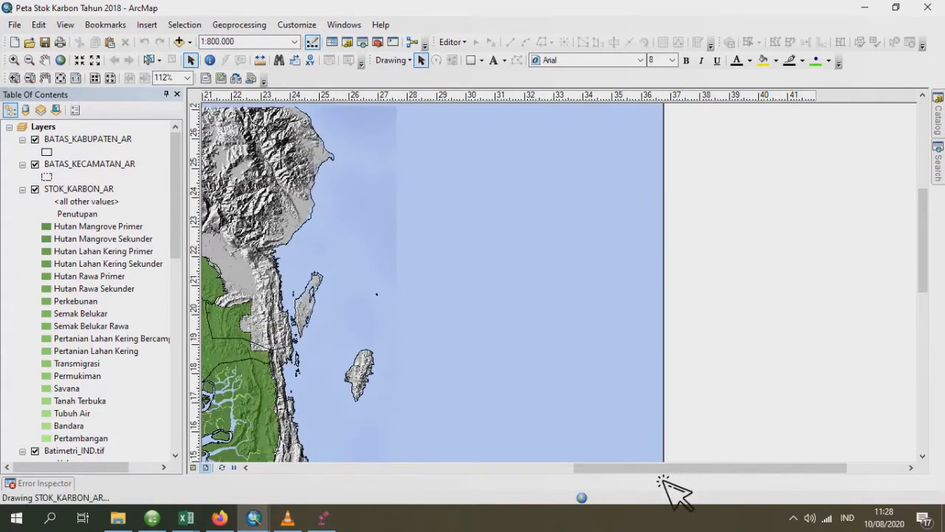
- Save the carbon stock map document as a new ArcMap document named "Peta Degradasi Deforestasi" in the Latihan buat video folder
left_click_drag(656, 472, 553, 471)
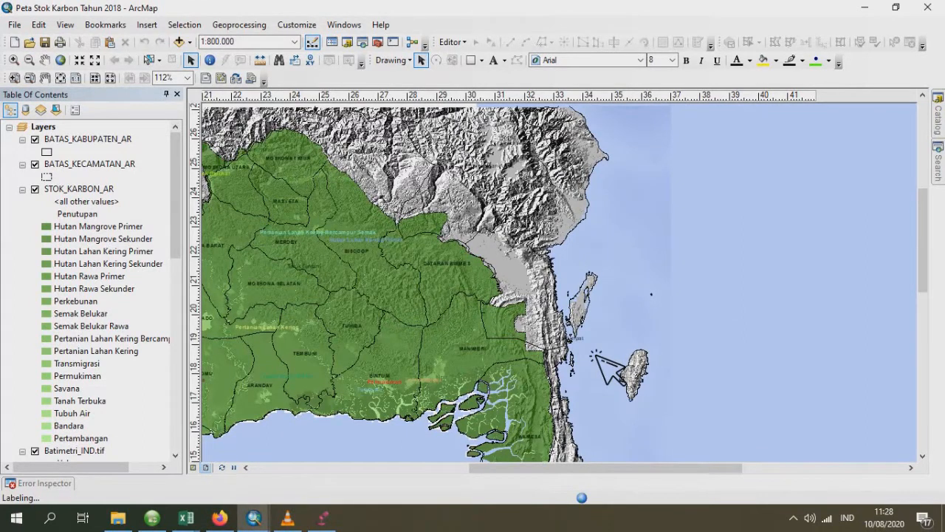
scroll(600, 363, "down", 2)
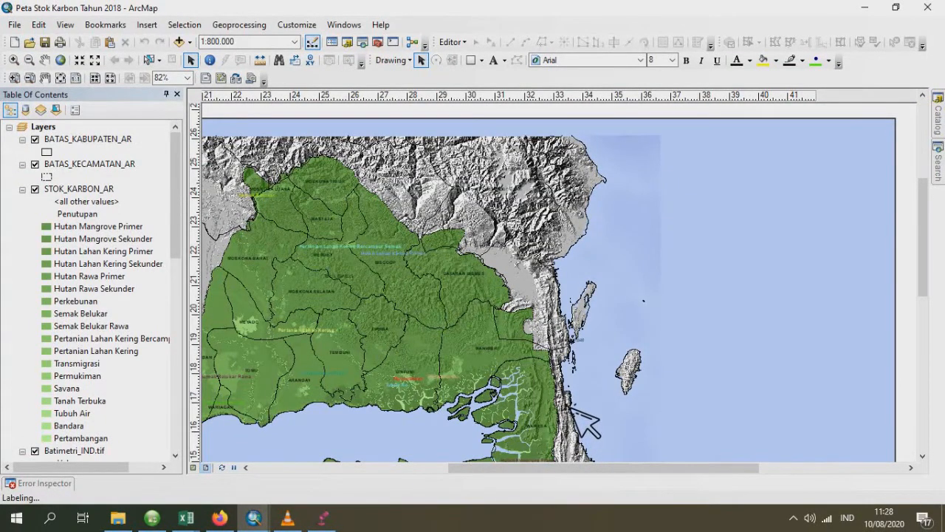
scroll(584, 421, "down", 1)
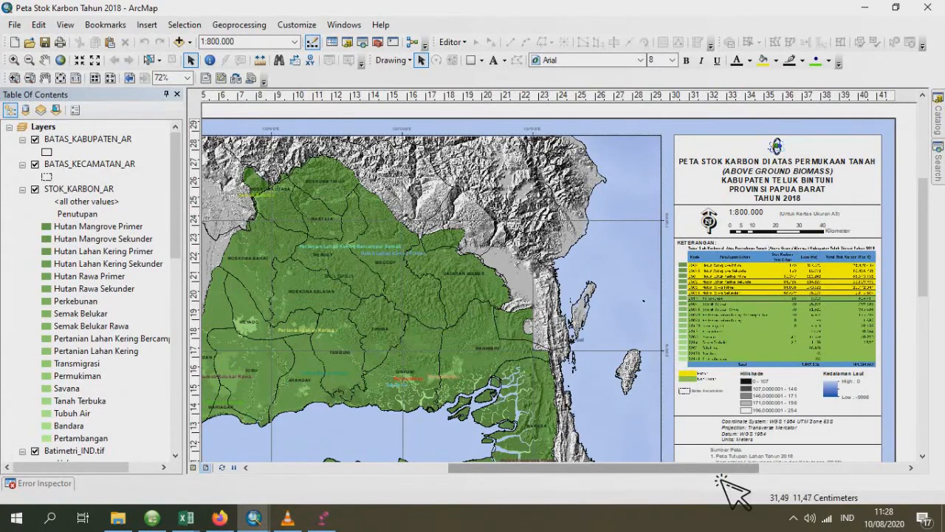
left_click_drag(720, 470, 641, 467)
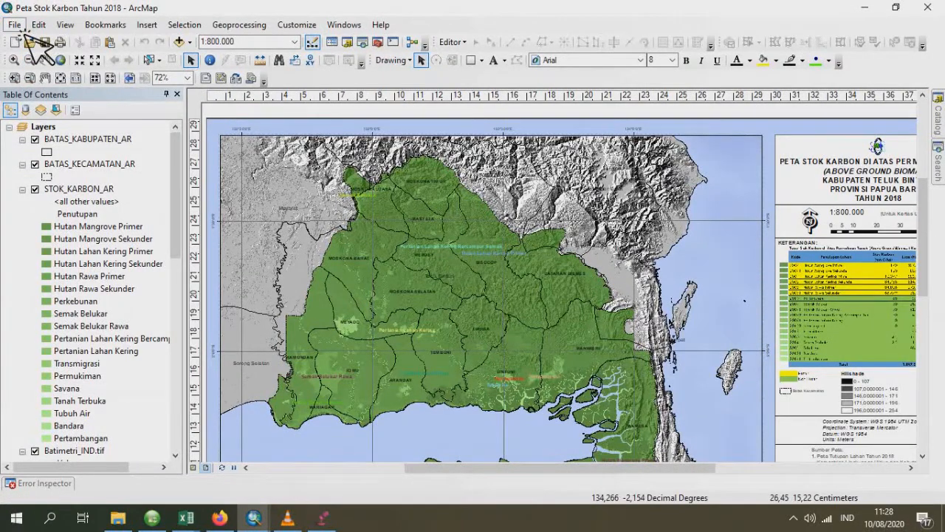
left_click(20, 28)
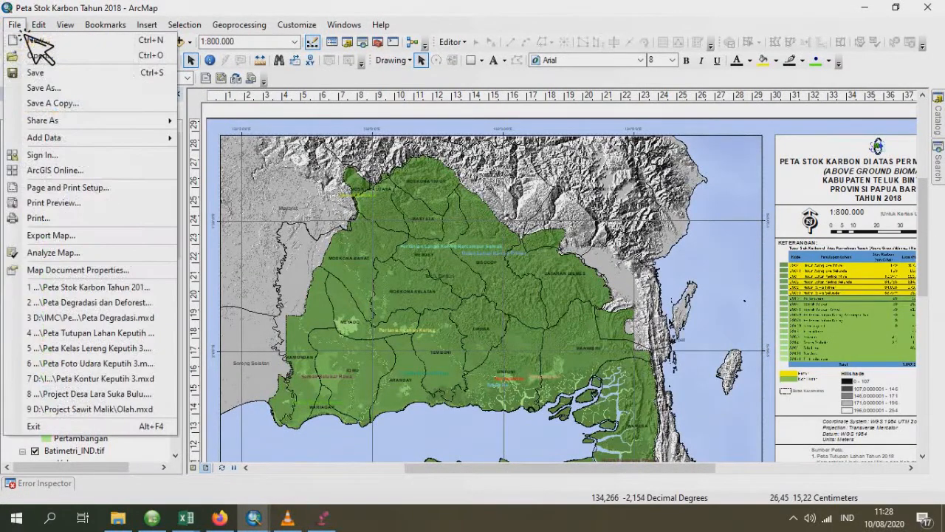
left_click(66, 92)
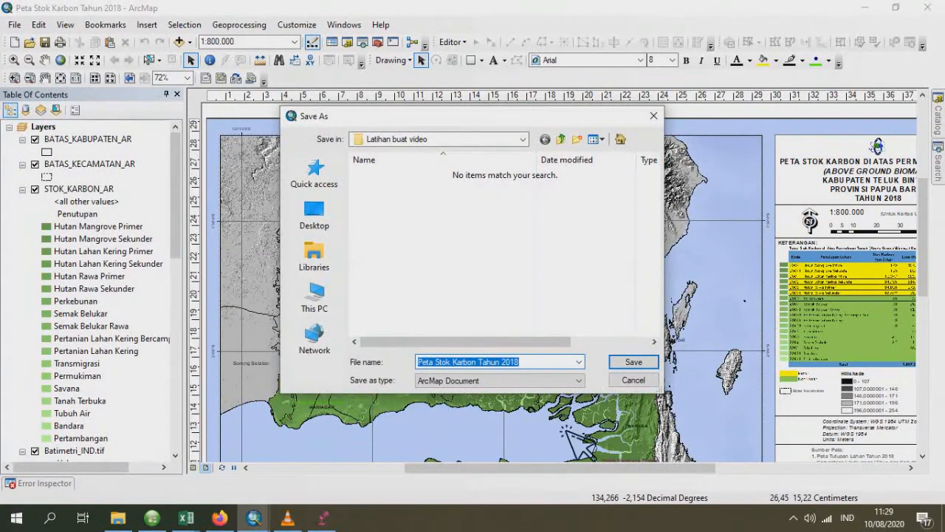
type("Peta Degradasi Deforestasi")
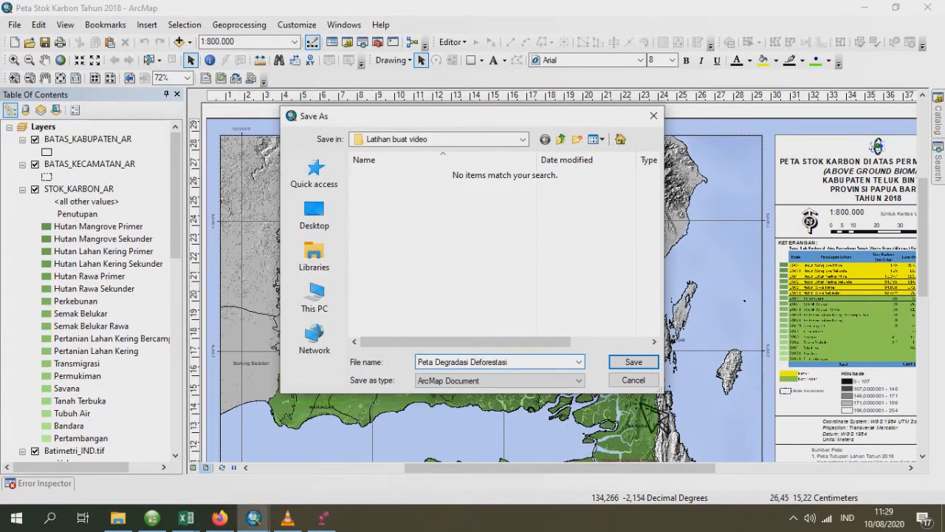
left_click(633, 362)
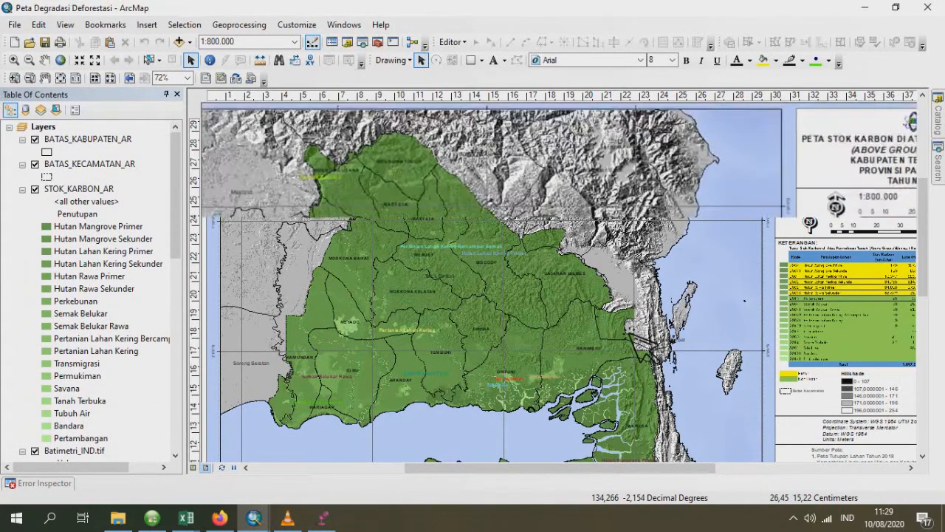
- Delete the yellow pie chart from the lower-left corner of the map layout
scroll(559, 271, "up", 3)
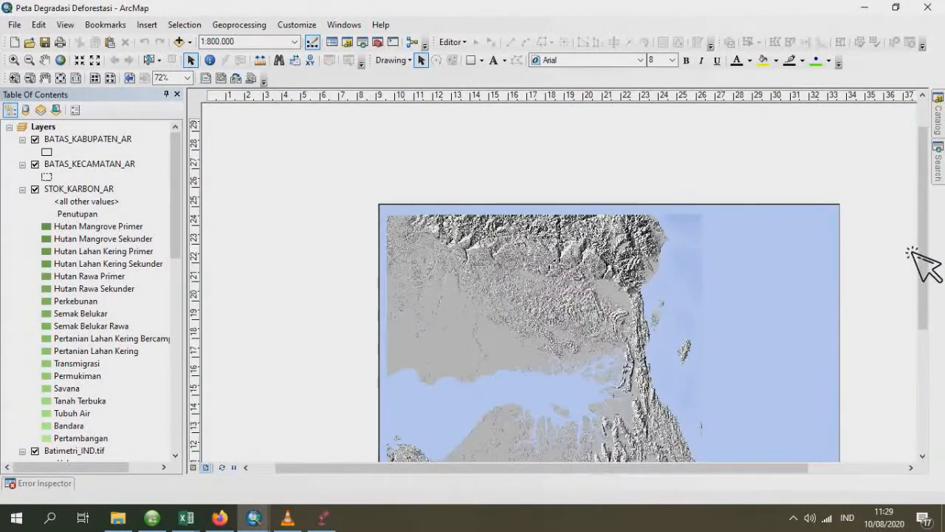
left_click_drag(923, 240, 923, 292)
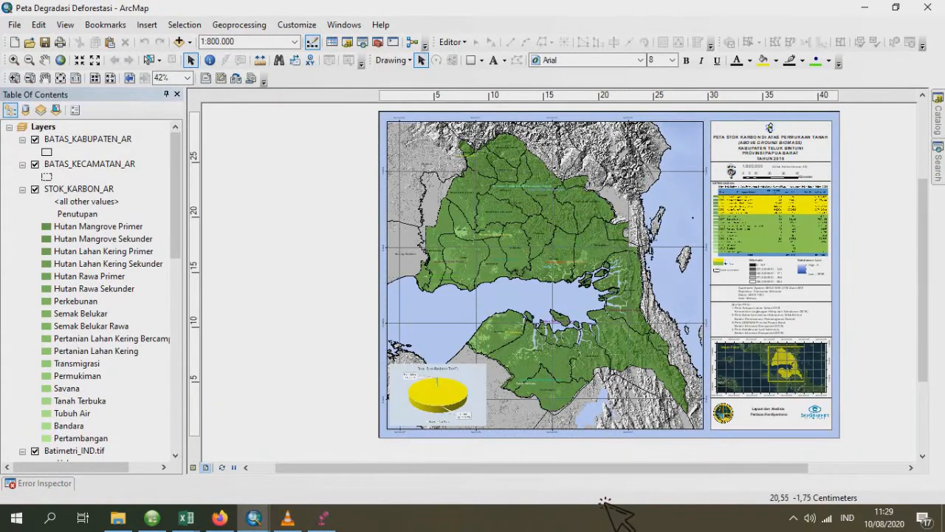
left_click(463, 413)
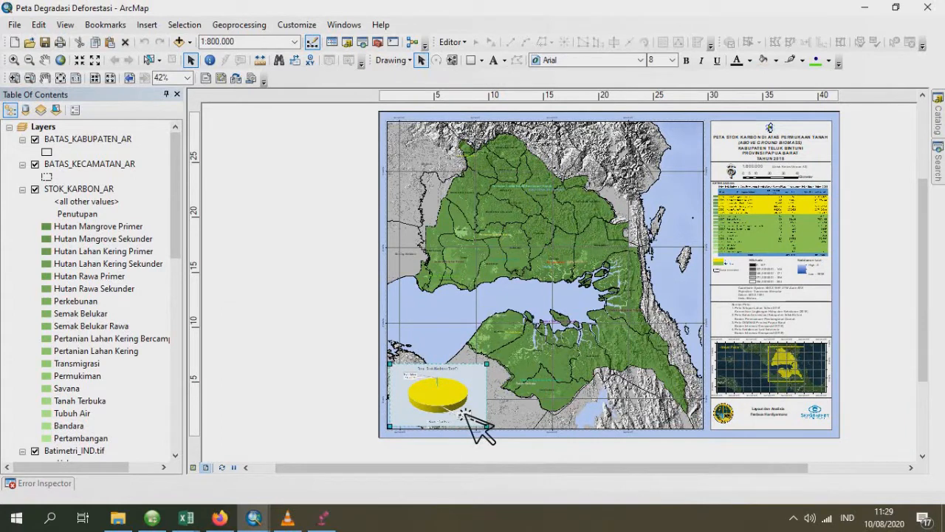
key("Delete")
- Delete the carbon stock table, the green land cover legend and the yellow-green legend below it from the layout's KETERANGAN section
left_click(768, 247)
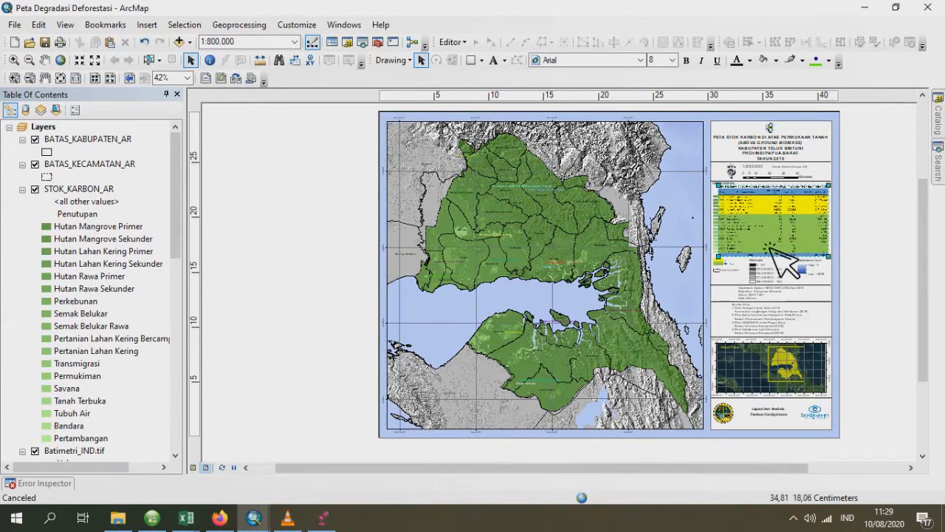
key("Delete")
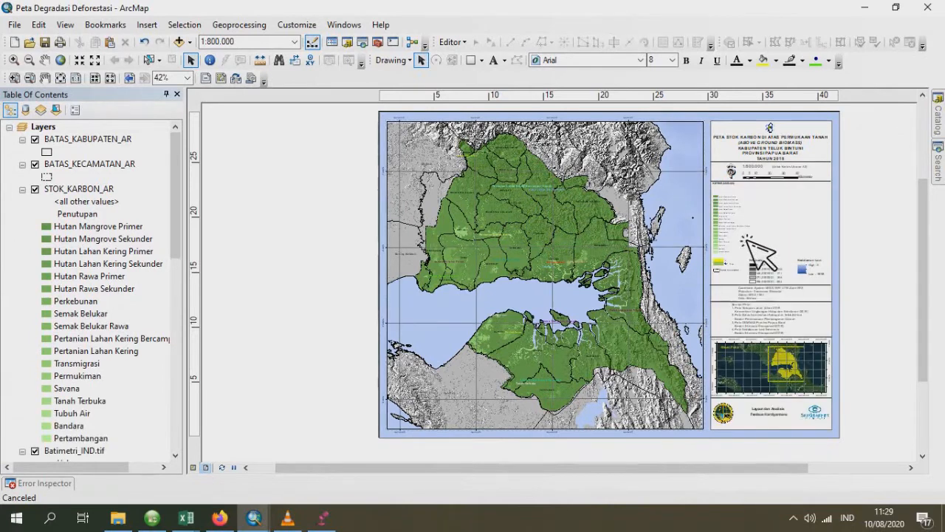
left_click(736, 229)
key("Delete")
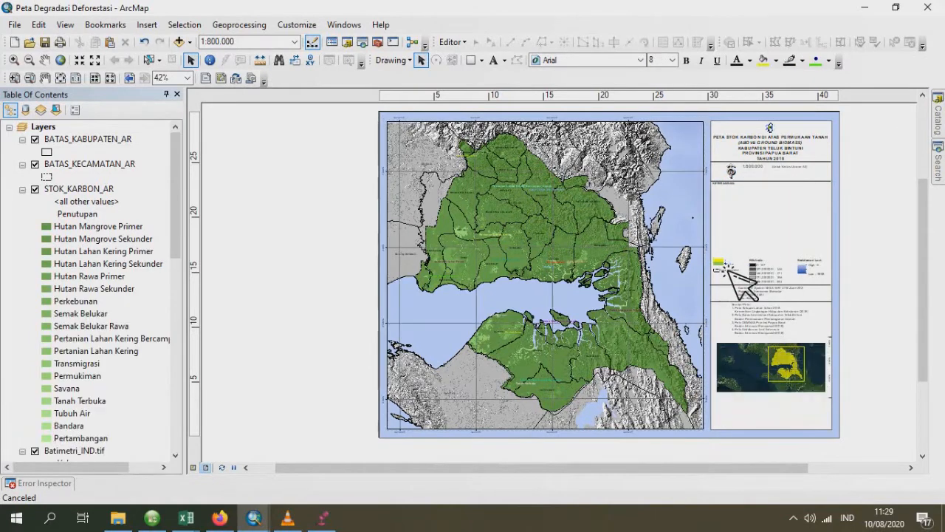
left_click(728, 264)
key("Delete")
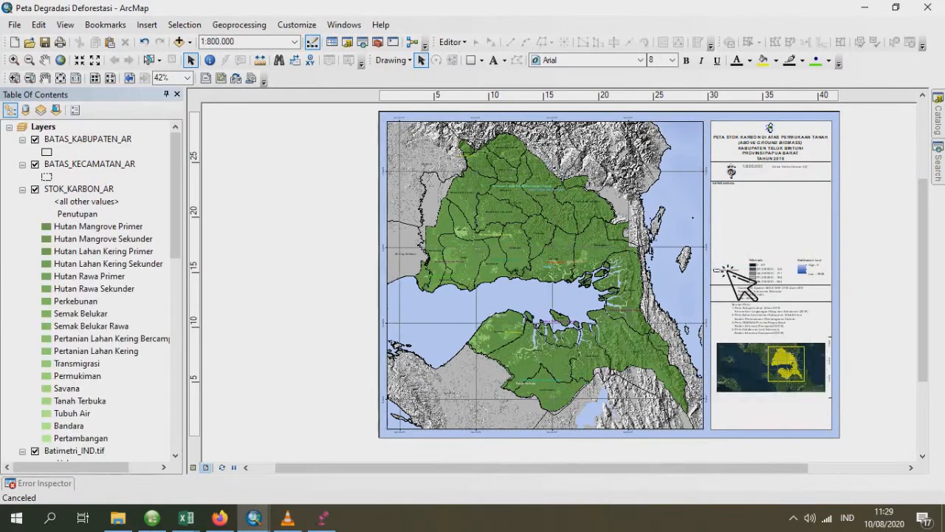
- Remove the STOK_KARBON_AR layer from the Layers data frame
left_click(106, 195)
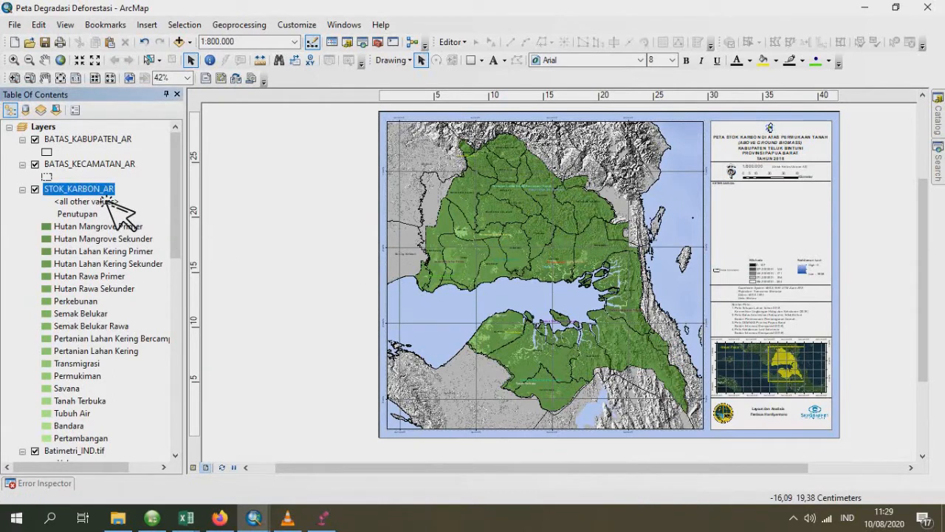
right_click(110, 202)
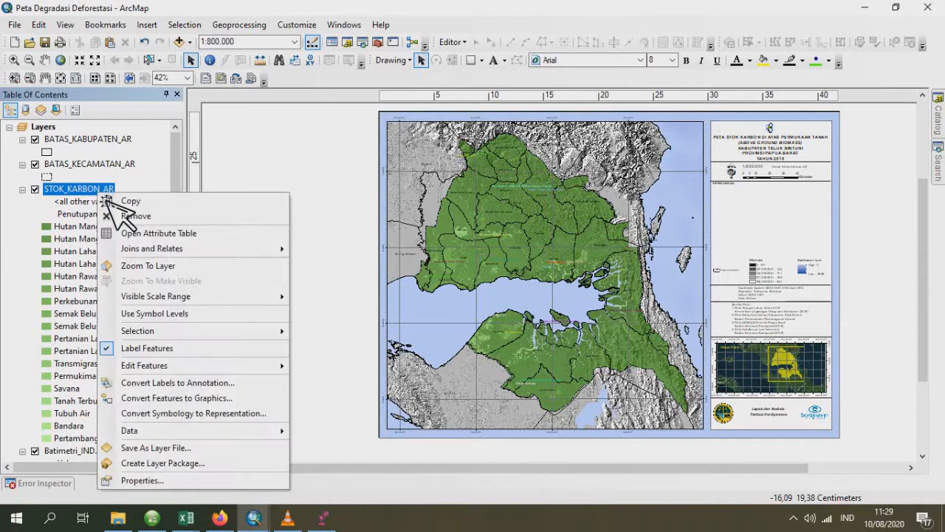
left_click(130, 217)
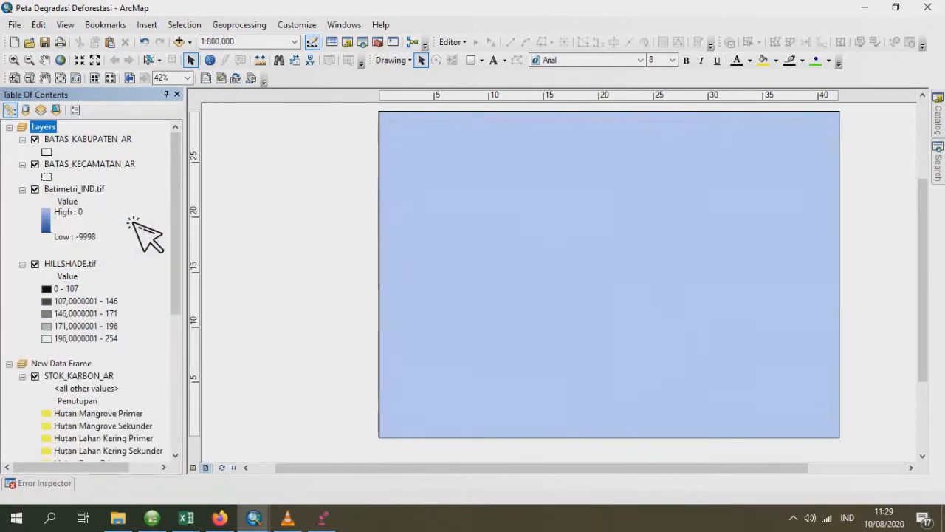
- Add all PENUTUPAN_LAHAN shapefiles from 1990 to 2018 in the PENUTUPAN LAHAN folder to the Layers data frame
right_click(54, 132)
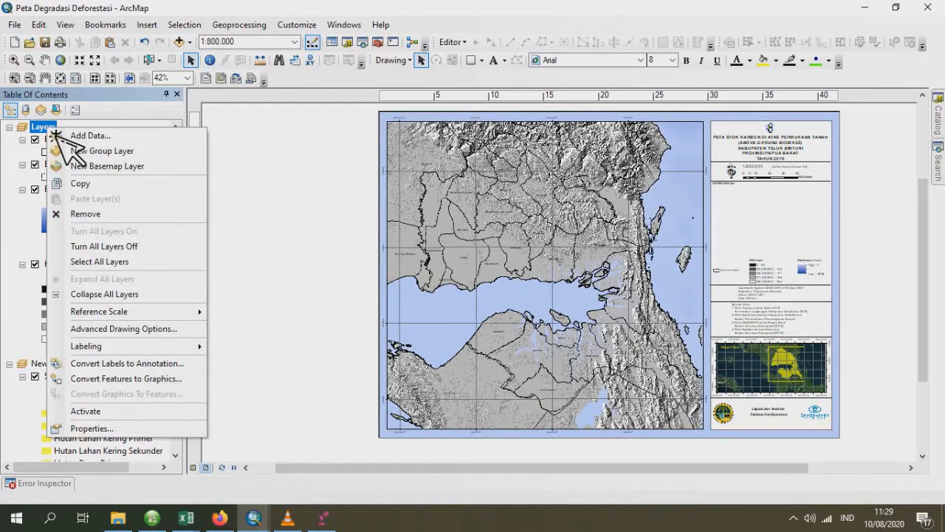
left_click(111, 140)
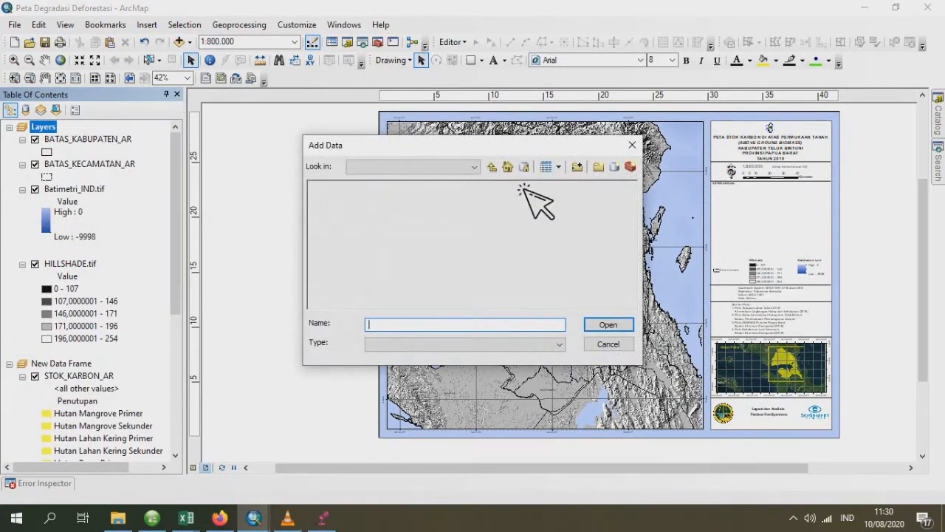
left_click(494, 169)
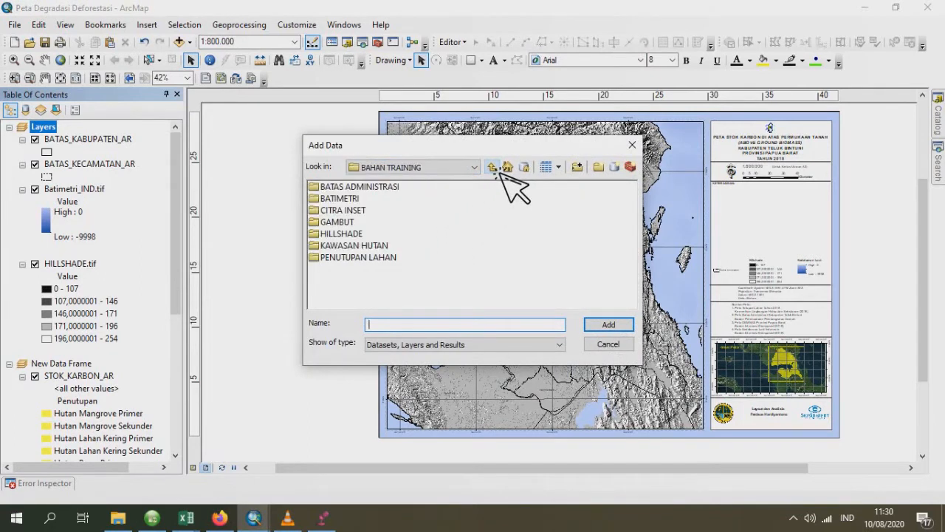
left_click(385, 260)
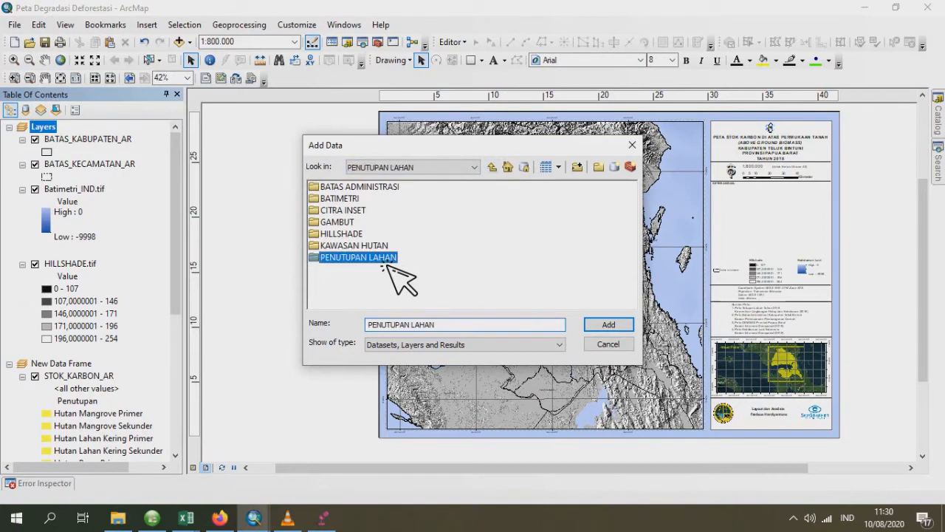
double_click(385, 260)
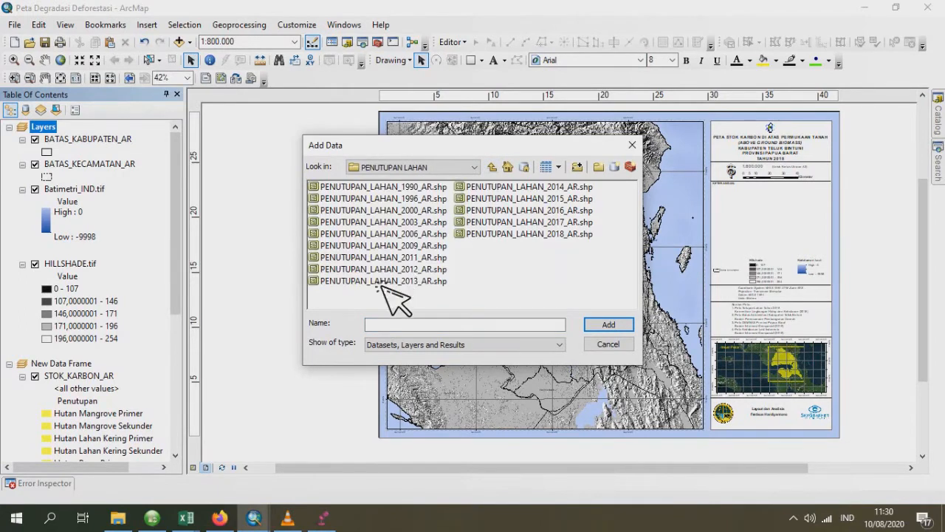
key("ctrl+a")
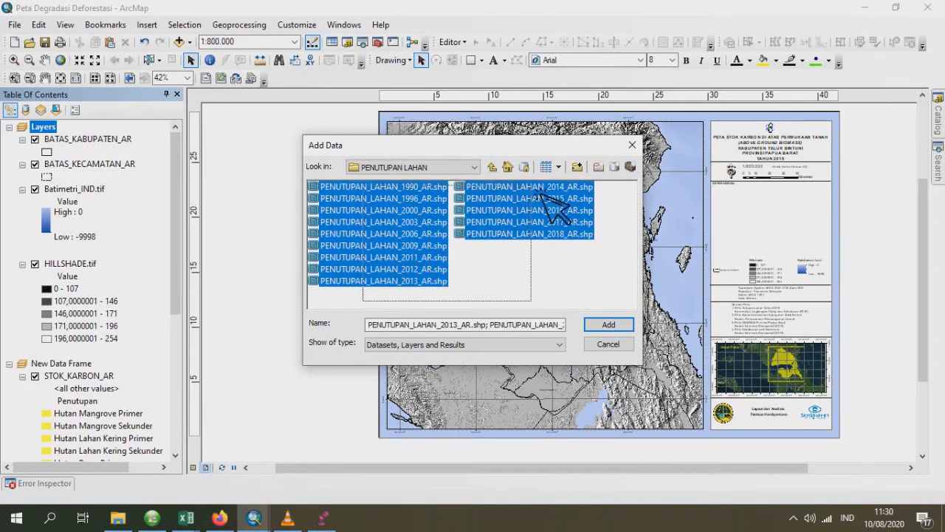
left_click(609, 326)
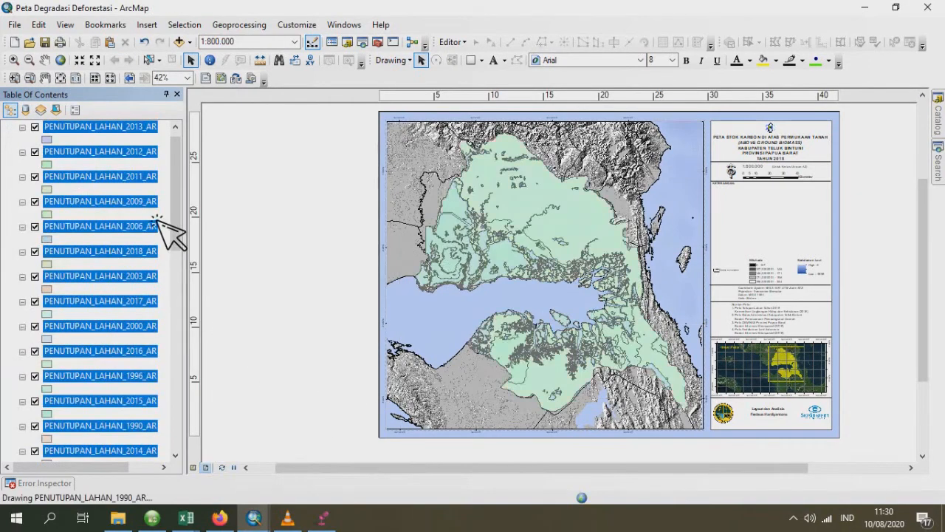
- Add KAWASAN_HUTAN_AR.shp from the KAWASAN HUTAN folder to the Layers data frame
left_click(170, 158)
left_click(61, 132)
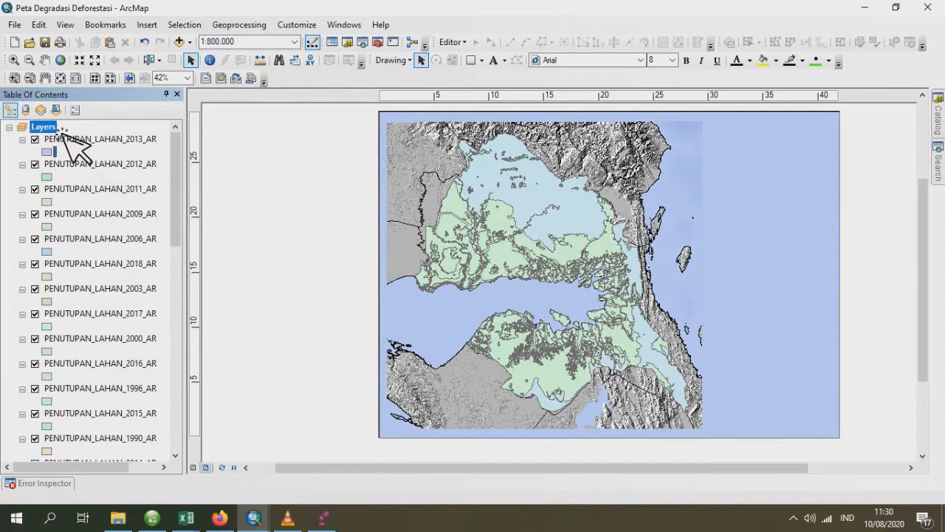
right_click(61, 131)
left_click(118, 134)
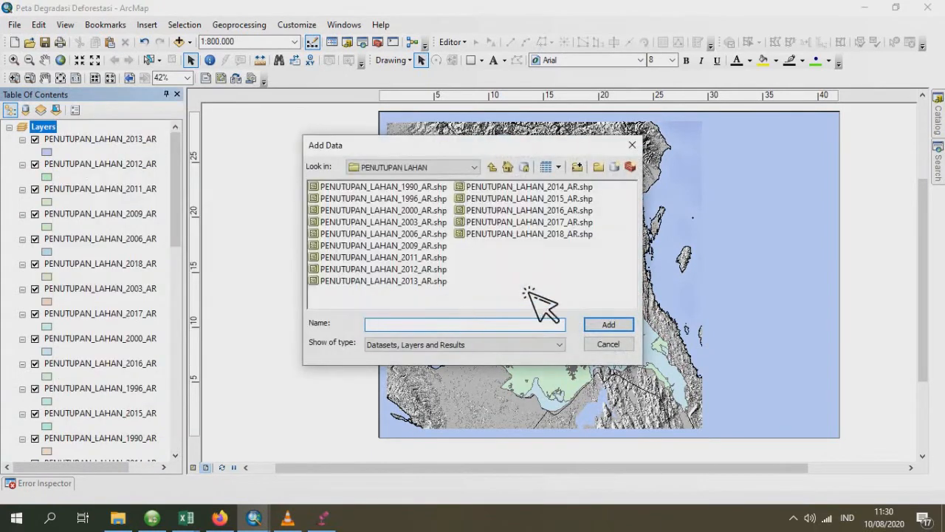
left_click(493, 167)
double_click(369, 246)
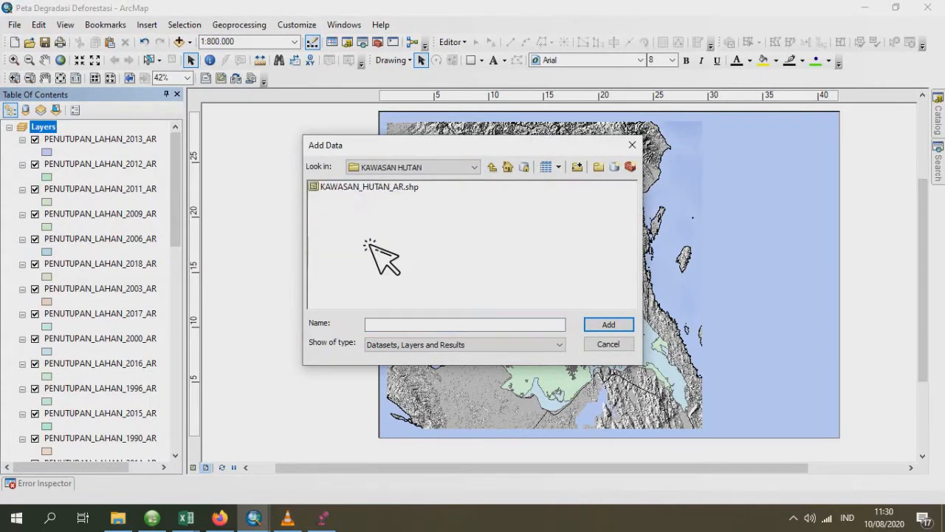
left_click(360, 187)
left_click(628, 326)
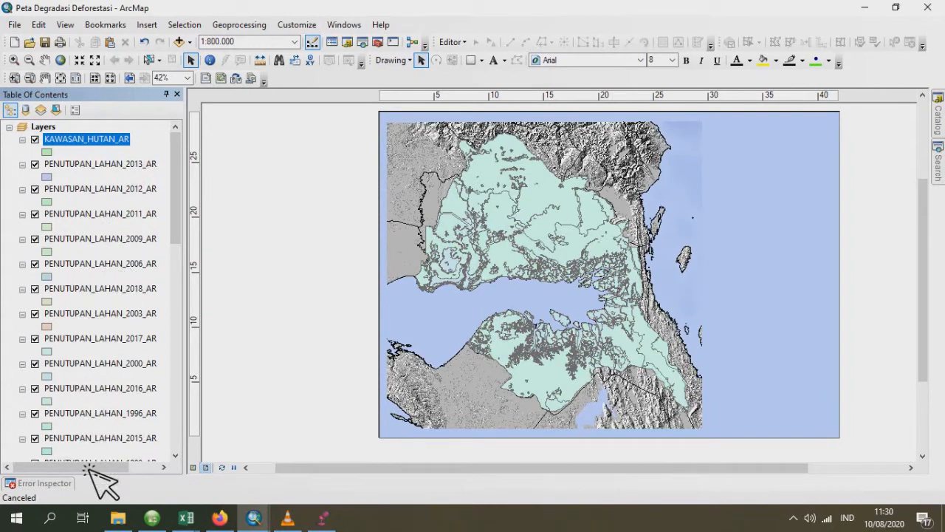
- Move the KAWASAN_HUTAN_AR layer below PENUTUPAN_LAHAN_2014_AR in the layer order
scroll(88, 469, "down", 1)
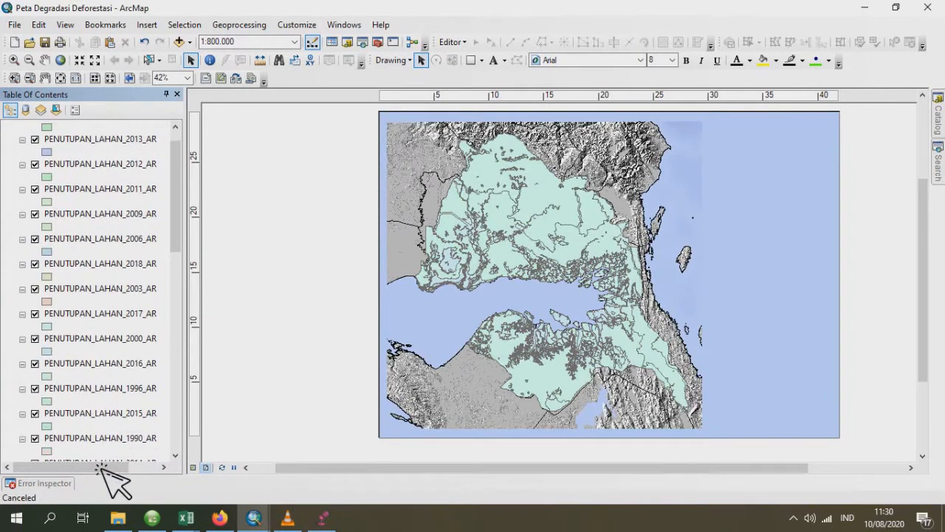
left_click_drag(101, 468, 112, 398)
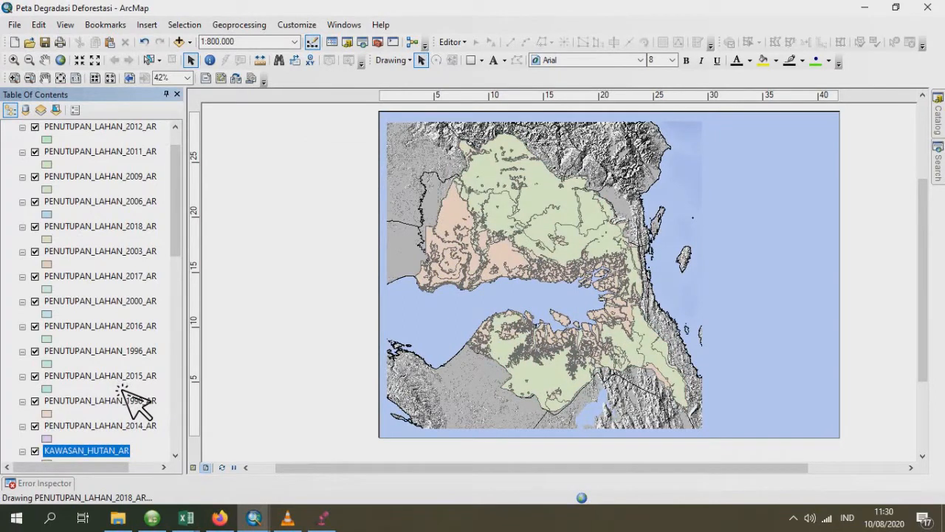
left_click_drag(176, 218, 188, 177)
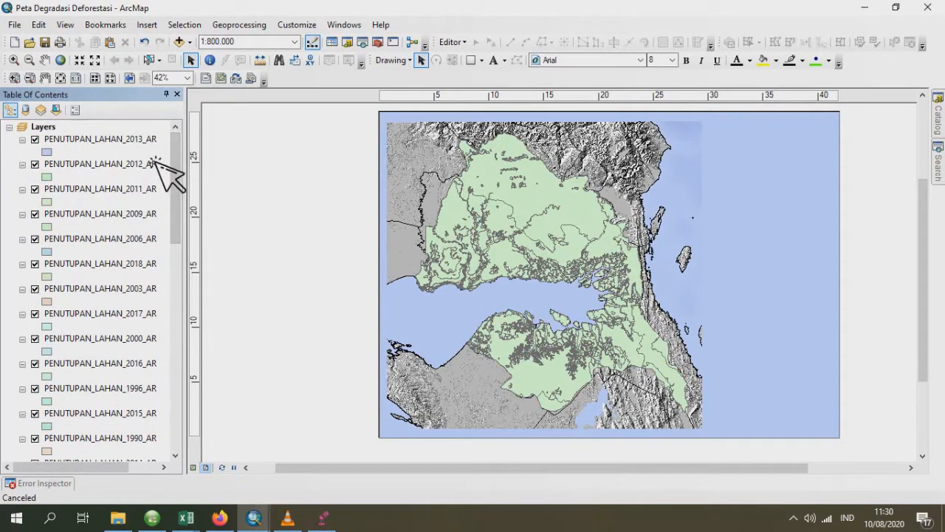
- Add GAMBUT_AR.shp from the GAMBUT folder to the Layers data frame and place it directly below KAWASAN_HUTAN_AR
left_click(72, 130)
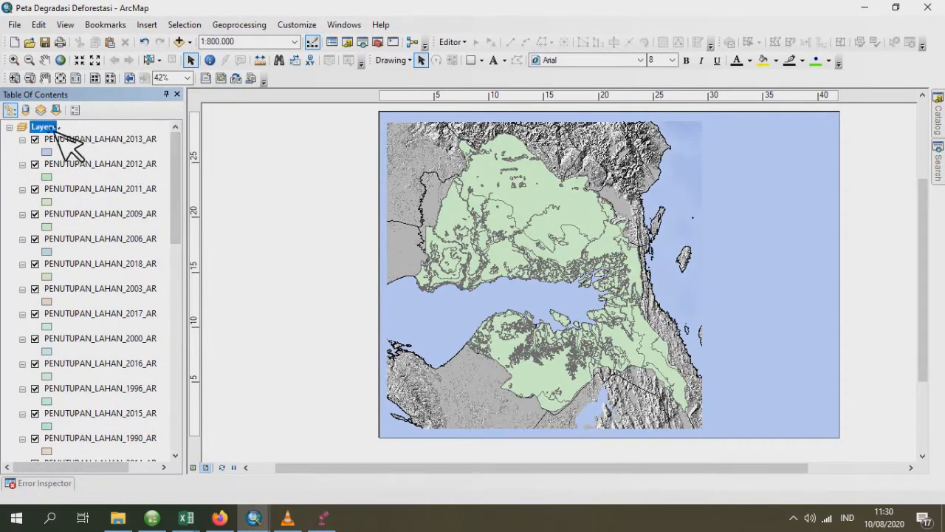
right_click(57, 129)
left_click(154, 133)
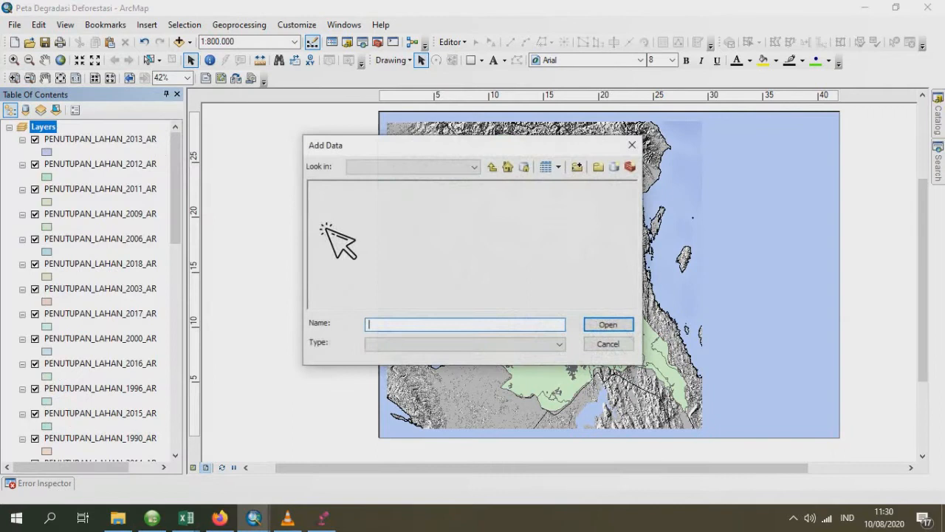
left_click(492, 167)
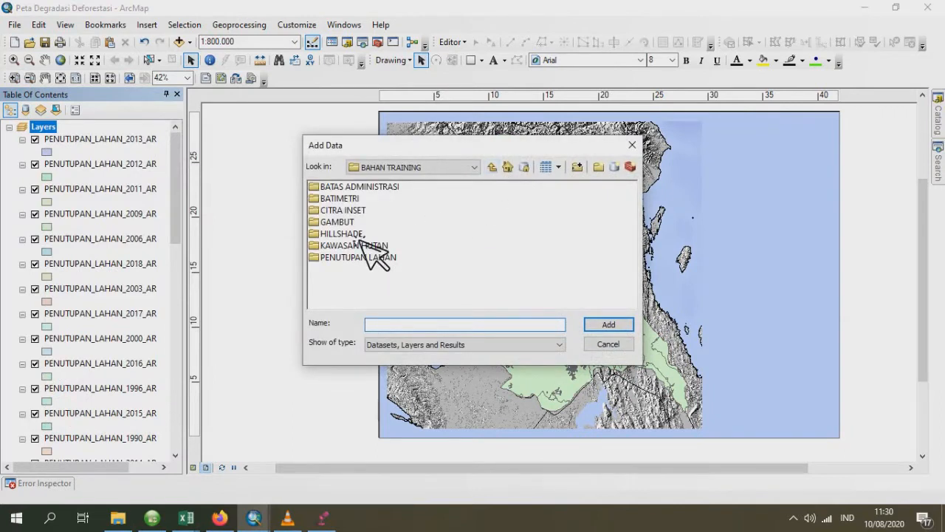
double_click(344, 221)
left_click(351, 186)
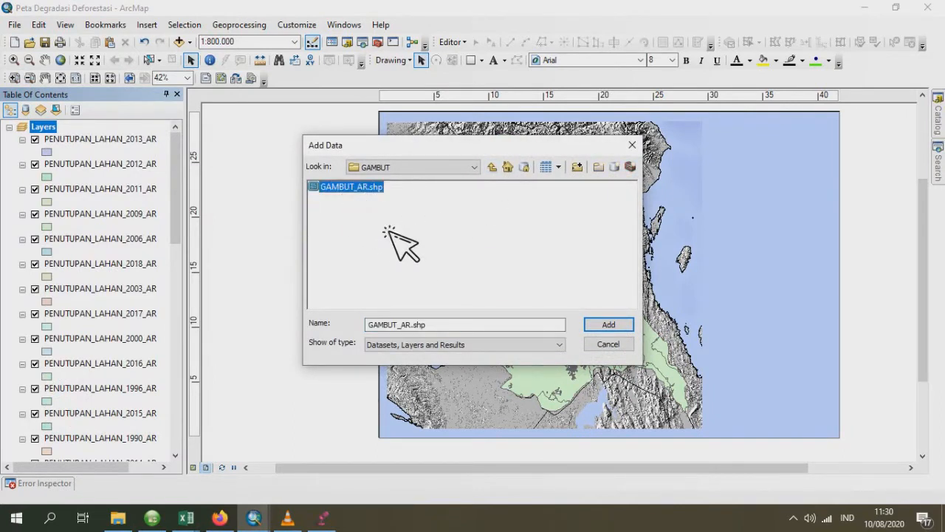
left_click(609, 325)
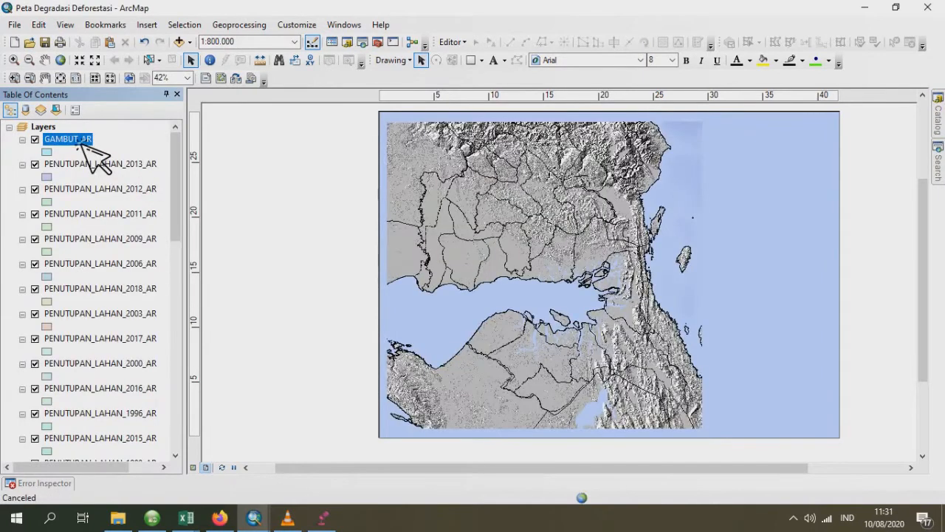
scroll(111, 461, "down", 5)
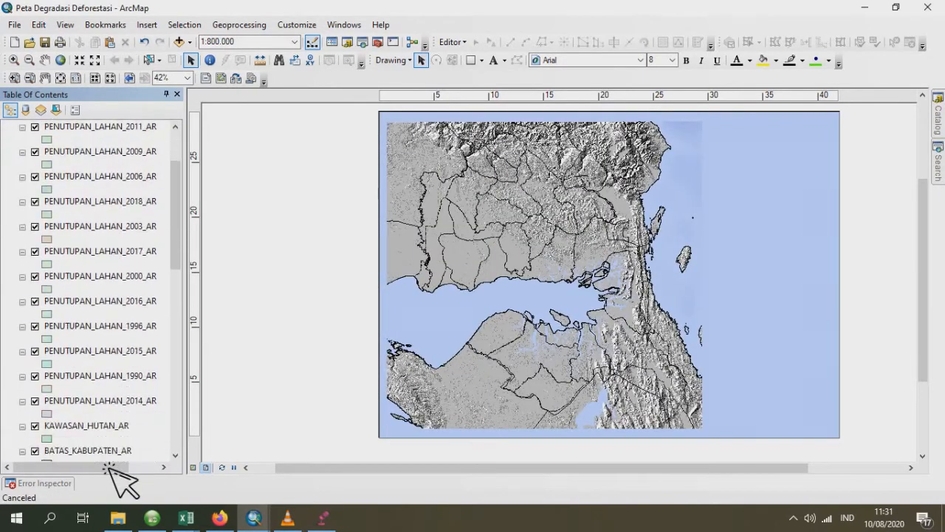
left_click_drag(109, 410, 112, 424)
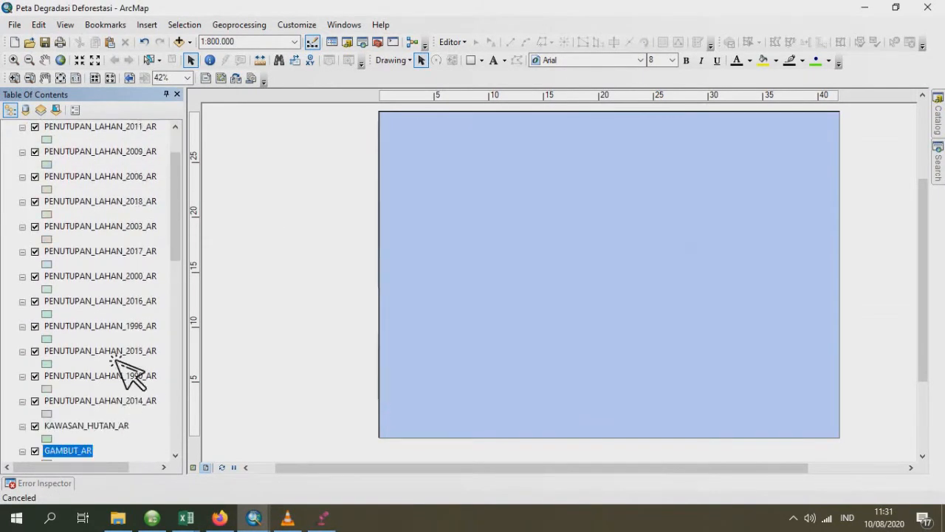
scroll(185, 254, "down", 2)
scroll(186, 251, "down", 2)
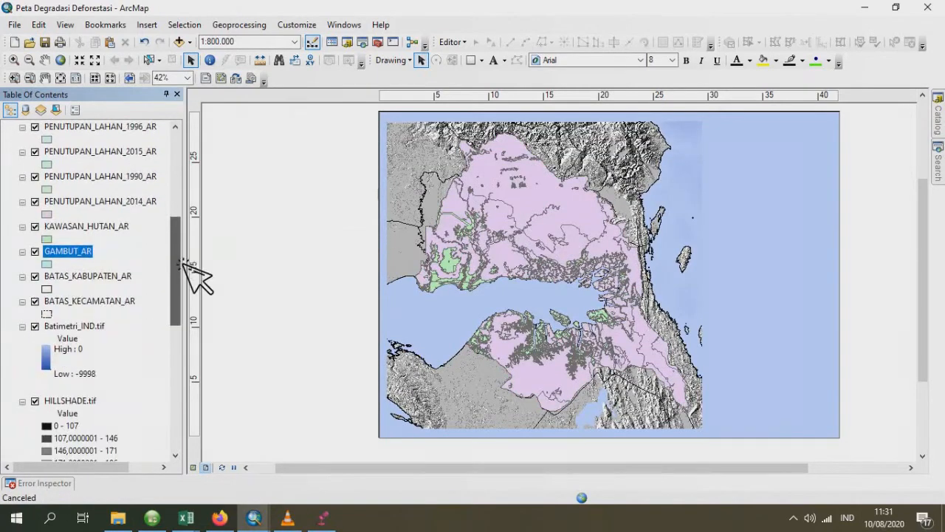
left_click(89, 302)
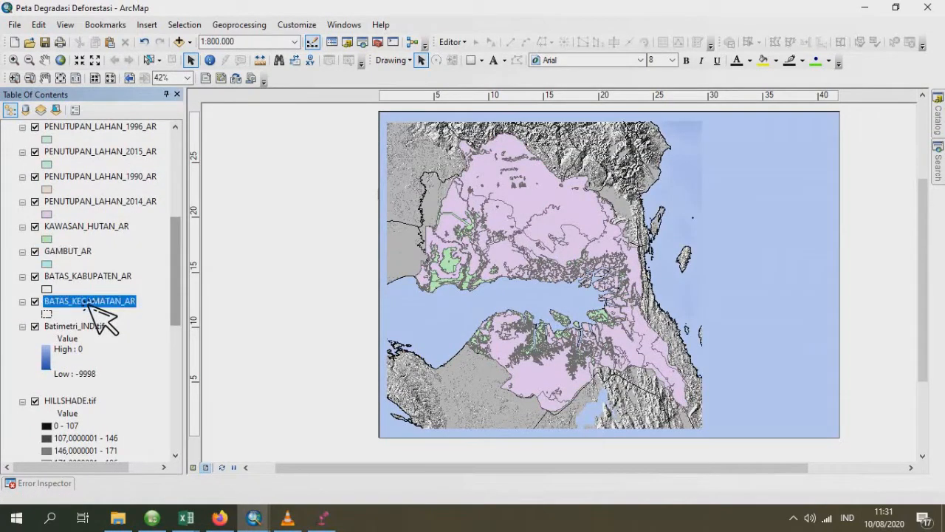
left_click(82, 251, "ctrl")
left_click(90, 226, "ctrl")
left_click(92, 203, "ctrl")
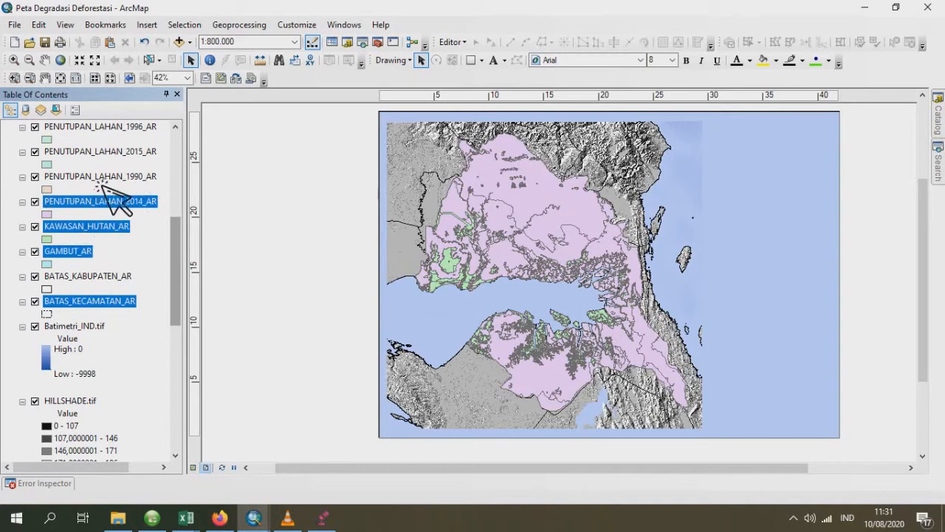
left_click(111, 177, "ctrl")
left_click(113, 151, "ctrl")
scroll(186, 257, "up", 5)
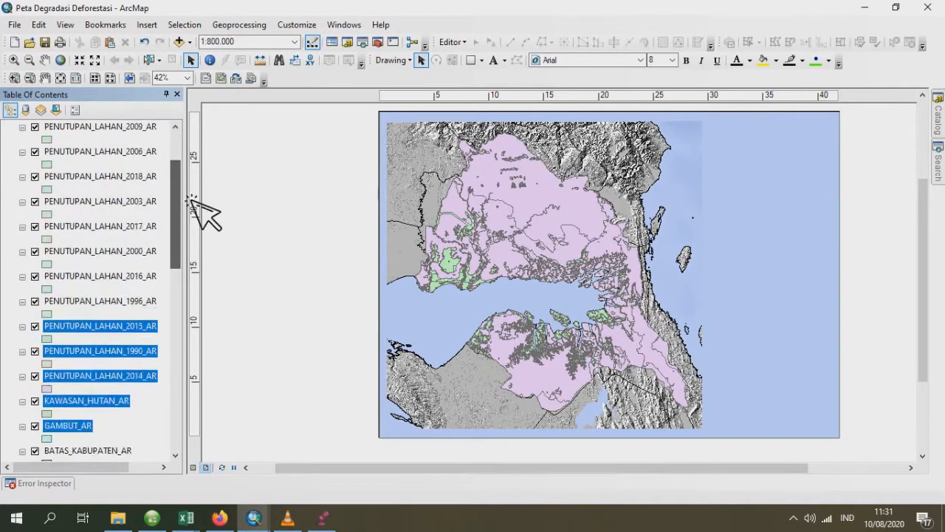
left_click(136, 325, "ctrl")
left_click(136, 297, "ctrl")
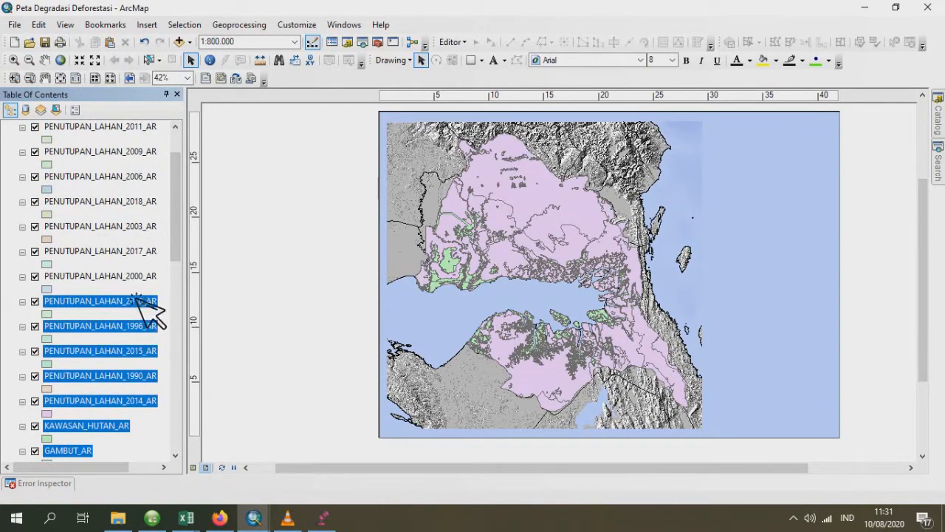
left_click(133, 270, "ctrl")
scroll(129, 338, "down", 3)
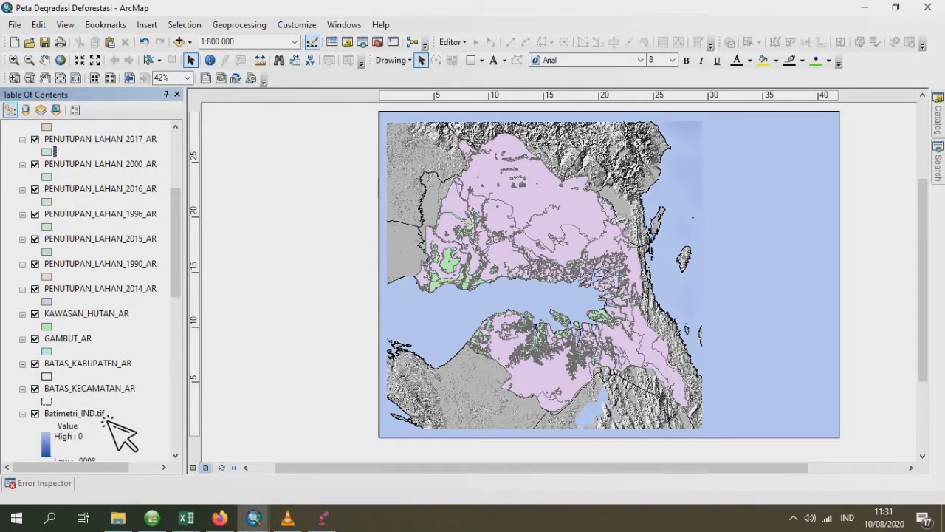
- Select BATAS_KECAMATAN_AR, GAMBUT_AR, KAWASAN_HUTAN_AR and all PENUTUPAN_LAHAN layers together, leaving out BATAS_KABUPATEN_AR
left_click(110, 389)
left_click(81, 338, "ctrl")
left_click(100, 313, "ctrl")
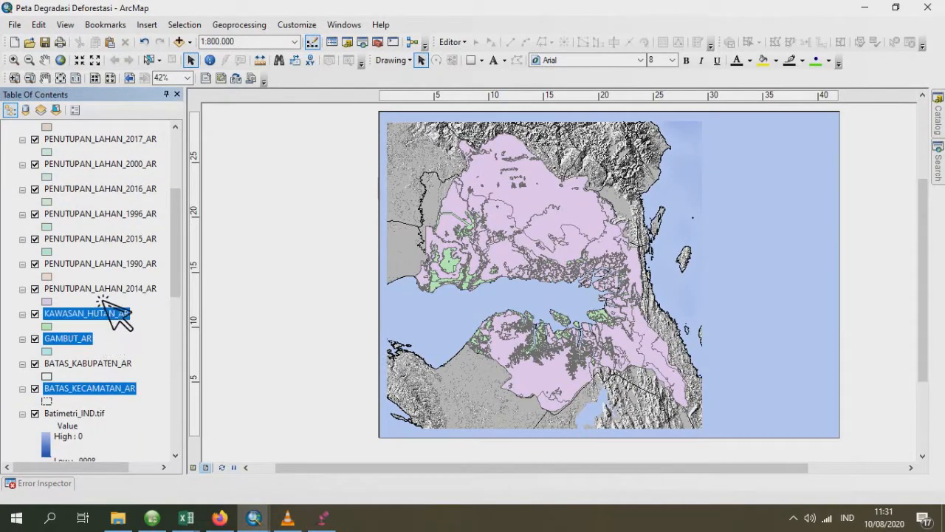
left_click(105, 288, "ctrl")
left_click(109, 263, "ctrl")
left_click(112, 239, "ctrl")
left_click(108, 214, "ctrl")
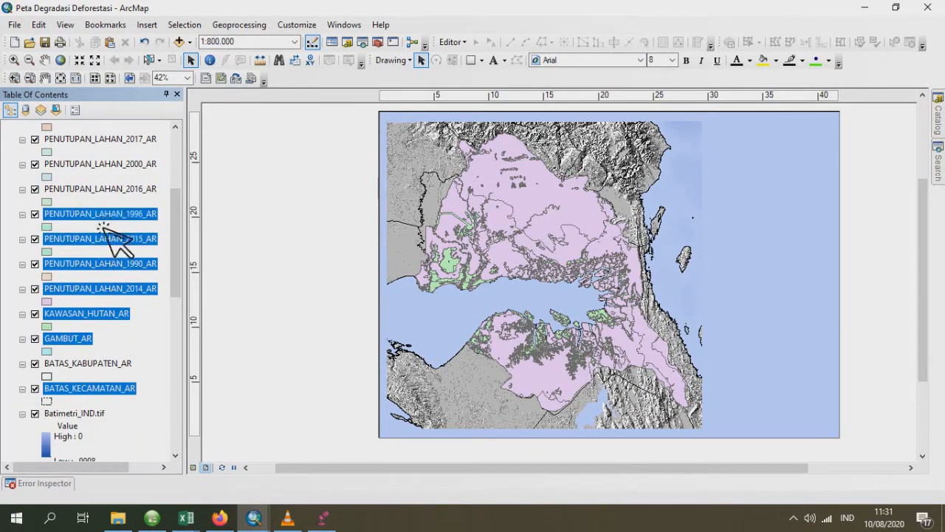
left_click(111, 189, "ctrl")
left_click(109, 164, "ctrl")
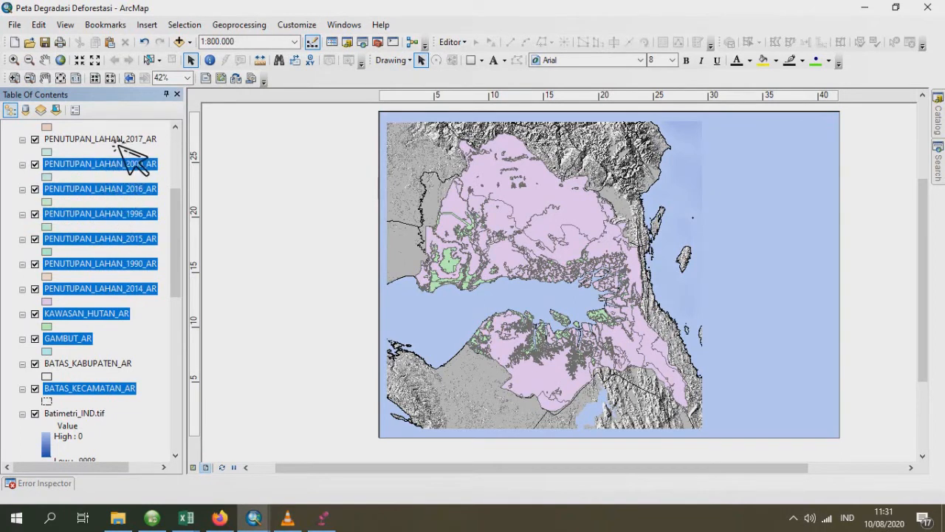
left_click(111, 140, "ctrl")
scroll(135, 198, "up", 3)
left_click(135, 226, "ctrl")
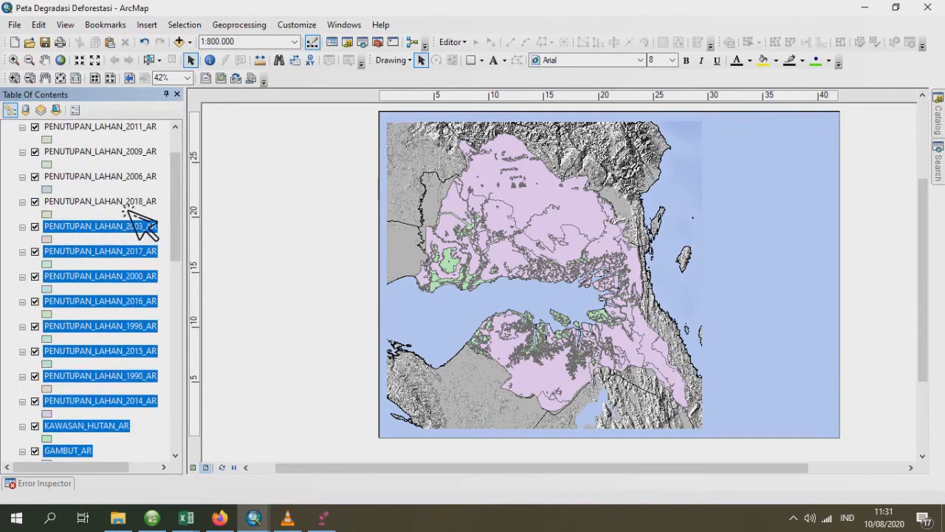
left_click(137, 202, "ctrl")
left_click(140, 177, "ctrl")
left_click(144, 153, "ctrl")
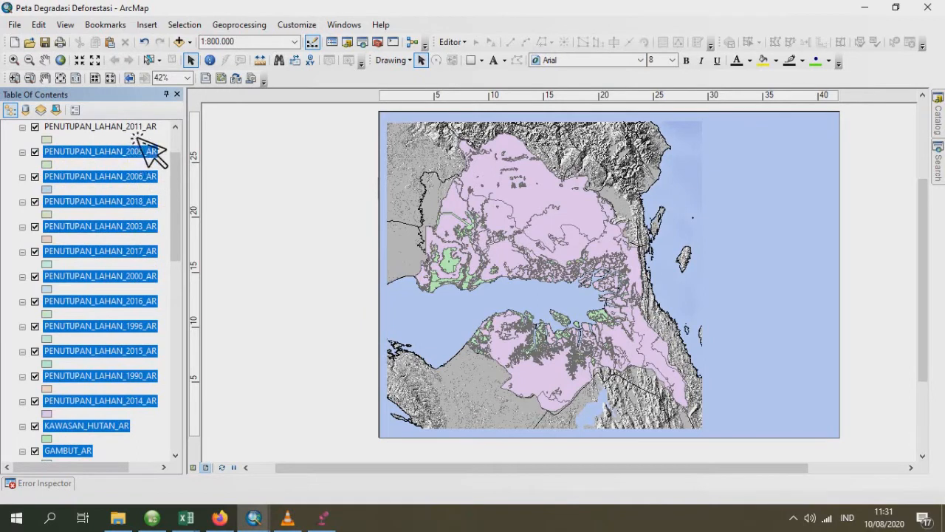
left_click(147, 130, "ctrl")
scroll(148, 201, "up", 2)
left_click(135, 175, "ctrl")
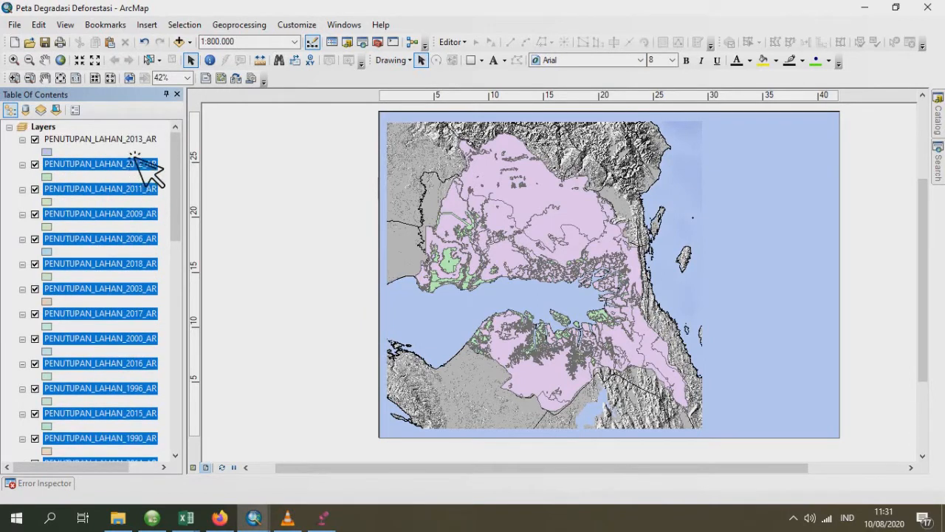
left_click(135, 142, "ctrl")
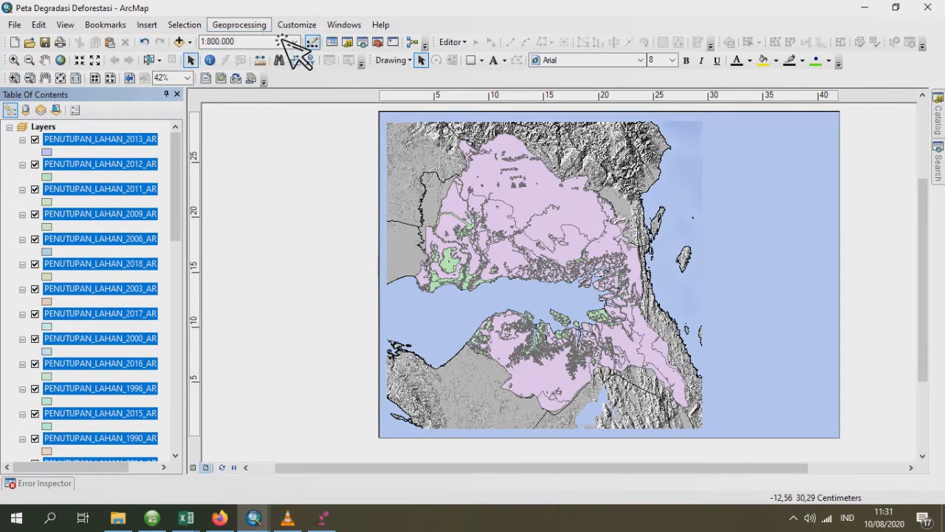
- Start the Union geoprocessing tool and load all the selected layers as its input features
left_click(241, 26)
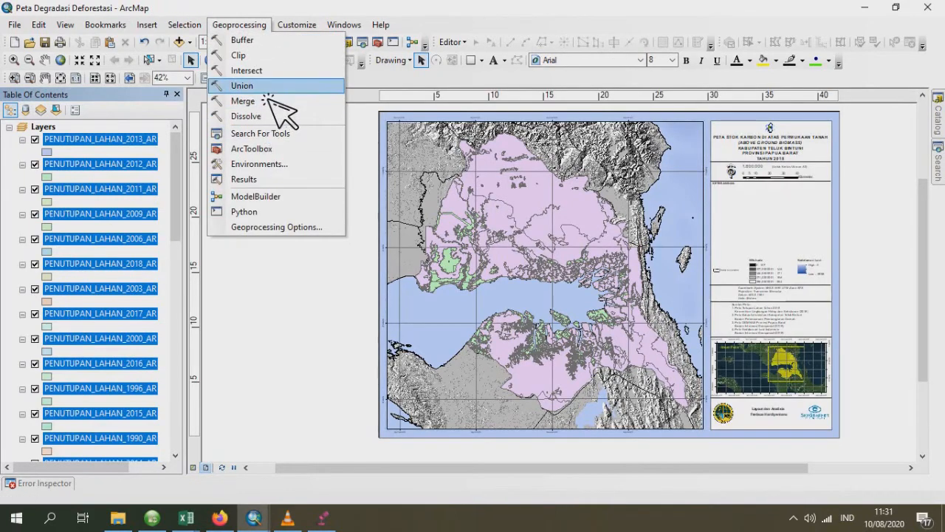
left_click(333, 92)
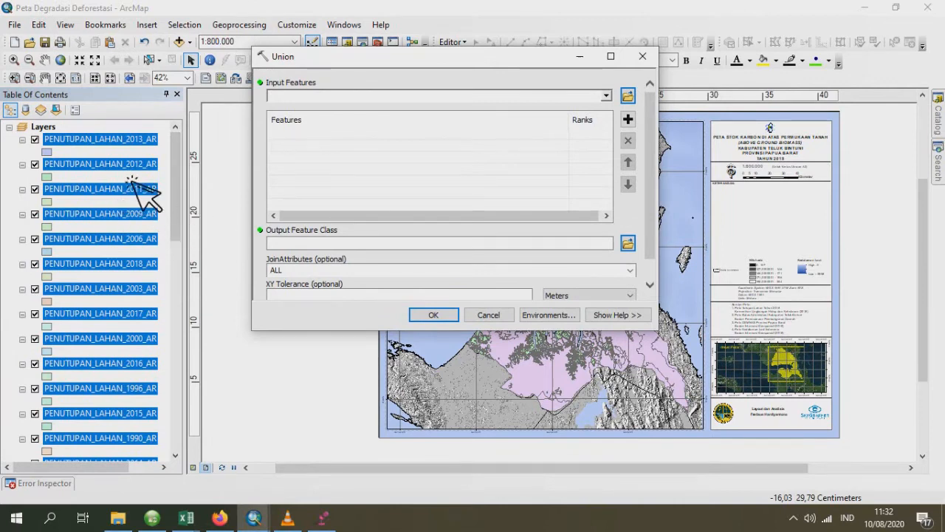
left_click_drag(145, 209, 325, 176)
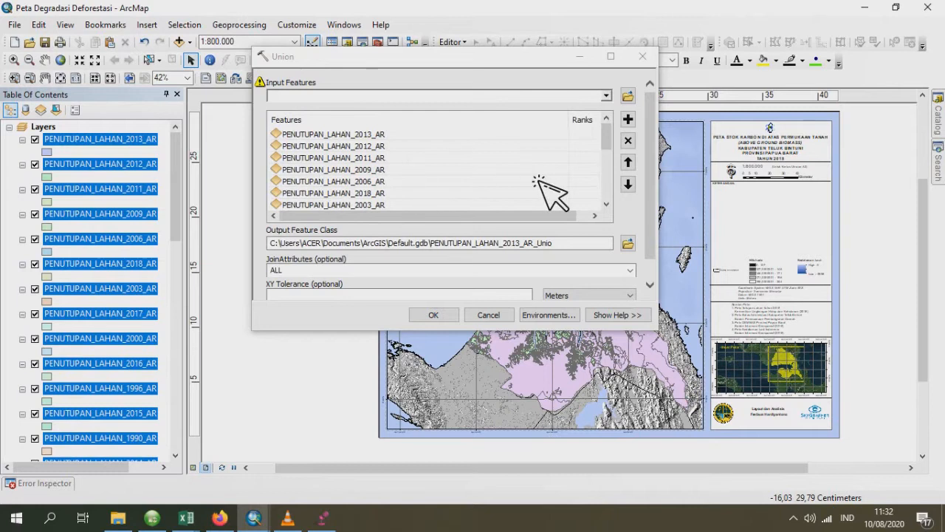
scroll(553, 191, "down", 5)
scroll(553, 191, "up", 5)
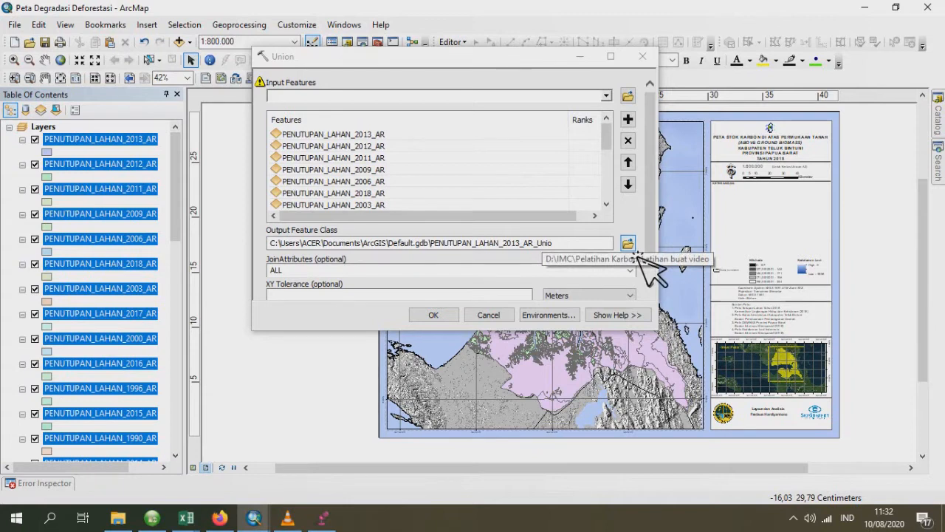
- Set the Union output location to the Latihan buat video folder inside D:\IMC\Pelatihan Karbon
left_click(633, 248)
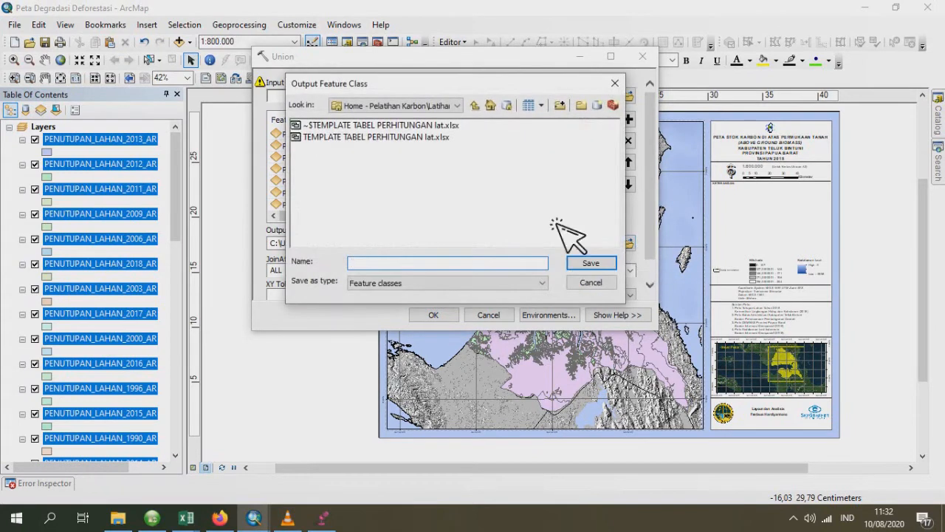
left_click(479, 106)
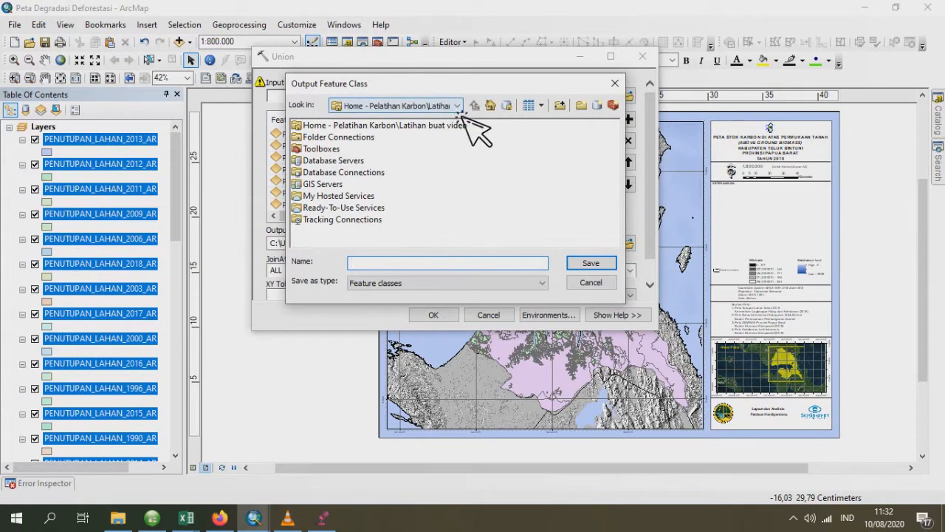
left_click(457, 107)
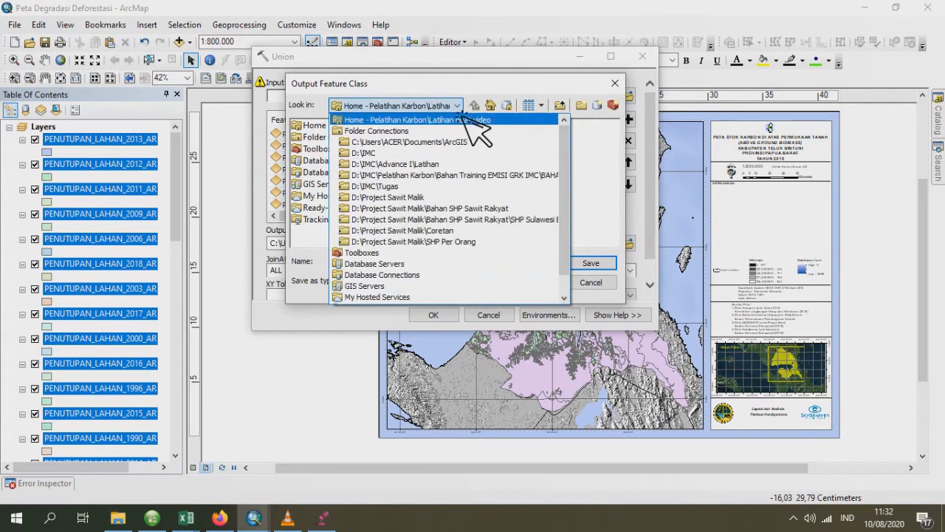
left_click(400, 154)
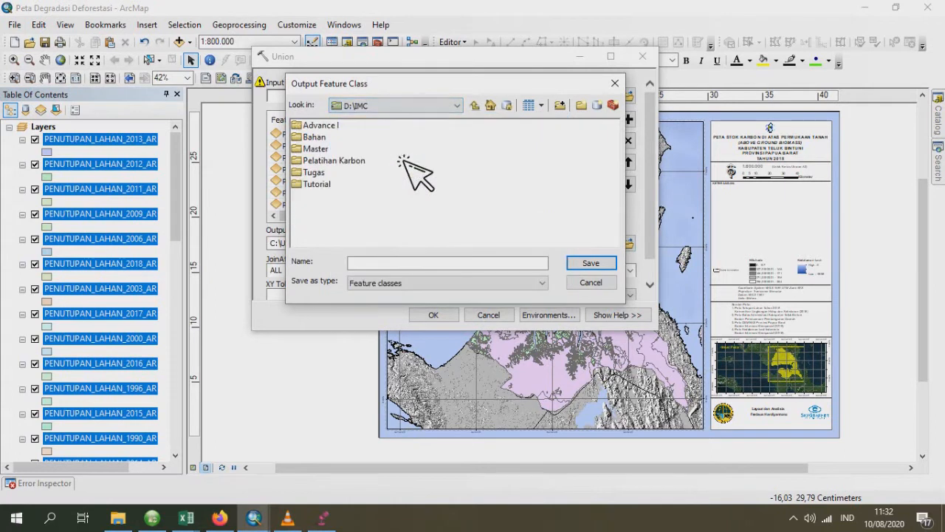
double_click(356, 160)
double_click(353, 149)
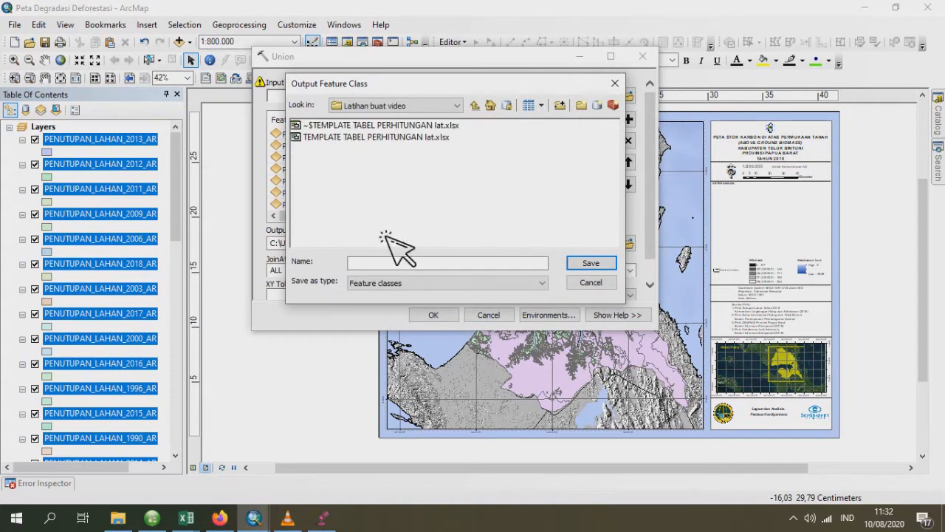
- Name the output feature class PL_1990_2018_AR and run the Union
left_click(391, 265)
type("P")
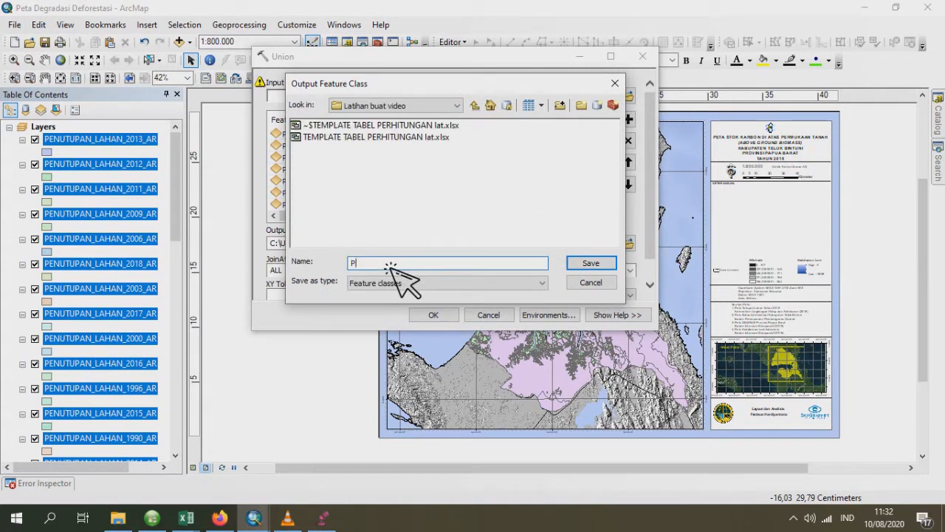
type("L_1990_2018_AR")
left_click(598, 263)
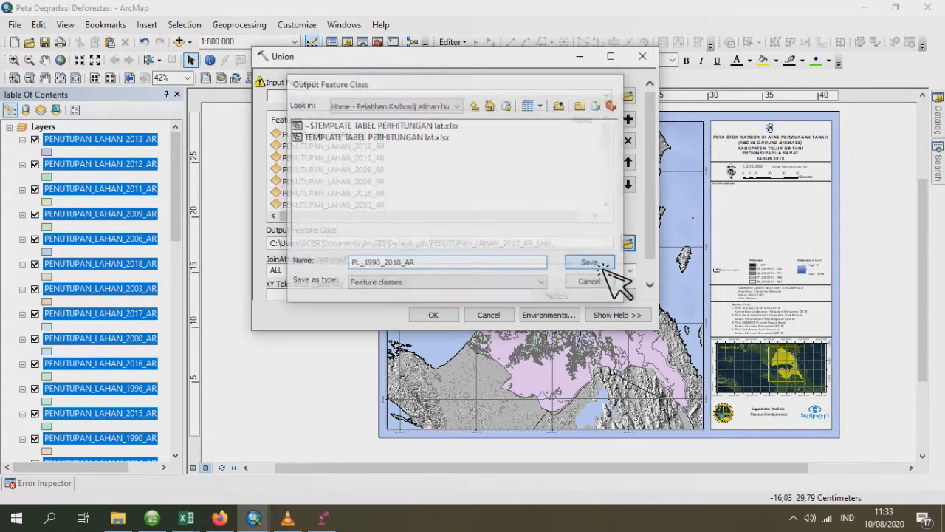
left_click(433, 315)
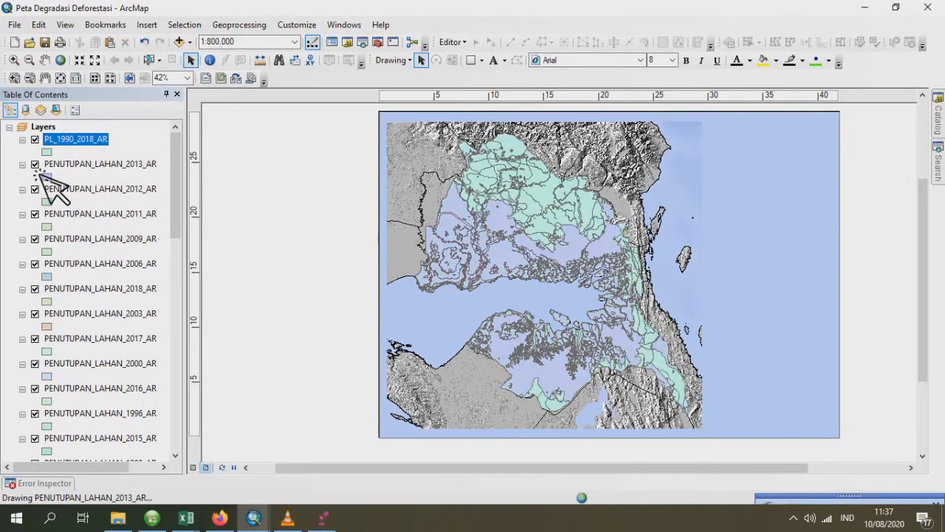
- Hide the PENUTUPAN_LAHAN layers for 2013, 2012, 2011, 2009 and 2006 and collapse their legends
left_click(35, 164)
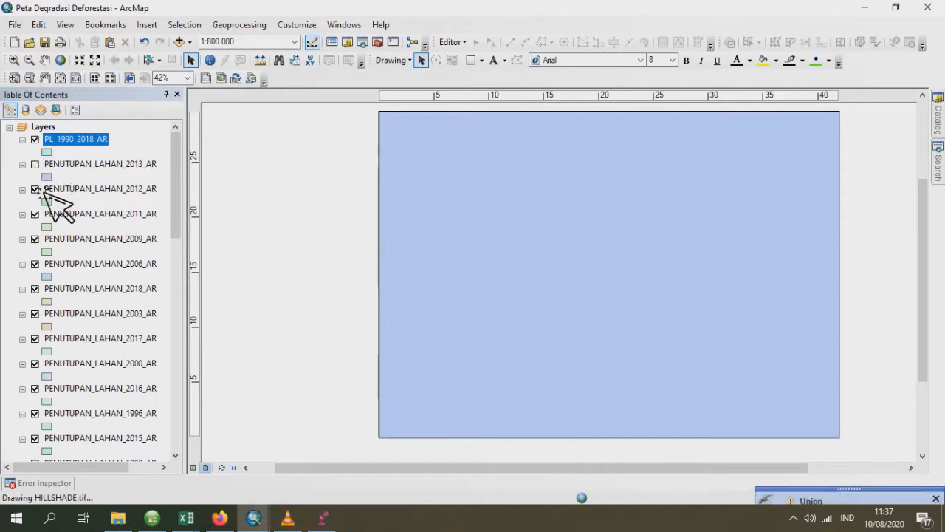
left_click(35, 190)
left_click(35, 214)
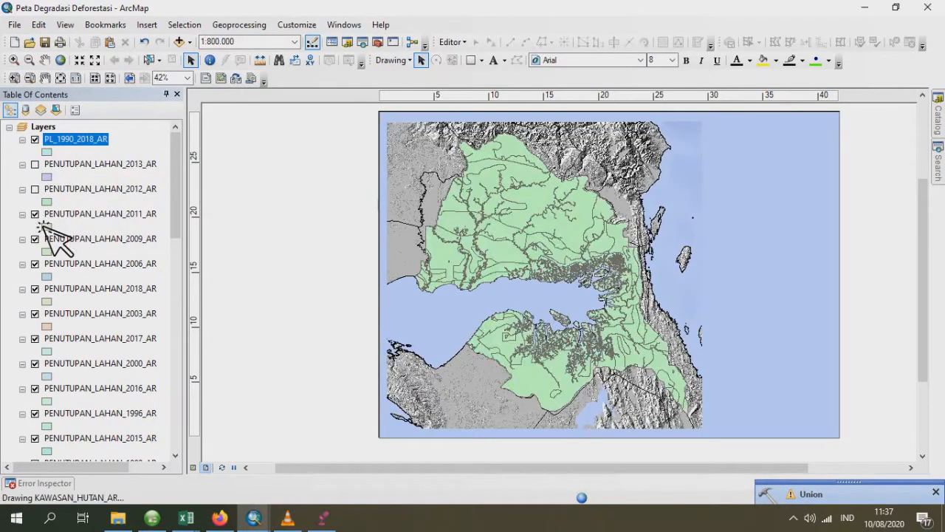
left_click(35, 240)
left_click(35, 264)
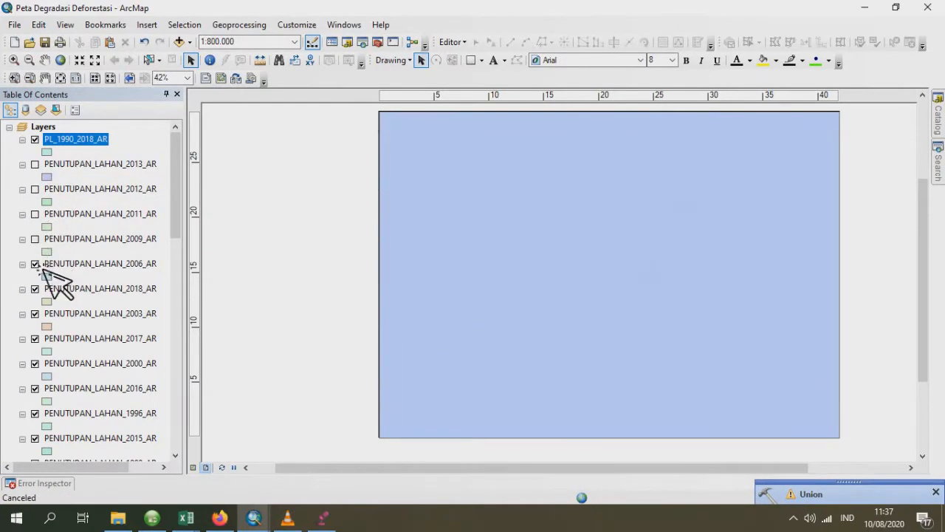
left_click(22, 164)
left_click(22, 177)
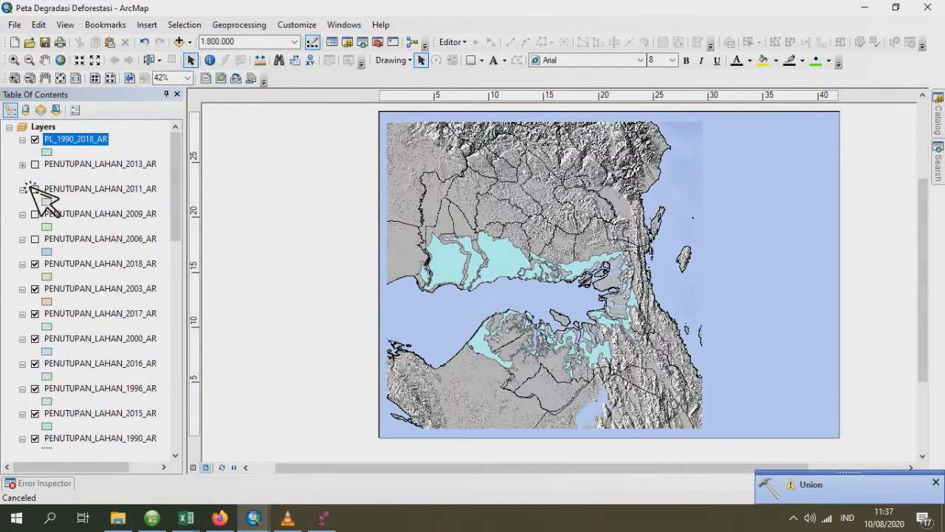
left_click(22, 189)
left_click(22, 202)
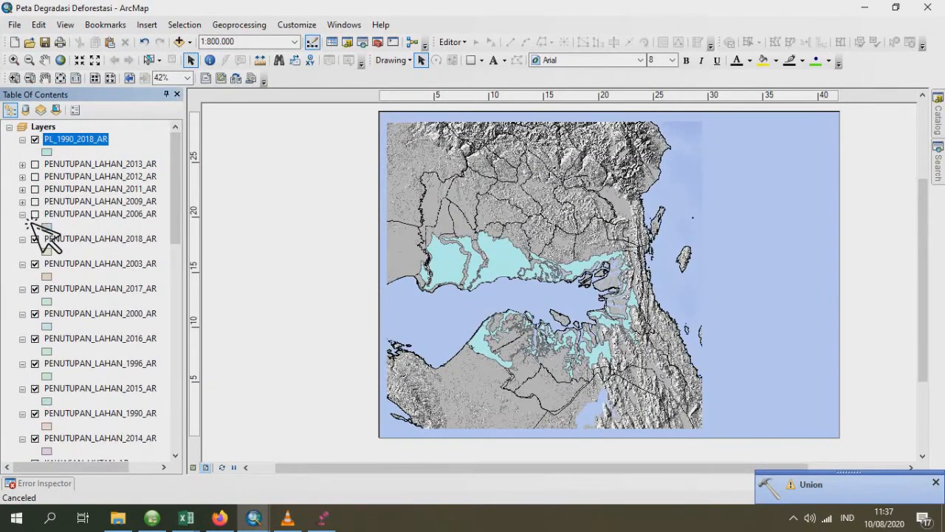
left_click(22, 214)
- Hide the PENUTUPAN_LAHAN layers for 2018, 2003, 2017, 2000, 2016 and 1996 and collapse their legends
left_click(35, 227)
left_click(22, 227)
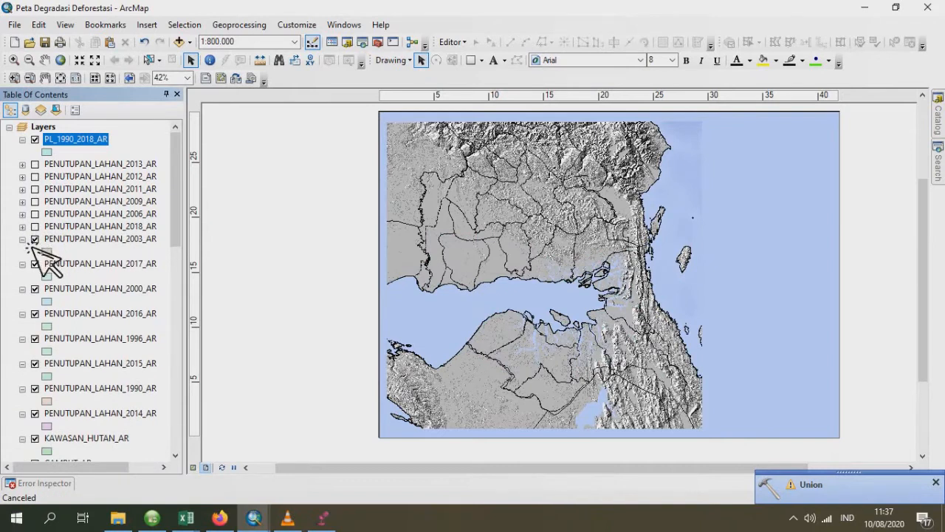
left_click(22, 240)
left_click(35, 239)
left_click(34, 251)
left_click(23, 251)
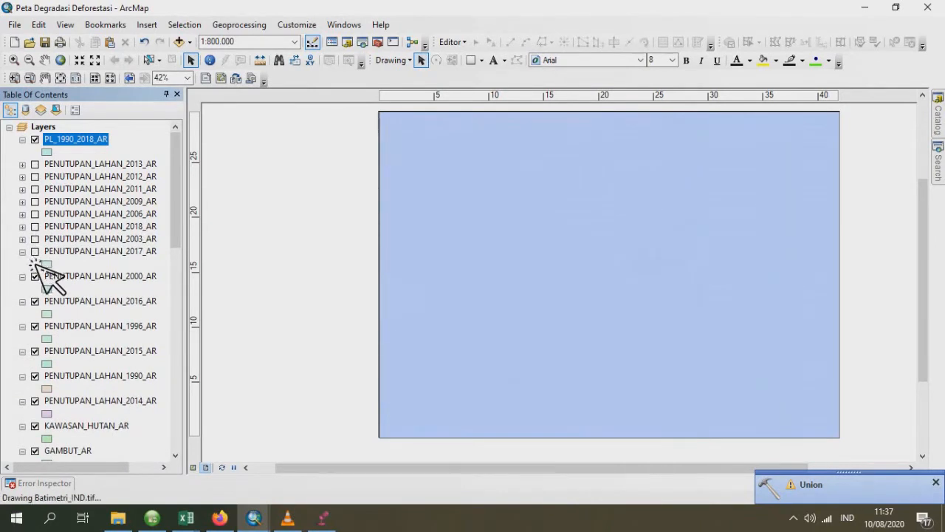
left_click(35, 263)
left_click(22, 264)
left_click(35, 276)
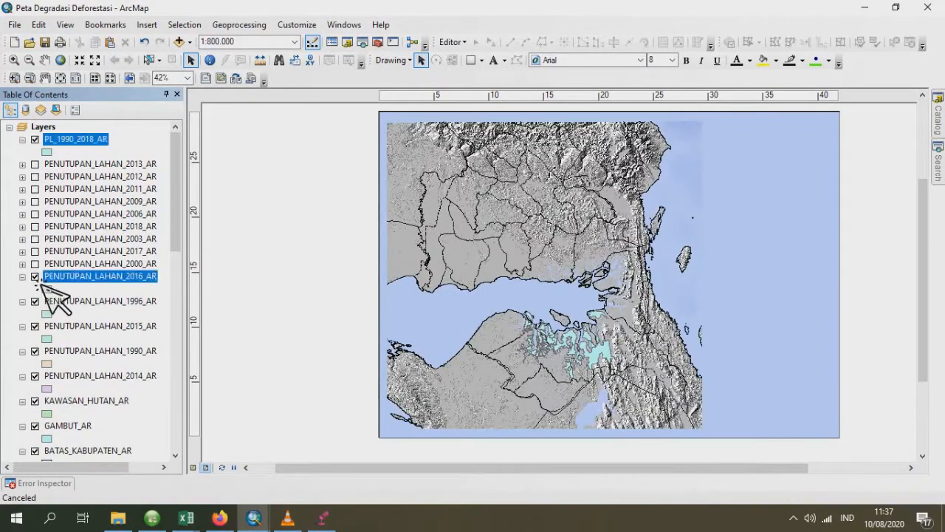
left_click(23, 277)
left_click(34, 288)
left_click(23, 288)
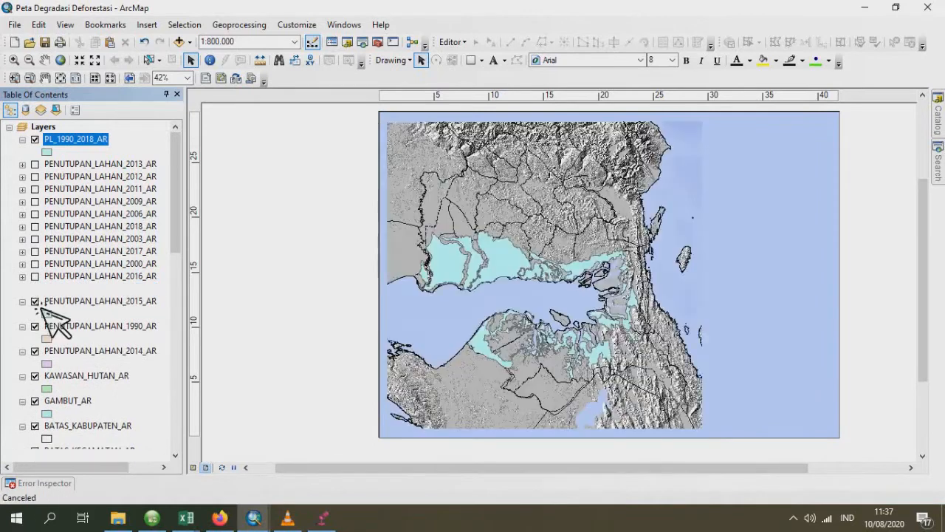
- Hide the PENUTUPAN_LAHAN layers for 2015, 1990 and 2014 plus KAWASAN_HUTAN_AR and GAMBUT_AR, and collapse their legends
left_click(35, 301)
left_click(23, 301)
left_click(34, 313)
left_click(23, 314)
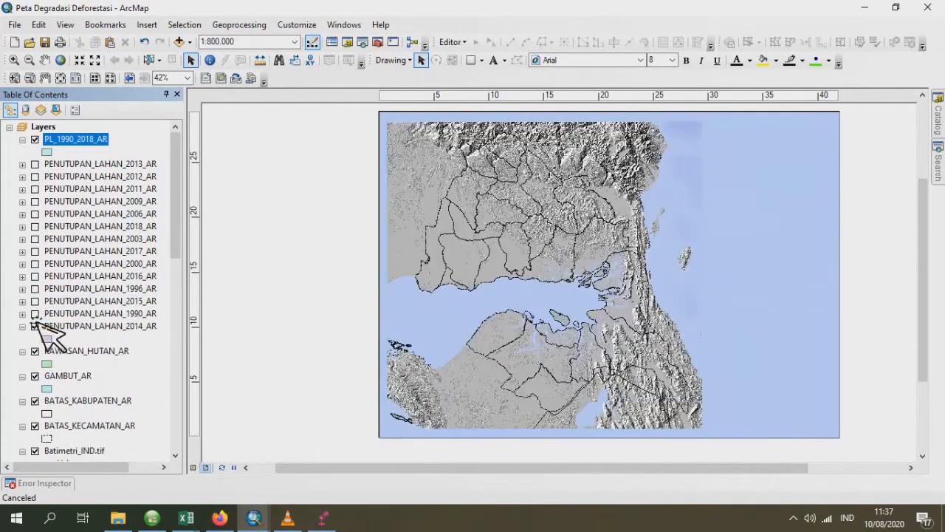
left_click(35, 326)
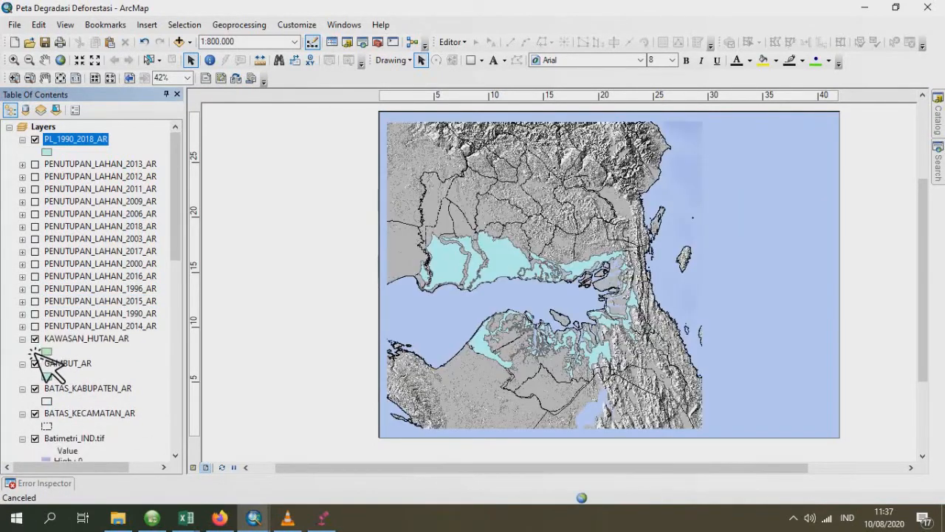
left_click(23, 325)
left_click(35, 339)
left_click(34, 352)
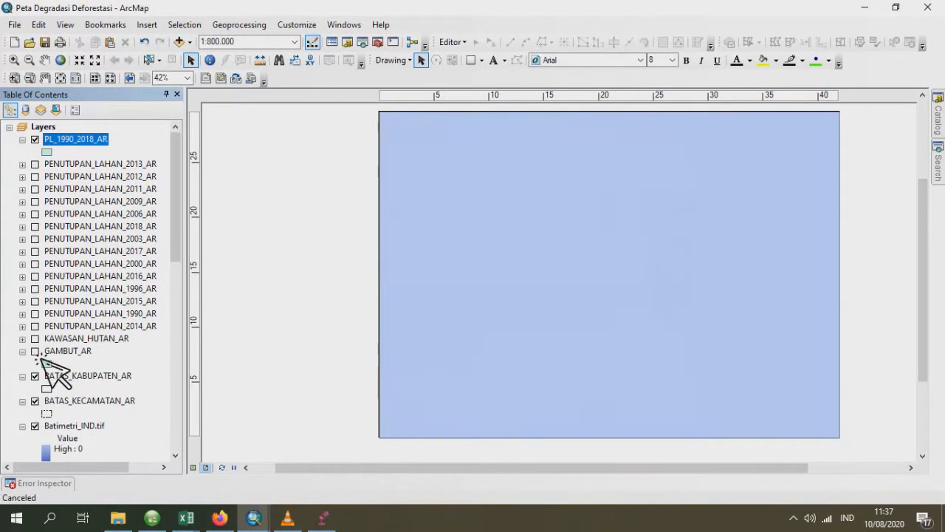
left_click(23, 351)
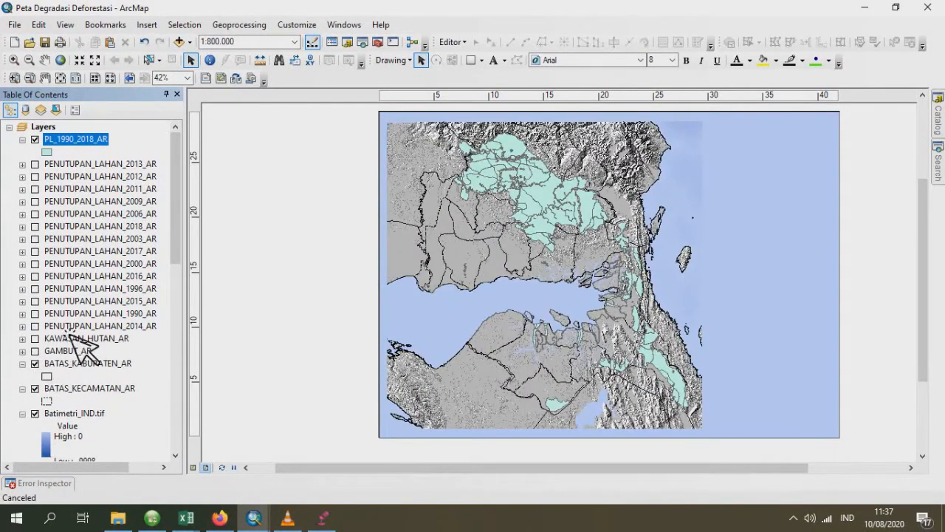
- Symbolize the PL_1990_2018_AR layer with the ESRI Green preset fill and set its outline to No Color
scroll(86, 349, "down", 1)
scroll(85, 349, "up", 1)
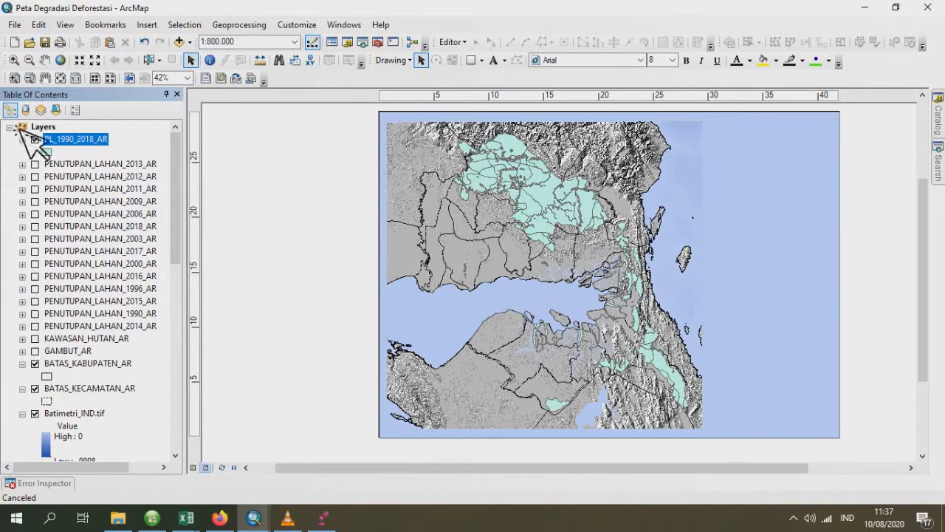
left_click(58, 153)
left_click(55, 151)
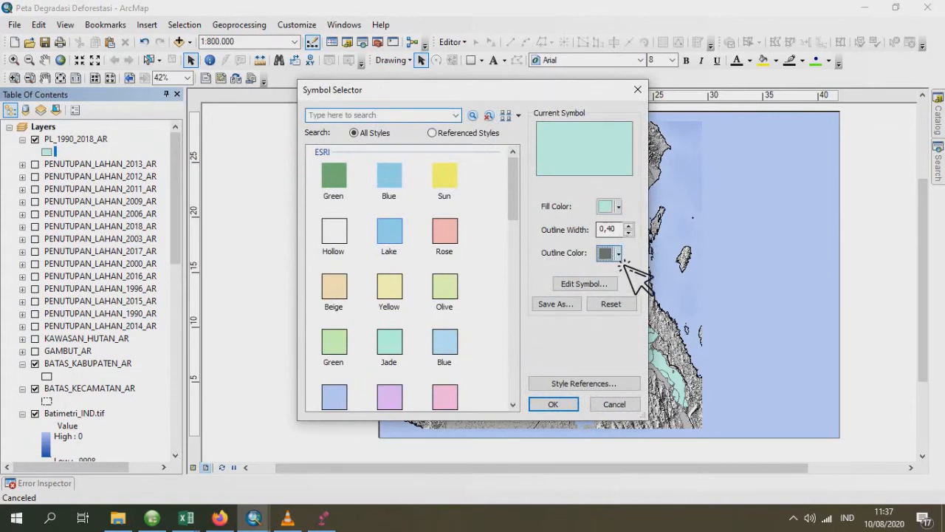
left_click(619, 254)
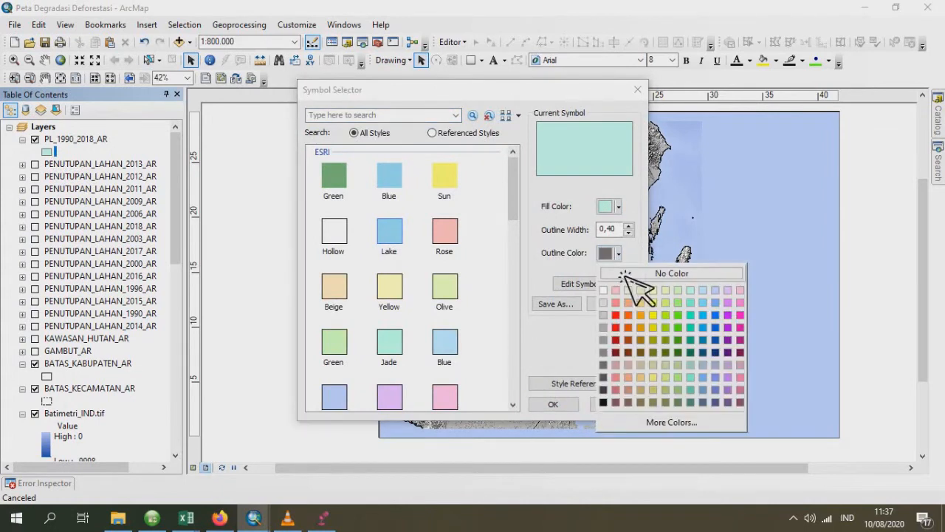
left_click(628, 274)
left_click(619, 208)
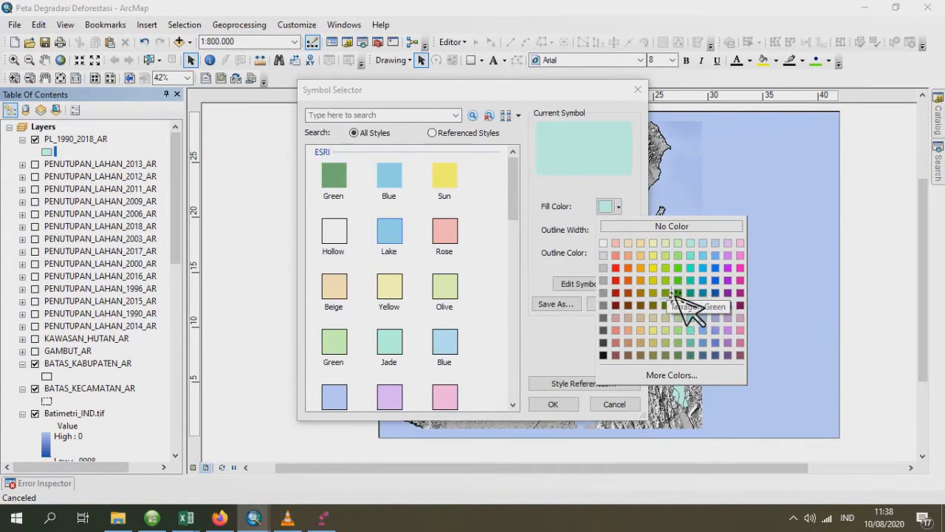
left_click(344, 186)
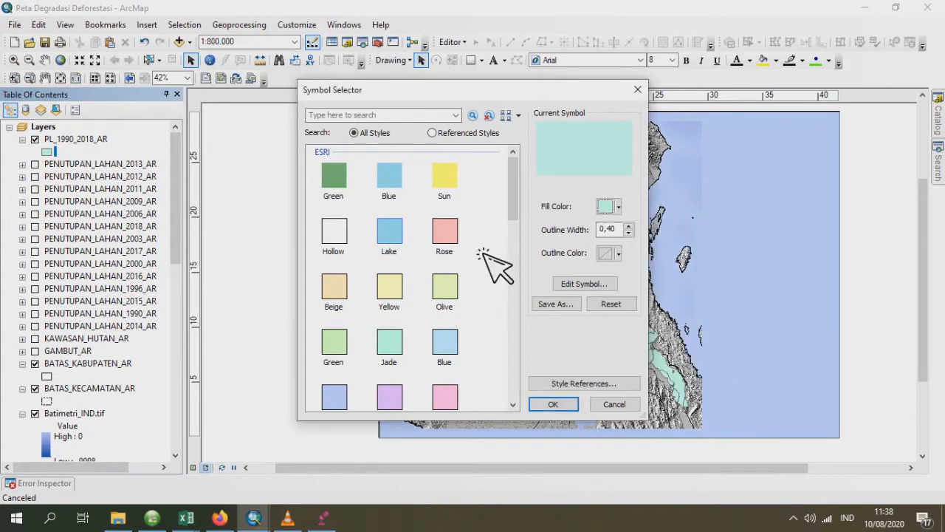
left_click(333, 178)
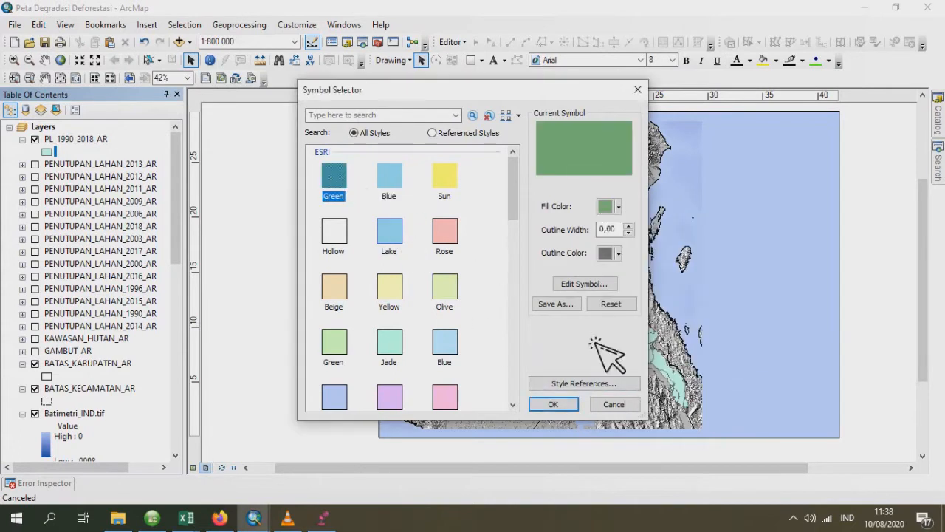
left_click(619, 253)
left_click(635, 273)
left_click(554, 405)
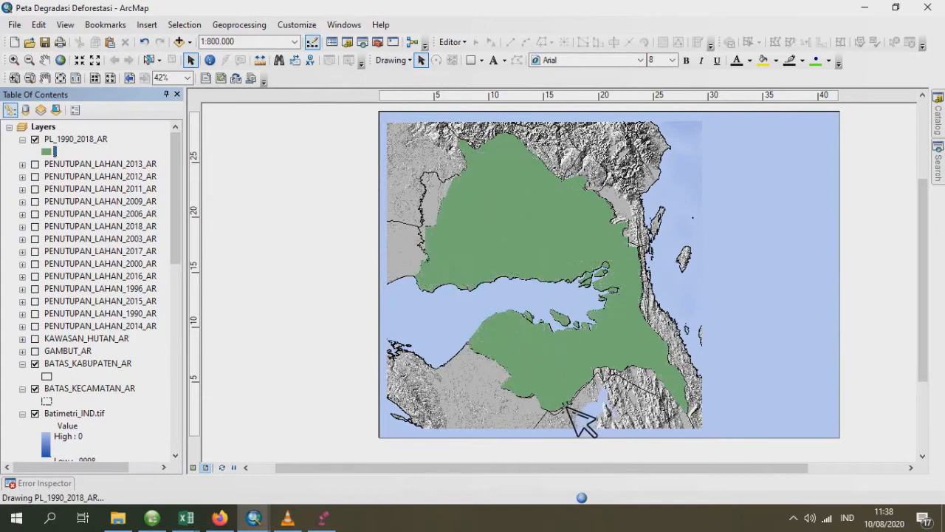
- Set the display transparency of the PL_1990_2018_AR layer to 30%
left_click(100, 139)
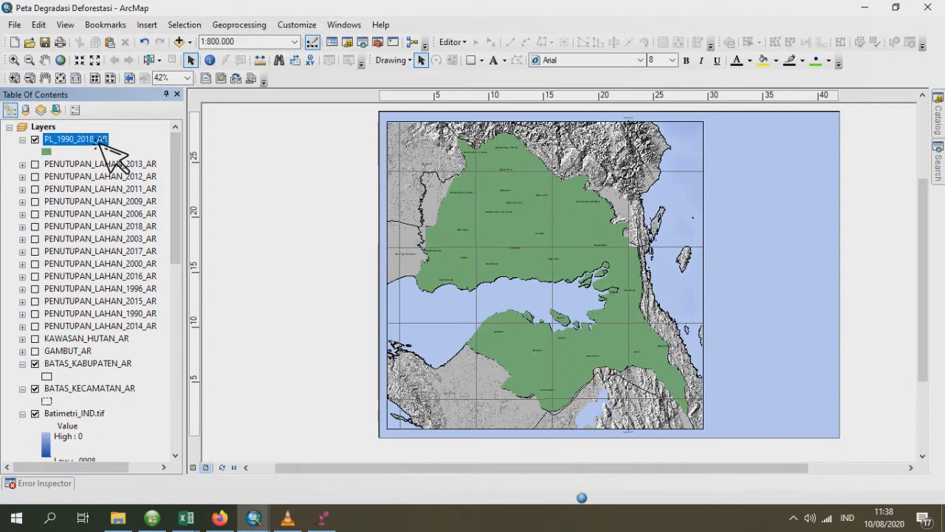
double_click(100, 141)
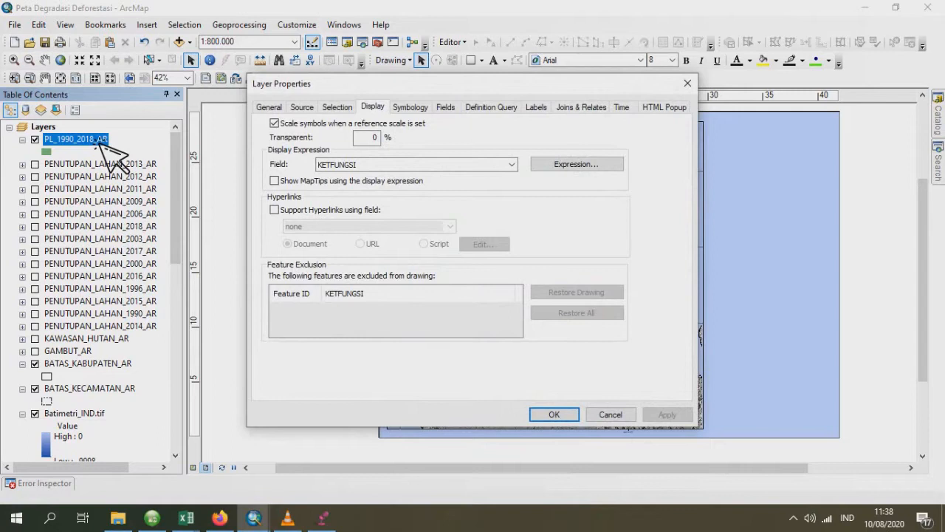
double_click(375, 138)
type("3")
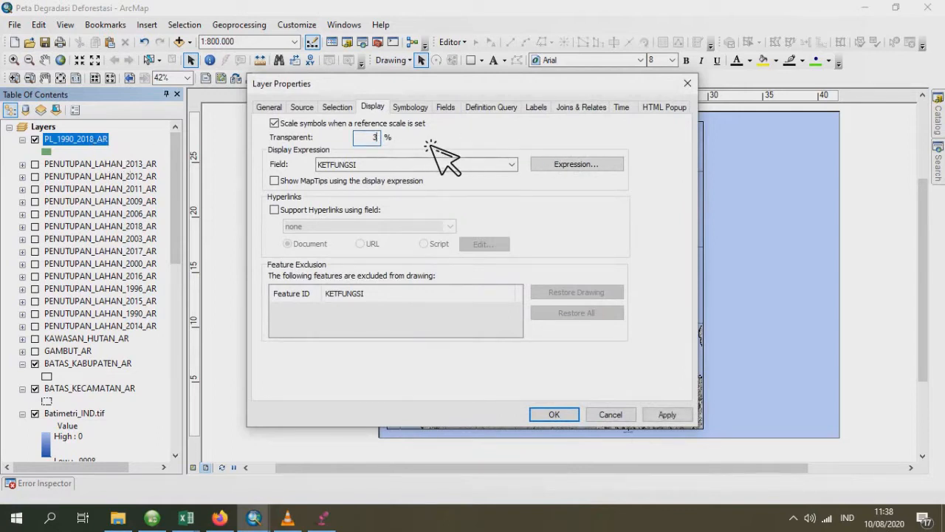
type("0")
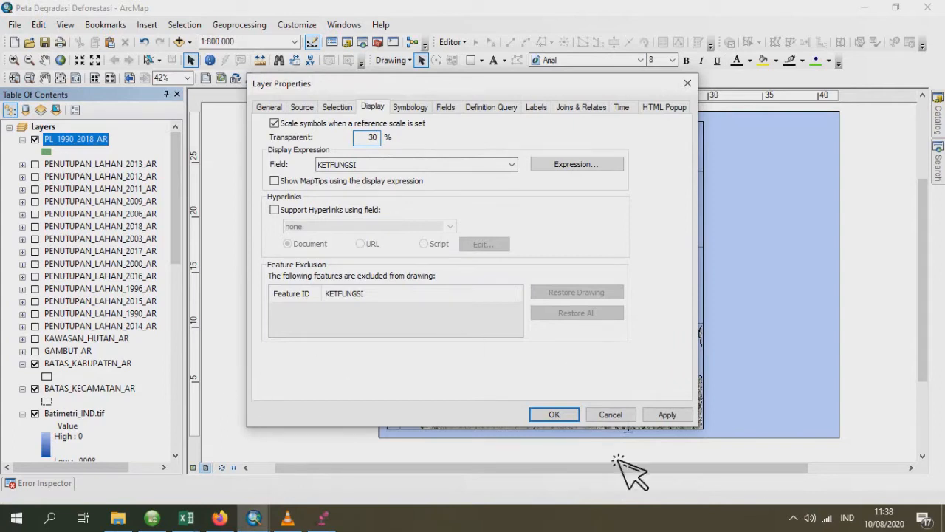
left_click(572, 419)
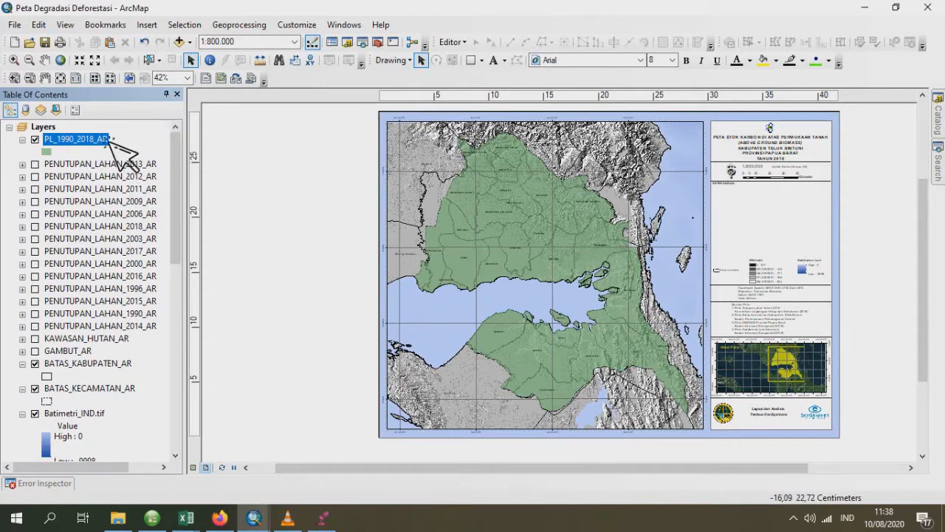
scroll(186, 215, "down", 7)
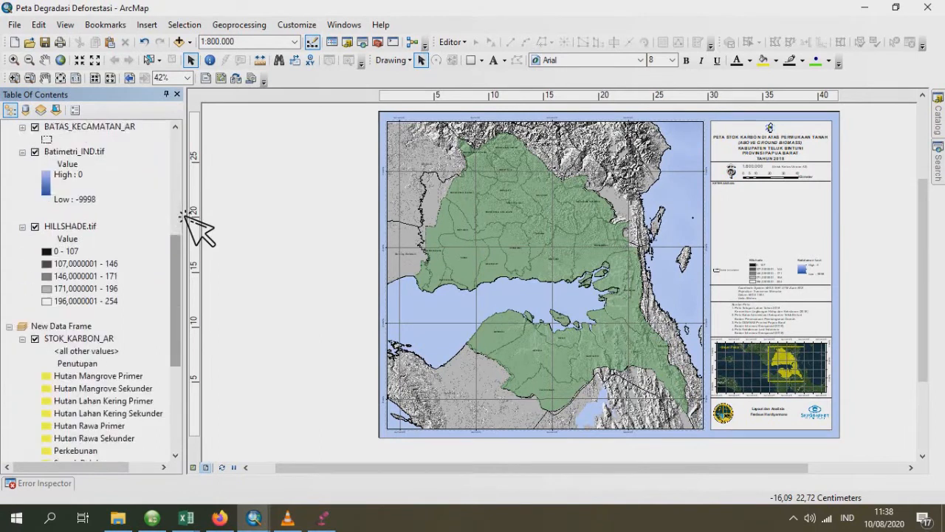
scroll(186, 215, "down", 5)
scroll(186, 215, "up", 12)
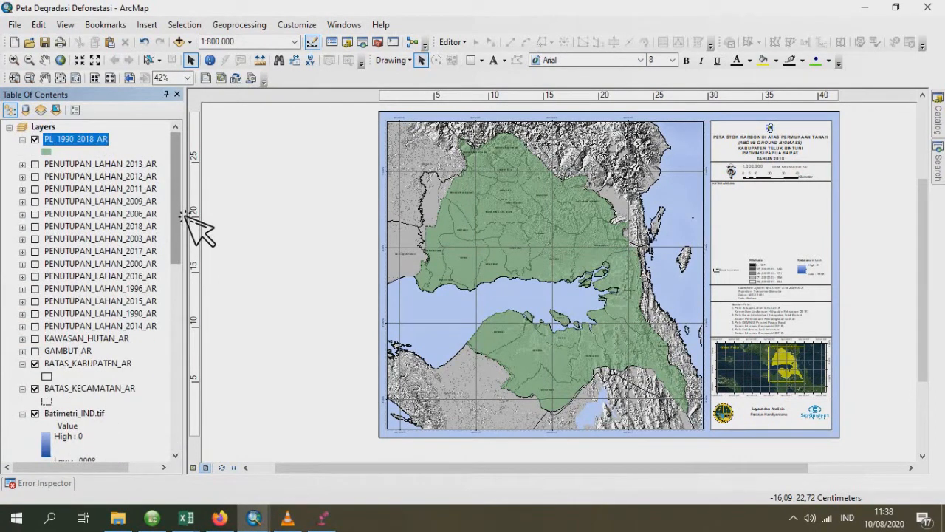
right_click(75, 142)
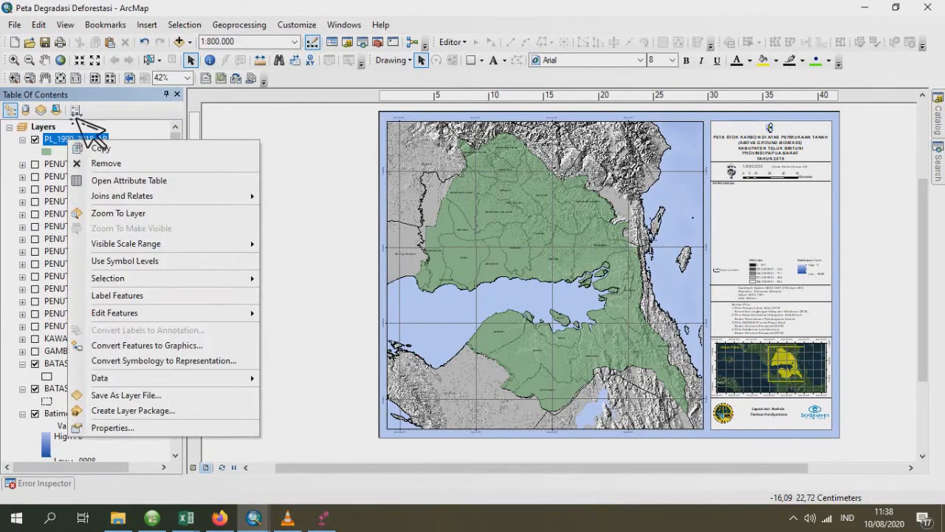
left_click(60, 48)
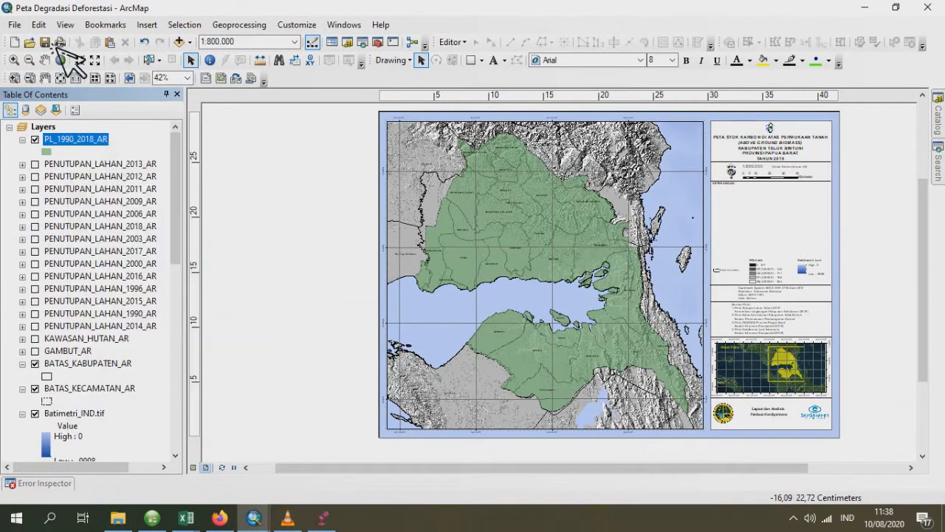
- Open the attribute table of the PL_1990_2018_AR layer and start a Select by Attributes query on it
right_click(92, 140)
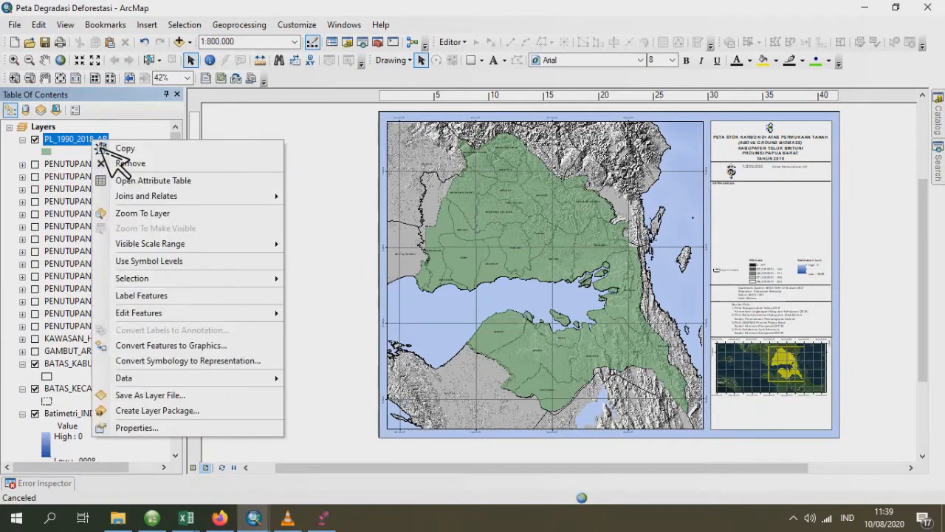
left_click(169, 181)
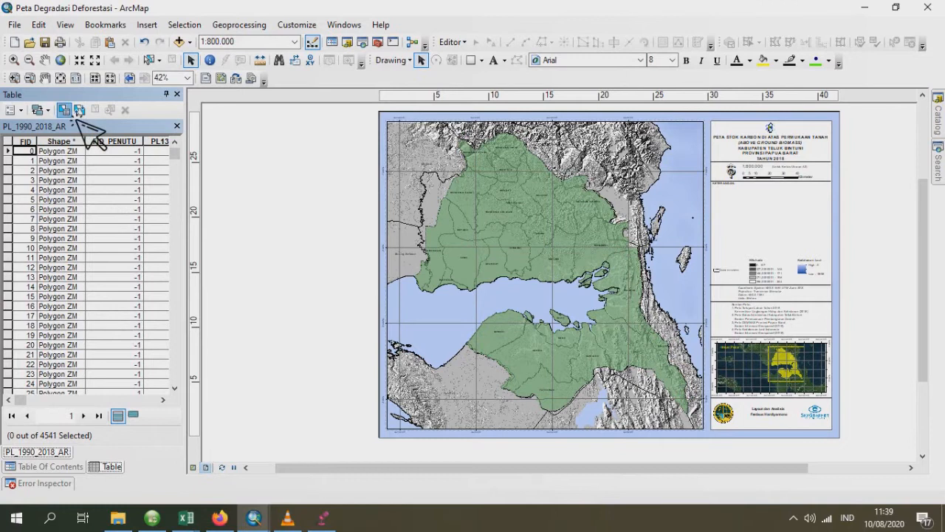
left_click(74, 112)
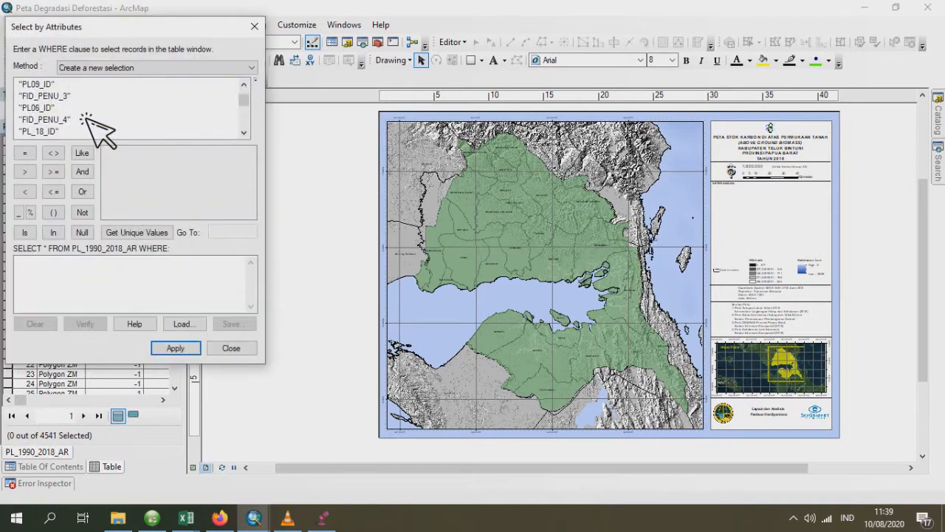
- Begin the WHERE clause with "PL00_ID" IN () and list the unique values of that field
scroll(87, 118, "down", 1)
scroll(87, 119, "down", 1)
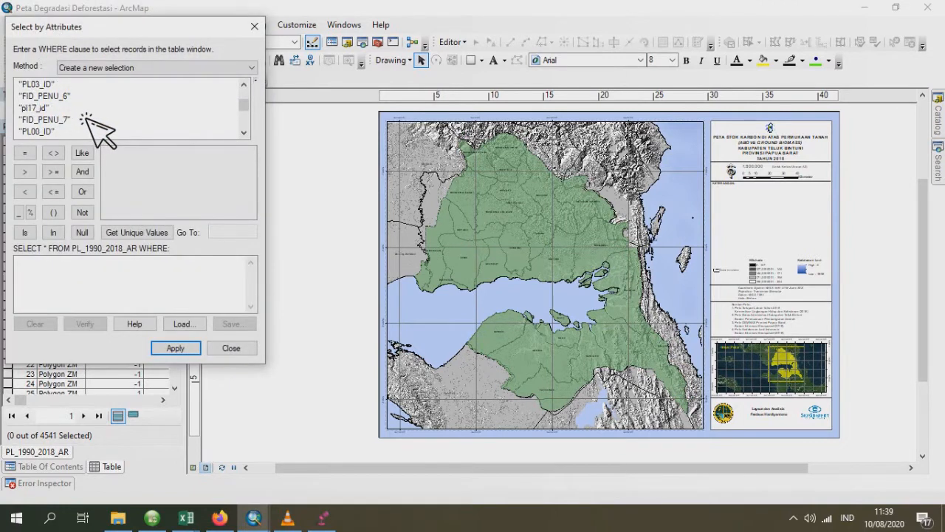
scroll(87, 120, "down", 1)
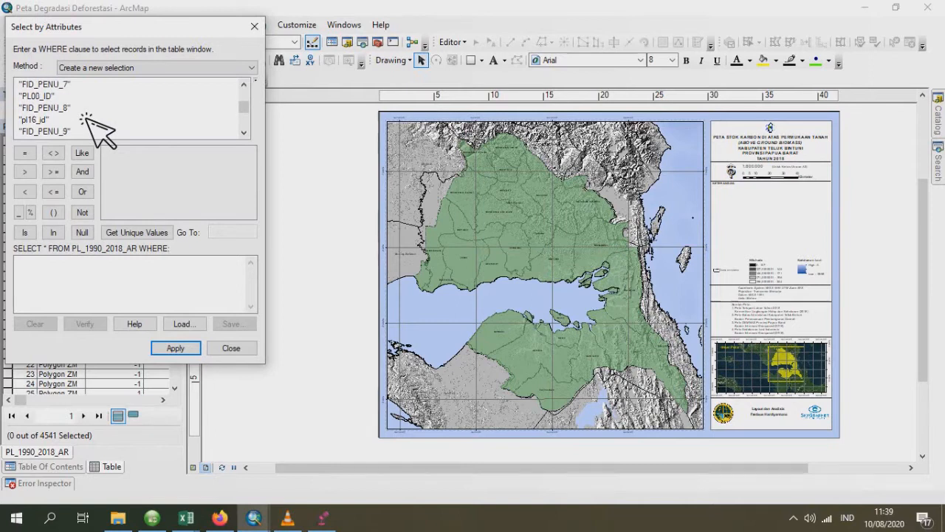
double_click(45, 96)
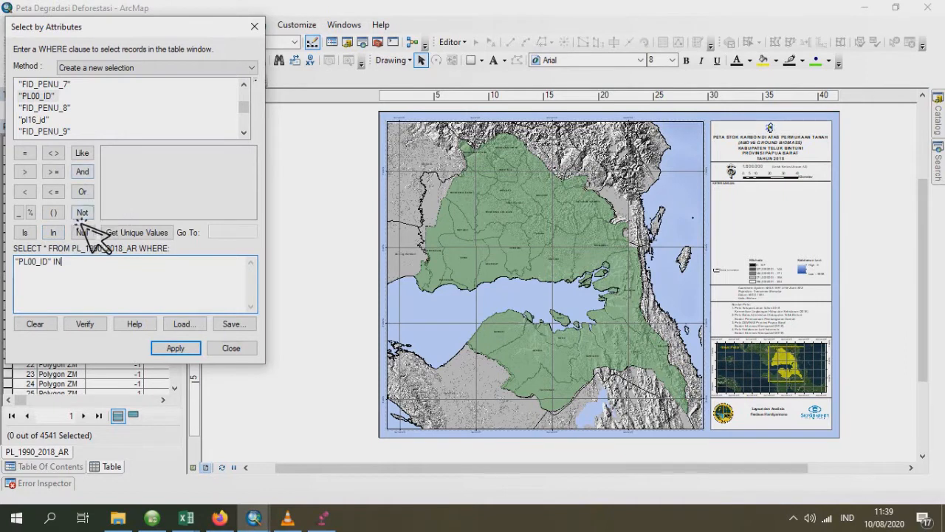
left_click(62, 219)
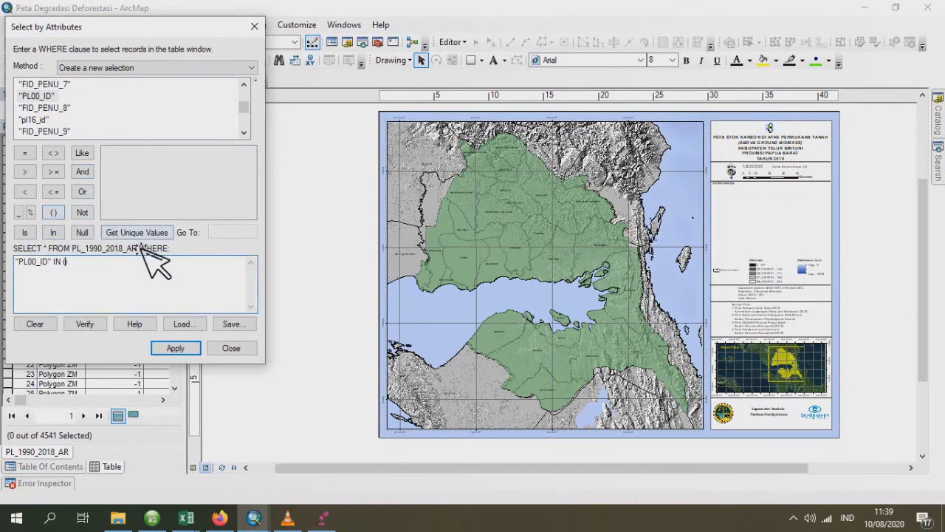
left_click(144, 234)
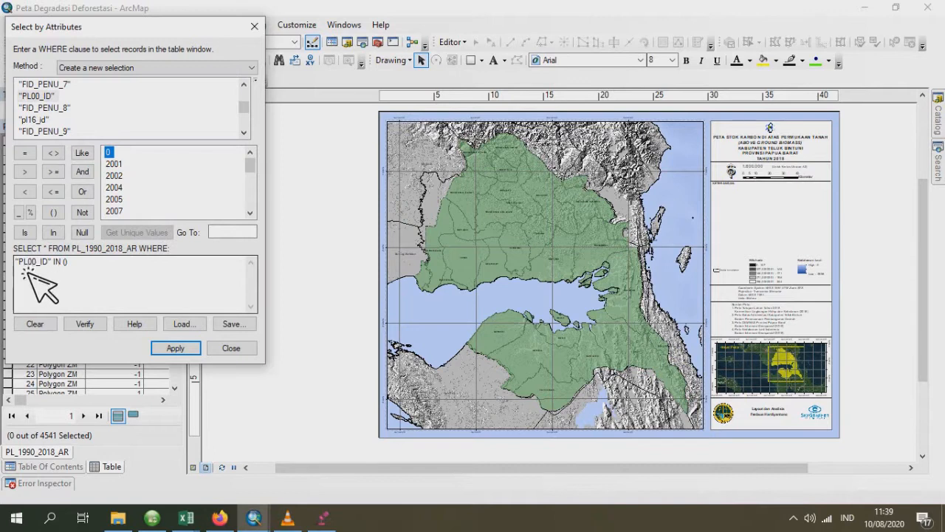
- Fill the PL00_ID list in the WHERE clause with the comma-separated codes 2001, 2002, 2004 and 2005
left_click(66, 265)
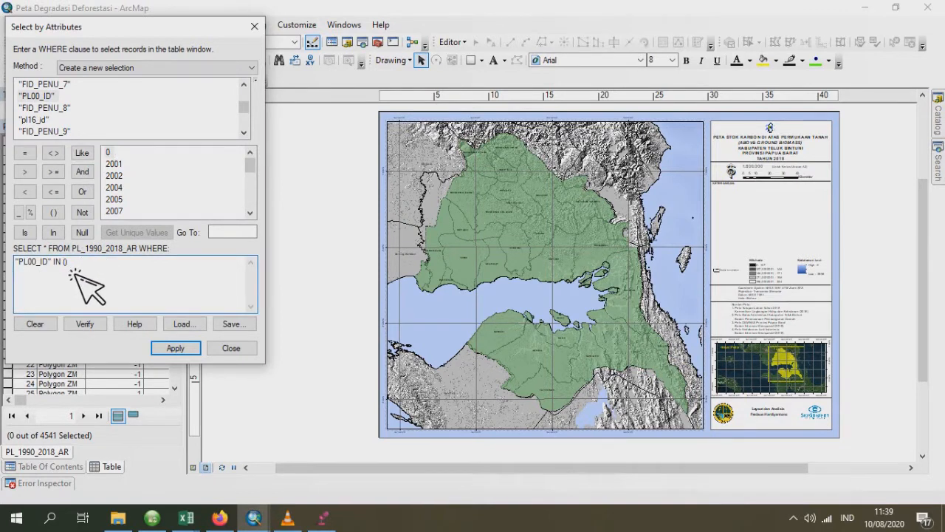
type(",")
double_click(124, 178)
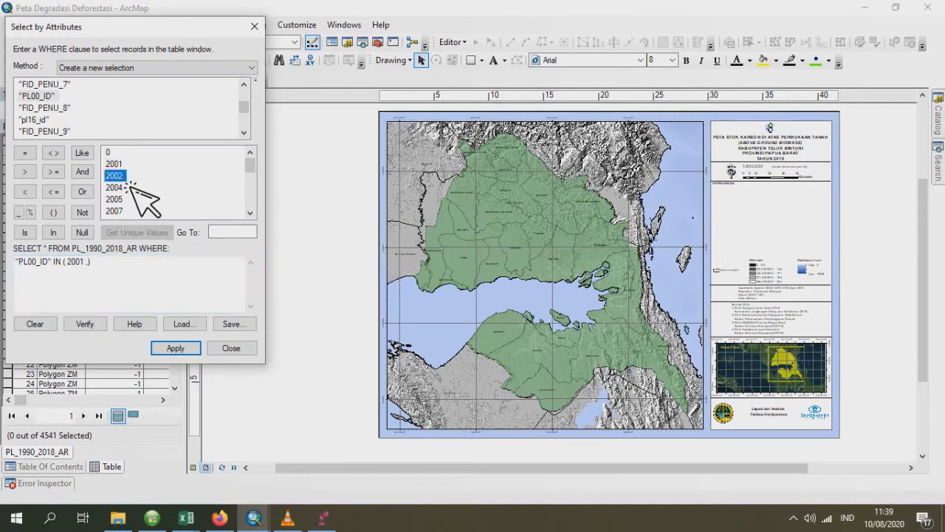
type(",")
left_click(126, 190)
double_click(118, 188)
type(", 2004")
left_click(127, 200)
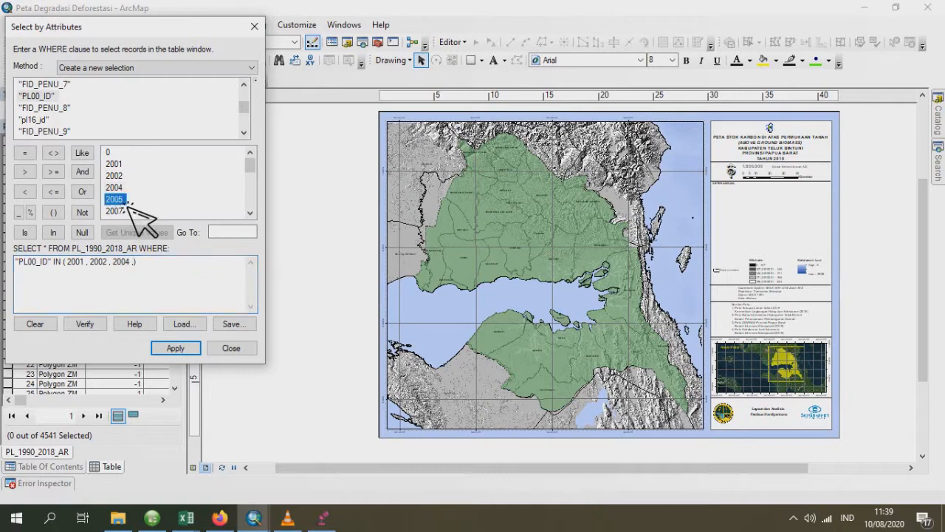
double_click(127, 199)
- Add the codes 20041 and 20051 to the PL00_ID list, separating all codes with commas
scroll(152, 183, "down", 1)
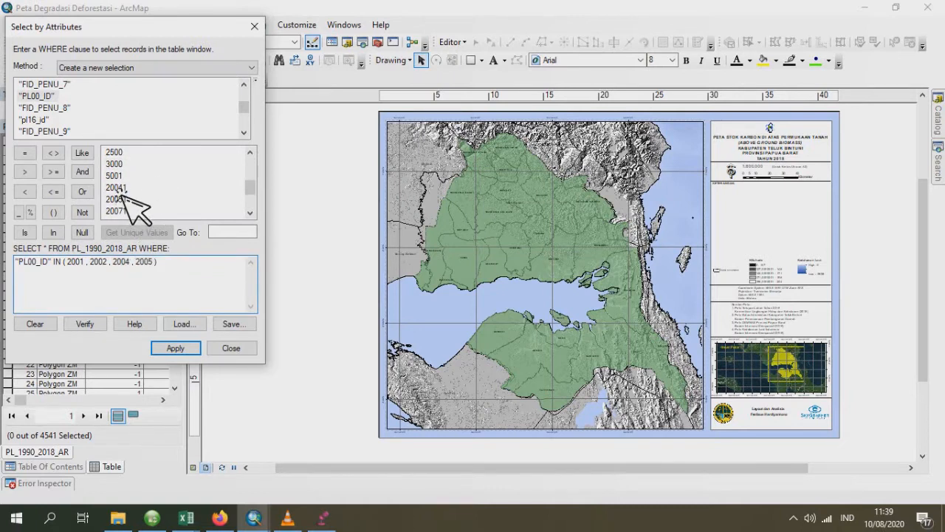
double_click(118, 188)
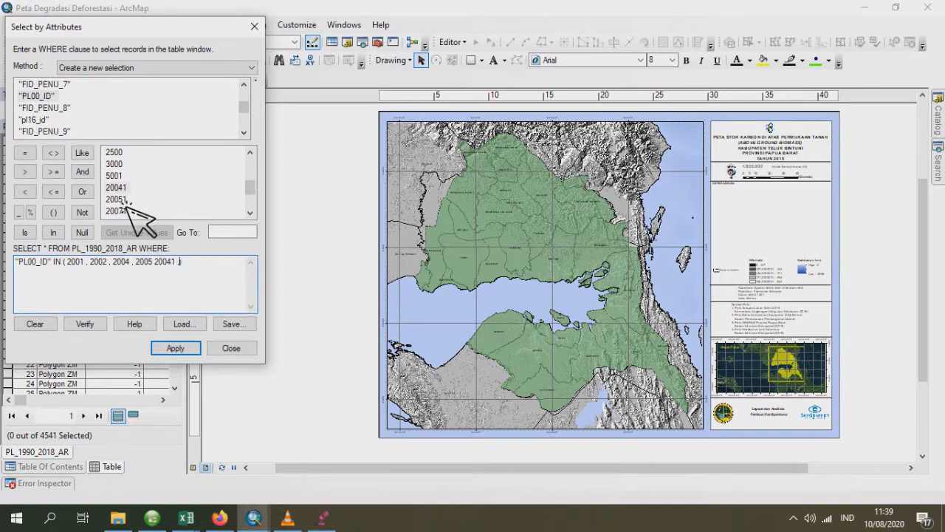
double_click(127, 200)
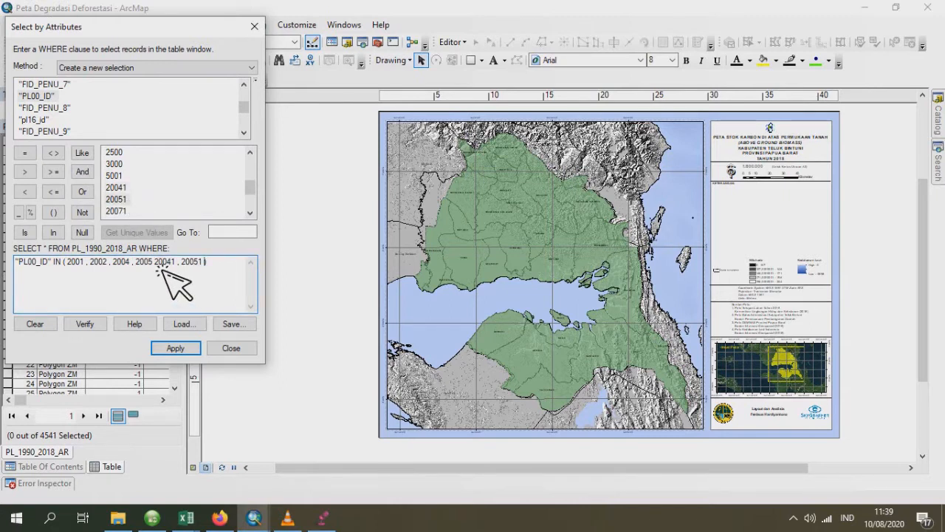
type(",")
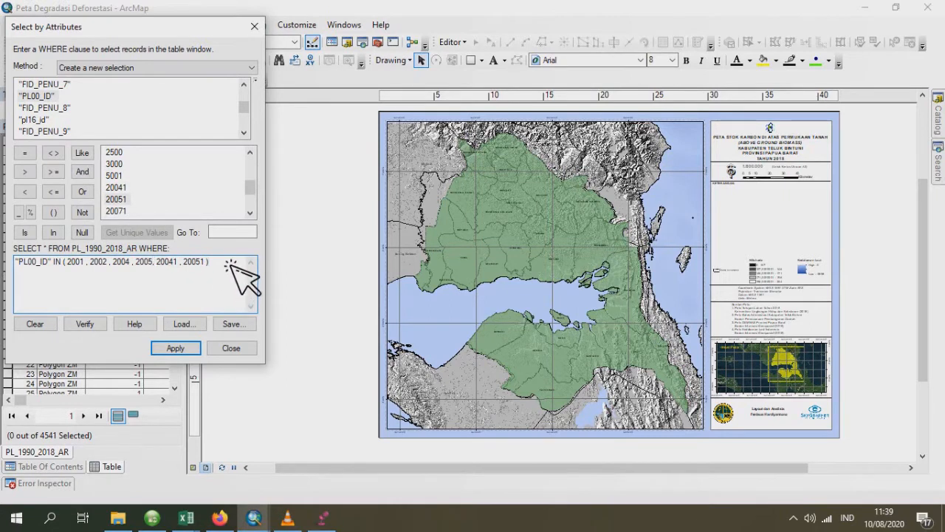
- Extend the WHERE clause with AND "PL_18_ID" IN () and list the unique values of that field
left_click(93, 175)
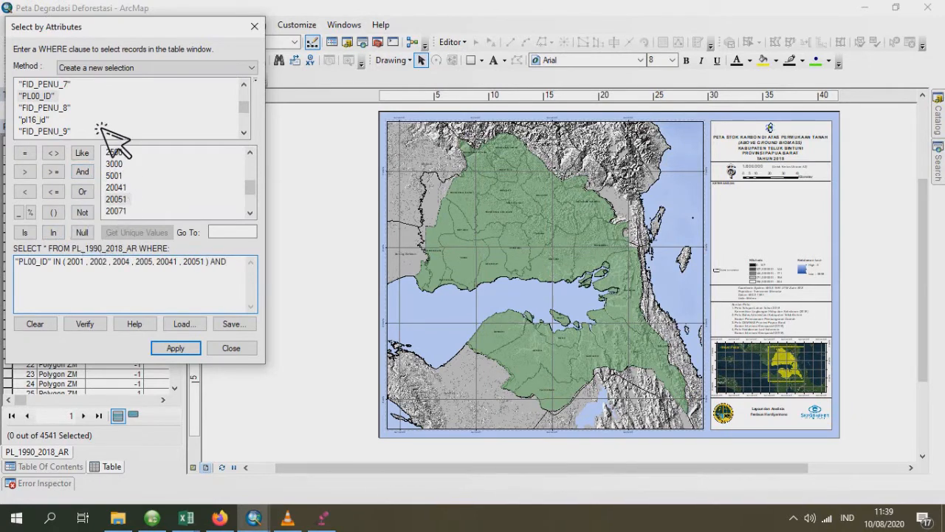
scroll(103, 132, "down", 5)
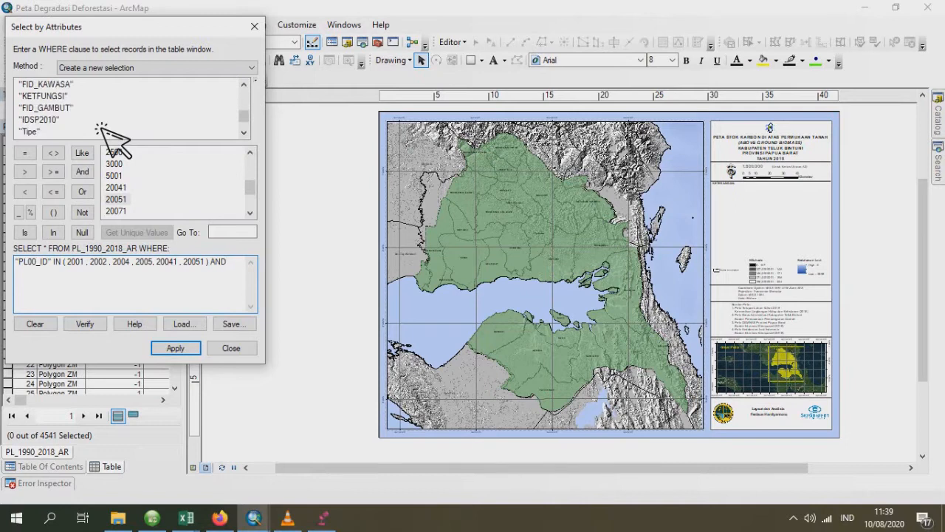
scroll(104, 131, "up", 8)
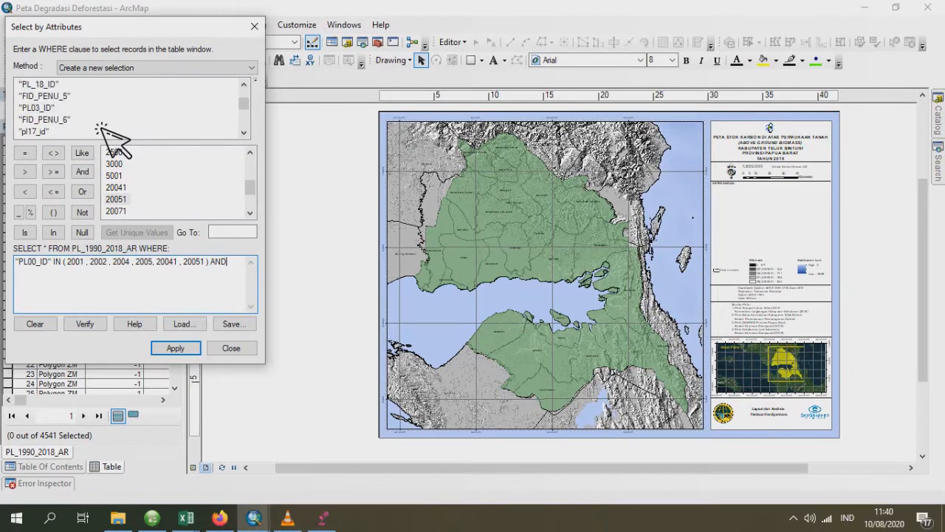
double_click(45, 85)
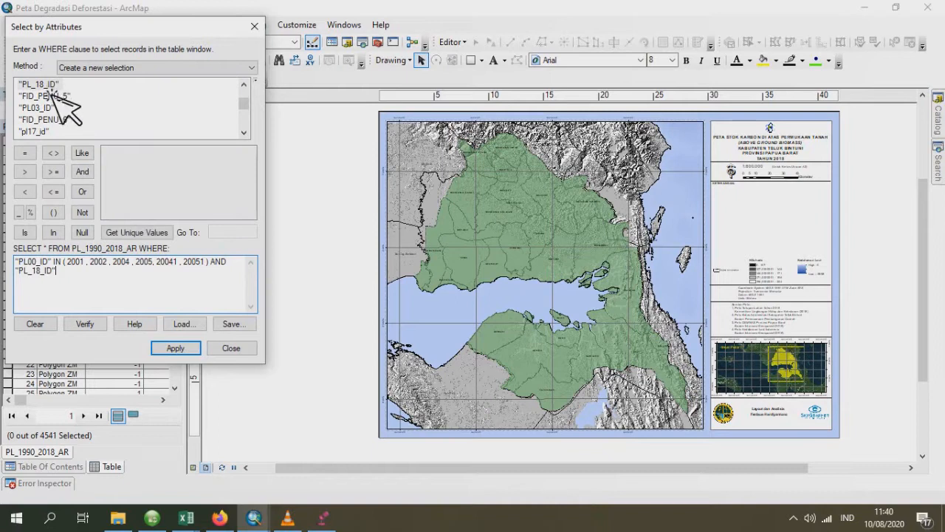
left_click(53, 232)
left_click(57, 217)
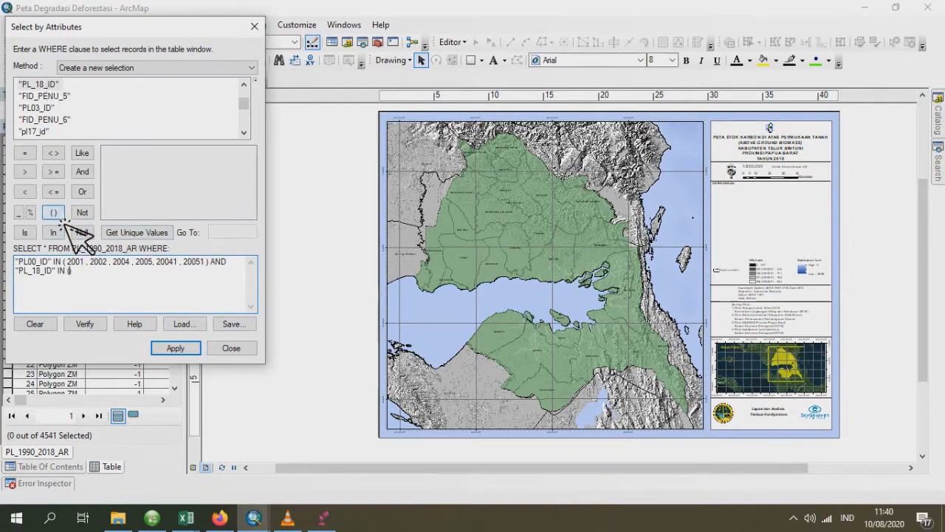
left_click(146, 236)
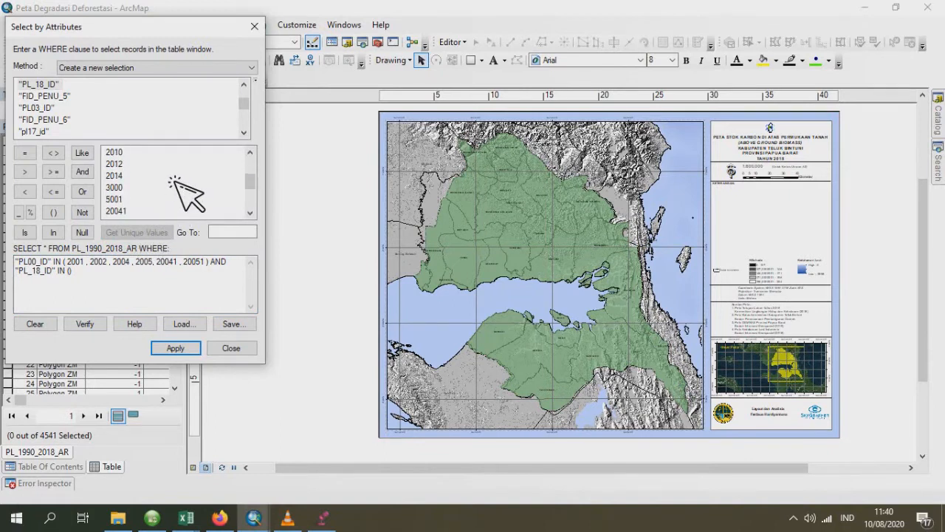
- Fill the PL_18_ID list in the WHERE clause with the comma-separated codes 2007, 2010, 2012 and 2014
scroll(176, 181, "down", 2)
scroll(176, 181, "up", 4)
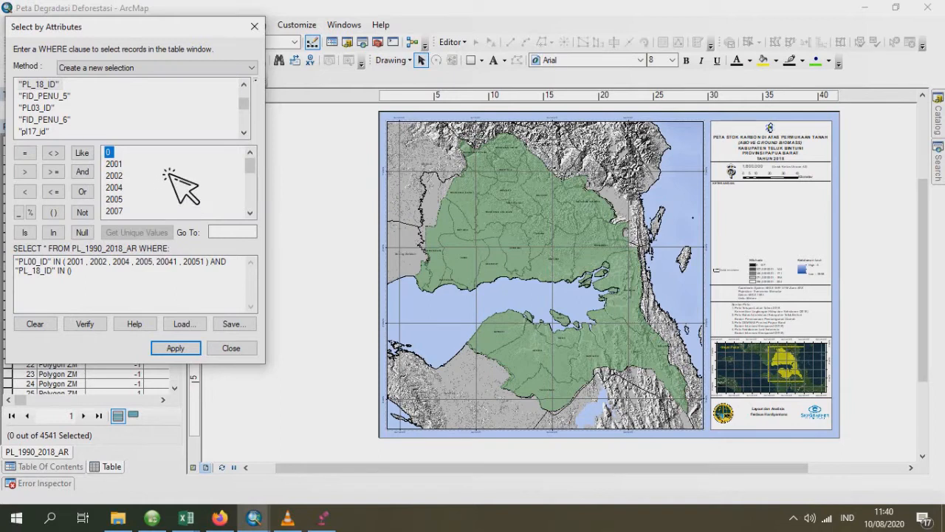
scroll(131, 187, "down", 1)
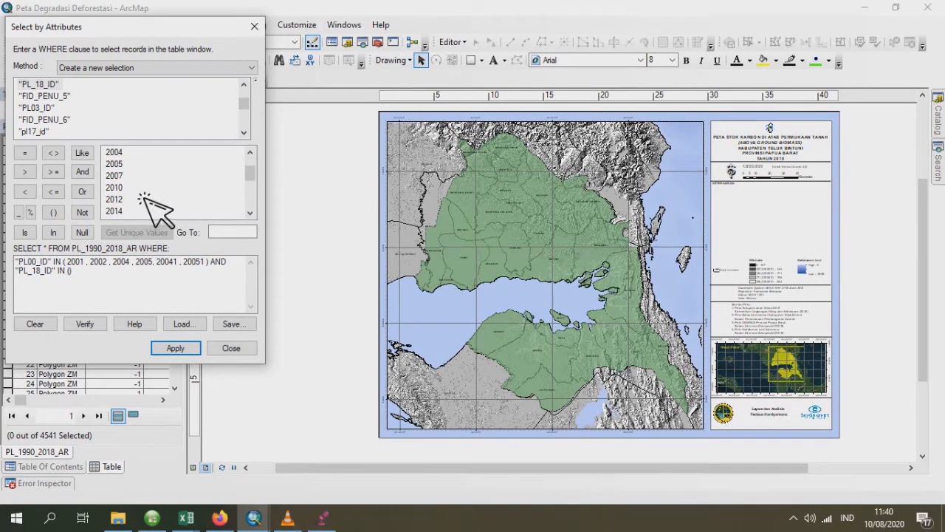
left_click(74, 279)
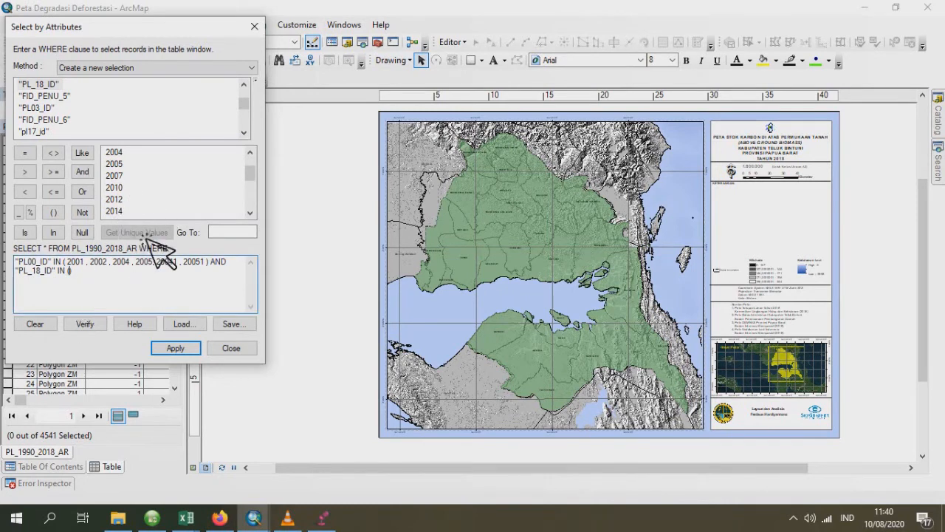
left_click(146, 190)
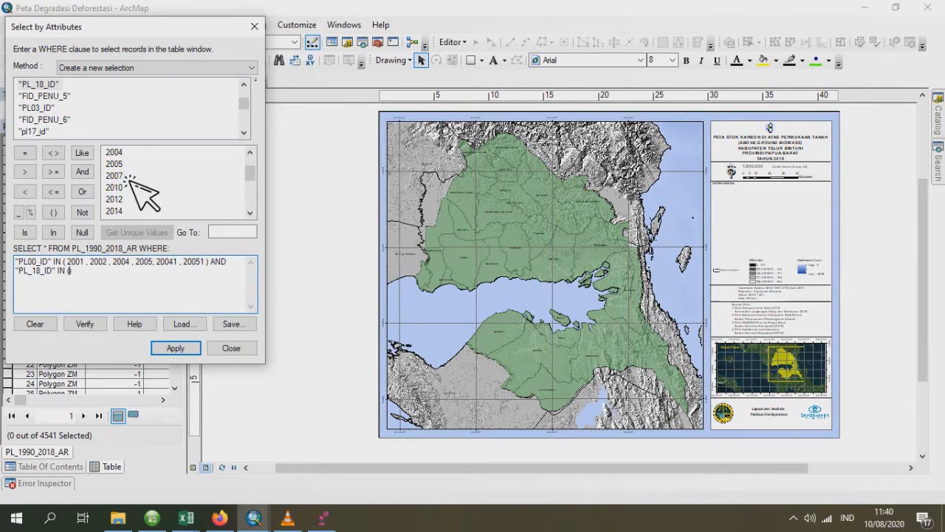
double_click(124, 181)
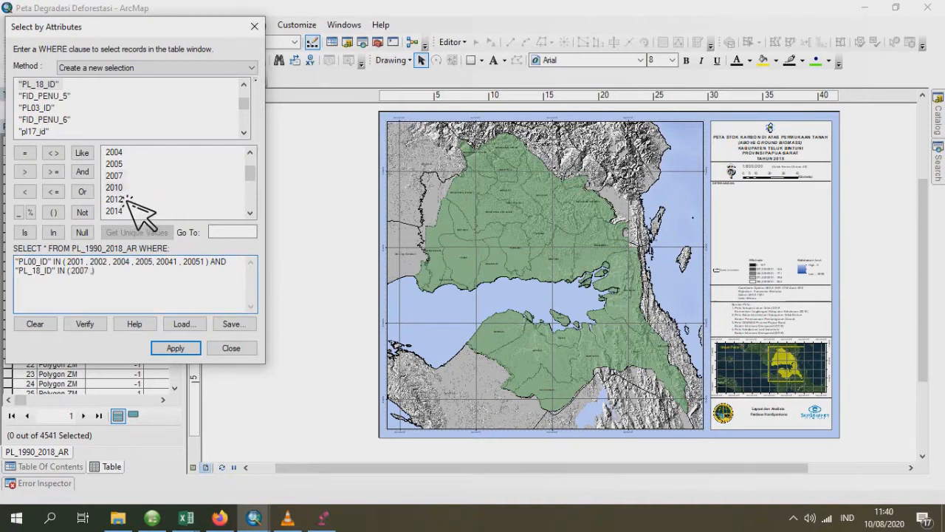
double_click(125, 192)
double_click(118, 200)
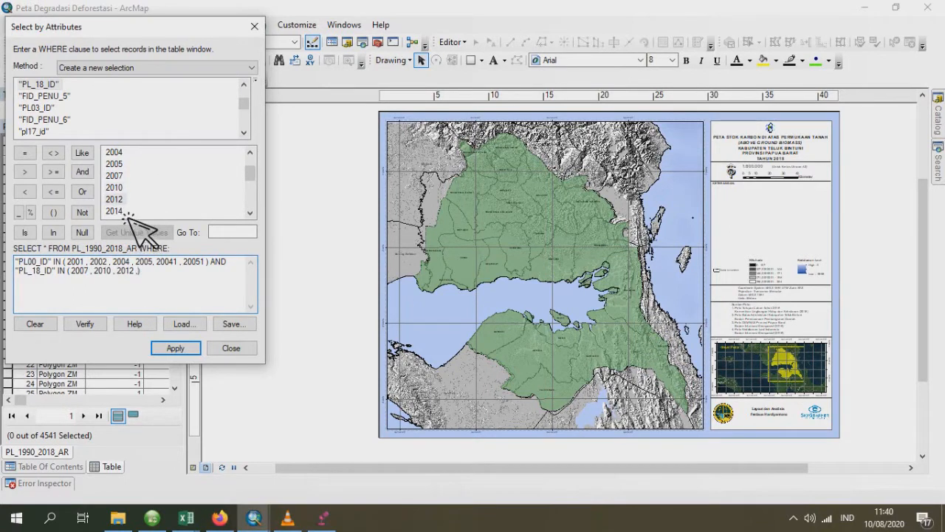
double_click(116, 211)
- Append the codes 3000, 5001 and 20071 to the PL_18_ID list, separated by commas
scroll(170, 196, "down", 1)
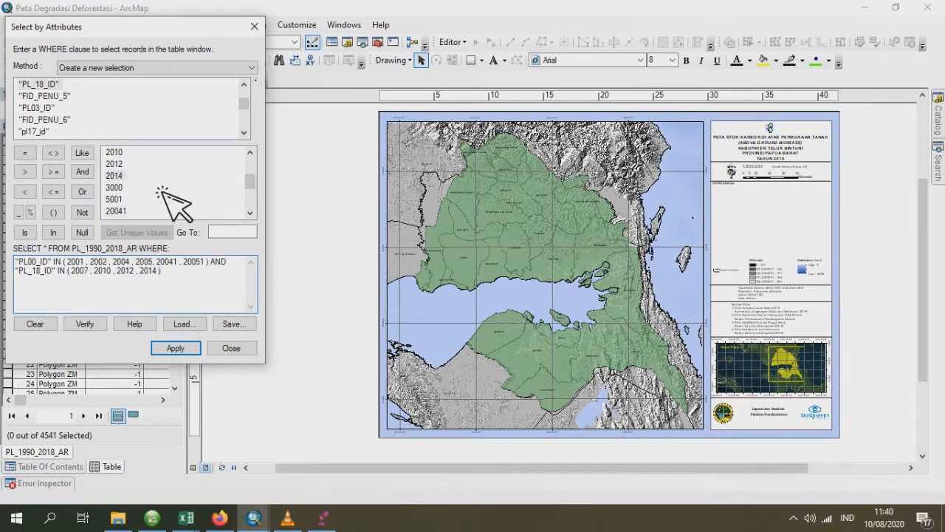
double_click(124, 192)
type(", 3000")
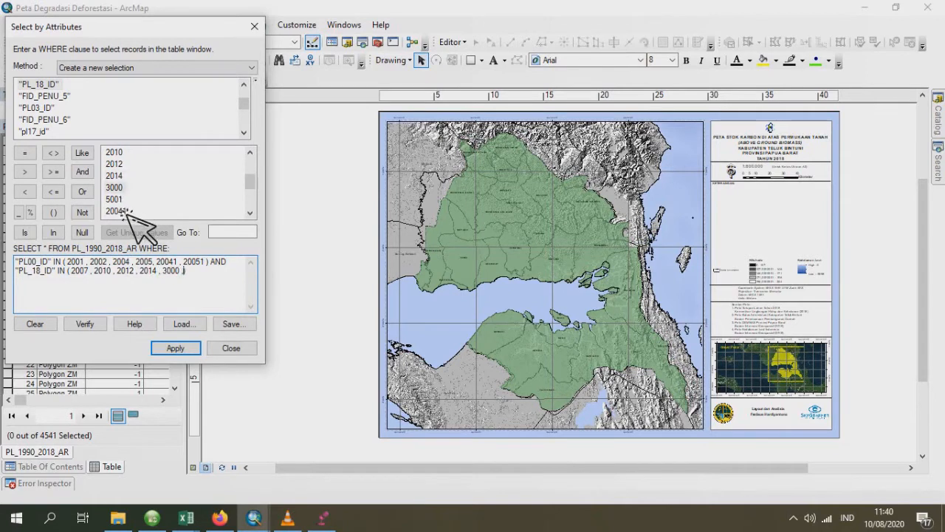
double_click(121, 203)
type(", 5001")
scroll(180, 183, "down", 1)
double_click(125, 199)
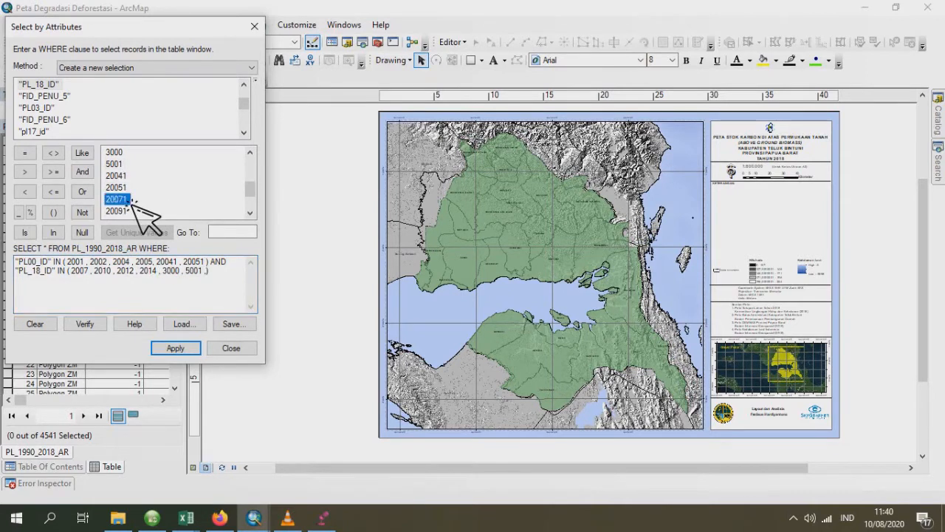
type(",")
- Append the codes 20091 and 20092 to the PL_18_ID list, separated by commas
scroll(179, 214, "down", 1)
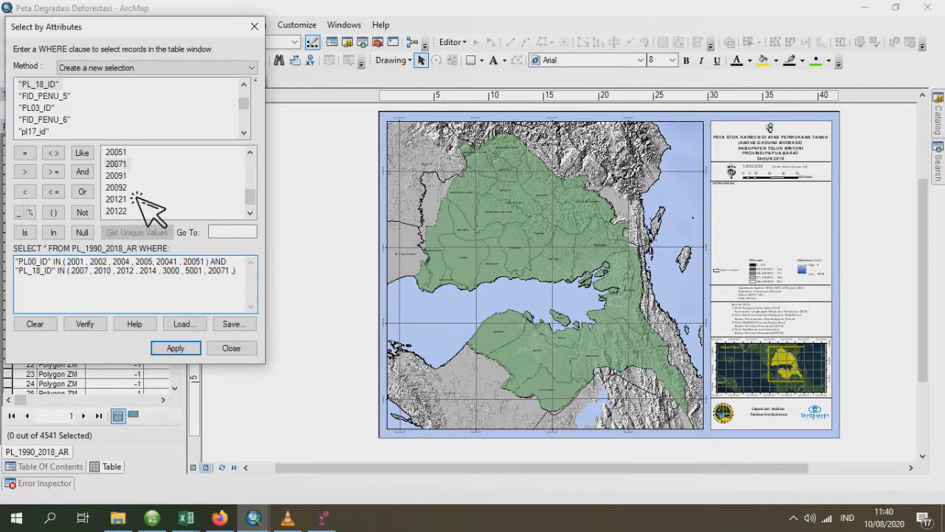
double_click(131, 179)
type(", 20091")
double_click(131, 188)
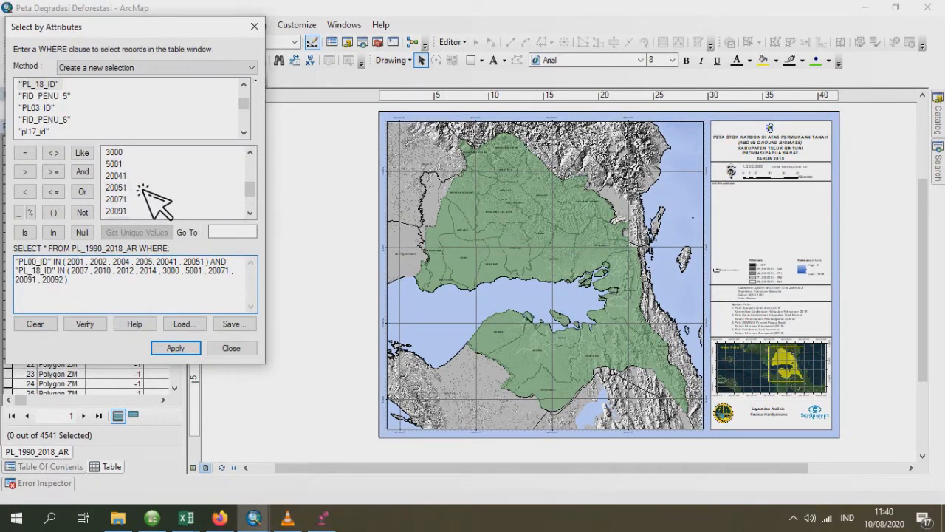
- Complete the PL_18_ID list with the comma-separated codes 20121, 20122 and 20141
scroll(140, 188, "down", 1)
type(",")
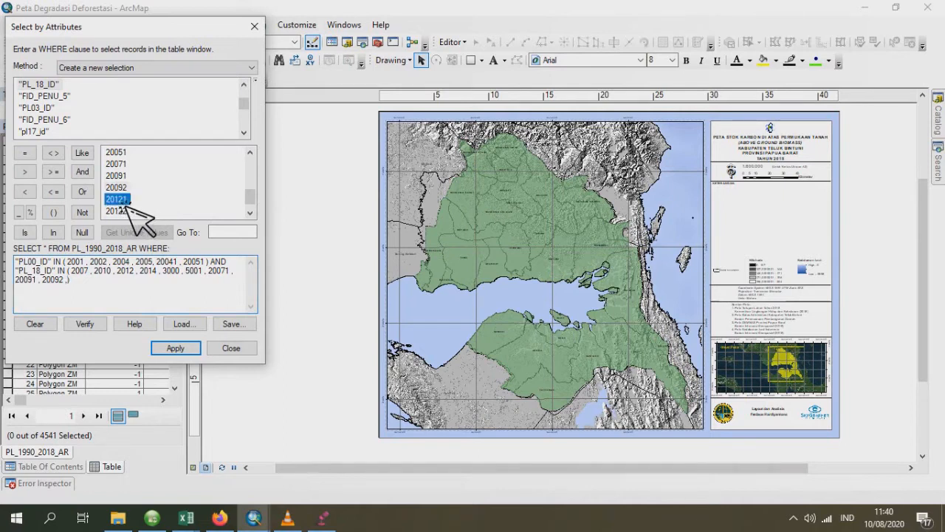
double_click(118, 199)
type(",")
double_click(120, 211)
scroll(162, 211, "down", 1)
type(", 20122 ,")
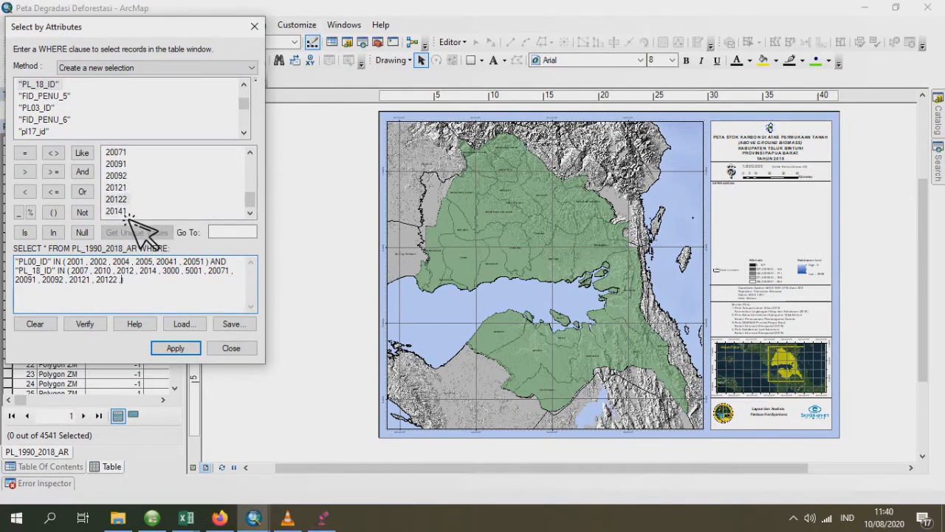
double_click(117, 212)
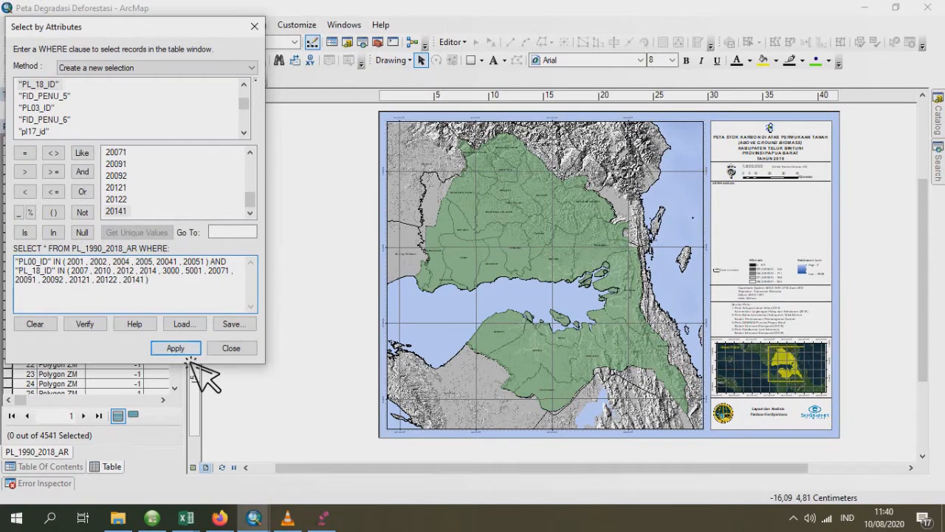
- Apply the WHERE clause to select the deforested polygons in PL_1990_2018_AR, and set the attribute table to auto-hide
left_click(195, 349)
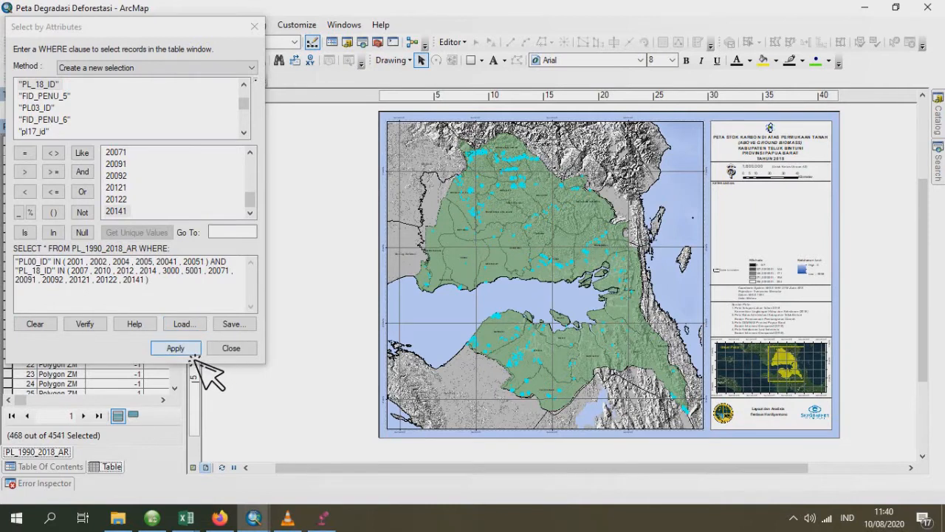
left_click(192, 351)
left_click_drag(151, 33, 379, 53)
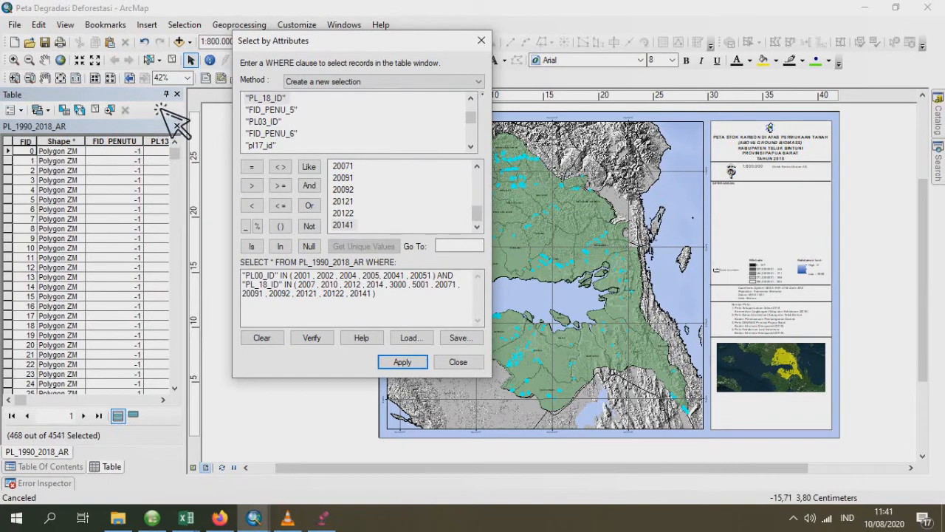
left_click(171, 96)
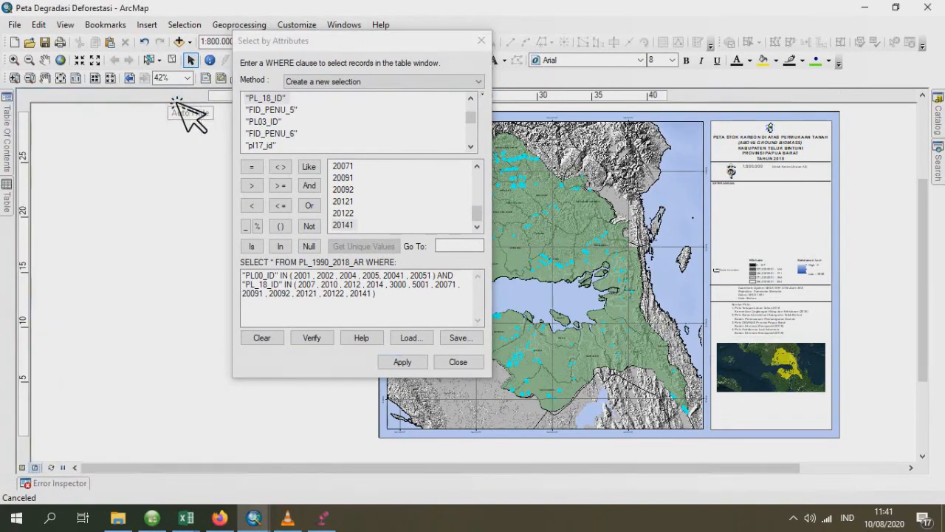
- Export the selected features of PL_1990_2018_AR as a shapefile named DEFORESTASI and add it to the map as a layer
mouse_move(9, 132)
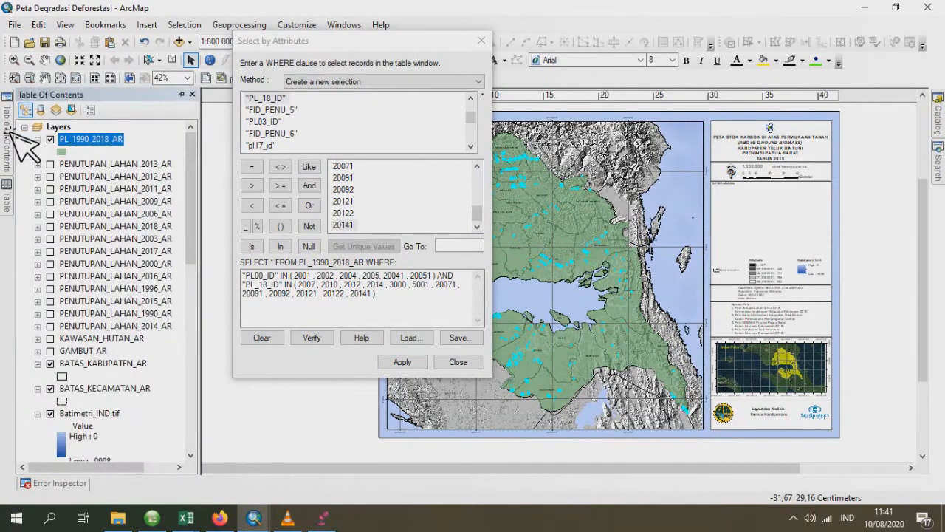
right_click(94, 137)
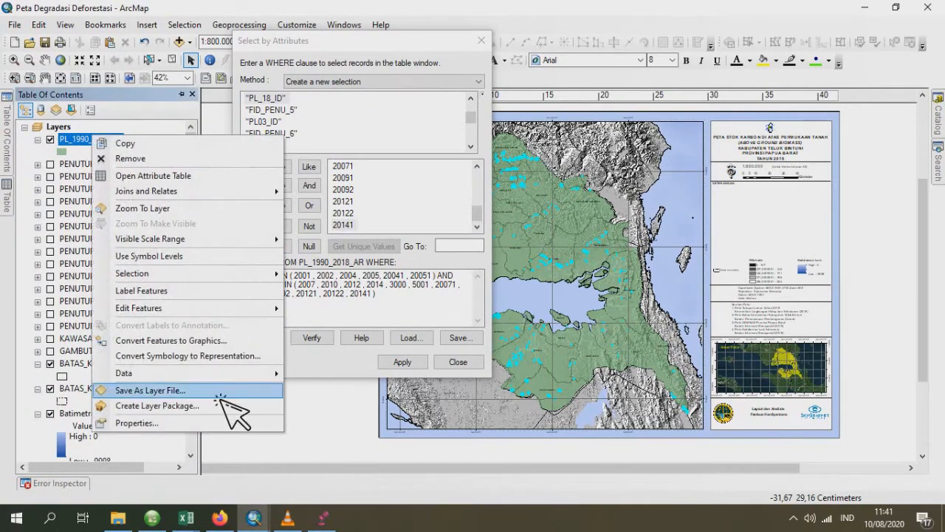
mouse_move(227, 378)
left_click(373, 390)
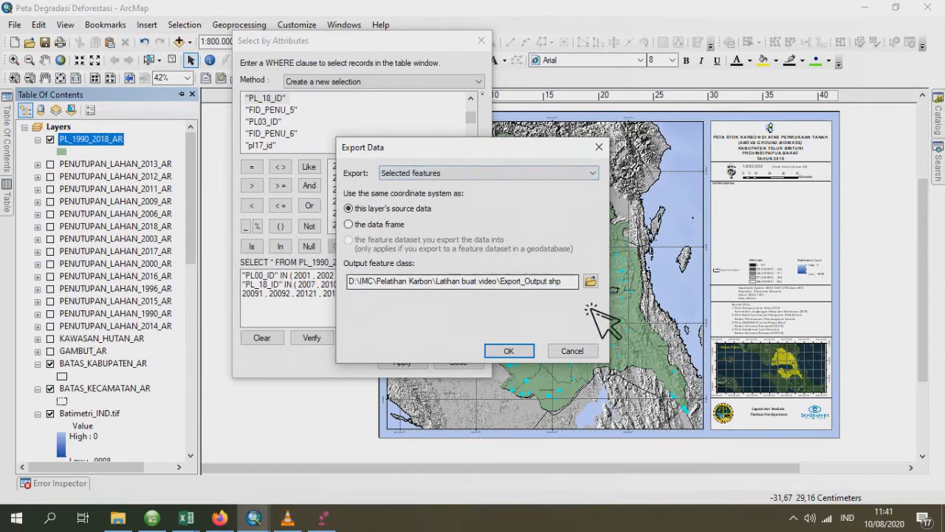
left_click(591, 281)
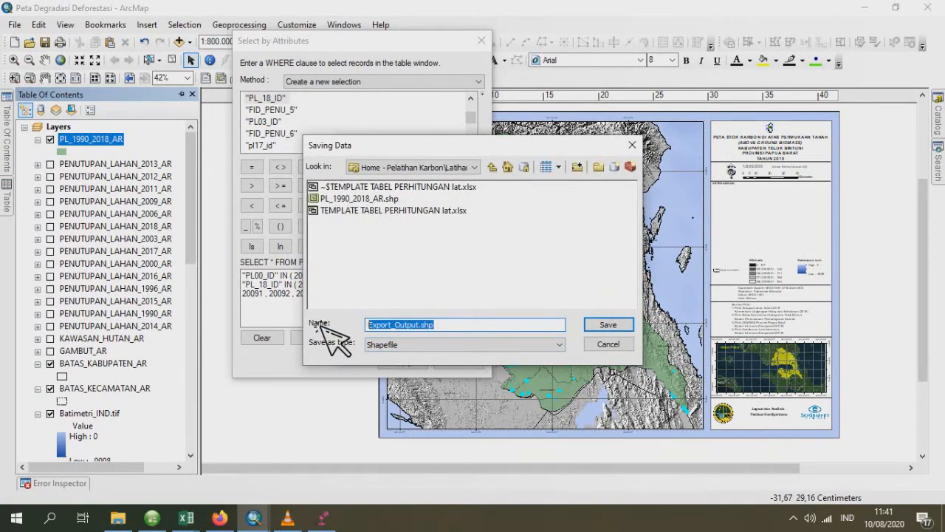
type("De")
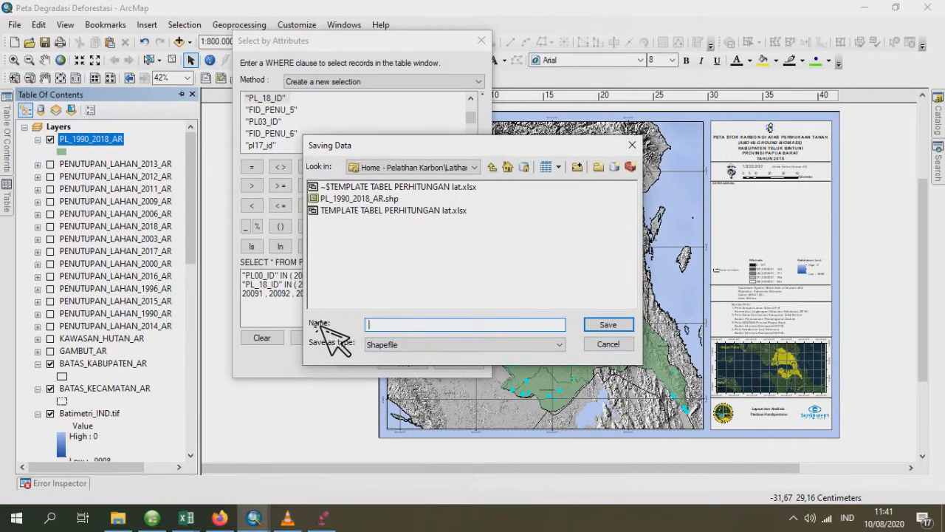
key("Caps_Lock")
type("E")
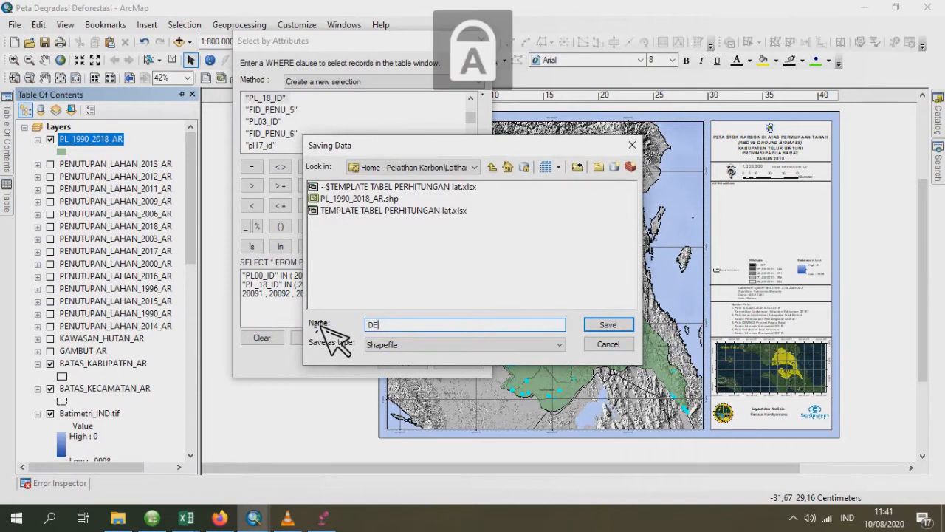
type("FORESTASI")
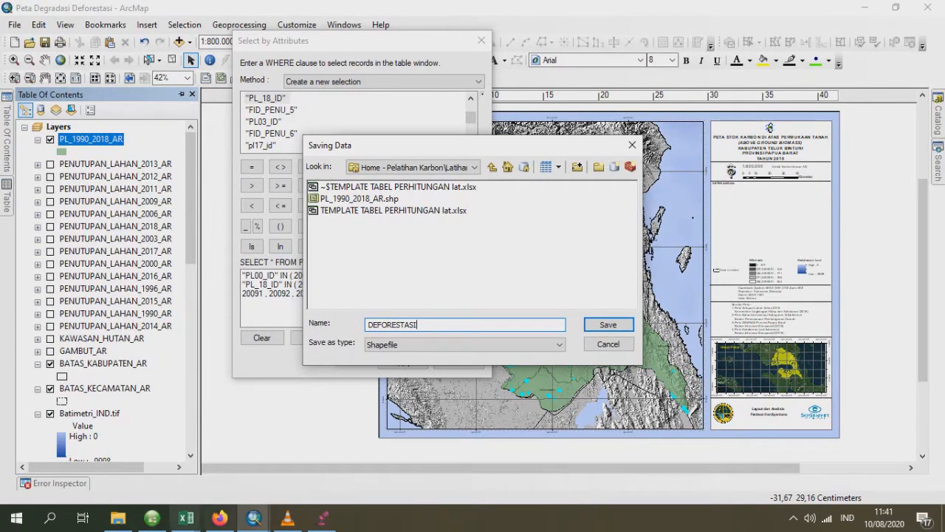
left_click(608, 324)
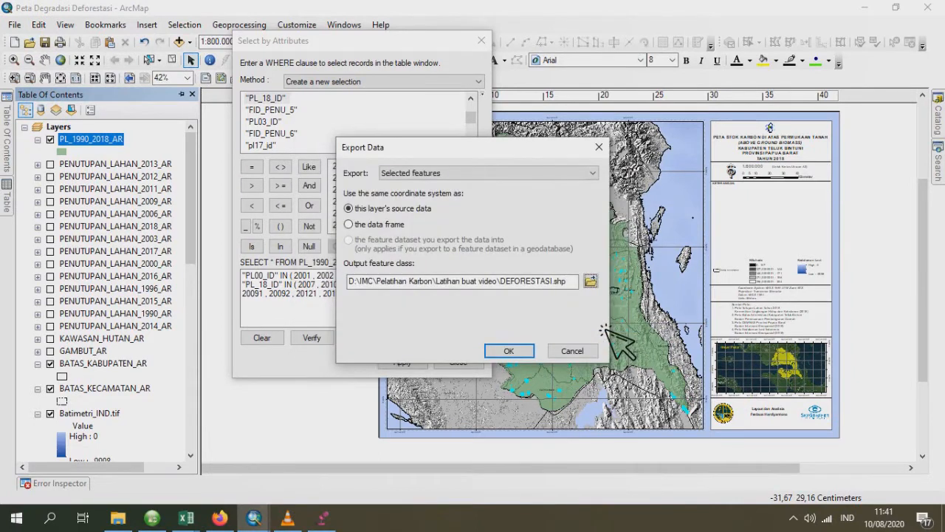
left_click(521, 353)
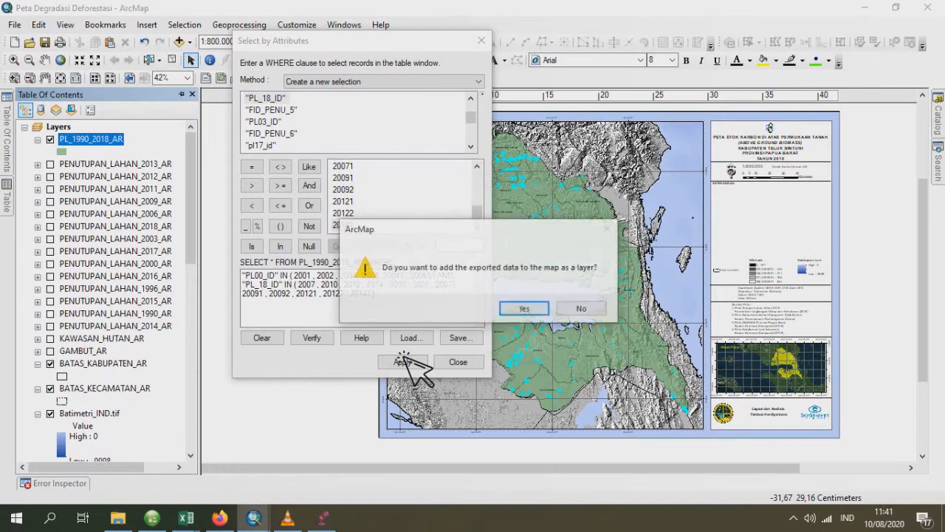
left_click(540, 311)
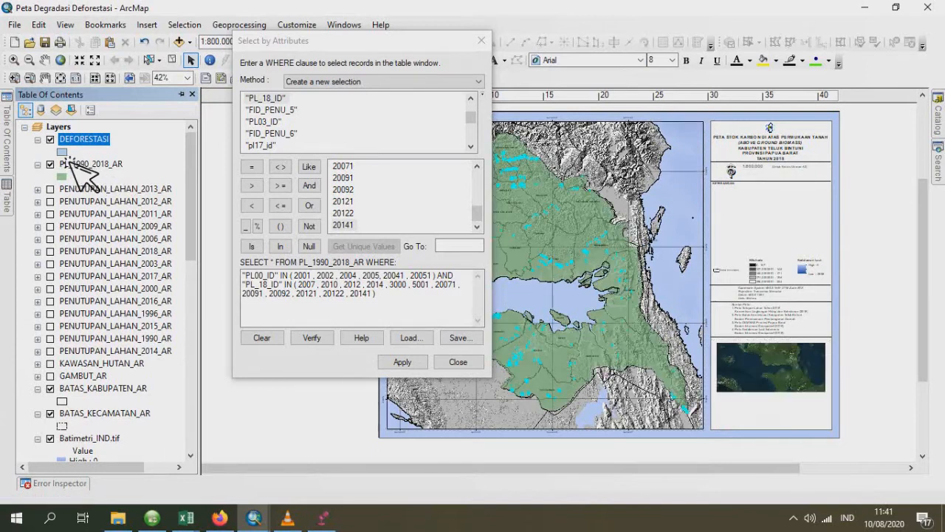
- Give the DEFORESTASI layer symbol a bright red fill and no outline colour
left_click(62, 151)
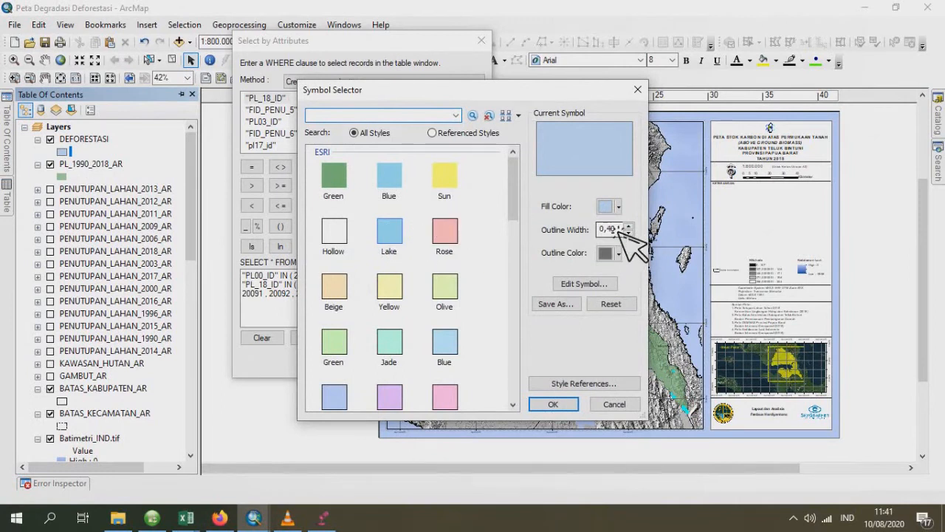
left_click(618, 207)
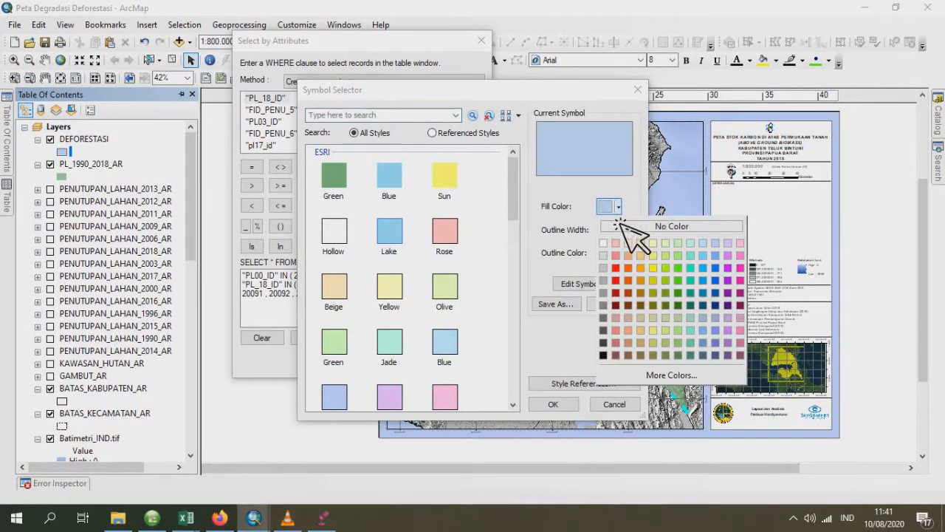
left_click(630, 276)
left_click(618, 253)
left_click(633, 272)
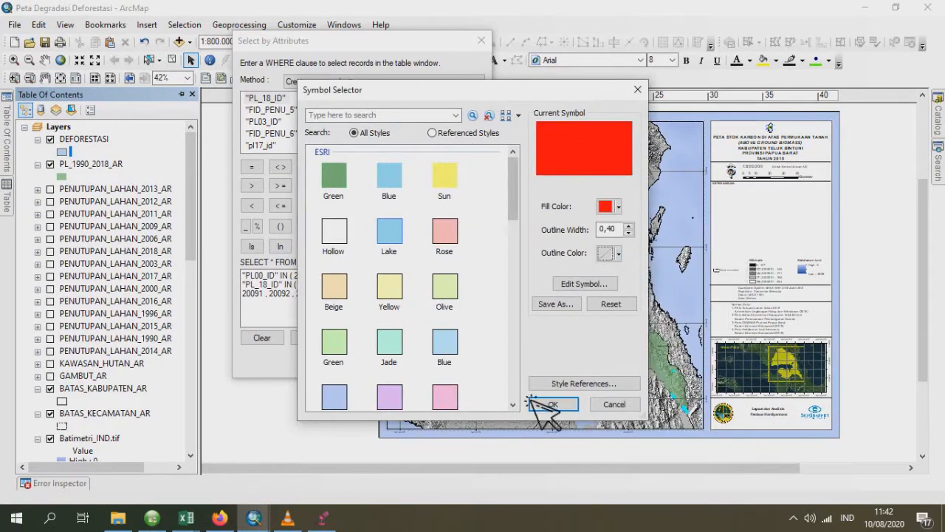
left_click(550, 405)
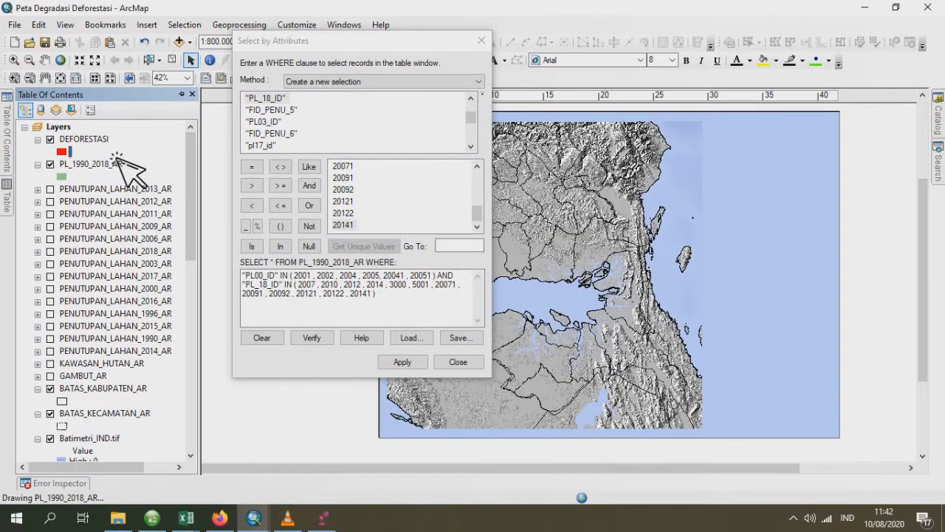
- Make the DEFORESTASI layer partly transparent in its display properties
double_click(103, 144)
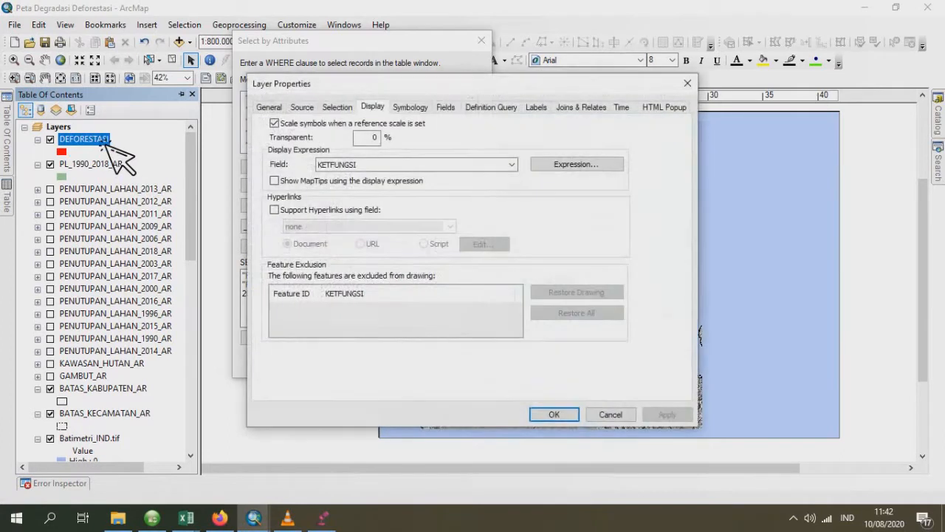
type("3")
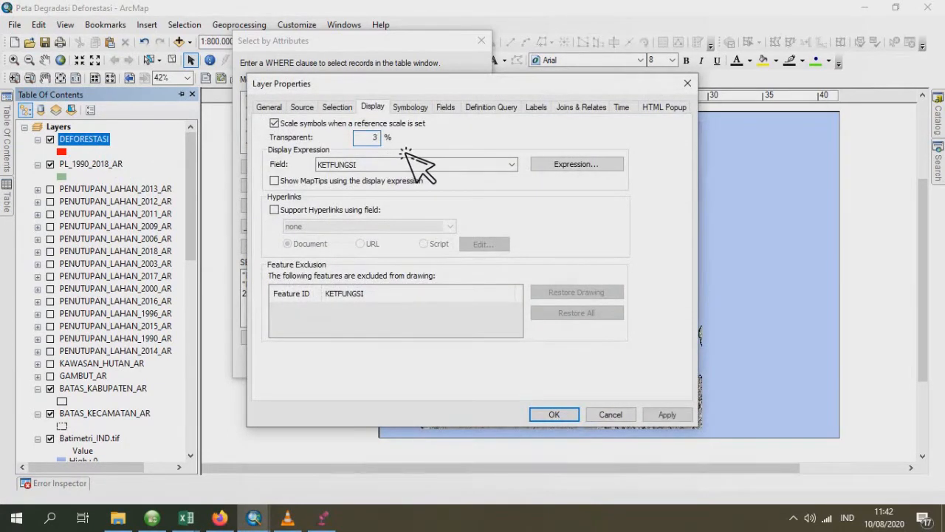
left_click(544, 414)
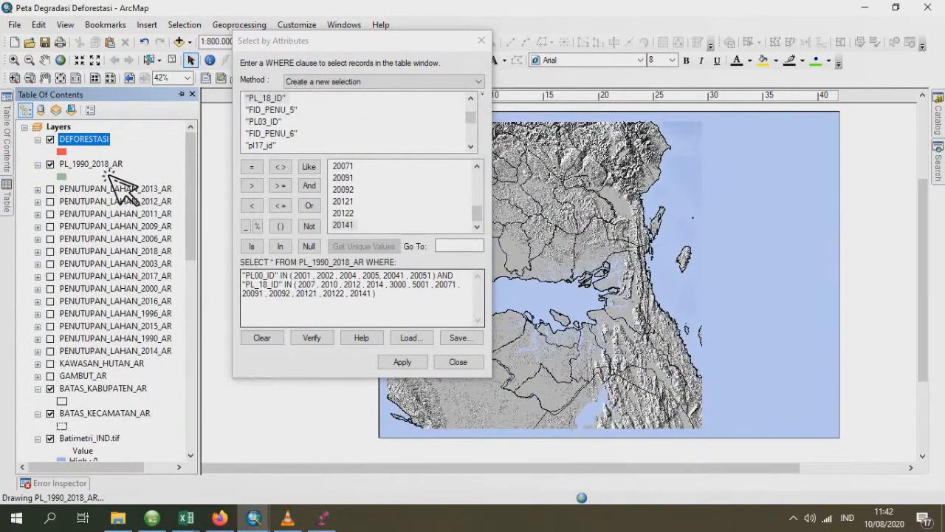
- Clear the selection on PL_1990_2018_AR and reduce the PL00_ID list in the WHERE clause to 2001, 2004 and 2005
left_click(103, 165)
mouse_move(8, 203)
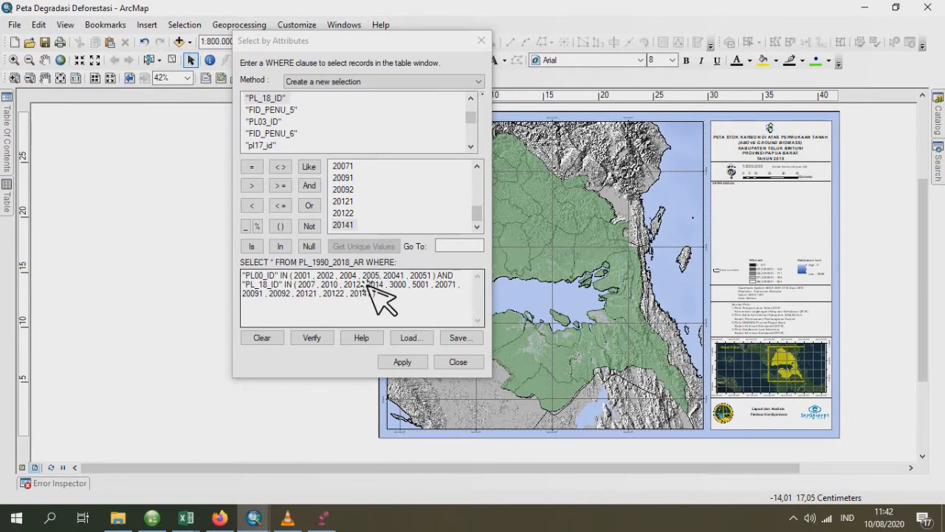
left_click(437, 277)
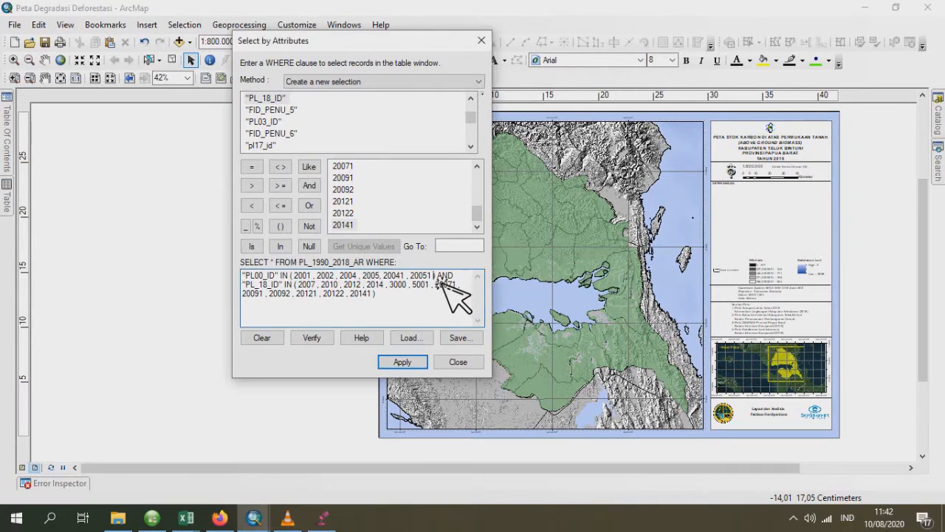
double_click(327, 276)
key("BackSpace")
key("BackSpace")
key("BackSpace")
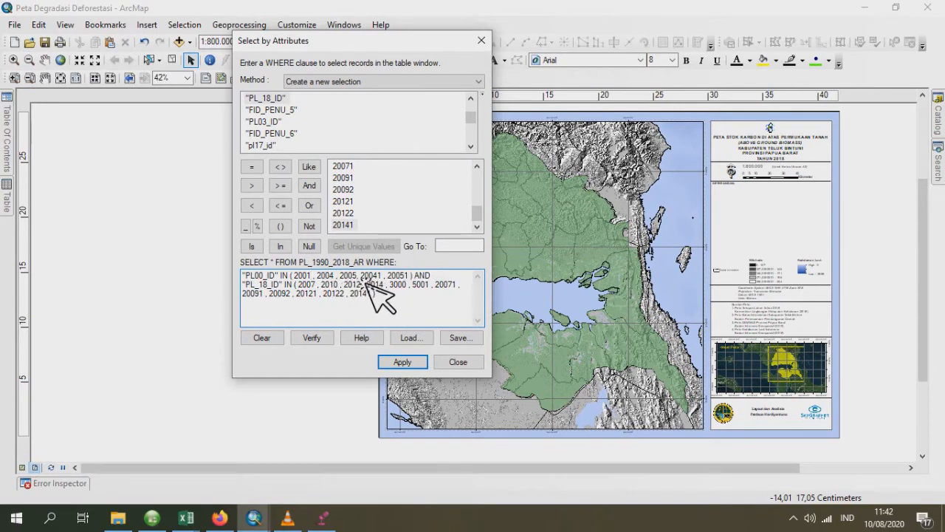
double_click(358, 277)
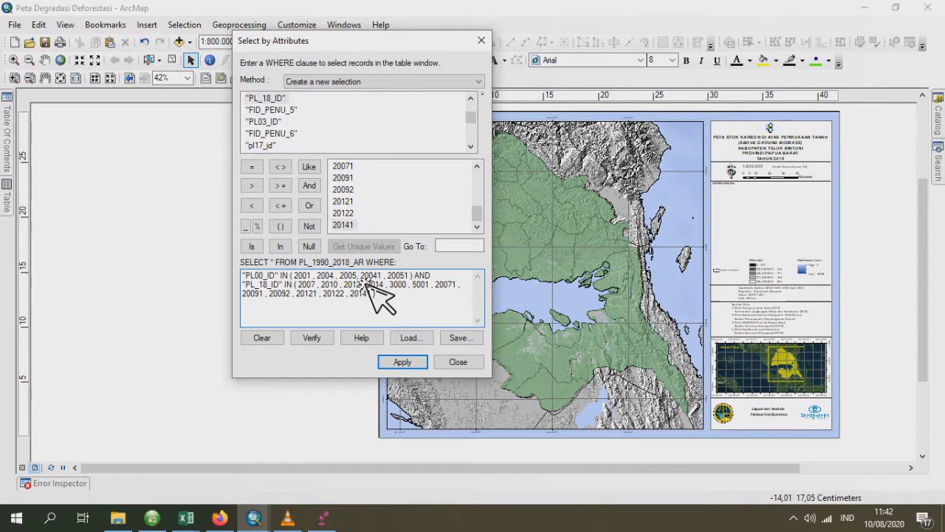
left_click_drag(364, 277, 411, 280)
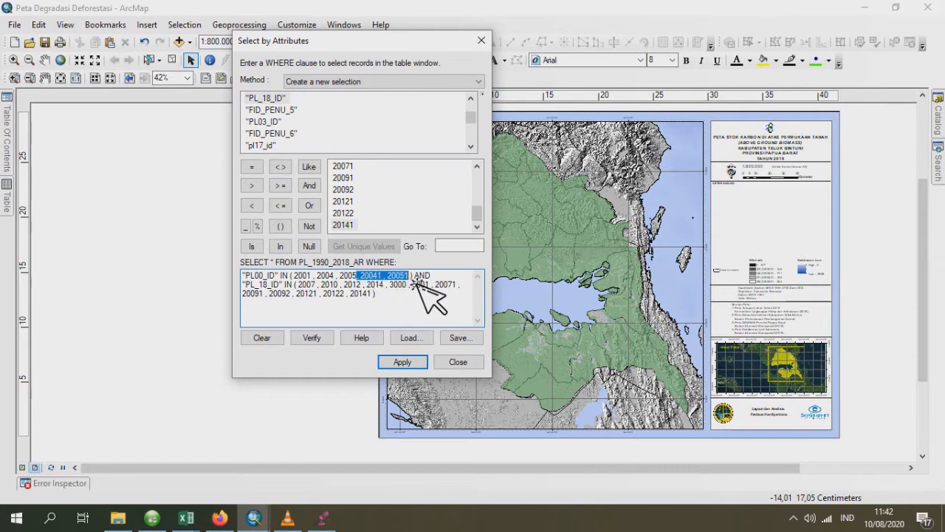
key("BackSpace")
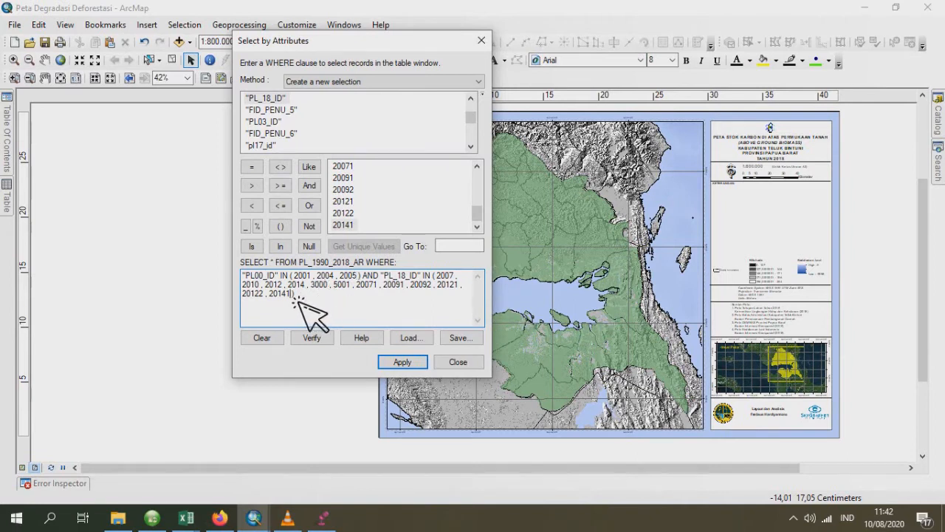
- Replace the codes in the PL_18_ID list of the WHERE clause with 2002, 20041 and 20051
left_click_drag(297, 298, 444, 288)
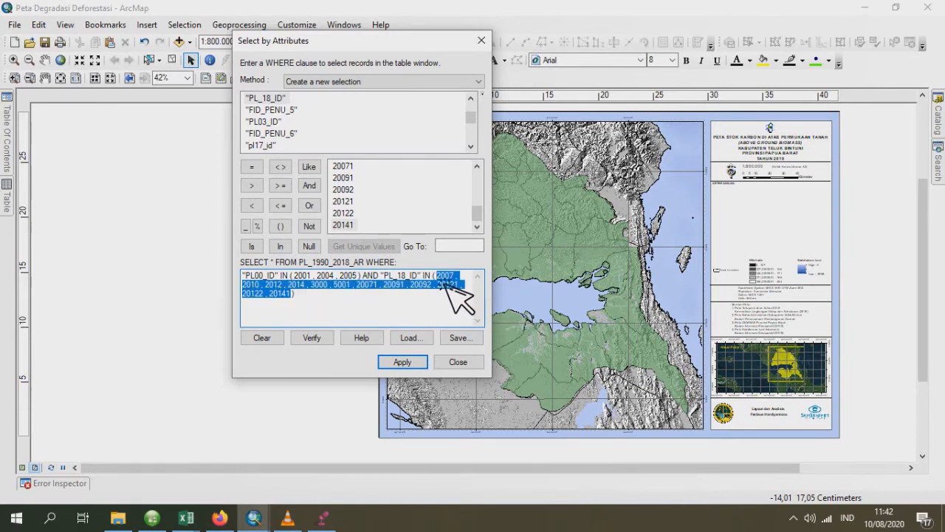
key("BackSpace")
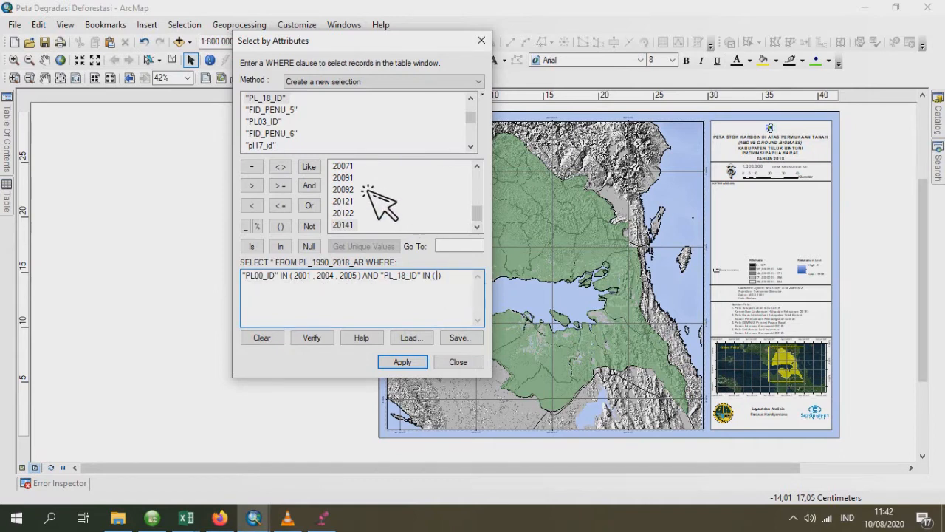
scroll(366, 196, "up", 4)
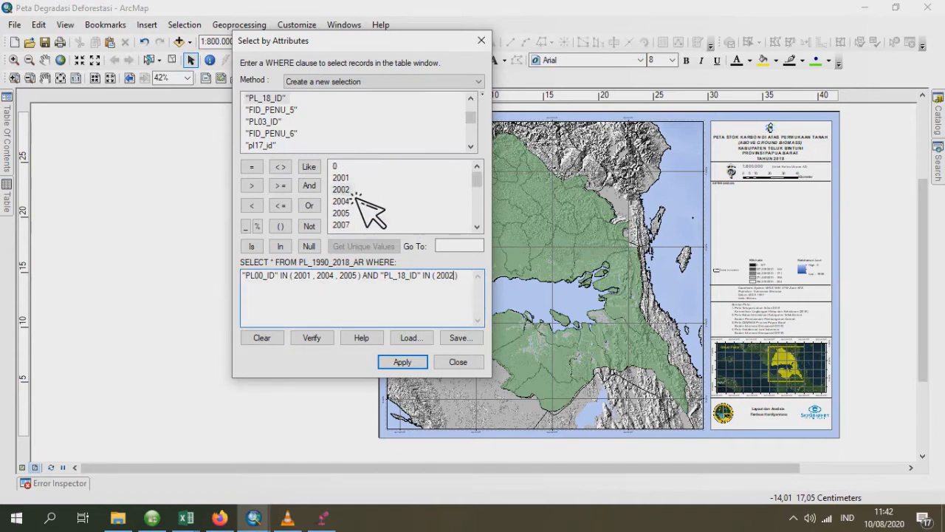
type(",")
scroll(370, 214, "down", 3)
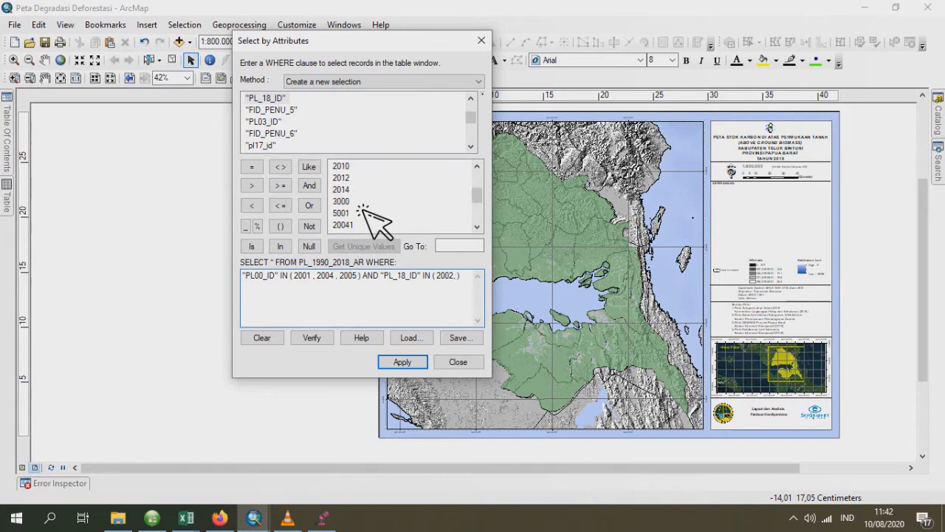
scroll(366, 221, "down", 1)
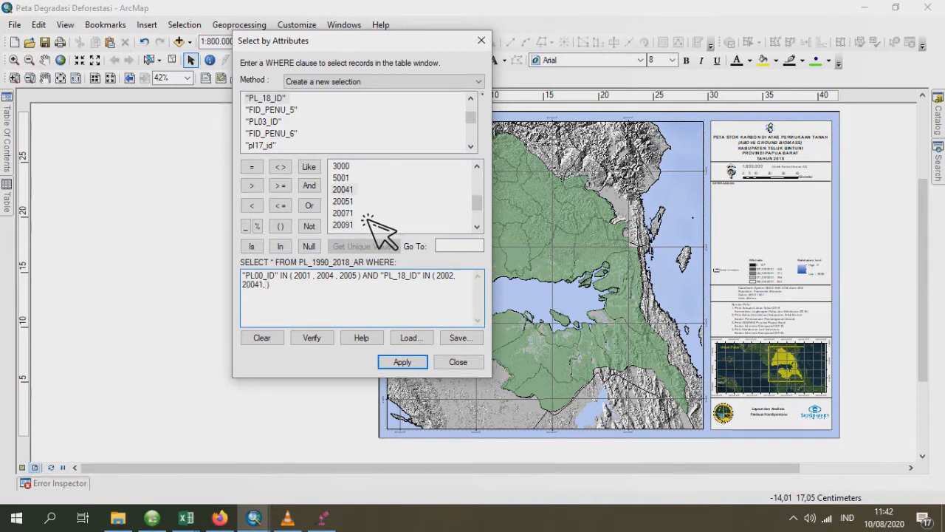
type(",")
double_click(343, 200)
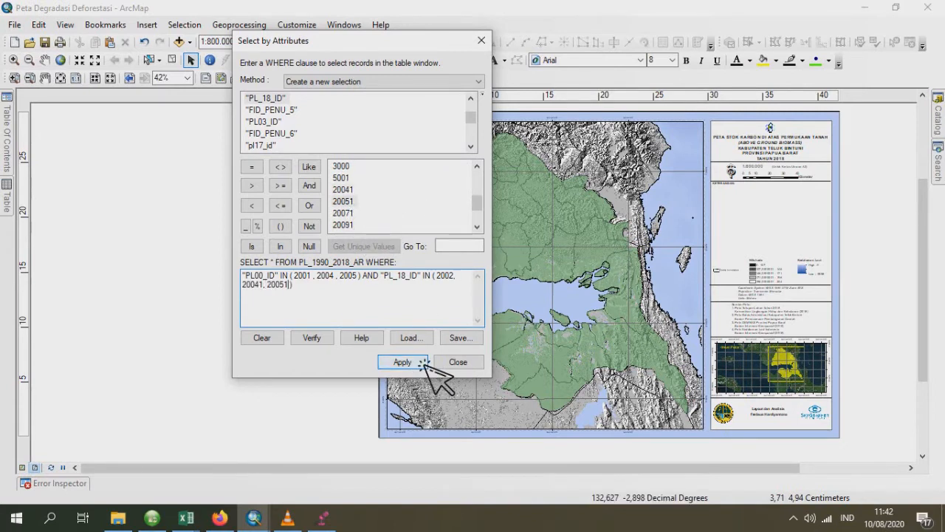
- Apply the revised query to select the degraded forest polygons in PL_1990_2018_AR, and empty the WHERE clause
left_click(415, 365)
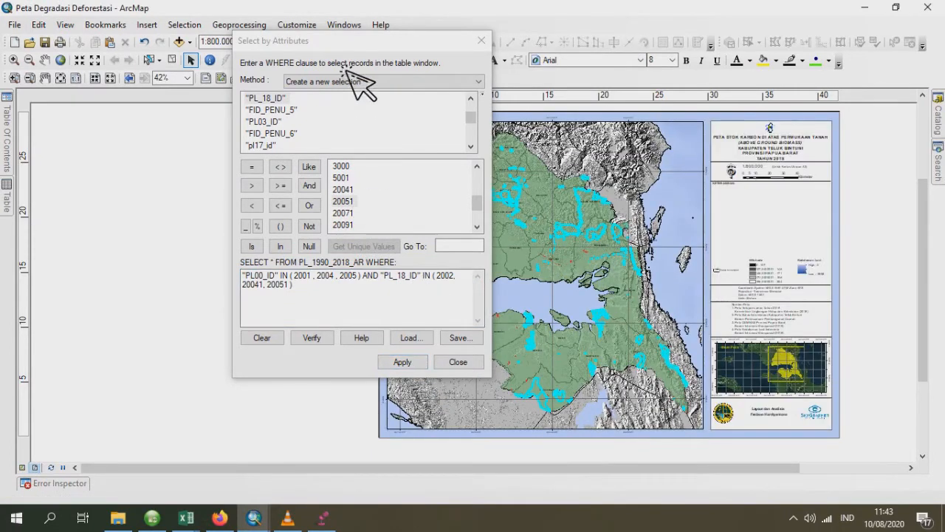
left_click_drag(361, 42, 314, 70)
left_click(356, 387)
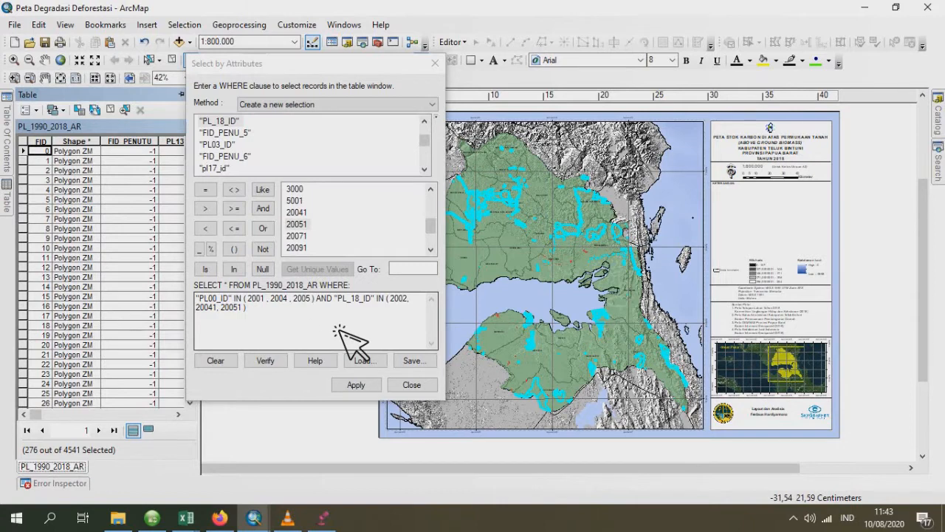
left_click_drag(337, 328, 273, 300)
left_click(227, 366)
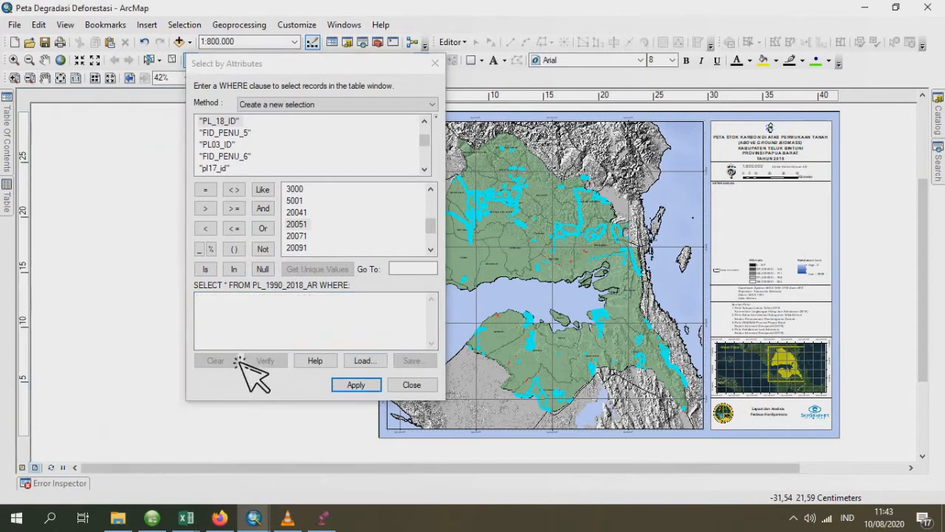
- Reopen the PL_1990_2018_AR attribute table and start a new Select by Attributes query with an empty WHERE clause
left_click(435, 63)
mouse_move(8, 141)
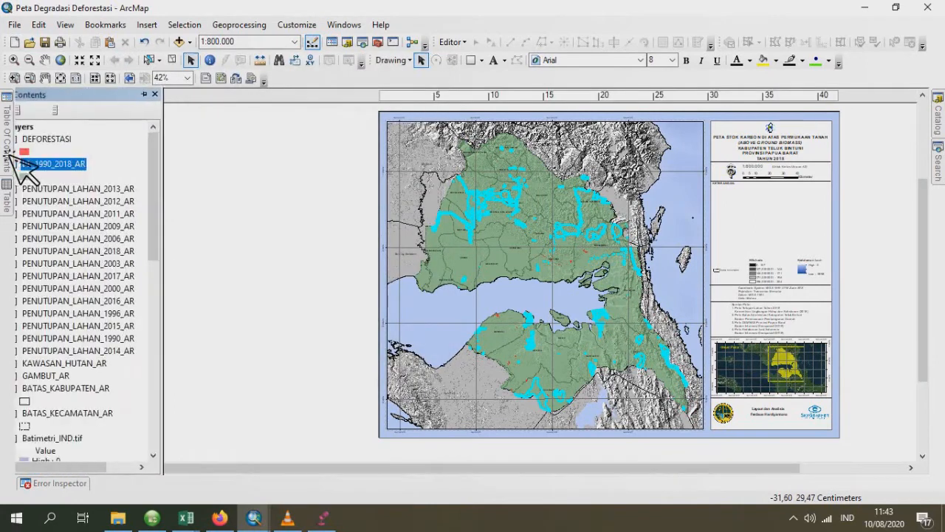
right_click(84, 172)
left_click(181, 204)
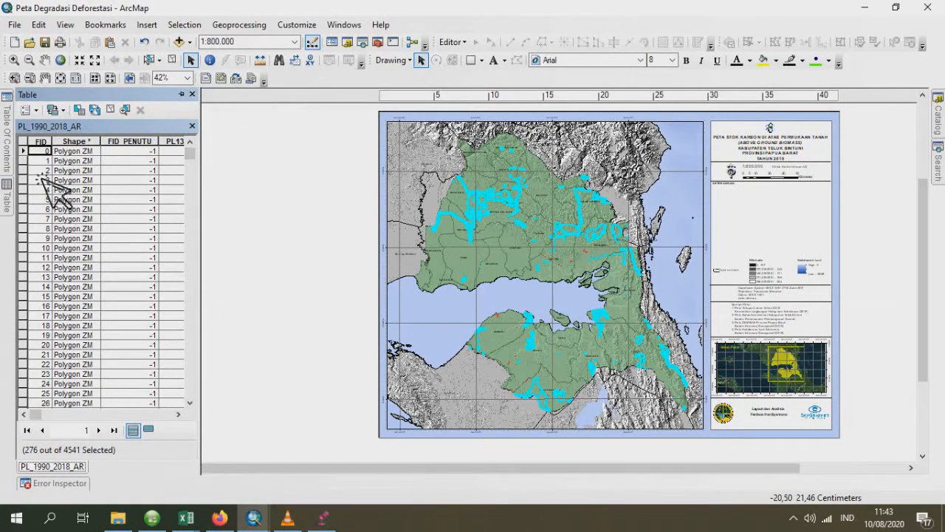
left_click(31, 152)
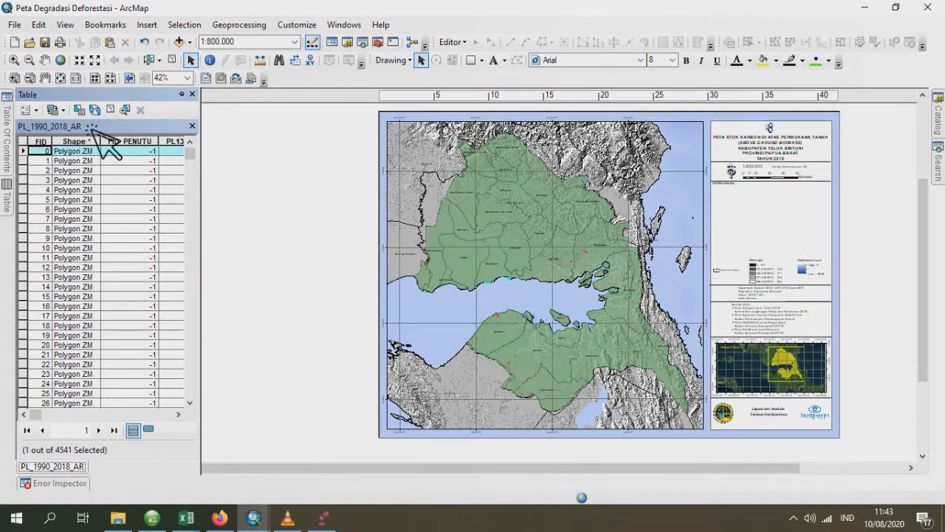
left_click(79, 110)
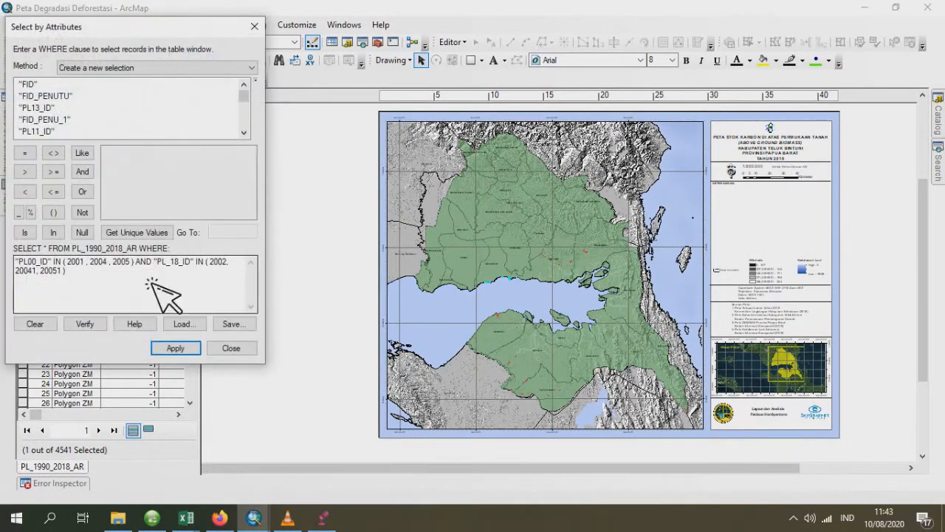
left_click(54, 325)
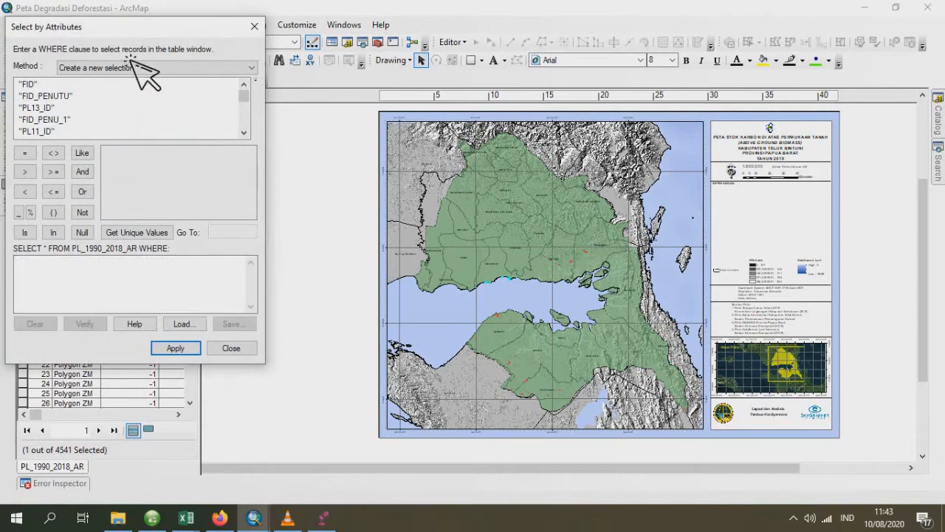
- Start the WHERE clause with the PL90_ID field and an IN operator with empty parentheses
left_click_drag(149, 29, 490, 60)
scroll(421, 156, "down", 3)
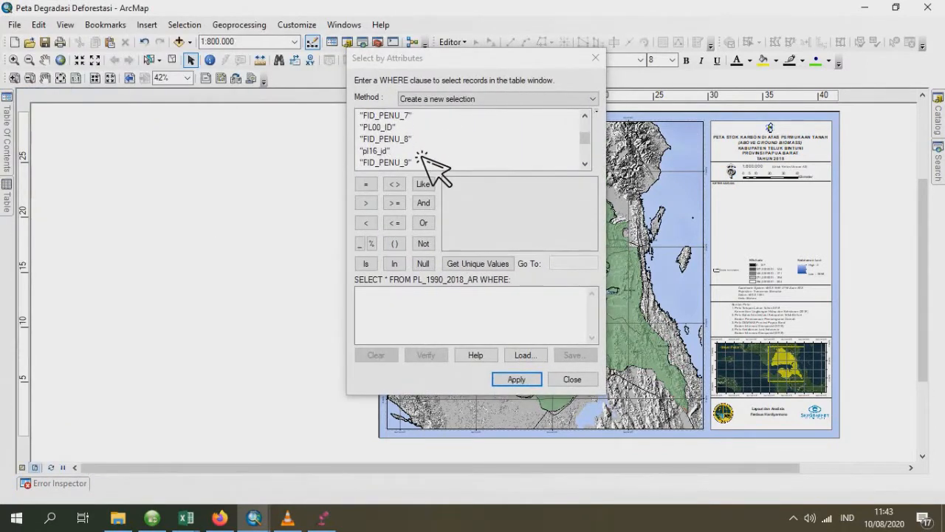
scroll(436, 169, "down", 3)
scroll(435, 168, "up", 2)
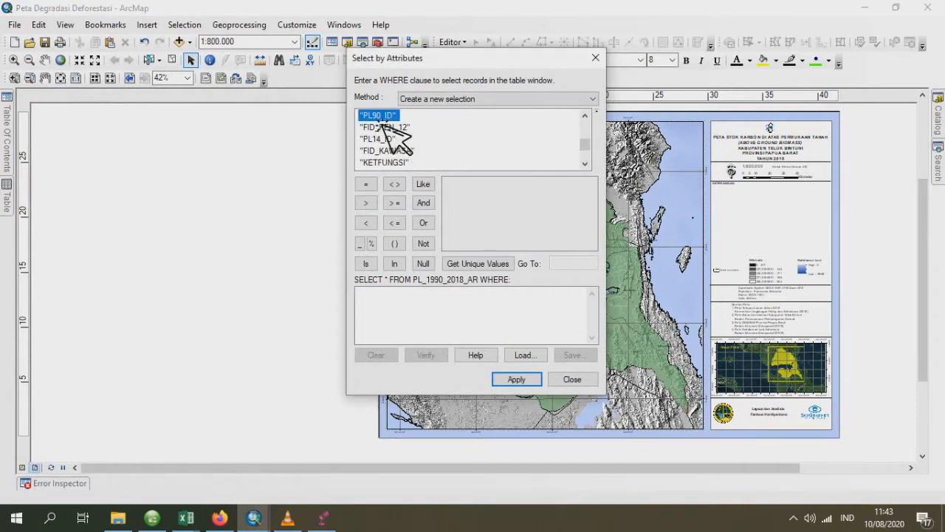
double_click(383, 118)
left_click(439, 304)
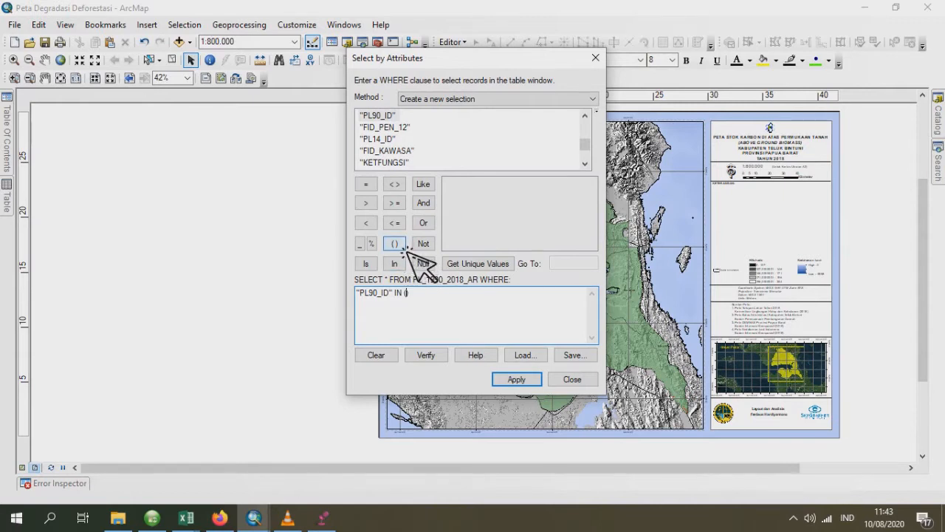
- Fill the PL90_ID list of the WHERE clause with the codes 2001, 2004 and 2005
left_click(477, 263)
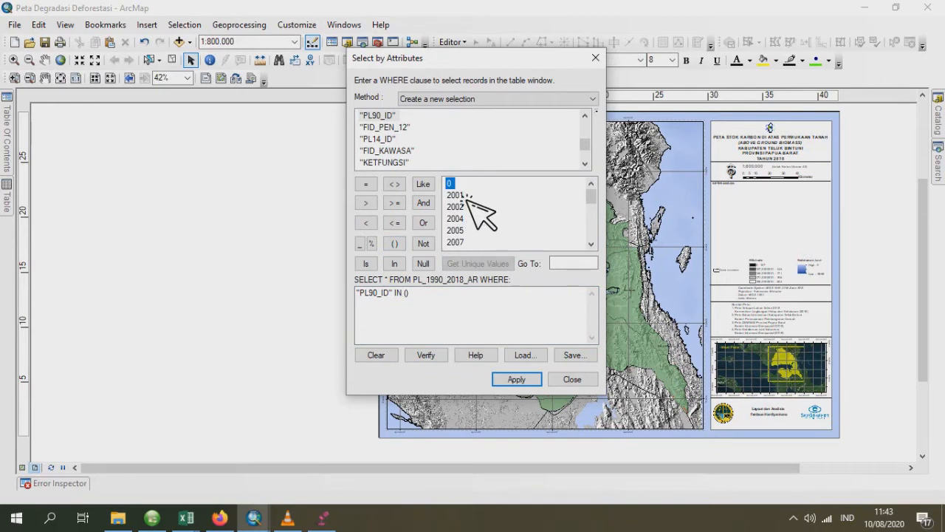
double_click(466, 195)
type(", 2002")
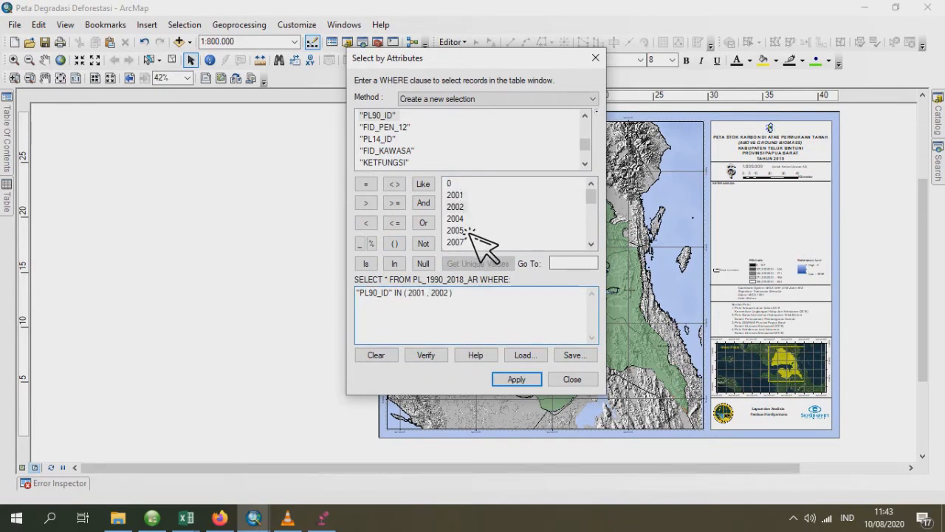
left_click(458, 292)
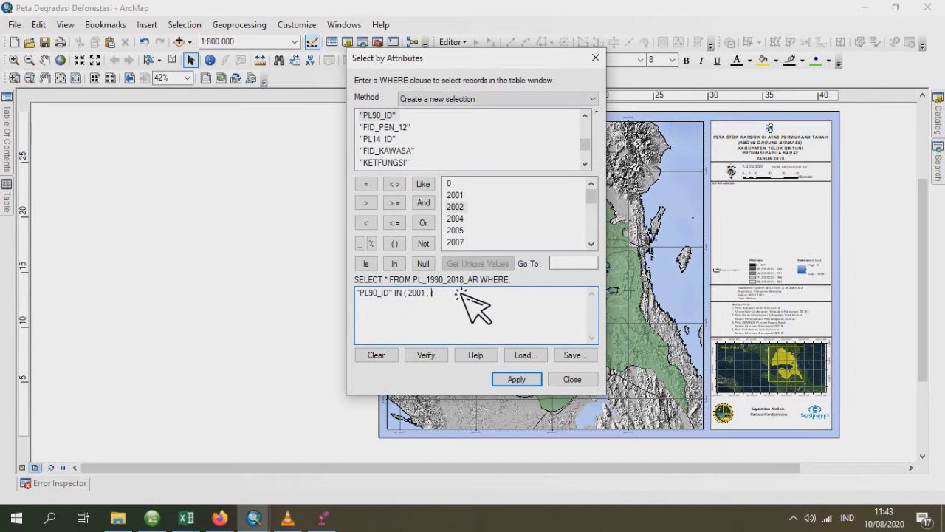
scroll(486, 244, "down", 1)
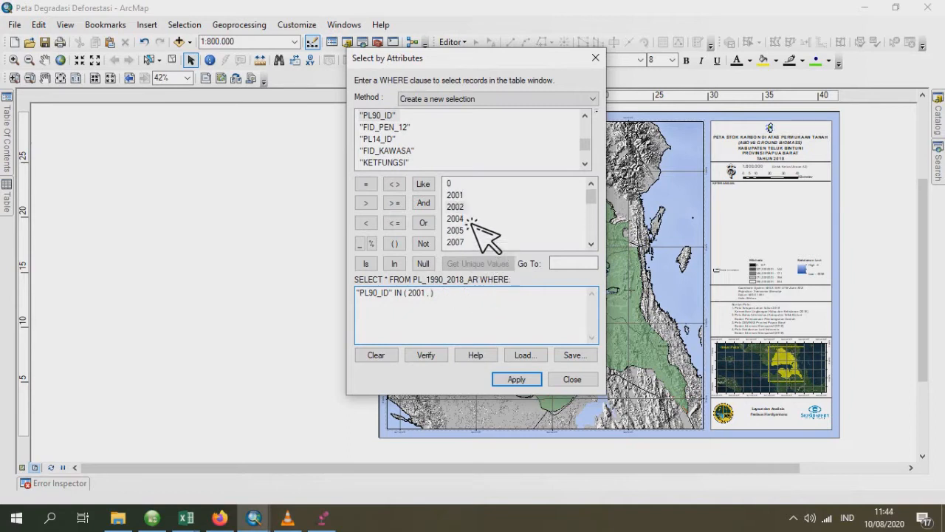
type(", 2005")
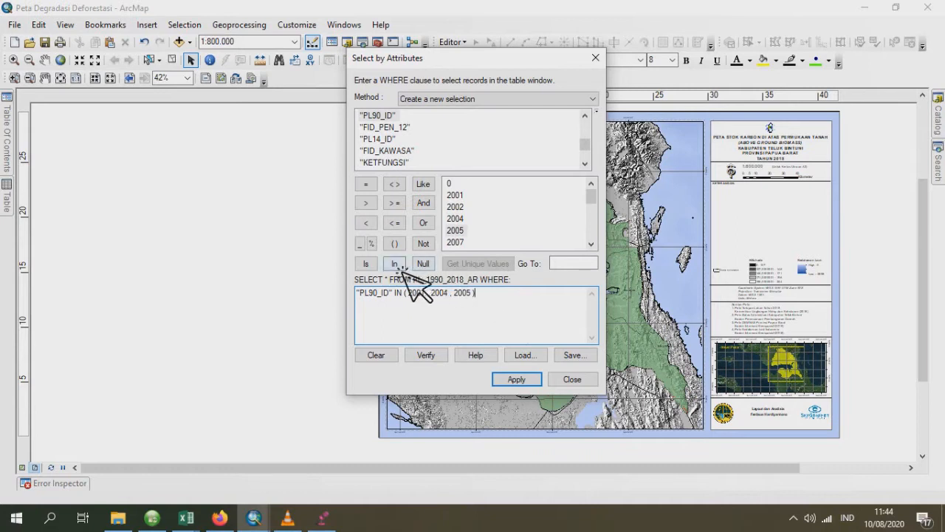
- Extend the WHERE clause with AND "PL_18_ID" IN (2002, 20041, 20051) and apply the query to PL_1990_2018_AR
left_click(424, 203)
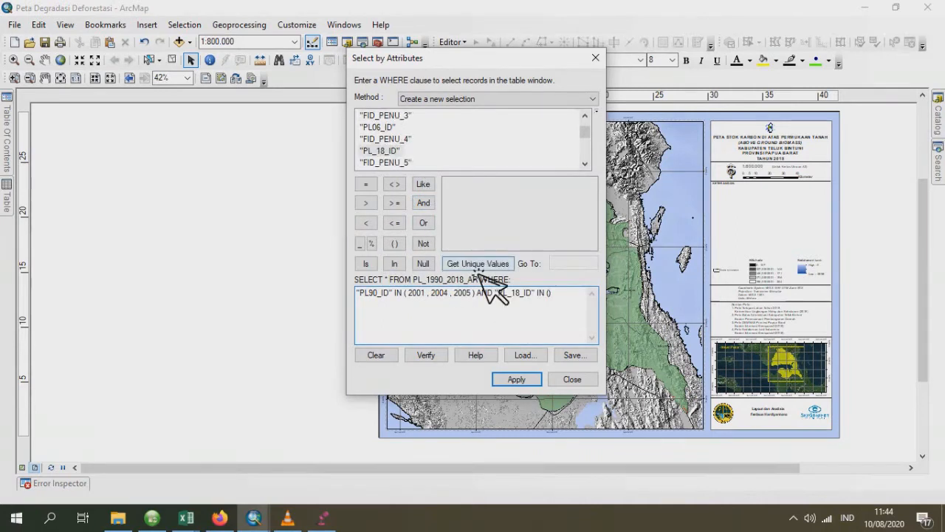
left_click(477, 267)
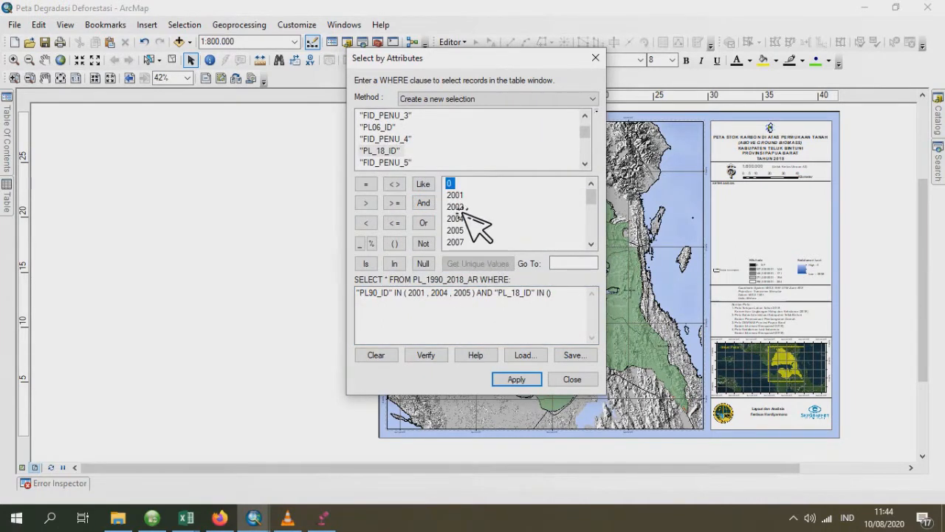
scroll(467, 212, "down", 2)
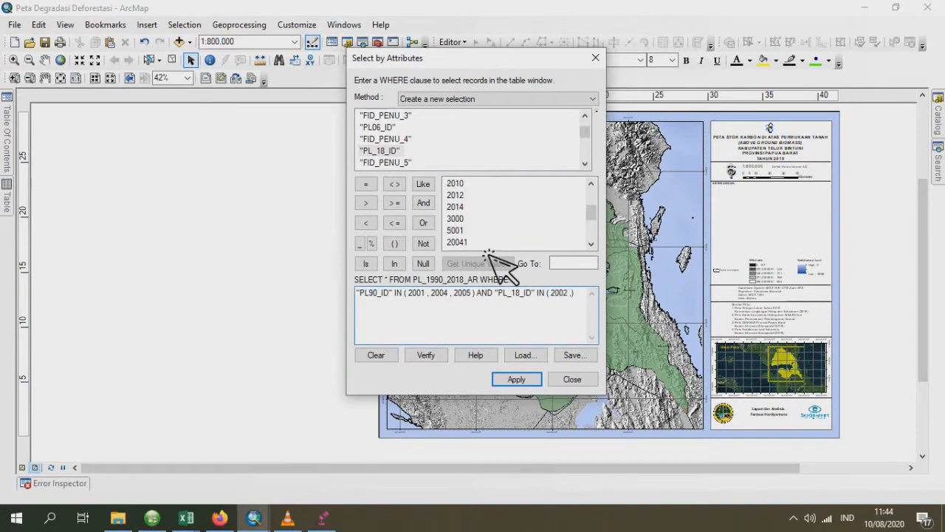
double_click(470, 240)
type(", 20051")
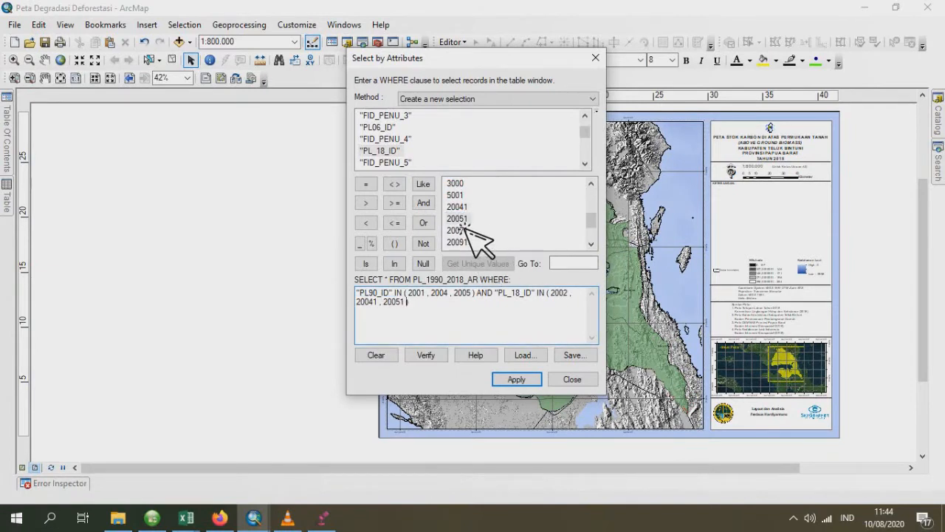
left_click(519, 382)
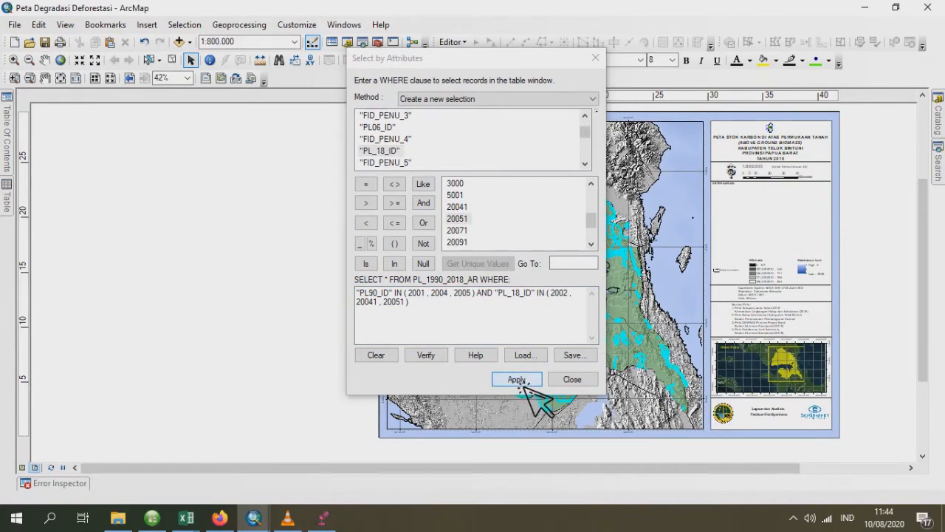
mouse_move(9, 196)
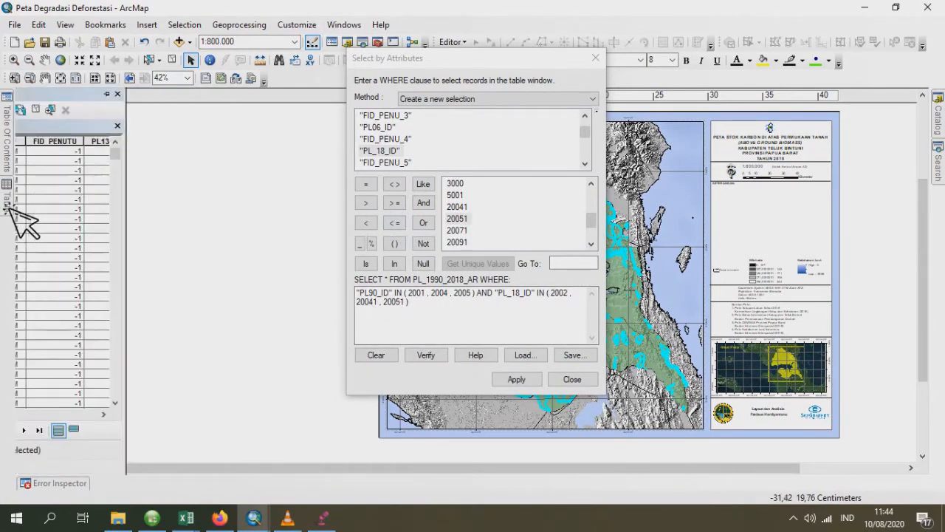
- Export the selected PL_1990_2018_AR features as the shapefile DEGRADASI in the Latihan buat video folder and add it to the map
mouse_move(8, 144)
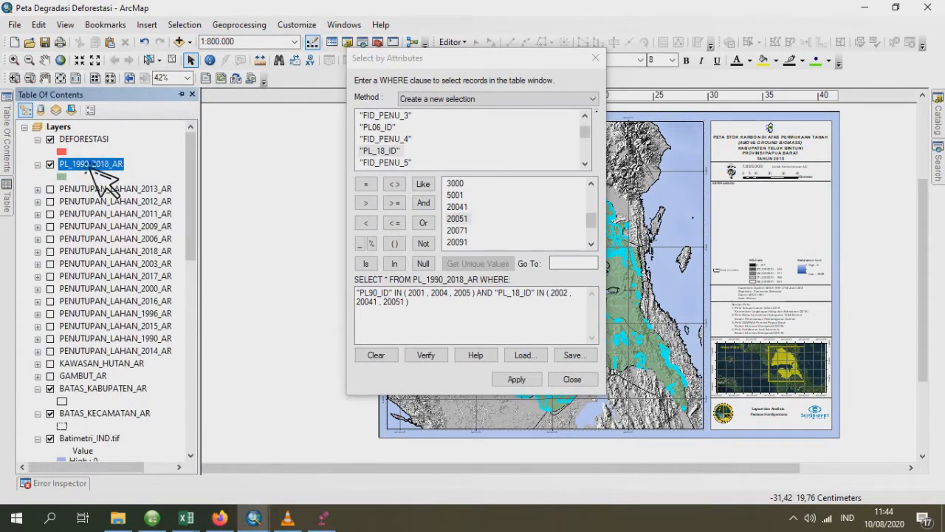
right_click(92, 167)
mouse_move(251, 399)
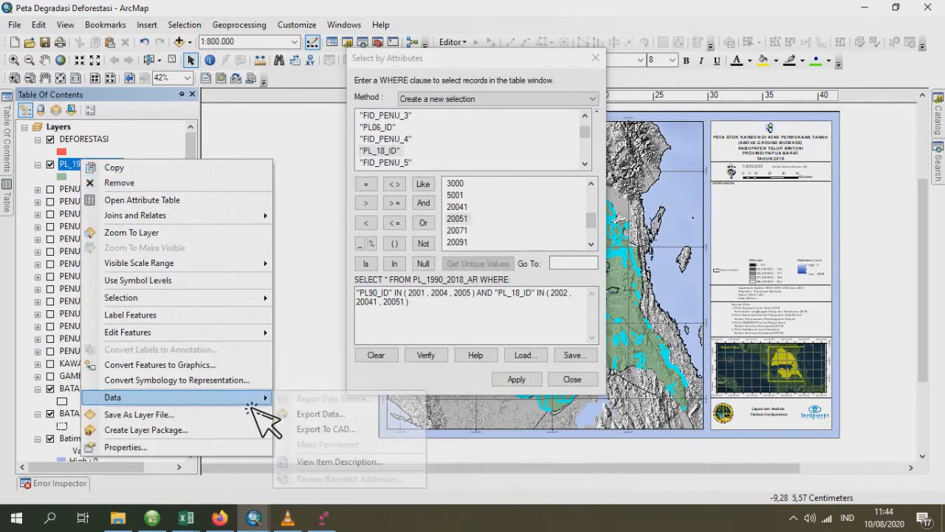
left_click(363, 415)
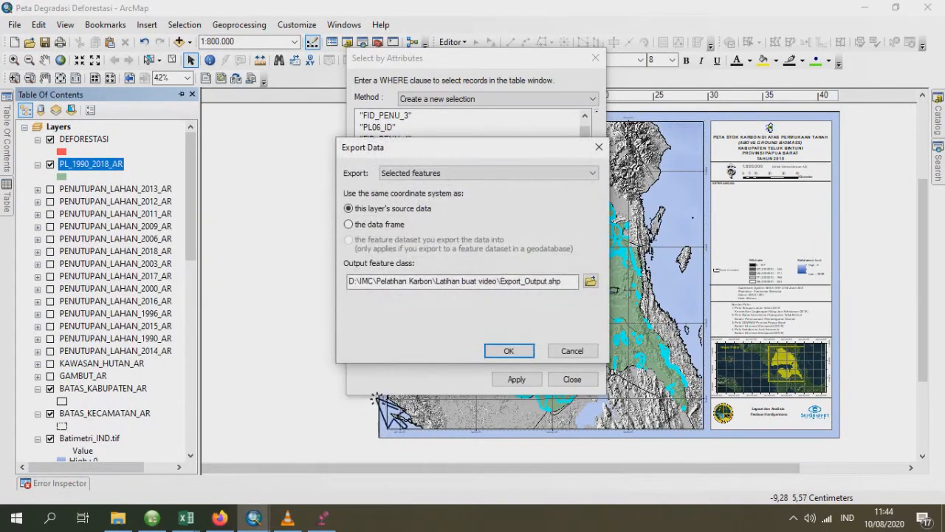
left_click(591, 279)
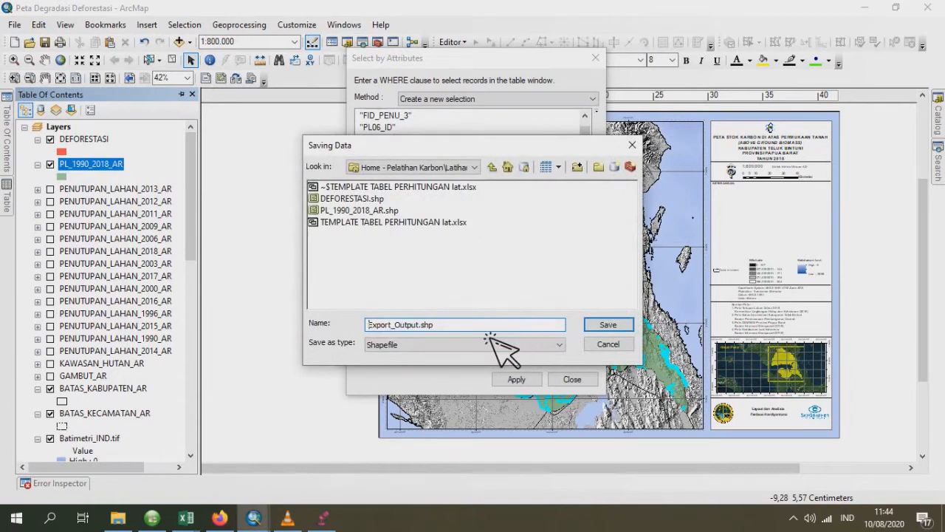
left_click_drag(485, 330, 335, 329)
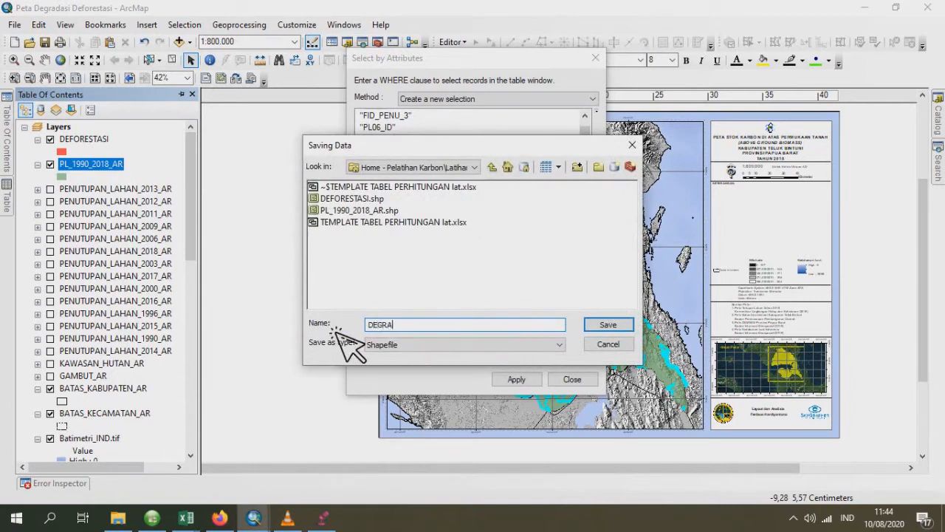
type("DEGRADASI")
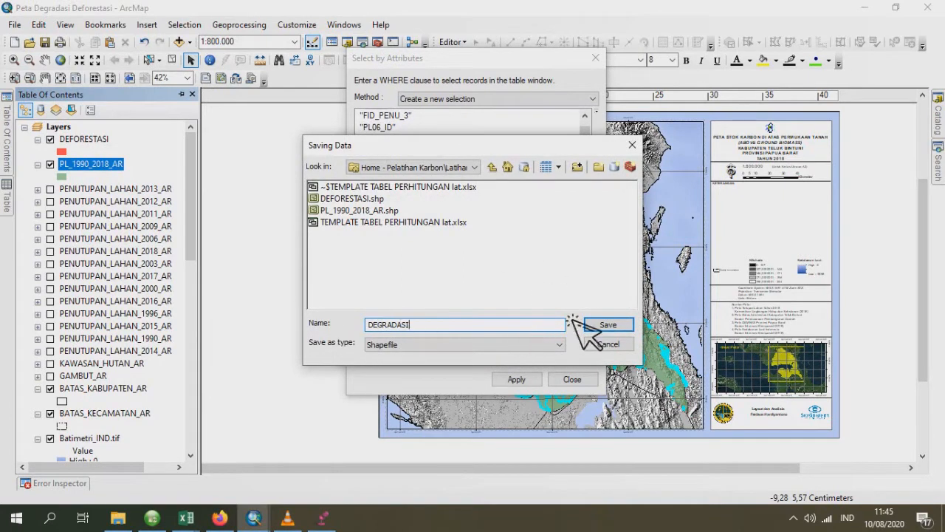
left_click(608, 325)
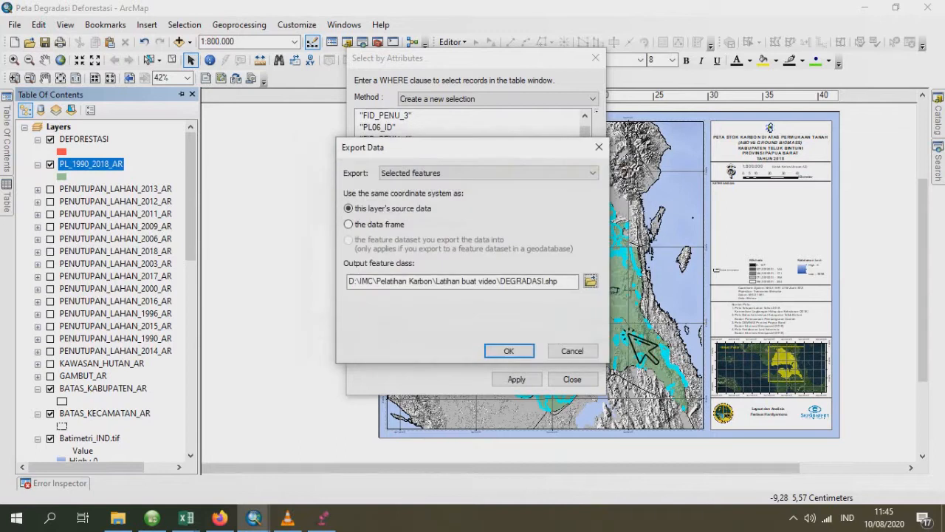
left_click(511, 353)
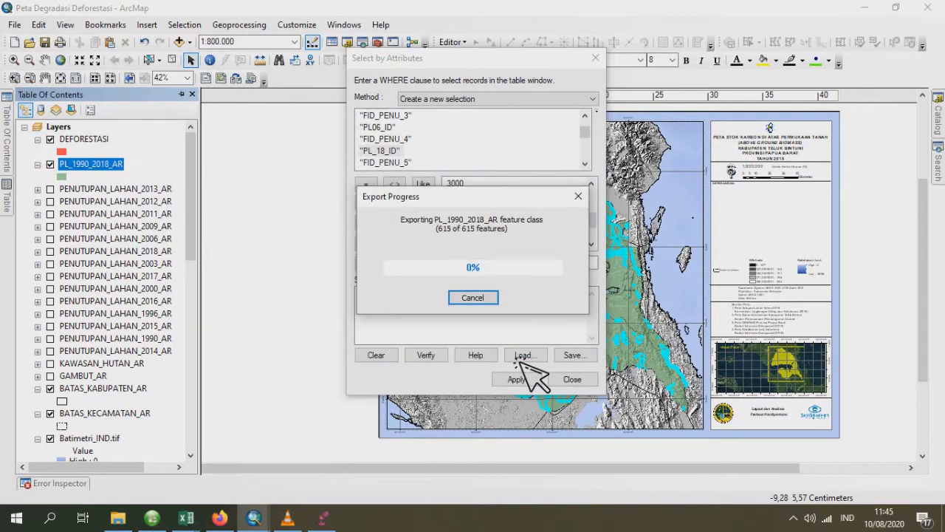
left_click(542, 310)
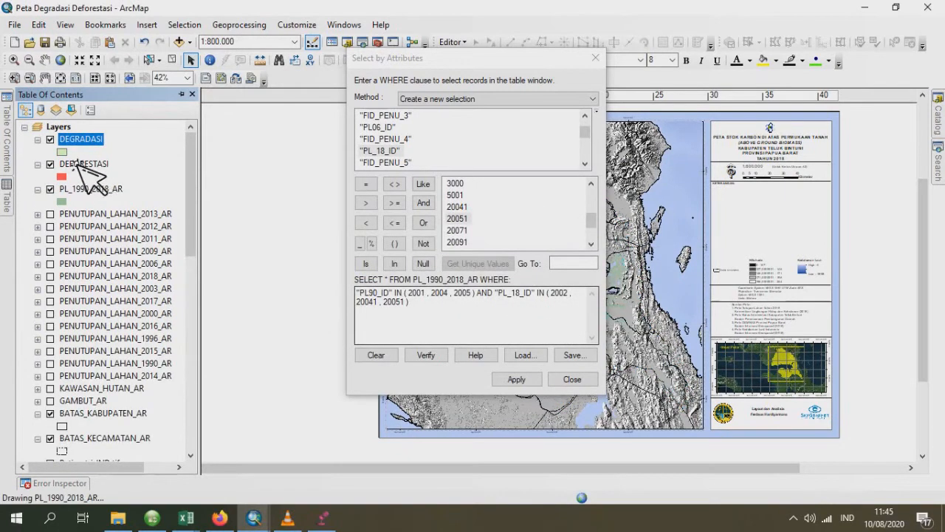
- Give the DEGRADASI layer symbol a yellow fill and remove its outline
left_click(63, 152)
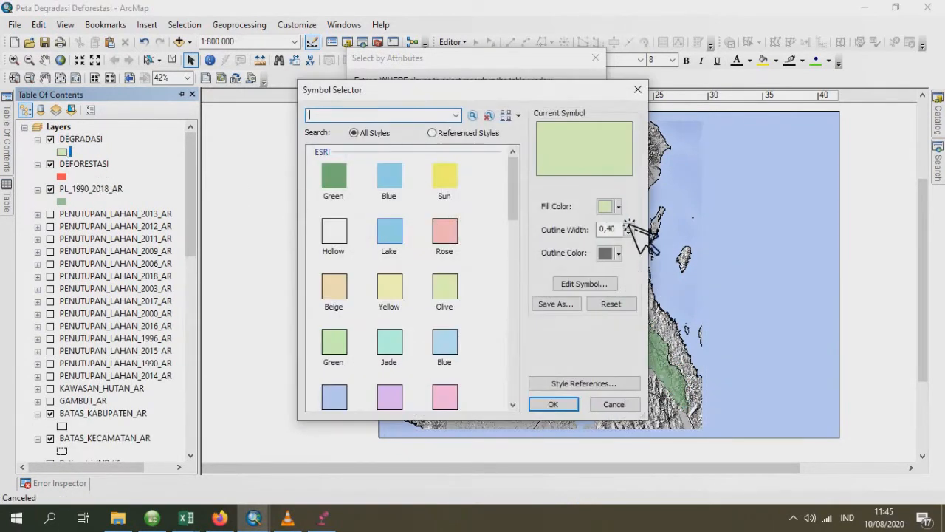
left_click(619, 206)
left_click(653, 267)
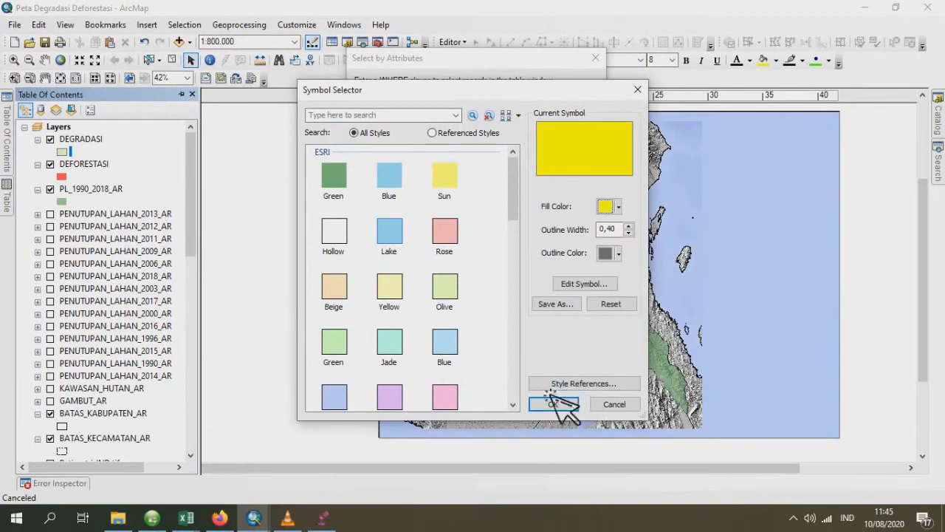
left_click(554, 405)
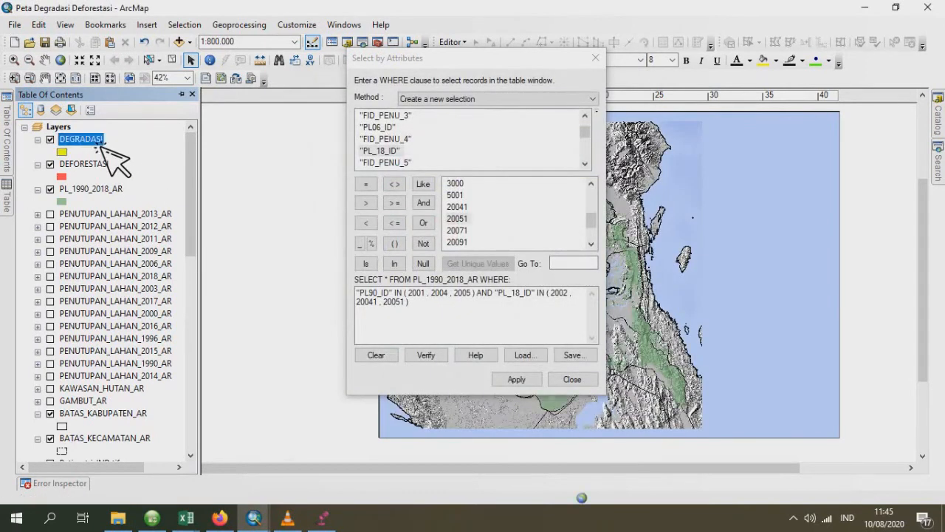
left_click(63, 152)
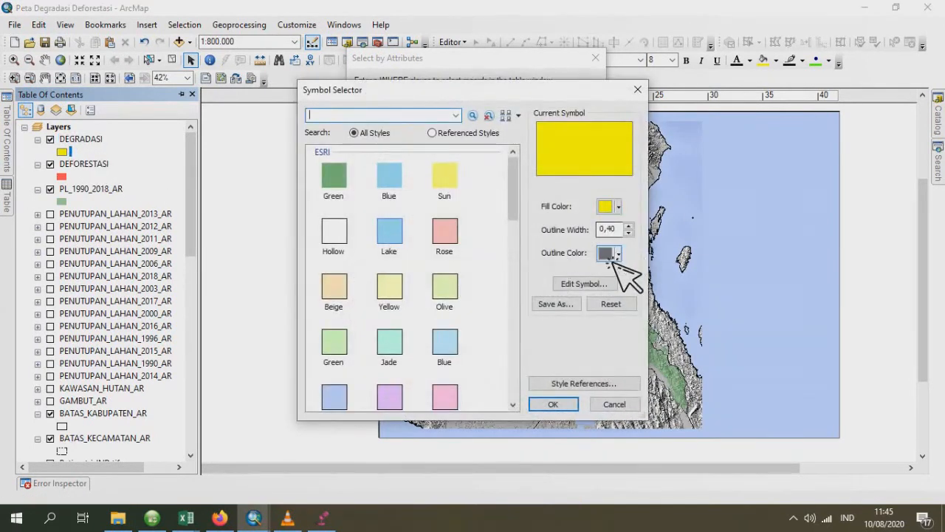
left_click(618, 252)
left_click(641, 274)
left_click(553, 404)
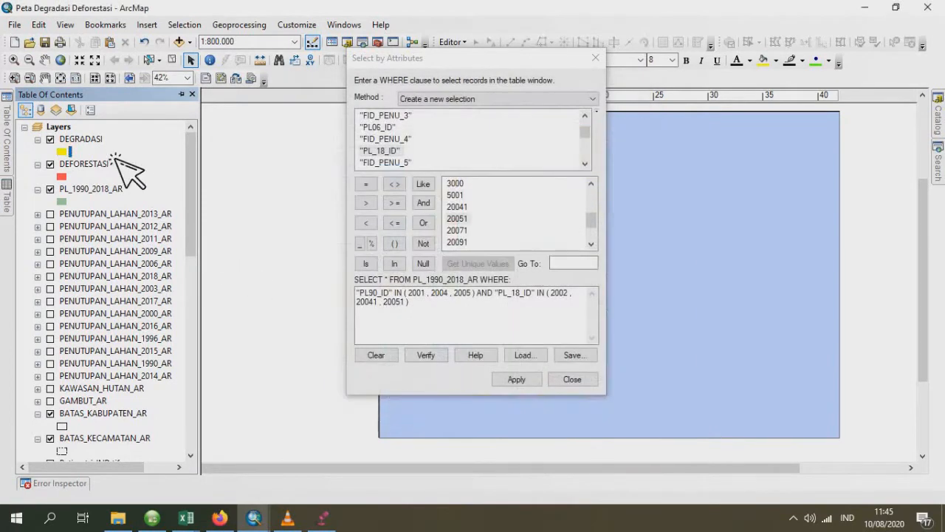
- Set the DEGRADASI layer's transparency to 30% and remove the old DEFORESTASI layer from the map
left_click(96, 141)
double_click(374, 137)
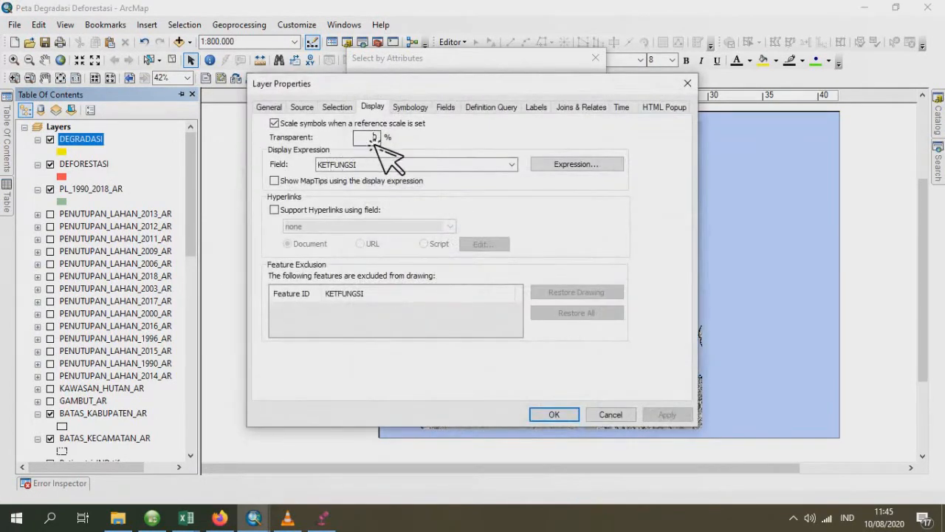
type("3")
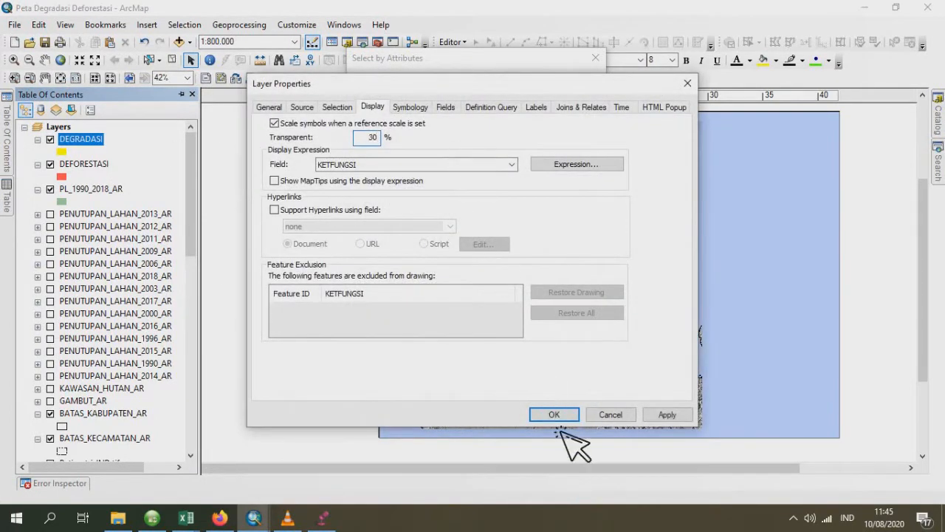
left_click(554, 414)
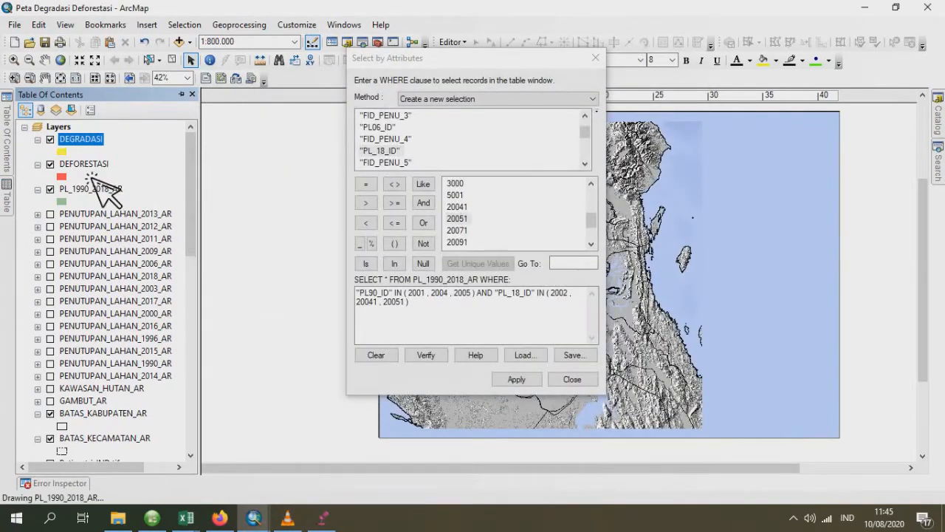
right_click(82, 165)
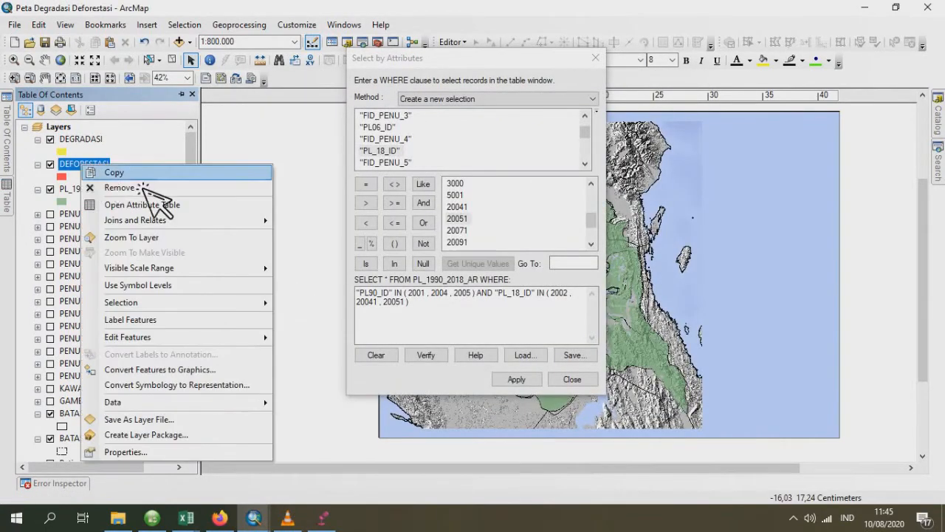
left_click(155, 188)
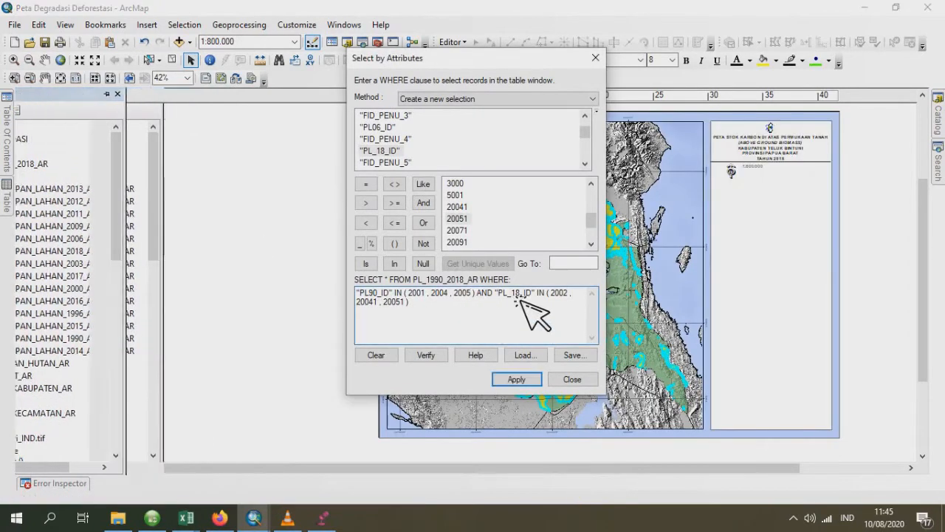
- Add the codes 2002, 20041 and 20051 to the PL90_ID list of the WHERE clause
left_click(471, 293)
type(",")
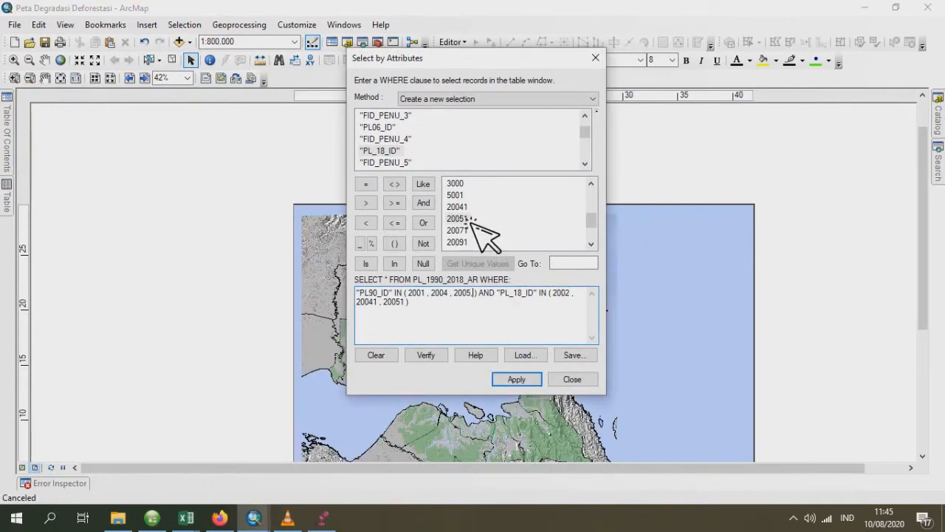
scroll(477, 244, "up", 5)
double_click(470, 207)
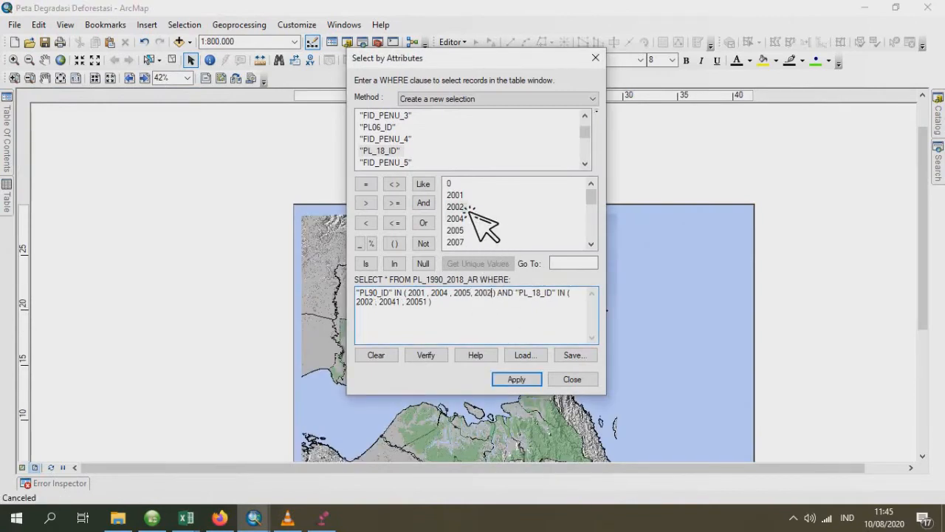
scroll(492, 228, "down", 1)
type(",")
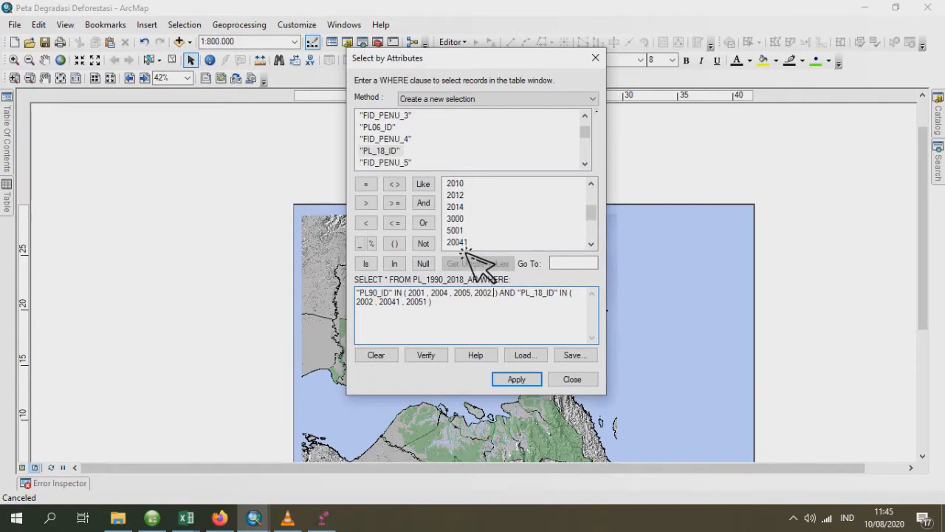
double_click(459, 243)
scroll(481, 243, "down", 1)
type(", 20041")
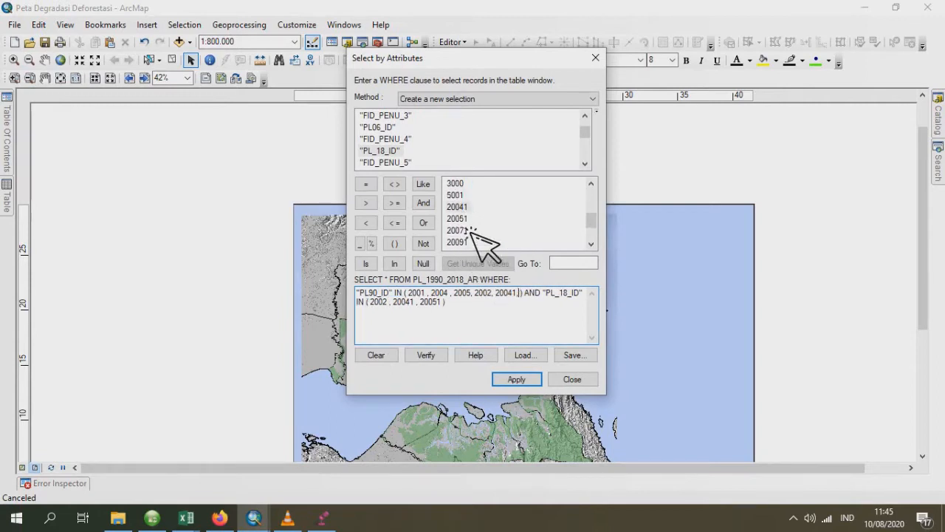
double_click(462, 219)
- Replace the PL_18_ID codes in the WHERE clause with 2007, 2010, 2012, 2014, 3000 and 5001
left_click_drag(486, 314, 419, 313)
key("Delete")
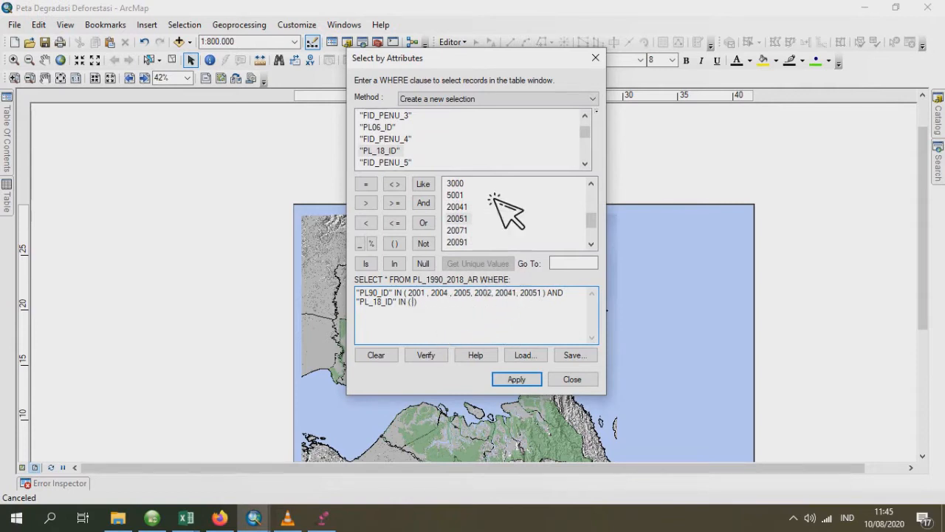
scroll(480, 217, "up", 5)
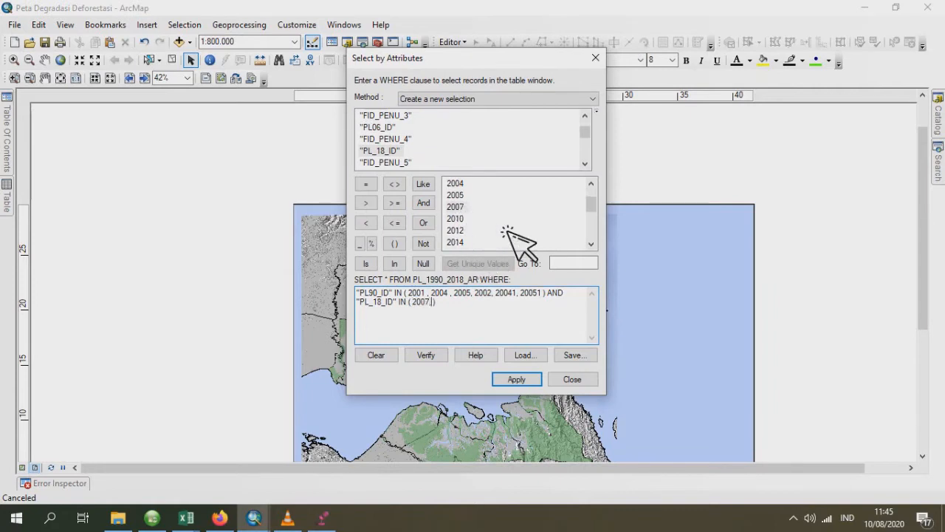
double_click(462, 231)
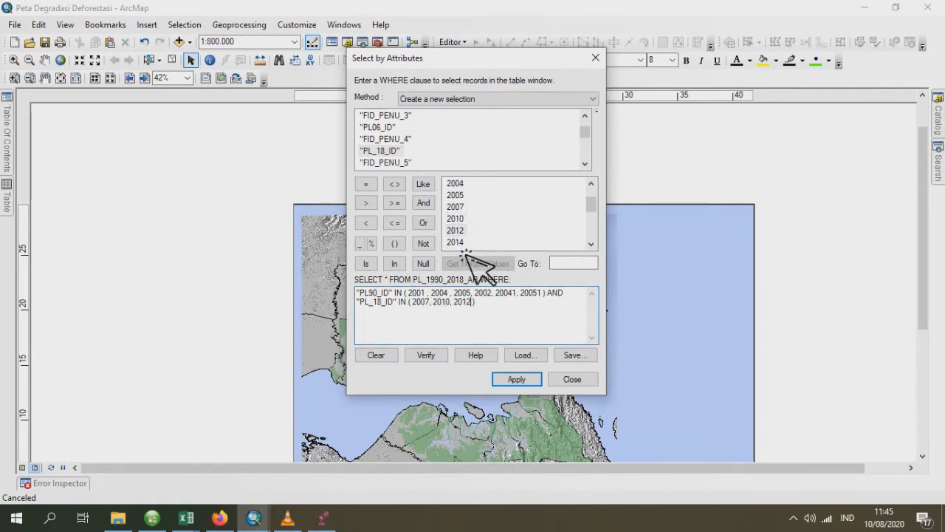
scroll(472, 236, "down", 1)
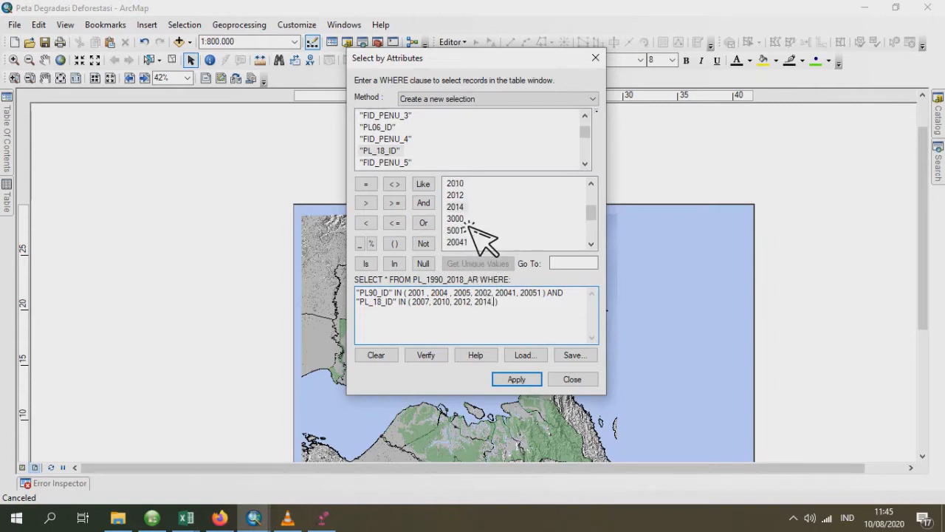
type(",")
double_click(457, 219)
type(",")
double_click(465, 232)
scroll(472, 235, "down", 1)
type(", 3000, 5001")
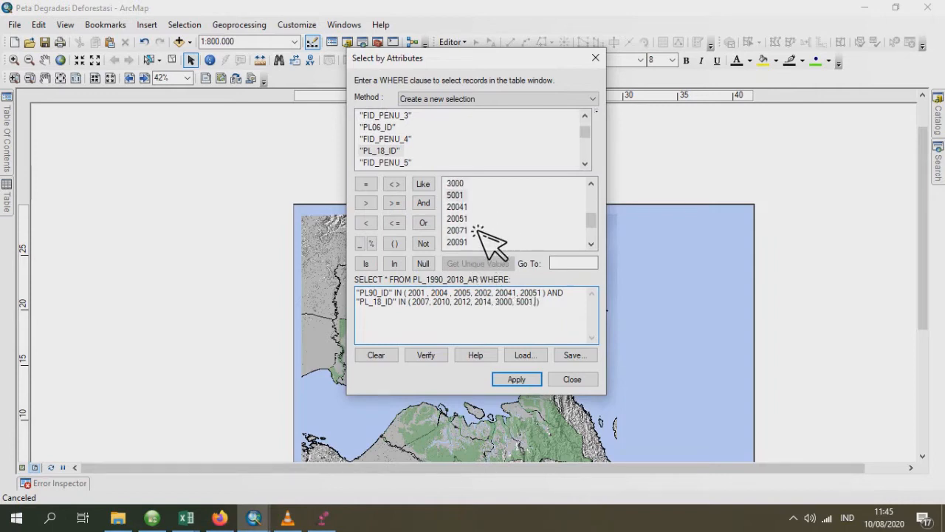
- Add the codes 20071, 20091, 20092, 20121, 20122 and 20141 to the PL_18_ID list and apply the query to PL_1990_2018_AR
double_click(464, 230)
type(",")
scroll(487, 244, "down", 1)
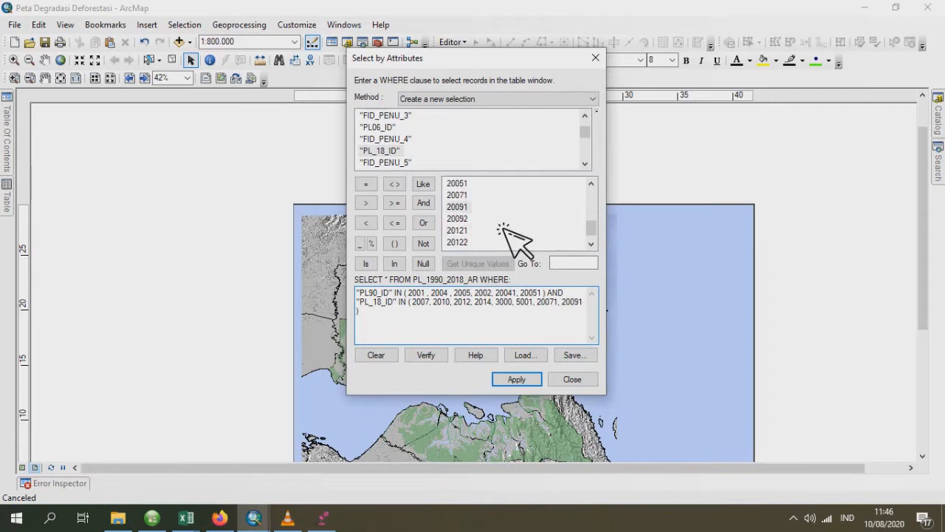
type(",")
double_click(464, 220)
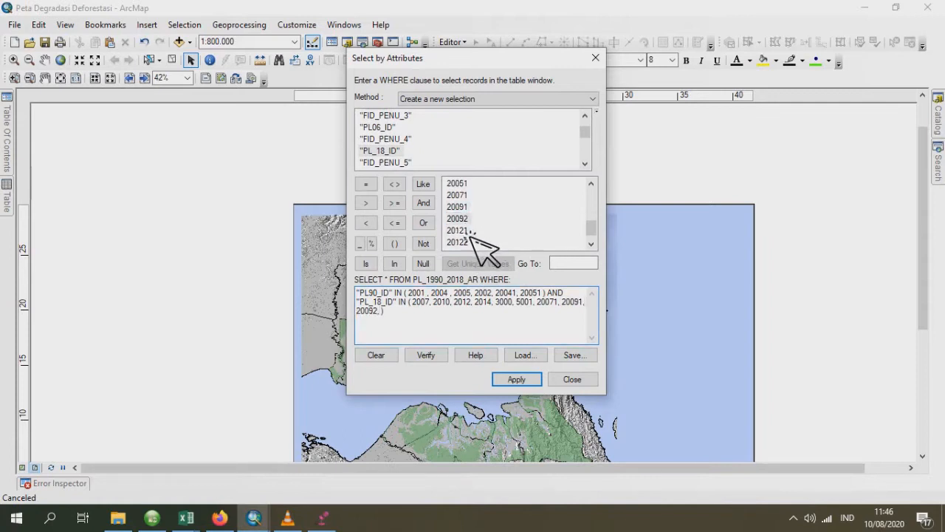
type(",")
double_click(473, 242)
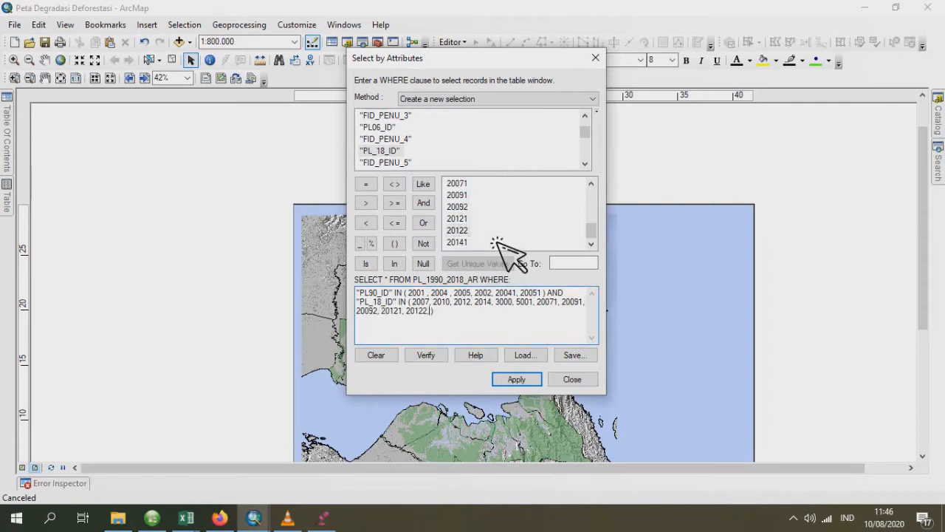
double_click(464, 246)
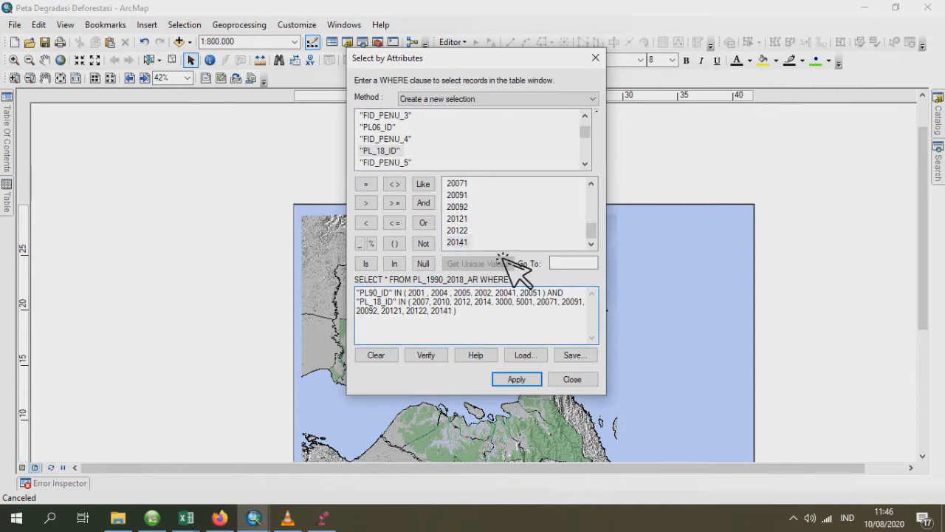
left_click(521, 378)
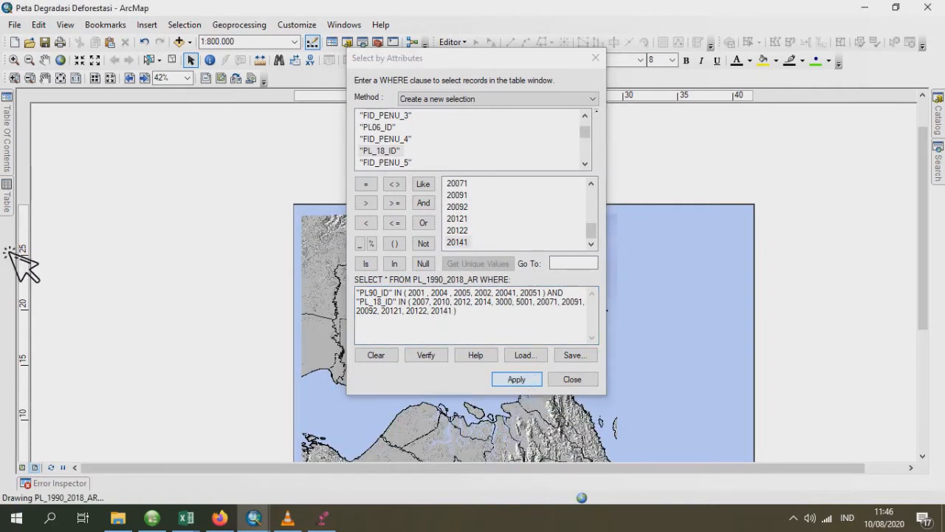
mouse_move(14, 201)
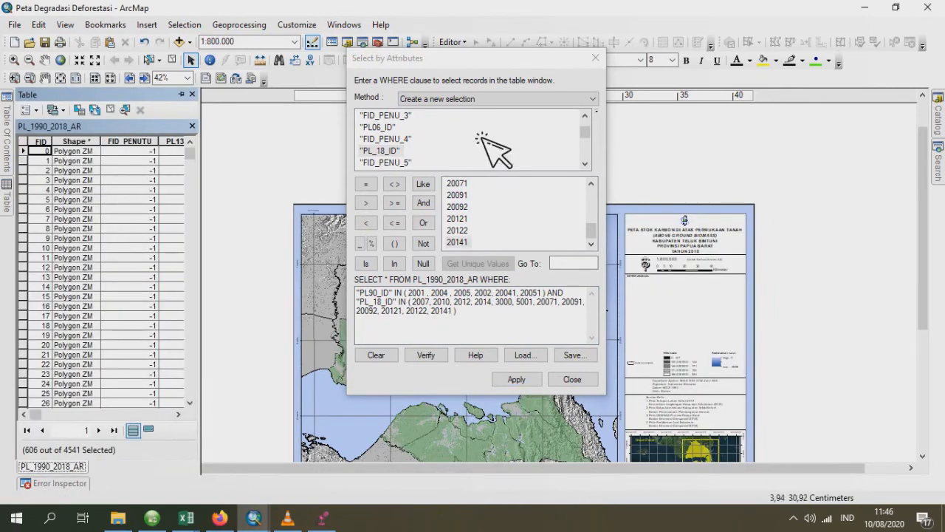
left_click(431, 325)
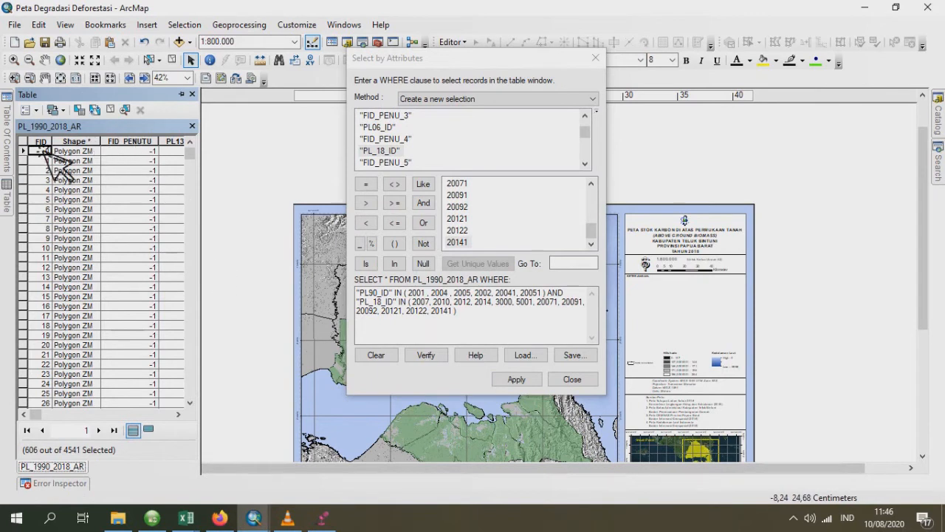
- Export the selected PL_1990_2018_AR features as DEFORESTASI.shp in the Latihan buat video folder, replacing the existing file, and add it to the map
mouse_move(13, 139)
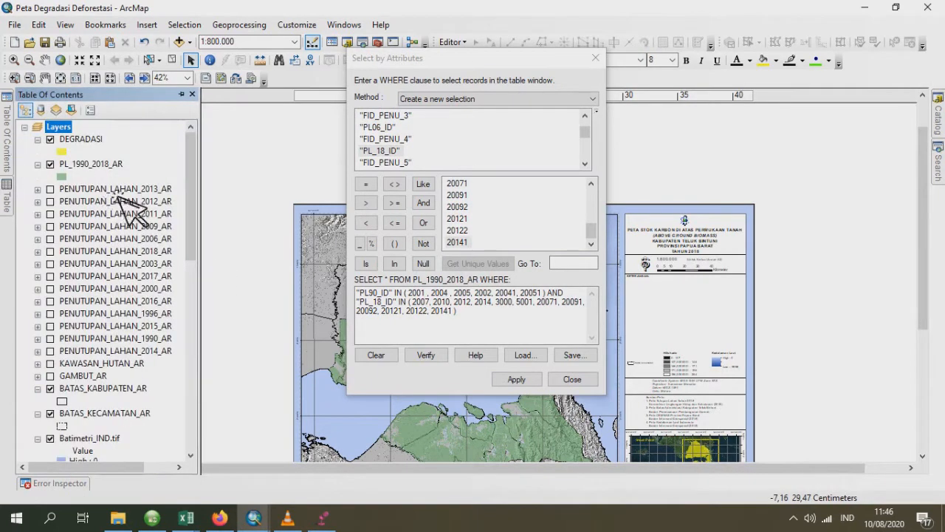
left_click(90, 164)
right_click(87, 170)
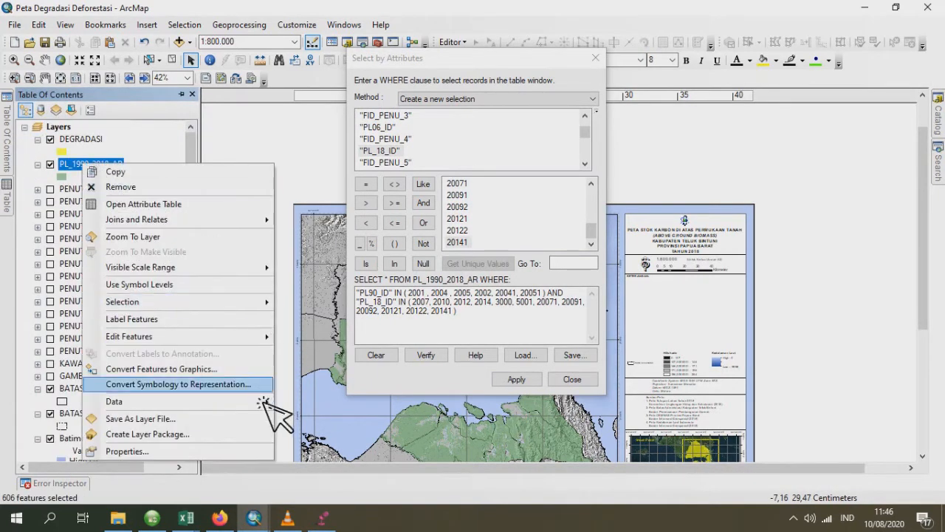
mouse_move(260, 410)
left_click(382, 423)
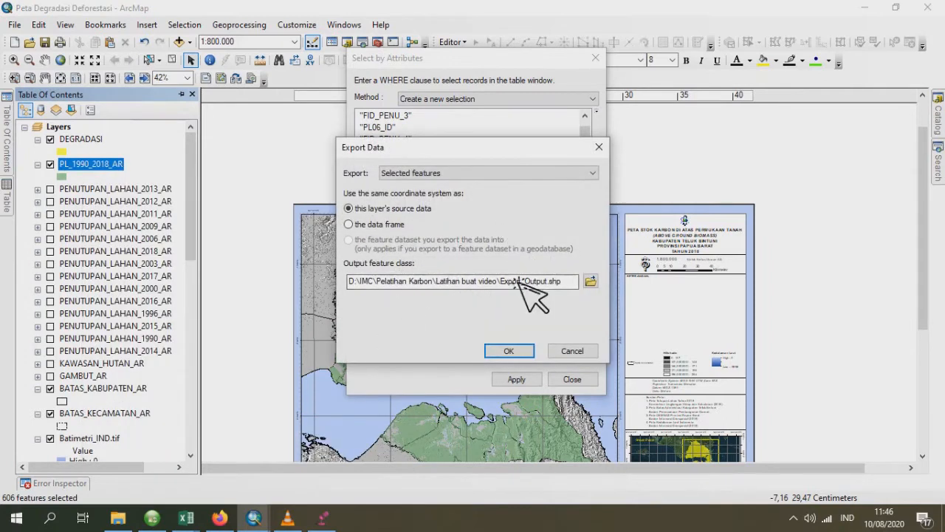
left_click(590, 282)
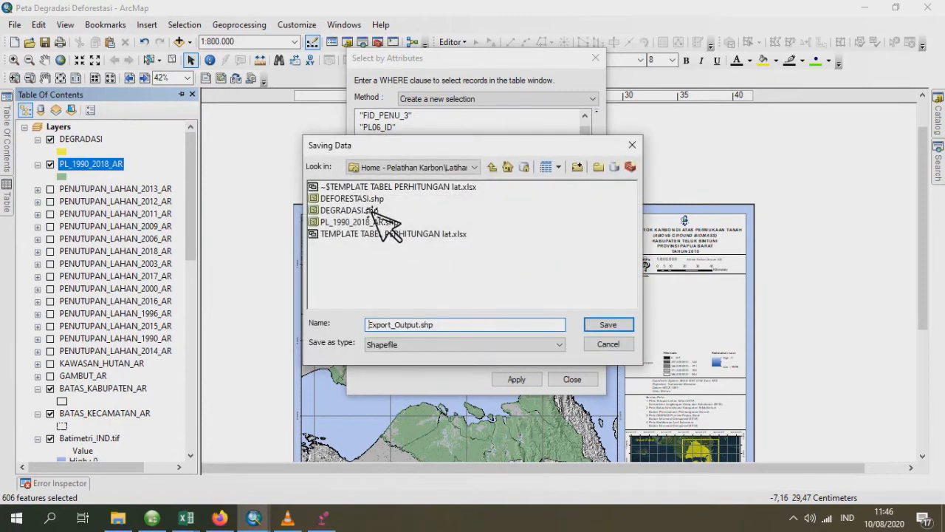
left_click(368, 199)
left_click(620, 327)
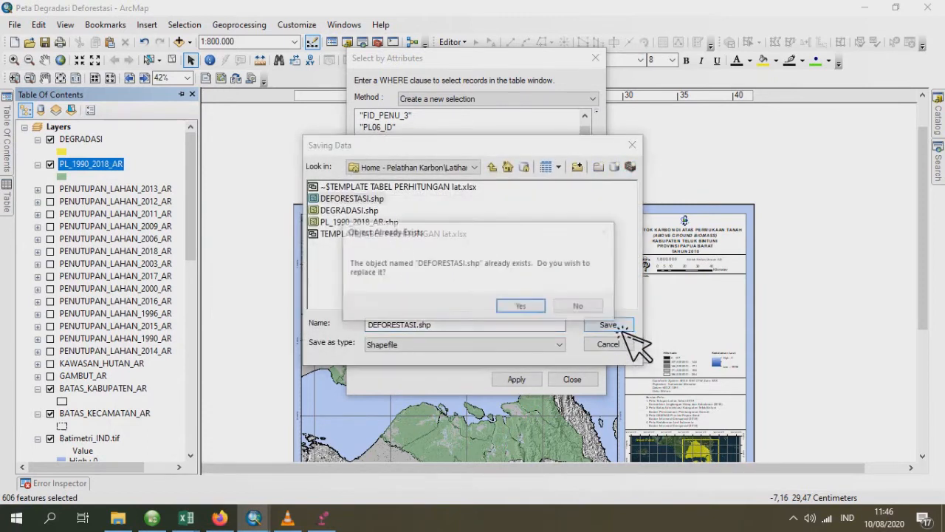
left_click(512, 306)
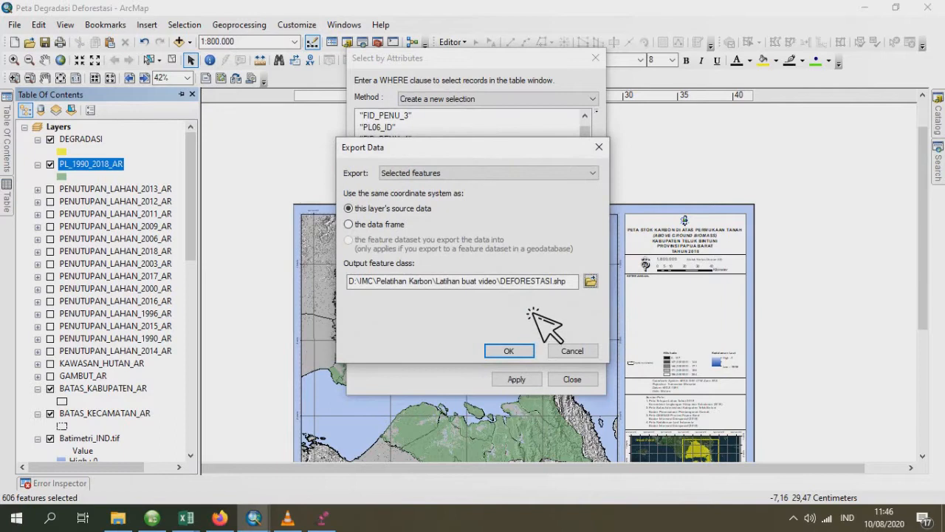
left_click(521, 351)
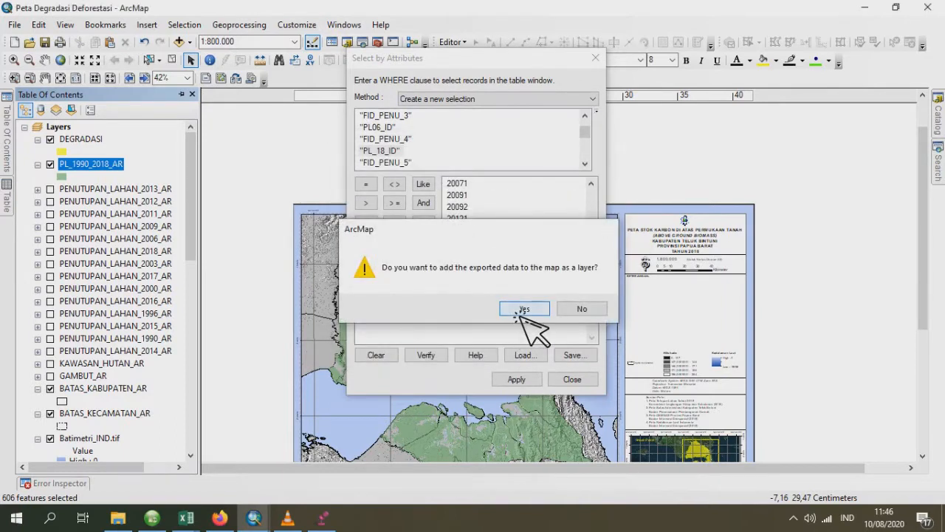
left_click(519, 311)
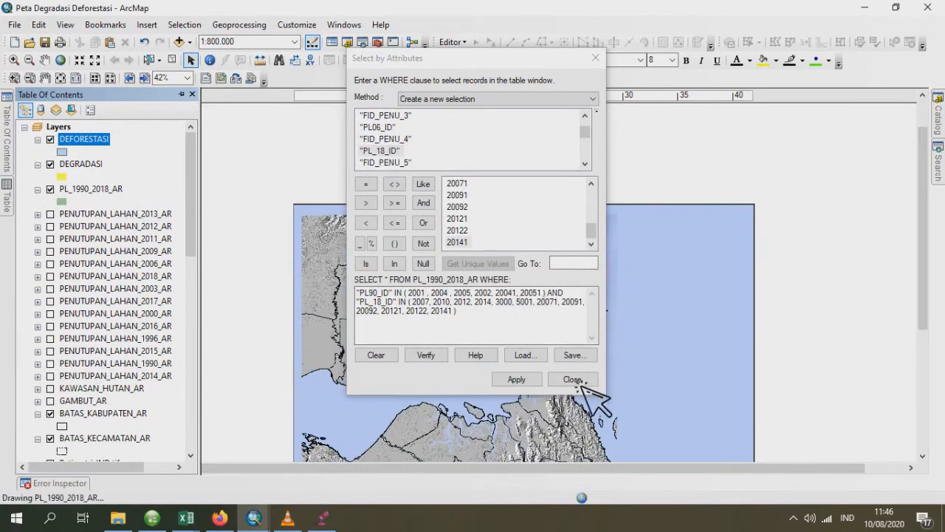
- Close the attribute query window and the PL_1990_2018_AR attribute table, and return to the layer list
left_click(572, 379)
left_click(8, 198)
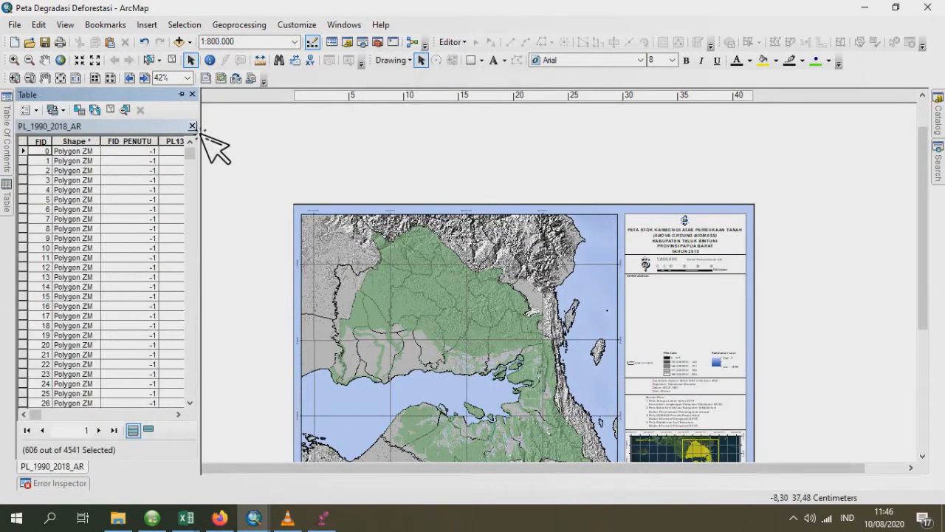
left_click(7, 118)
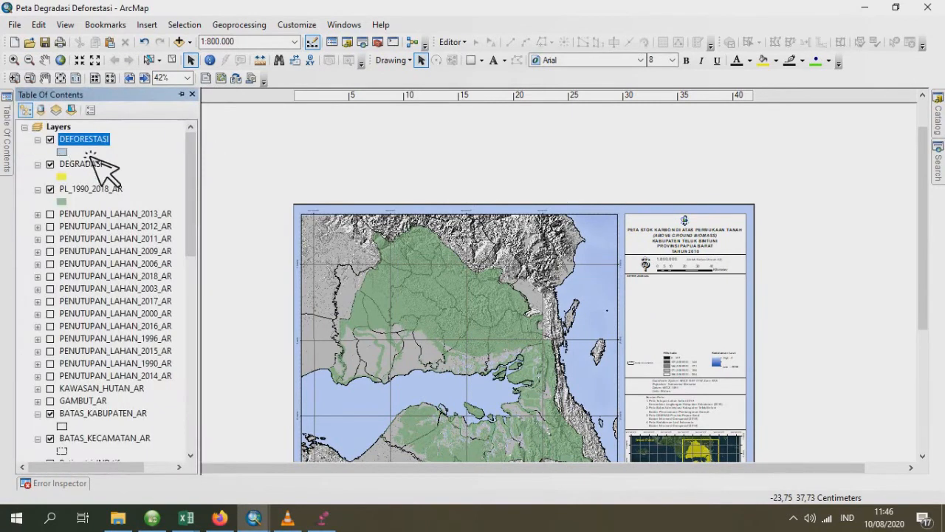
- Give the DEFORESTASI layer symbol a red fill and remove its outline
left_click(67, 152)
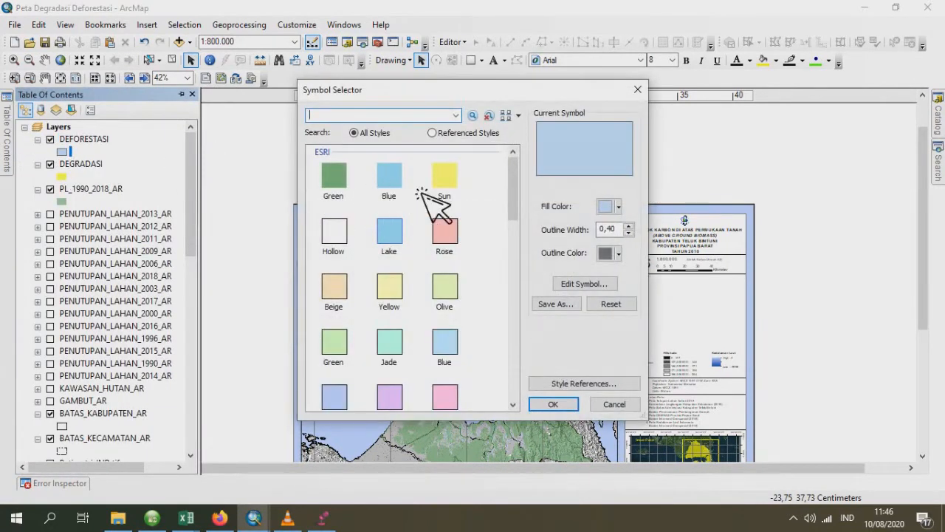
left_click(621, 207)
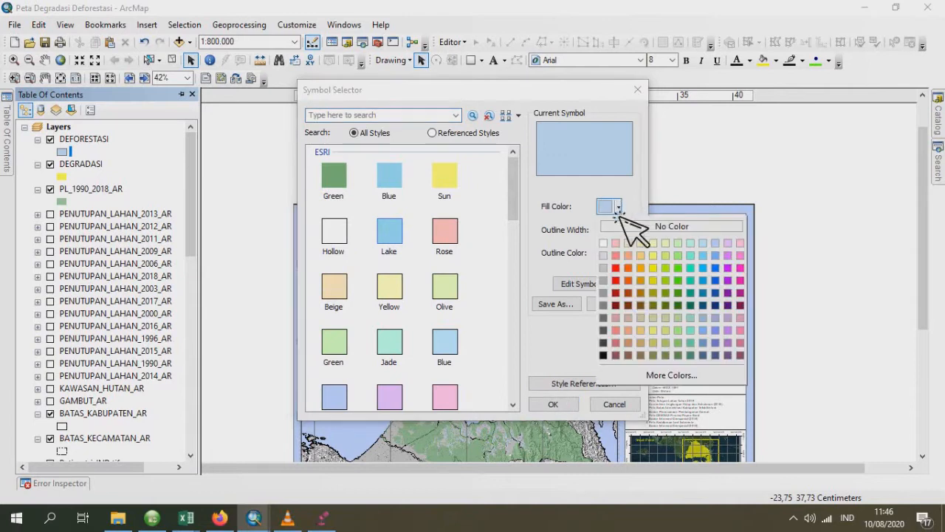
left_click(621, 280)
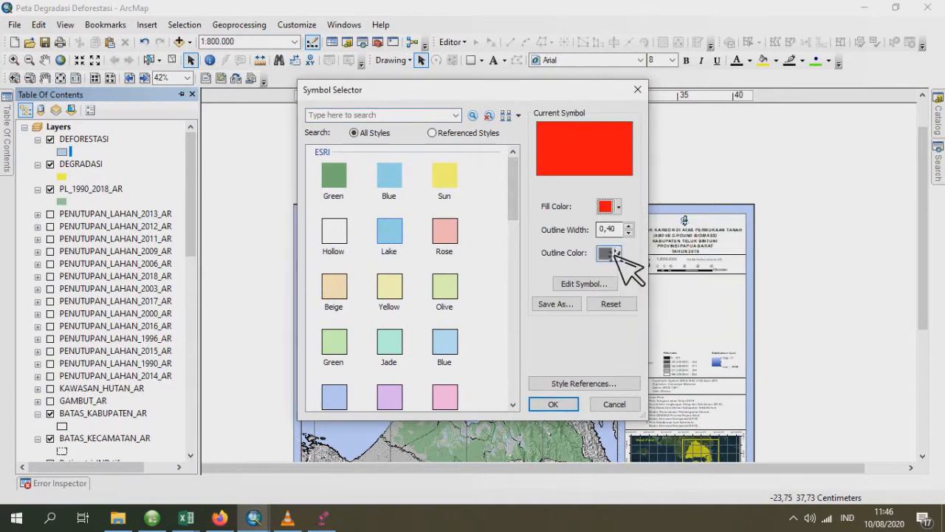
left_click(618, 254)
left_click(628, 272)
left_click(553, 404)
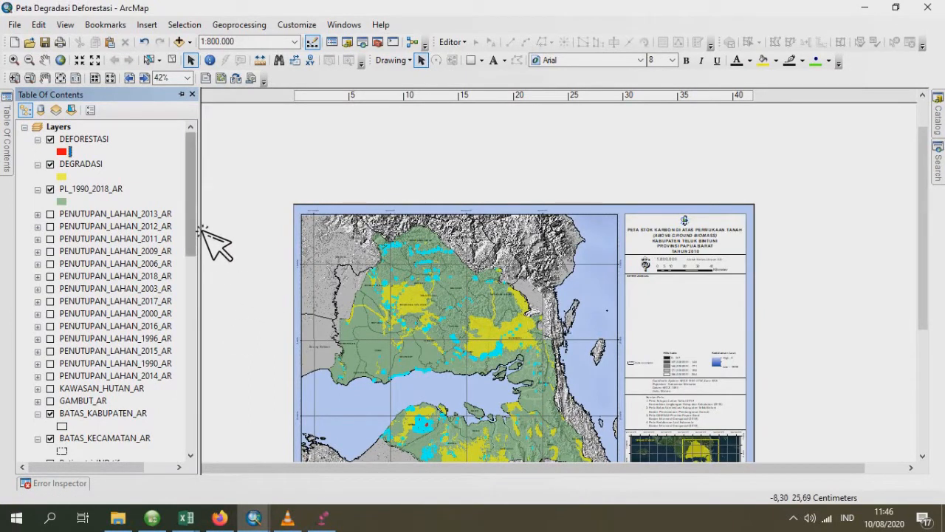
scroll(206, 237, "down", 1)
scroll(177, 230, "up", 1)
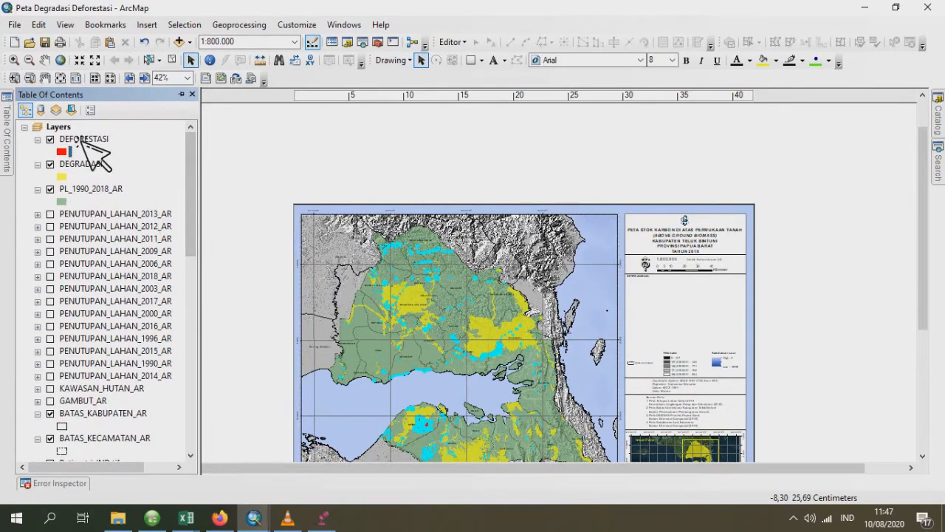
double_click(84, 139)
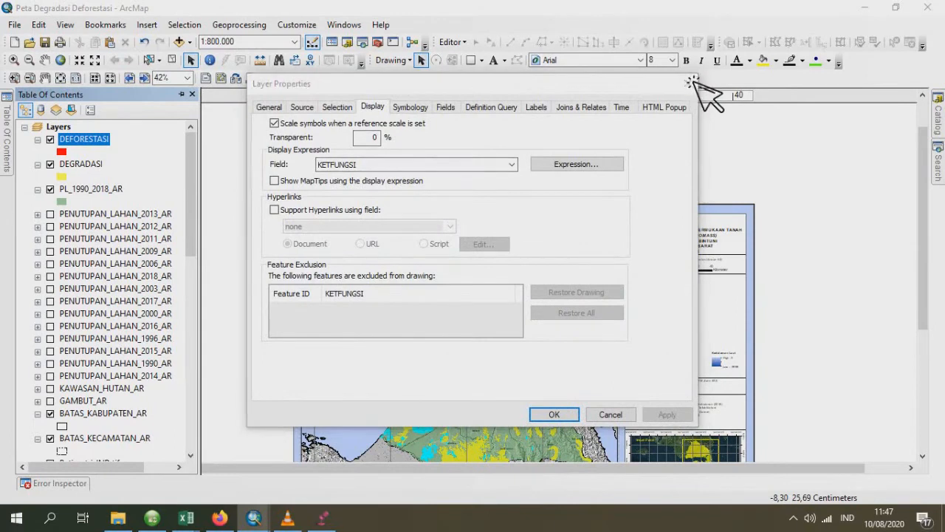
left_click(684, 83)
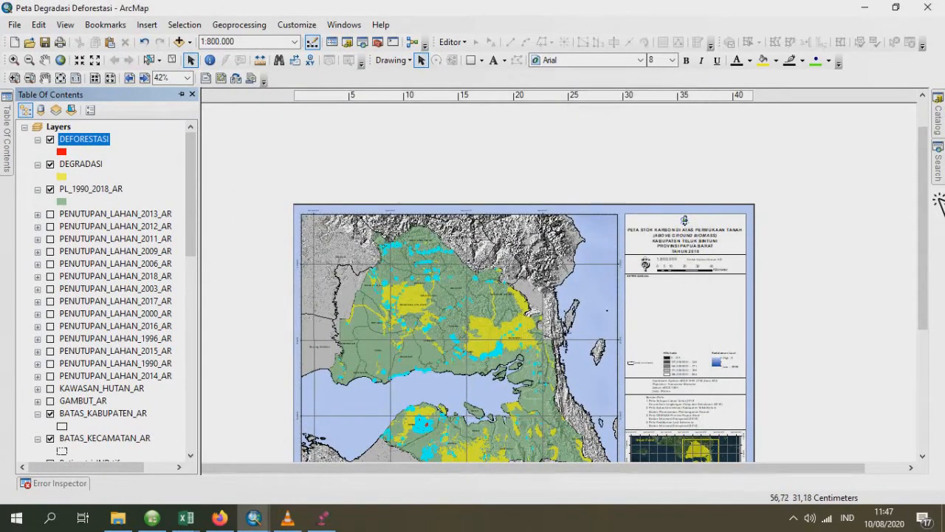
scroll(939, 206, "down", 2)
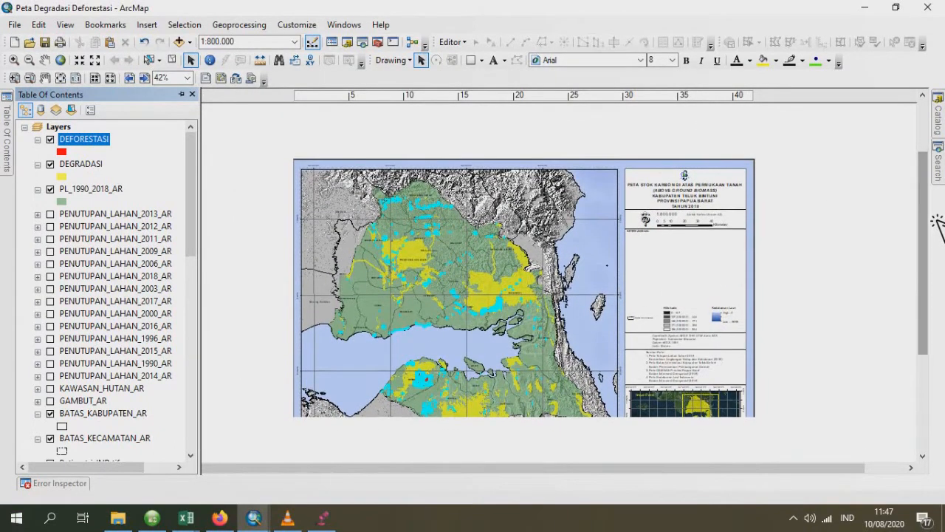
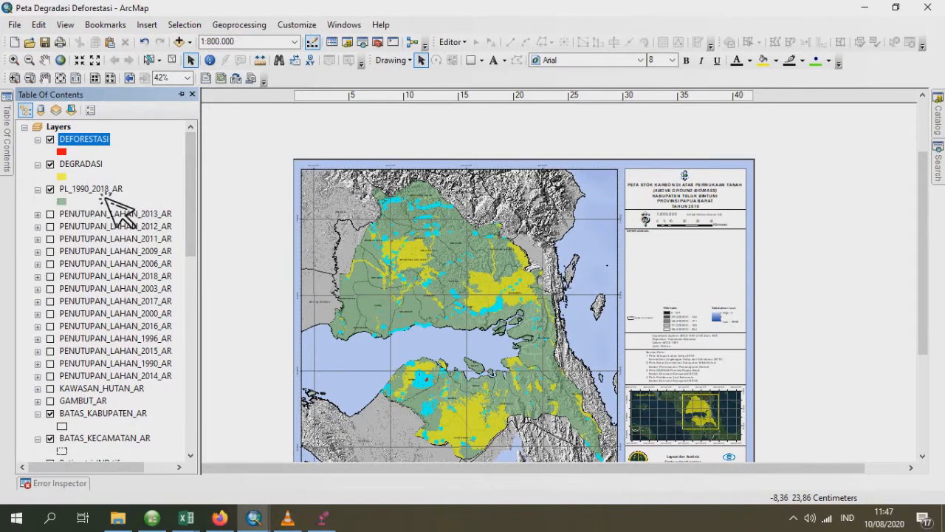
- Open PL_1990_2018_AR.dbf from the Latihan buat video folder in Excel
left_click(118, 518)
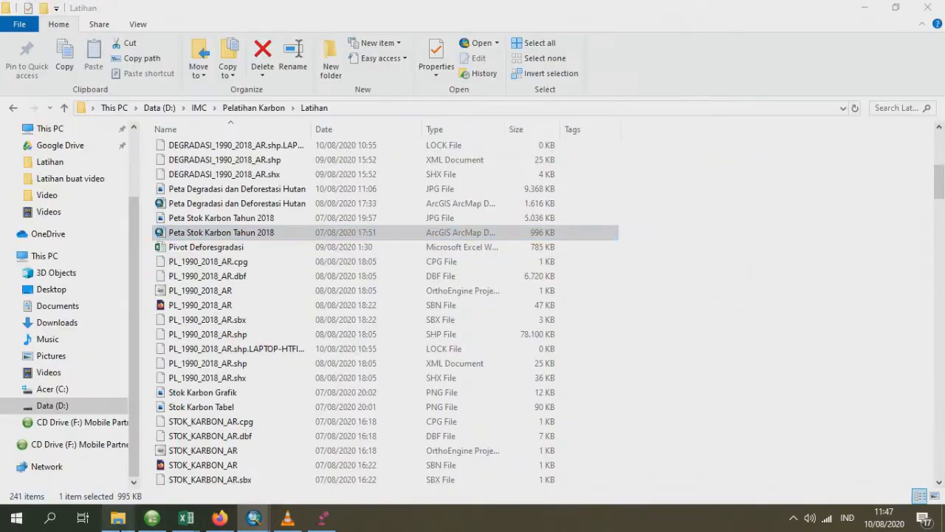
left_click(258, 108)
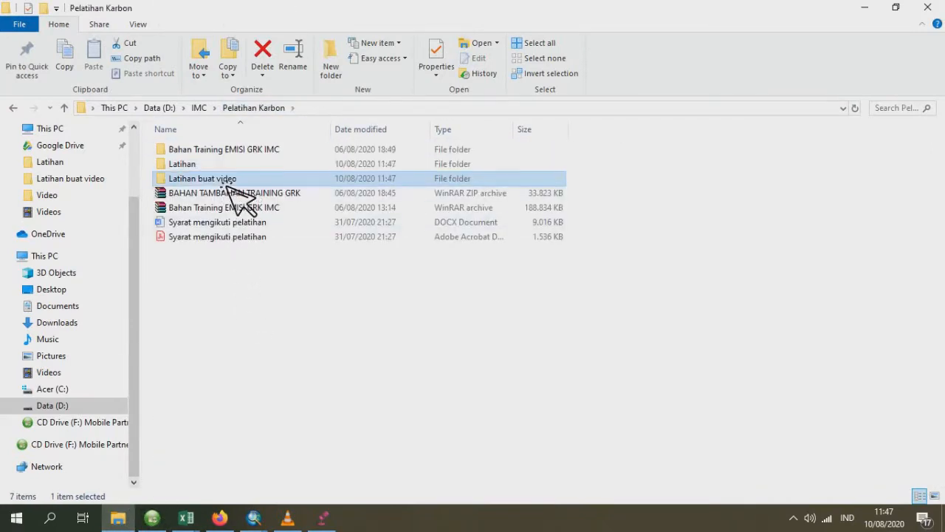
double_click(223, 178)
scroll(280, 295, "down", 2)
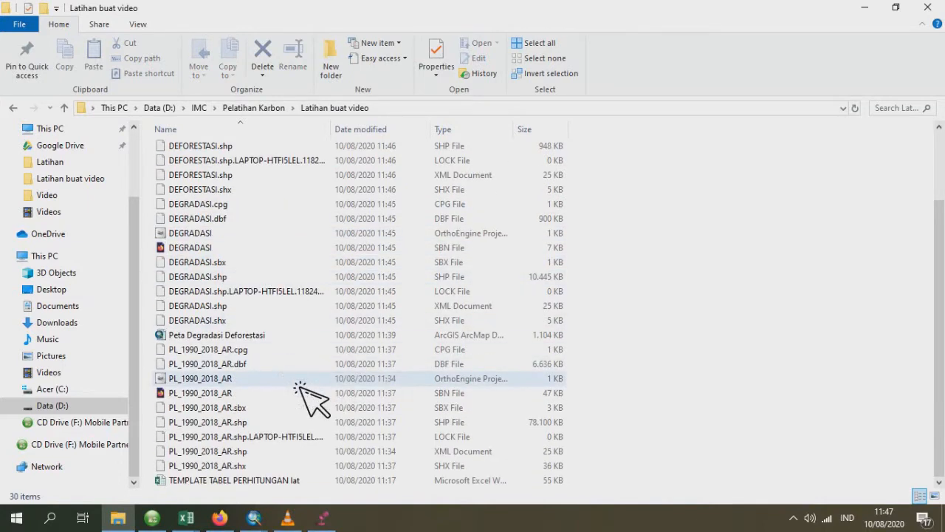
left_click(299, 365)
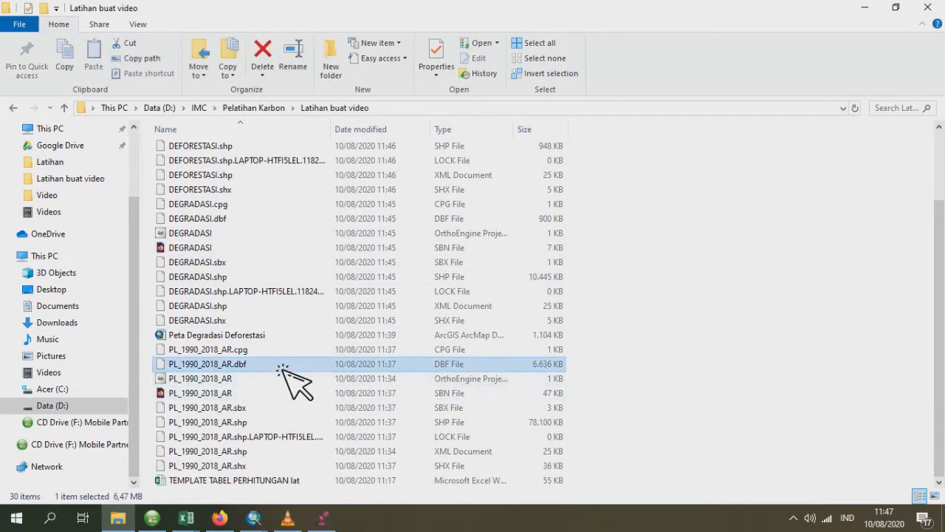
left_click_drag(282, 365, 395, 319)
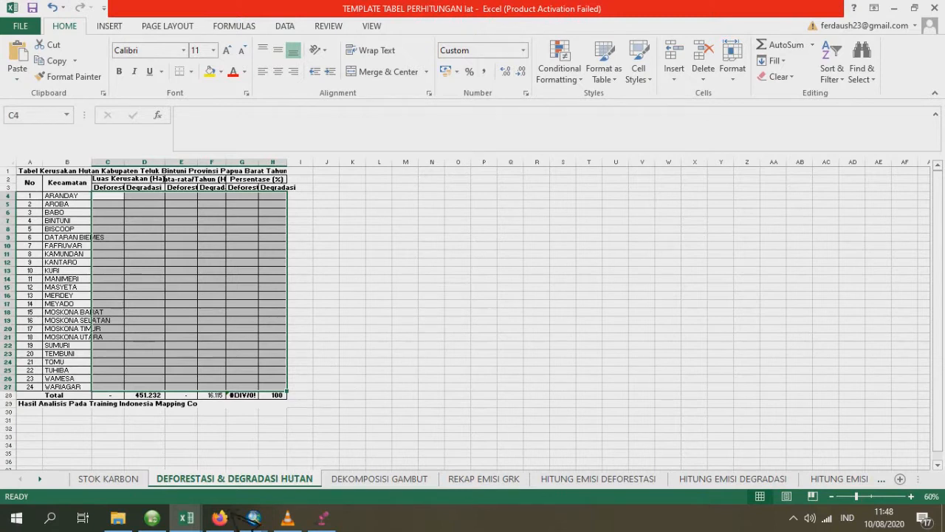
- Try to build a PivotTable from the PL_1990_2018_AR data on a new worksheet, and close the workbook without saving
left_click(190, 521)
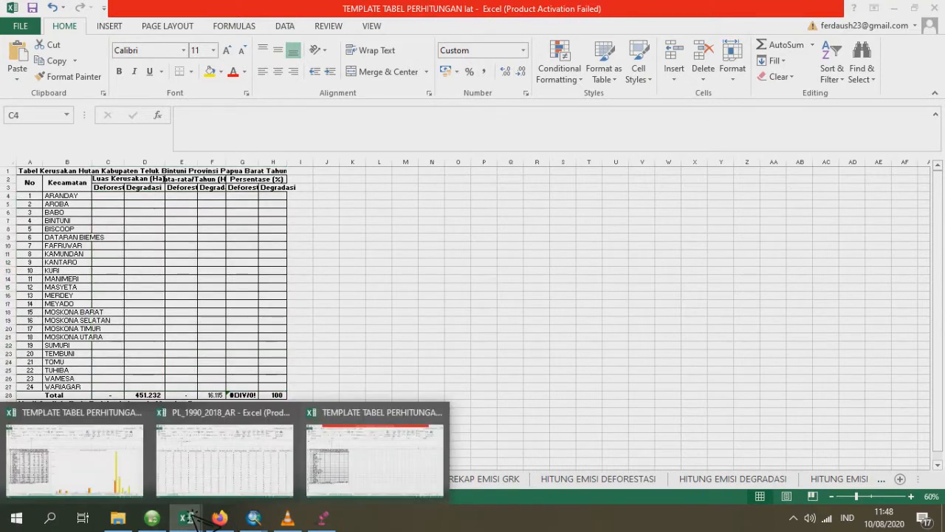
left_click(222, 484)
left_click(44, 206)
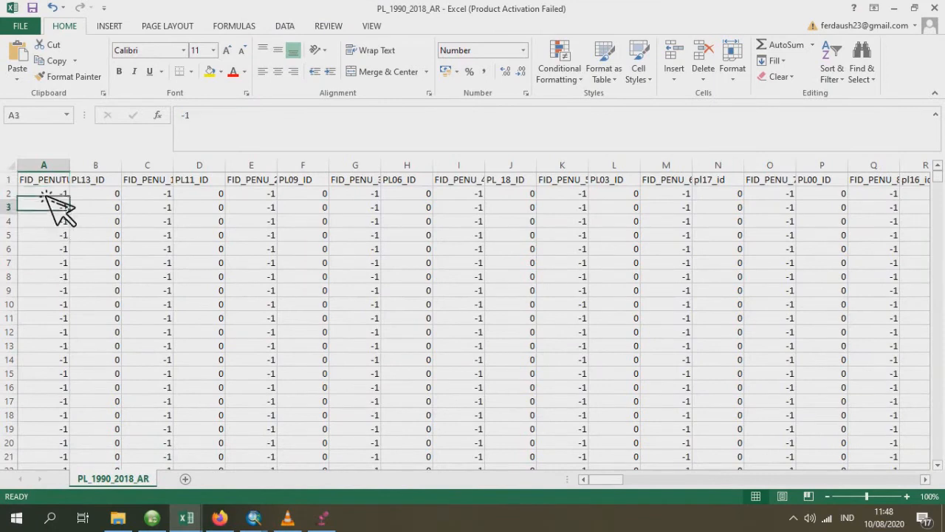
left_click(44, 193)
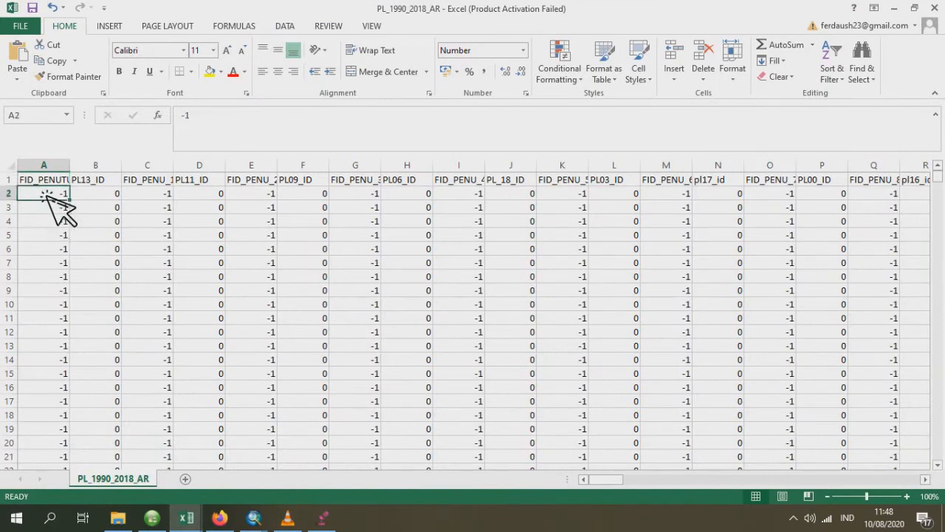
left_click(110, 29)
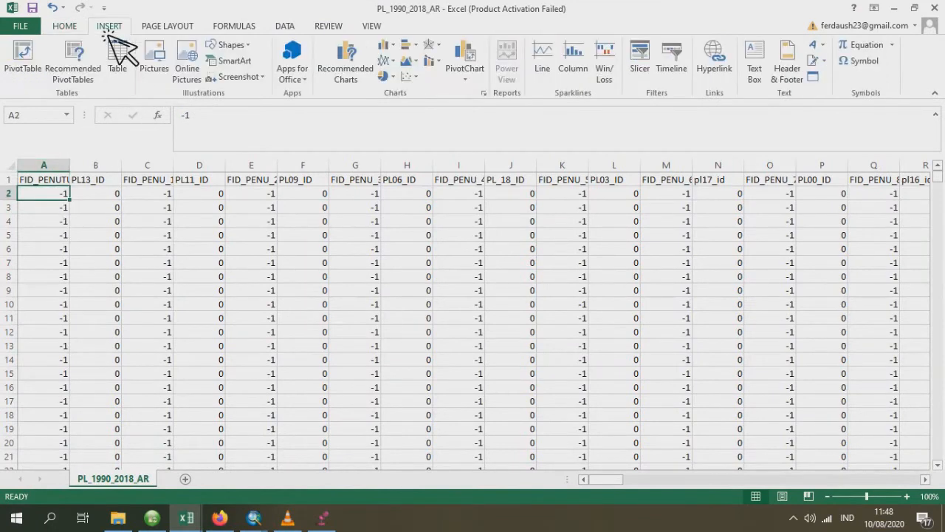
left_click(30, 63)
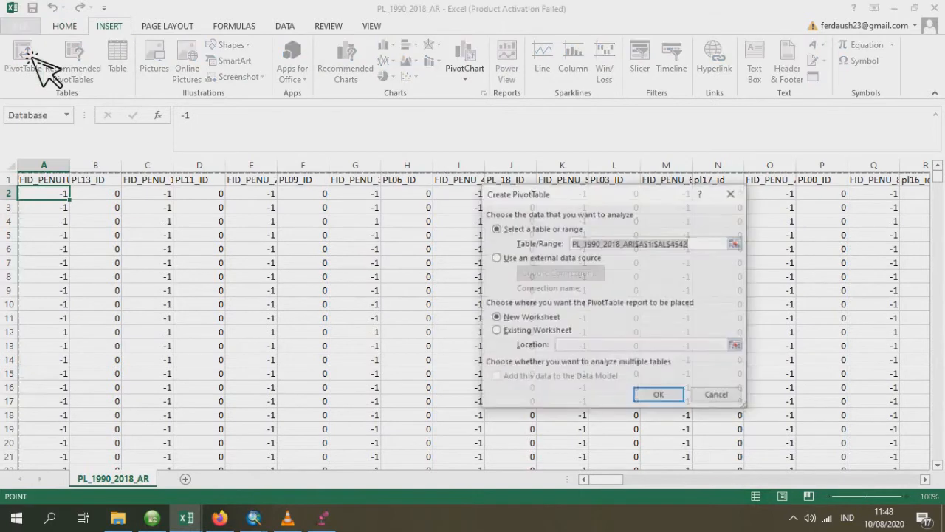
left_click(659, 395)
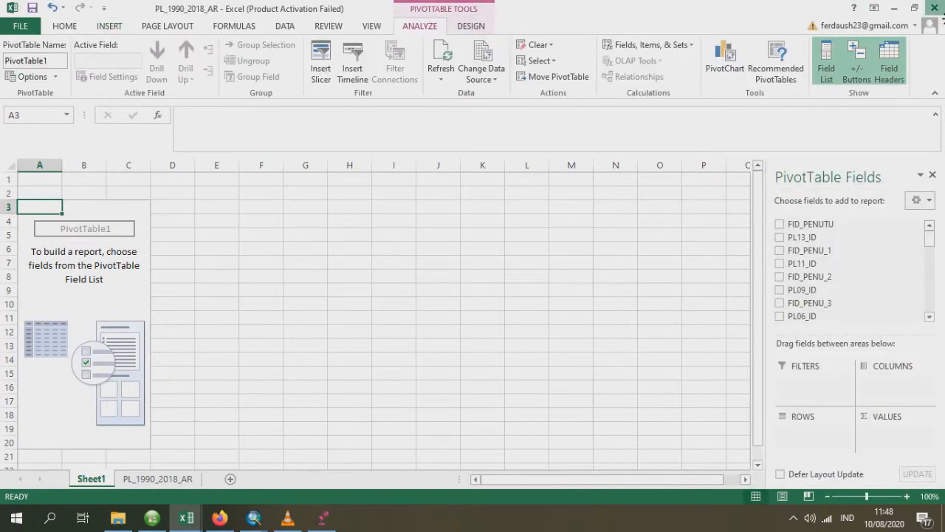
left_click(934, 8)
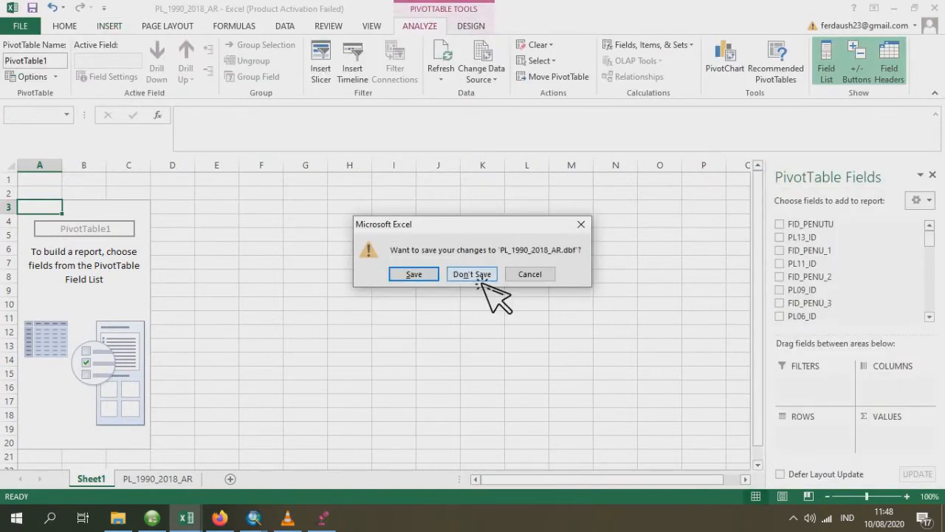
key("alt+Tab")
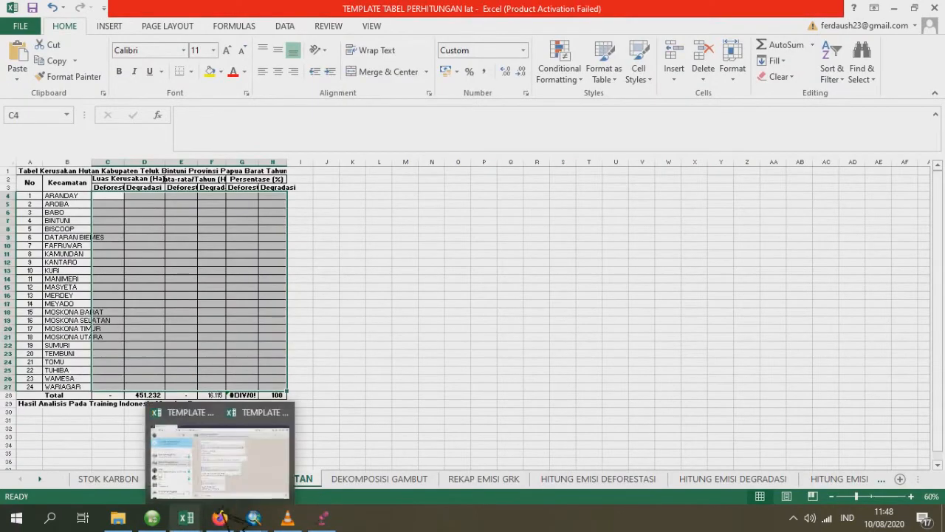
- Switch to the Peta Degradasi Deforestasi map in ArcMap and open the attribute table of PL_1990_2018_AR
mouse_move(270, 523)
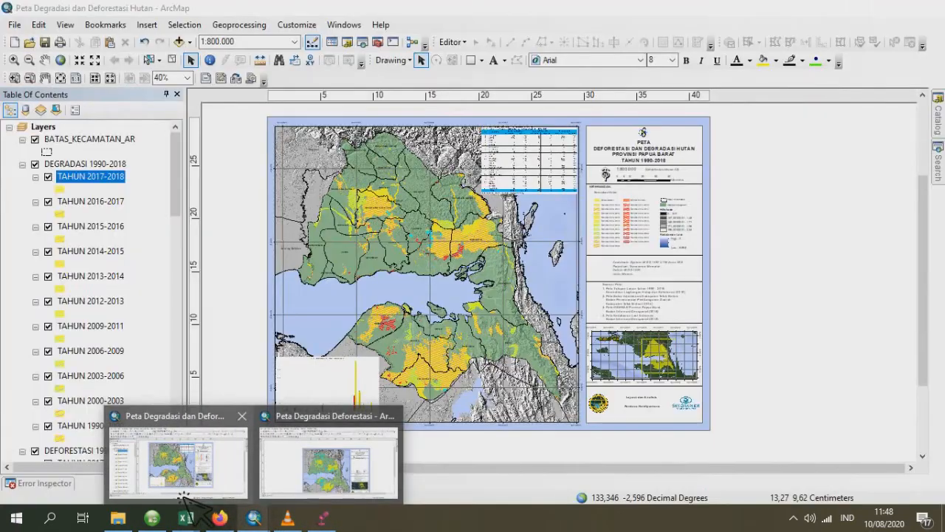
mouse_move(308, 477)
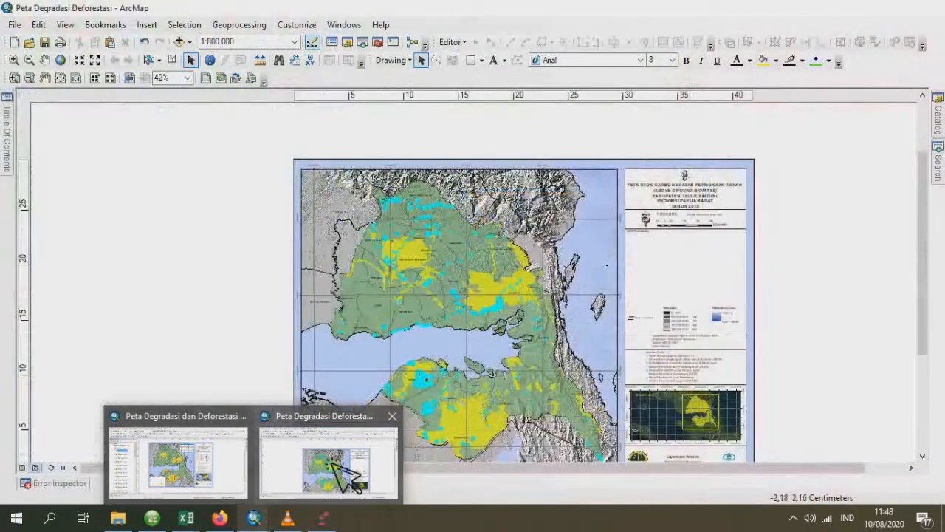
left_click(313, 444)
mouse_move(8, 137)
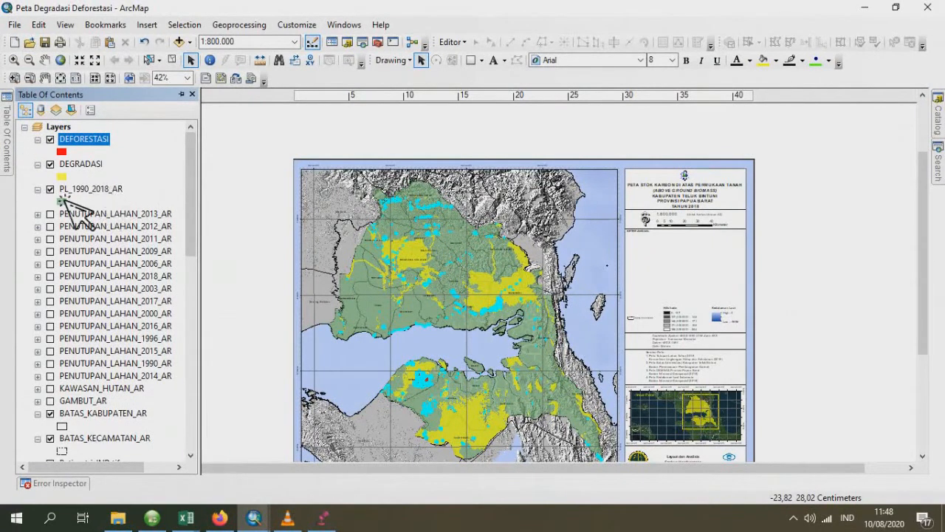
left_click(85, 189)
right_click(84, 189)
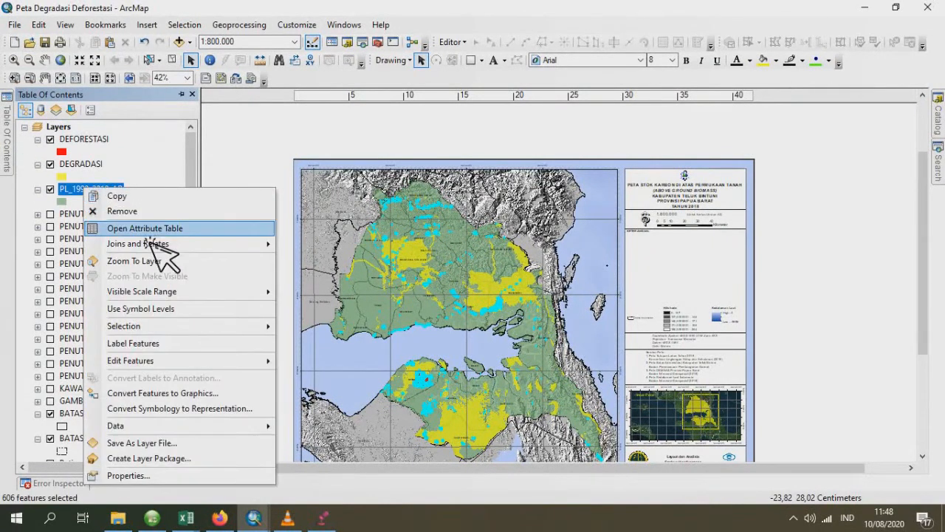
left_click(201, 229)
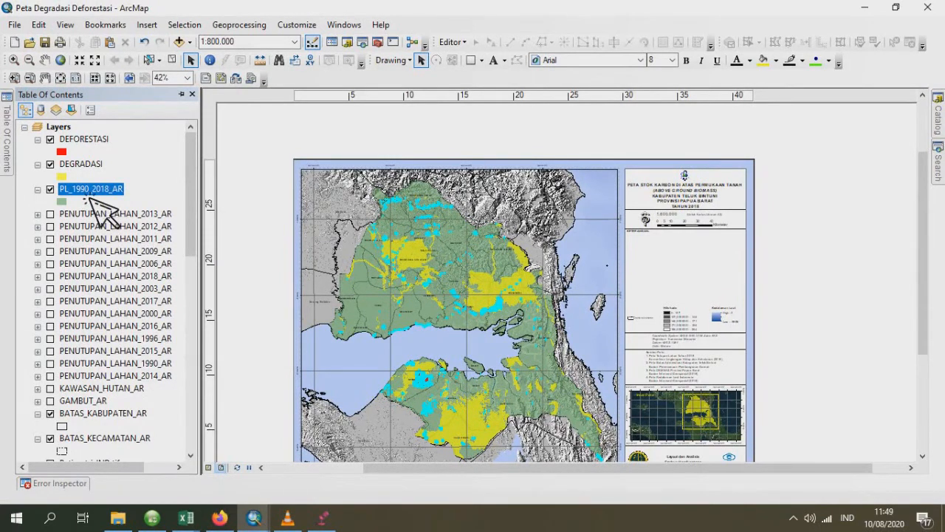
mouse_move(190, 184)
left_mouse_down()
mouse_move(201, 186)
mouse_move(198, 304)
mouse_move(174, 392)
mouse_move(192, 181)
left_mouse_up()
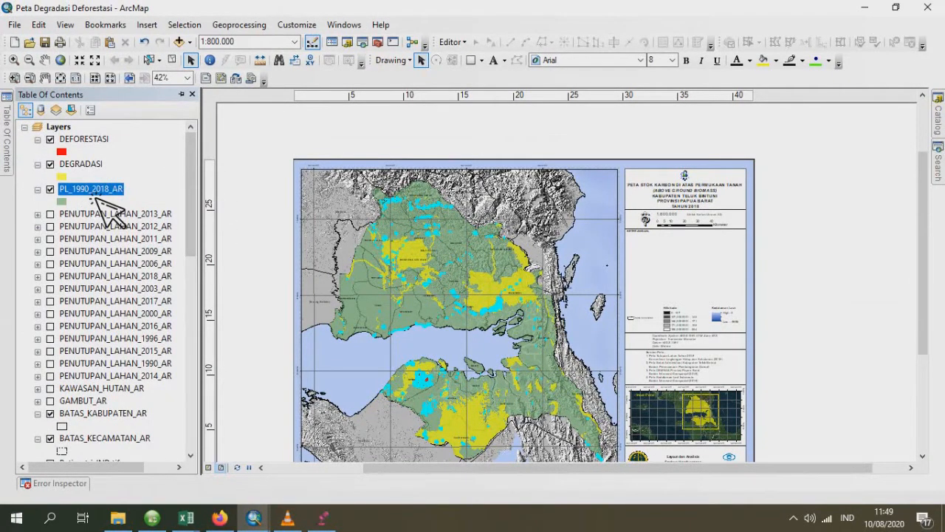
right_click(95, 198)
left_click(134, 231)
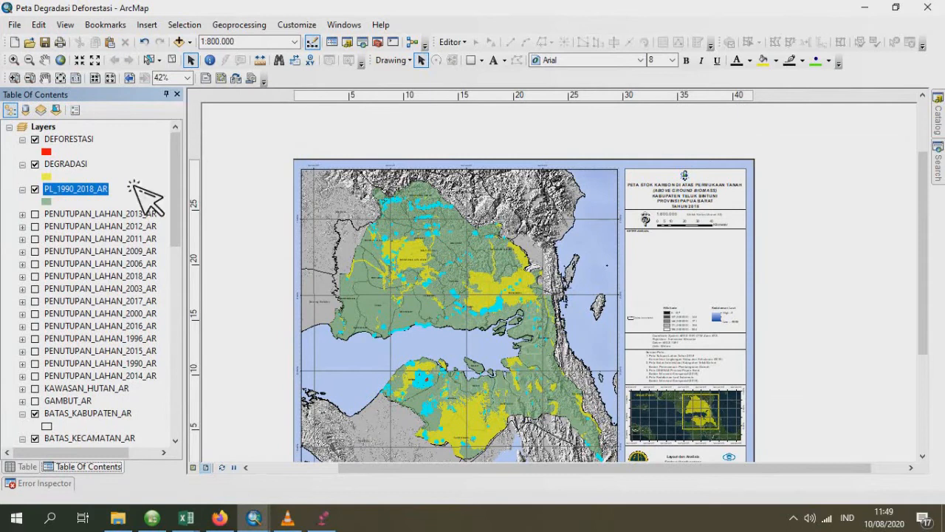
left_click(31, 466)
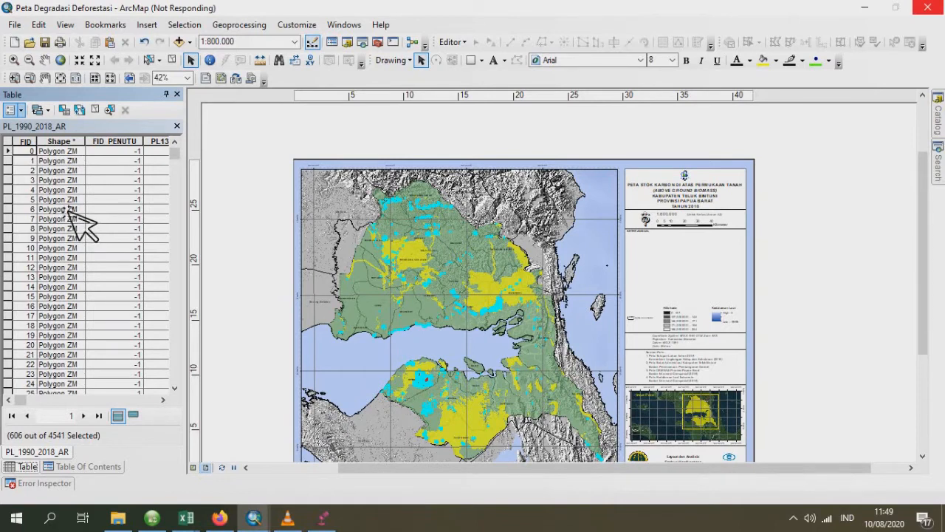
- Select only the first record of the PL_1990_2018_AR table and add a Double field named LUAS_HA
left_click(173, 117)
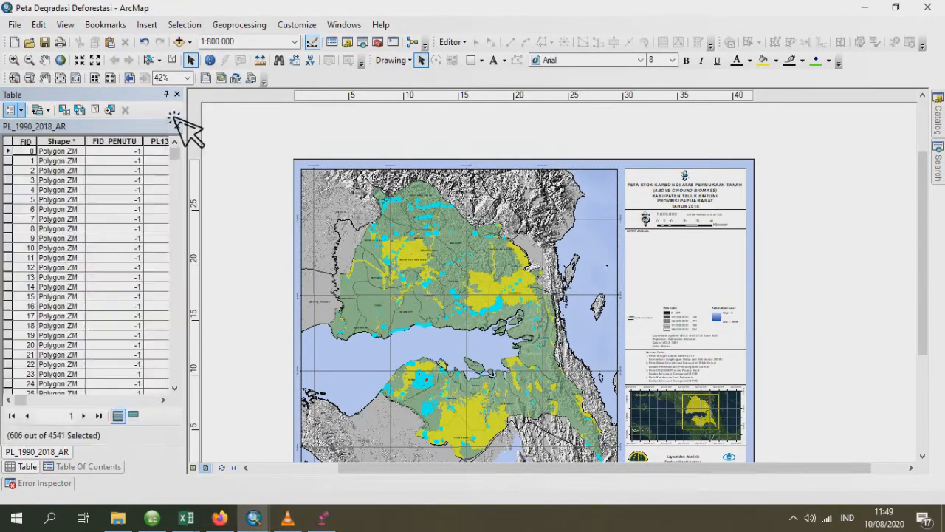
left_click(8, 151)
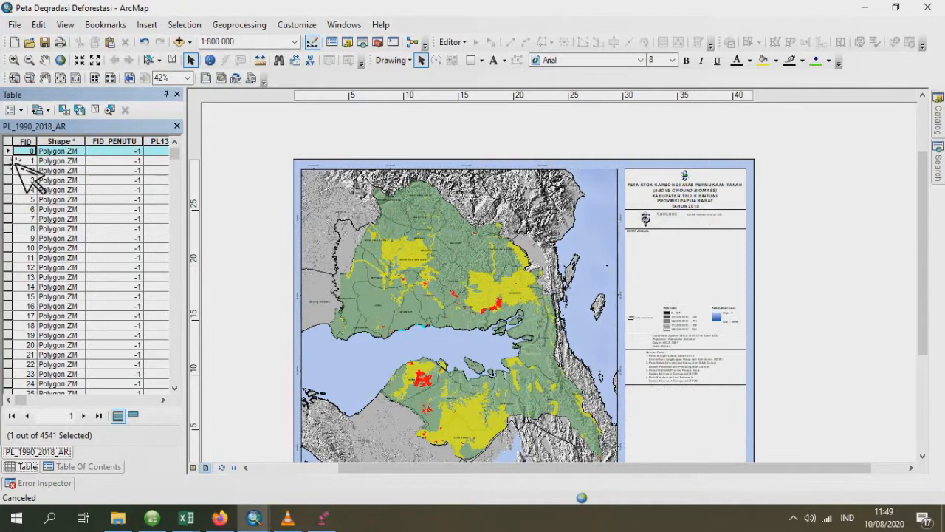
left_click(15, 110)
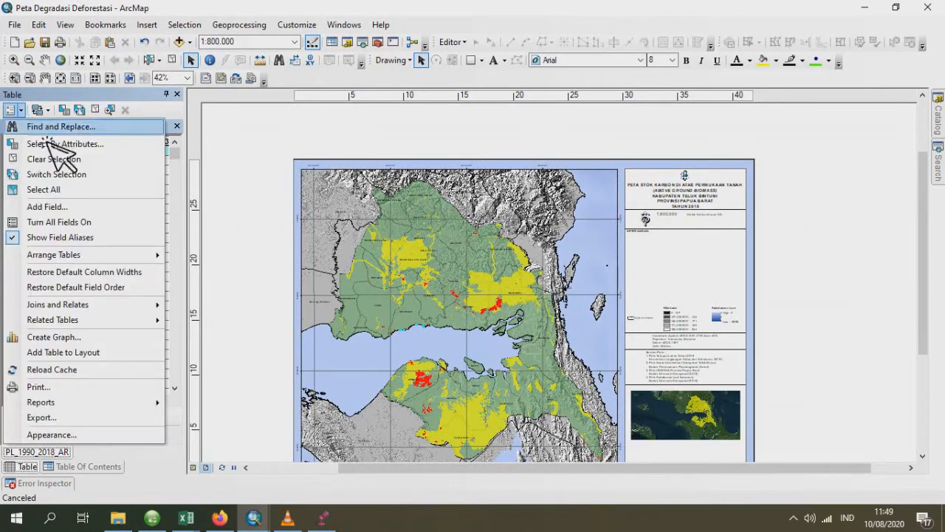
left_click(48, 207)
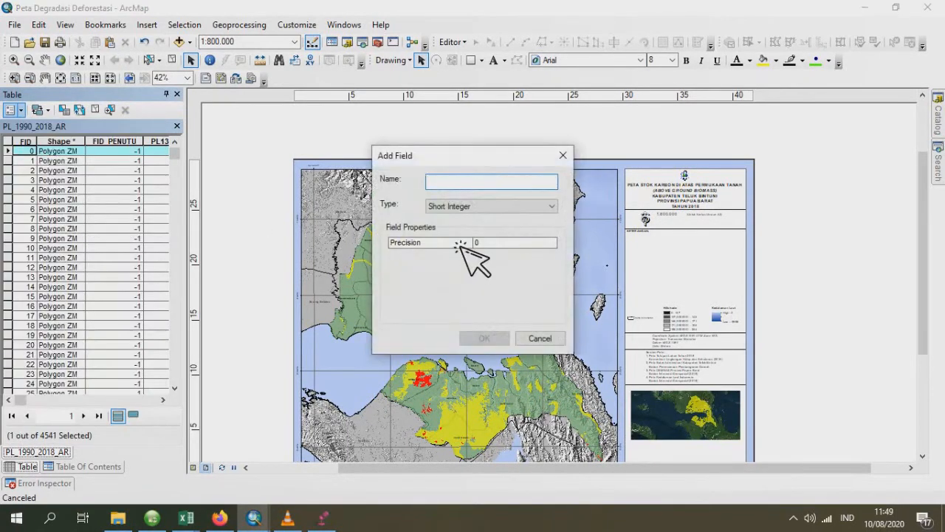
key("Caps_Lock")
type("LUAS_HA")
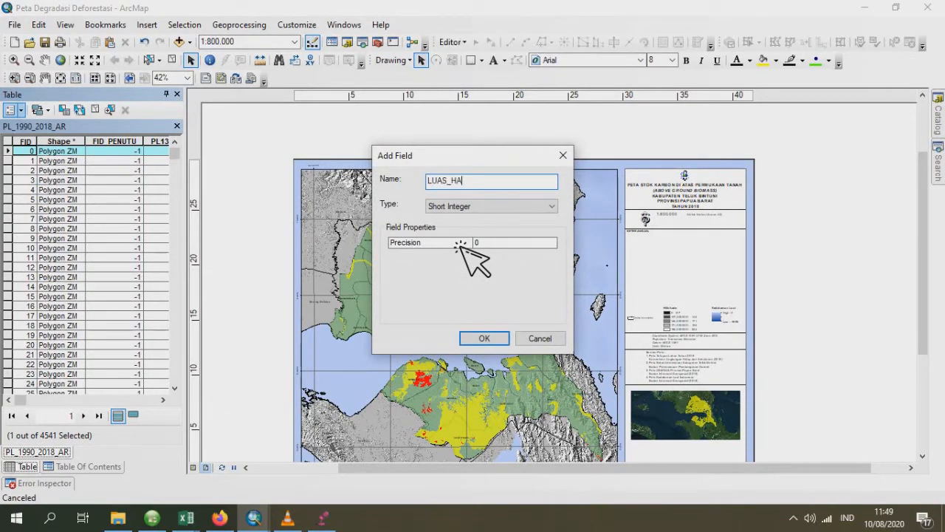
left_click(476, 208)
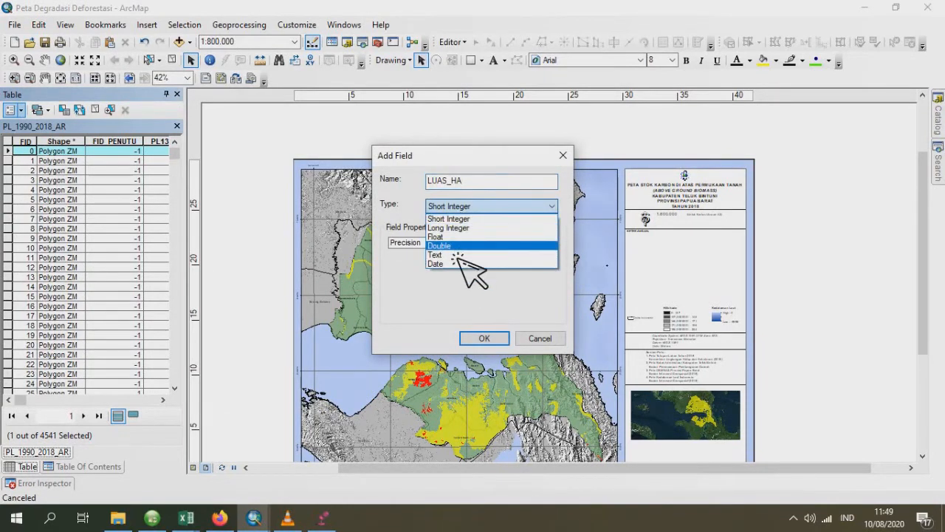
left_click(469, 248)
left_click(488, 338)
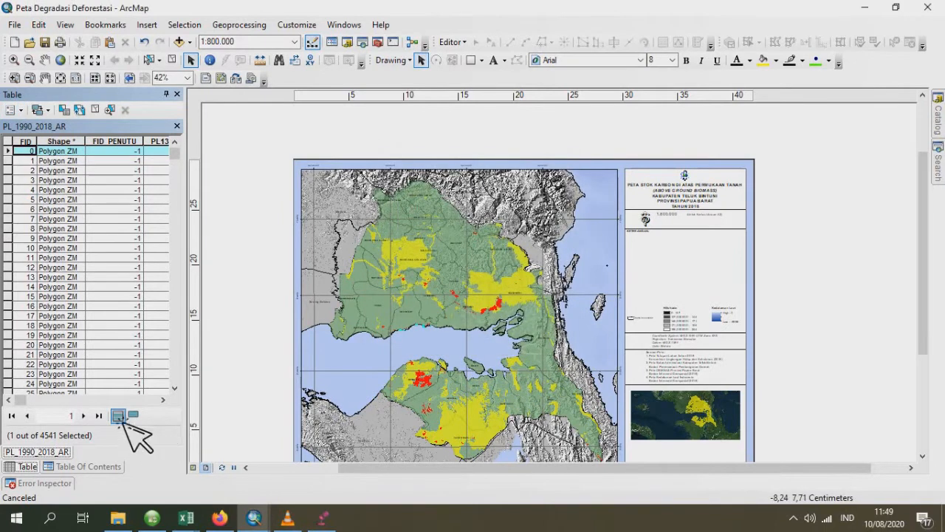
- Calculate the LUAS_HA field as area in hectares for the selected record, using the data frame's coordinate system
left_click_drag(28, 399, 186, 398)
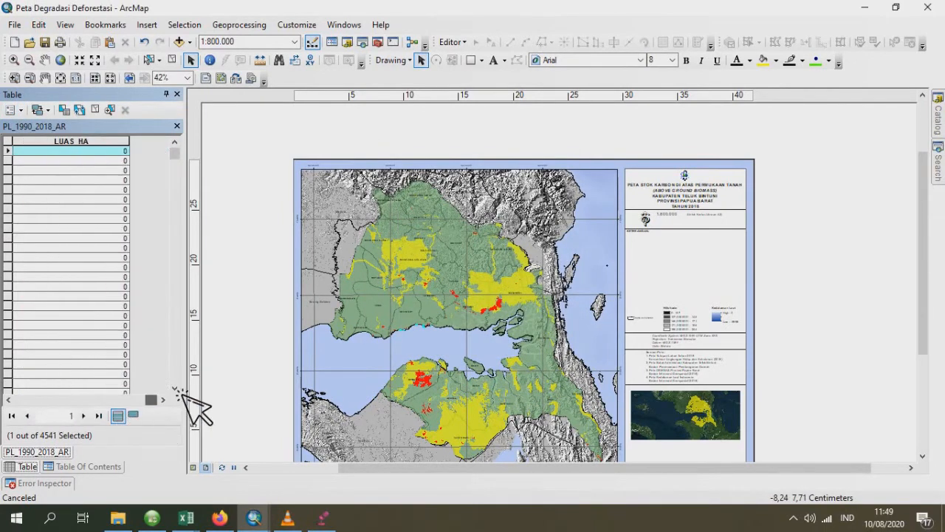
right_click(72, 142)
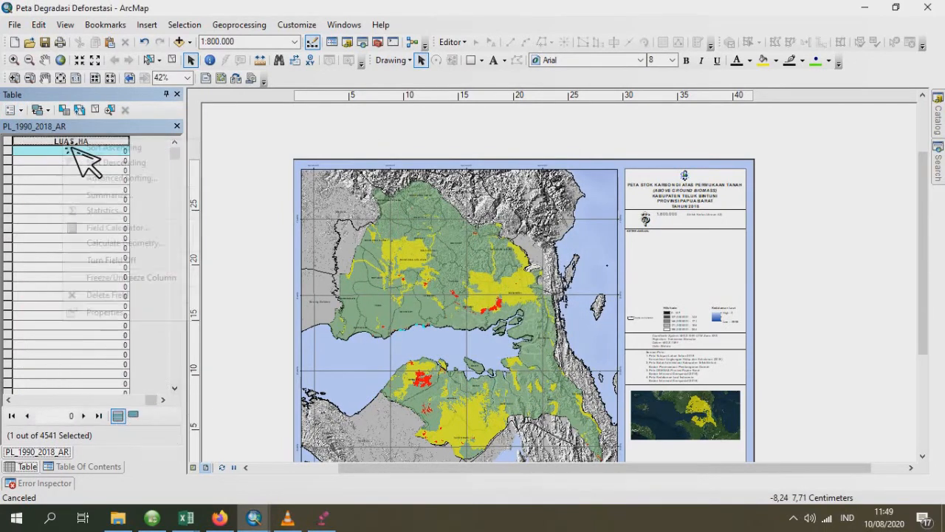
left_click(130, 244)
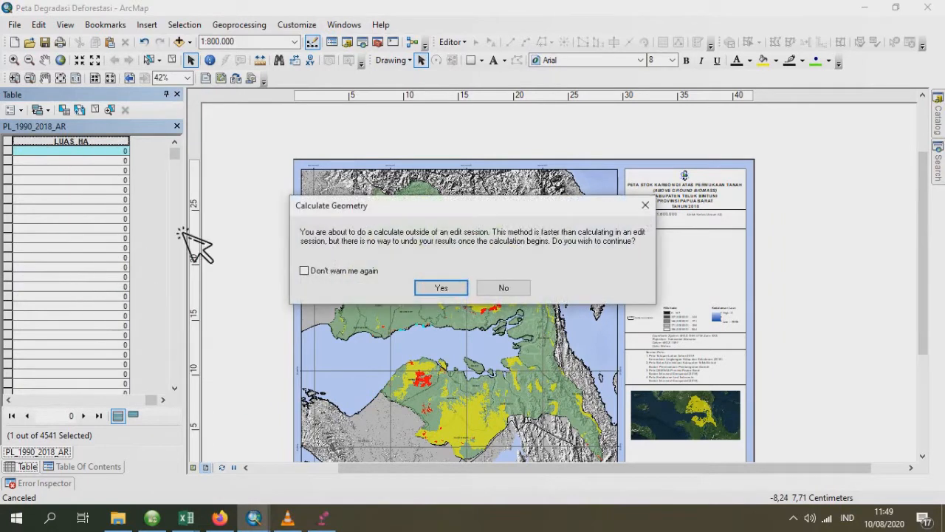
left_click(441, 289)
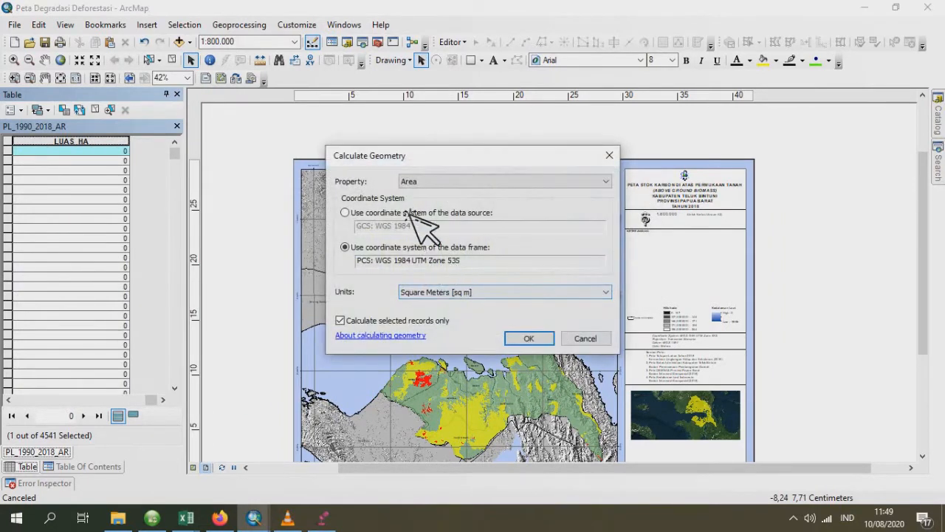
left_click(477, 294)
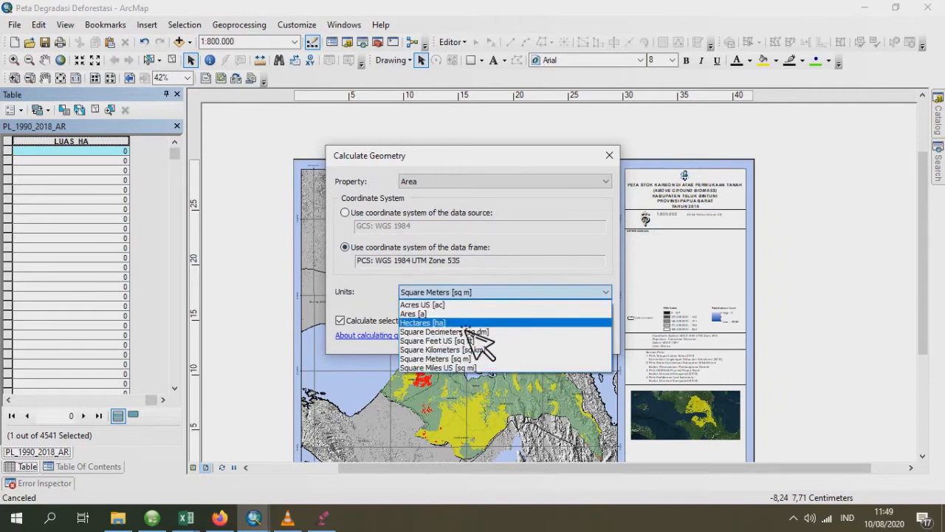
left_click(465, 325)
left_click(540, 341)
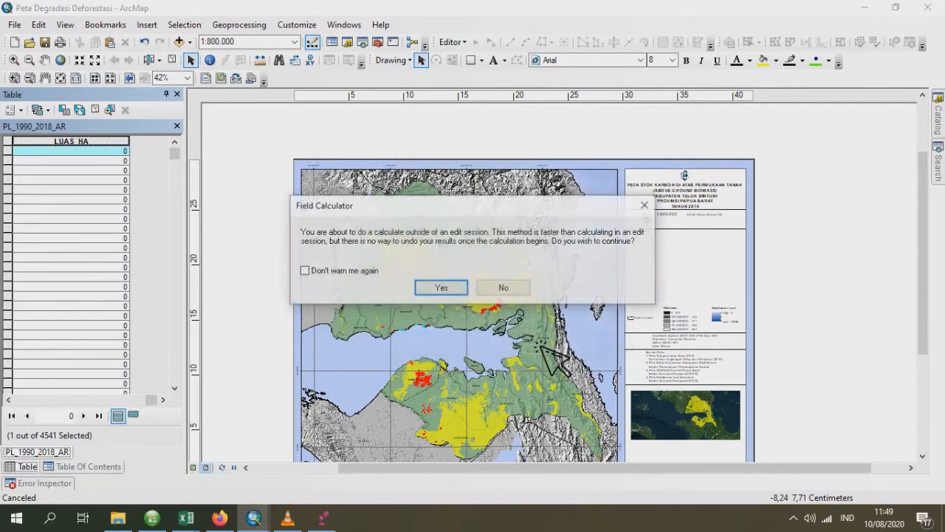
left_click(449, 287)
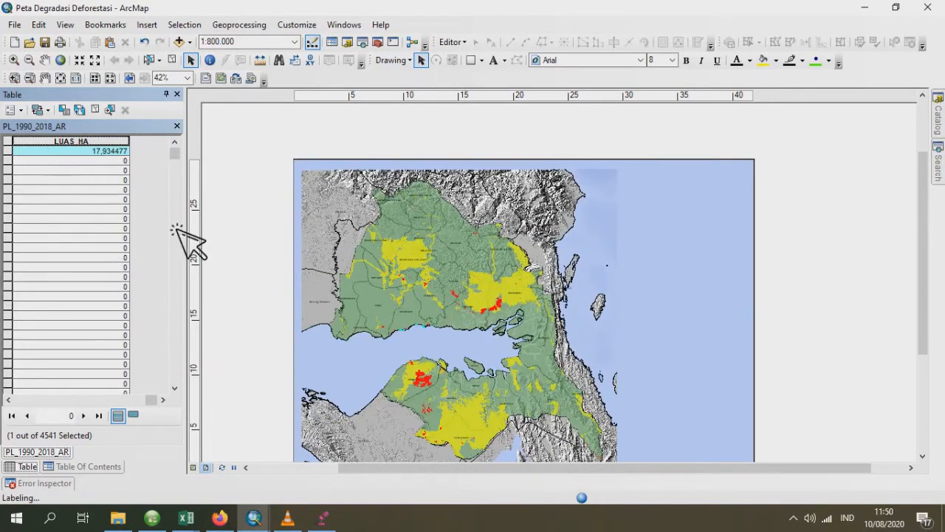
- Unselect the first record in the PL_1990_2018_AR attribute table so that no records are selected
left_click_drag(154, 401, 7, 391)
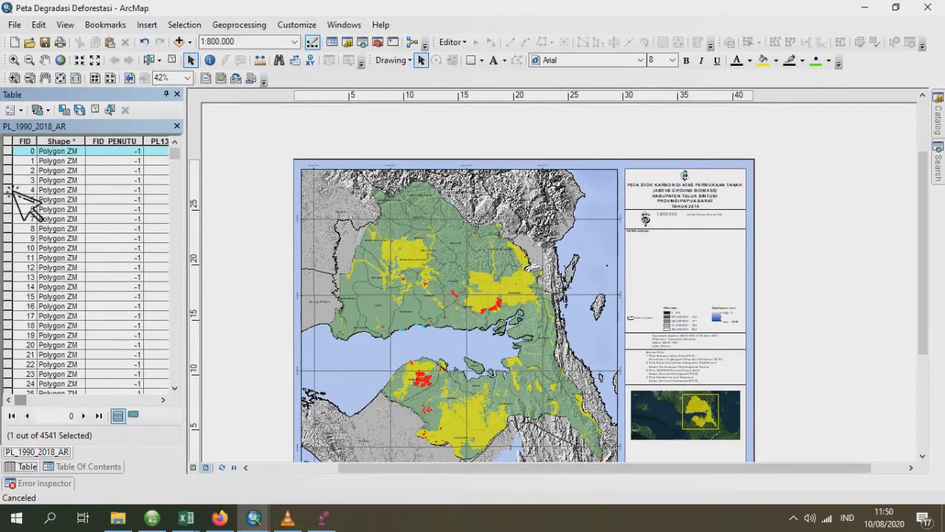
right_click(38, 155)
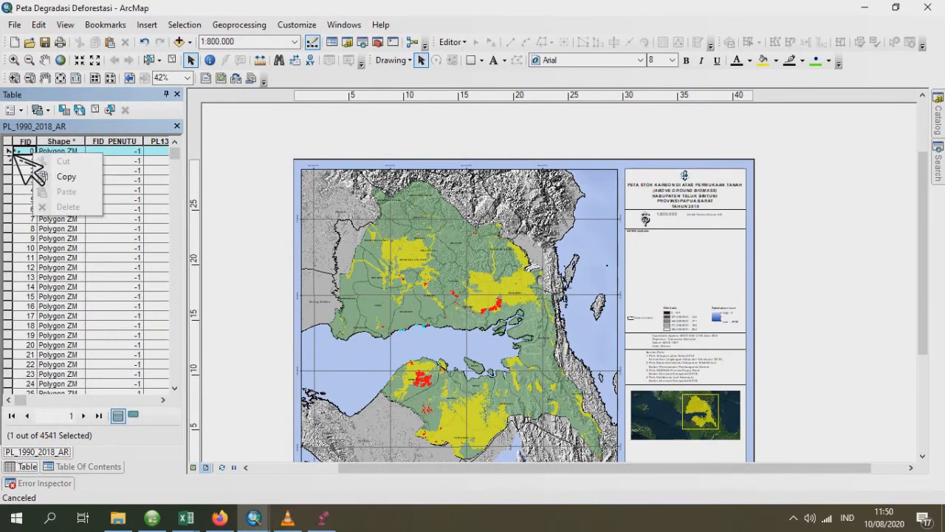
right_click(12, 152)
left_click(44, 232)
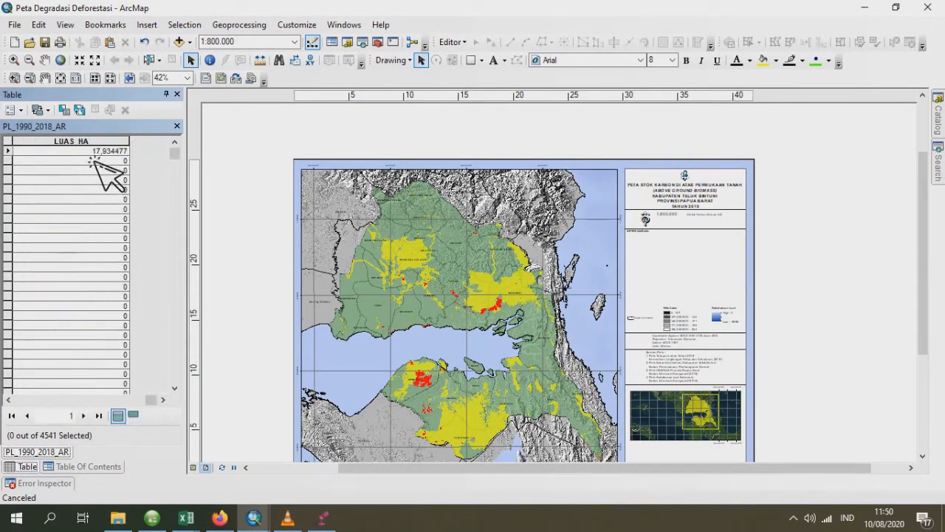
- Calculate the LUAS_HA field as area in hectares for all PL_1990_2018_AR records, using the data frame's coordinate system, and close the table
right_click(90, 144)
left_click(177, 245)
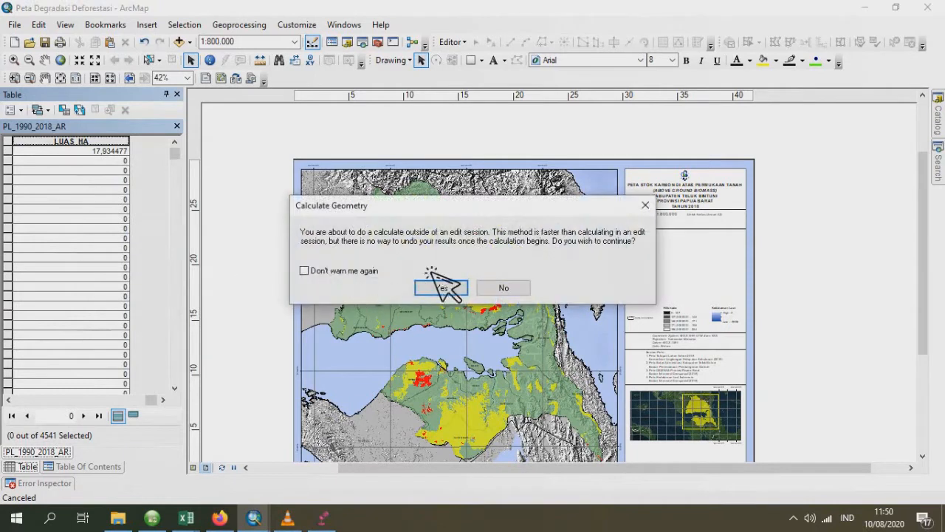
left_click(442, 288)
left_click(462, 292)
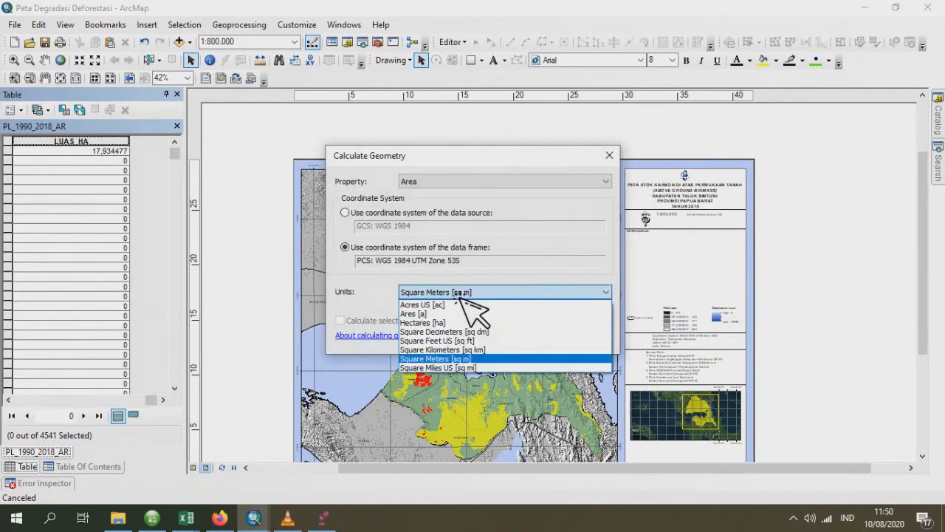
left_click(472, 322)
left_click(531, 341)
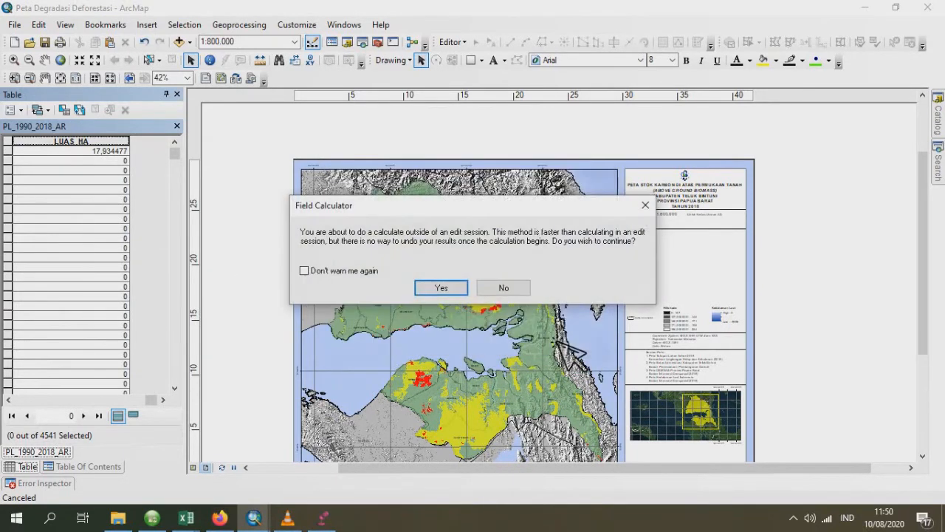
left_click(457, 293)
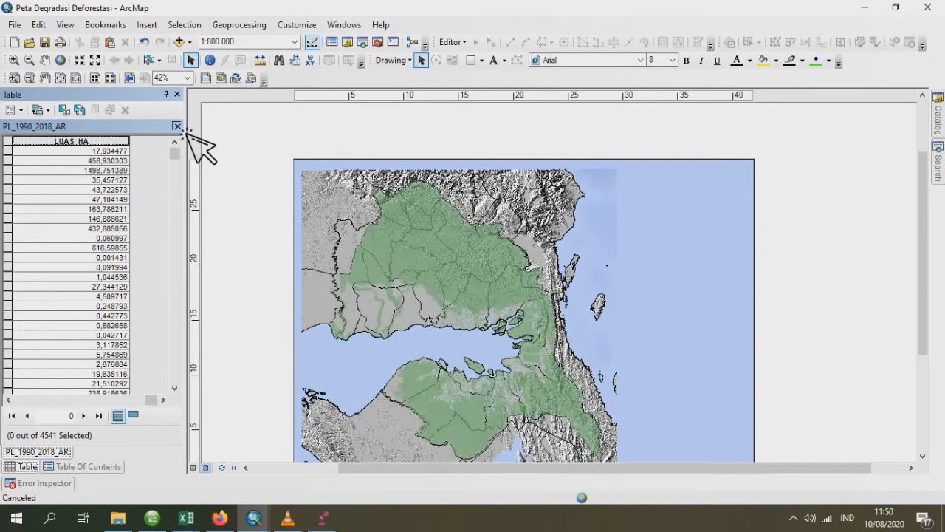
left_click(178, 127)
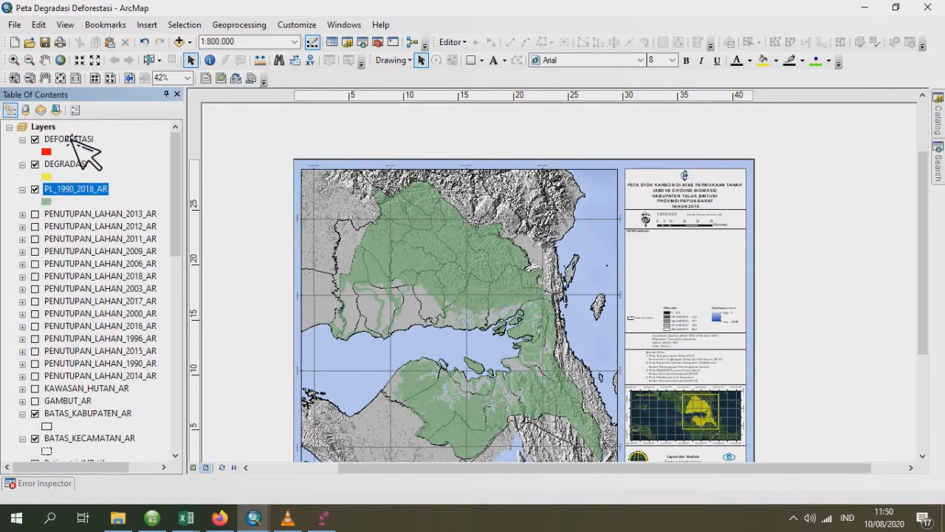
- Open the attribute table of the DEGRADASI layer and add a Double field named LUAS_HA
left_click(68, 167)
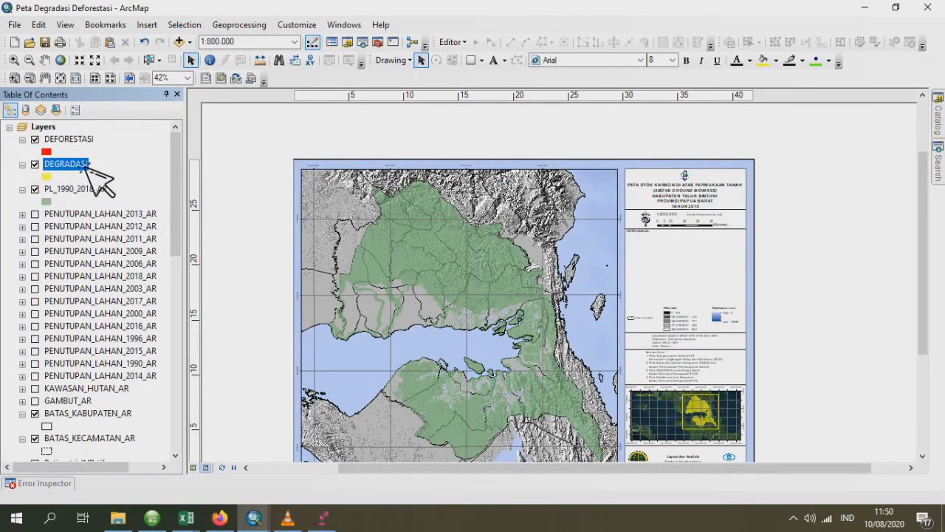
right_click(81, 170)
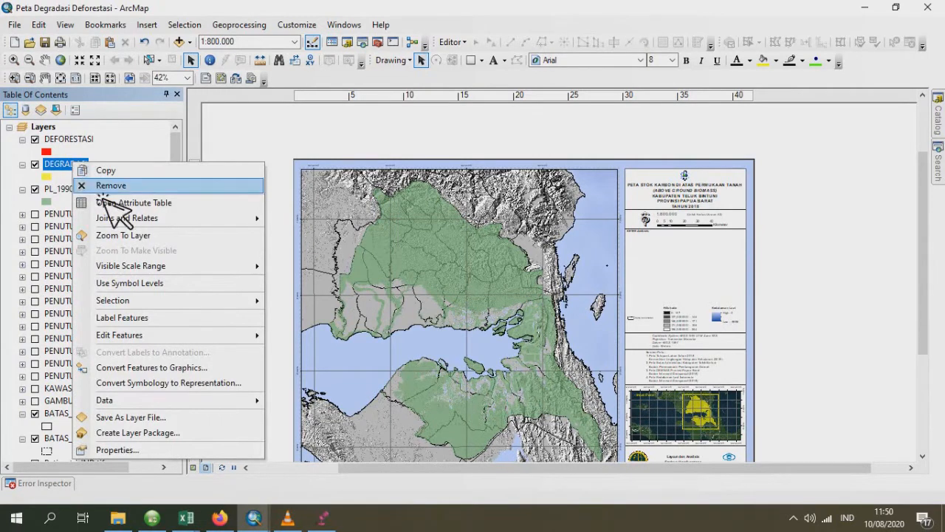
left_click(221, 214)
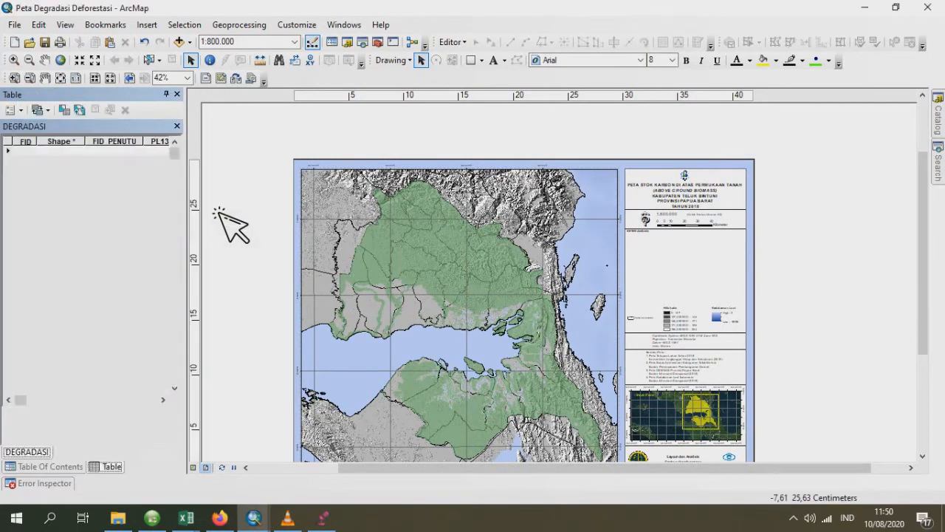
left_click(15, 109)
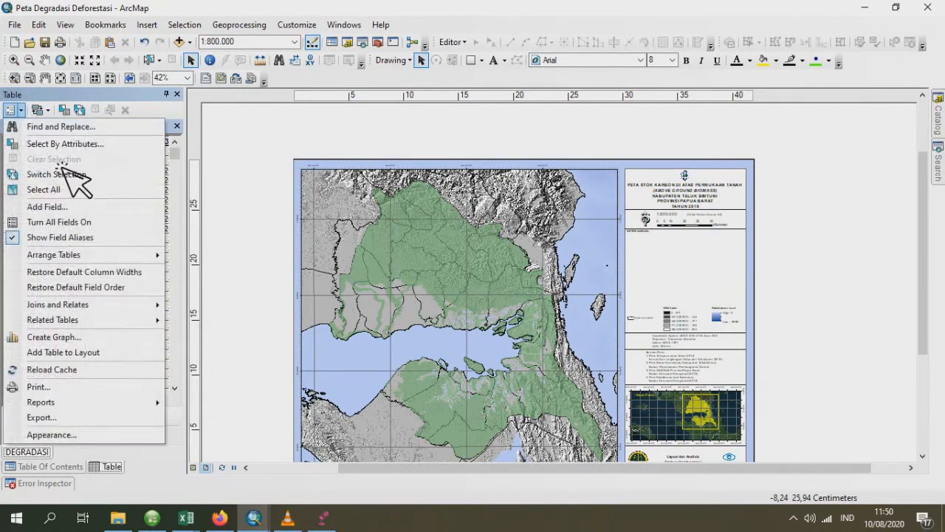
left_click(64, 206)
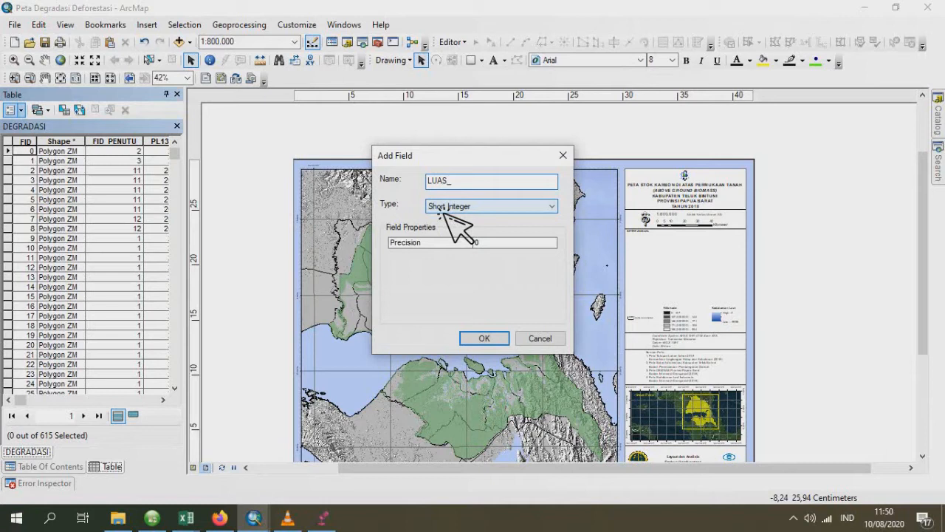
left_click(537, 207)
left_click(468, 246)
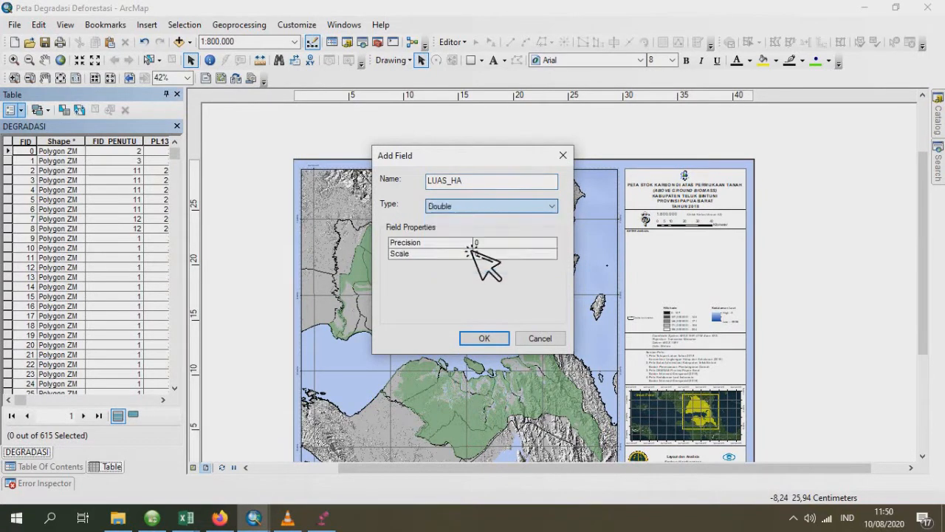
left_click(481, 337)
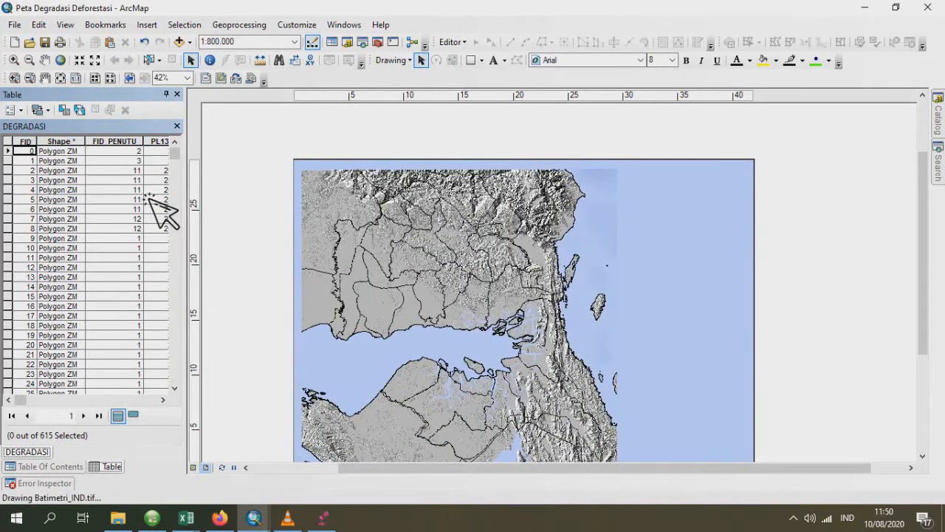
- Calculate the DEGRADASI table's LUAS_HA field as area in hectares, using the data frame's coordinate system, and close the table
left_click_drag(30, 400, 183, 408)
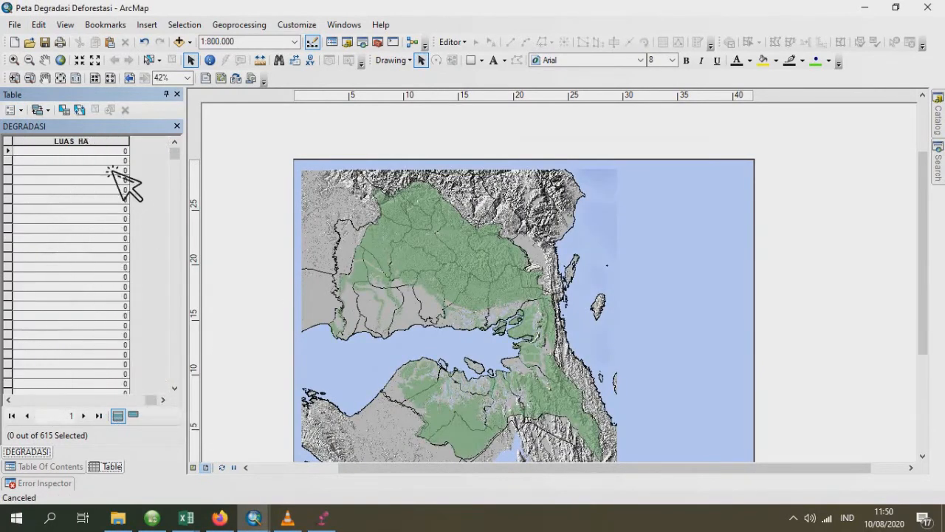
right_click(104, 142)
left_click(161, 247)
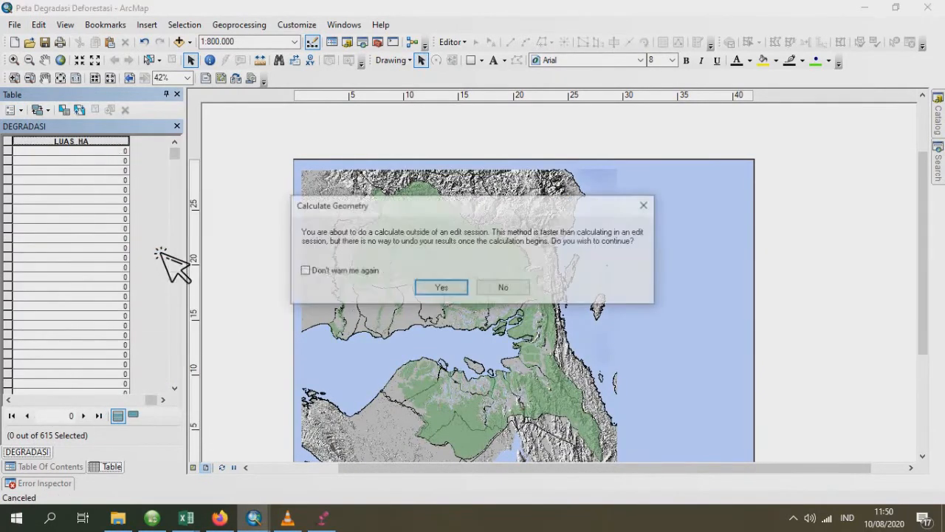
left_click(441, 286)
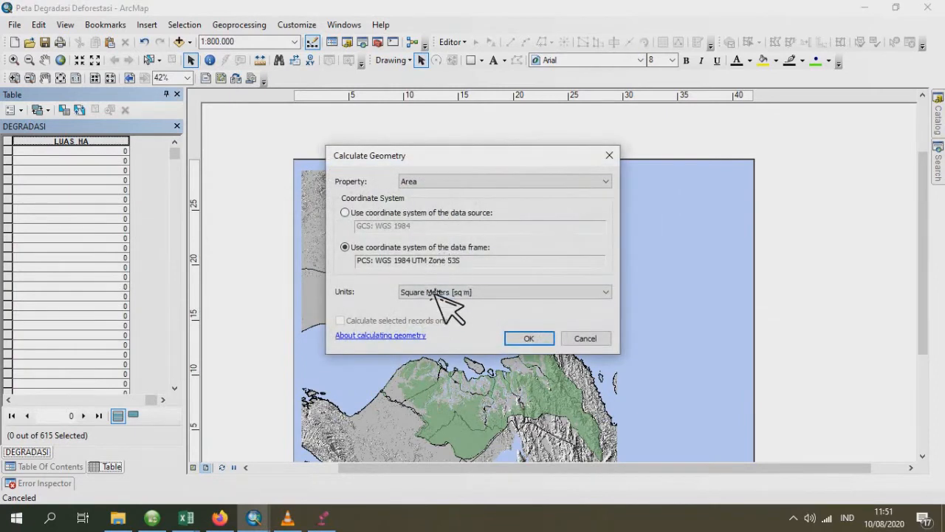
left_click(437, 292)
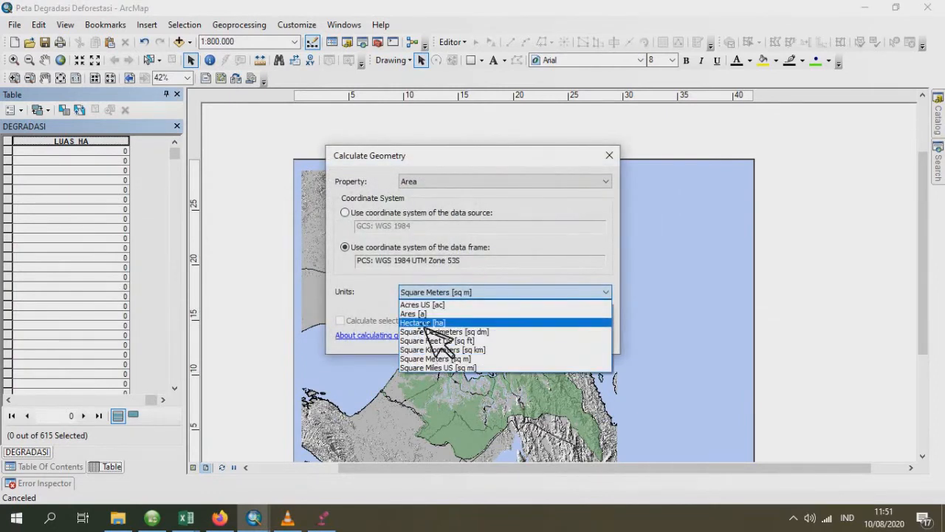
left_click(427, 325)
left_click(543, 339)
left_click(452, 289)
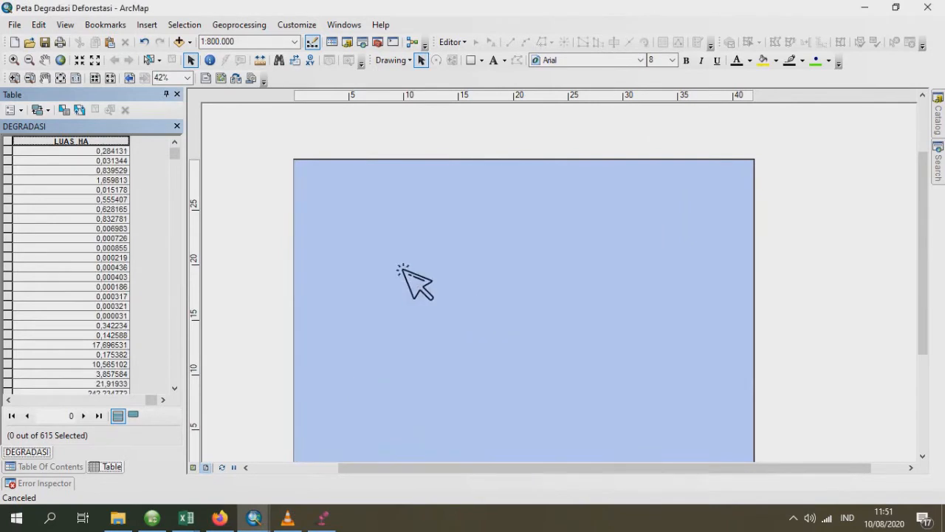
left_click(177, 126)
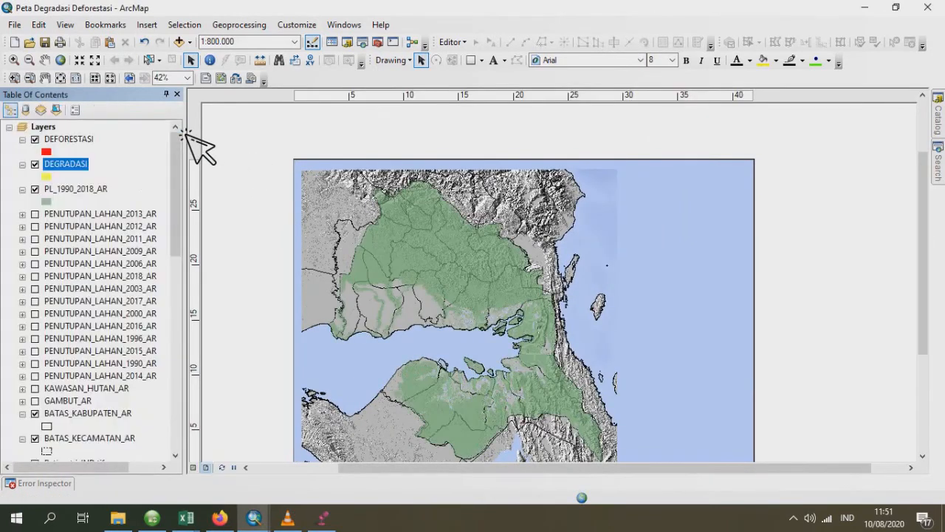
- Open the attribute table of the DEFORESTASI layer and add a Double field named LUAS_HA
right_click(70, 141)
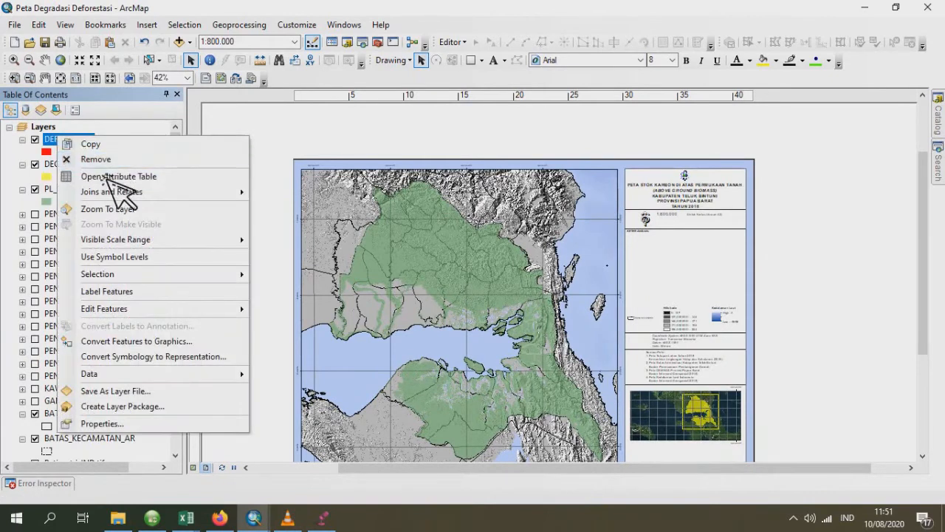
left_click(111, 177)
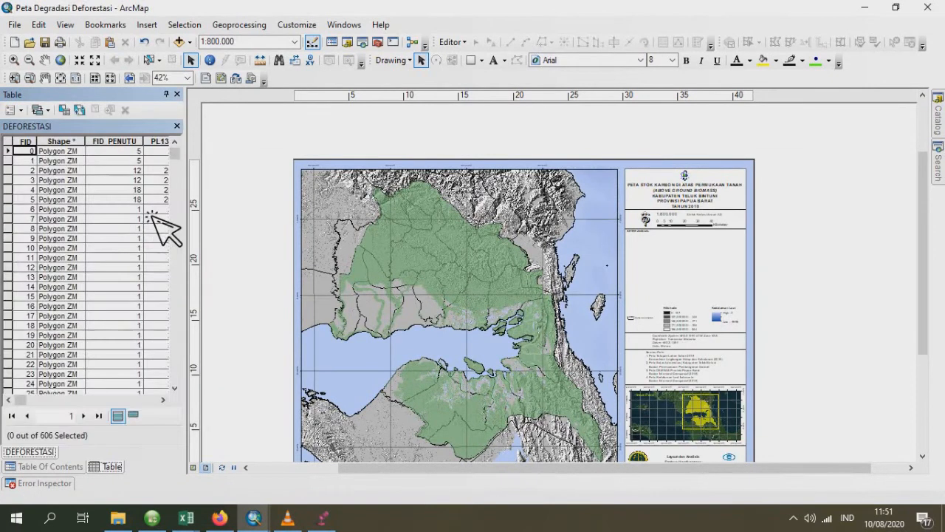
left_click(22, 111)
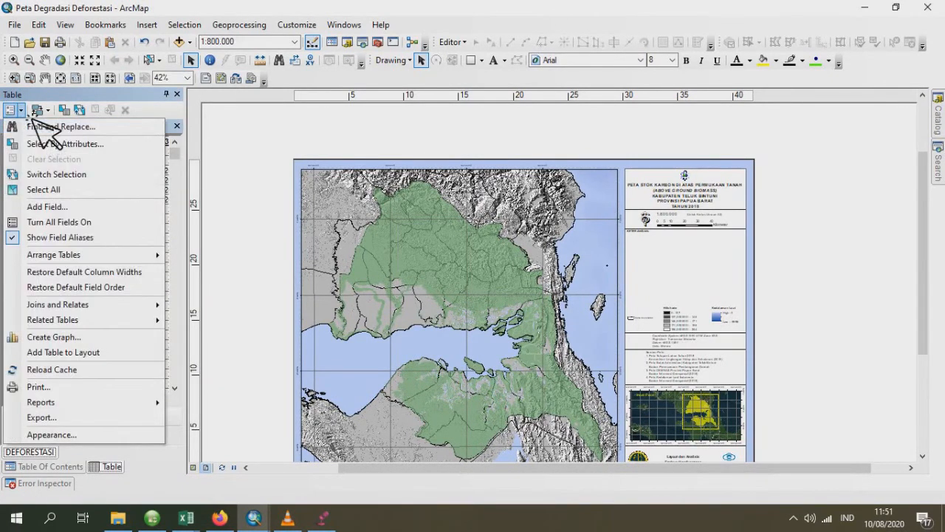
left_click(72, 207)
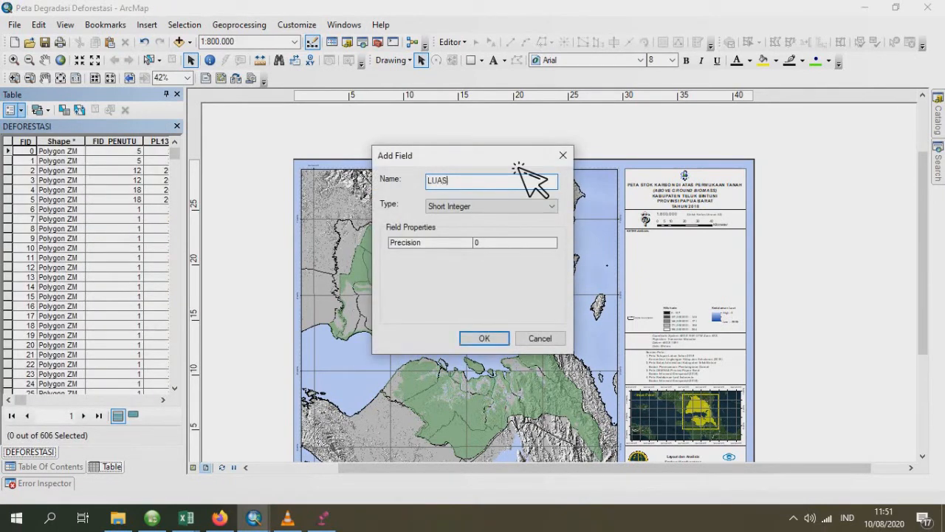
left_click(533, 206)
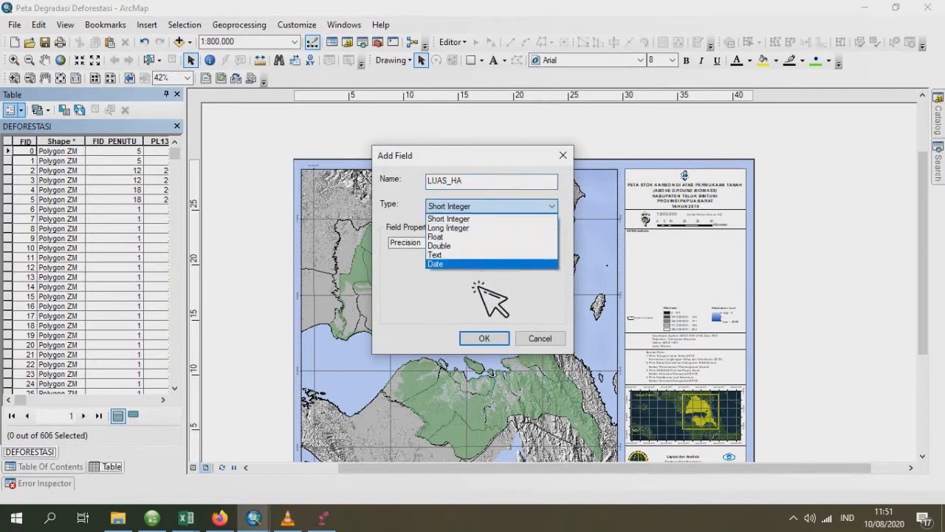
left_click(479, 246)
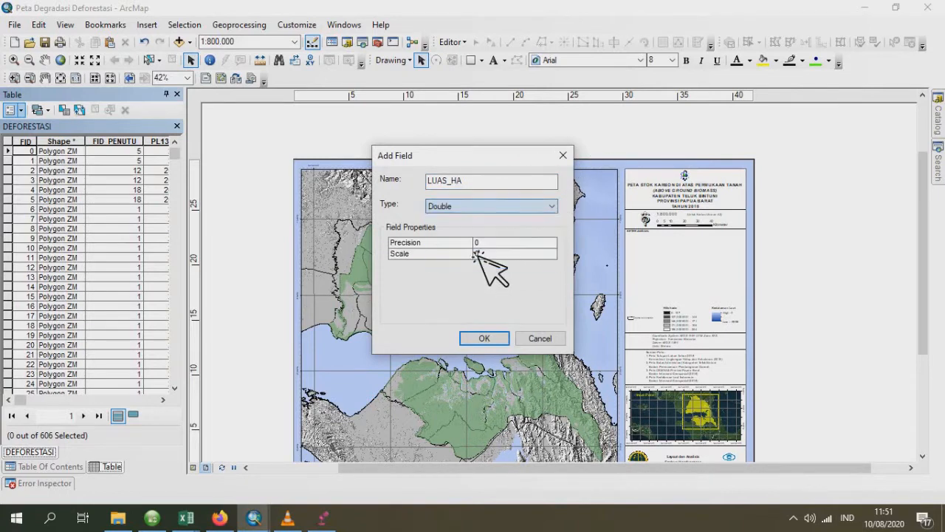
left_click(485, 338)
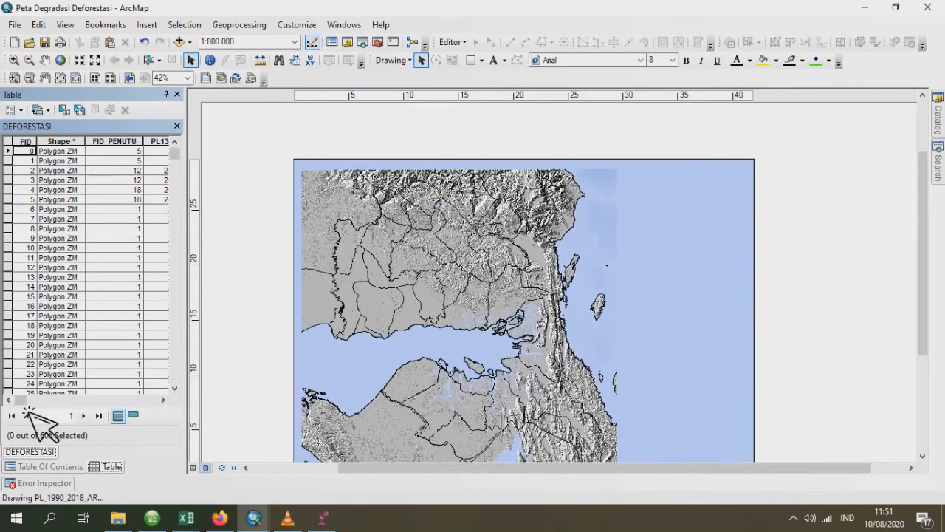
- Calculate the DEFORESTASI table's LUAS_HA field as area in hectares, using the data frame's coordinate system, and close the table
left_click_drag(34, 399, 177, 400)
right_click(79, 144)
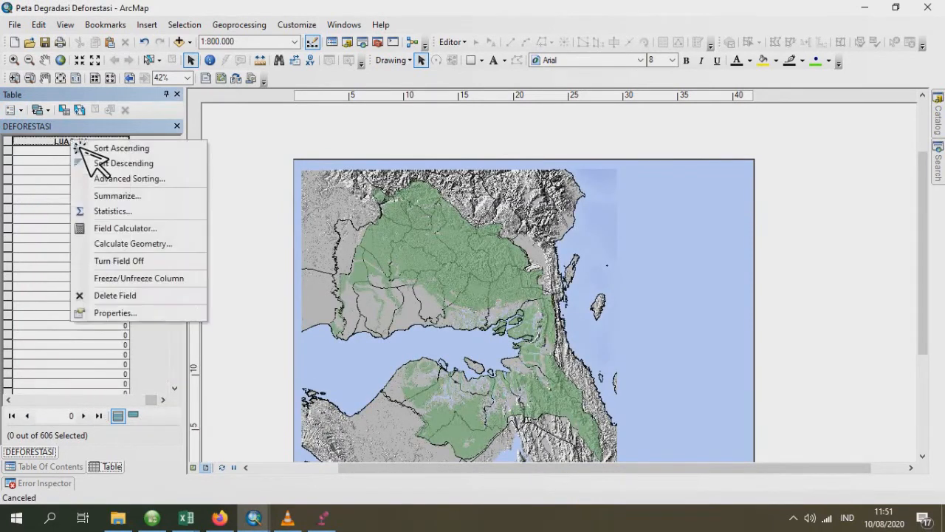
left_click(159, 246)
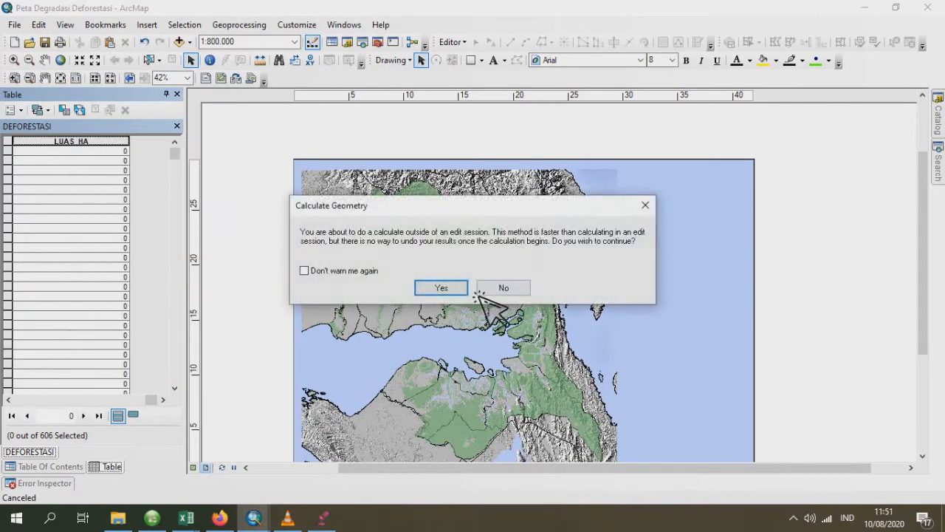
left_click(458, 288)
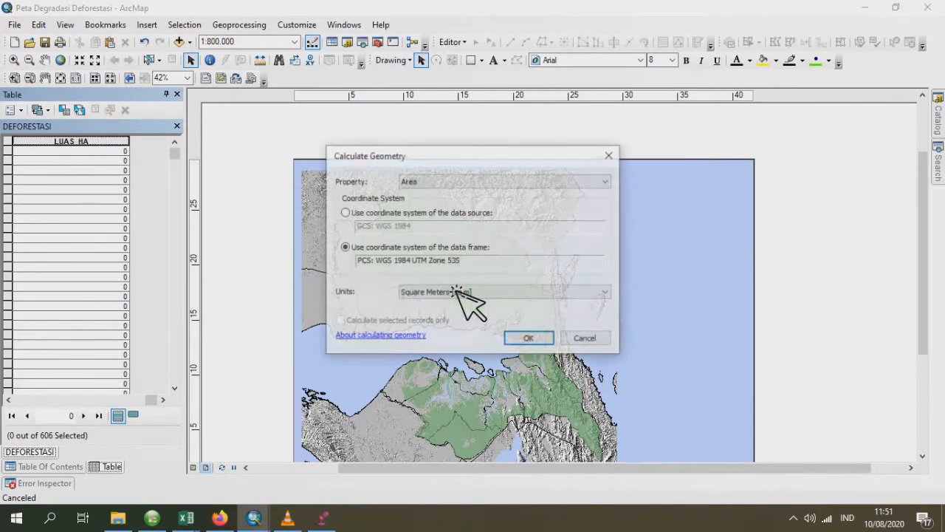
left_click(501, 294)
left_click(422, 323)
left_click(536, 337)
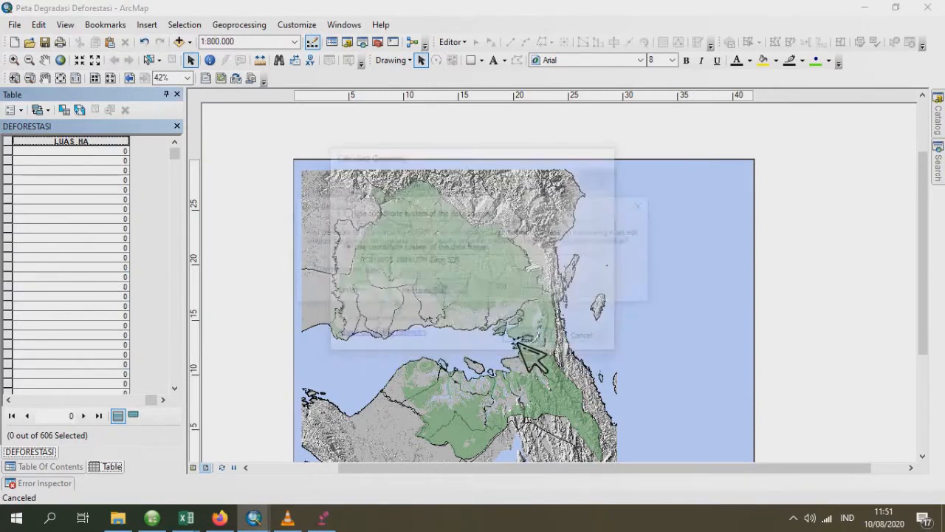
left_click(459, 291)
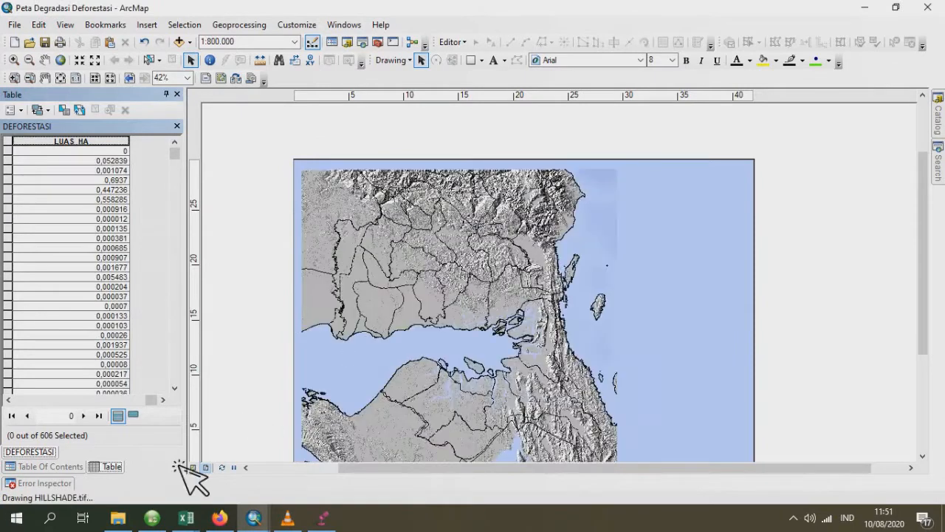
mouse_move(192, 526)
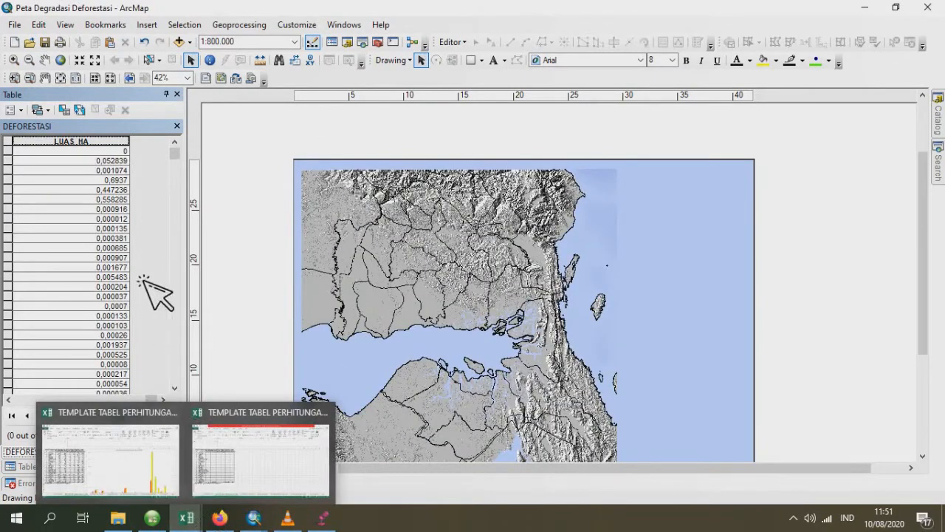
left_click(187, 138)
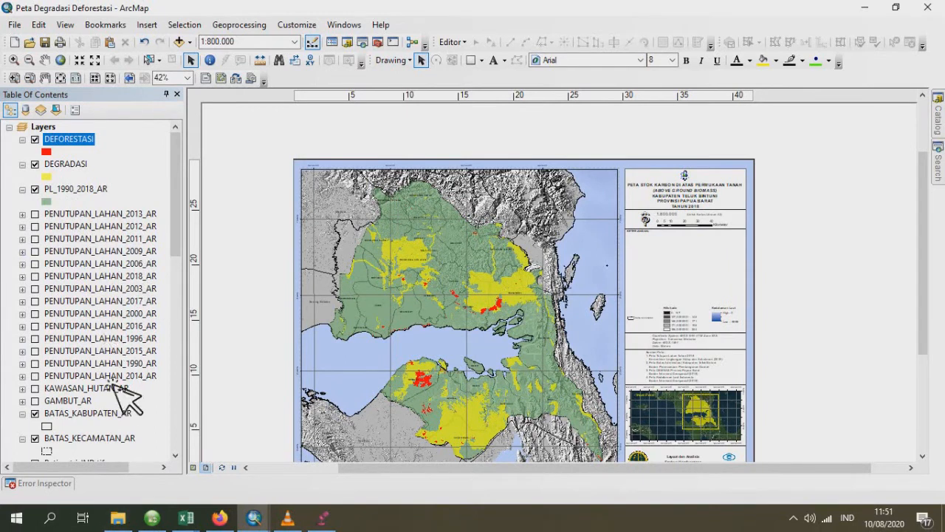
- Switch to File Explorer and open PL_1990_2018_AR.dbf from the Latihan buat video folder in Excel
left_click(118, 519)
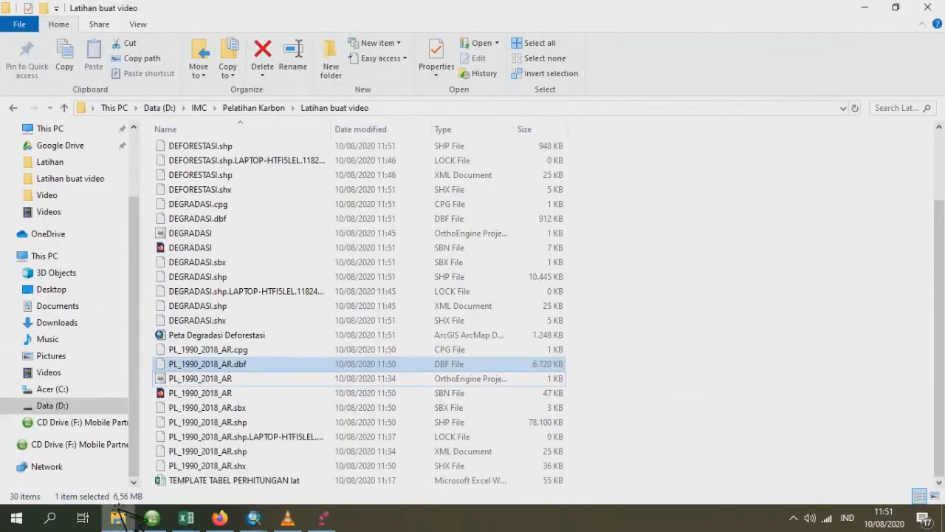
left_click(255, 378)
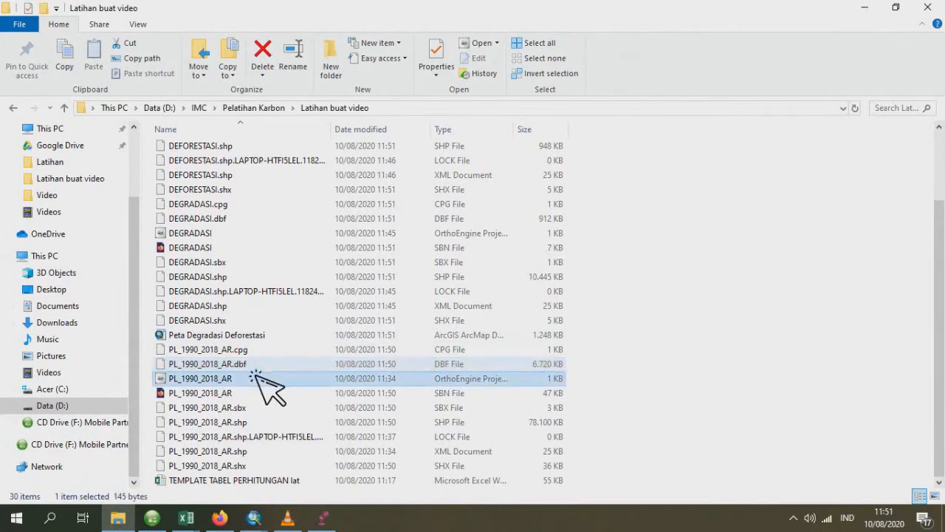
left_click(253, 368)
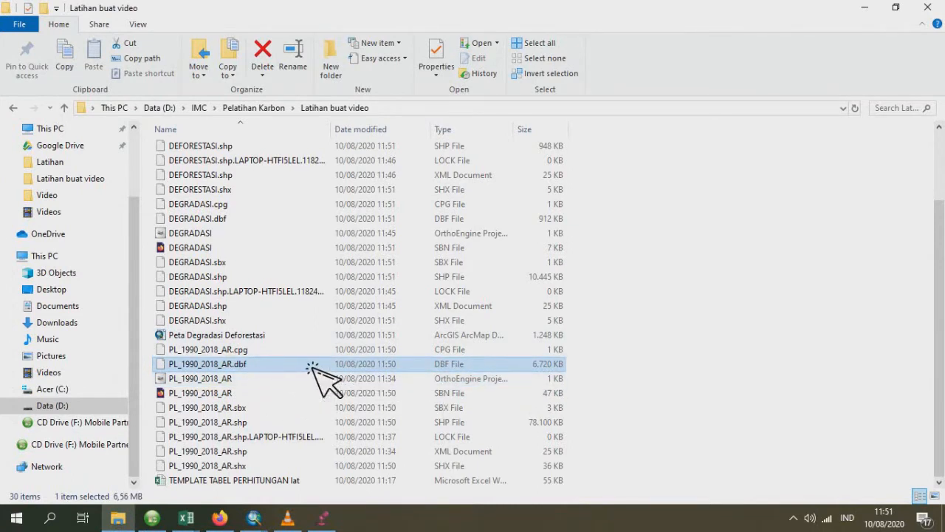
left_click_drag(317, 369, 216, 403)
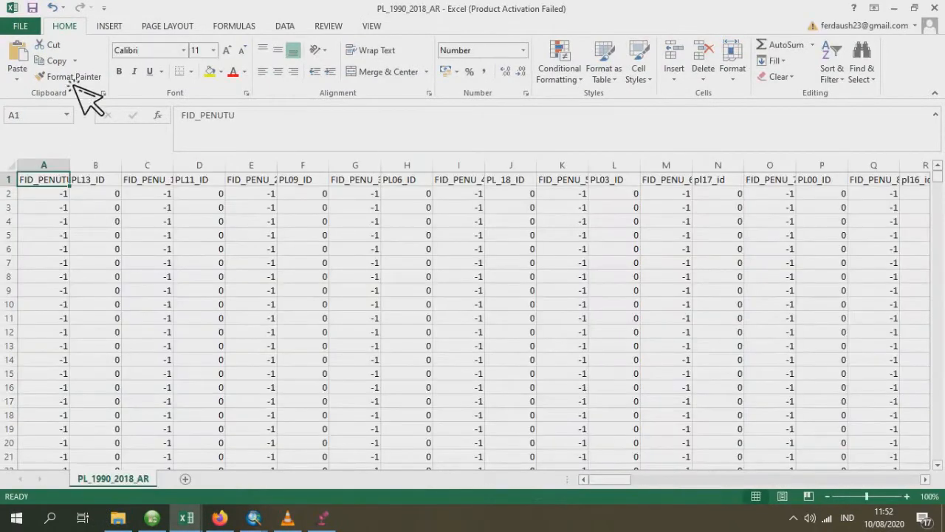
- Create a PivotTable from the whole PL_1990_2018_AR data range on a new worksheet
left_click(109, 26)
left_click(49, 67)
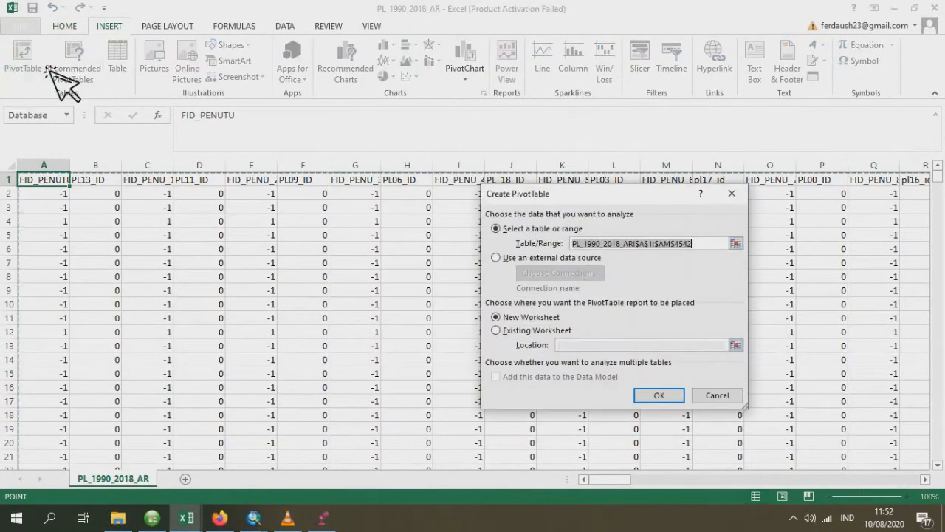
left_click(665, 393)
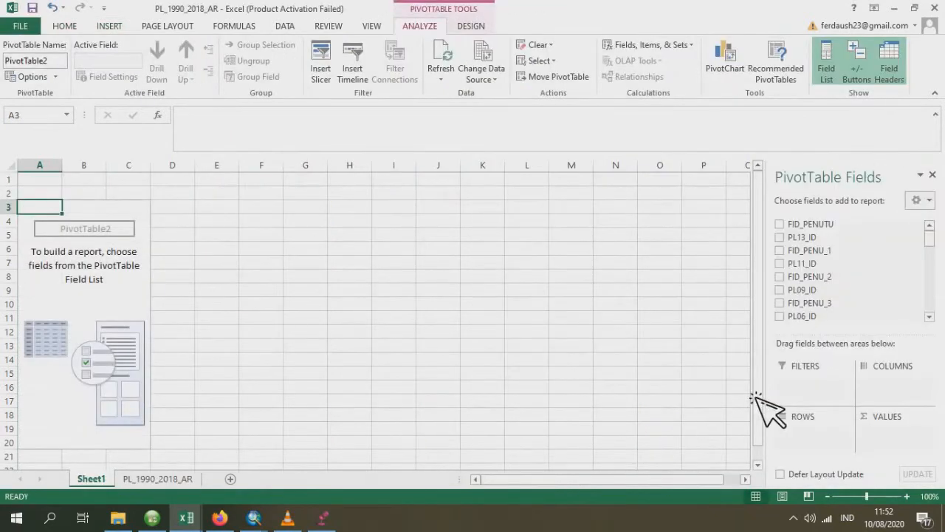
- Lay out the PivotTable with PL90_ID as rows, PL_18_ID as columns and the sum of LUAS_HA as values
left_click_drag(934, 240, 935, 287)
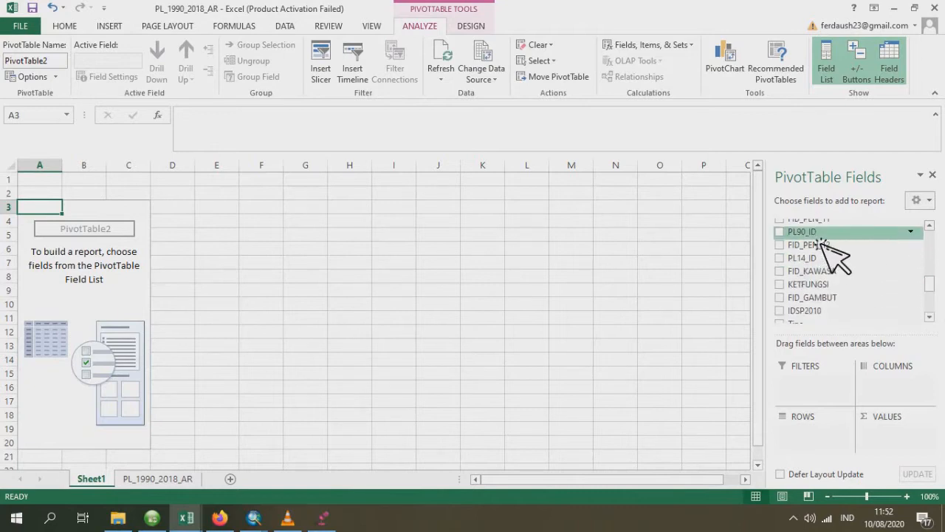
left_click_drag(817, 238, 834, 437)
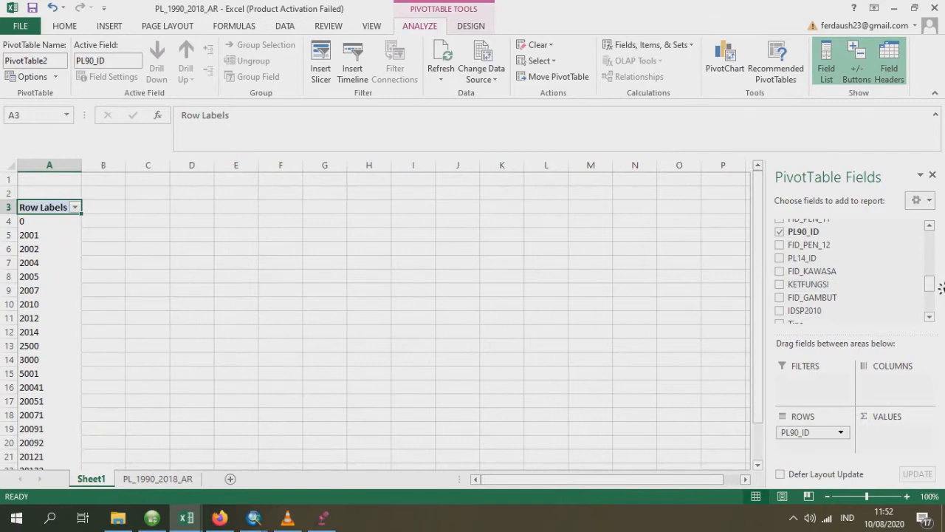
left_click_drag(940, 288, 935, 251)
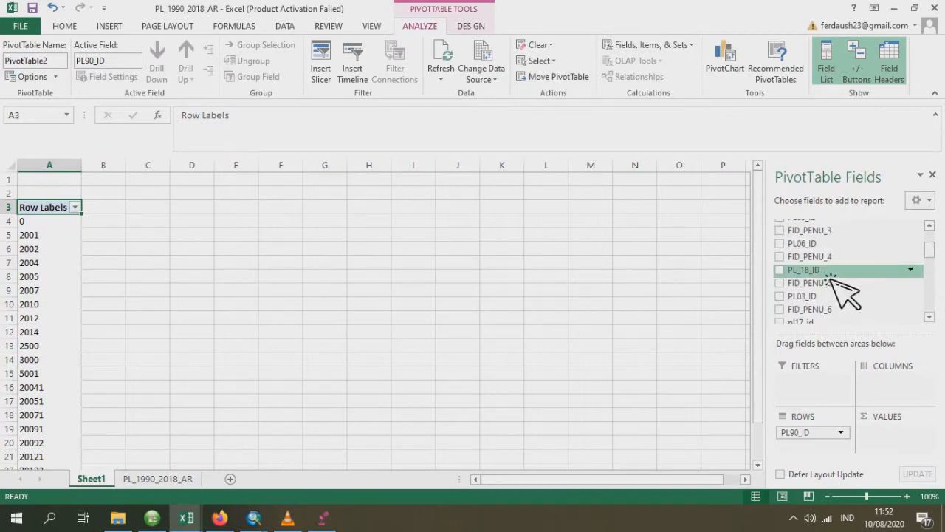
left_click_drag(831, 278, 898, 381)
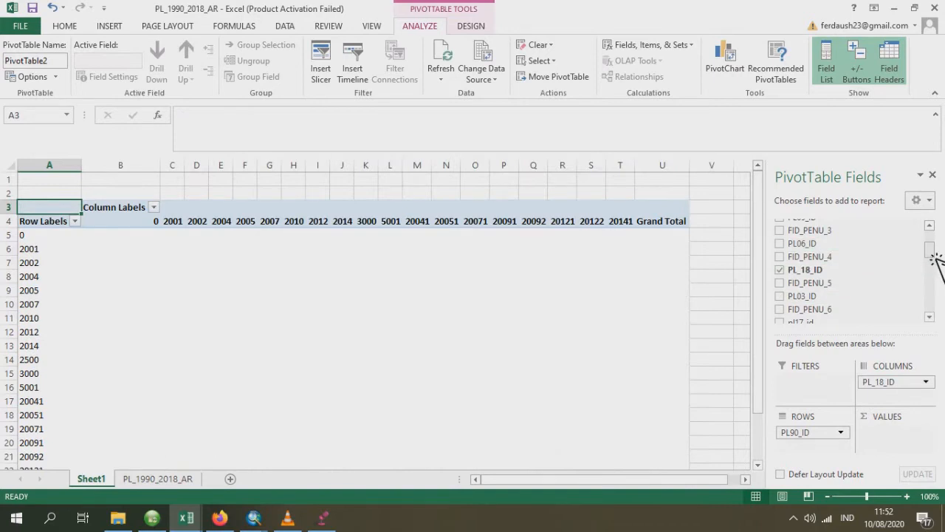
left_click_drag(935, 261, 931, 319)
left_click_drag(806, 298, 893, 446)
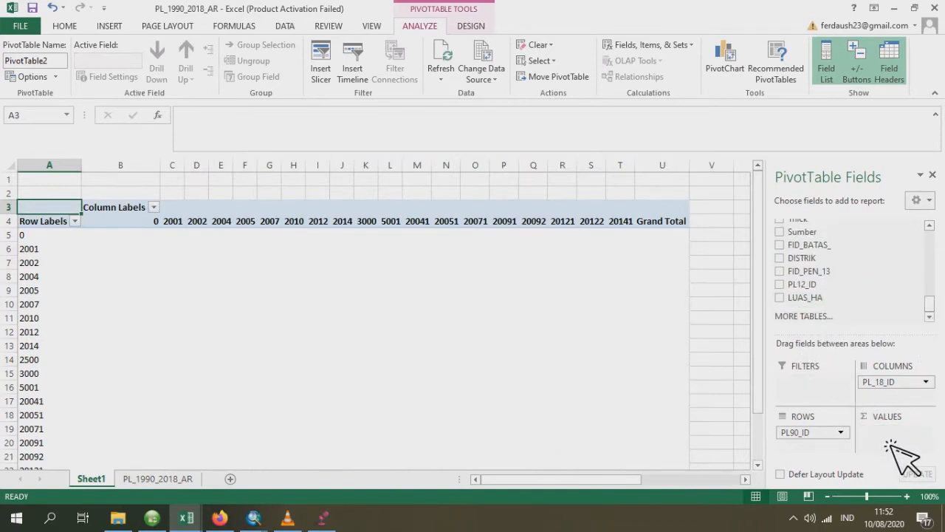
- Format all the PivotTable's area values, including the grand totals, as whole numbers without decimals
left_click_drag(155, 238, 653, 452)
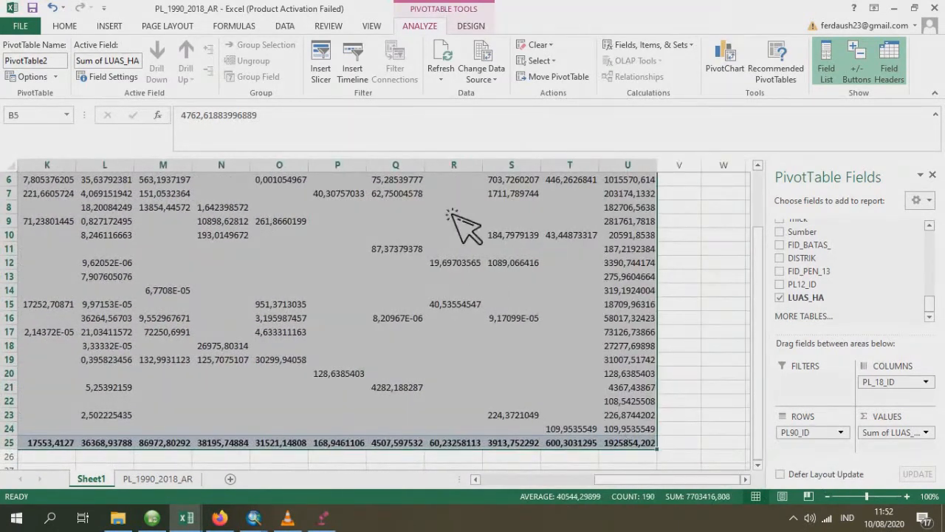
left_click(70, 26)
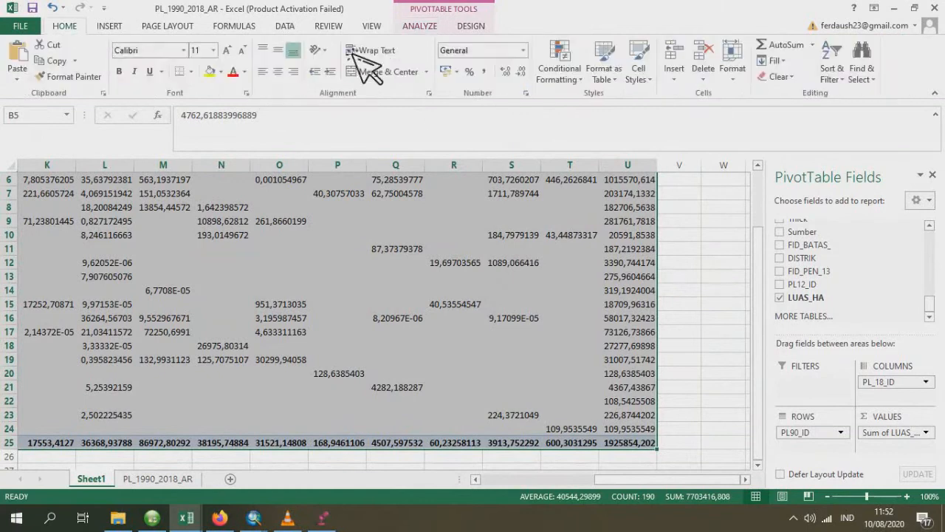
left_click(521, 72)
left_click(521, 72)
left_click(521, 72)
left_click(523, 72)
left_click(522, 73)
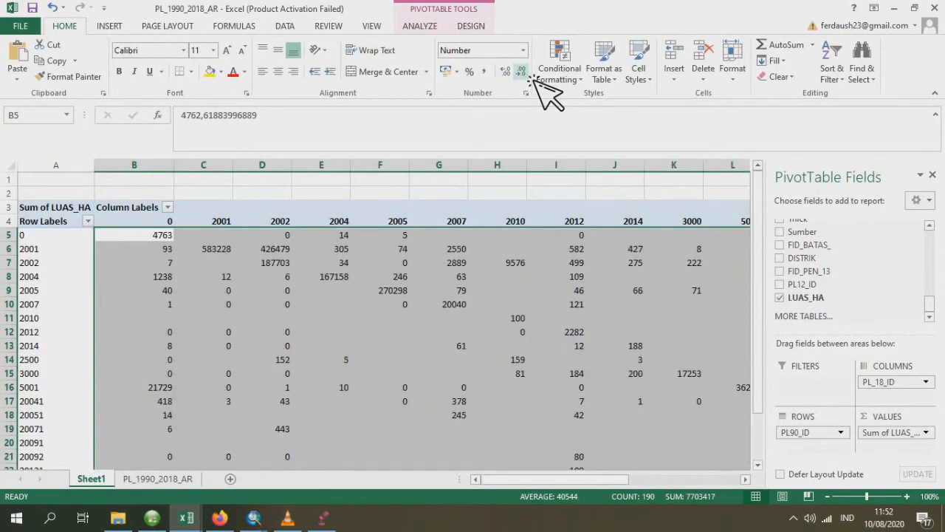
- Autofit the widths of the PivotTable's columns C through U to their contents
double_click(234, 170)
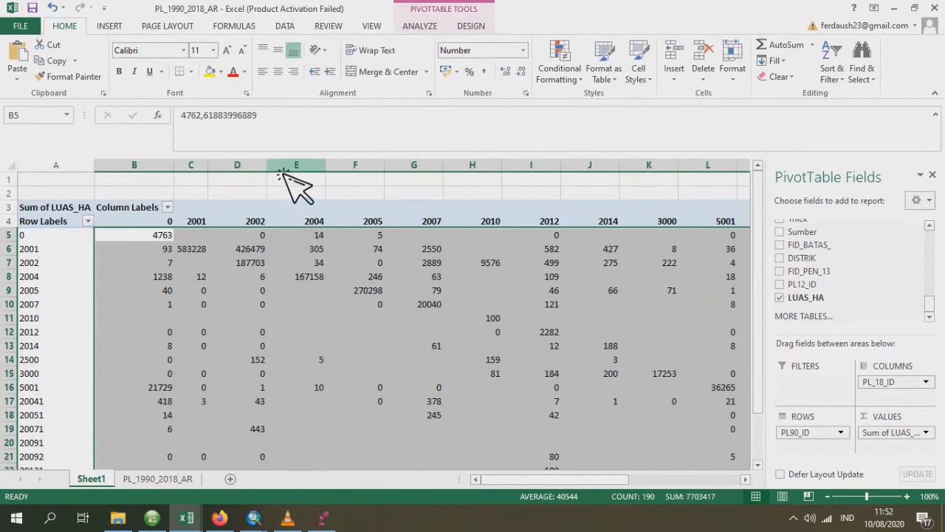
double_click(267, 169)
double_click(301, 168)
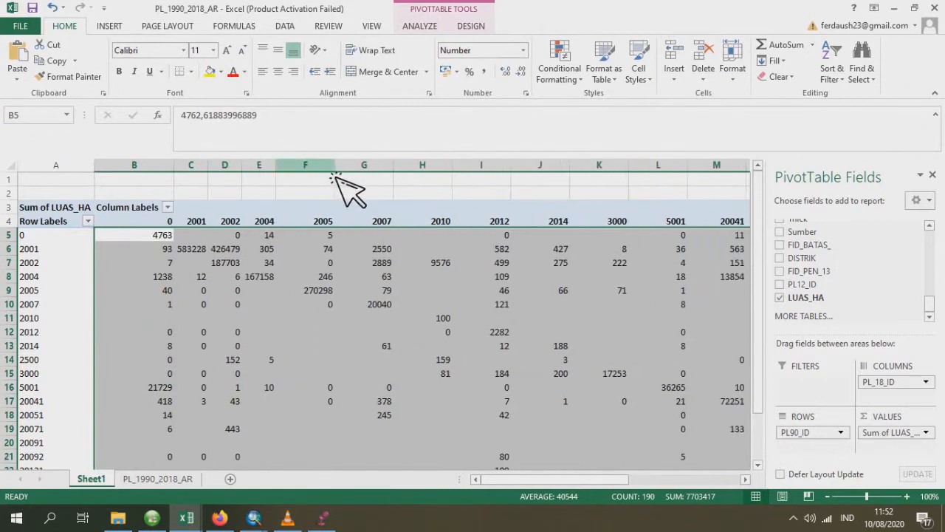
double_click(335, 168)
double_click(369, 170)
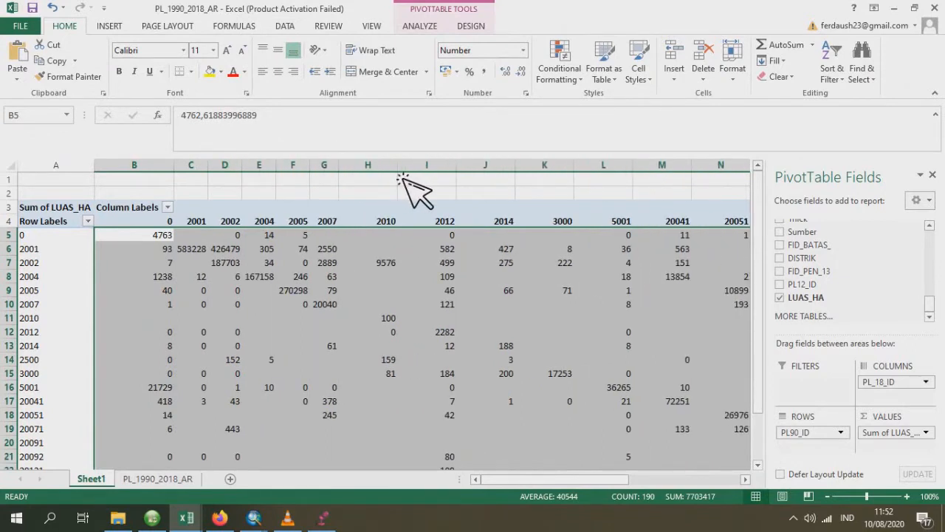
double_click(398, 170)
double_click(423, 170)
double_click(446, 170)
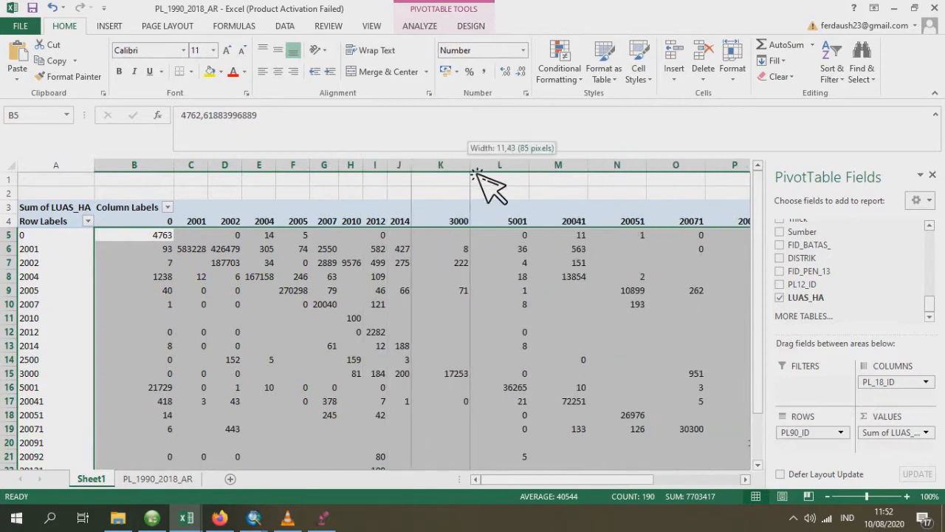
double_click(470, 169)
double_click(499, 170)
double_click(529, 169)
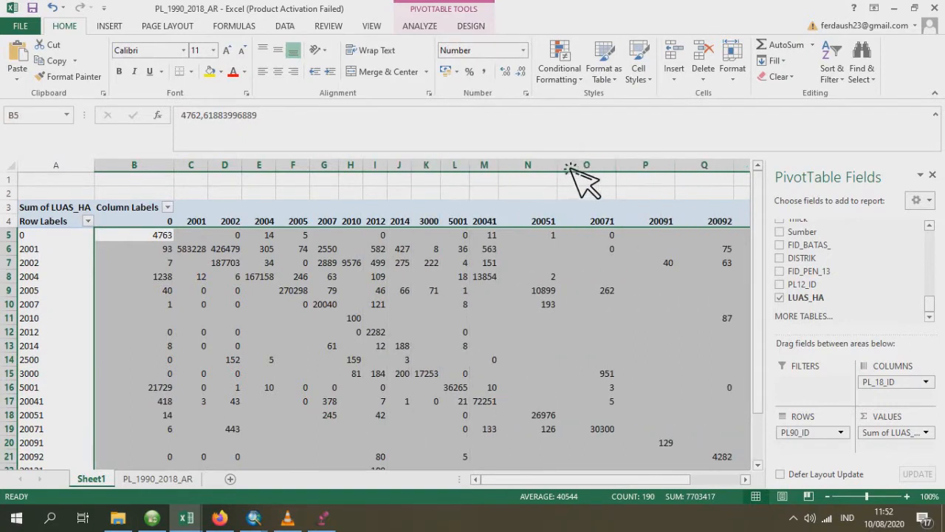
double_click(589, 174)
double_click(621, 173)
double_click(616, 170)
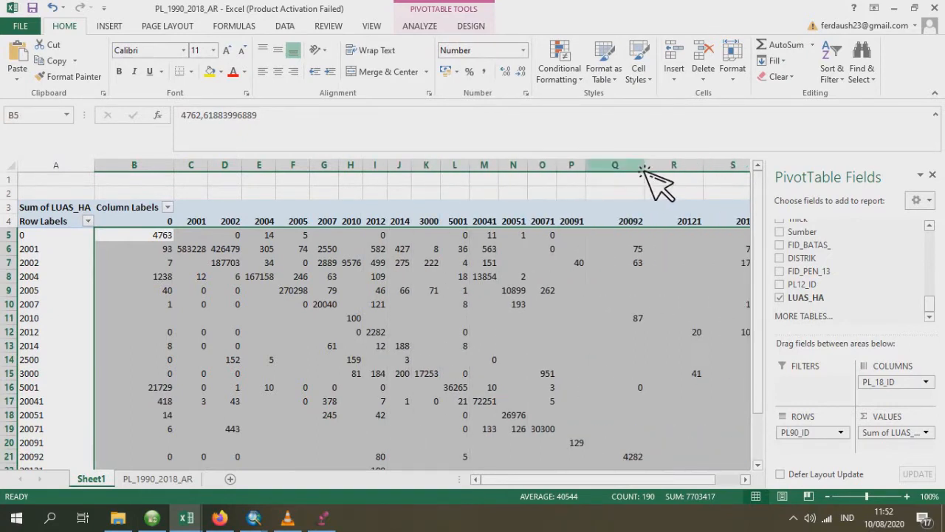
double_click(645, 169)
double_click(675, 170)
left_click(696, 167)
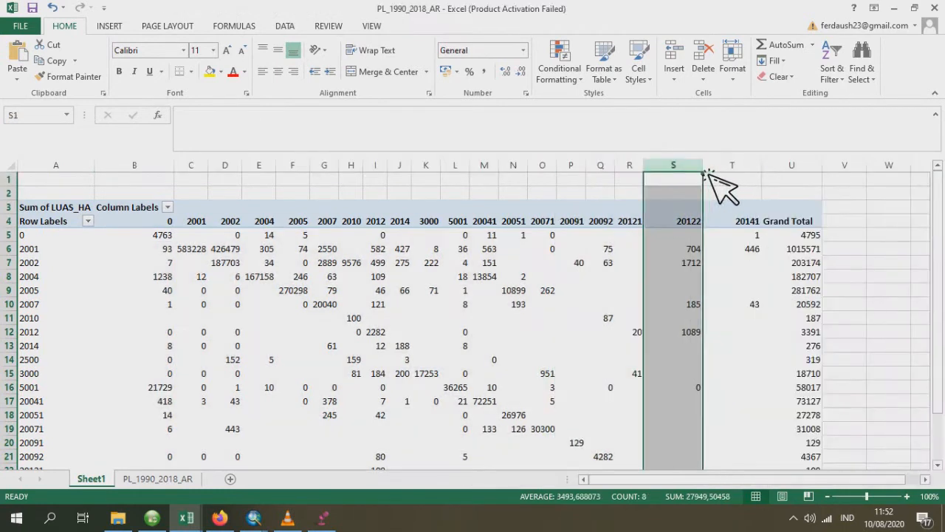
double_click(703, 168)
double_click(732, 168)
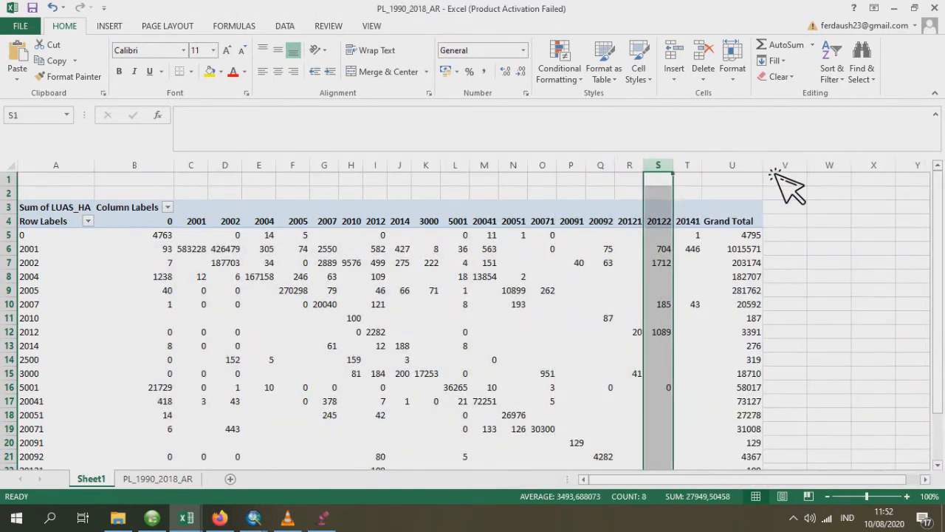
double_click(765, 166)
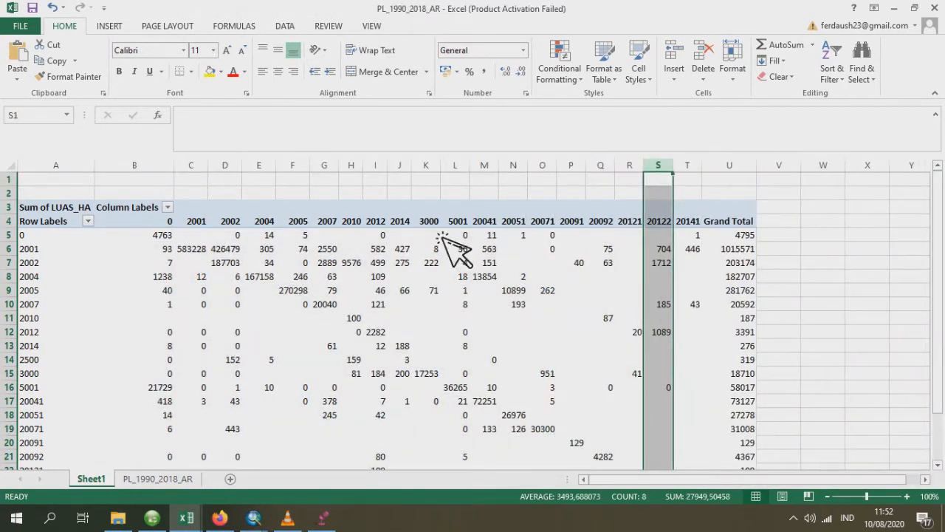
- Filter the code 0 out of both the row labels and the column labels of the PivotTable
left_click(88, 221)
left_click(135, 354)
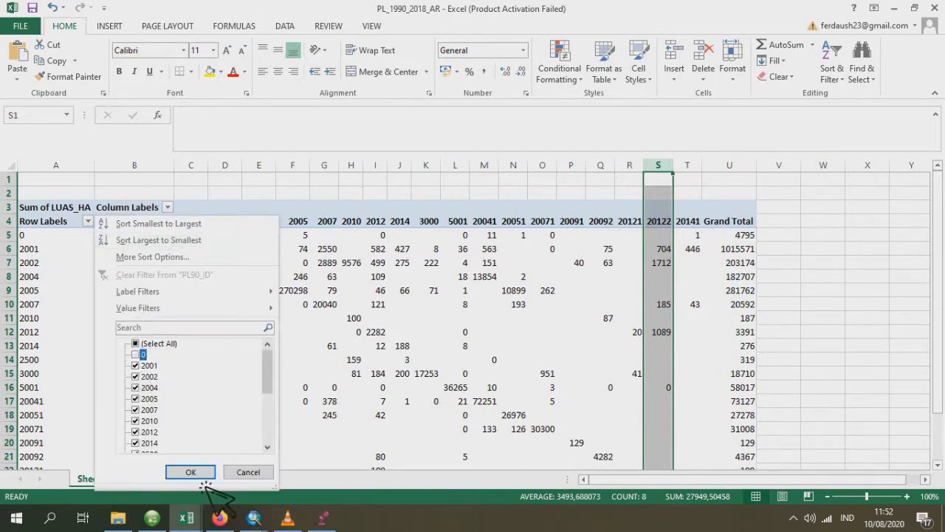
left_click(168, 207)
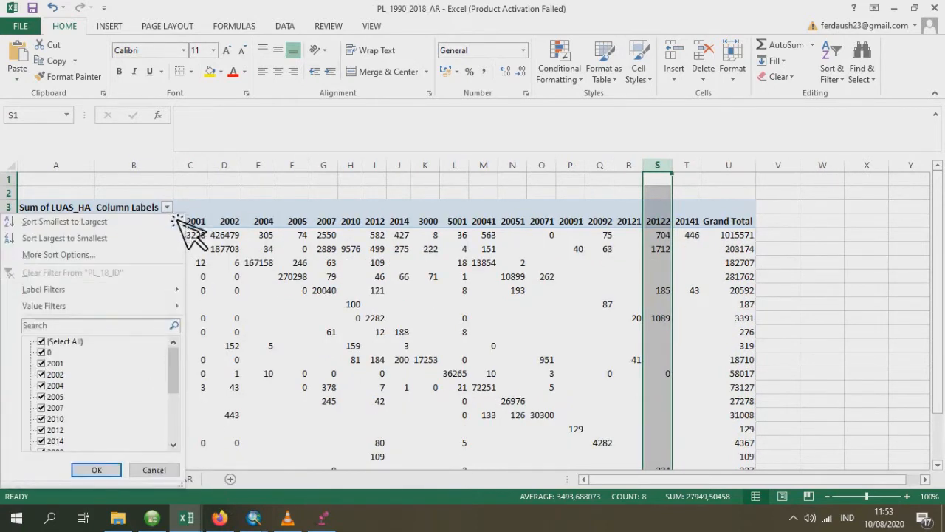
left_click(42, 352)
left_click(96, 470)
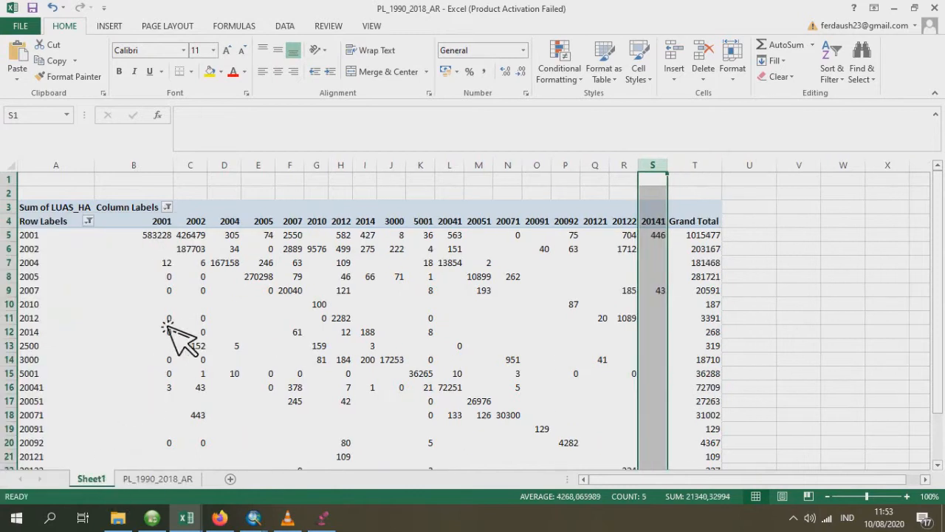
- Fill the PivotTable's diagonal cells with matching row and column codes, from 2001 through 20141, with standard light green
scroll(178, 336, "down", 1)
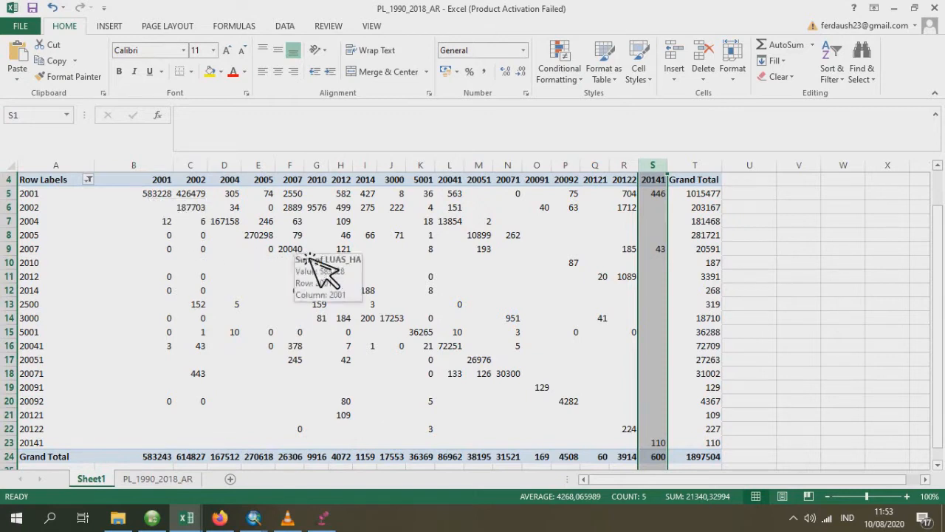
left_click(171, 209)
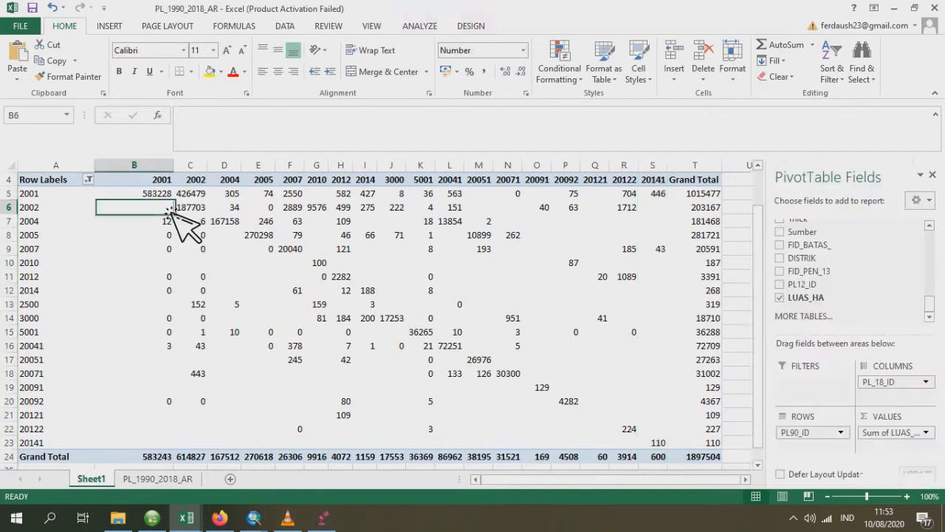
left_click(162, 198)
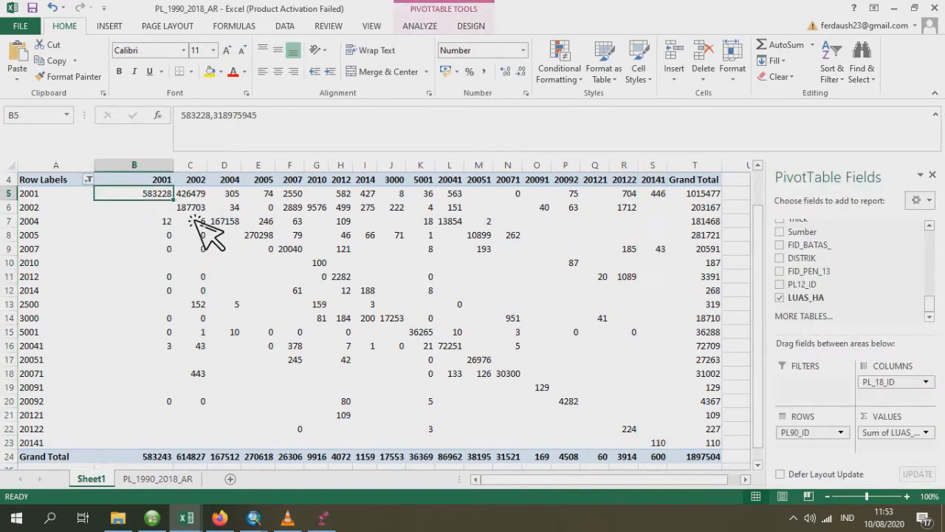
left_click(194, 211, "ctrl")
left_click(224, 221, "ctrl")
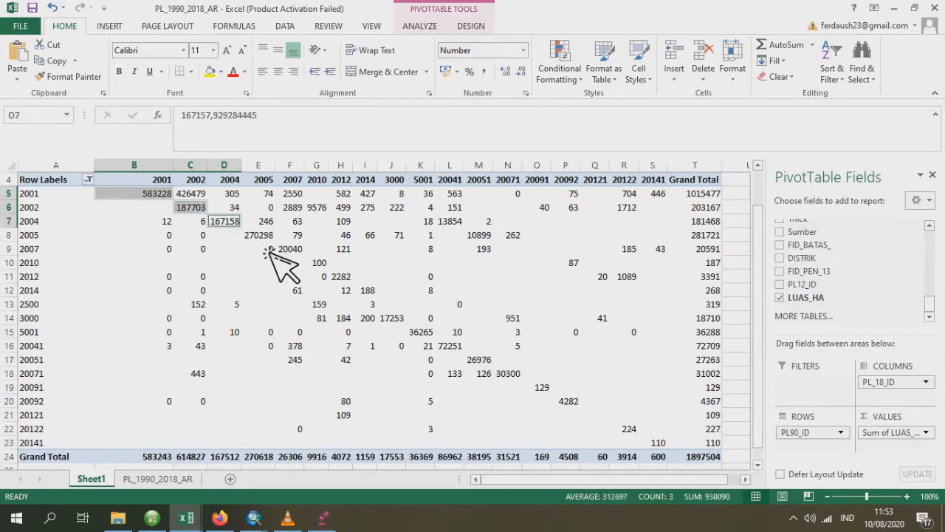
left_click(259, 235, "ctrl")
left_click(296, 250, "ctrl")
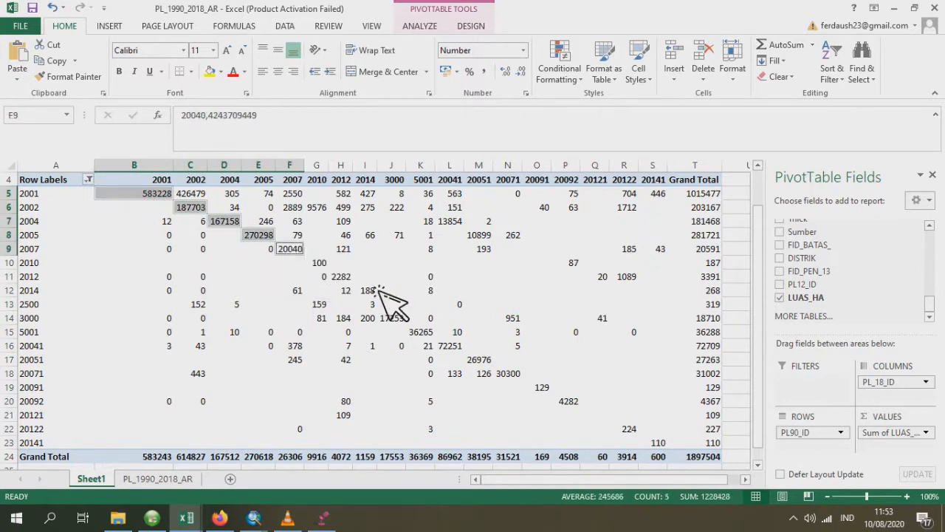
left_click(323, 264, "ctrl")
left_click(342, 278, "ctrl")
left_click(373, 293, "ctrl")
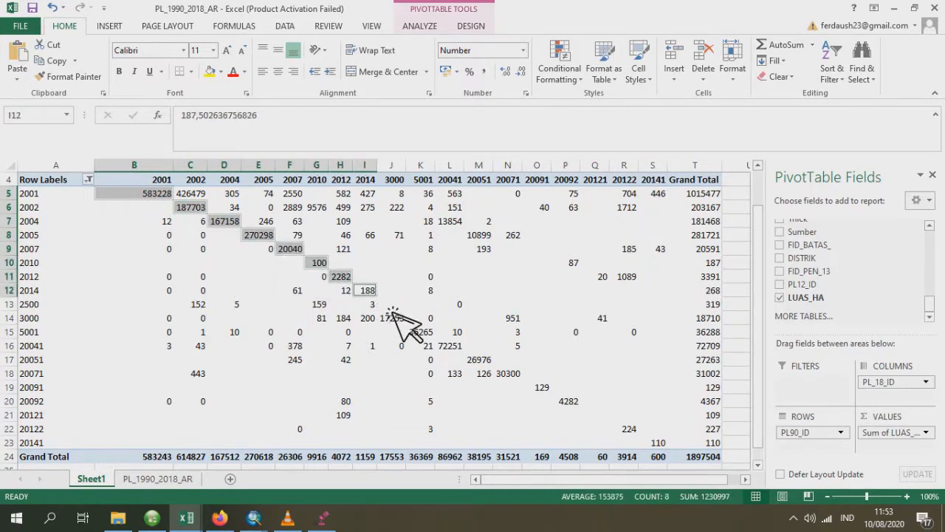
left_click(398, 321, "ctrl")
left_click(422, 334, "ctrl")
left_click(450, 347, "ctrl")
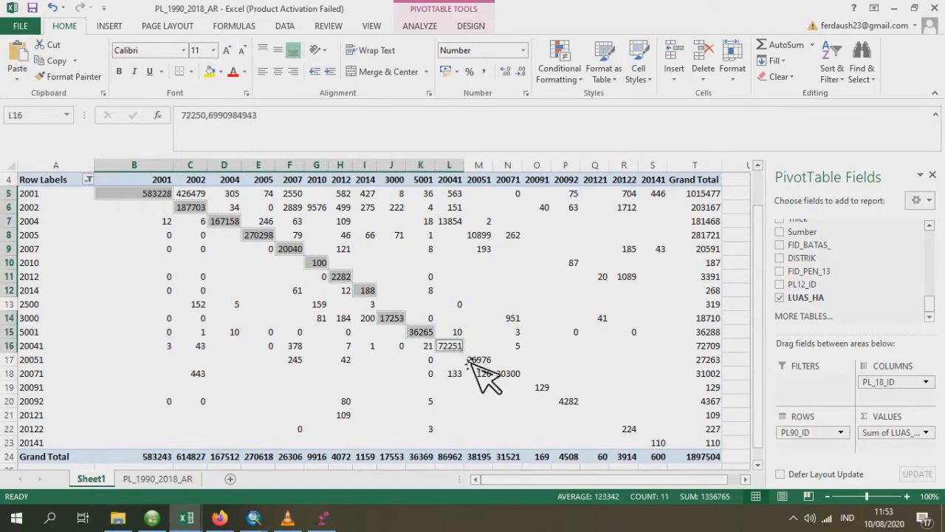
left_click(478, 361, "ctrl")
left_click(509, 375, "ctrl")
left_click(539, 388, "ctrl")
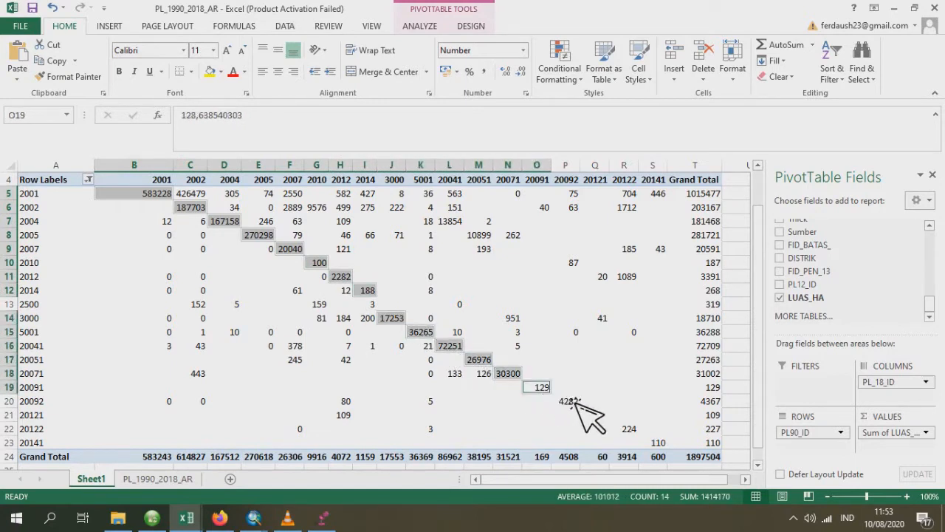
left_click(571, 402, "ctrl")
left_click(593, 415, "ctrl")
left_click(628, 429, "ctrl")
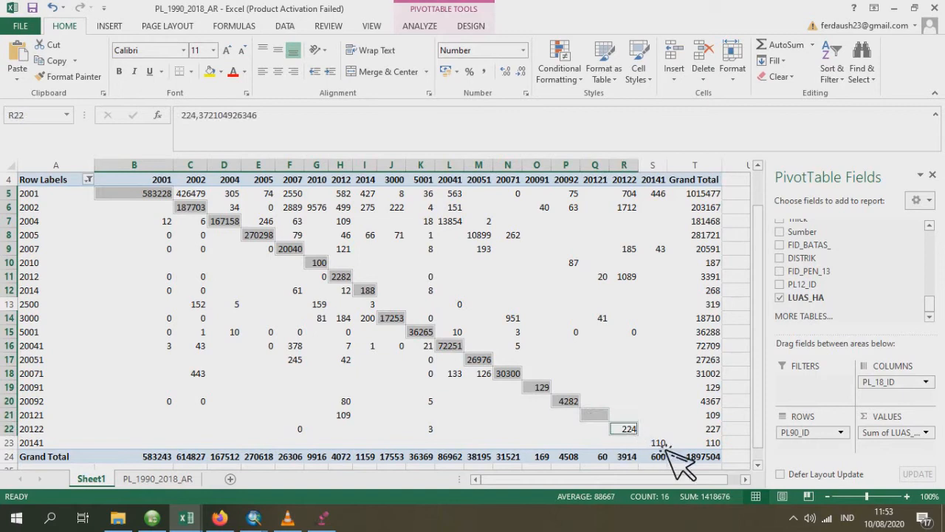
left_click(662, 444, "ctrl")
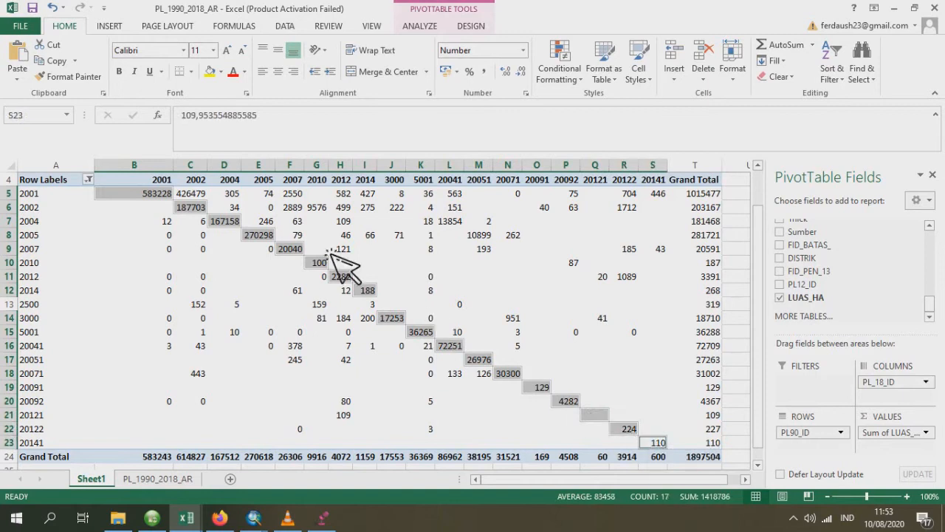
left_click(221, 71)
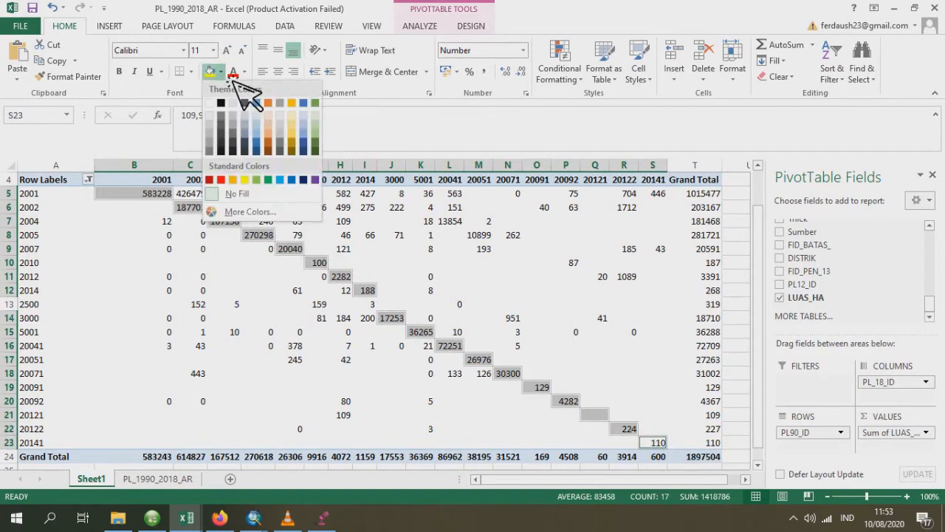
left_click(259, 181)
- Filter the PivotTable's row labels to only the forest codes 2001, 2002, 2004, 2005, 20041 and 20051
scroll(89, 255, "up", 1)
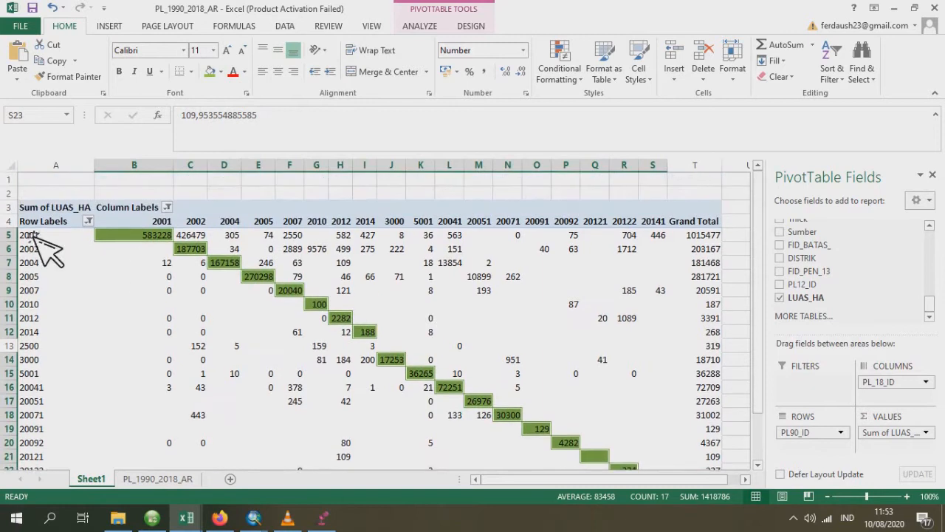
left_click(91, 222)
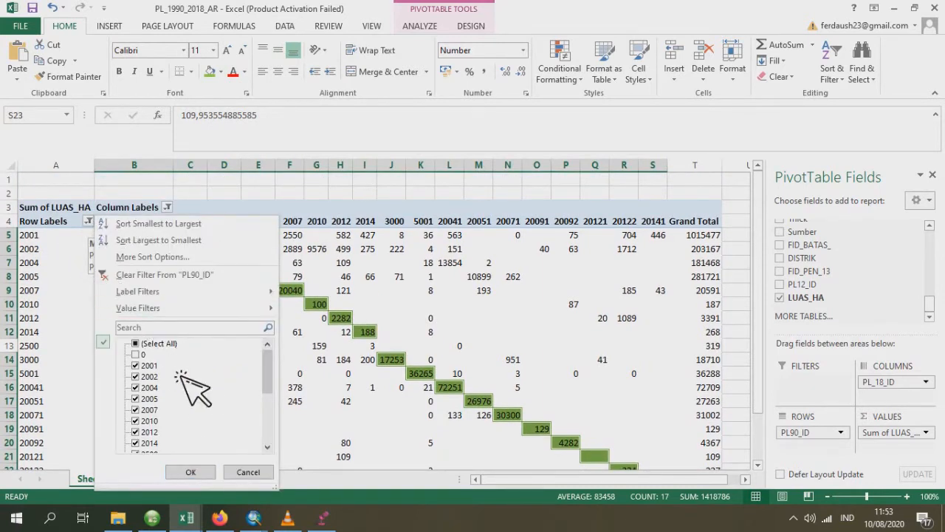
left_click(145, 353)
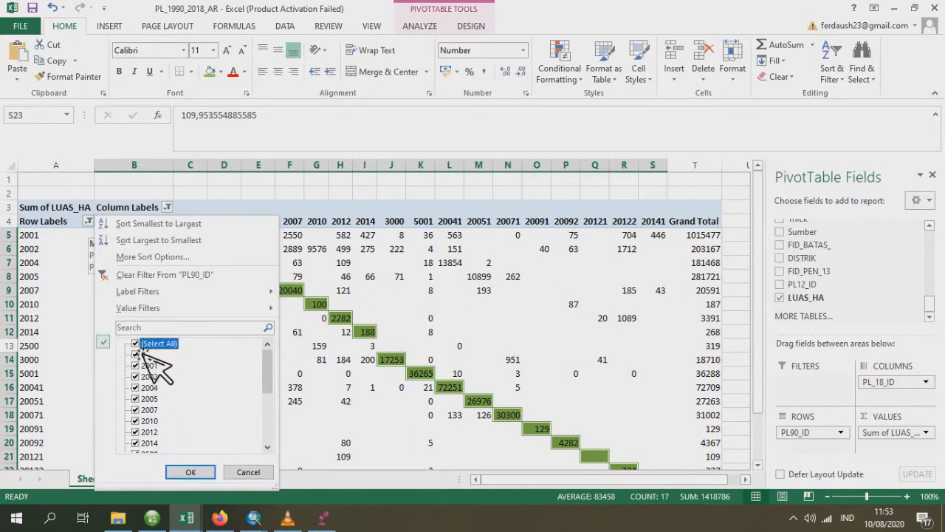
left_click(148, 367)
left_click(148, 377)
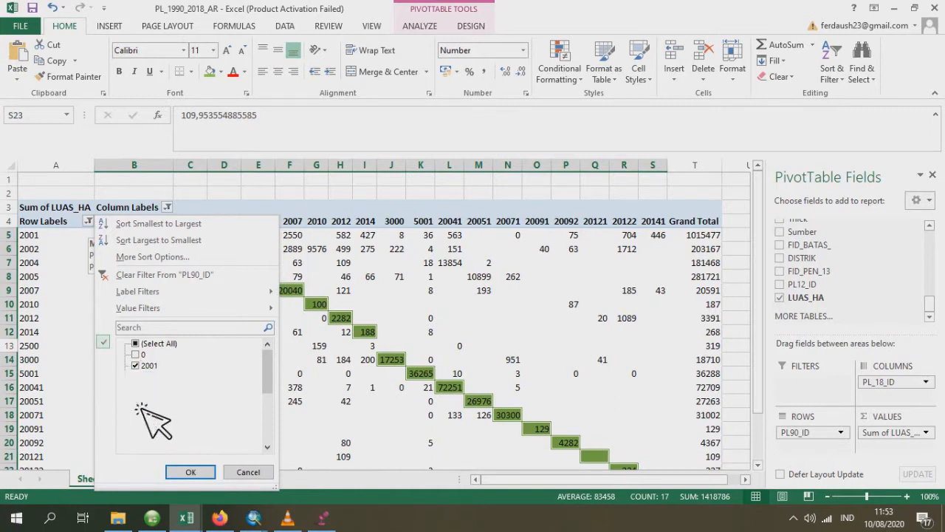
scroll(185, 406, "down", 3)
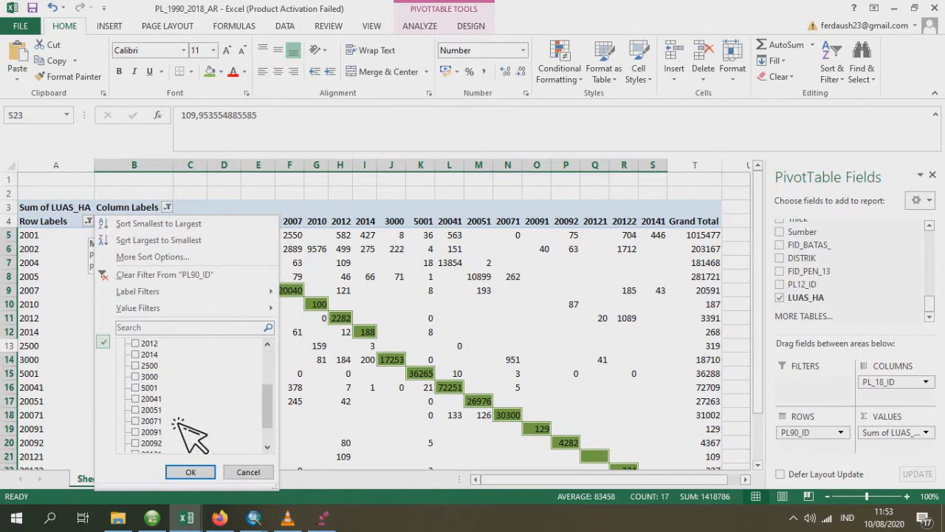
left_click(147, 399)
left_click(148, 410)
left_click(186, 471)
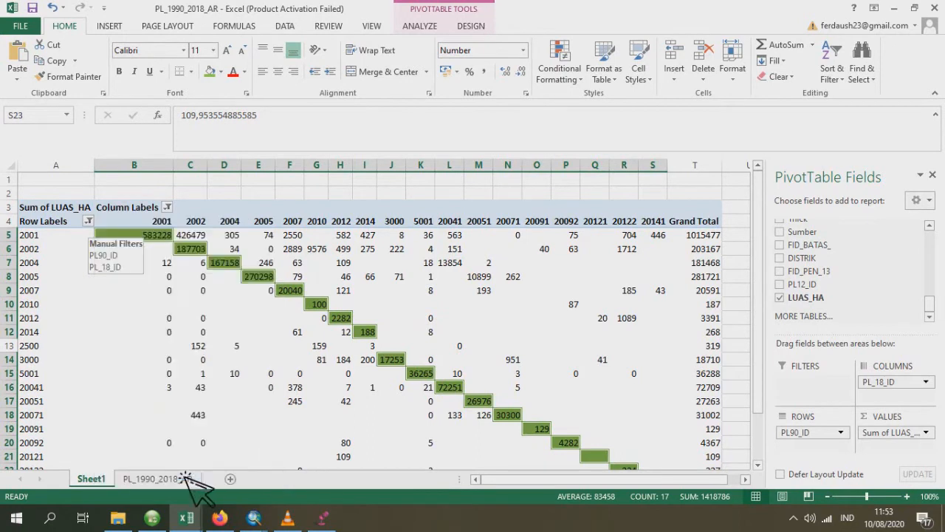
left_click(369, 377)
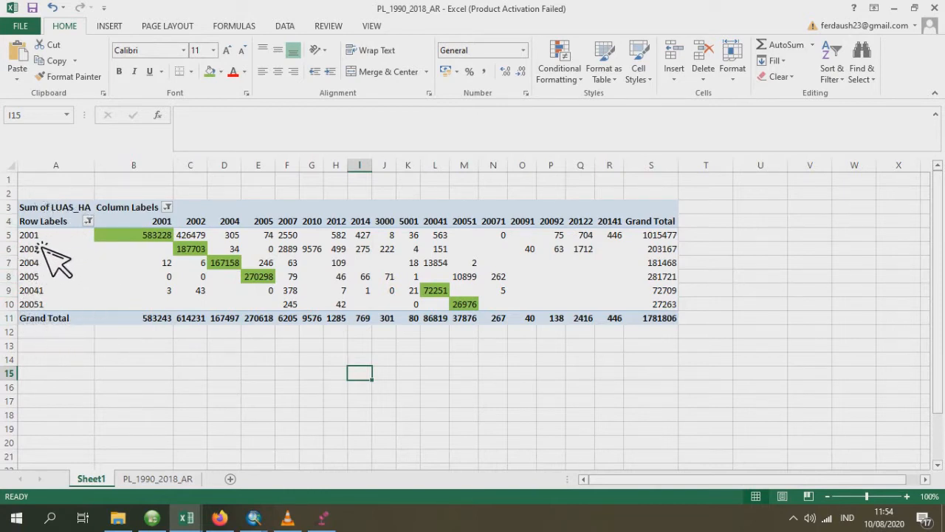
- Check the forest and non-forest codes in the TEMPLATE TABEL PERHITUNGAN workbook's STOK KARBON sheet and return to the PL_1990_2018_AR workbook
mouse_move(181, 517)
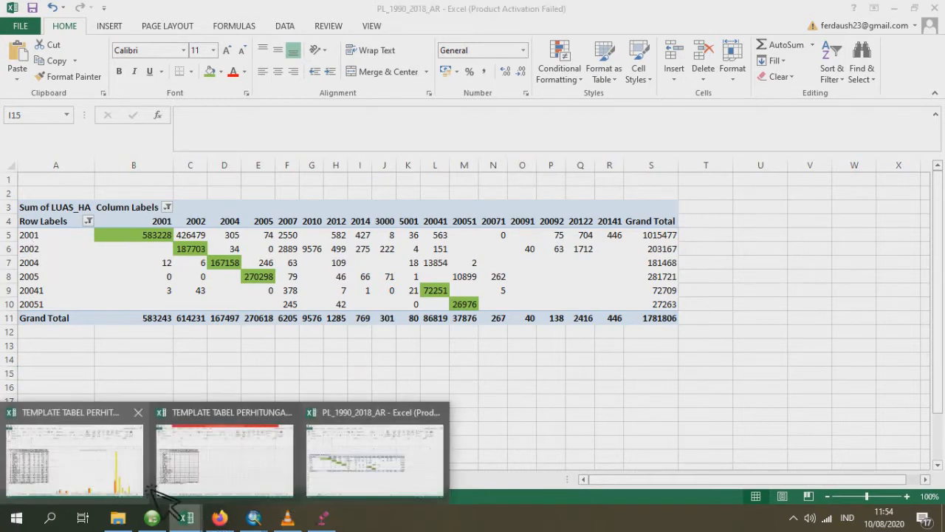
left_click(139, 482)
left_click(118, 480)
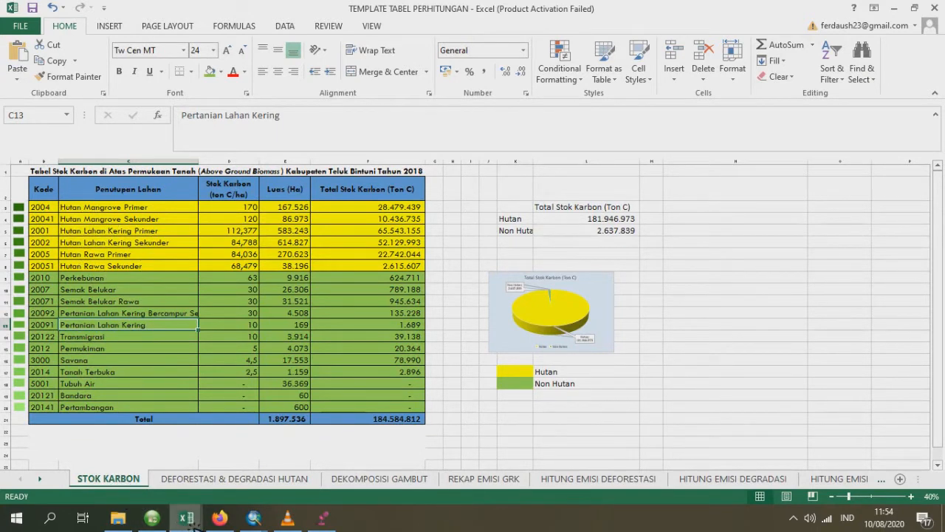
mouse_move(189, 521)
left_click(384, 421)
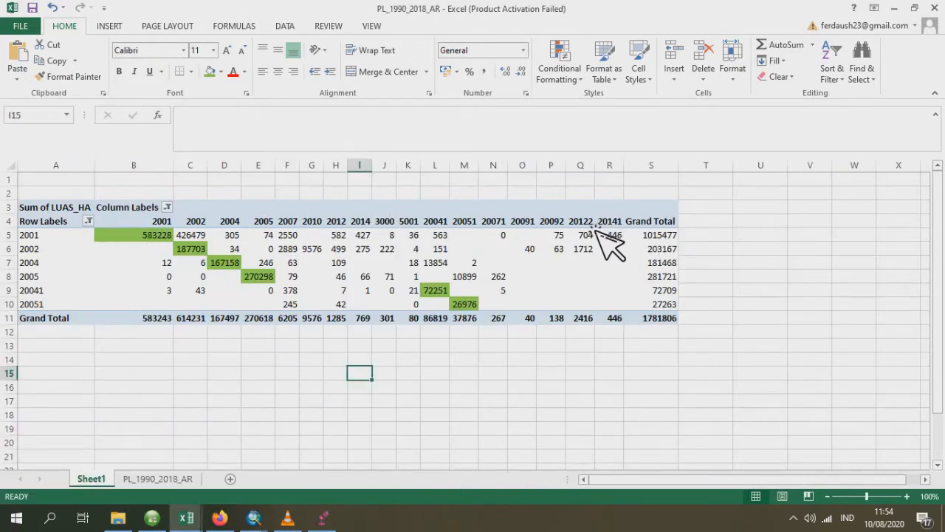
- Fill row 2001's cells under 2007, 2012, 2014, 3000, 5001, 20041, 20091, 20092, 20122 and 20141 with standard red
left_click(290, 235)
left_click(336, 235, "ctrl")
left_click(360, 235, "ctrl")
left_click(384, 235, "ctrl")
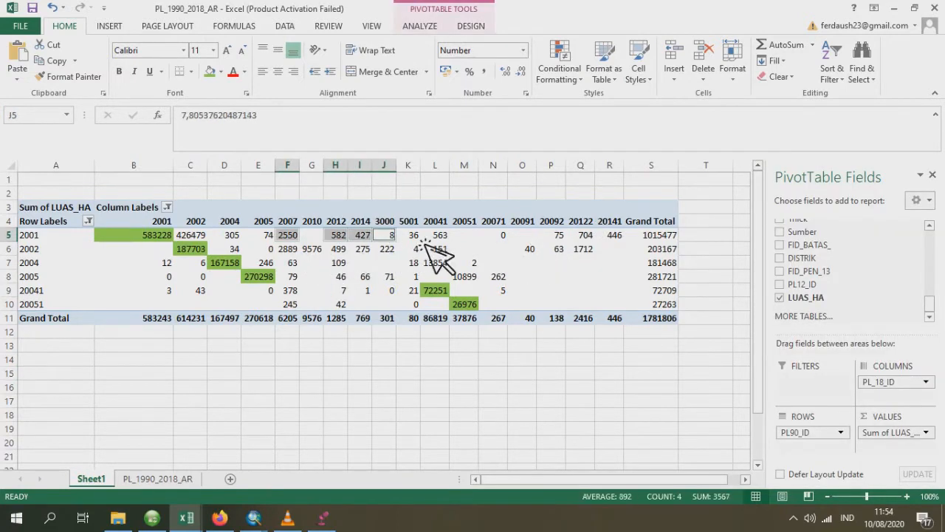
left_click(413, 235, "ctrl")
left_click(437, 235, "ctrl")
left_click(530, 237, "ctrl")
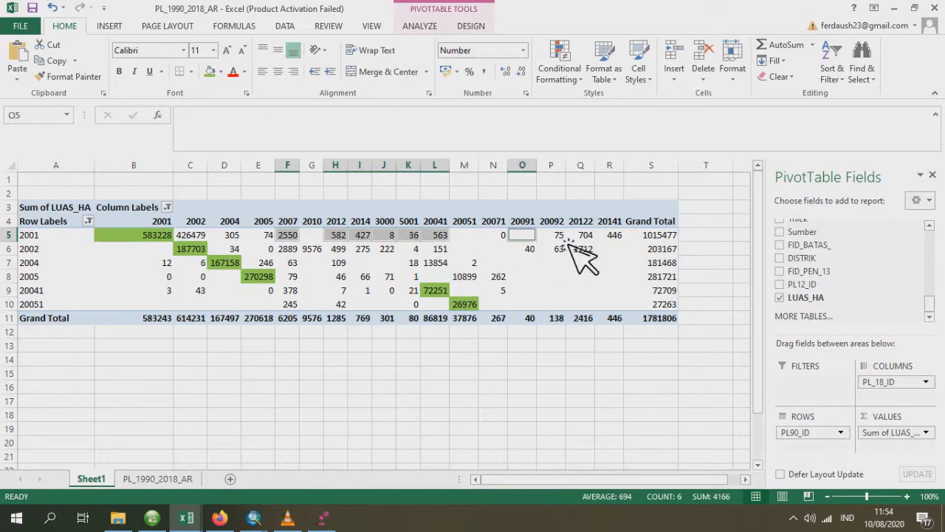
left_click(560, 236, "ctrl")
left_click(589, 237, "ctrl")
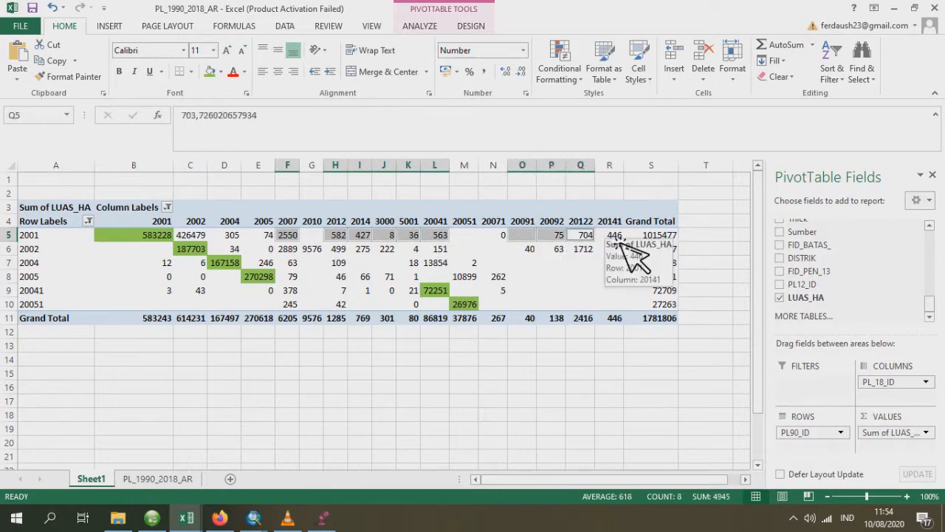
left_click(616, 237, "ctrl")
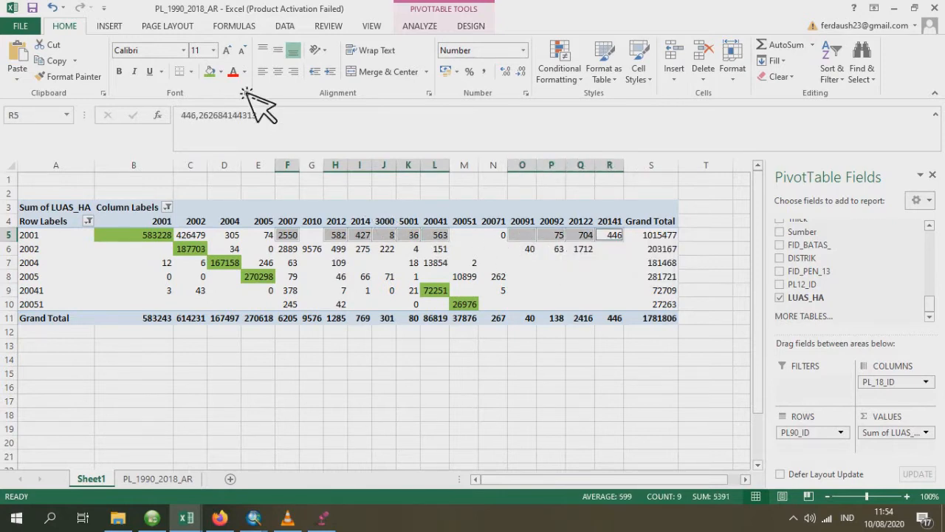
left_click(220, 71)
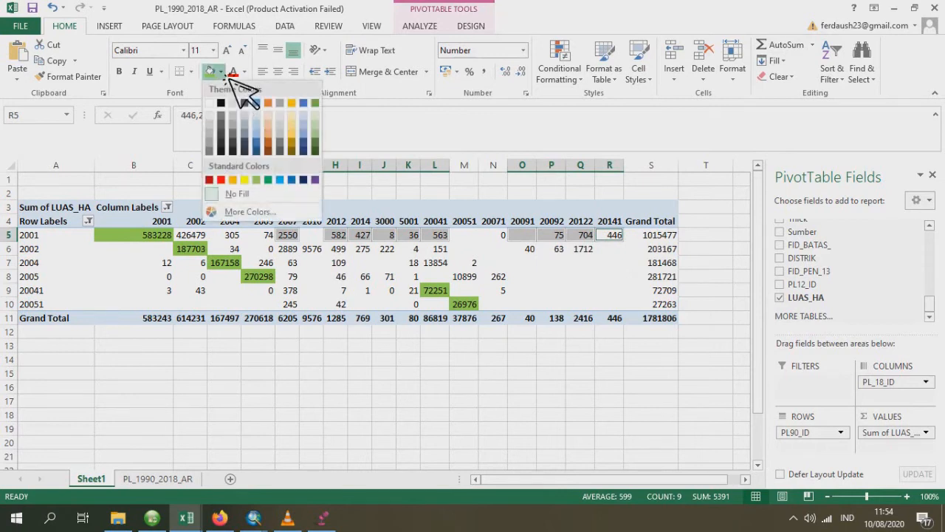
left_click(229, 181)
- Remove the fill colour from row 2001's cell under forest code 20041
left_click(444, 235)
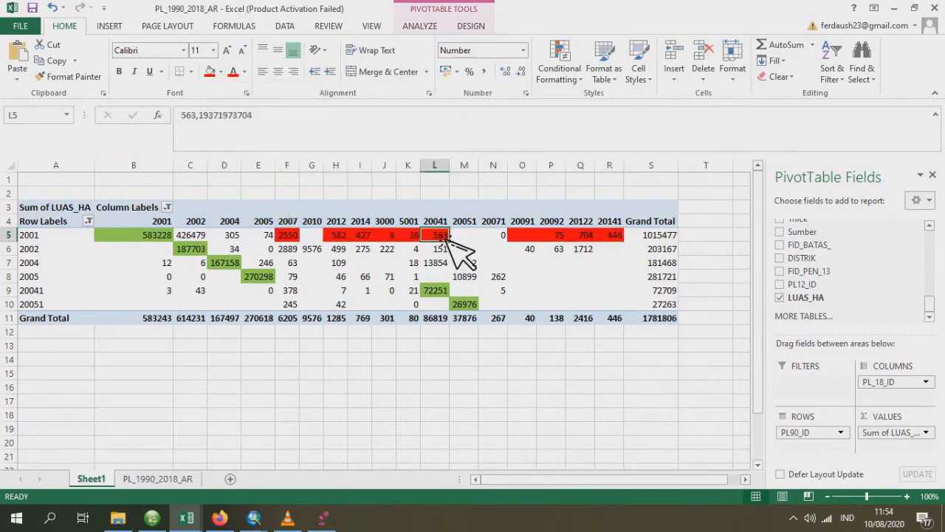
left_click(223, 71)
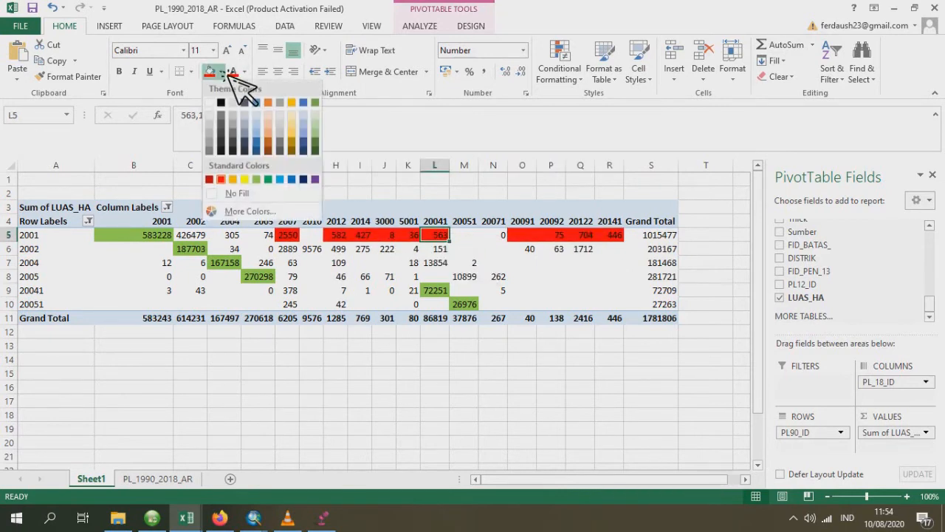
left_click(238, 193)
- Fill the cells under code 2007 for rows 2002 through 20051 with standard red
left_click(296, 251)
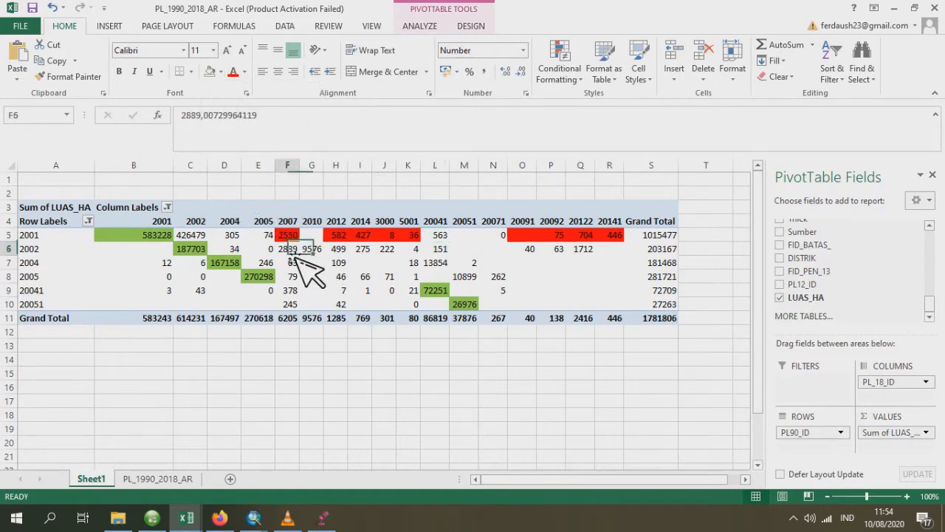
left_click_drag(298, 254, 298, 306)
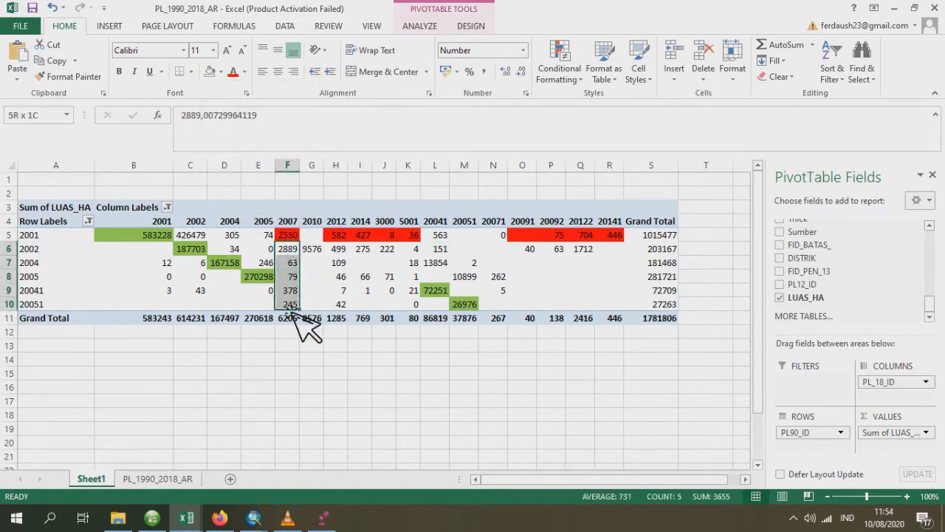
left_click(221, 72)
left_click(230, 182)
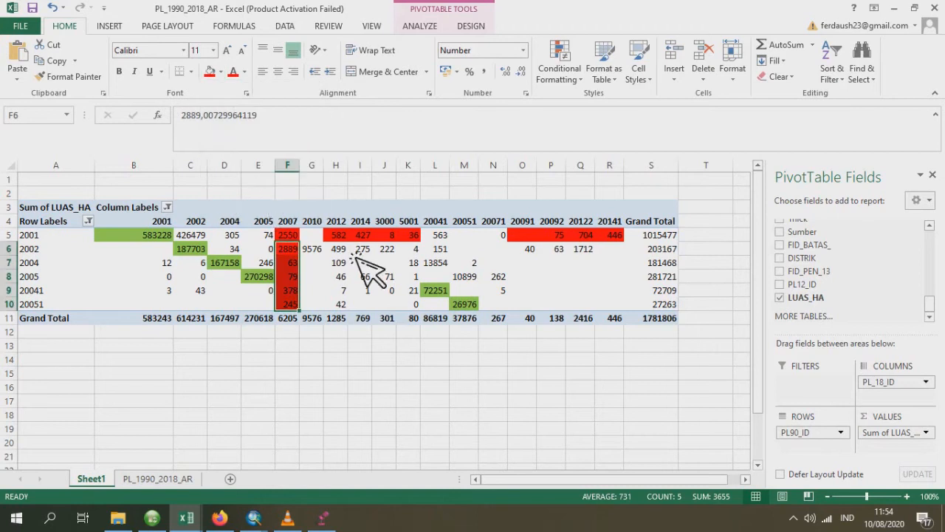
- Fill the populated 2010, 2012, 2014, 3000 and 5001 cells for rows 2002 through 20051, plus row 2002's 20091, 20092 and 20122 cells, with standard red
left_click_drag(336, 249, 340, 304)
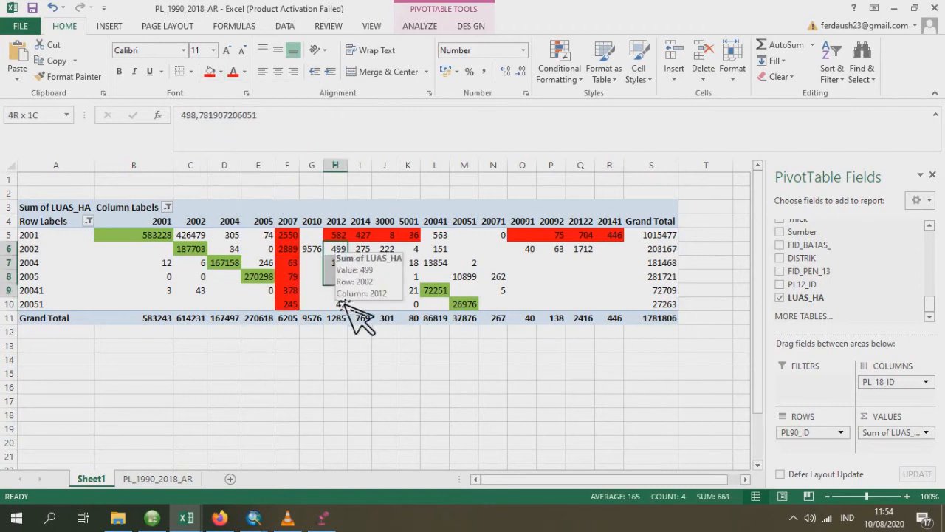
left_click(315, 252, "ctrl")
left_click(363, 253, "ctrl")
left_click(387, 253, "ctrl")
left_click(411, 253, "ctrl")
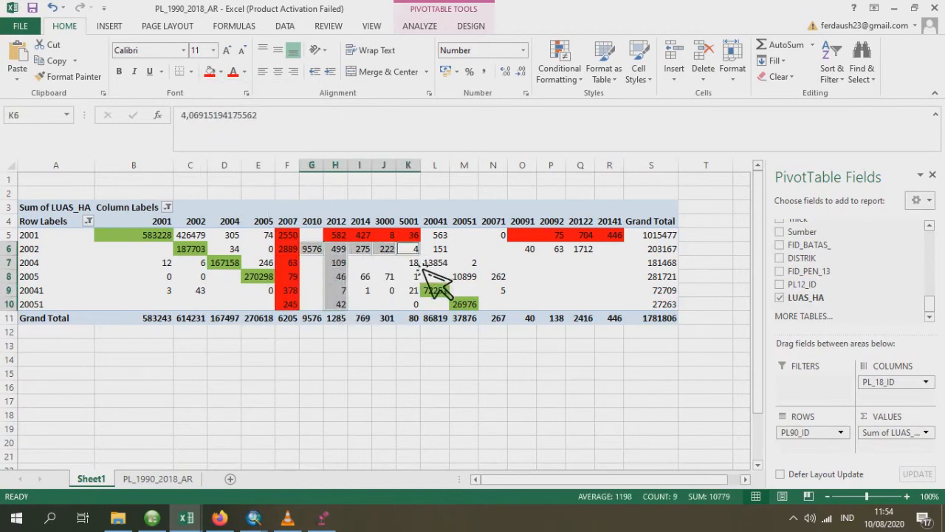
left_click(413, 264, "ctrl")
left_click(414, 277, "ctrl")
left_click(413, 291, "ctrl")
left_click(387, 291, "ctrl")
left_click(388, 277, "ctrl")
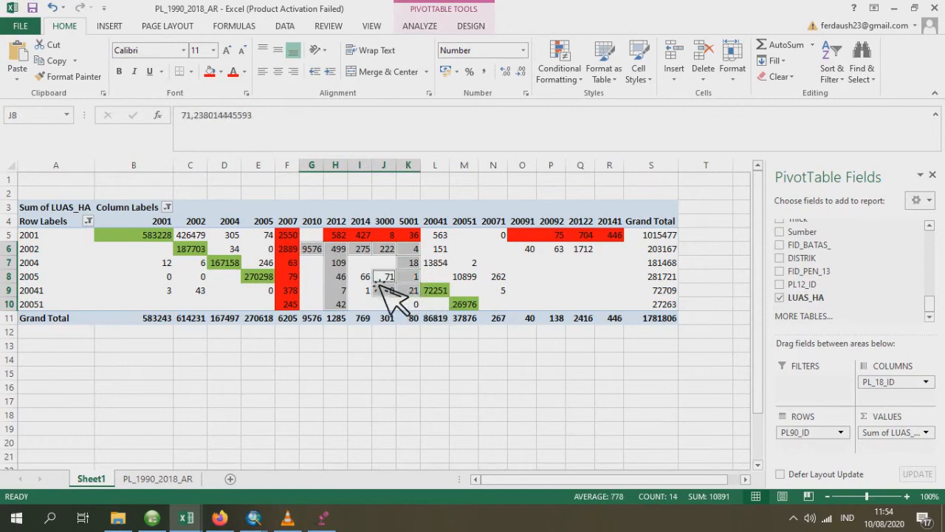
left_click(362, 277, "ctrl")
left_click(362, 291, "ctrl")
left_click(412, 304, "ctrl")
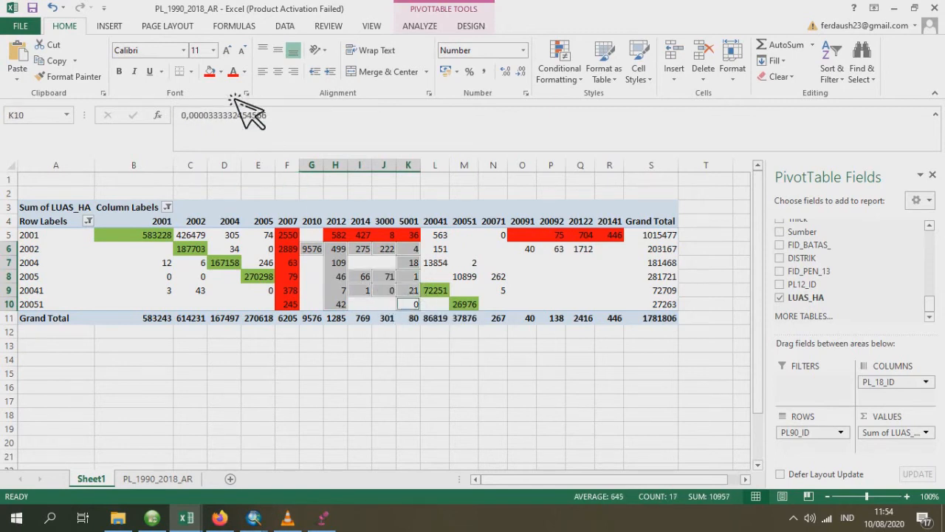
left_click(211, 71)
left_click_drag(528, 249, 589, 251)
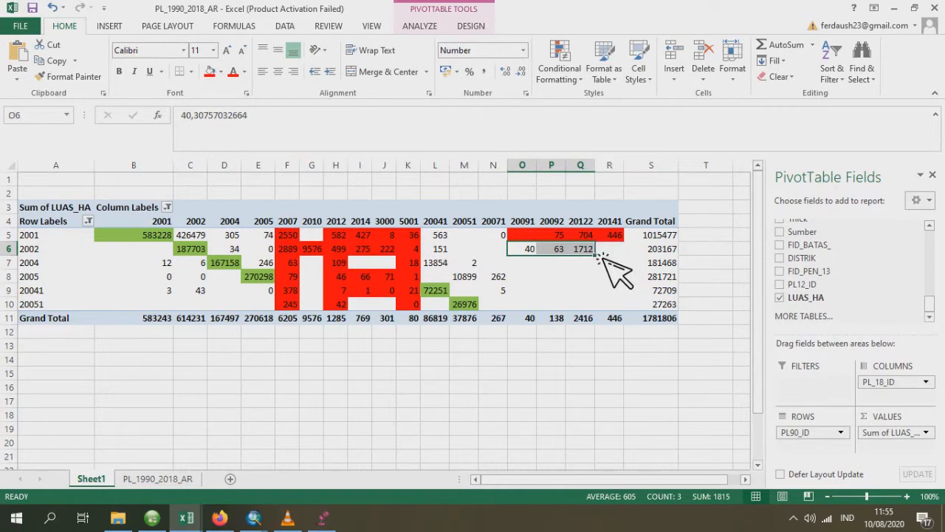
left_click(210, 73)
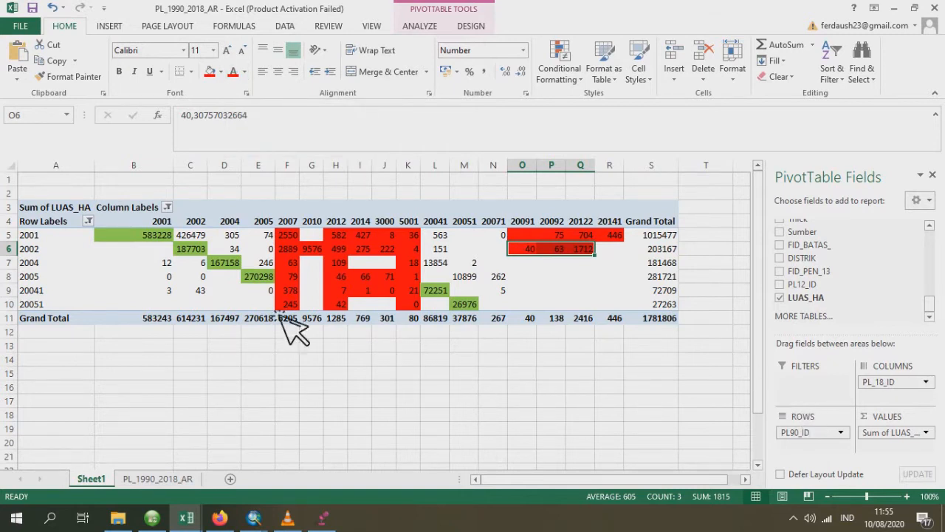
- Fill row 2001's cell under forest code 2002 with standard yellow
left_click(189, 235)
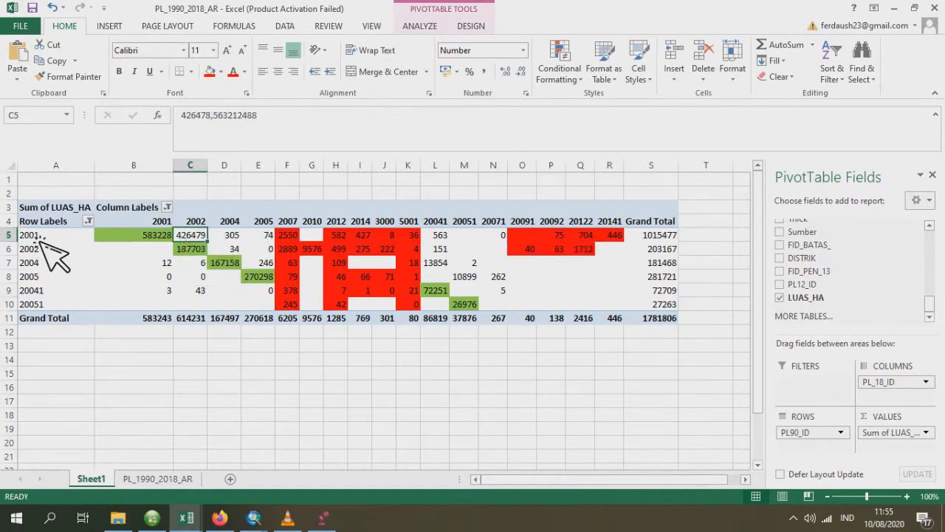
left_click(220, 72)
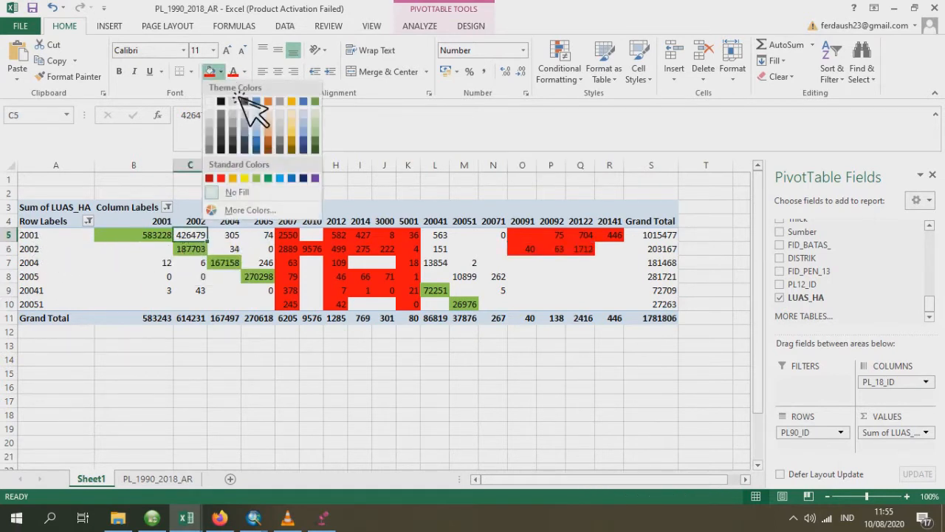
left_click(243, 181)
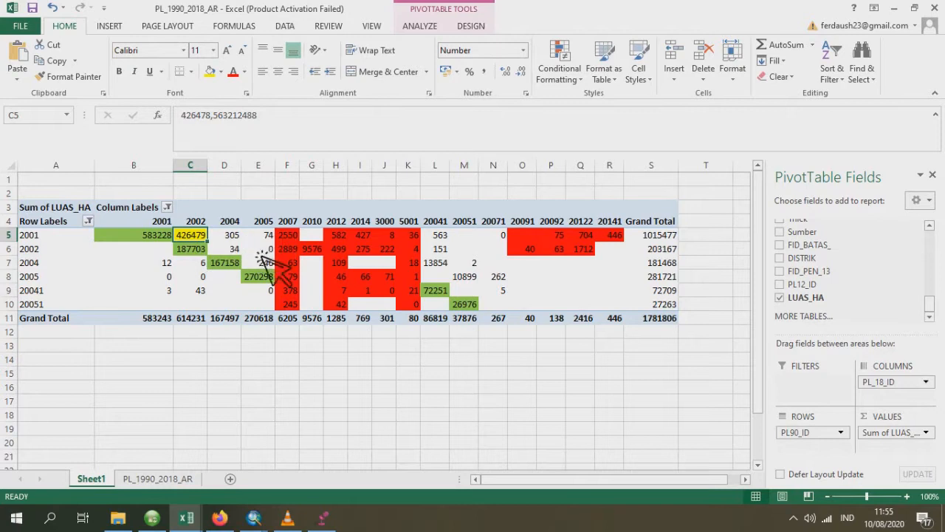
- Fill row 2001's cells under codes 2004, 2005 and 20041 with standard light blue, keeping their text black
left_click(233, 235)
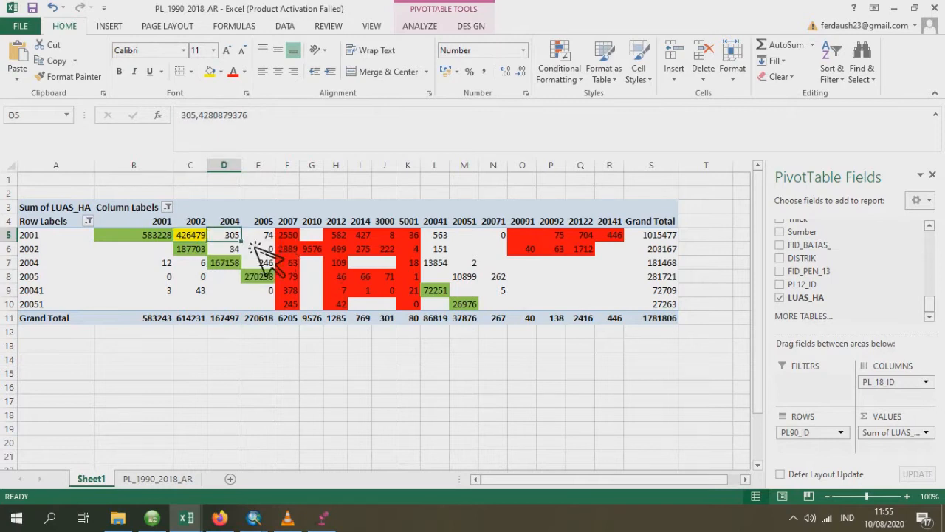
left_click(259, 235, "ctrl")
left_click(439, 235, "ctrl")
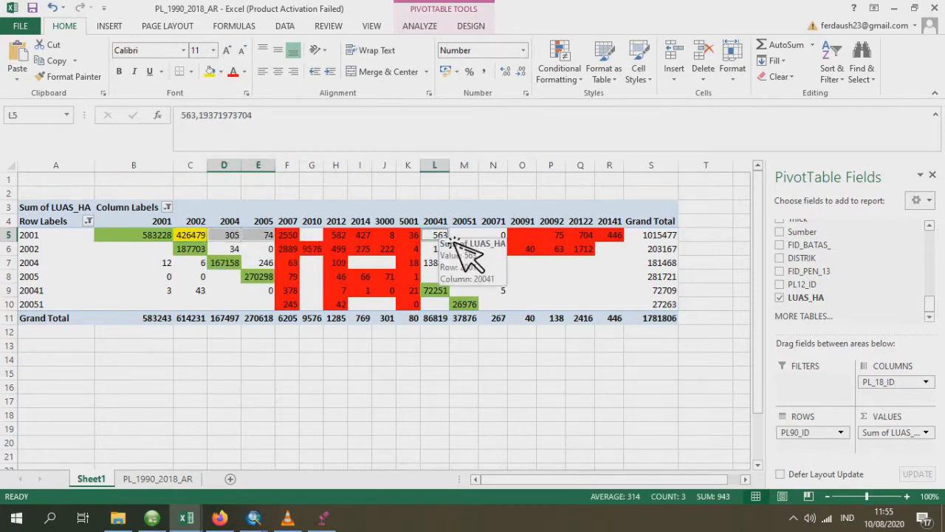
left_click(233, 72)
left_click(245, 71)
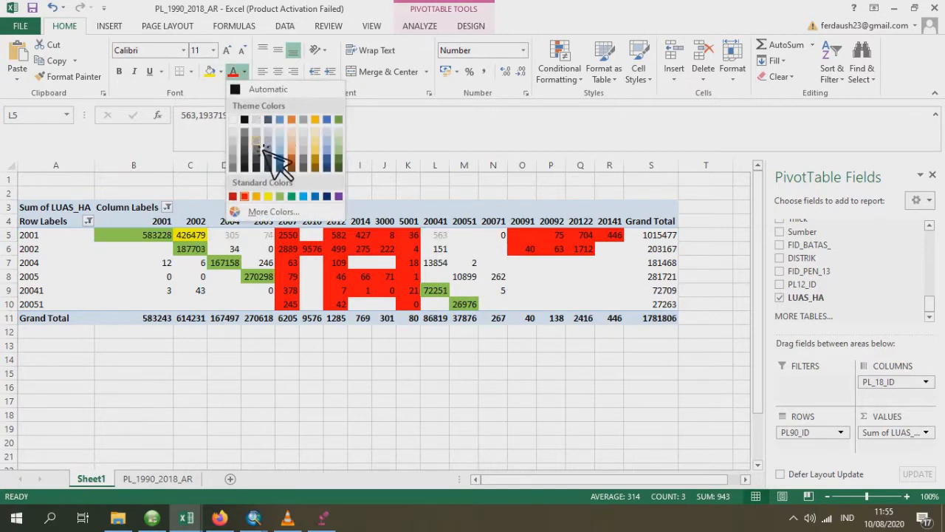
left_click(244, 97)
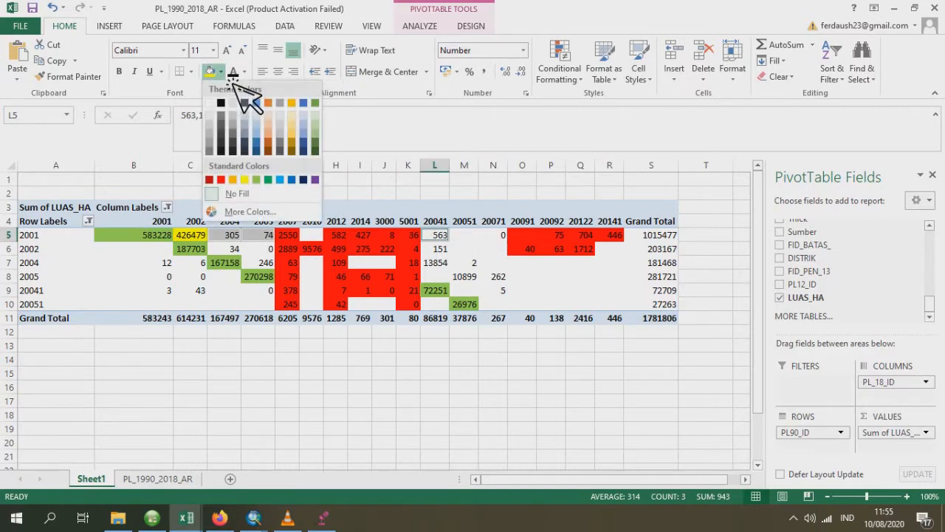
left_click(290, 182)
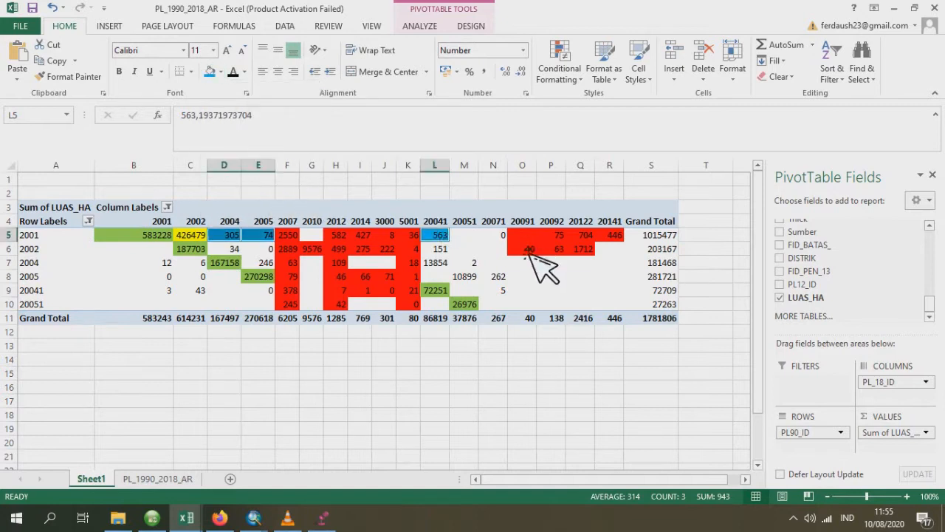
- Fill row 2001's cell under code 20071 with standard red
left_click(497, 236)
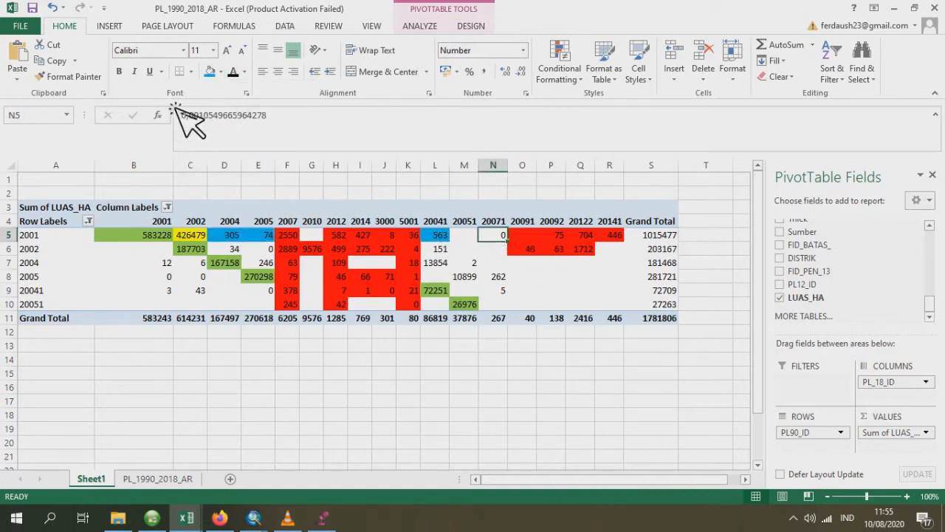
left_click(220, 72)
left_click(221, 180)
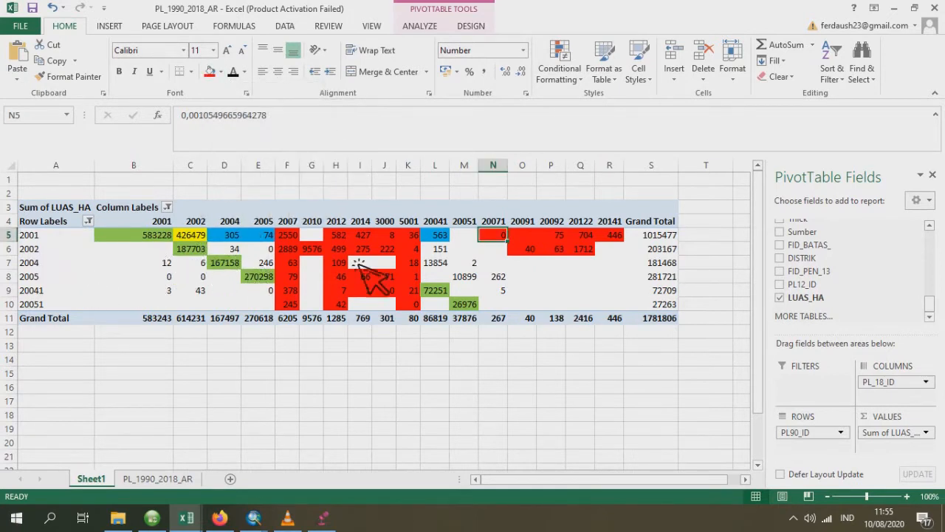
- Fill row 2002's cells under codes 2004, 2005 and 20041 with standard light blue
left_click(439, 249)
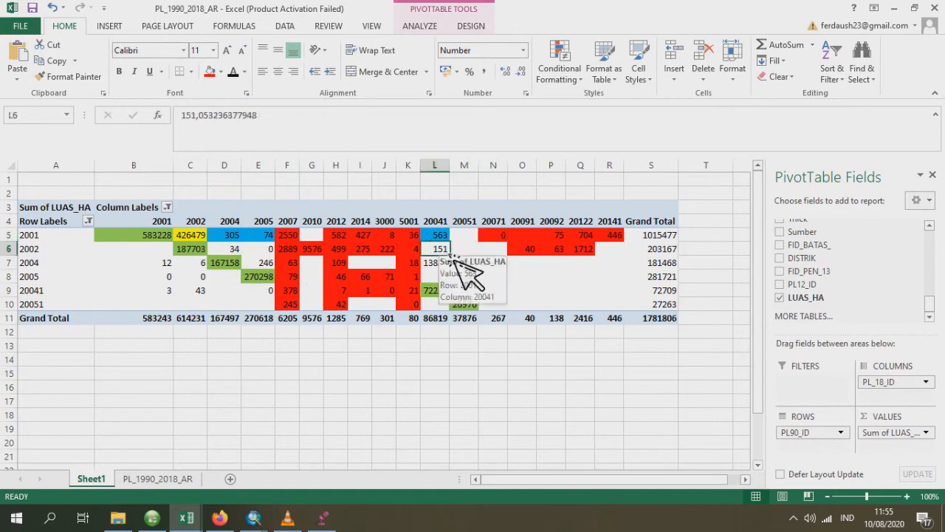
left_click(255, 251, "ctrl")
left_click(226, 251, "ctrl")
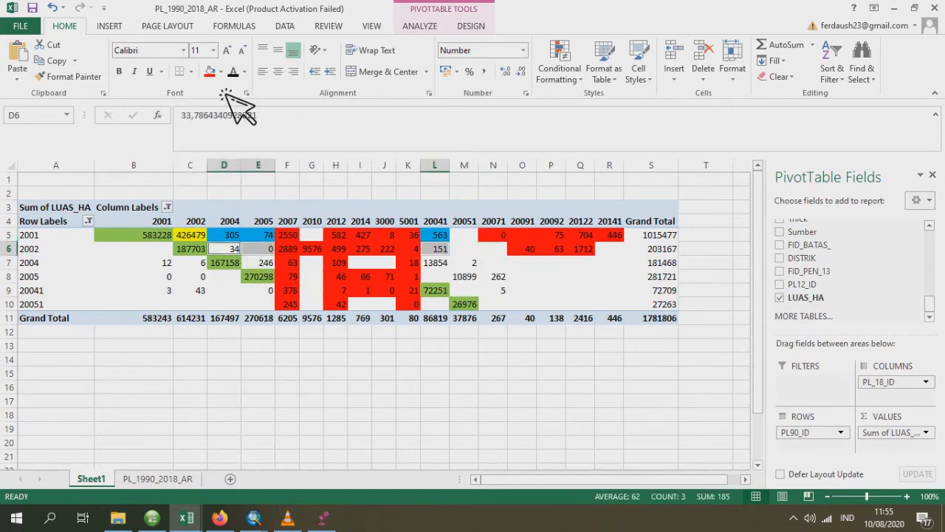
left_click(221, 72)
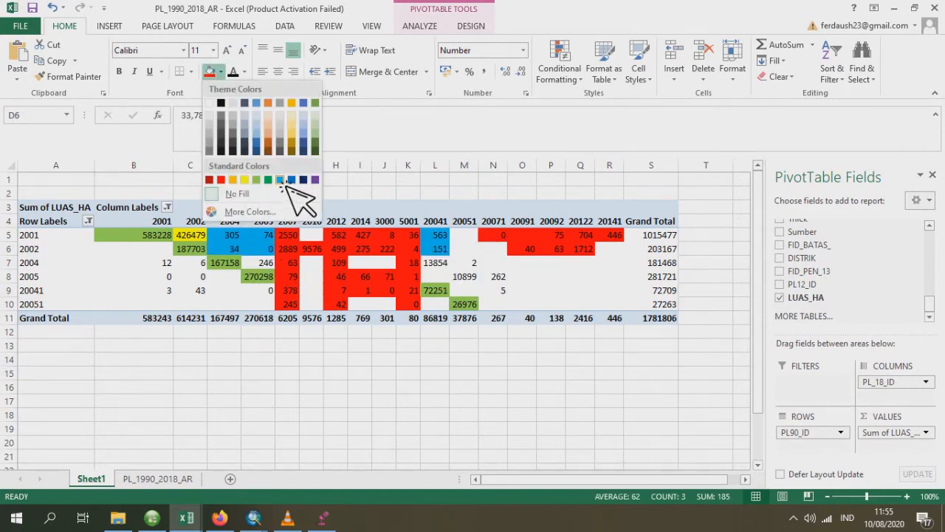
left_click(281, 182)
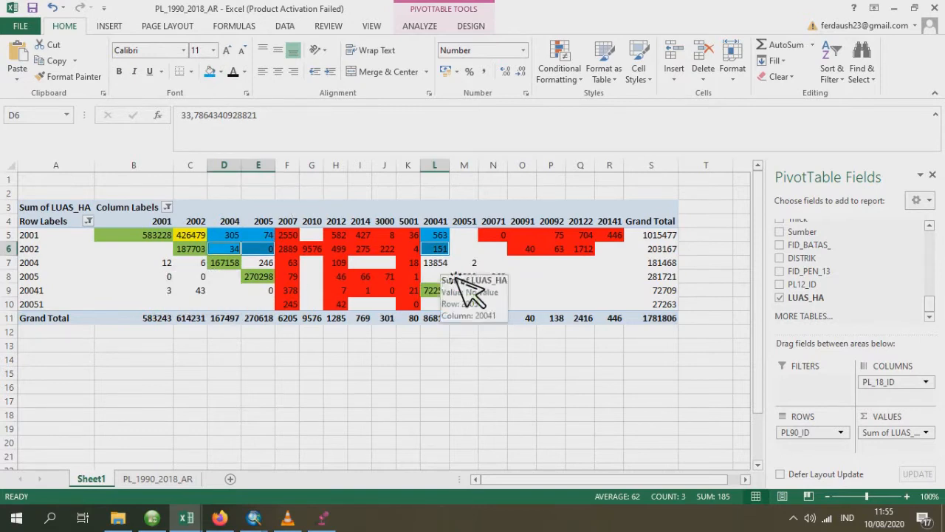
- Fill row 2004's cell under code 20041 with standard yellow
left_click(435, 263)
left_click(221, 72)
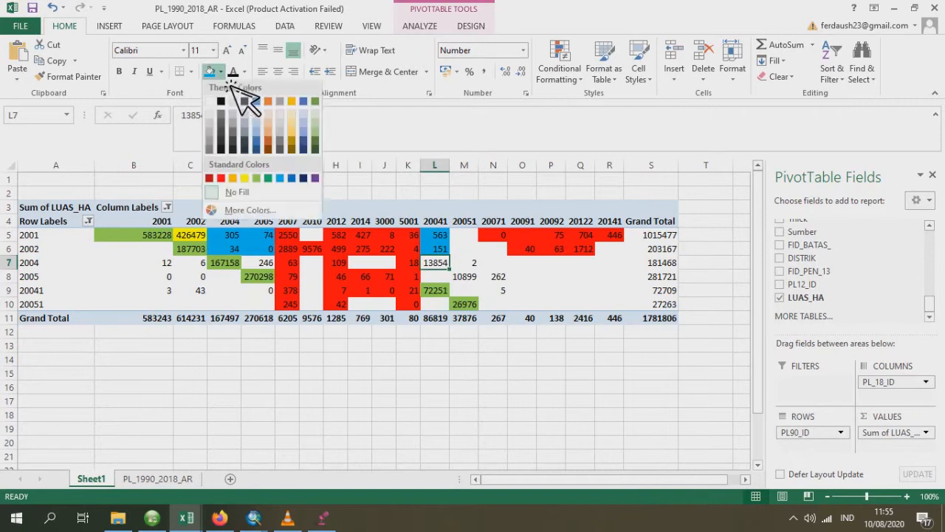
left_click(245, 180)
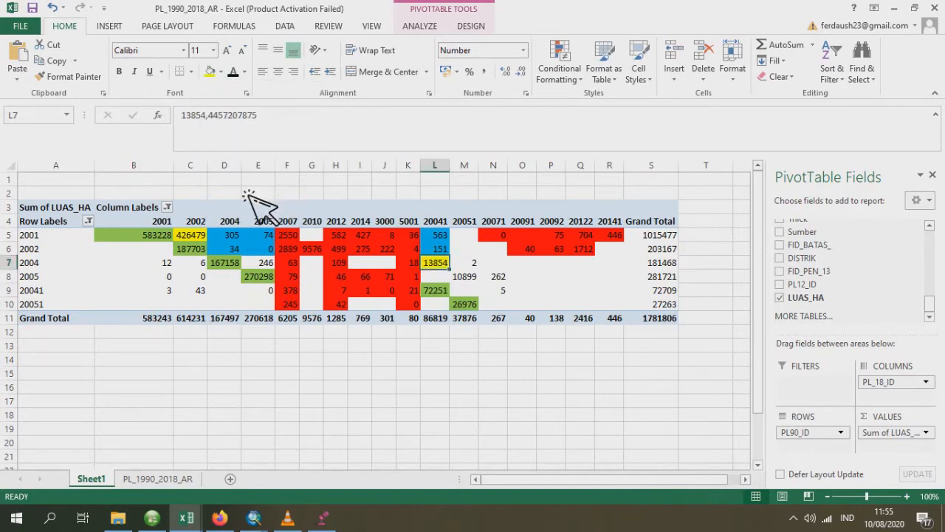
- Fill row 2004's cells under codes 2001, 2002 and 2005 with standard light blue
left_click(171, 263)
left_click(194, 265, "ctrl")
left_click(262, 266, "ctrl")
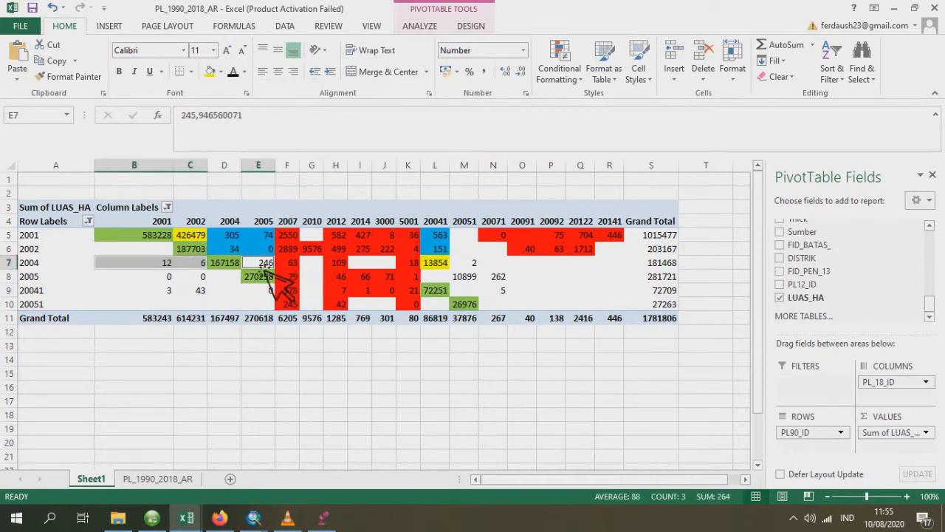
left_click(220, 72)
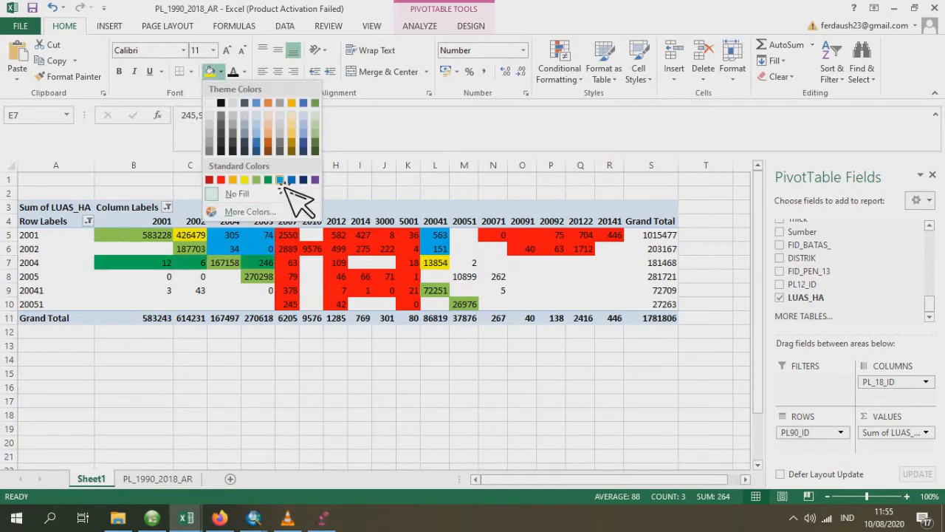
left_click(295, 181)
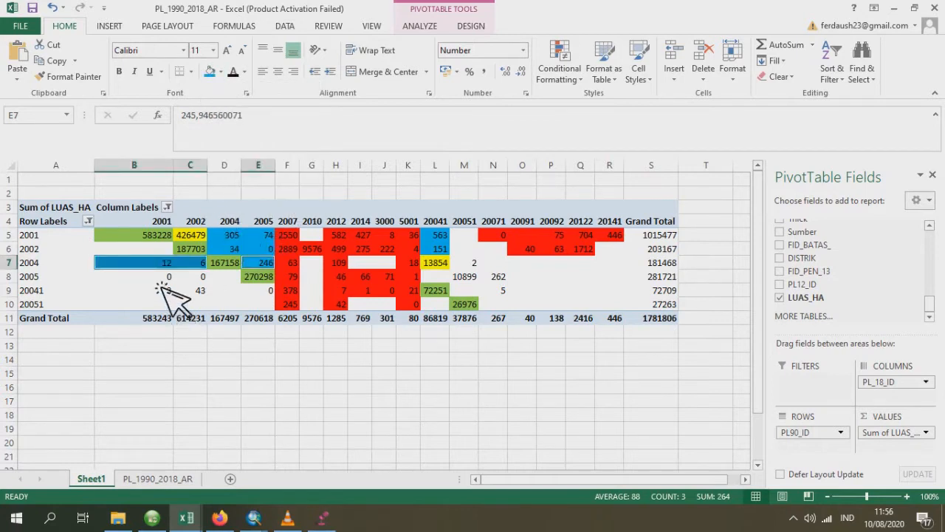
- Fill row 2005's cell under code 20051 with standard yellow
left_click(477, 281)
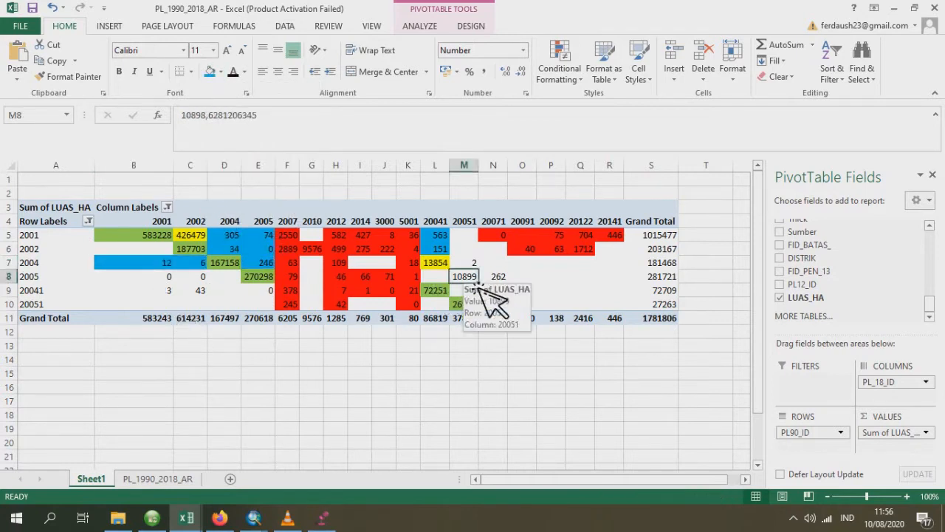
left_click(221, 72)
left_click(253, 182)
- Fill row 2004's cell under code 20051 with standard light blue
left_click(477, 264)
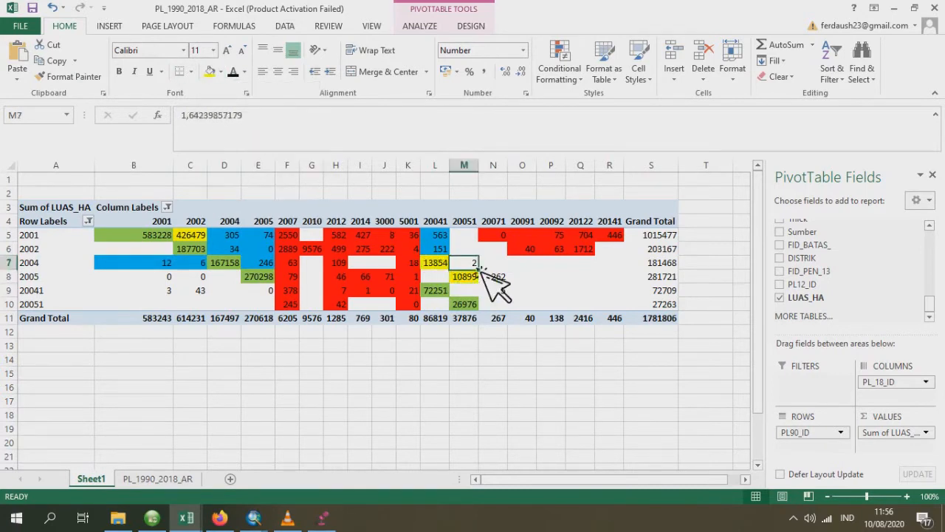
left_click(220, 72)
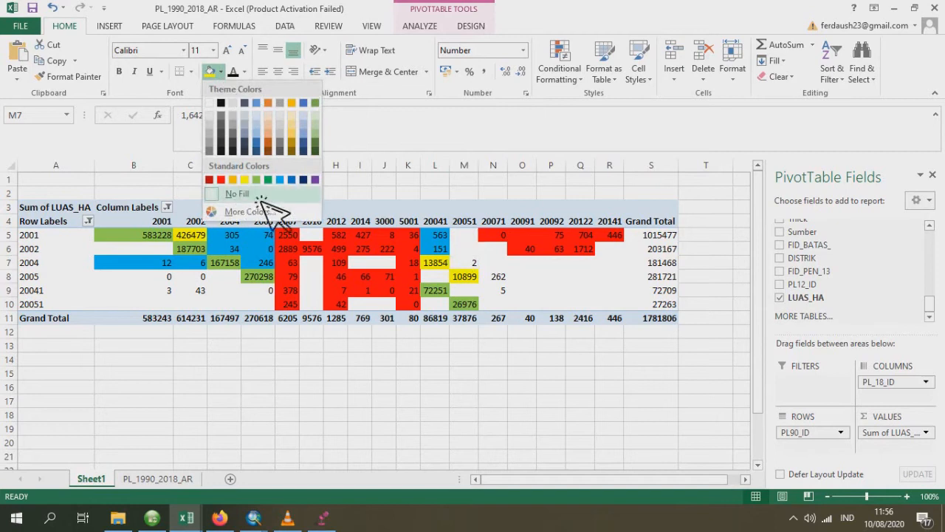
left_click(291, 180)
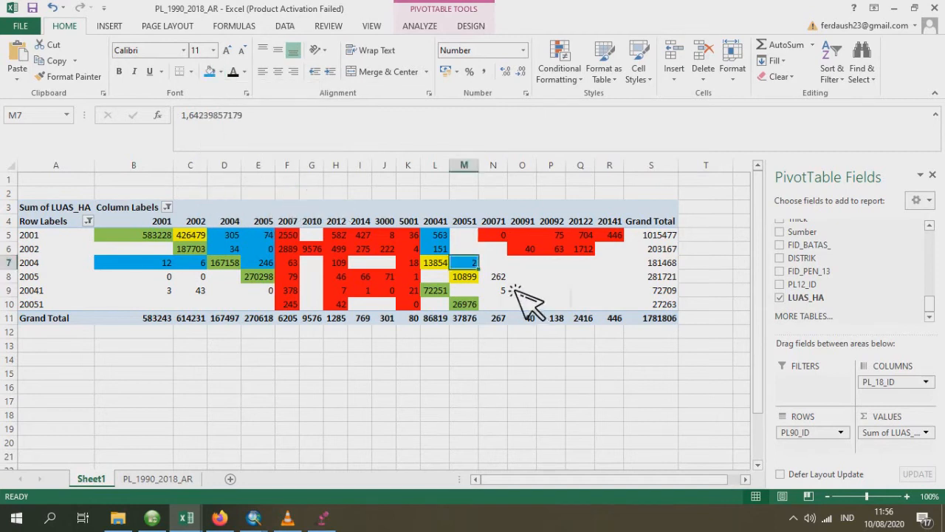
- Fill the cells under code 20071 for rows 2005 and 20041 with standard red
left_click_drag(498, 276, 507, 296)
left_click(221, 72)
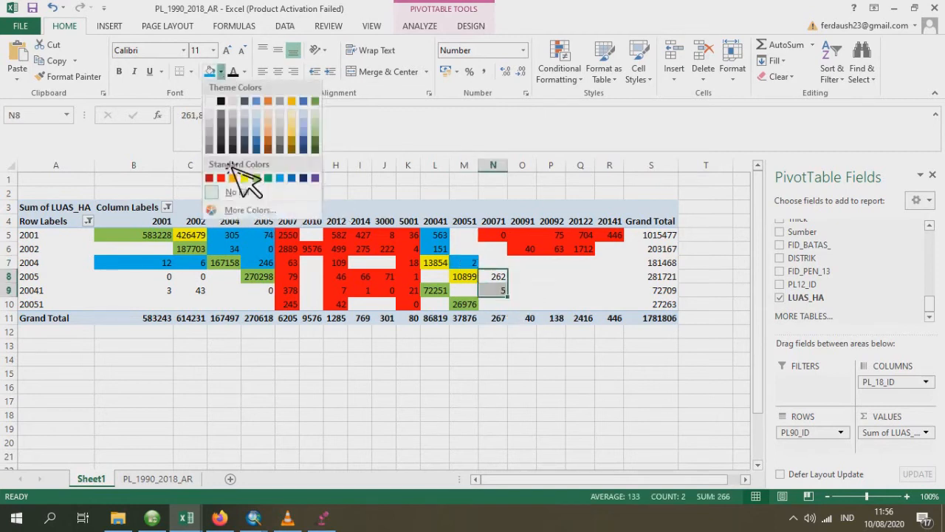
left_click(221, 178)
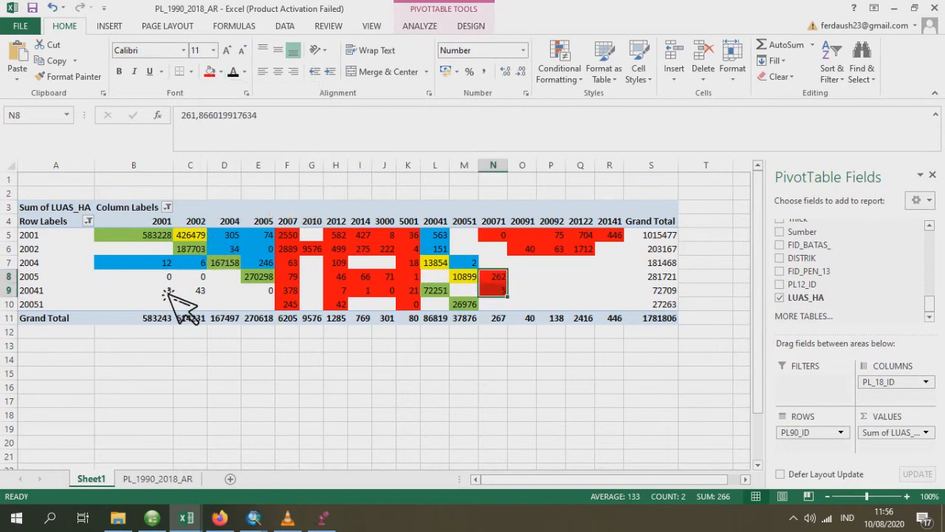
- Fill row 2005's cells under codes 2001 and 2002 with standard light blue
left_click_drag(158, 282, 202, 277)
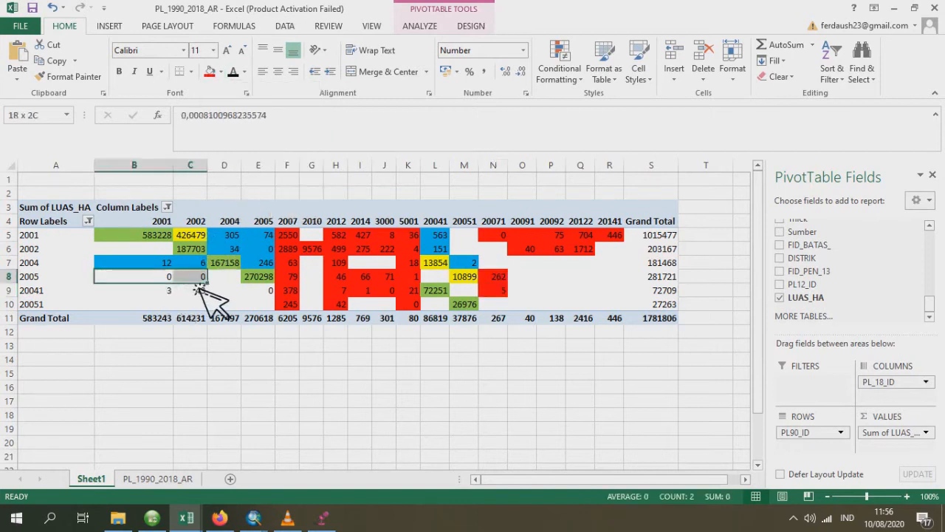
left_click(221, 71)
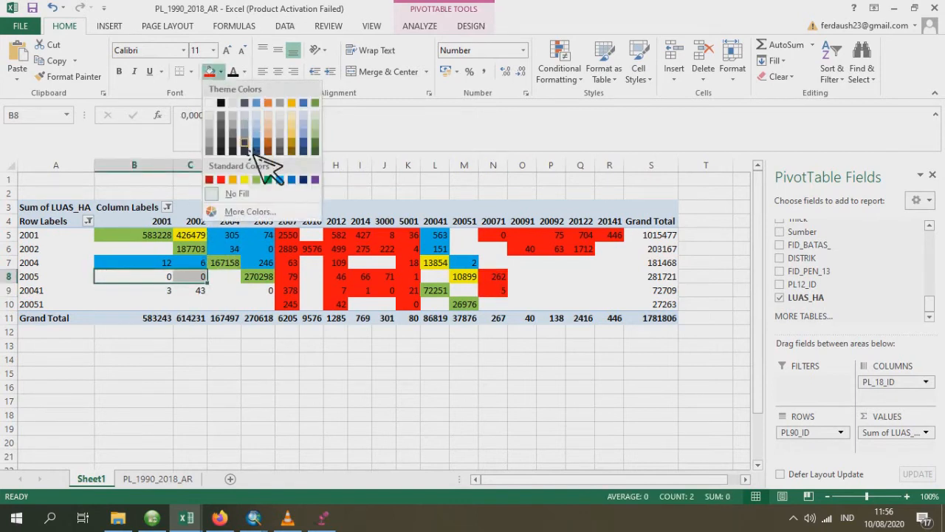
left_click(287, 178)
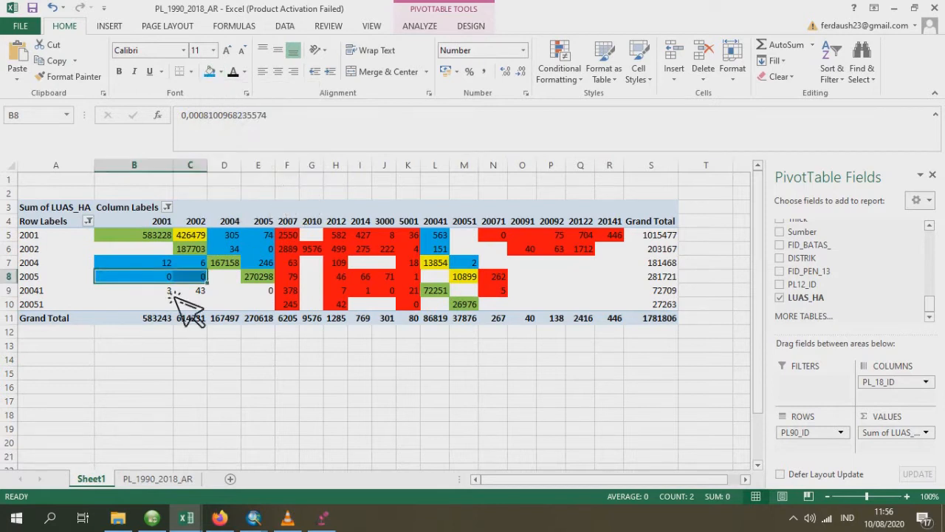
- Fill row 20041's cells under codes 2001 and 2002 with standard light blue
left_click_drag(171, 292, 201, 294)
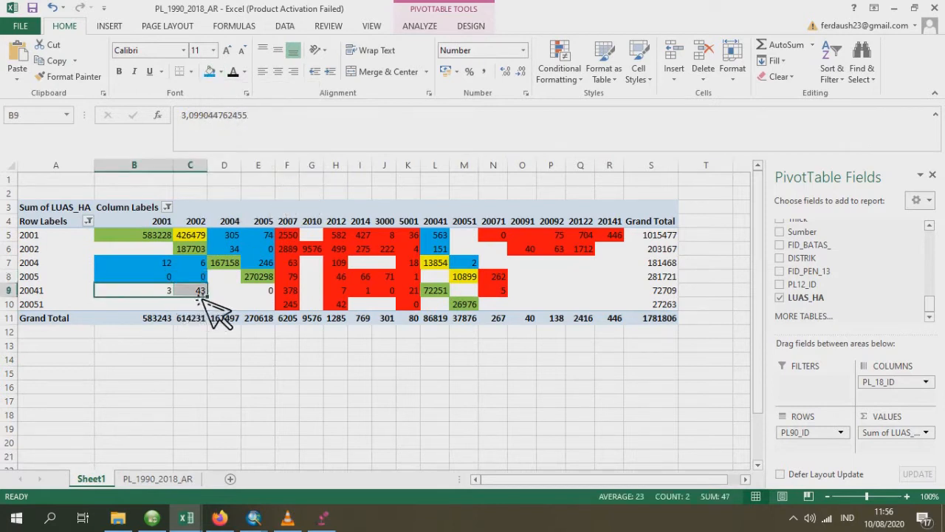
left_click(216, 78)
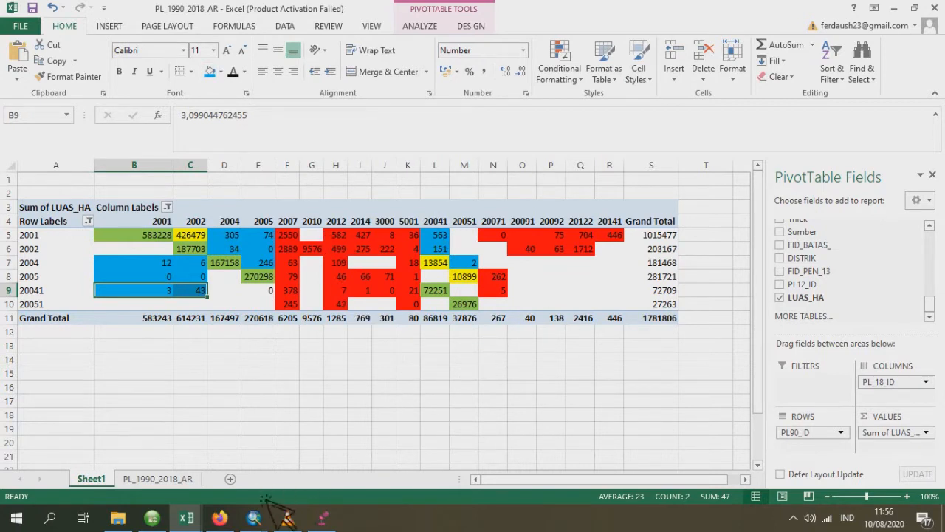
- Switch to the Peta Degradasi Deforestasi map in ArcMap and open Select by Attributes for the DEGRADASI layer's attribute table
mouse_move(258, 519)
mouse_move(347, 469)
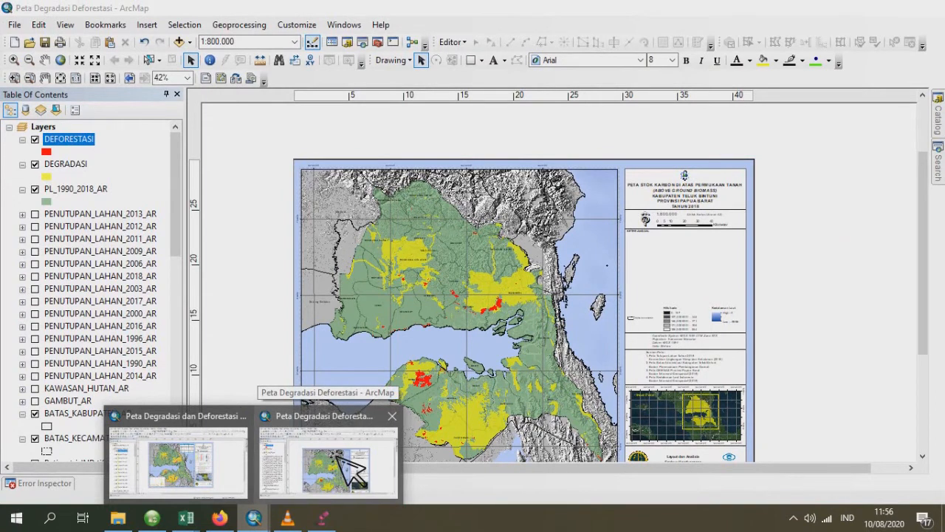
left_click(349, 467)
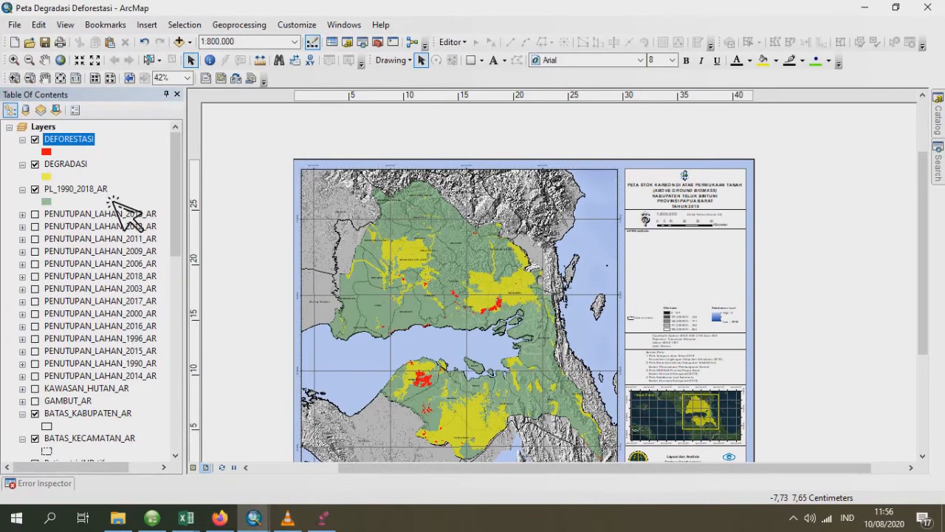
left_click(64, 167)
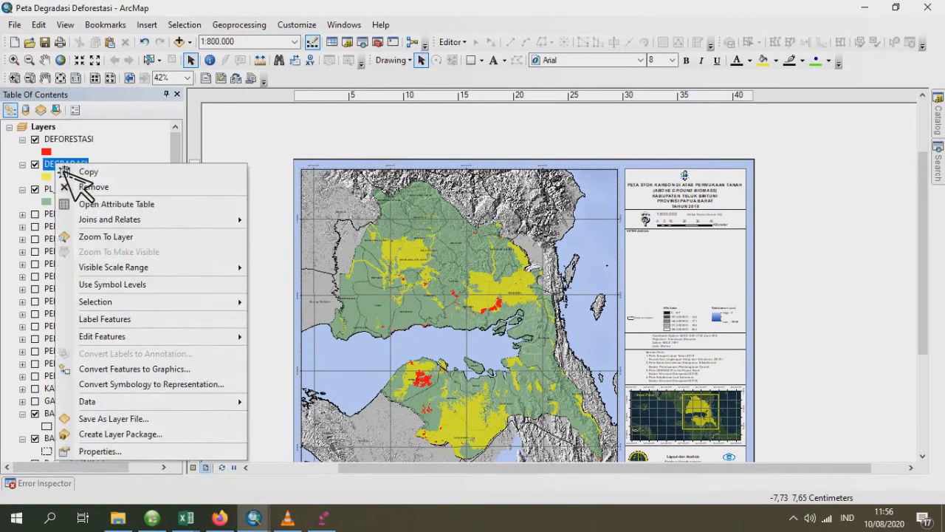
right_click(58, 165)
left_click(127, 207)
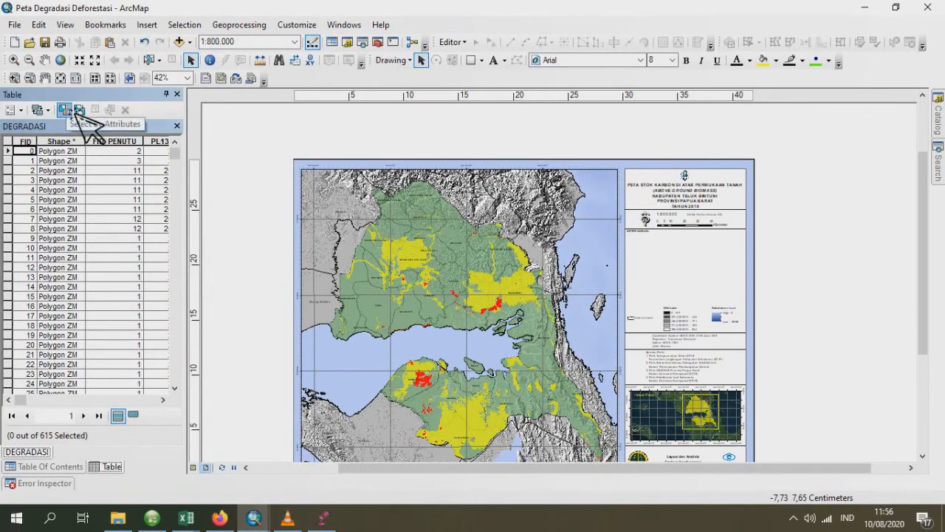
left_click(65, 110)
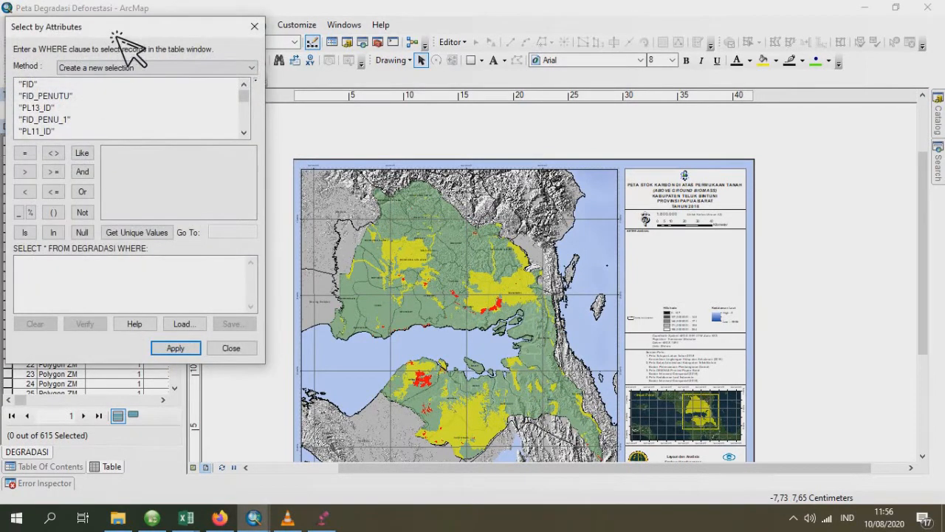
left_click_drag(121, 29, 349, 54)
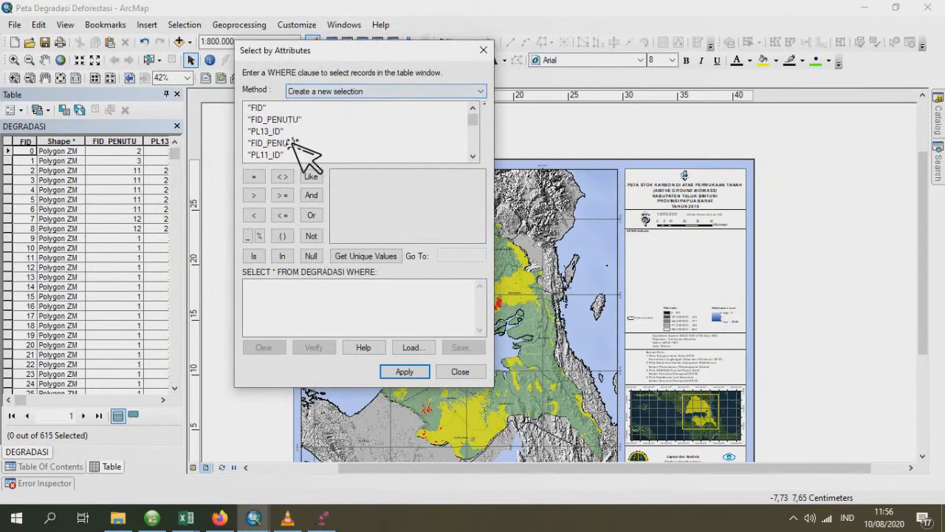
- Begin the selection query with "PL90_ID" = 2001, listing the field's unique values and checking the code against the Excel PivotTable
scroll(296, 143, "down", 6)
scroll(299, 148, "up", 3)
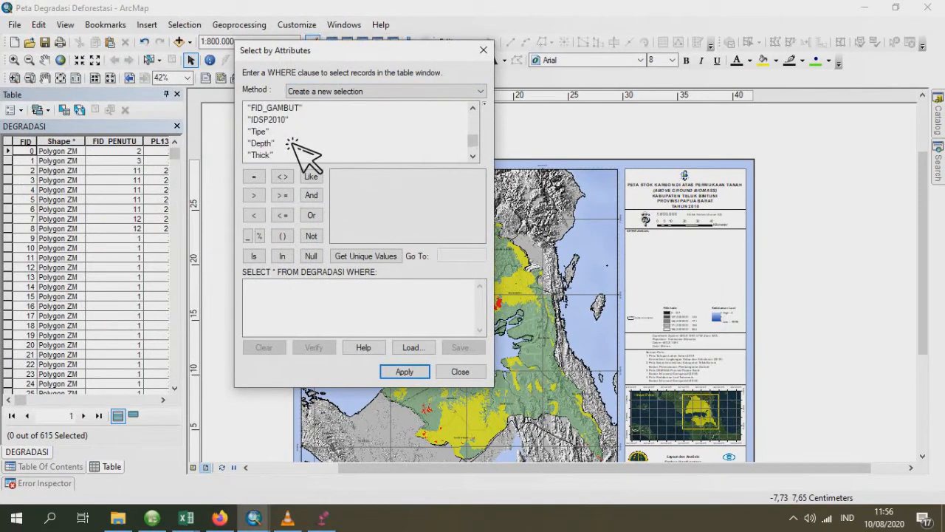
double_click(281, 120)
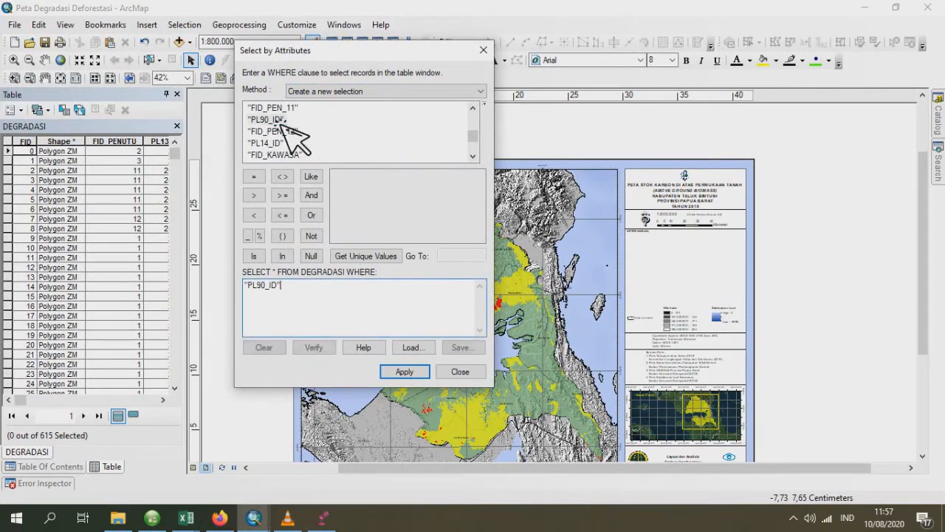
left_click(253, 176)
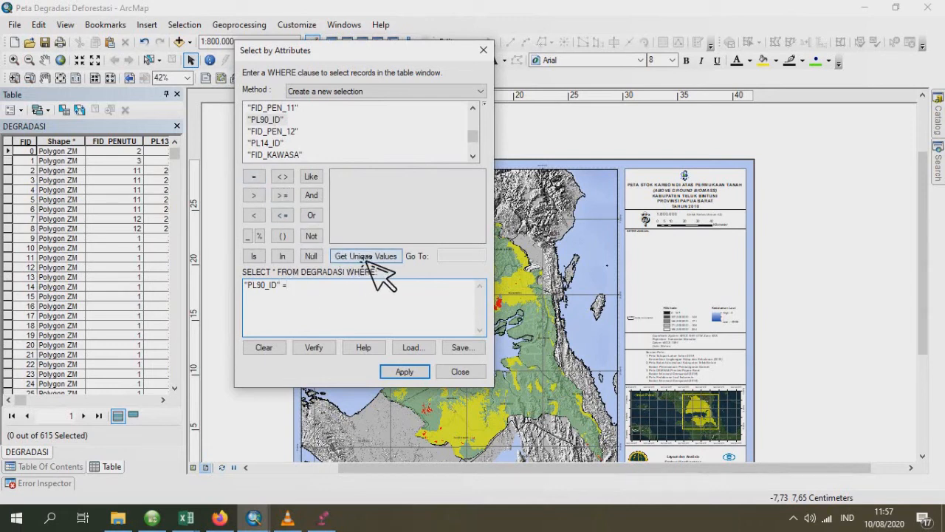
left_click(287, 296)
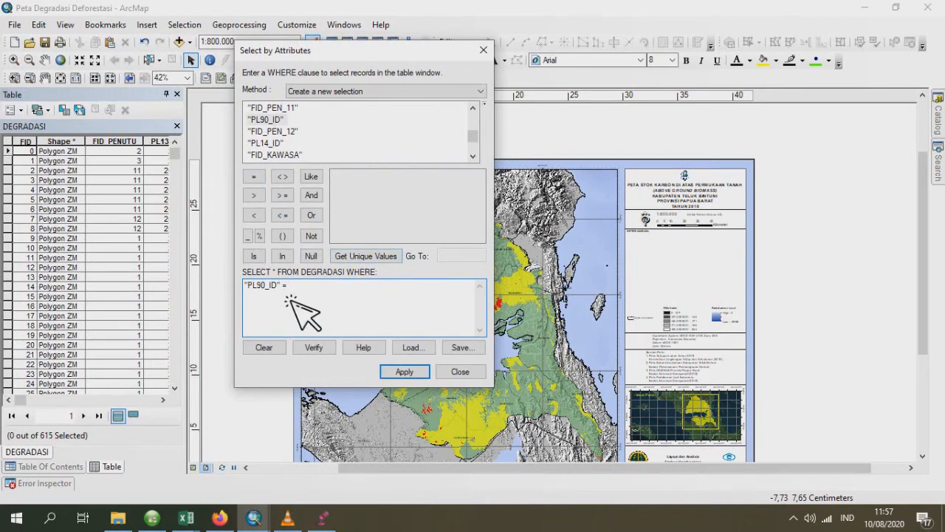
left_click(375, 259)
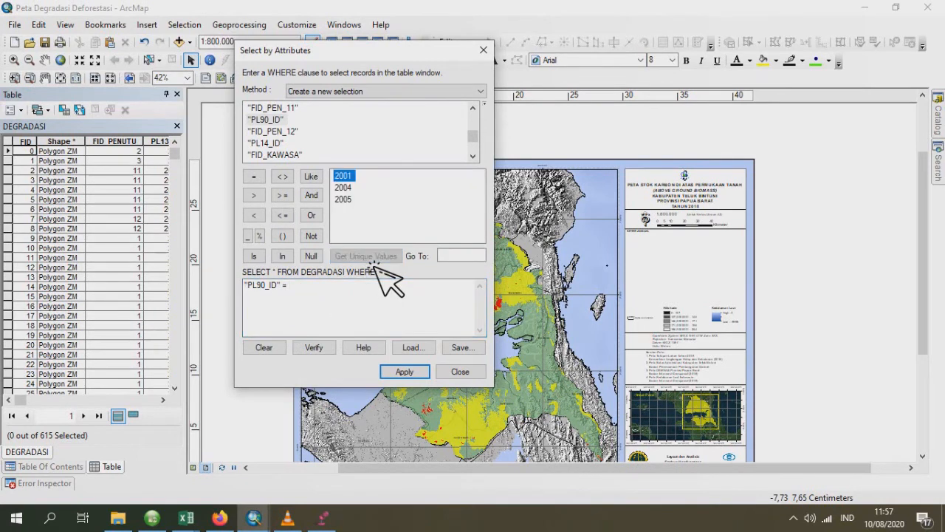
mouse_move(185, 518)
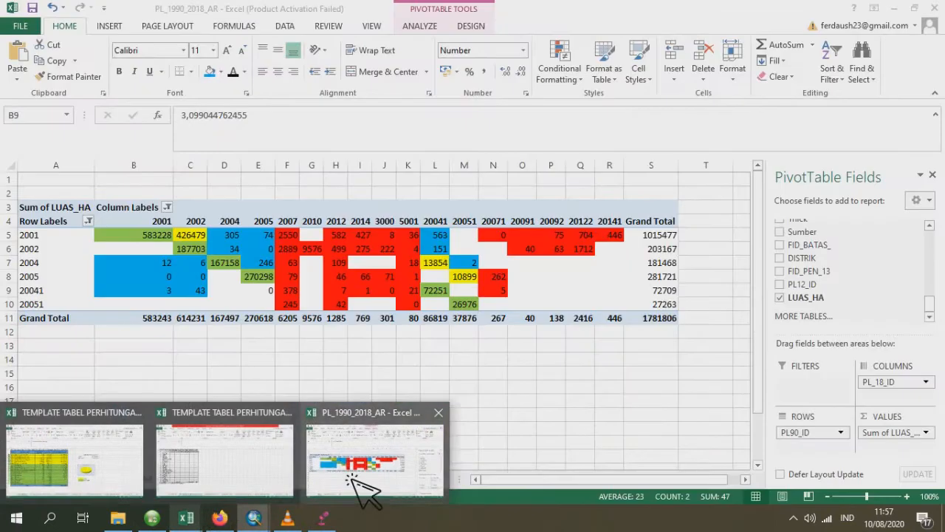
left_click(361, 486)
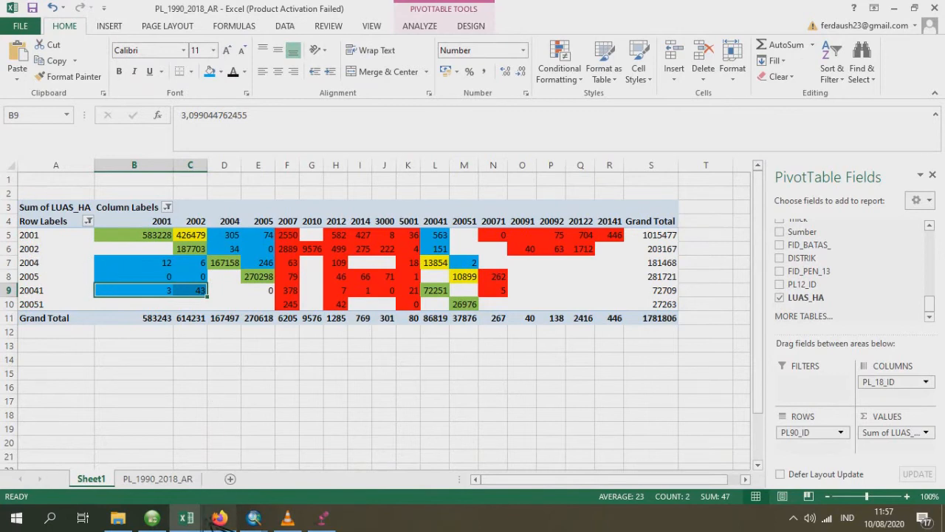
mouse_move(221, 519)
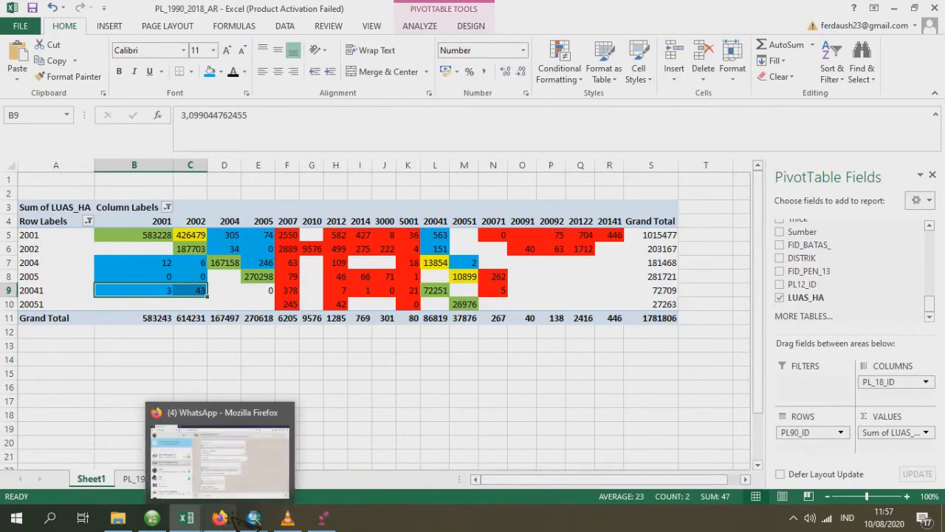
mouse_move(254, 519)
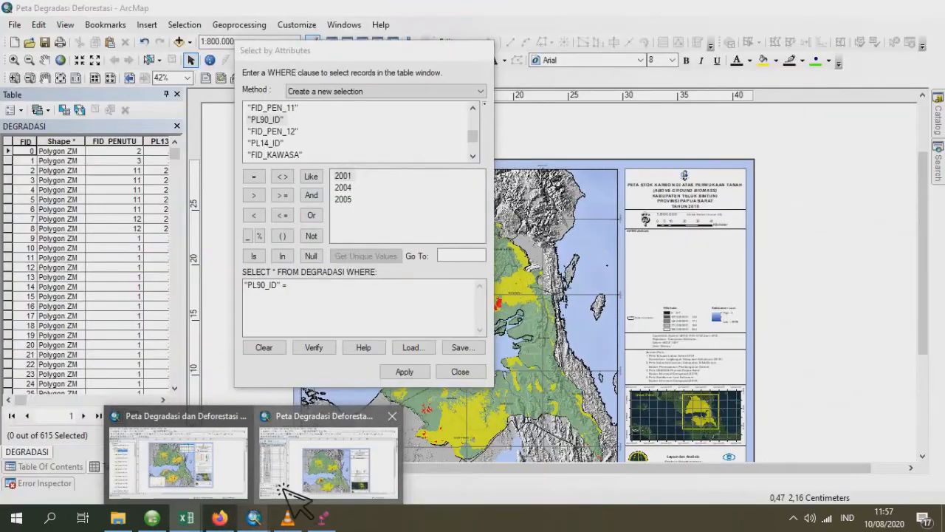
left_click(318, 452)
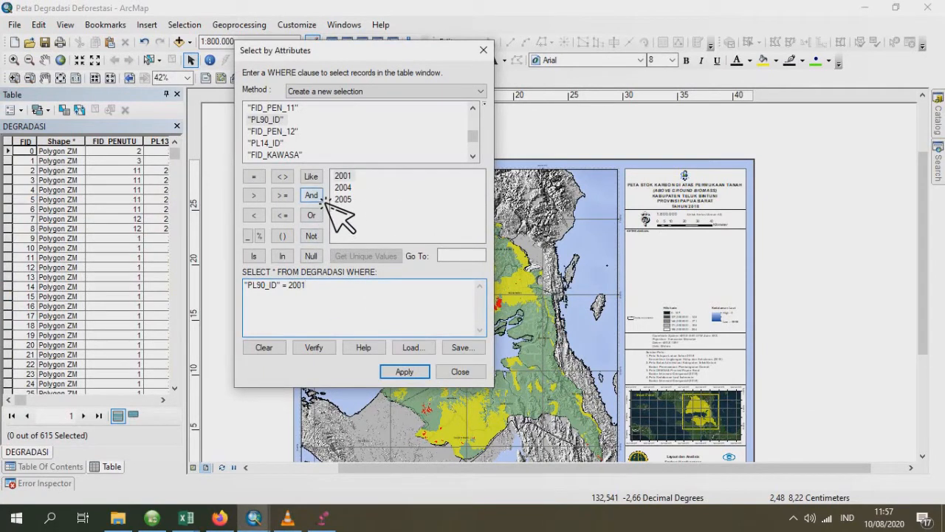
- Extend the query with AND "PL_18_ID" IN () and list the unique values of PL_18_ID
left_click(321, 197)
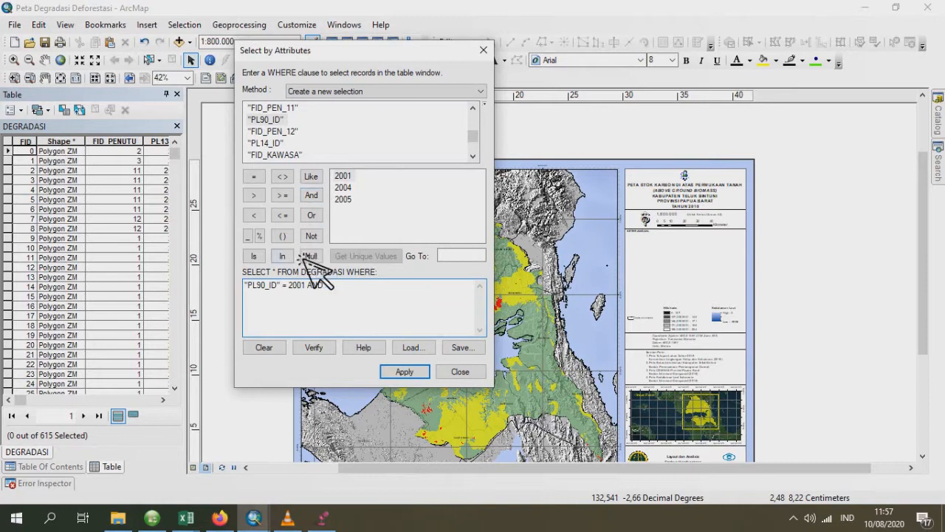
scroll(302, 155, "up", 2)
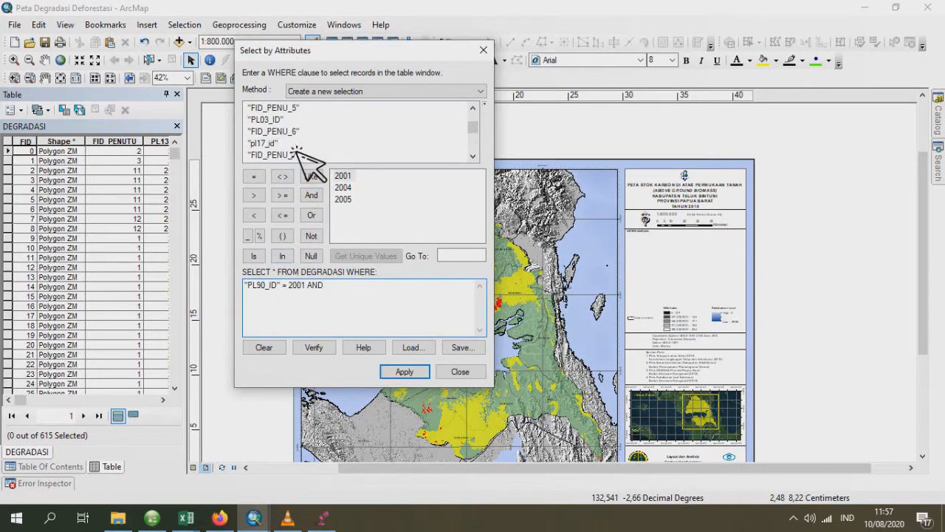
scroll(299, 152, "up", 2)
scroll(303, 155, "down", 2)
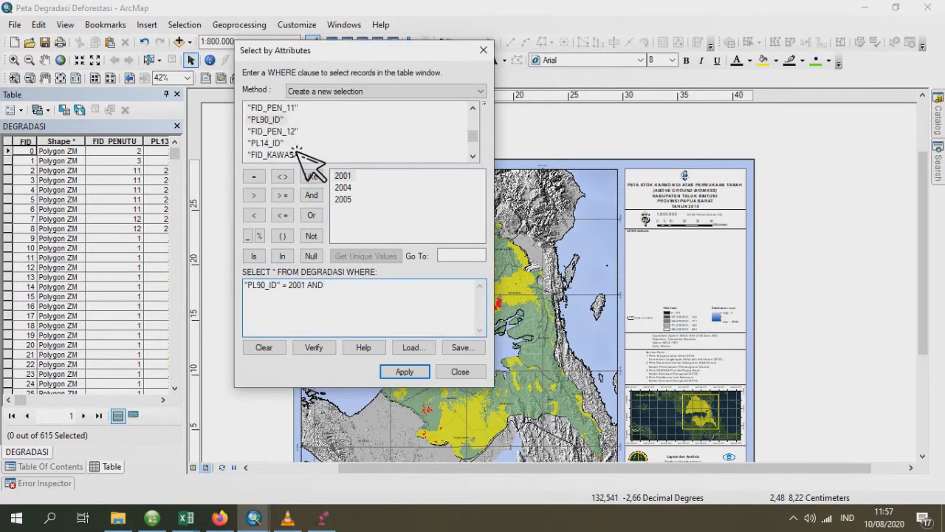
scroll(303, 155, "up", 8)
scroll(303, 155, "down", 3)
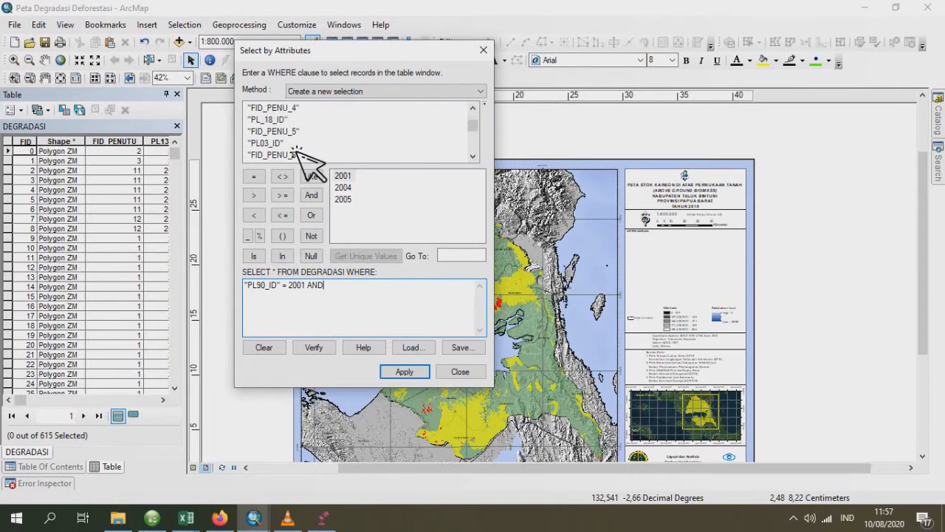
double_click(275, 120)
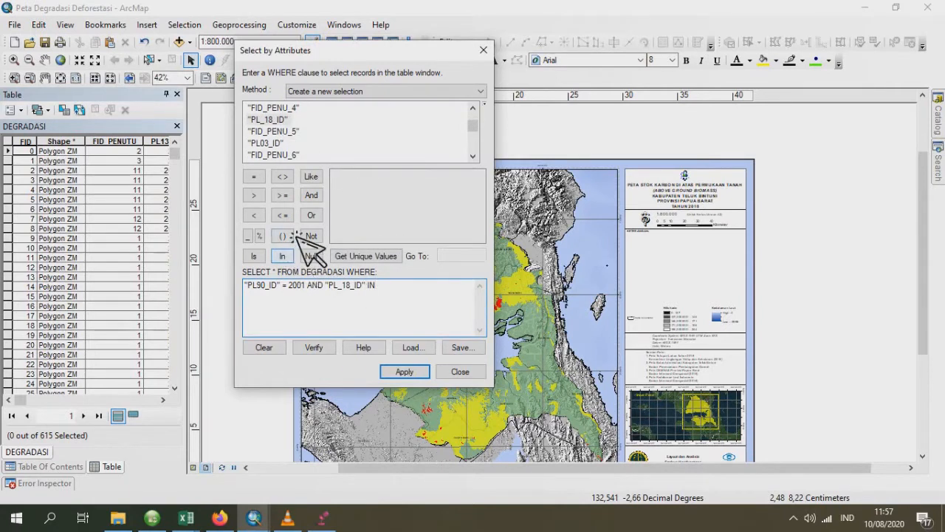
left_click(393, 259)
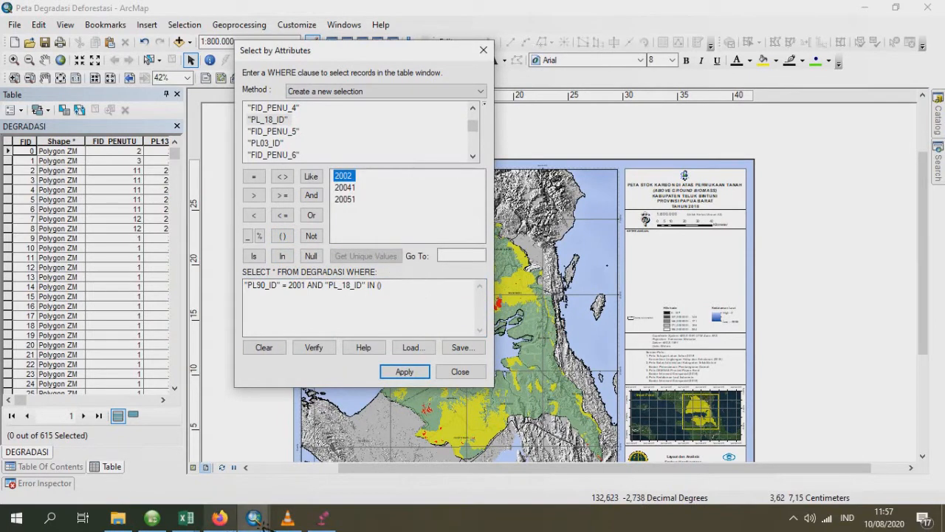
- Check row 2001 in the Excel PivotTable, complete the IN list with 20041 and 20051, and apply the selection in ArcMap
mouse_move(254, 517)
mouse_move(186, 517)
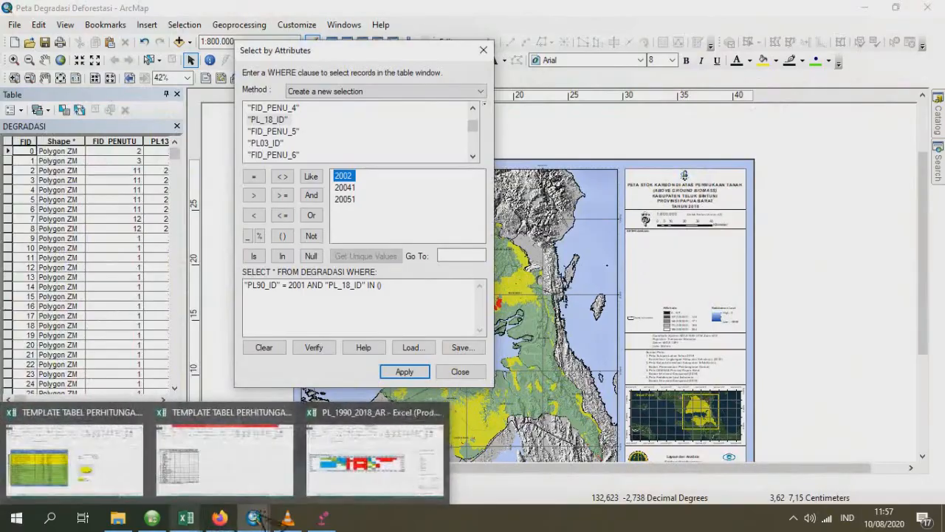
left_click(373, 447)
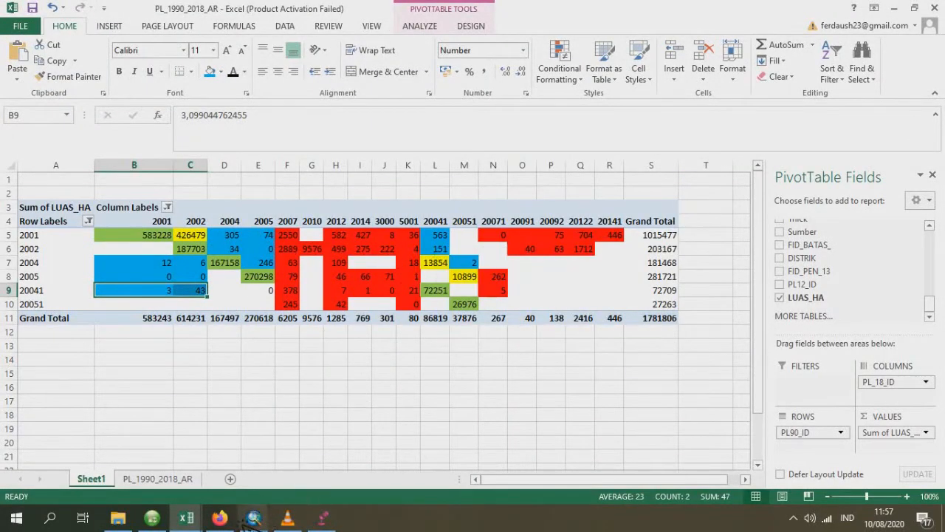
mouse_move(254, 517)
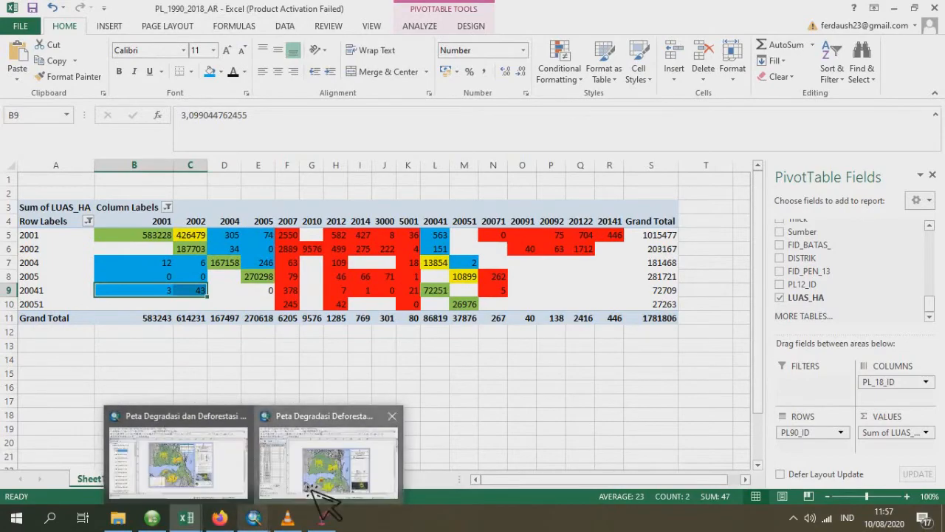
left_click(314, 484)
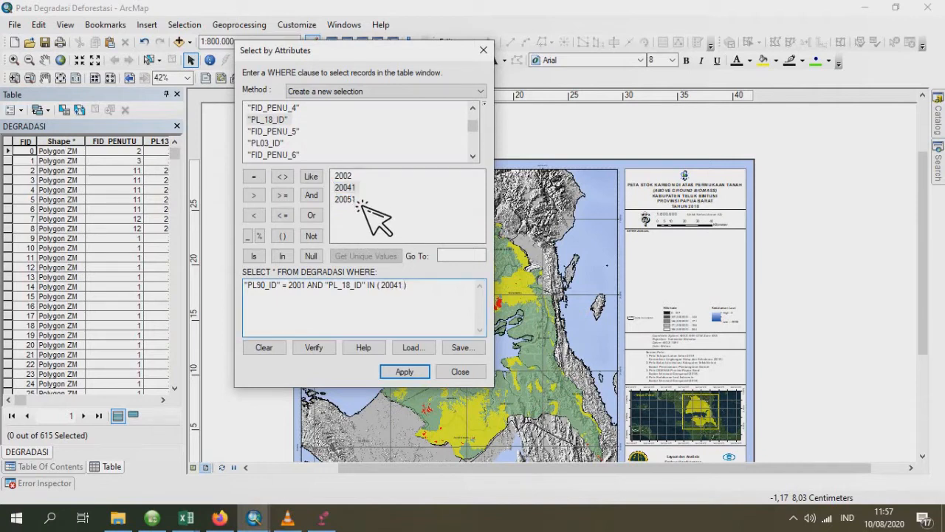
left_click(415, 374)
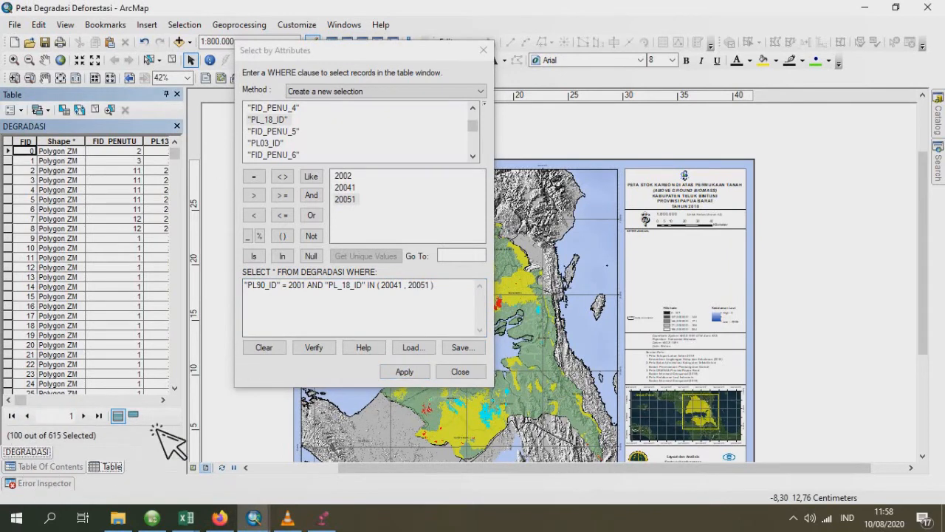
- Start an edit session on the DEGRADASI layer, continuing past the warnings, and delete the selected records
right_click(15, 157)
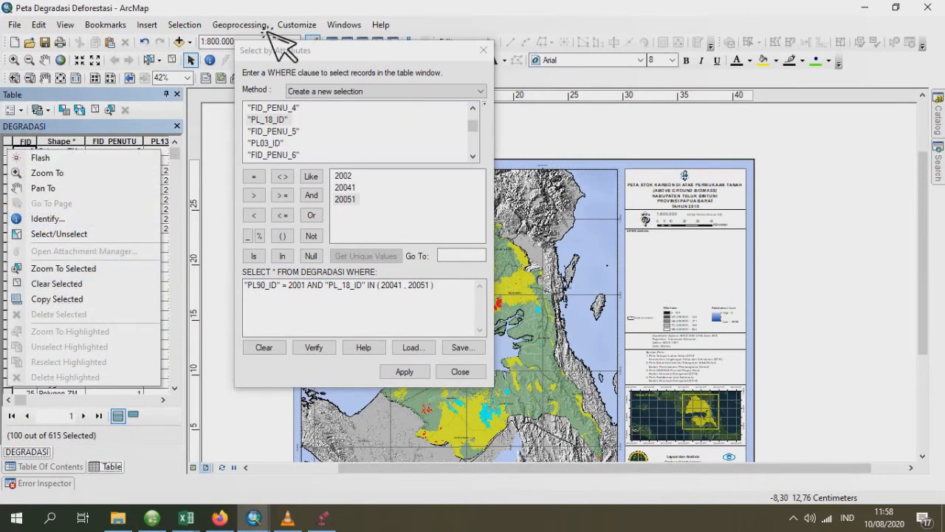
left_click_drag(352, 50, 450, 87)
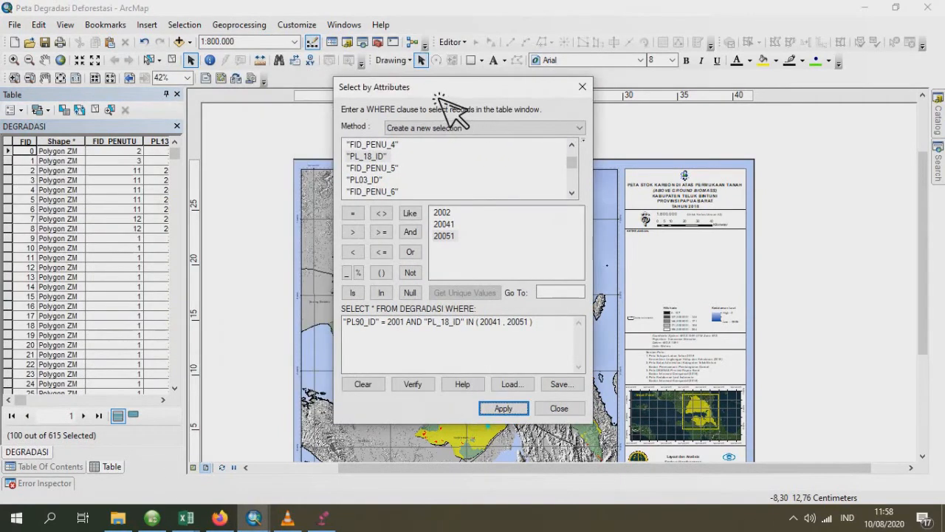
left_click(452, 43)
left_click(482, 59)
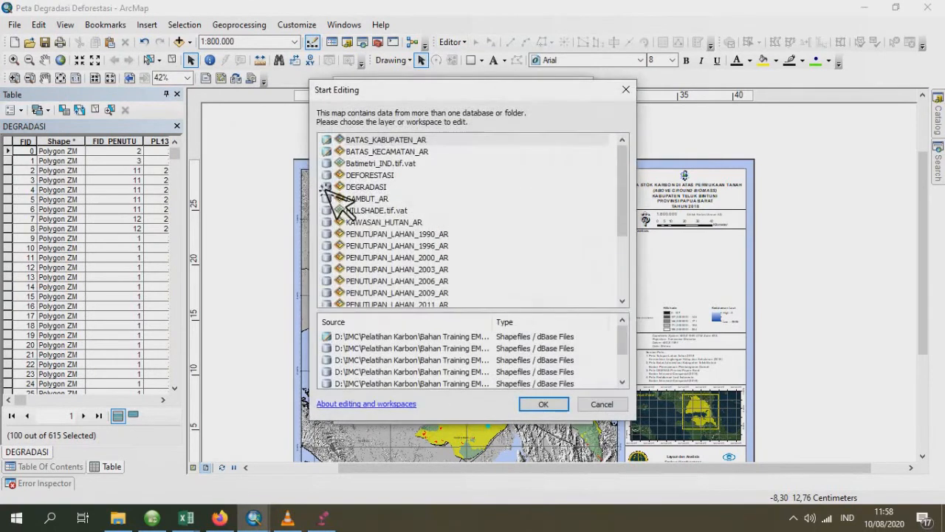
double_click(376, 191)
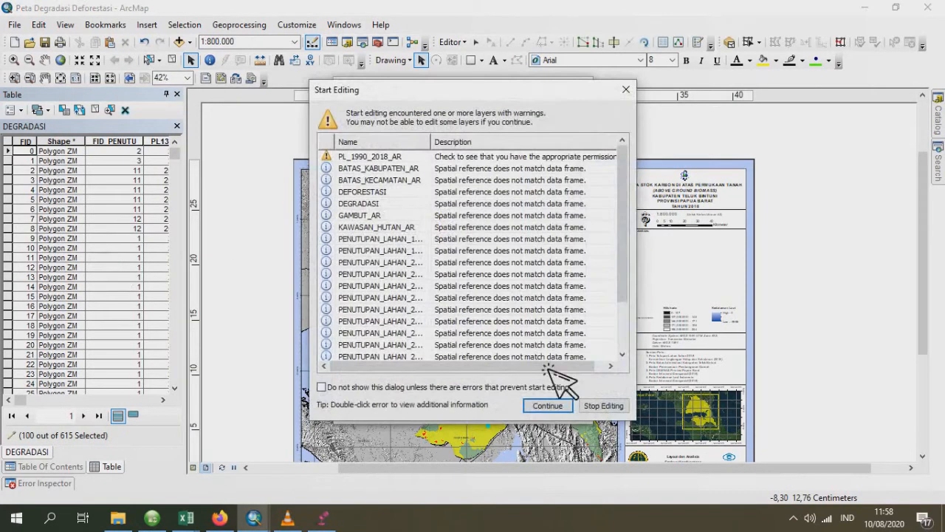
left_click(547, 405)
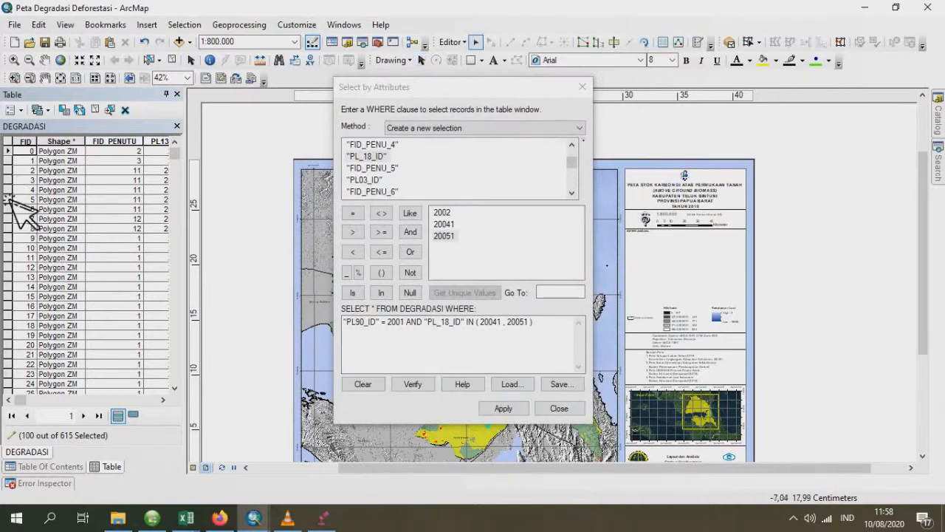
right_click(13, 158)
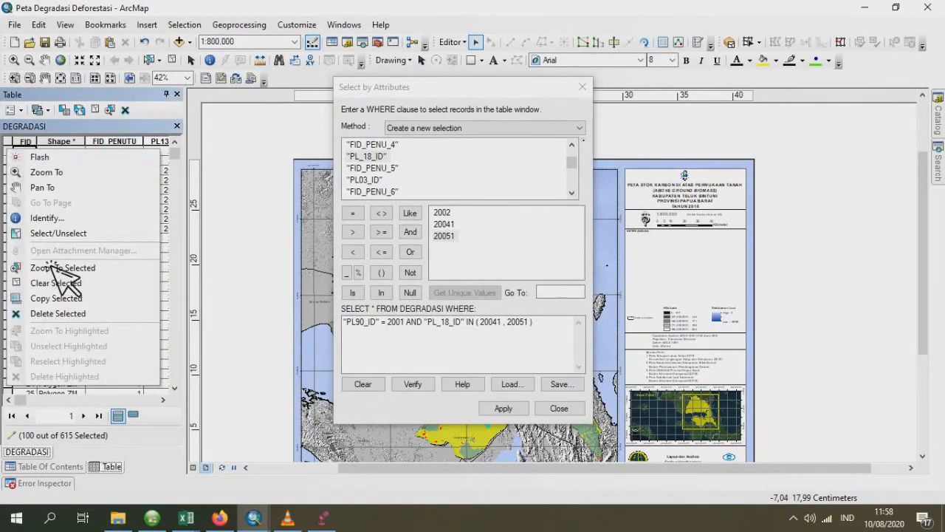
left_click(73, 316)
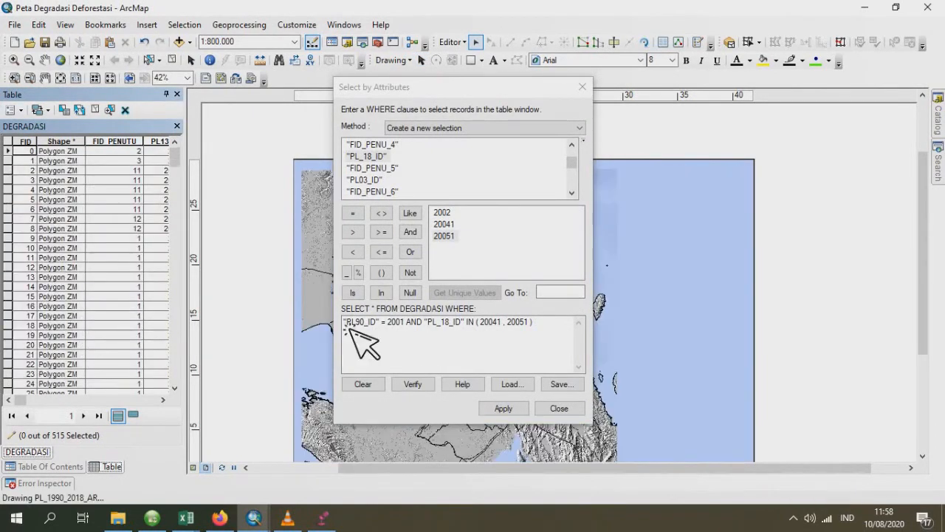
- Remove the code 2001 from the DEGRADASI selection query and check the PivotTable rows in the PL_1990_2018_AR workbook in Excel
left_click(403, 338)
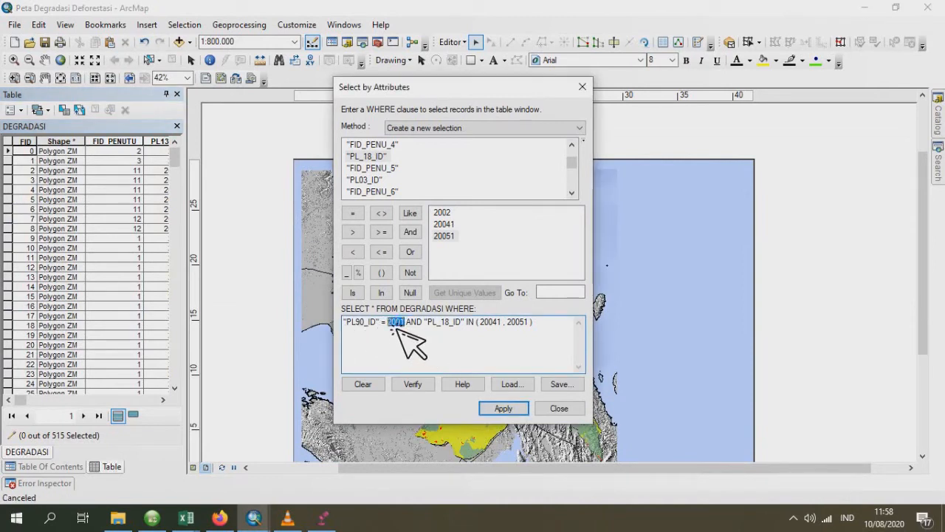
key("BackSpace")
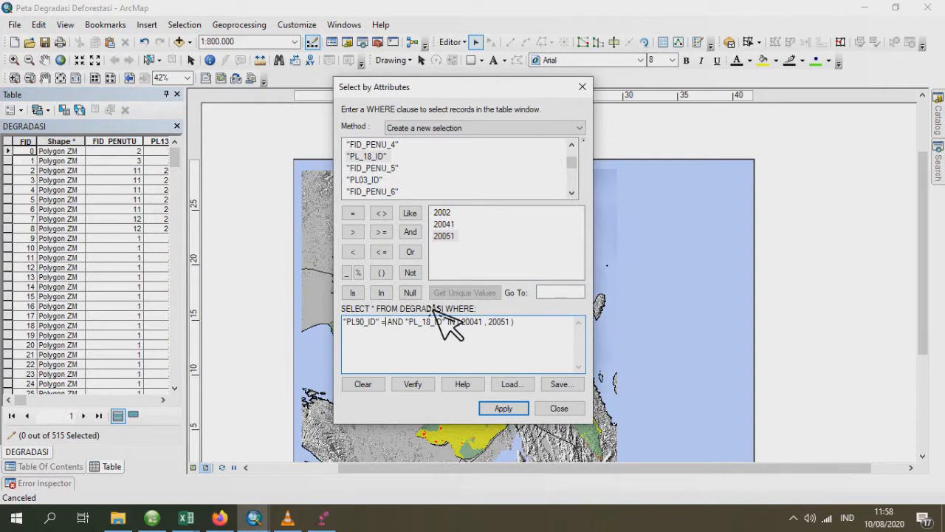
mouse_move(186, 518)
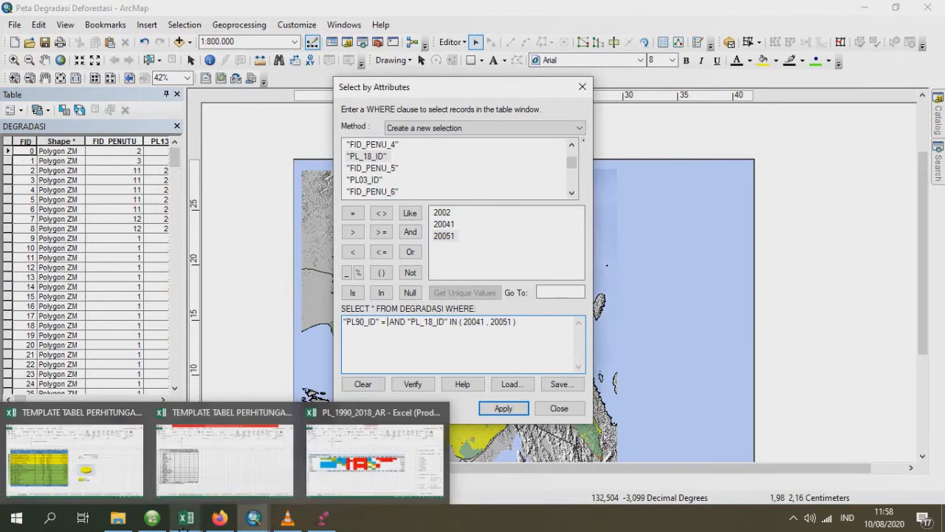
mouse_move(348, 487)
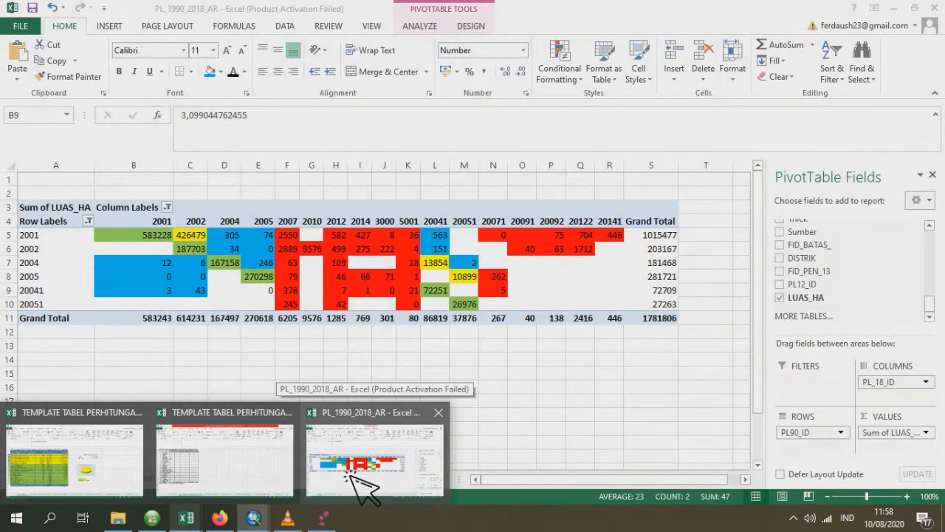
left_click(353, 480)
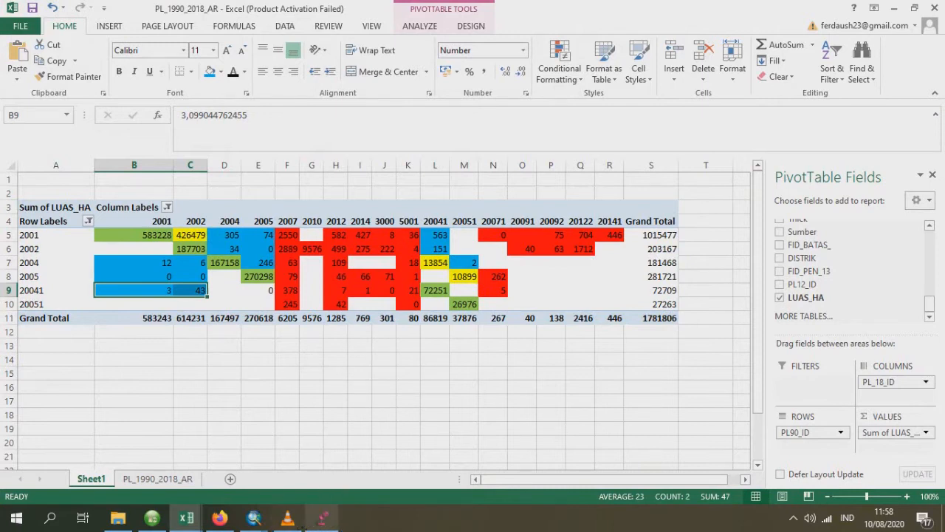
mouse_move(254, 519)
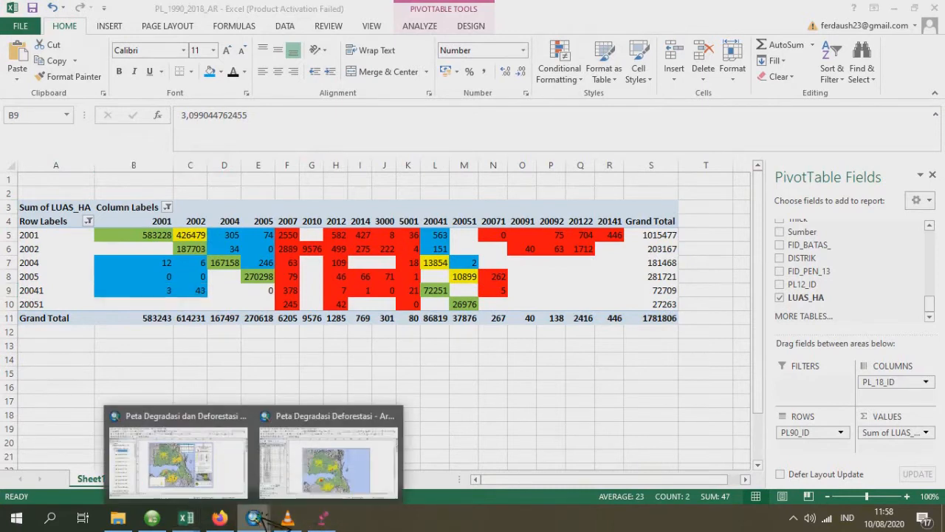
left_click(334, 482)
- Set "PL90_ID" to 2002 in the ArcMap query, keeping the IN list of 20041 and 20051, and apply the selection
left_click(388, 324)
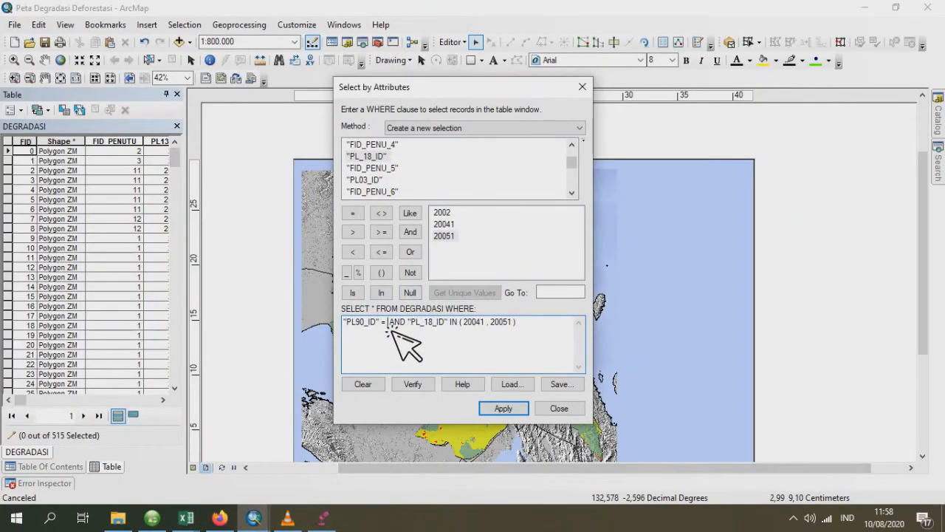
type("200")
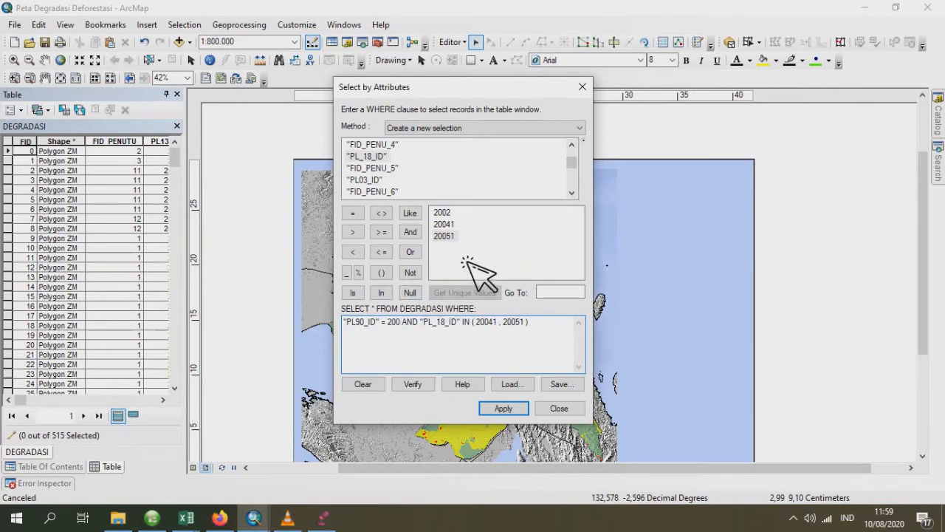
type("2")
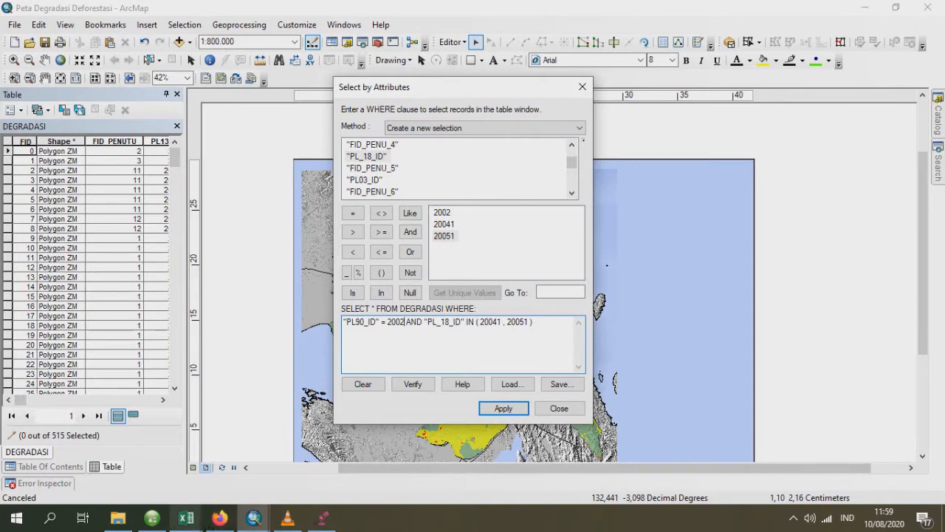
left_click(186, 518)
mouse_move(389, 470)
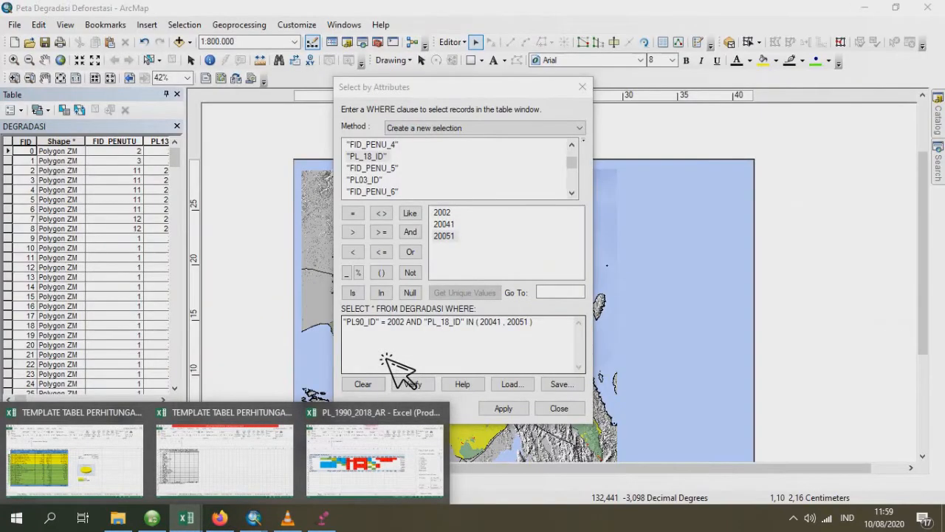
left_click(505, 341)
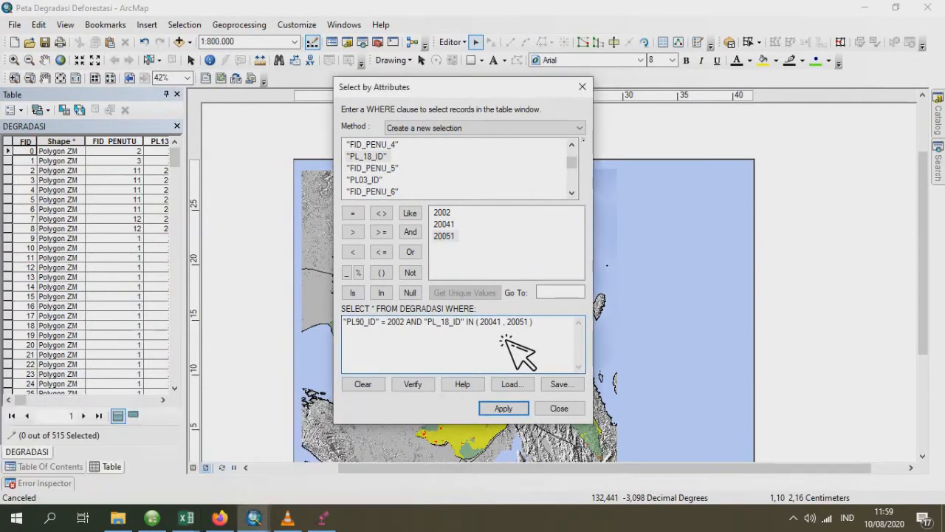
left_click(504, 408)
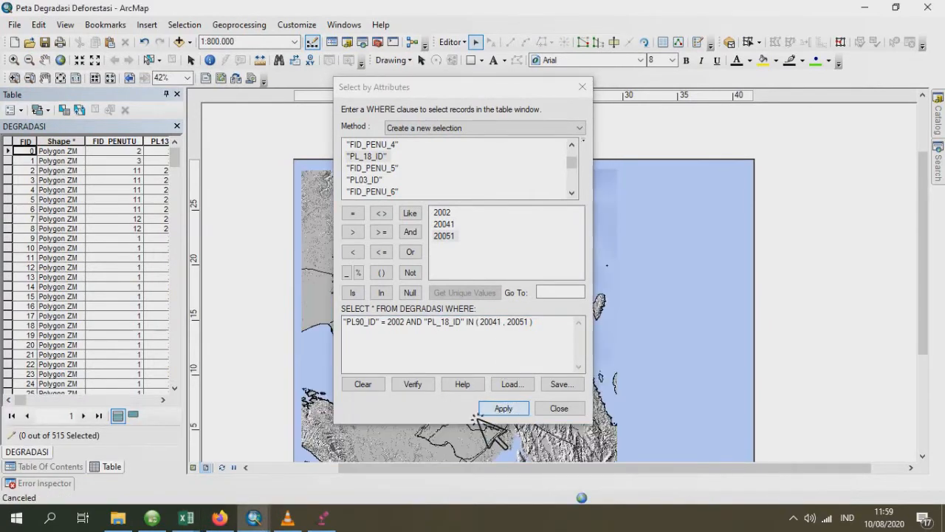
- Select the DEGRADASI records with "PL90_ID" = 2004 and "PL_18_ID" IN (2002, 20051), and delete them
left_click(409, 327)
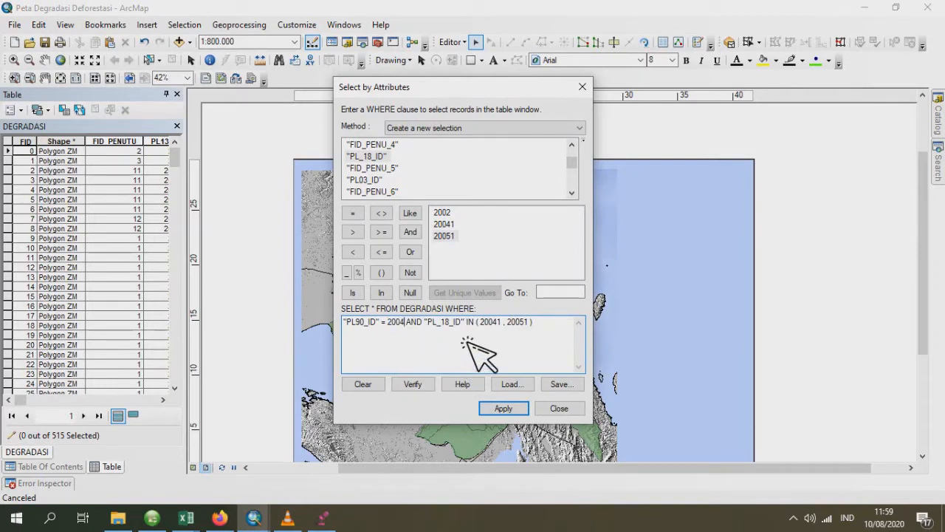
left_click_drag(503, 324, 481, 326)
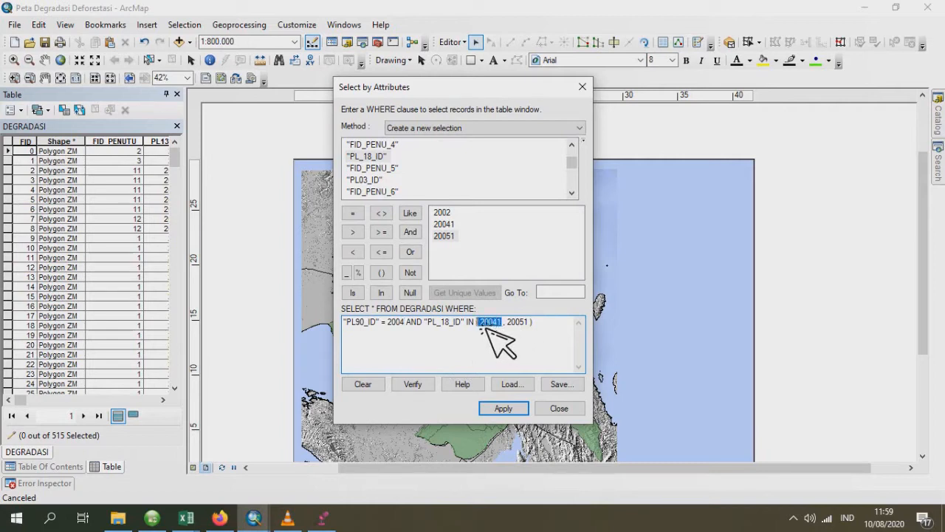
key("Delete")
double_click(453, 217)
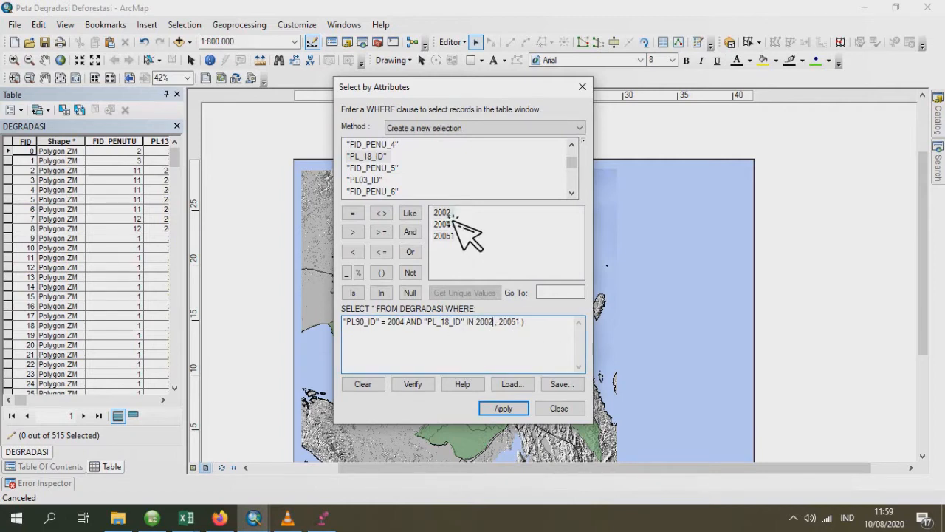
left_click(482, 333)
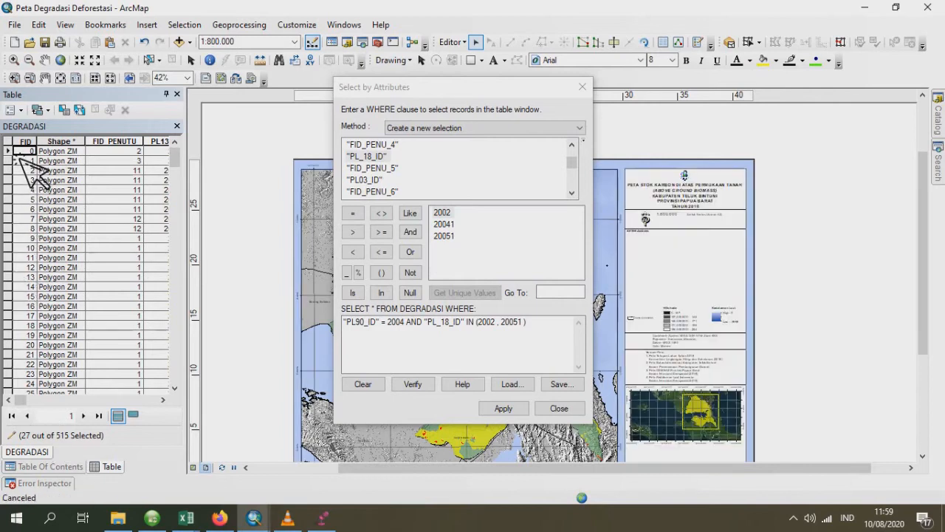
right_click(15, 154)
left_click(74, 311)
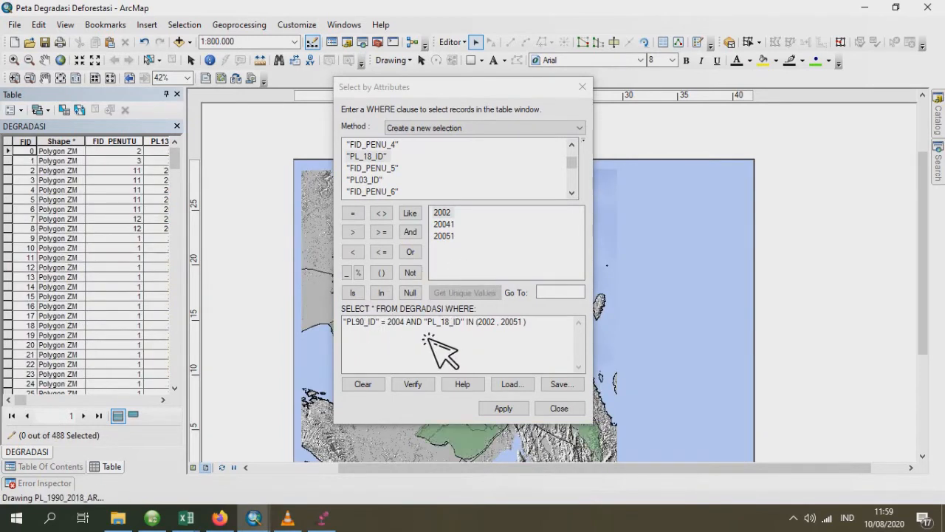
- Select the DEGRADASI records with "PL90_ID" = 2005 and "PL_18_ID" IN (2002, 20041), and delete them
left_click(407, 325)
double_click(397, 325)
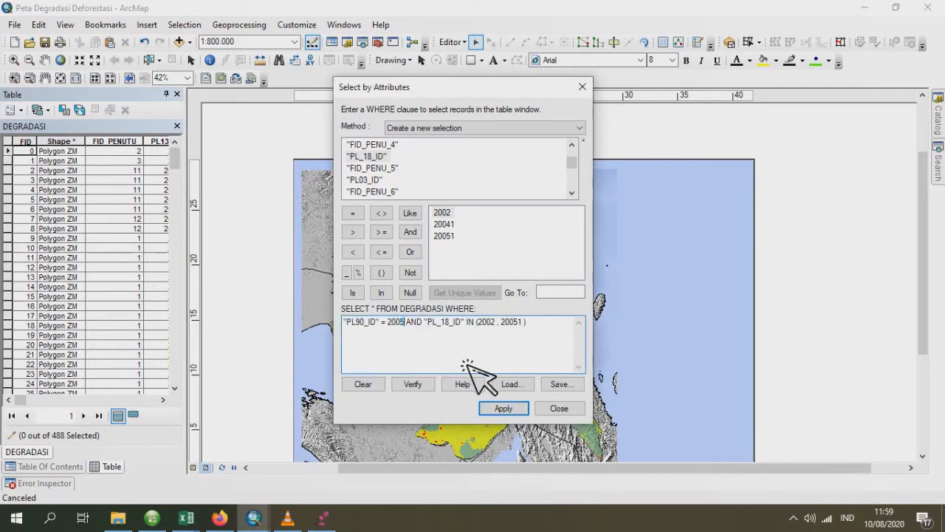
double_click(512, 323)
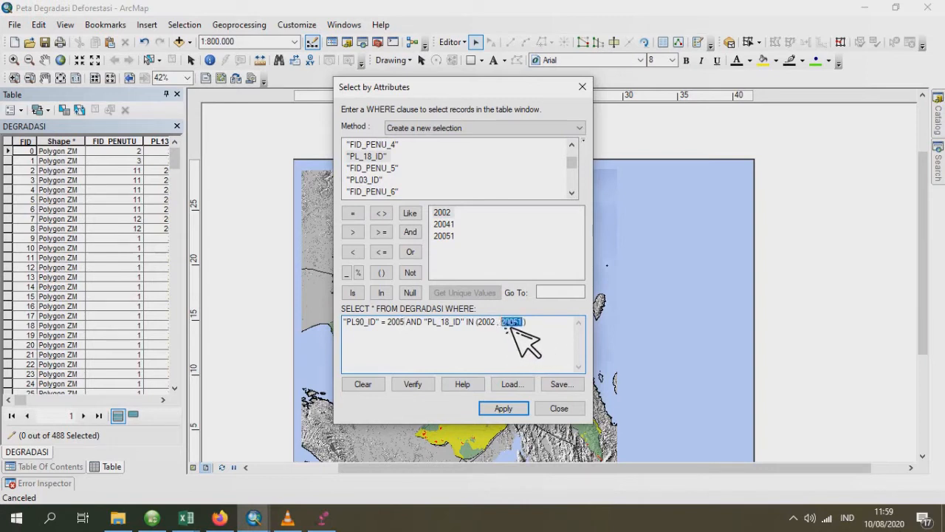
key("Delete")
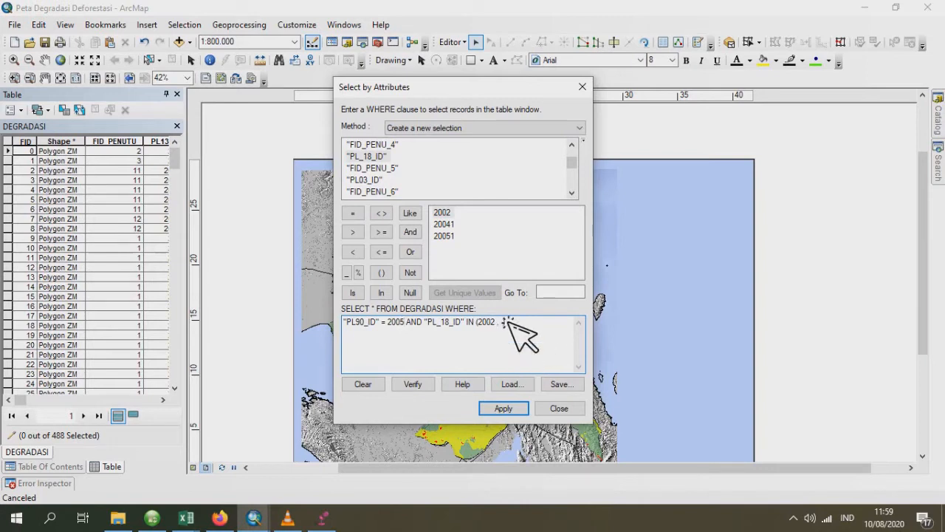
double_click(452, 225)
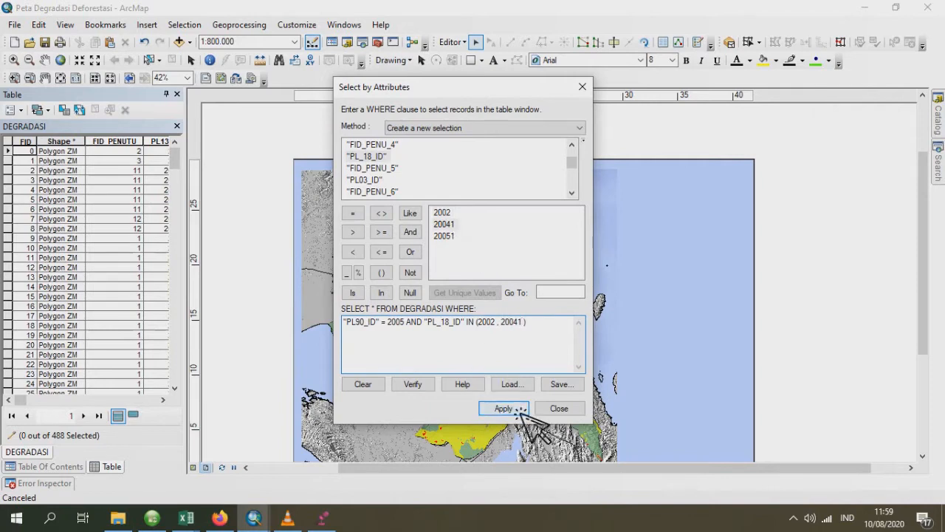
left_click(498, 408)
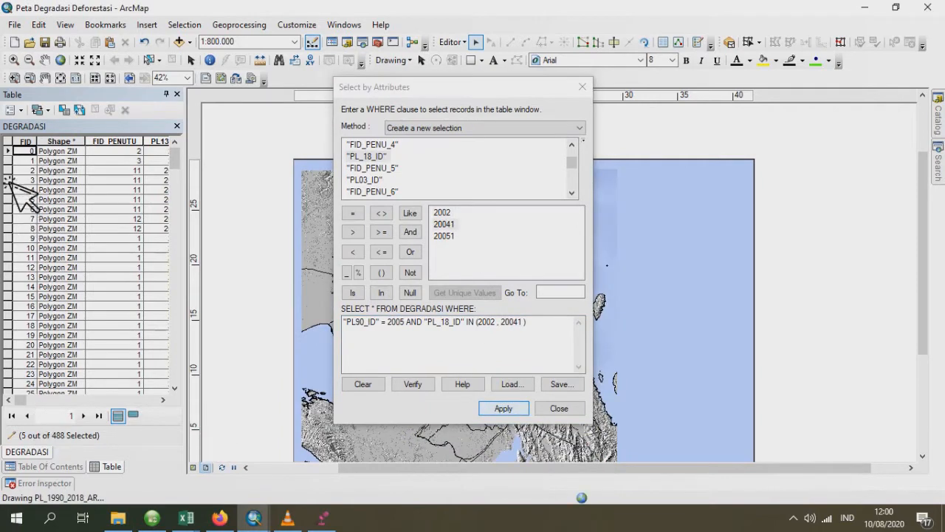
right_click(16, 157)
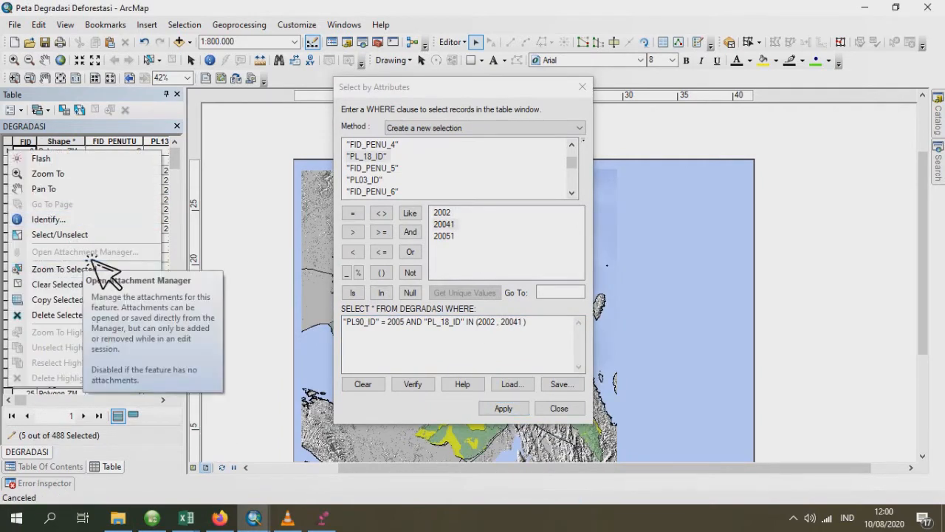
left_click(91, 316)
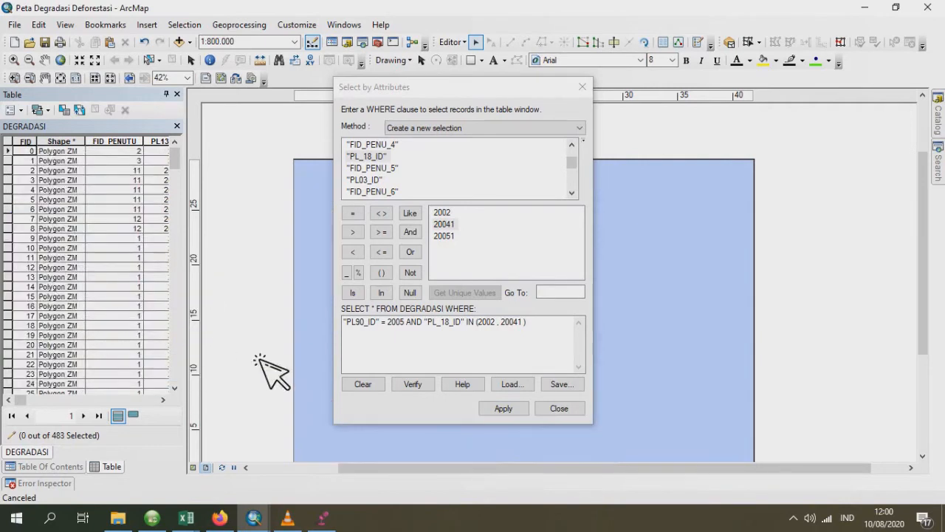
- Set "PL90_ID" to 20051, add 20051 to the "PL_18_ID" IN list, and apply the selection
left_click(408, 324)
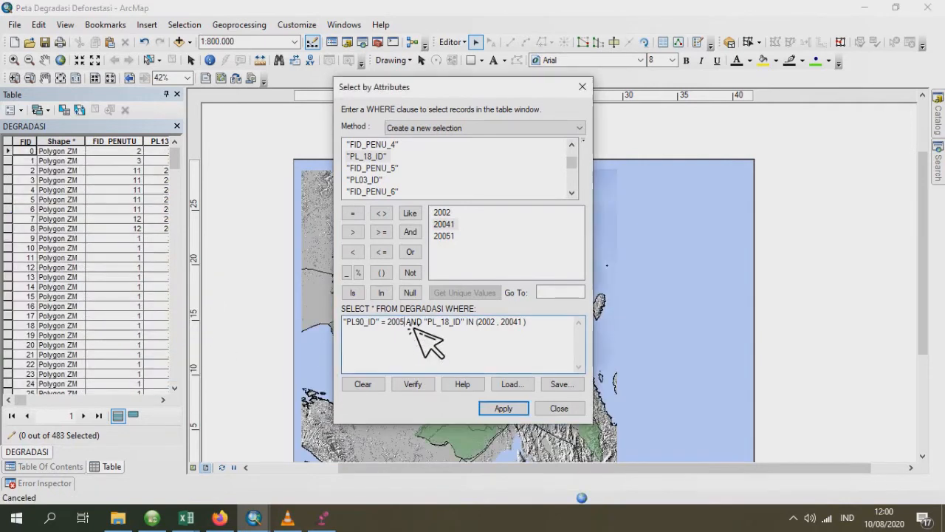
type("1")
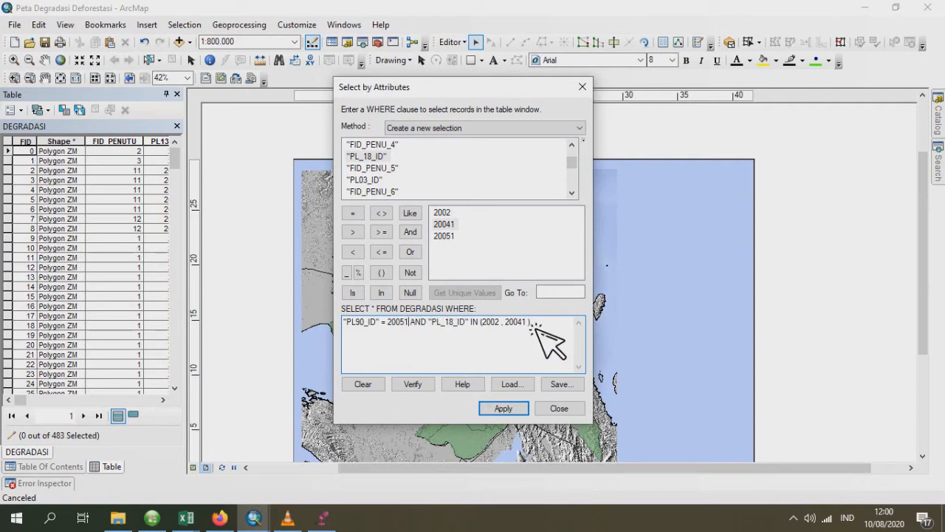
type(",")
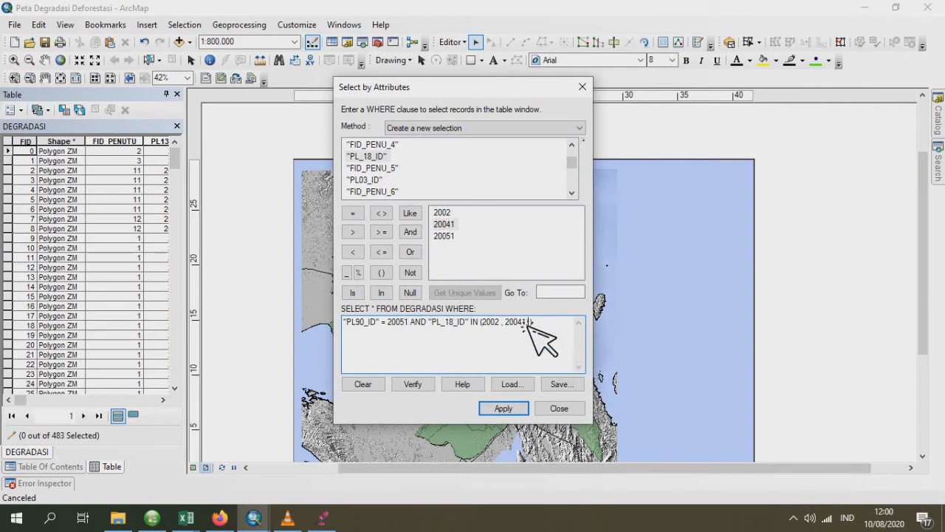
double_click(449, 237)
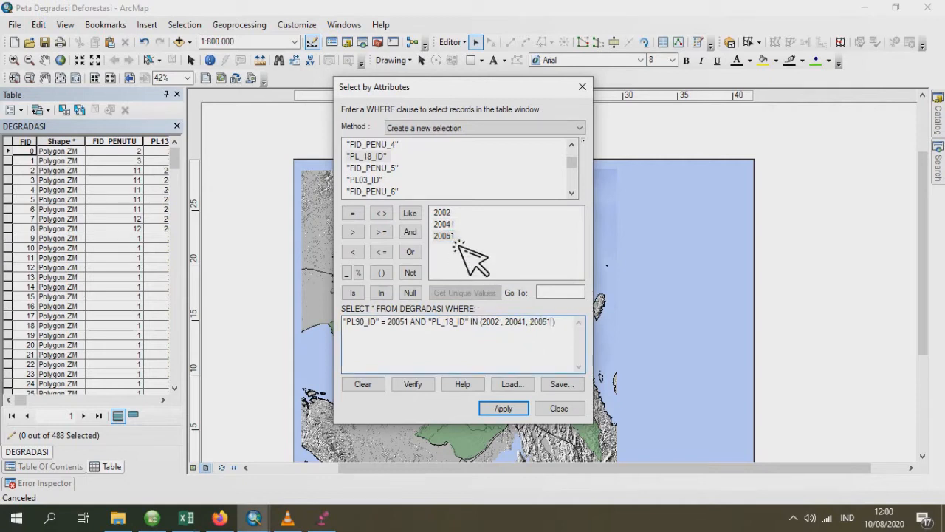
left_click(519, 411)
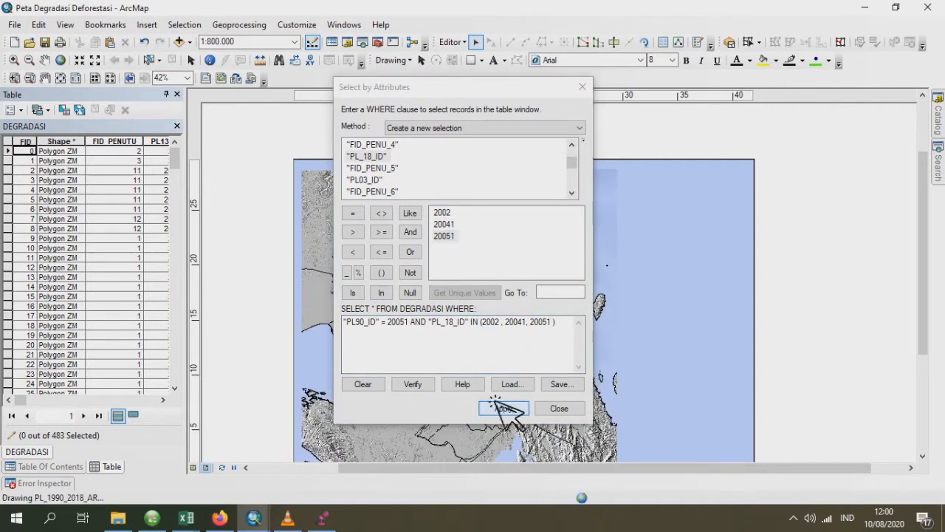
- Change the "PL90_ID" code in the query to 20041
left_click(412, 325)
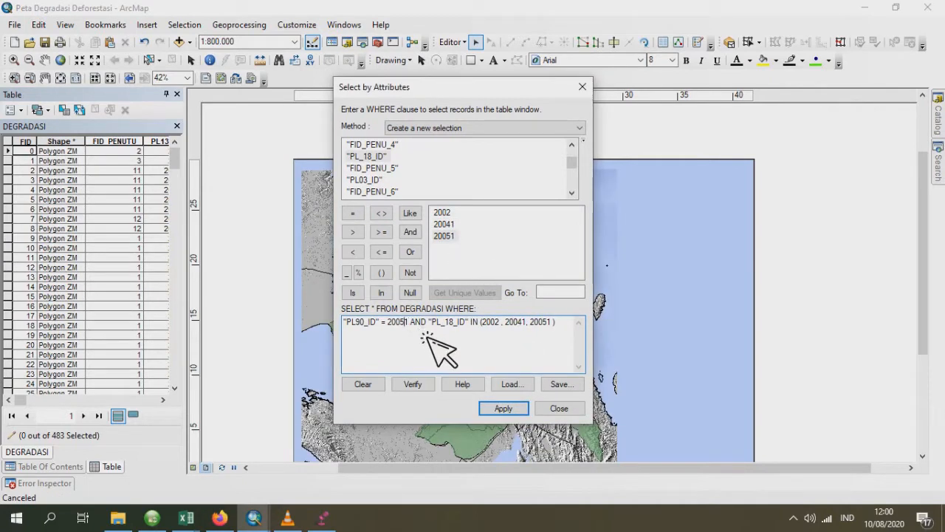
key("BackSpace")
type("4")
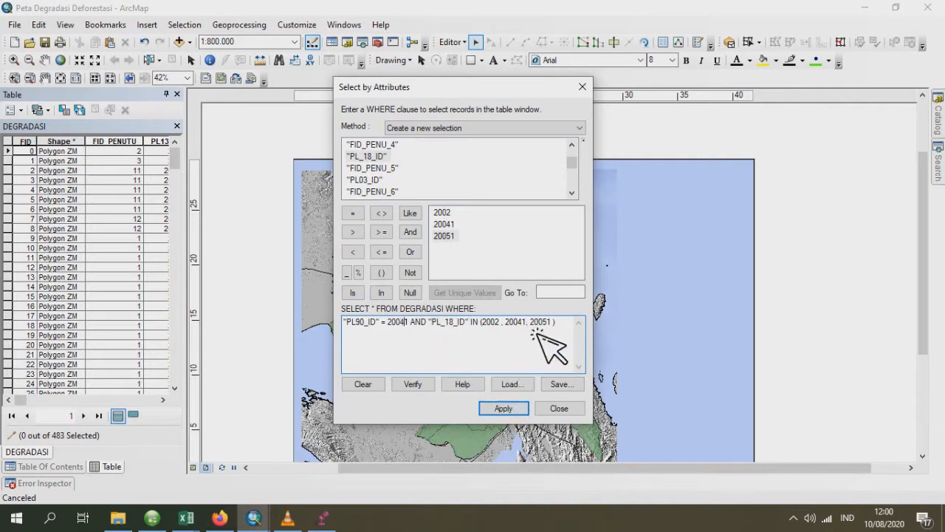
left_click_drag(533, 327, 520, 328)
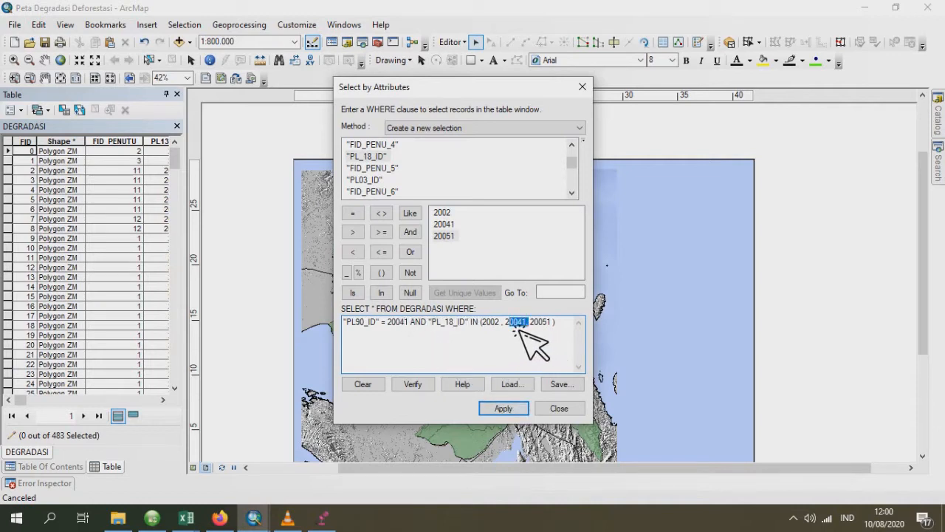
- Set "PL90_ID" to 20011, remove 20051 from the "PL_18_ID" list to leave IN (2002, 20041), and apply the selection
left_click(407, 325)
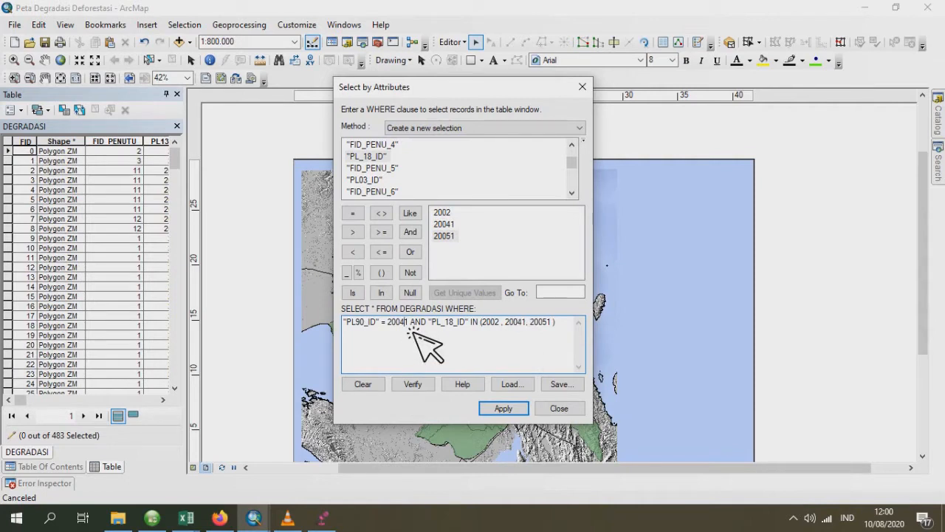
key("BackSpace")
type("1")
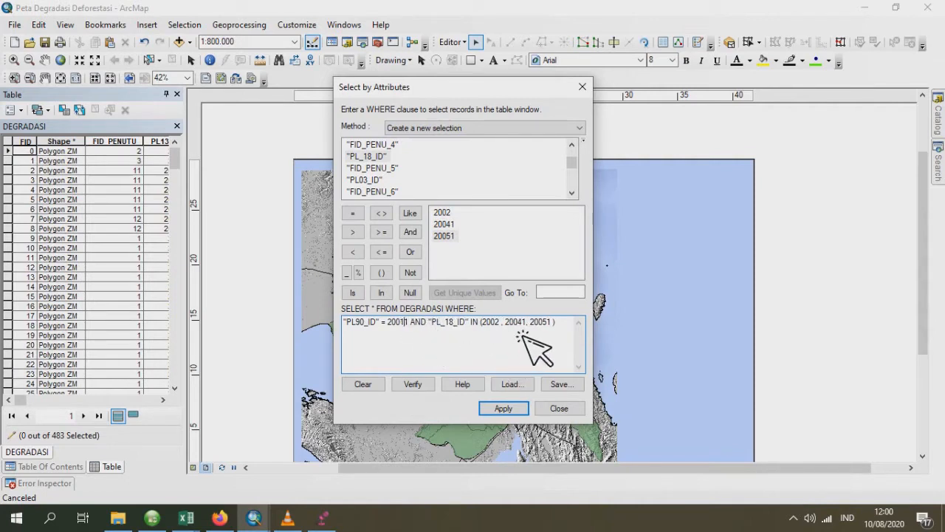
left_click_drag(531, 326, 549, 326)
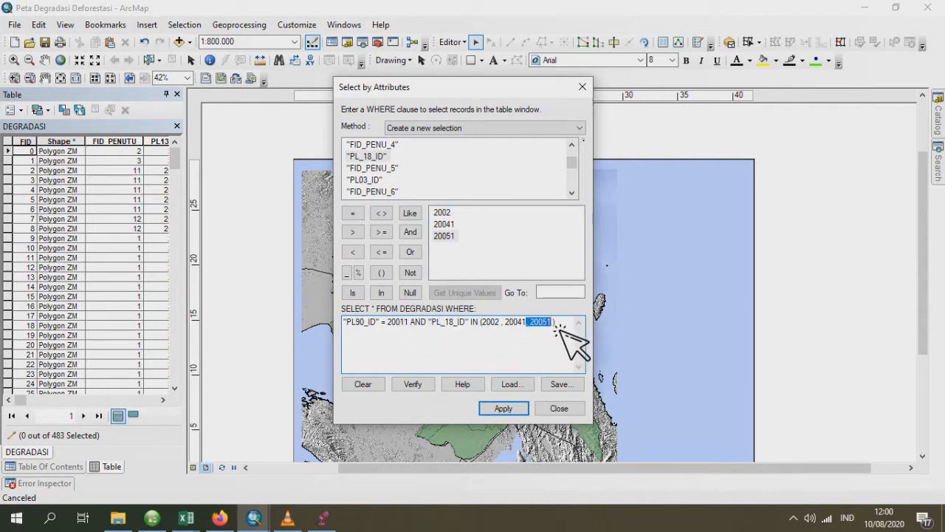
key("BackSpace")
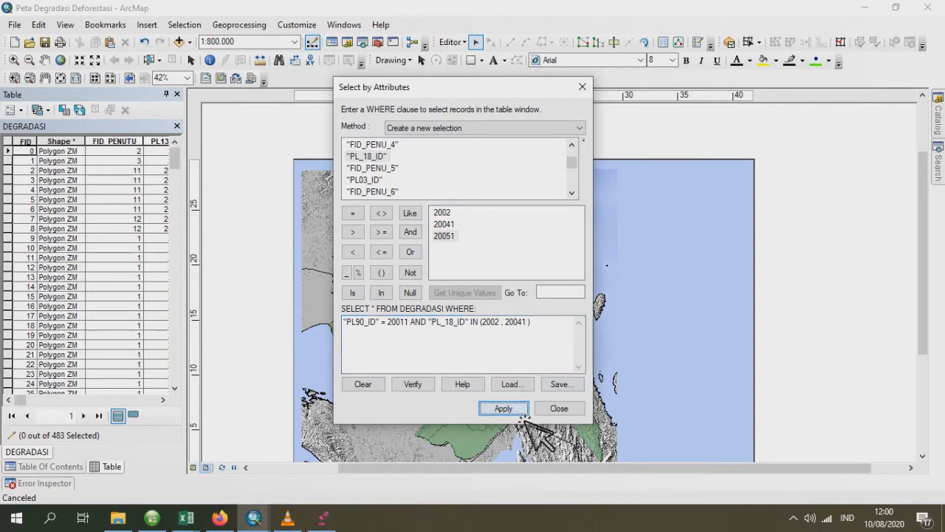
left_click(520, 415)
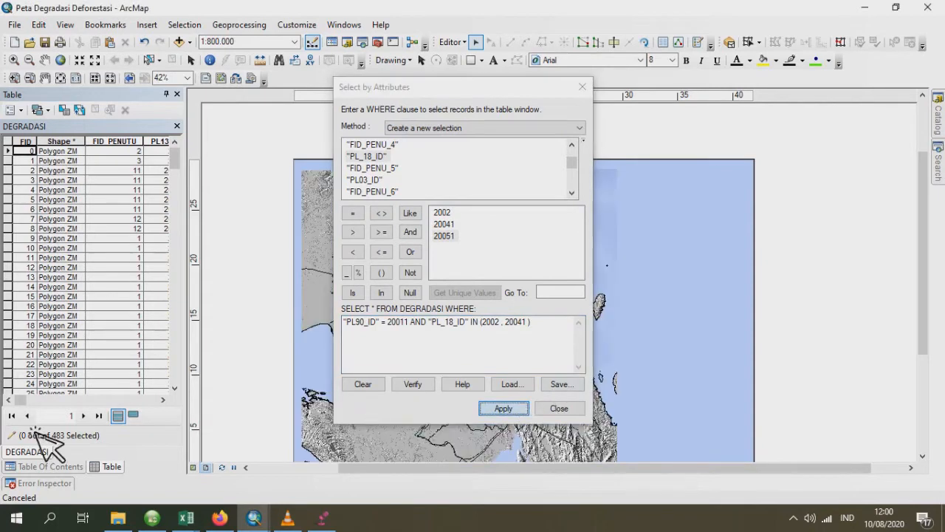
- Change the query's "PL90_ID" code to 20051, keeping "PL_18_ID" IN (2002, 20041), and apply the selection
left_click(408, 325)
type("5")
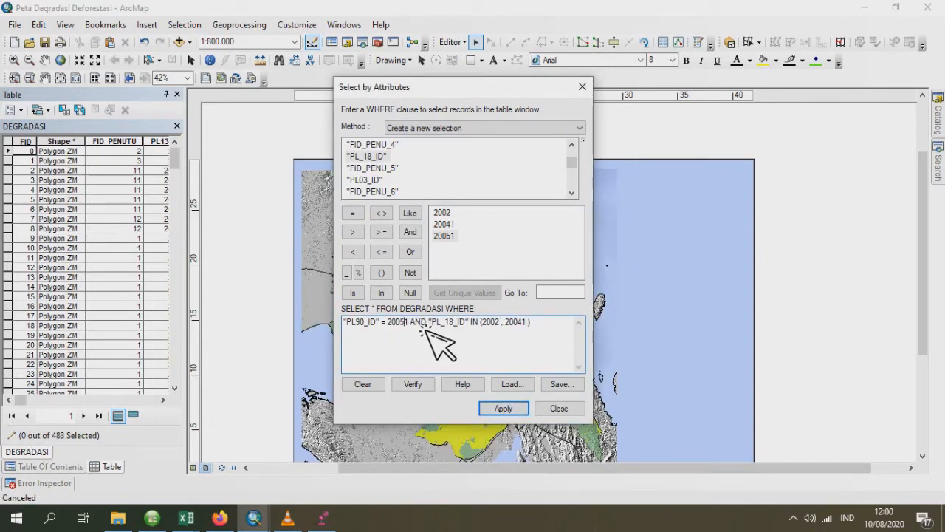
left_click(518, 414)
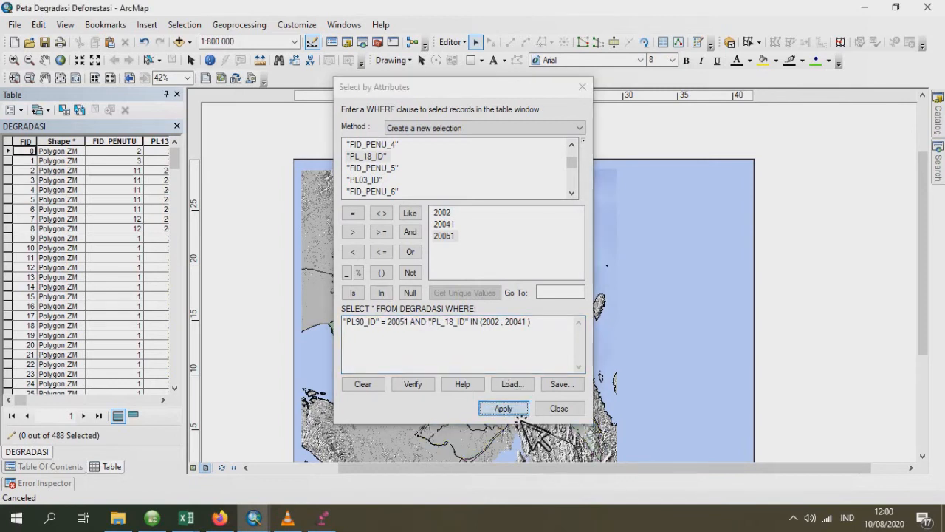
- Apply the selection "PL90_ID" = 20041 AND "PL_18_ID" IN (2002, 20051), and close the attribute query dialog
left_click(407, 325)
type("4")
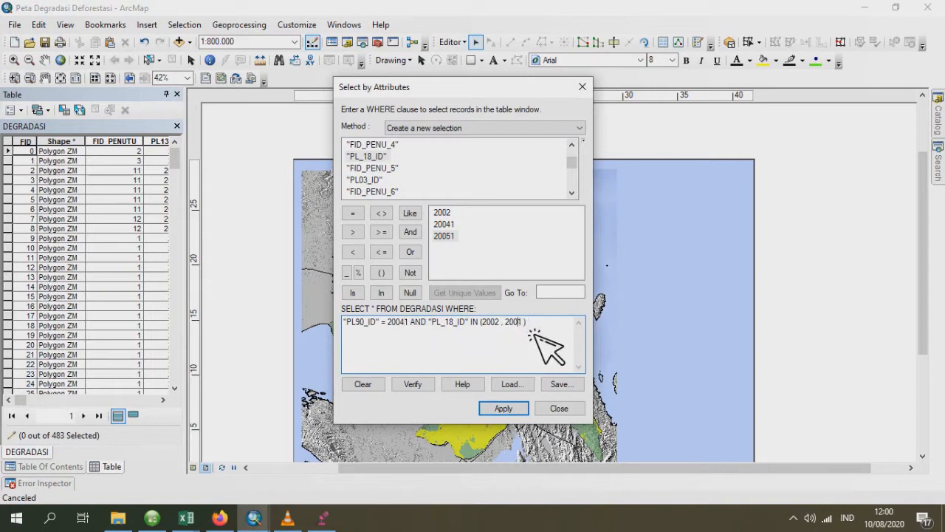
type("51")
left_click(503, 408)
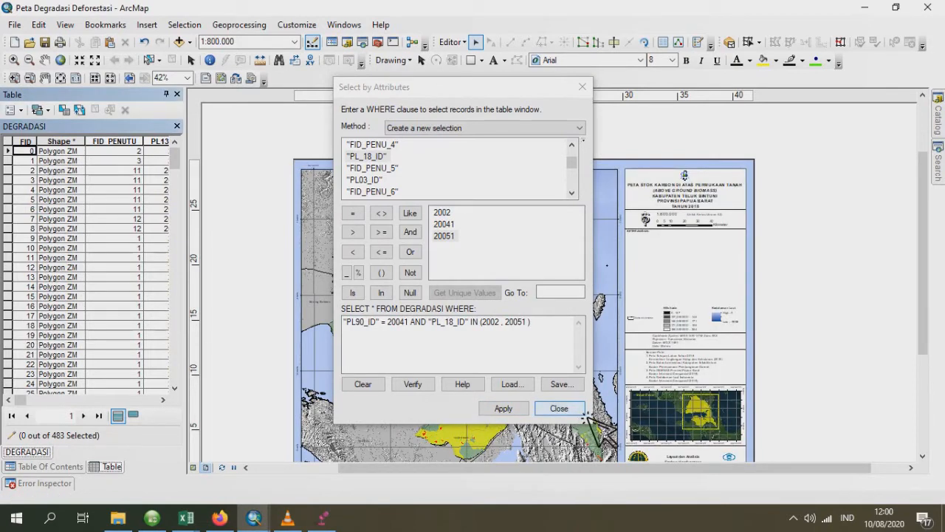
left_click(582, 414)
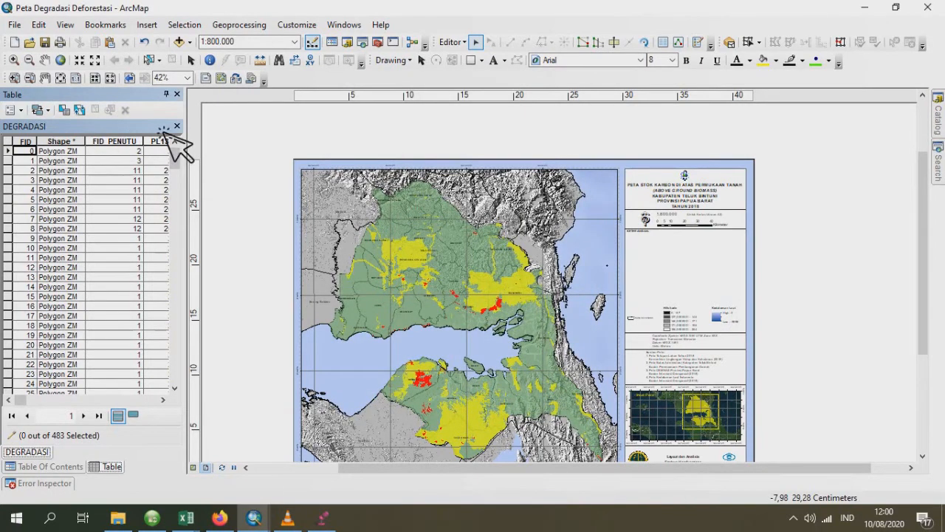
- Stop the editing session, saving the edits, and close the DEGRADASI attribute table
left_click(459, 42)
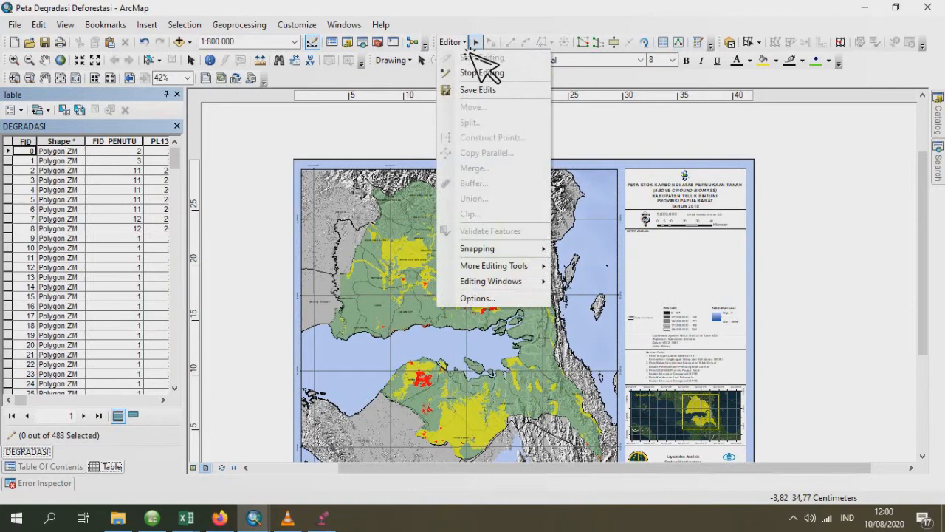
left_click(522, 77)
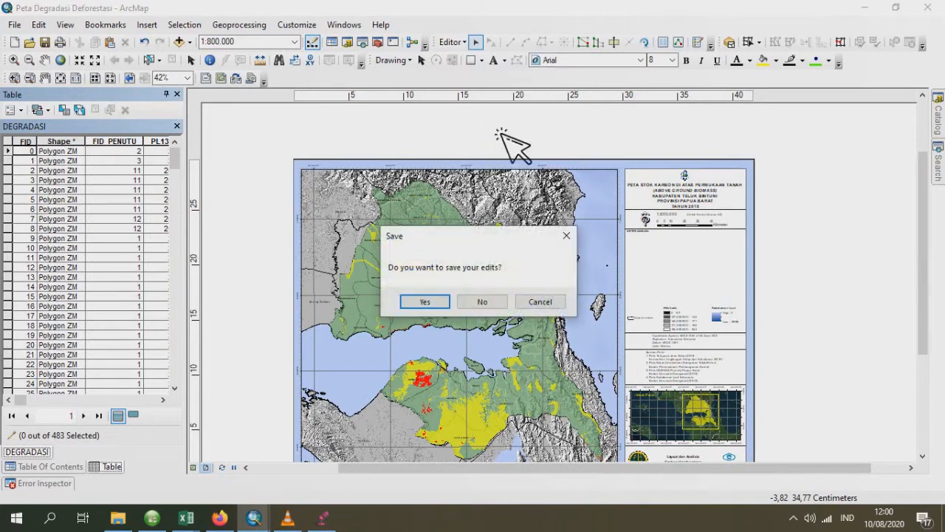
left_click(439, 304)
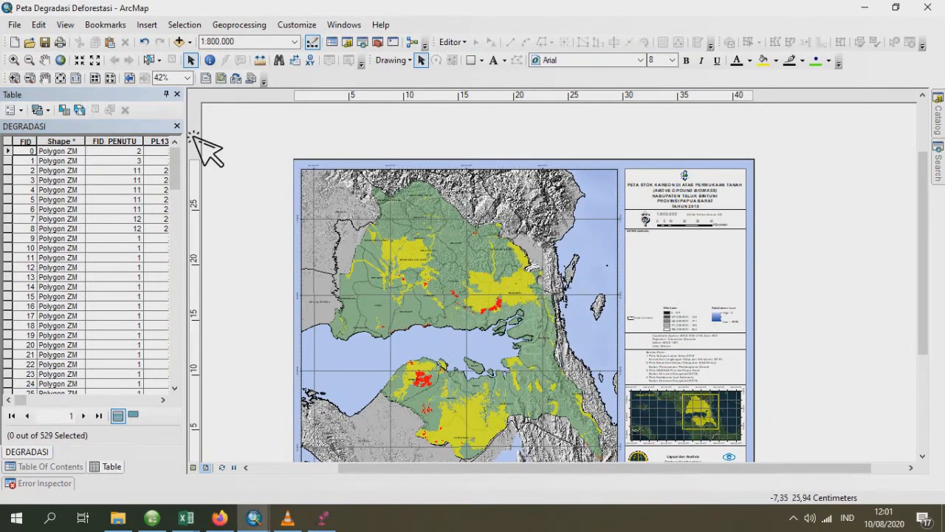
left_click(178, 127)
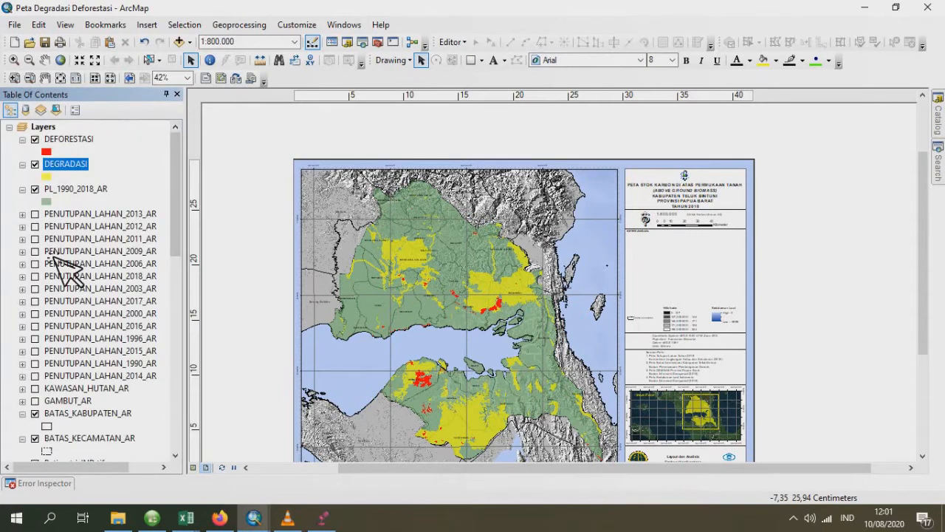
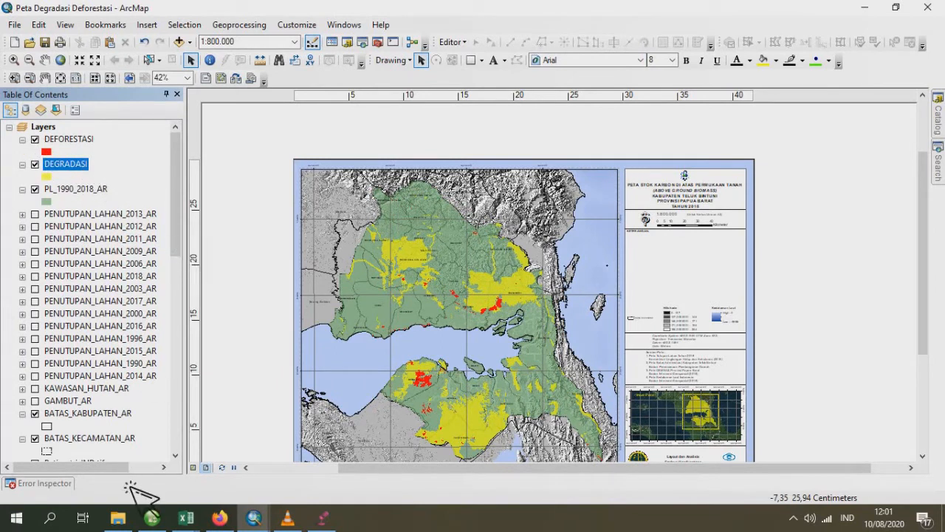
- Open DEGRADASI.dbf from the "Latihan buat video" folder in Excel
left_click(187, 517)
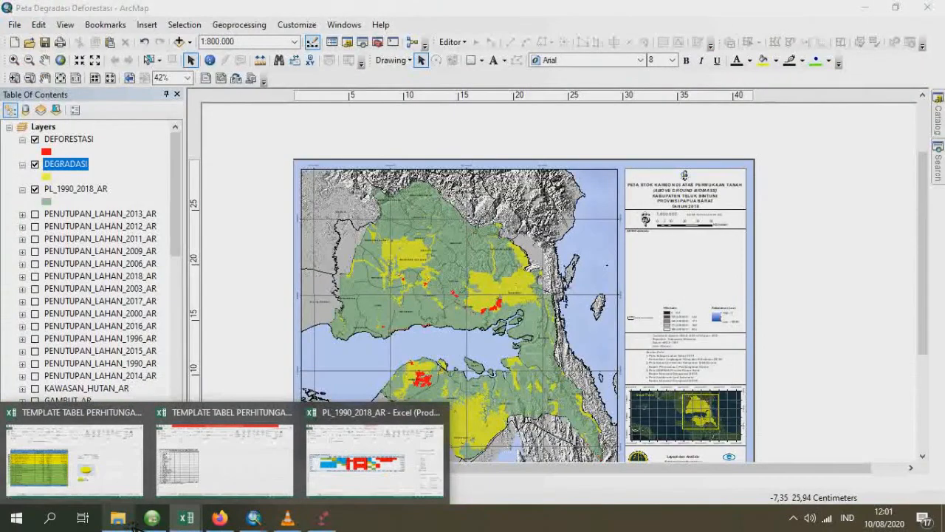
left_click(122, 520)
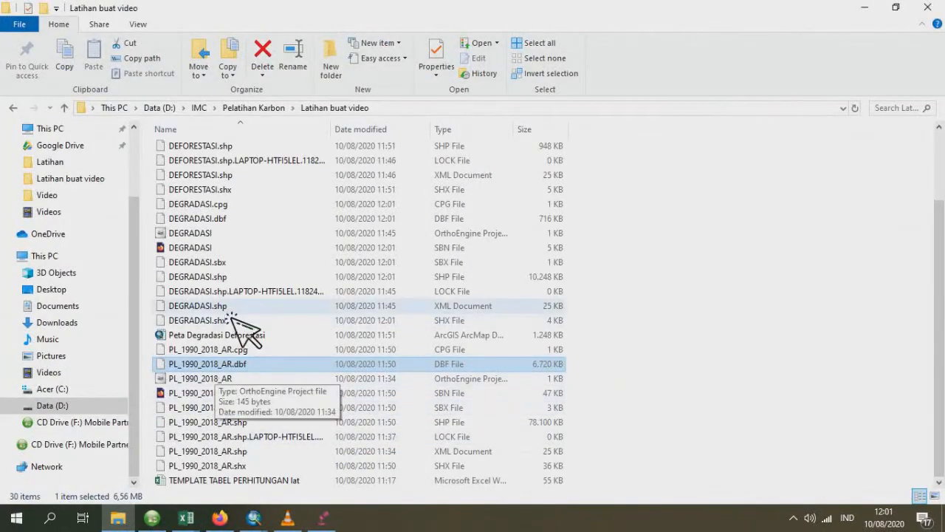
scroll(244, 339, "up", 2)
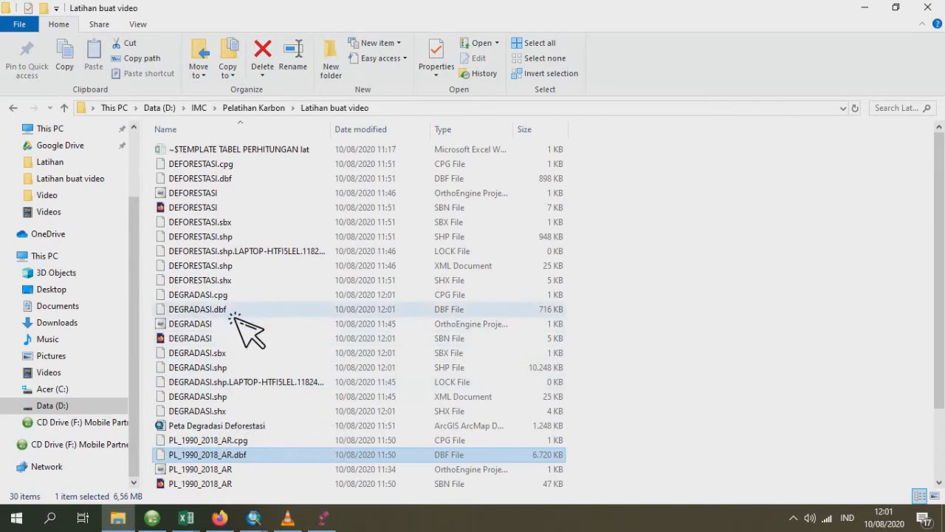
left_click_drag(250, 311, 359, 437)
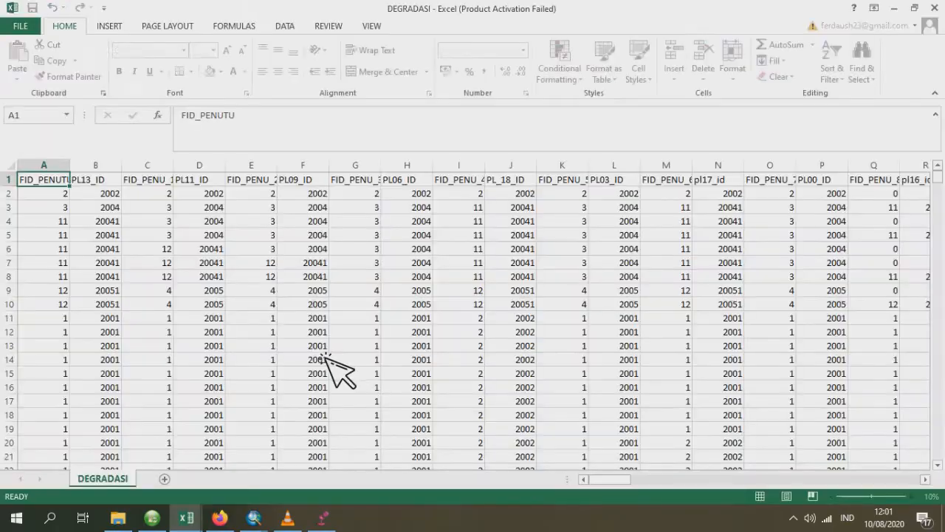
- Create a PivotTable on a new worksheet from the DEGRADASI data range $A$1:$AM$484
left_click(111, 28)
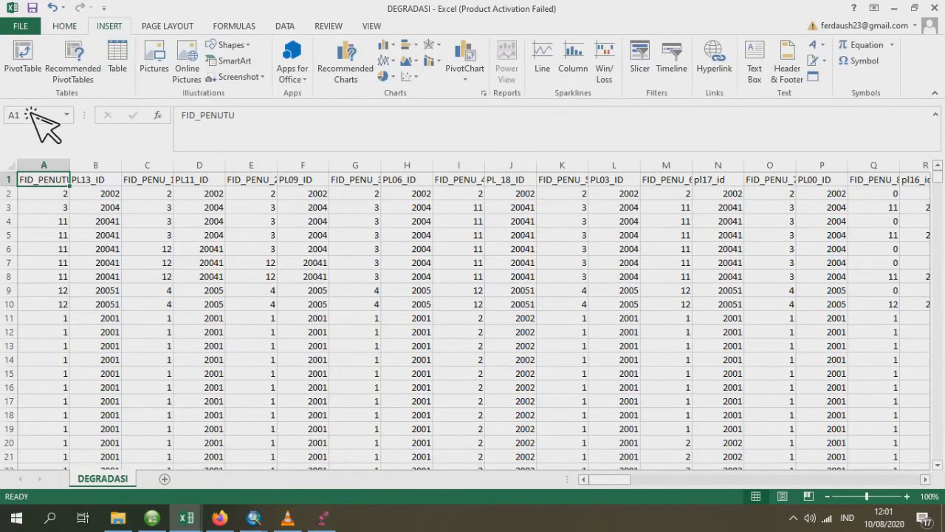
left_click(29, 74)
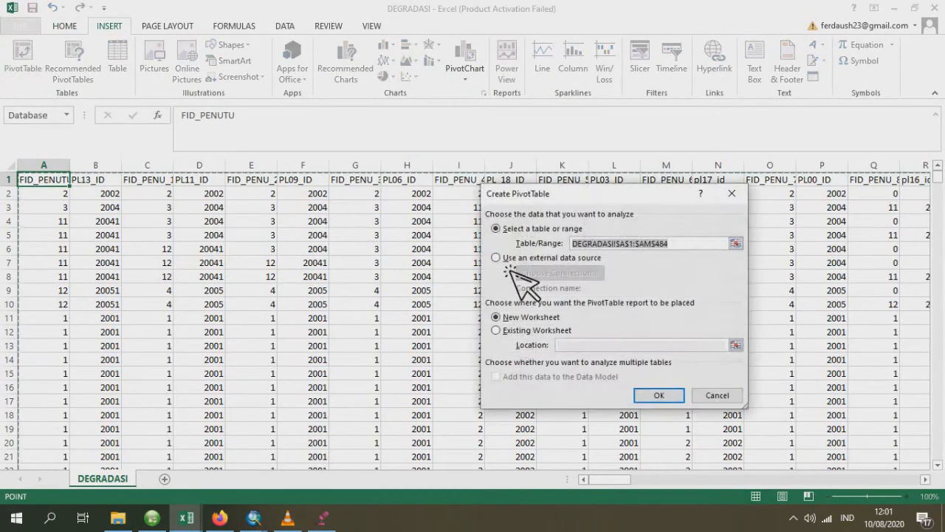
left_click(659, 395)
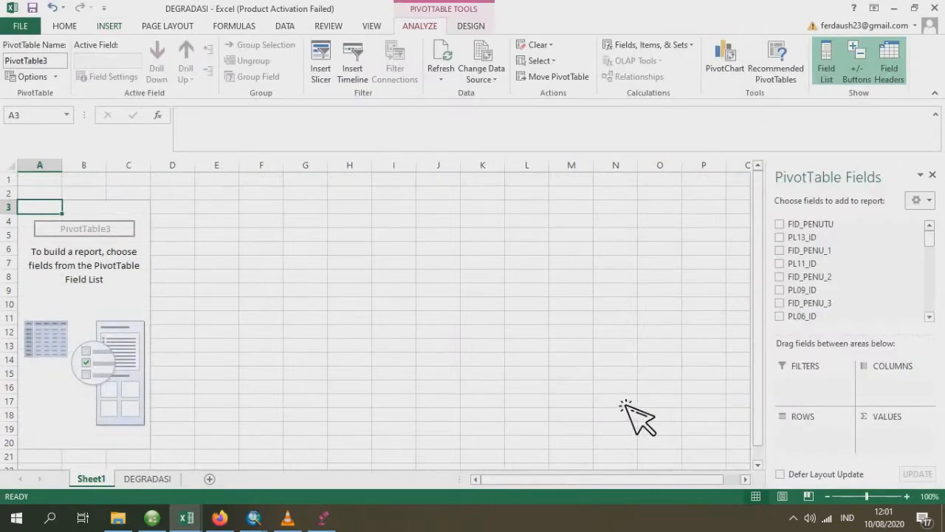
- Add the PL90_ID field to the rows of the new PivotTable
scroll(871, 310, "down", 3)
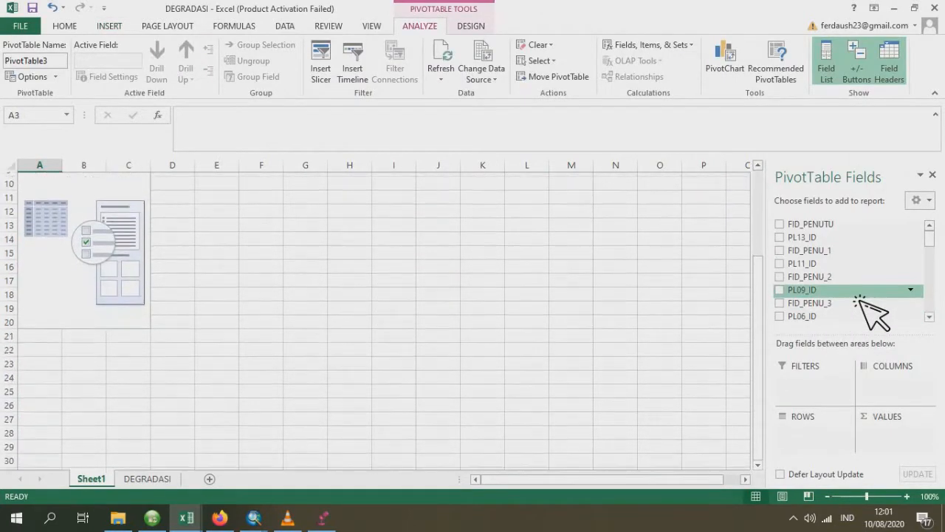
scroll(872, 310, "up", 3)
left_click_drag(933, 247, 934, 274)
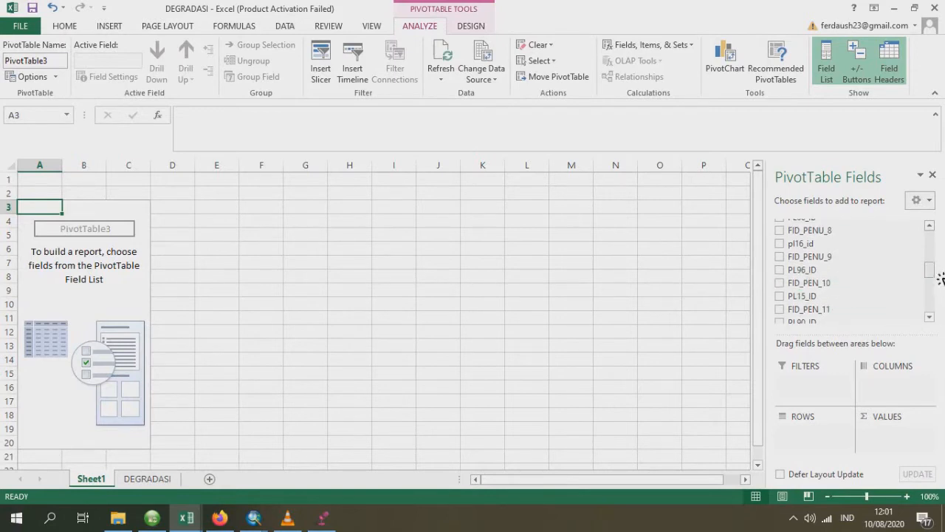
scroll(939, 274, "down", 2)
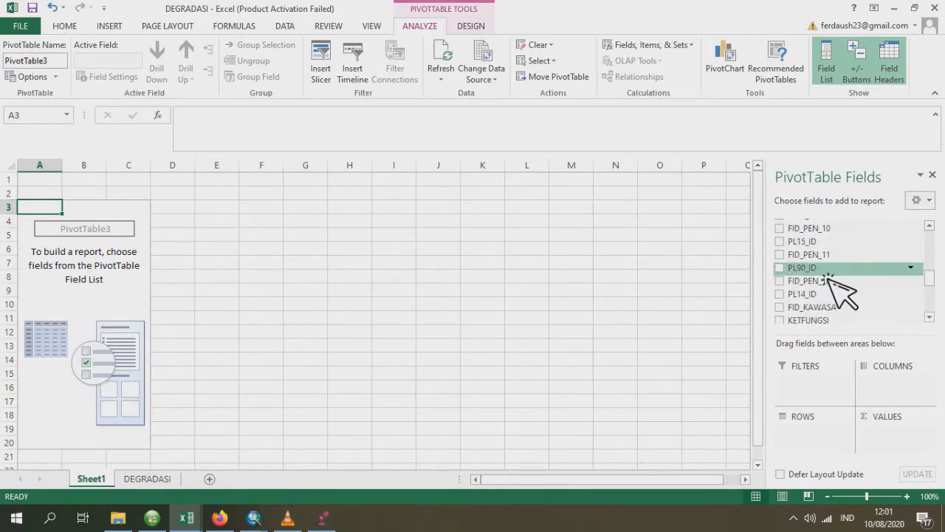
left_click_drag(827, 279, 811, 430)
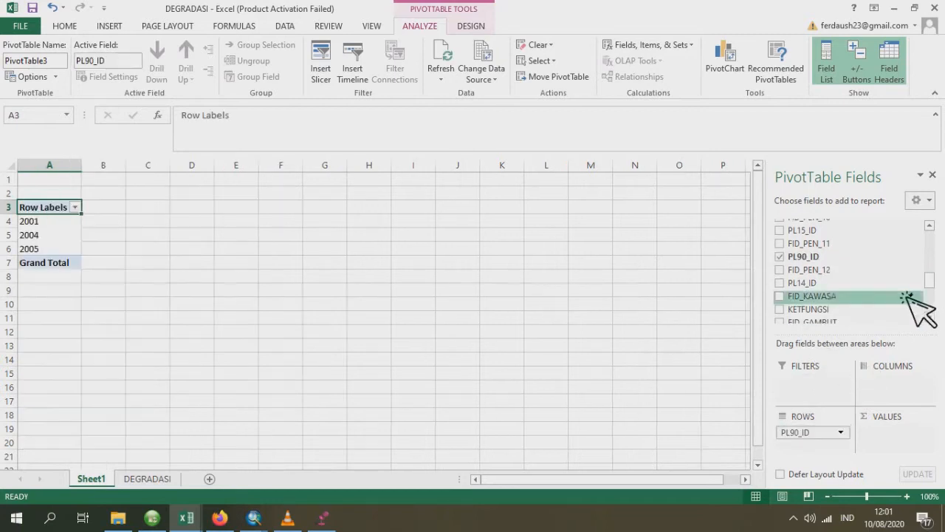
- Add PL_18_ID to the PivotTable's columns and the sum of LUAS_HA to its values
mouse_move(932, 284)
left_mouse_down()
mouse_move(932, 308)
mouse_move(932, 268)
left_mouse_up()
left_click_drag(937, 270, 928, 252)
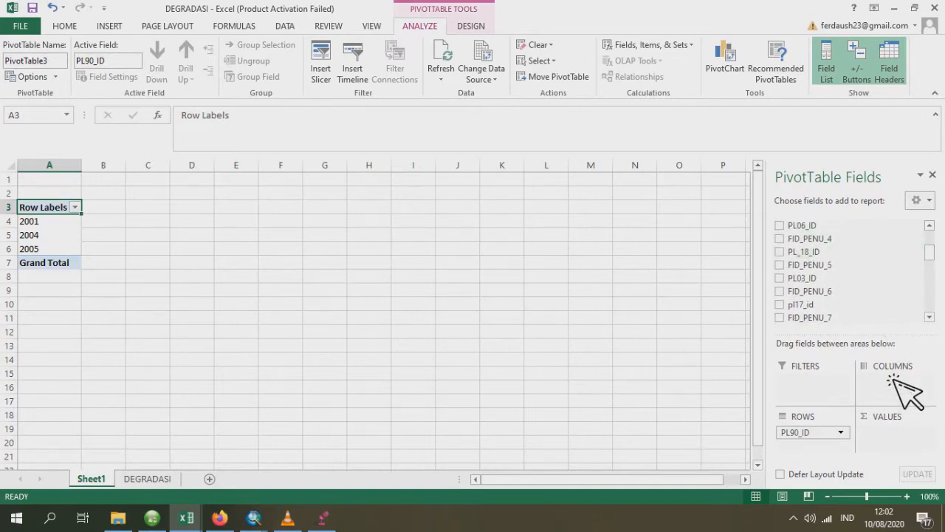
left_click_drag(893, 386, 896, 385)
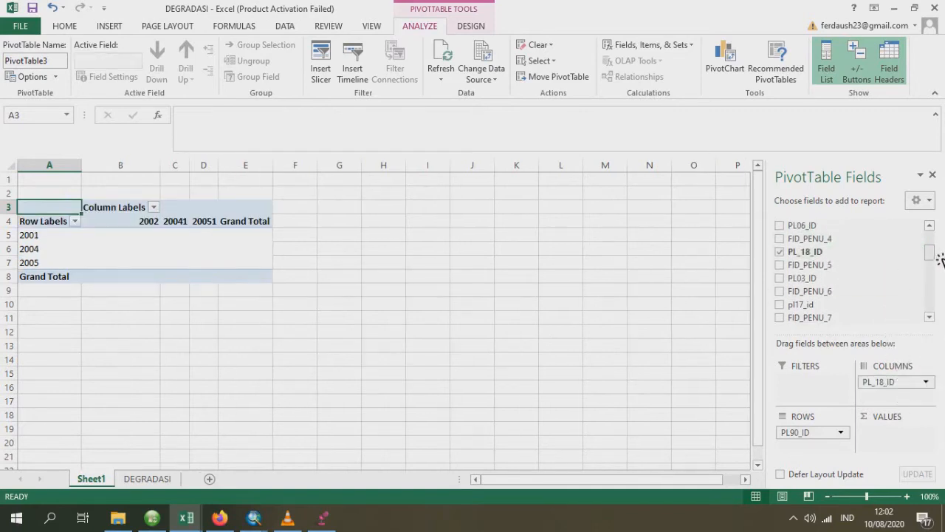
left_click_drag(933, 257, 932, 305)
left_click_drag(813, 302, 896, 440)
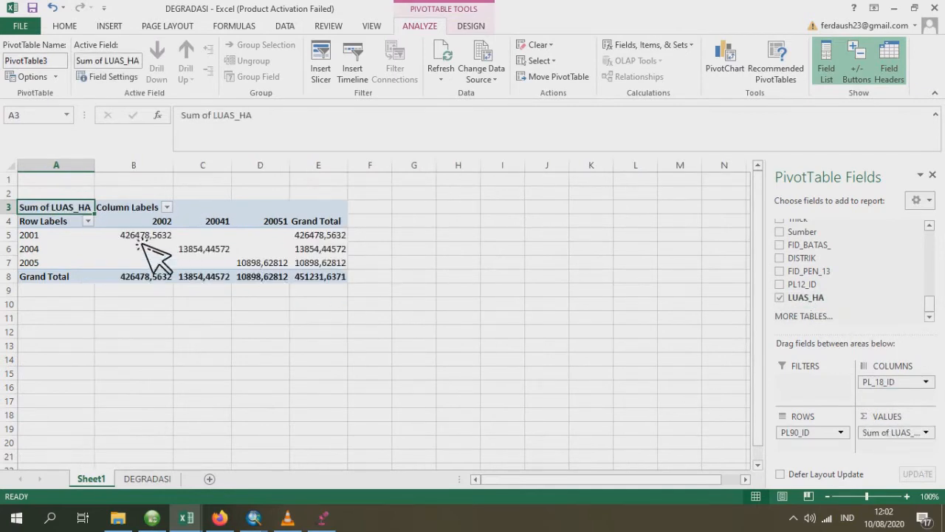
- Format the PivotTable's area values in B5:E8 to show no decimal places
left_click_drag(140, 237, 323, 287)
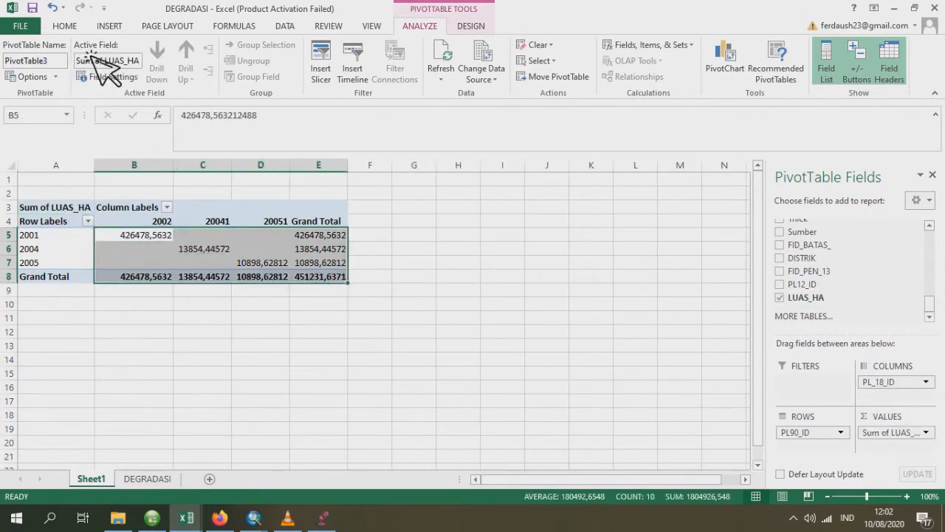
left_click(64, 26)
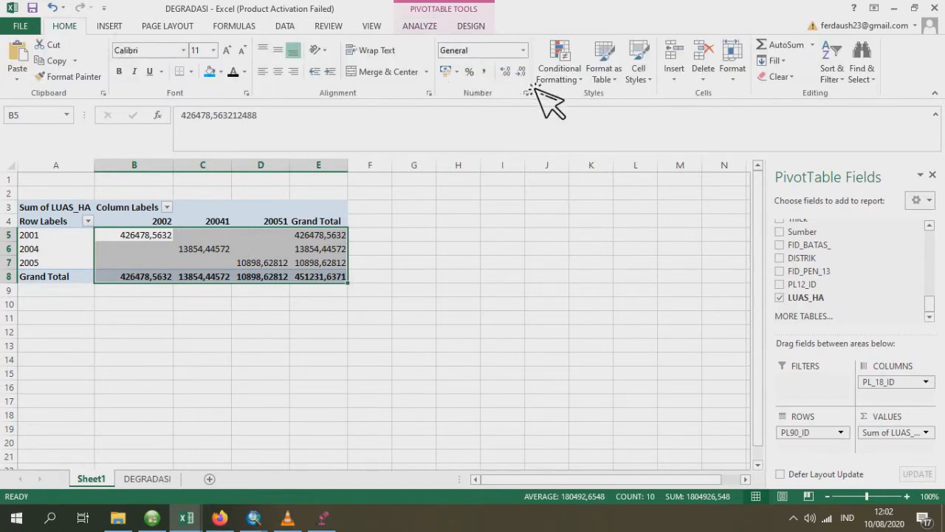
left_click(521, 71)
left_click(521, 72)
left_click(522, 72)
left_click(523, 72)
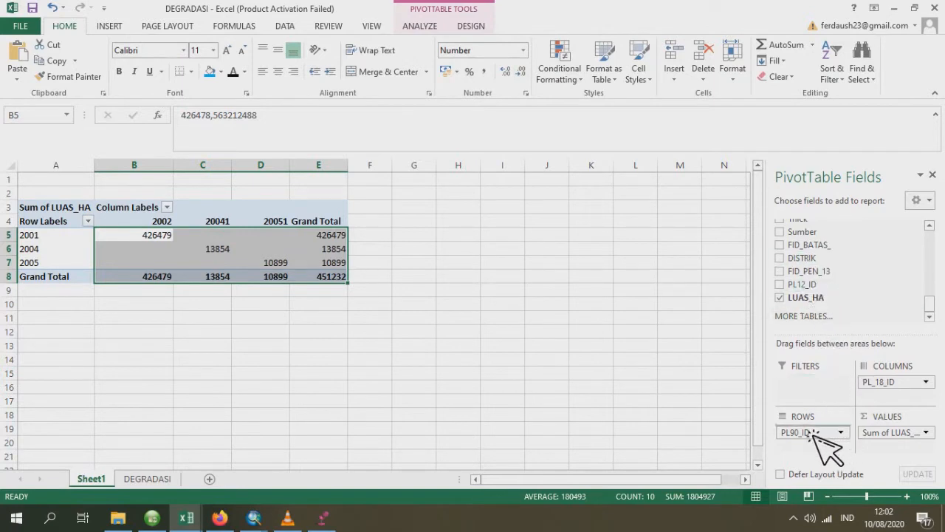
- Add DISTRIK above PL90_ID in the PivotTable's rows and collapse every district from ARANDAY to WARIAGAR
left_click_drag(820, 436, 819, 432)
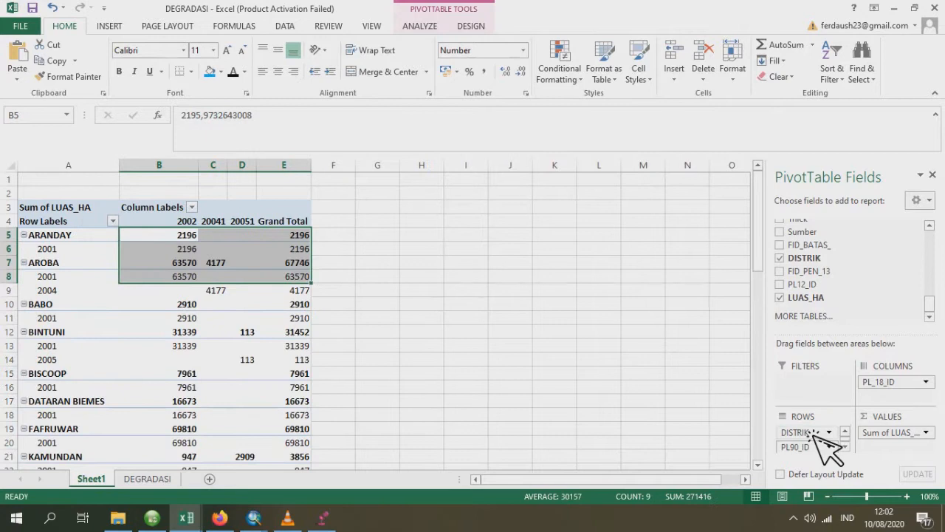
left_click(24, 235)
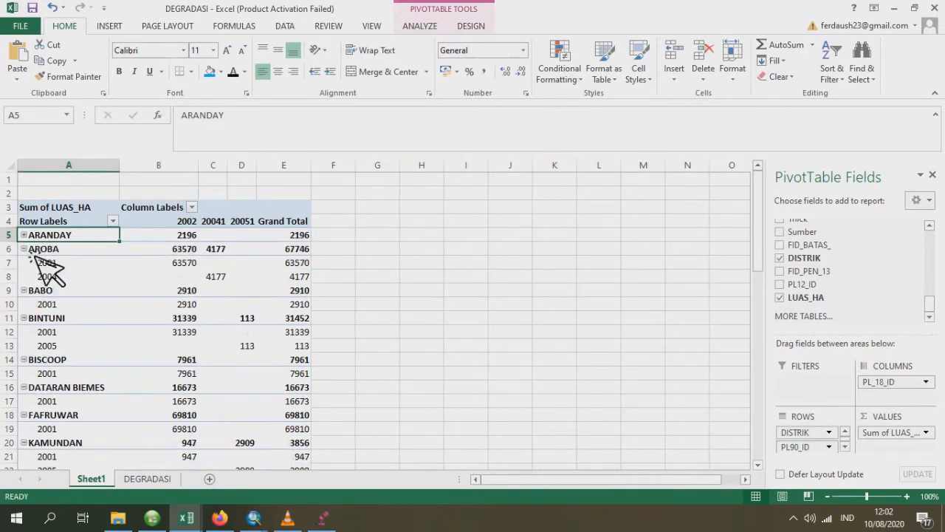
left_click(24, 250)
left_click(24, 263)
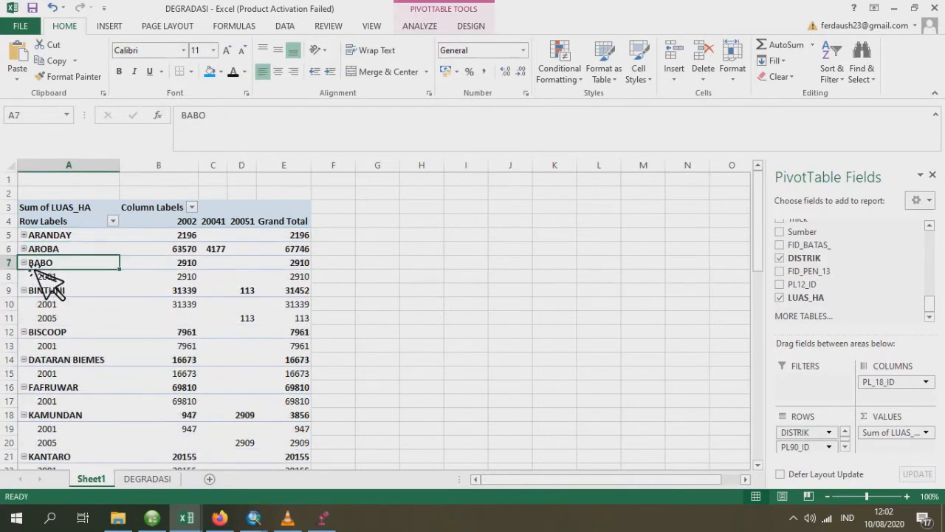
left_click(24, 277)
left_click(25, 290)
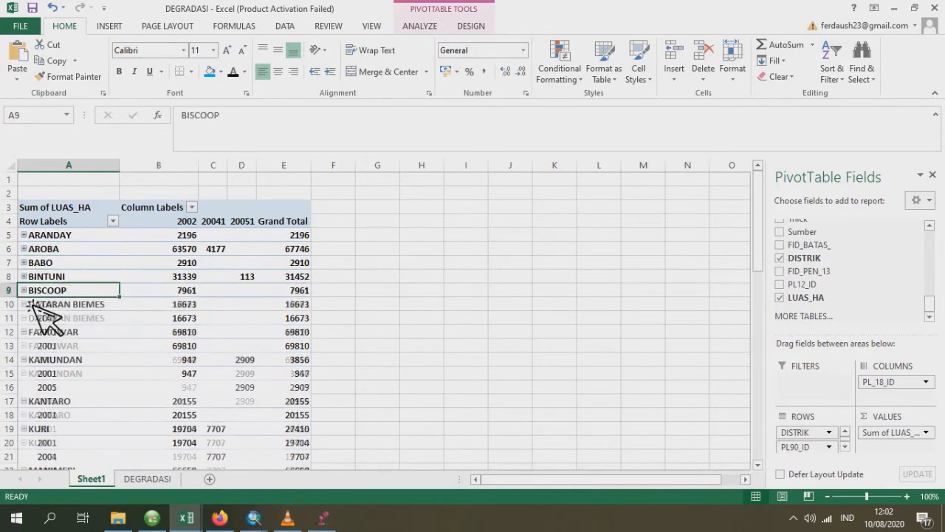
left_click(24, 304)
left_click(24, 318)
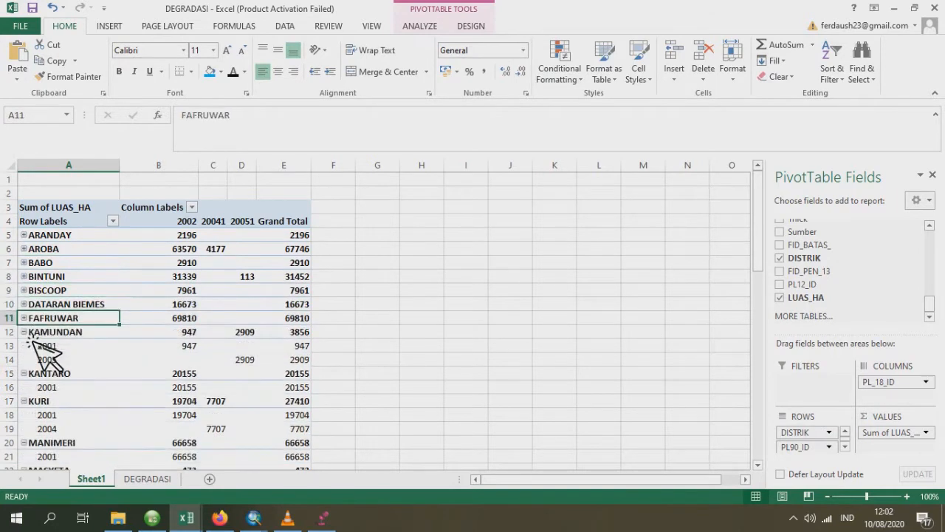
left_click(24, 331)
left_click(25, 346)
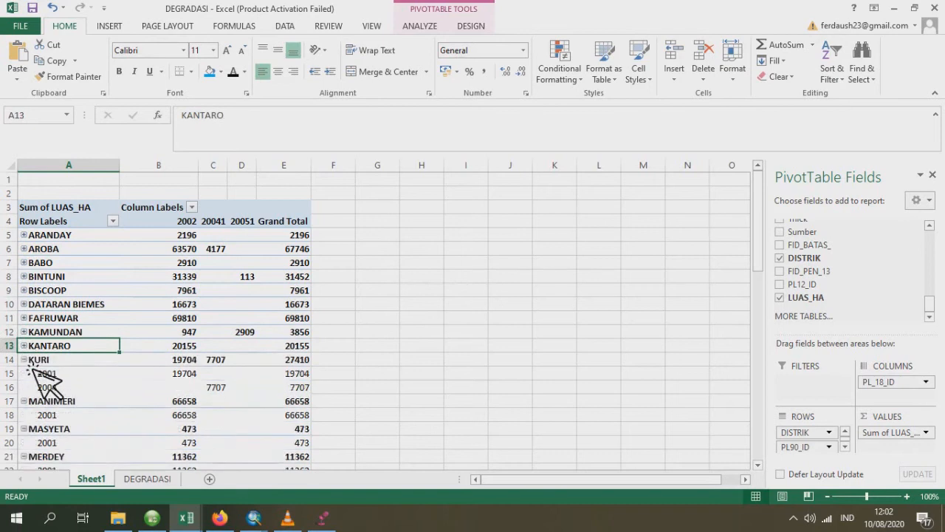
left_click(24, 359)
left_click(24, 373)
left_click(24, 387)
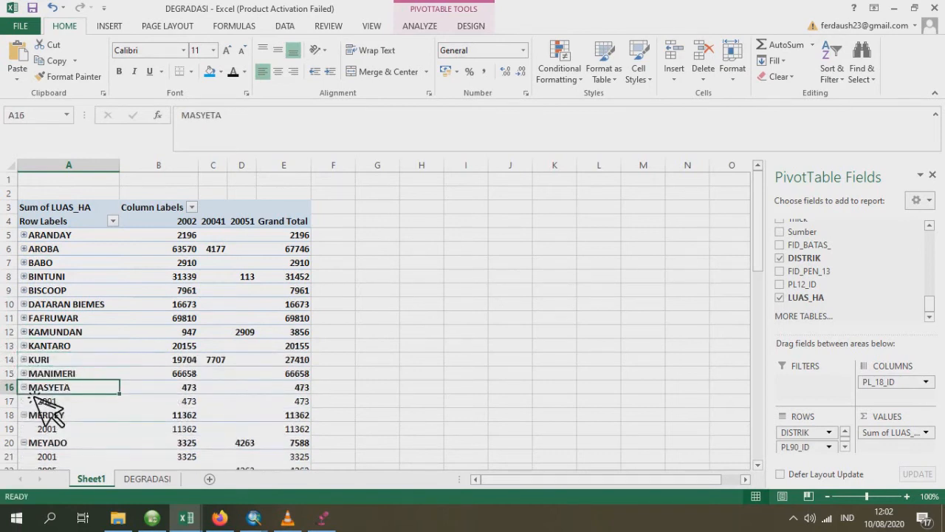
left_click(24, 401)
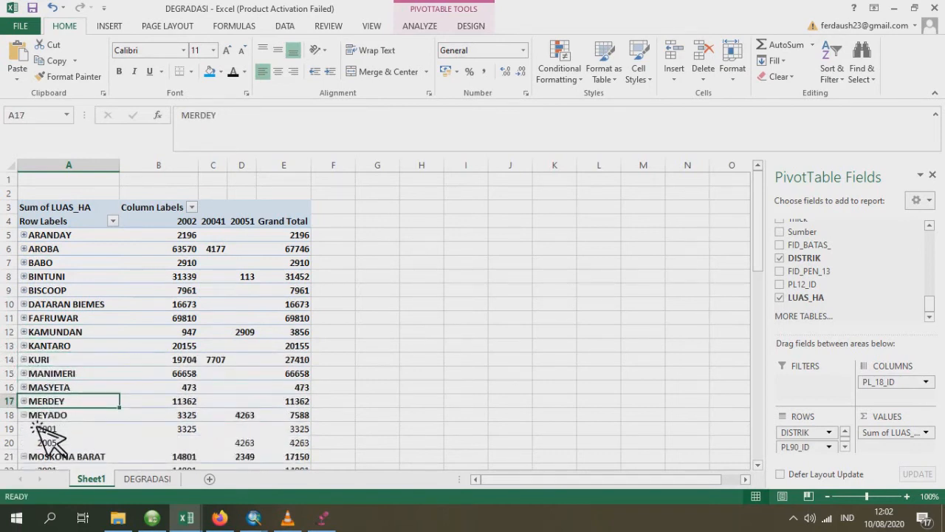
left_click(25, 415)
scroll(34, 358, "down", 2)
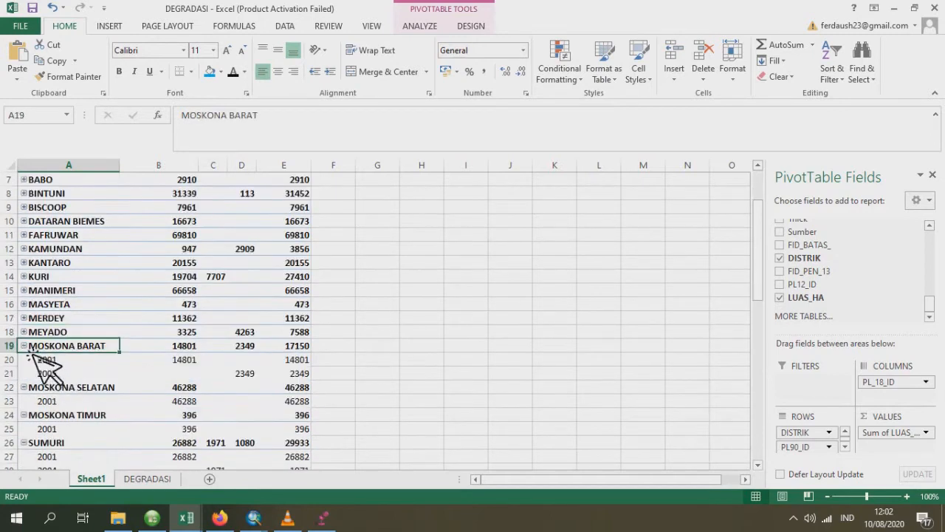
left_click(24, 346)
left_click(25, 360)
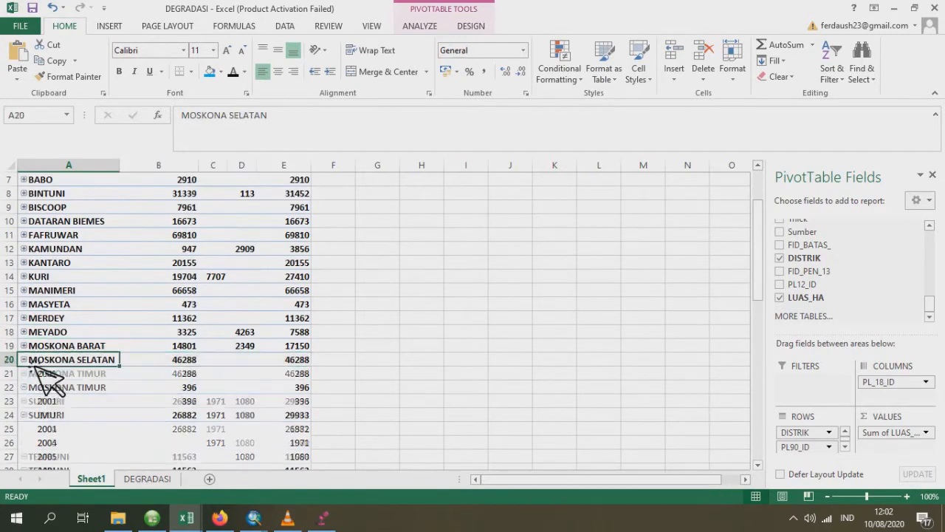
left_click(24, 373)
left_click(24, 387)
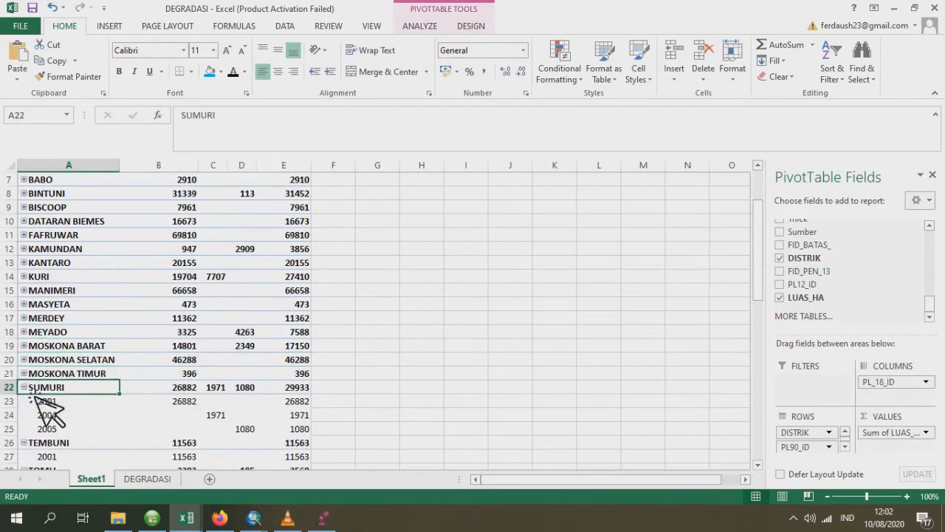
left_click(24, 401)
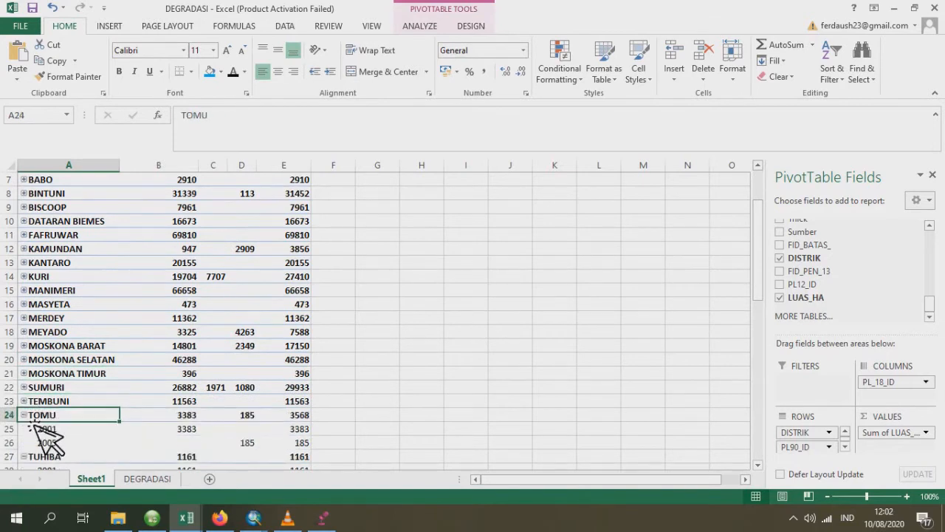
left_click(24, 415)
scroll(45, 398, "down", 2)
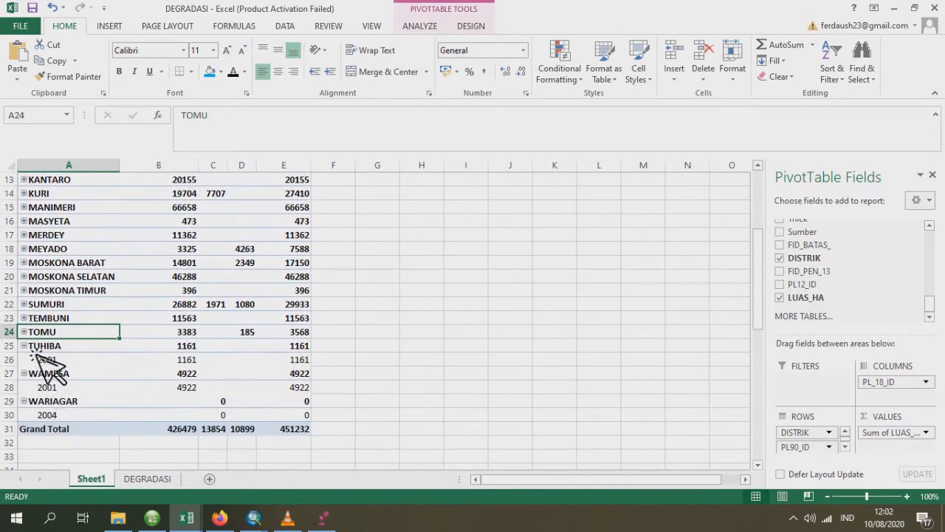
left_click(24, 346)
left_click(25, 360)
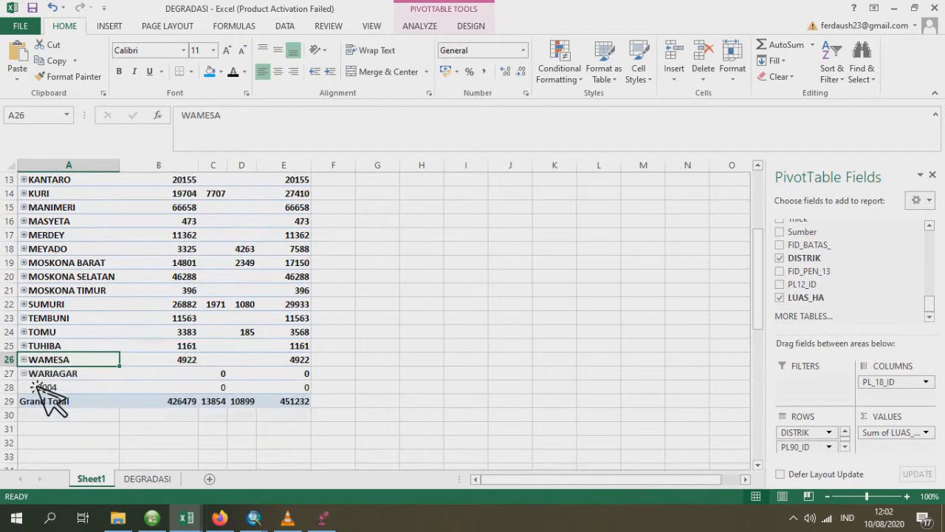
left_click(24, 373)
- Review the collapsed PivotTable's degradation areas per district and the grand totals
scroll(210, 340, "up", 4)
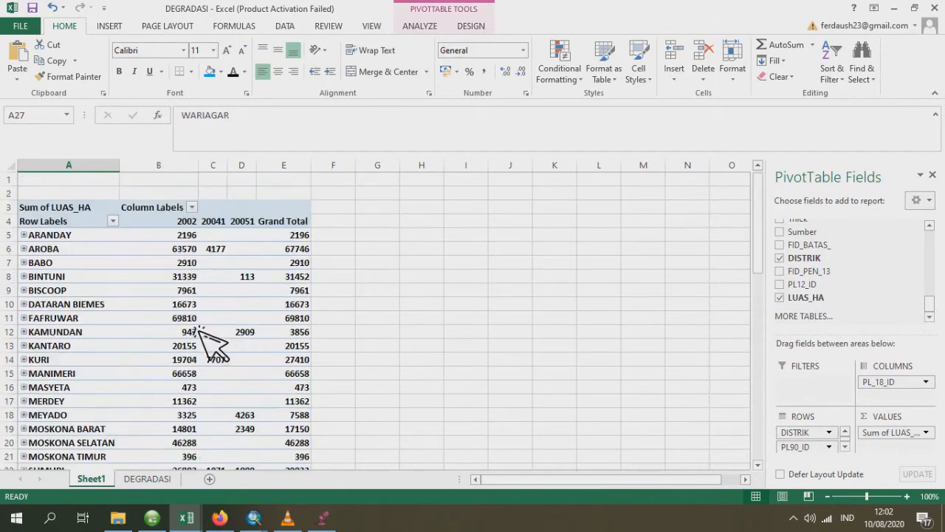
scroll(285, 317, "down", 4)
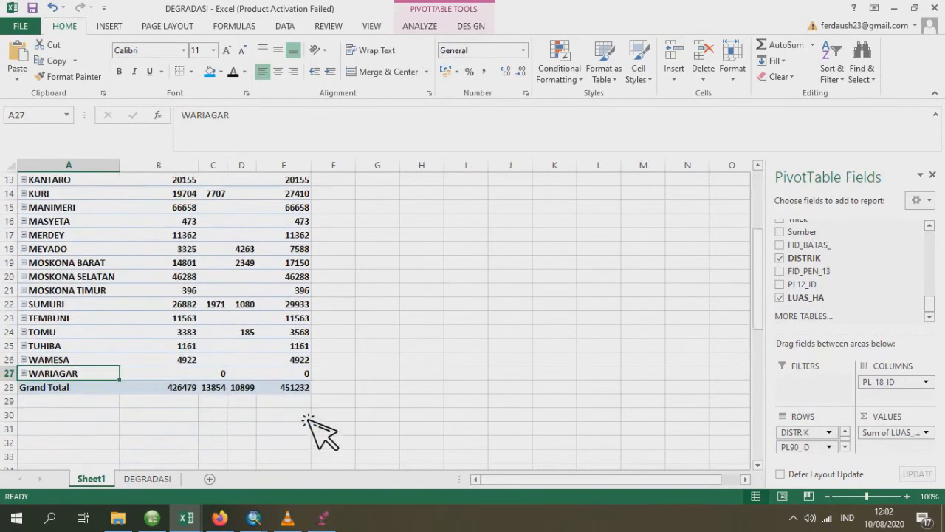
scroll(310, 310, "up", 4)
scroll(328, 449, "down", 1)
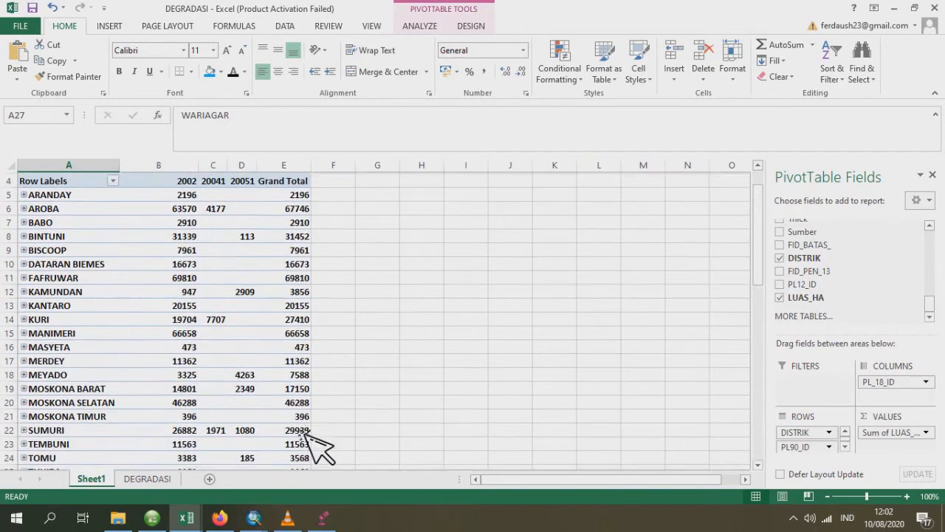
scroll(328, 348, "up", 1)
scroll(302, 436, "down", 3)
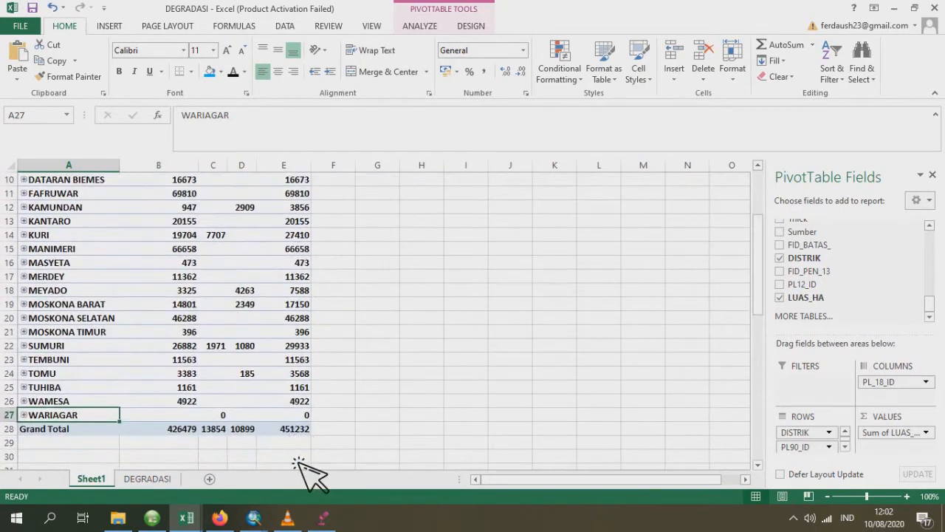
- Copy the PivotTable's grand totals for the districts ARANDAY through MOSKONA TIMUR (E5:E21)
scroll(305, 436, "up", 2)
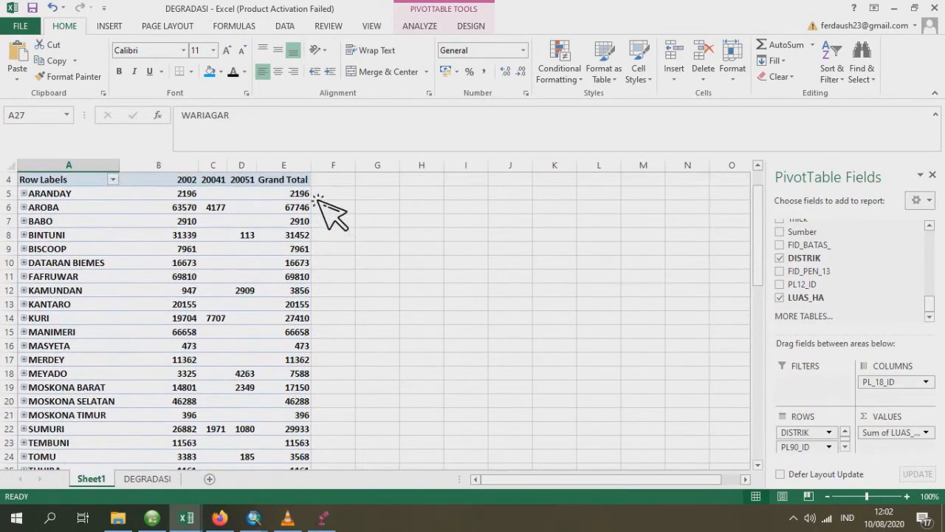
left_click_drag(303, 193, 303, 416)
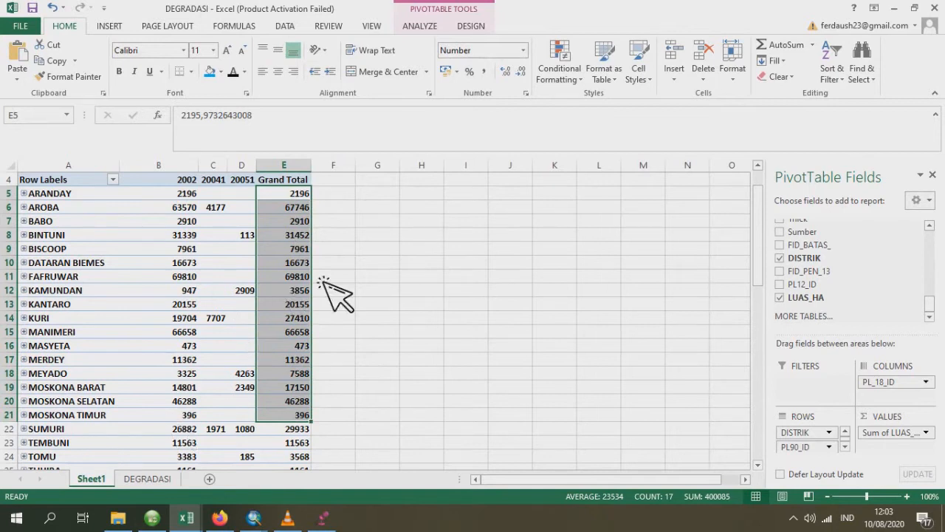
right_click(283, 274)
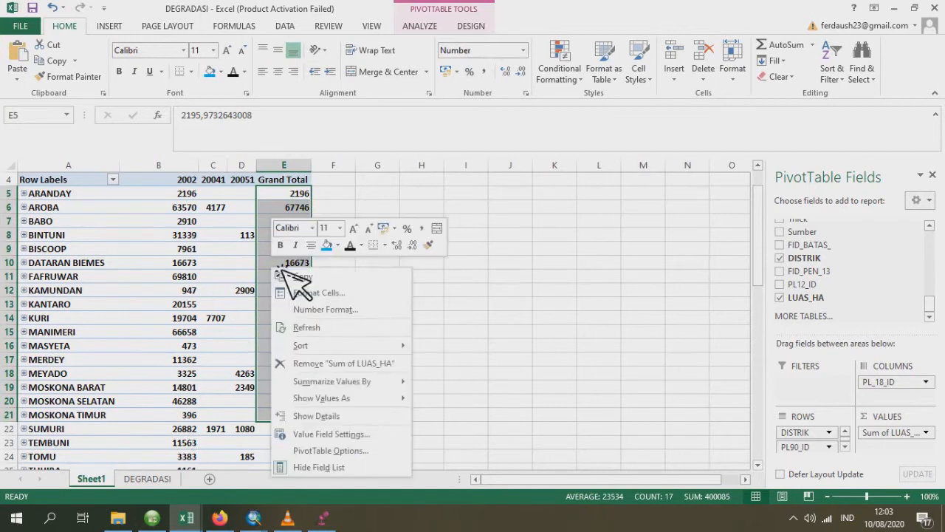
left_click(325, 276)
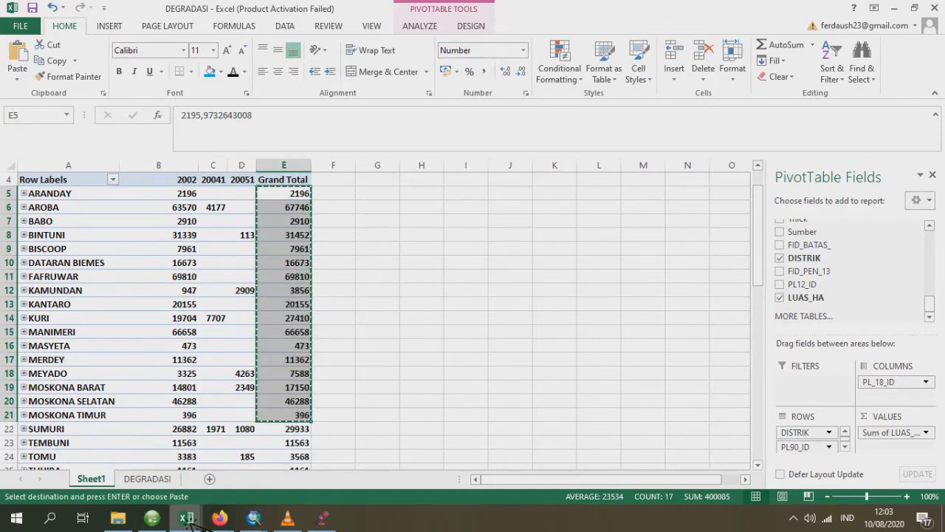
- In the TEMPLATE TABEL PERHITUNGAN lat workbook, paste the totals as values from D4 under Degradasi and enter 0 for MOSKONA UTARA
mouse_move(185, 517)
left_click(207, 479)
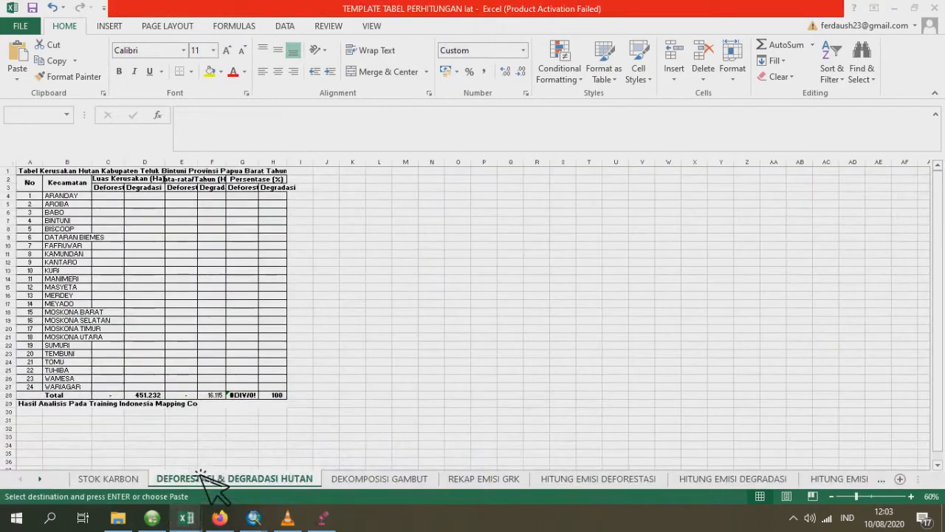
mouse_move(185, 517)
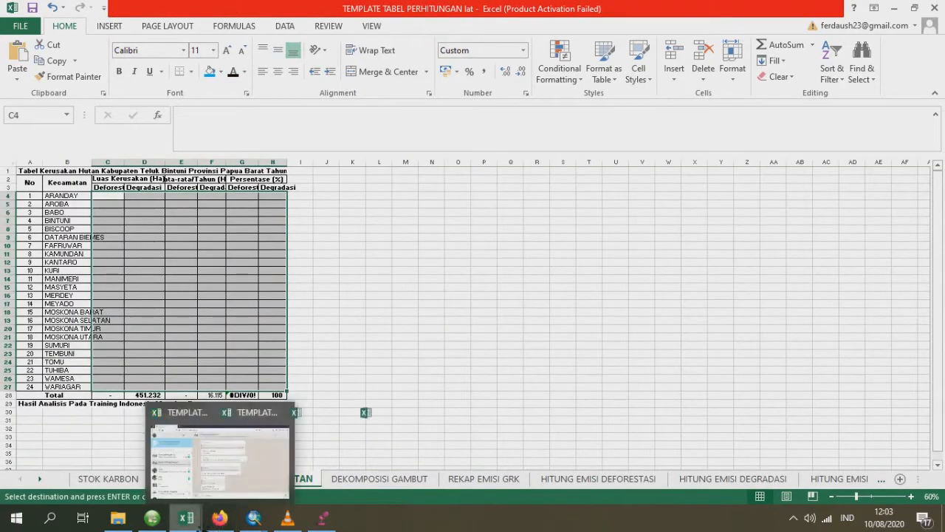
mouse_move(340, 473)
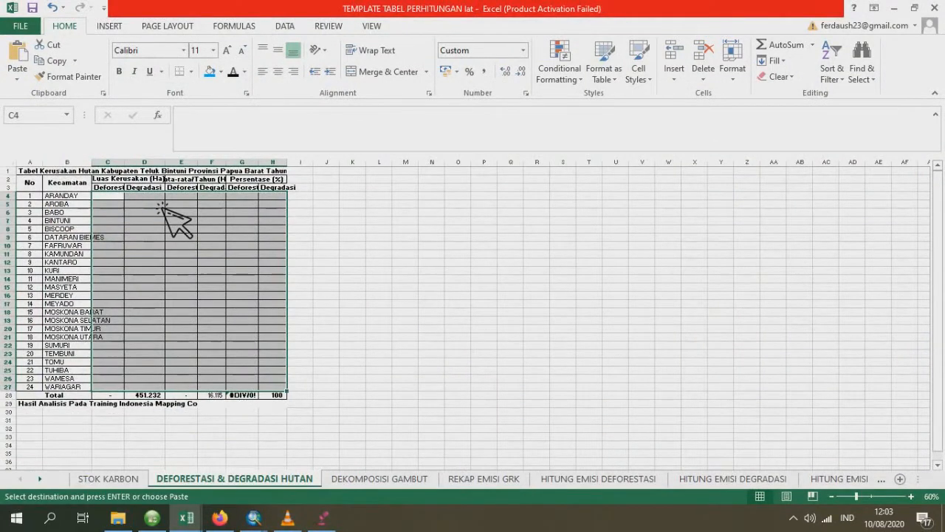
left_click(160, 198)
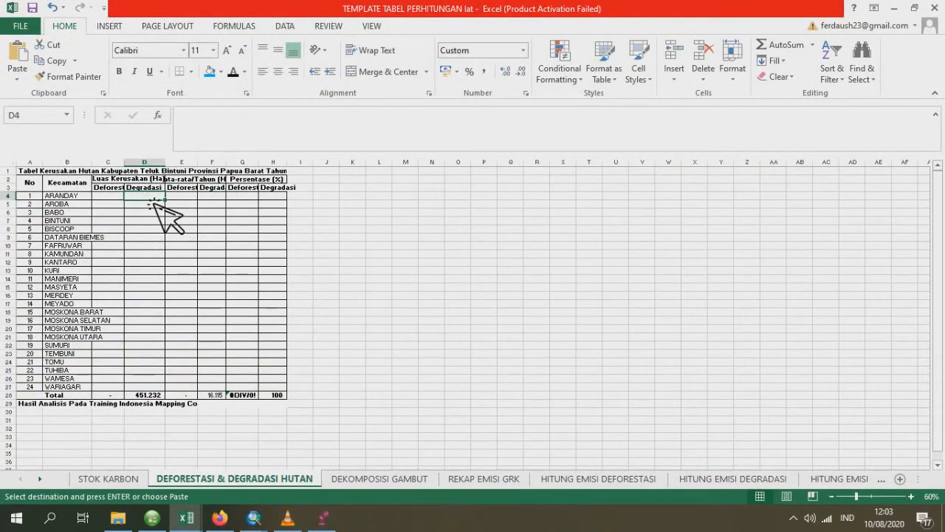
right_click(155, 202)
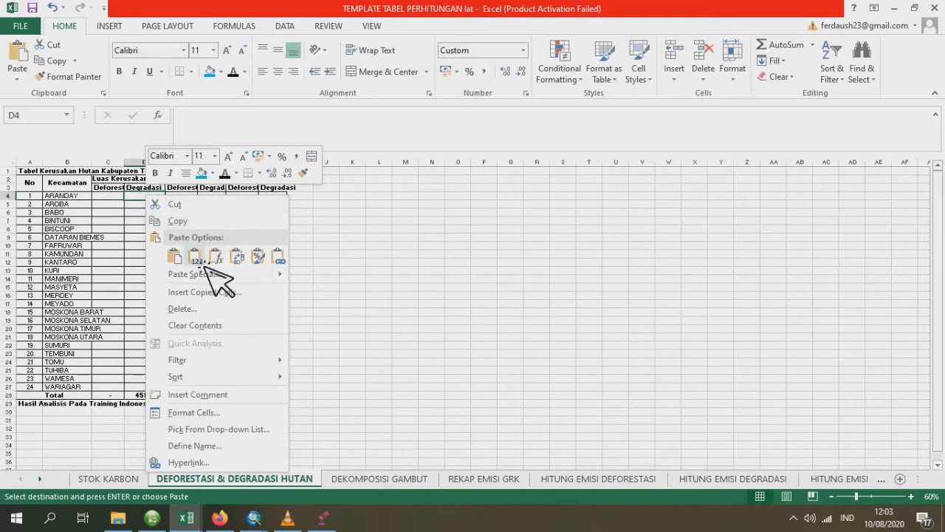
left_click(202, 263)
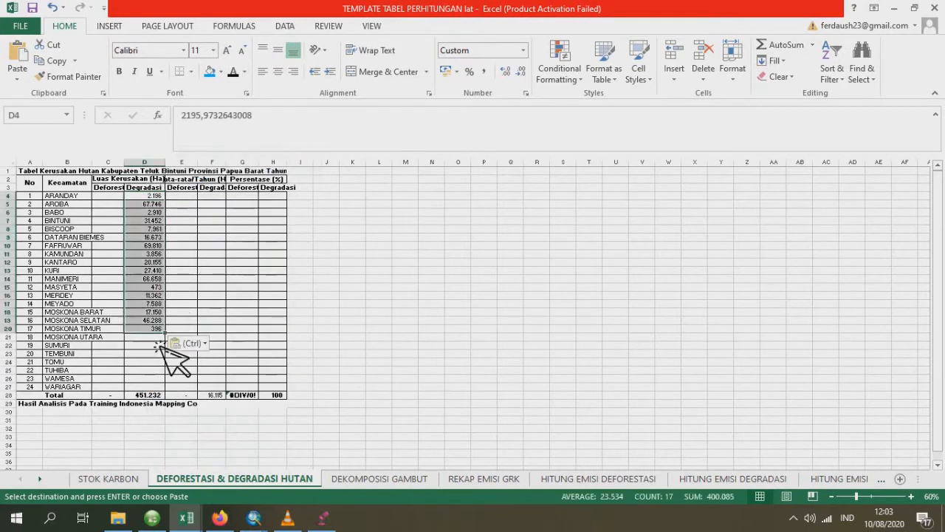
left_click(158, 339)
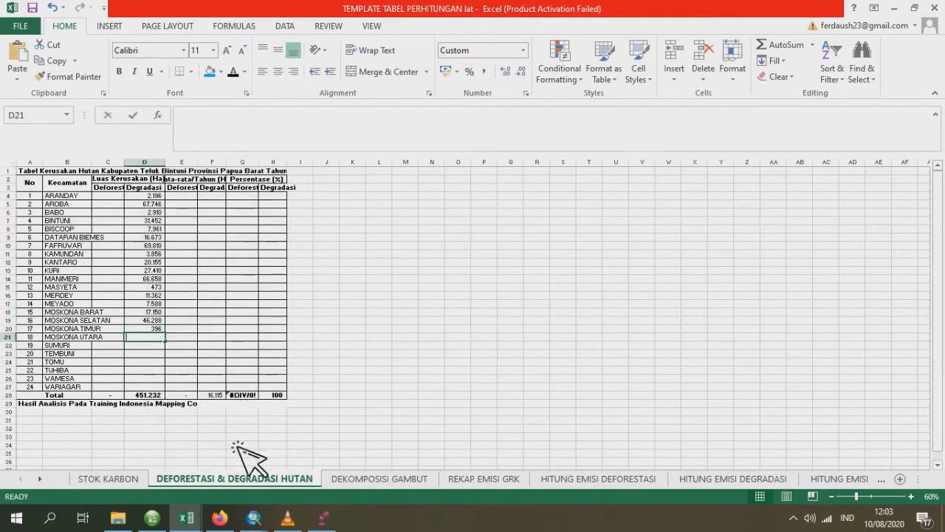
type("0")
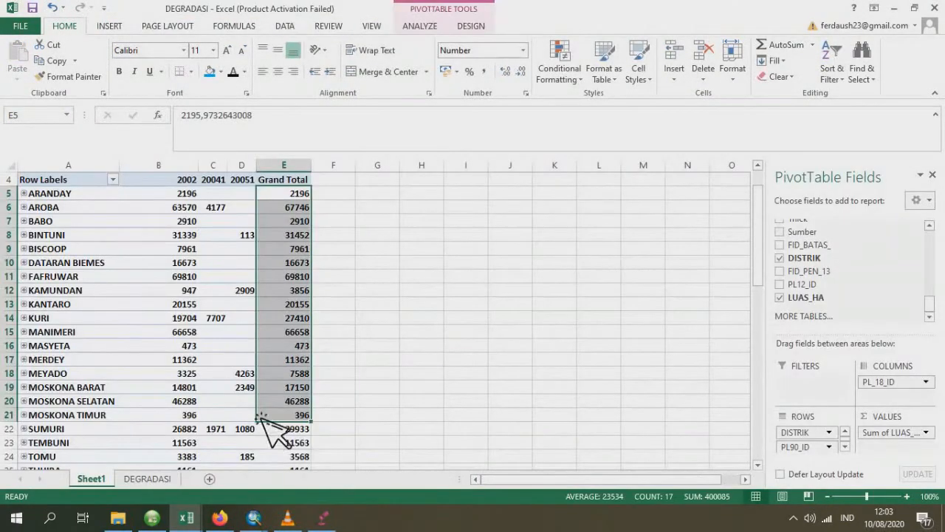
- Copy the DEGRADASI PivotTable's grand totals for SUMURI through WARIAGAR and paste them as values from D22 in the template's Degradasi column
scroll(297, 449, "down", 3)
left_click_drag(299, 305, 311, 375)
key("ctrl+c")
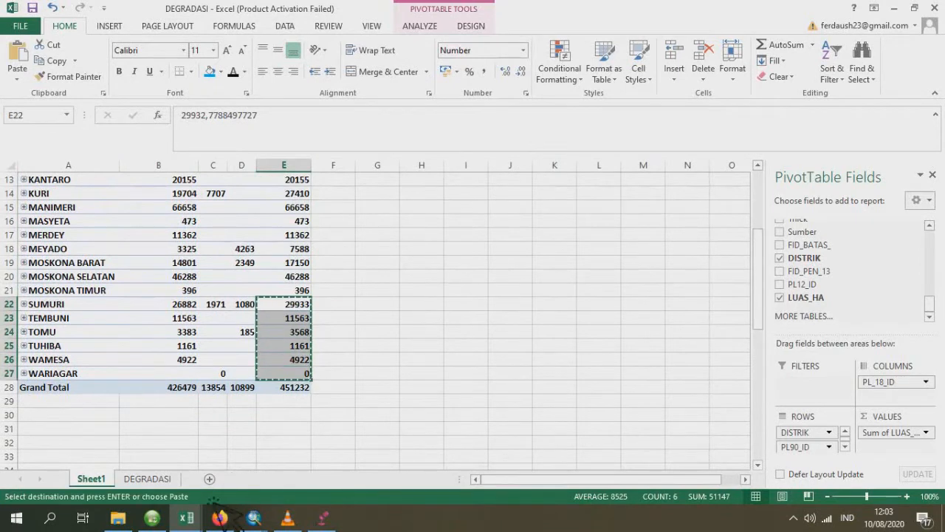
left_click(186, 517)
left_click(166, 460)
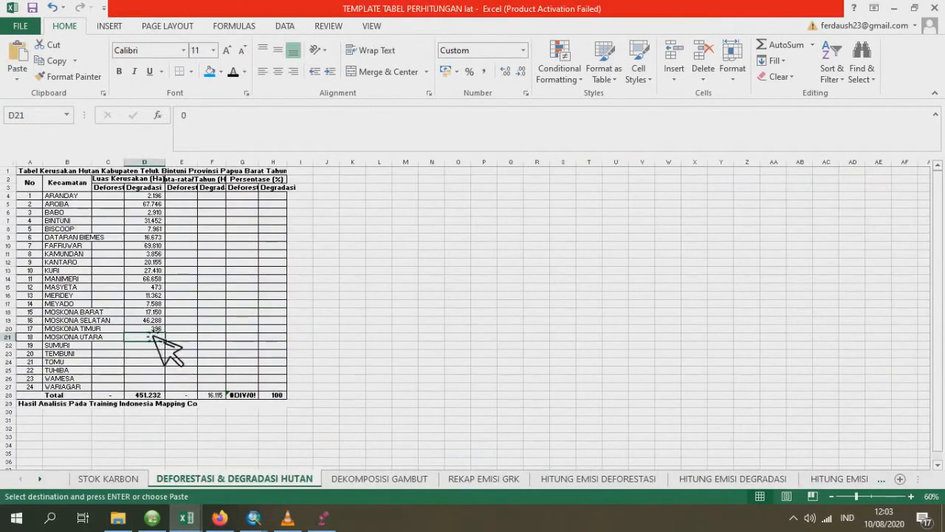
key("Down")
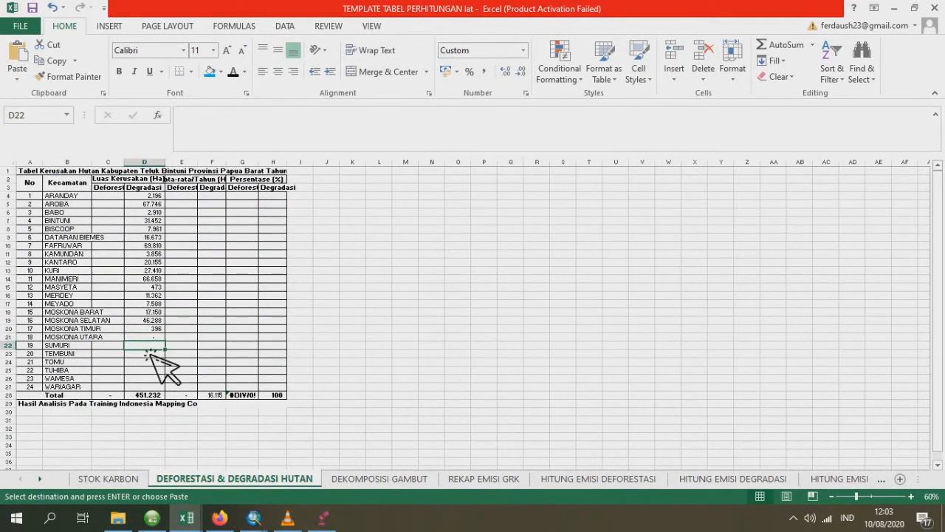
right_click(150, 354)
left_click(198, 130)
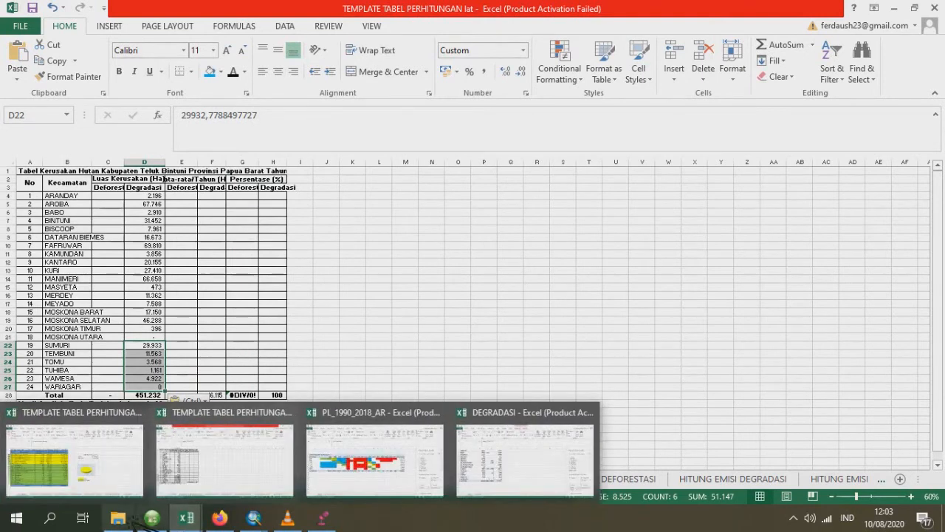
- Open DEFORESTASI.dbf from the Latihan buat video folder in Excel
mouse_move(124, 523)
left_click(126, 489)
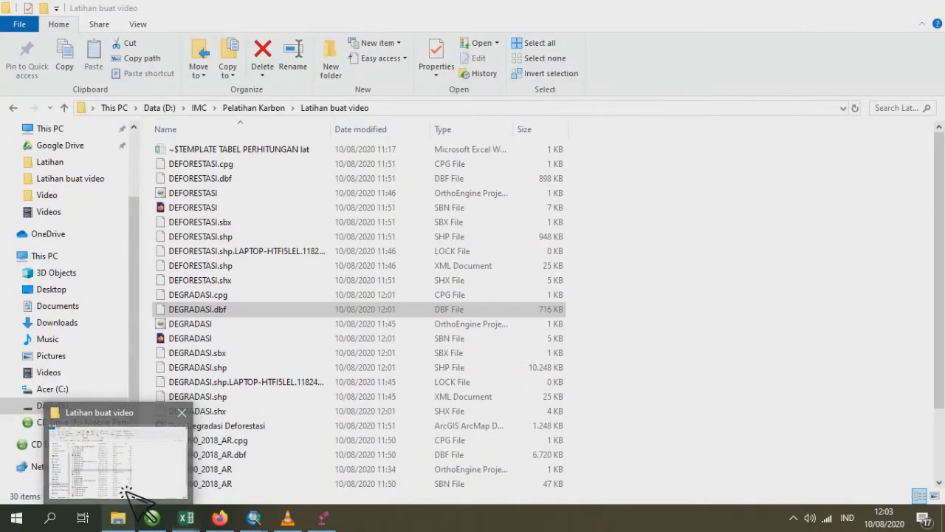
left_click(307, 185)
left_click_drag(355, 205, 295, 399)
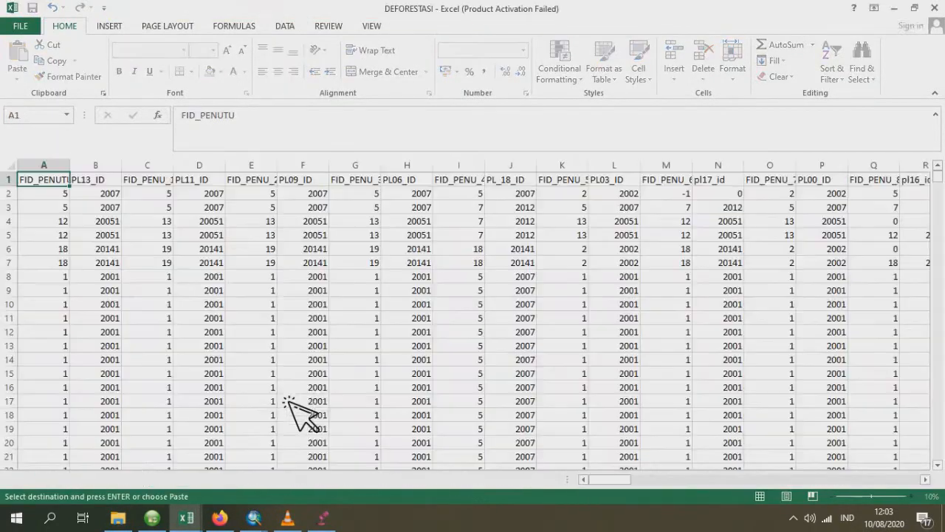
- Insert a PivotTable on a new worksheet from the DEFORESTASI data range A1:AM607
left_click(108, 27)
left_click(23, 59)
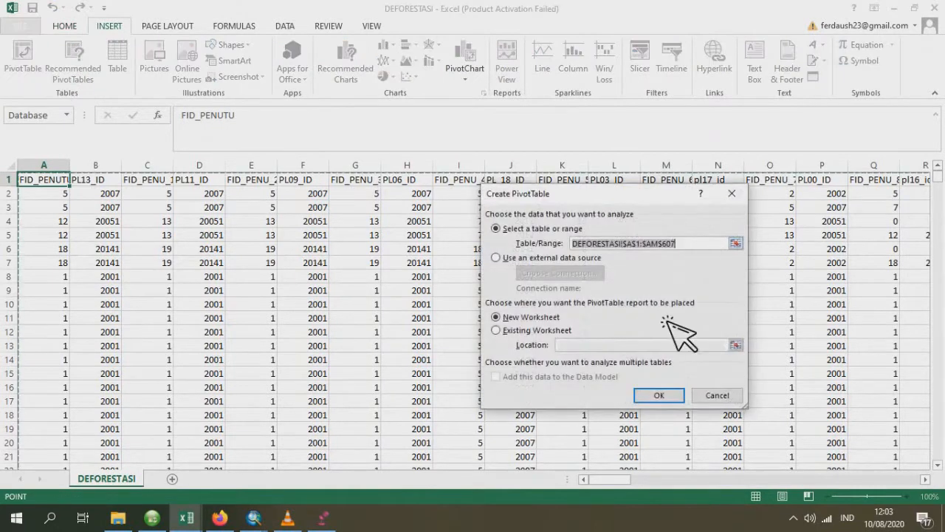
left_click(670, 397)
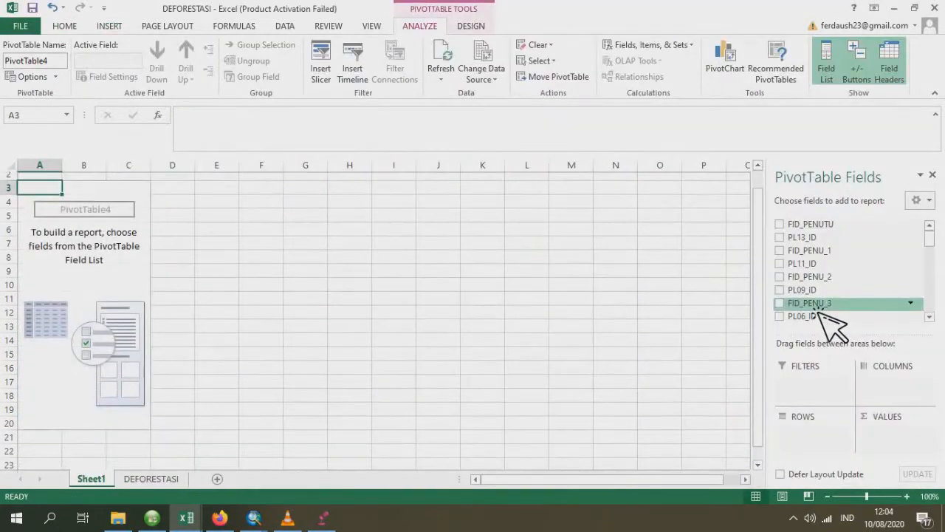
- Set up the PivotTable with PL90_ID as rows, PL_18_ID as columns and the sum of LUAS_HA as values
scroll(827, 318, "down", 2)
left_click_drag(932, 243, 937, 289)
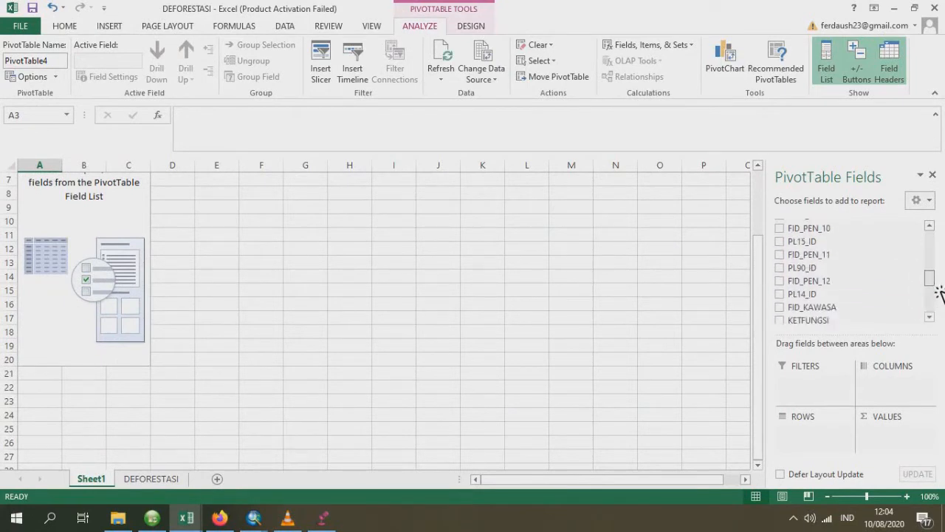
left_click_drag(846, 270, 840, 439)
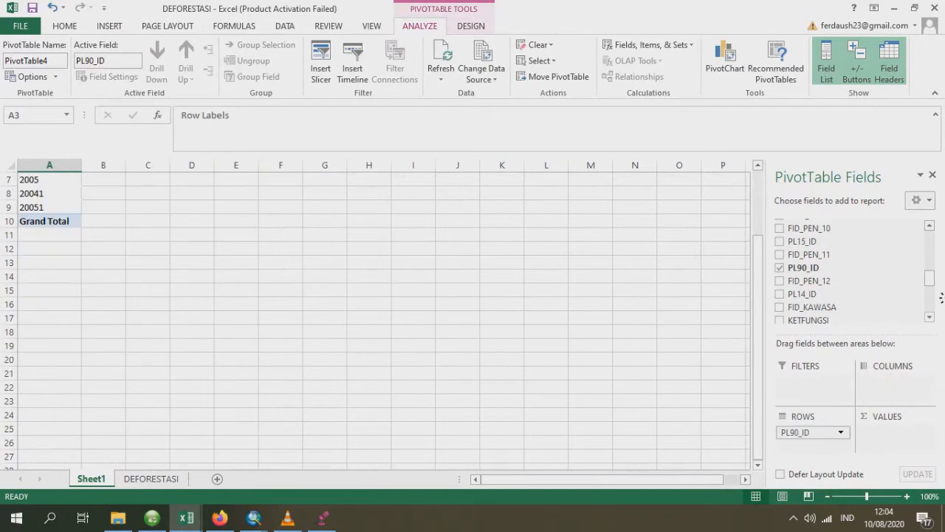
left_click_drag(938, 286, 935, 253)
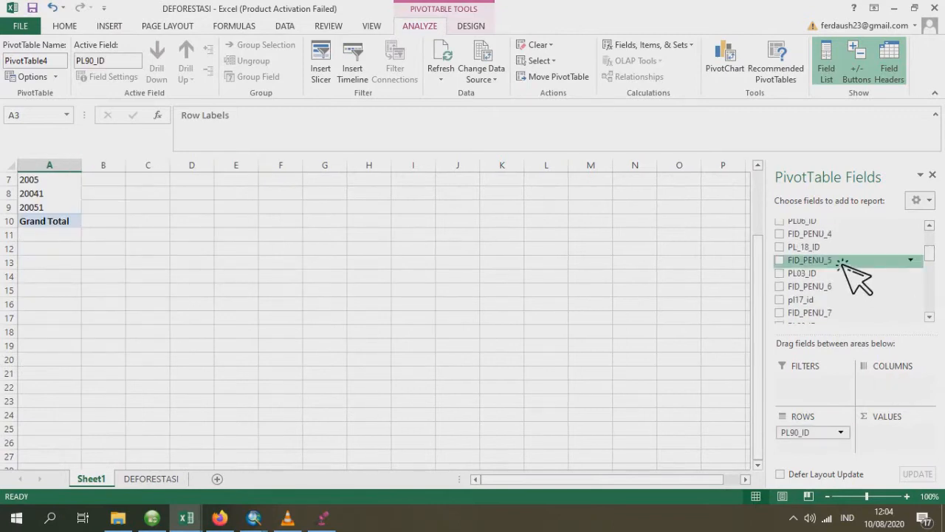
left_click_drag(899, 389, 900, 389)
left_click_drag(934, 254, 936, 311)
left_click_drag(839, 300, 897, 434)
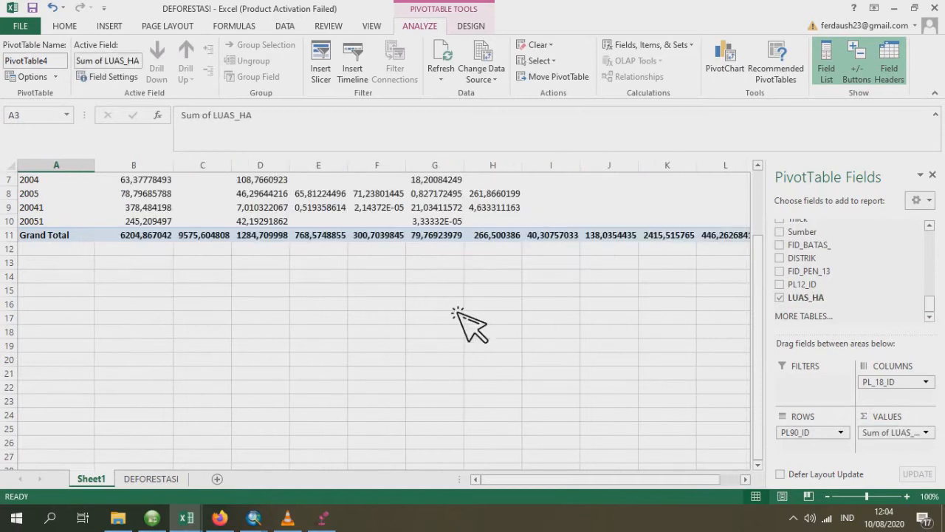
- Format the PivotTable's area values in B5:M11 to show no decimal places
left_click_drag(158, 238, 654, 320)
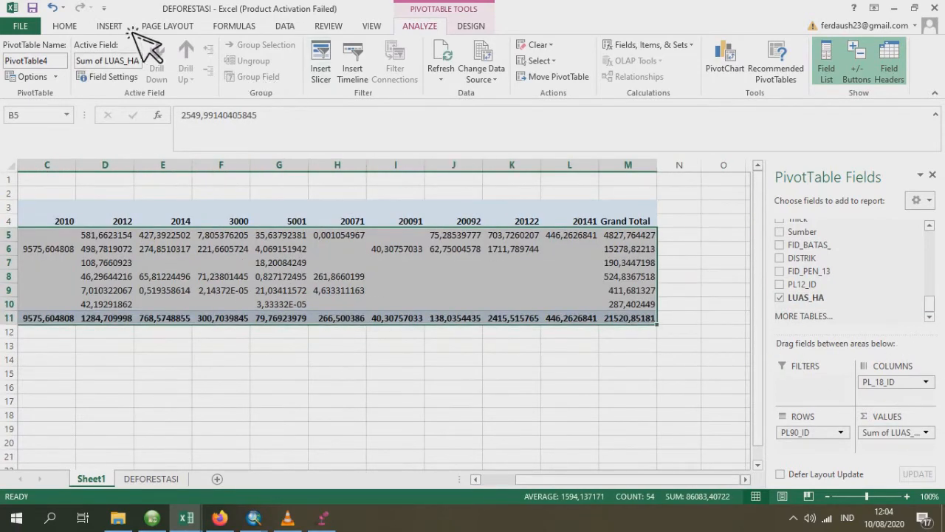
left_click(72, 28)
left_click(522, 71)
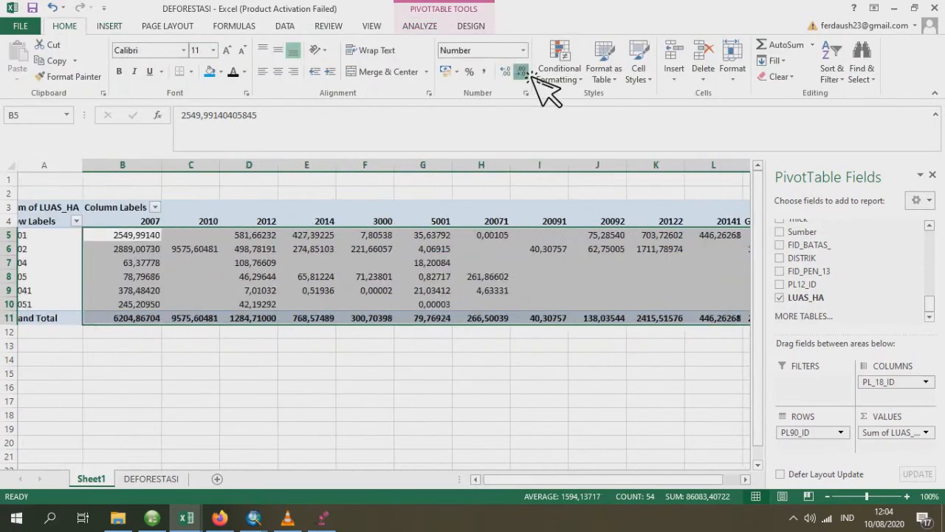
left_click(527, 73)
left_click(527, 72)
left_click(527, 73)
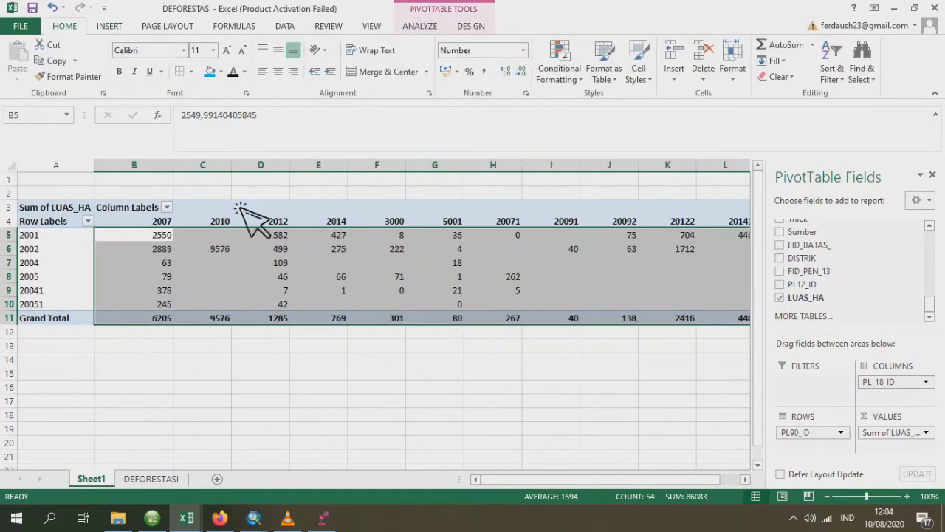
- Autofit the widths of the PivotTable's columns C through M to their contents
left_click(242, 165)
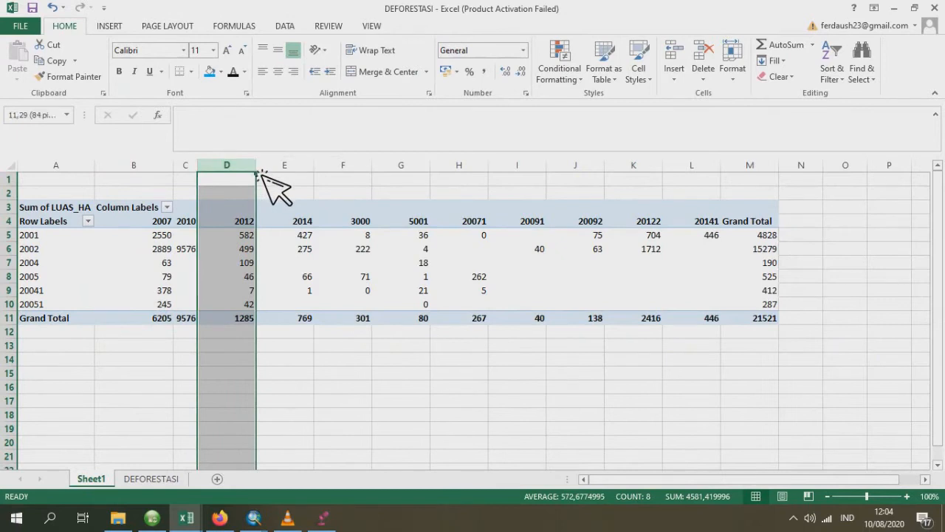
double_click(280, 166)
left_click(291, 166)
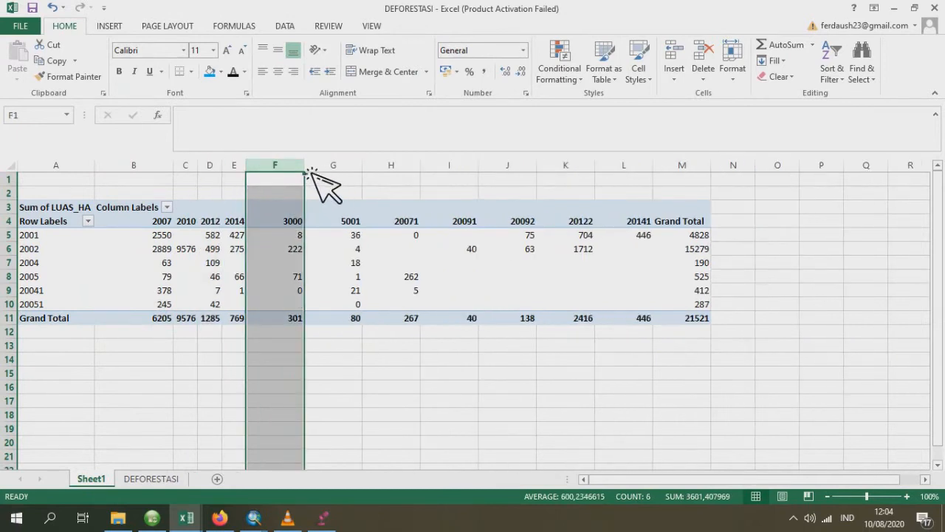
double_click(304, 166)
double_click(328, 167)
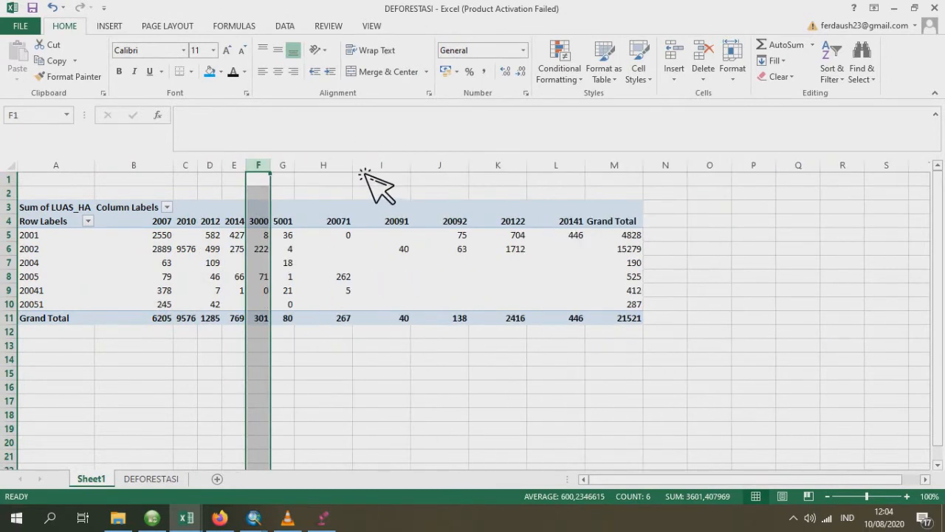
double_click(352, 166)
double_click(382, 165)
double_click(411, 165)
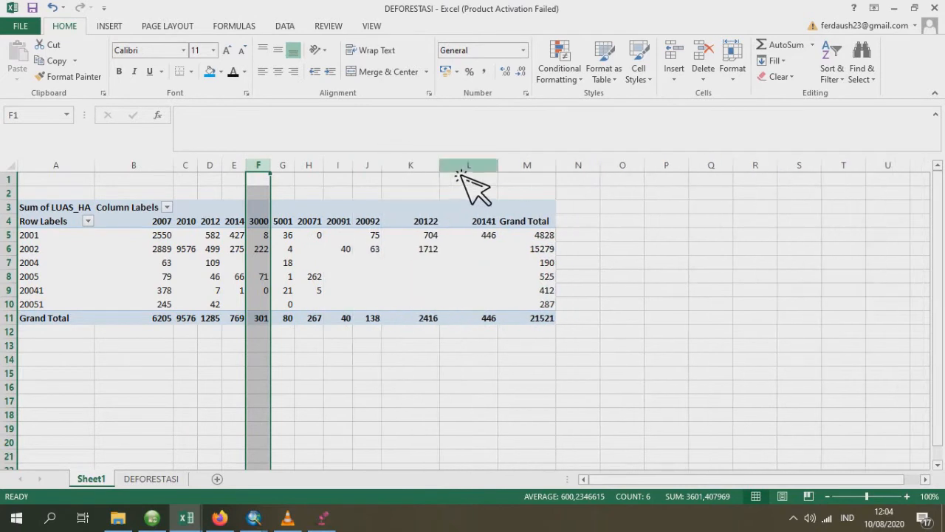
double_click(439, 165)
double_click(469, 165)
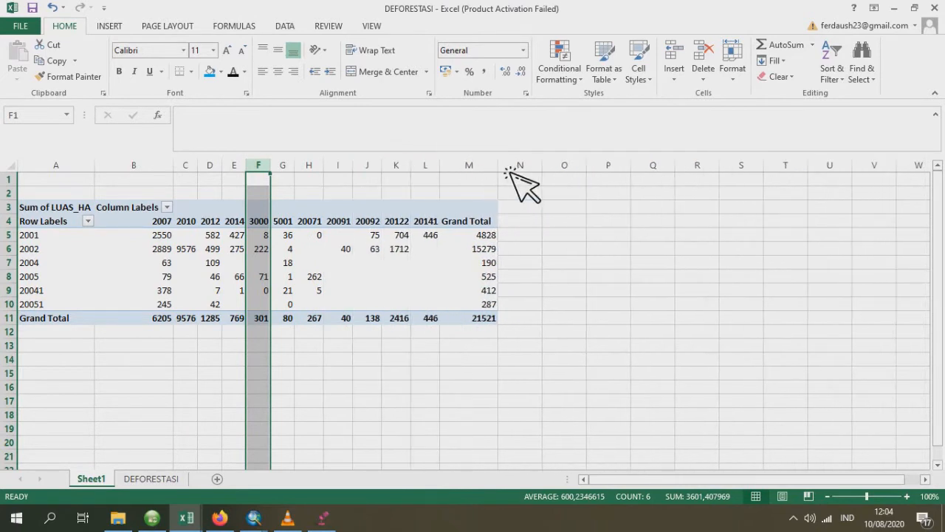
double_click(499, 166)
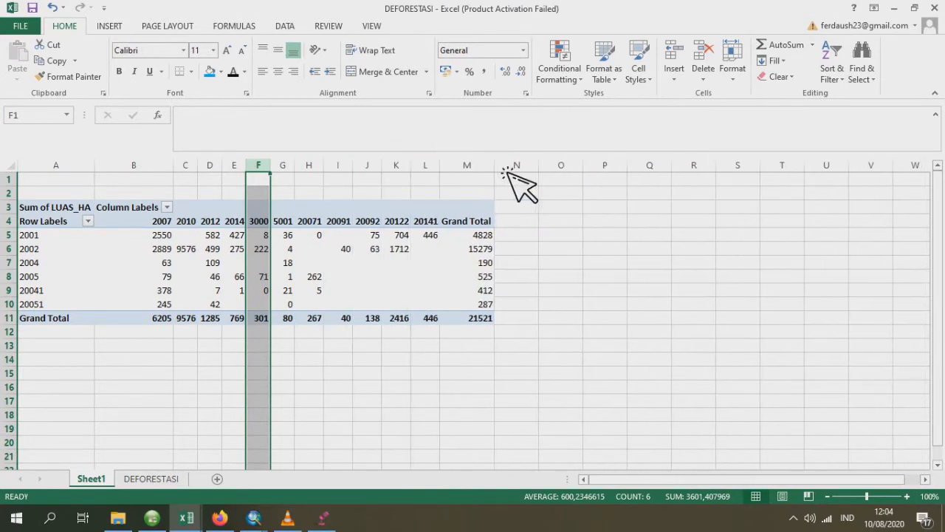
- Add DISTRIK above PL90_ID in the deforestation PivotTable's rows
left_click(85, 223)
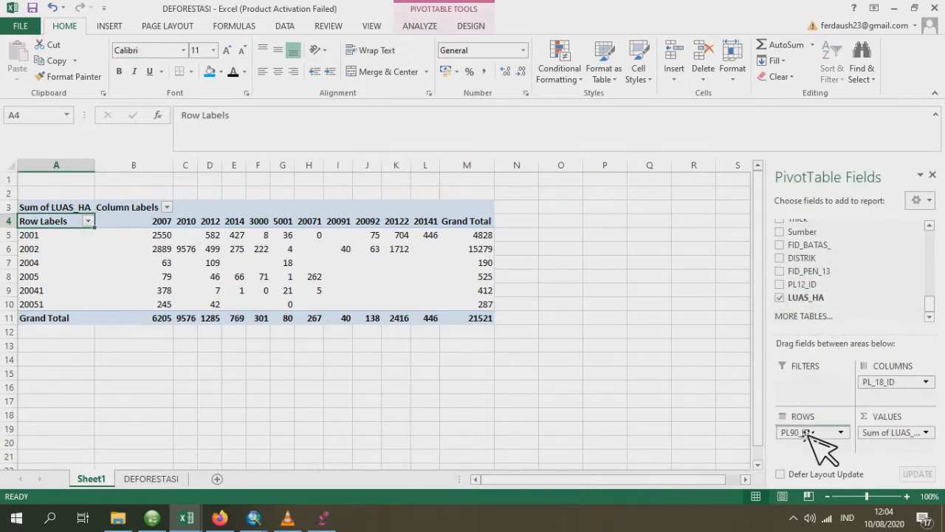
left_click_drag(810, 435, 803, 436)
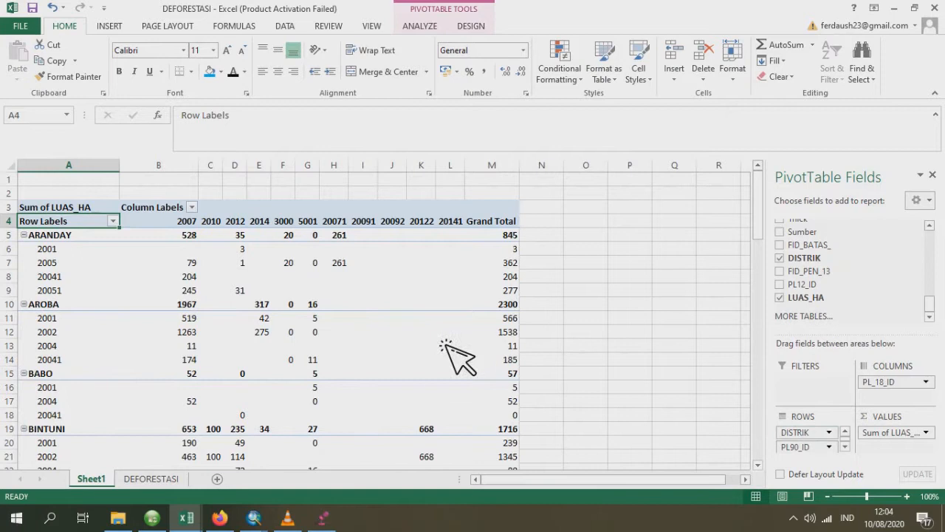
- Collapse every district group in the deforestation PivotTable from ARANDAY through WARIAGAR so only district-level rows are shown
left_click(24, 235)
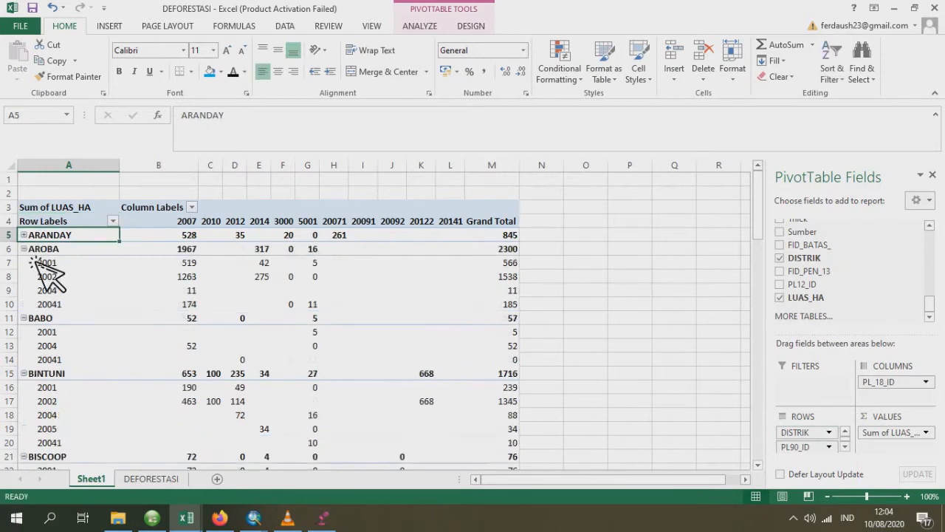
left_click(34, 251)
double_click(32, 255)
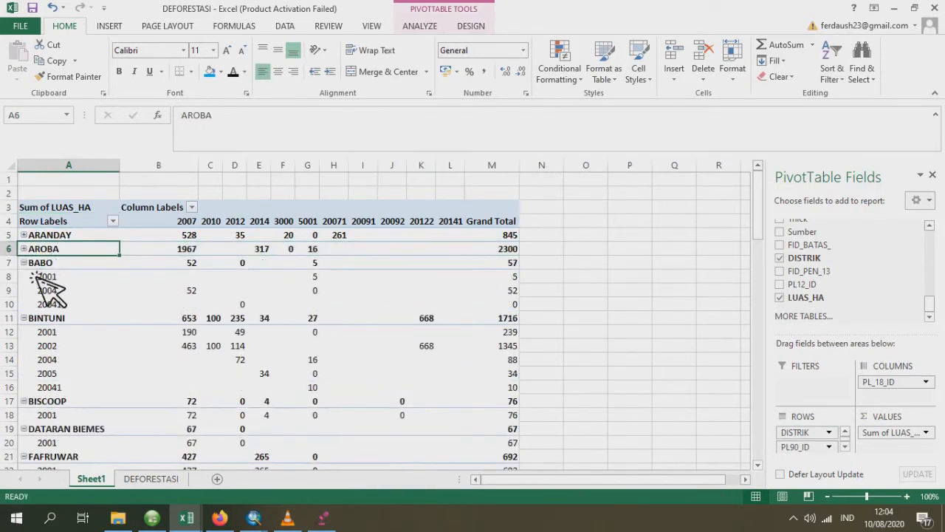
double_click(32, 264)
double_click(34, 277)
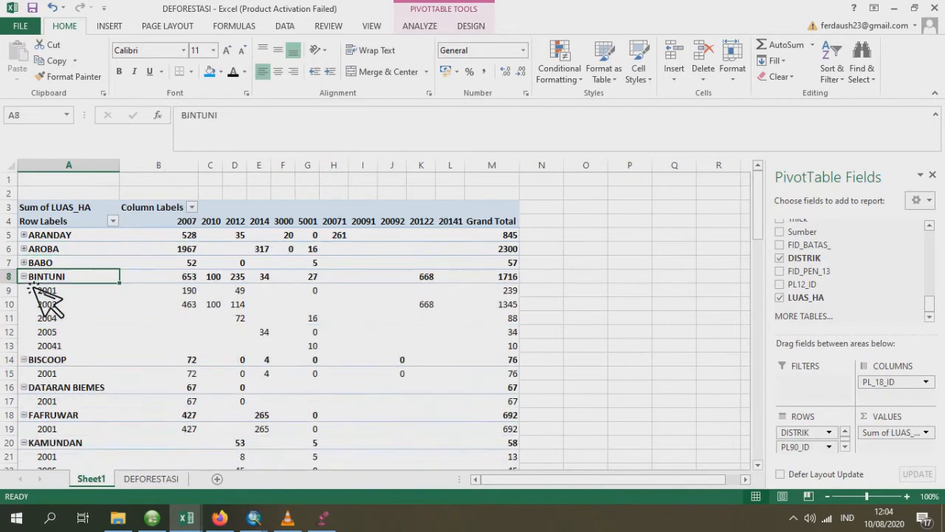
left_click(33, 292)
double_click(33, 294)
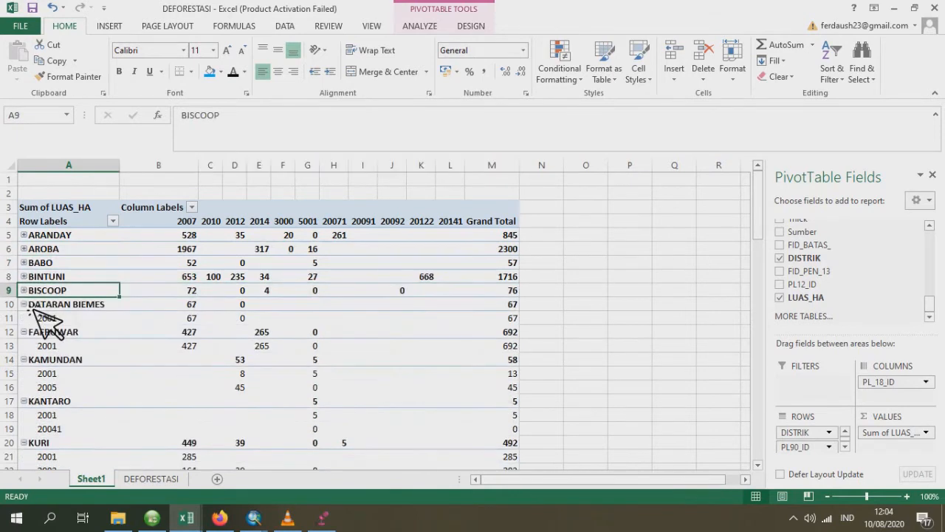
double_click(33, 305)
double_click(33, 320)
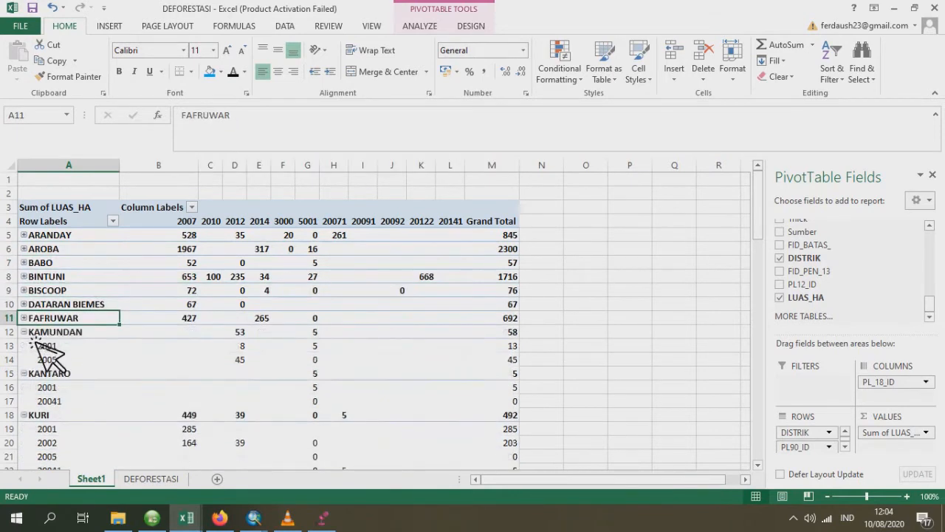
double_click(34, 333)
double_click(33, 347)
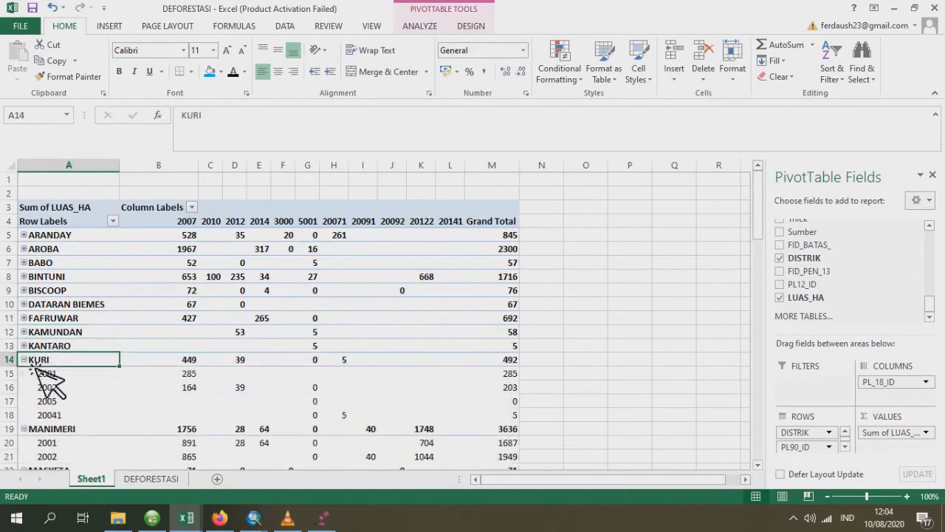
double_click(33, 362)
double_click(33, 374)
double_click(33, 389)
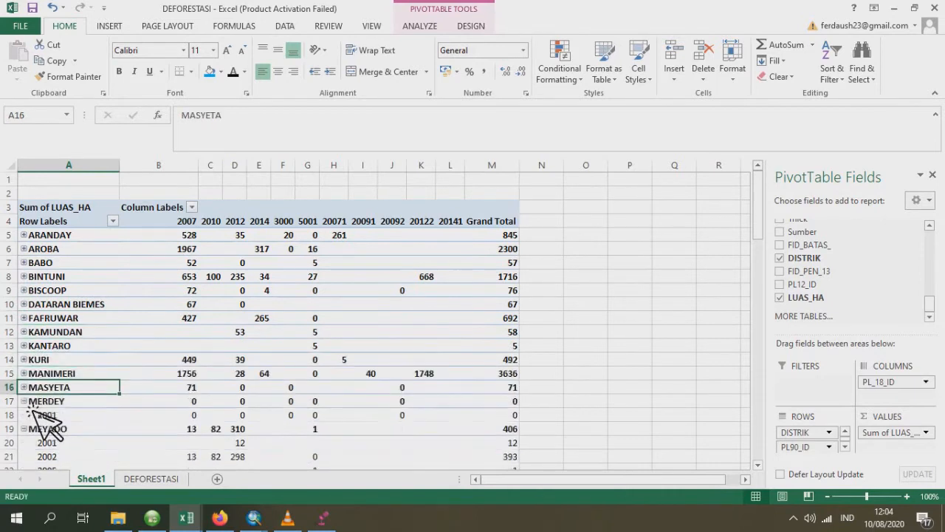
double_click(33, 403)
double_click(33, 415)
scroll(41, 402, "down", 2)
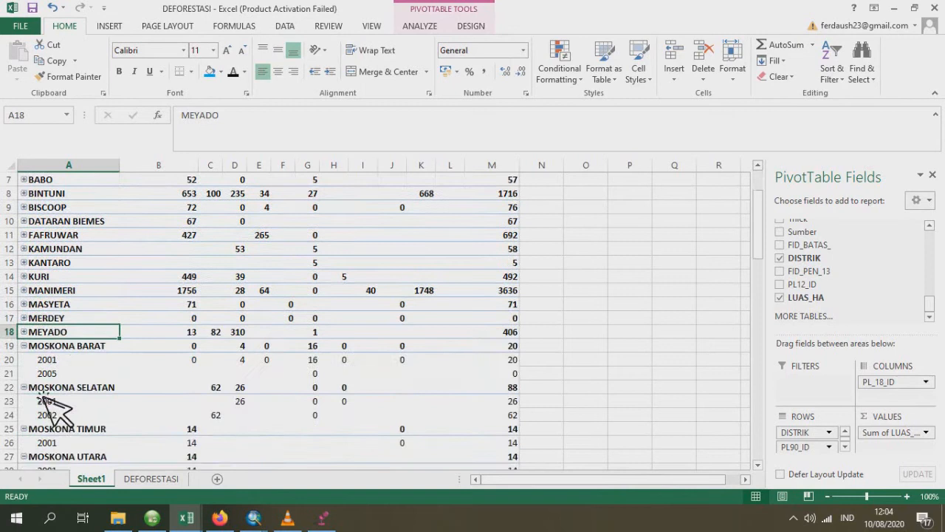
double_click(33, 359)
double_click(33, 373)
double_click(33, 385)
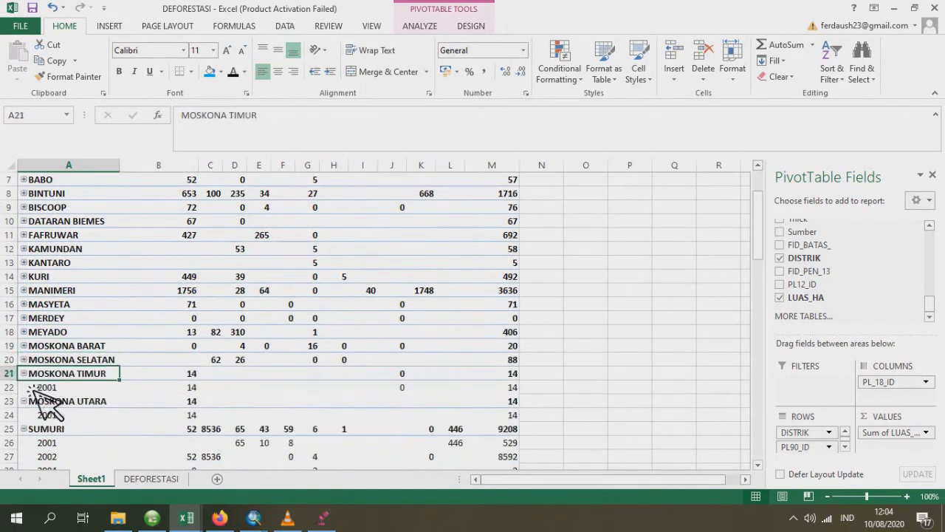
double_click(34, 387)
double_click(30, 403)
scroll(44, 373, "down", 2)
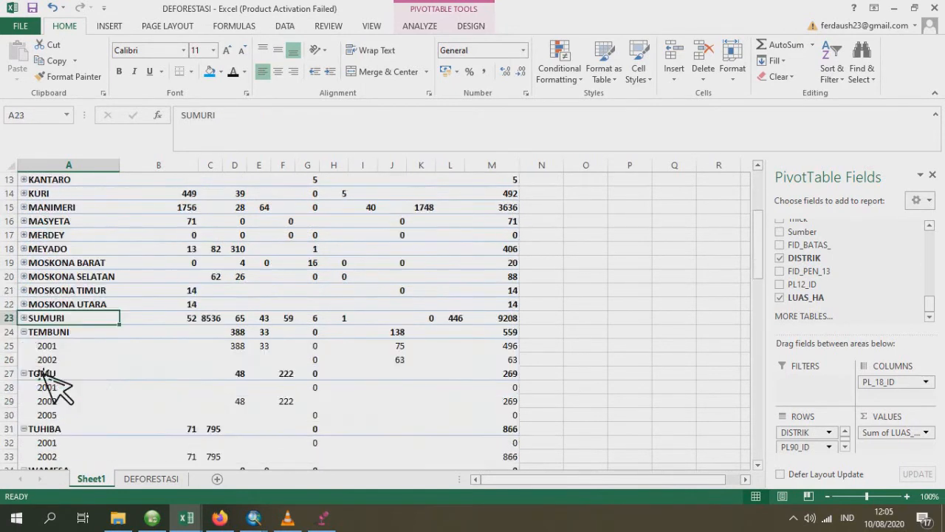
double_click(33, 334)
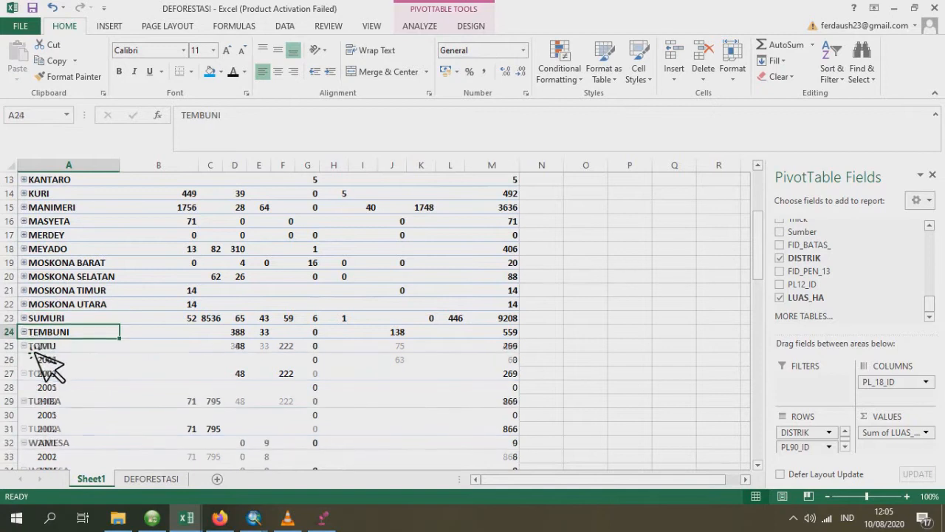
double_click(33, 346)
left_click(34, 359)
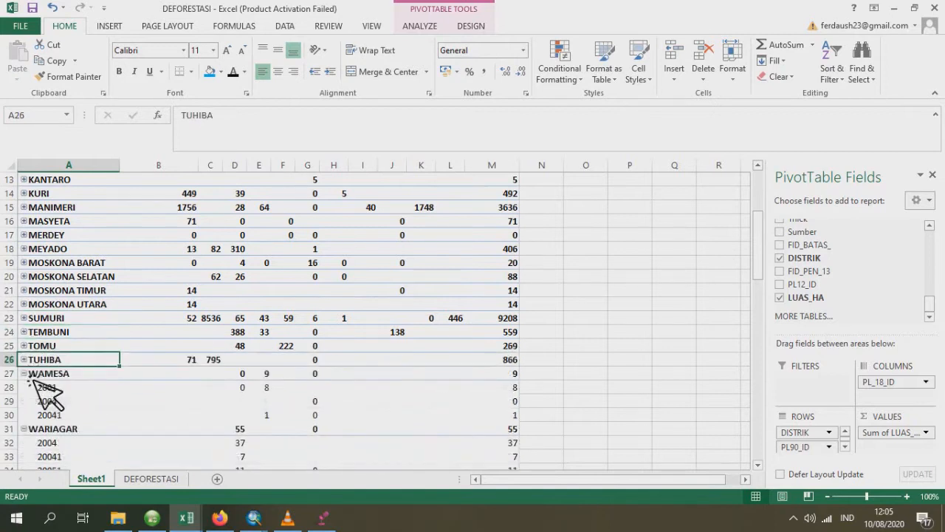
double_click(33, 373)
double_click(33, 387)
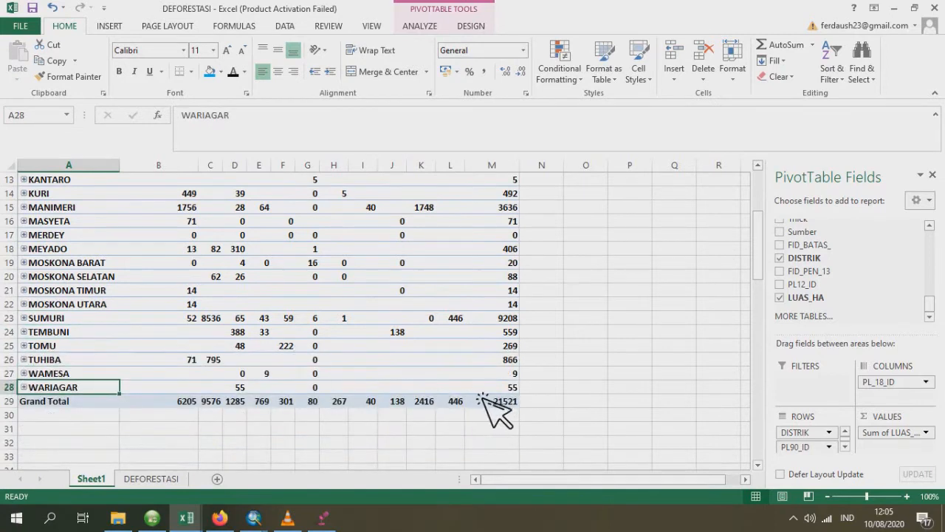
- Copy the PivotTable's district Grand Total values and paste them as values into the template's Luas Kerusakan Deforestasi column from C4
left_click_drag(498, 387, 517, 223)
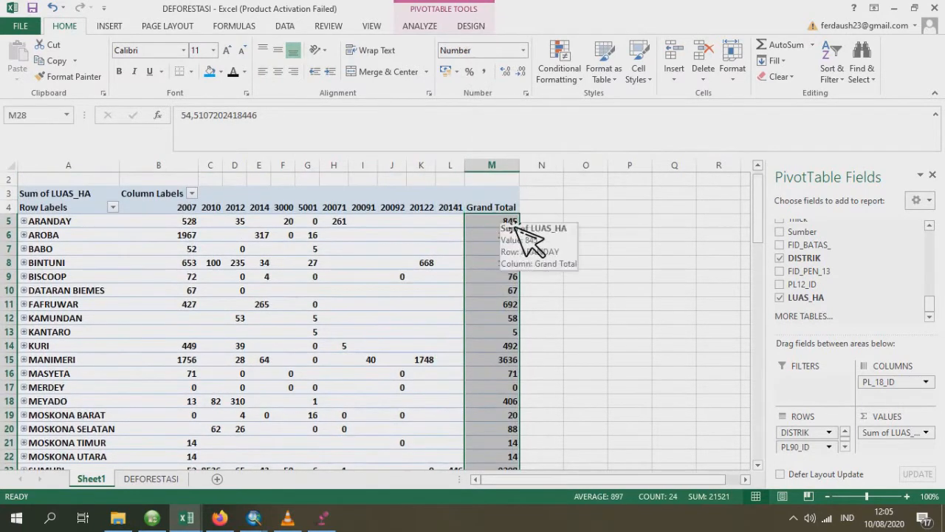
key("ctrl+c")
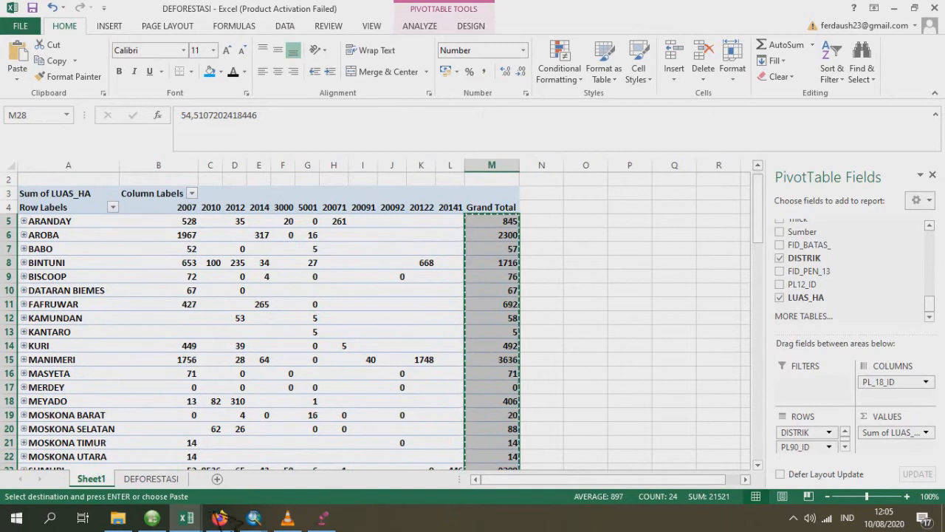
left_click(186, 517)
left_click(222, 481)
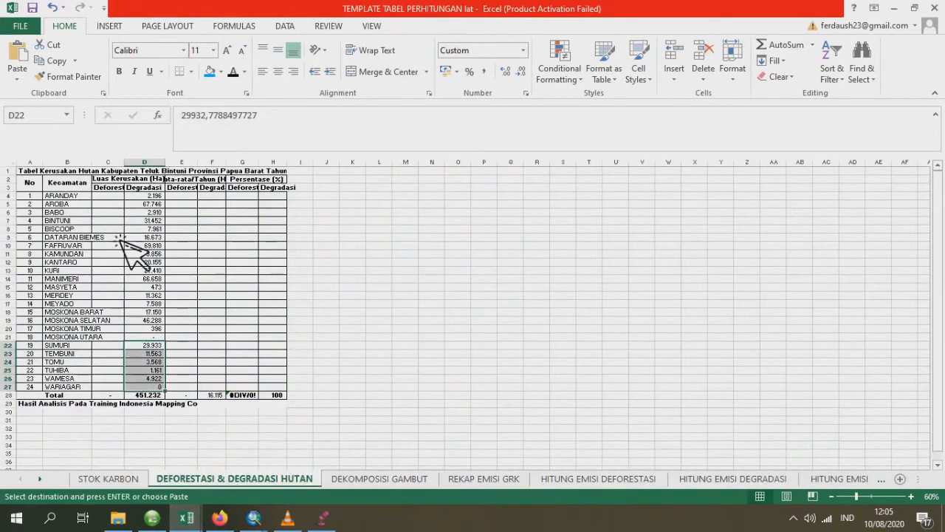
left_click(116, 197)
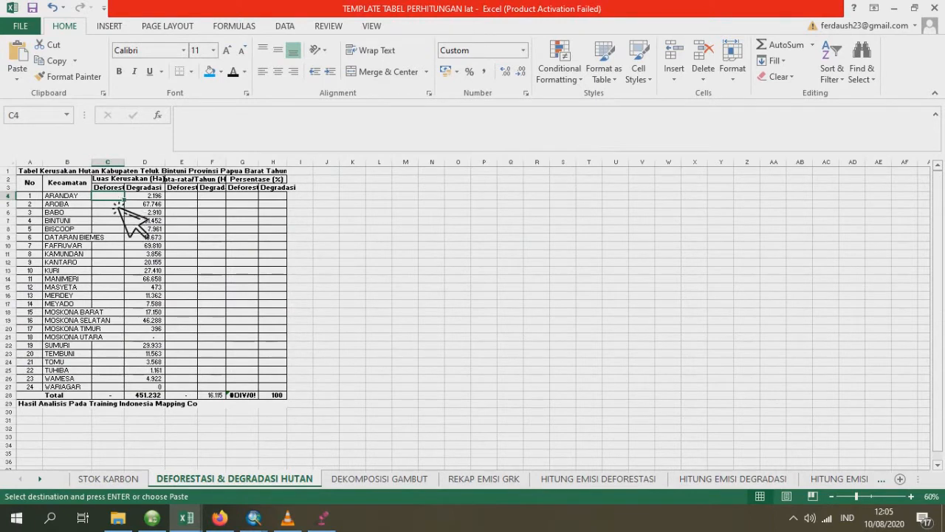
right_click(117, 198)
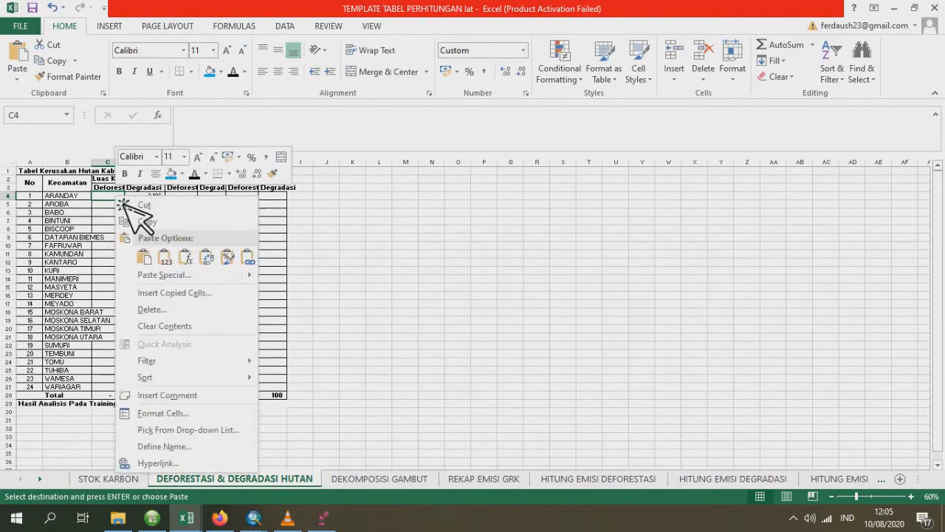
left_click(173, 261)
scroll(184, 279, "up", 7)
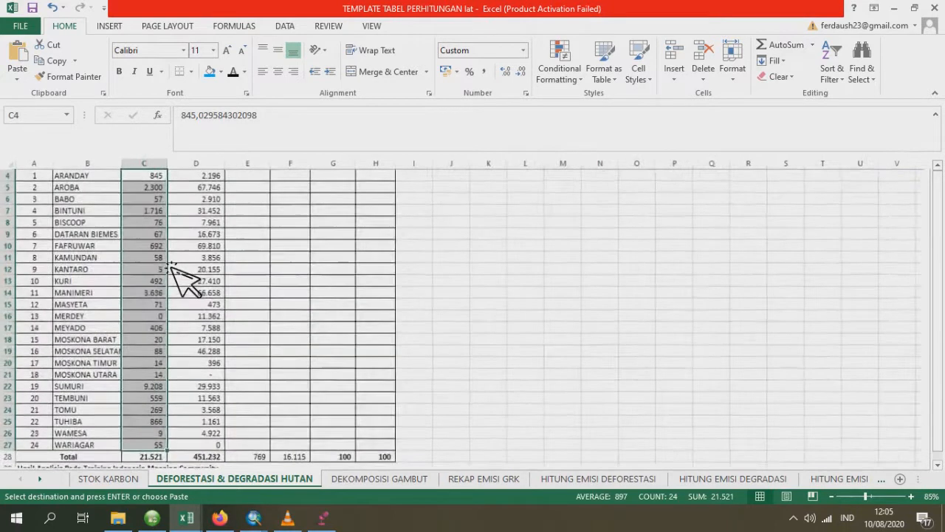
scroll(480, 347, "down", 3)
scroll(480, 348, "down", 3)
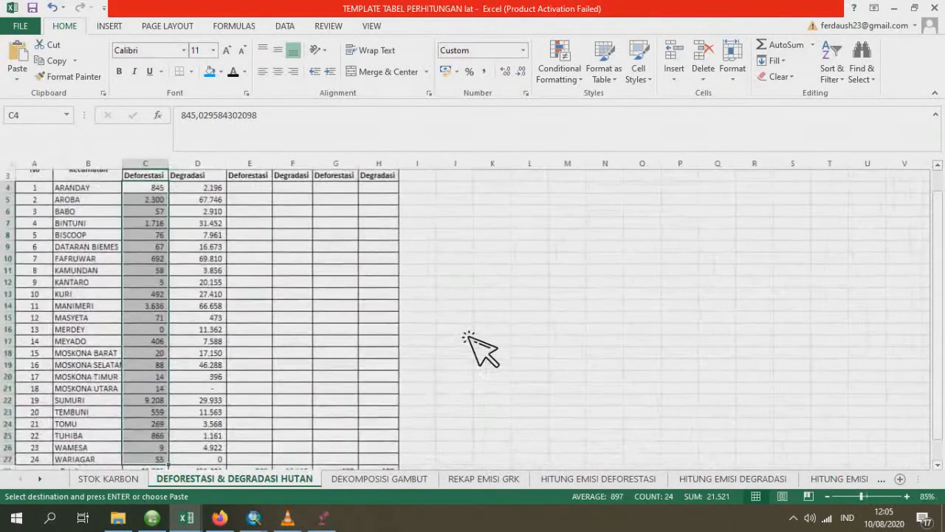
left_click(453, 331)
- Calculate ARANDAY's average yearly deforestation in E4 with the formula =C4/28
scroll(316, 317, "up", 1)
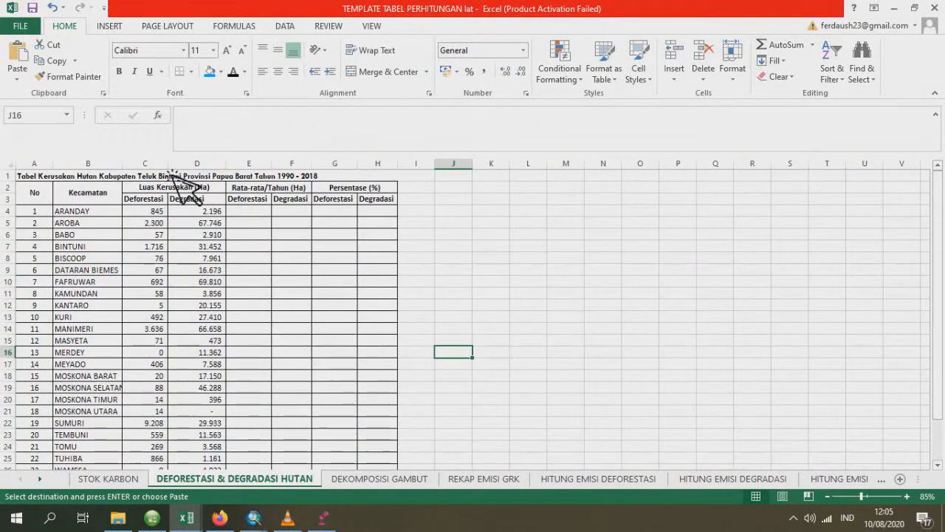
scroll(123, 296, "down", 1)
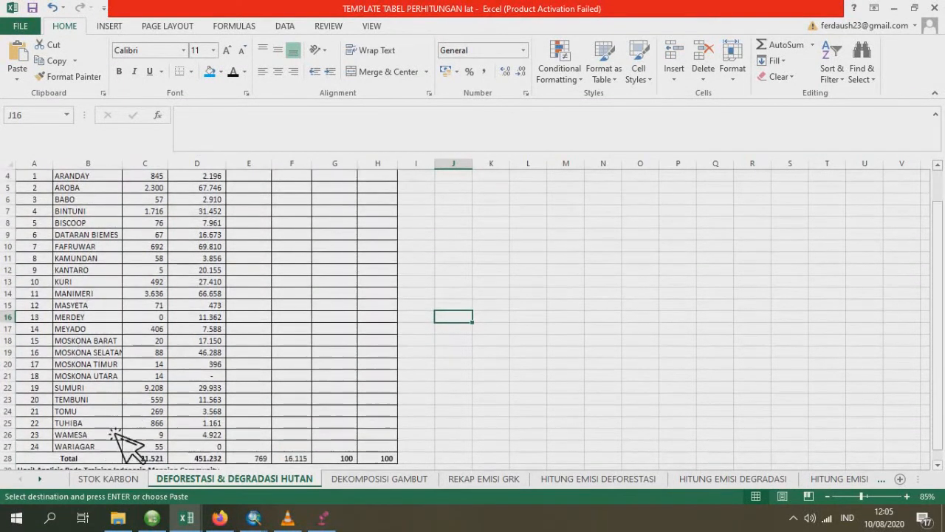
scroll(133, 443, "up", 1)
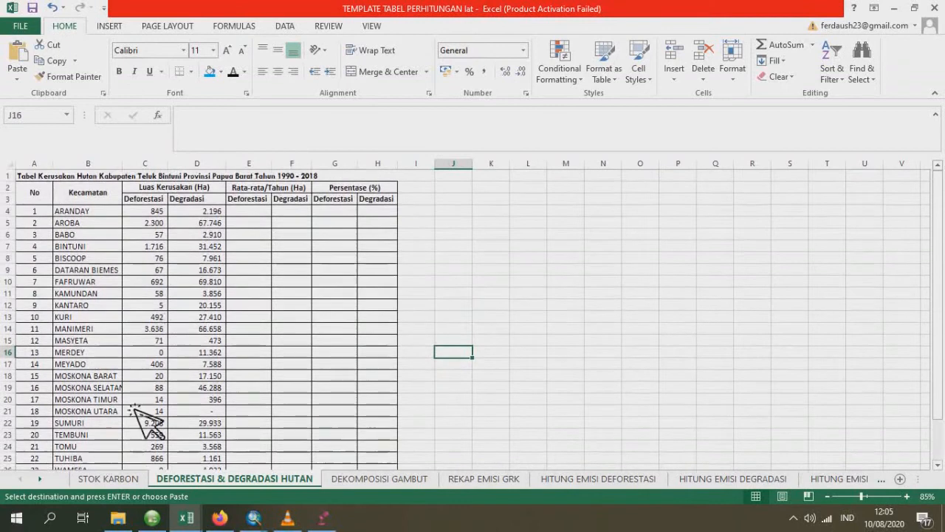
left_click(247, 214)
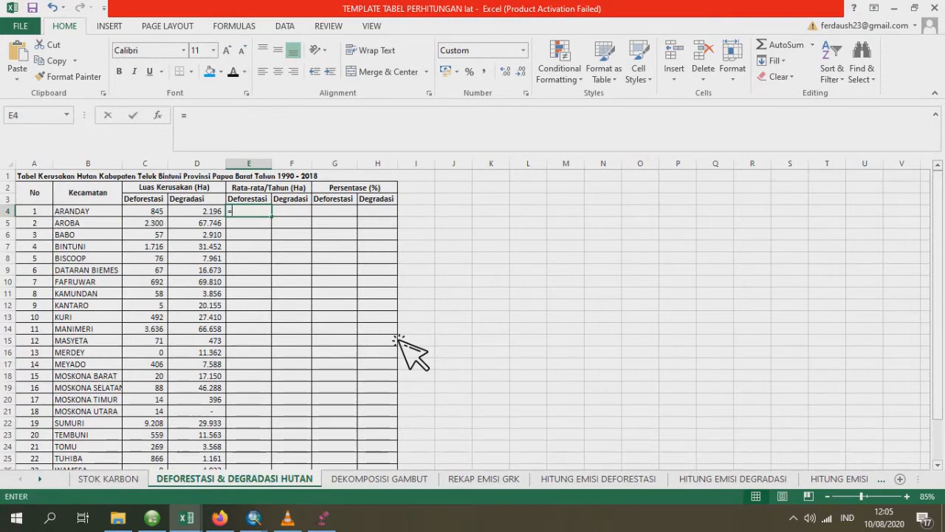
type("=")
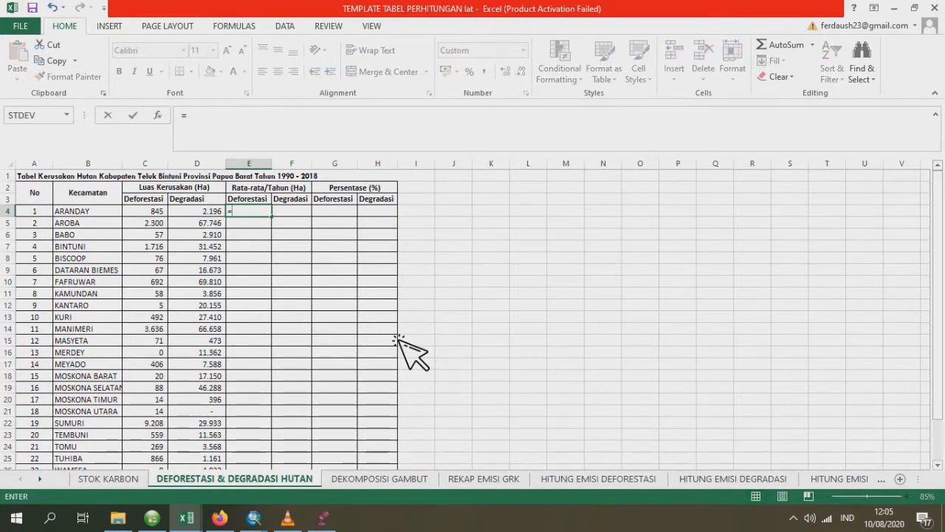
left_click(154, 213)
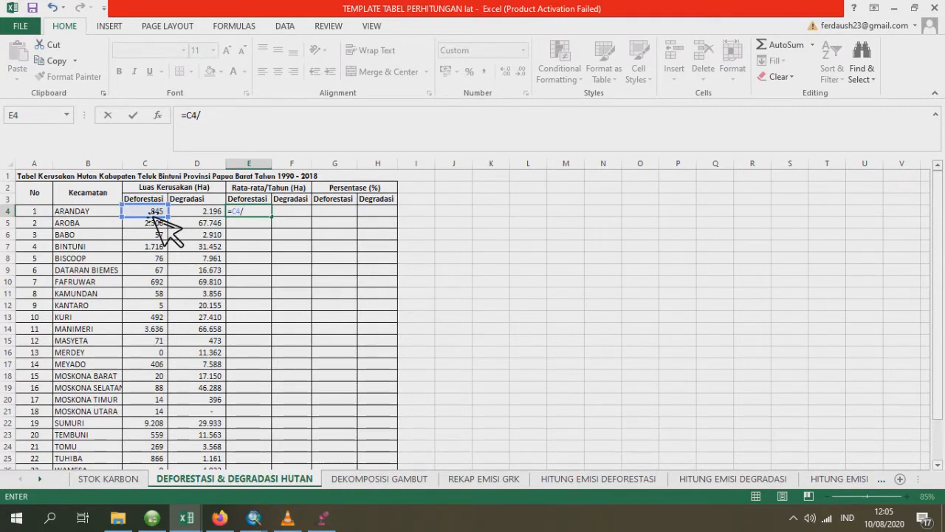
key("Return")
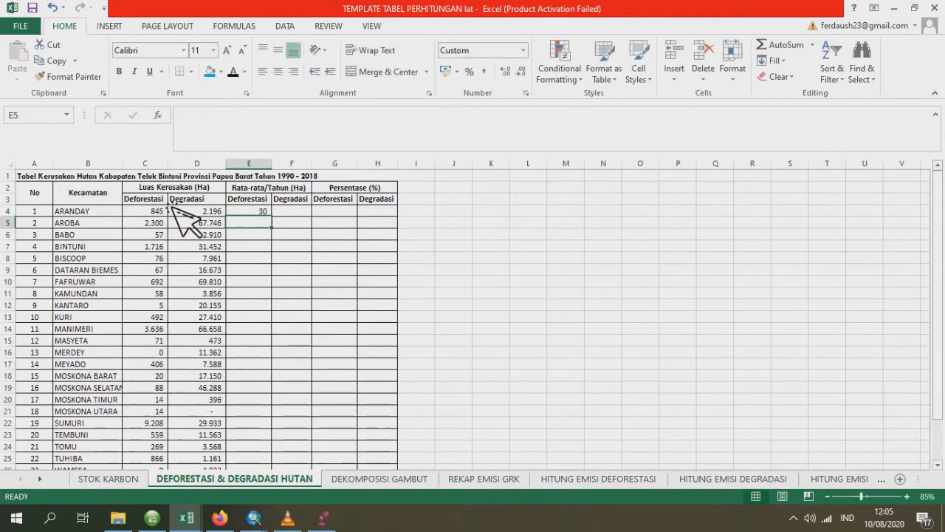
- Calculate ARANDAY's average yearly degradation in F4 with the formula =D4/28
left_click(300, 215)
type("=")
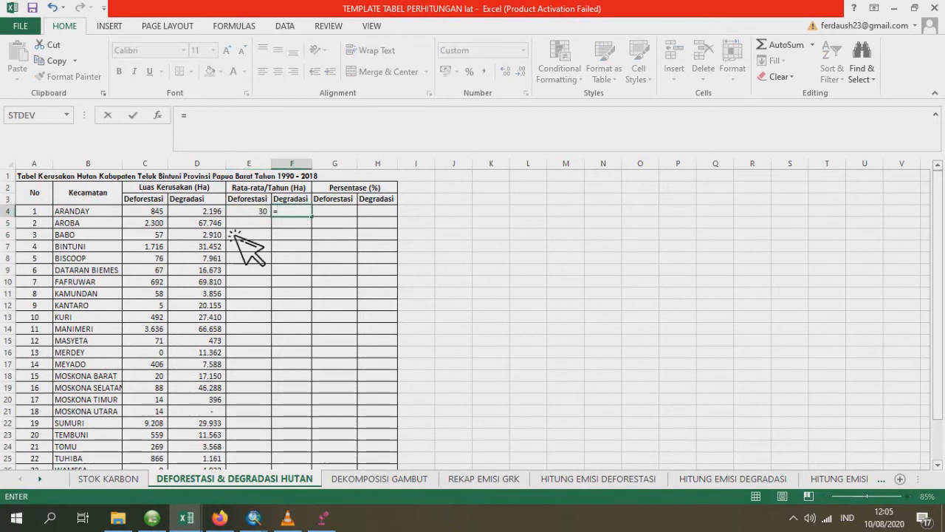
left_click(215, 214)
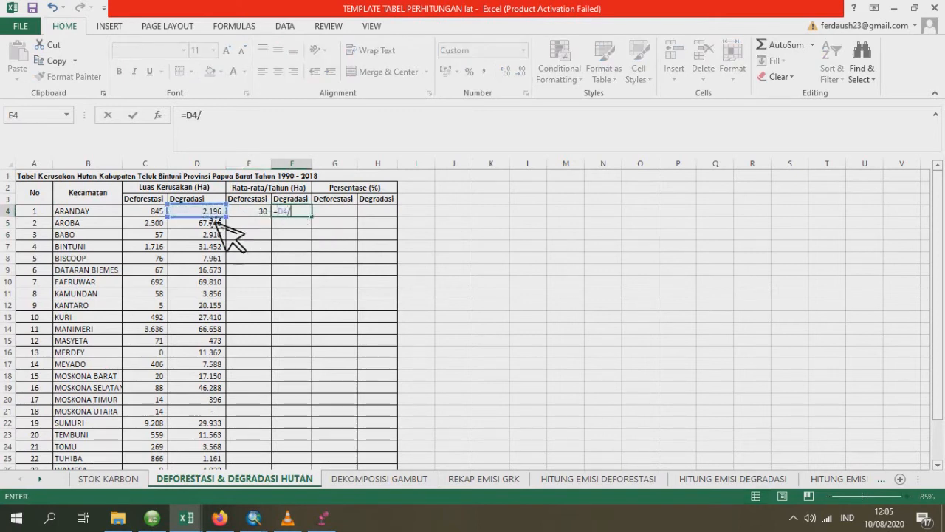
key("Return")
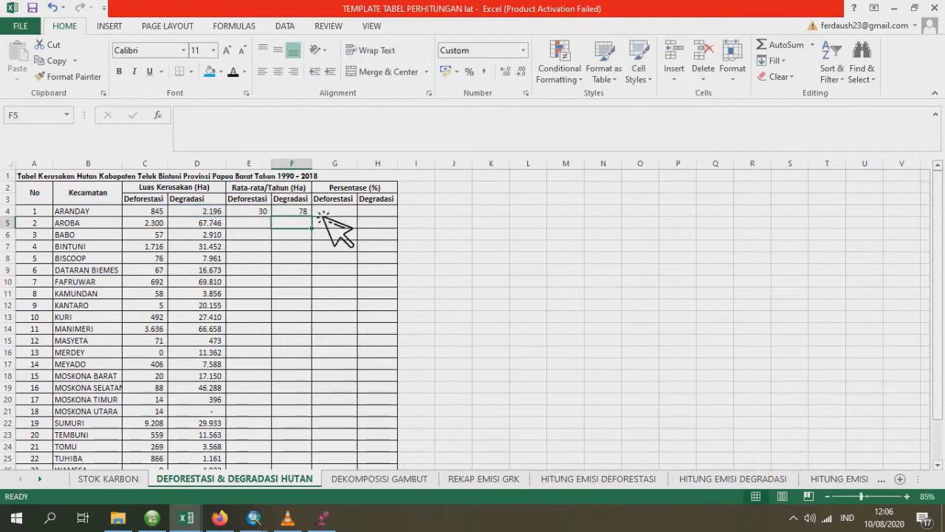
- Fill the yearly average formulas in E4:F4 down through row 27 for all the remaining districts
left_click(268, 201)
left_click(262, 212)
left_click_drag(263, 214, 309, 429)
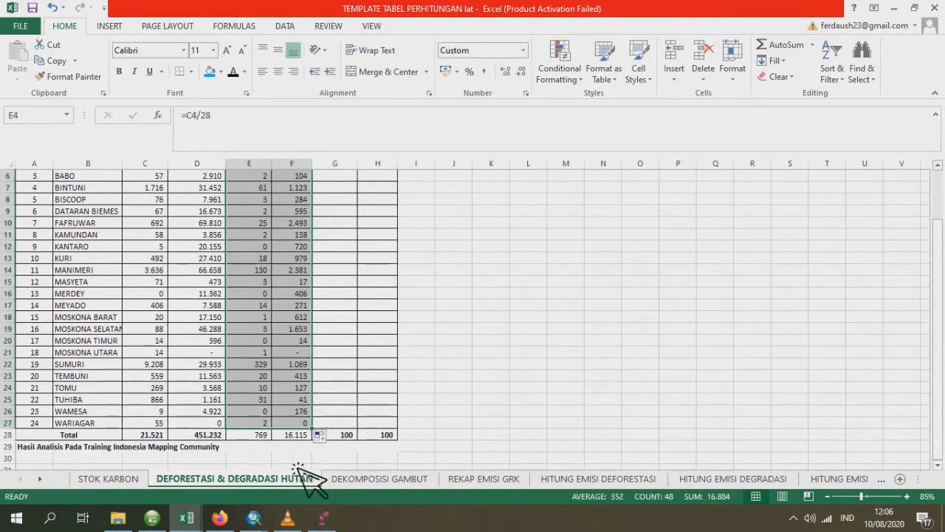
left_click(277, 458)
- Check the formula behind the Total row's yearly average deforestation in E28
left_click(262, 436)
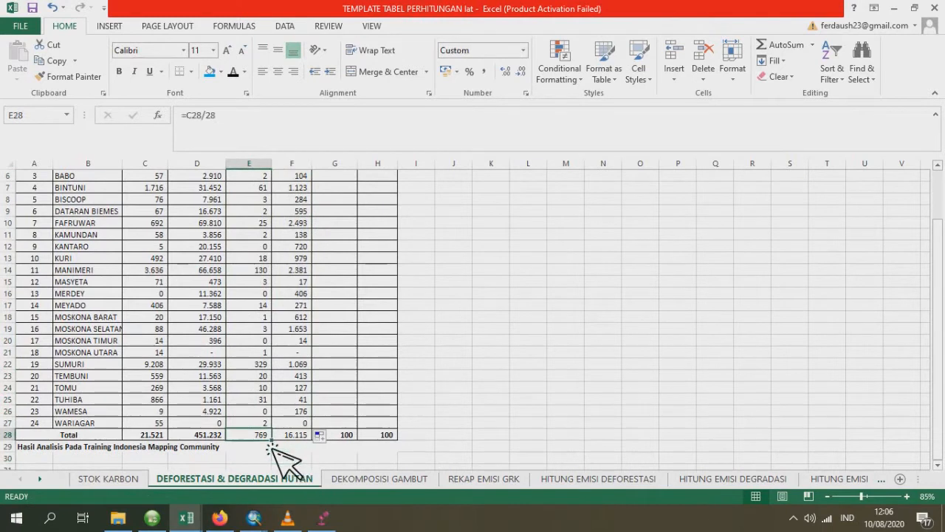
left_click(236, 133)
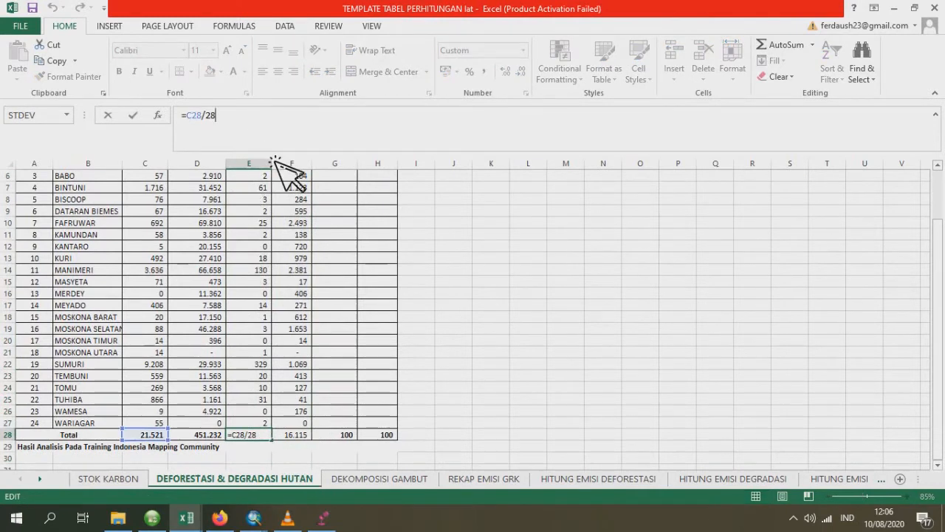
key("Return")
- Calculate ARANDAY's deforestation percentage in G4 with the formula =E4/E28*100
scroll(340, 327, "up", 2)
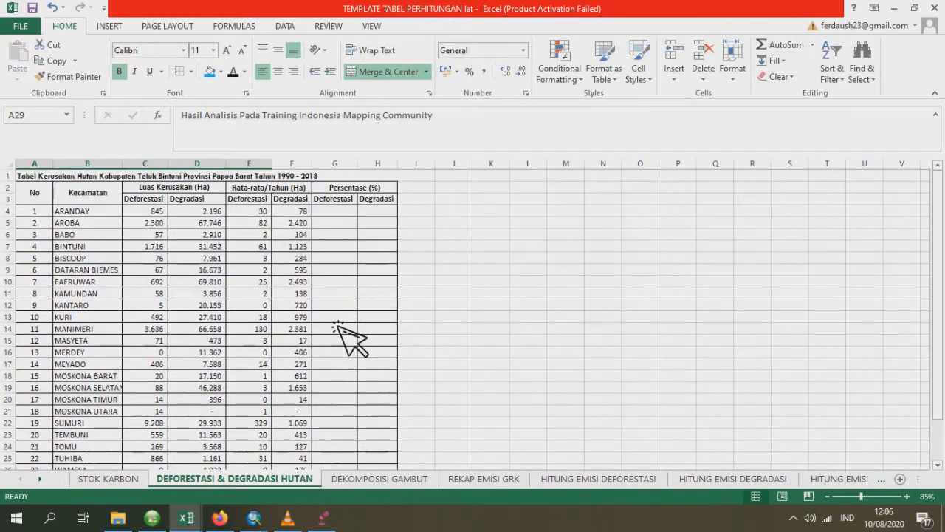
left_click(336, 212)
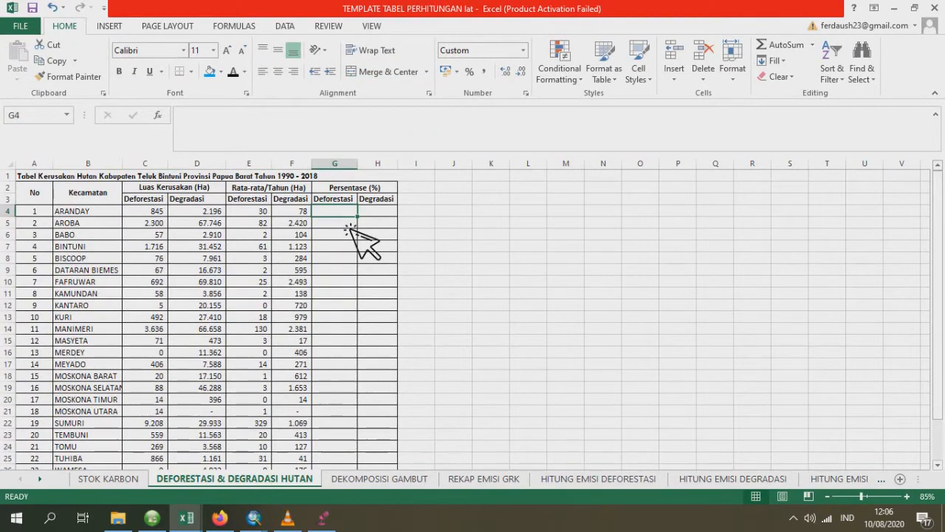
type("=")
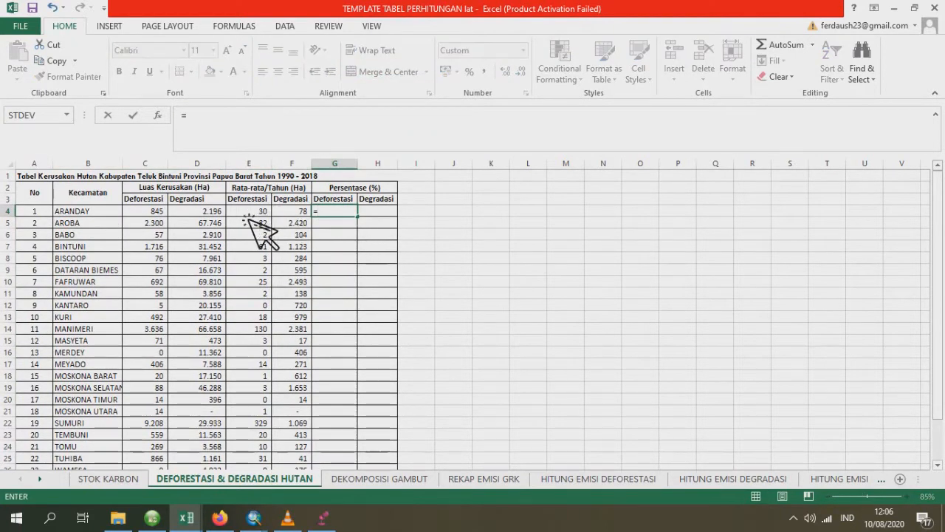
left_click(249, 212)
scroll(258, 296, "down", 3)
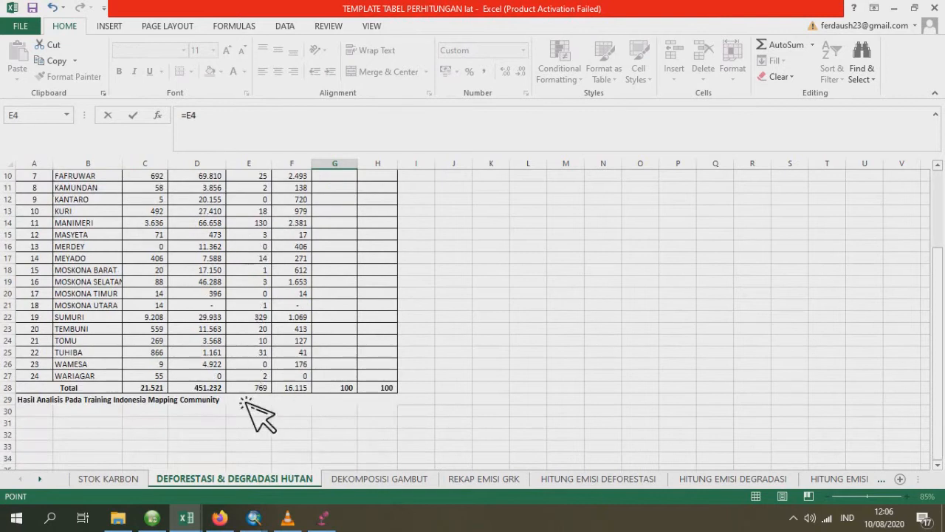
left_click(255, 389)
scroll(433, 359, "up", 3)
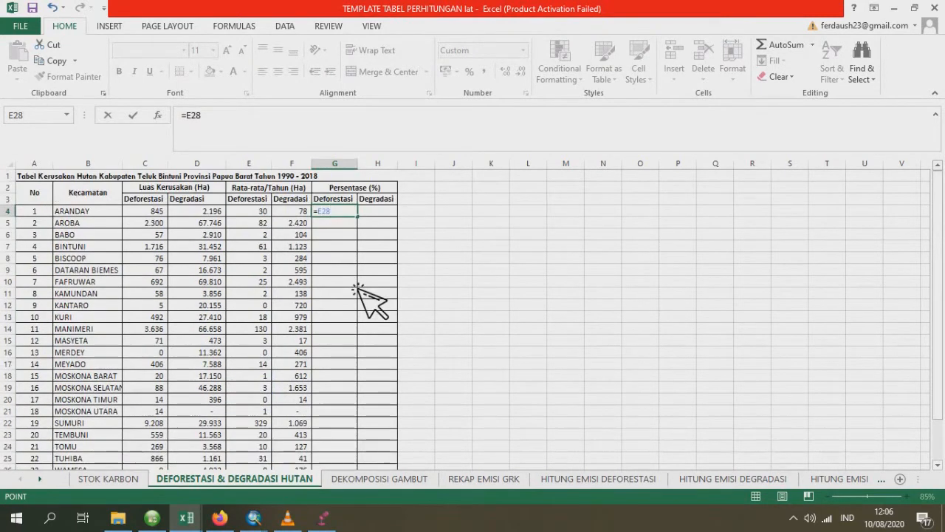
left_click(267, 214)
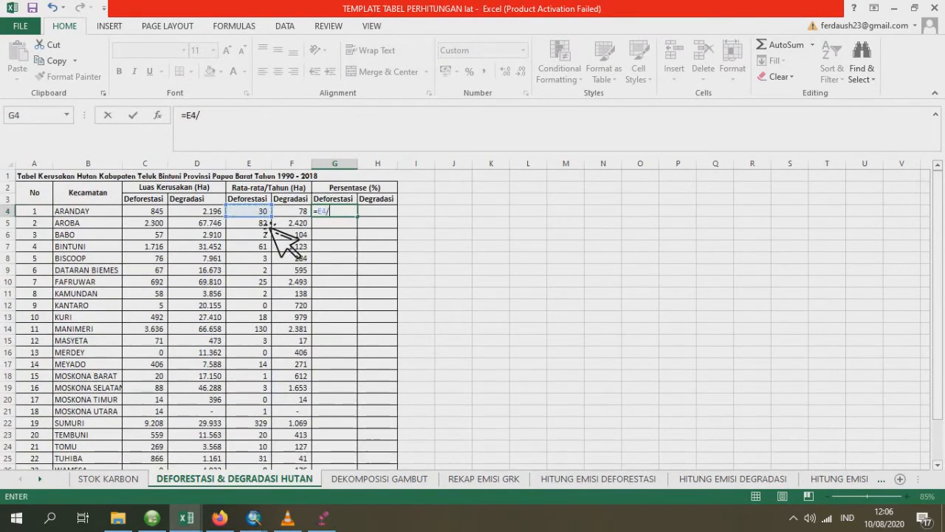
scroll(270, 224, "down", 3)
left_click(259, 389)
scroll(380, 363, "up", 3)
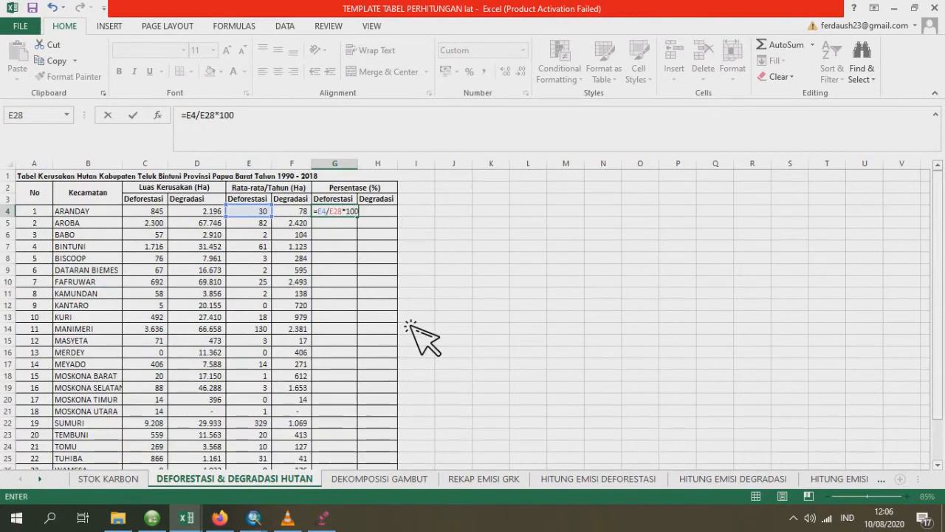
key("Return")
key("Up")
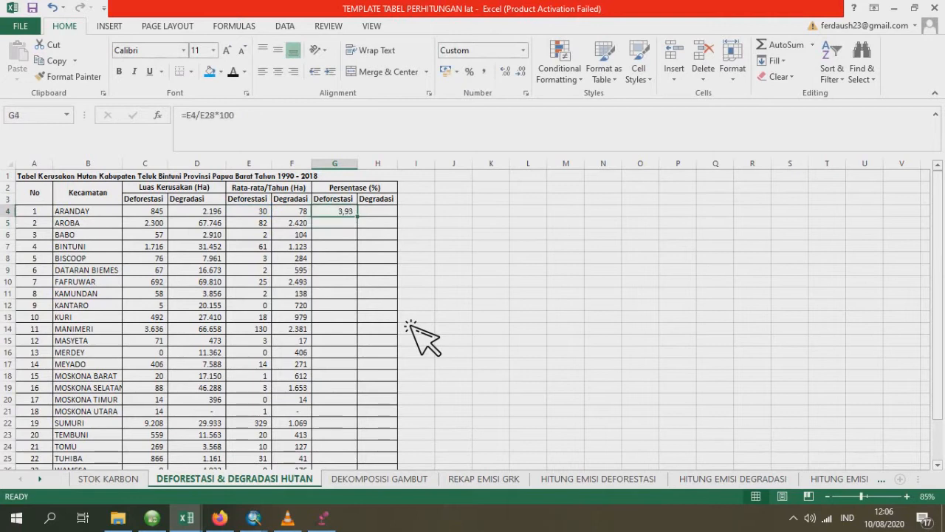
- Make the total reference absolute in G4 so the formula reads =E4/$E$28*100
left_click(215, 126)
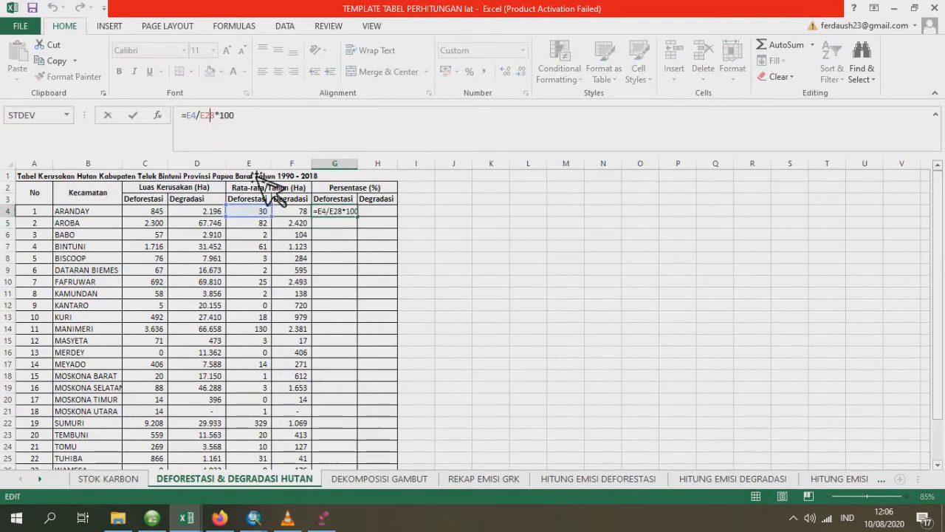
key("F4")
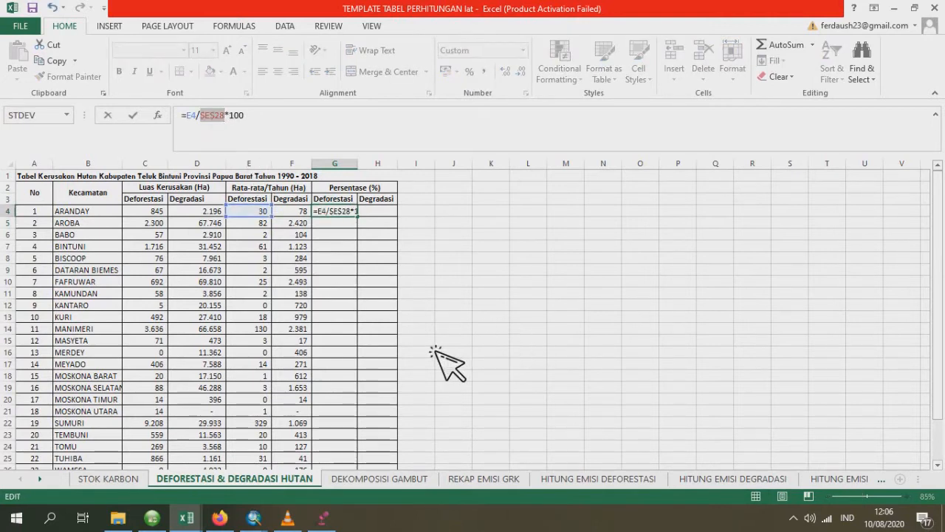
key("Return")
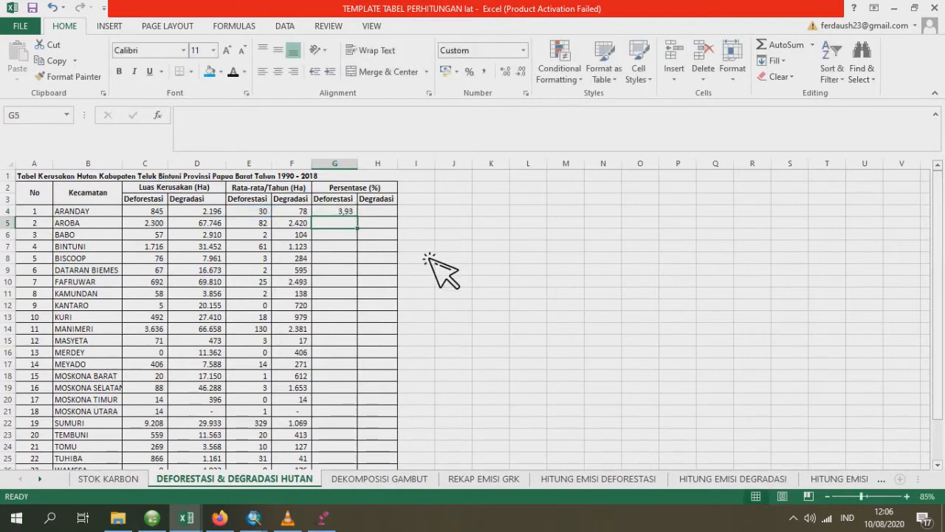
- Calculate ARANDAY's degradation percentage in H4 with =F4/$F$28*100 and fill the formulas in G4:H4 down through row 27
left_click(387, 214)
type("=")
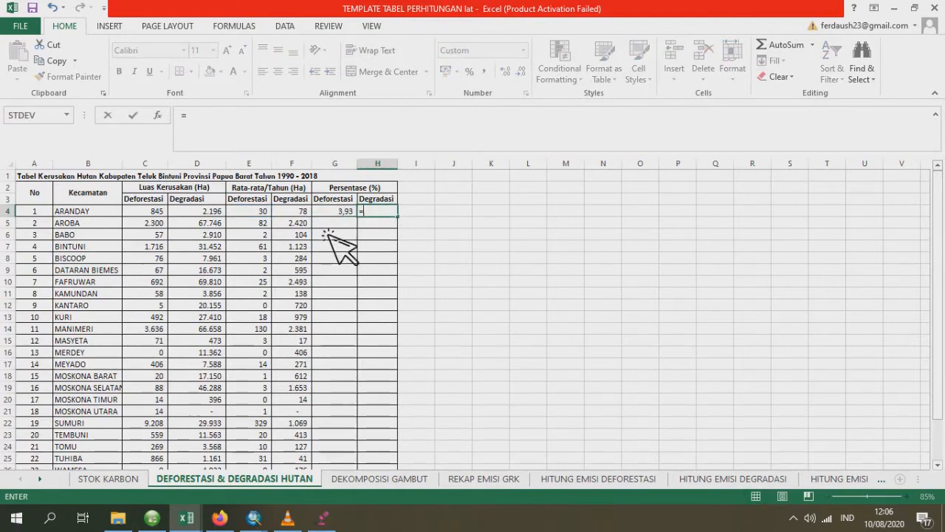
key("Left")
key("Left")
scroll(314, 325, "down", 3)
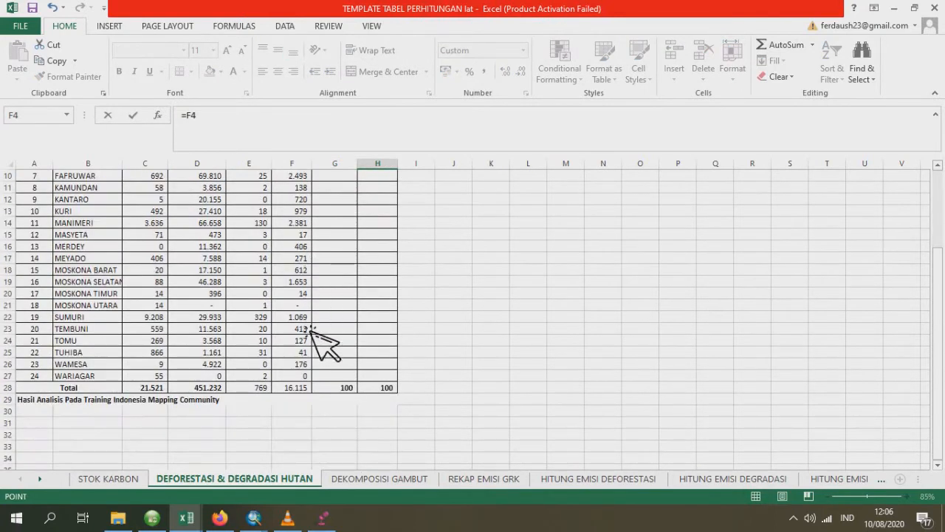
type("/")
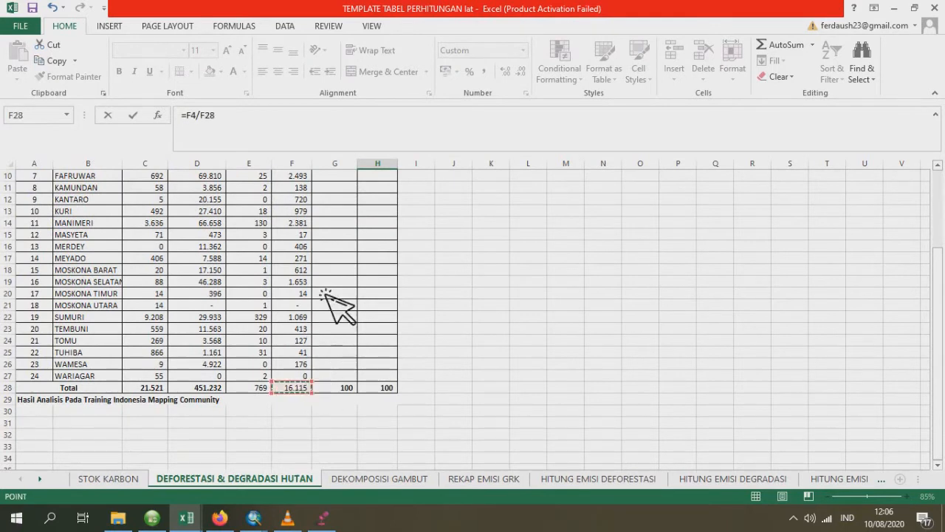
scroll(422, 327, "up", 3)
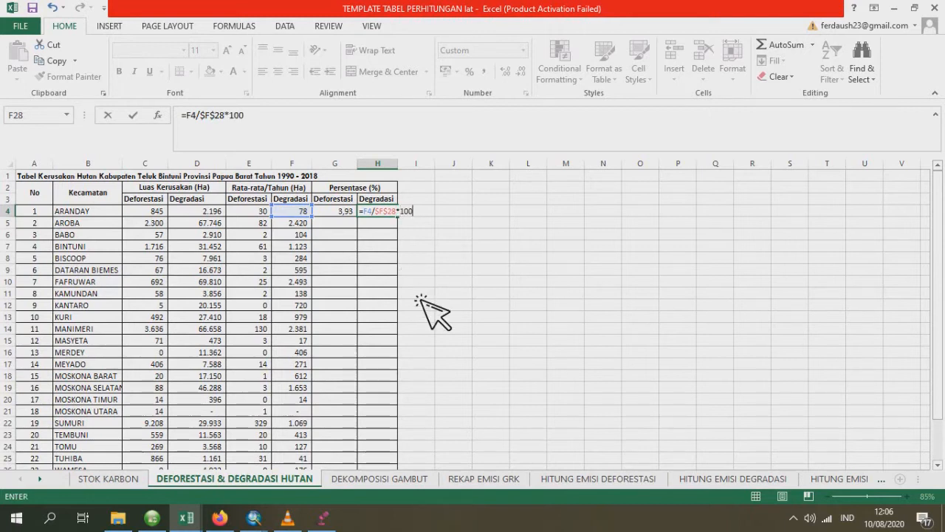
key("Return")
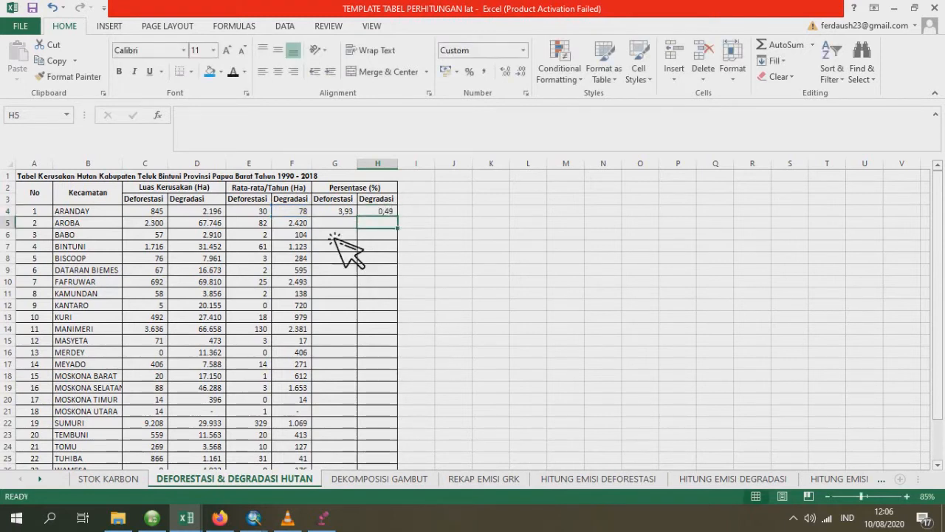
left_click_drag(335, 212, 414, 430)
scroll(428, 420, "up", 2)
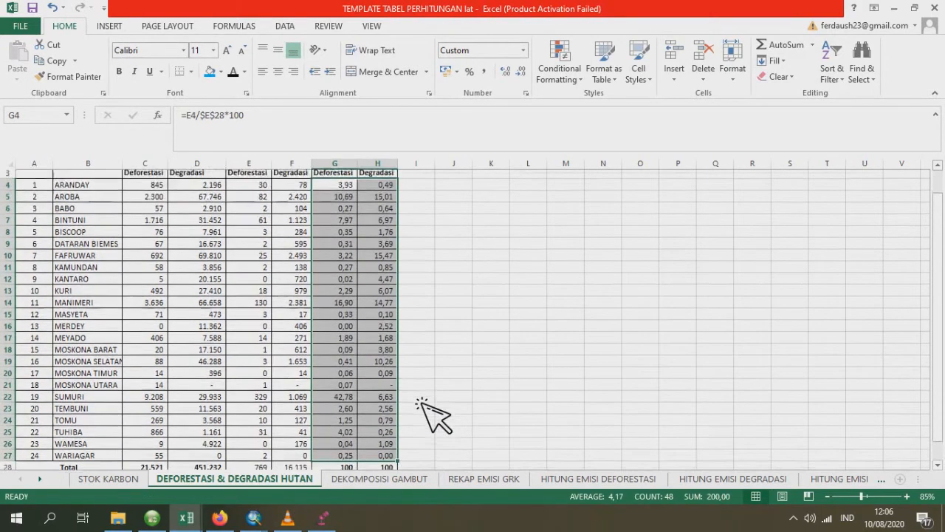
- Apply the blue fill colour to the table's header rows A2:H3 and to the Total row A28:H28
left_click_drag(29, 194, 384, 198)
left_click(215, 72)
scroll(221, 295, "down", 3)
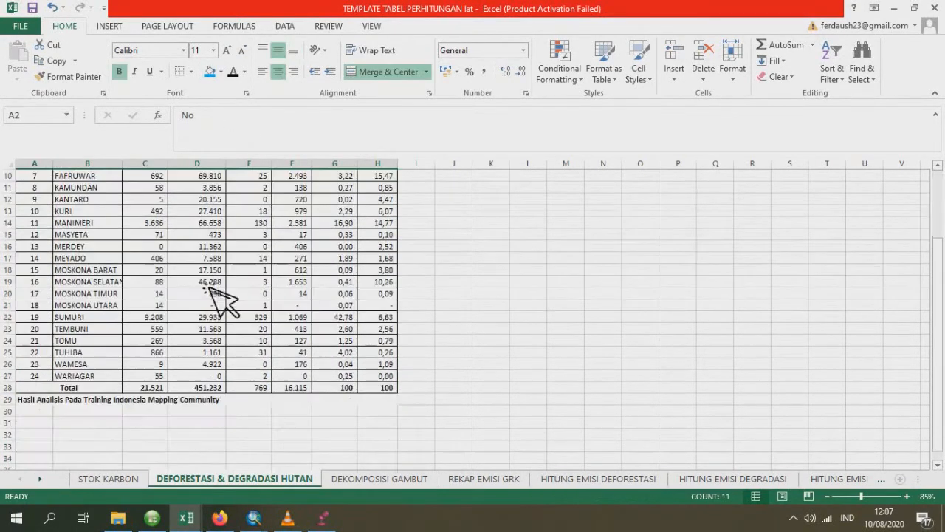
left_click_drag(57, 390, 384, 390)
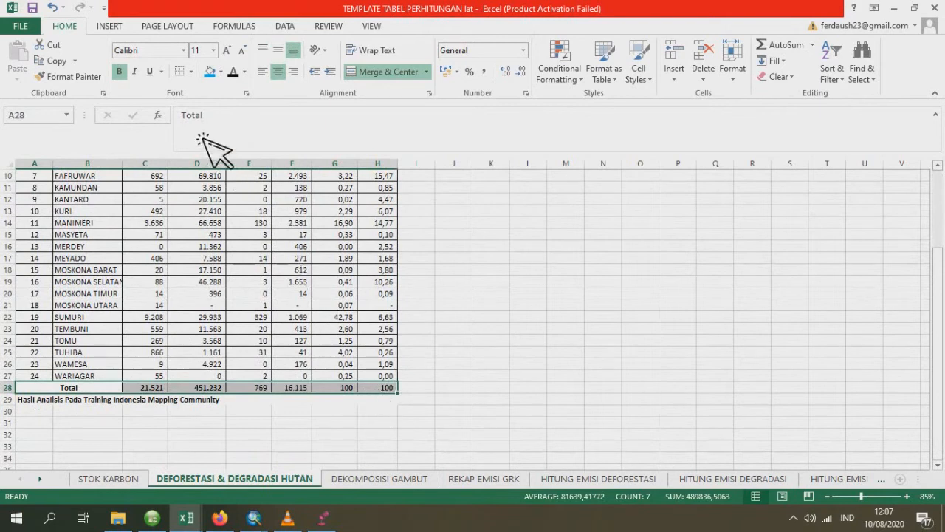
left_click(210, 71)
scroll(473, 273, "up", 3)
left_click(469, 271)
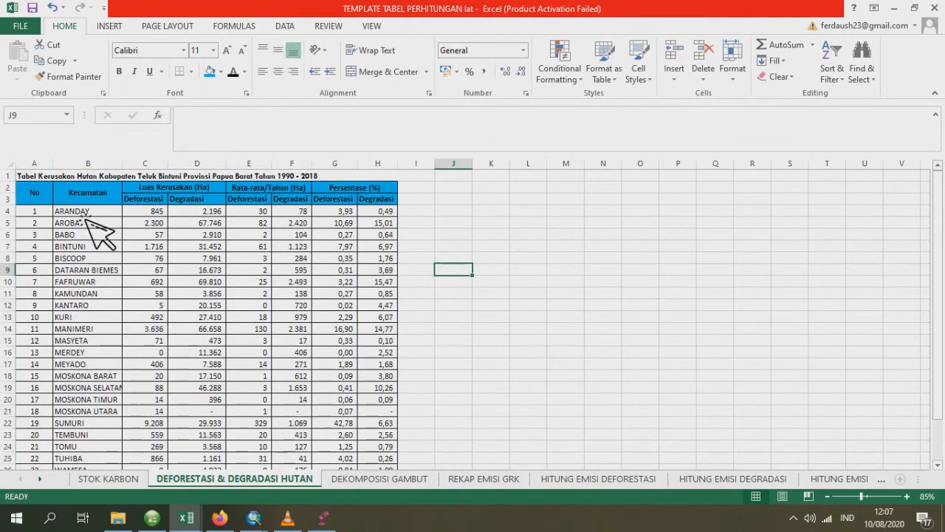
- Insert a 3-D clustered column chart from the district names and their deforestation and degradation areas in B4:D27
left_click_drag(86, 217, 218, 440)
scroll(166, 302, "up", 2)
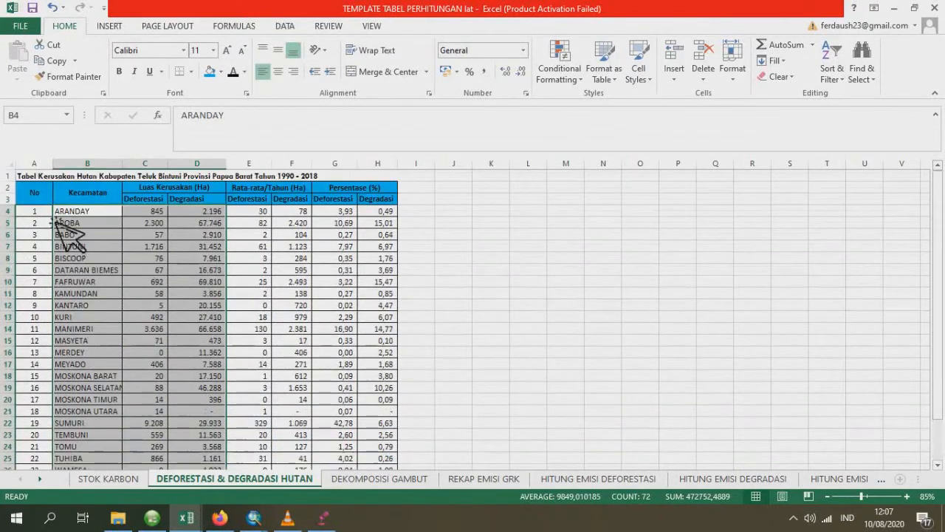
left_click(109, 28)
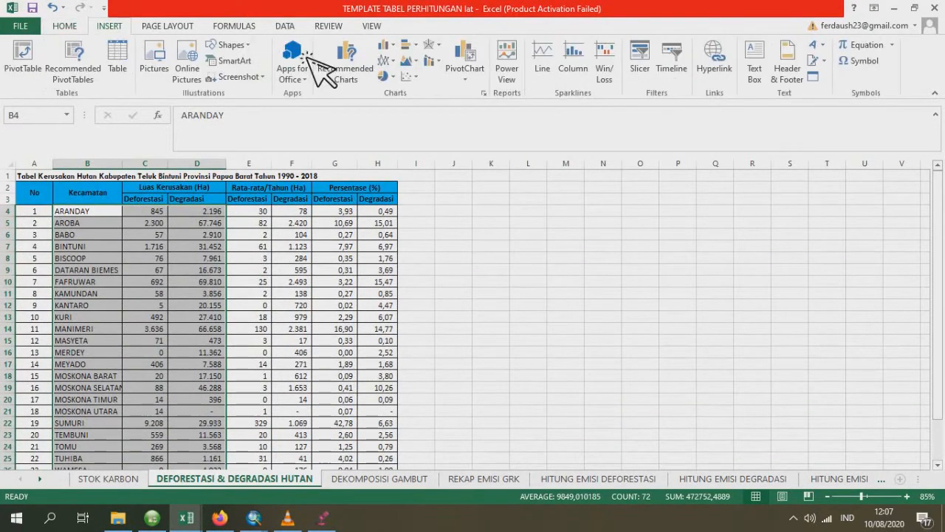
left_click(398, 49)
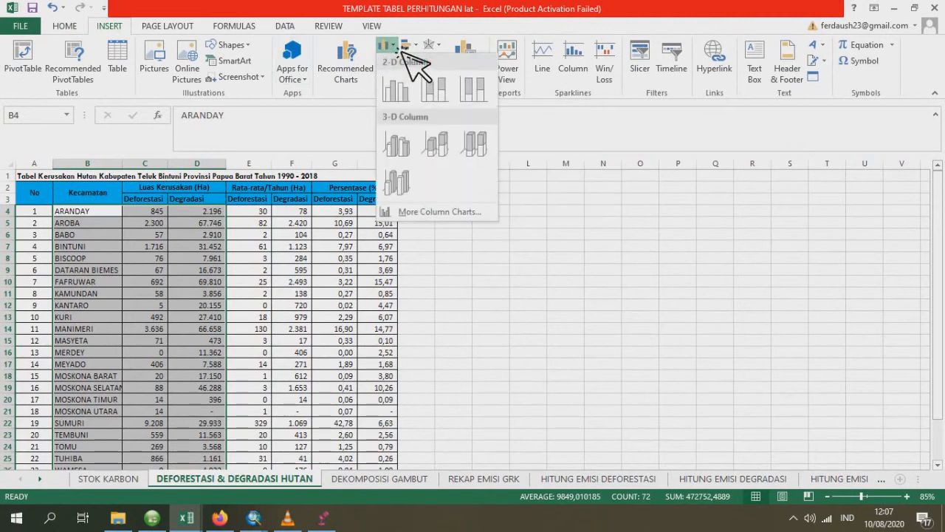
left_click(414, 148)
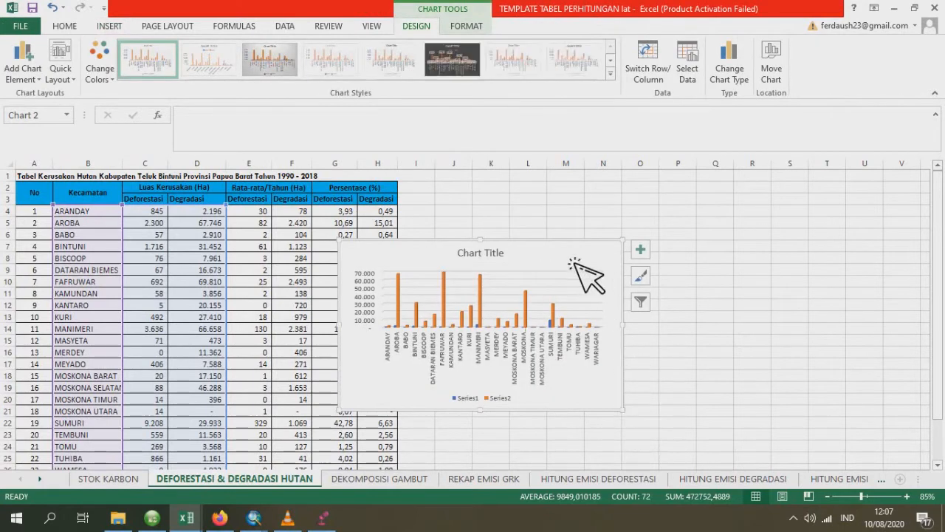
- Move the chart beside the table's upper edge and enlarge it so it extends down to about row 48
mouse_move(581, 263)
left_mouse_down()
mouse_move(648, 198)
mouse_move(642, 208)
left_mouse_up()
scroll(729, 334, "down", 3, "ctrl")
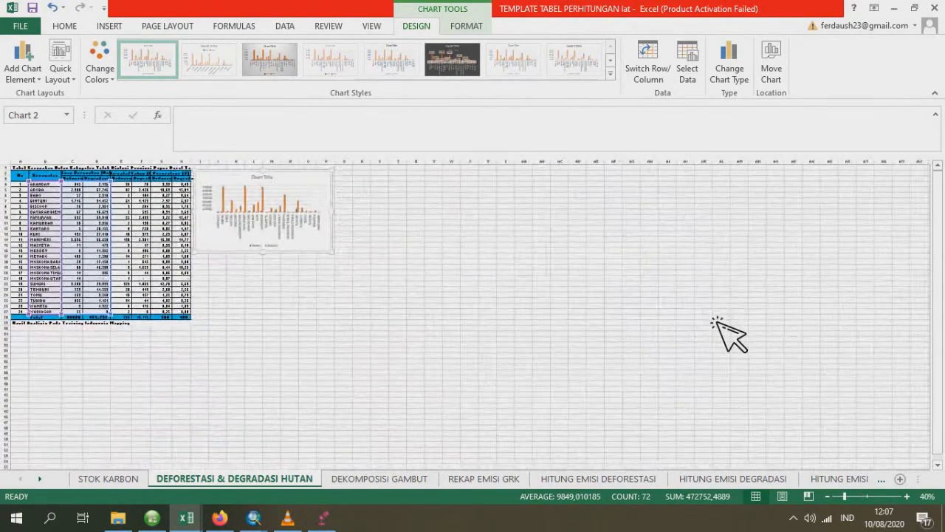
scroll(549, 321, "up", 1, "ctrl")
scroll(641, 416, "down", 1)
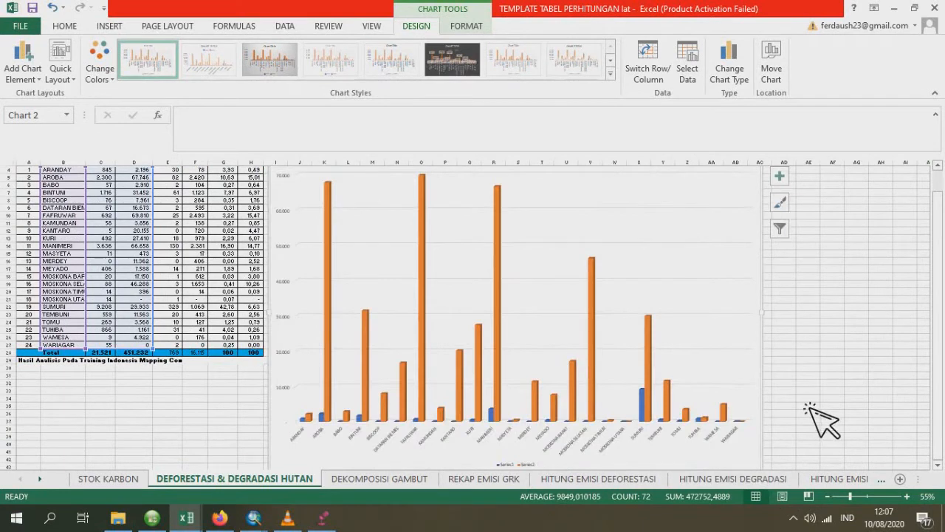
scroll(797, 443, "down", 2)
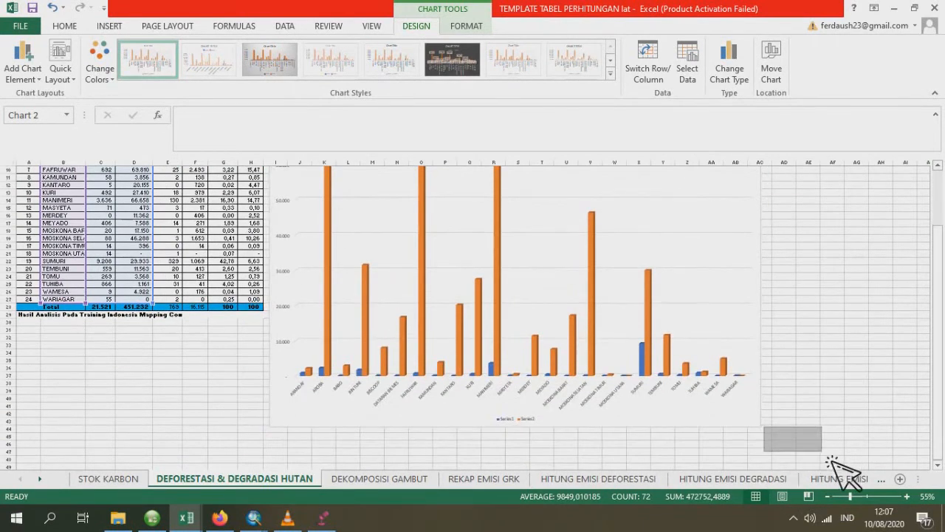
scroll(783, 436, "down", 3)
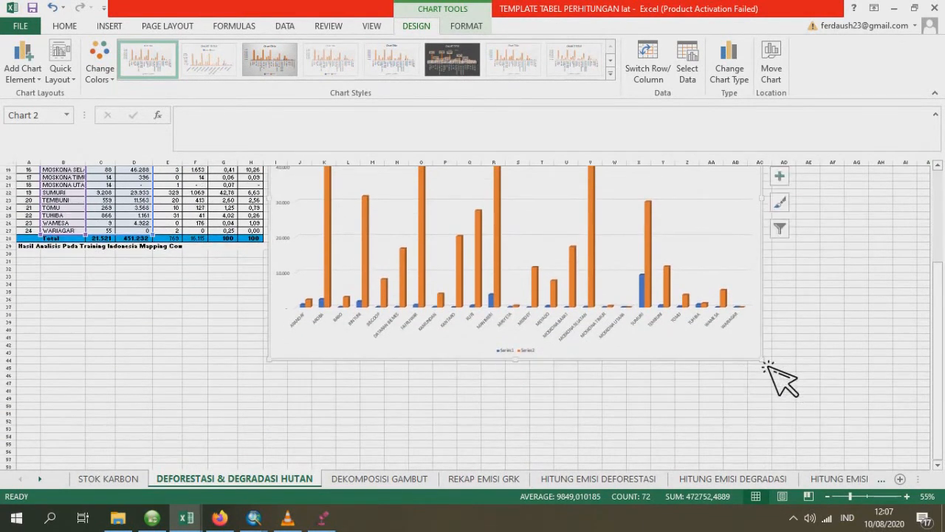
left_click_drag(766, 363, 863, 436)
scroll(812, 376, "up", 4)
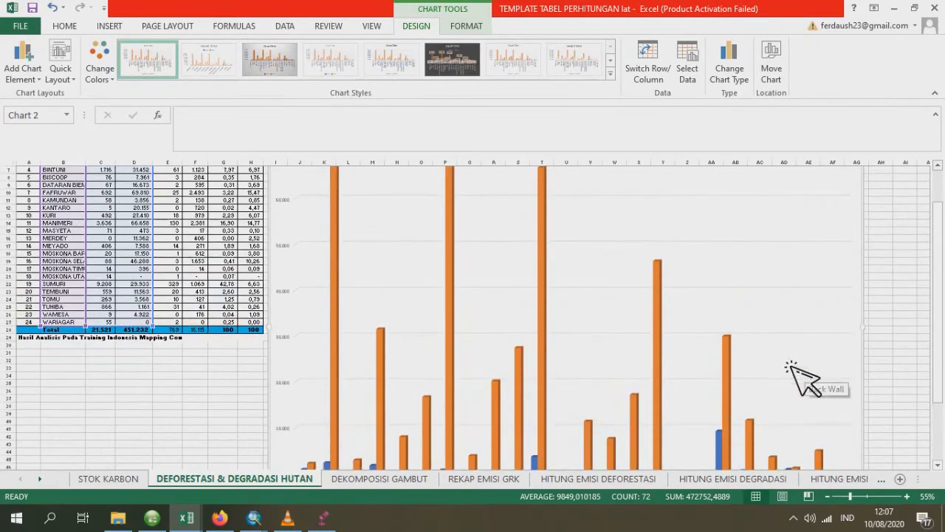
scroll(790, 369, "up", 2)
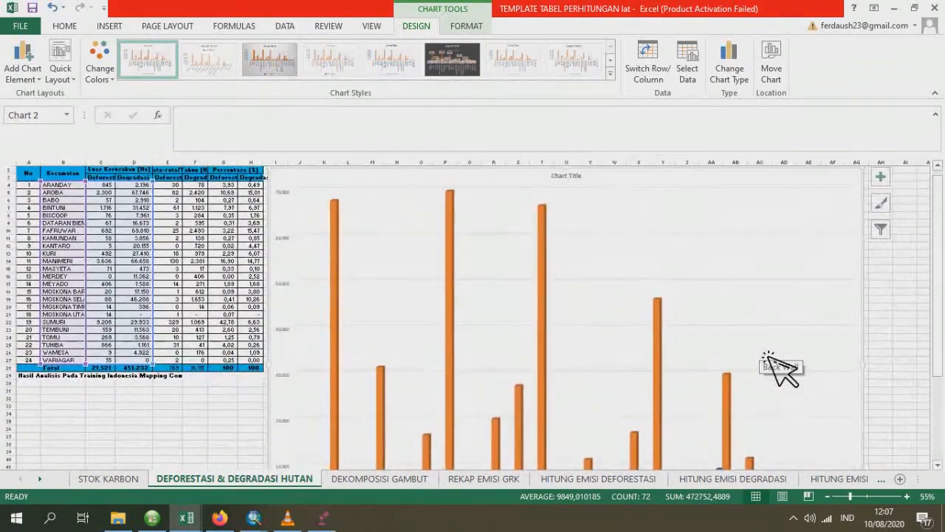
scroll(767, 354, "down", 1)
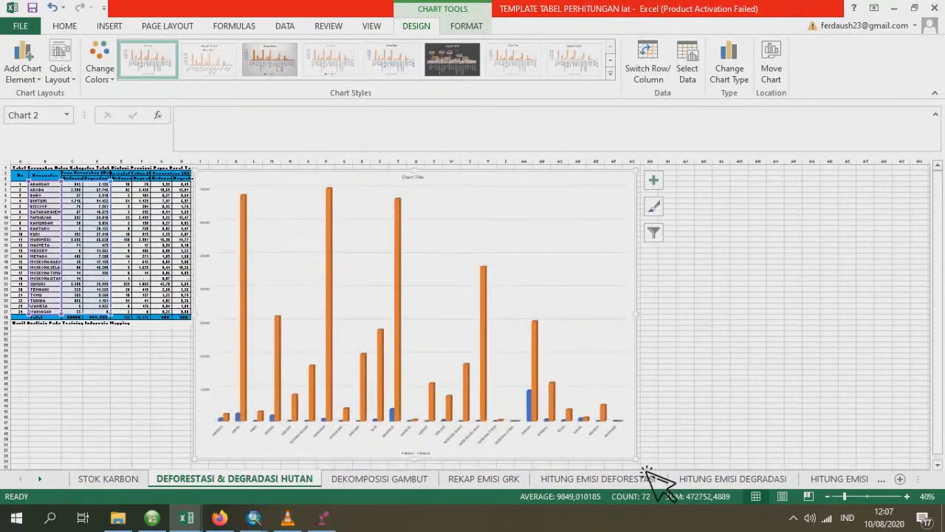
left_click_drag(636, 460, 613, 428)
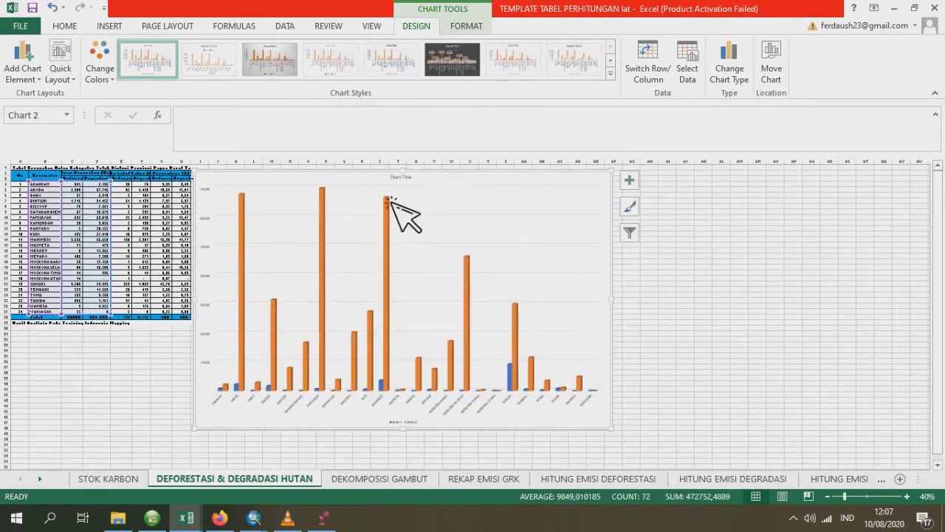
- Replace the chart's placeholder title with text beginning "Grafik Kerusakan Hutan"
left_click(402, 179)
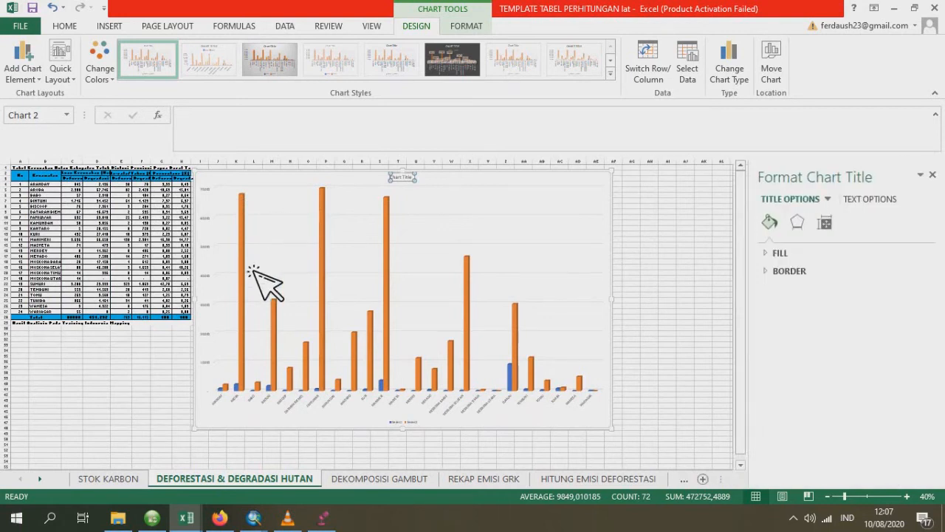
scroll(254, 271, "up", 2)
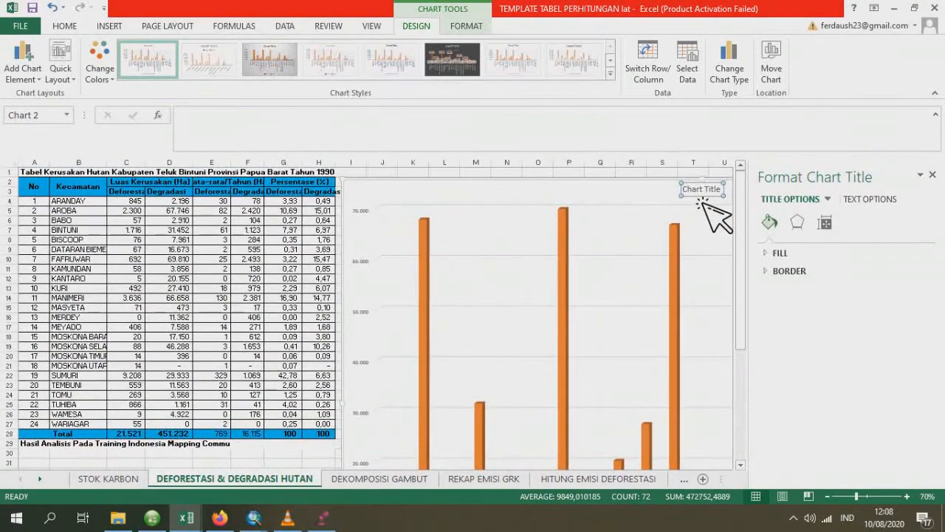
double_click(704, 193)
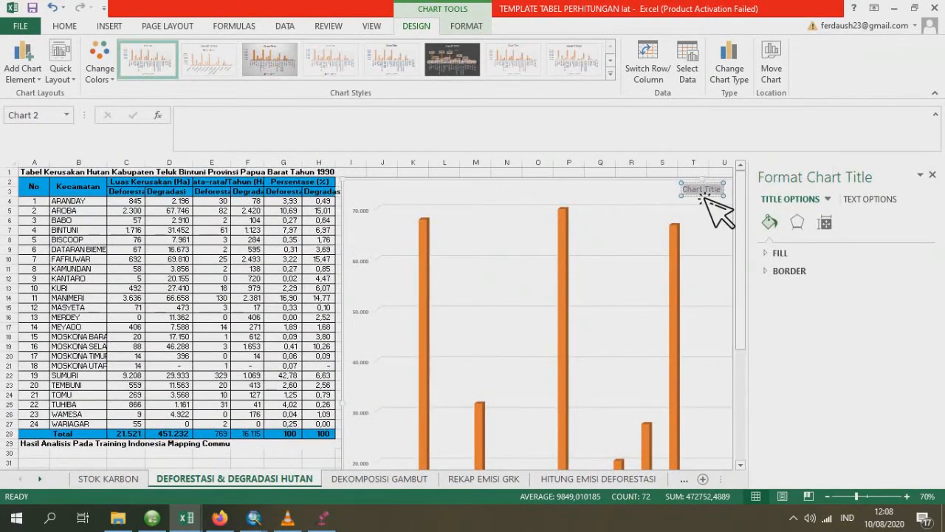
type("KES")
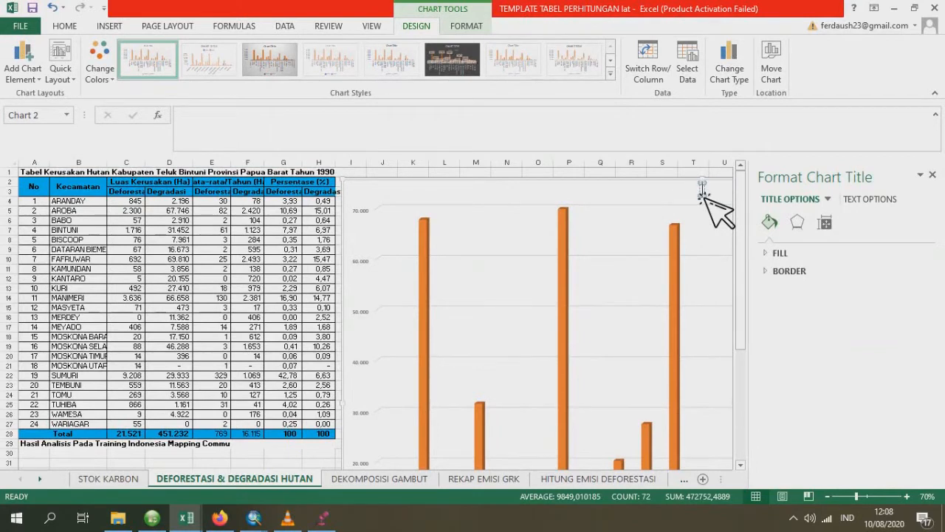
type("akan")
type("k Ke")
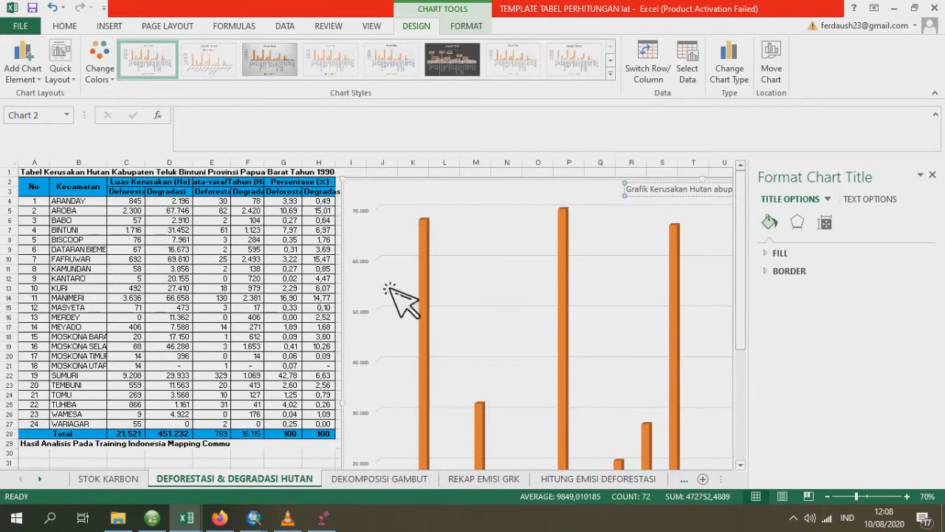
- Correct and complete the chart title to read "Grafik Kerusakan Hutan Kabupaten Teluk Bintuni (Ha)"
left_click(212, 366)
left_click(238, 455)
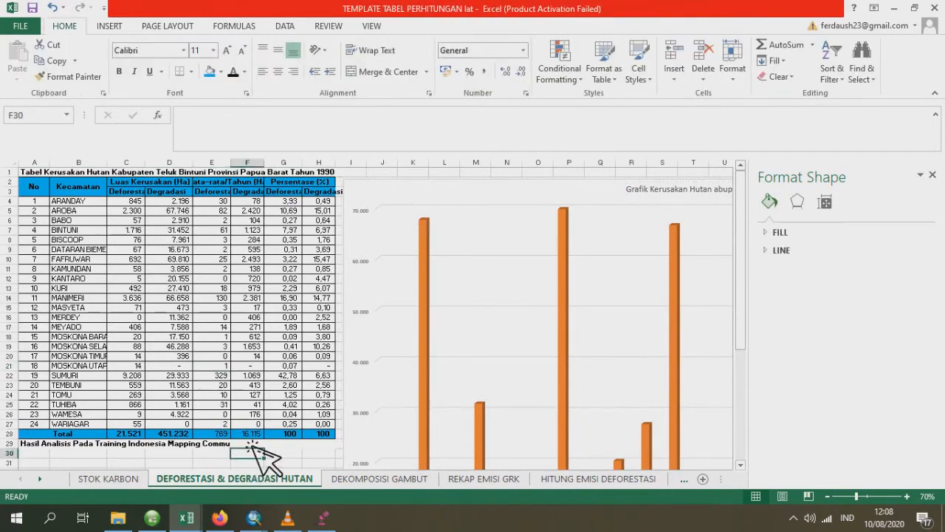
left_click(269, 449)
key("Right")
key("Right")
key("Right")
key("Right")
key("Right")
key("Right")
key("Right")
key("Right")
key("Right")
key("Right")
key("Right")
key("Right")
key("Right")
key("Right")
key("Right")
key("Right")
key("Right")
key("Right")
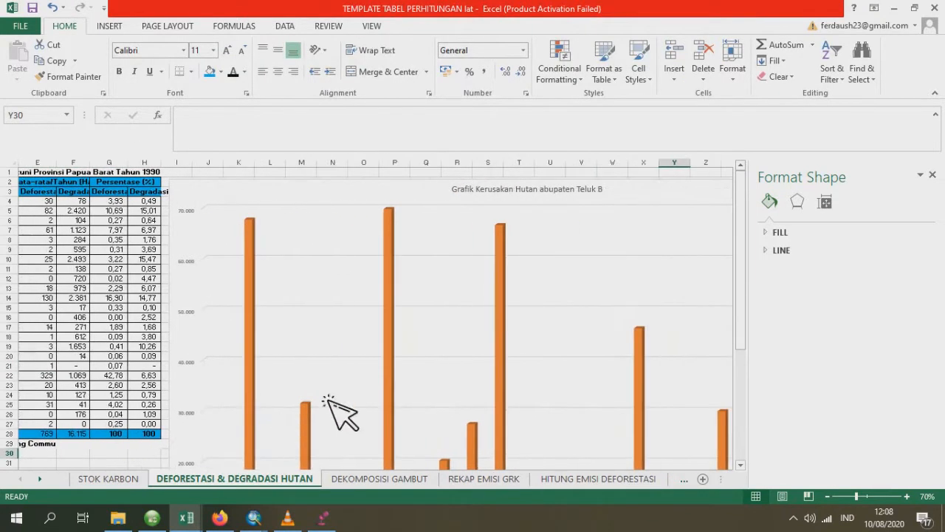
left_click(601, 191)
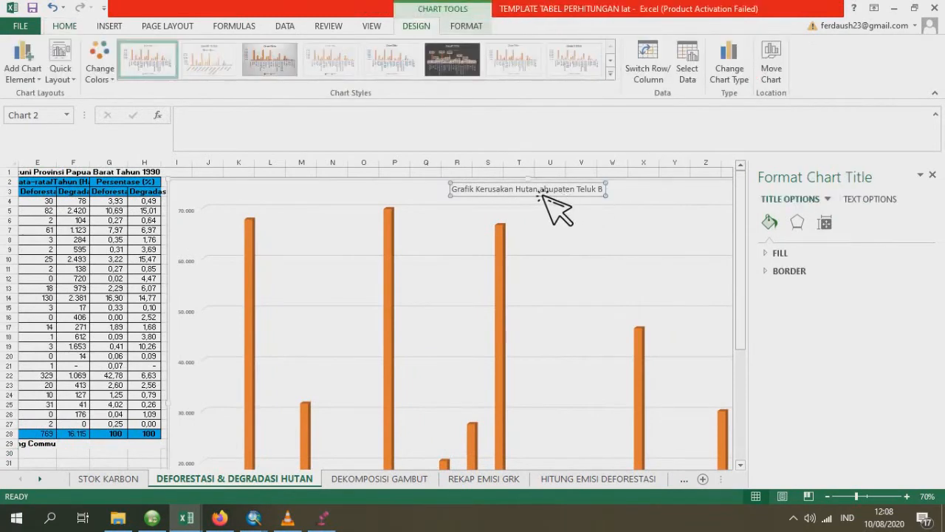
left_click(546, 195)
type("K")
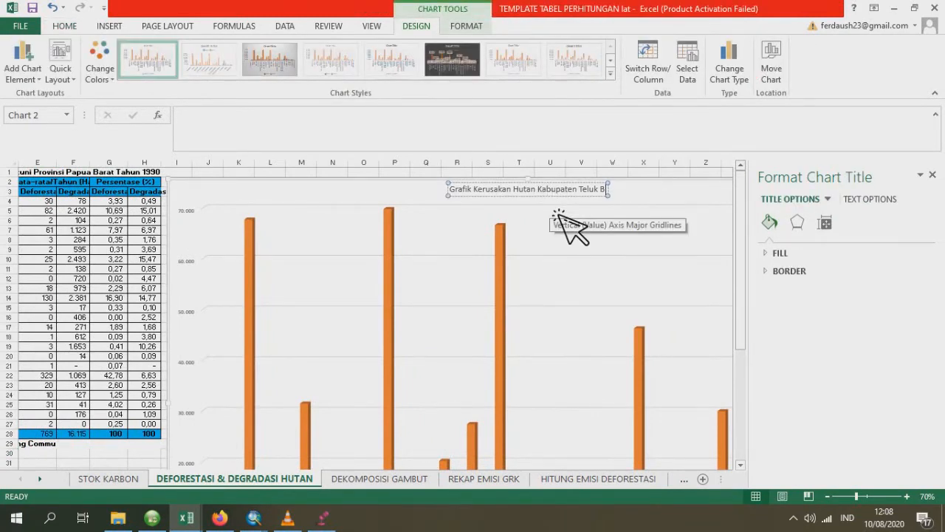
type("intuni")
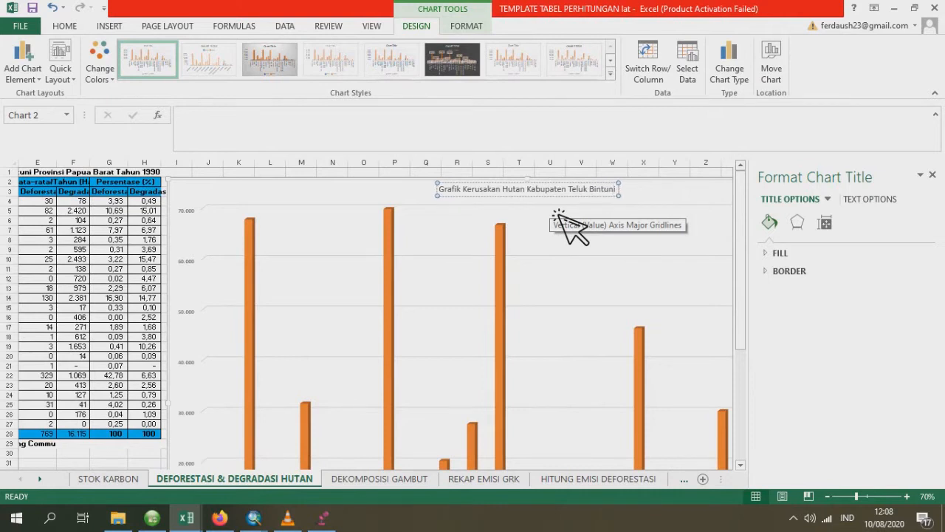
type(" (Ha")
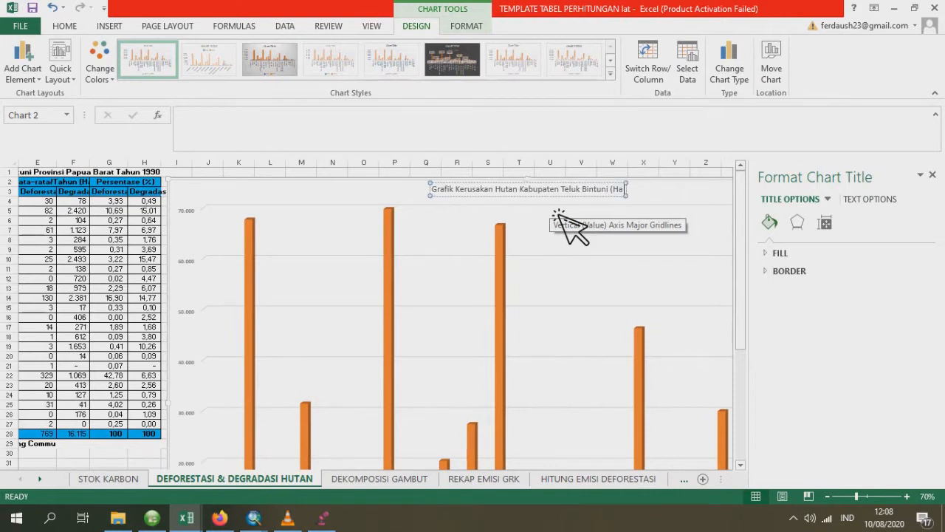
type(")")
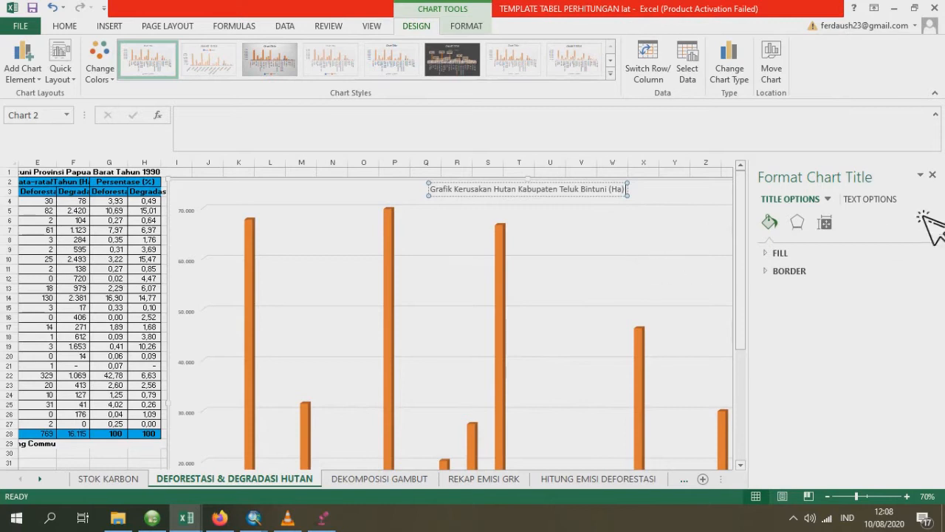
- Give the chart's degradation series a solid yellow fill
left_click(500, 252)
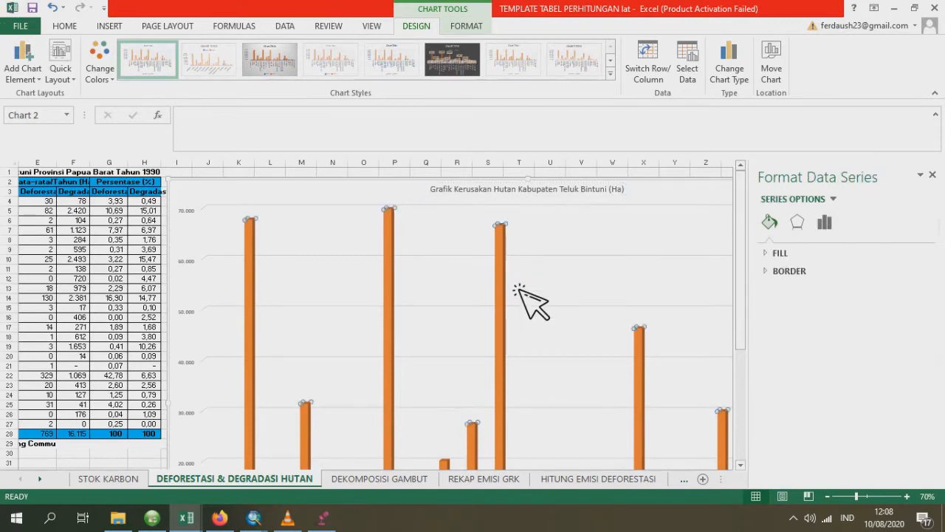
scroll(526, 295, "down", 3)
scroll(439, 314, "up", 3)
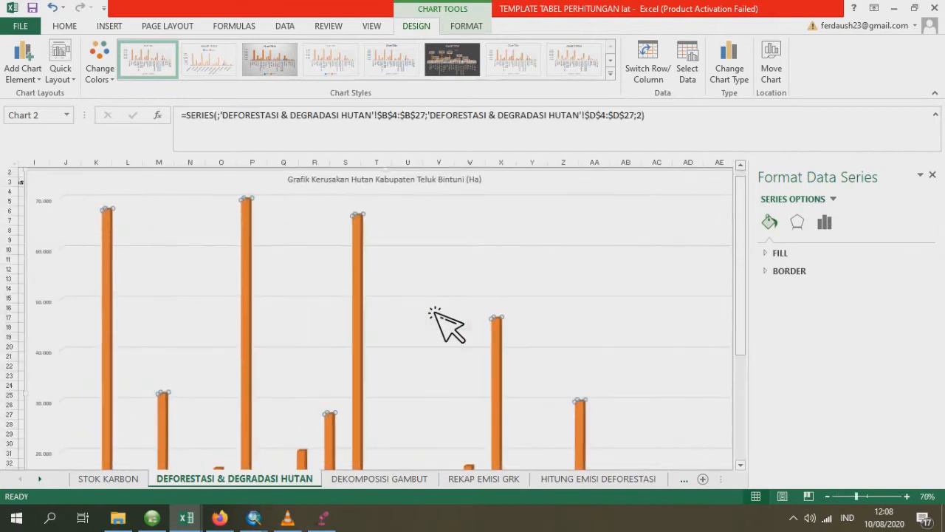
scroll(446, 324, "down", 2)
scroll(446, 323, "up", 1)
scroll(447, 323, "down", 1)
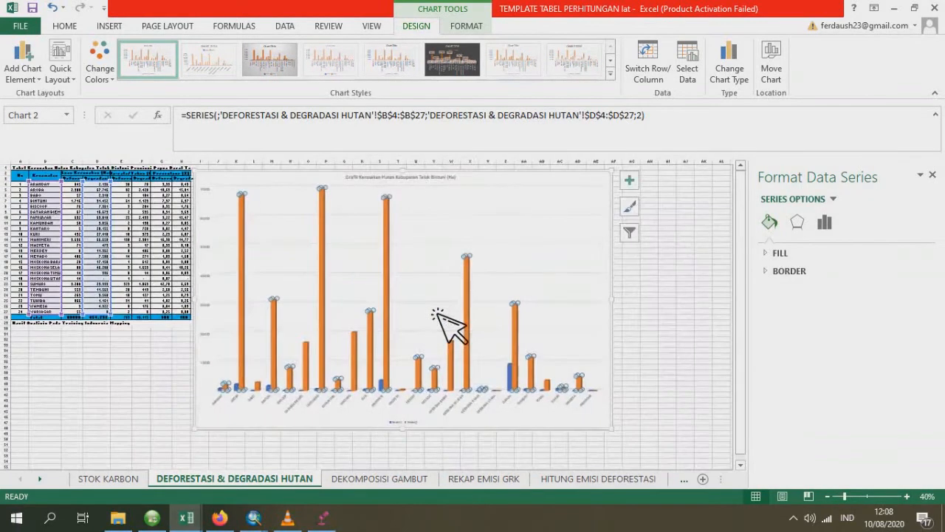
left_click(387, 279)
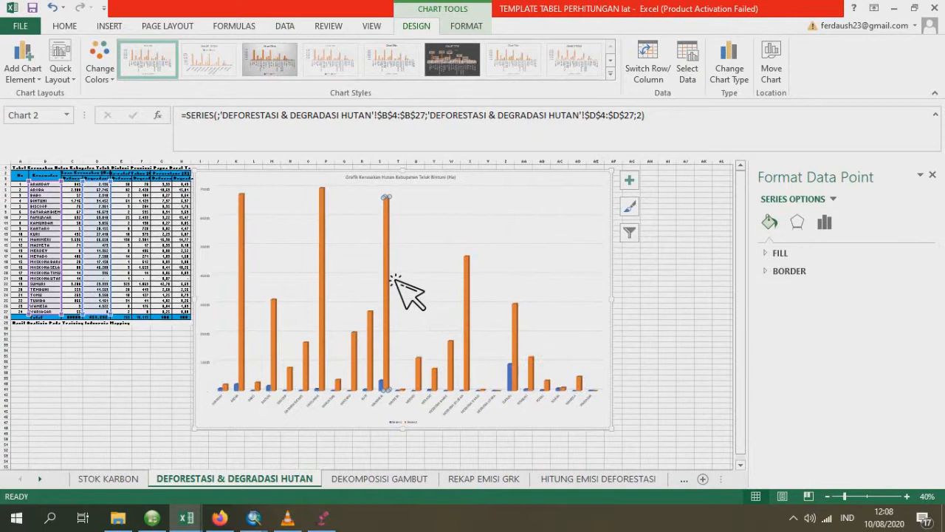
left_click(329, 221)
left_click(329, 220)
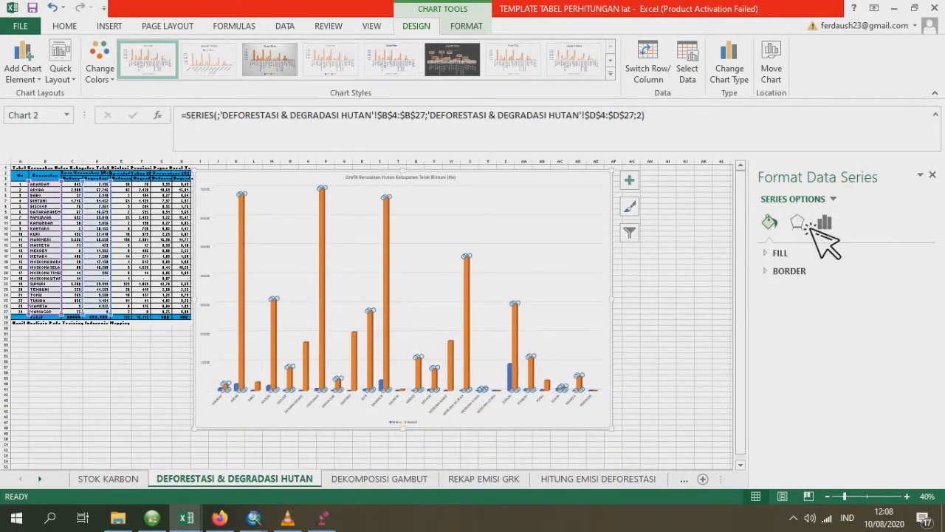
left_click(780, 253)
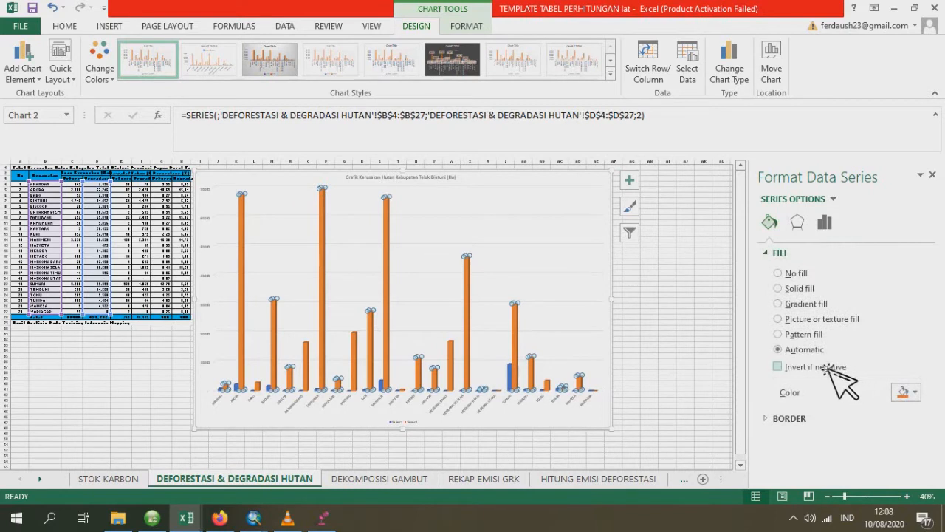
left_click(801, 289)
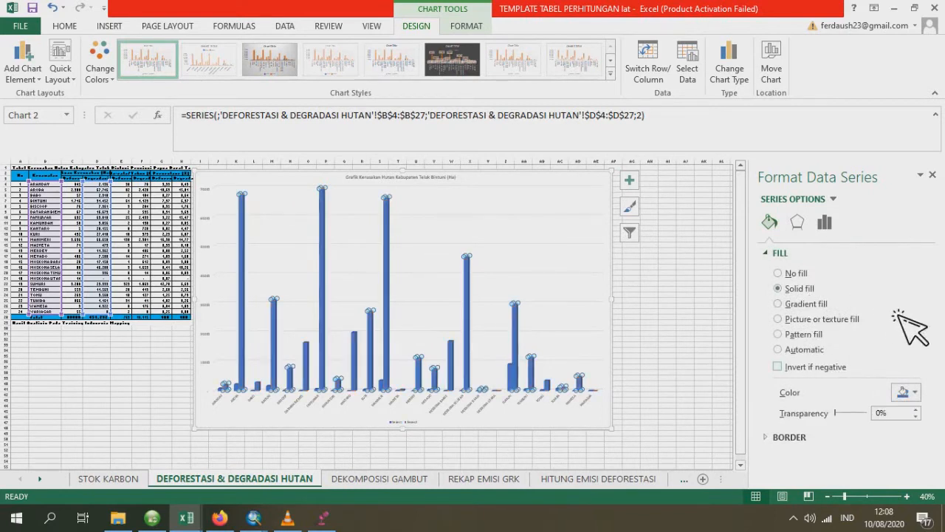
left_click(909, 392)
left_click(865, 363)
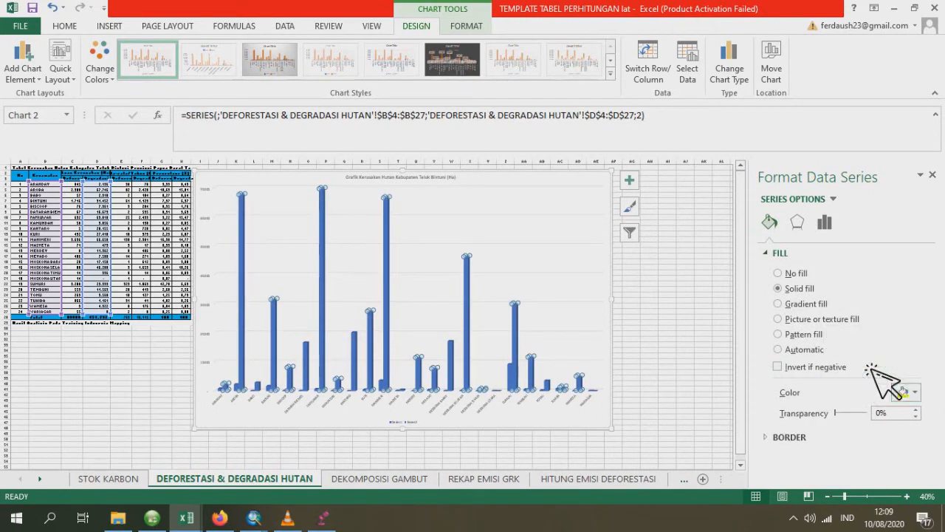
- Give the chart's deforestation series a solid red fill
left_click(276, 393)
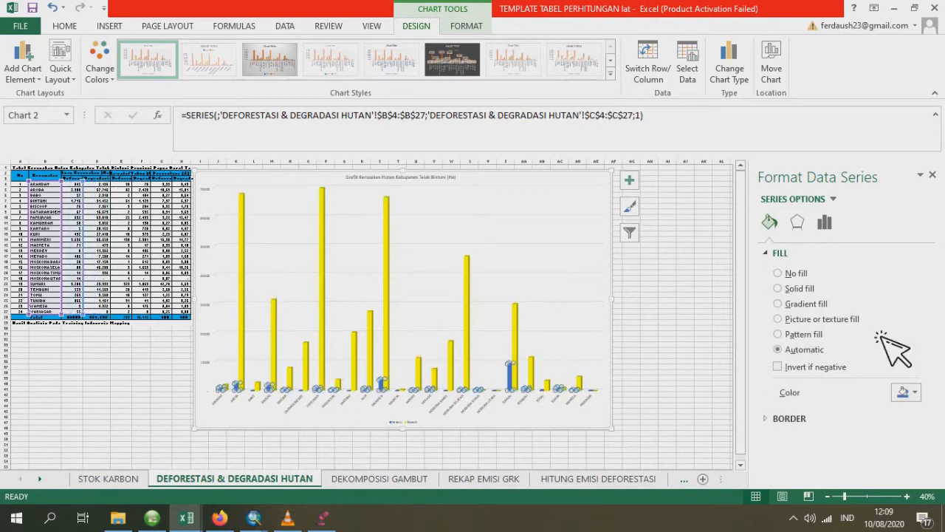
left_click(782, 290)
left_click(905, 392)
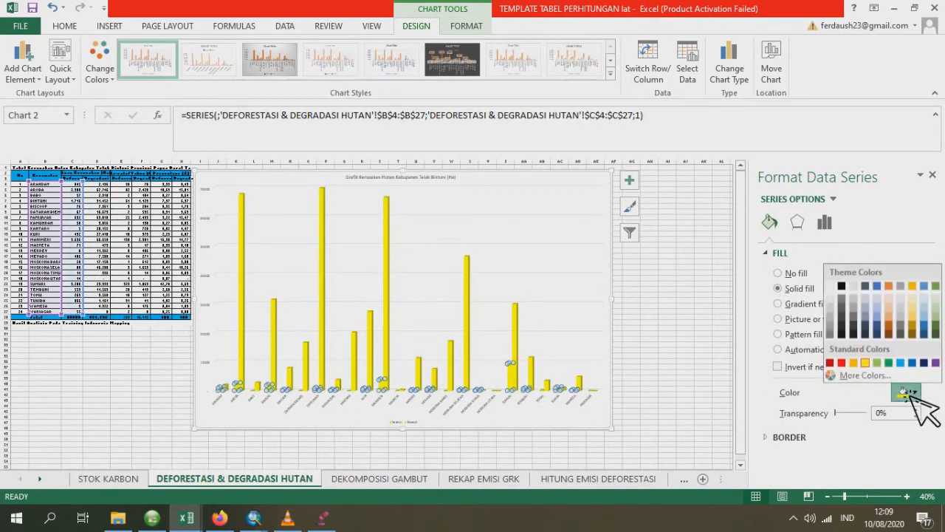
left_click(841, 363)
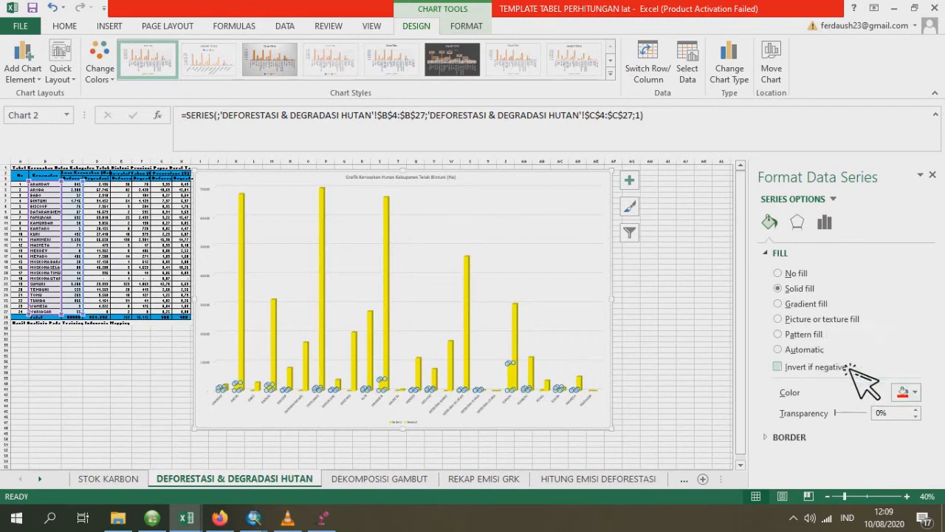
- Add a data table beneath the chart and remove it again
left_click(632, 180)
left_click(668, 252)
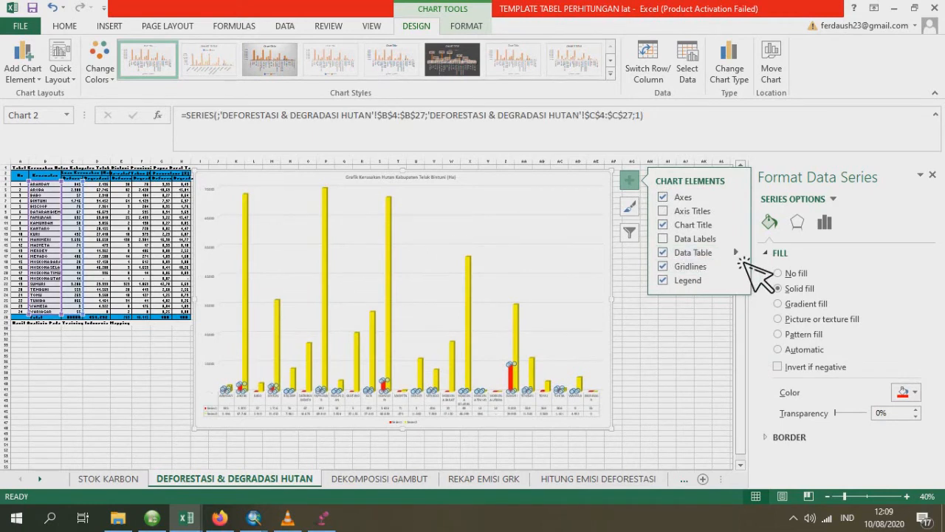
left_click(742, 256)
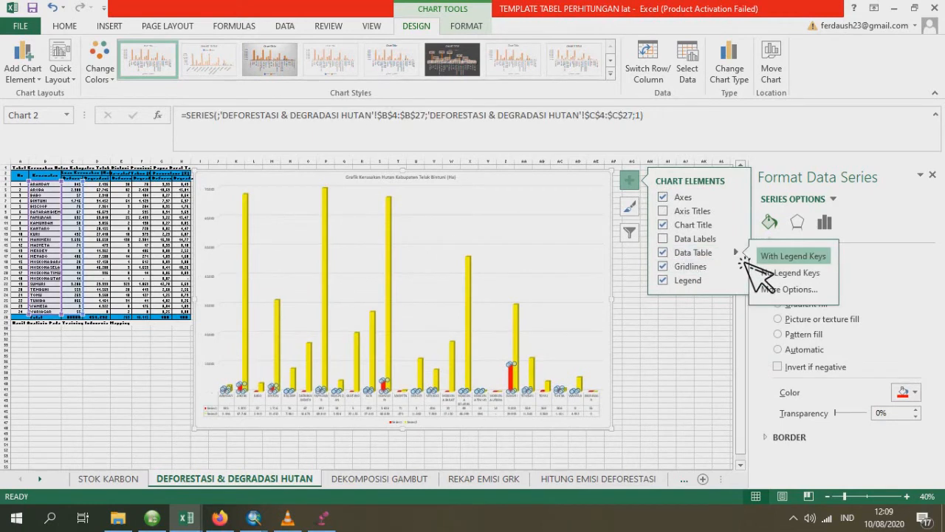
left_click(670, 252)
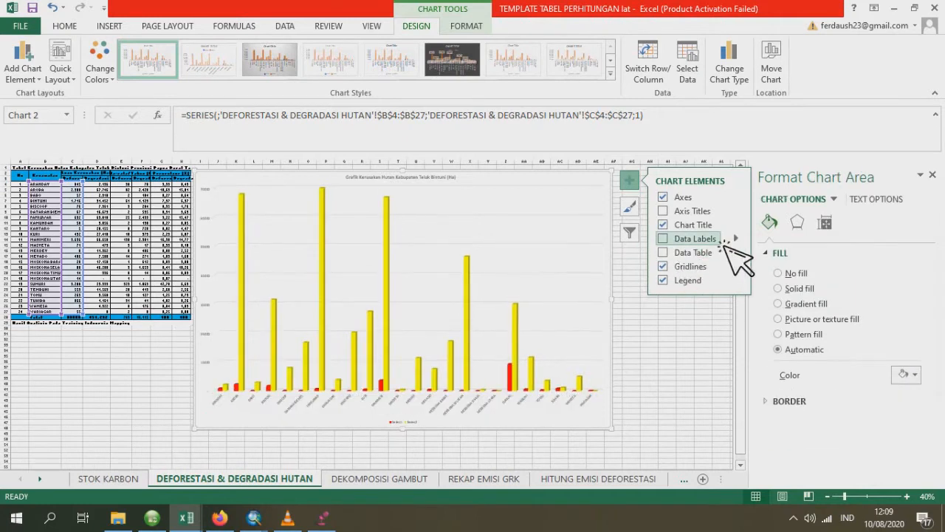
- Add data labels to the columns of both chart series and deselect the chart
left_click(726, 242)
left_click(737, 241)
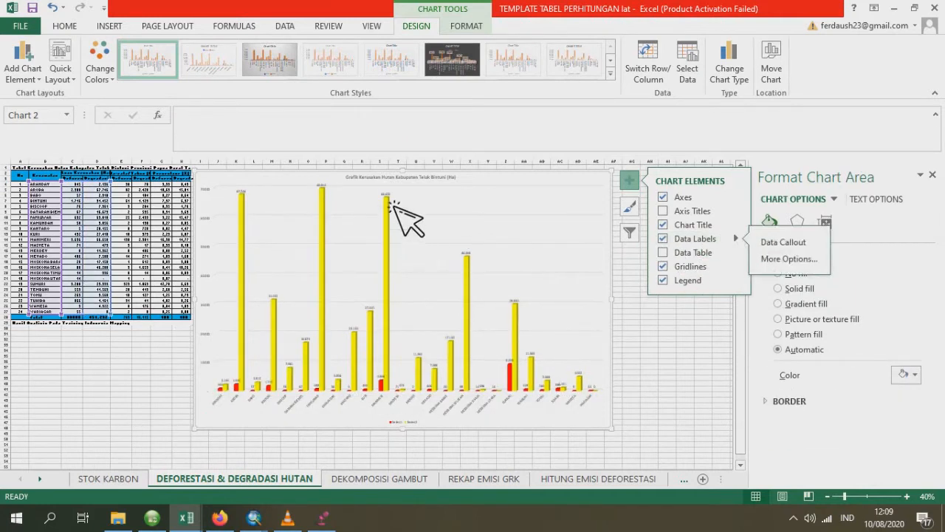
left_click(654, 373)
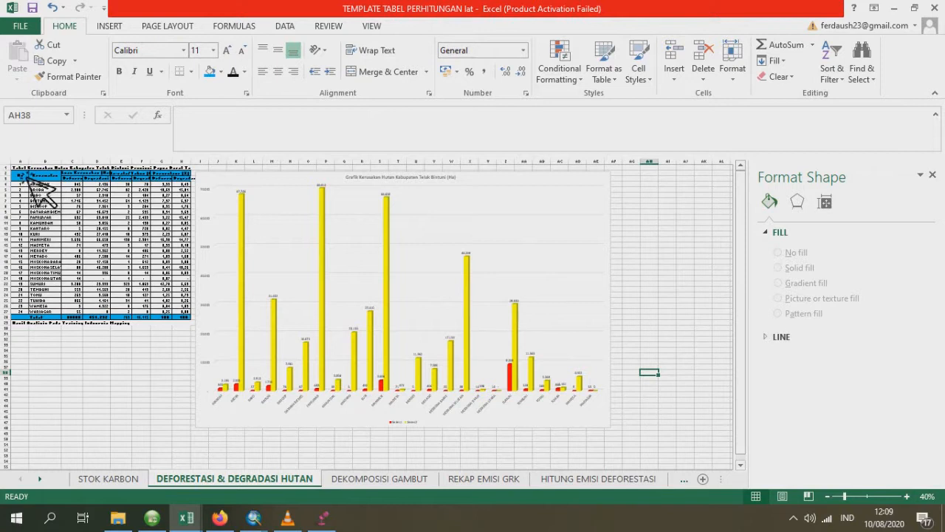
left_click_drag(27, 170, 112, 336)
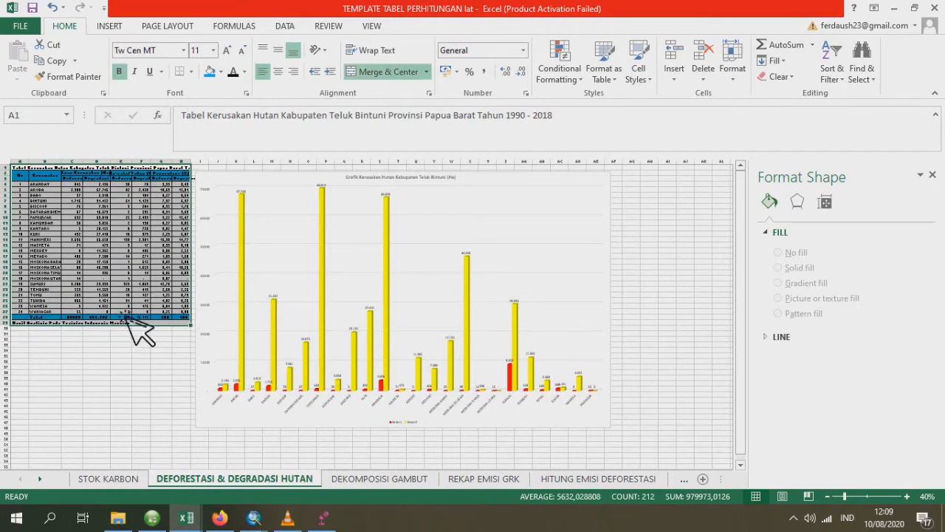
left_click(68, 238)
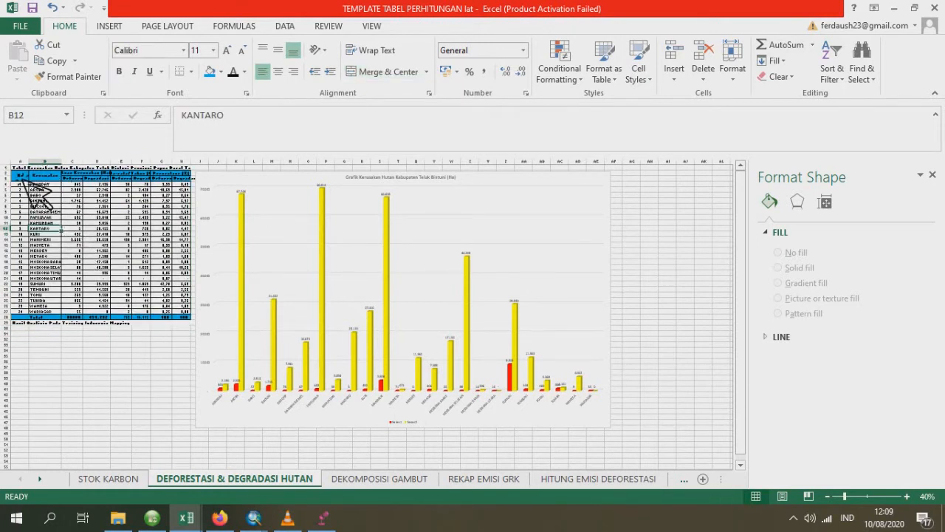
left_click(26, 175)
left_click_drag(27, 173, 192, 324)
left_click(207, 186)
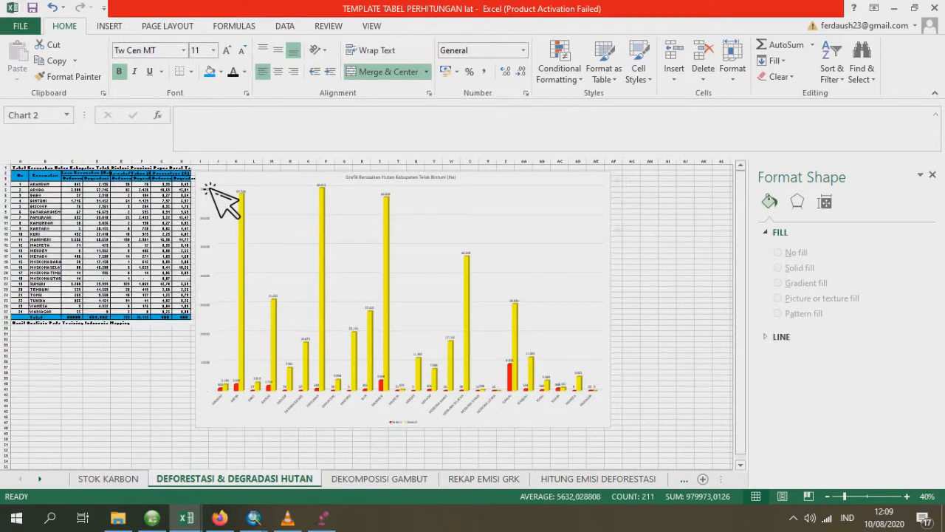
left_click(651, 340)
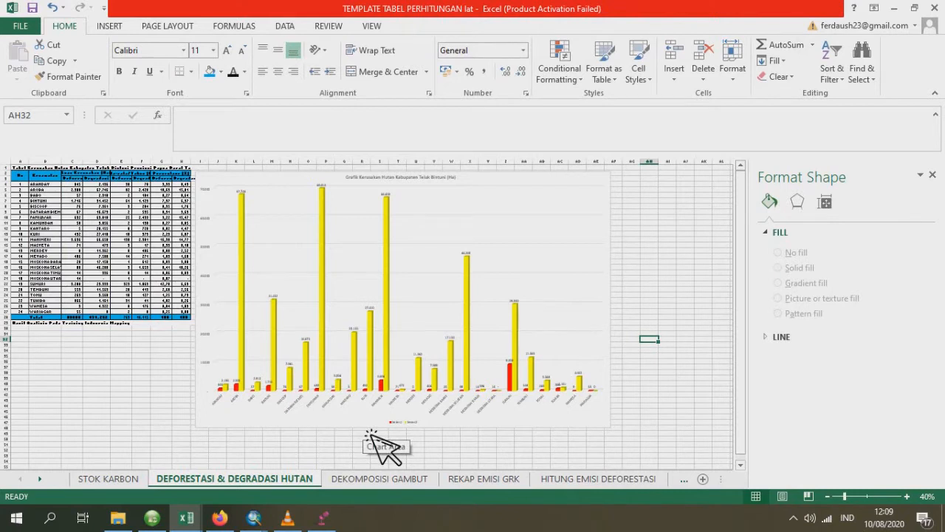
- Switch to the ArcMap window with the Peta Degradasi Deforestasi map layout
mouse_move(292, 521)
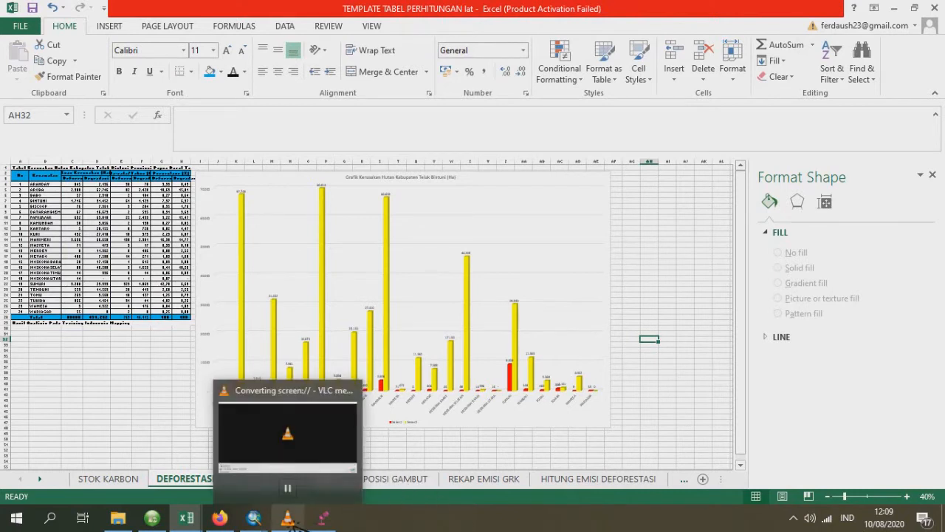
mouse_move(254, 518)
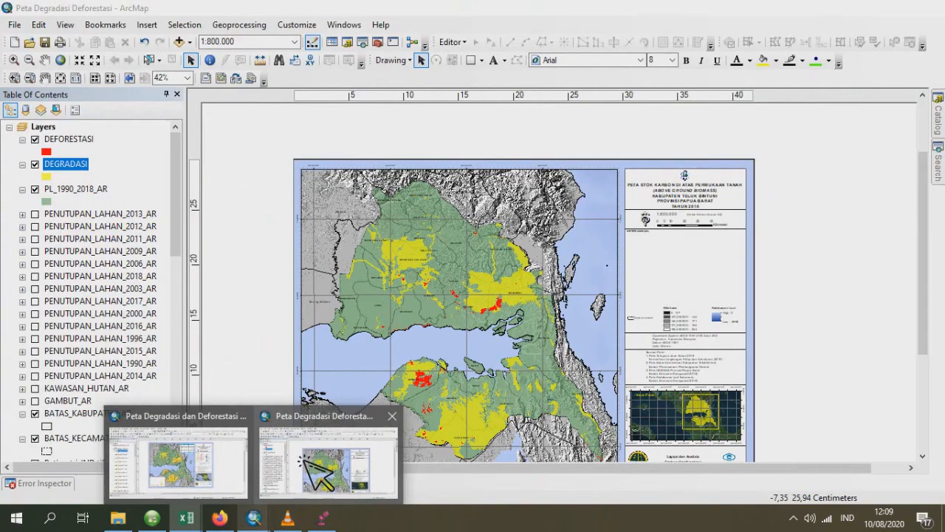
left_click(303, 458)
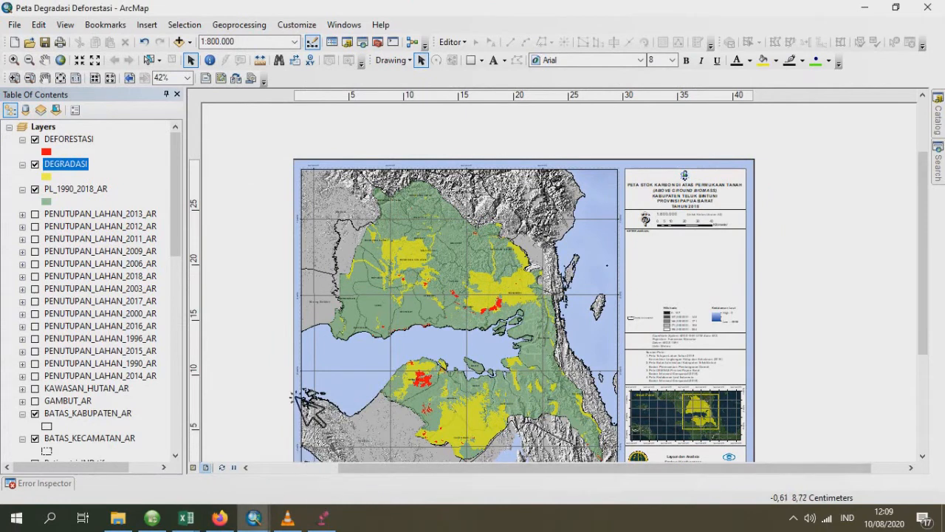
- Open the DEFORESTASI layer's attribute table and start a Select by Attributes query on it
scroll(185, 259, "down", 2)
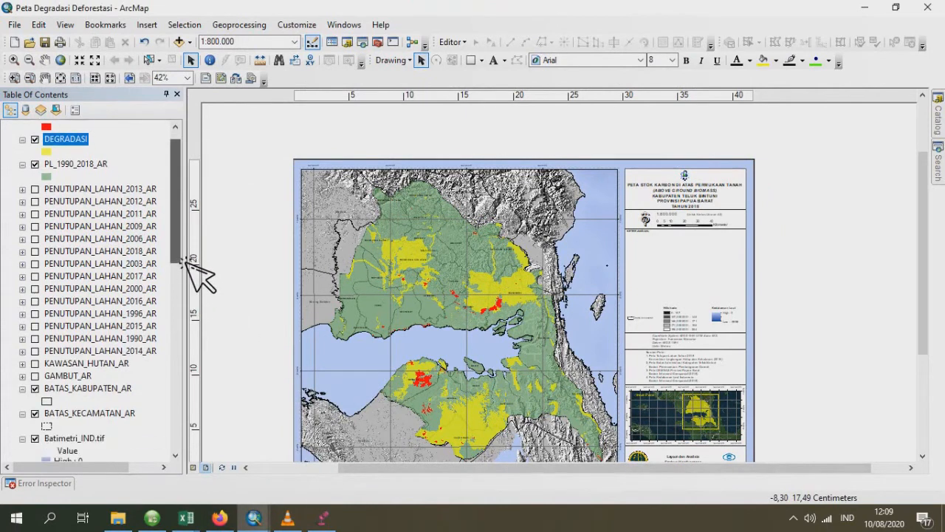
scroll(186, 260, "up", 2)
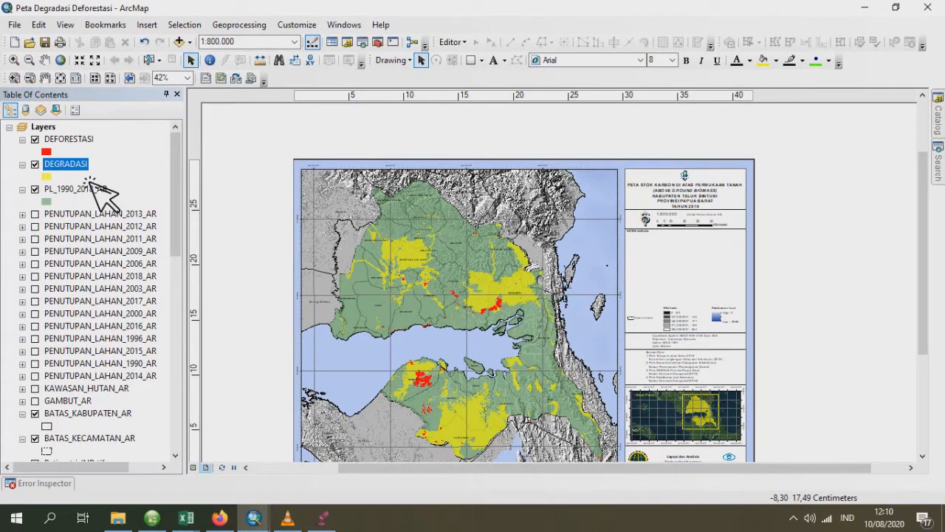
left_click(87, 140)
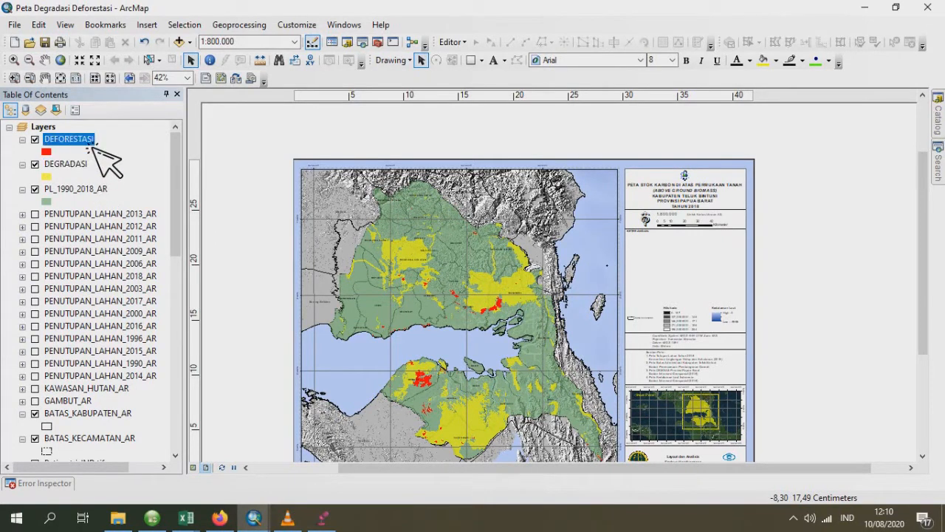
right_click(84, 139)
left_click(195, 189)
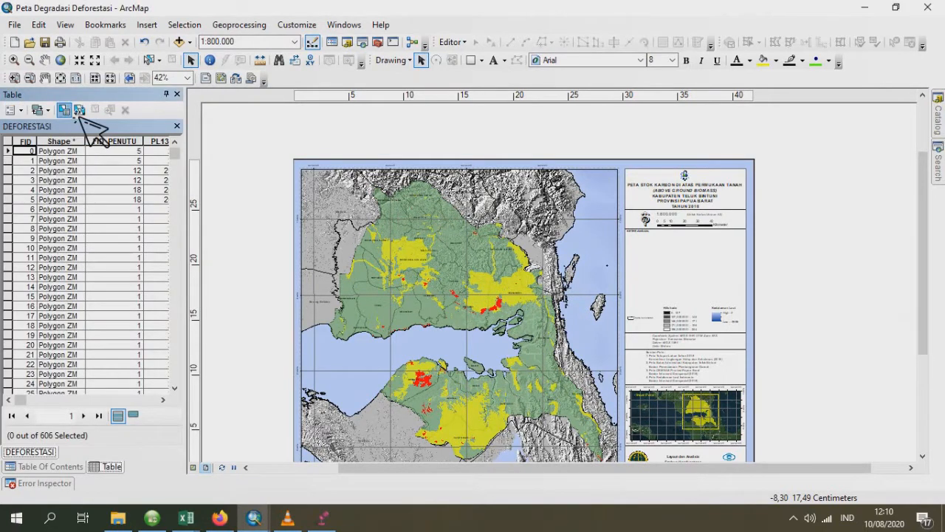
left_click(80, 111)
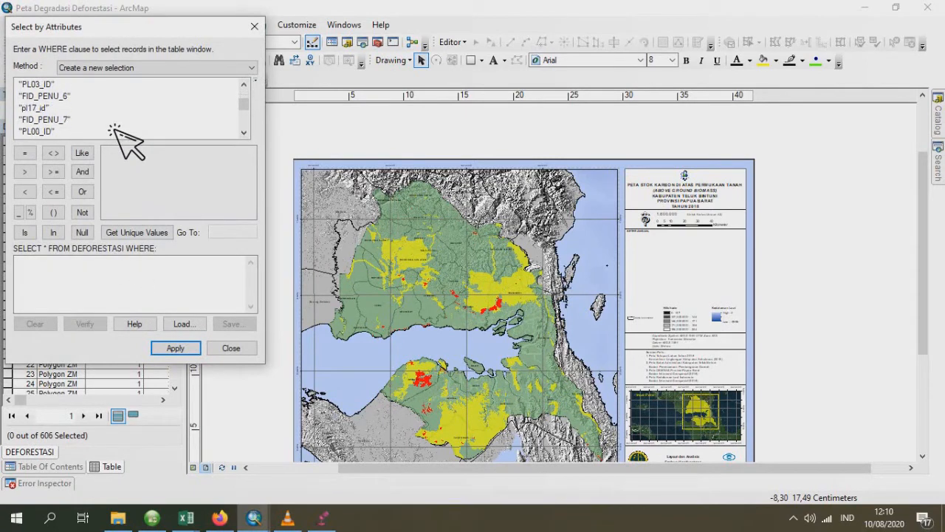
- Start the WHERE clause with "PL90_ID" IN and list that field's unique values
scroll(112, 129, "down", 2)
scroll(83, 133, "down", 2)
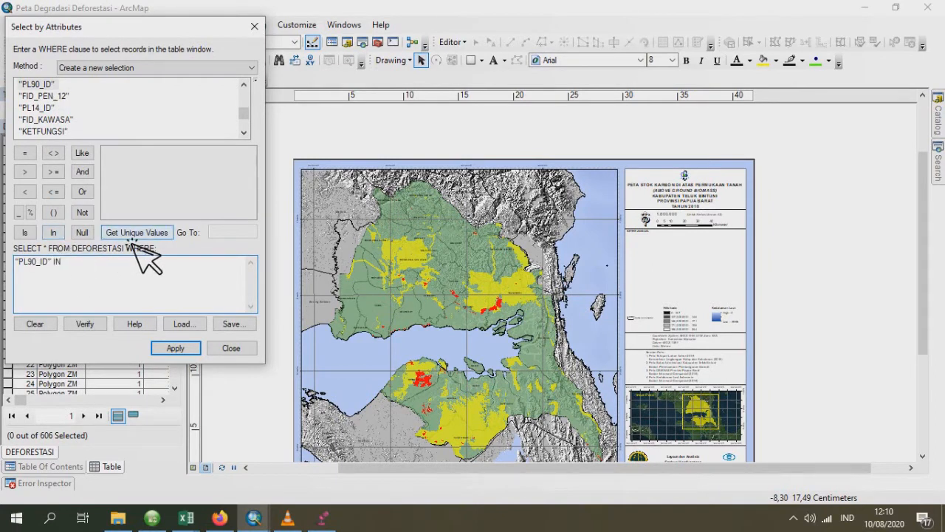
left_click_drag(141, 36, 292, 74)
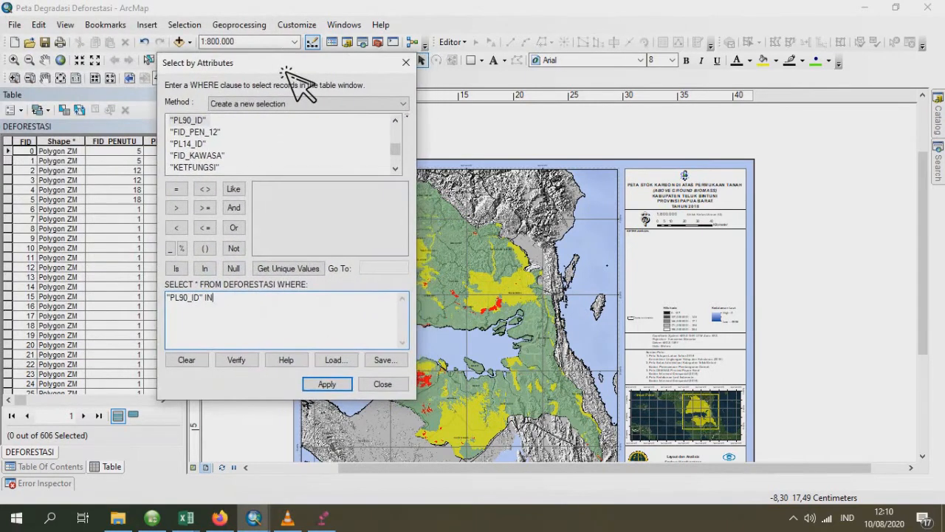
left_click(282, 272)
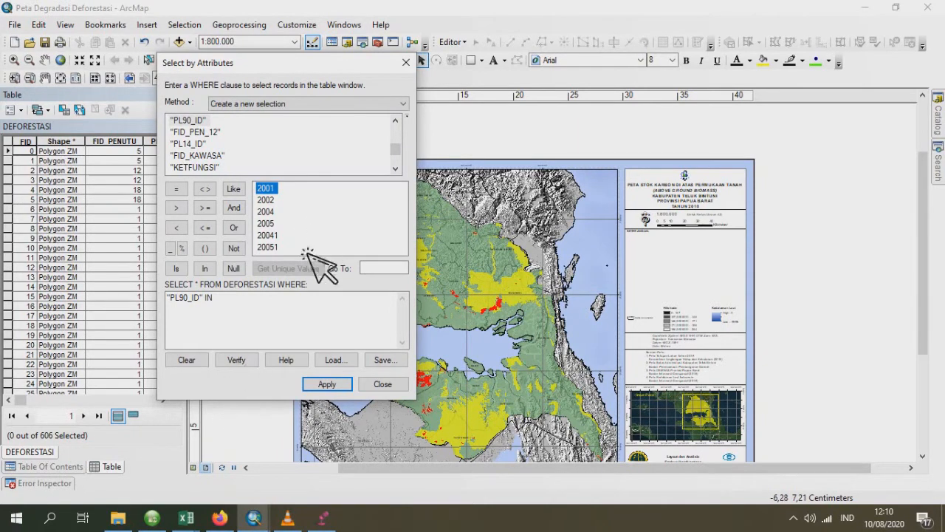
- Fill the "PL90_ID" IN list with 2001, 2002, 2004, 2005, 20041 and 20051 in parentheses, followed by AND
left_click(243, 328)
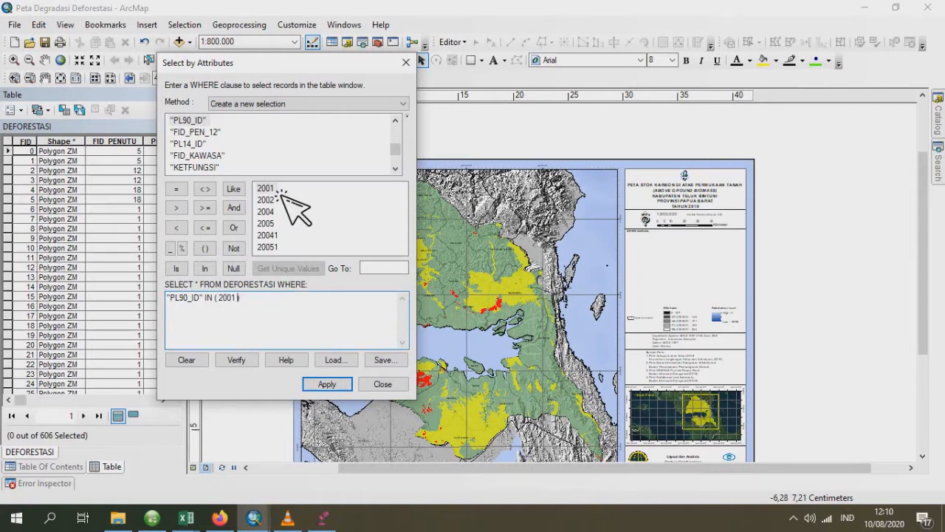
type(",")
double_click(280, 200)
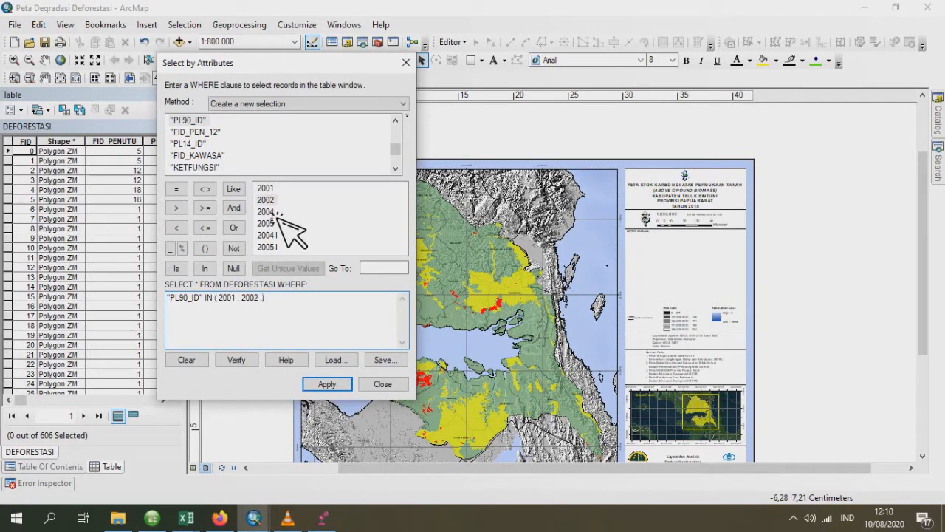
type(",")
double_click(279, 212)
type(",")
double_click(281, 223)
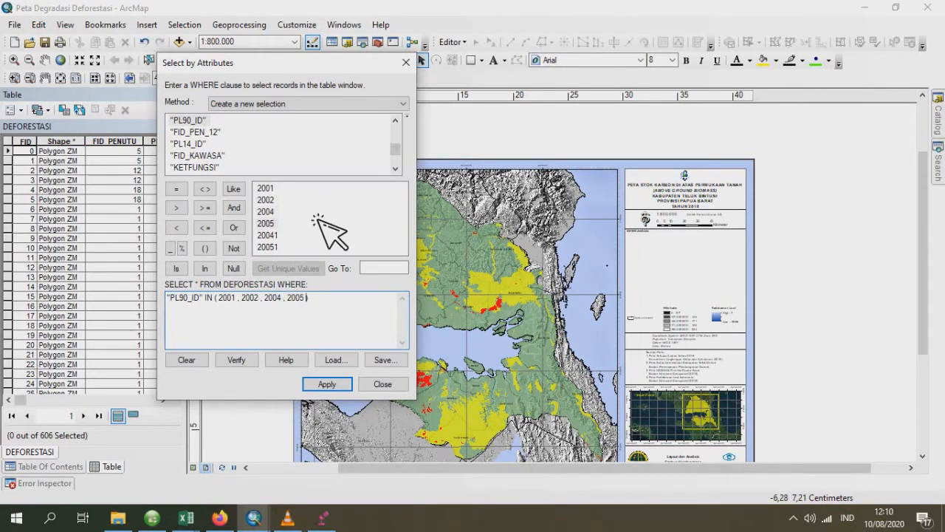
type(", 20041")
double_click(282, 246)
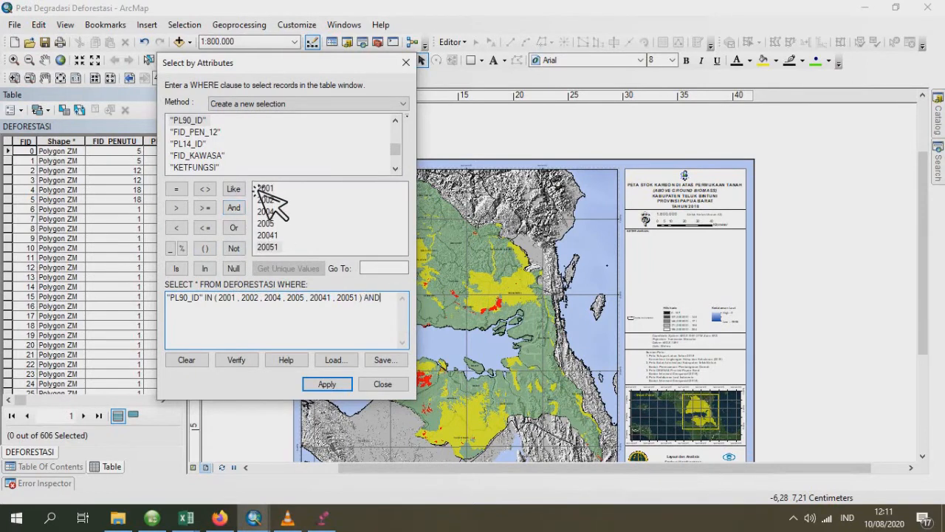
- Add the second condition "PL00_ID" IN with empty parentheses and list the unique values of PL00_ID
scroll(260, 181, "down", 2)
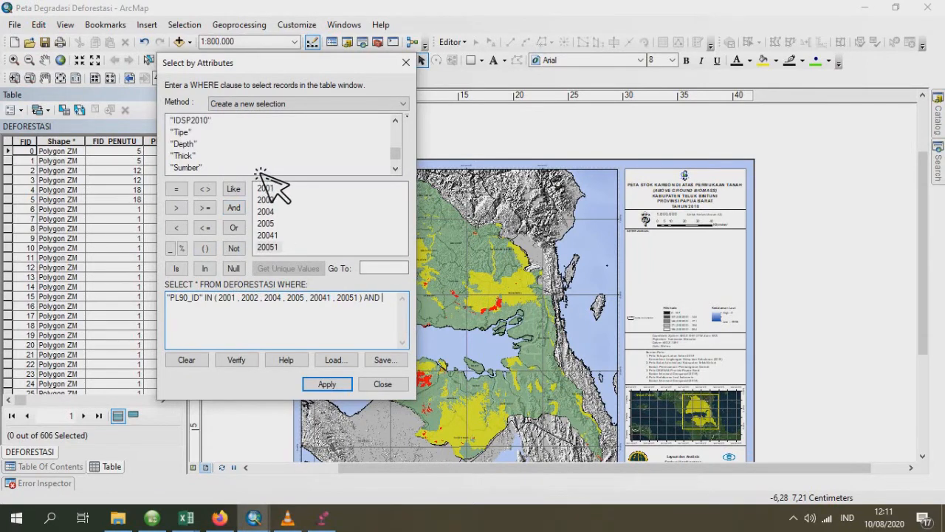
scroll(260, 177, "up", 3)
scroll(260, 177, "up", 3)
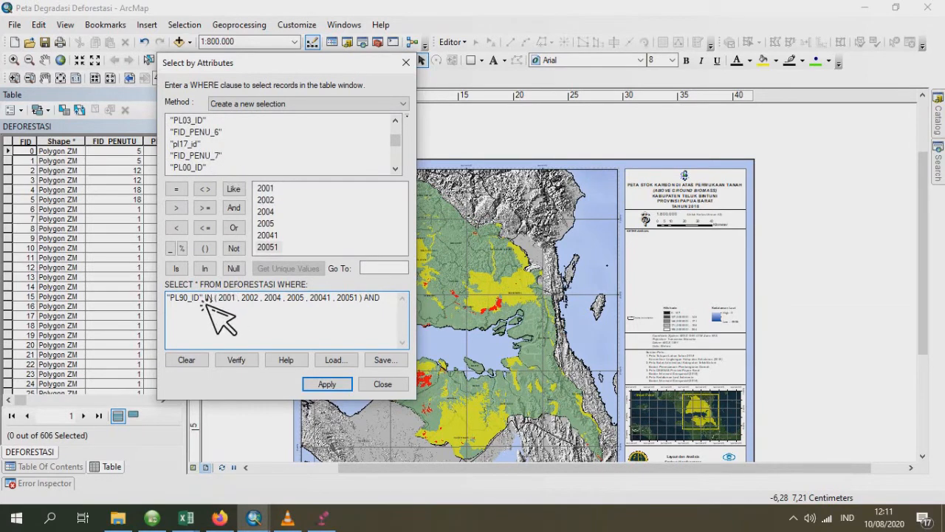
double_click(193, 170)
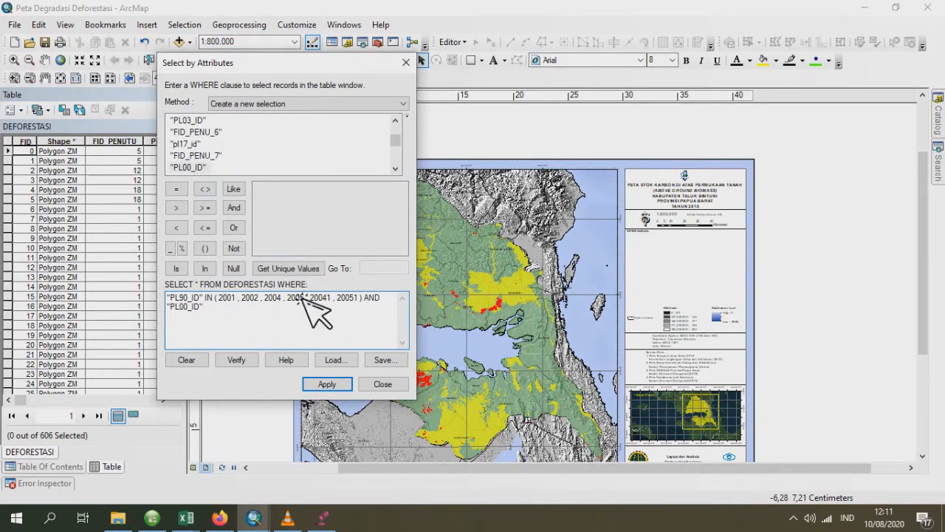
left_click(205, 248)
left_click(220, 309)
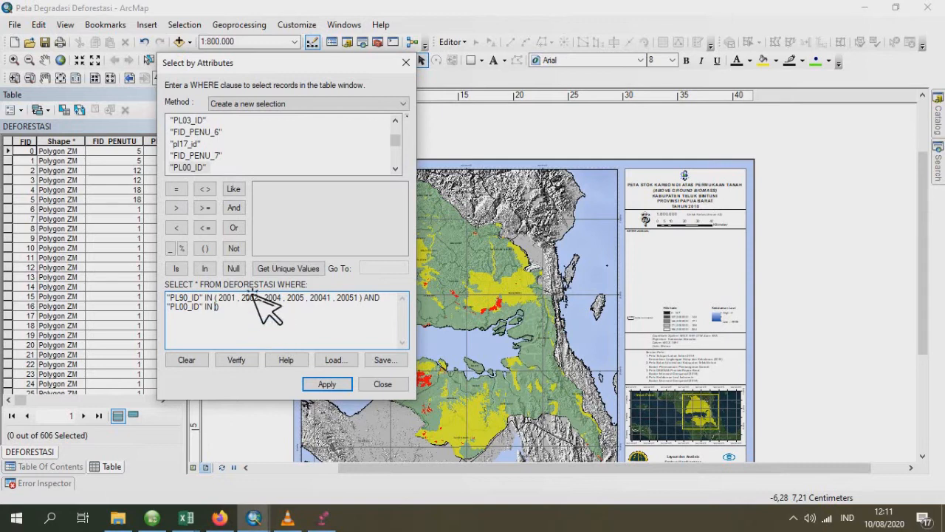
left_click(287, 268)
scroll(293, 237, "down", 1)
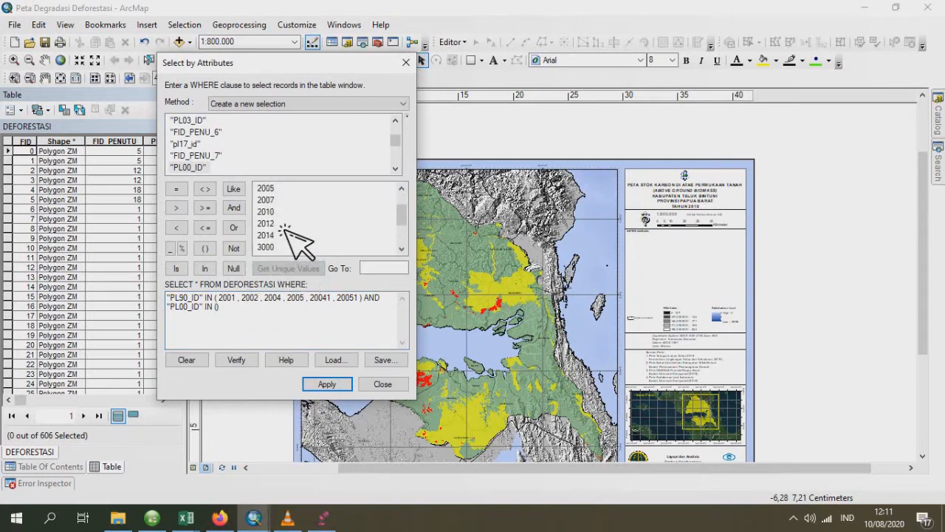
scroll(292, 238, "up", 1)
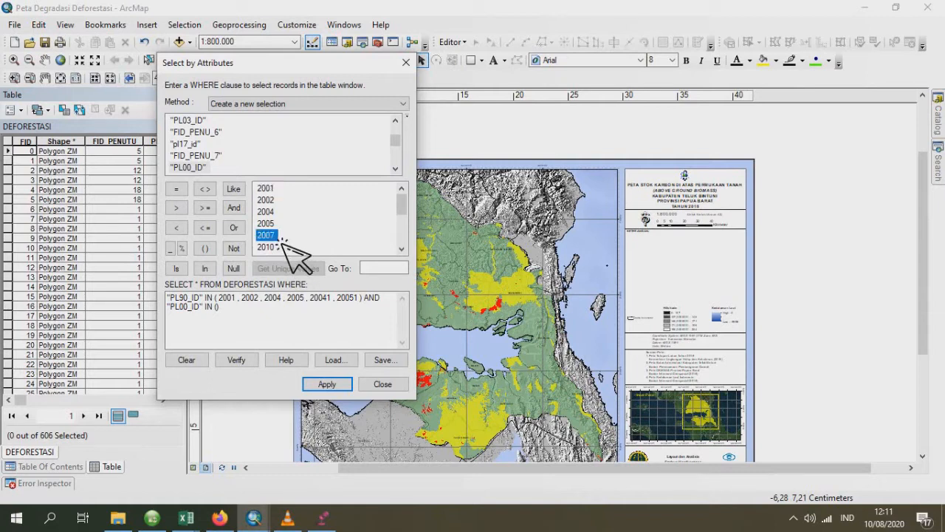
double_click(282, 240)
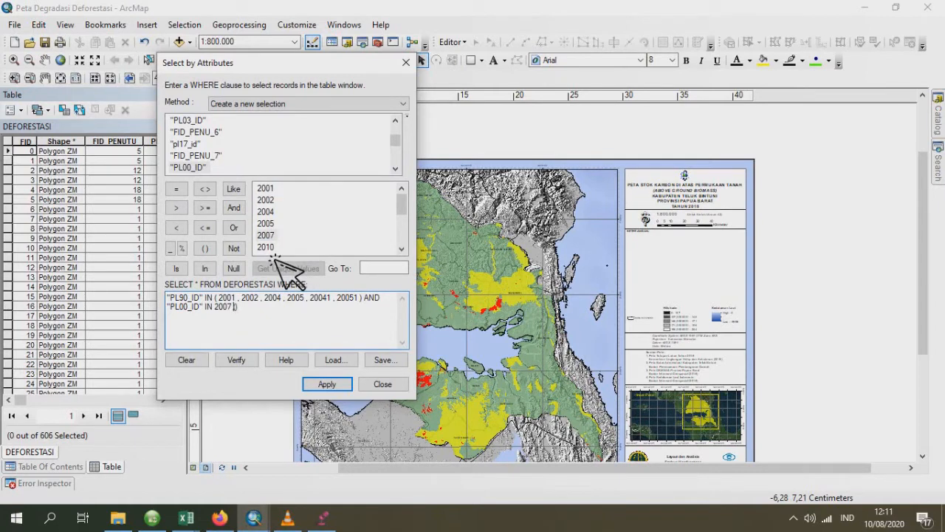
key("BackSpace")
key("BackSpace")
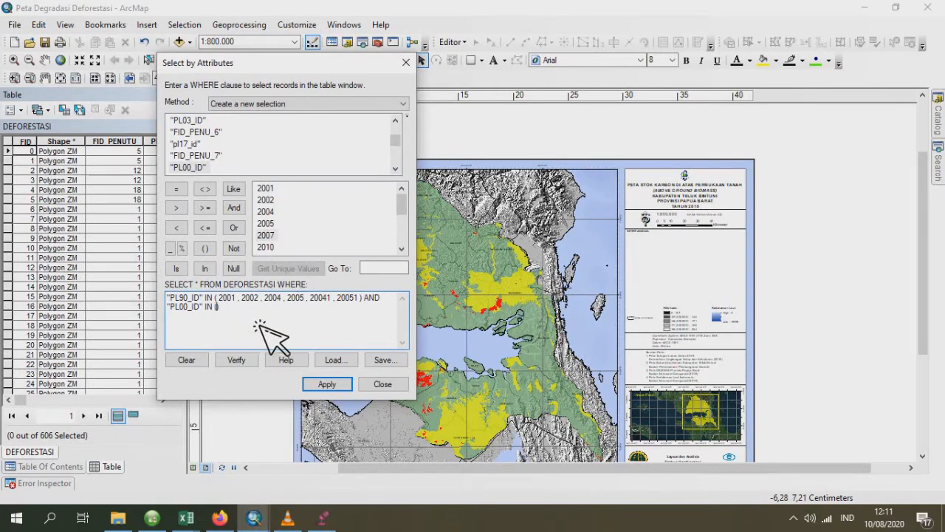
- Fill the "PL00_ID" IN list with 2007, 2010, 2012, 2014, 3000, 20071, 20092 and 20122
double_click(270, 238)
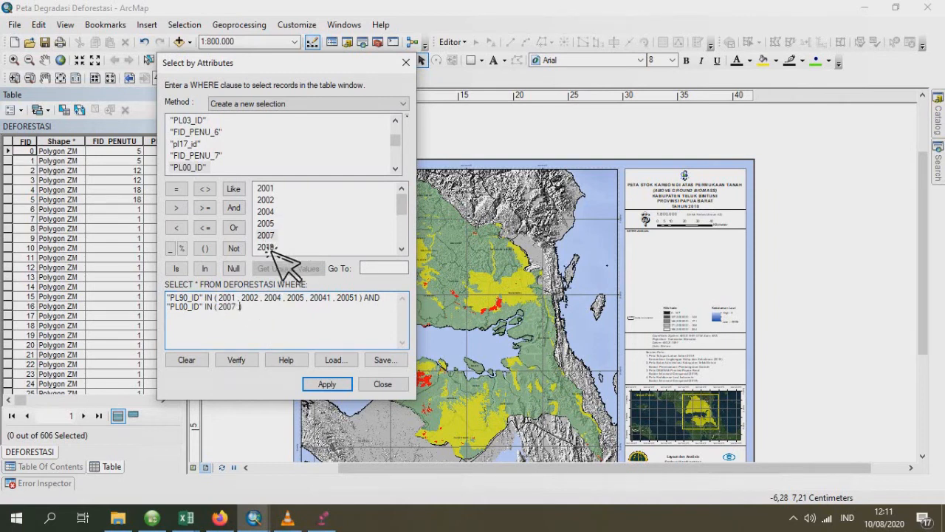
scroll(274, 251, "down", 1)
type(", 2010 ,")
double_click(270, 223)
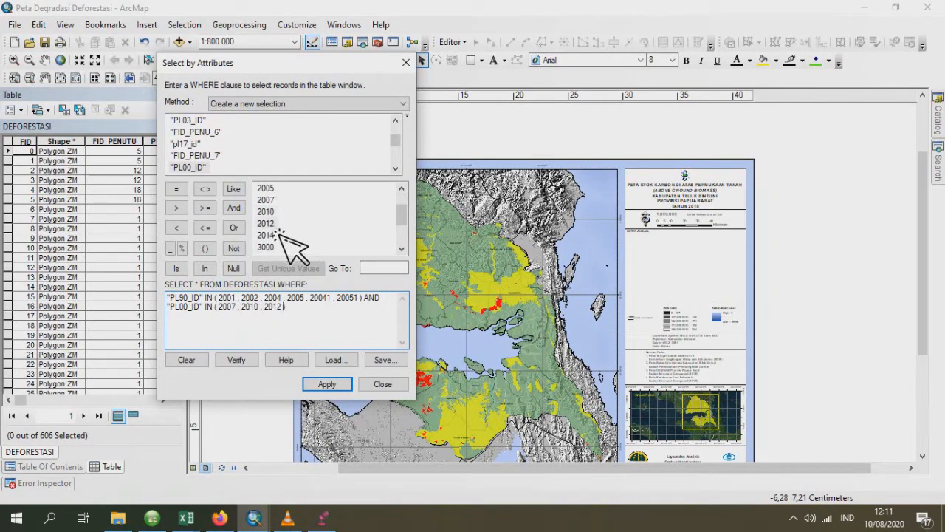
type(",")
double_click(274, 236)
scroll(296, 243, "down", 2)
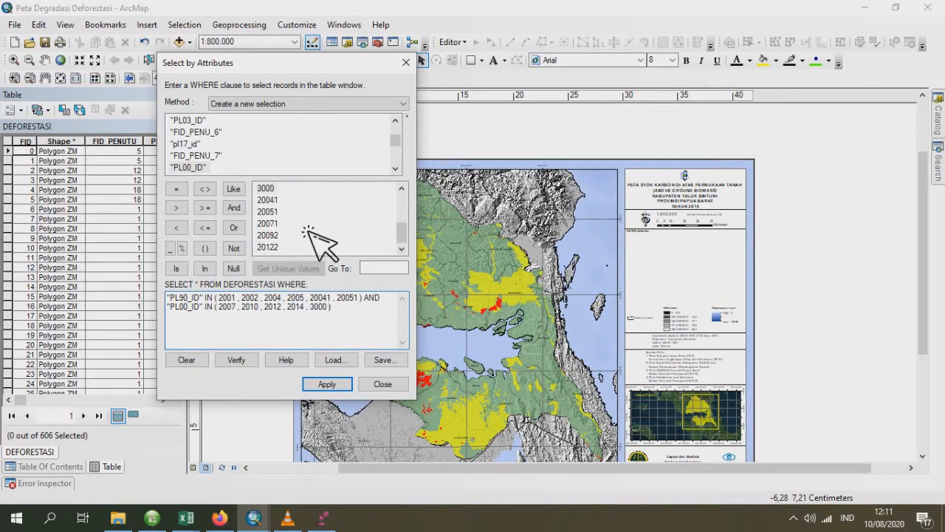
type(",")
double_click(279, 223)
type(", 20071 , 20092 ,")
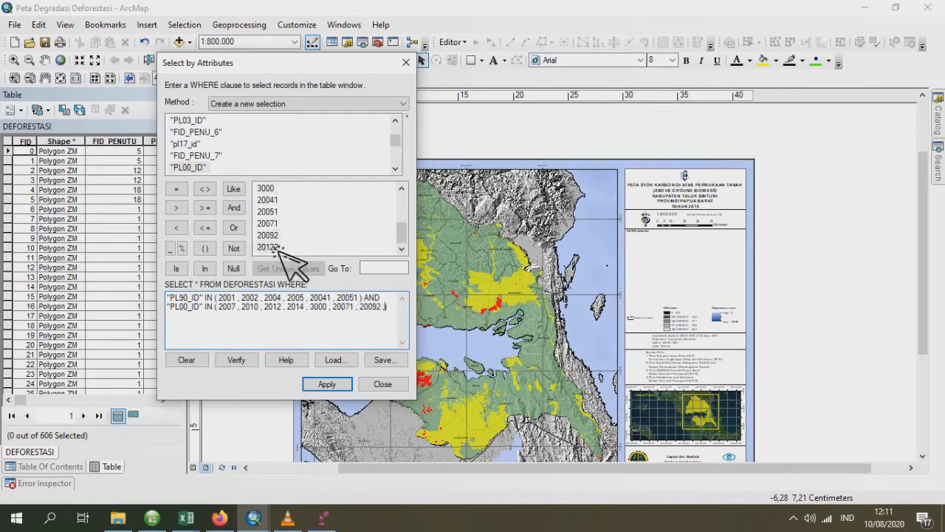
double_click(280, 247)
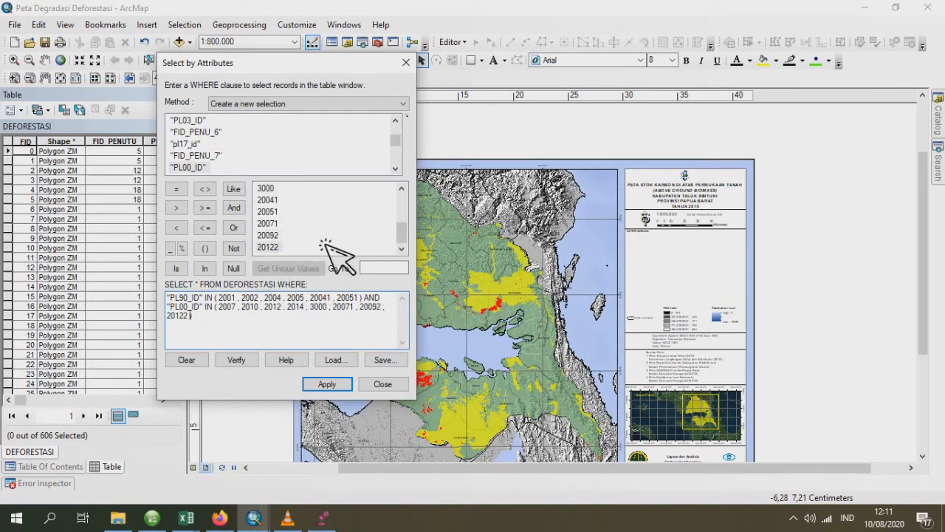
- Apply the query to select the matching DEFORESTASI records, and collapse the docked attribute table
left_click(337, 386)
left_click(334, 385)
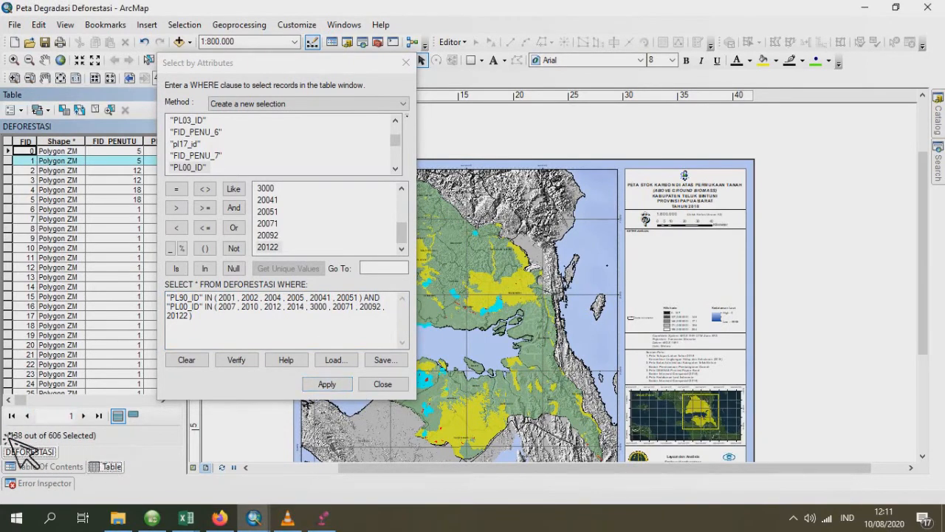
left_click_drag(290, 67, 473, 73)
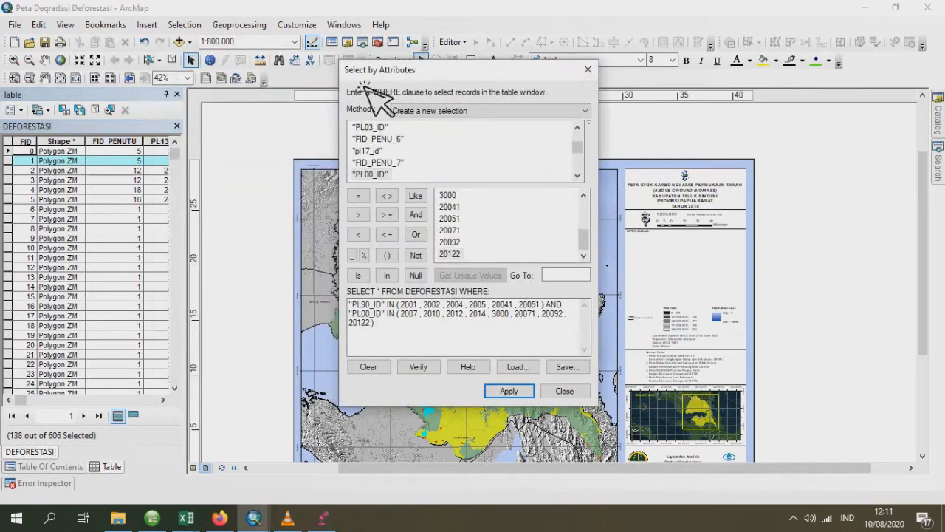
left_click(168, 95)
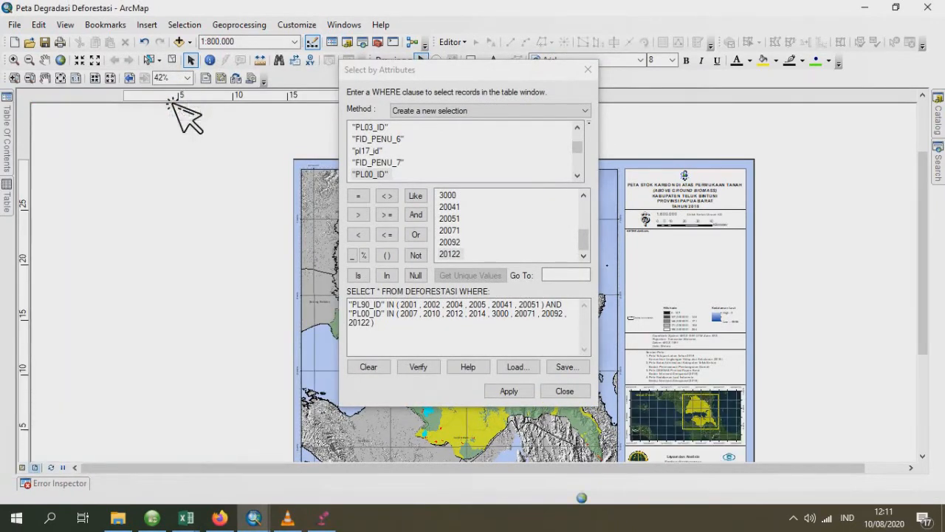
- Export the selected DEFORESTASI features as a shapefile named DEF_TAHUN_1990_2000 and add it to the map as a layer
mouse_move(9, 156)
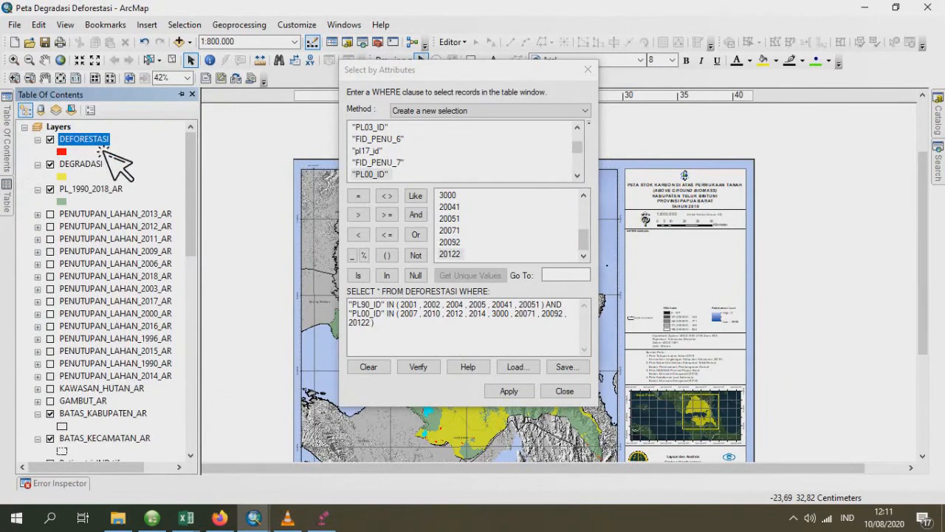
right_click(96, 143)
mouse_move(248, 382)
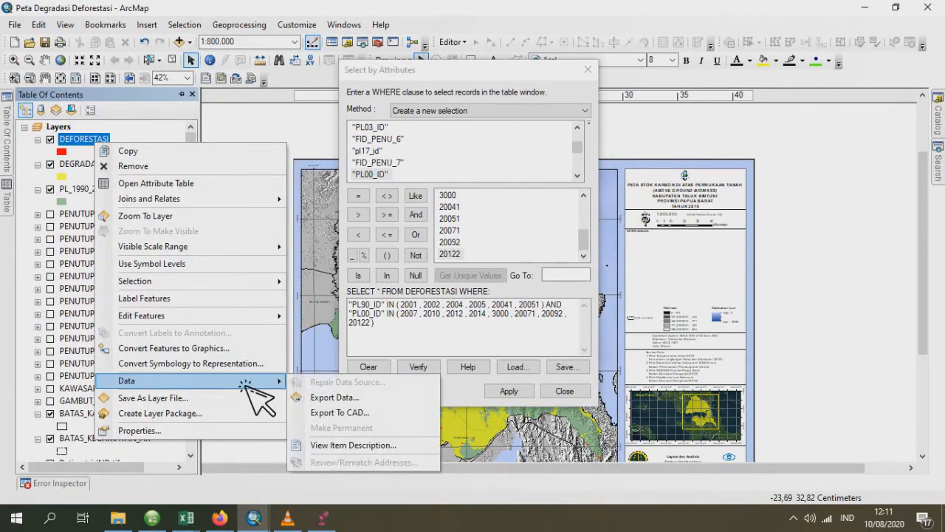
left_click(387, 402)
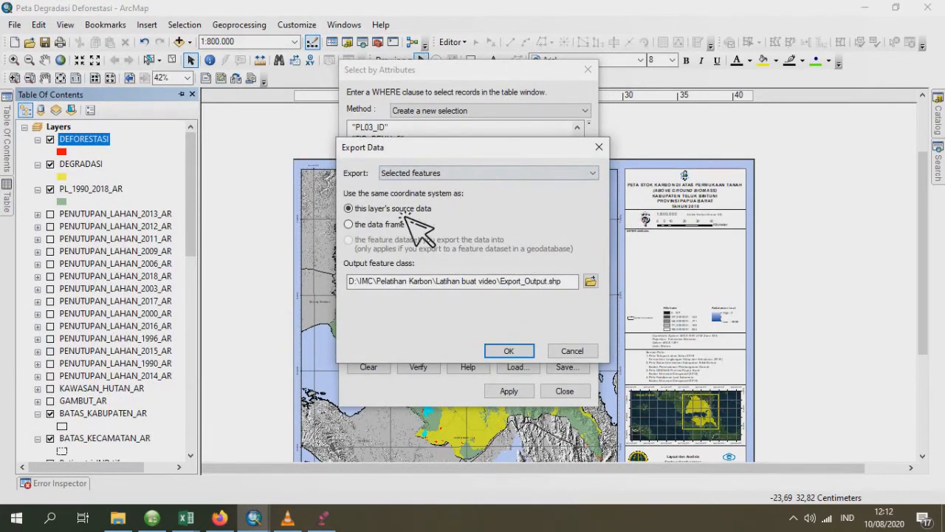
left_click(590, 281)
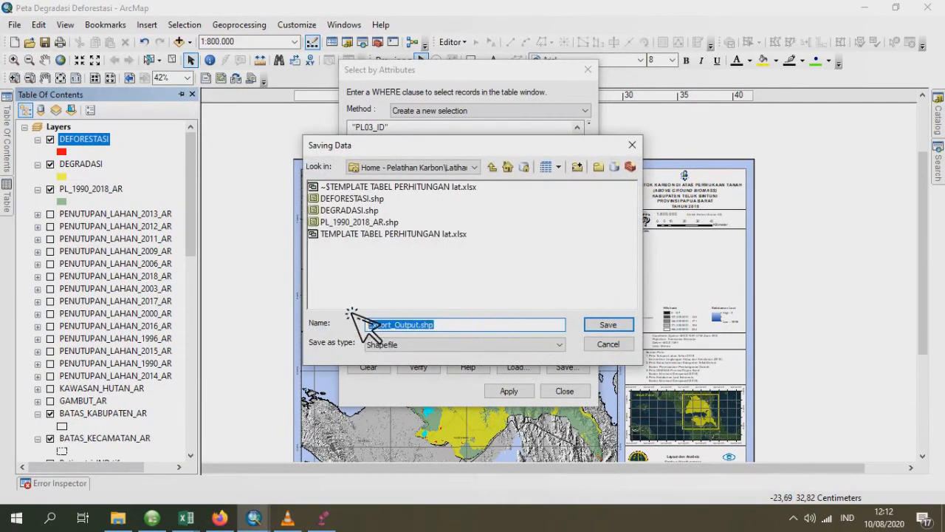
key("BackSpace")
key("Caps_Lock")
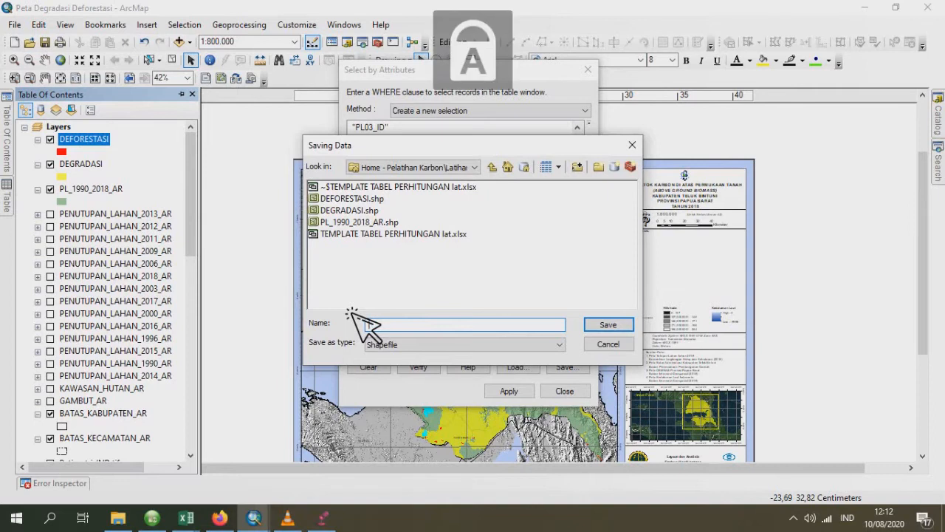
type("DEF_TAHUN_1990_2000")
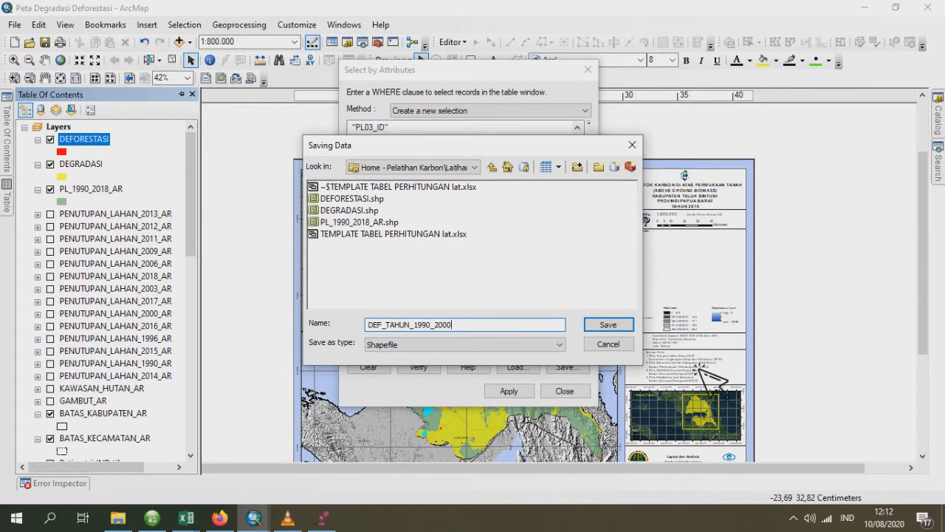
key("Return")
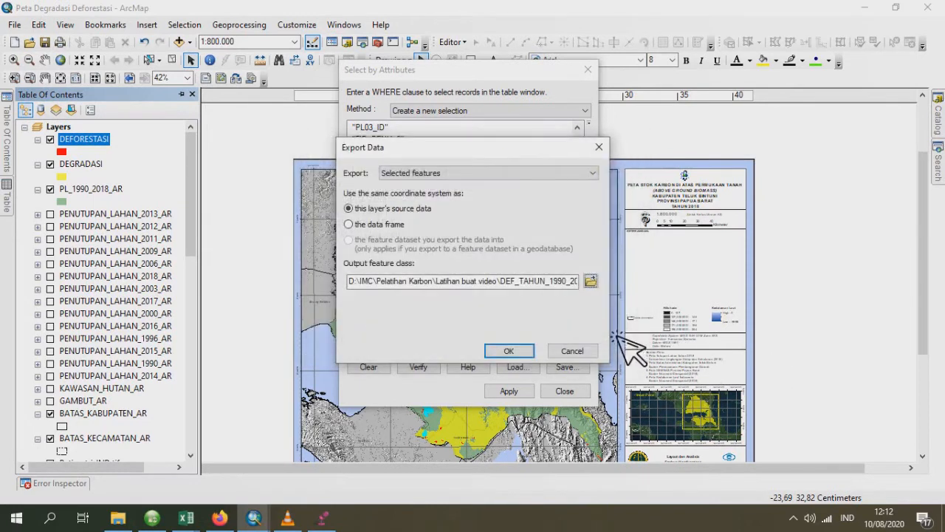
left_click(509, 352)
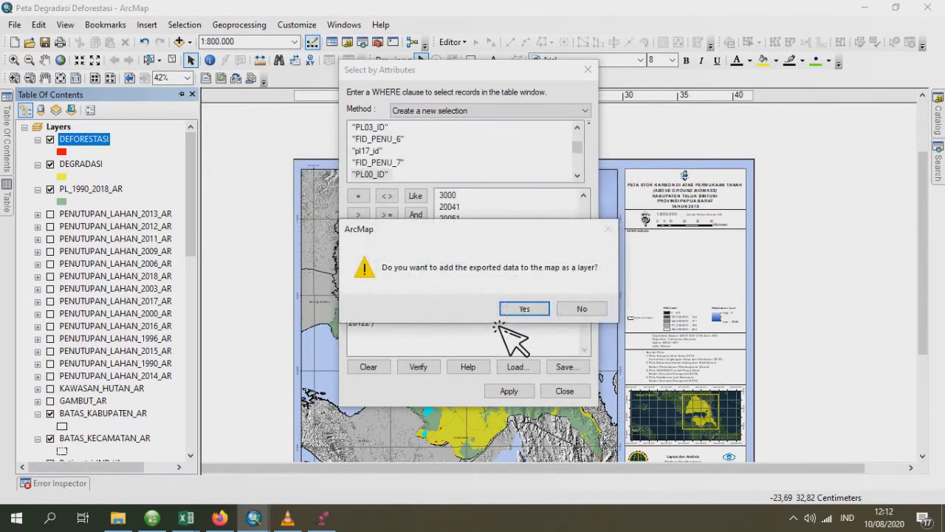
left_click(525, 309)
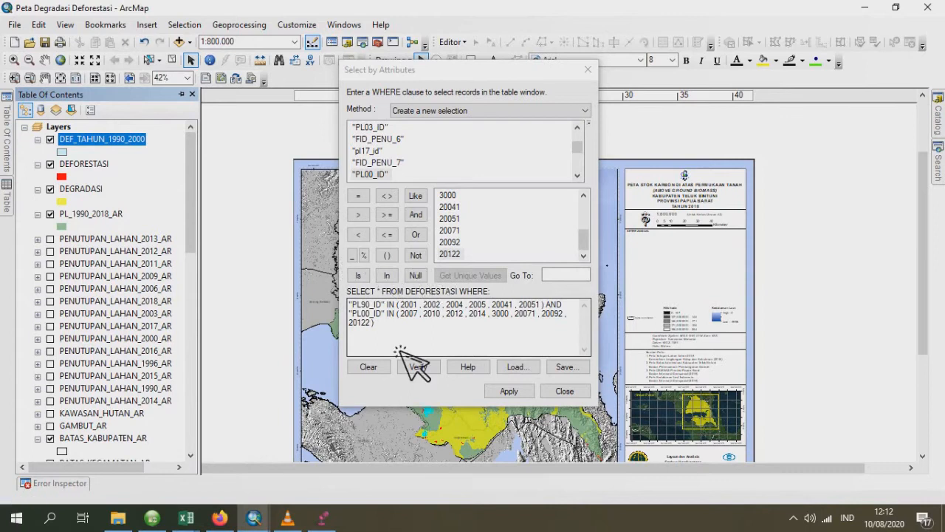
- Replace the query fields, using "PL03_ID" in the first condition and "PL06_ID" in the second
double_click(373, 305)
double_click(387, 127)
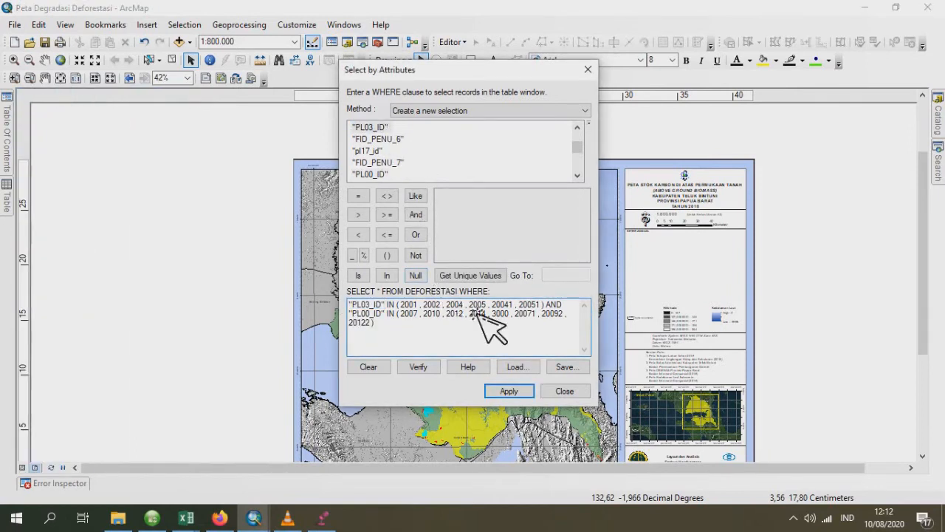
double_click(378, 314)
scroll(417, 167, "down", 1)
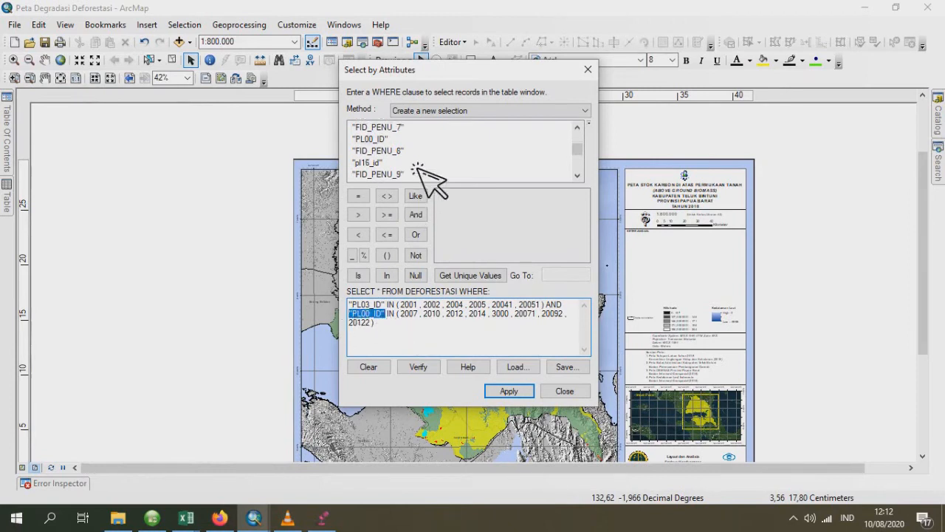
scroll(419, 167, "down", 2)
scroll(417, 169, "up", 4)
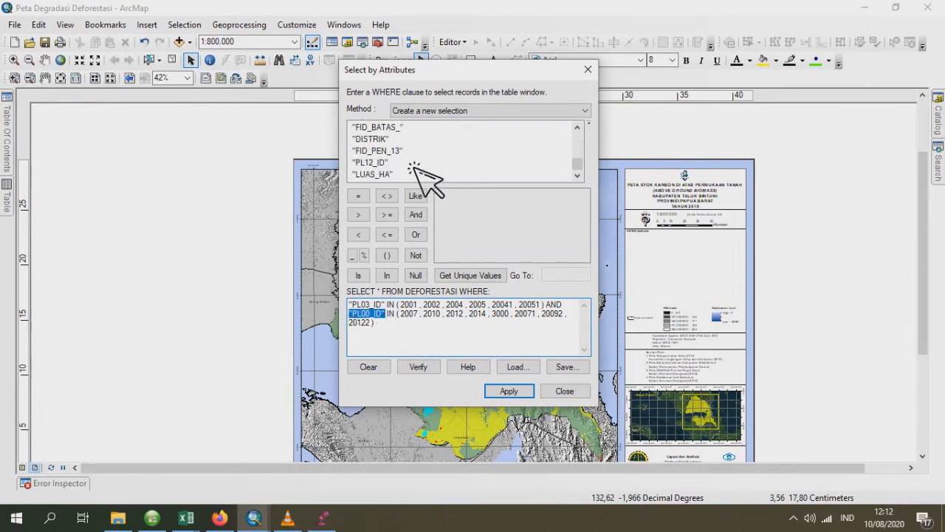
scroll(415, 167, "up", 2)
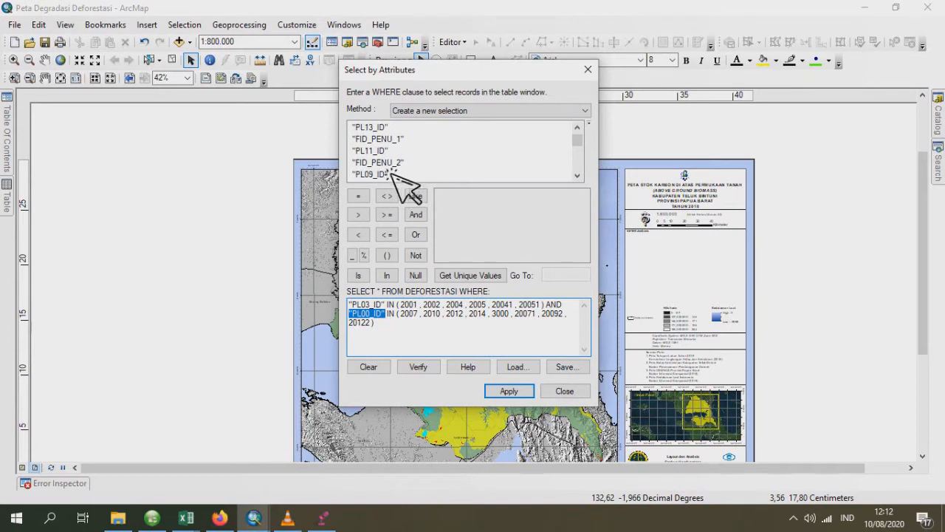
left_click(383, 330)
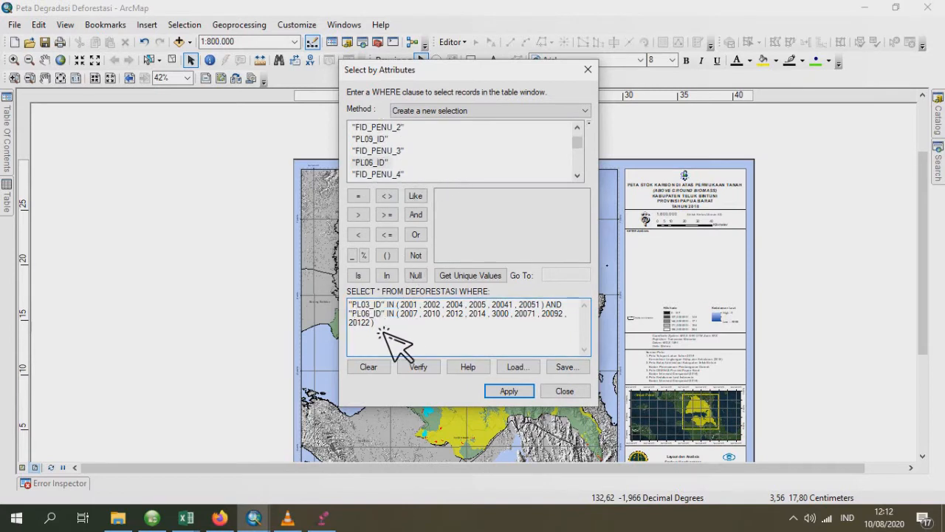
- Clear the values from the "PL06_ID" IN list and list the unique values of PL06_ID
left_click_drag(374, 326, 401, 321)
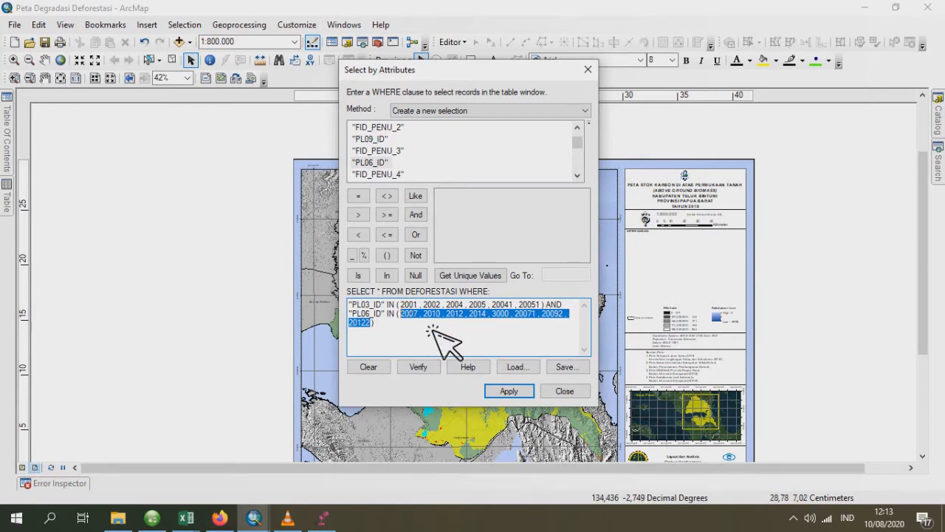
key("Delete")
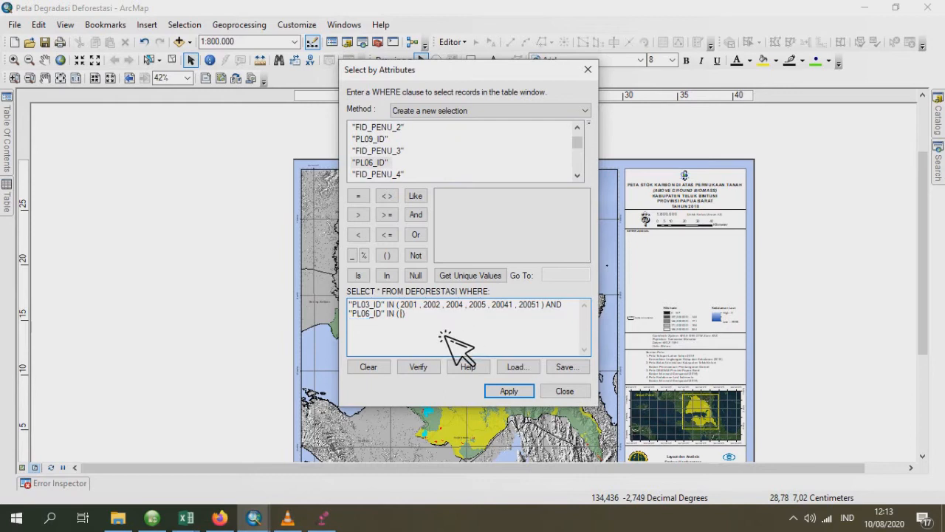
left_click(471, 279)
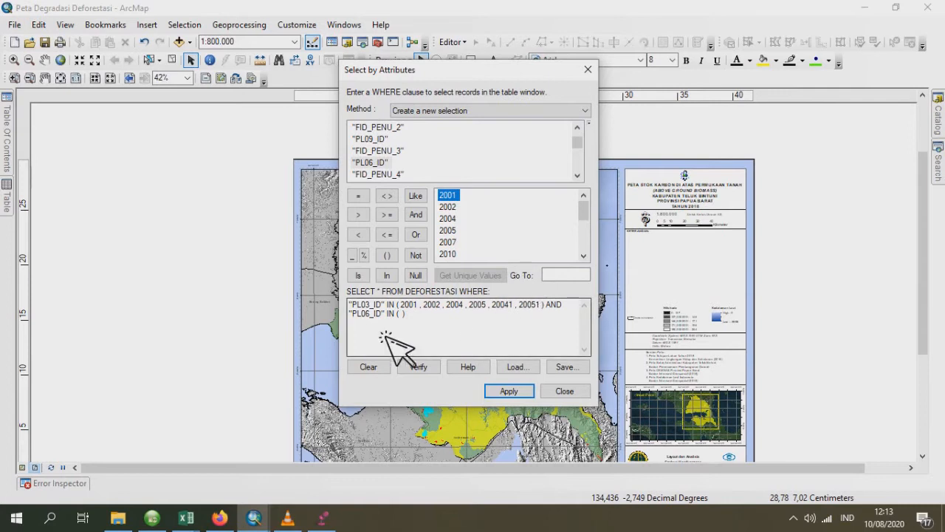
- Fill the "PL06_ID" IN list with 2007, 2010, 2012, 2014, 3000, 20071, 20092, 20122 and 20141
scroll(523, 243, "down", 1)
scroll(523, 242, "up", 4)
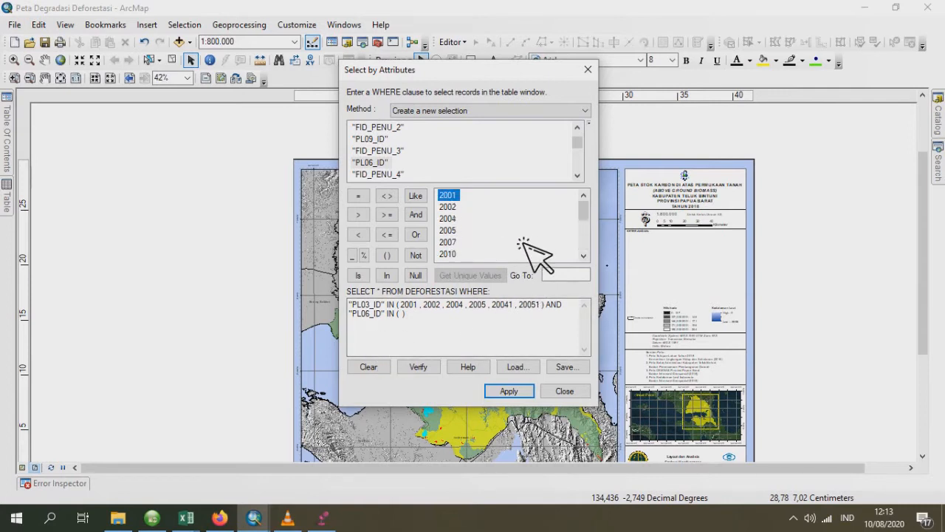
double_click(459, 244)
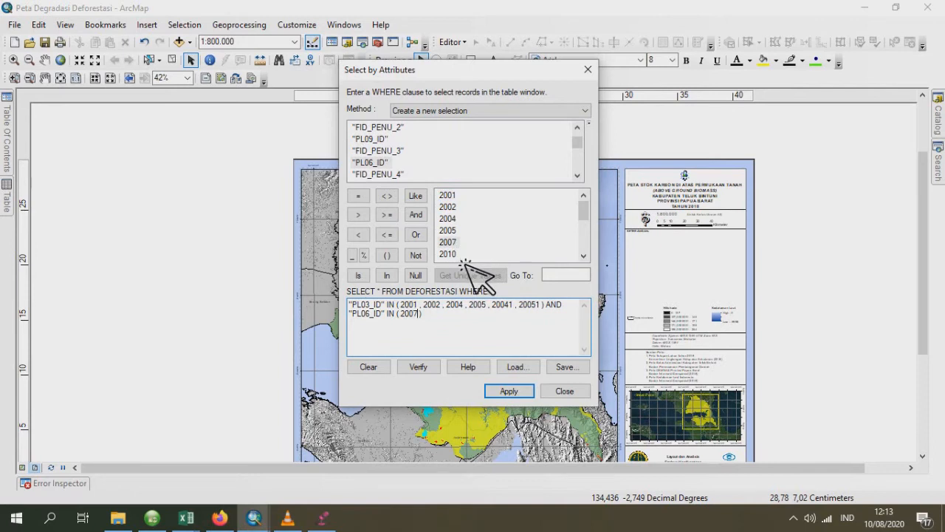
type(",")
double_click(451, 255)
scroll(499, 239, "down", 2)
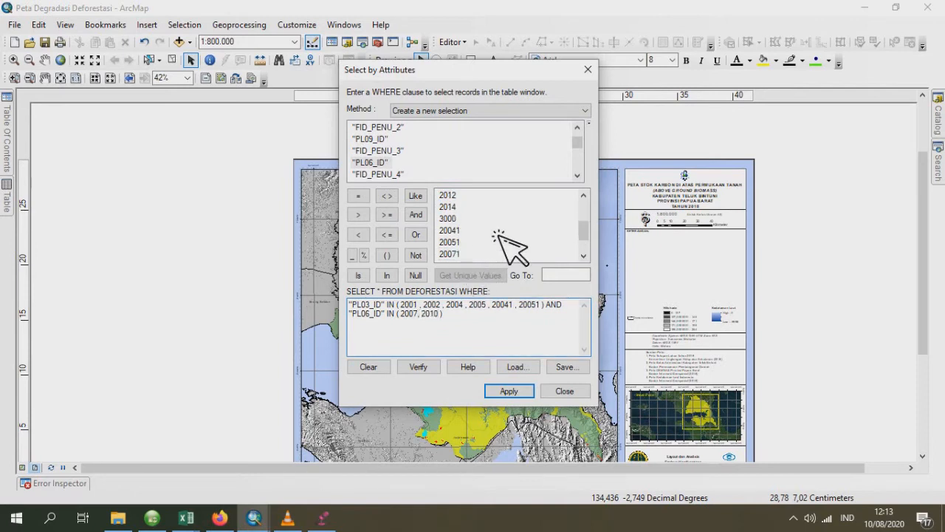
scroll(495, 247, "up", 2)
scroll(488, 247, "down", 1)
type(",")
double_click(473, 230)
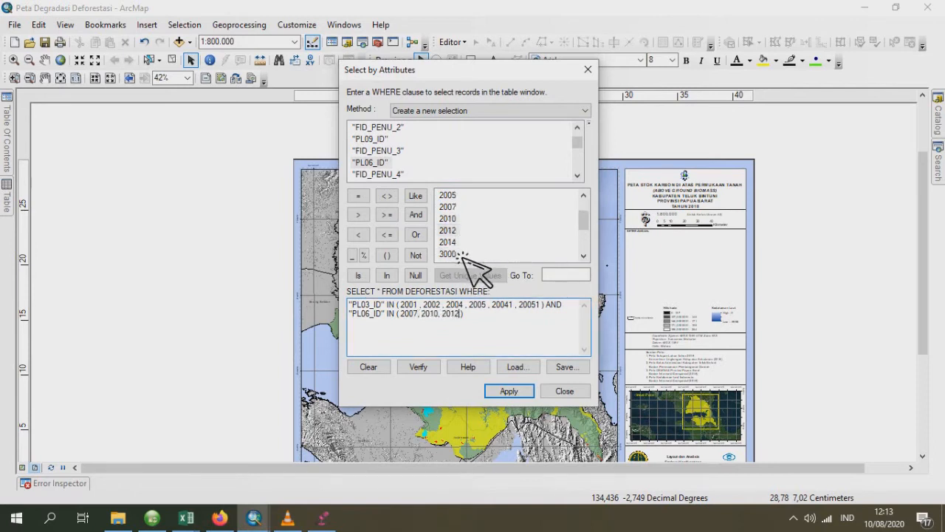
type(", 2014,")
double_click(469, 254)
scroll(483, 257, "down", 1)
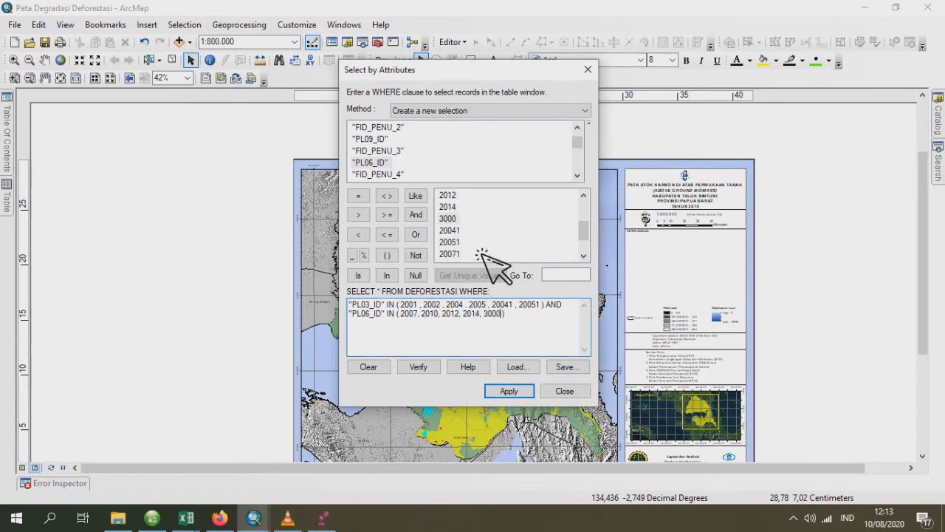
key("BackSpace")
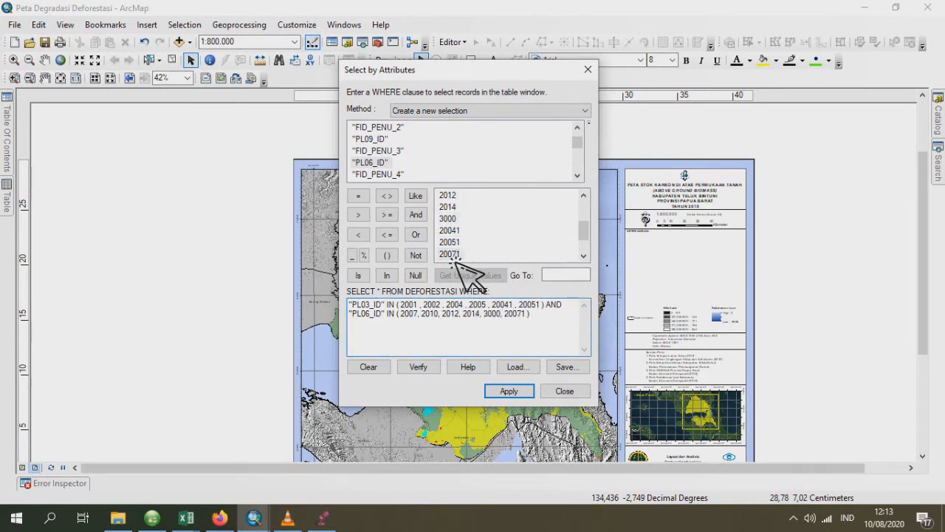
scroll(458, 251, "down", 1)
key("BackSpace")
type(",")
double_click(463, 231)
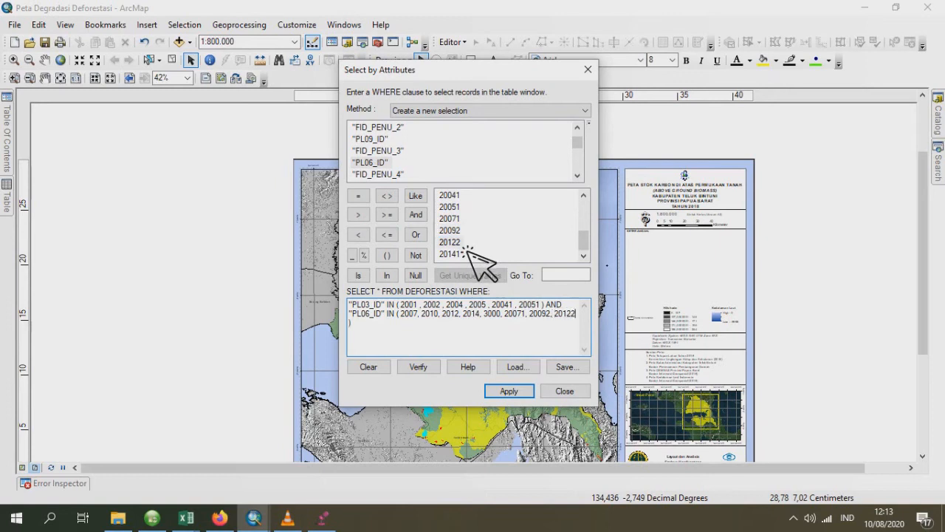
double_click(459, 254)
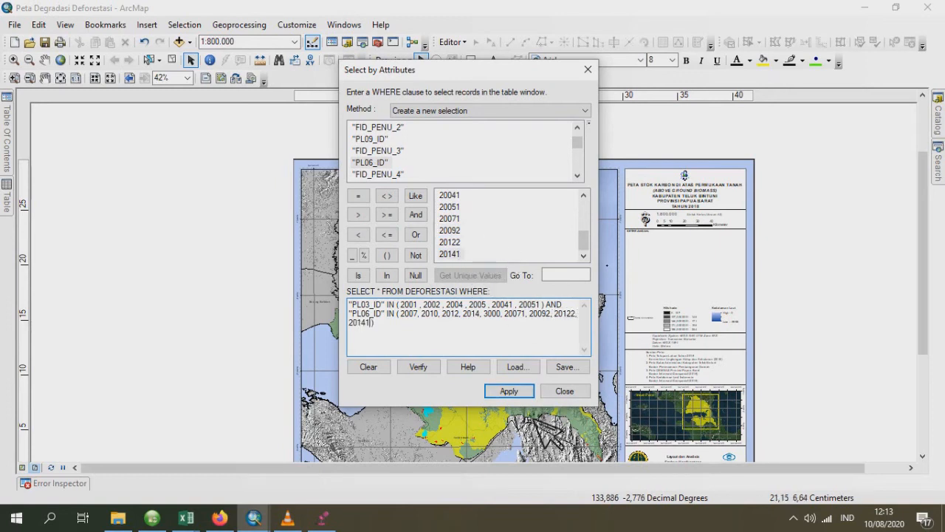
- Apply the query to select the matching DEFORESTASI records and check the selection in the attribute table
left_click(532, 392)
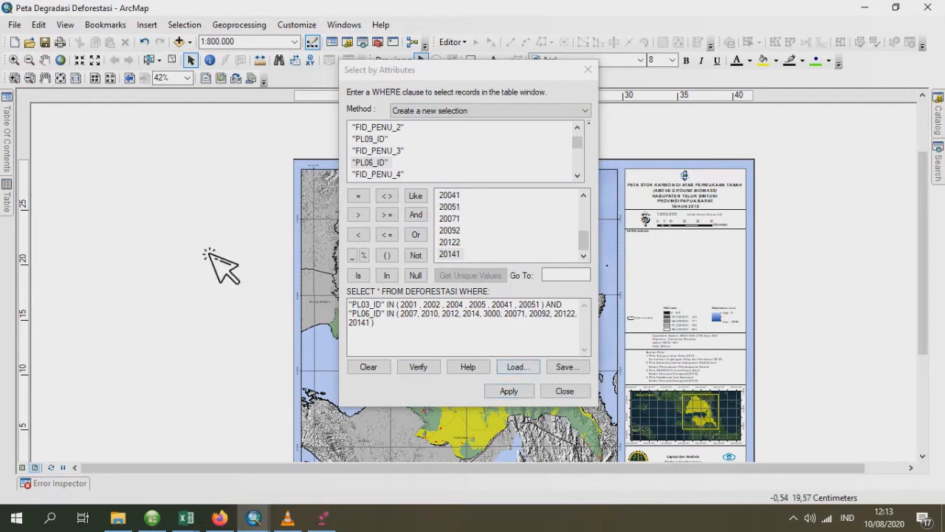
left_click(9, 201)
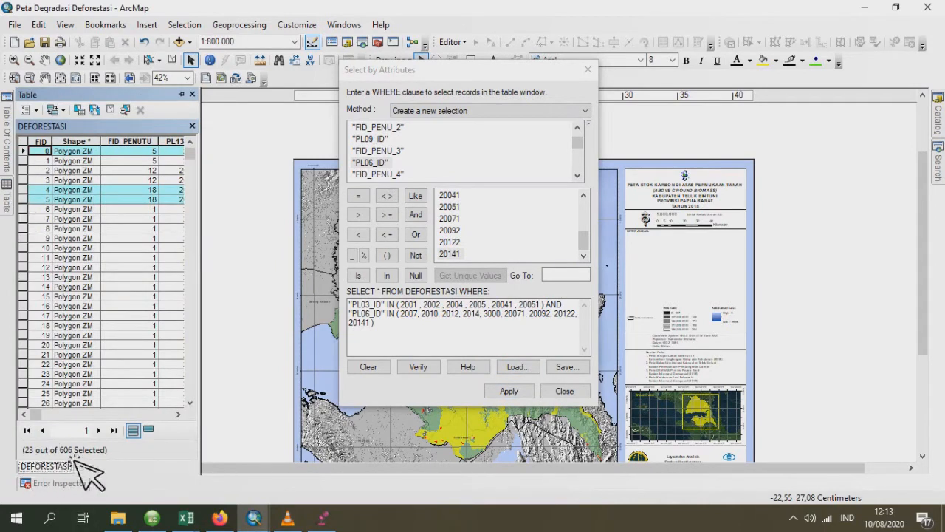
left_click(9, 132)
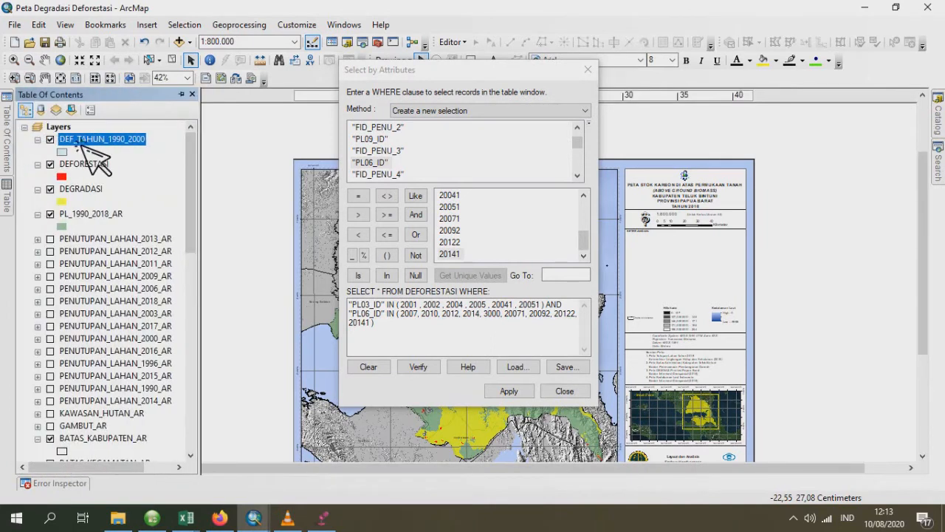
- Export the selected DEFORESTASI features as a shapefile named DEF_TAHUN_2003_2006 and add it to the map as a layer
left_click(87, 164)
right_click(84, 164)
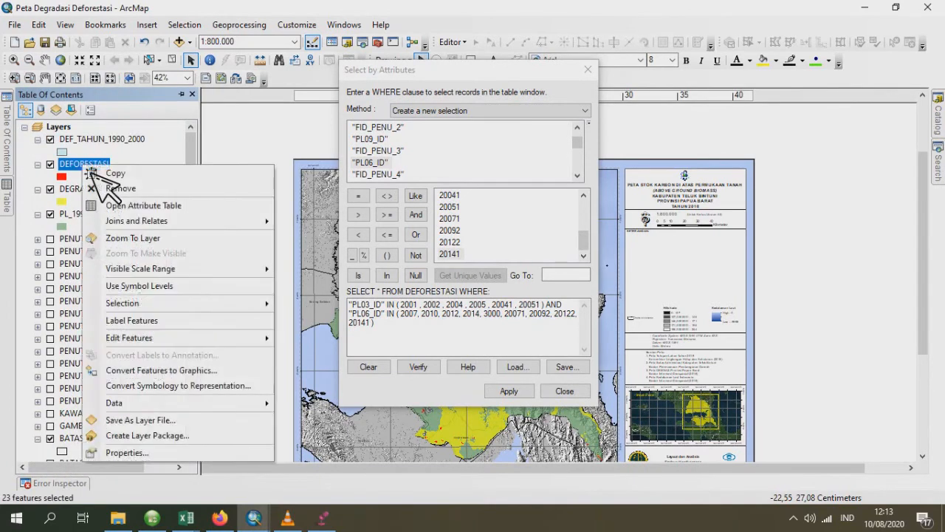
mouse_move(230, 408)
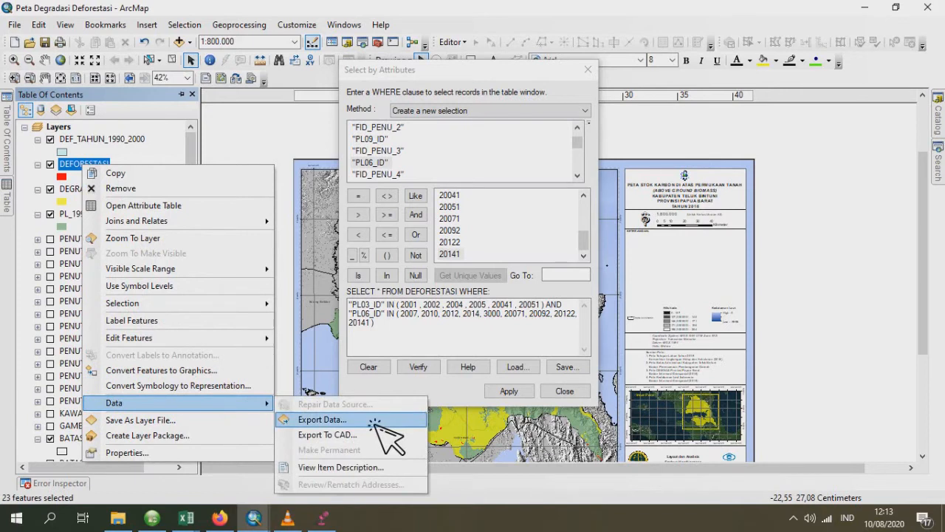
left_click(413, 421)
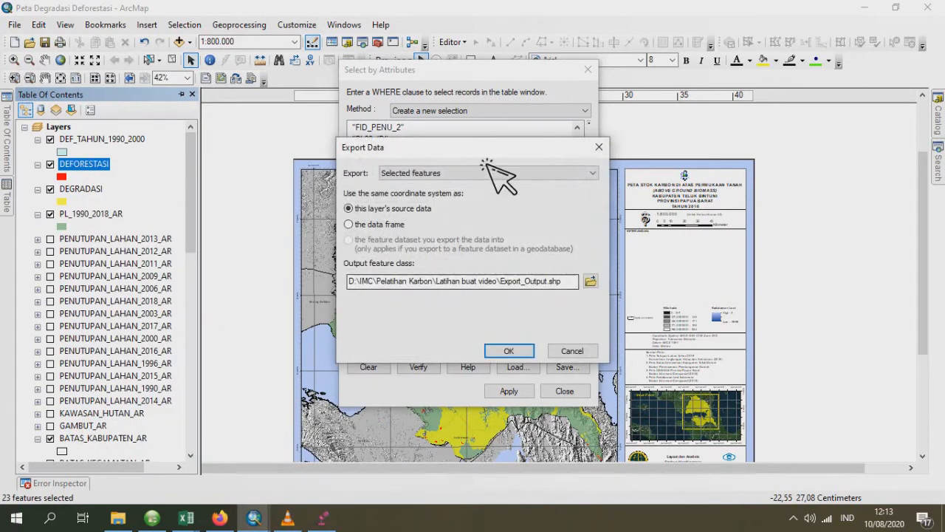
left_click_drag(482, 156, 547, 167)
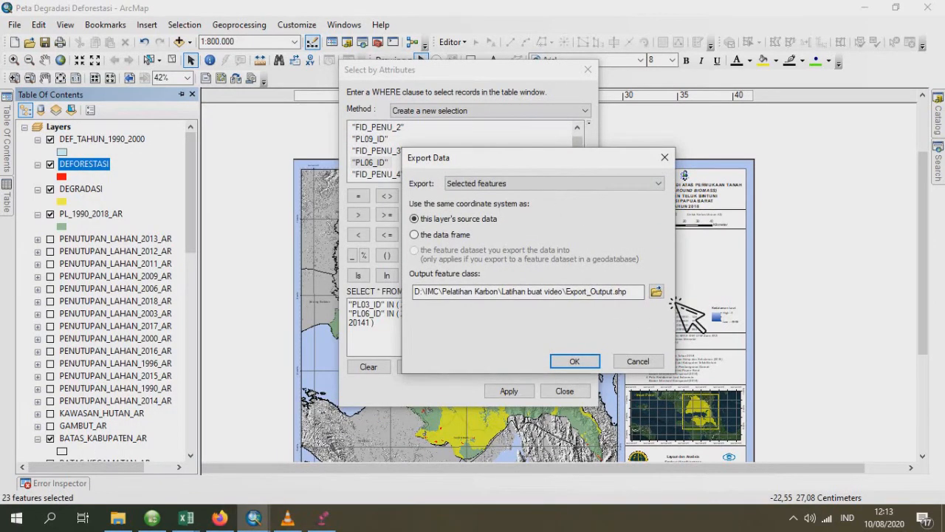
left_click(656, 291)
left_click(447, 210)
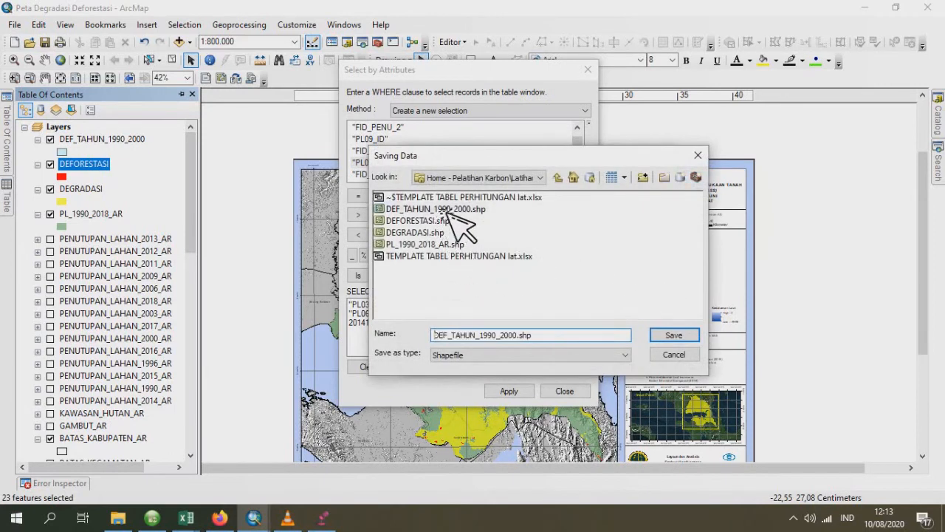
left_click_drag(497, 336, 486, 335)
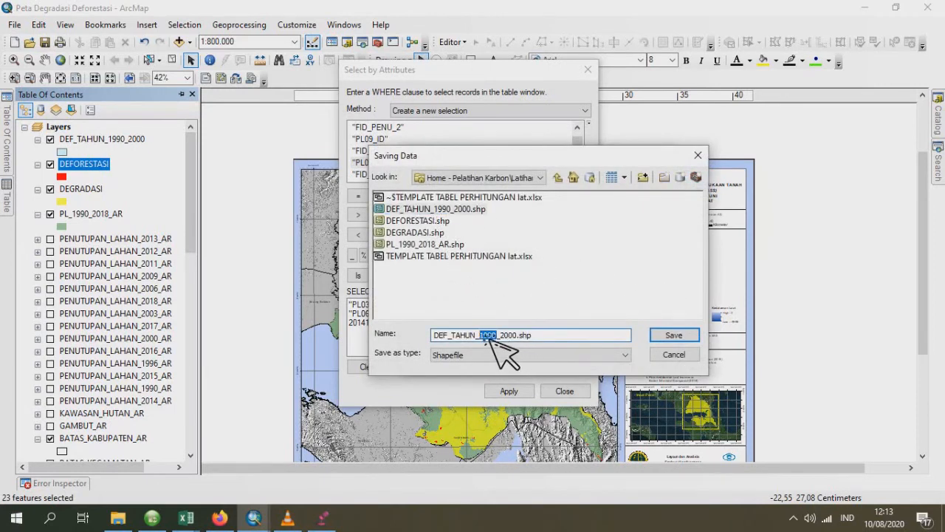
type("2003")
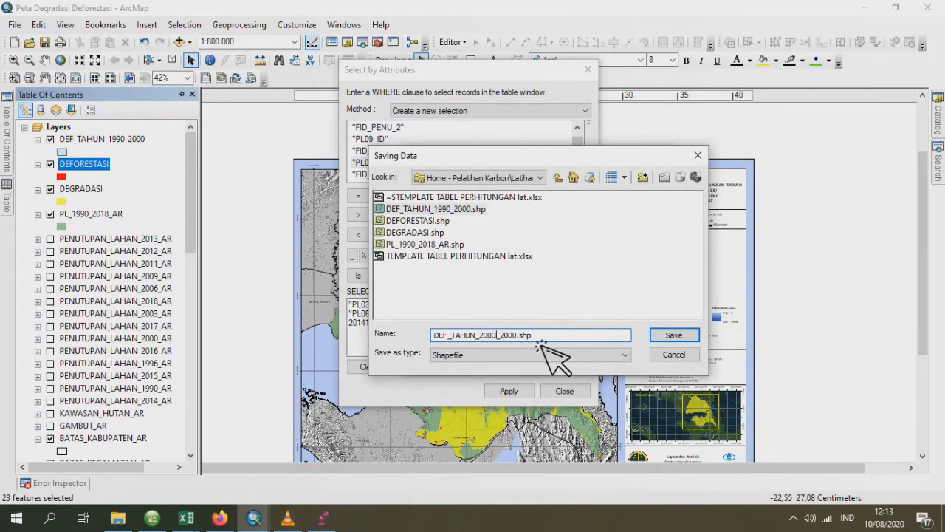
left_click(519, 338)
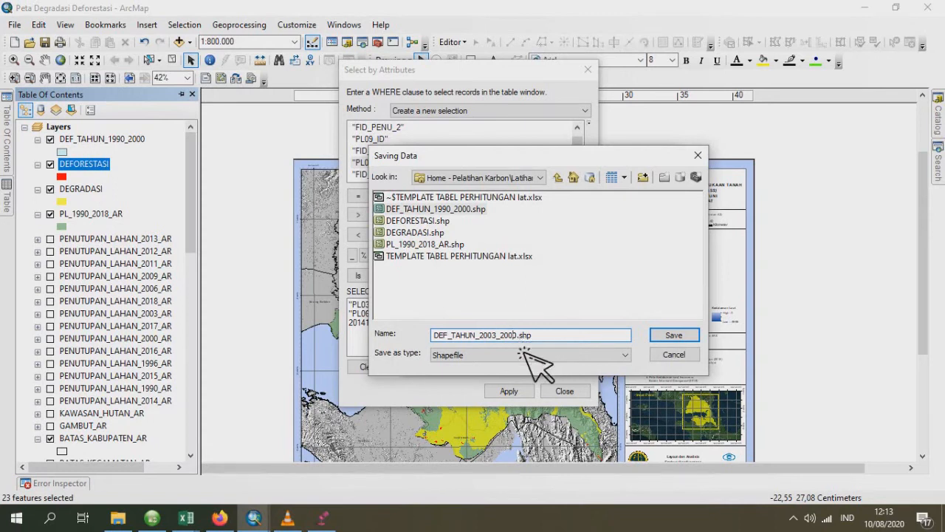
left_click(669, 337)
left_click(595, 361)
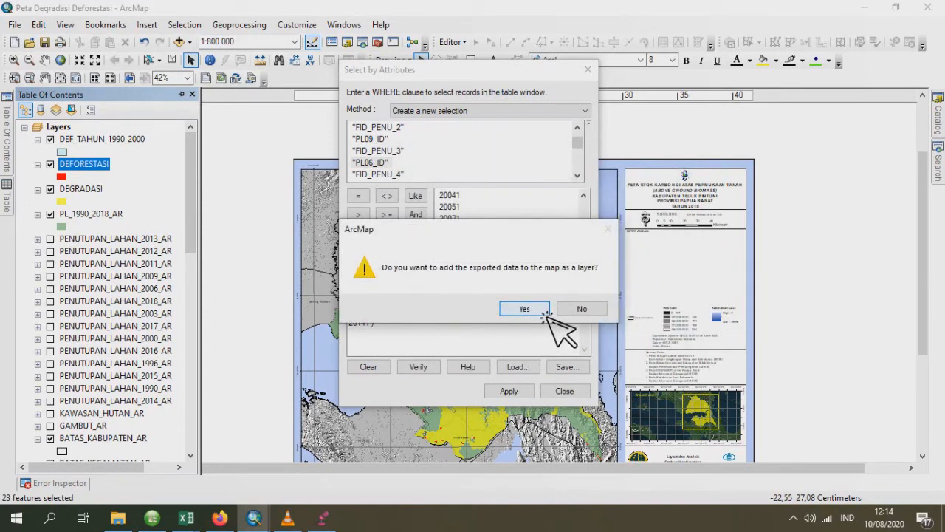
left_click(524, 309)
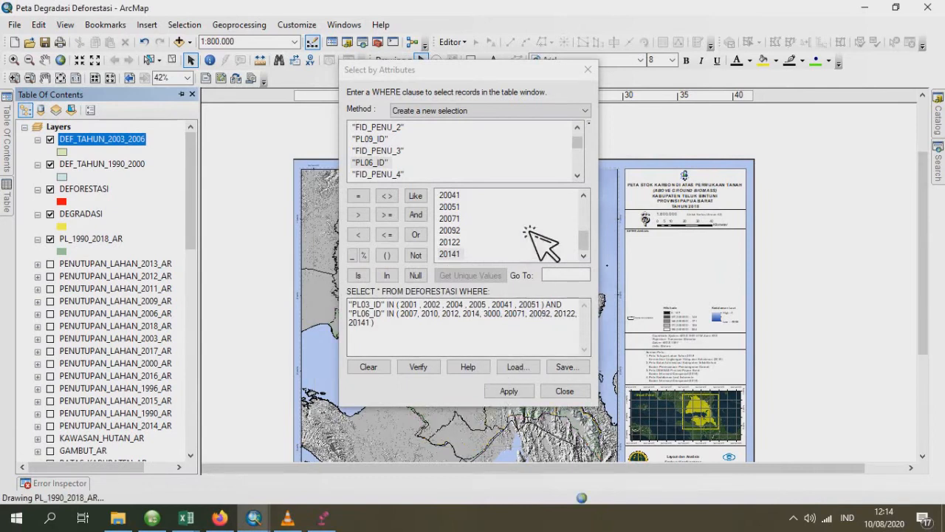
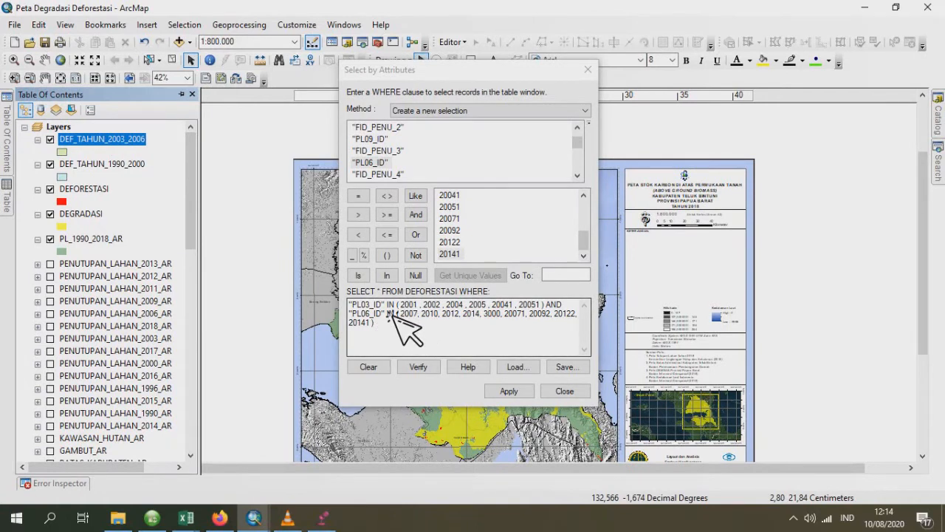
- Change the fields in the WHERE clause to "PL06_ID" for the first condition and "PL09_ID" for the second
left_click_drag(385, 305, 344, 305)
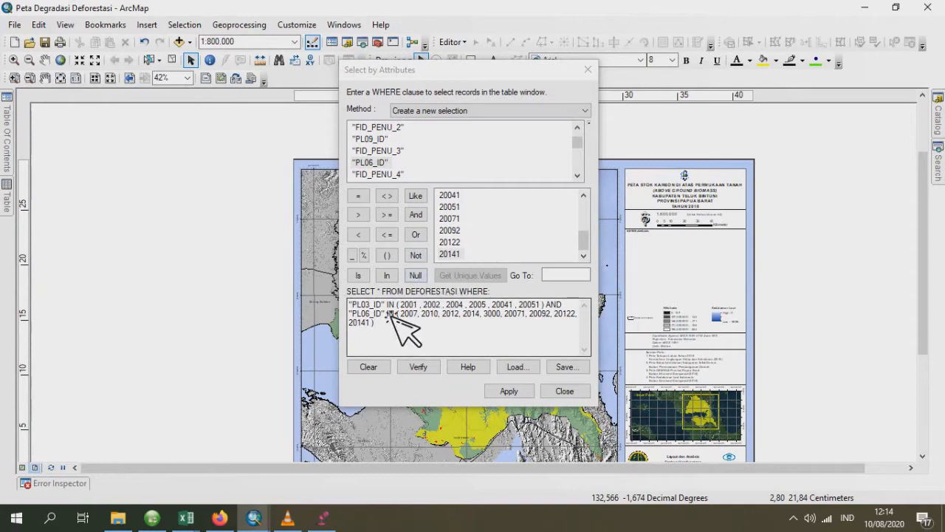
left_click_drag(387, 310, 350, 309)
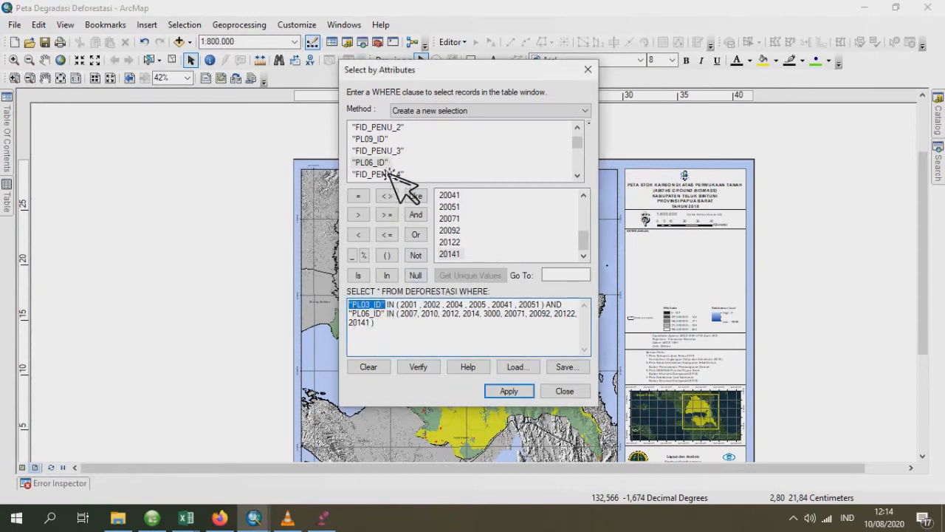
left_click_drag(362, 314, 383, 314)
double_click(388, 316)
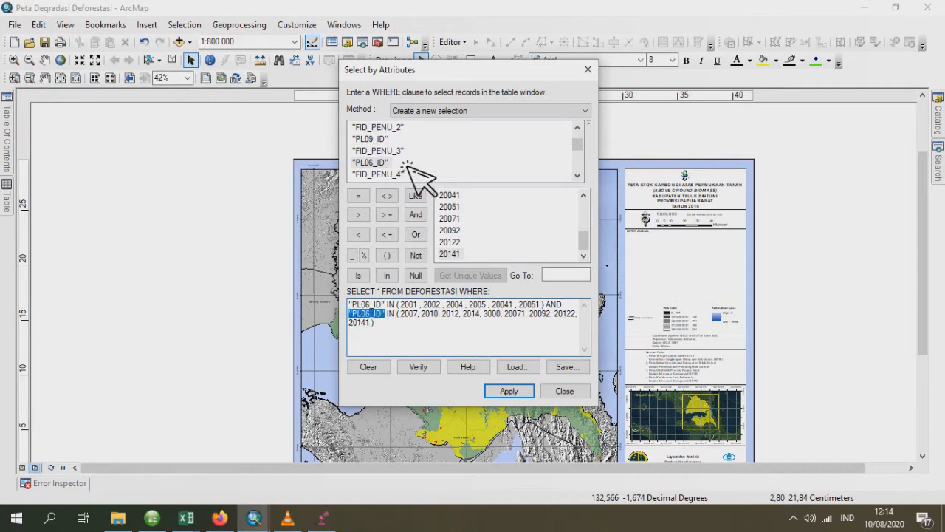
double_click(378, 139)
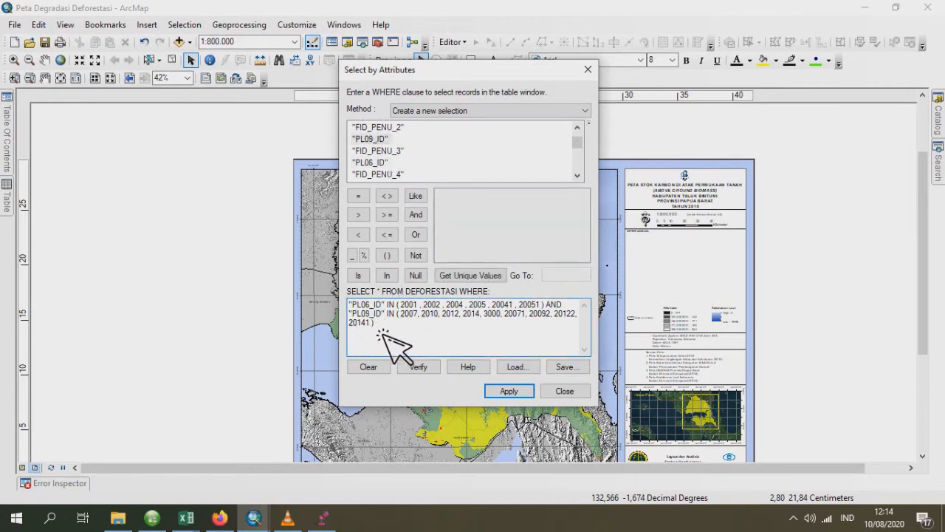
- Clear the values from the "PL09_ID" IN list and list the unique values of PL09_ID
left_click_drag(374, 325, 404, 319)
key("Delete")
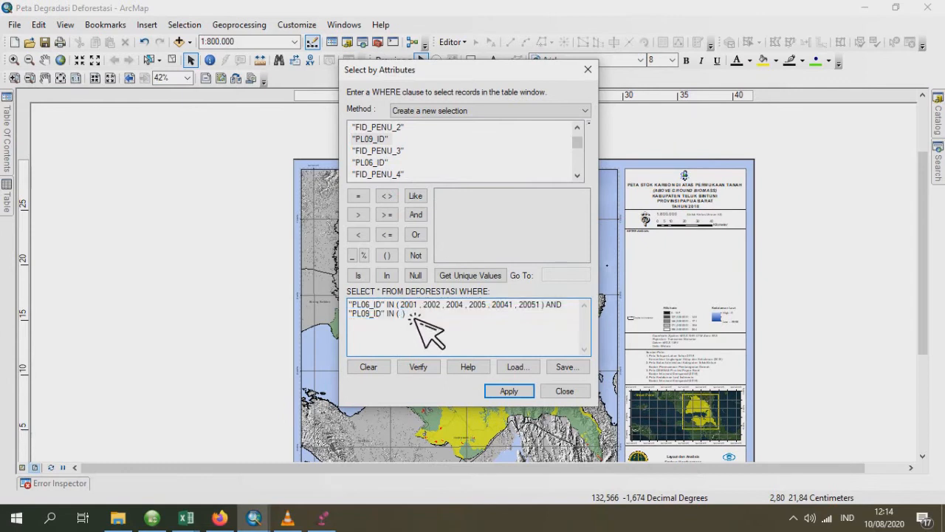
left_click(469, 278)
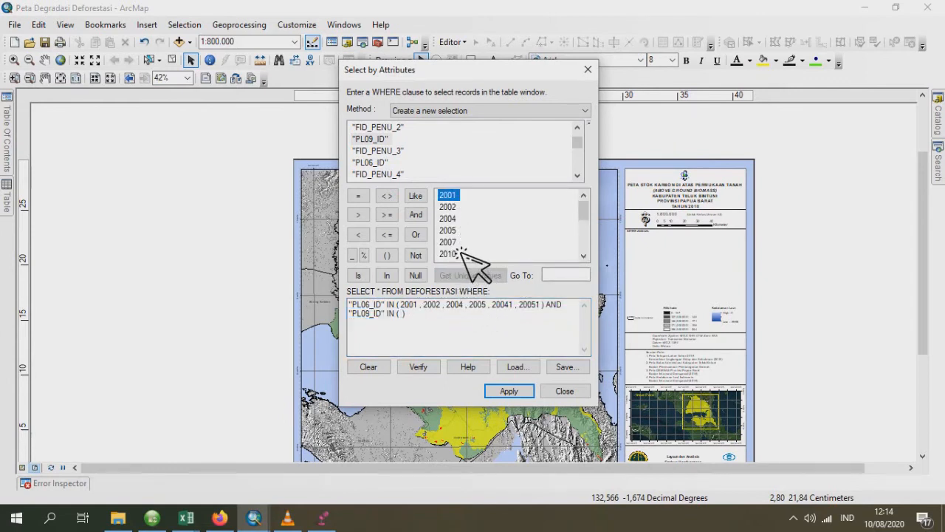
- Fill the "PL09_ID" IN list with 2007, 2010, 2012, 2014, 3000, 20071, 20092, 20122 and 20141
double_click(461, 244)
type(",")
double_click(460, 253)
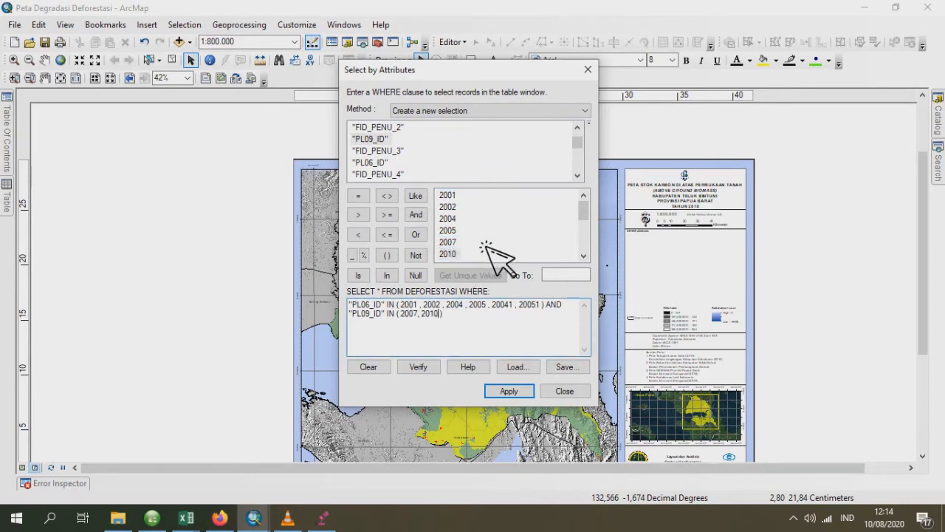
scroll(466, 243, "down", 1)
type(",")
type(", 2012,")
double_click(460, 242)
type(", 2014,")
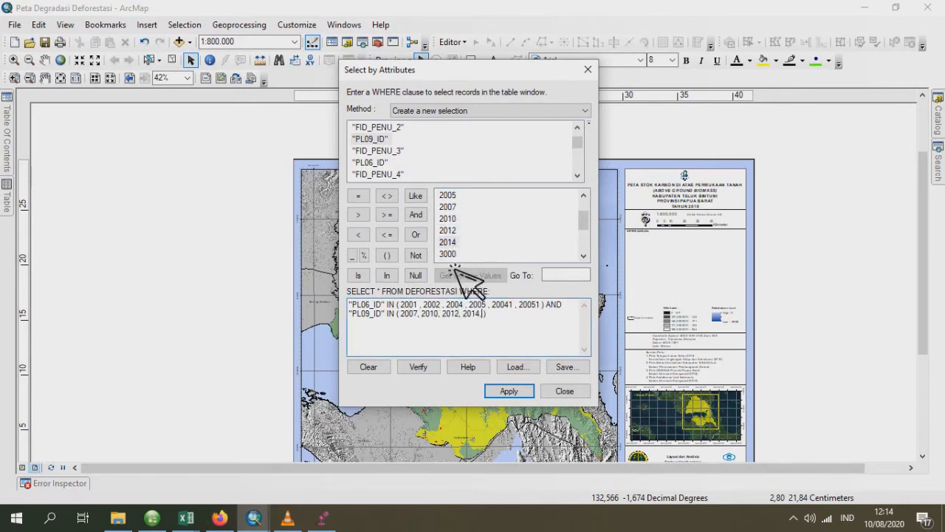
double_click(473, 253)
type(", 3000")
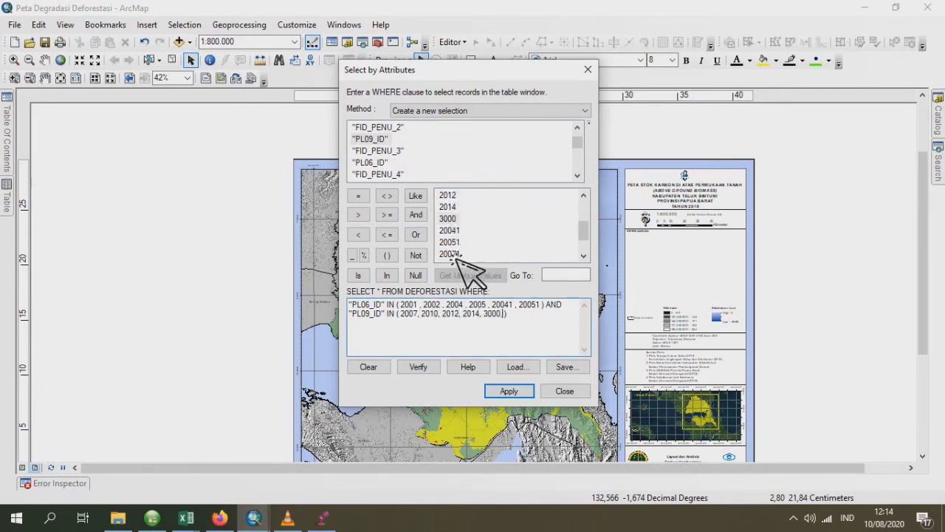
double_click(476, 253)
scroll(476, 254, "down", 1)
type(", 20071,")
double_click(452, 230)
type(", 20092,")
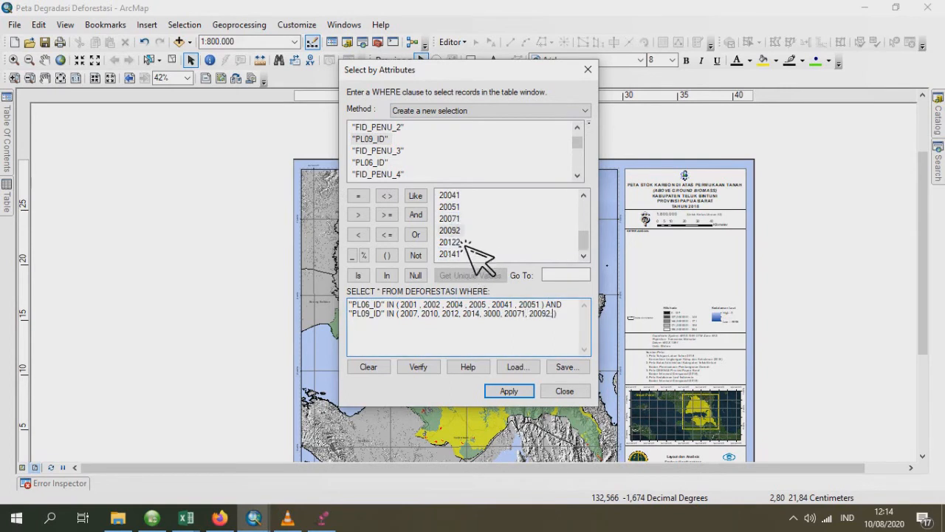
double_click(452, 242)
type(",")
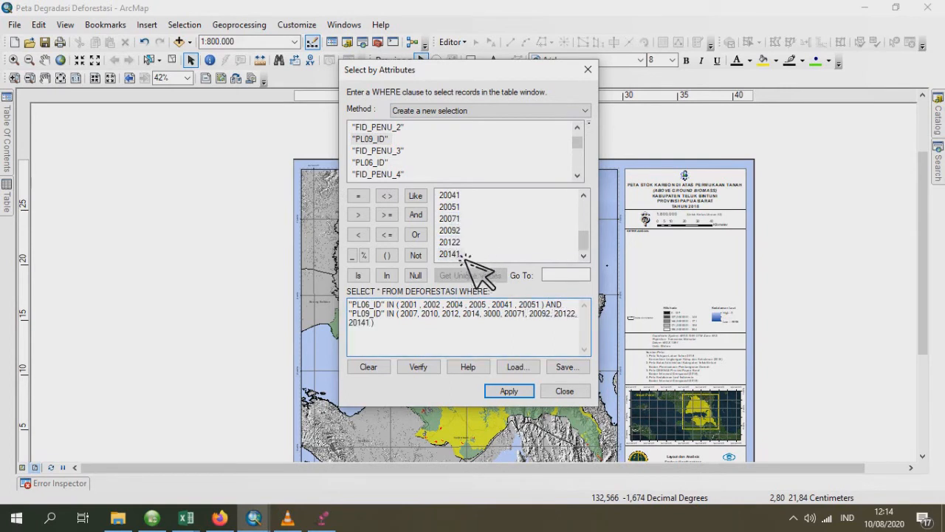
- Apply the PL06_ID and PL09_ID query to DEFORESTASI and check the selection in the attribute table
left_click(509, 390)
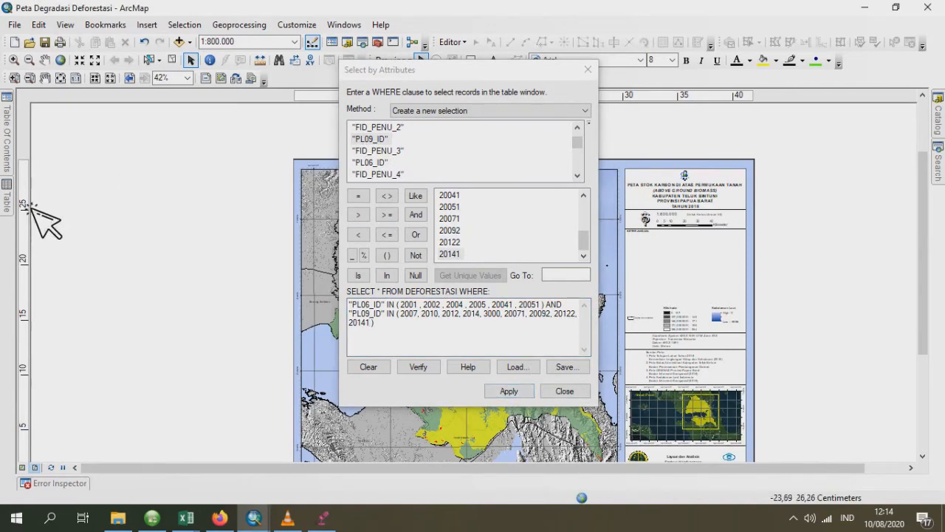
left_click(6, 201)
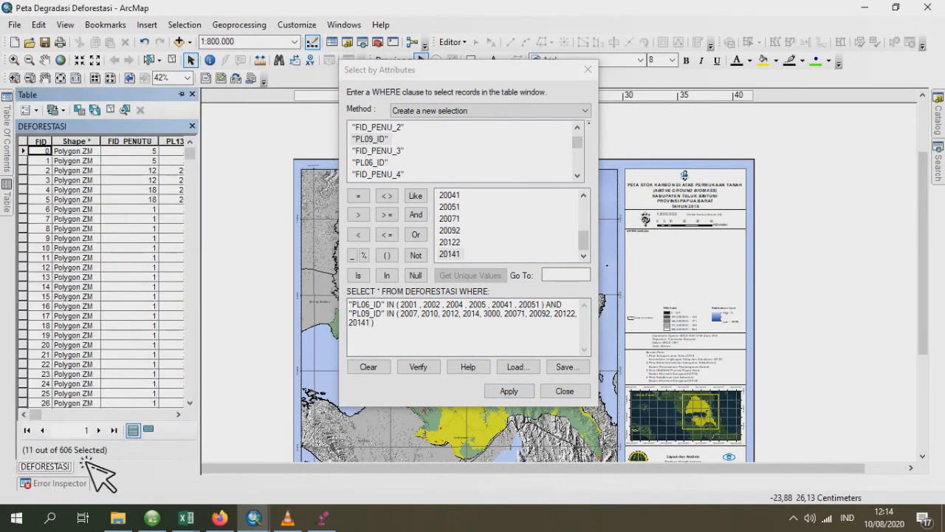
left_click(7, 122)
- Export the selected DEFORESTASI features as a shapefile named DEF_TAHUN_2006_2009 and add it to the map as a layer
right_click(92, 192)
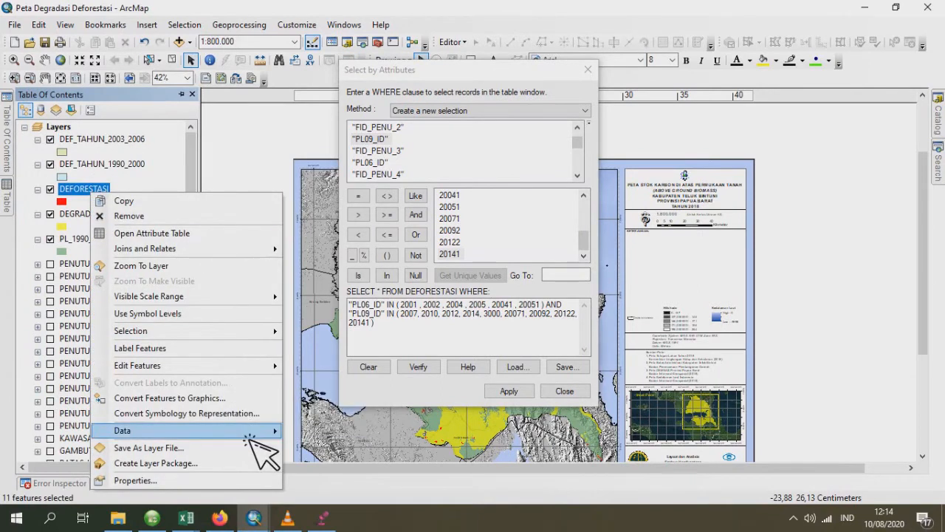
left_click(337, 450)
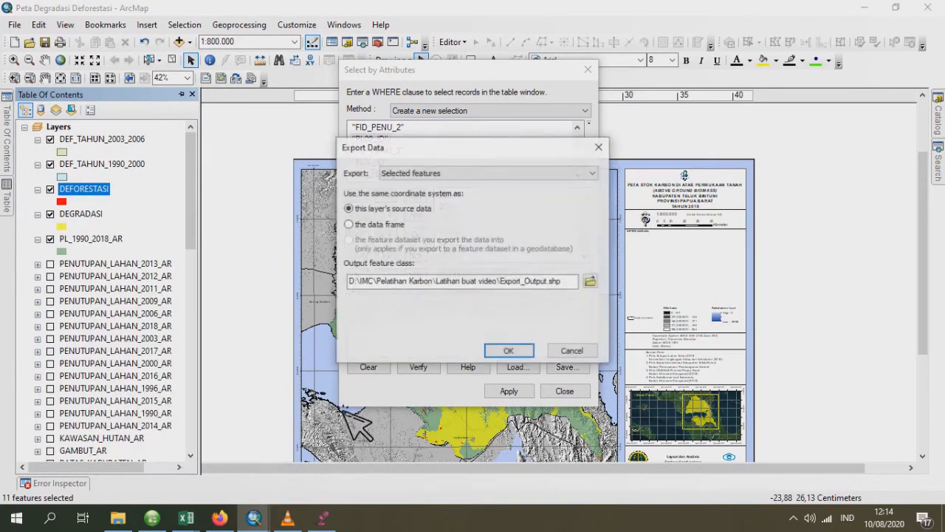
left_click(594, 287)
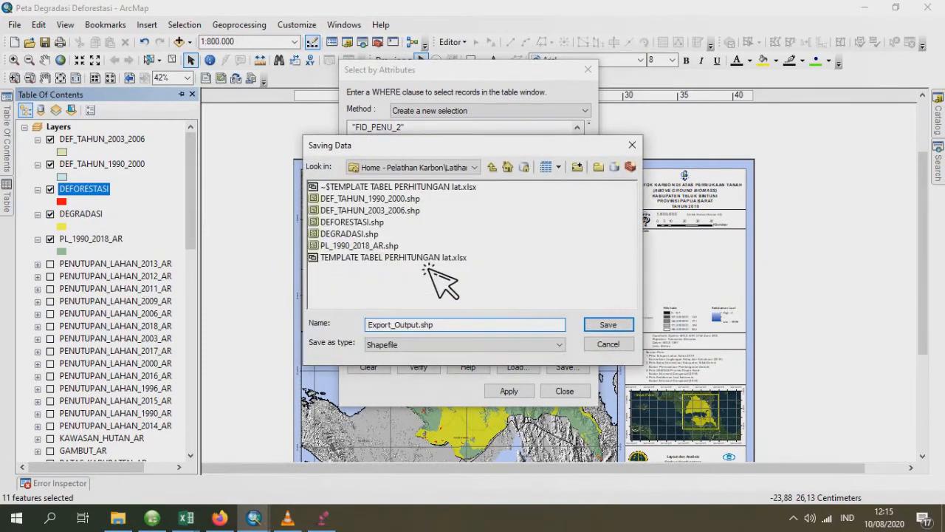
left_click(369, 210)
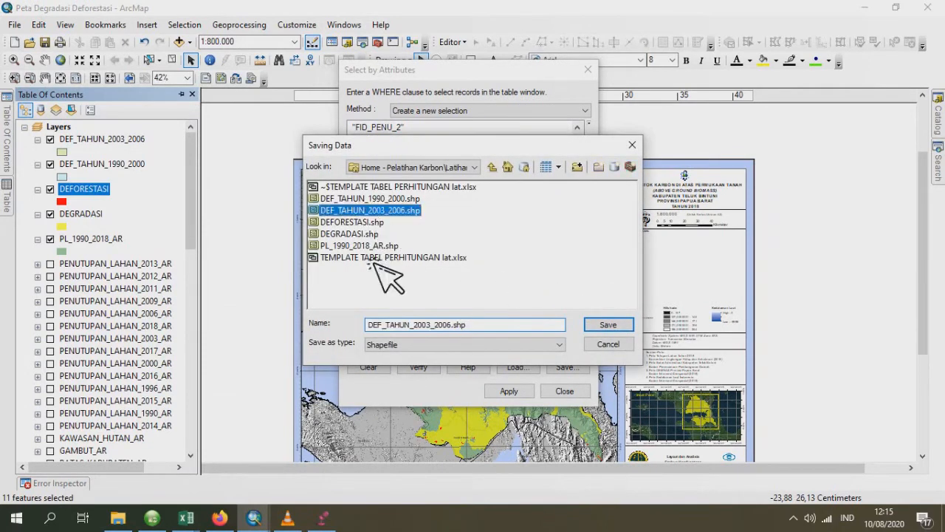
left_click(433, 326)
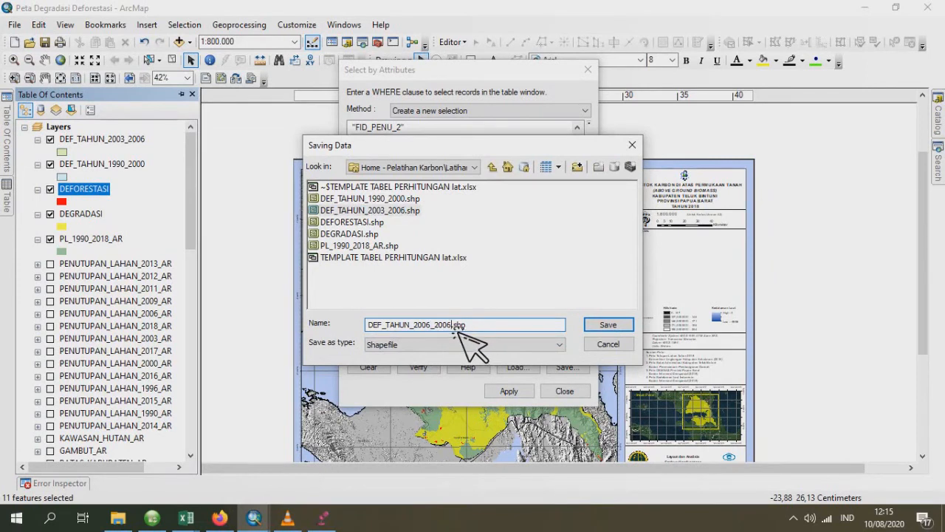
type("9")
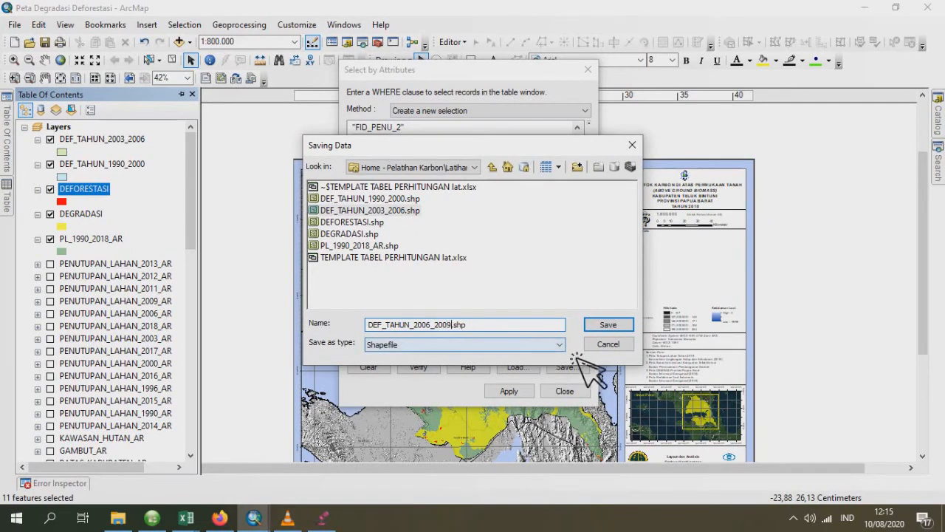
left_click(608, 325)
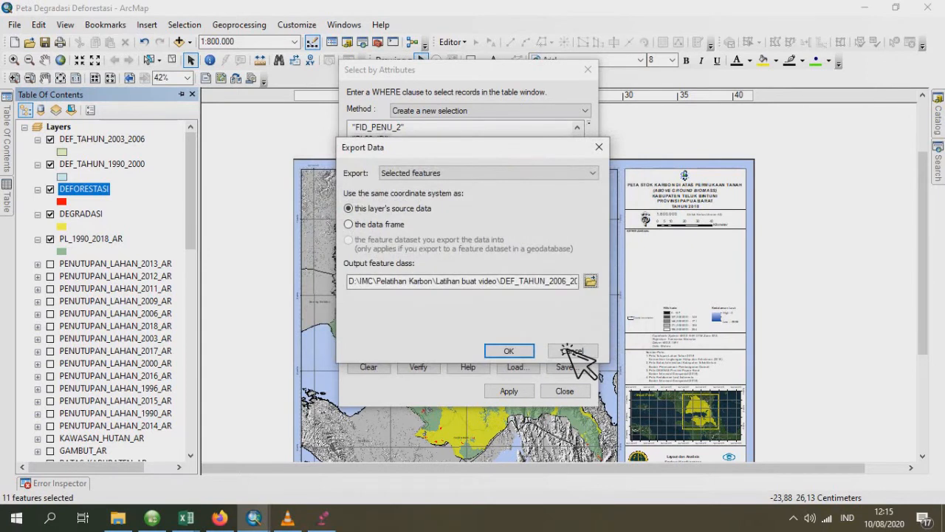
left_click(520, 351)
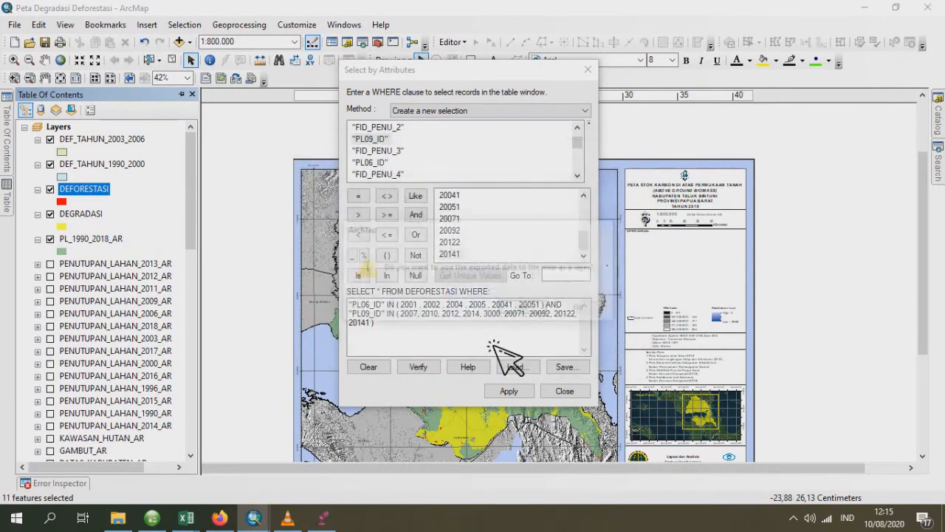
left_click(543, 310)
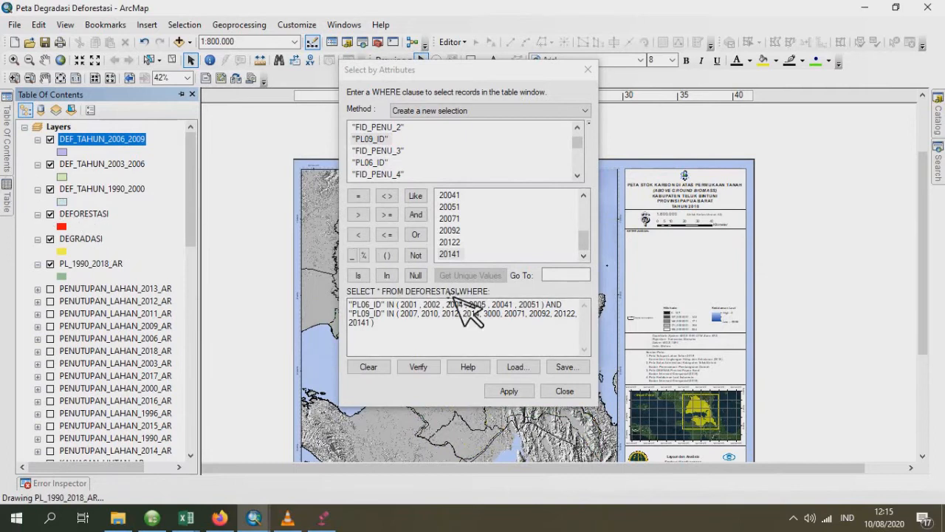
- Replace the field of the first condition in the WHERE clause with "PL11_ID"
left_click(464, 340)
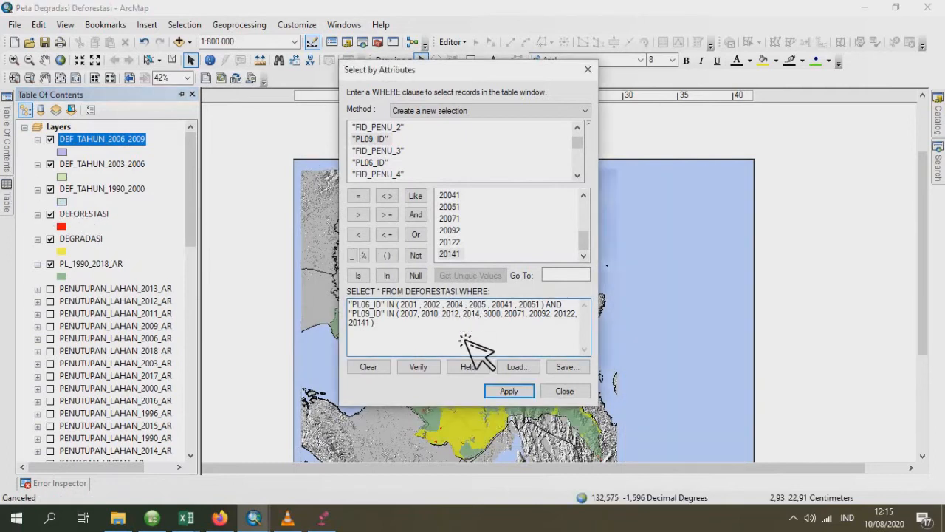
double_click(387, 305)
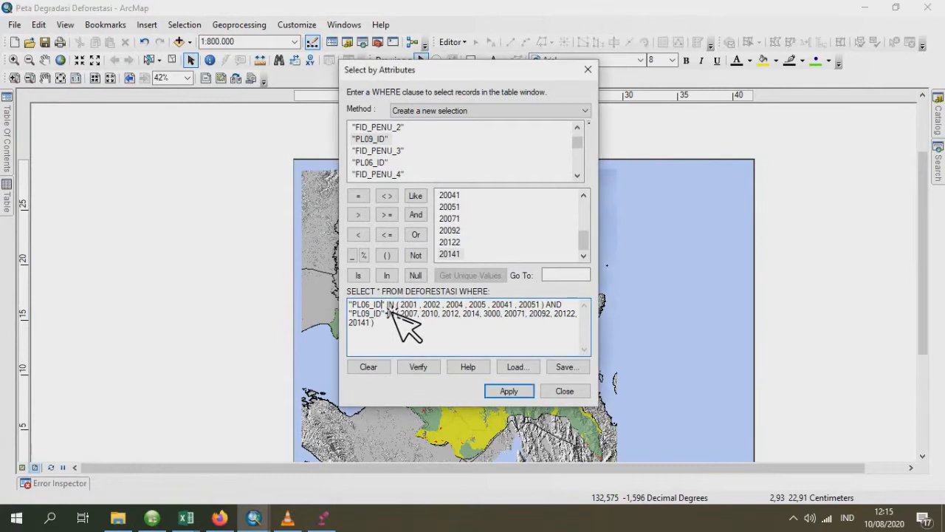
left_click_drag(393, 307, 362, 307)
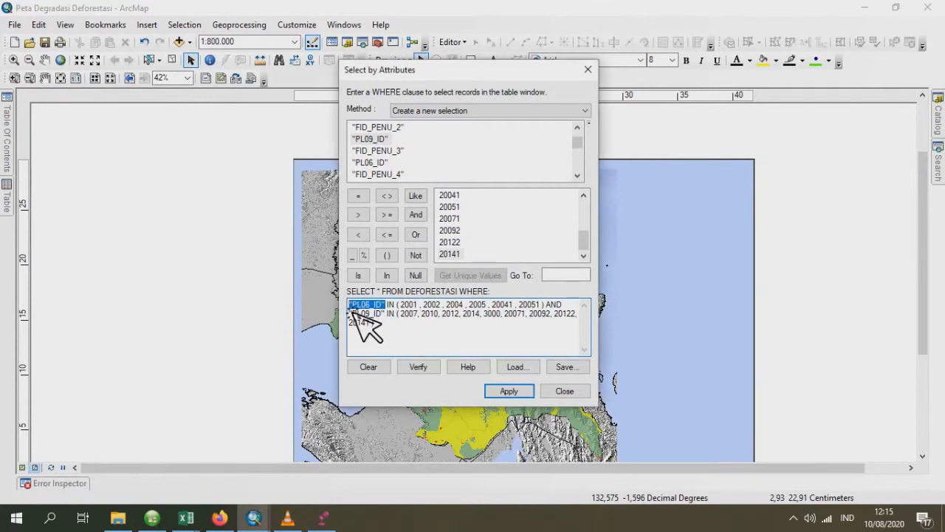
key("Delete")
scroll(384, 159, "up", 5)
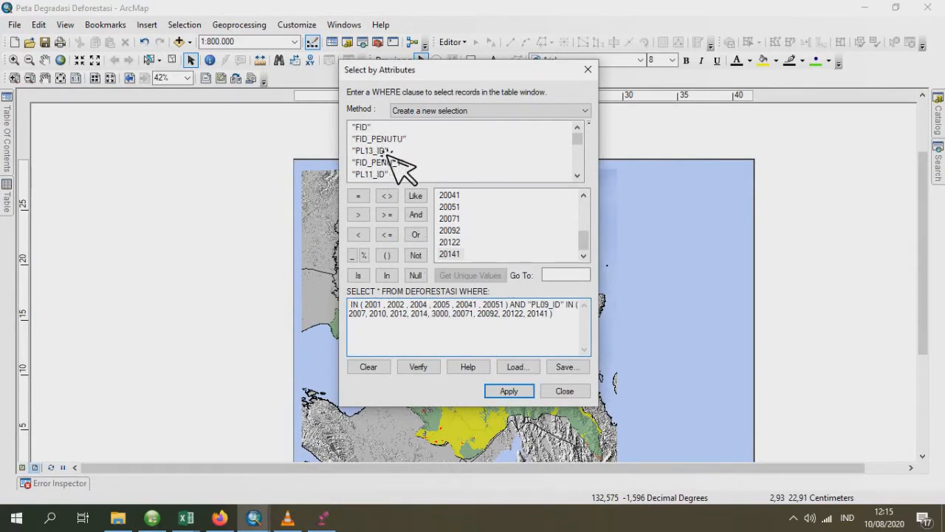
double_click(377, 174)
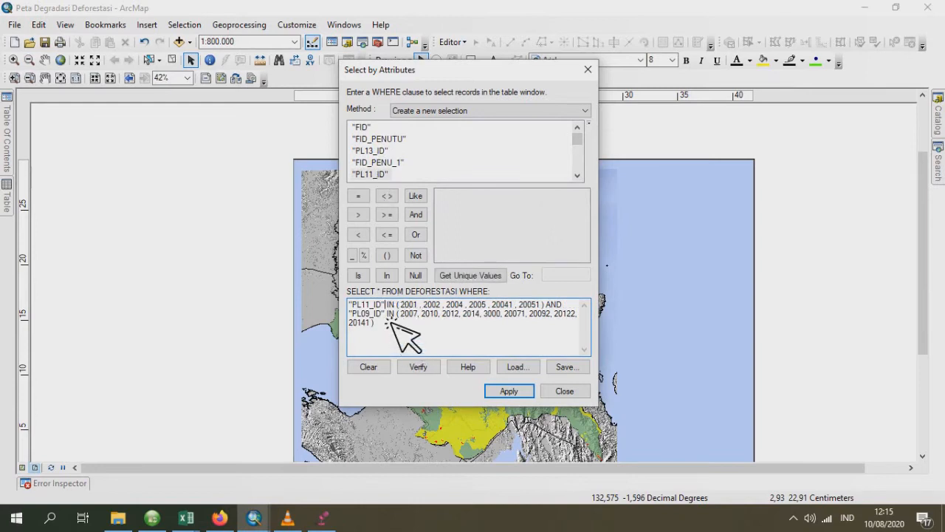
- Replace the field of the second condition in the WHERE clause with "PL12_ID"
left_click_drag(384, 314, 349, 314)
left_click(367, 314)
key("Delete")
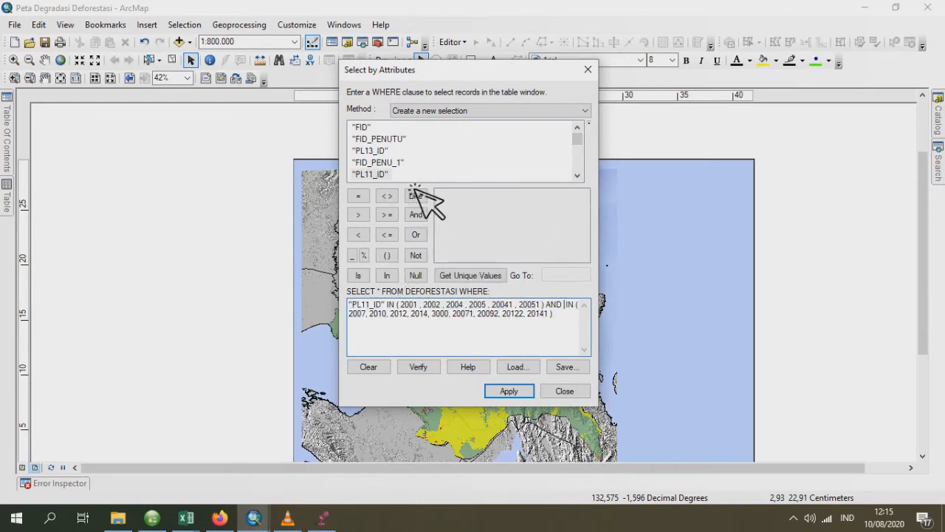
scroll(418, 171, "down", 2)
scroll(418, 172, "down", 4)
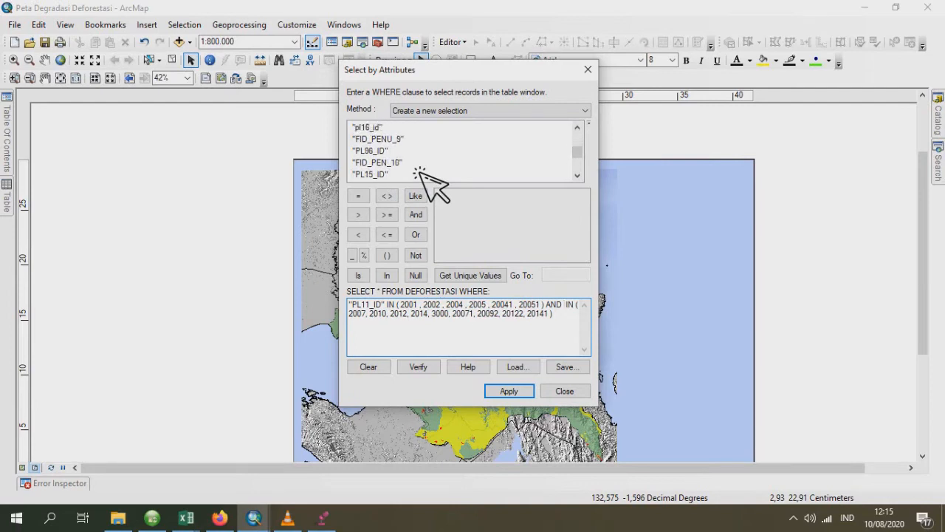
scroll(429, 181, "down", 3)
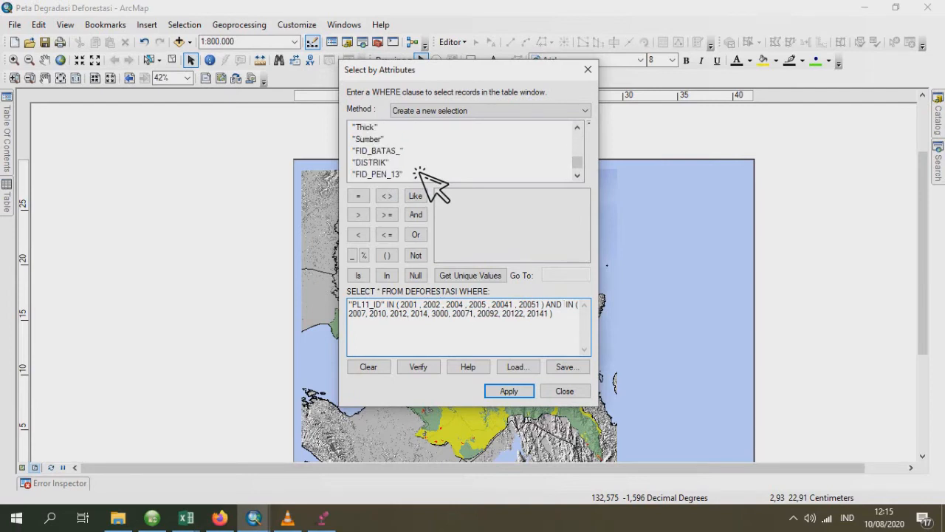
double_click(378, 162)
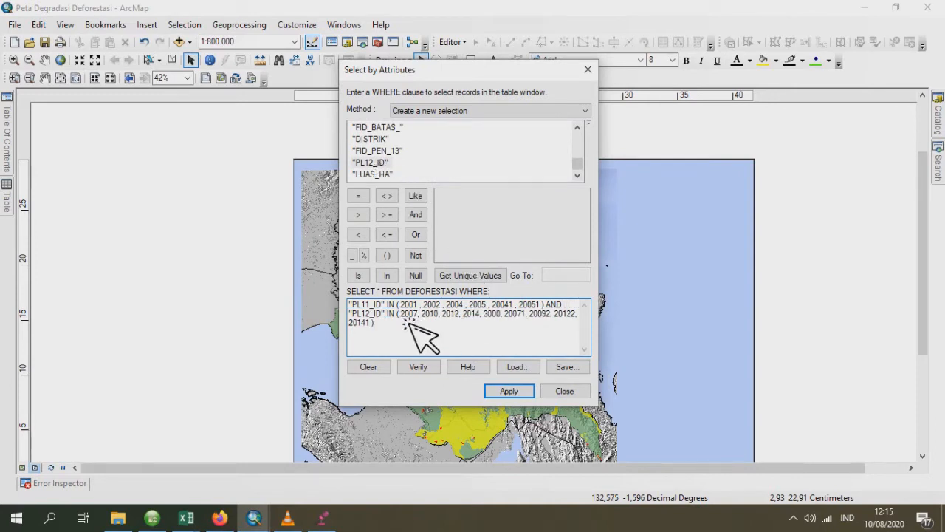
- Clear the values from the "PL12_ID" IN list and list the unique values of PL12_ID
left_click_drag(401, 313, 427, 325)
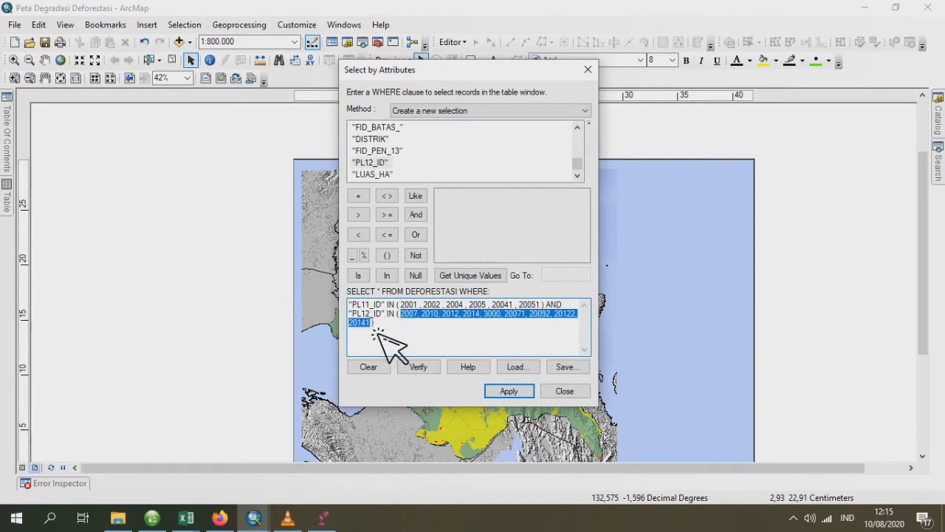
key("Delete")
left_click(470, 275)
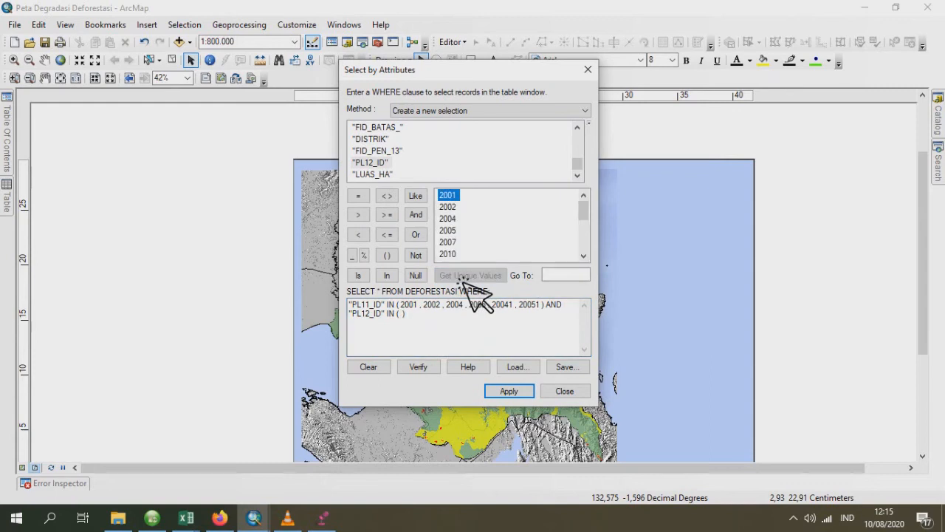
- Fill the "PL12_ID" IN list with 2007, 2012, 2010, 2014, 3000, 20071, 20092, 20122 and 20141, and apply the selection
double_click(460, 243)
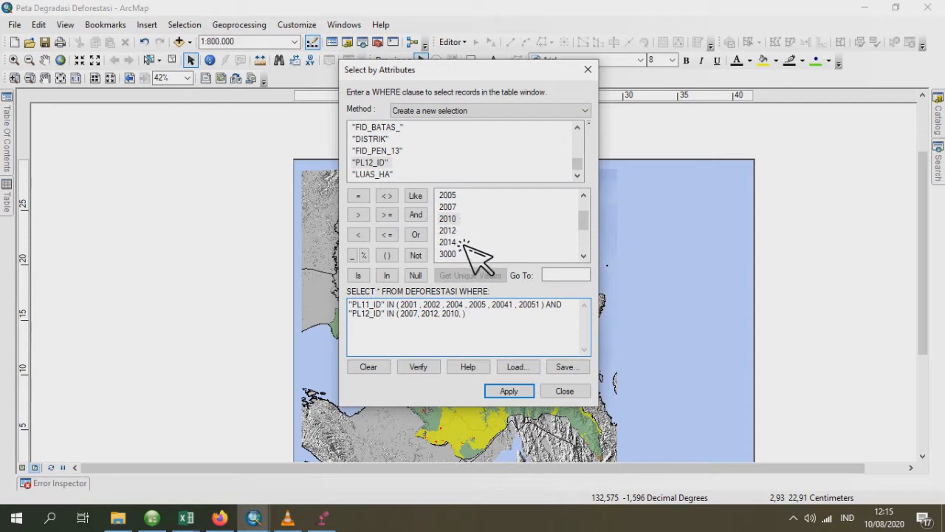
scroll(465, 258, "down", 1)
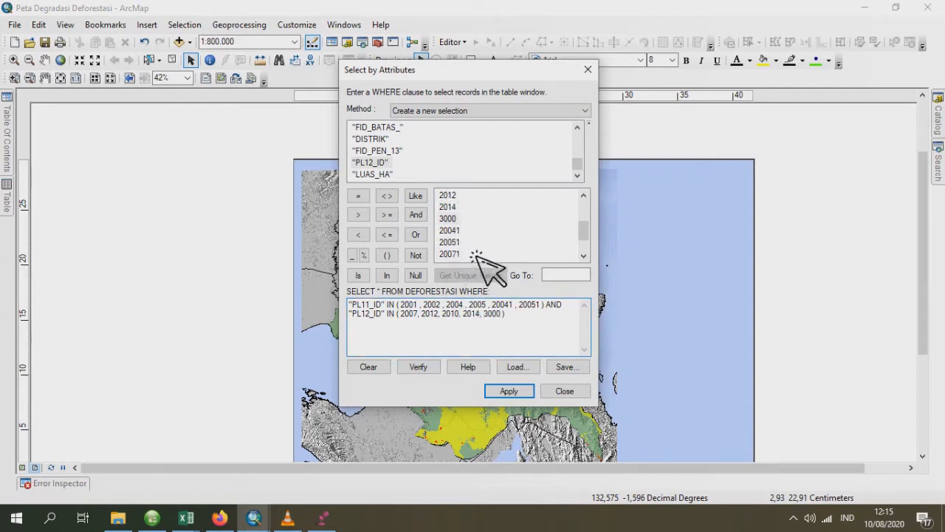
type(",")
double_click(463, 254)
scroll(477, 244, "down", 1)
type(", 20071,")
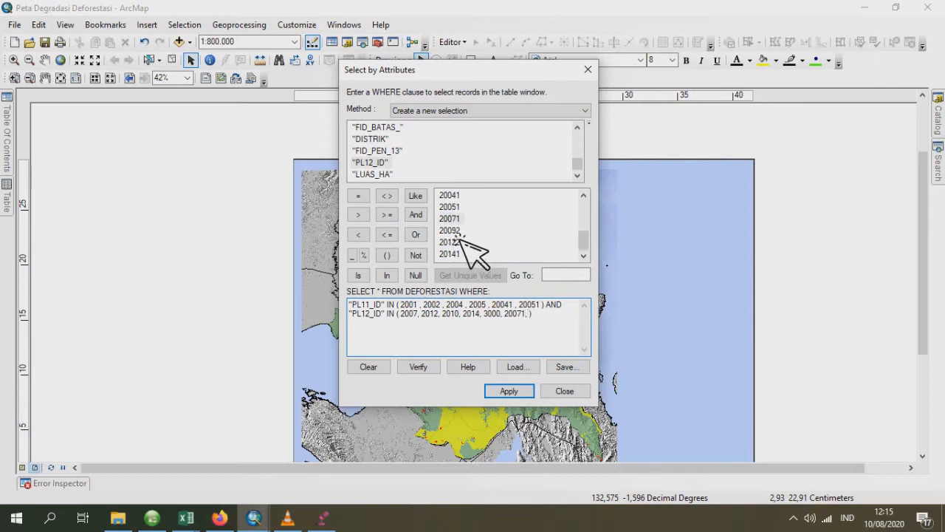
double_click(452, 230)
type(", 20122,")
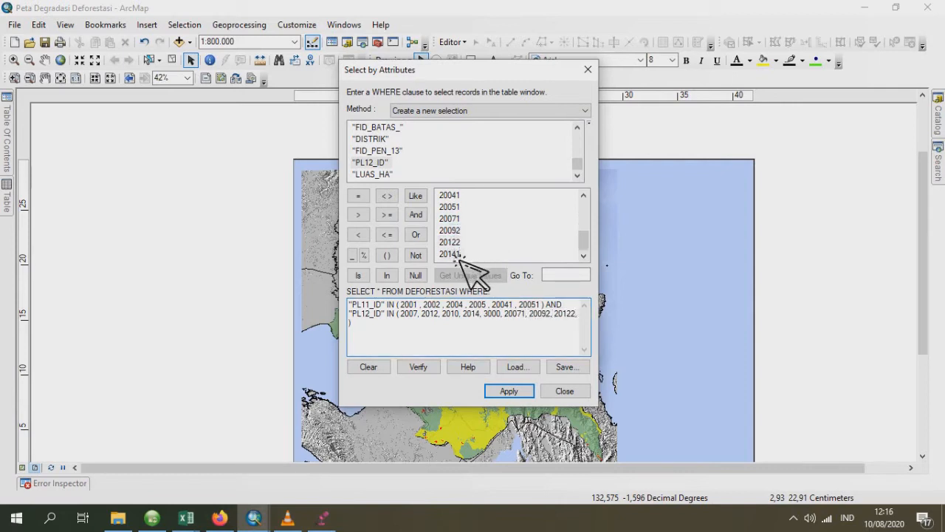
double_click(460, 255)
left_click(509, 391)
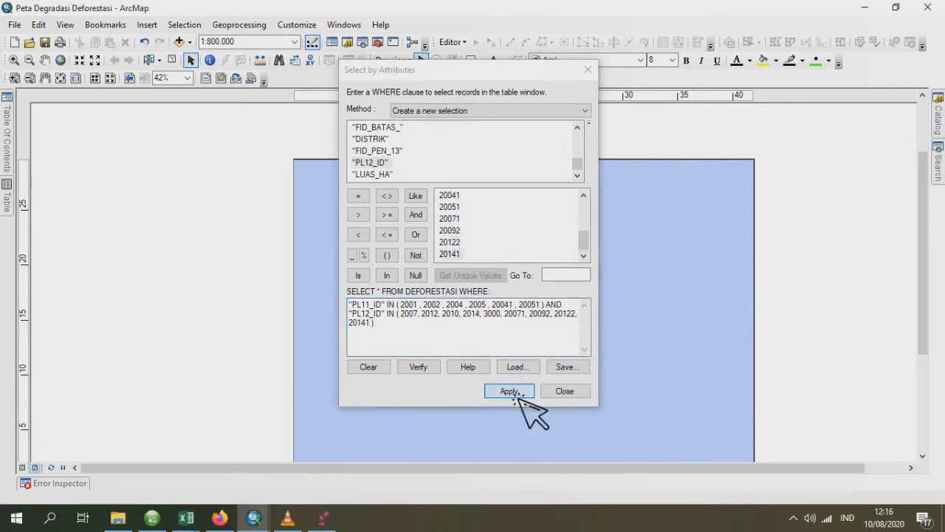
- Export the selected DEFORESTASI features as a shapefile named DEF_TAHUN_2011_2012 and add it to the map as a layer
mouse_move(11, 193)
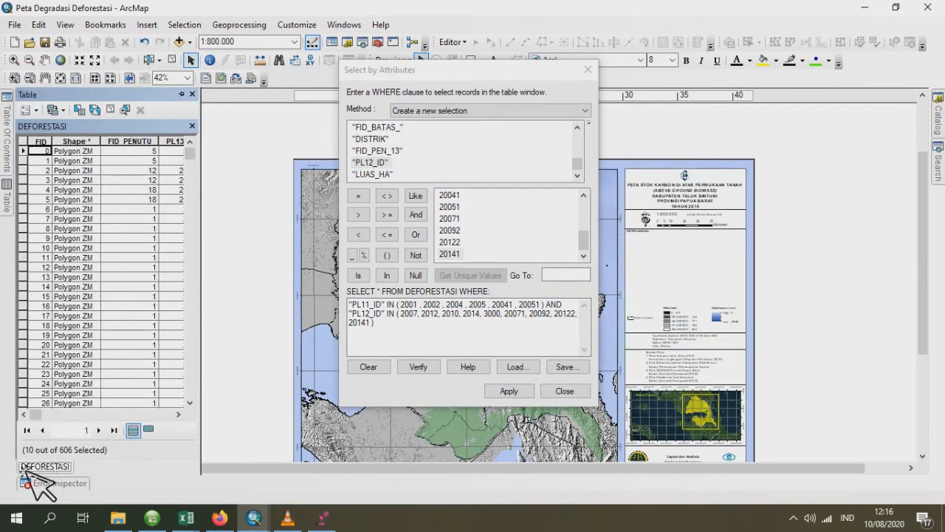
mouse_move(8, 148)
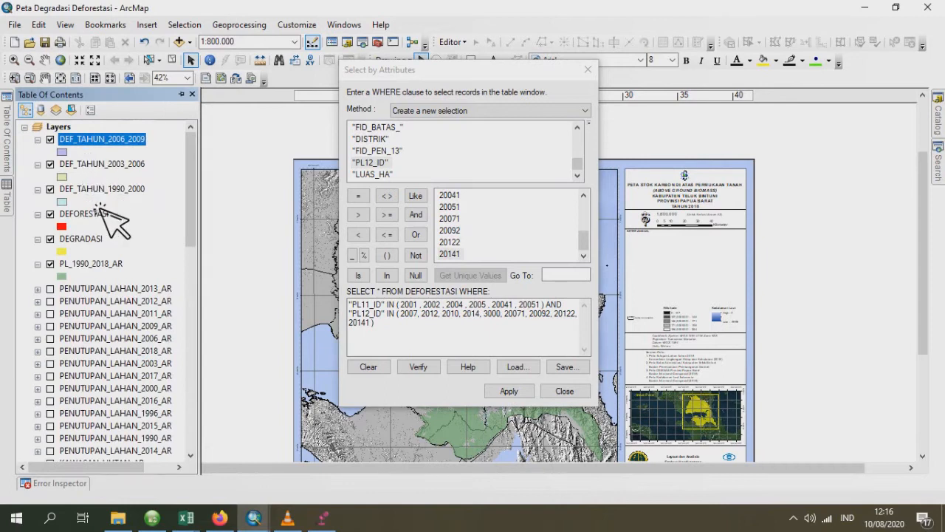
right_click(89, 212)
mouse_move(262, 441)
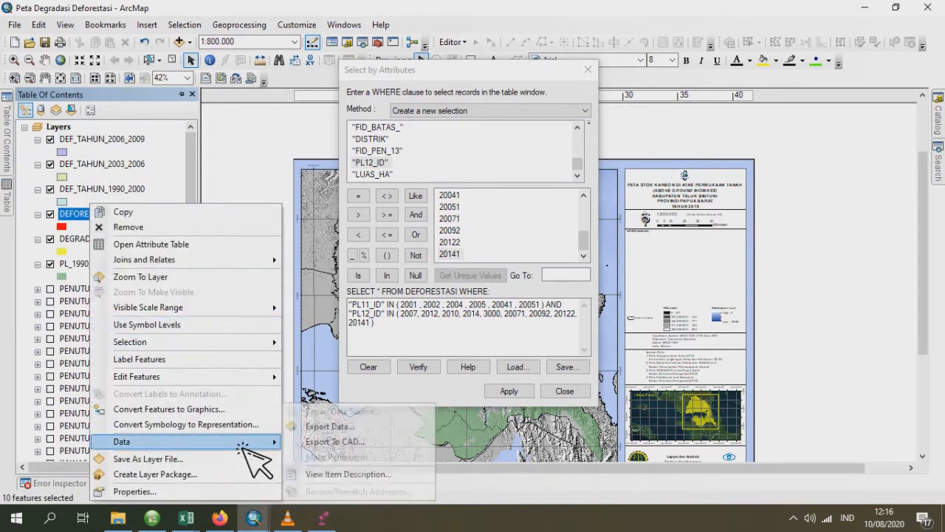
left_click(331, 426)
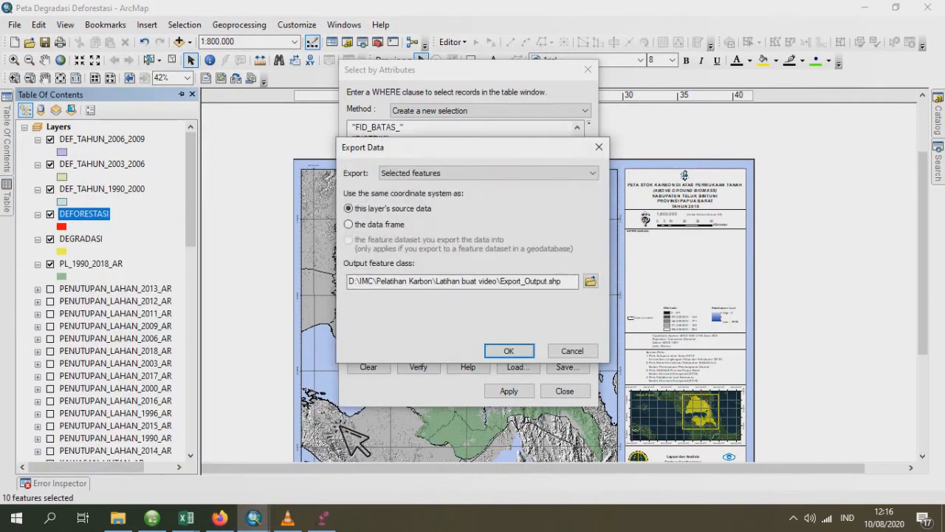
left_click(591, 281)
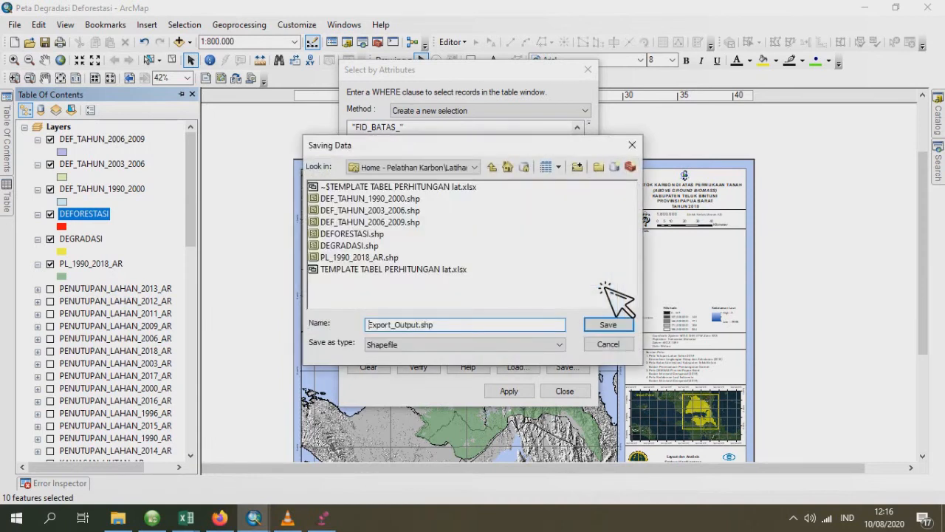
left_click(414, 222)
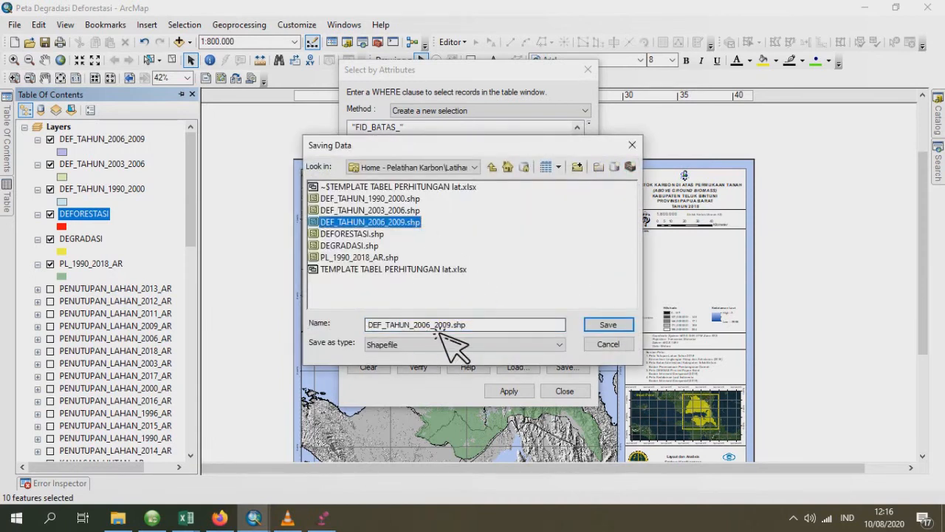
left_click_drag(425, 325, 432, 325)
type("11")
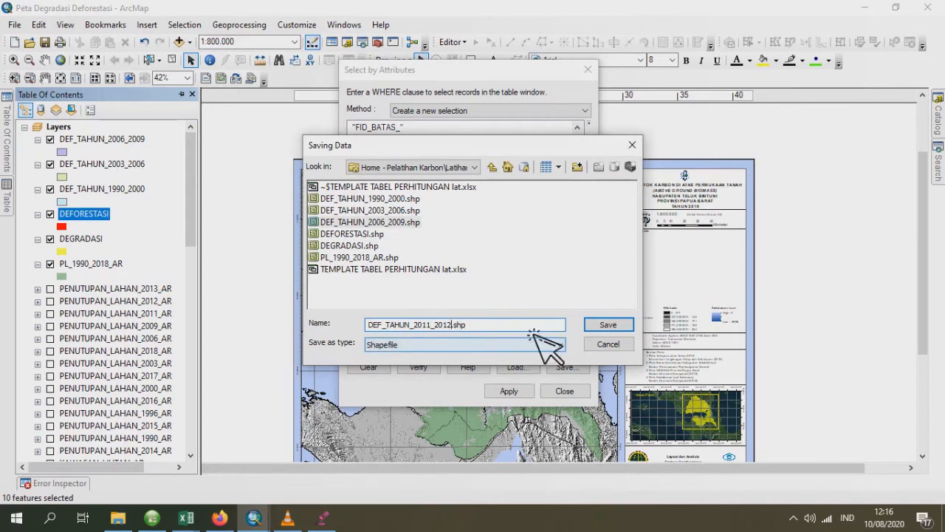
left_click(619, 325)
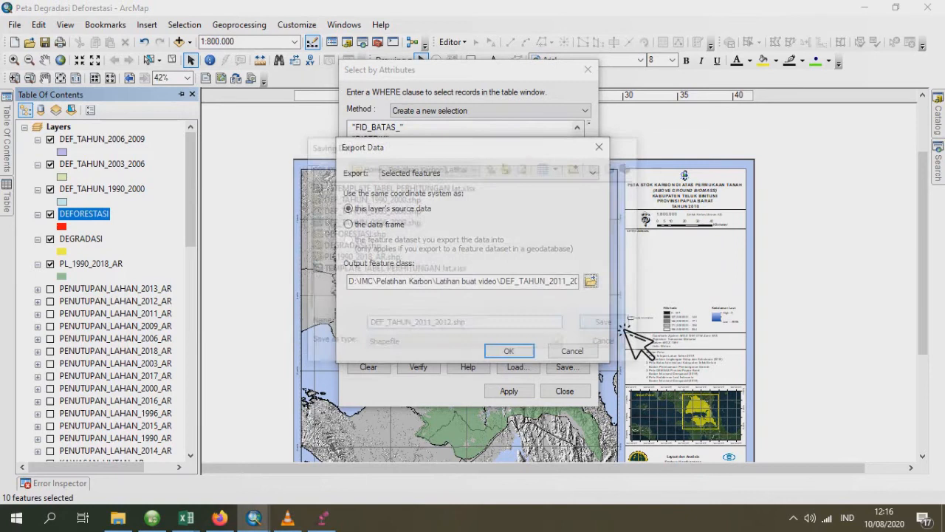
left_click(534, 348)
left_click(519, 310)
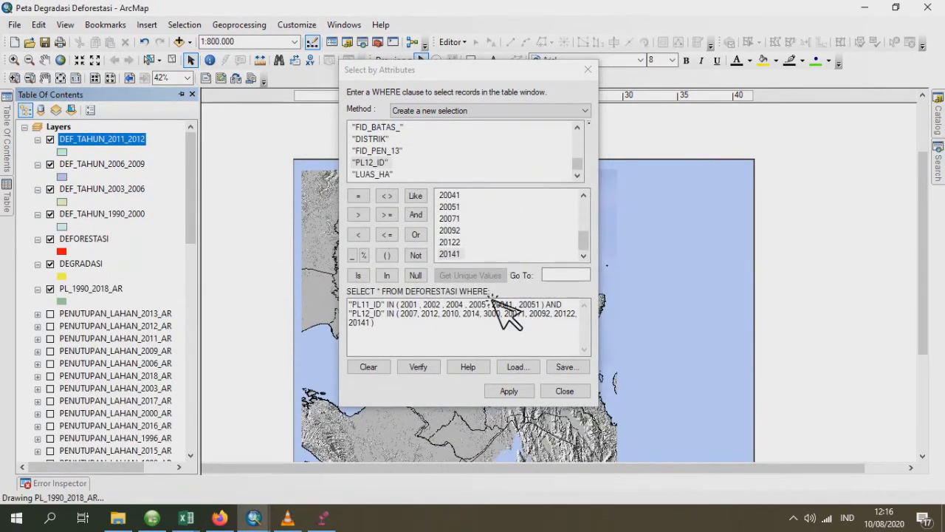
- Replace the field of the first condition in the WHERE clause with "PL12_ID"
left_click(385, 309)
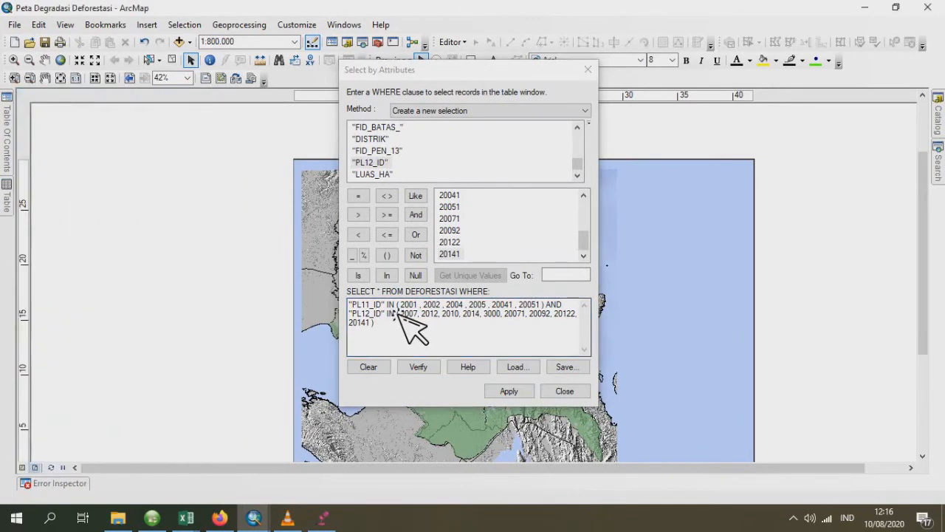
double_click(378, 305)
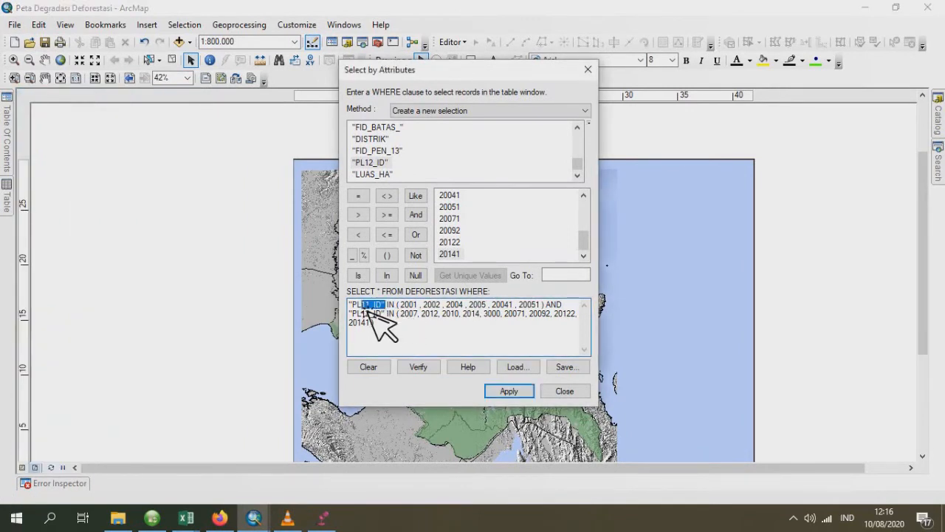
double_click(380, 163)
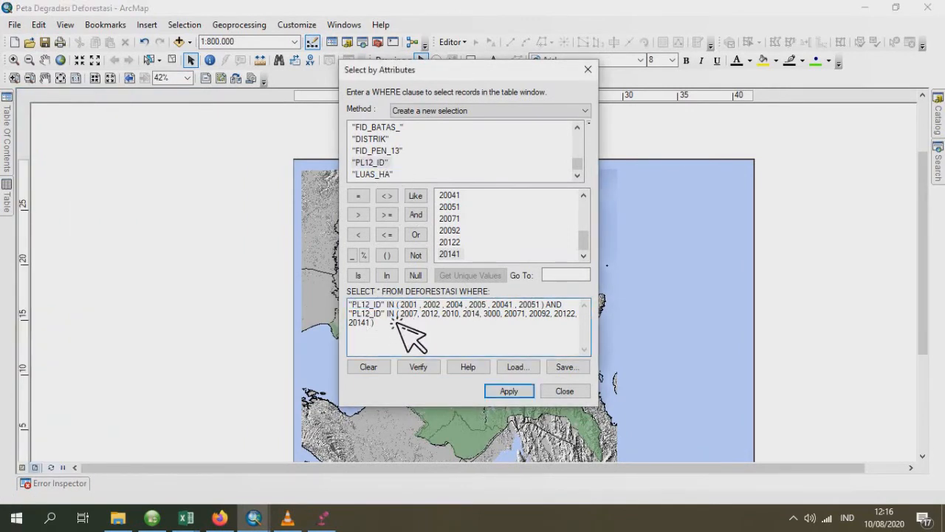
- Replace the field of the second condition in the WHERE clause with "PL13_ID"
left_click_drag(392, 318, 366, 318)
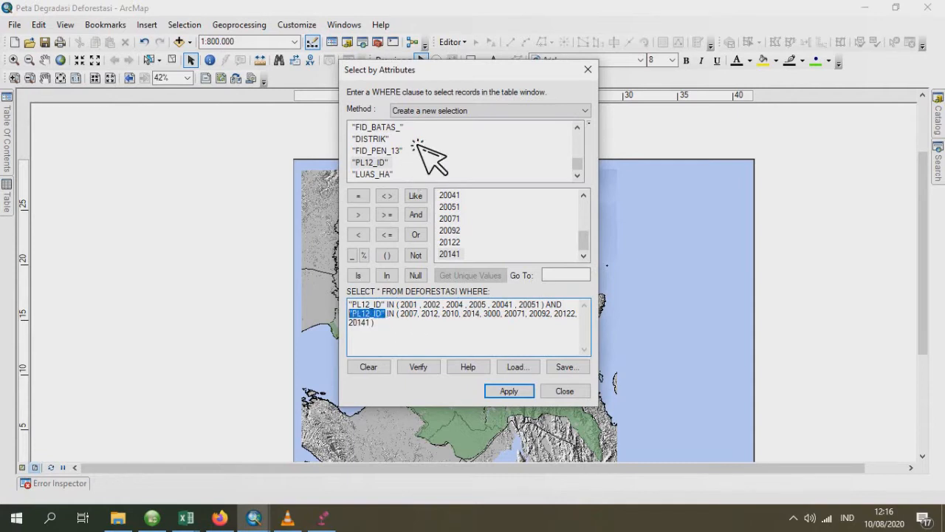
scroll(418, 141, "up", 1)
scroll(416, 142, "down", 1)
scroll(418, 142, "up", 4)
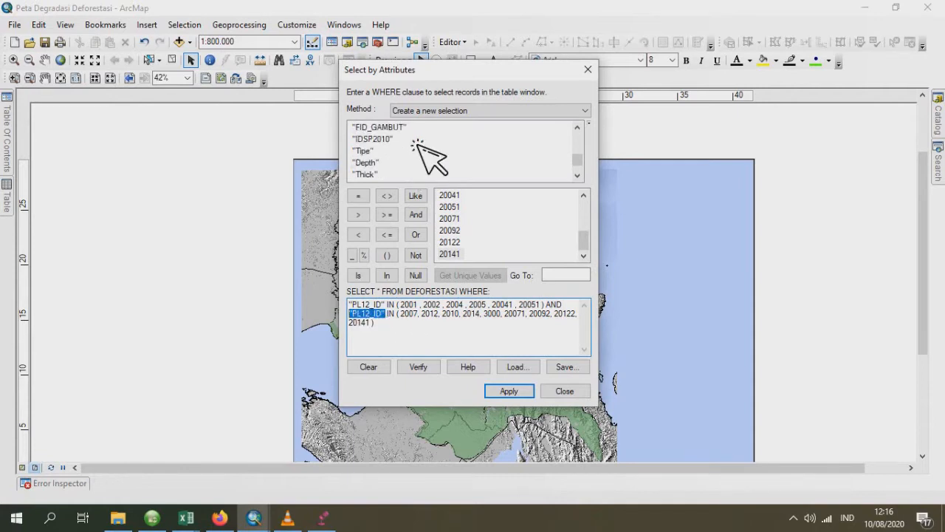
scroll(419, 144, "up", 3)
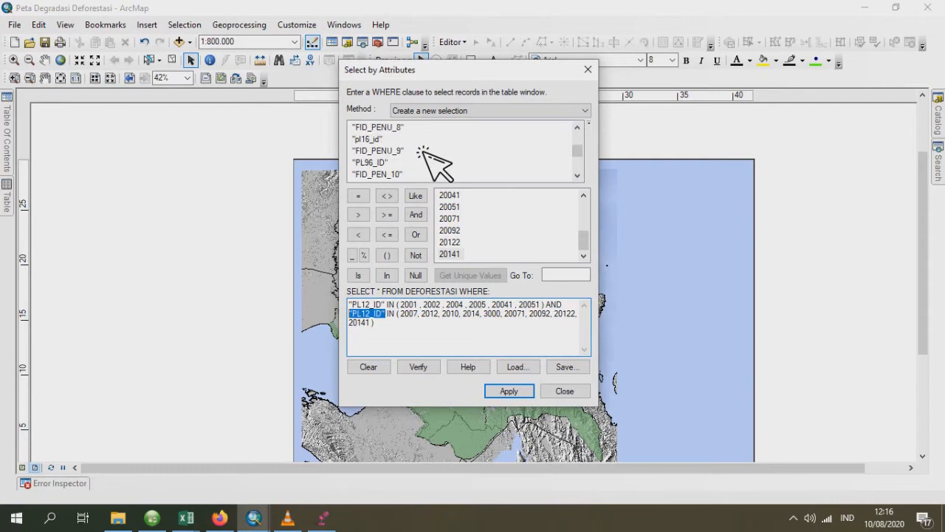
scroll(428, 155, "up", 1)
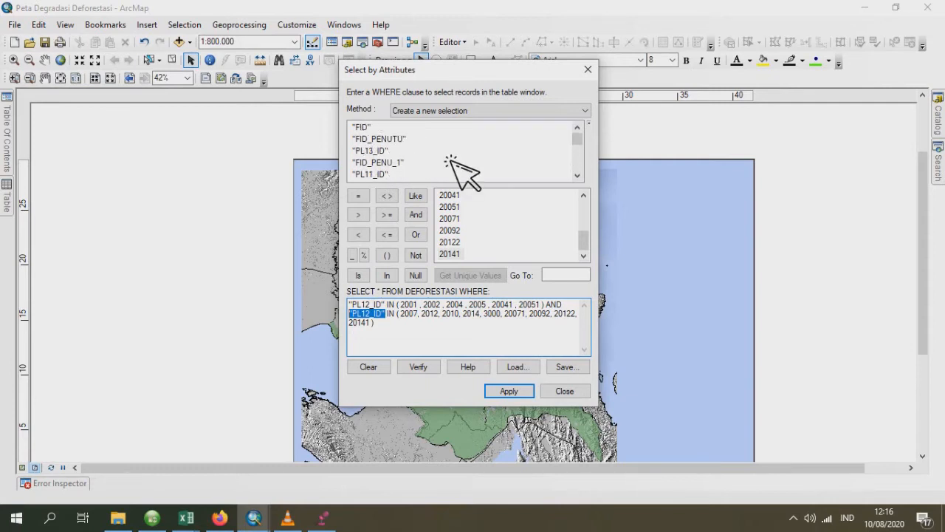
double_click(373, 150)
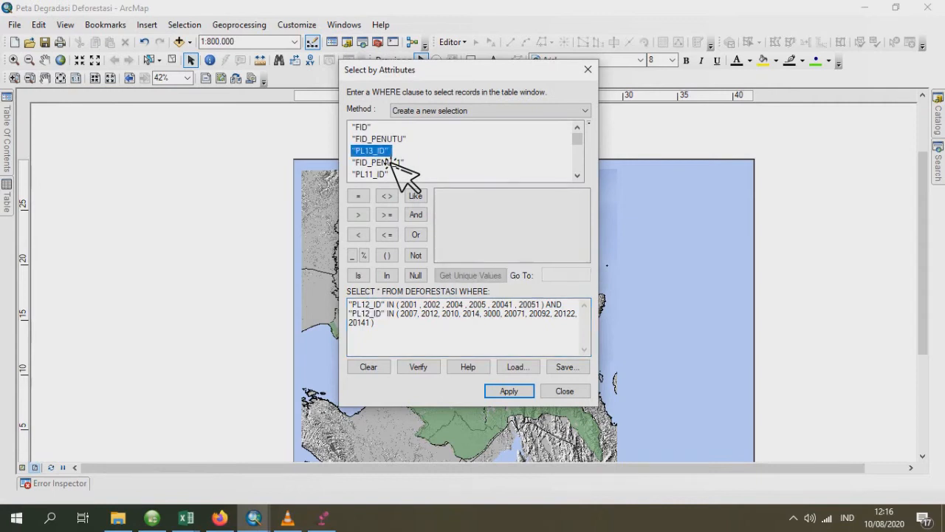
- Clear the values from the "PL13_ID" IN list and list the unique values of PL13_ID
left_click_drag(402, 313, 375, 338)
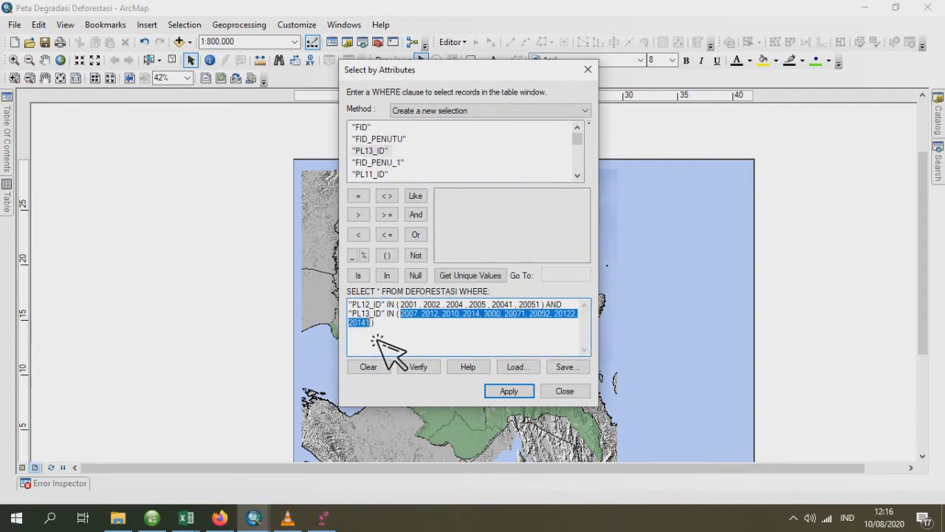
key("Delete")
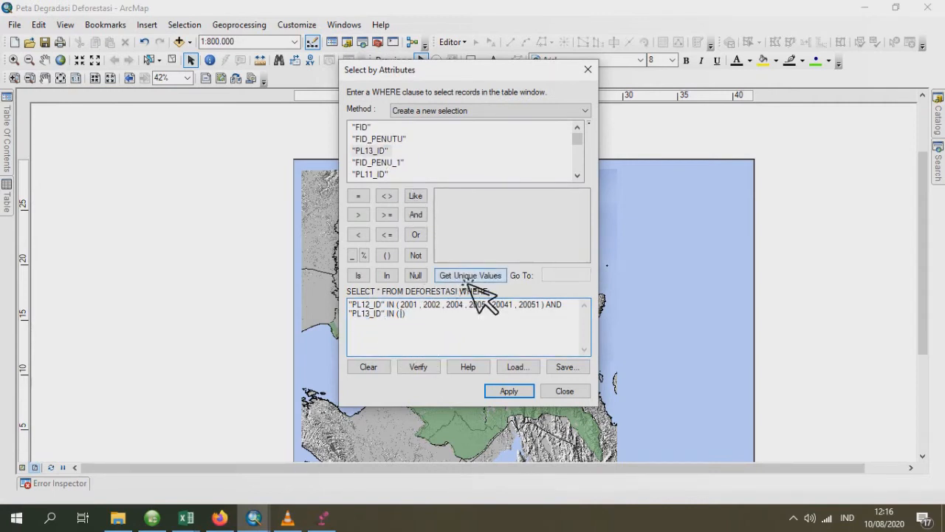
left_click(467, 276)
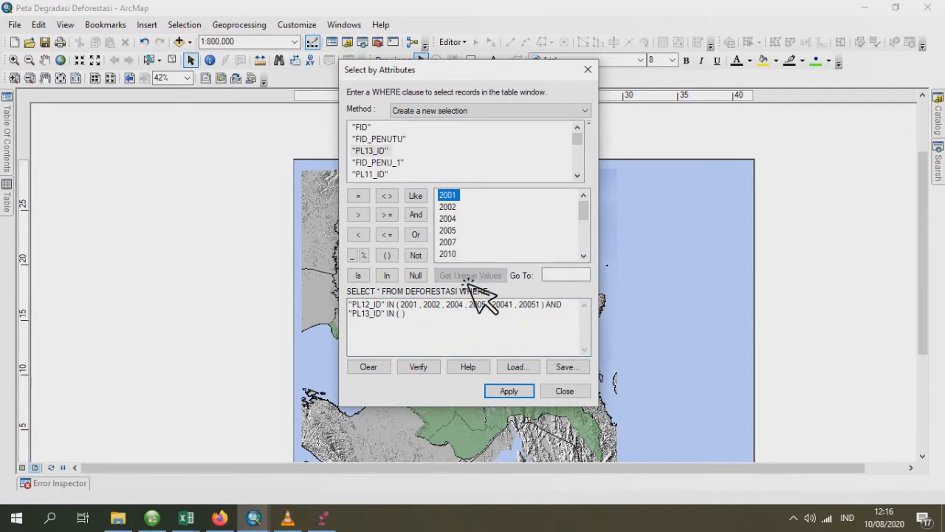
- Fill the "PL13_ID" IN list with 2007, 2010, 2012, 2014, 3000, 20071, 20092, 20122 and 20141, and apply the selection
double_click(448, 242)
double_click(450, 253)
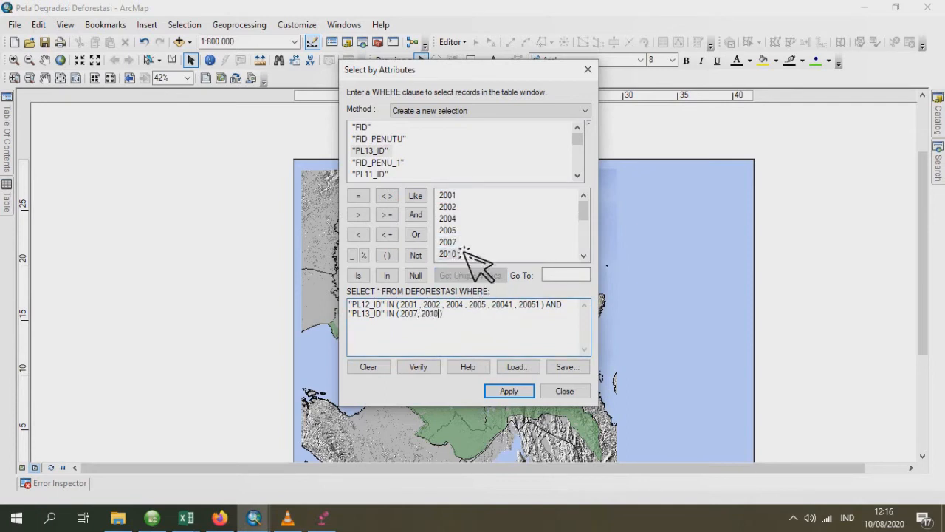
scroll(471, 242, "down", 1)
double_click(455, 230)
double_click(454, 243)
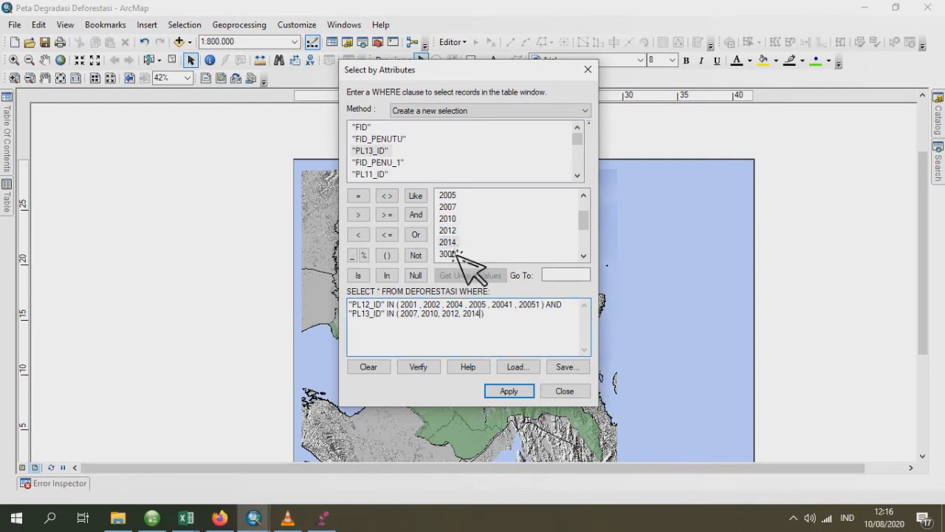
double_click(449, 254)
type(", 3000,")
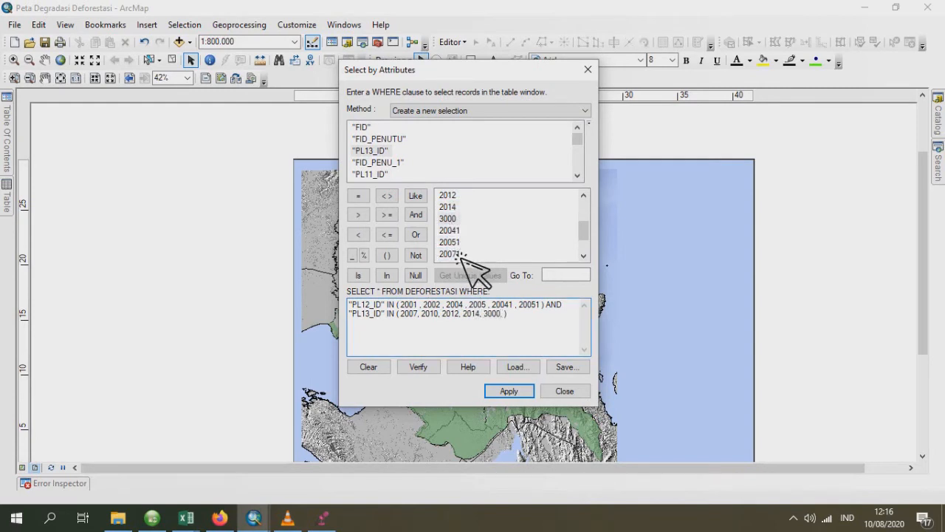
double_click(460, 256)
type(",")
scroll(473, 239, "down", 1)
double_click(461, 233)
type(", 20092,")
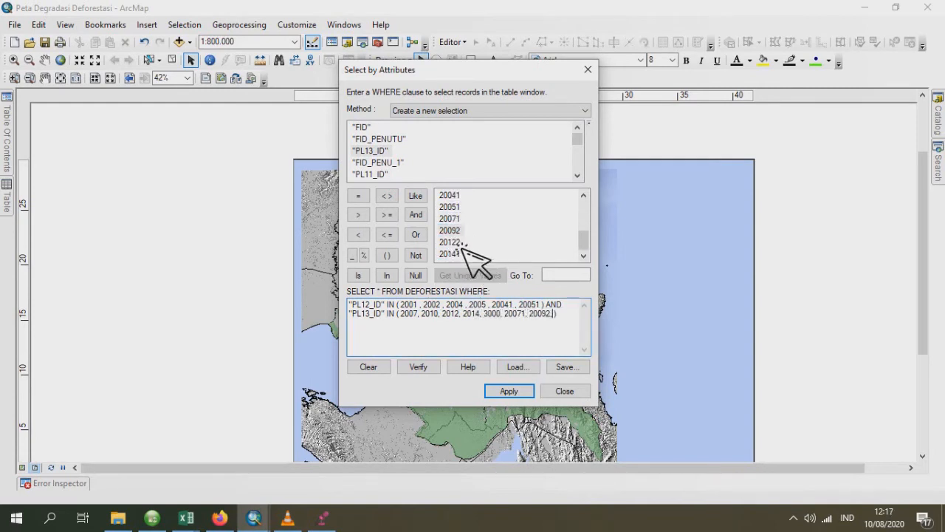
double_click(459, 244)
type(",")
double_click(457, 254)
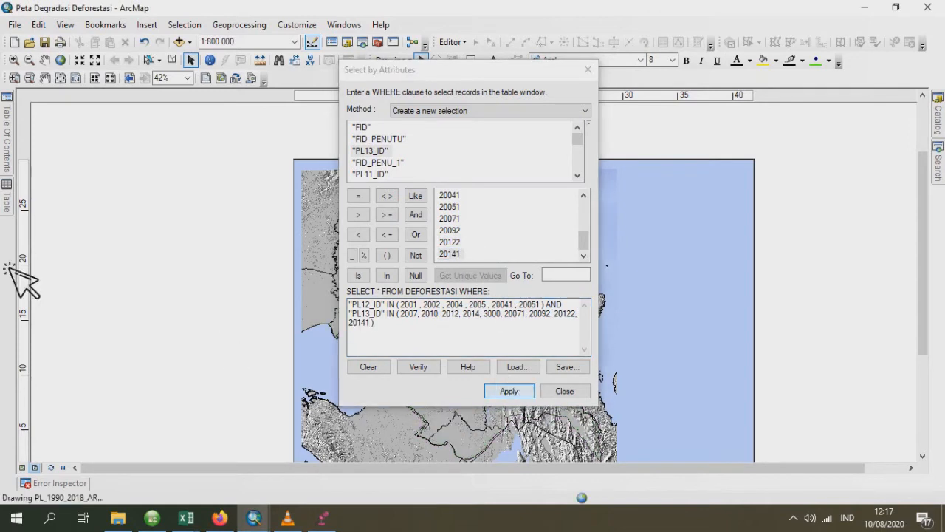
- Export the selected DEFORESTASI features as the shapefile DEF_TAHUN_2012_2013.shp and add it to the map as a layer
mouse_move(8, 203)
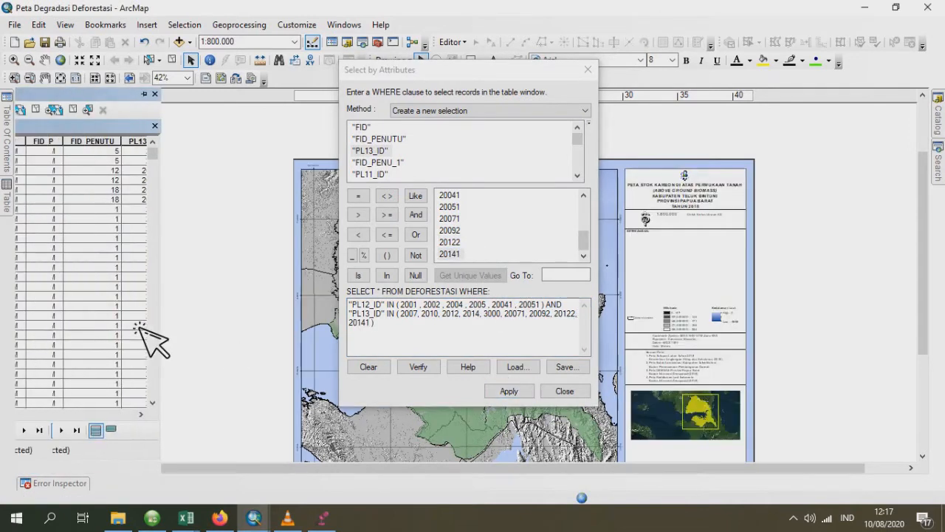
mouse_move(8, 152)
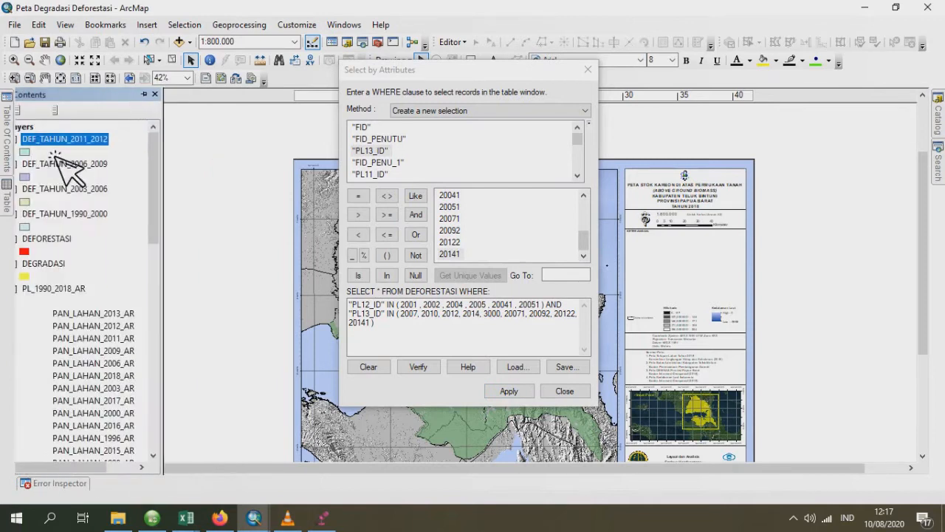
right_click(88, 240)
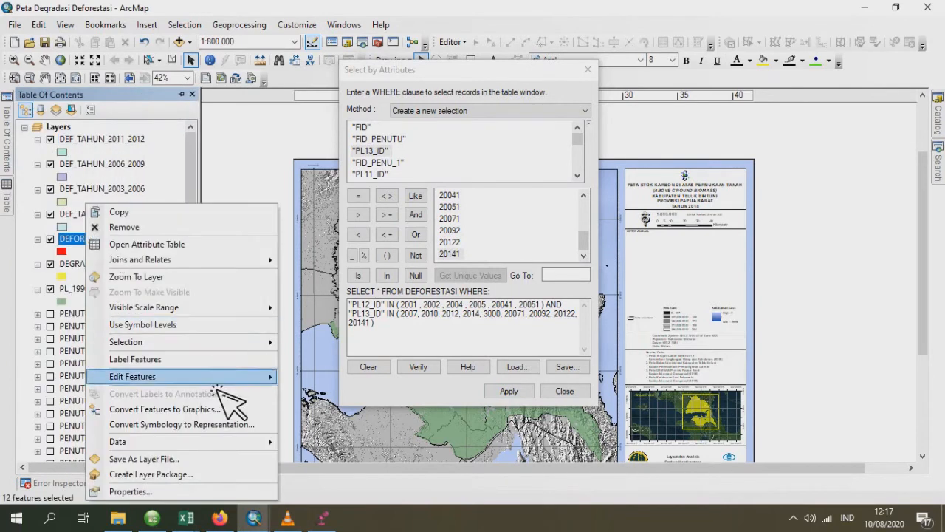
mouse_move(268, 442)
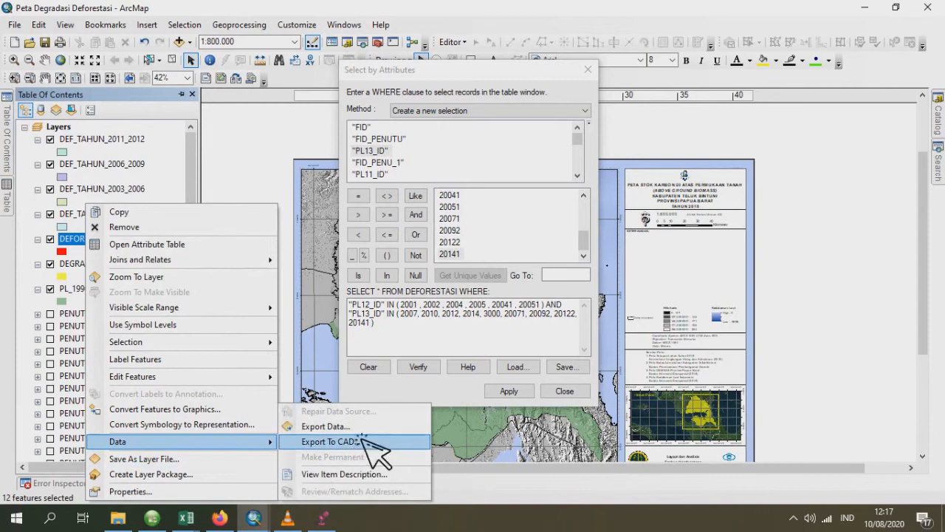
left_click(367, 431)
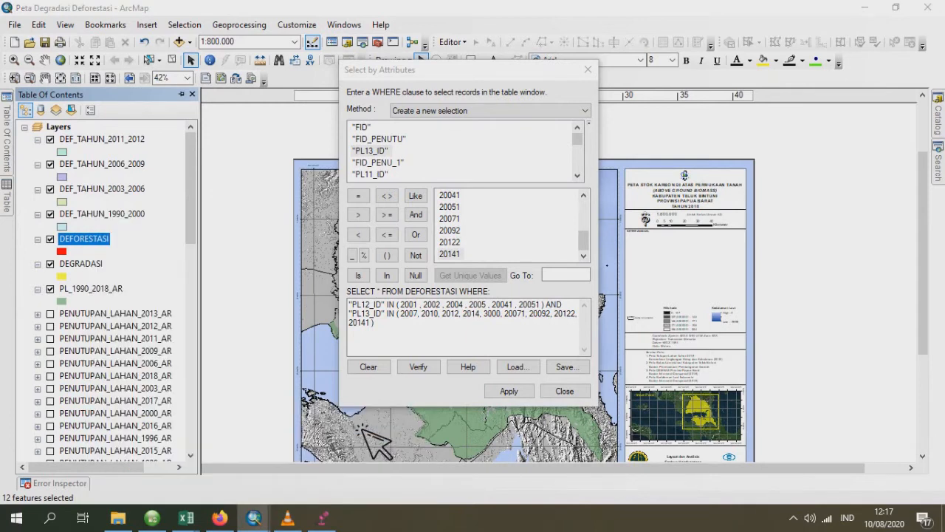
left_click(590, 282)
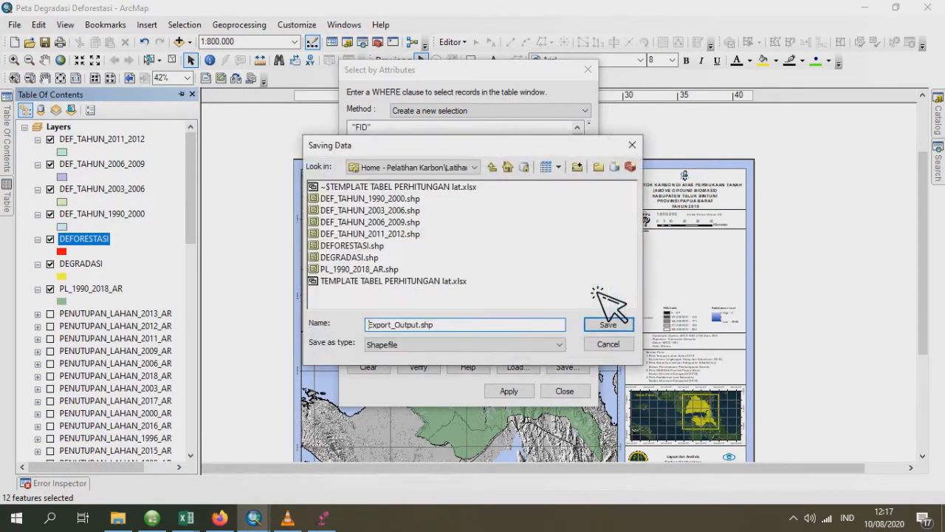
left_click(410, 235)
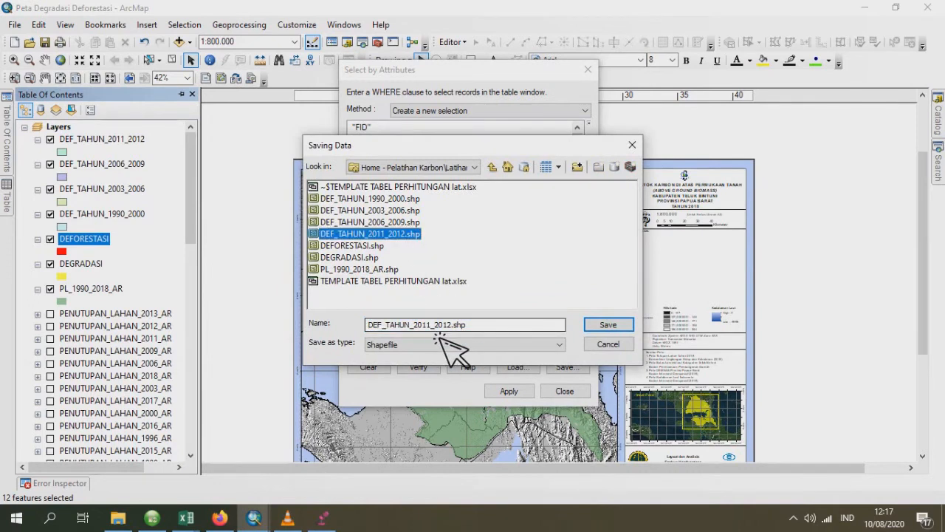
left_click(434, 326)
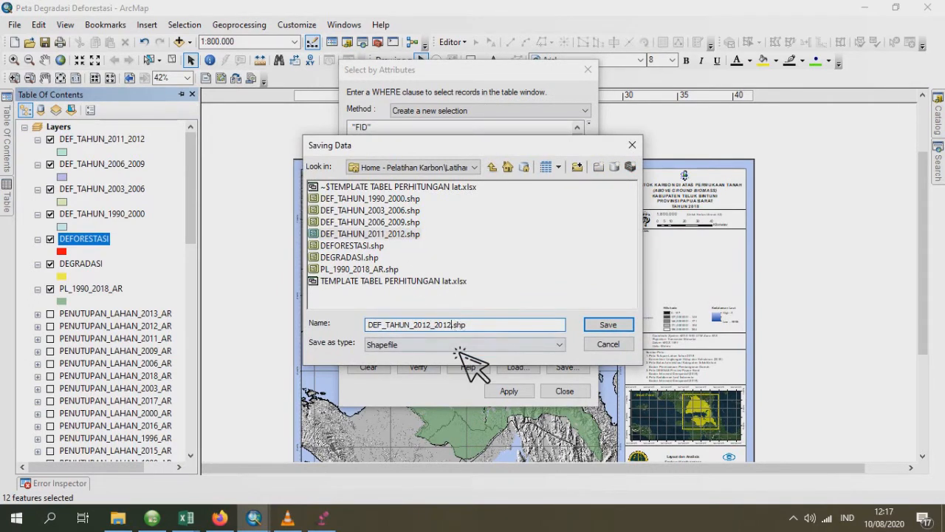
key("Tab")
left_click(610, 326)
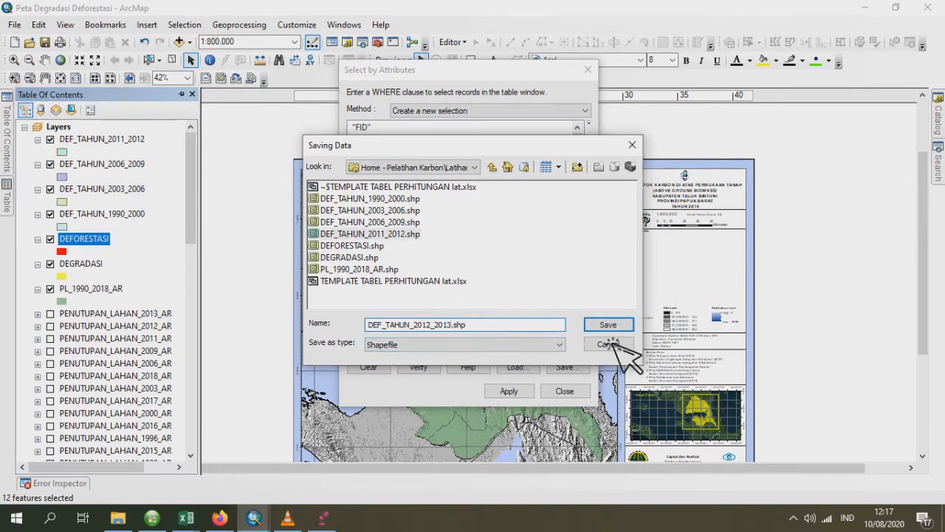
left_click(526, 353)
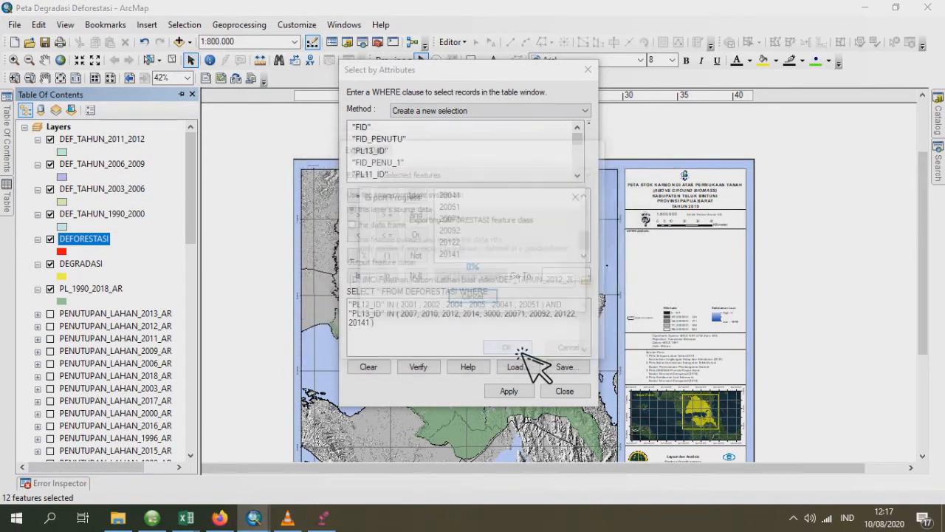
left_click(510, 309)
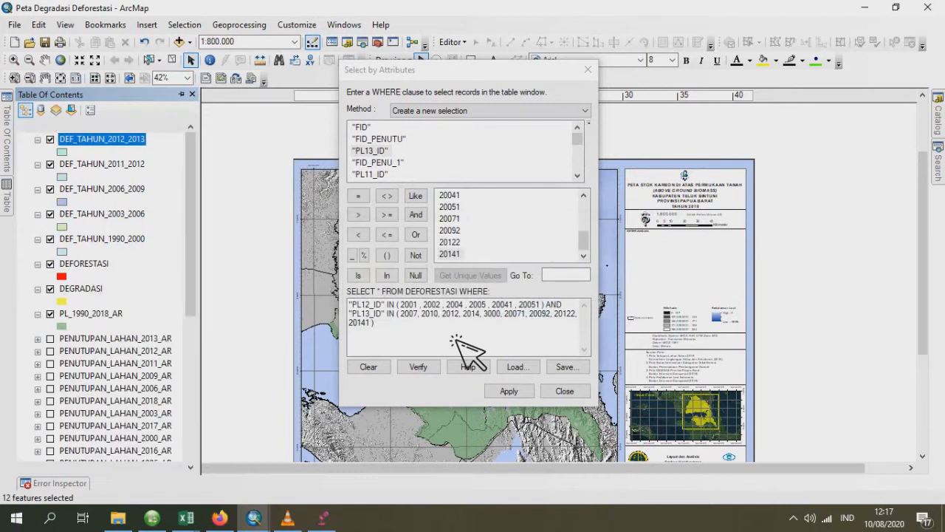
- Replace the field of the first condition in the WHERE clause with "PL13_ID"
mouse_move(385, 305)
left_mouse_down()
mouse_move(351, 307)
mouse_move(385, 305)
left_mouse_up()
left_click(385, 313)
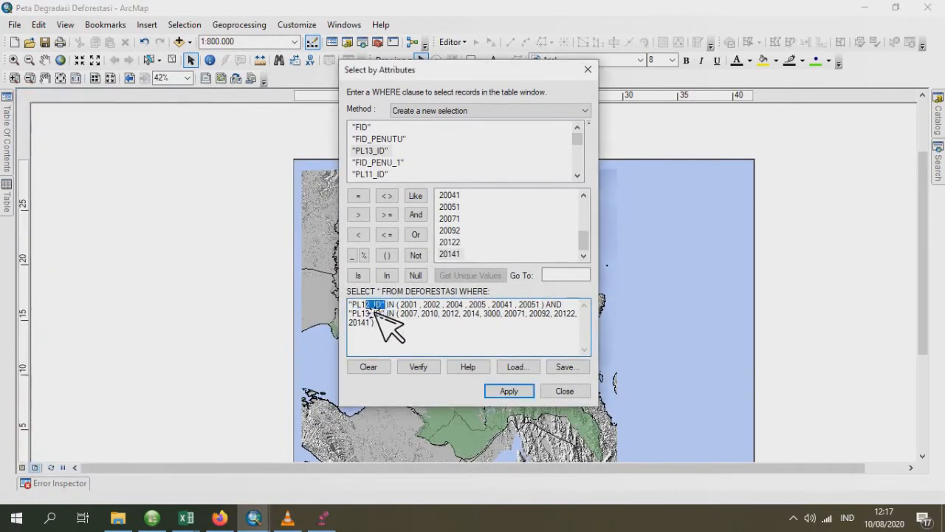
key("Delete")
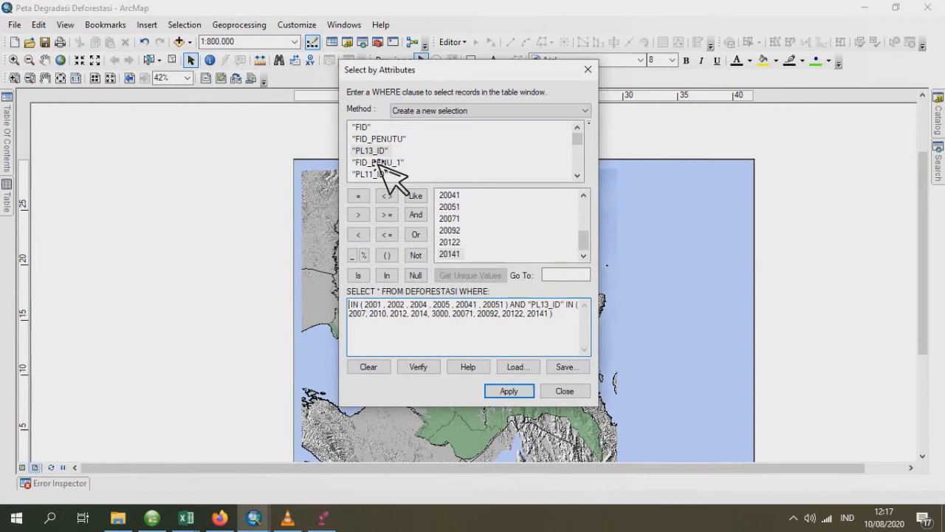
double_click(371, 151)
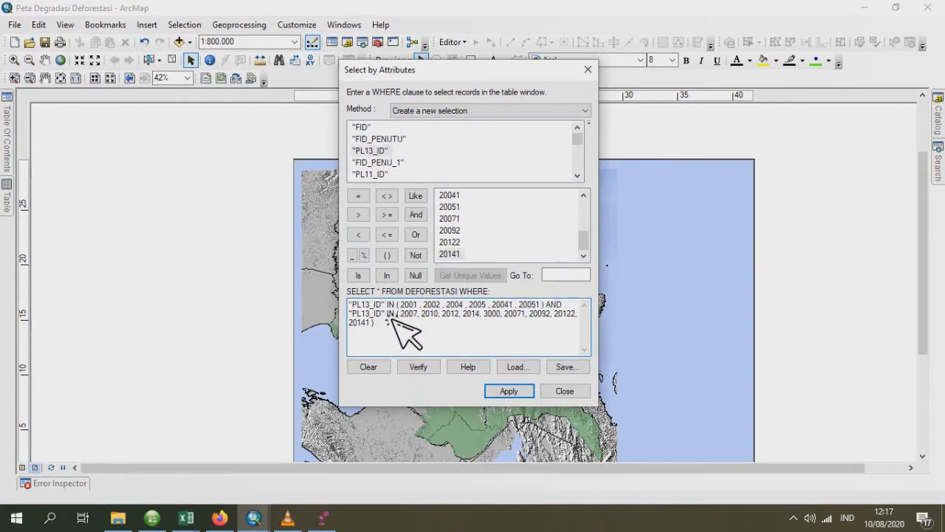
- Replace the field of the second condition in the WHERE clause with "PL14_ID"
left_click_drag(386, 313, 349, 313)
scroll(458, 161, "down", 3)
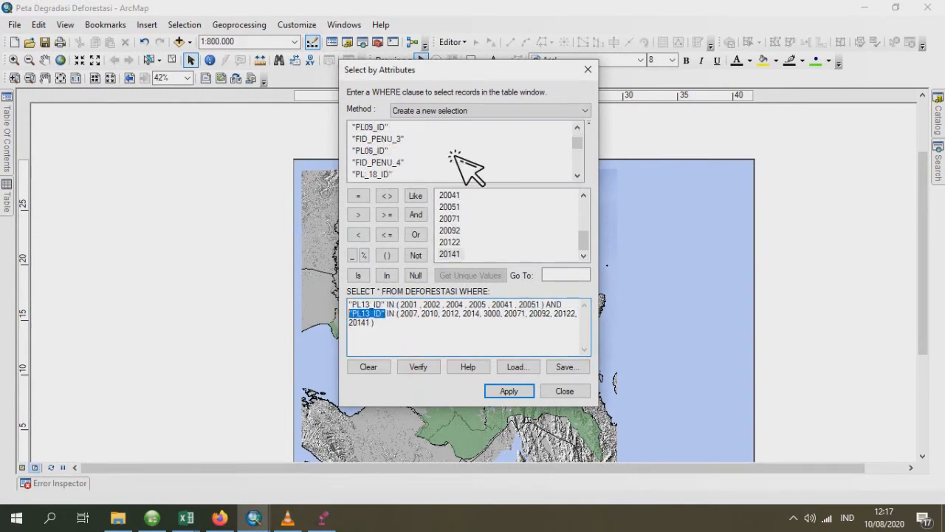
scroll(458, 162, "down", 5)
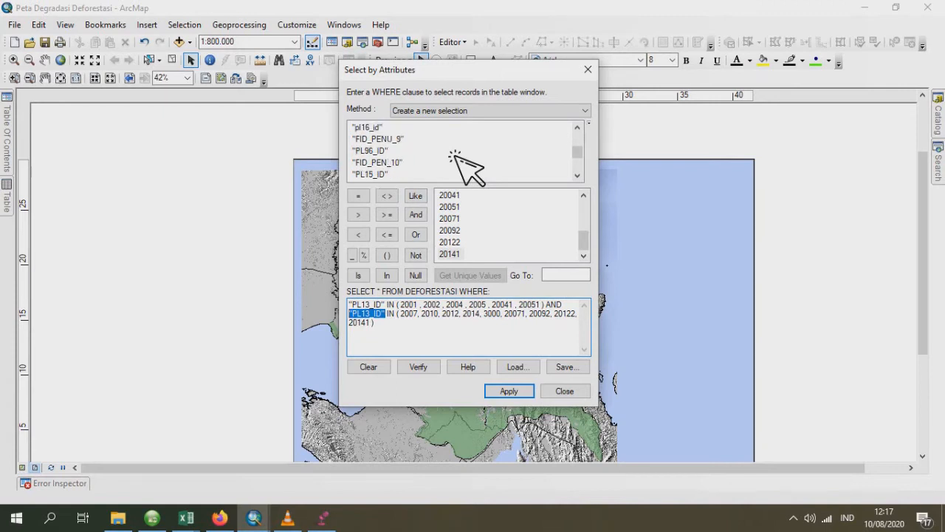
scroll(458, 161, "up", 4)
double_click(373, 162)
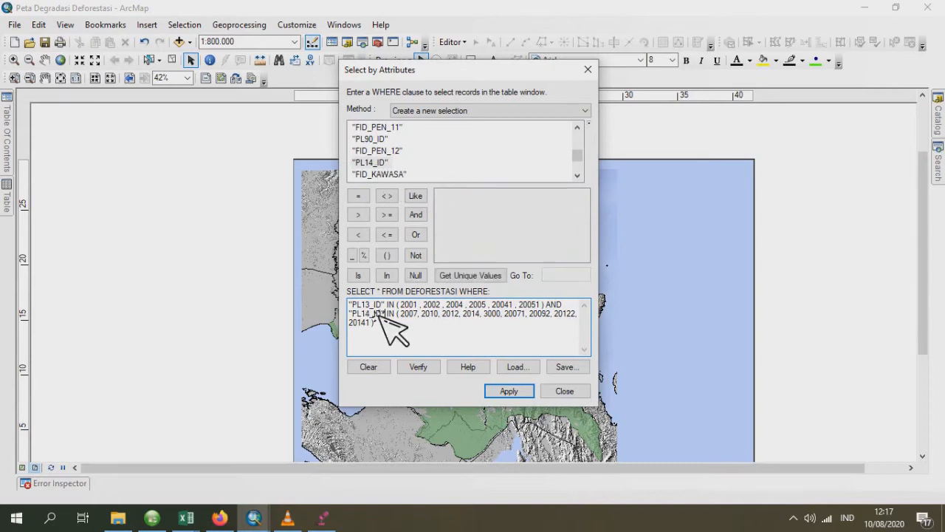
- Clear the values from the "PL14_ID" IN list and list the unique values of PL14_ID
left_click_drag(384, 337, 410, 327)
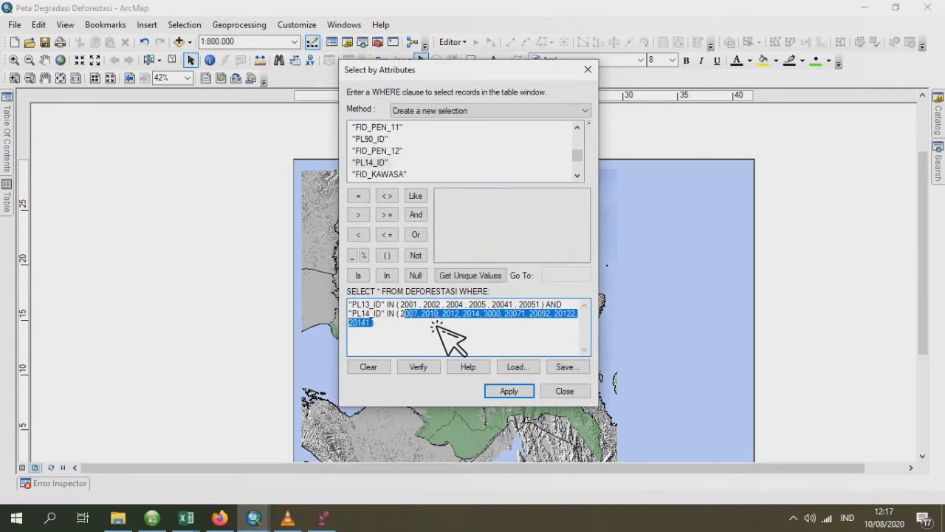
key("Delete")
left_click(473, 276)
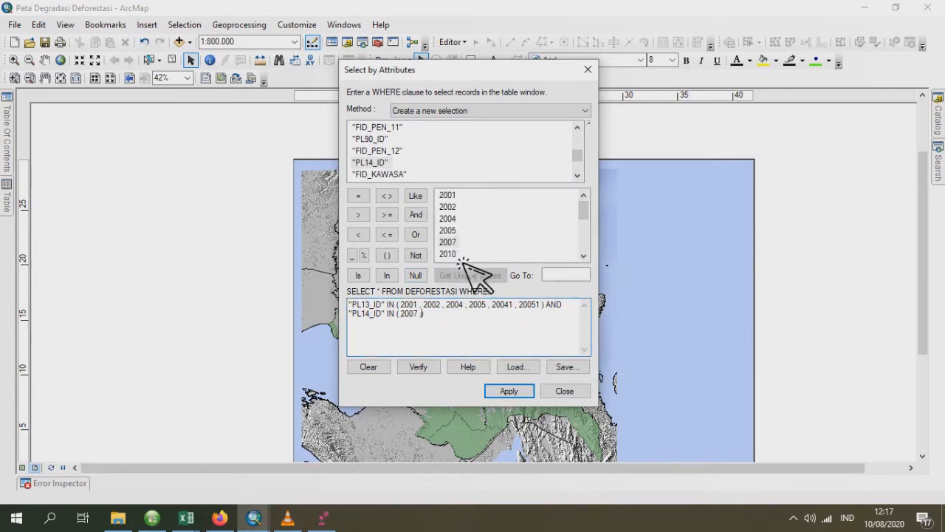
- Fill the "PL14_ID" IN list with 2007, 2010, 2012, 2014, 3000, 5001, 20071, 20092, 20122 and 20141, and apply the selection
scroll(467, 260, "down", 1)
type(", 2010")
double_click(452, 229)
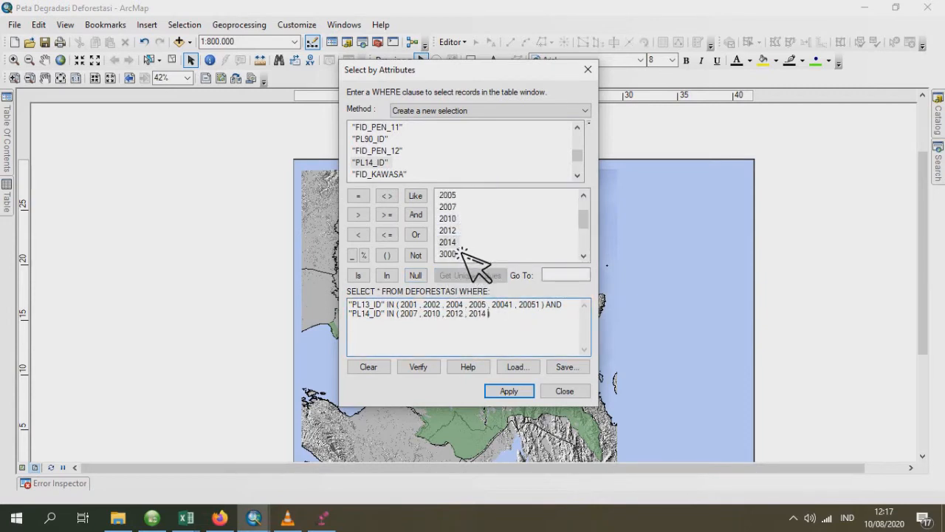
scroll(467, 254, "down", 1)
type(", 3000 , 5001 ")
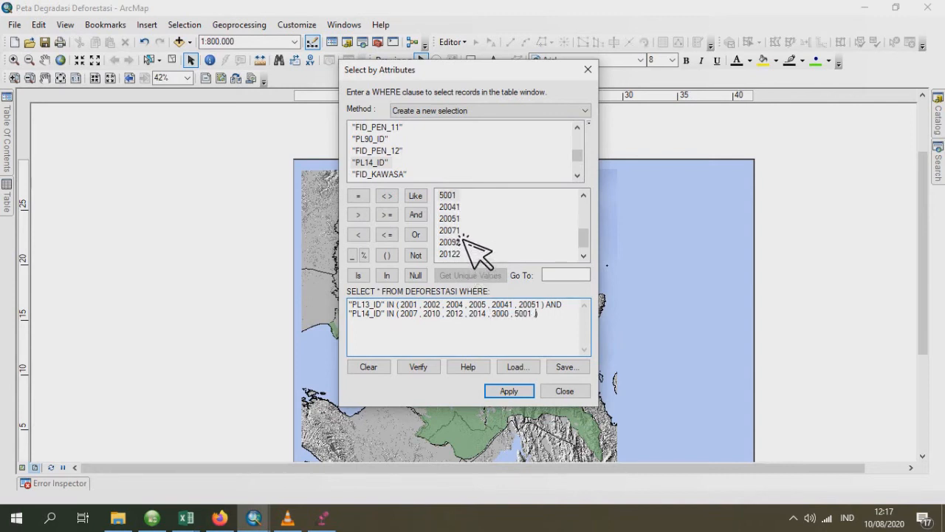
type(",")
double_click(458, 231)
type(",")
double_click(462, 242)
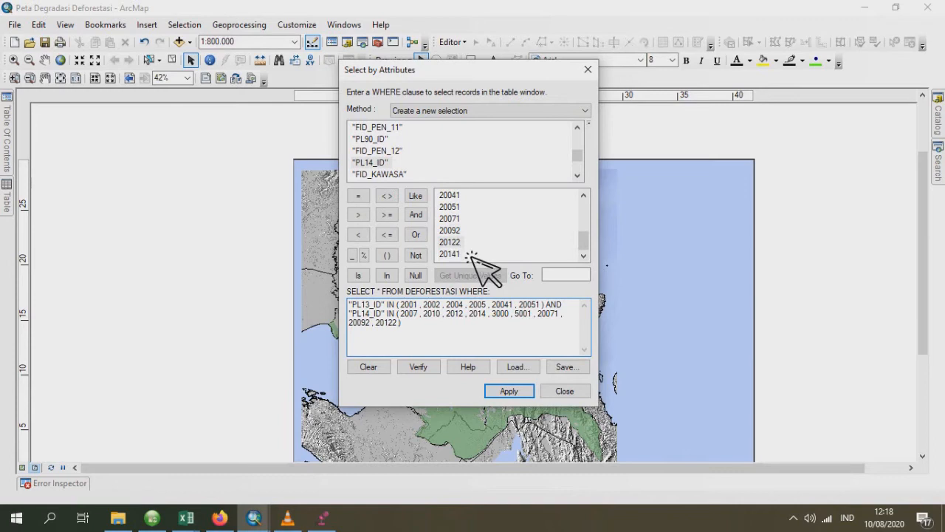
type(",")
double_click(451, 254)
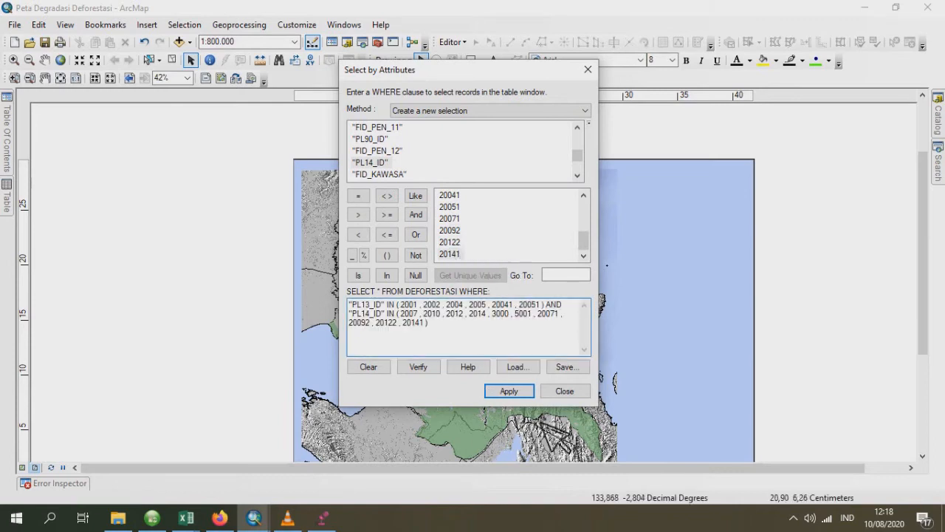
left_click(517, 393)
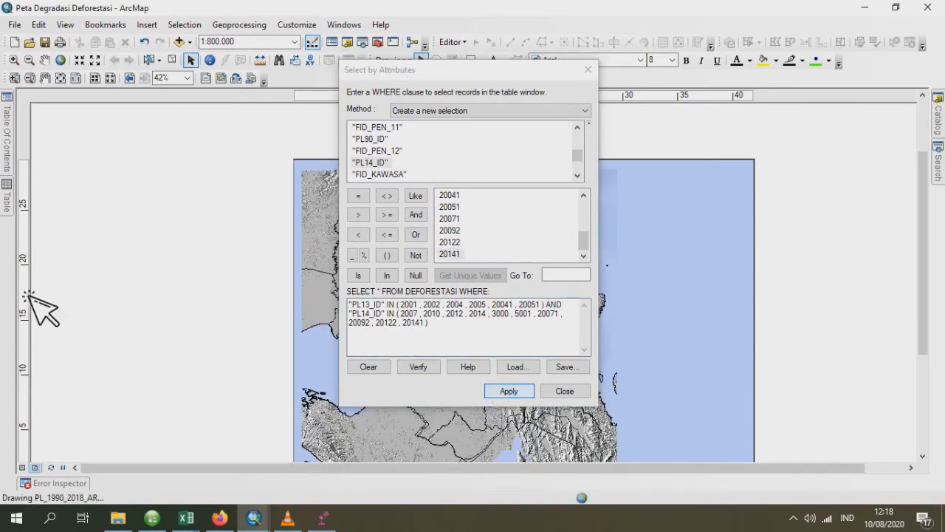
- Export the selected DEFORESTASI features as the shapefile DEF_TAHUN_2013_2014.shp and add it to the map as a layer
mouse_move(9, 207)
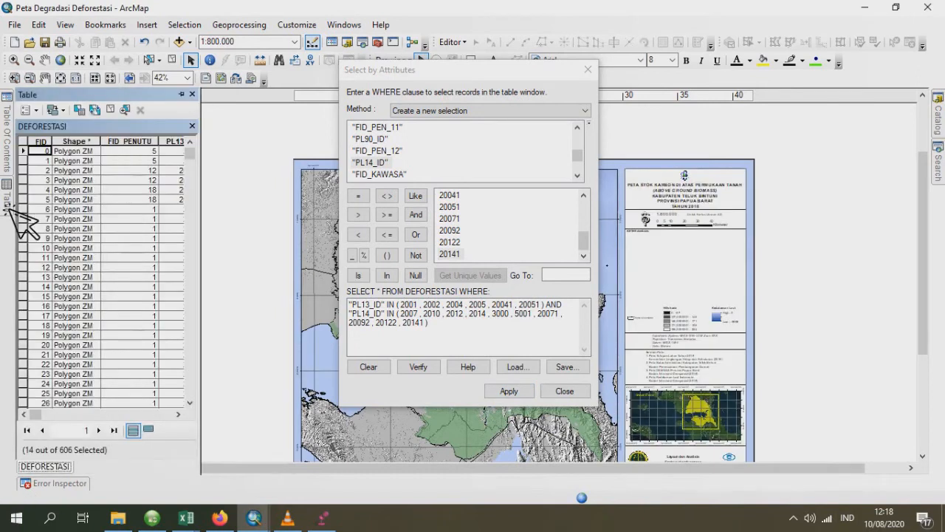
mouse_move(5, 155)
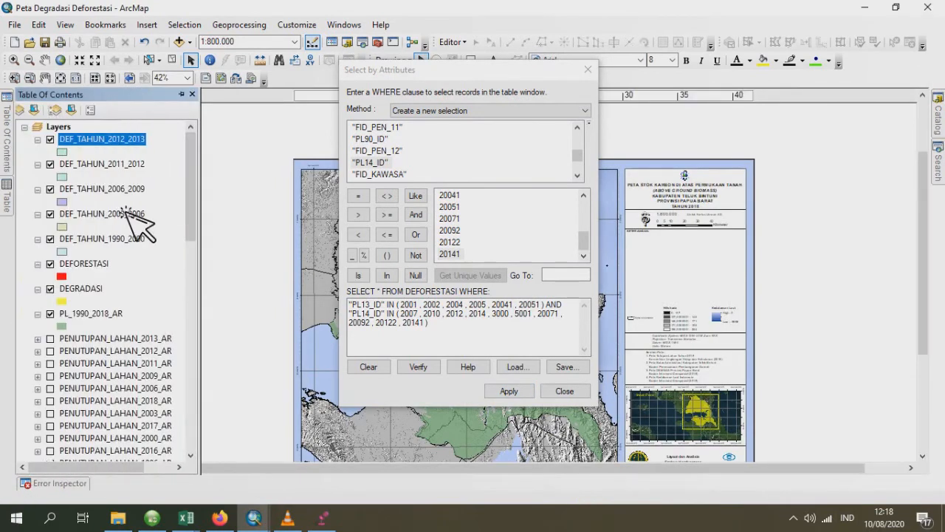
left_click(96, 272)
right_click(96, 272)
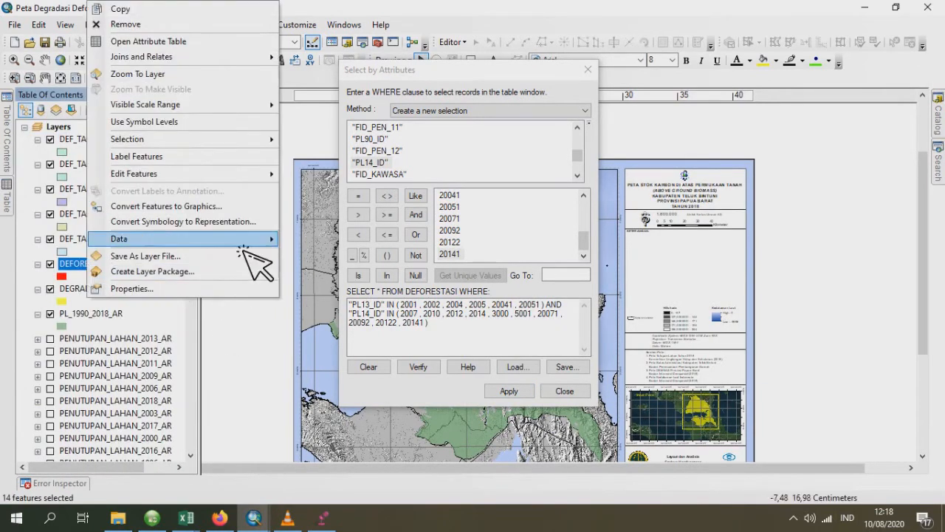
left_click(334, 264)
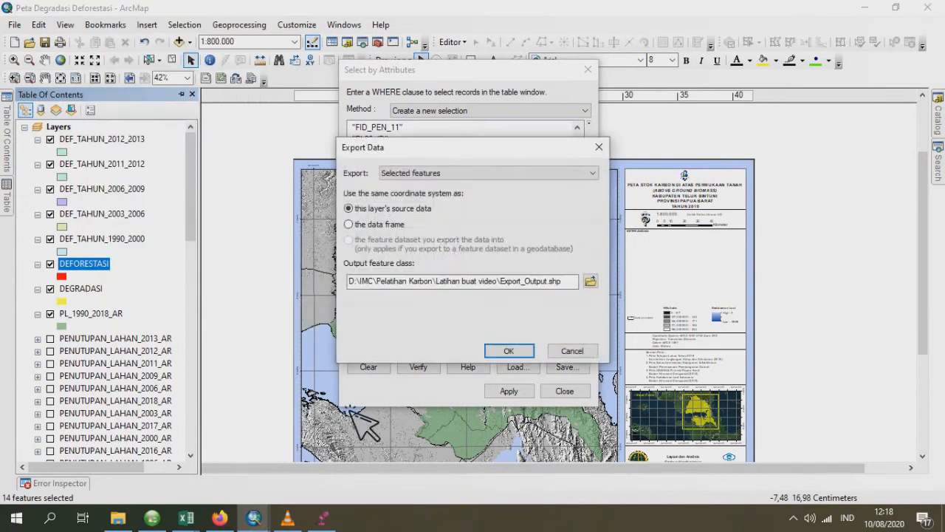
left_click(591, 281)
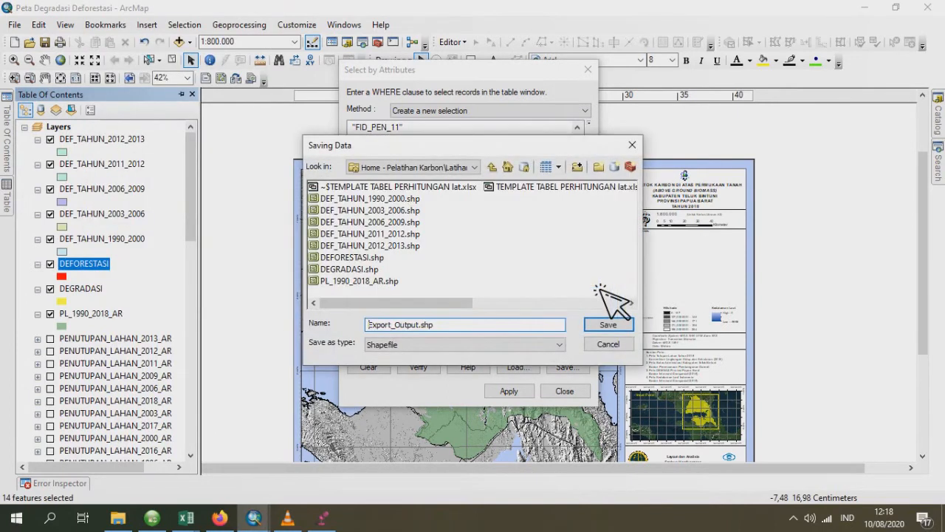
left_click(418, 247)
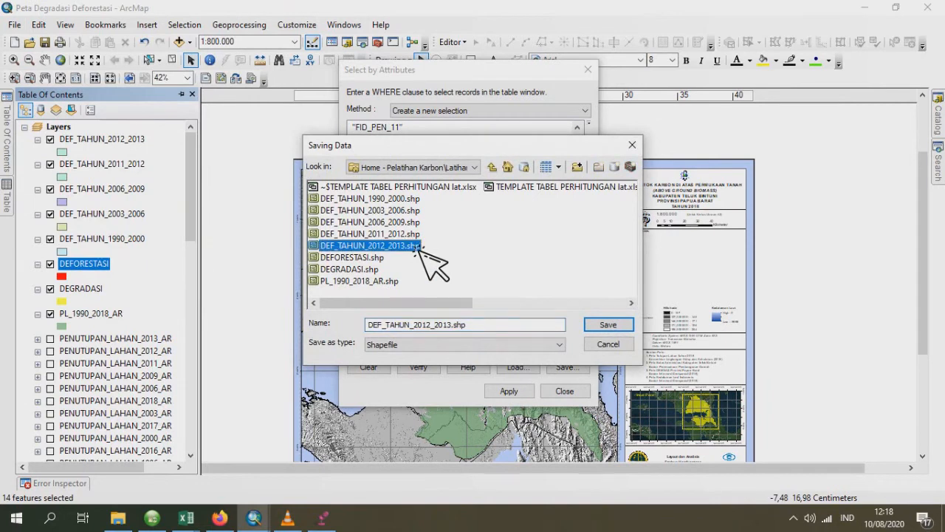
left_click(433, 325)
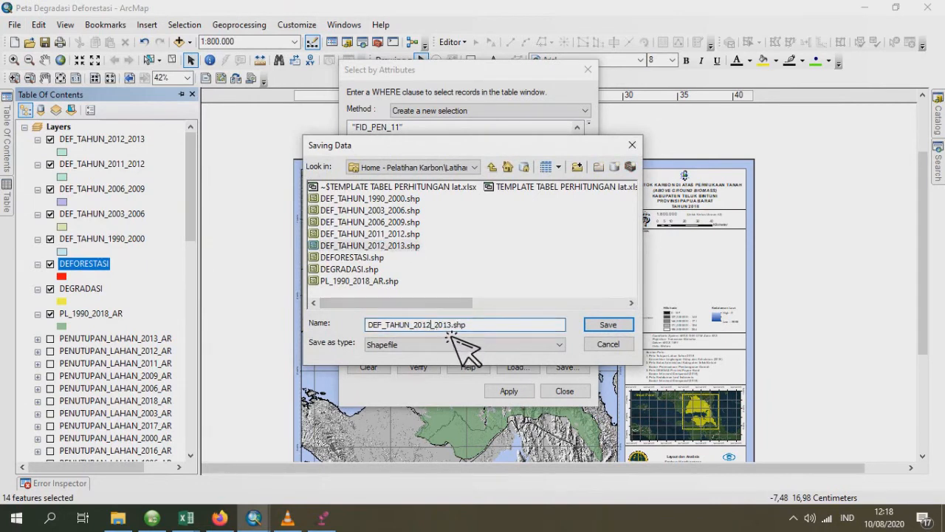
type("3")
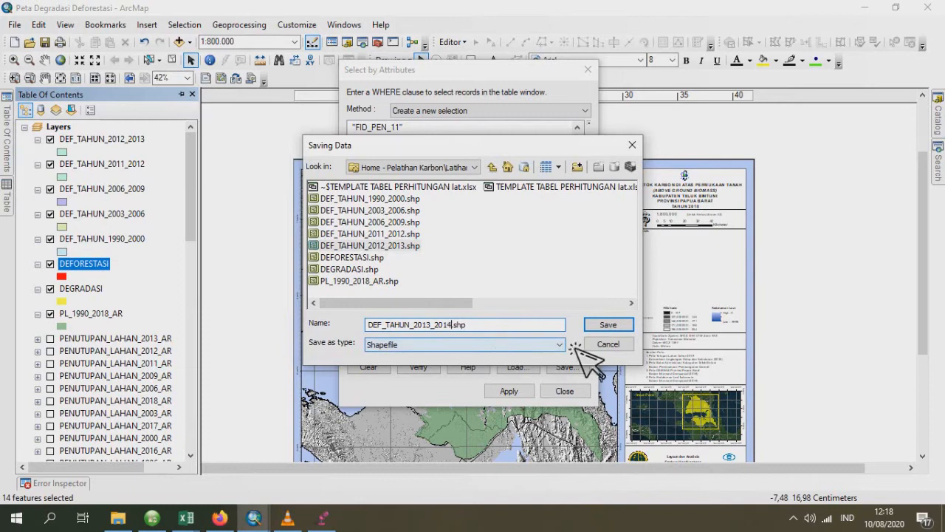
left_click(610, 327)
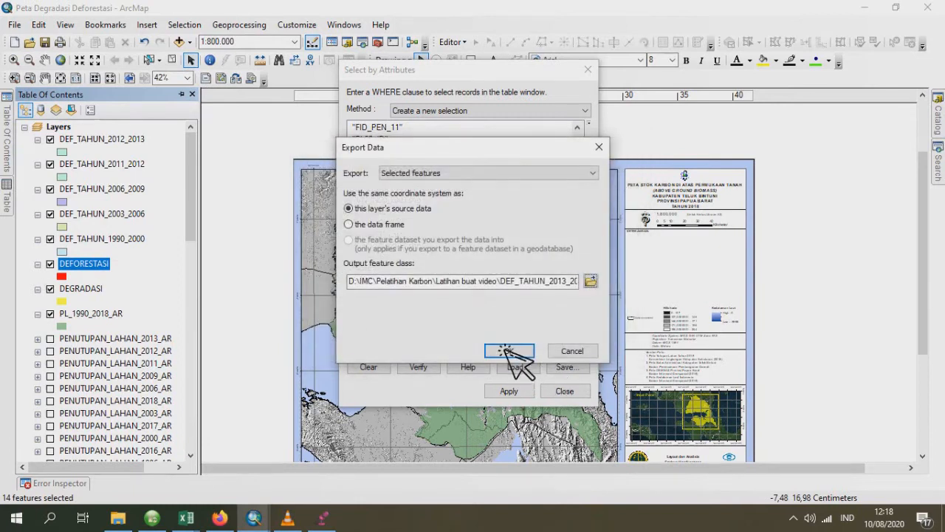
left_click(509, 351)
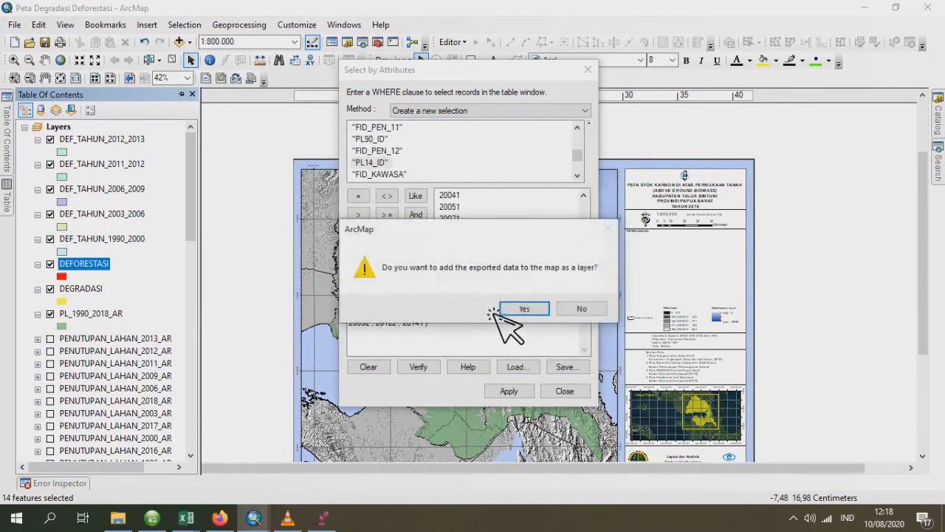
left_click(547, 311)
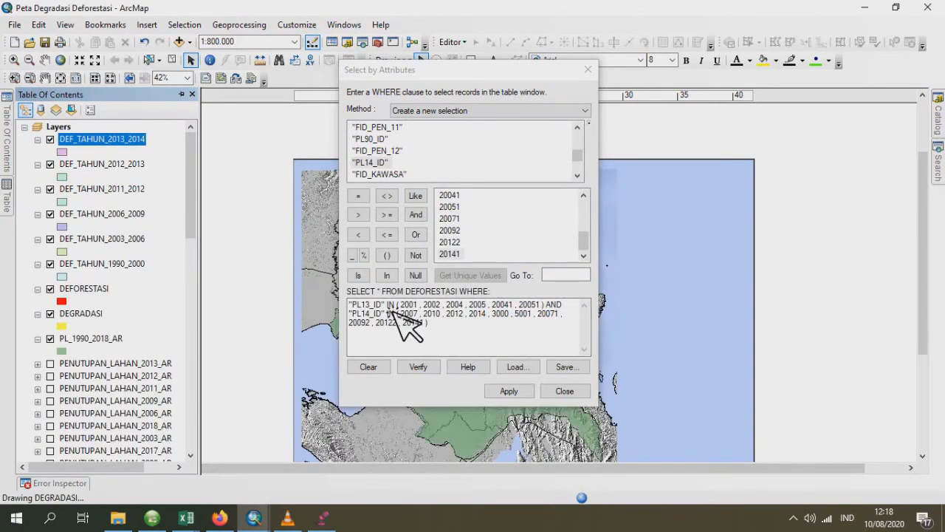
- Replace the WHERE clause fields with "PL14_ID" in the first condition and "PL15_ID" in the second
double_click(351, 305)
double_click(384, 161)
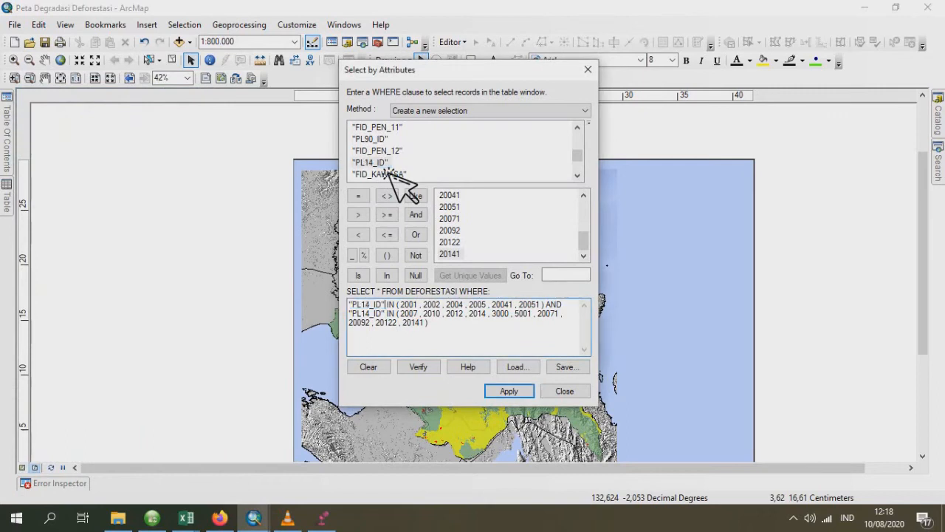
double_click(366, 314)
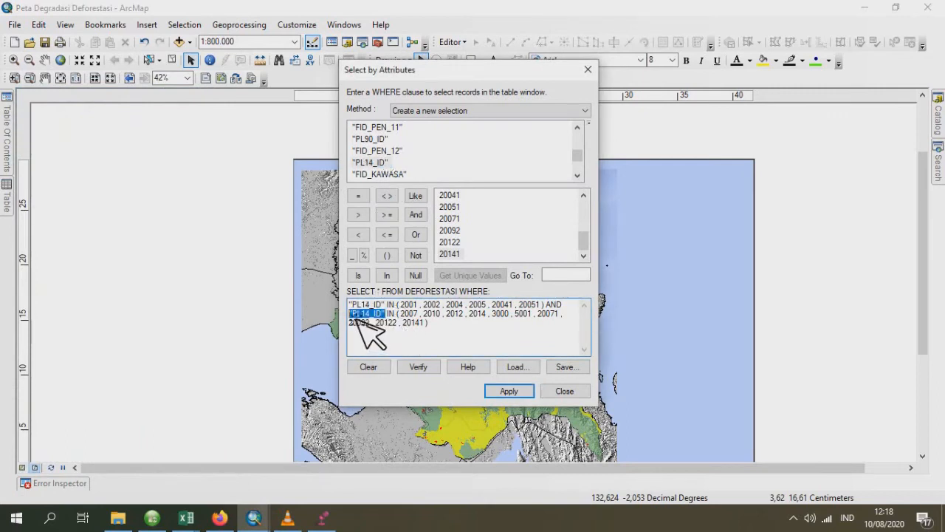
scroll(438, 155, "up", 3)
scroll(441, 157, "up", 3)
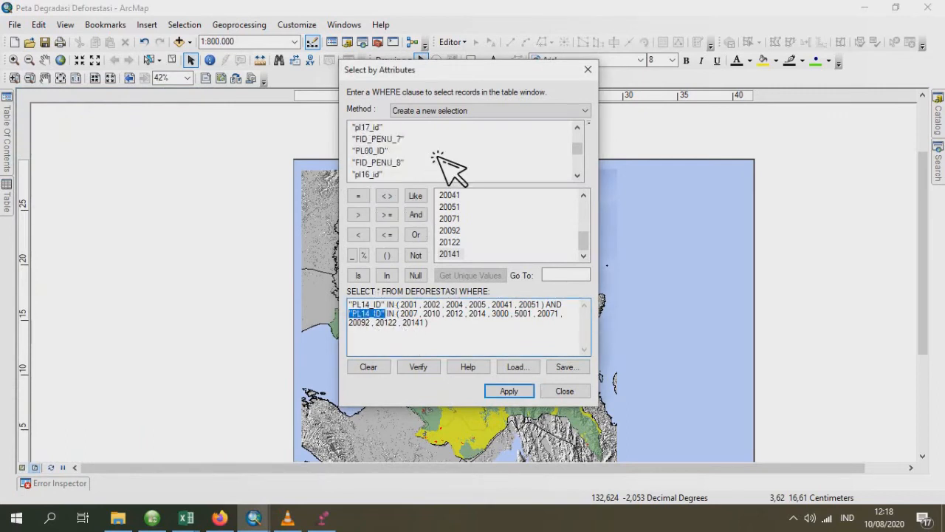
scroll(443, 157, "down", 3)
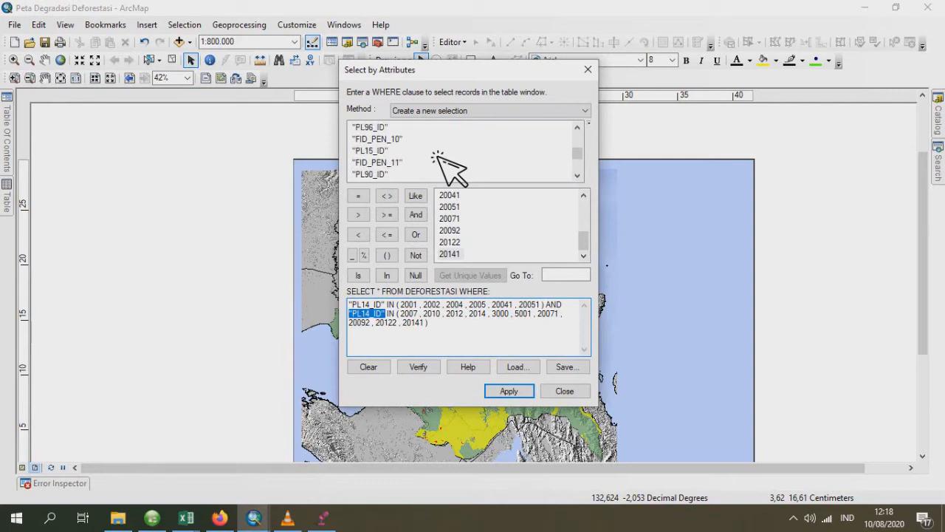
double_click(379, 151)
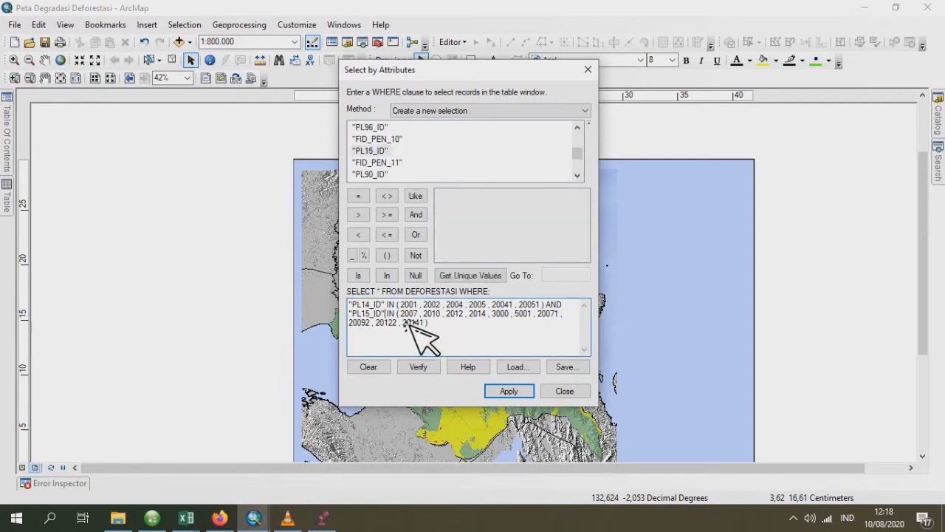
- Clear the values from the "PL15_ID" IN list and list the unique values of PL15_ID
left_click_drag(400, 313, 424, 325)
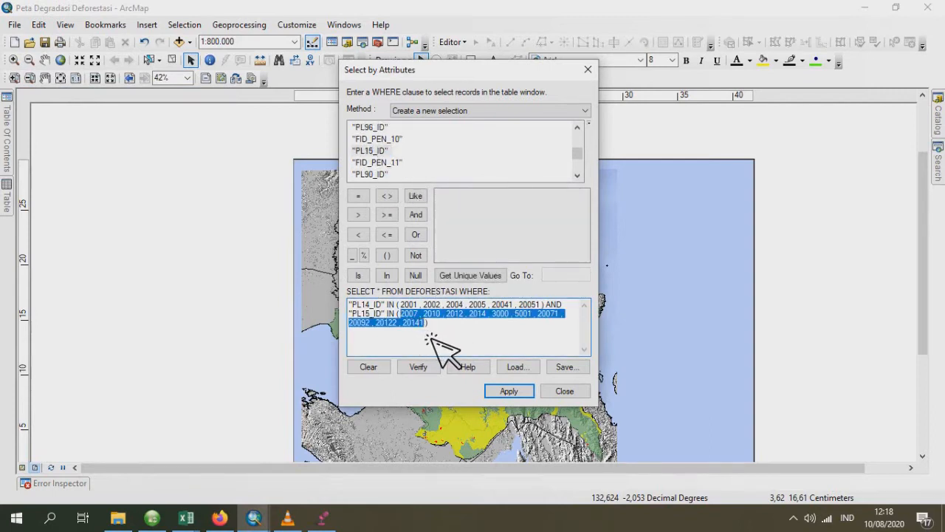
key("Delete")
left_click(471, 275)
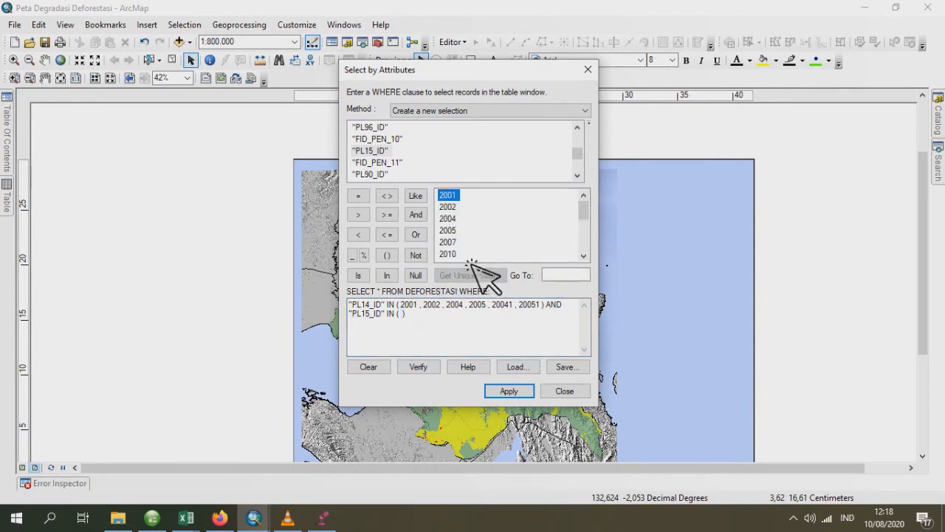
- Fill the "PL15_ID" IN list with 2007, 2010, 2012, 2014, 3000, 5001, 20071, 20092, 20122 and 20141, and apply the selection
double_click(456, 244)
type(",")
double_click(458, 256)
scroll(464, 255, "down", 1)
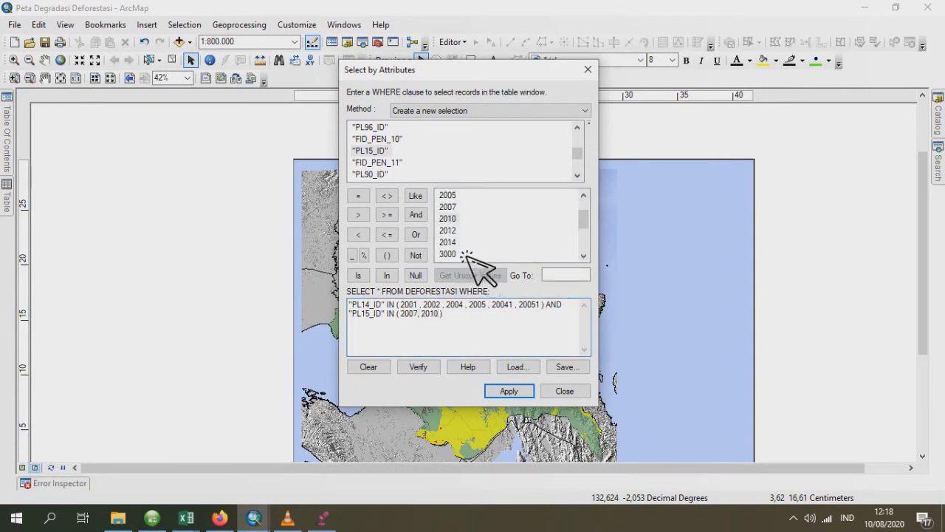
type(",")
left_click(459, 231)
type(", 2012, 2014, 3000, 5001")
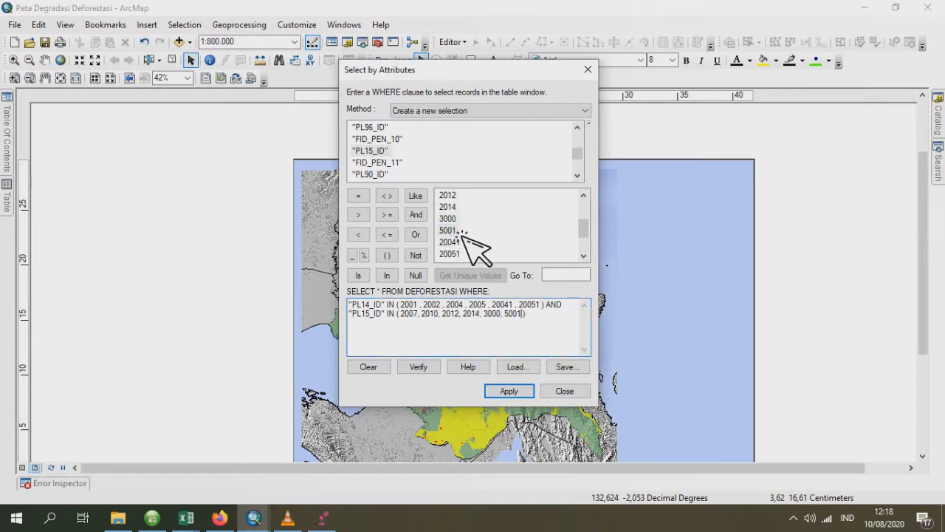
scroll(467, 235, "down", 1)
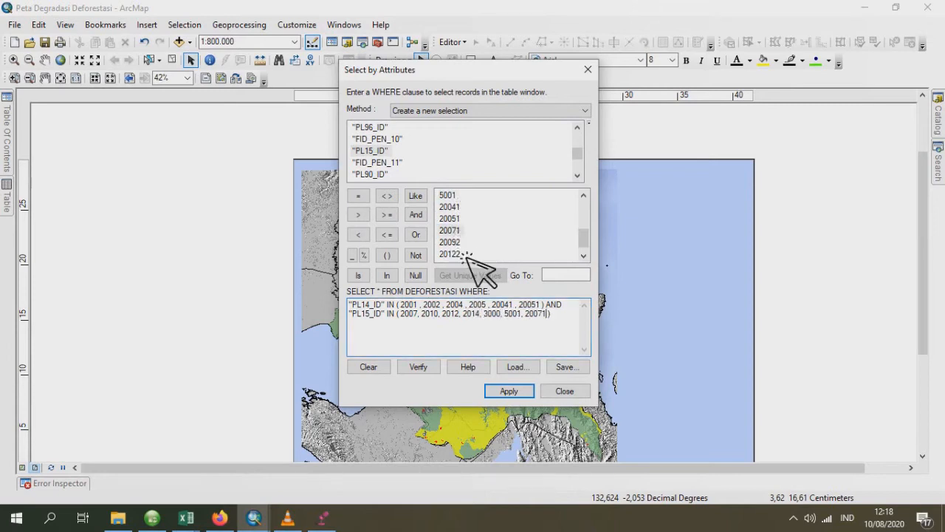
type(",")
double_click(452, 242)
type(", 20092,")
double_click(450, 254)
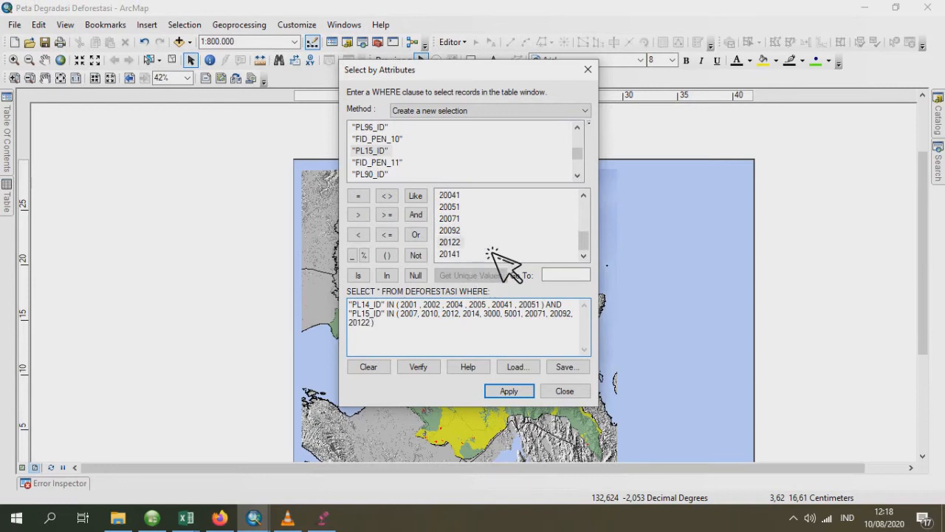
left_click(509, 391)
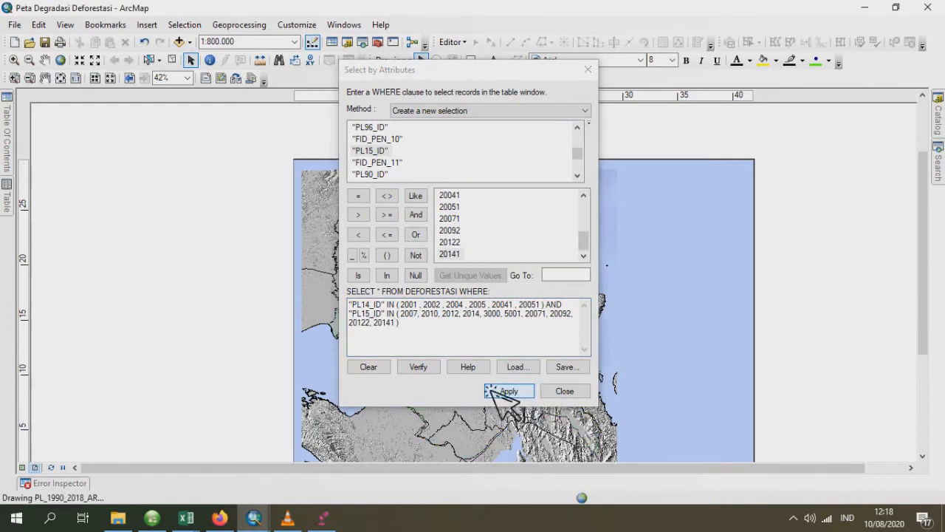
mouse_move(7, 205)
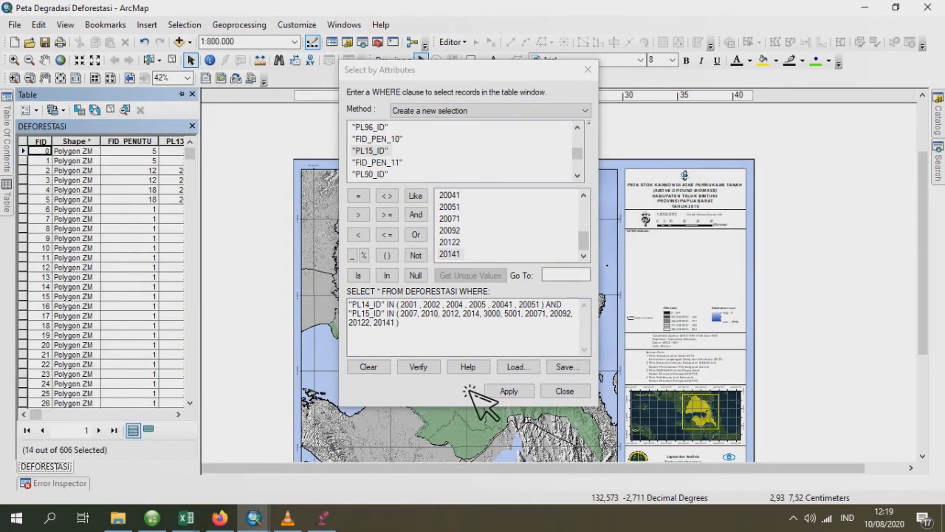
left_click(506, 392)
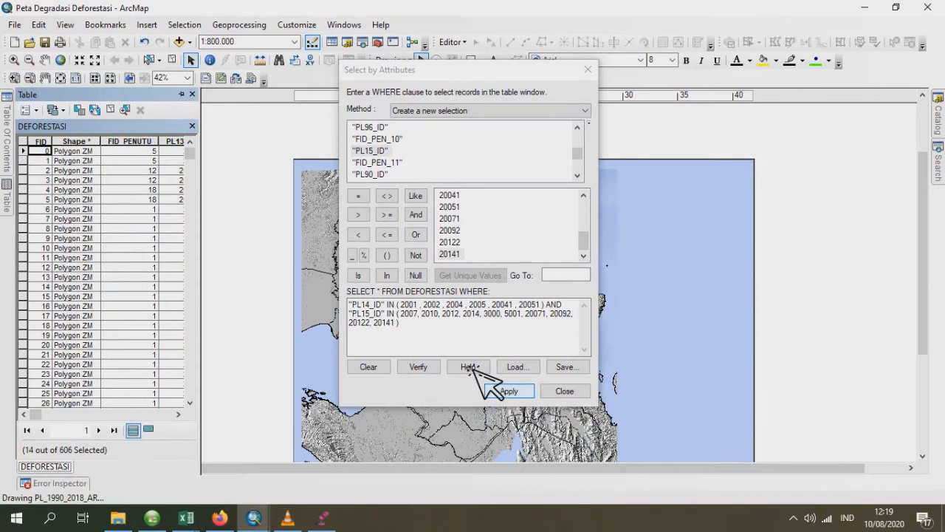
- Export the selected DEFORESTASI features as the shapefile DEF_TAHUN_2014_2015.shp and add it to the map as a layer
mouse_move(9, 126)
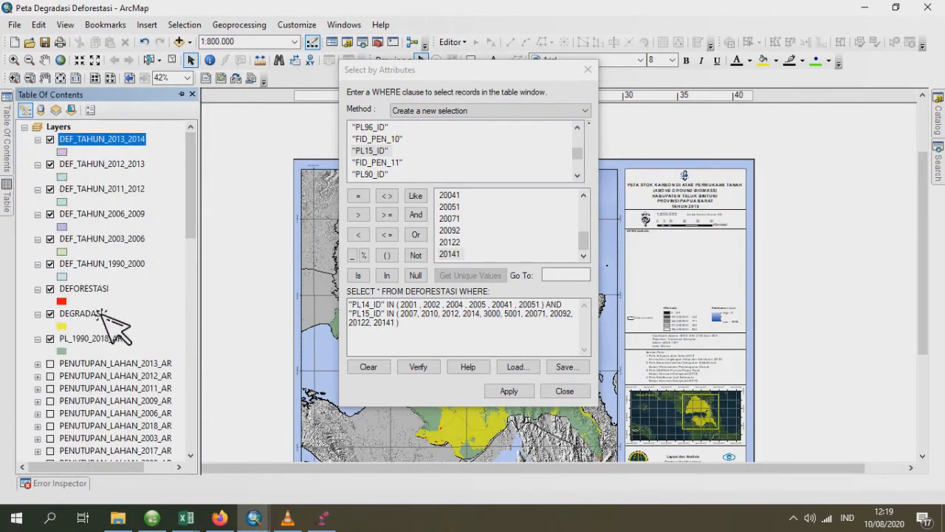
left_click(95, 288)
right_click(96, 288)
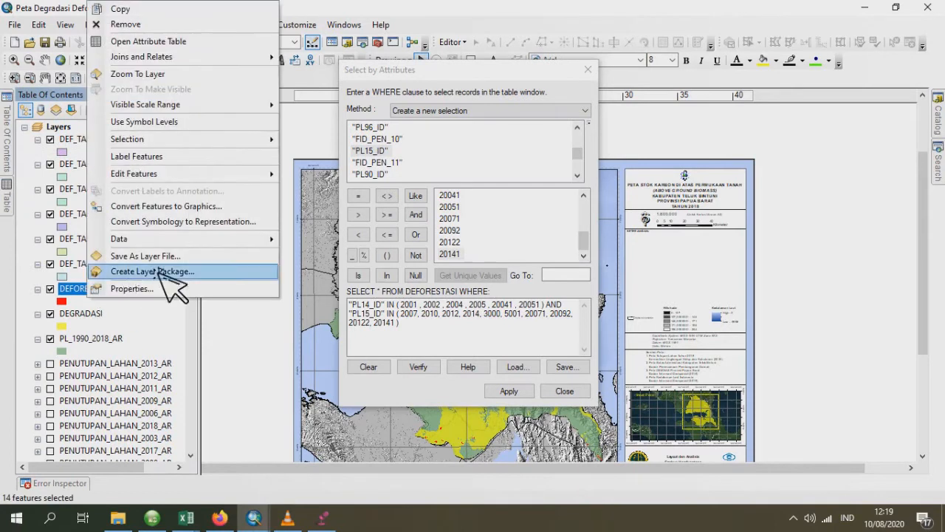
mouse_move(184, 244)
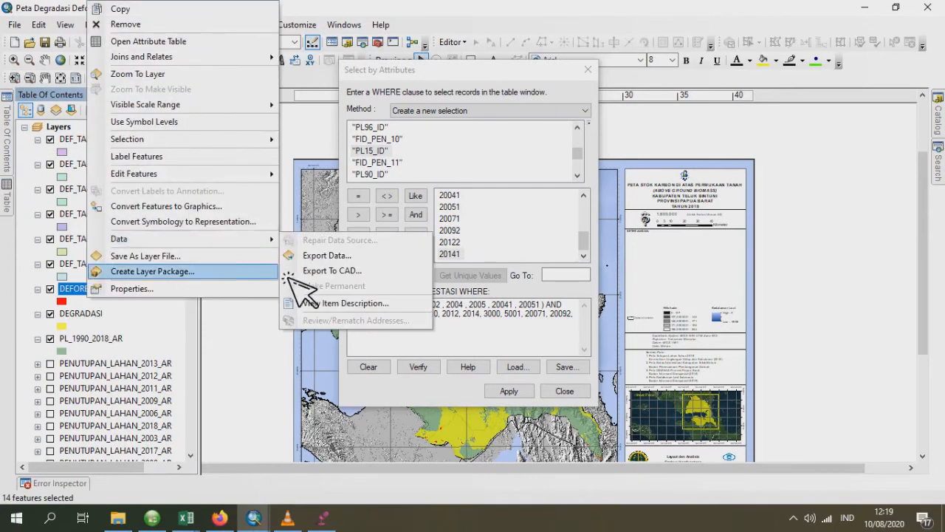
left_click(352, 259)
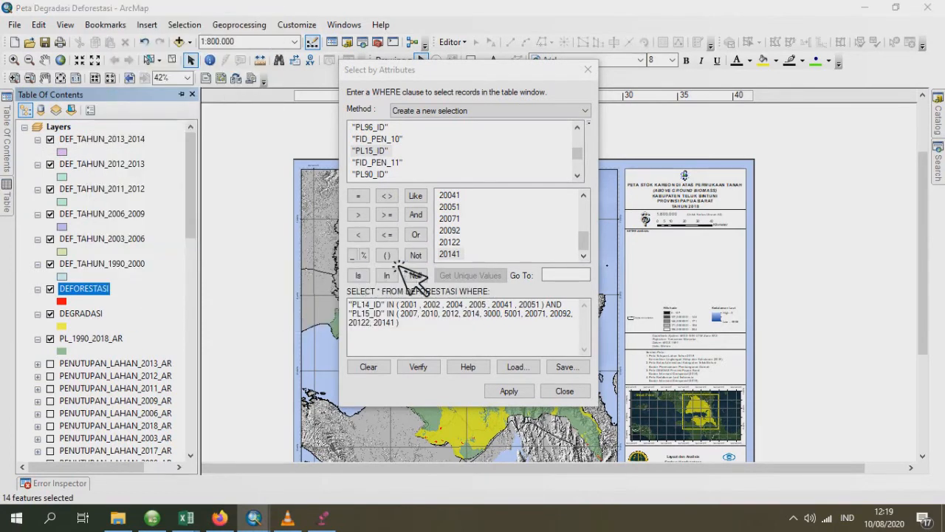
left_click(591, 283)
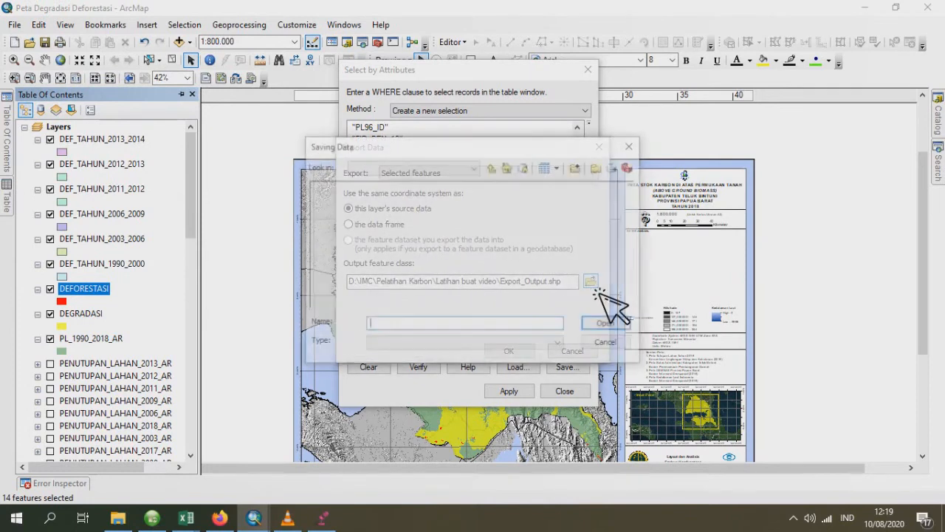
left_click(414, 257)
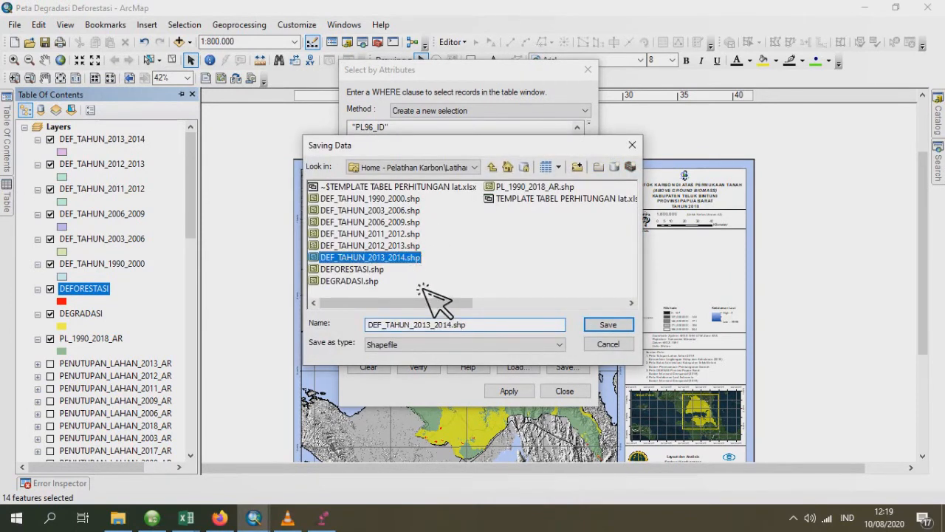
left_click(434, 325)
type("4")
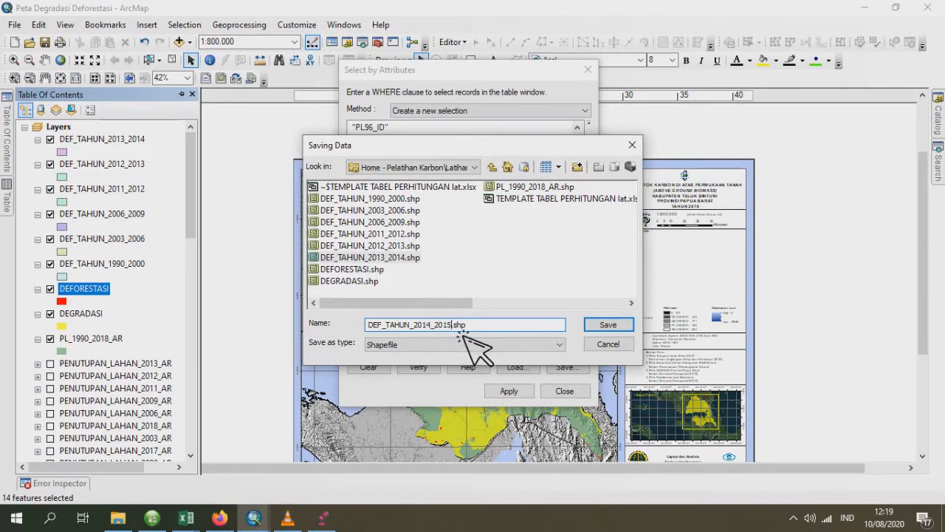
left_click(607, 327)
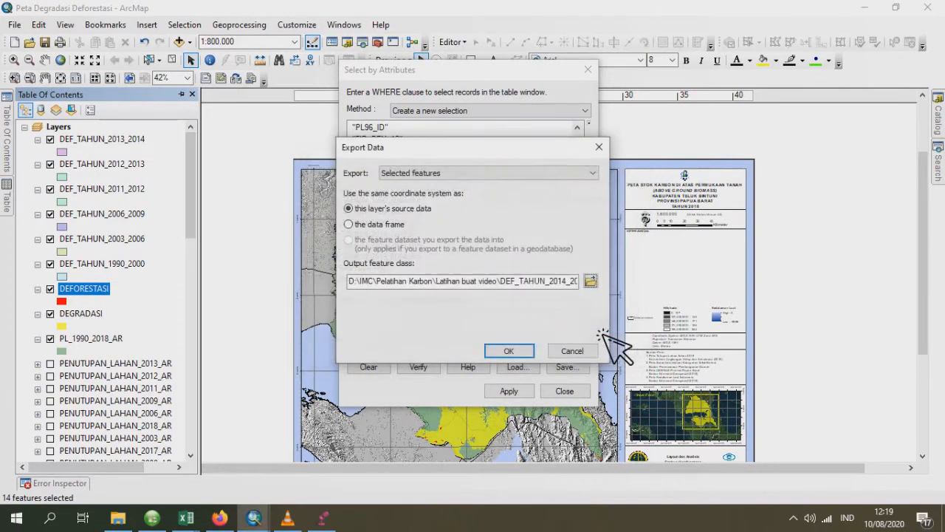
left_click(520, 353)
left_click(525, 304)
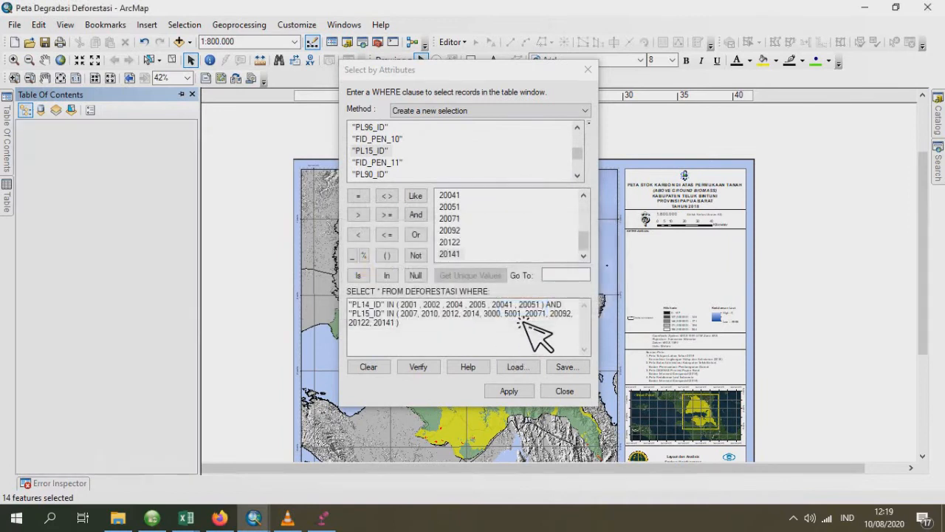
- Replace the WHERE clause fields with "PL15_ID" in the first condition and "pl16_id" in the second
double_click(376, 306)
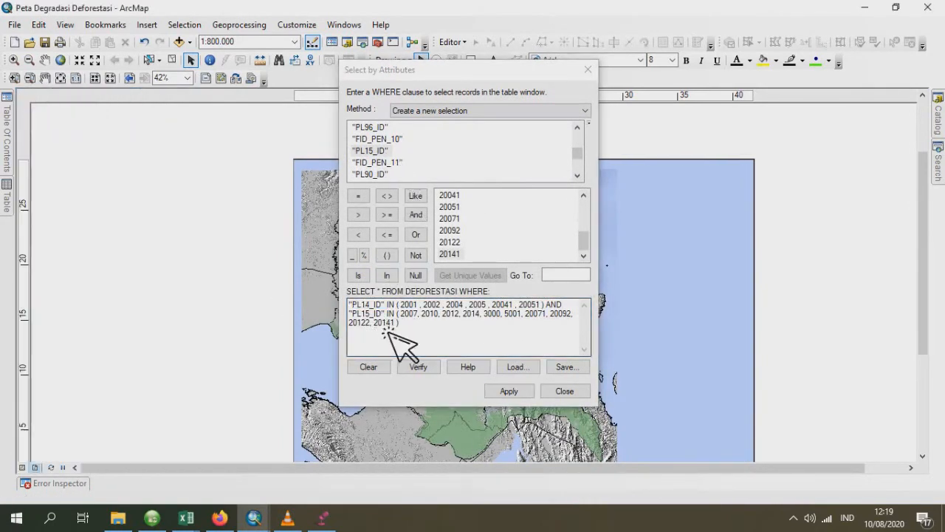
left_click(395, 308)
double_click(377, 305)
double_click(401, 151)
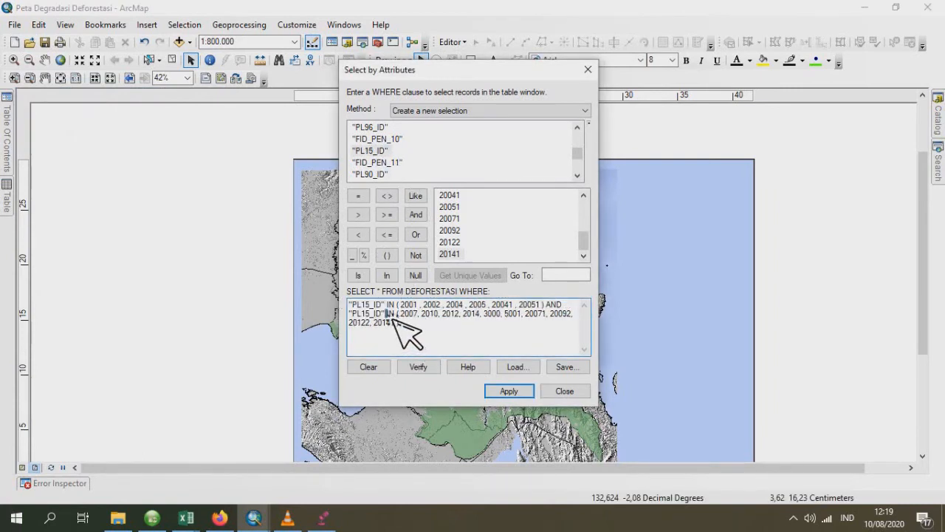
double_click(366, 314)
scroll(403, 158, "down", 1)
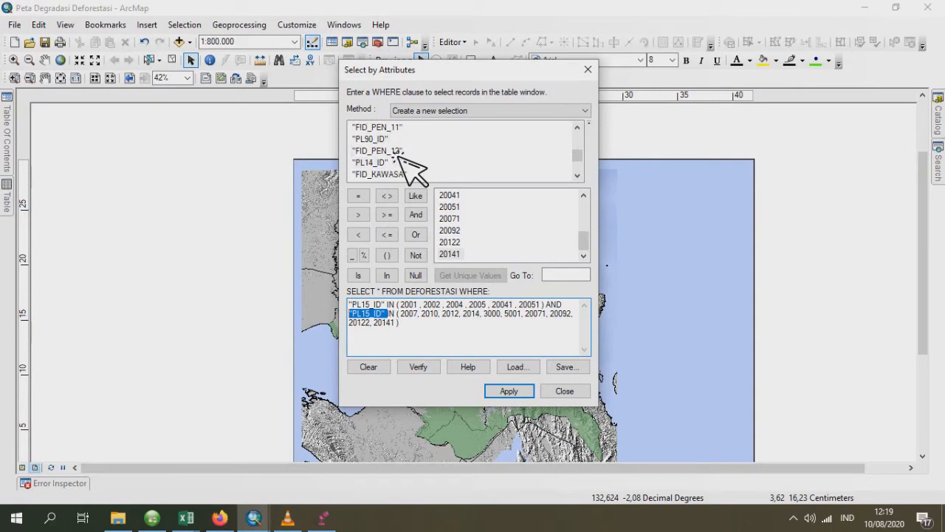
scroll(402, 158, "down", 3)
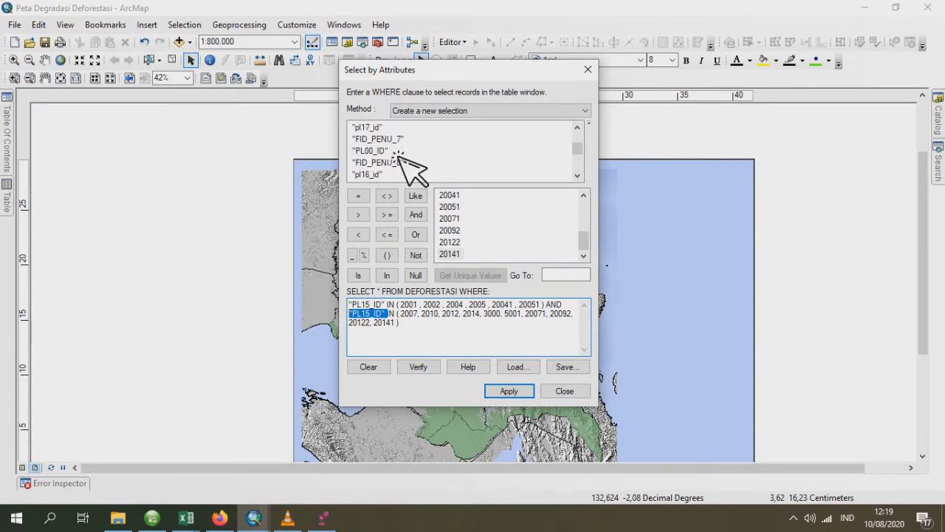
scroll(399, 154, "up", 5)
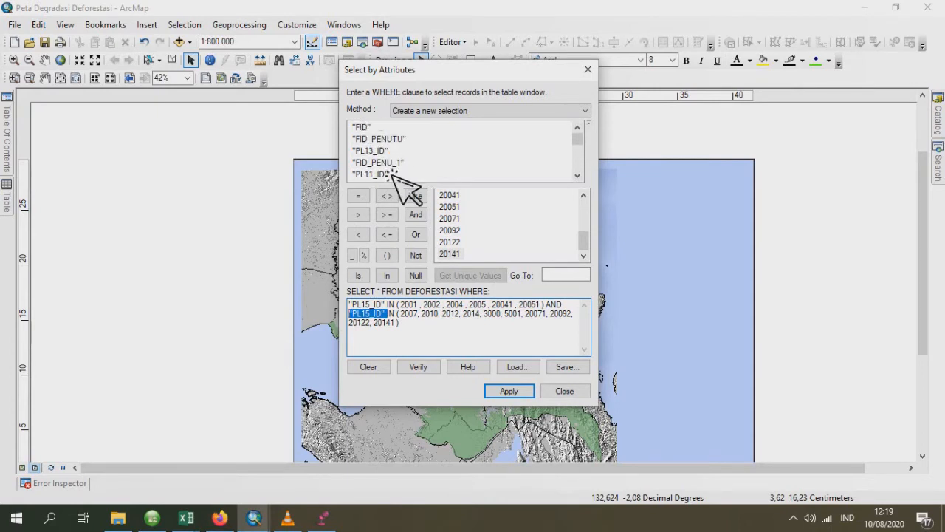
scroll(392, 175, "down", 5)
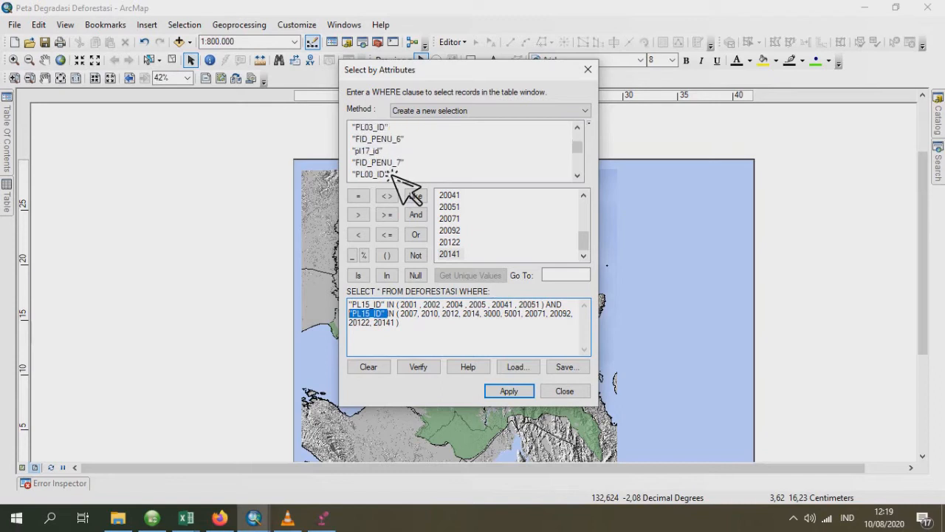
double_click(369, 128)
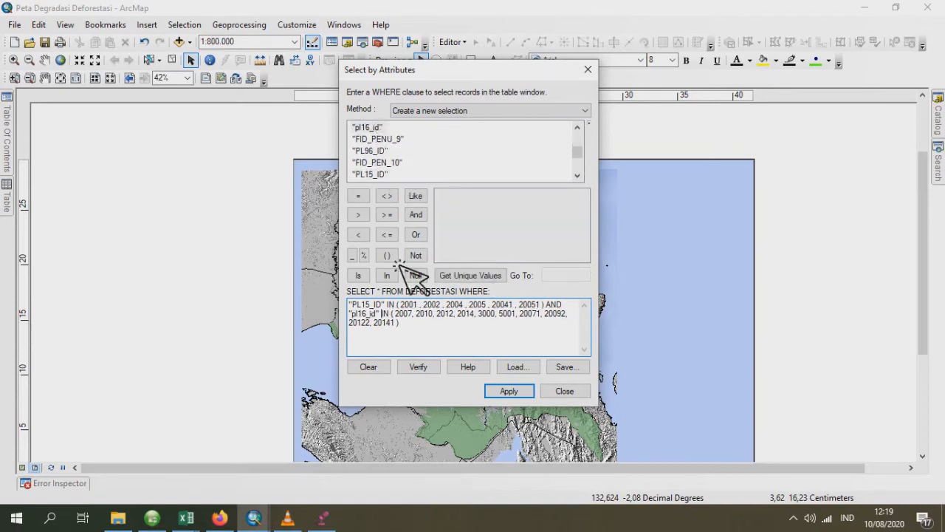
- Clear the values from the "pl16_id" IN list and list the unique values of pl16_id
left_click_drag(400, 322, 394, 313)
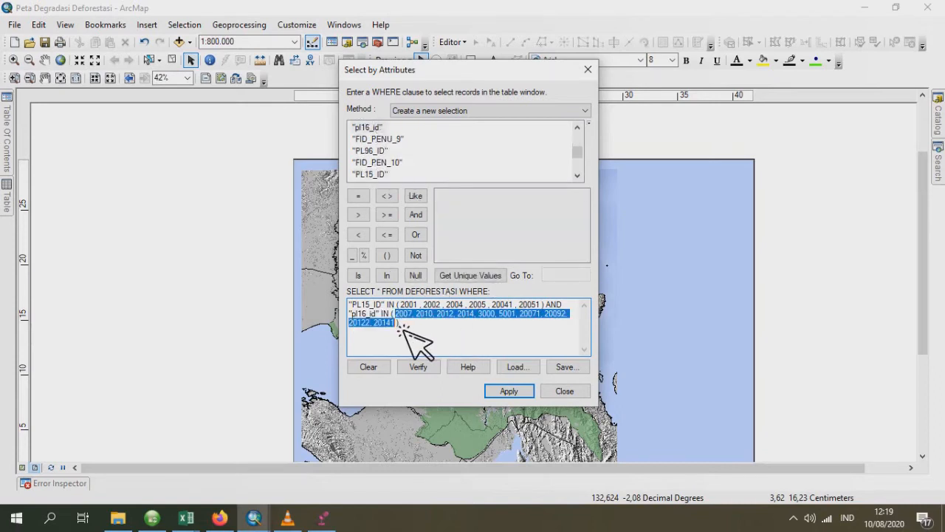
key("Delete")
left_click(481, 275)
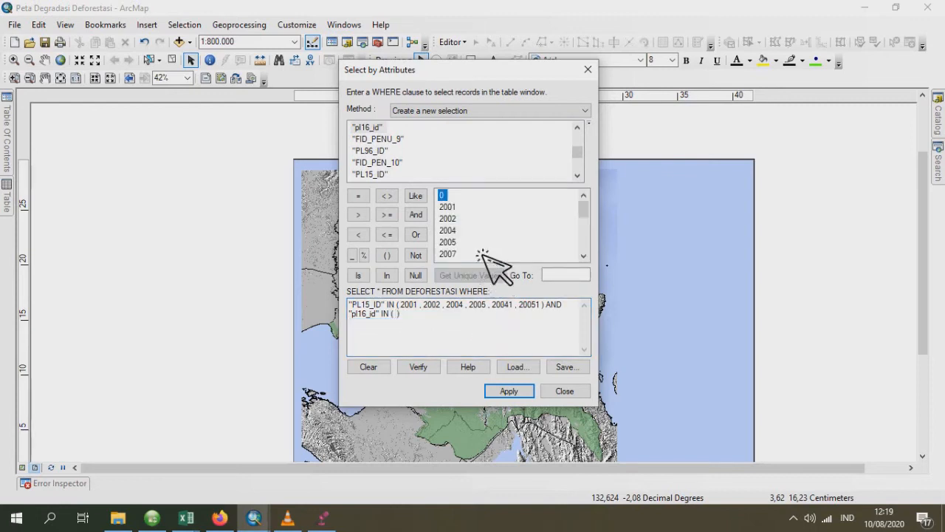
- Fill the "pl16_id" IN list with 2007, 2010, 2012, 2014, 3000, 5001, 20071, 20091, 20092, 20122 and 20141, and apply the selection
scroll(464, 259, "down", 1)
type(",")
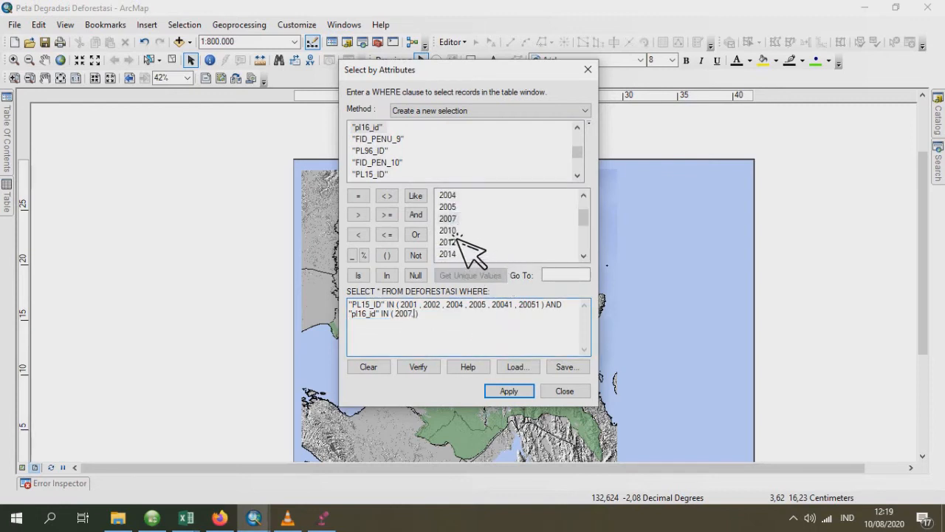
double_click(456, 230)
double_click(449, 243)
type(", 2012,")
double_click(449, 253)
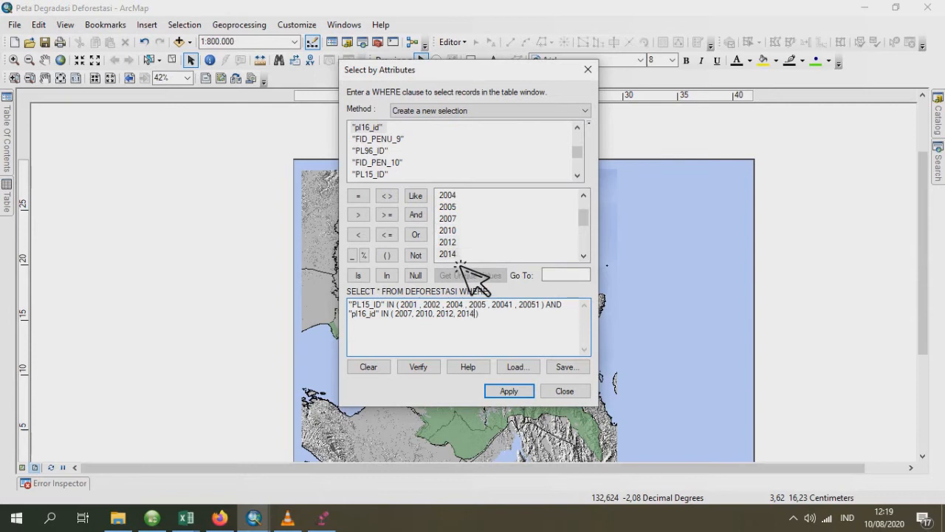
scroll(477, 247, "down", 1)
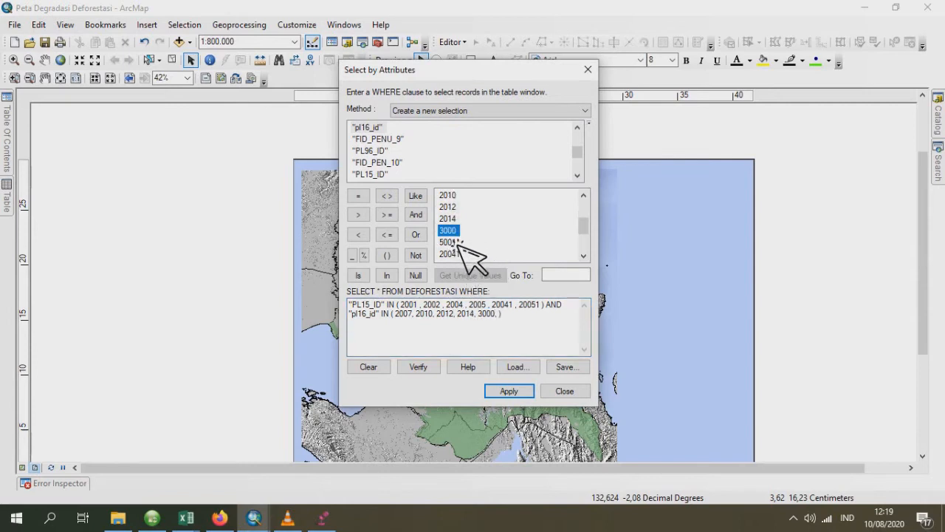
double_click(452, 242)
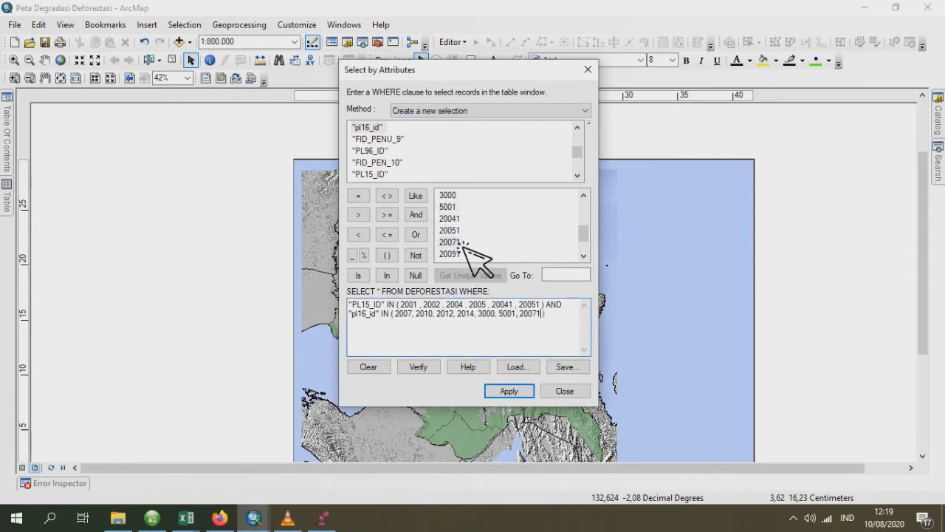
type(",")
double_click(452, 254)
scroll(473, 254, "down", 1)
type(", 20091,")
double_click(452, 230)
type(", 20091, 20092,")
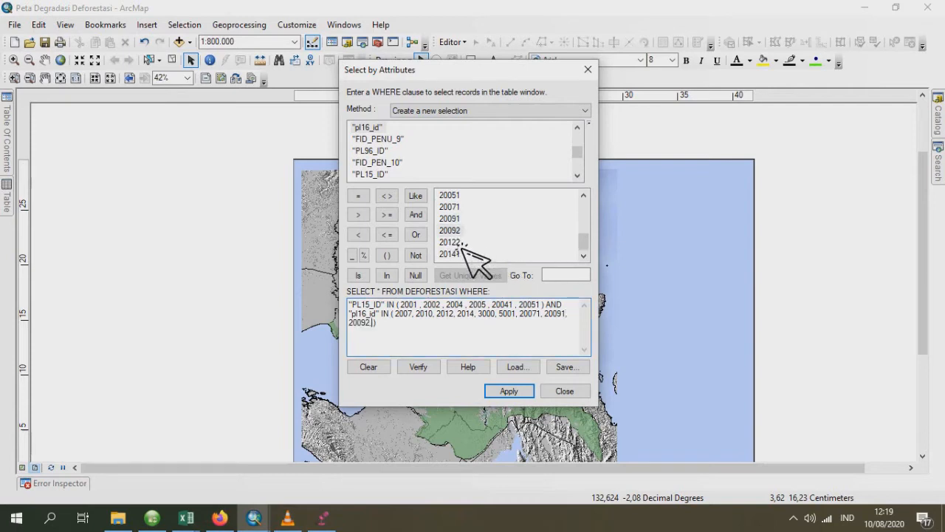
double_click(450, 242)
type(",")
double_click(451, 253)
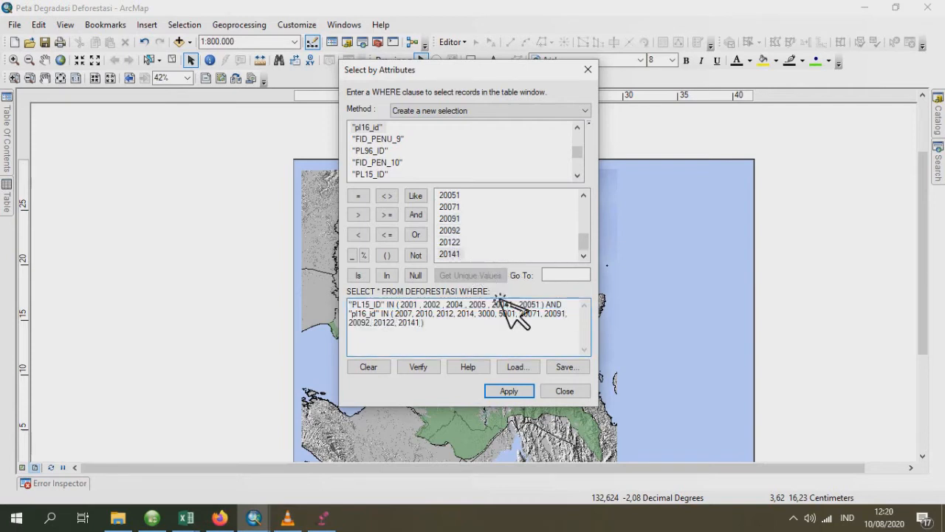
left_click(518, 393)
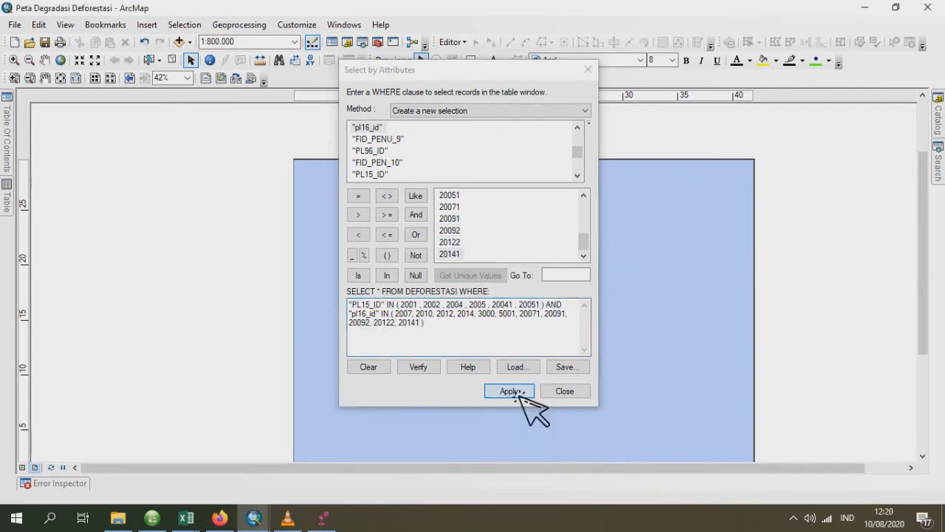
left_click(9, 207)
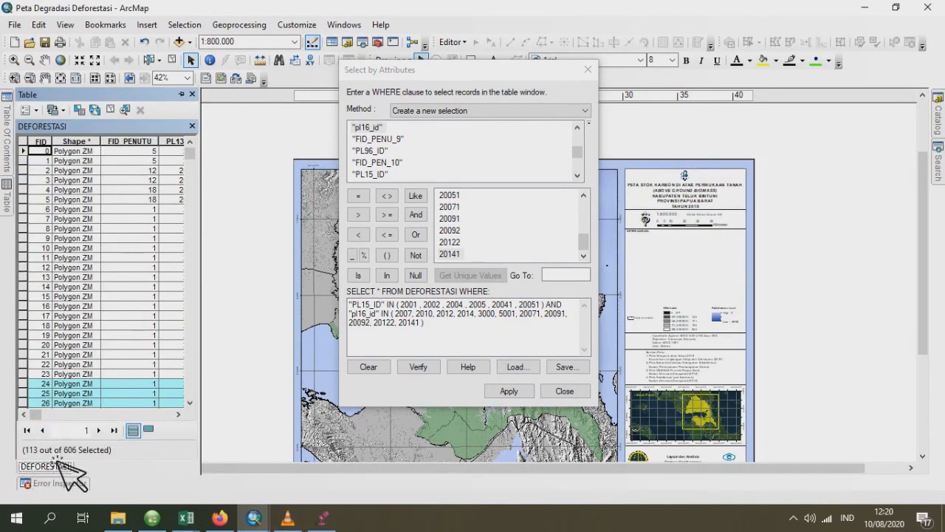
- Export the selected DEFORESTASI features as the shapefile DEF_TAHUN_2015_2016.shp and add it to the map as a layer
left_click(8, 151)
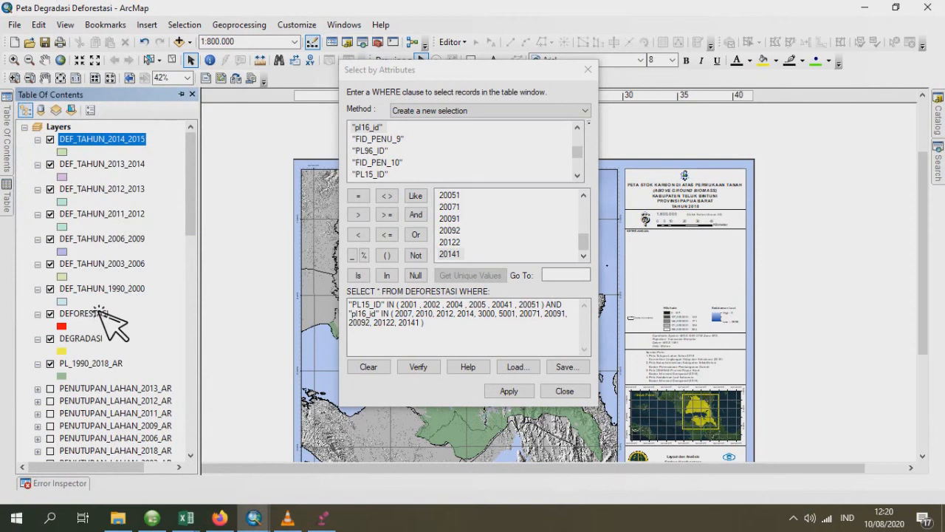
right_click(106, 318)
mouse_move(274, 249)
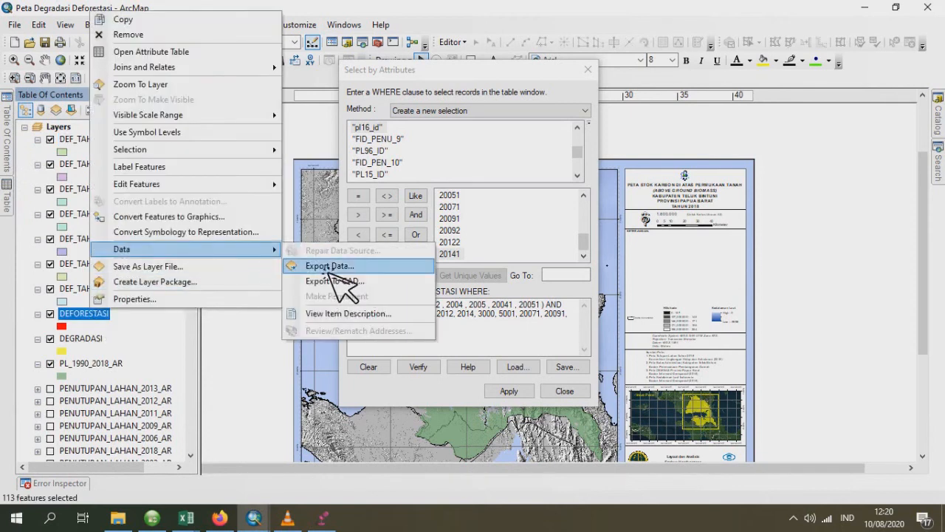
left_click(316, 268)
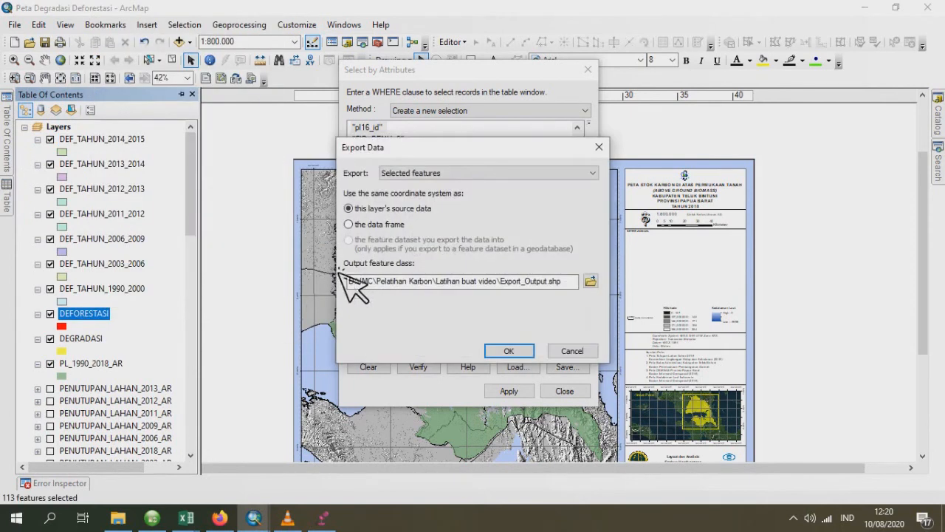
left_click(590, 281)
left_click(410, 269)
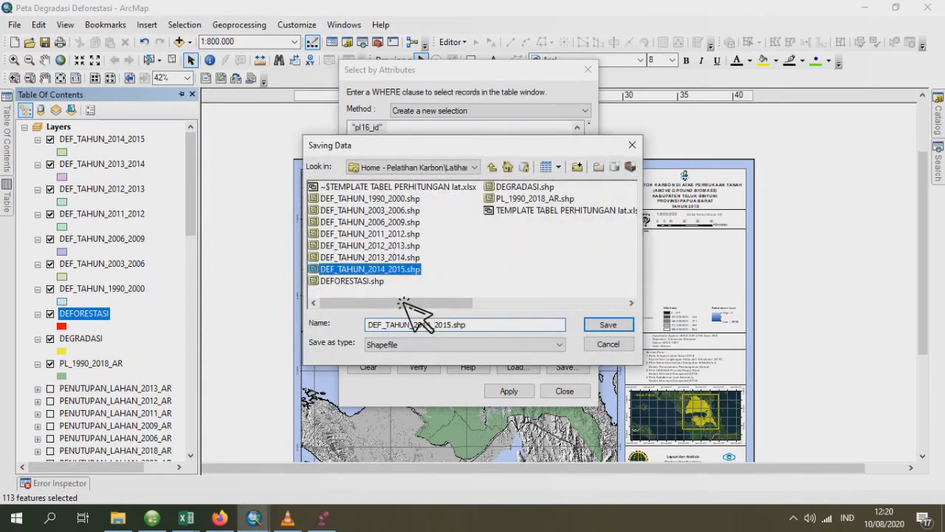
left_click(434, 325)
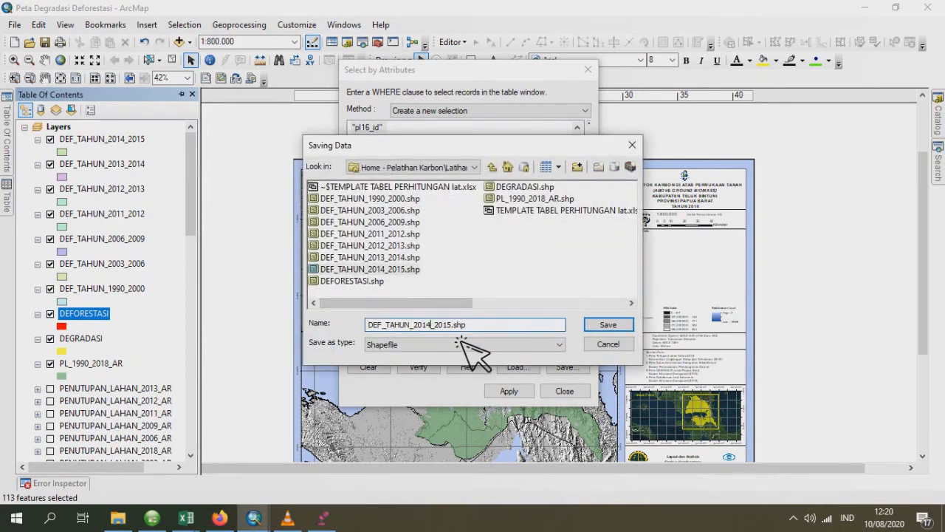
type("5")
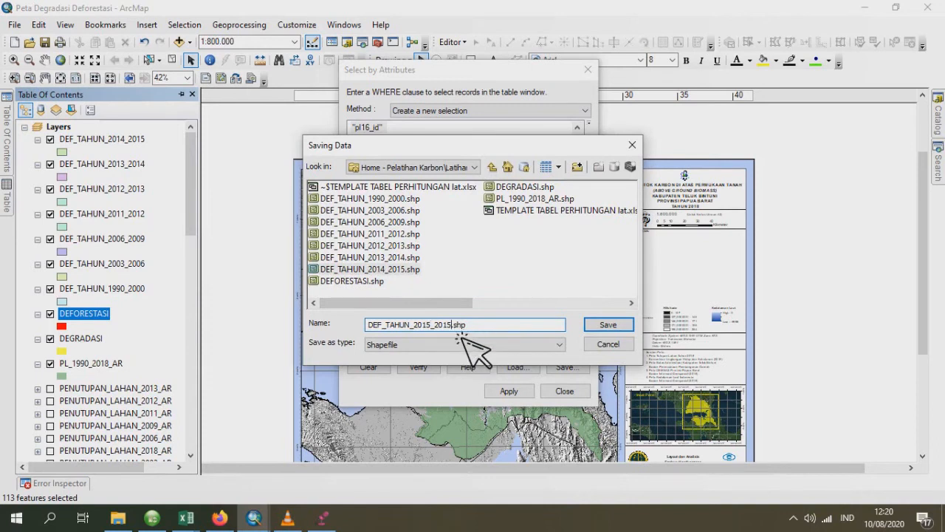
left_click(608, 324)
left_click(526, 352)
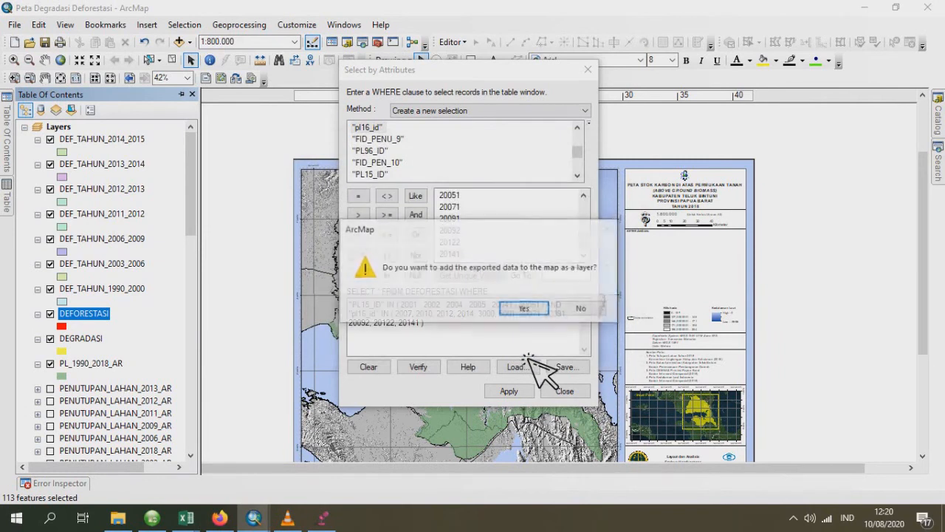
left_click(530, 313)
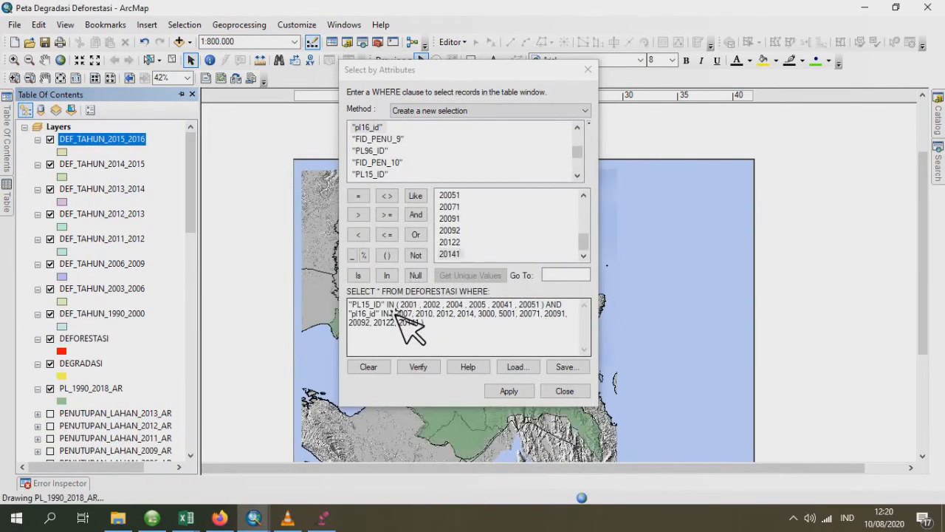
- Replace the WHERE clause fields with "pl16_id" in the first condition and "pl17_id" in the second
left_click_drag(386, 305, 339, 304)
double_click(369, 127)
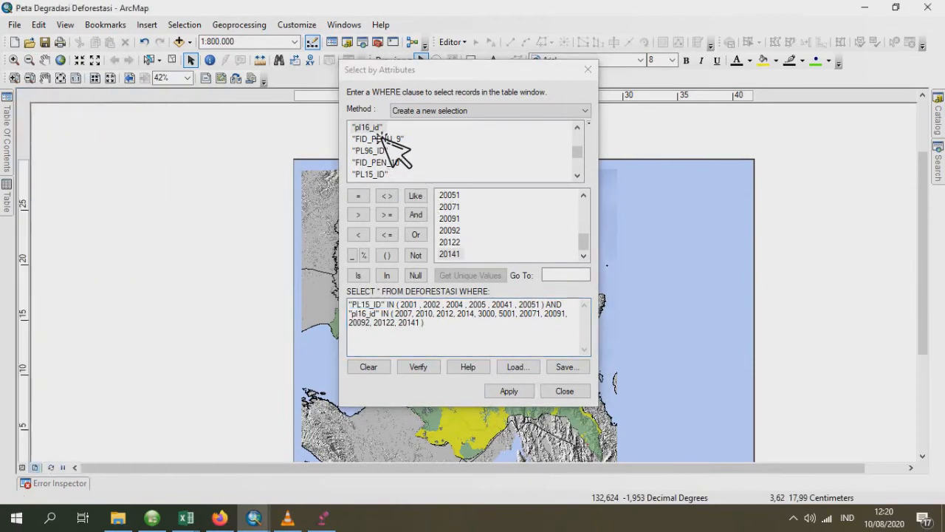
left_click_drag(381, 314, 349, 313)
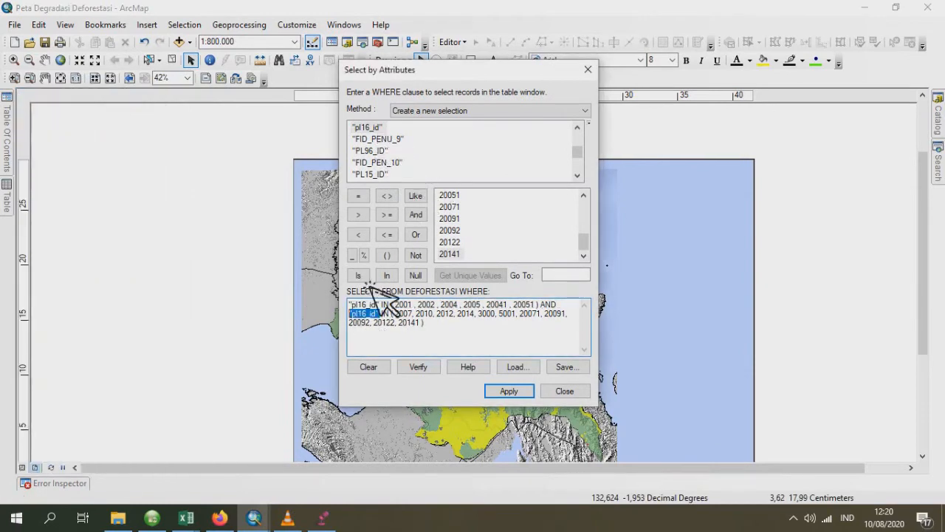
scroll(396, 174, "up", 4)
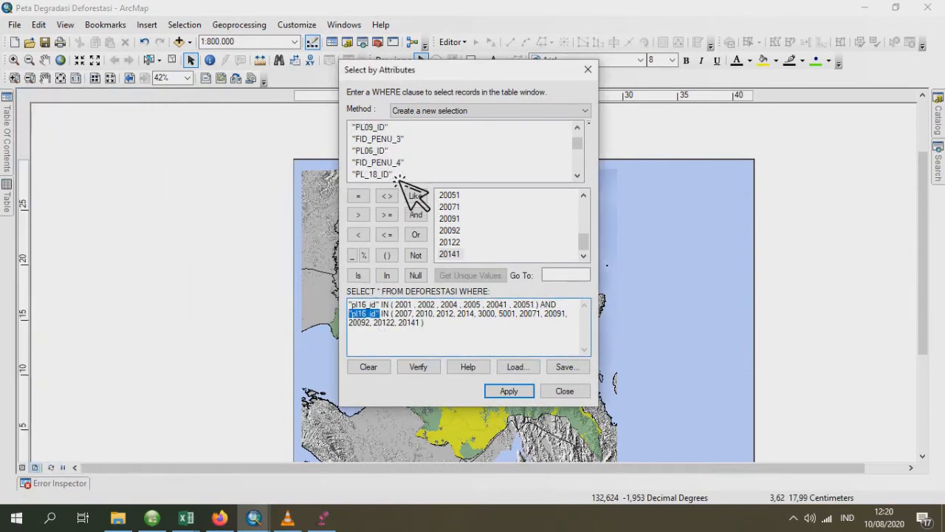
scroll(399, 181, "down", 9)
scroll(399, 181, "up", 7)
scroll(399, 181, "down", 3)
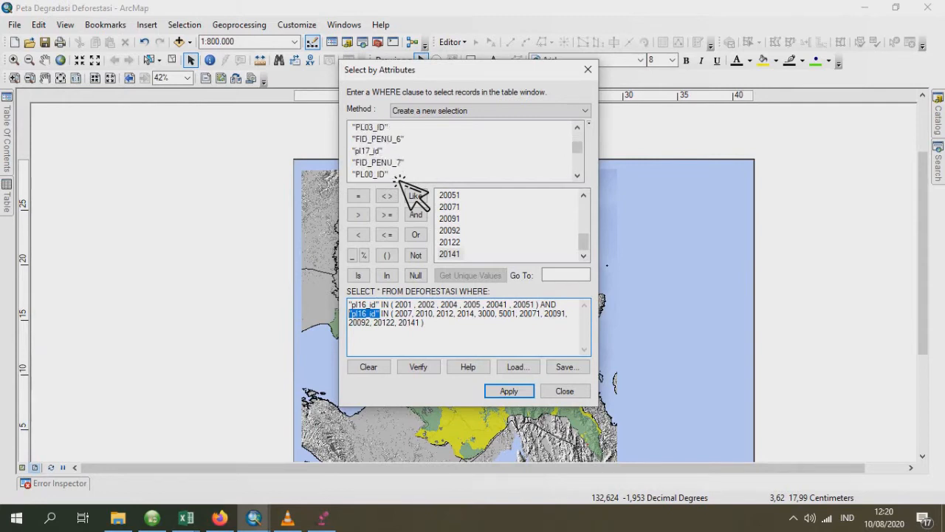
double_click(394, 152)
- Refill the "pl17_id" IN list with 2007, 2010, 2012, 2014, 3000, 5001, 20071, 20091, 20092, 20122 and 20141, and apply the selection
left_click_drag(402, 318, 428, 332)
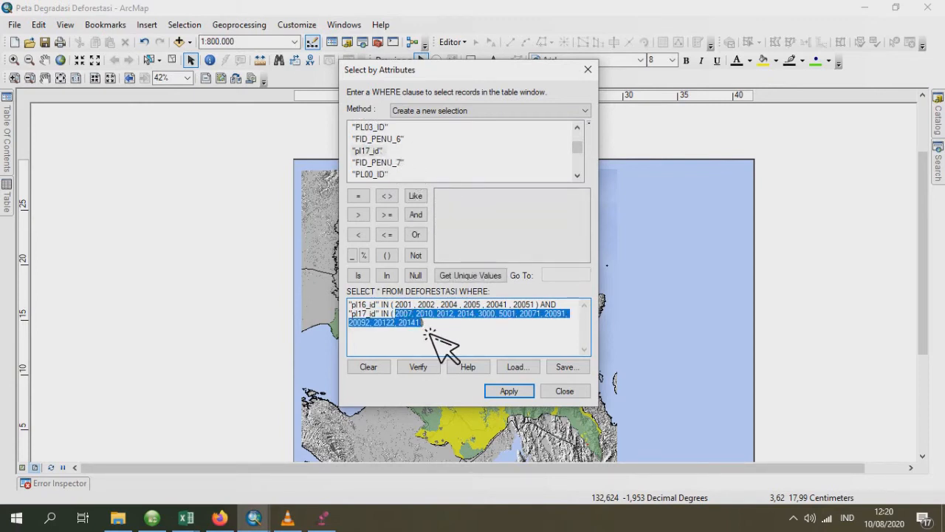
key("BackSpace")
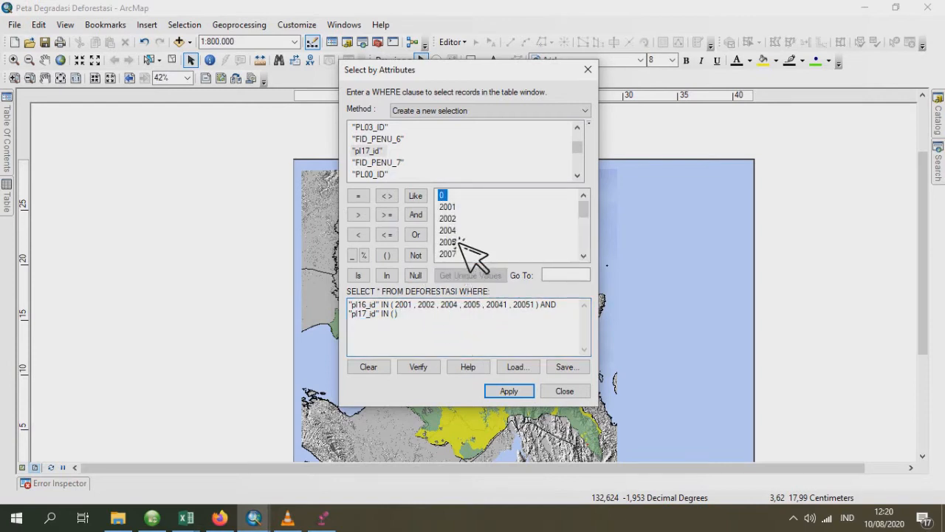
double_click(448, 254)
scroll(473, 234, "down", 1)
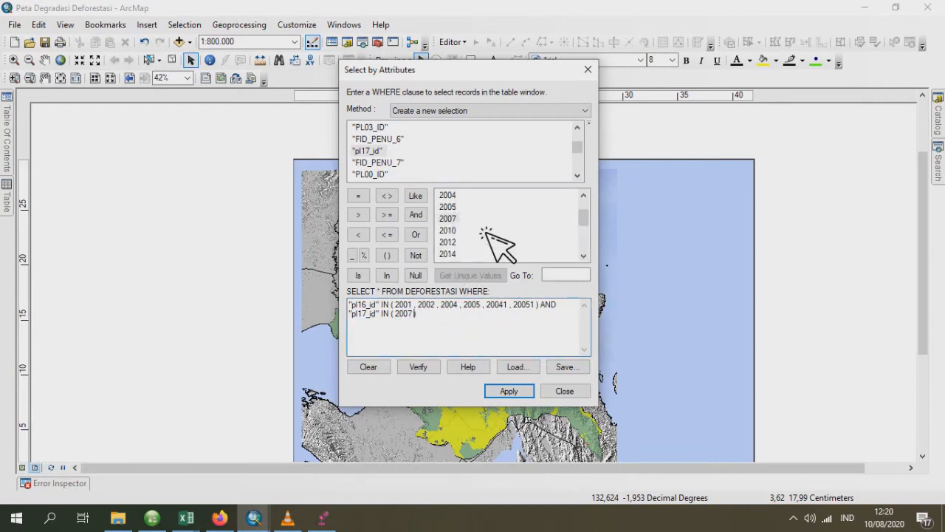
double_click(447, 231)
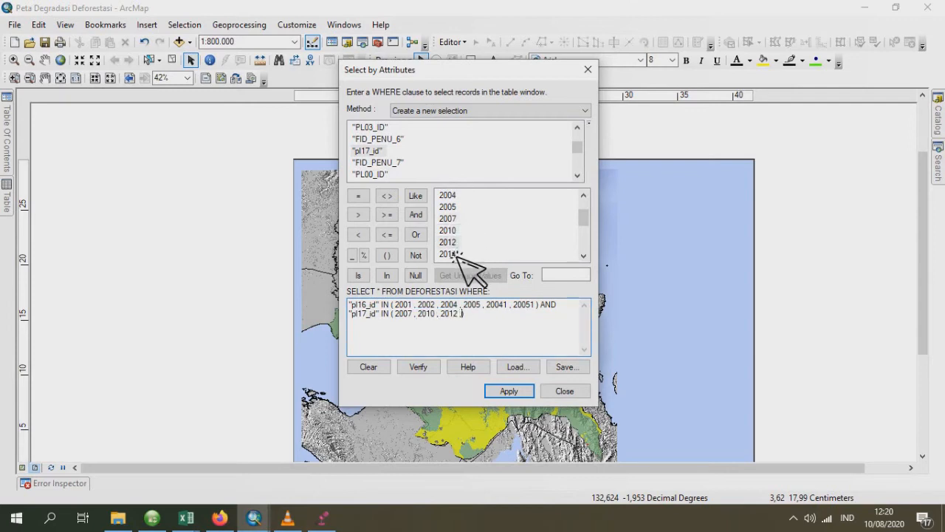
scroll(465, 244, "down", 1)
double_click(450, 231)
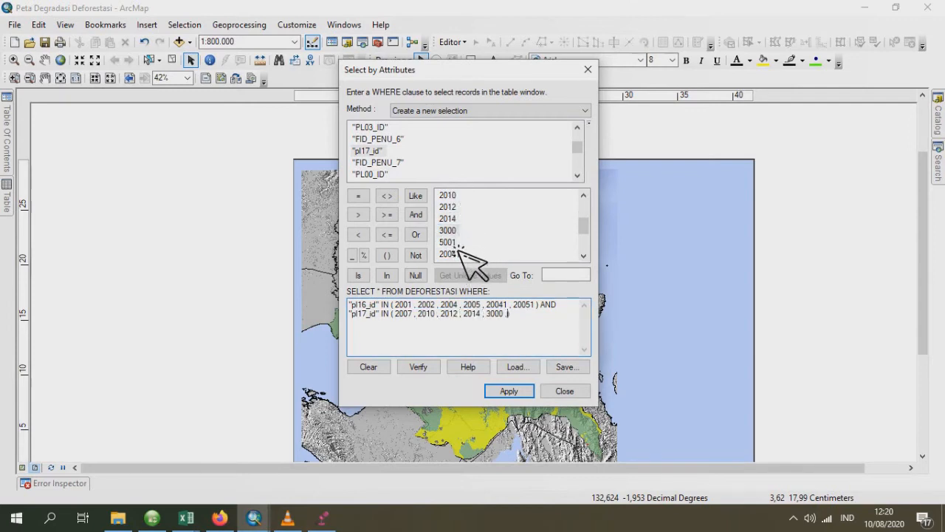
double_click(449, 242)
scroll(473, 247, "down", 1)
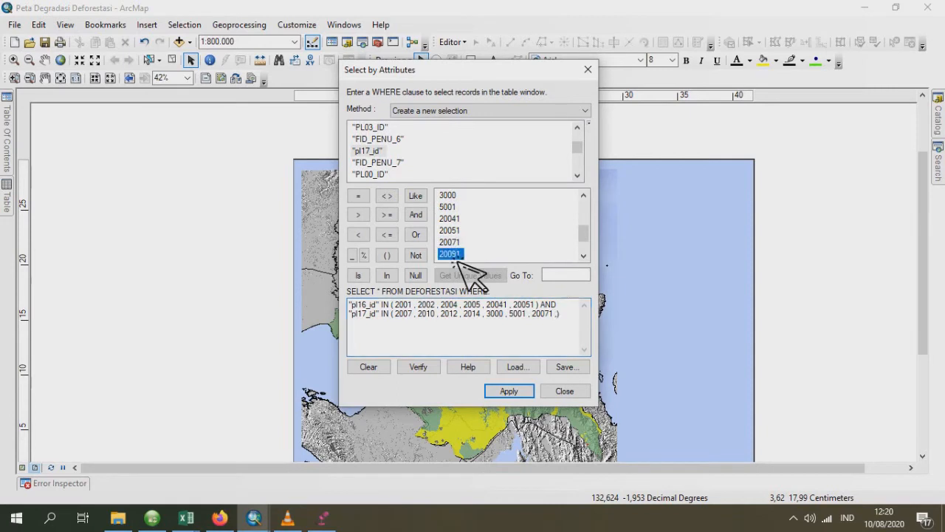
scroll(472, 244, "down", 1)
double_click(450, 230)
double_click(449, 242)
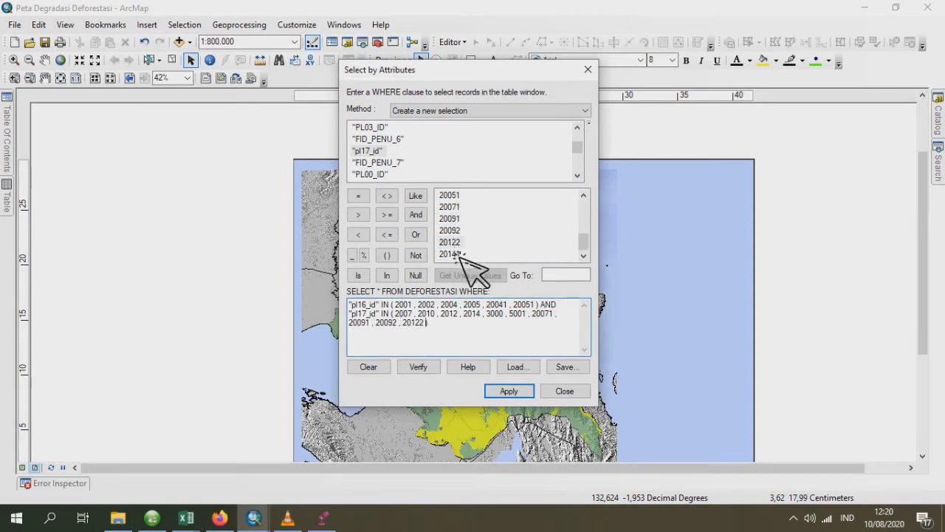
left_click(529, 392)
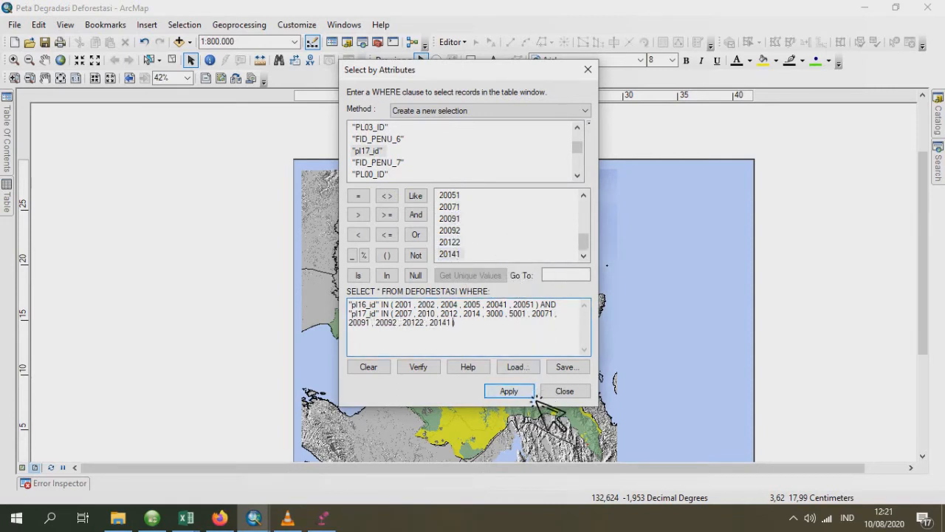
mouse_move(11, 209)
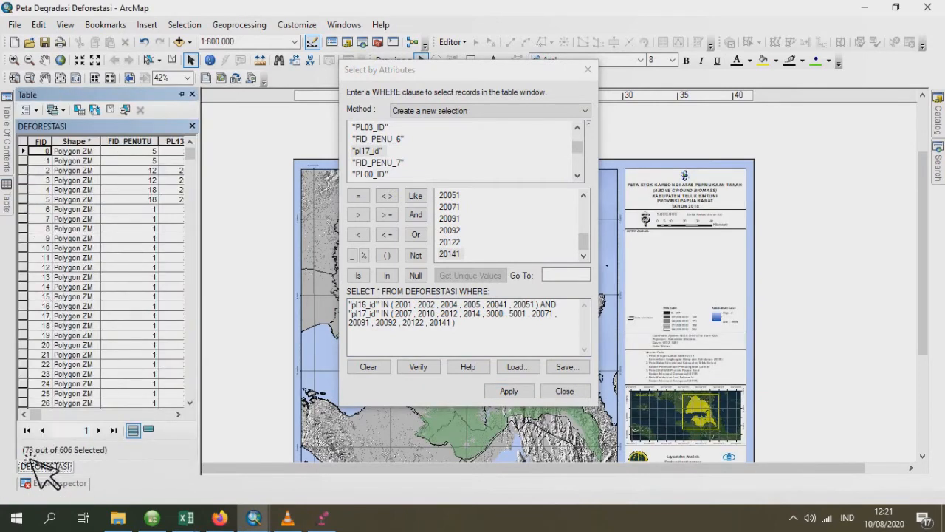
- Export the selected DEFORESTASI features as the shapefile DEF_TAHUN_2016_2017.shp and add it to the map as a layer
mouse_move(7, 141)
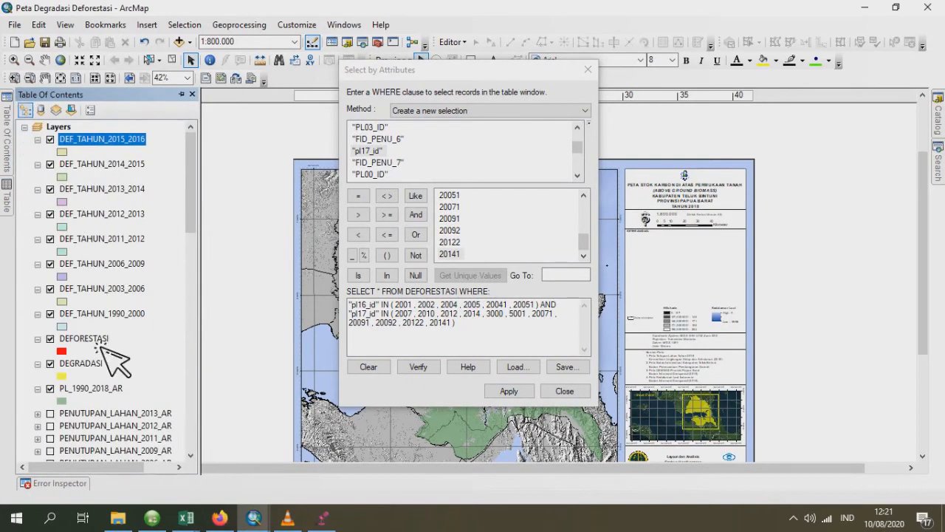
right_click(94, 345)
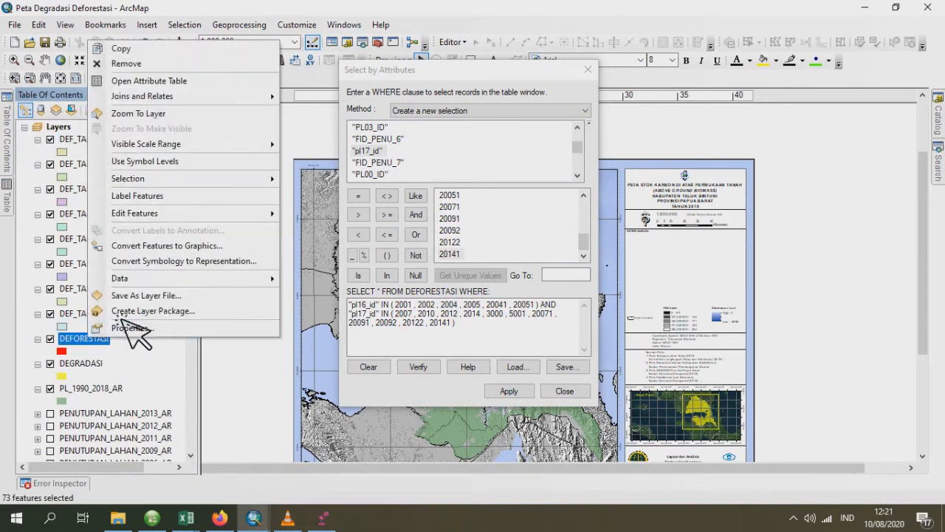
mouse_move(167, 283)
left_click(422, 296)
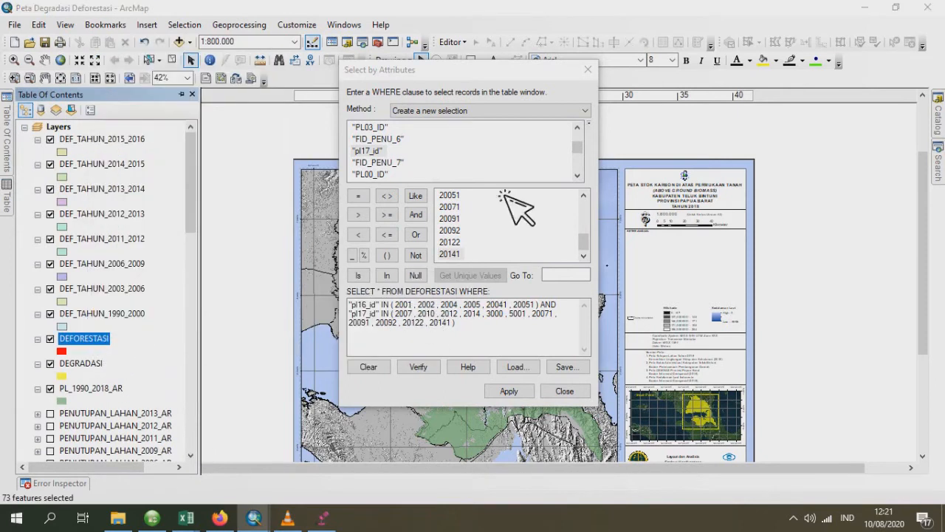
left_click(590, 282)
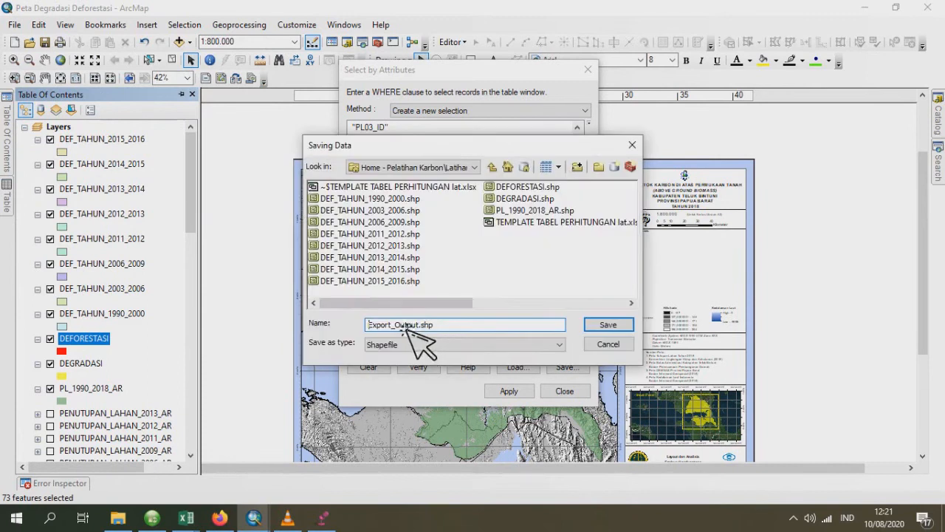
left_click(403, 284)
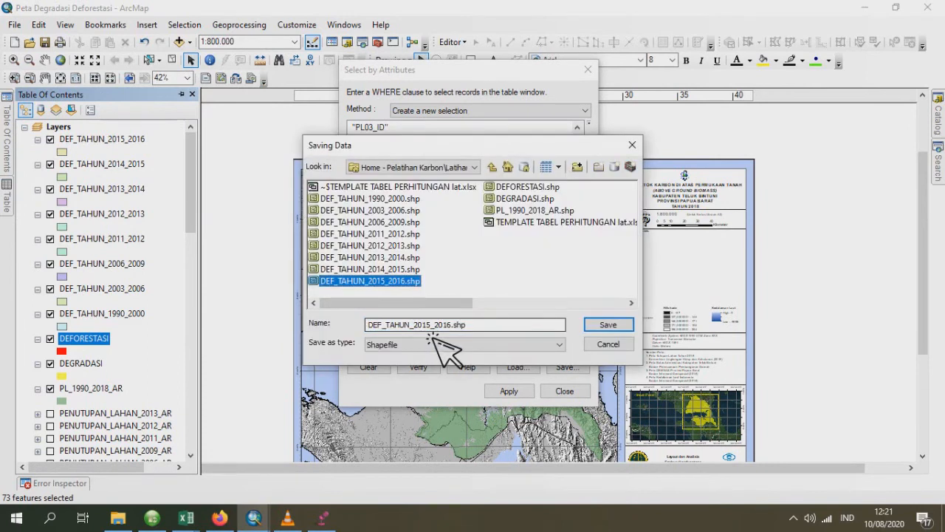
left_click(435, 326)
type("6")
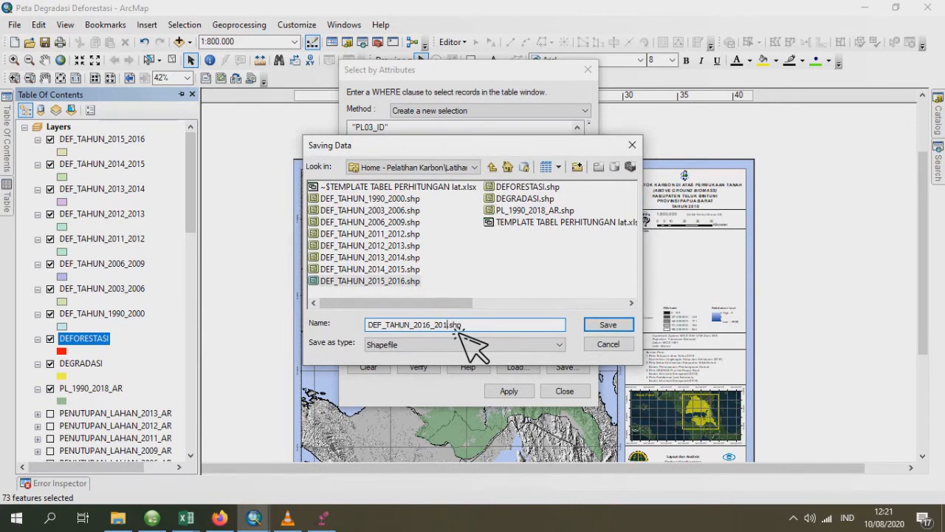
left_click(617, 328)
left_click(515, 347)
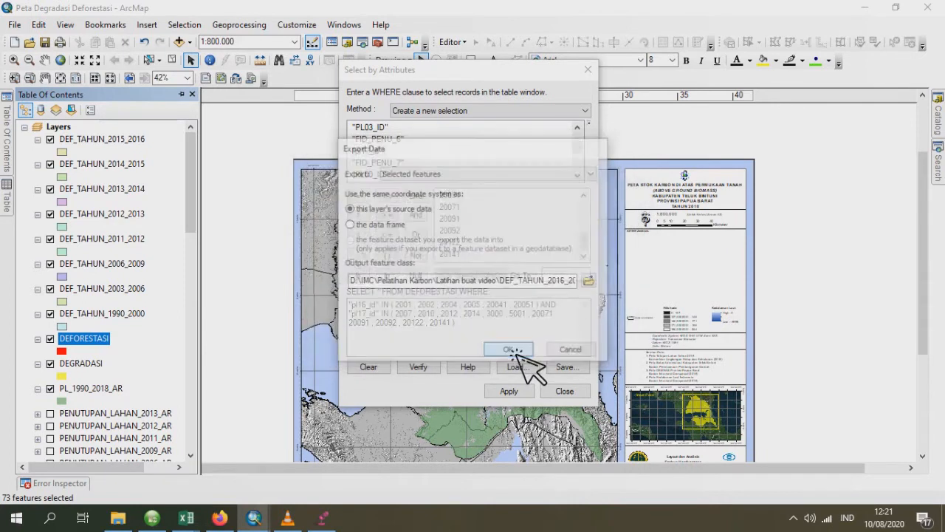
left_click(522, 311)
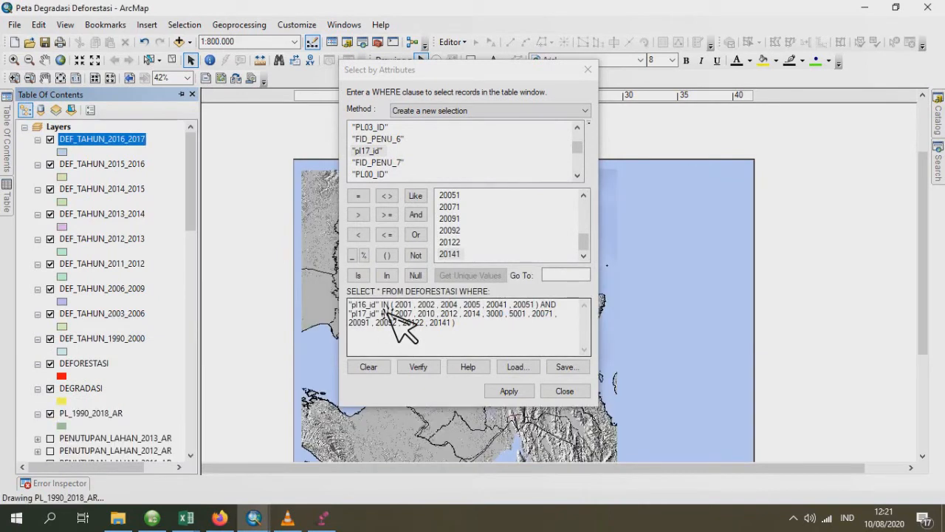
- Replace the WHERE clause fields with "pl17_id" in the first condition and "PL_18_ID" in the second
left_click_drag(381, 305, 338, 308)
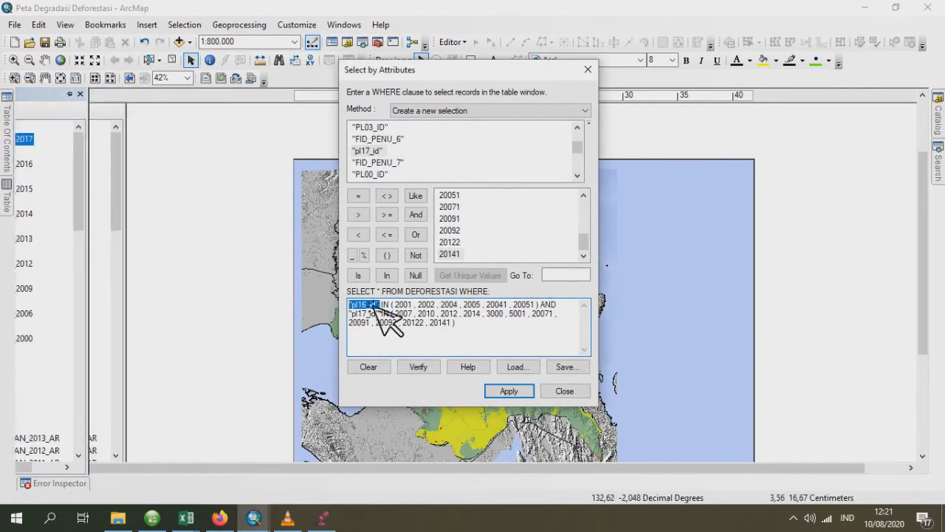
double_click(373, 152)
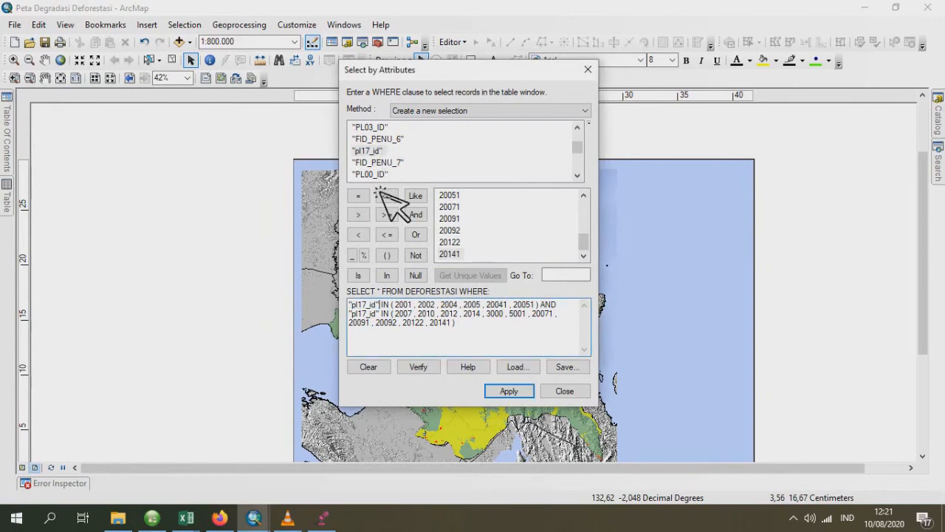
left_click(384, 314)
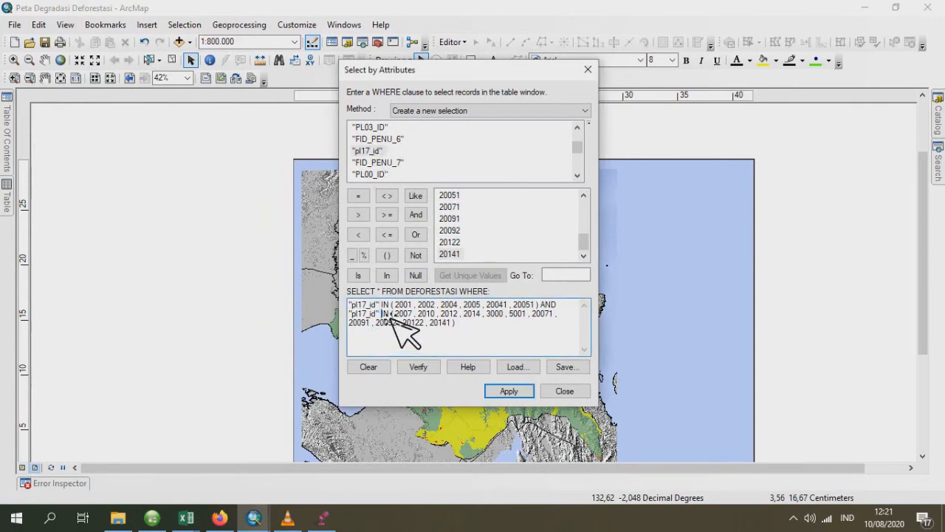
left_click_drag(381, 314, 348, 314)
key("Delete")
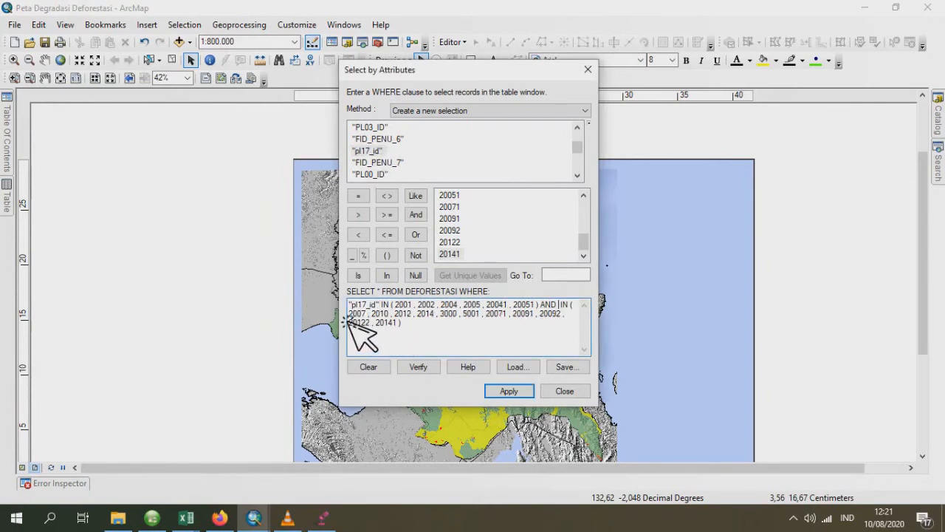
scroll(408, 177, "up", 1)
scroll(408, 177, "up", 1)
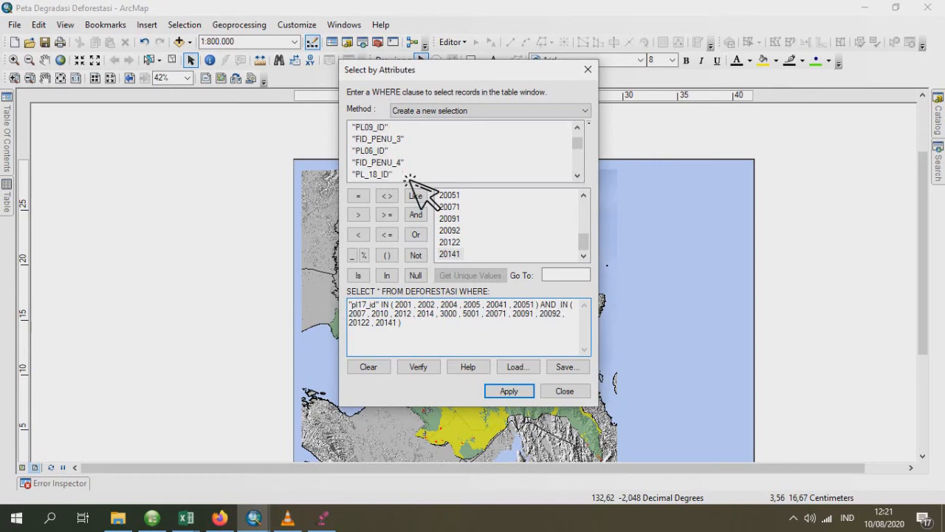
double_click(381, 182)
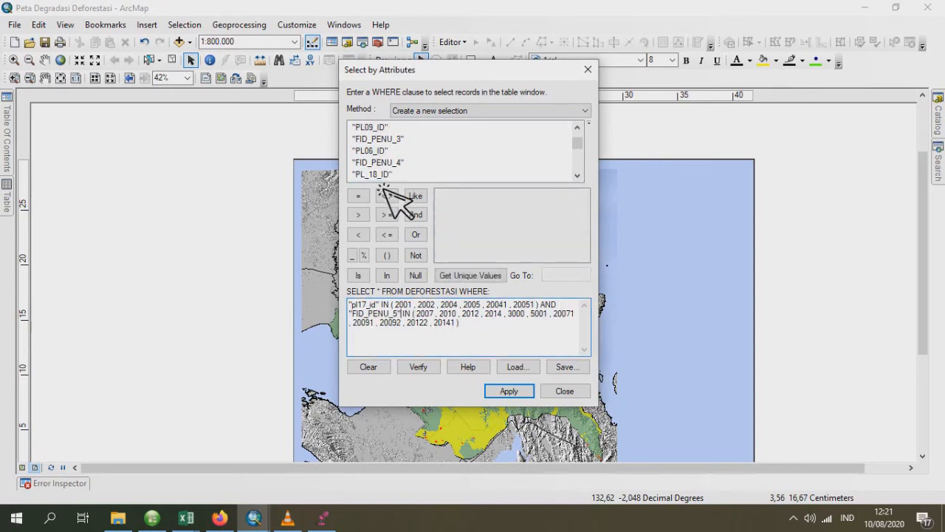
key("BackSpace")
key("BackSpace")
key("BackSpace")
key("BackSpace")
key("BackSpace")
key("BackSpace")
key("BackSpace")
key("BackSpace")
key("BackSpace")
key("BackSpace")
key("BackSpace")
key("BackSpace")
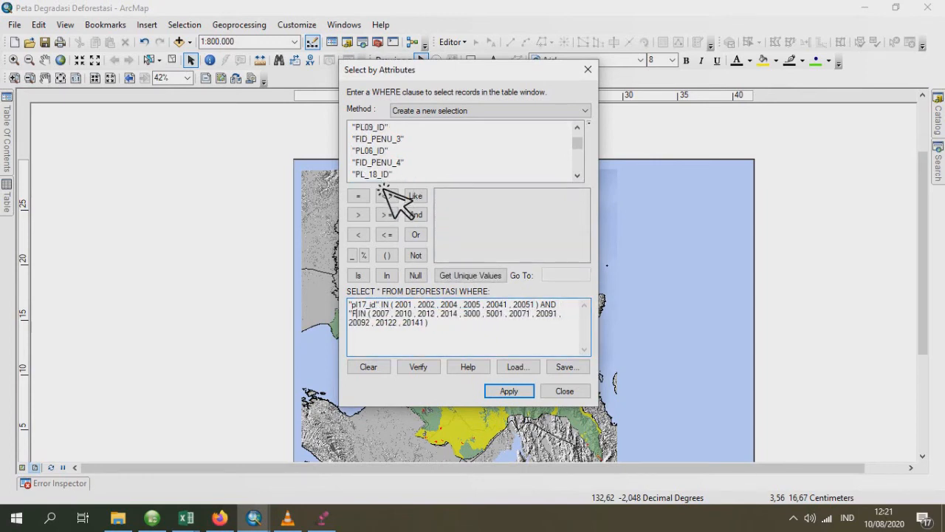
double_click(378, 176)
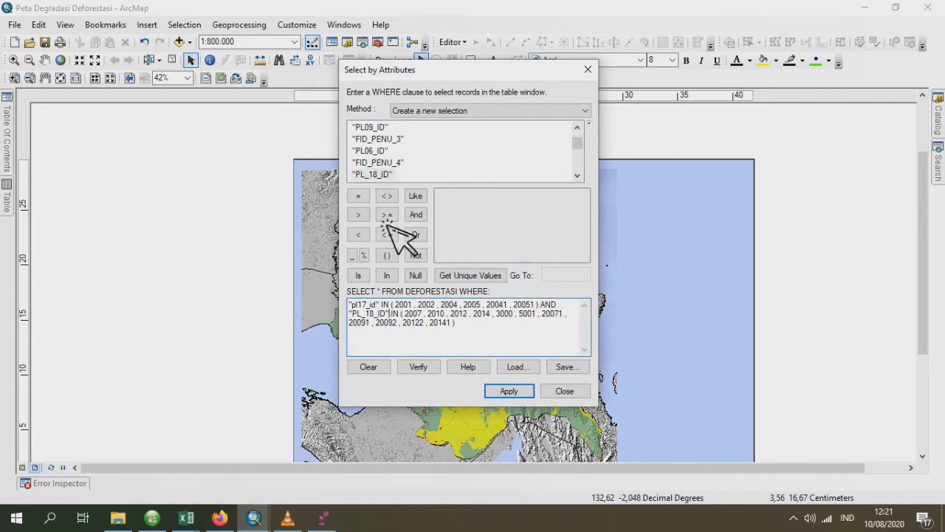
- Refill the "PL_18_ID" IN list with 2007, 2010, 2012, 2014, 3000, 5001, 20071, 20091, 20092, 20122 and 20141, and apply the selection
left_click_drag(405, 313, 449, 323)
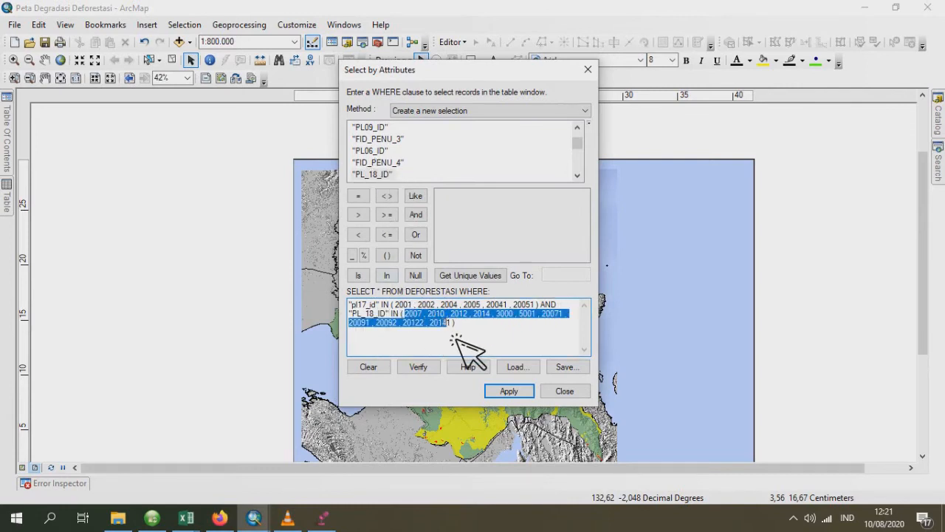
key("Delete")
left_click(470, 275)
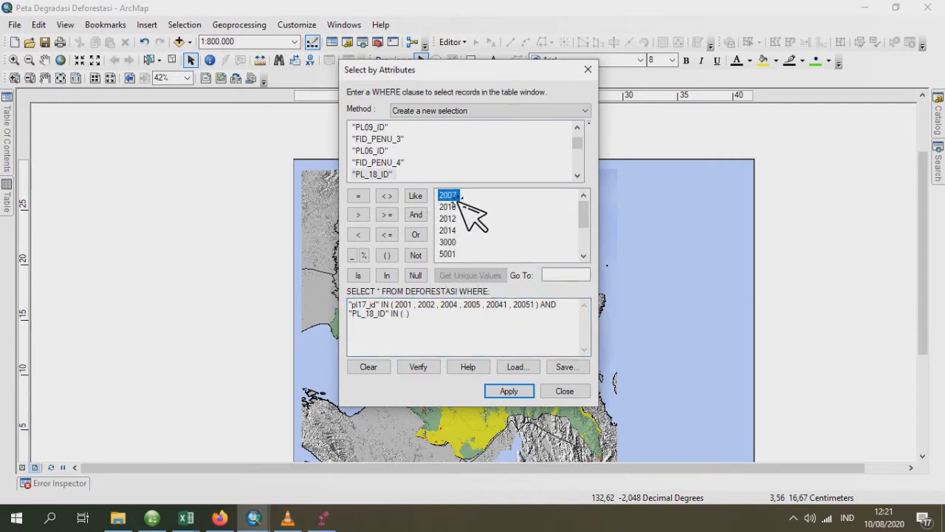
double_click(449, 195)
type(",")
double_click(452, 207)
type(",")
double_click(457, 219)
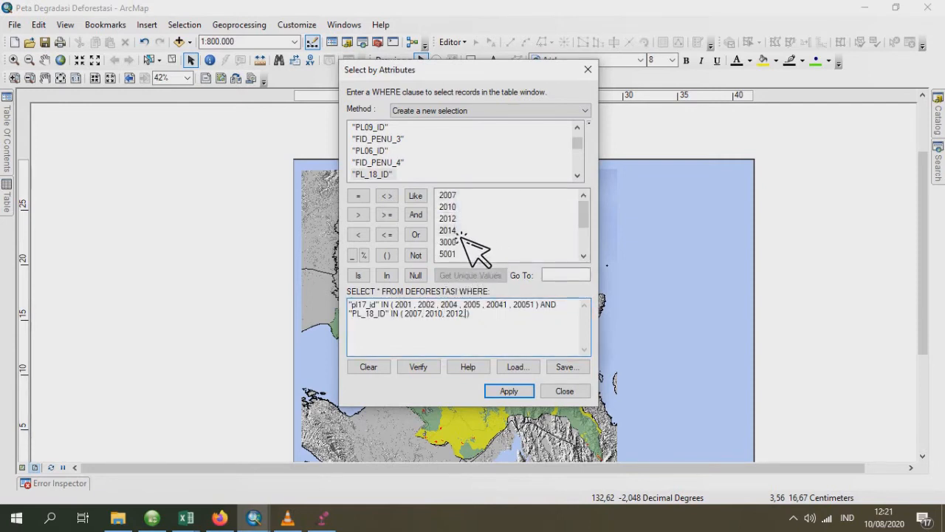
type(",")
double_click(458, 231)
type(", 2014,")
double_click(463, 242)
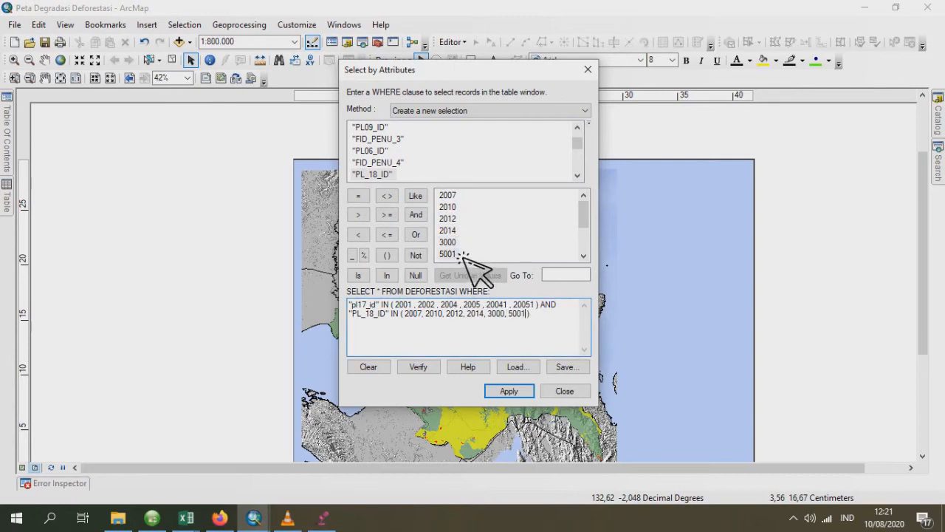
double_click(450, 230)
type(", 20071,")
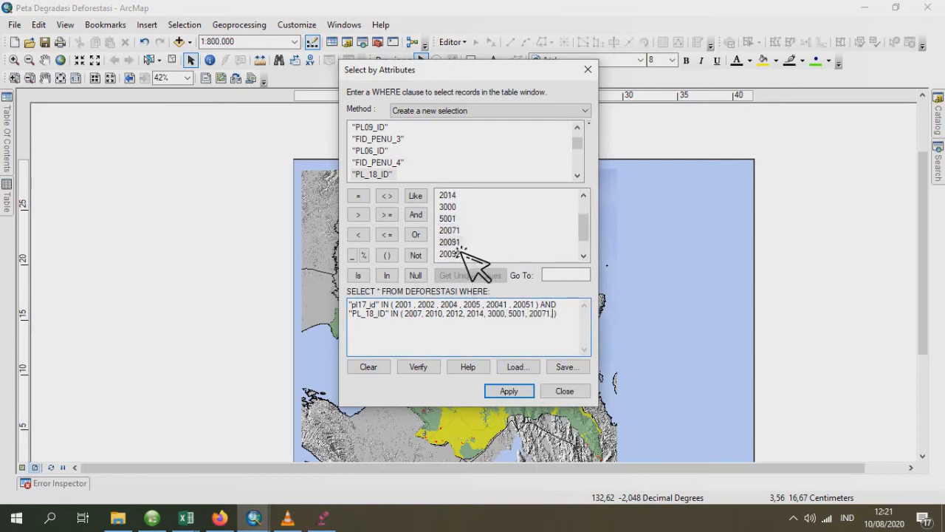
double_click(452, 243)
scroll(464, 255, "down", 1)
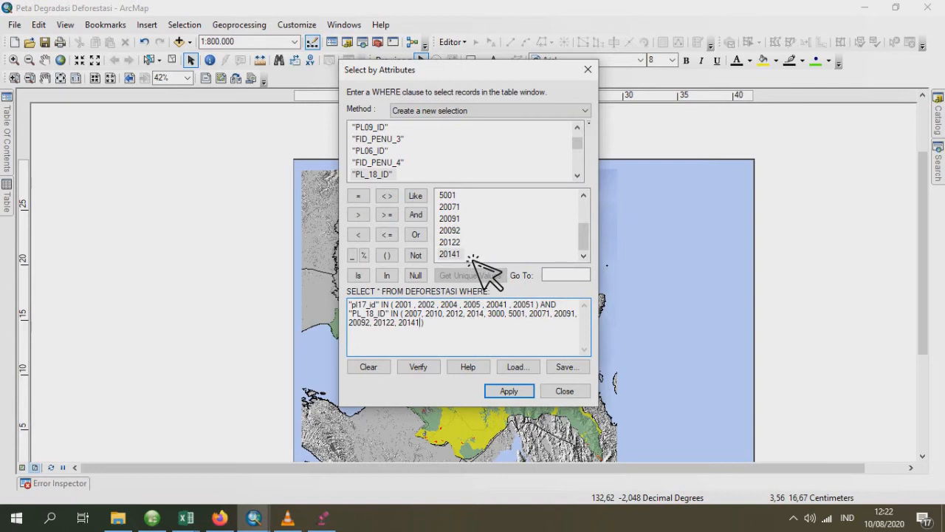
left_click(529, 392)
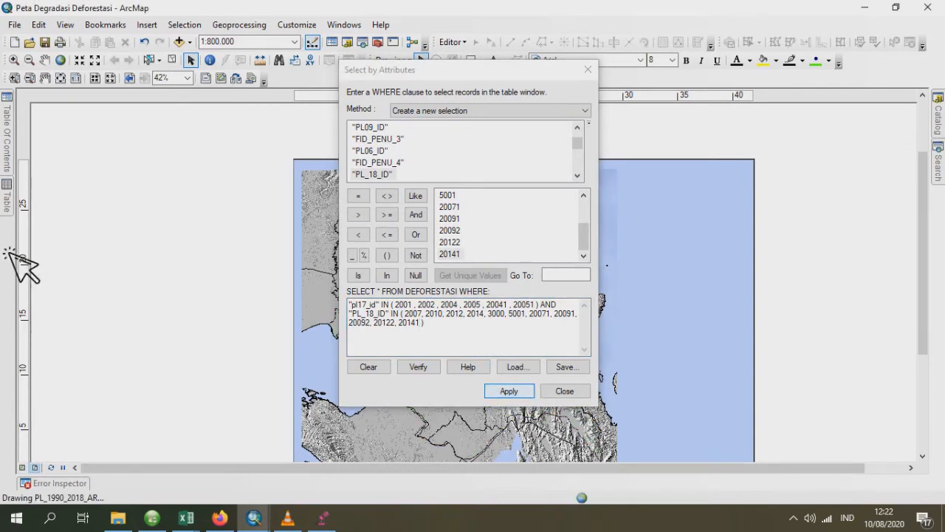
- Export the selected DEFORESTASI features as DEF_TAHUN_2017_2018.shp, adding it to the map as a layer, and close the attribute query
mouse_move(9, 194)
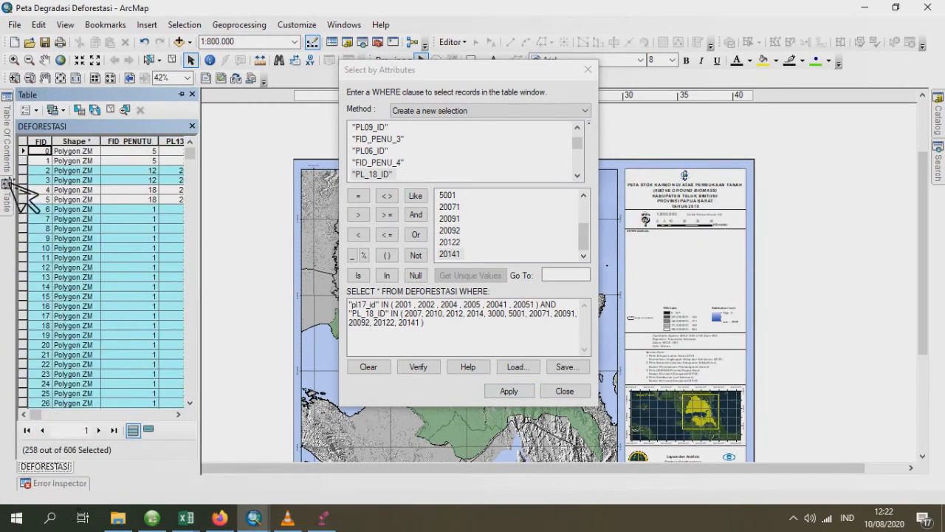
mouse_move(6, 148)
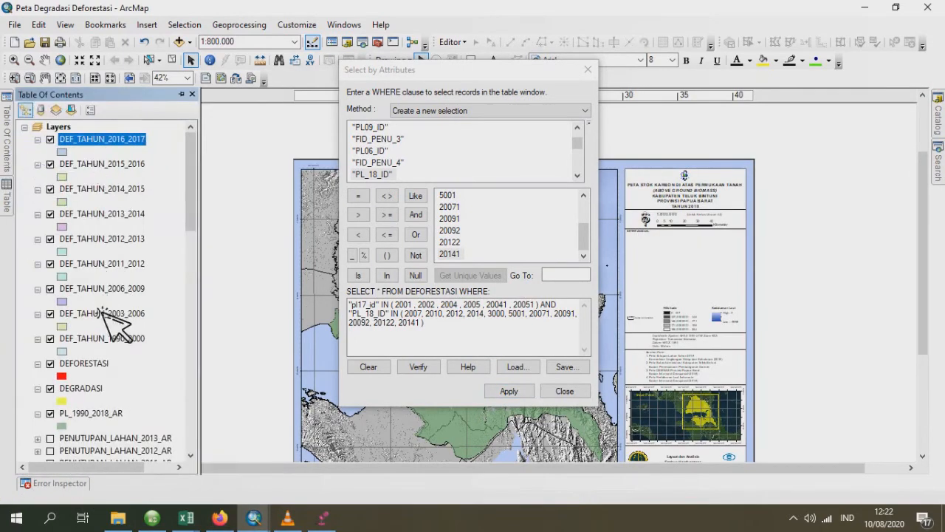
right_click(96, 363)
mouse_move(228, 309)
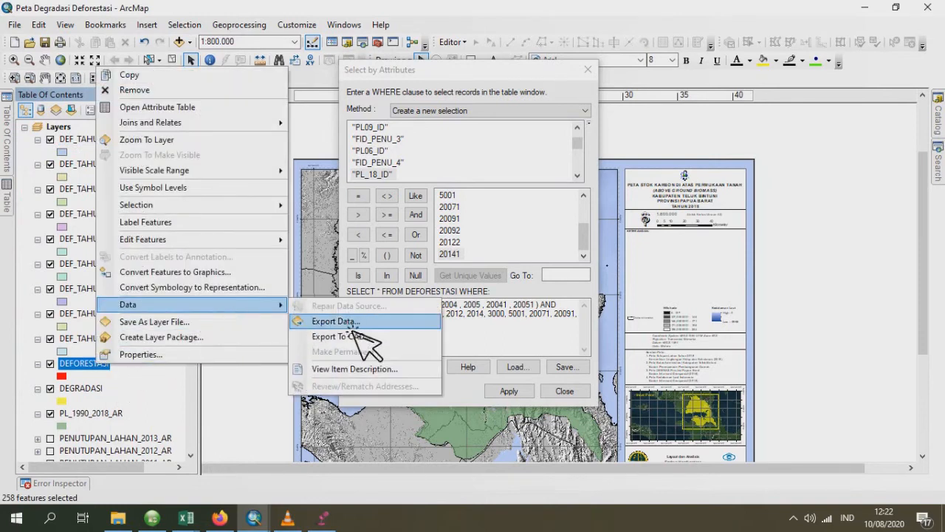
left_click(348, 322)
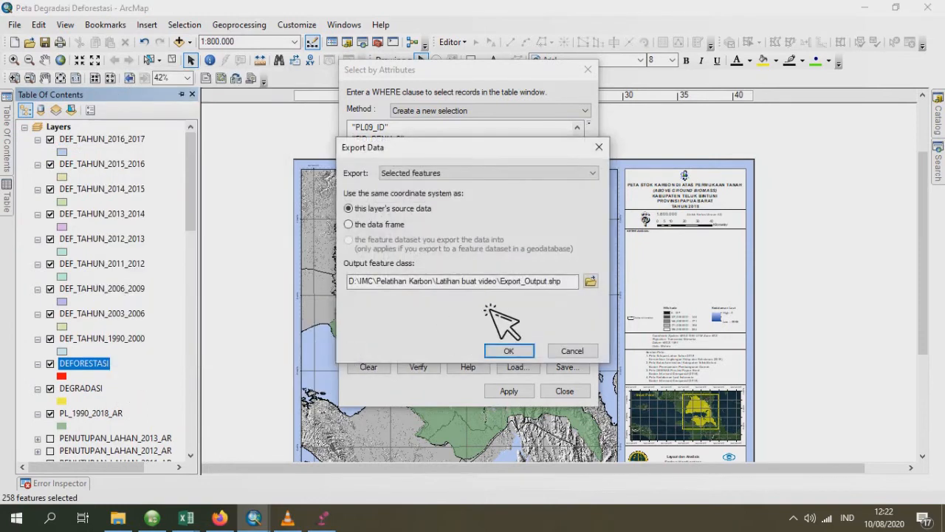
left_click(590, 281)
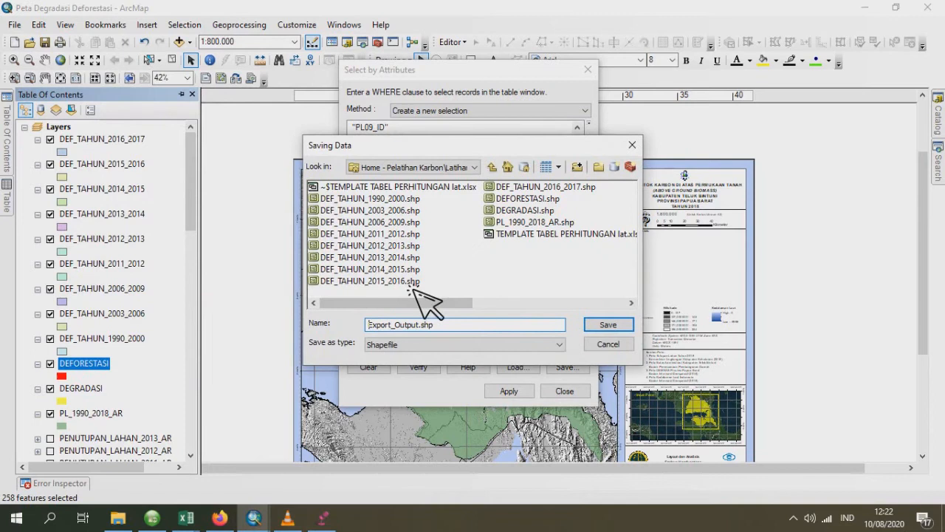
left_click(539, 190)
left_click(434, 326)
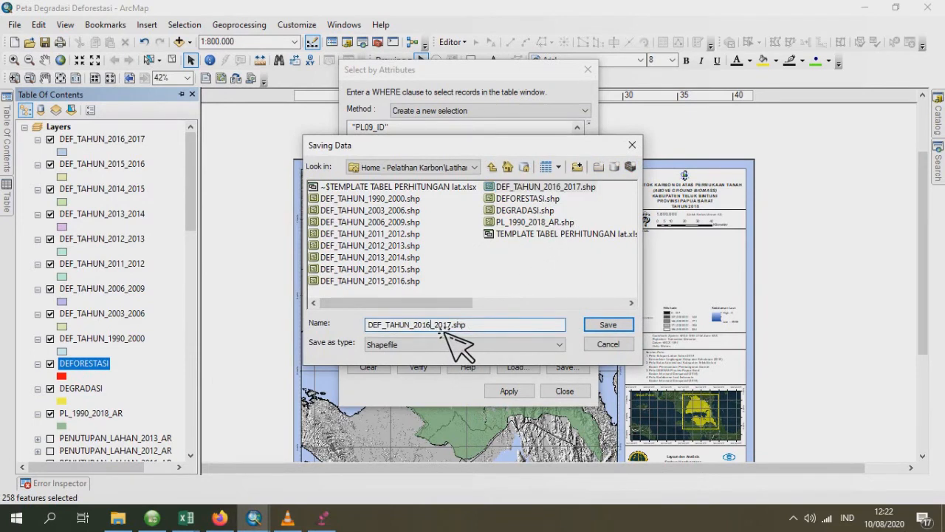
type("7")
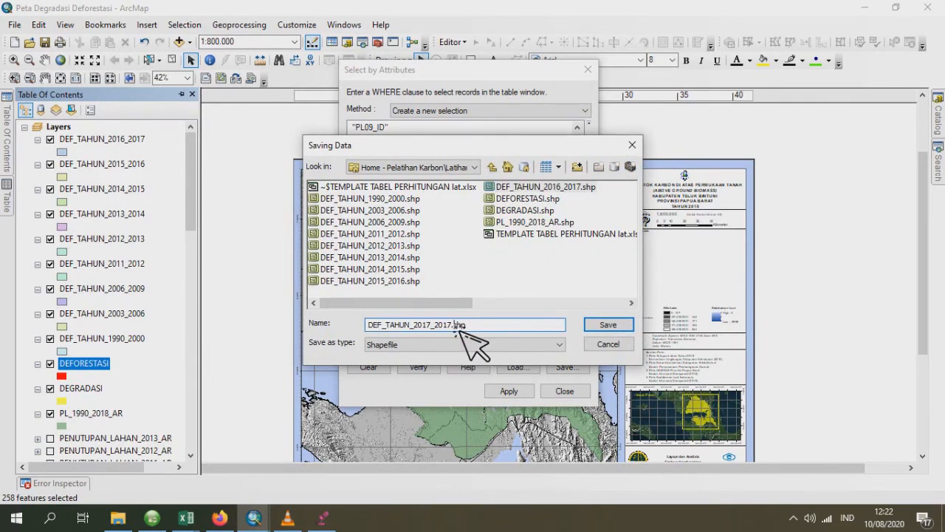
key("BackSpace")
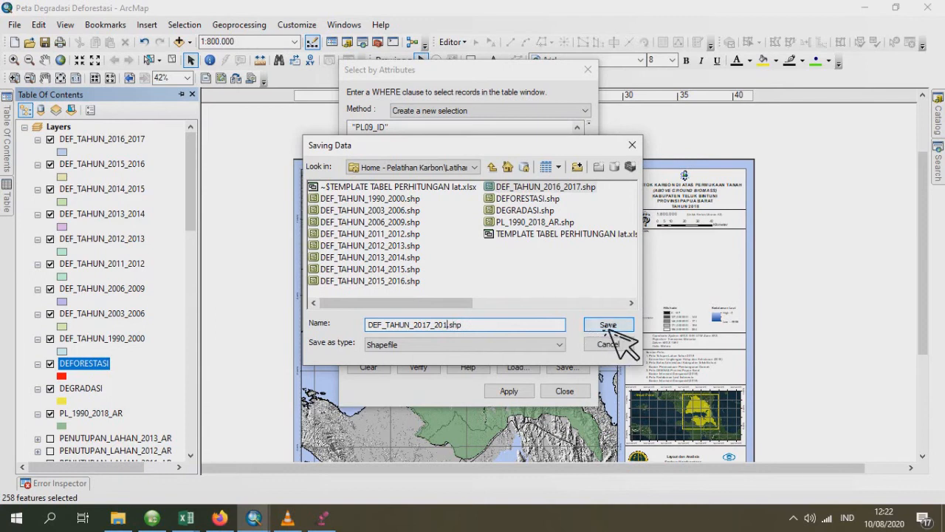
left_click(610, 330)
left_click(506, 348)
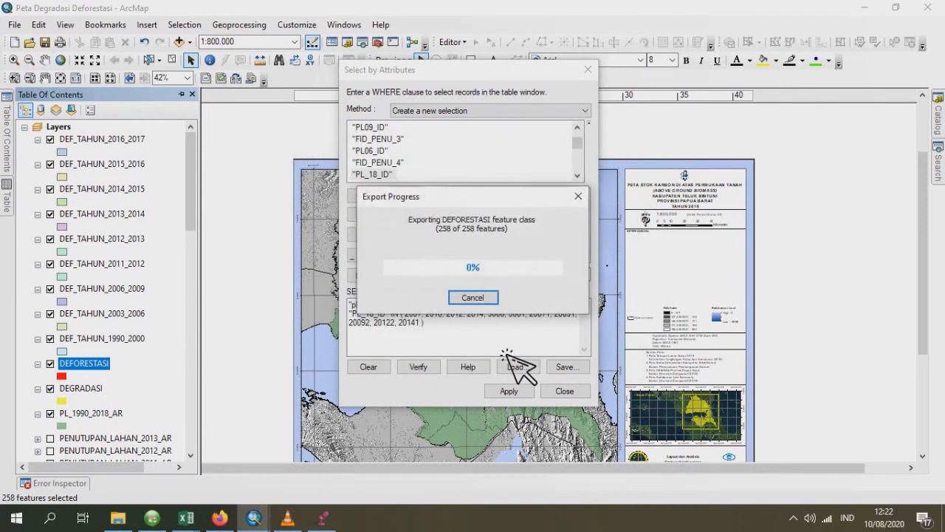
left_click(524, 310)
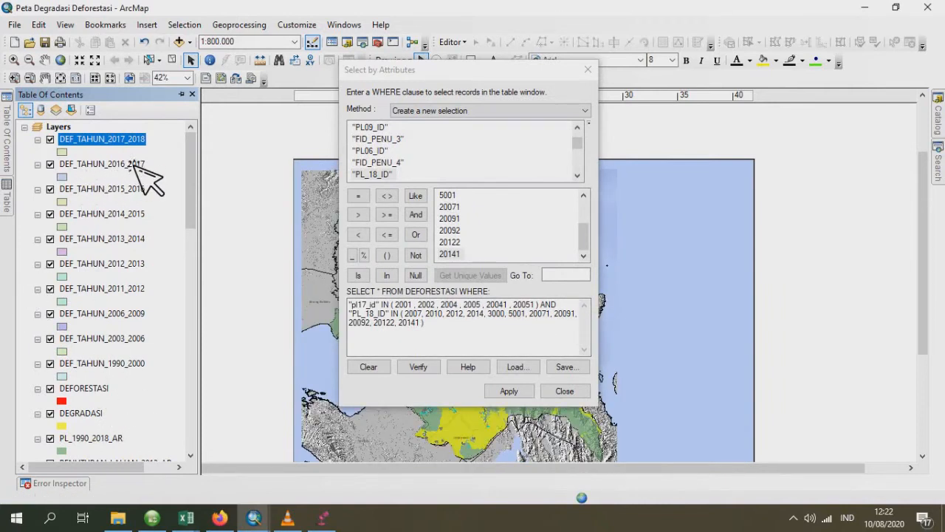
left_click(571, 394)
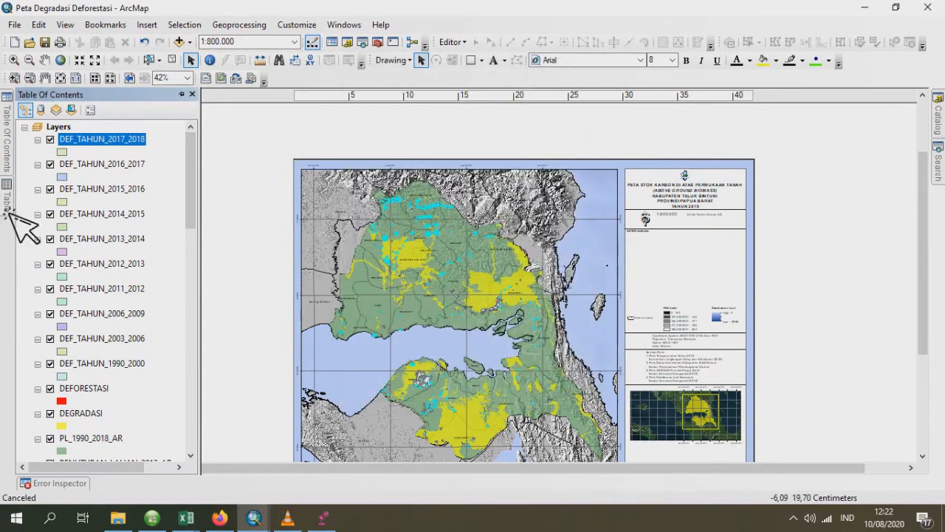
mouse_move(7, 212)
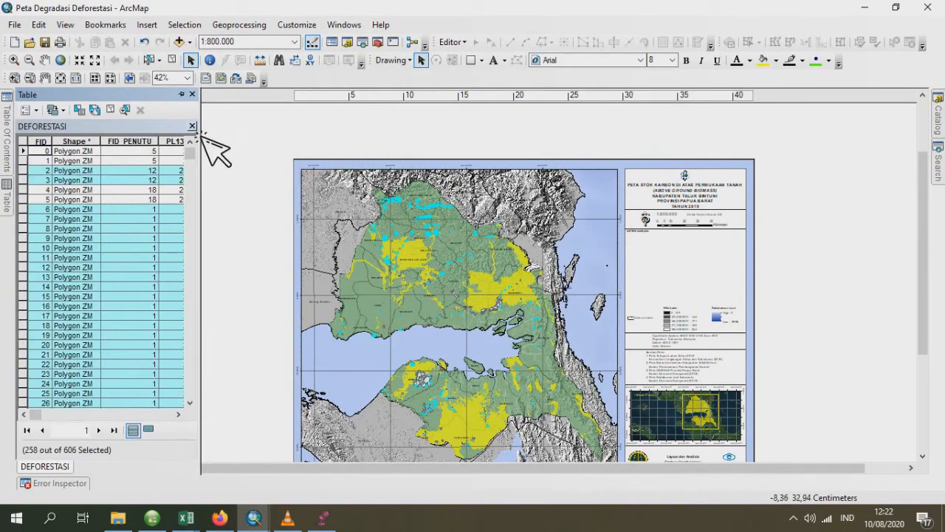
- Clear the selected records in the DEFORESTASI attribute table and close the table
right_click(23, 160)
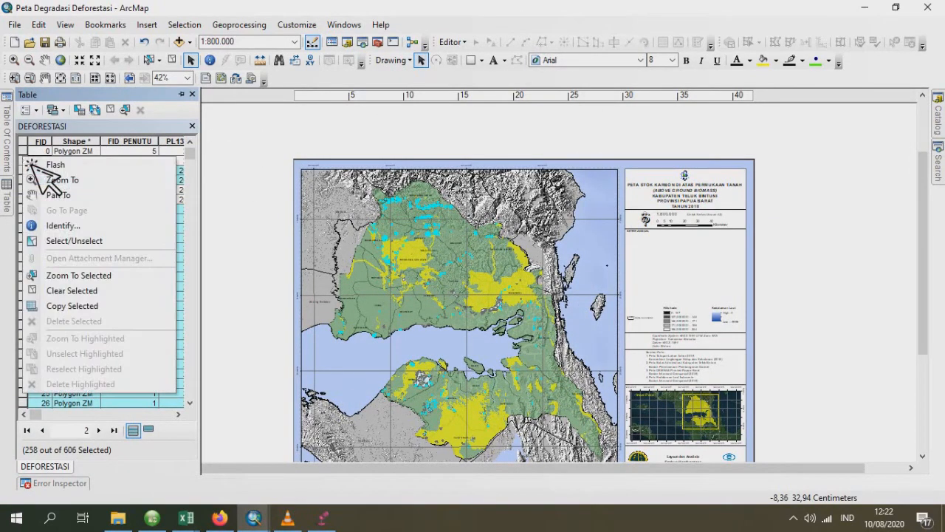
left_click(72, 290)
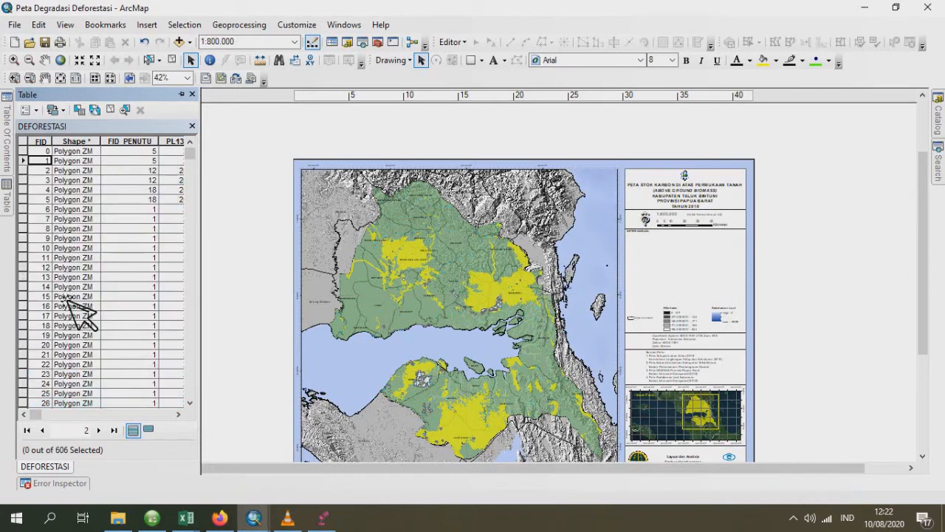
left_click(192, 126)
- Group the ten DEF_TAHUN layers, from DEF_TAHUN_2017_2018 to DEF_TAHUN_1990_2000, into a new group layer
mouse_move(7, 147)
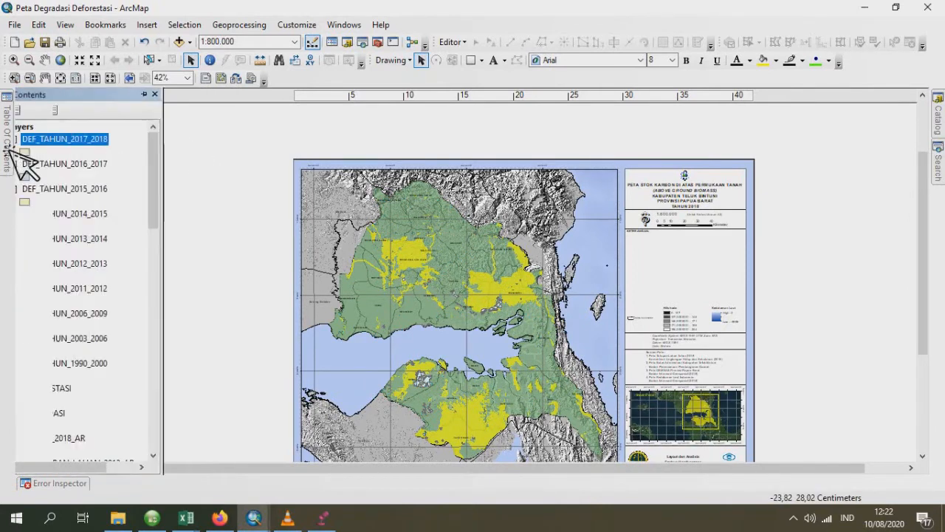
left_click(96, 167, "ctrl")
left_click(110, 190, "ctrl")
left_click(120, 214, "ctrl")
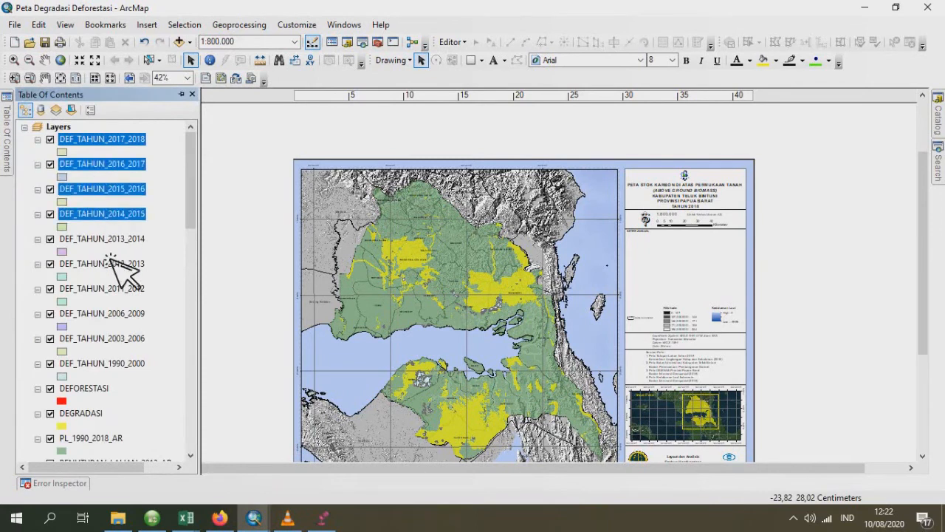
left_click(111, 242, "ctrl")
left_click(111, 266, "ctrl")
left_click(112, 291, "ctrl")
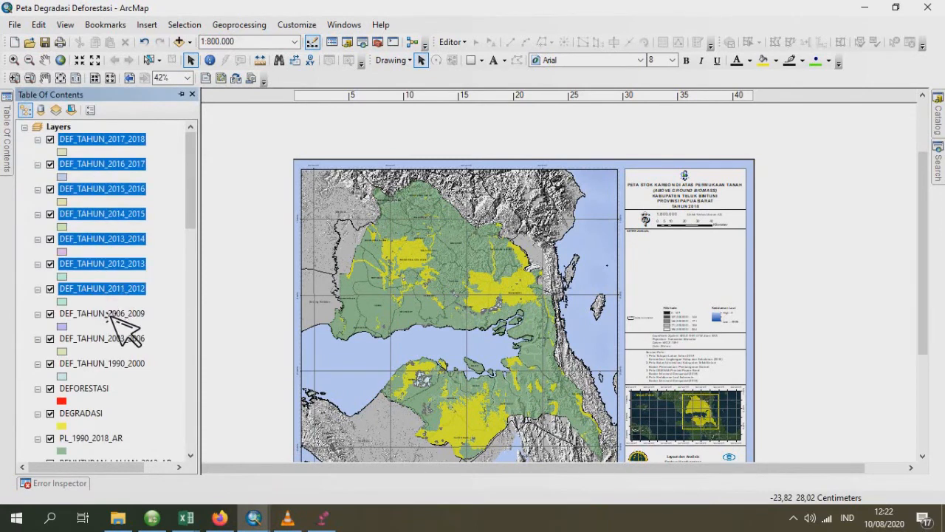
left_click(111, 316, "ctrl")
left_click(111, 341, "ctrl")
left_click(111, 366, "ctrl")
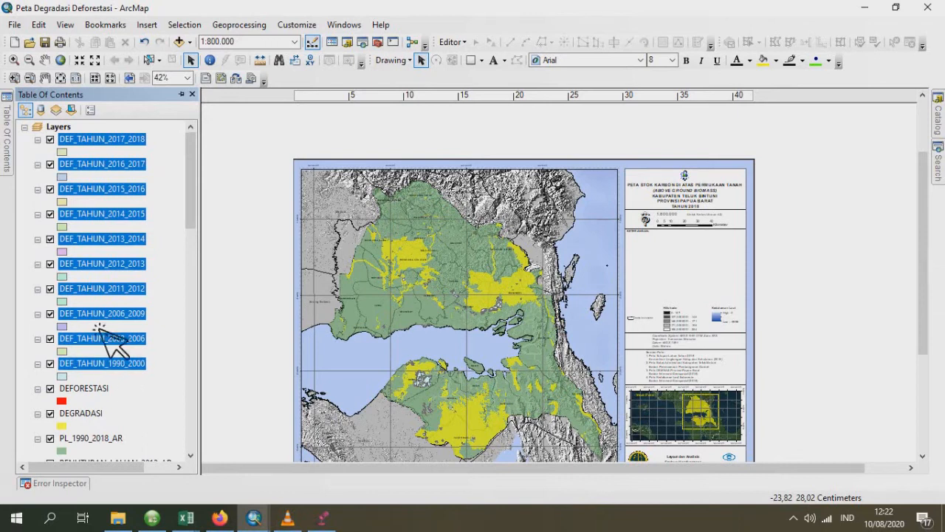
right_click(77, 140)
left_click(189, 184)
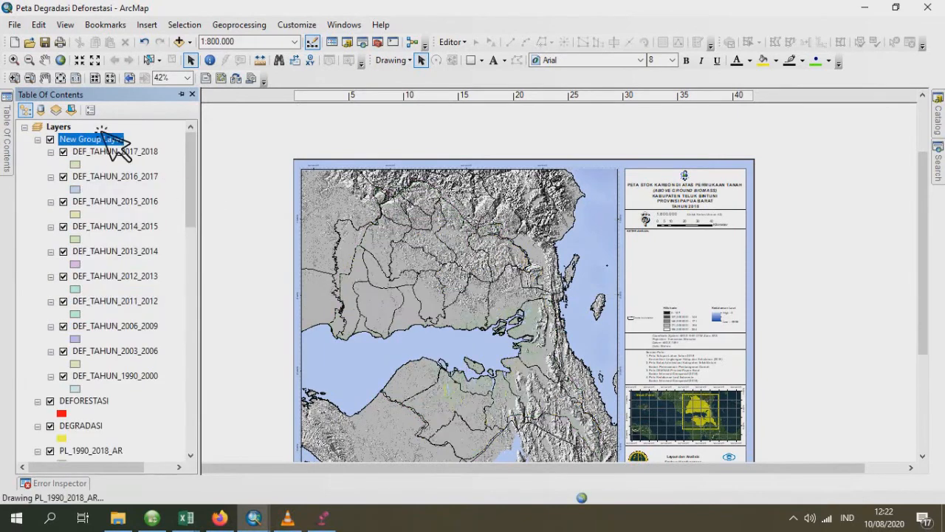
- Rename the new group layer as DEFORESTASI 1990-2018
right_click(99, 144)
left_click(90, 144)
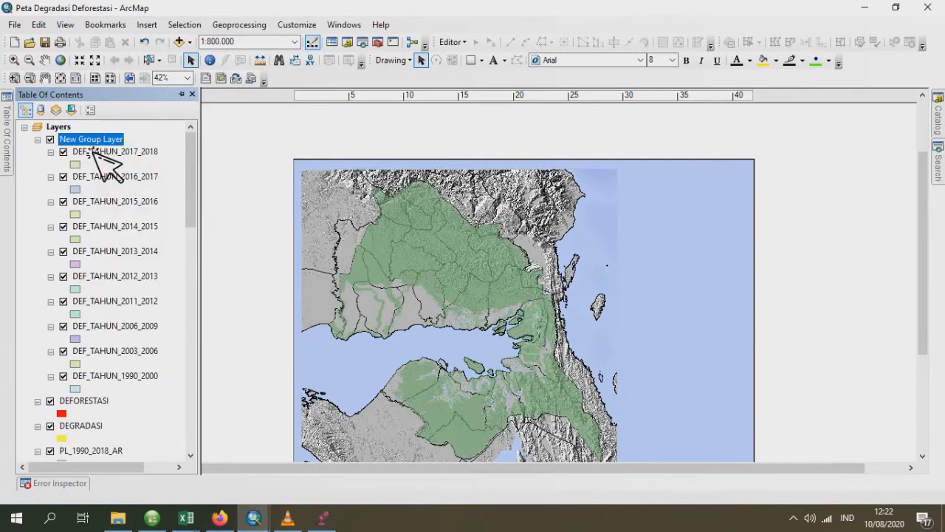
double_click(90, 144)
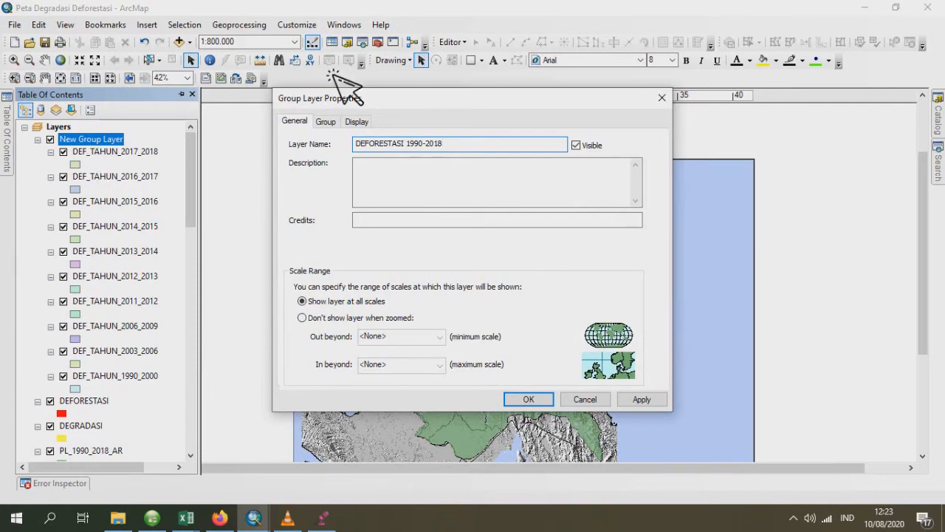
left_click(540, 399)
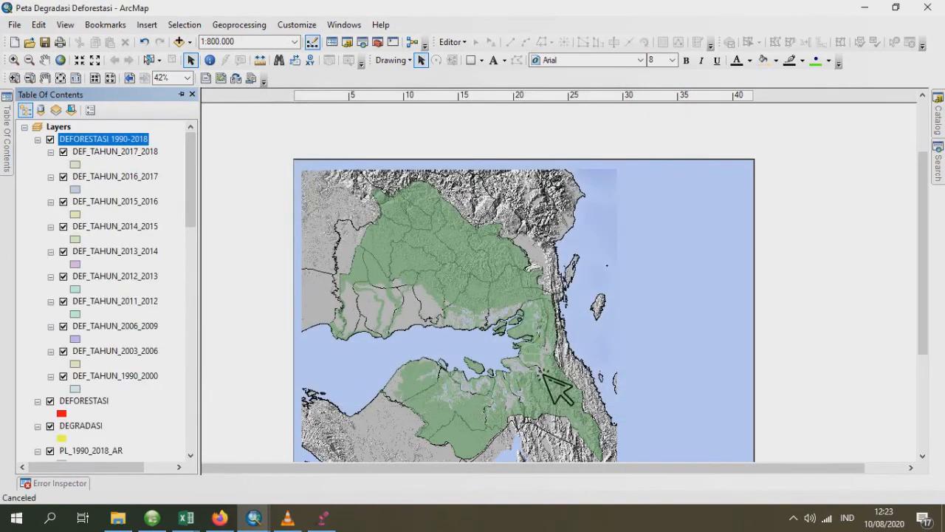
- Reorder the layers so that DEFORESTASI sits below DEGRADASI and directly above PL_1990_2018_AR
scroll(144, 376, "down", 2)
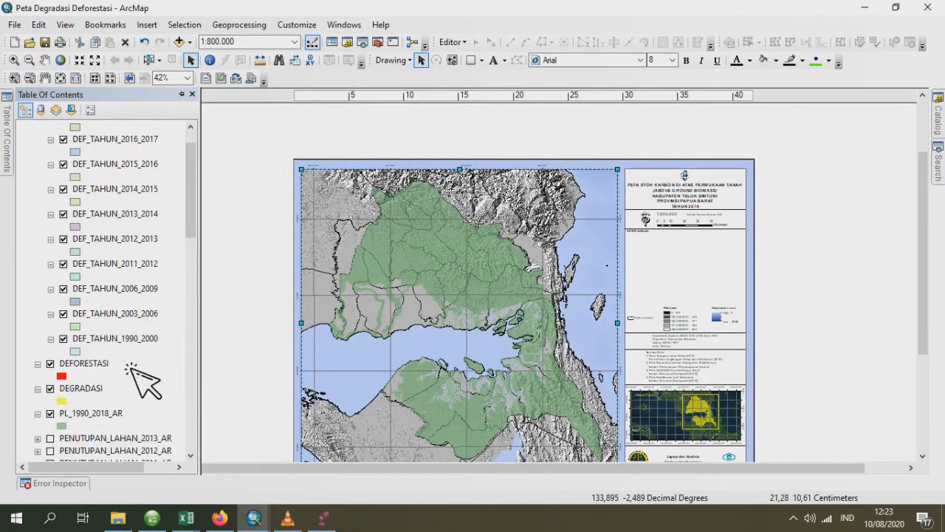
scroll(137, 373, "up", 2)
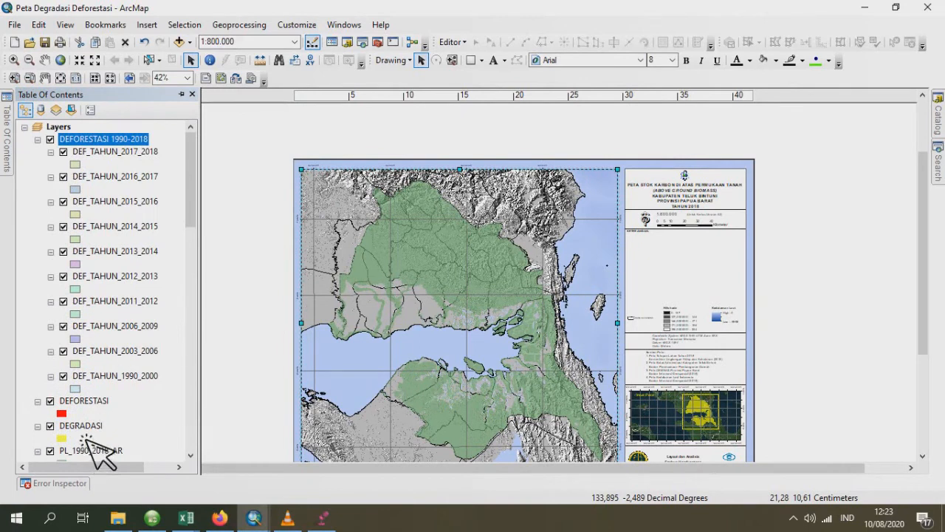
left_click_drag(83, 427, 95, 450)
left_click_drag(95, 404, 94, 446)
left_click(83, 400)
scroll(94, 407, "down", 2)
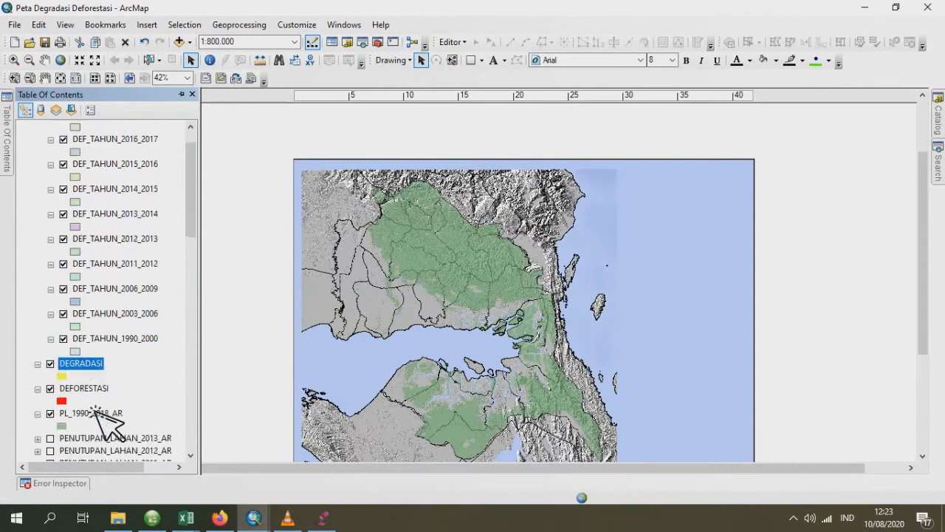
- Open the DEGRADASI layer's attribute table and start a selection by attributes on it
right_click(91, 327)
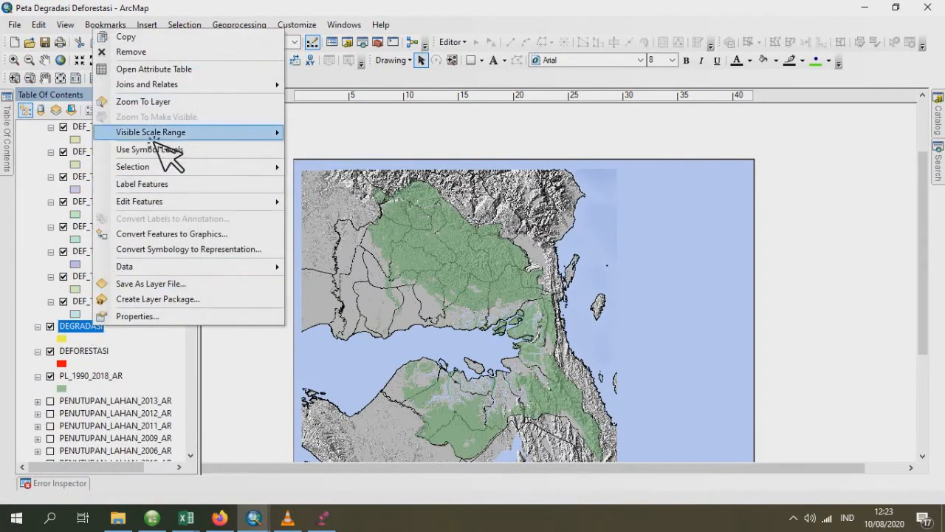
left_click(157, 71)
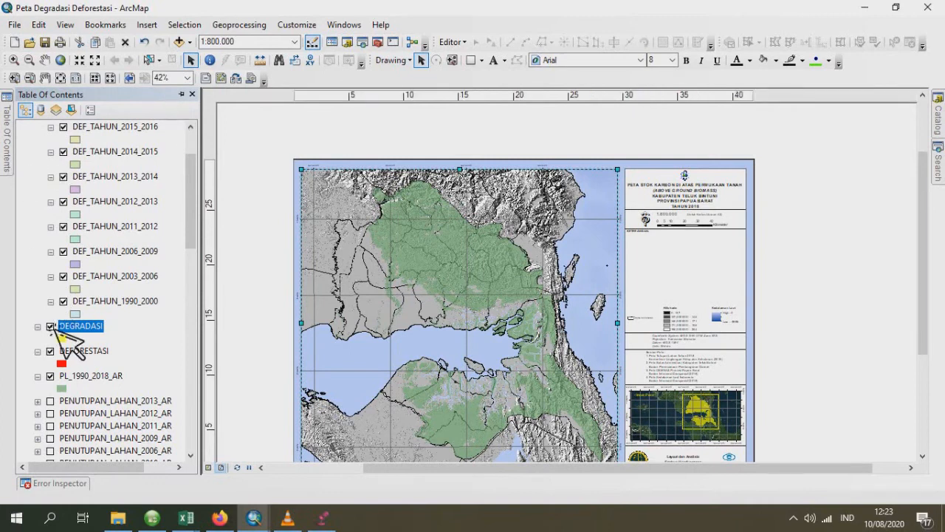
right_click(89, 333)
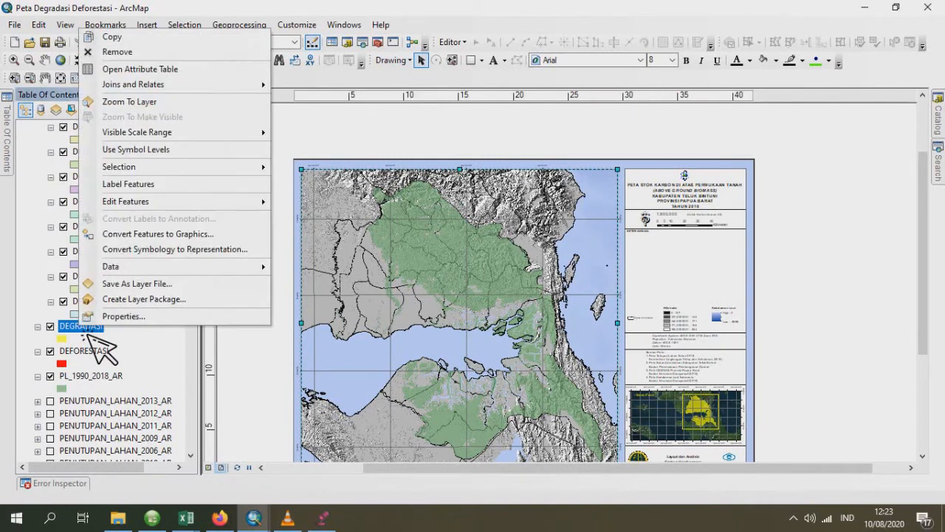
left_click(143, 99)
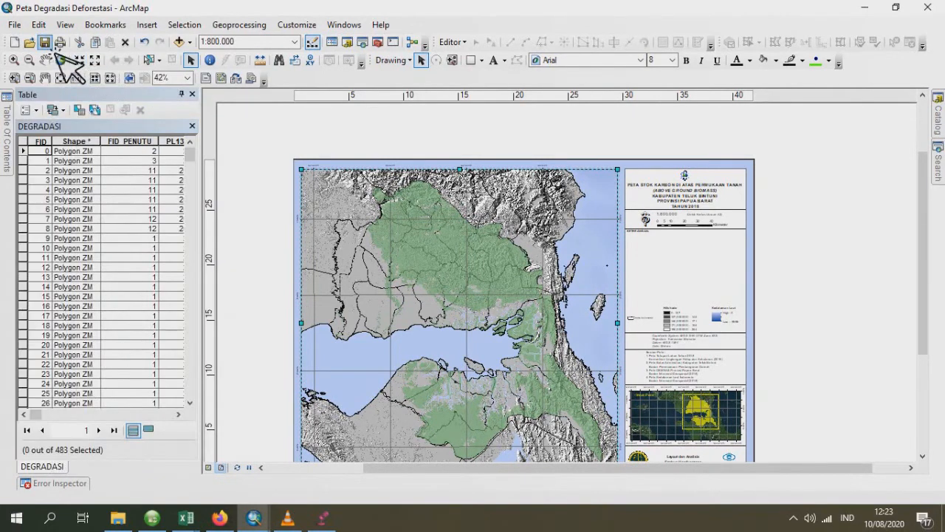
left_click(91, 111)
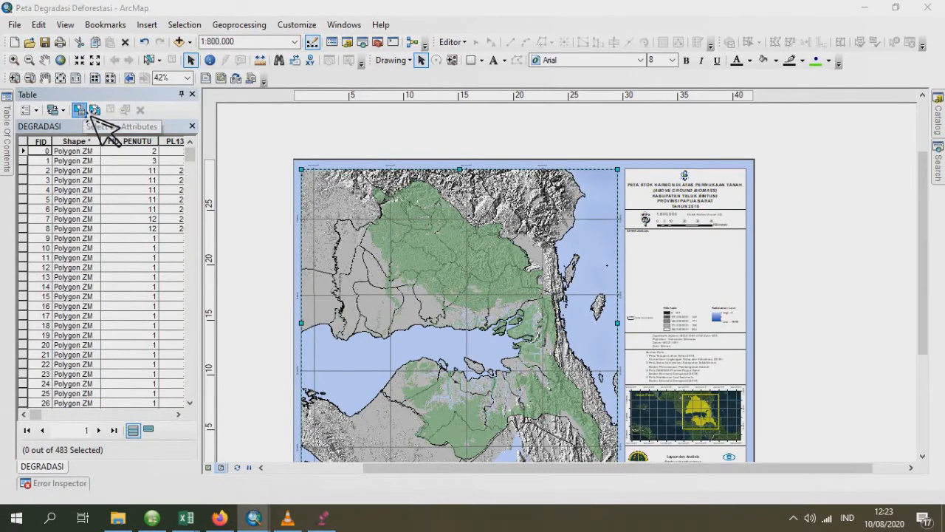
- Begin the WHERE clause with "PL90_ID" IN () and list the unique values of that field
scroll(124, 119, "down", 4)
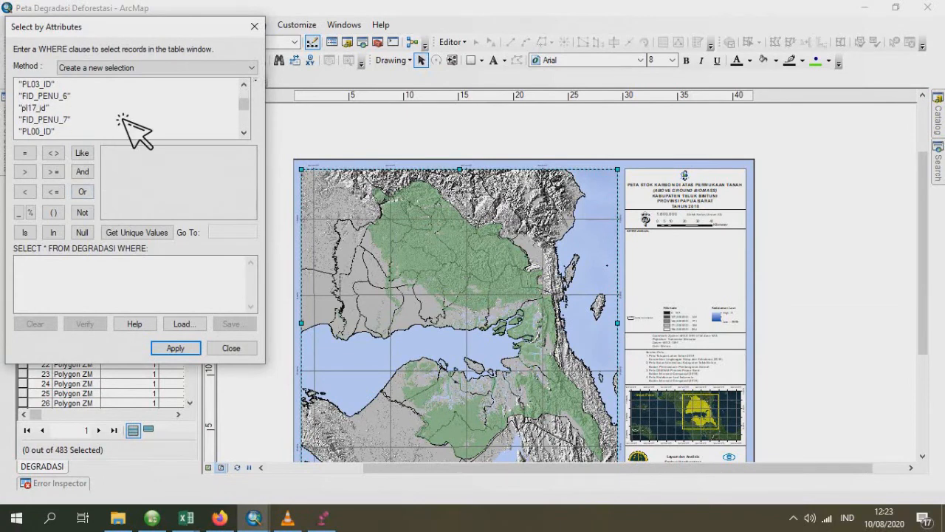
scroll(126, 122, "down", 1)
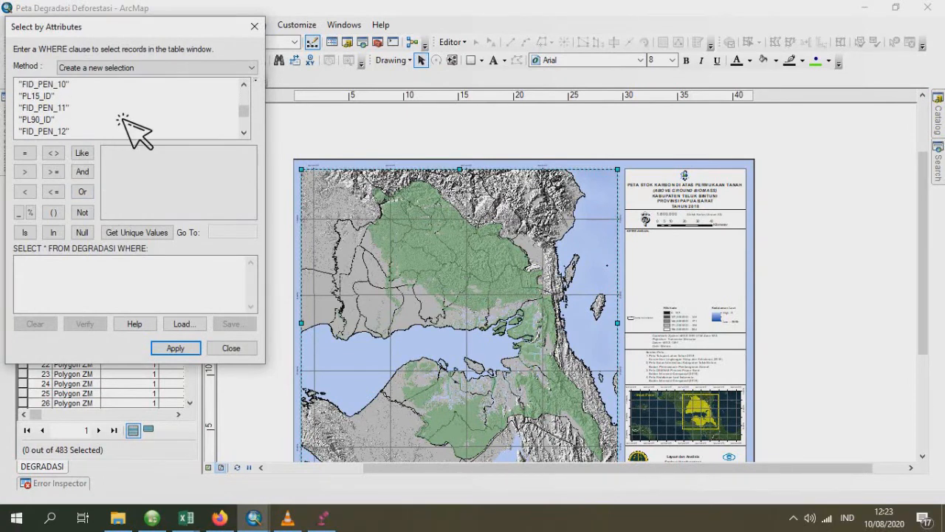
double_click(41, 121)
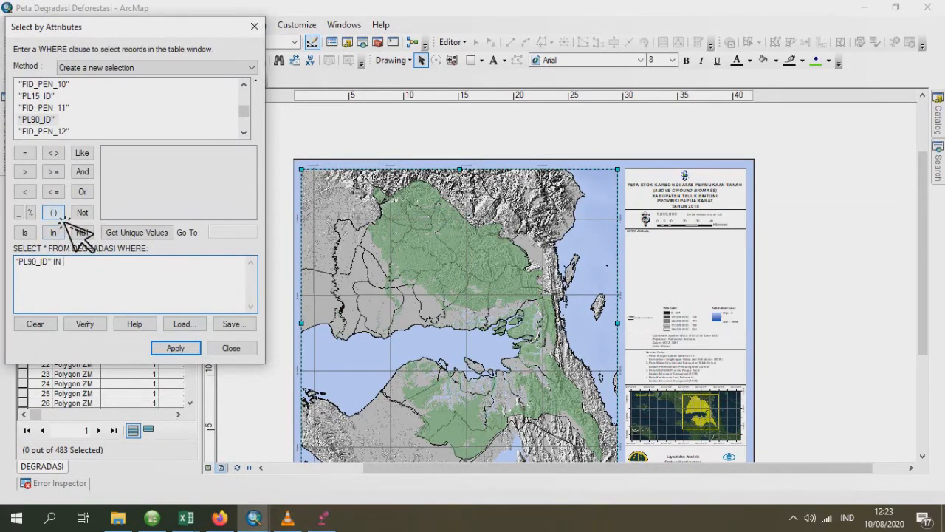
left_click(130, 232)
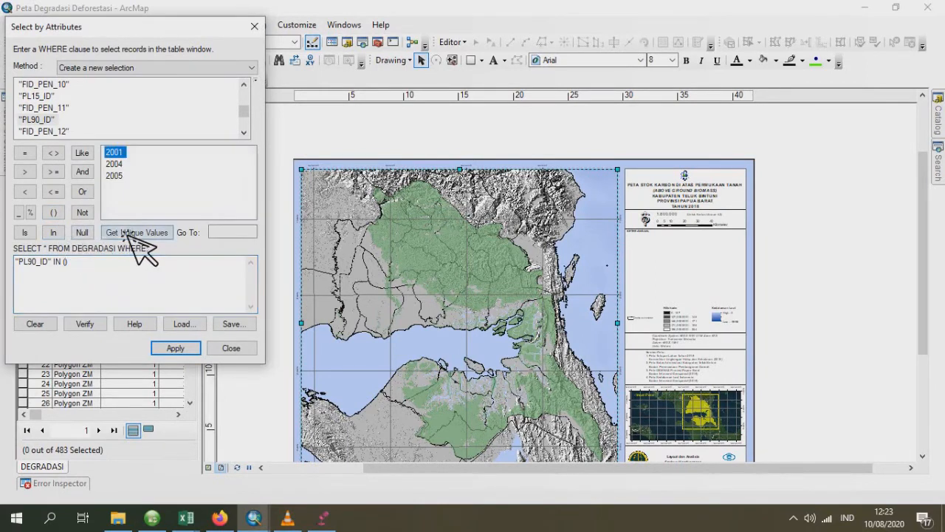
left_click_drag(96, 28, 361, 33)
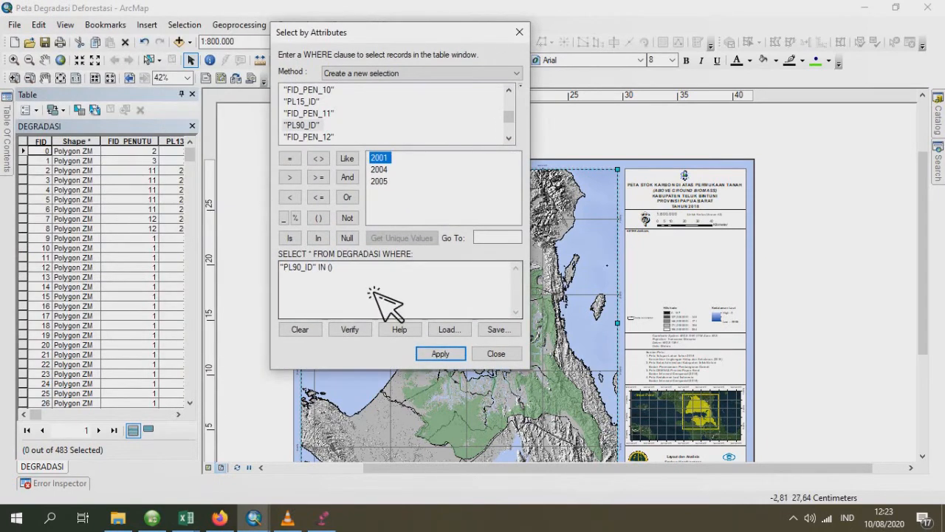
- Fill the "PL90_ID" IN list with the values 2001, 2004 and 2005
left_click(337, 267)
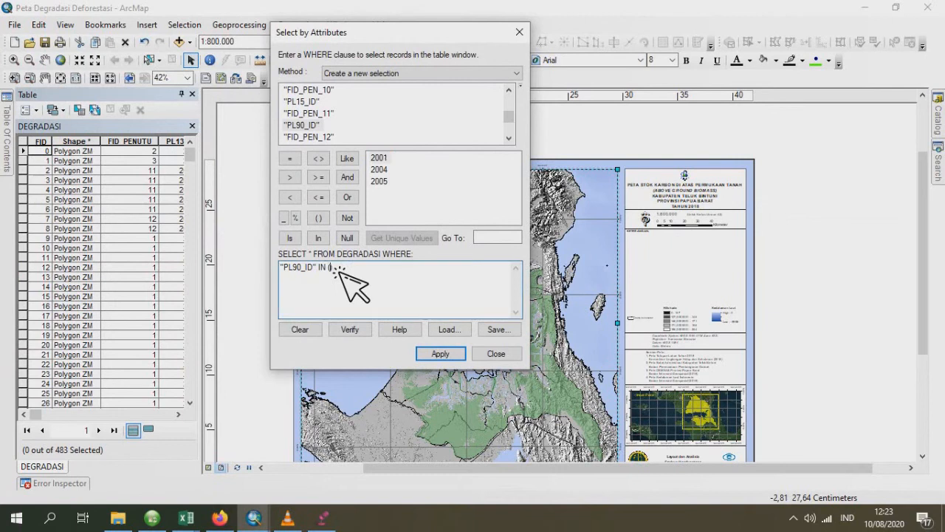
double_click(395, 162)
type(",")
double_click(390, 173)
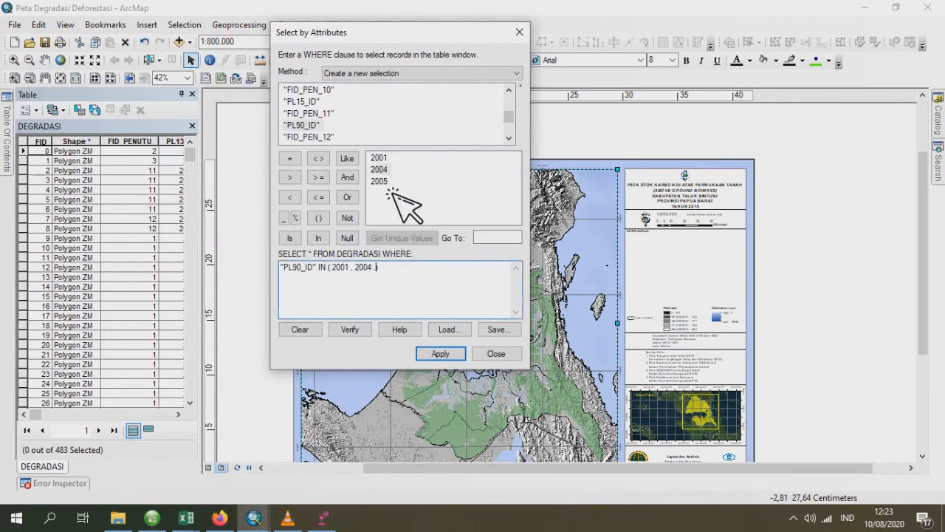
type(",")
double_click(392, 182)
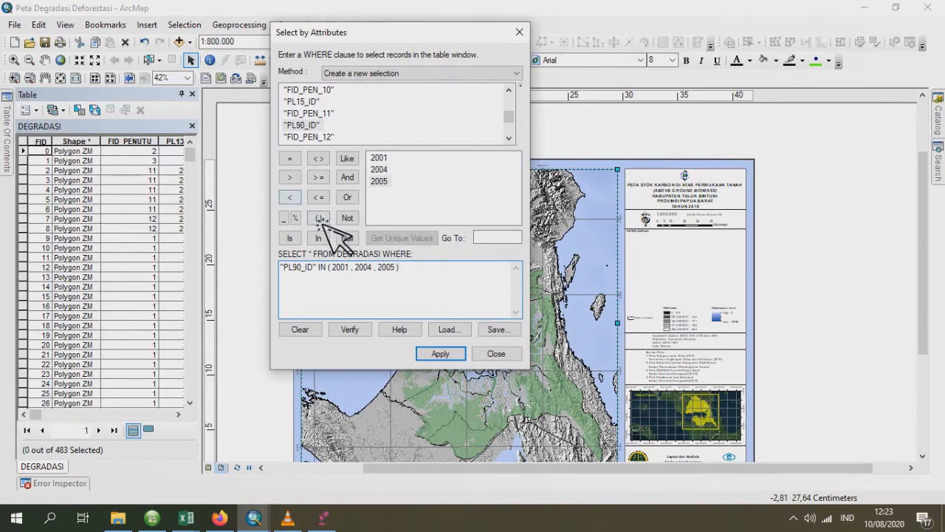
- Append AND "PL00_ID" IN () to the WHERE clause and pick 2002 from that field's unique values
left_click(356, 183)
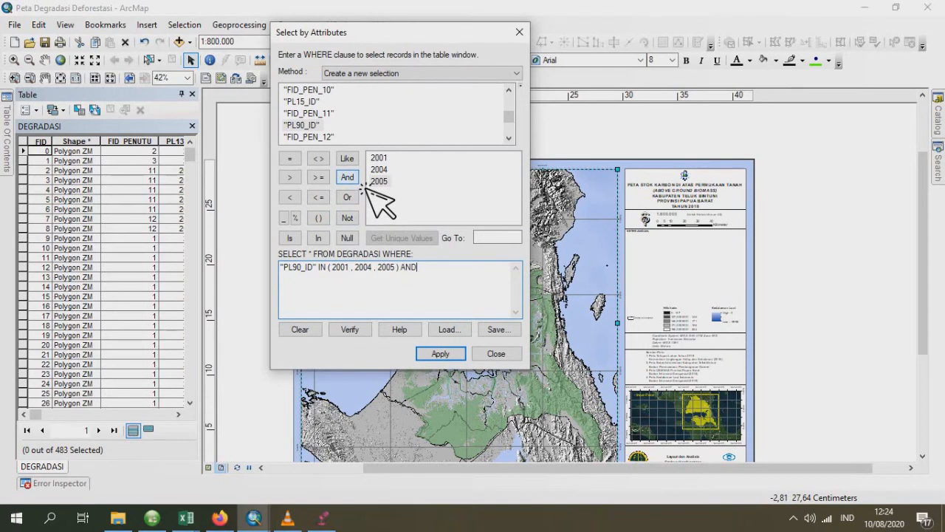
scroll(347, 132, "down", 1)
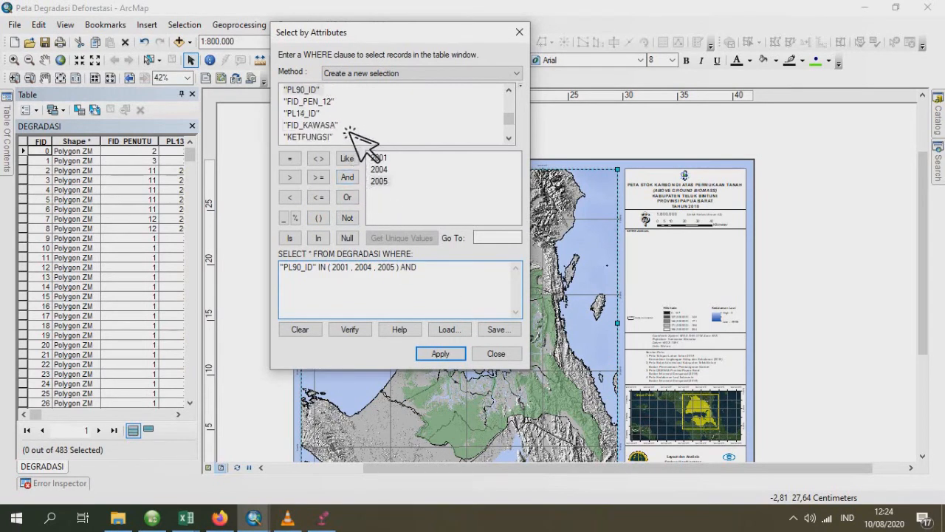
scroll(348, 132, "down", 3)
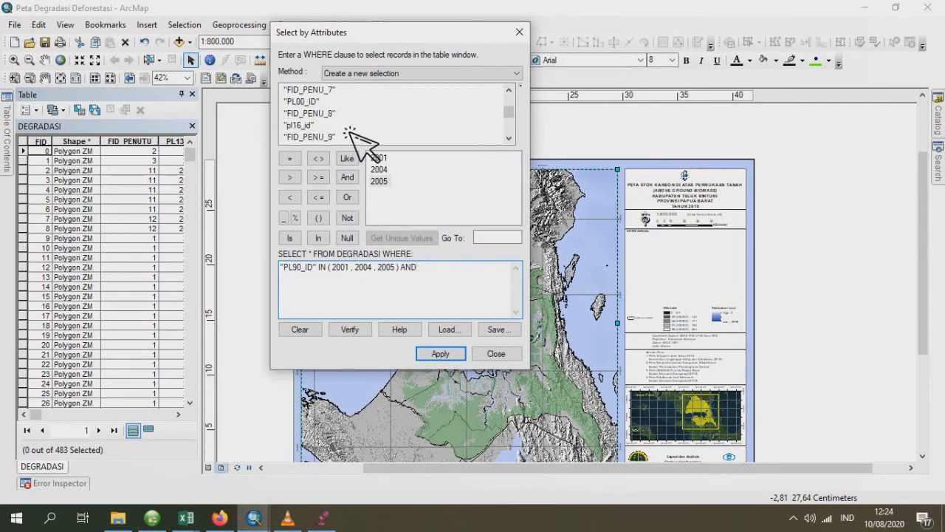
double_click(305, 102)
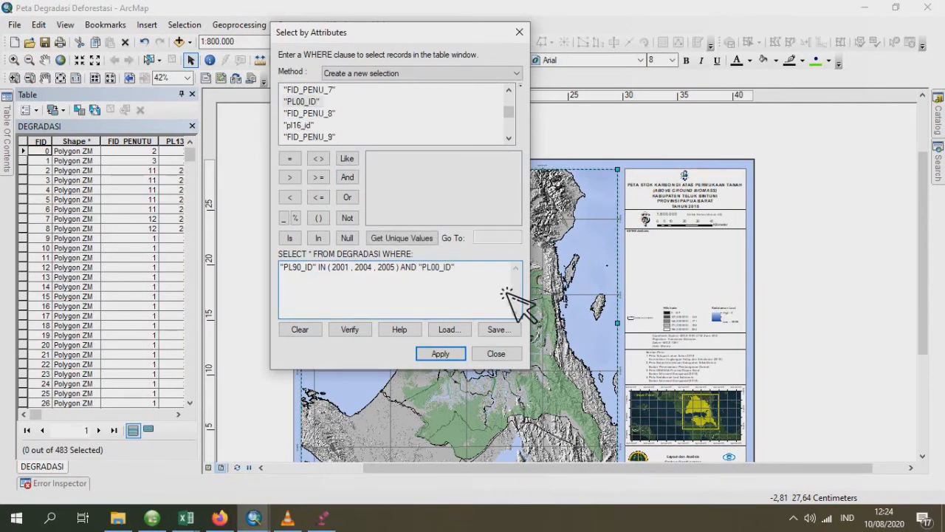
left_click(319, 218)
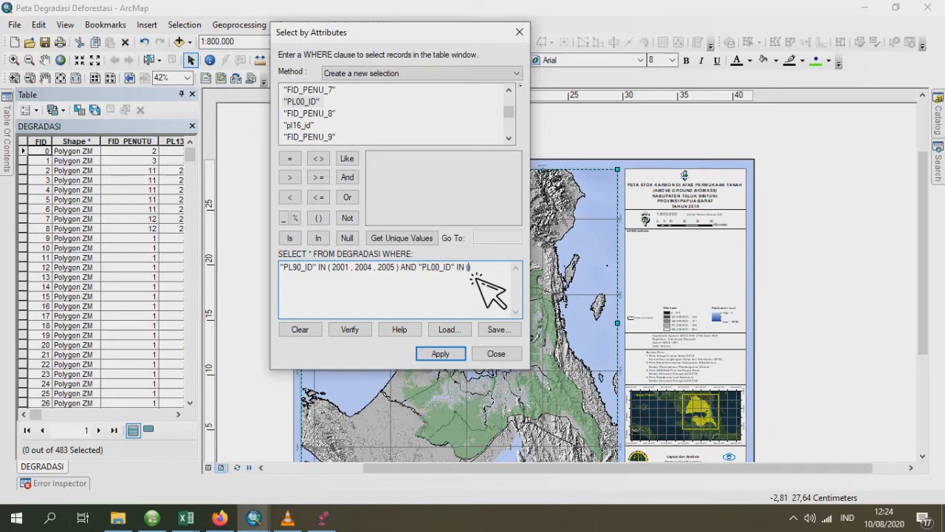
left_click(402, 238)
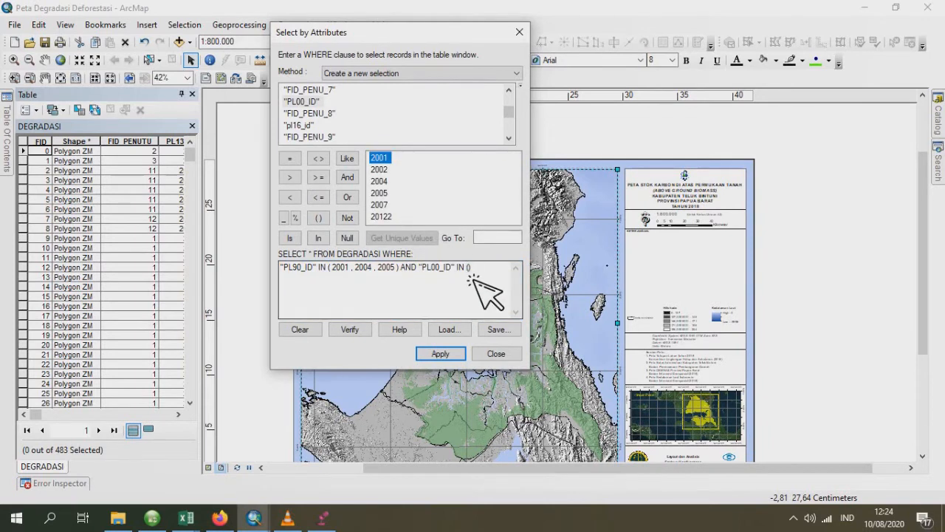
double_click(379, 169)
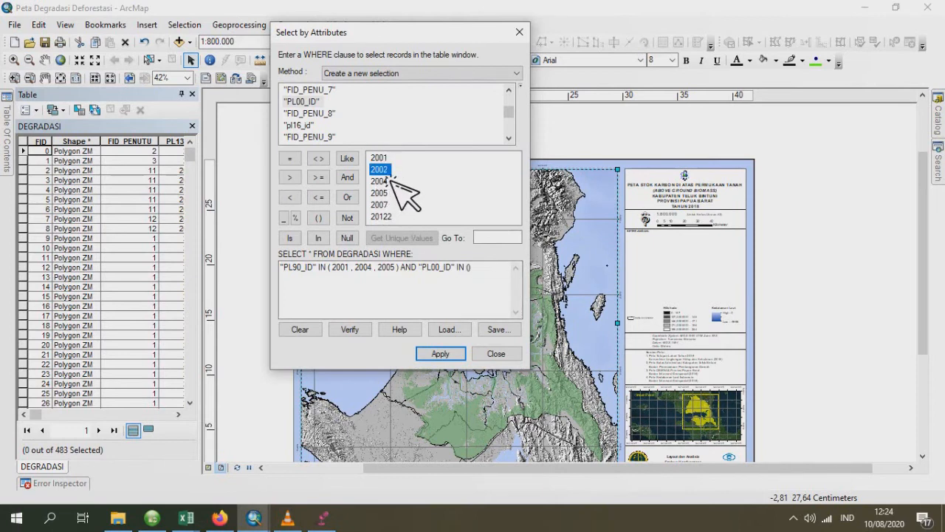
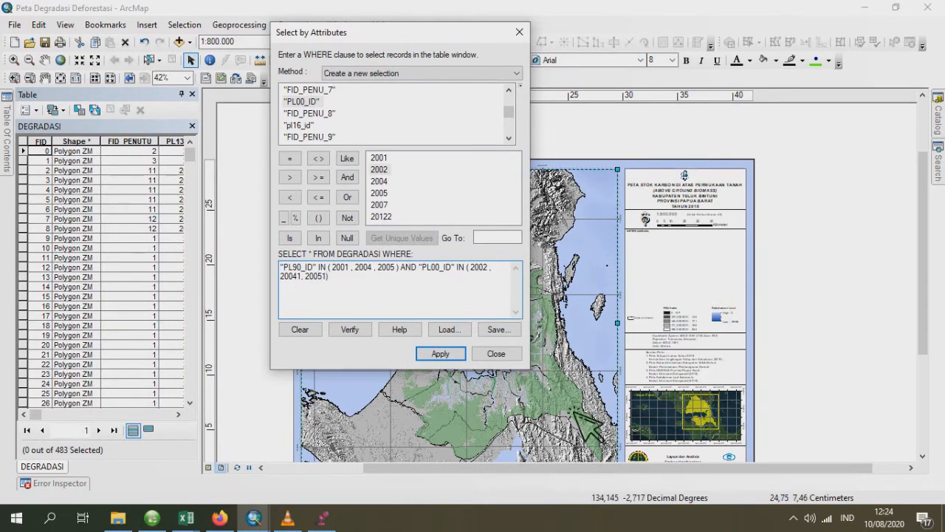
- Apply the PL90_ID and PL00_ID query to the DEGRADASI records and start exporting the layer's selected features
left_click(461, 359)
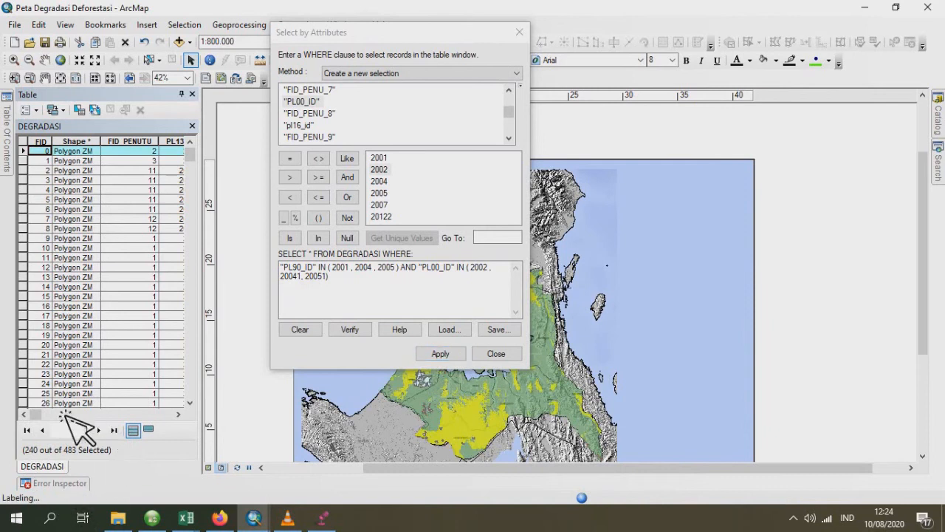
left_click(8, 141)
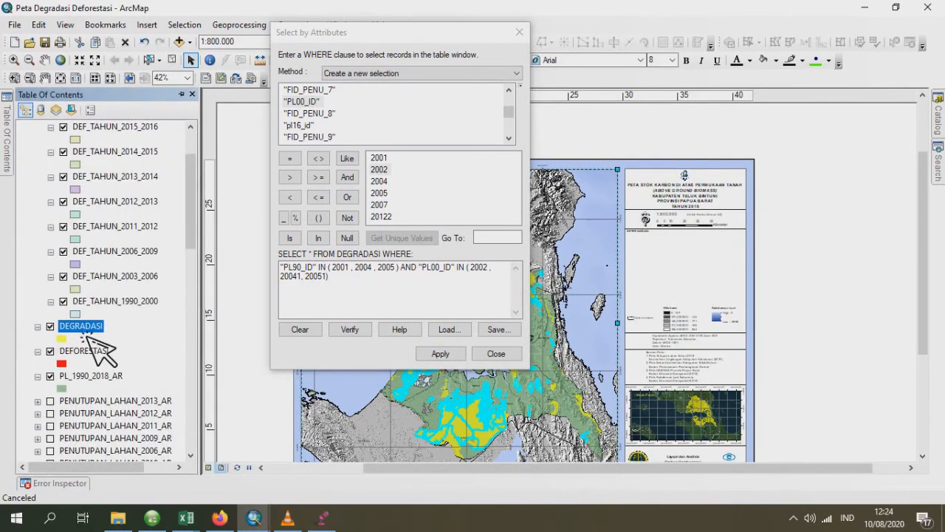
right_click(85, 335)
mouse_move(275, 266)
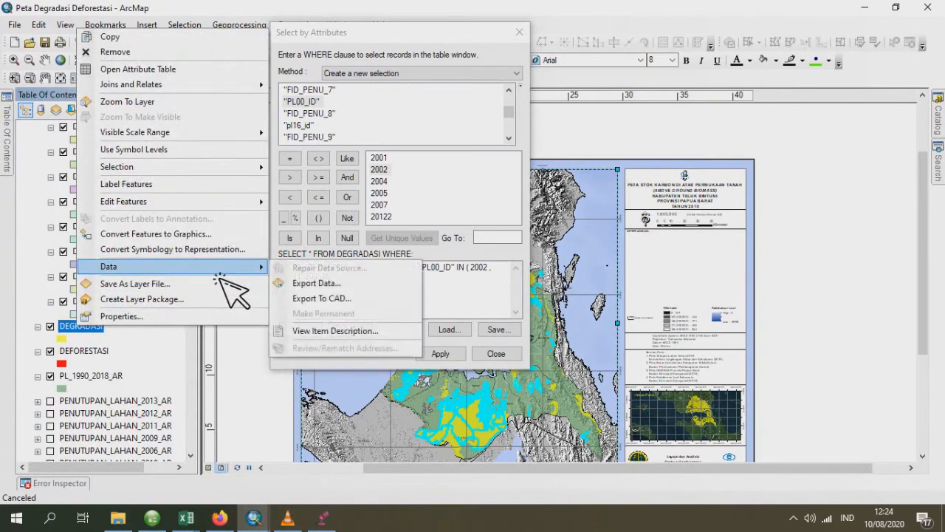
left_click(334, 285)
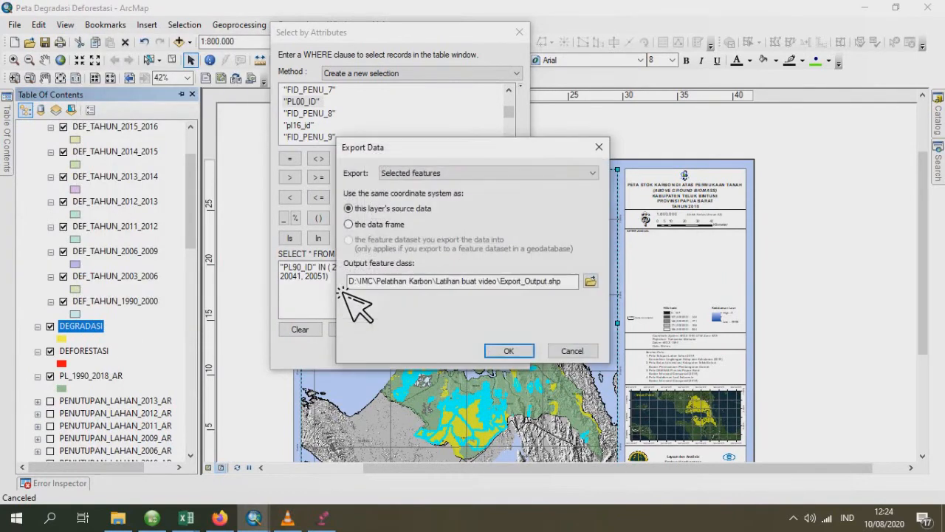
- Save the export as shapefile DEG_TAHUN_1990_2000 and add it to the map as a layer
left_click(590, 280)
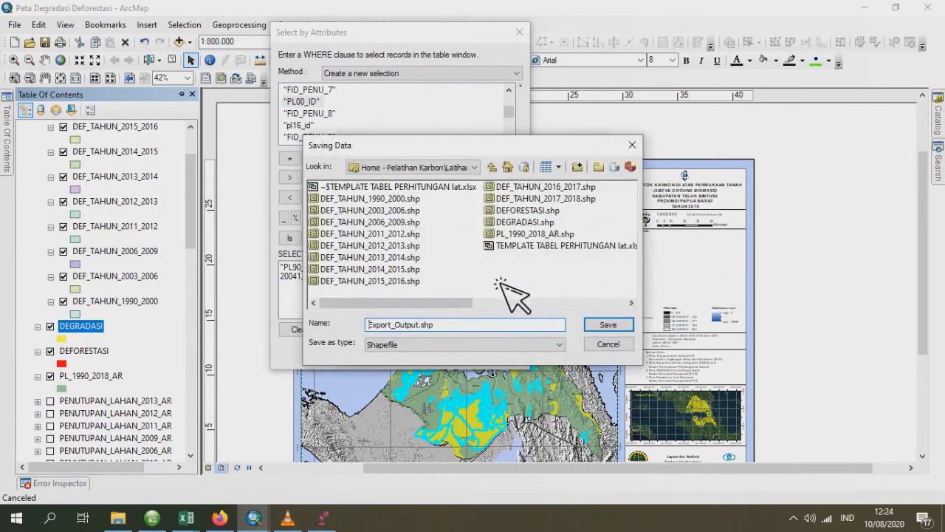
left_click_drag(440, 325, 292, 332)
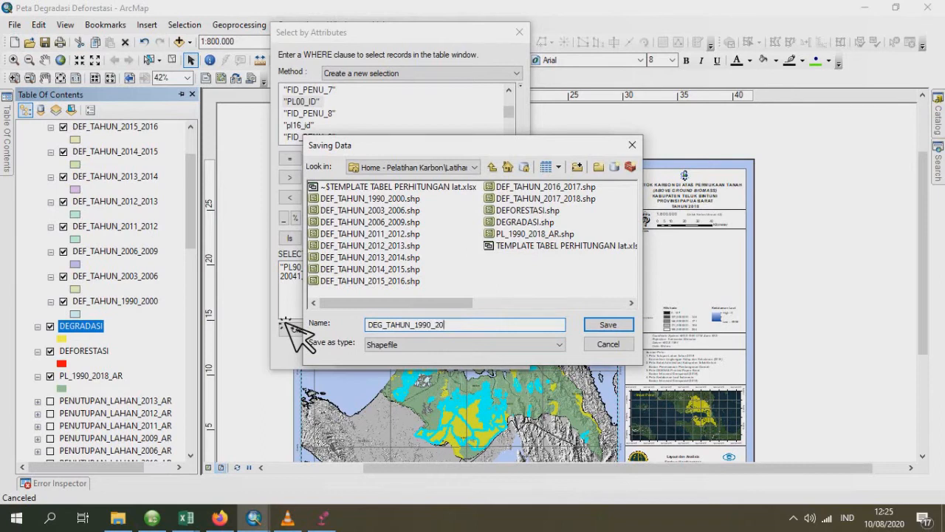
left_click(627, 328)
left_click(509, 352)
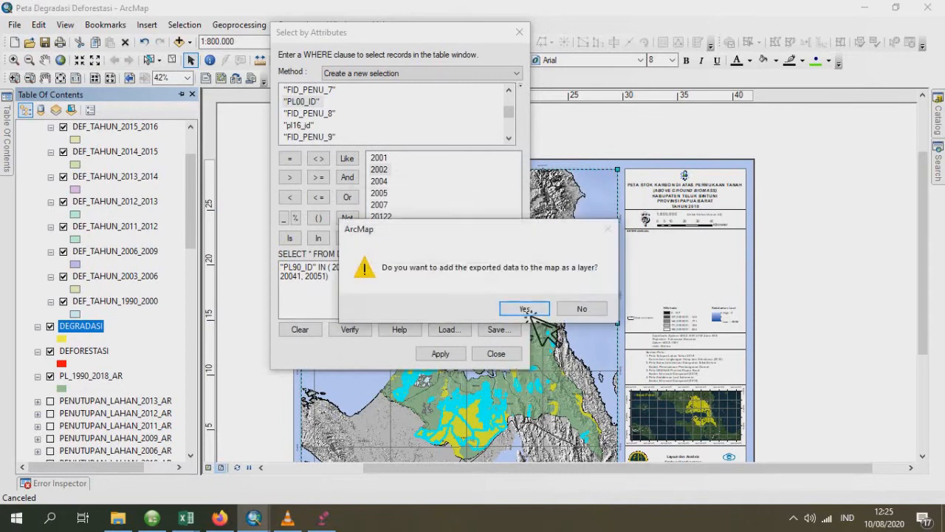
left_click(526, 311)
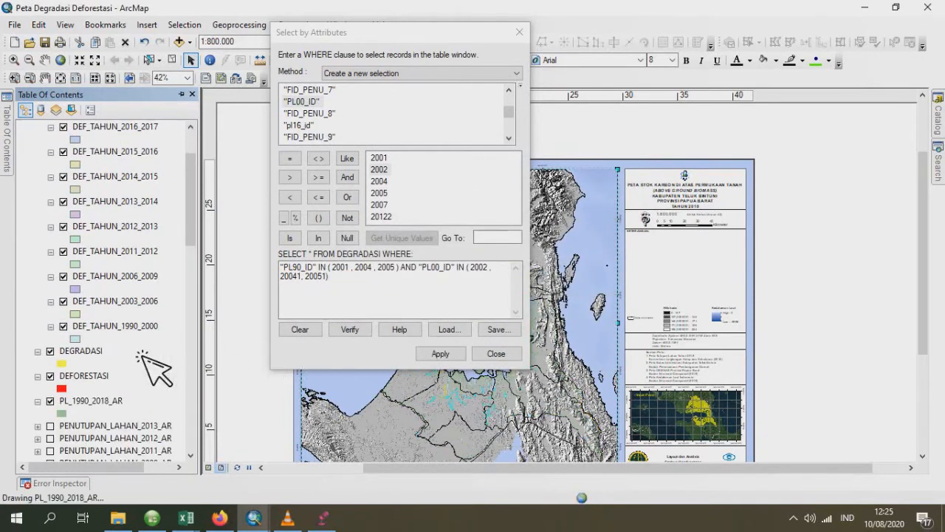
- Select the DEGRADASI records where "PL00_ID" IN (2001, 2004, 2005) AND "PL03_ID" IN (2002, 20041, 20051)
left_click_drag(192, 191, 201, 222)
left_click(80, 326)
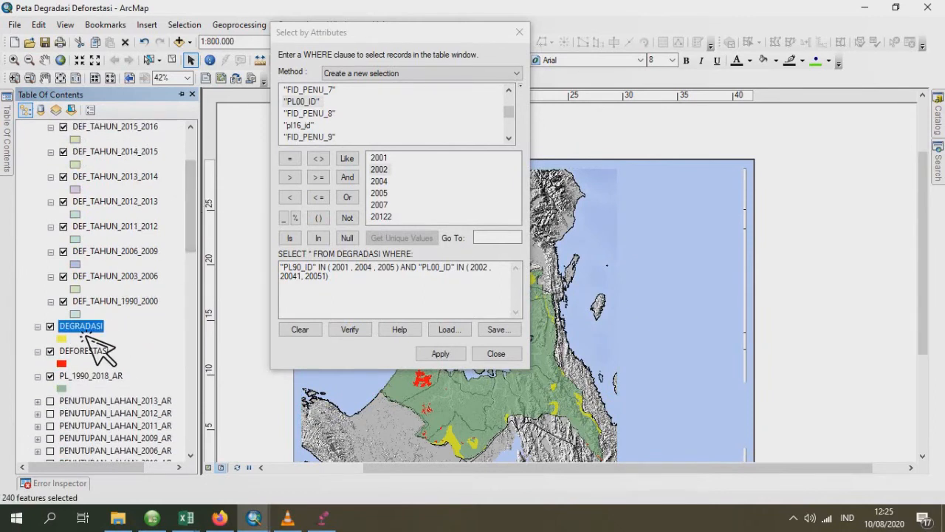
double_click(297, 268)
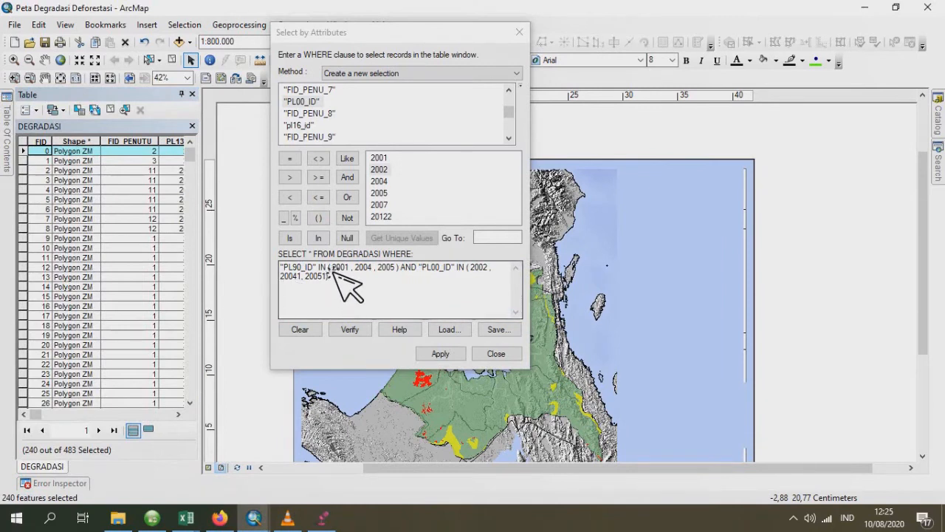
left_click_drag(317, 268, 300, 269)
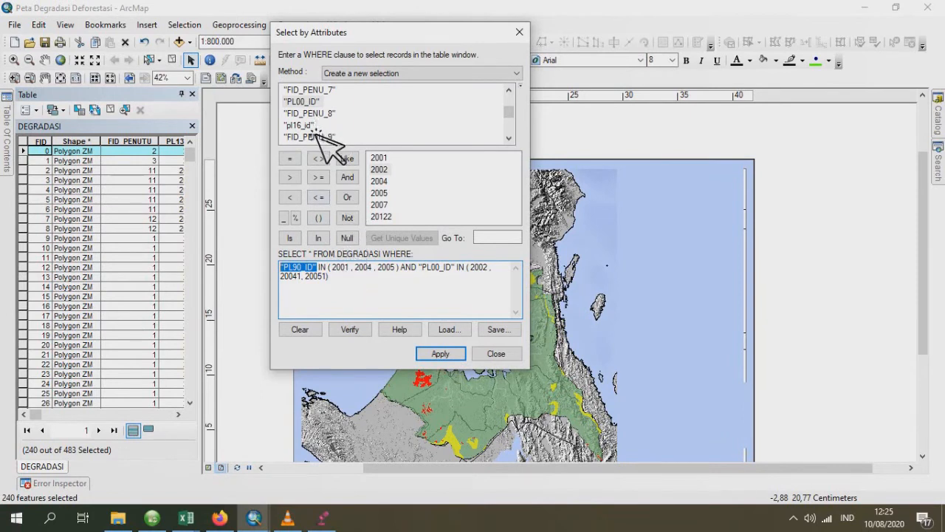
double_click(313, 102)
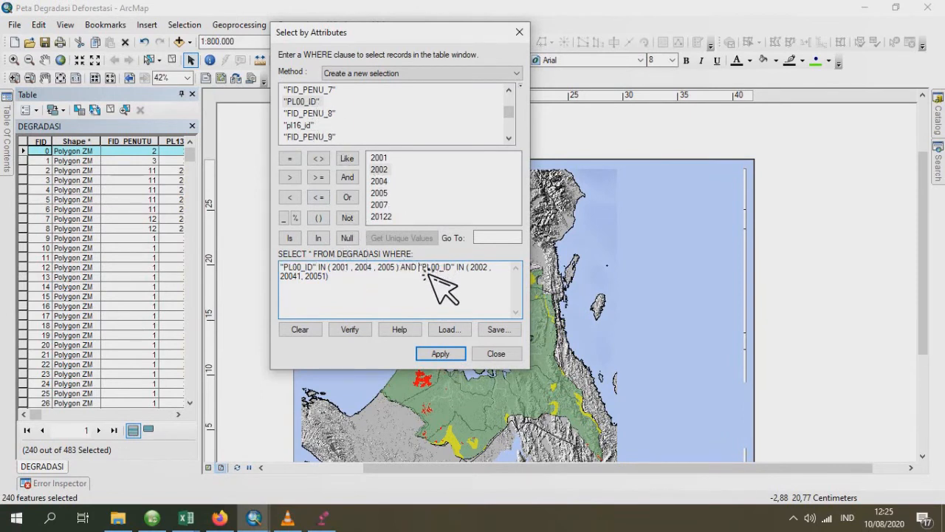
left_click_drag(421, 269, 455, 270)
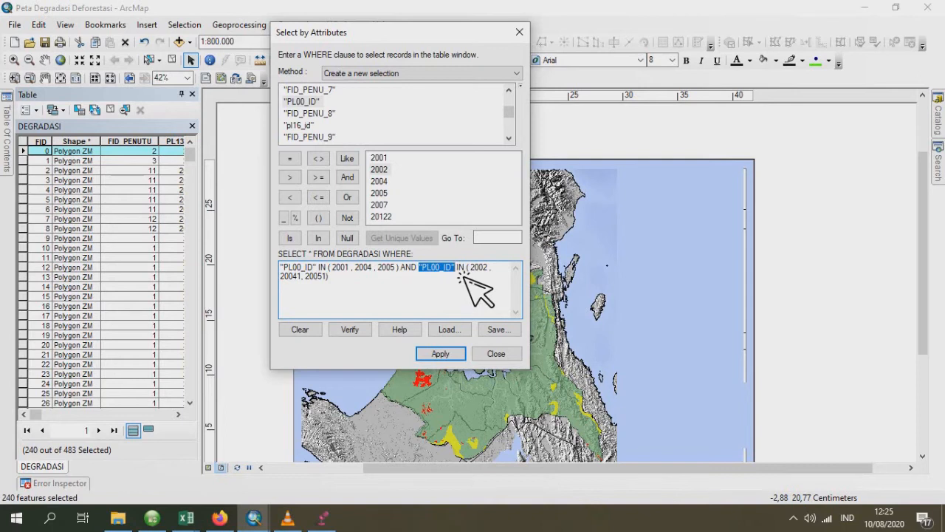
scroll(325, 132, "up", 3)
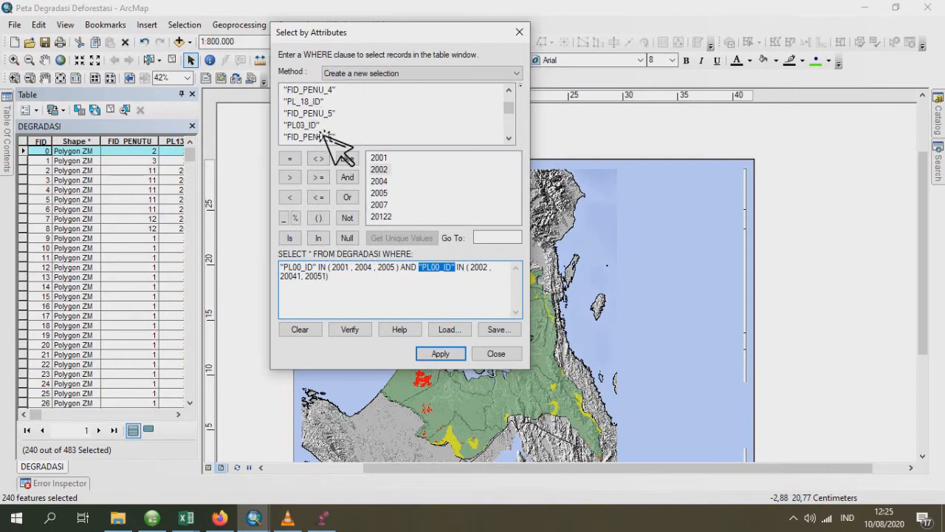
double_click(325, 126)
left_click(443, 354)
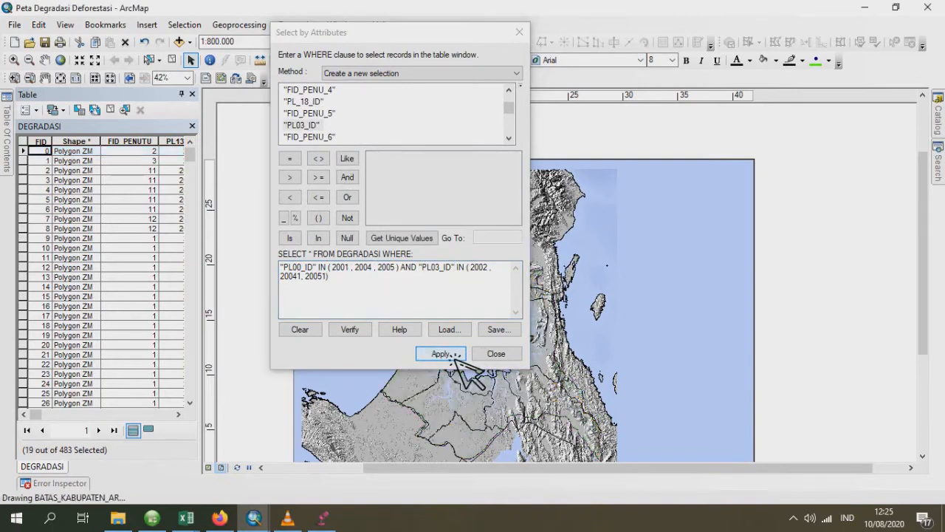
- Start exporting the selected DEGRADASI features and browse for the output shapefile's location
mouse_move(16, 151)
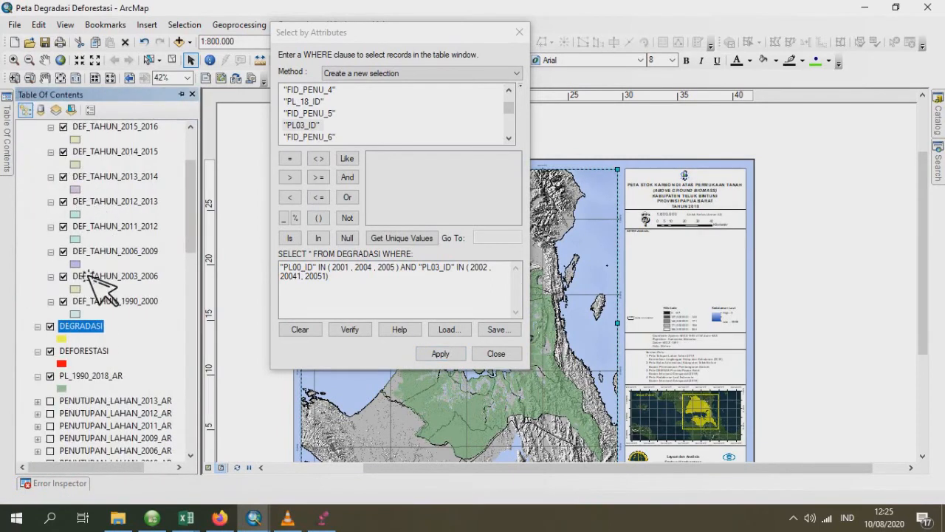
right_click(85, 334)
mouse_move(196, 269)
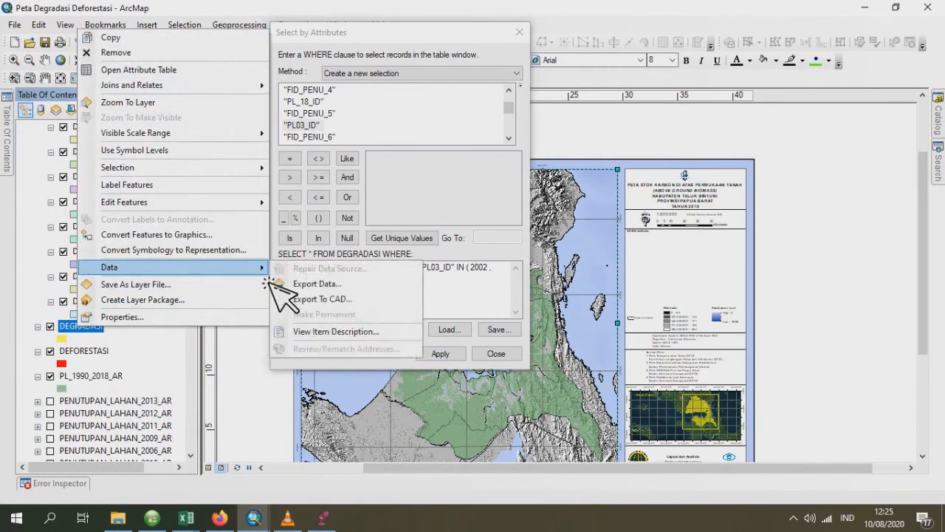
left_click(346, 290)
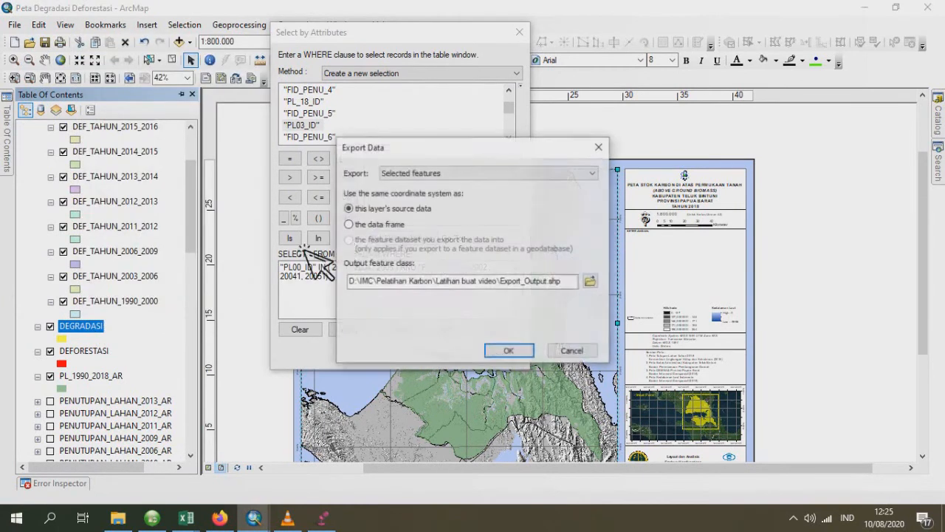
left_click(591, 279)
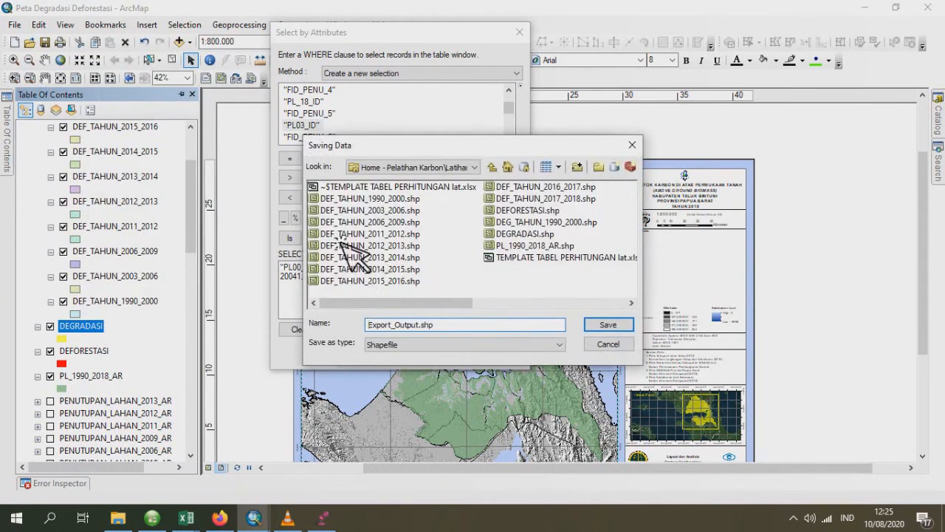
- Save the shapefile using the DEG_TAHUN_1990_2000 name pattern with start year 2000 and the PL03 end year, and add it to the map
left_click(526, 221)
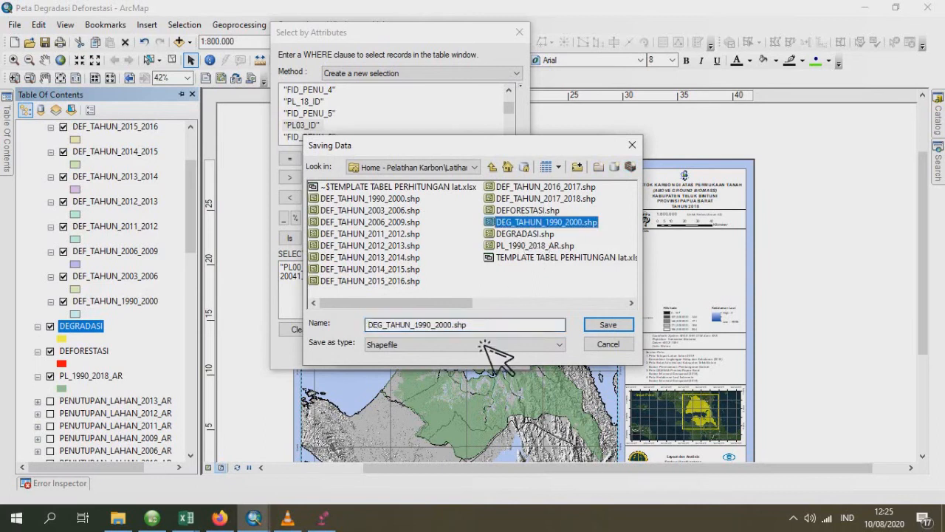
left_click_drag(434, 325, 426, 326)
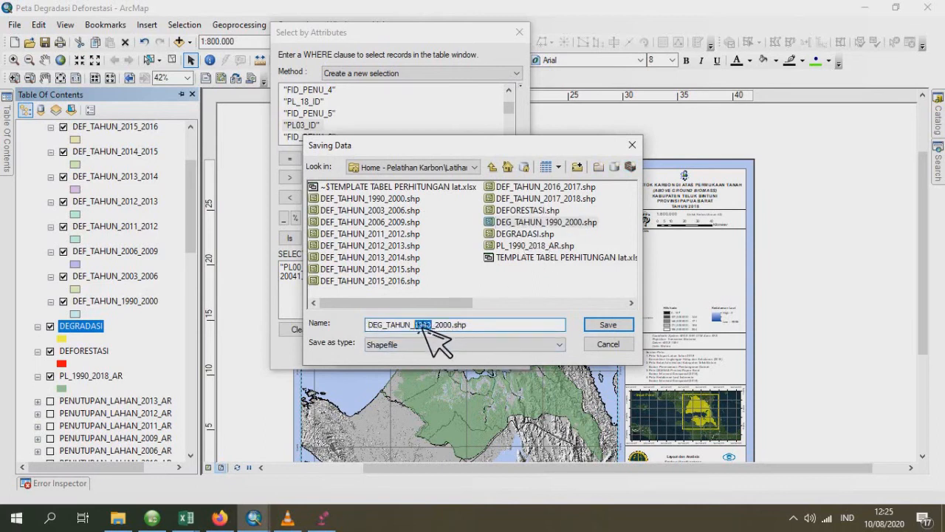
type("2000")
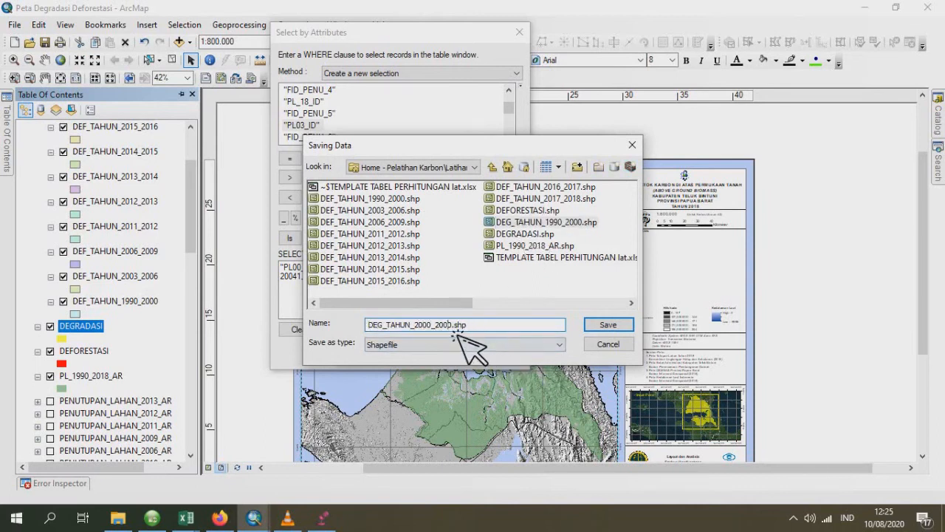
double_click(452, 328)
left_click(452, 329)
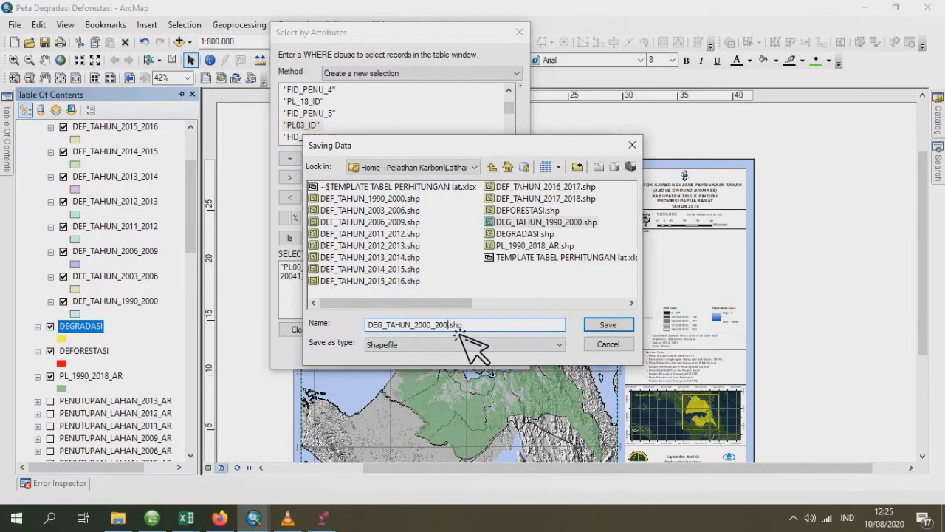
left_click(608, 326)
left_click(508, 351)
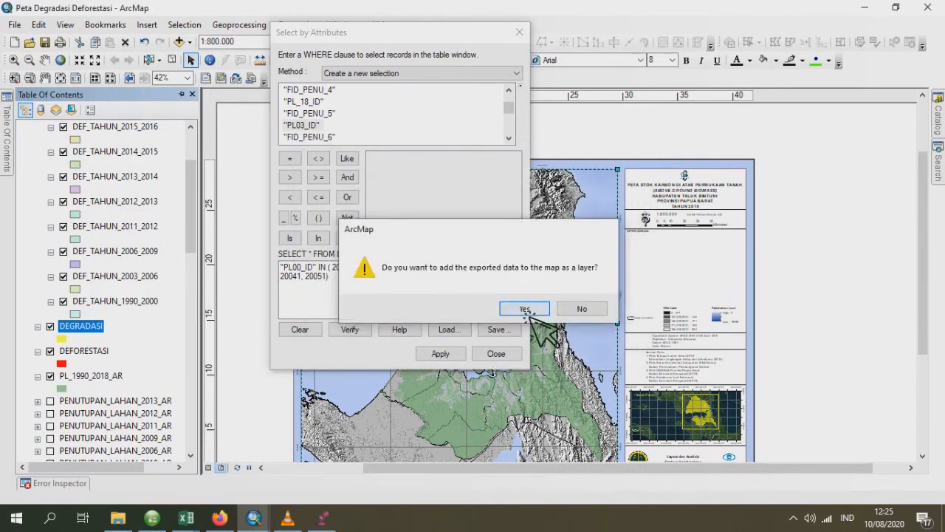
left_click(525, 309)
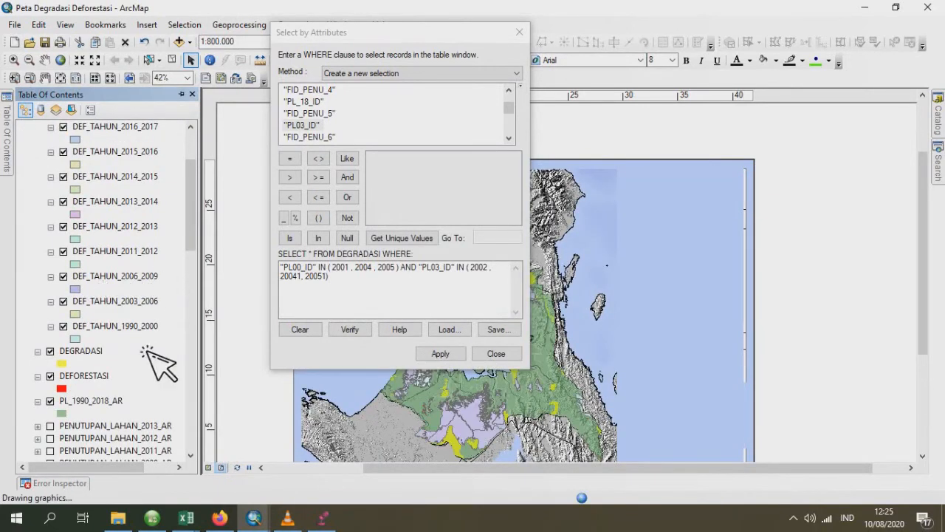
- Select the DEGRADASI records where "PL03_ID" IN (2001, 2004, 2005) AND "PL06_ID" IN (2002, 20041, 20051)
left_click(317, 274)
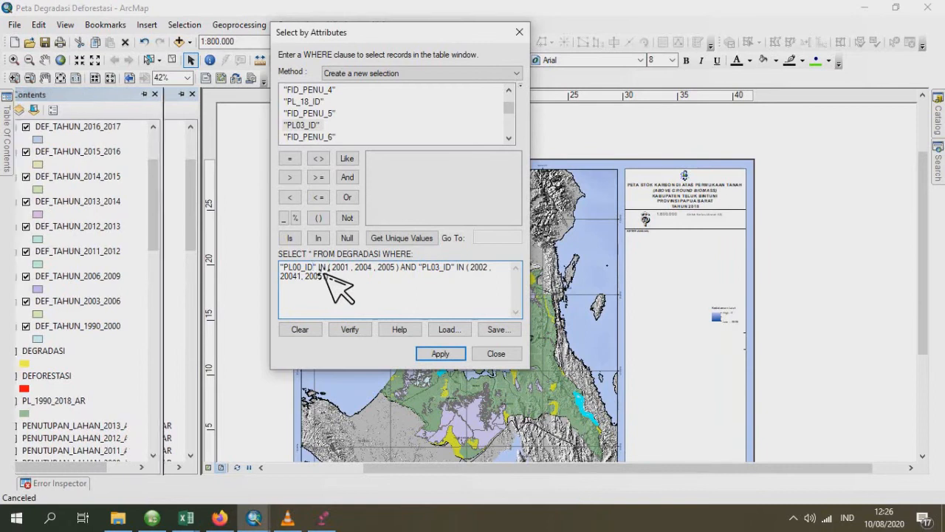
double_click(292, 267)
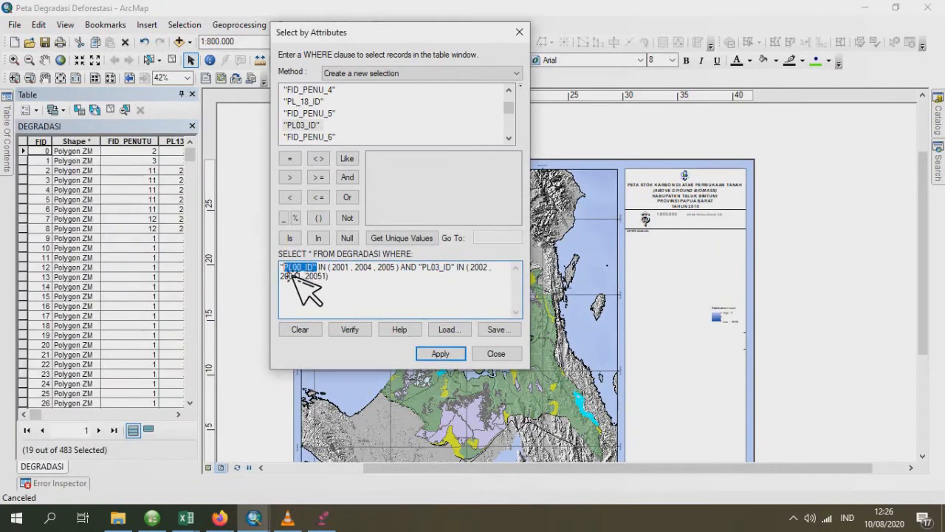
double_click(305, 127)
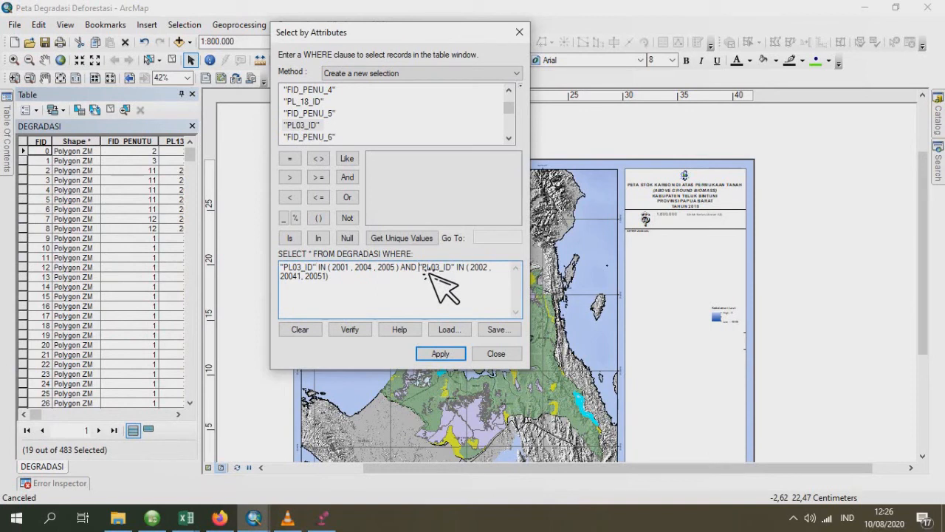
left_click_drag(427, 270, 459, 272)
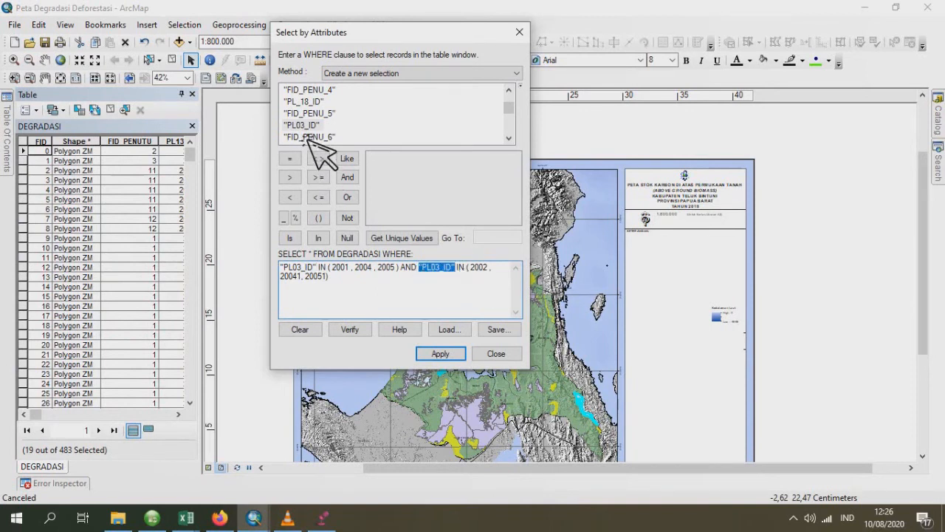
scroll(310, 136, "down", 1)
scroll(314, 140, "up", 3)
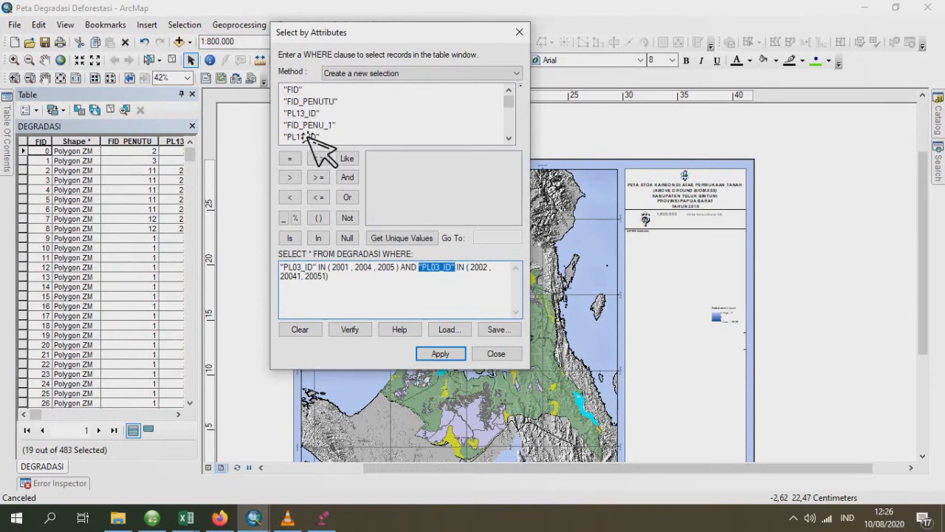
scroll(311, 136, "down", 3)
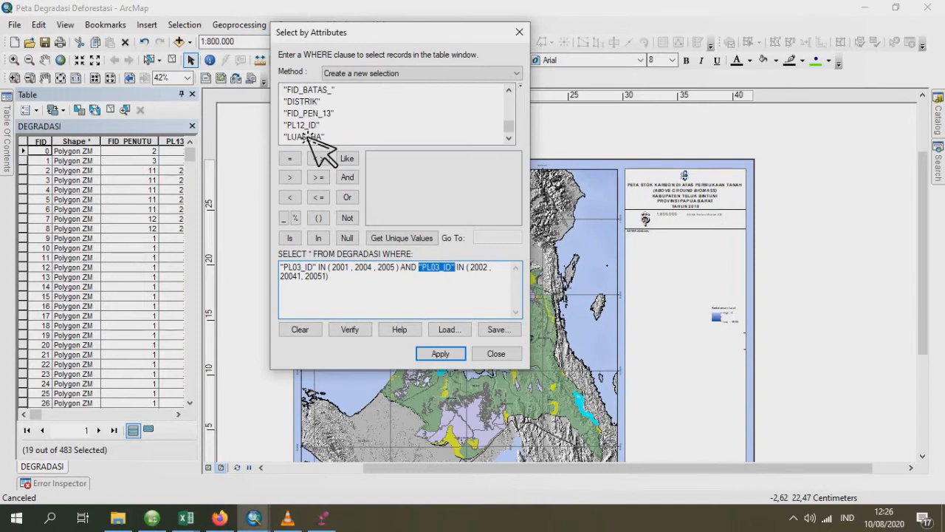
scroll(311, 140, "up", 6)
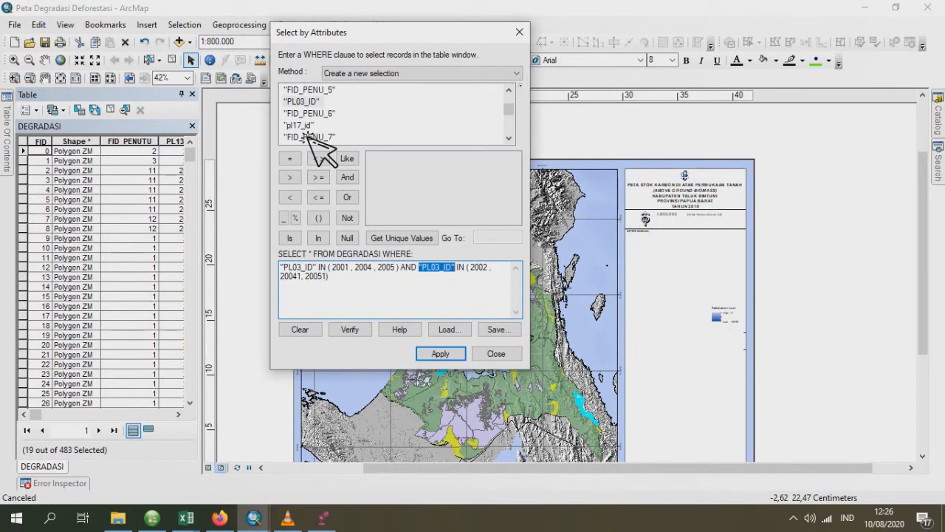
scroll(313, 144, "up", 3)
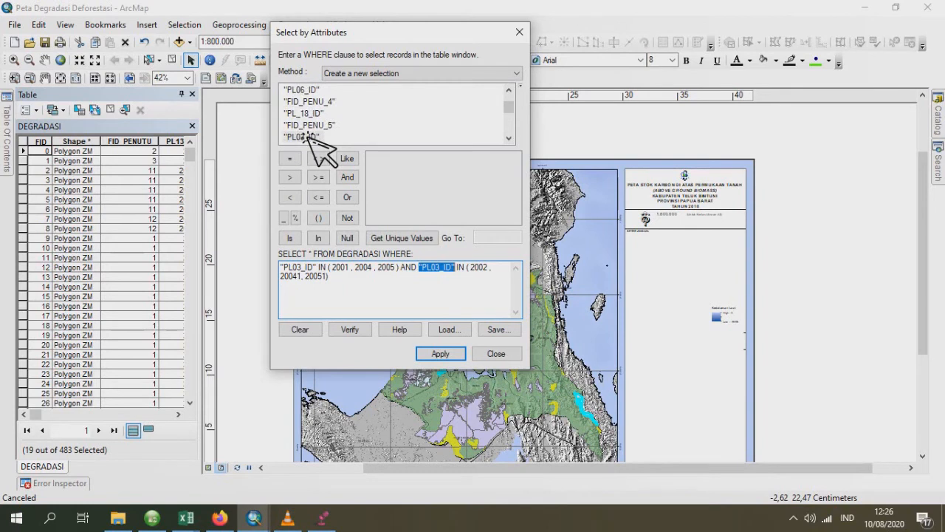
left_click(314, 95)
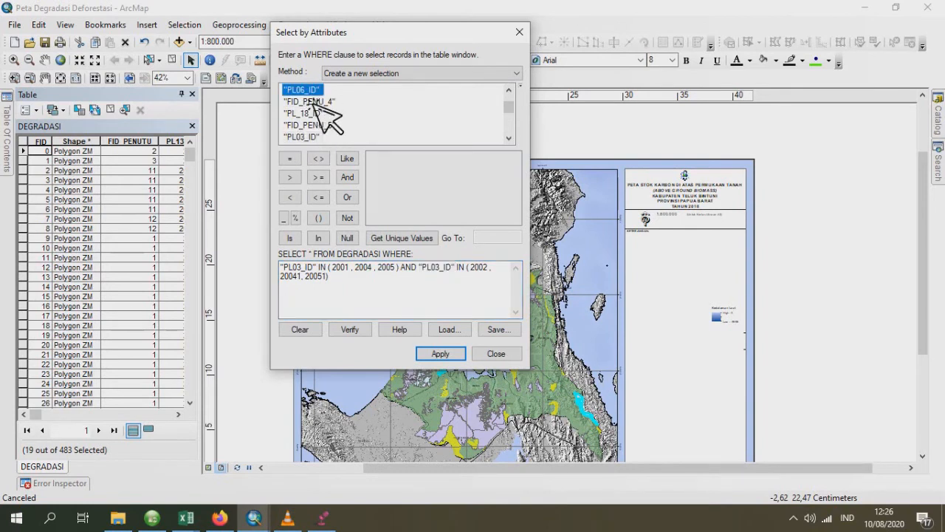
left_click(457, 359)
left_click(42, 466)
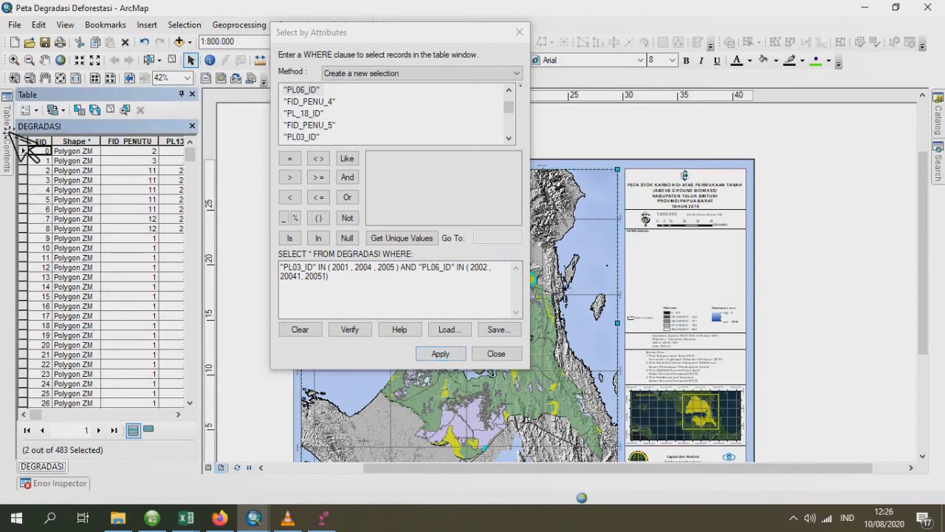
- Start exporting the selected 2003–2006 features of the DEGRADASI layer and browse for the output shapefile's location
left_click(7, 127)
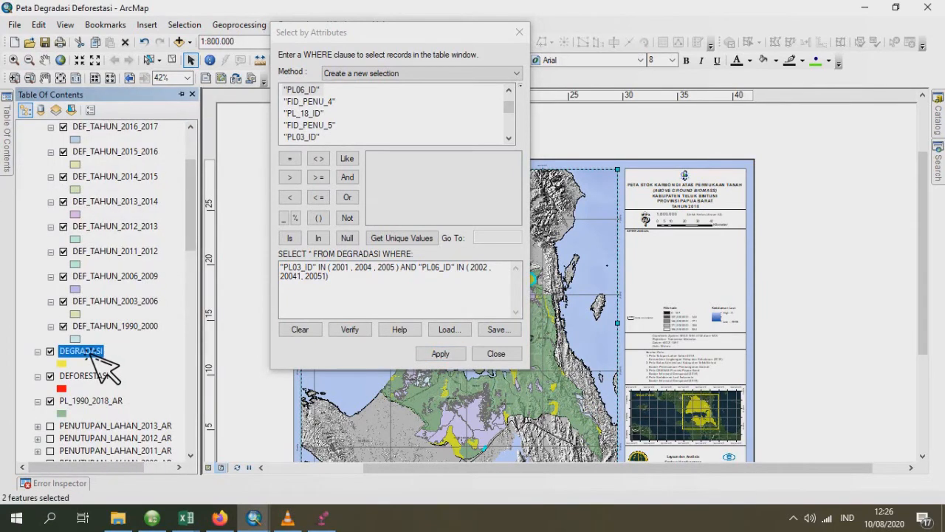
right_click(92, 353)
mouse_move(236, 287)
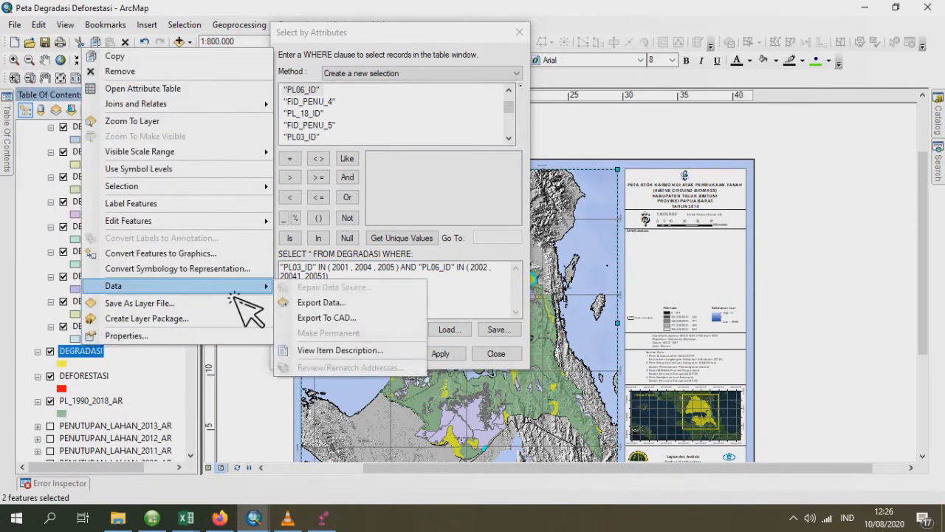
left_click(359, 305)
left_click(592, 282)
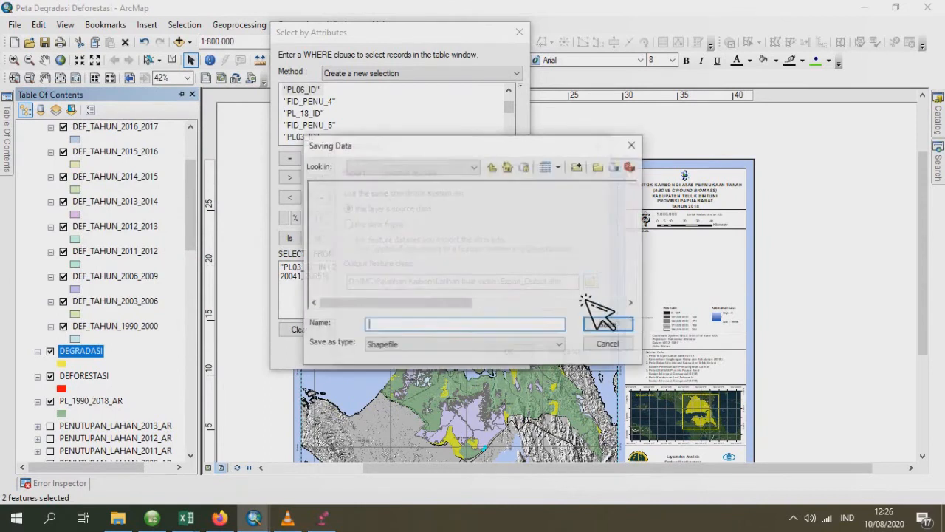
- Name the output shapefile DEG_TAHUN_2003_2006.shp, run the export and add the result to the map
left_click(547, 235)
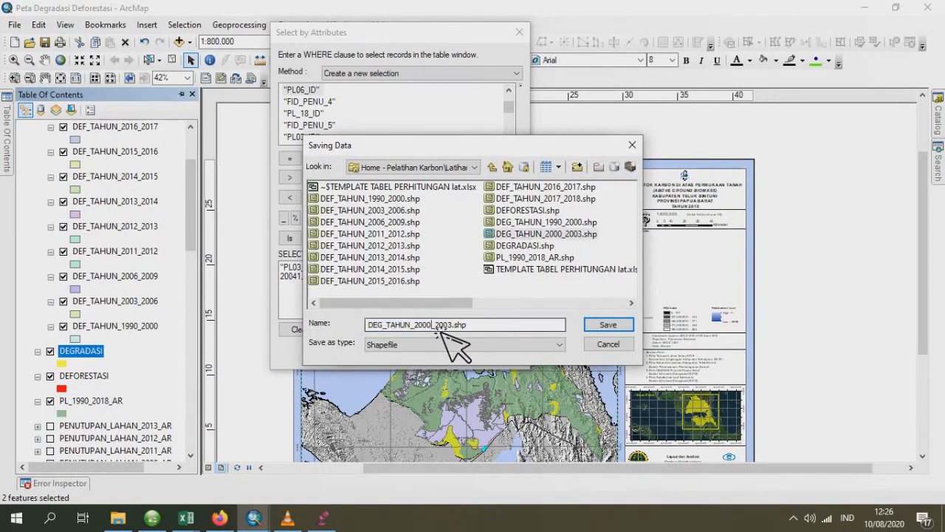
left_click(436, 326)
type("3")
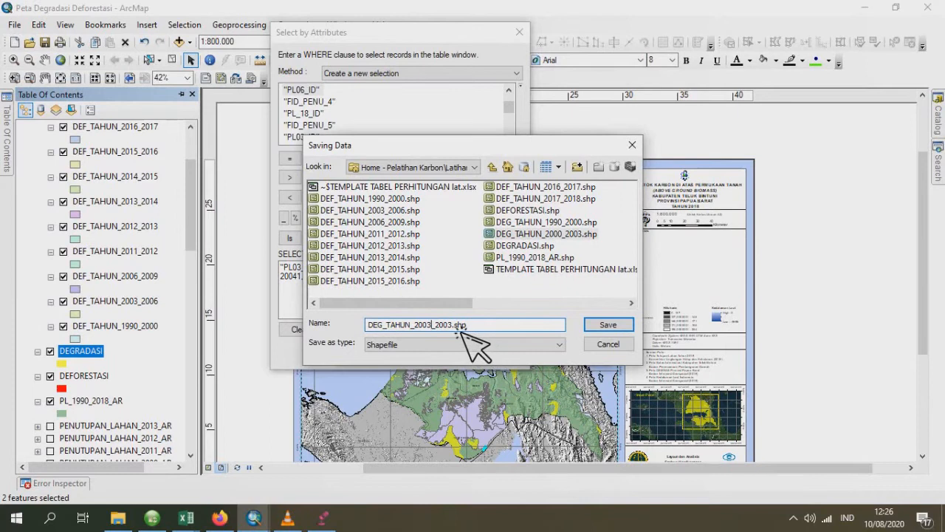
left_click(454, 326)
type("6")
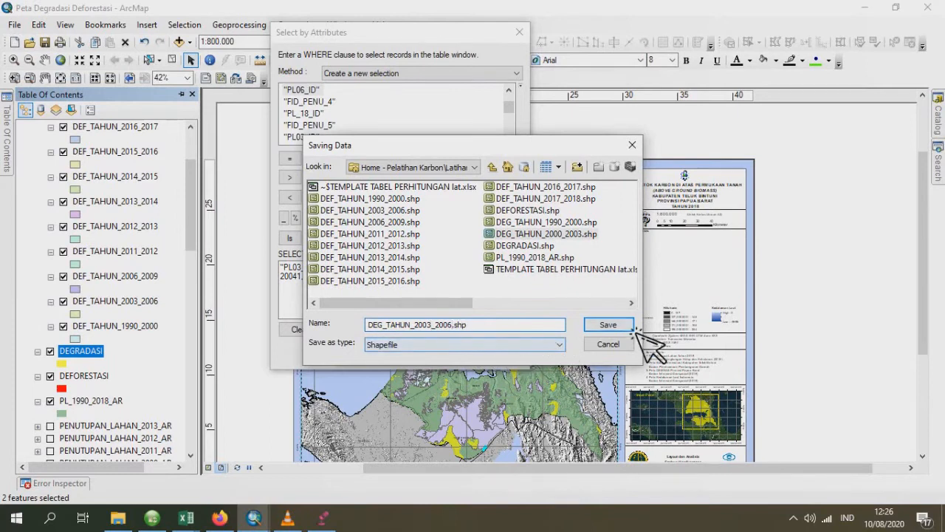
left_click(607, 325)
left_click(526, 353)
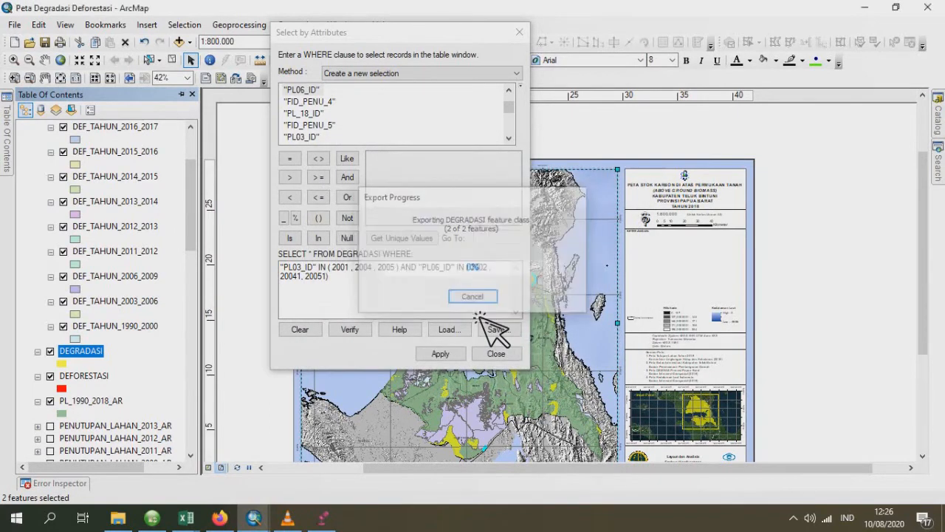
left_click(521, 309)
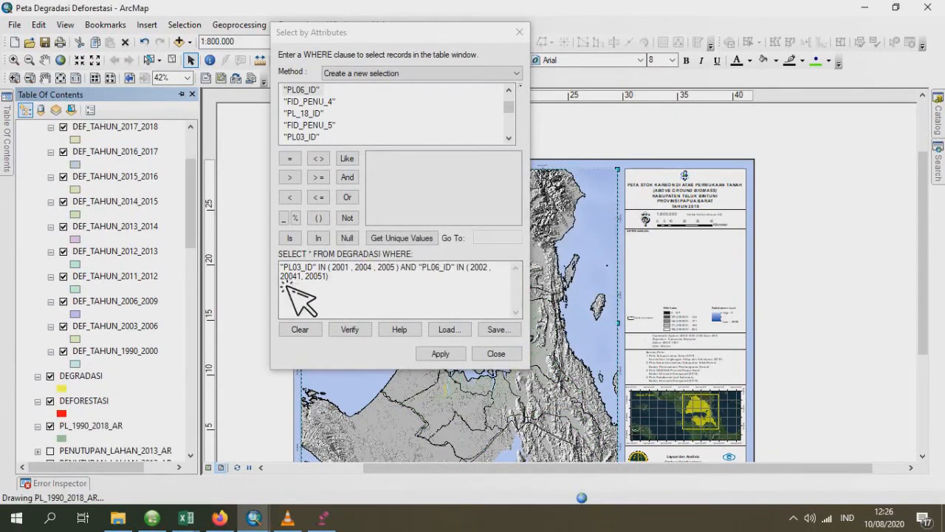
- Select the DEGRADASI records where "PL06_ID" IN (2001, 2004, 2005) AND "PL09_ID" IN (2002, 20041, 20051)
left_click(317, 269)
double_click(297, 268)
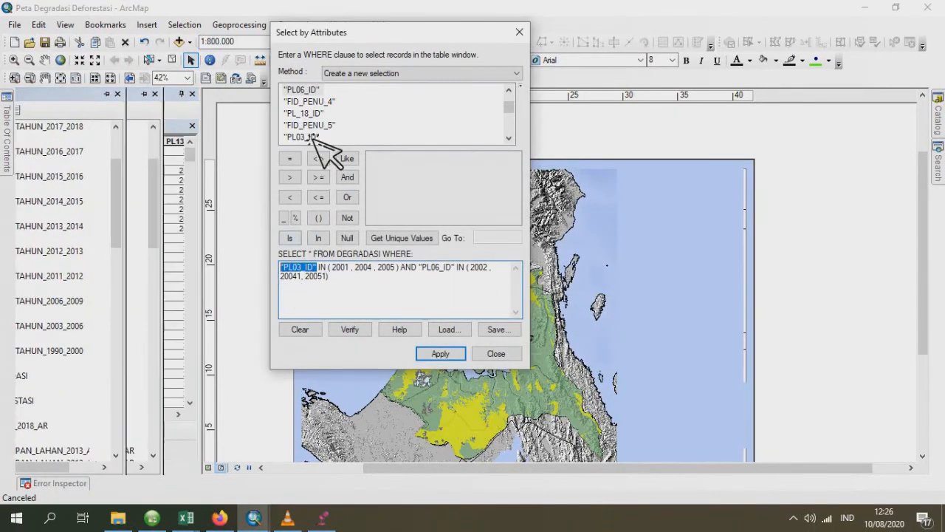
double_click(303, 89)
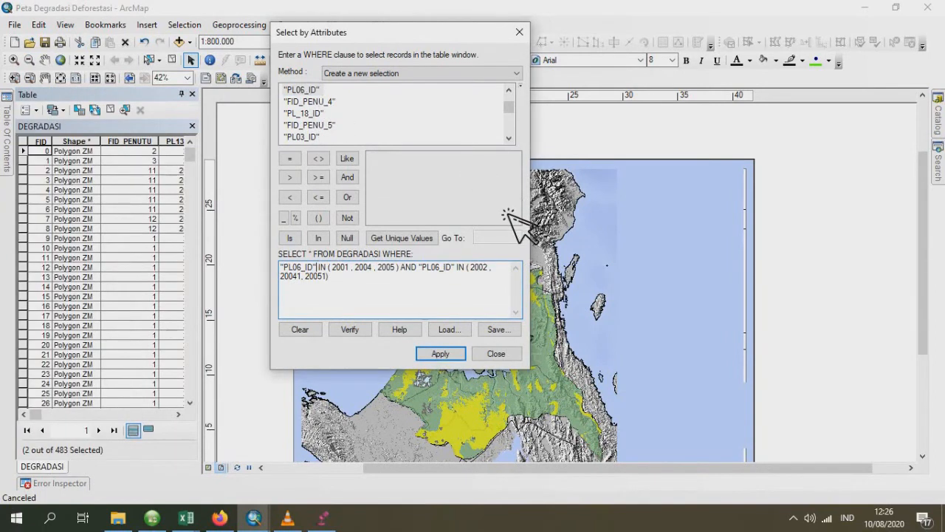
left_click_drag(420, 268, 459, 271)
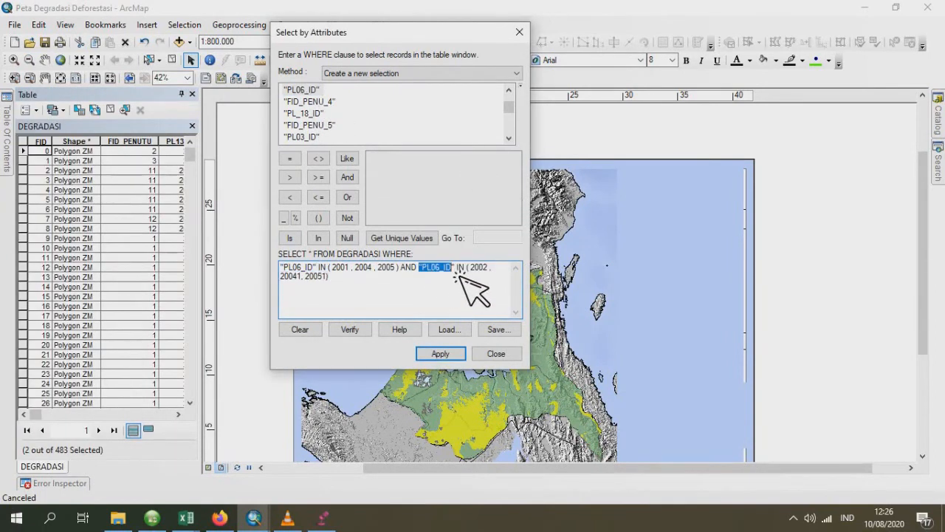
scroll(414, 142, "down", 4)
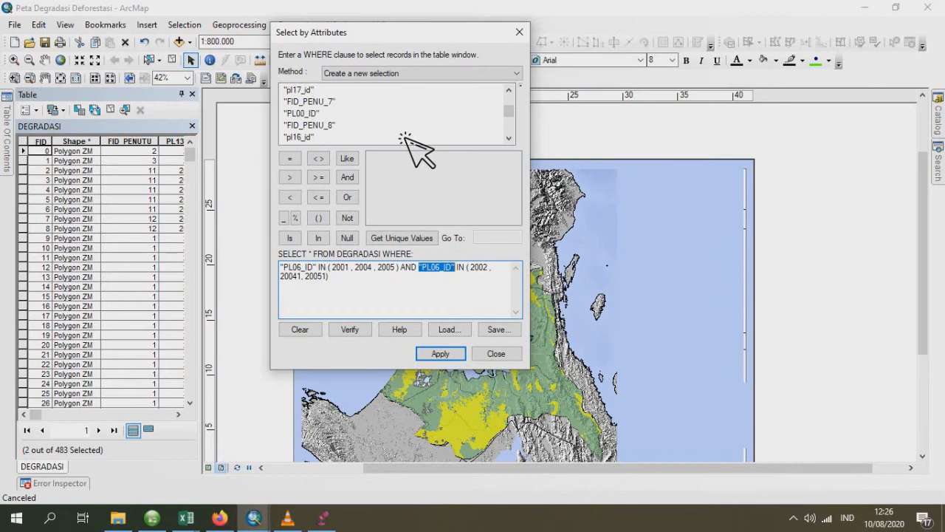
scroll(407, 137, "up", 5)
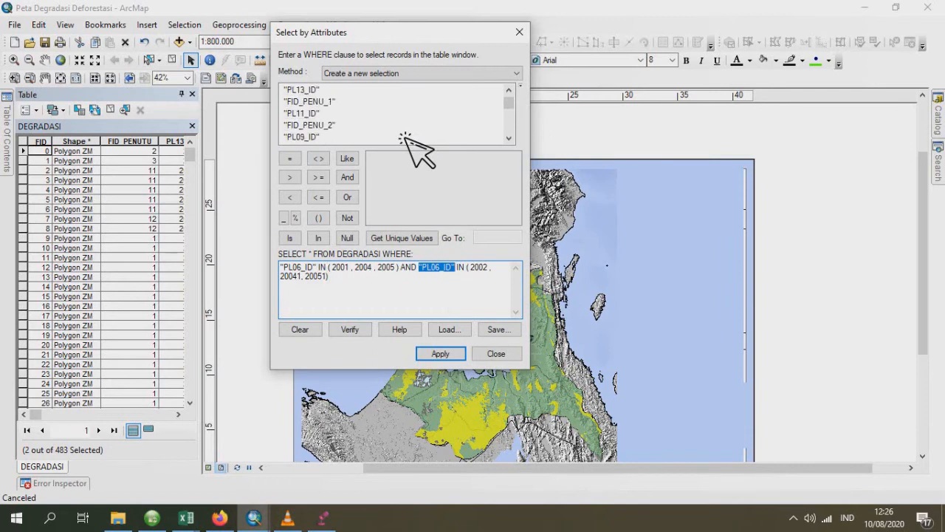
double_click(307, 137)
left_click(440, 354)
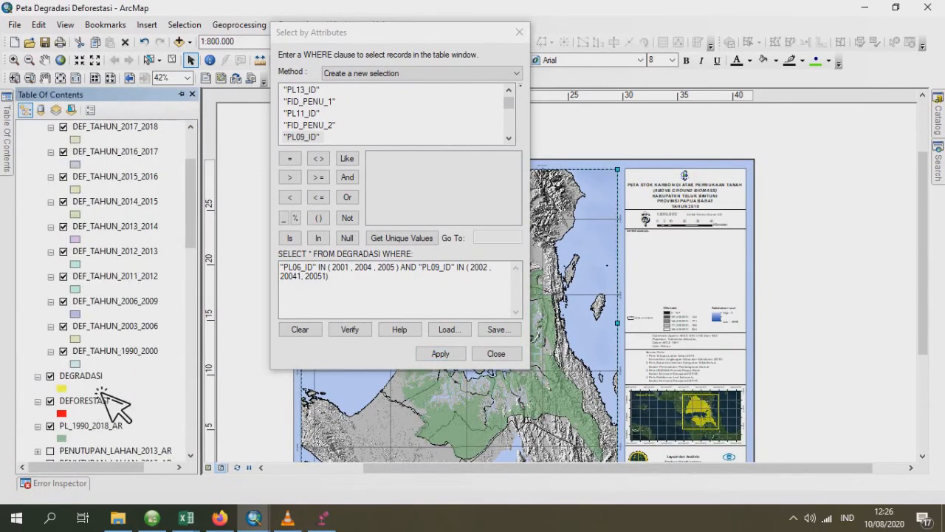
- Start exporting the selected 2006–2009 features of the DEGRADASI layer and browse for the output shapefile's location
right_click(105, 382)
mouse_move(244, 317)
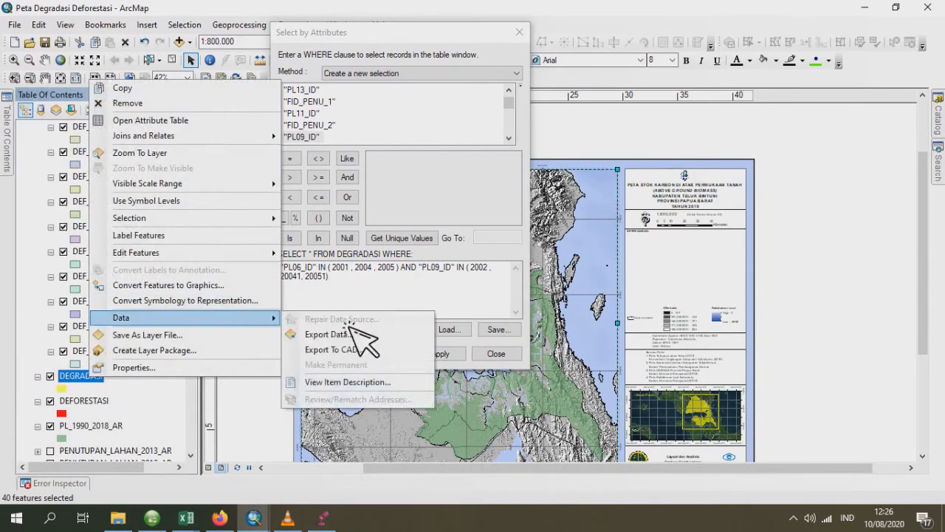
left_click(353, 339)
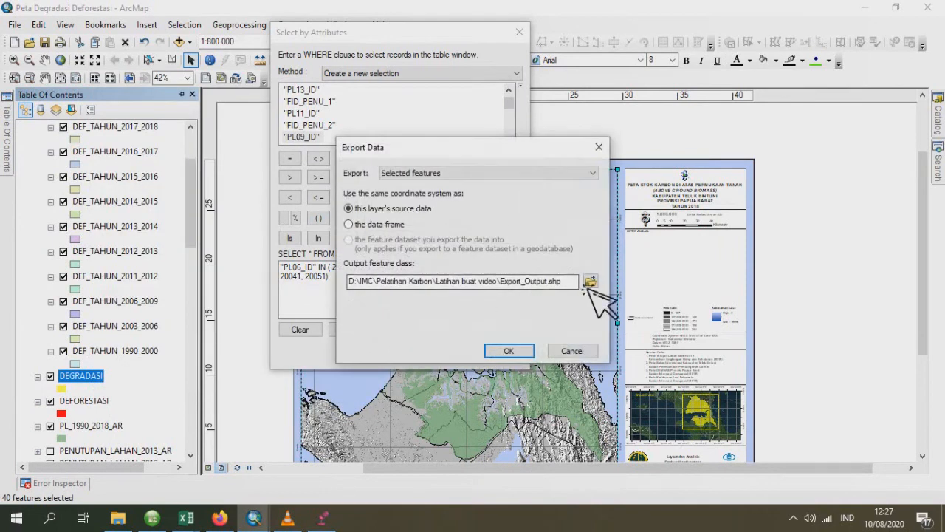
left_click(591, 281)
- Name the output shapefile DEG_TAHUN_2006_2009.shp, run the export and add the result to the map
left_click(584, 250)
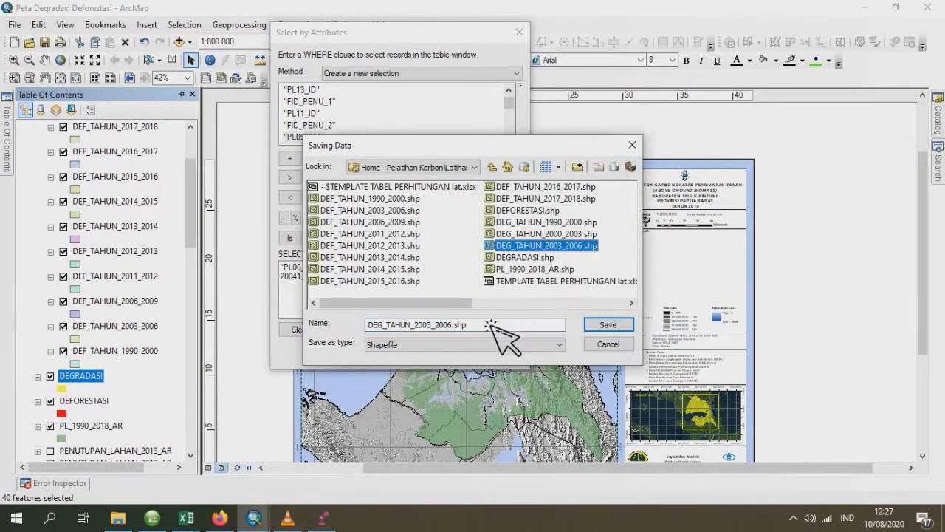
left_click(441, 330)
key("BackSpace")
type("6")
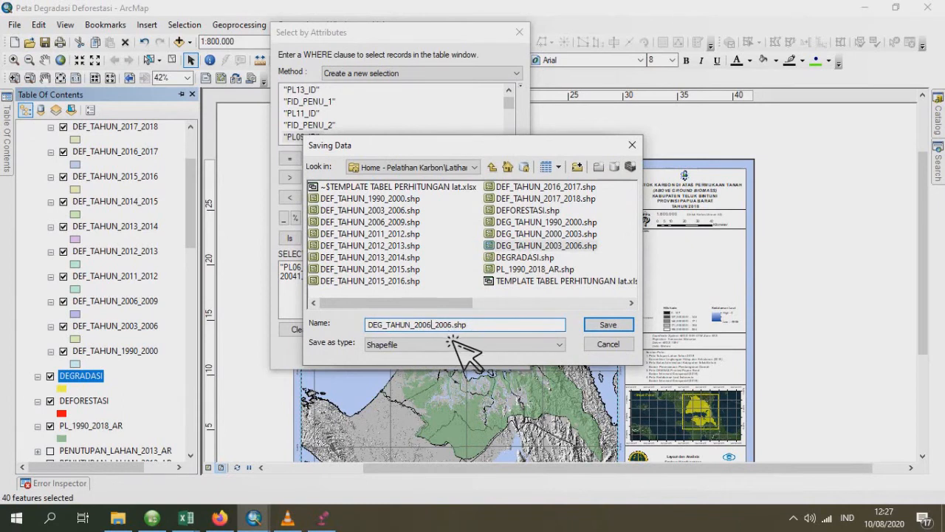
left_click(459, 329)
key("BackSpace")
type("9")
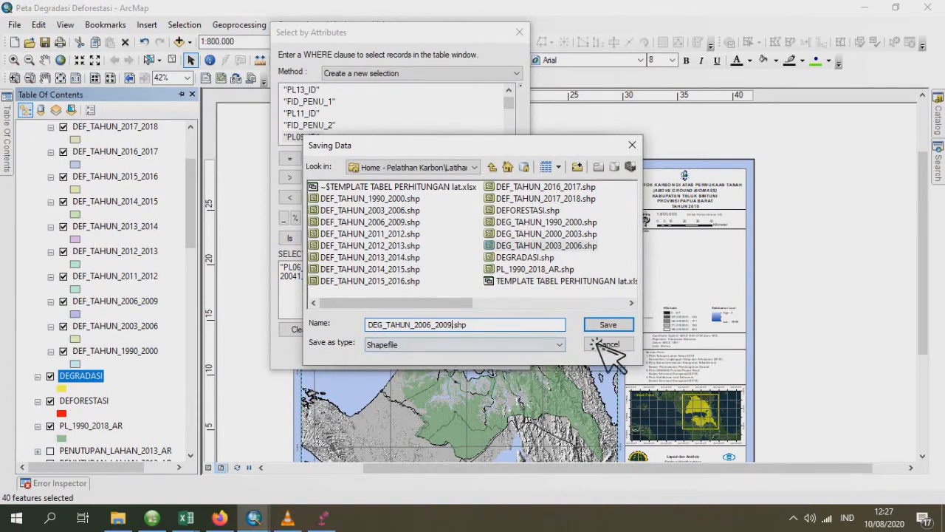
left_click(607, 325)
left_click(508, 353)
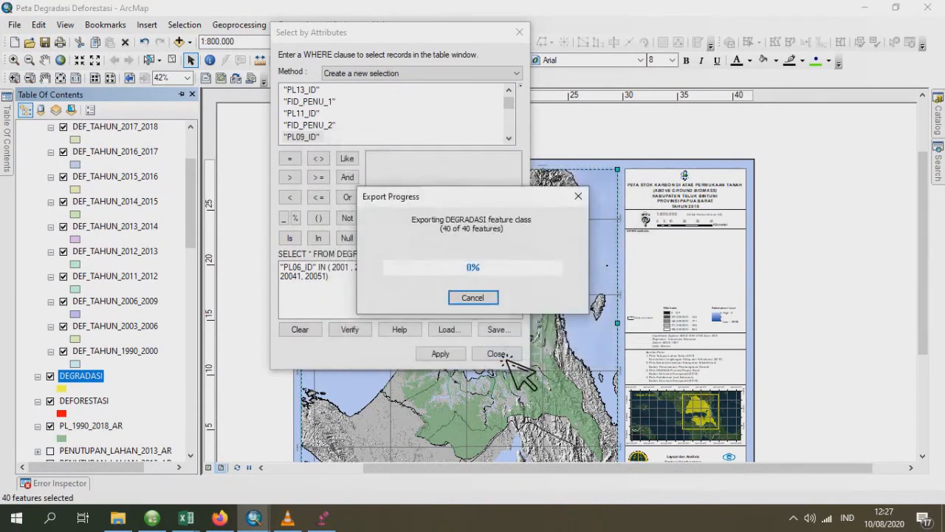
left_click(538, 312)
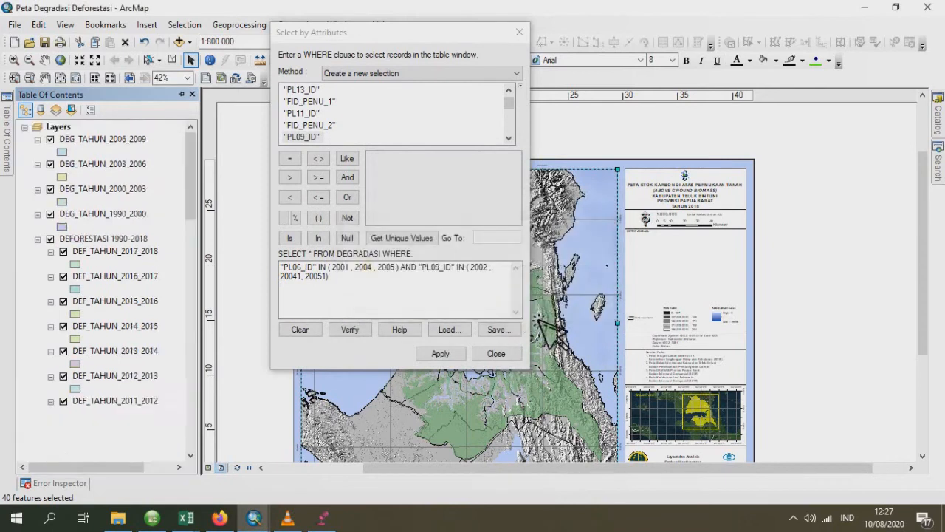
- Select the DEGRADASI records where "PL09_ID" IN (2001, 2004, 2005) AND "PL11_ID" IN (2002, 20041, 20051)
left_click(325, 273)
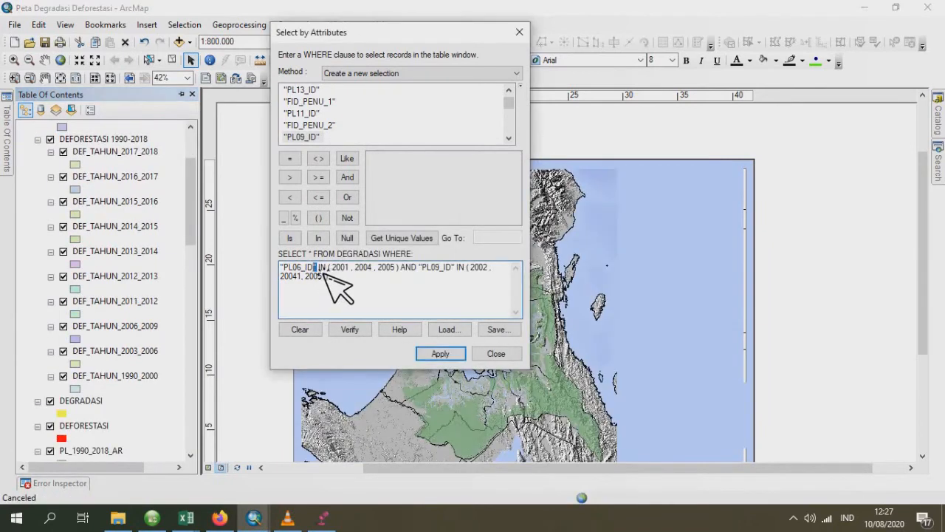
left_click(242, 274)
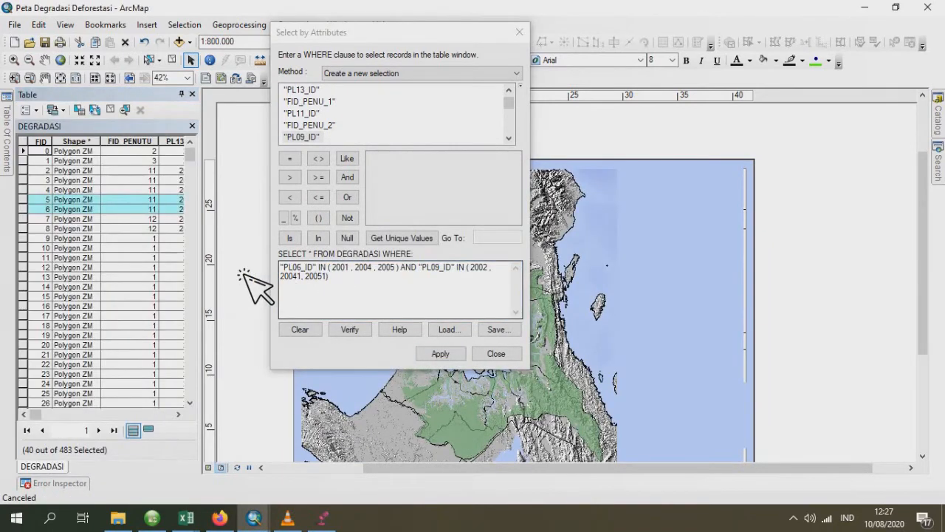
double_click(292, 267)
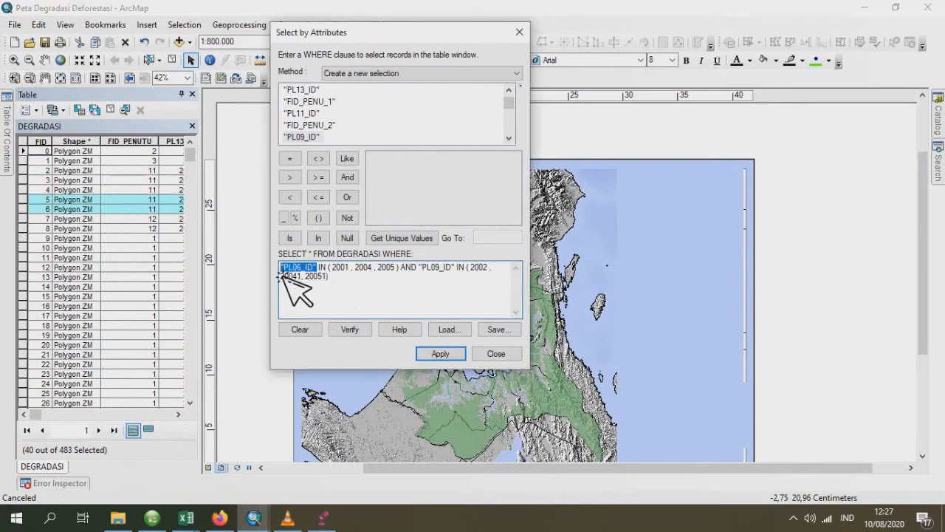
double_click(303, 137)
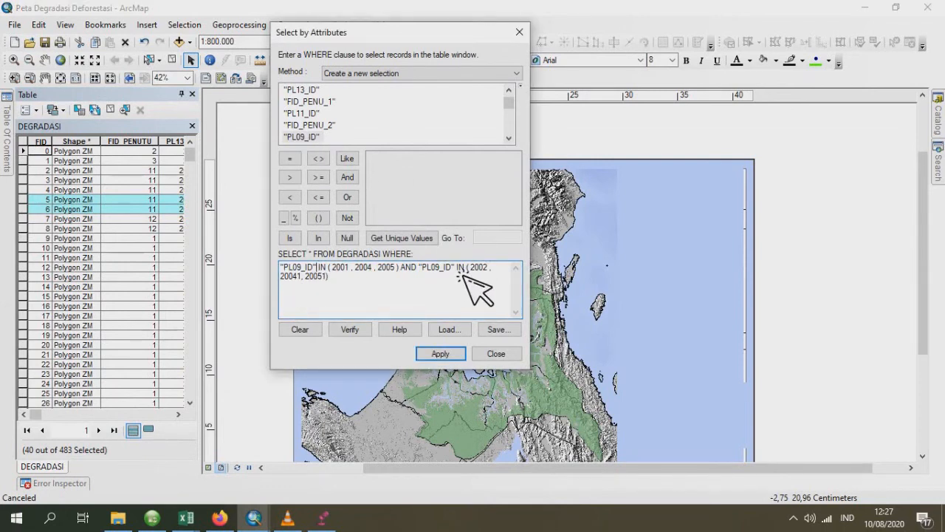
double_click(429, 267)
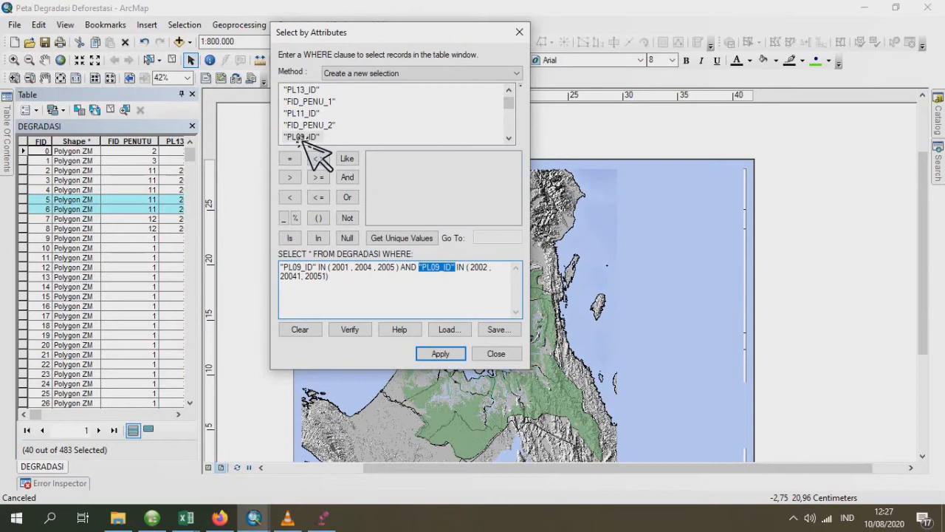
scroll(305, 142, "down", 1)
scroll(303, 141, "up", 1)
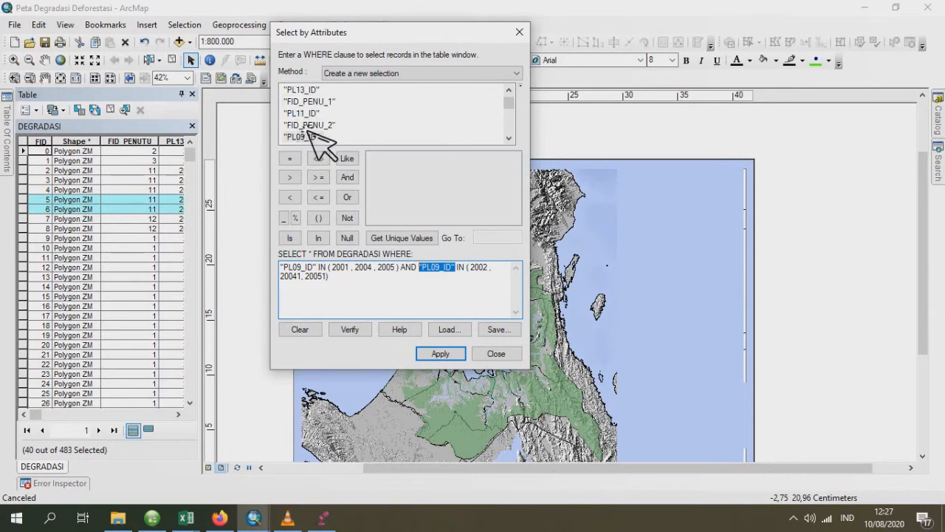
double_click(309, 114)
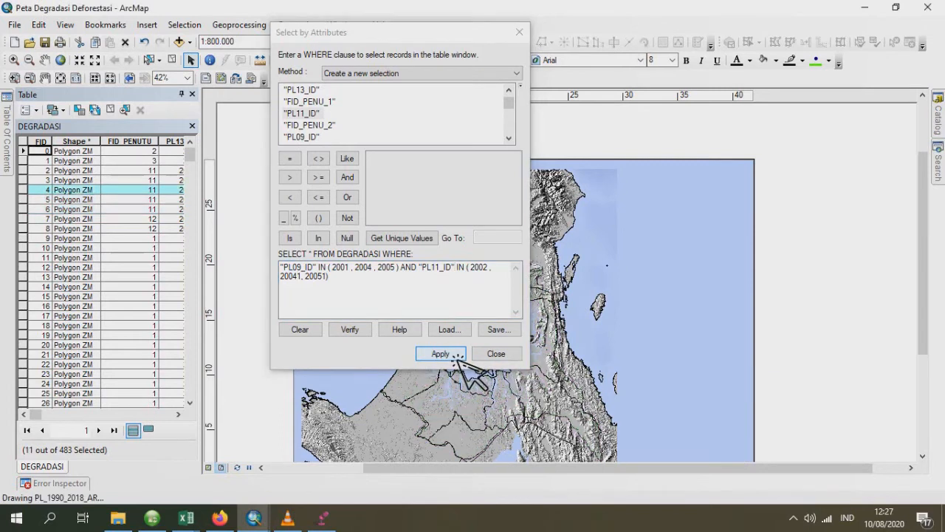
- Start exporting the selected 2009–2011 features of the DEGRADASI layer and browse for the output shapefile's location
mouse_move(10, 152)
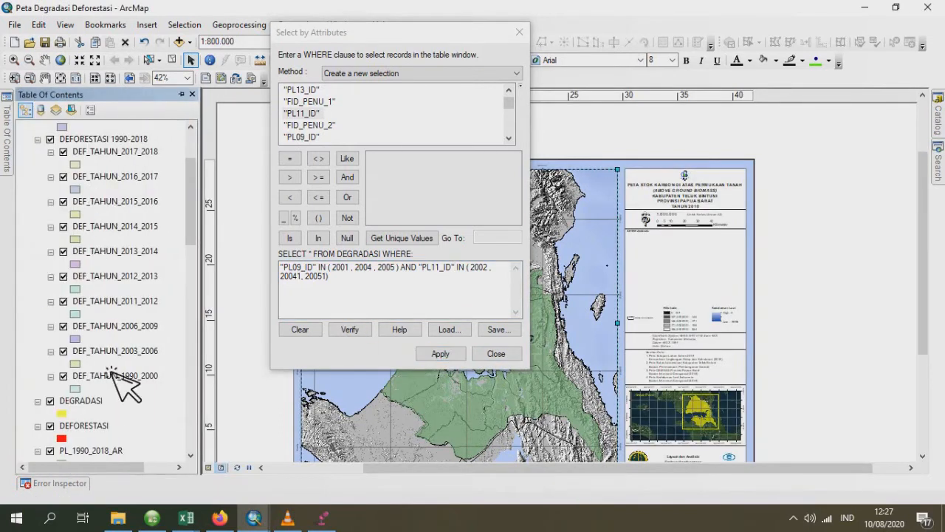
right_click(94, 403)
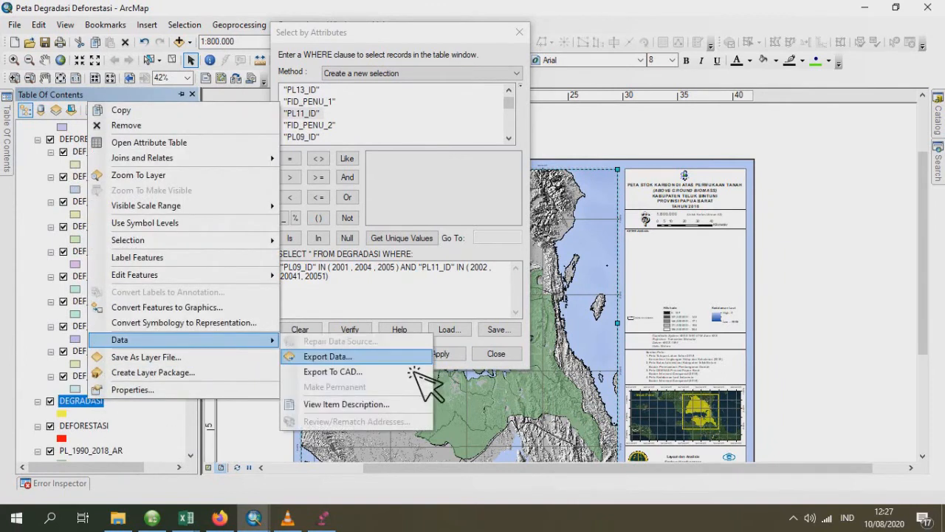
left_click(402, 355)
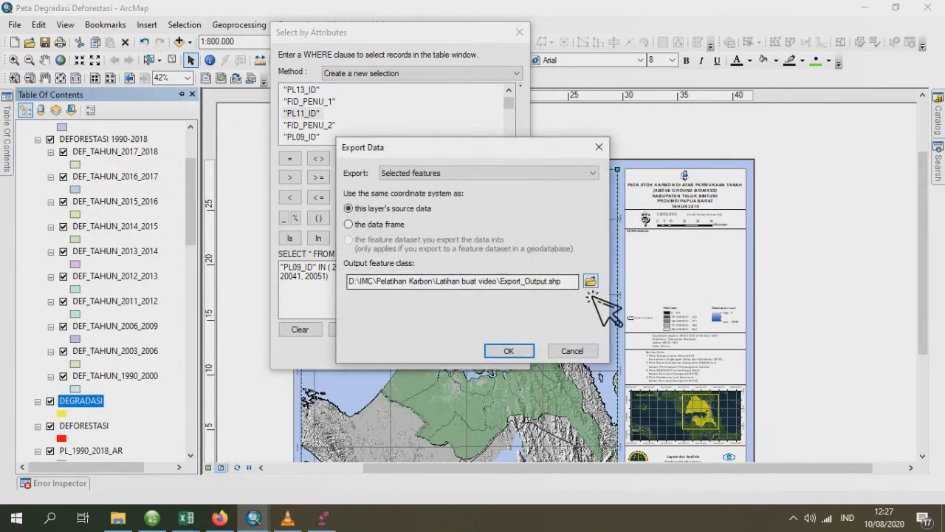
left_click(590, 282)
- Name the output shapefile DEG_TAHUN_2009_2011.shp and run the export
left_click(587, 258)
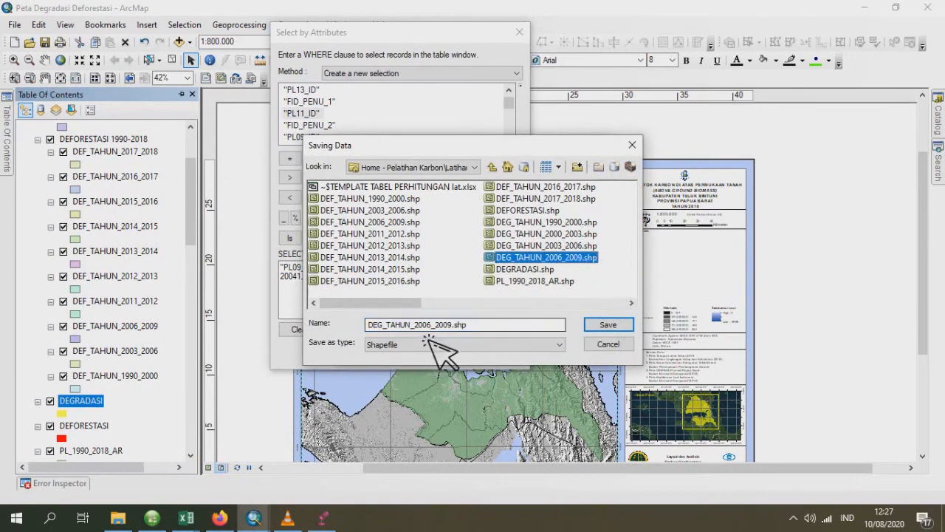
left_click(435, 326)
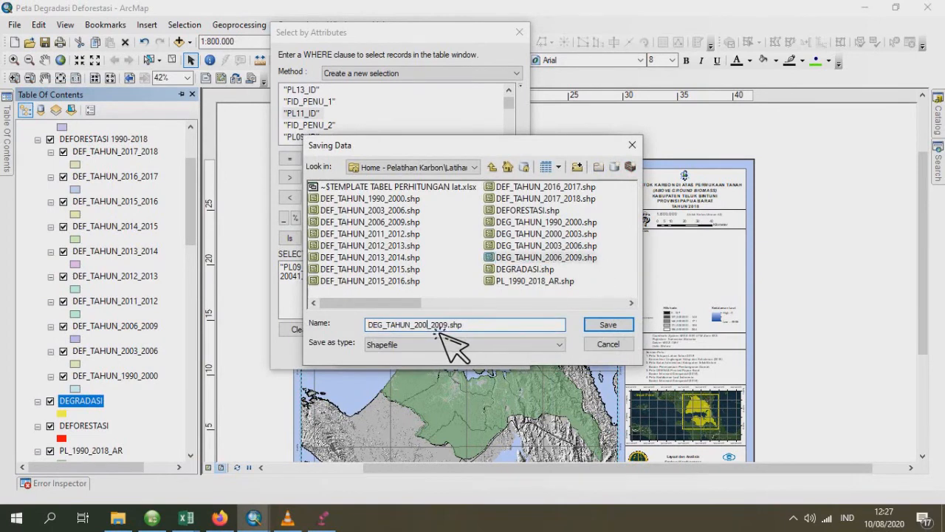
key("BackSpace")
type("11")
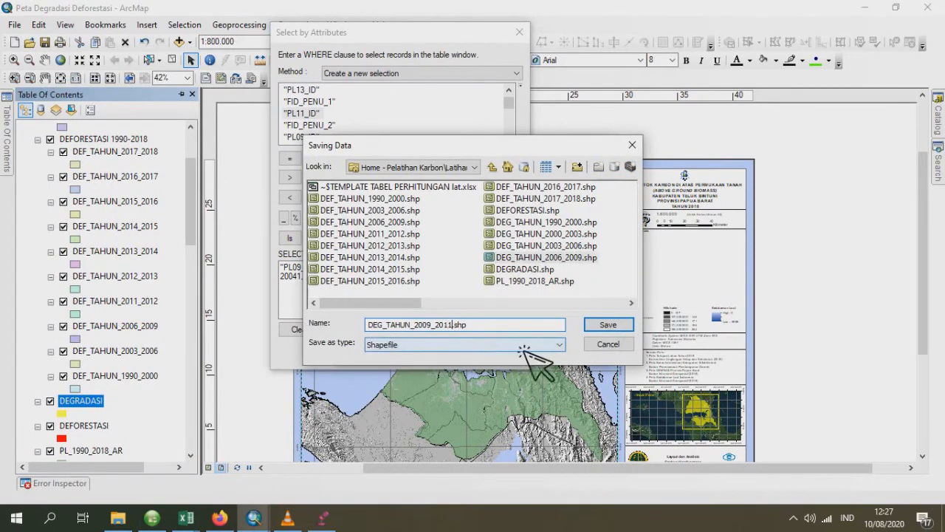
left_click(609, 327)
left_click(529, 353)
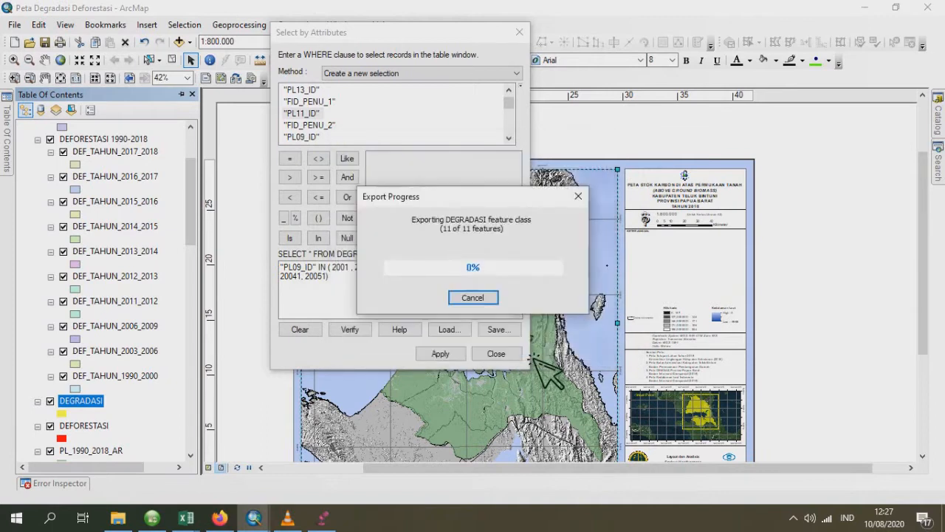
- Add the exported 2009–2011 degradation data to the map as a layer
left_click(534, 309)
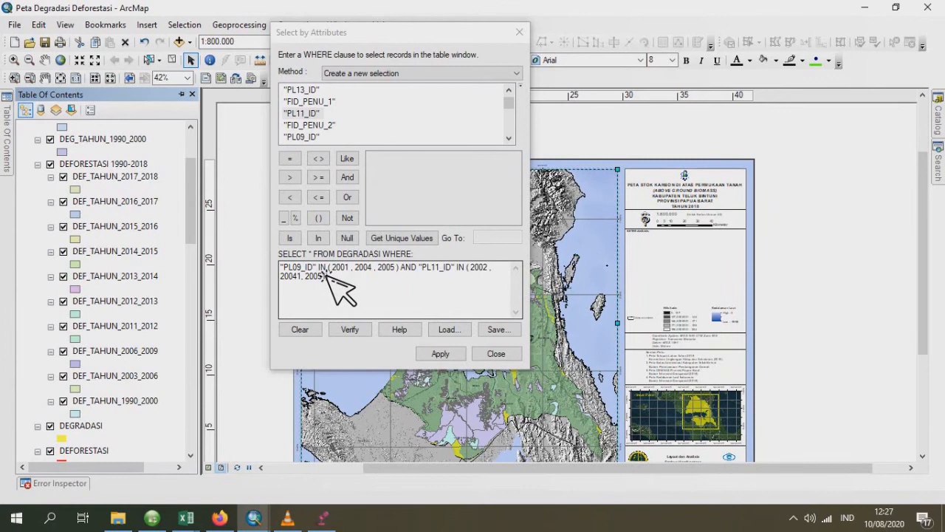
- Select the DEGRADASI records where "PL12_ID" IN (2001, 2004, 2005) AND "PL13_ID" IN (2002, 20041, 20051)
left_click_drag(323, 271, 285, 269)
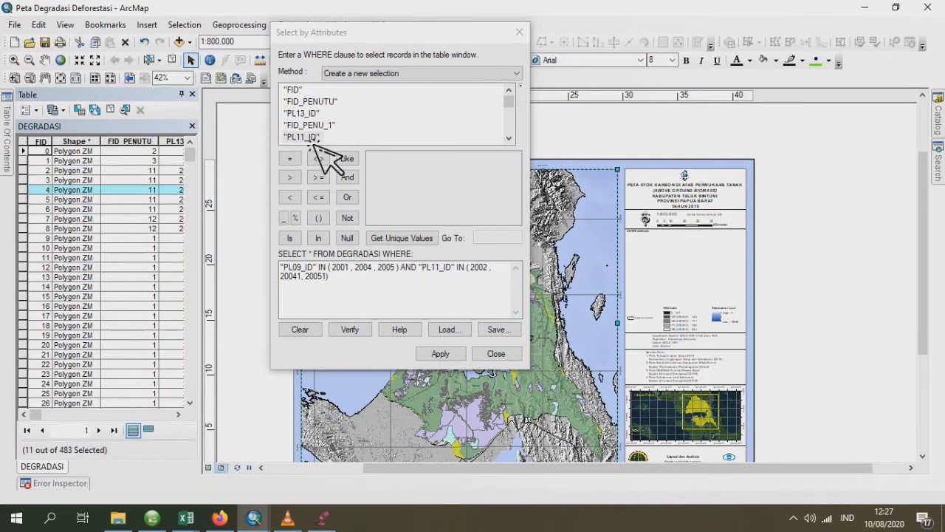
scroll(314, 143, "down", 3)
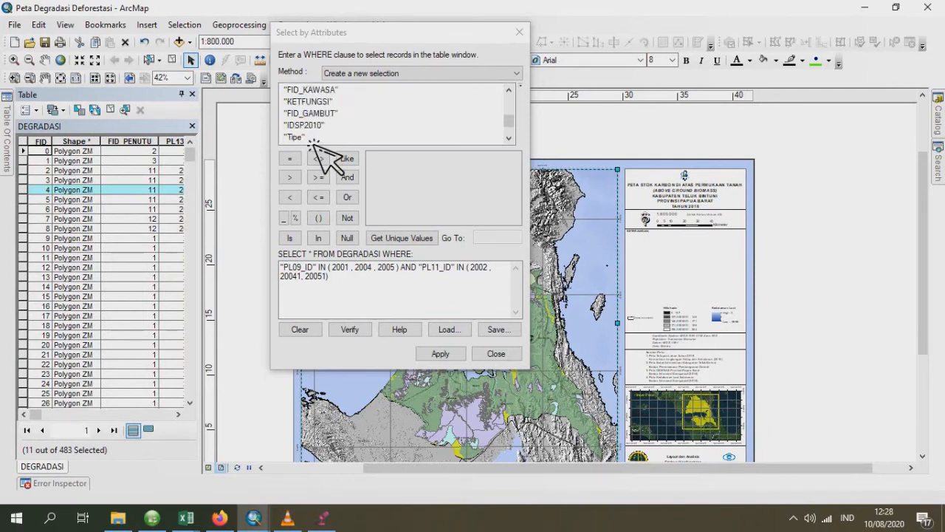
left_click(346, 291)
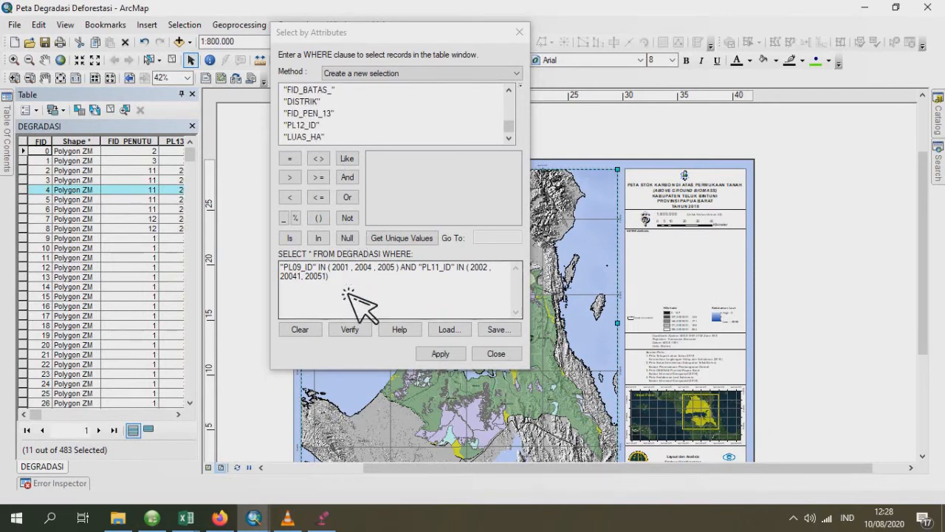
left_click(319, 270)
left_click_drag(316, 267, 282, 268)
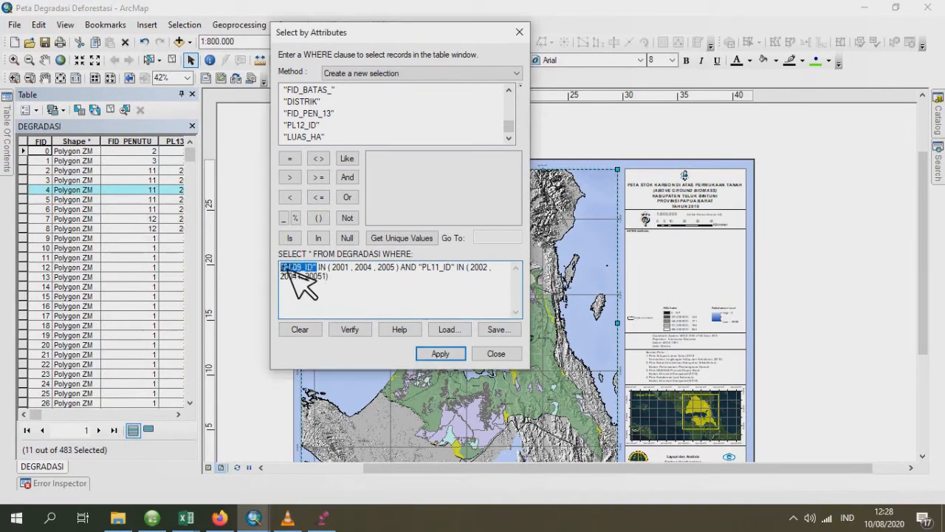
double_click(313, 125)
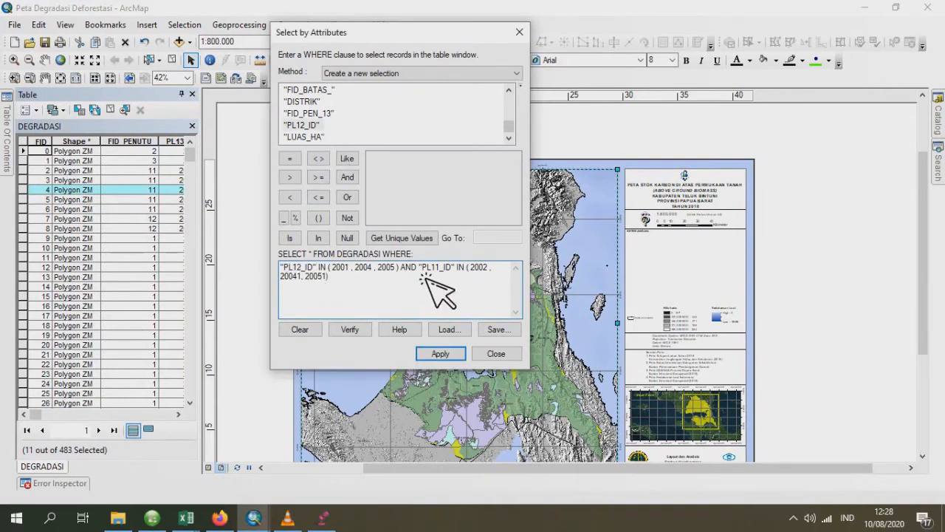
left_click_drag(422, 268, 455, 268)
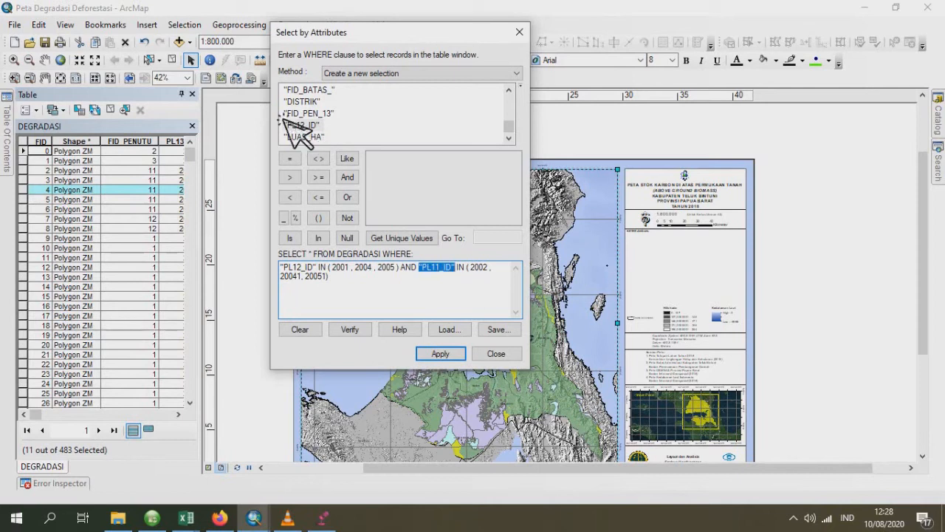
scroll(325, 126, "up", 5)
scroll(351, 137, "up", 2)
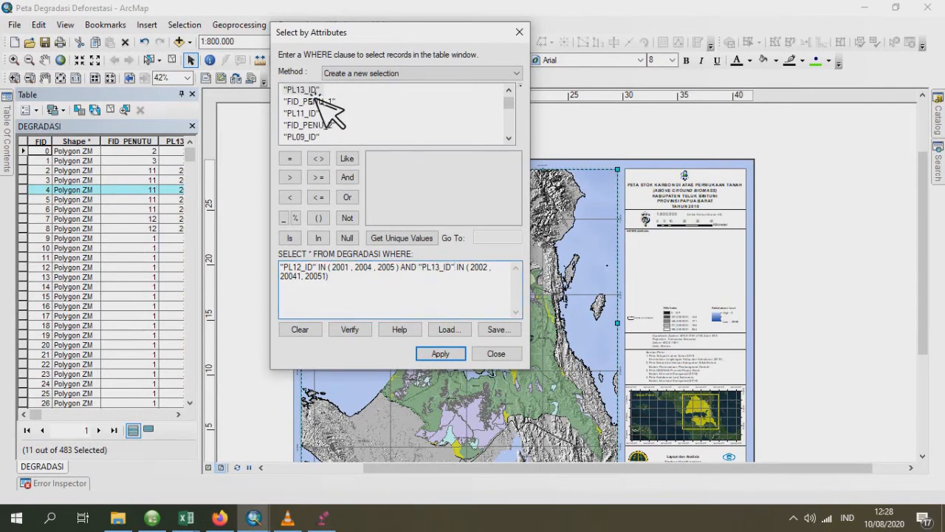
left_click(440, 354)
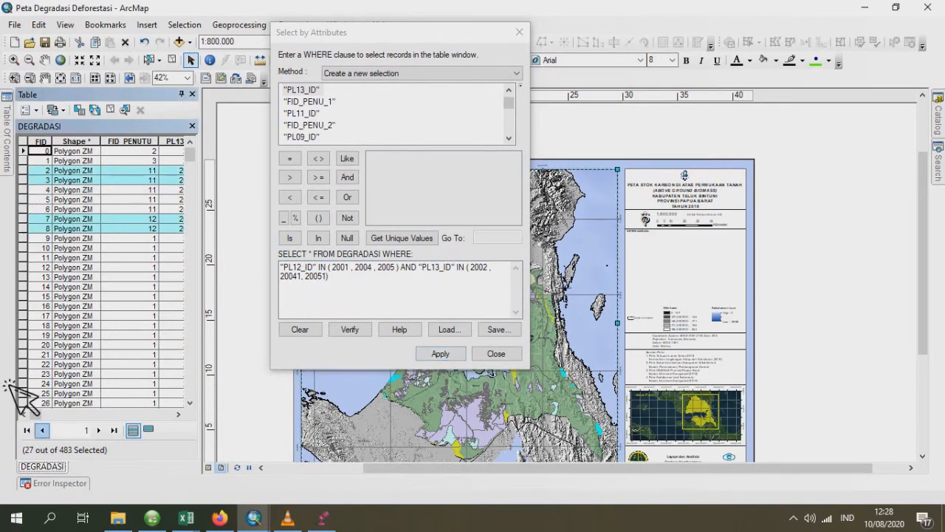
- Start exporting the selected 2012–2013 features of the DEGRADASI layer and browse for the output shapefile's location
mouse_move(11, 128)
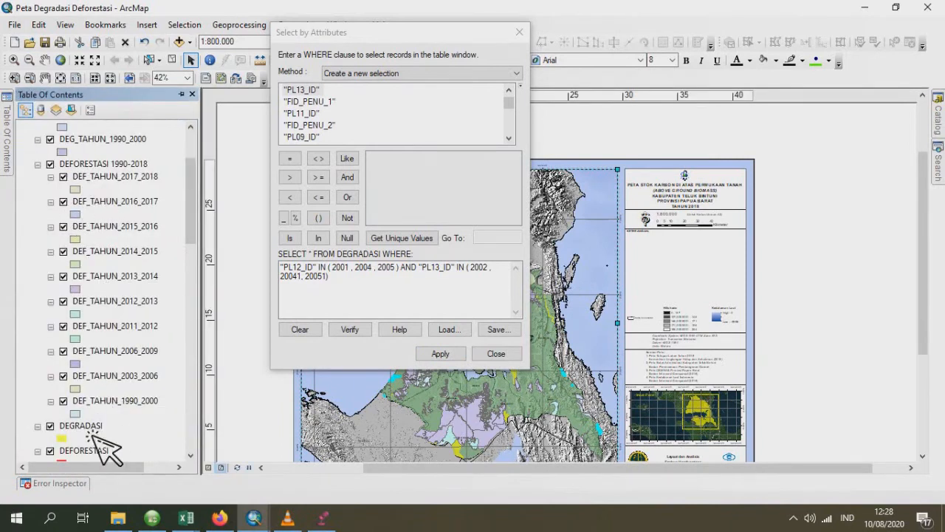
right_click(93, 432)
mouse_move(162, 367)
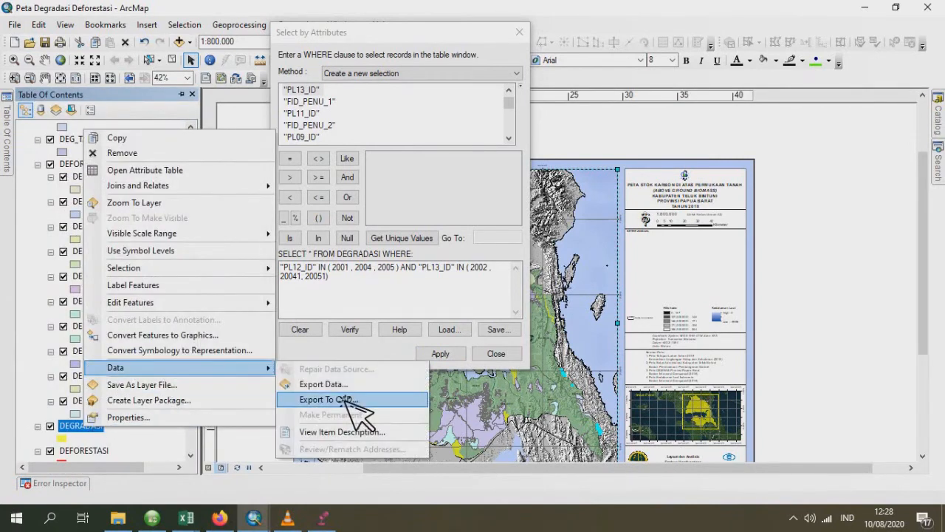
left_click(347, 385)
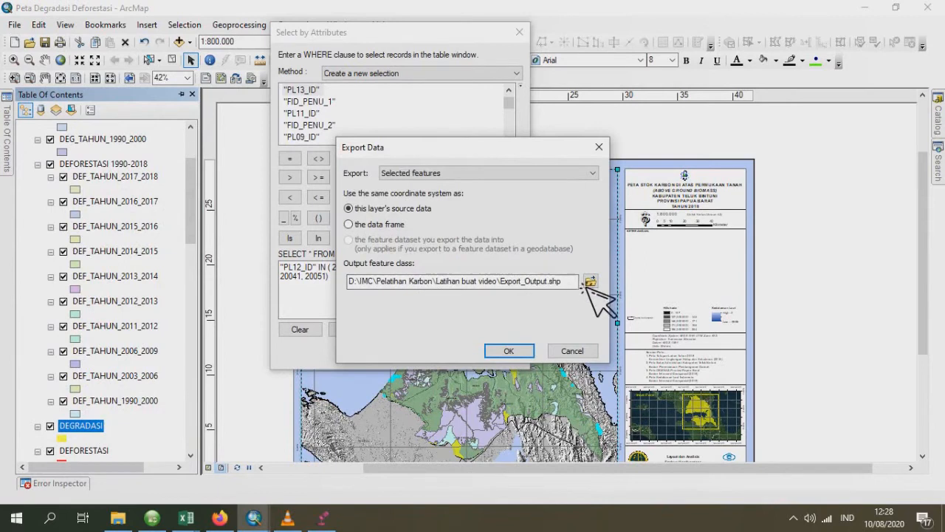
left_click(598, 287)
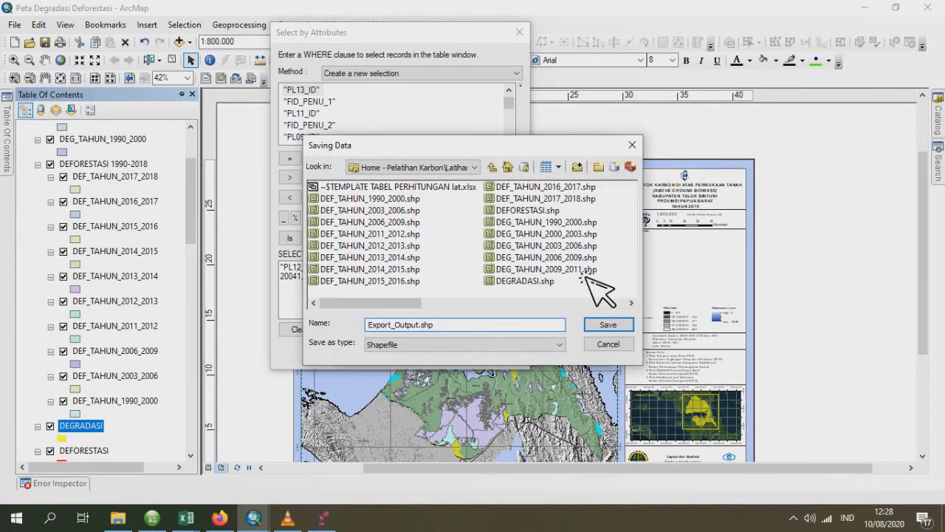
- Name the output shapefile DEG_TAHUN_2012_2013.shp, run the export and add the result to the map
left_click(586, 271)
left_click(440, 328)
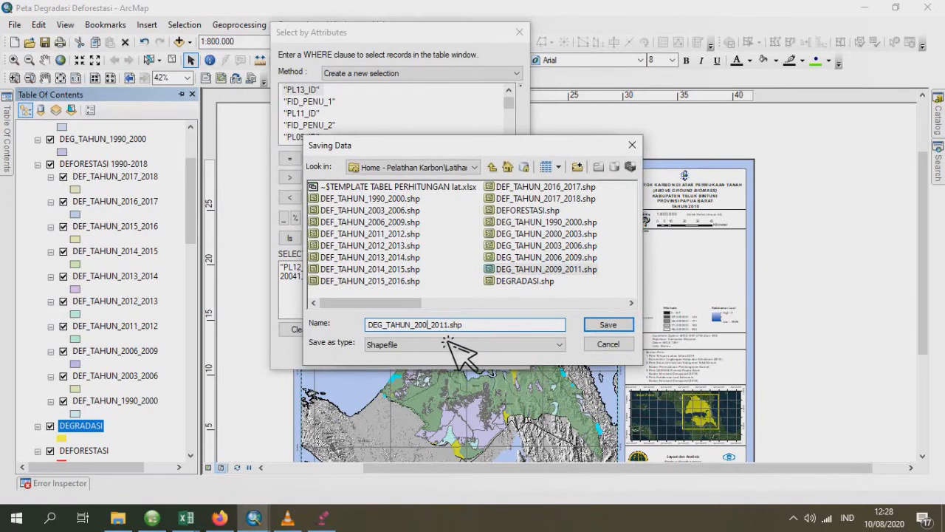
type("2")
key("BackSpace")
type("3")
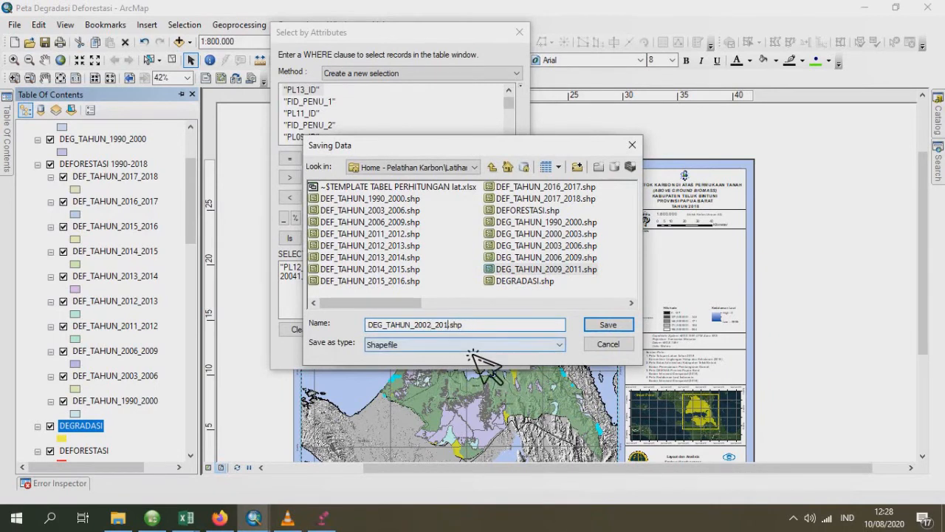
left_click(608, 325)
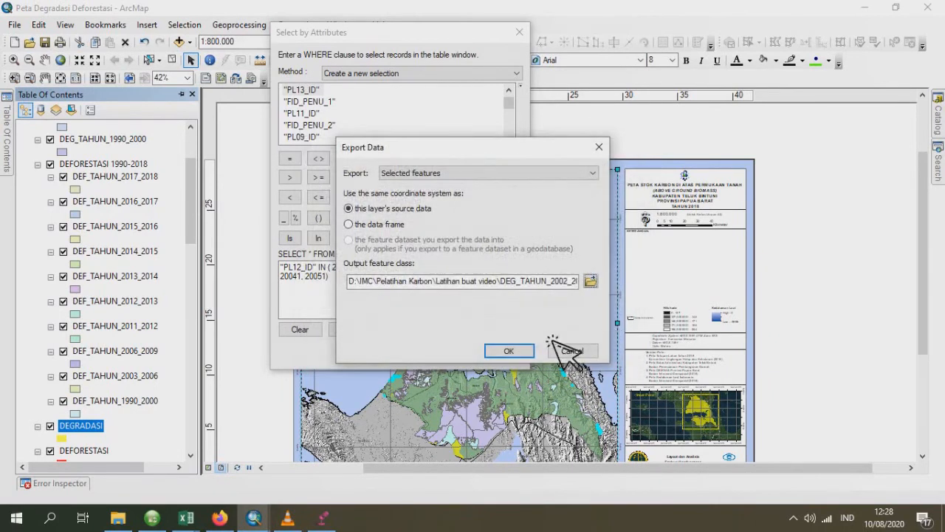
left_click(573, 285)
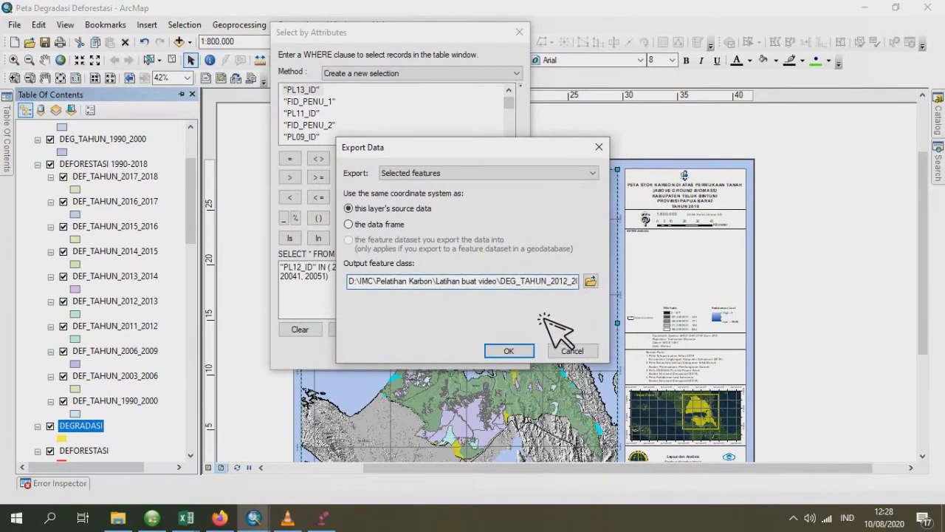
left_click(517, 351)
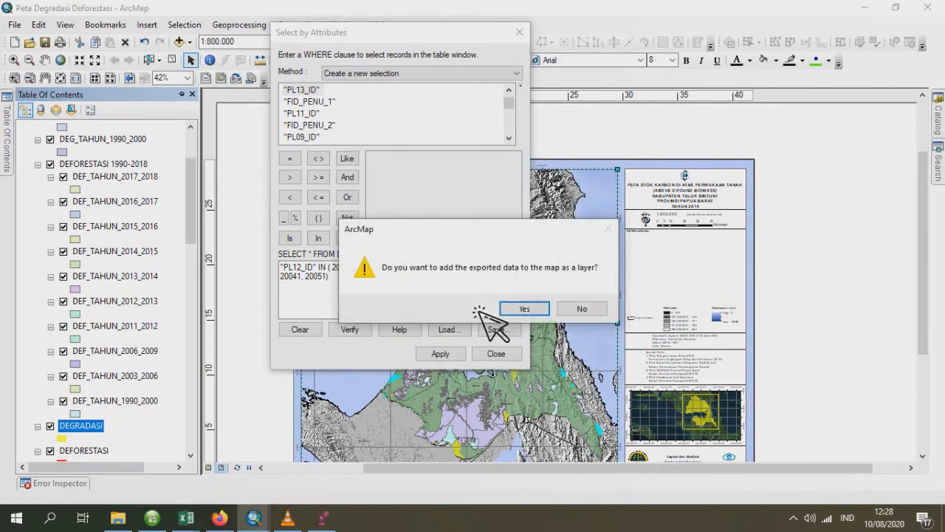
left_click(520, 309)
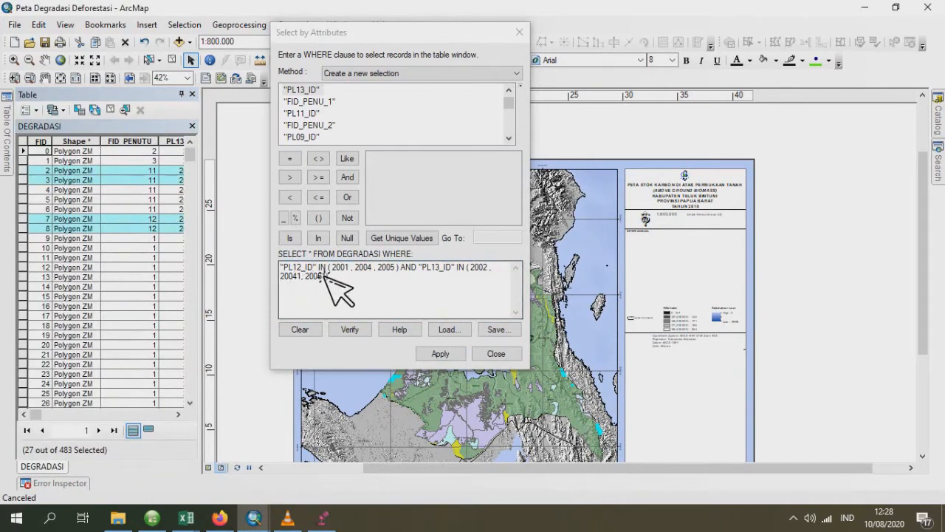
- Select the DEGRADASI records where "PL13_ID" IN (2001, 2004, 2005) AND "PL14_ID" IN (2002, 20041, 20051)
double_click(293, 268)
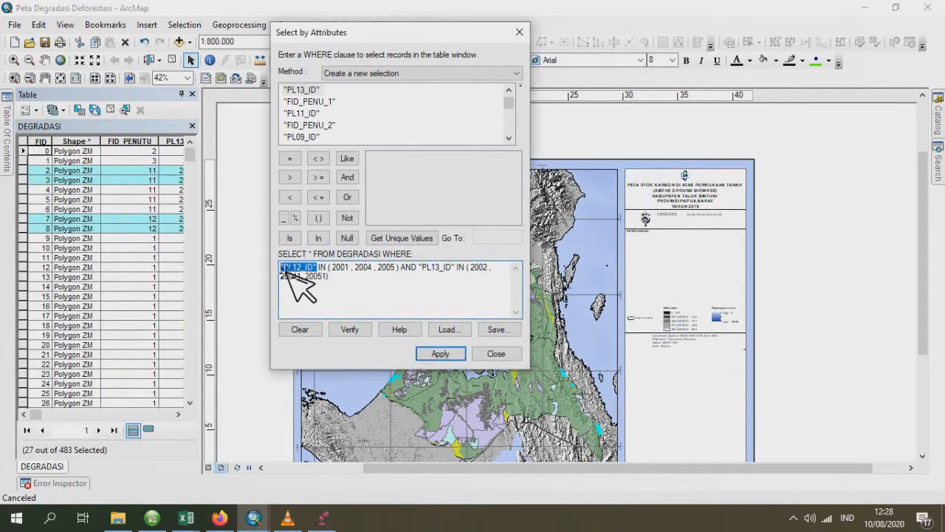
double_click(309, 91)
left_click_drag(419, 267, 438, 271)
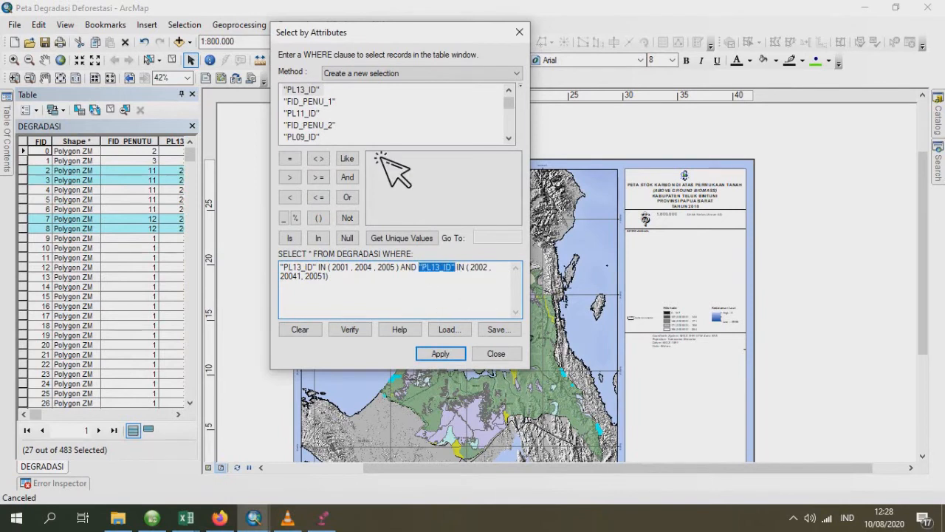
scroll(377, 153, "up", 1)
scroll(375, 142, "down", 5)
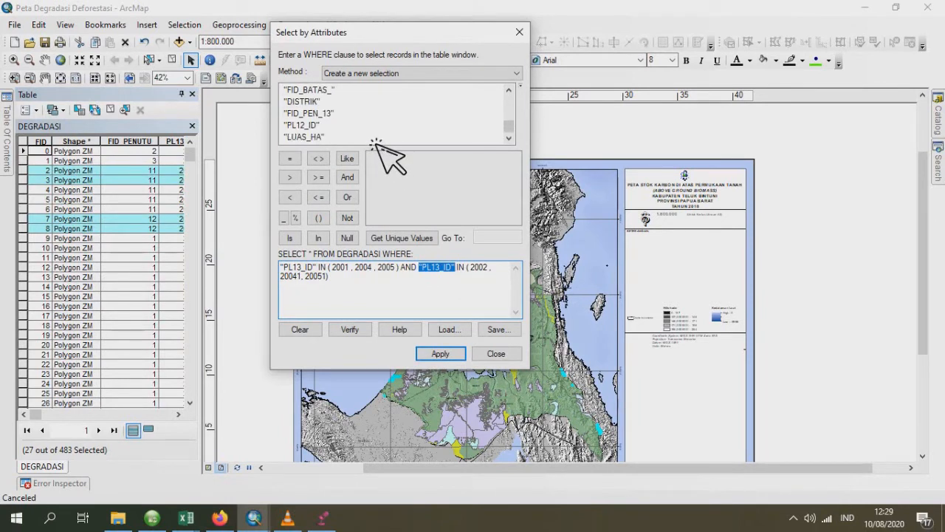
scroll(376, 142, "up", 2)
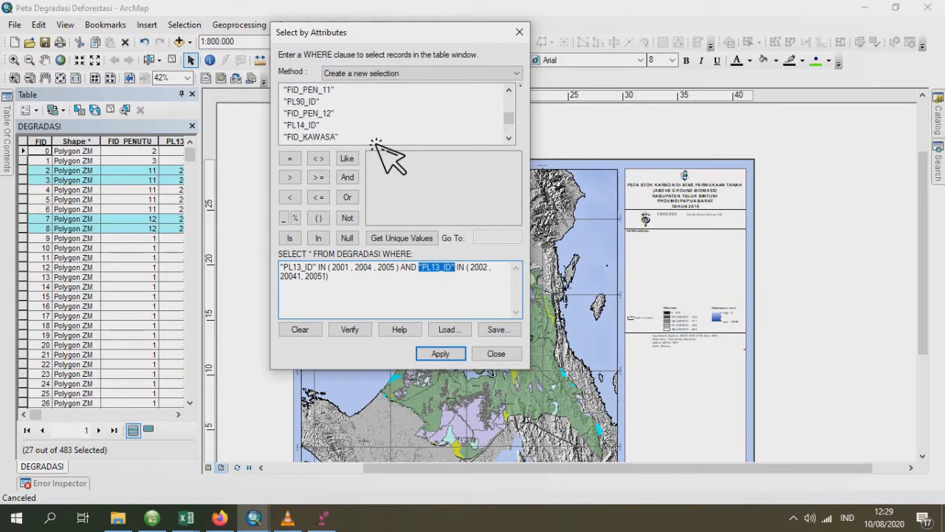
left_click(442, 354)
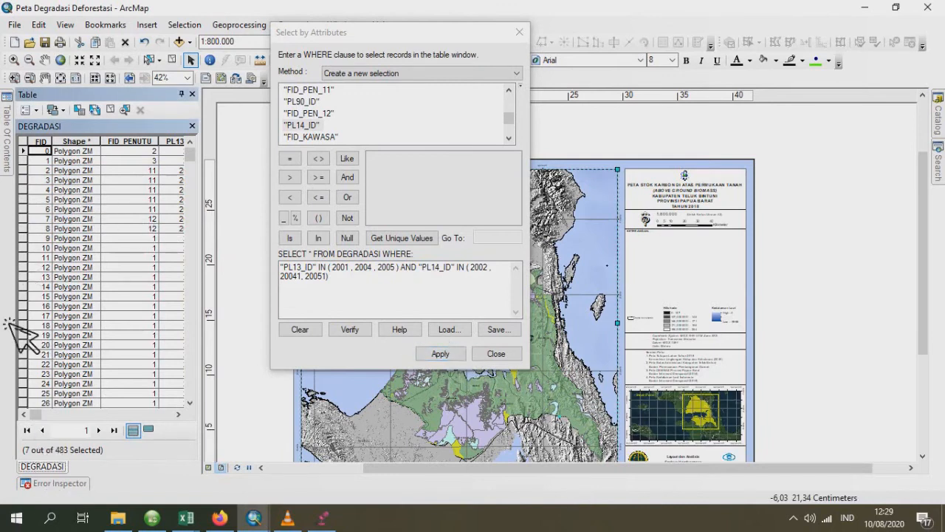
- Start exporting the selected 2013–2014 features of the DEGRADASI layer and browse for the output shapefile's location
left_click(8, 154)
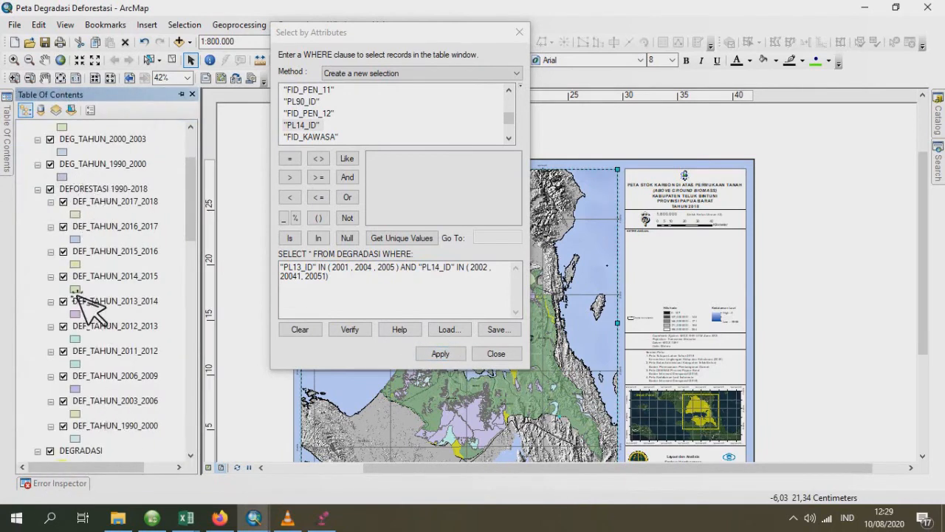
scroll(81, 310, "down", 1)
left_click(81, 413)
right_click(81, 413)
mouse_move(169, 350)
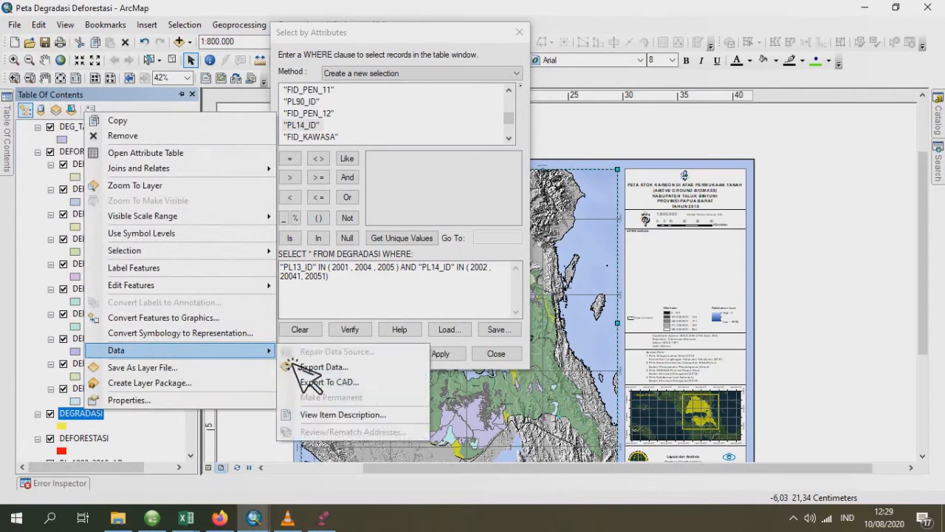
left_click(303, 367)
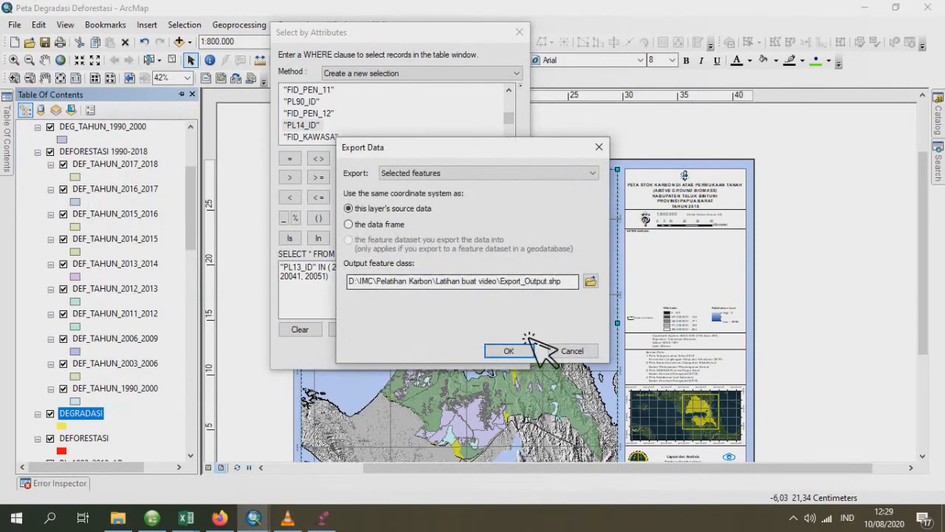
left_click(593, 283)
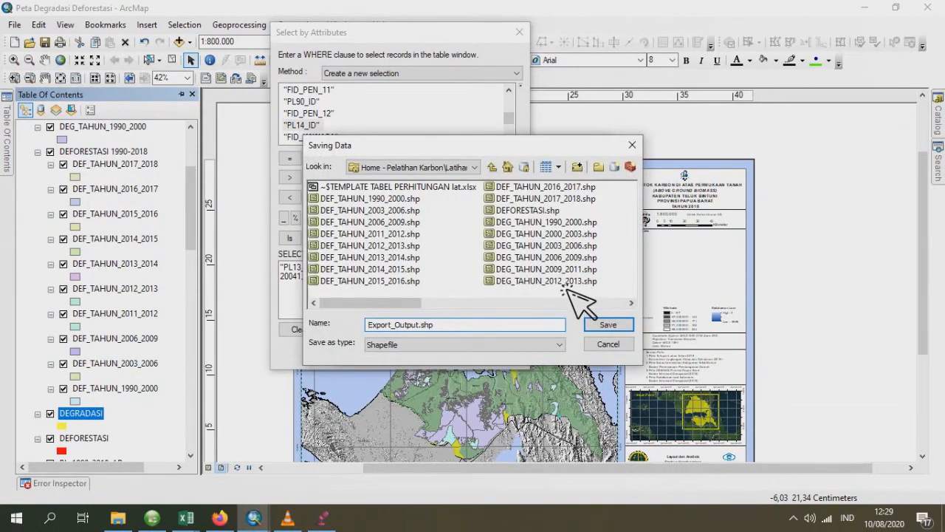
- Name the output shapefile DEG_TAHUN_2013_2014.shp, run the export and add the result to the map
left_click(568, 284)
left_click(436, 328)
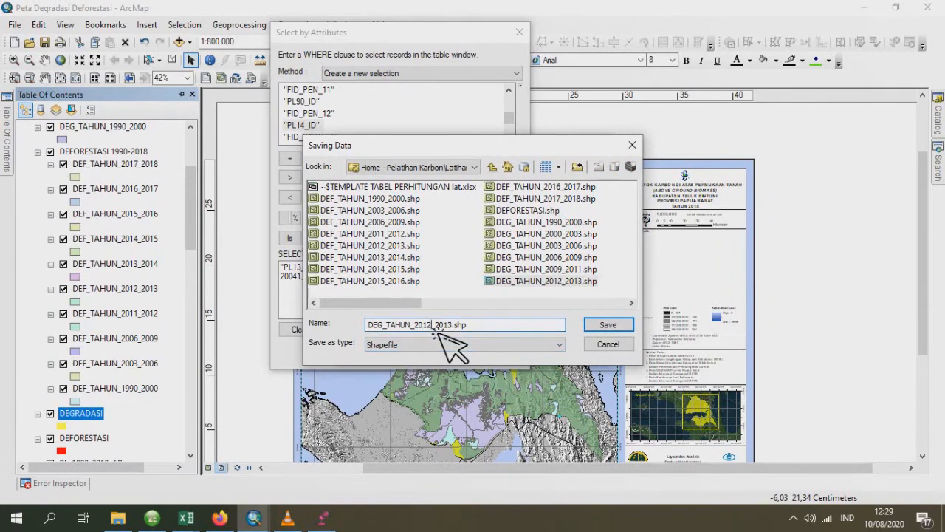
type("3")
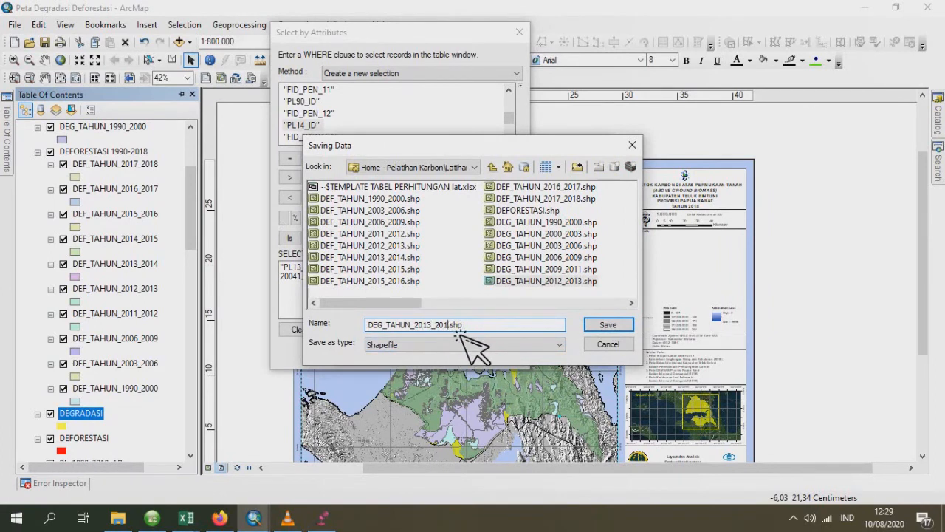
type("4")
left_click(602, 326)
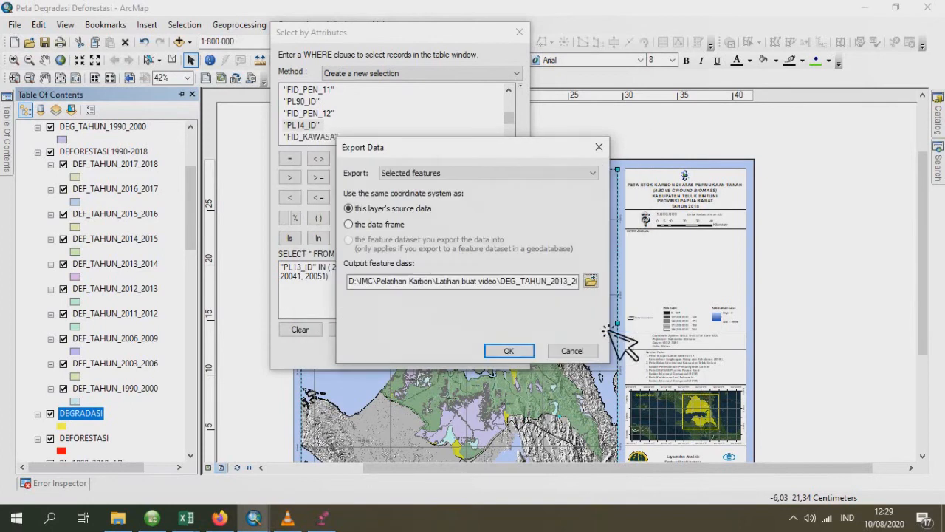
left_click(510, 352)
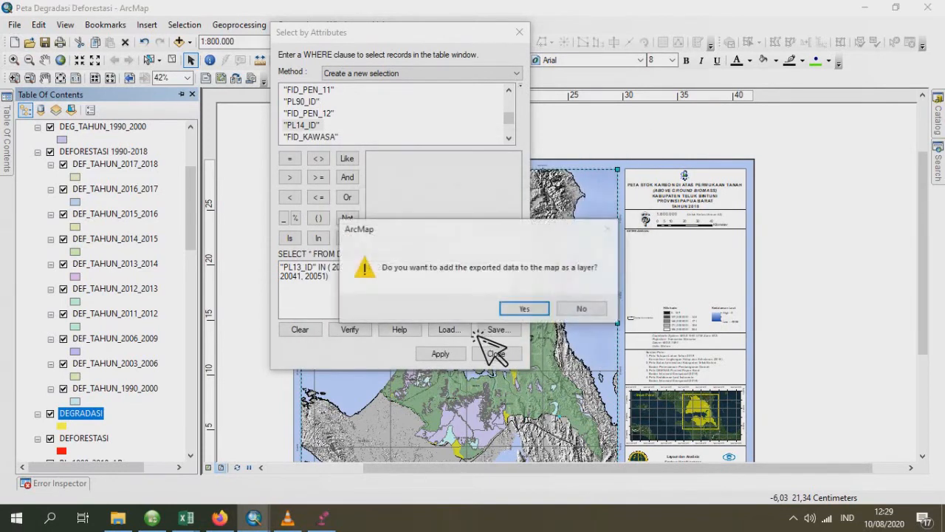
left_click(526, 308)
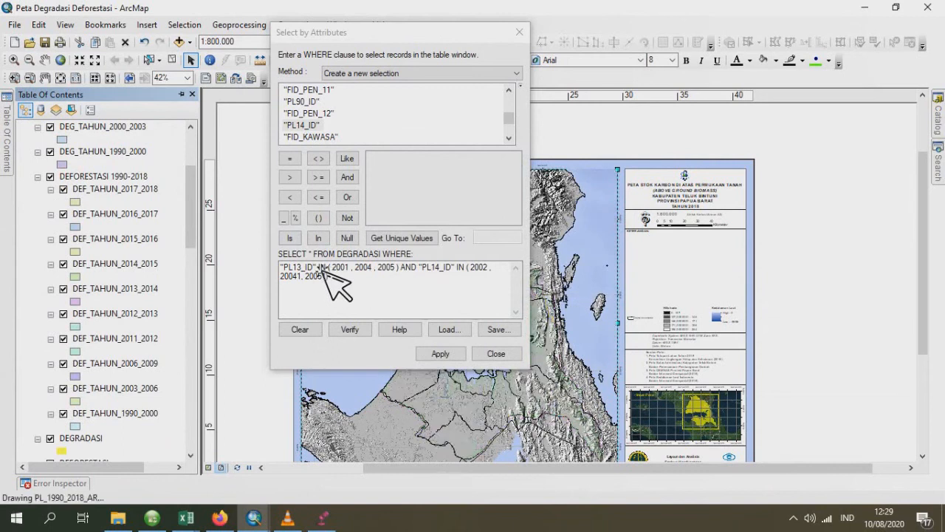
- Select the DEGRADASI records where "PL14_ID" IN (2001, 2004, 2005) AND "PL15_ID" IN (2002, 20041, 20051)
left_click(327, 271)
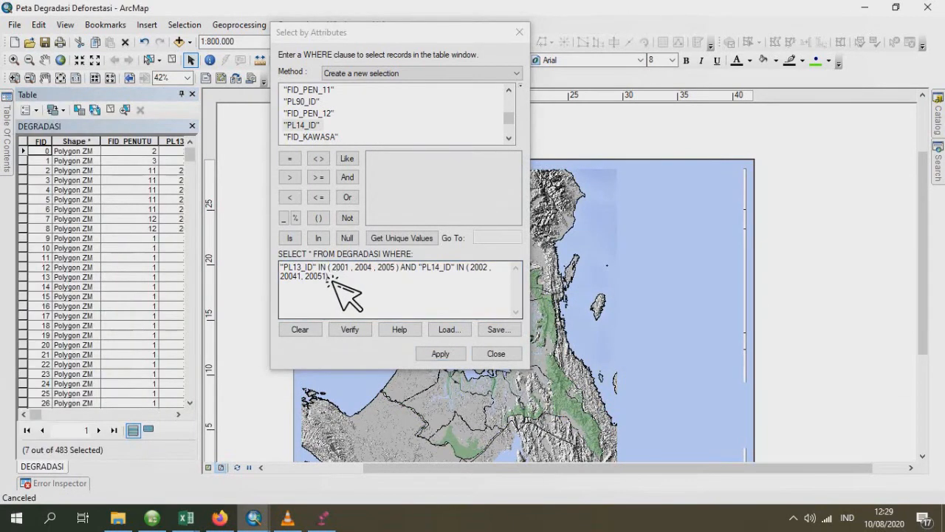
left_click_drag(319, 267, 271, 268)
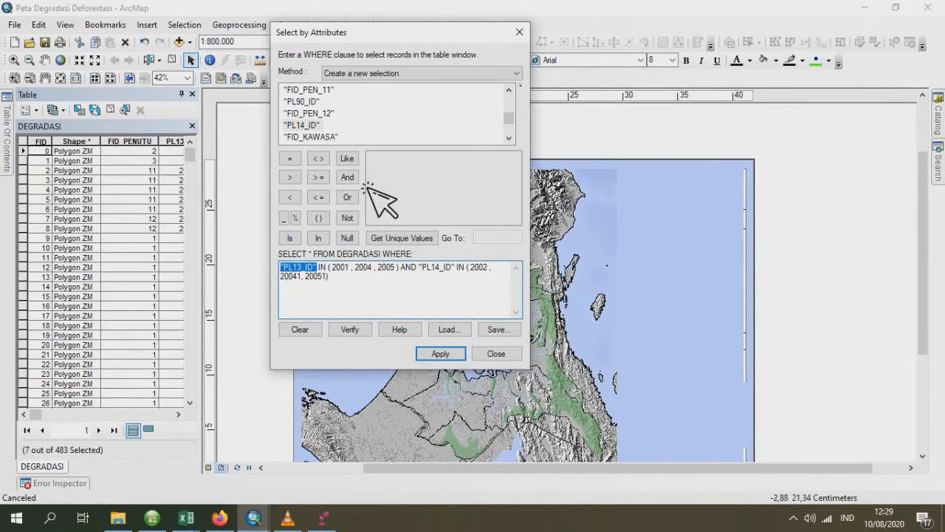
key("Delete")
double_click(304, 126)
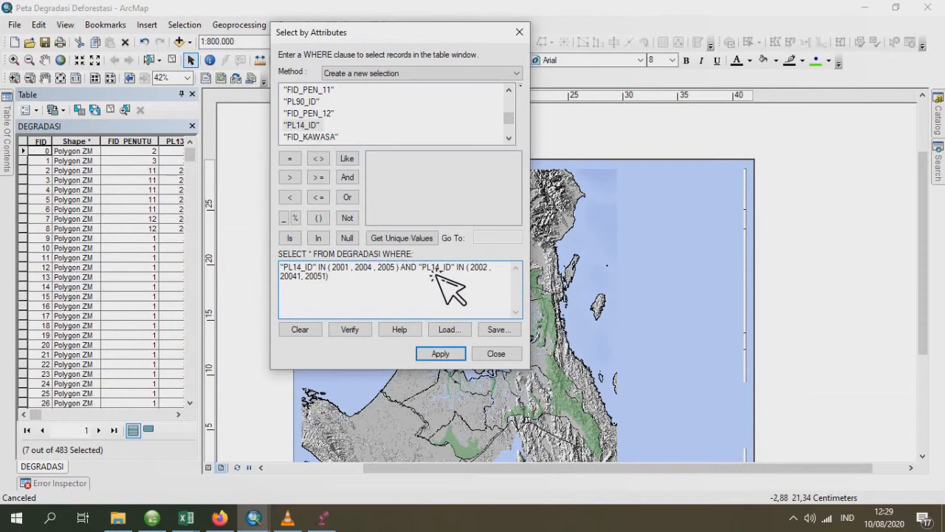
left_click_drag(420, 269, 455, 270)
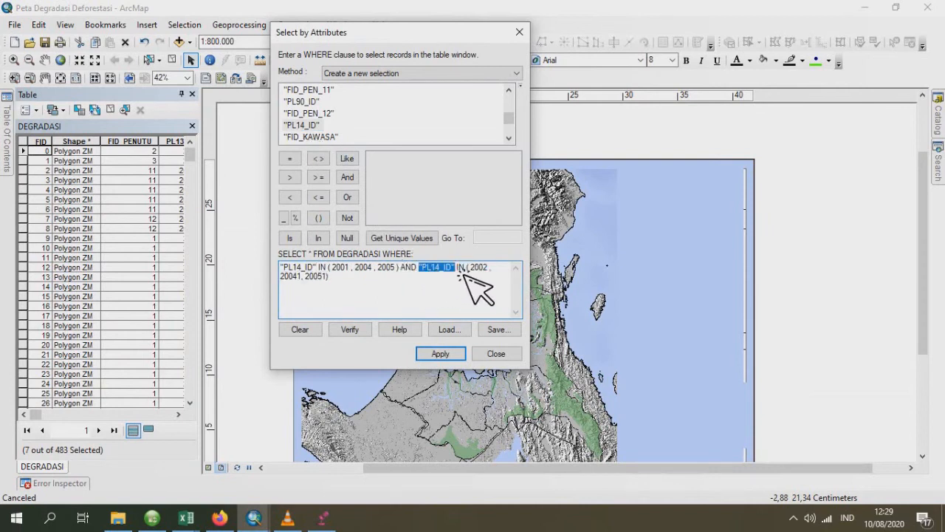
key("Delete")
scroll(374, 139, "up", 5)
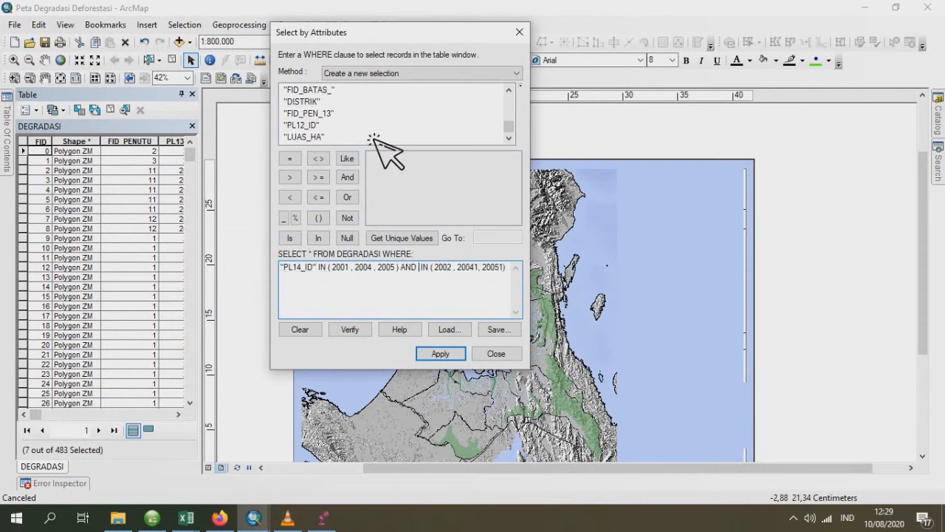
scroll(375, 139, "down", 5)
scroll(374, 139, "up", 3)
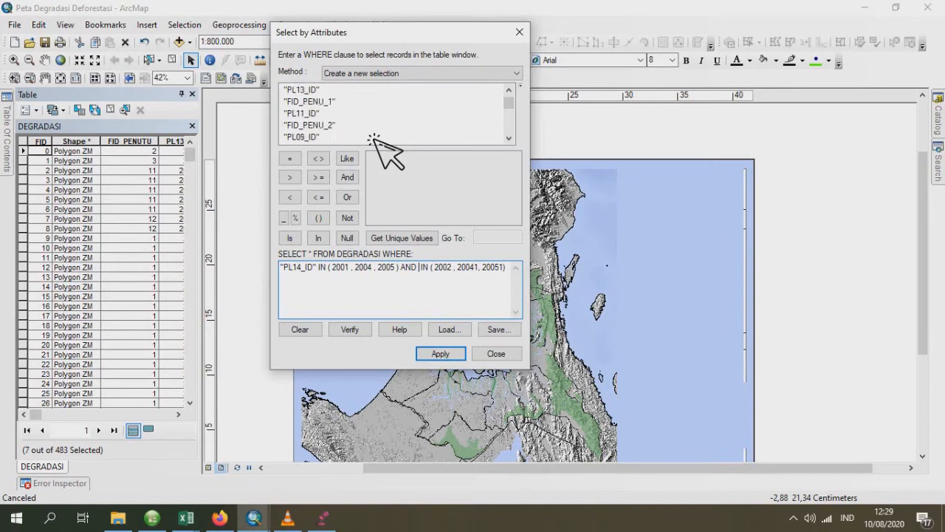
scroll(375, 138, "down", 5)
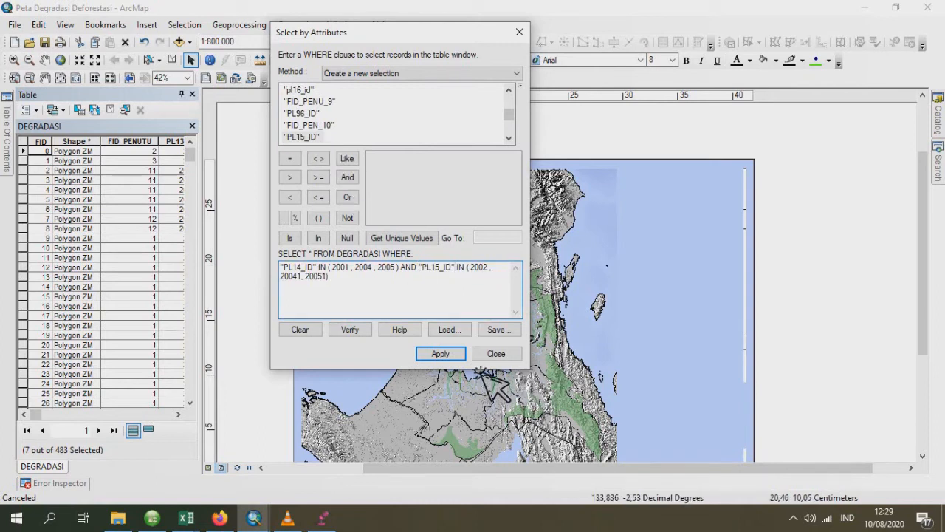
left_click(441, 353)
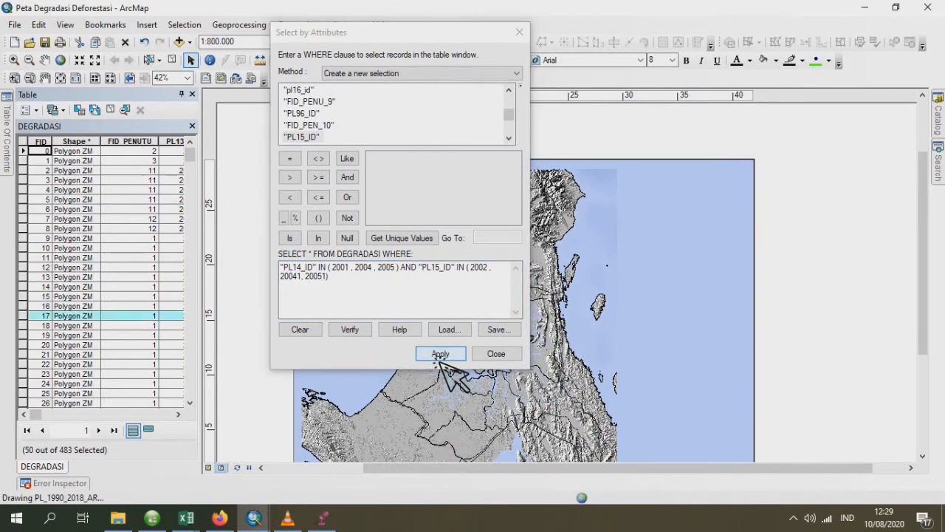
- Start exporting the selected 2014–2015 features of the DEGRADASI layer and browse for the output shapefile's location
left_click(7, 133)
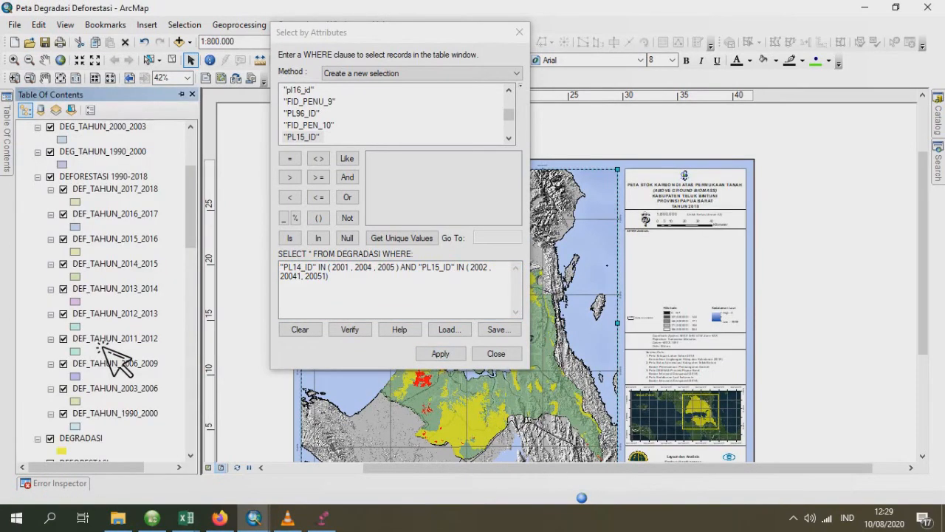
right_click(94, 438)
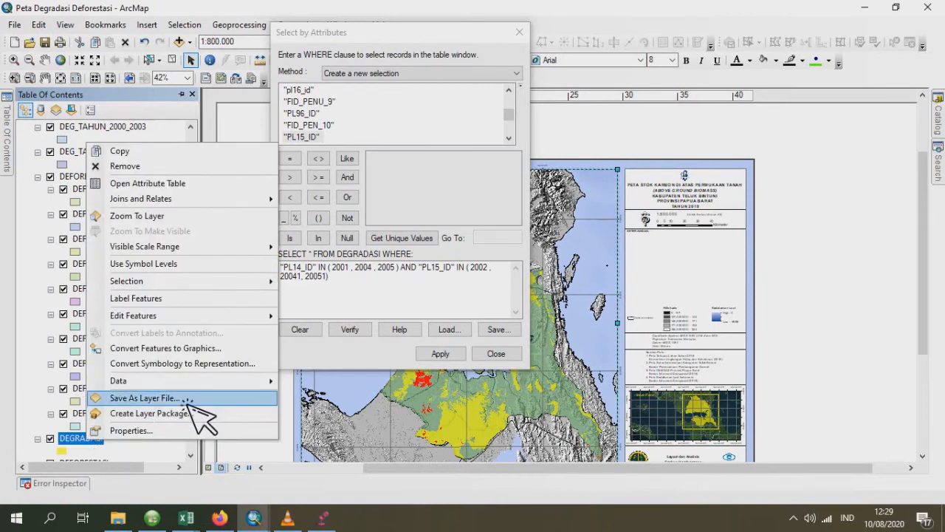
mouse_move(254, 388)
left_click(357, 403)
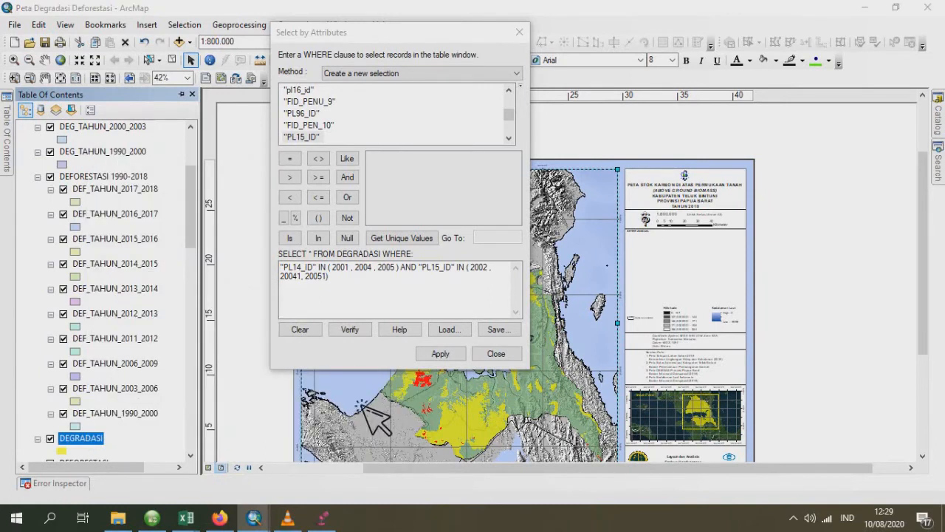
left_click(591, 283)
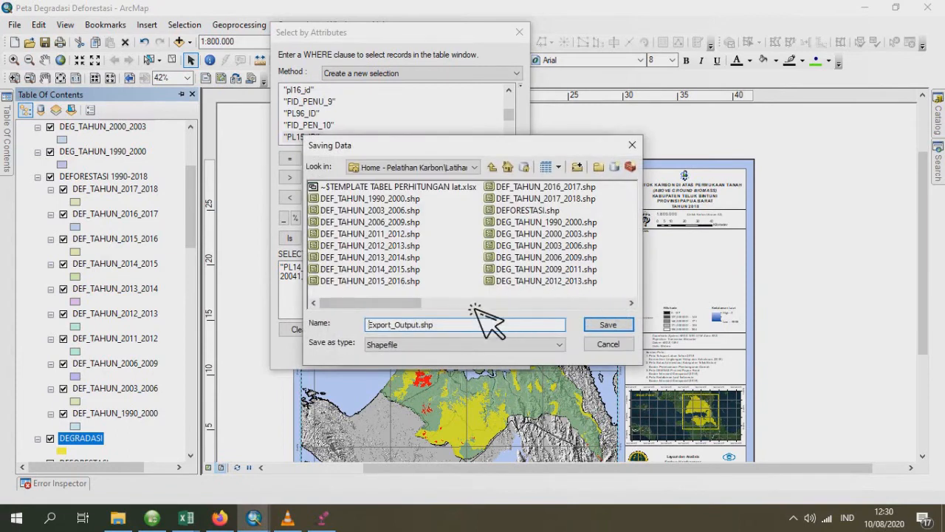
- Name the output shapefile DEG_TAHUN_2014_2015.shp, run the export and add the result to the map
left_click_drag(408, 303, 510, 303)
left_click(547, 187)
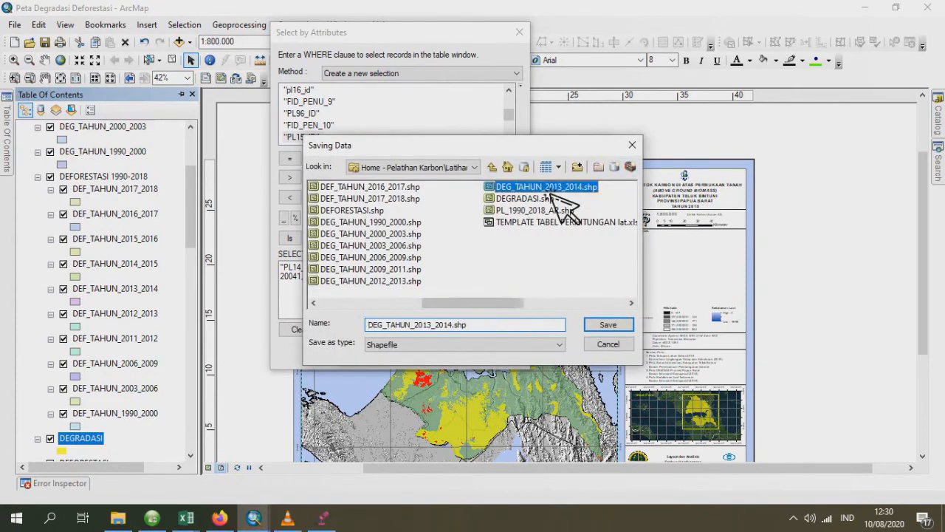
left_click_drag(427, 325, 433, 326)
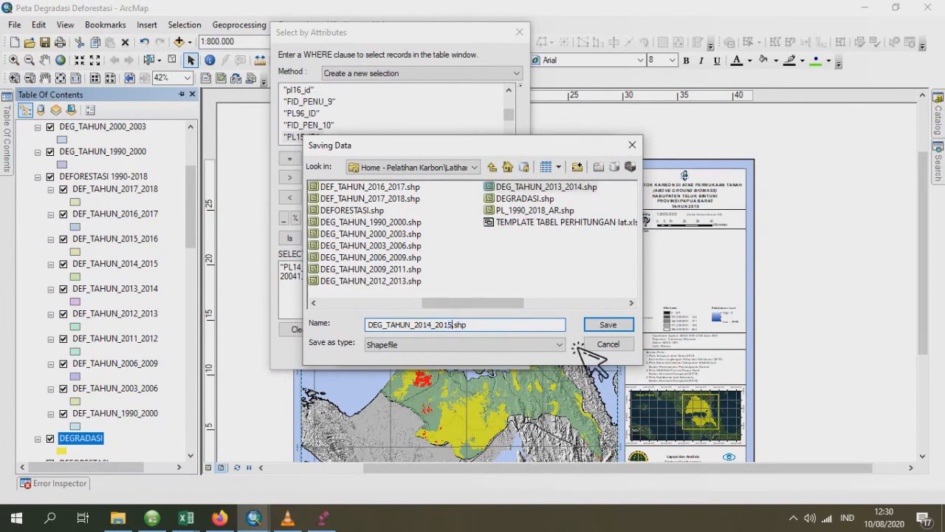
left_click(613, 325)
left_click(510, 348)
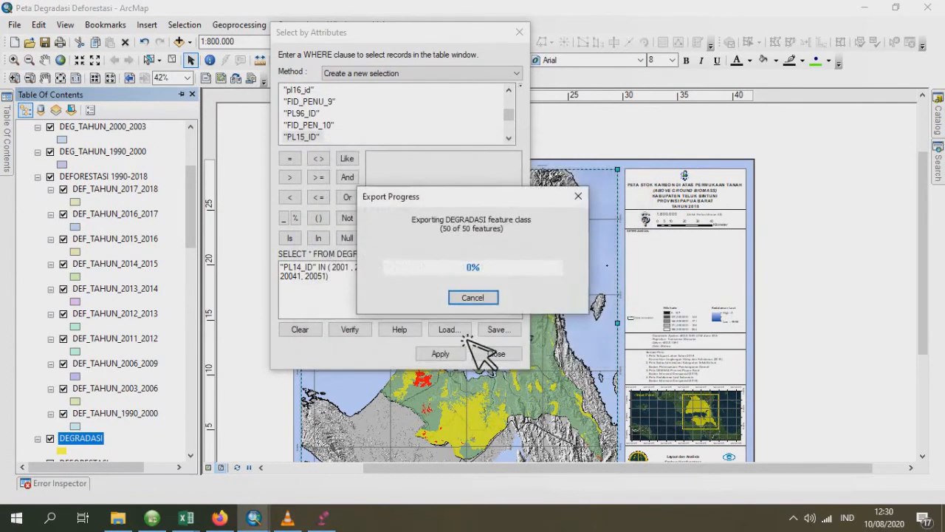
left_click(522, 308)
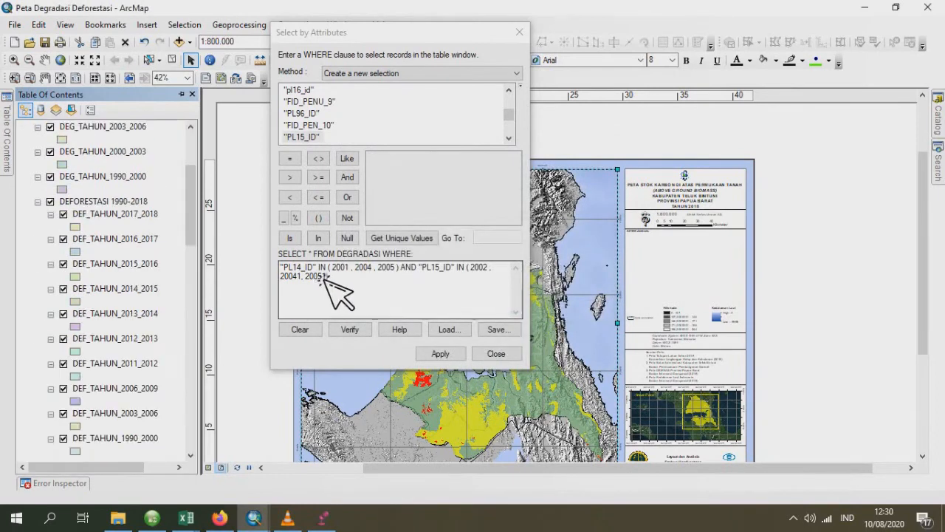
- Select the DEGRADASI records where "PL15_ID" IN (2001, 2004, 2005) AND "pl16_id" IN (2002, 20041, 20051)
left_click_drag(317, 269, 282, 267)
left_click(298, 295)
double_click(302, 137)
left_click(437, 285)
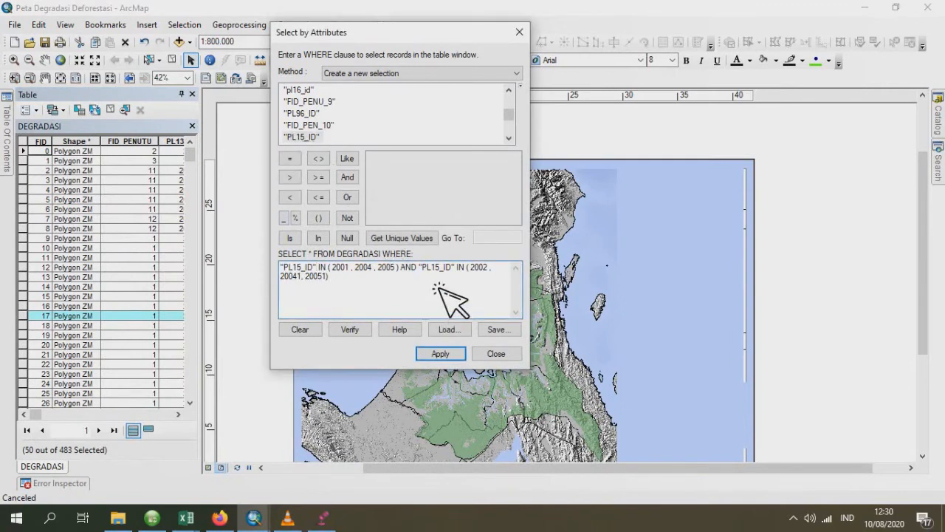
left_click_drag(426, 273, 459, 278)
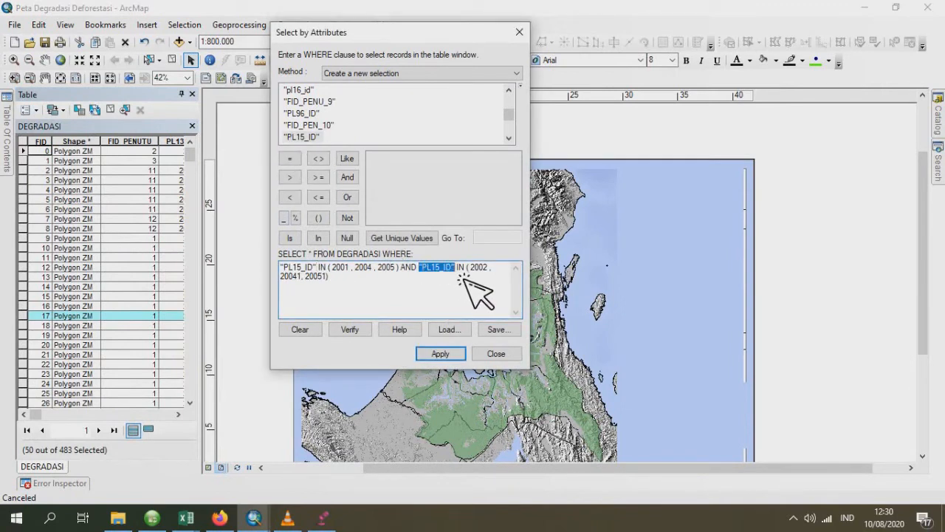
double_click(298, 90)
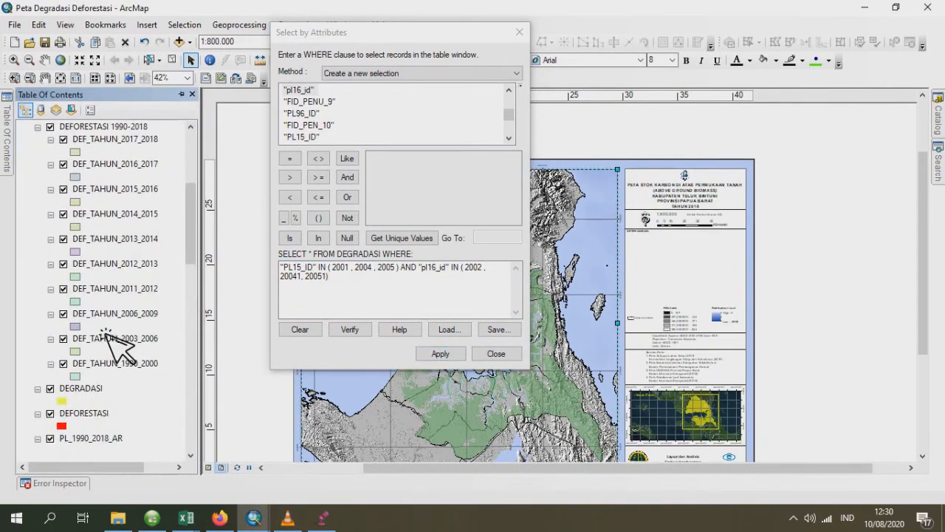
- Start exporting the selected 2015–2016 features of the DEGRADASI layer and browse for the output shapefile's location
scroll(107, 336, "down", 2)
right_click(90, 352)
mouse_move(266, 293)
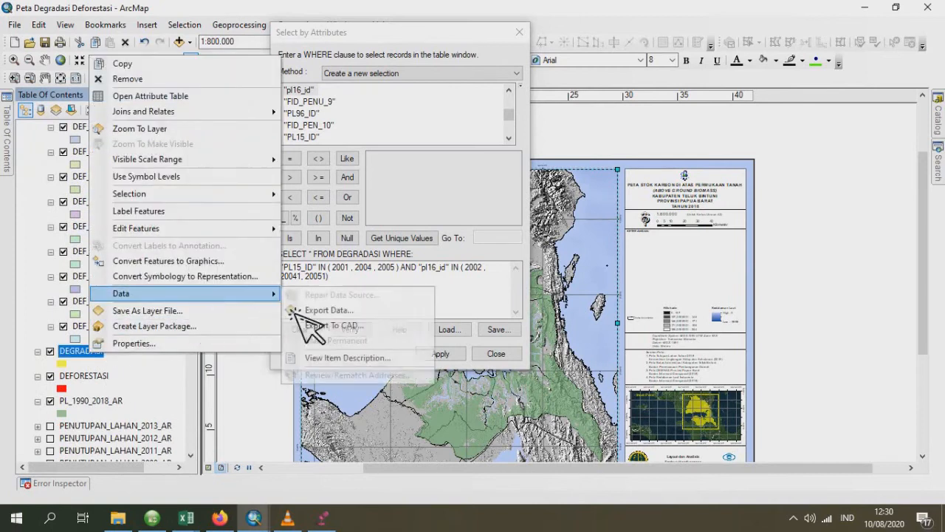
left_click(406, 311)
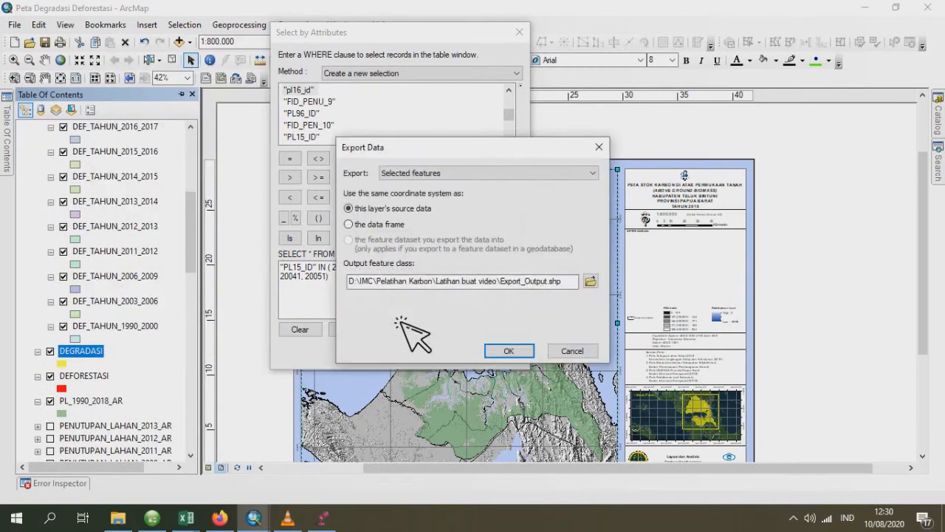
left_click(591, 279)
- Name the output shapefile DEG_TAHUN_2015_2016.shp, run the export and add the result to the map
left_click(531, 302)
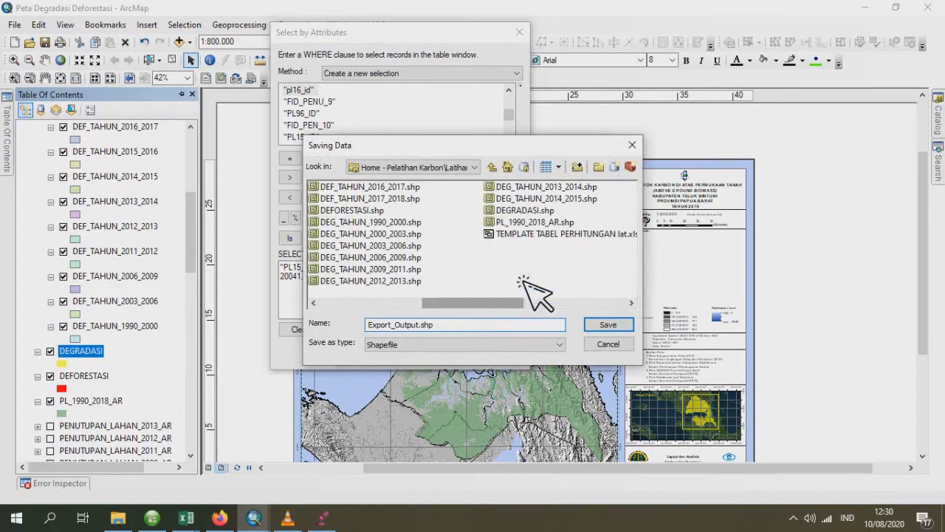
left_click(532, 199)
left_click(436, 329)
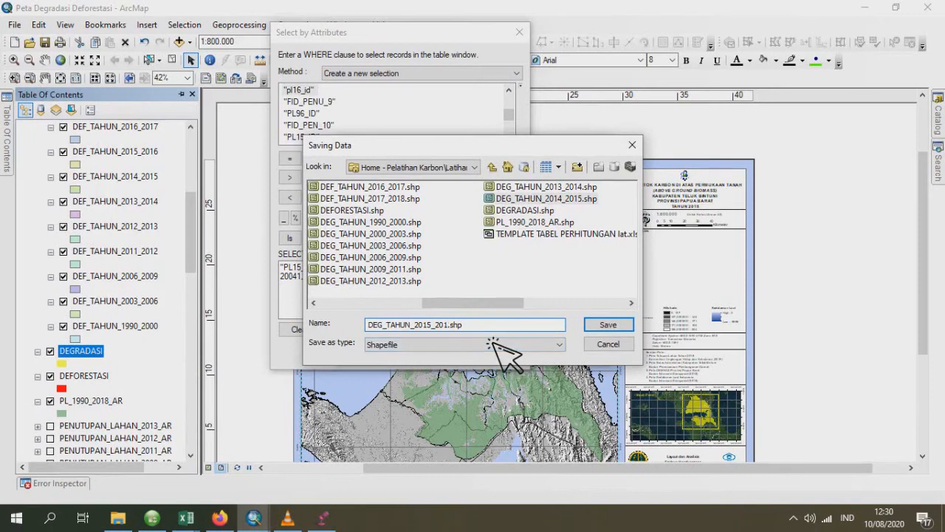
left_click(617, 327)
left_click(516, 348)
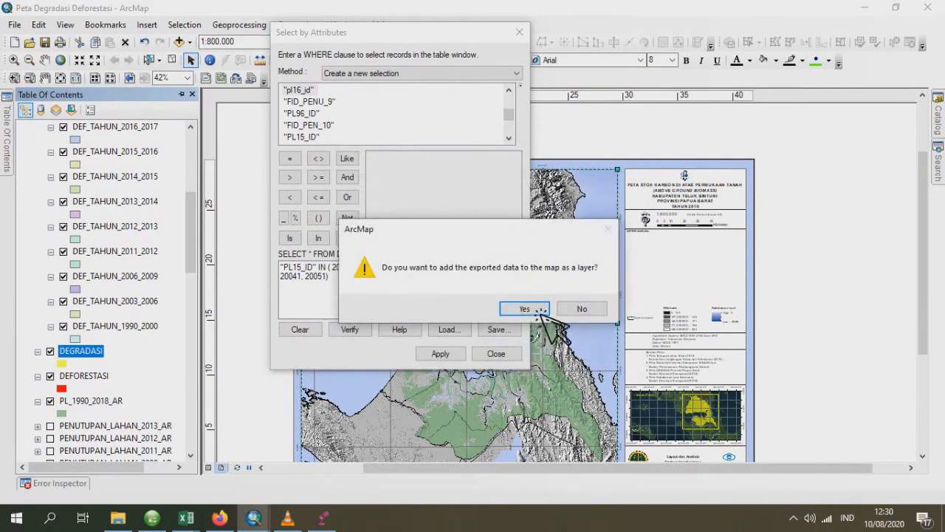
left_click(524, 309)
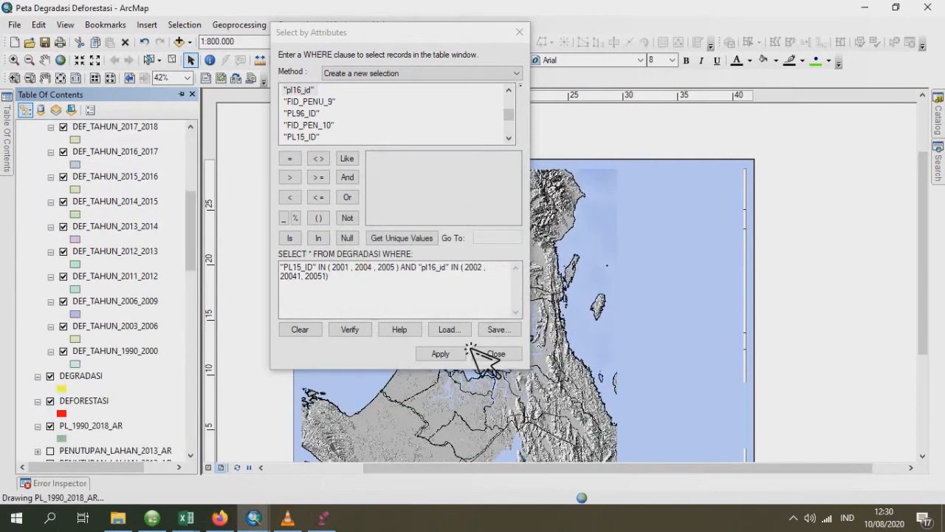
- Select the DEGRADASI records where "pl16_id" IN (2001, 2004, 2005) AND "pl17_id" IN (2002, 20041, 20051)
left_click(316, 270)
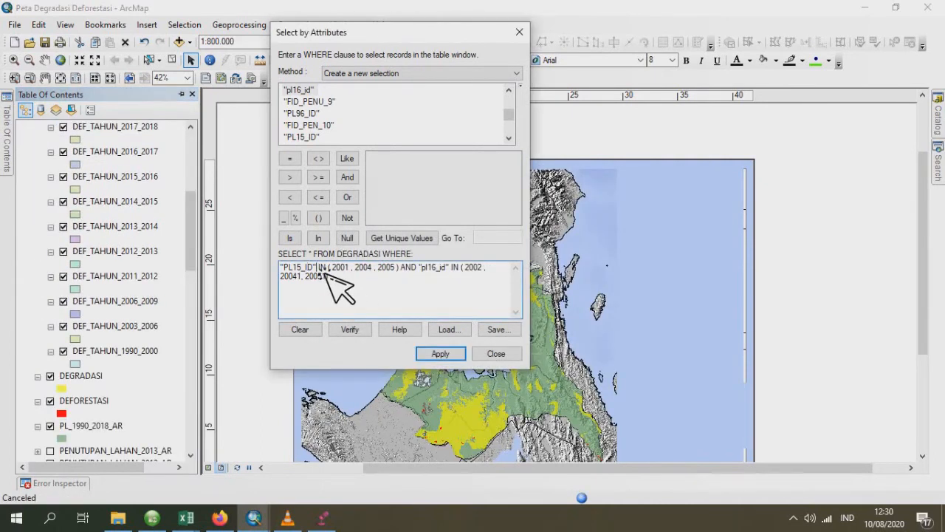
double_click(299, 90)
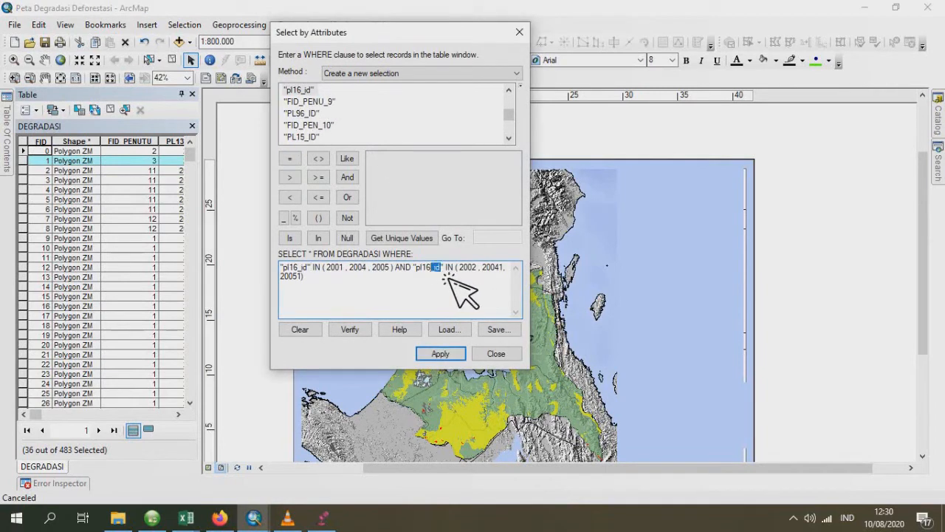
key("BackSpace")
scroll(325, 133, "up", 3)
double_click(314, 114)
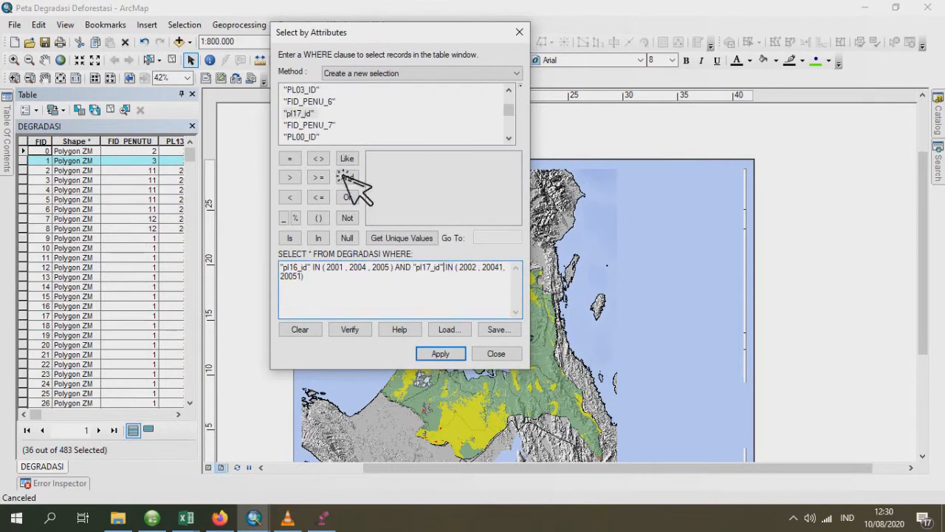
left_click(440, 354)
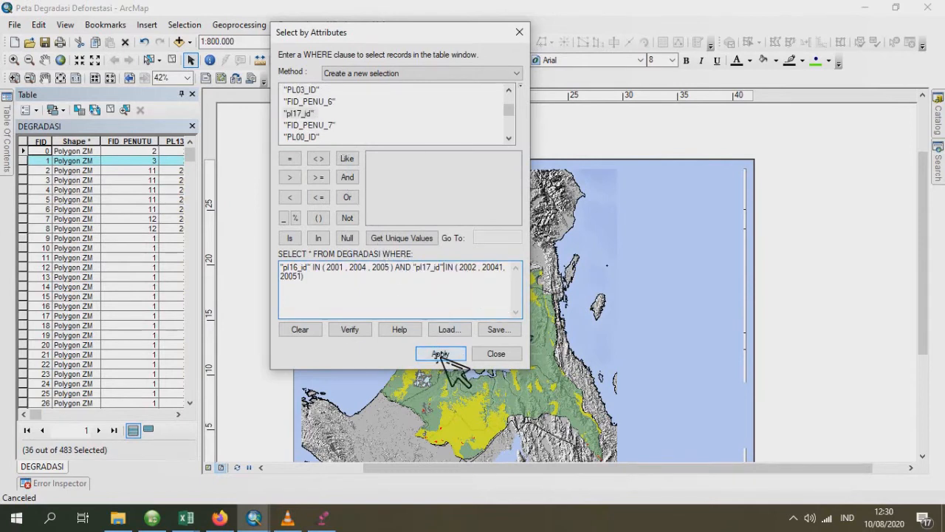
- Start exporting the selected 2016–2017 features of the DEGRADASI layer and browse for the output shapefile's location
left_click(9, 137)
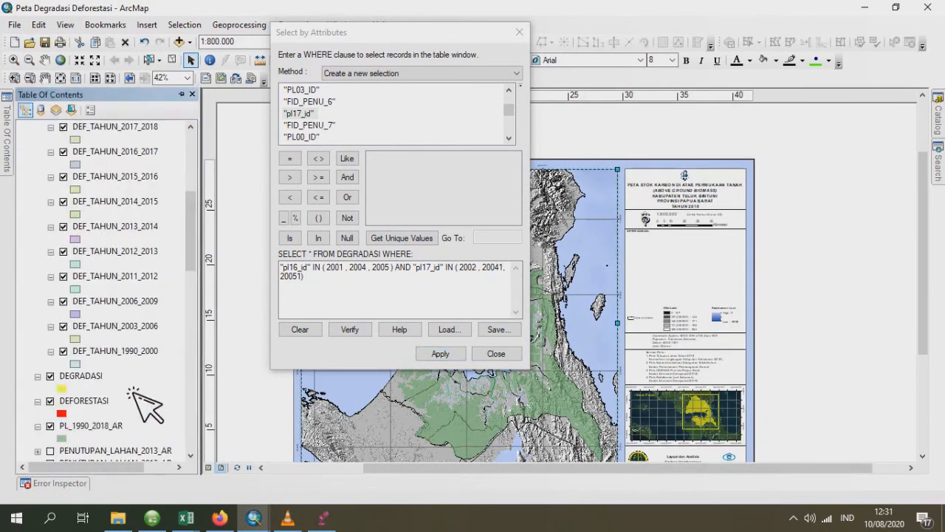
left_click(81, 377)
right_click(81, 378)
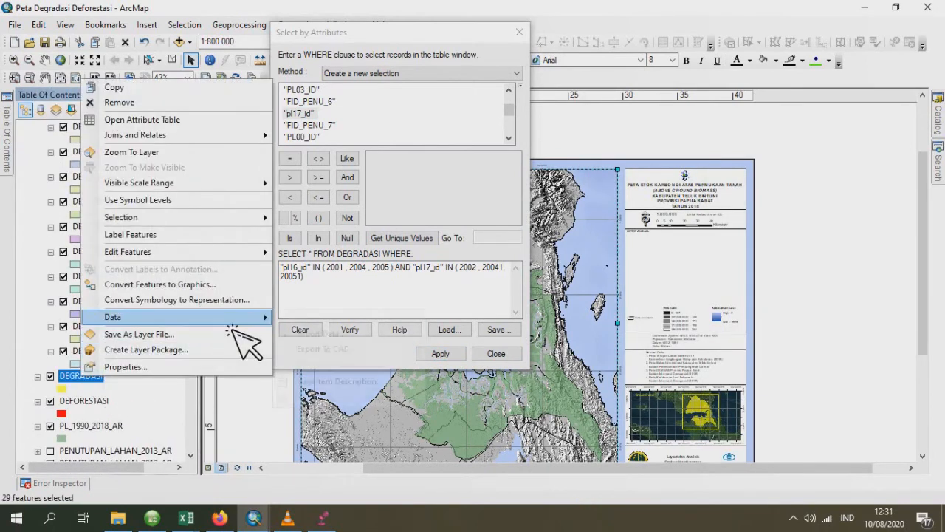
mouse_move(251, 317)
left_click(327, 333)
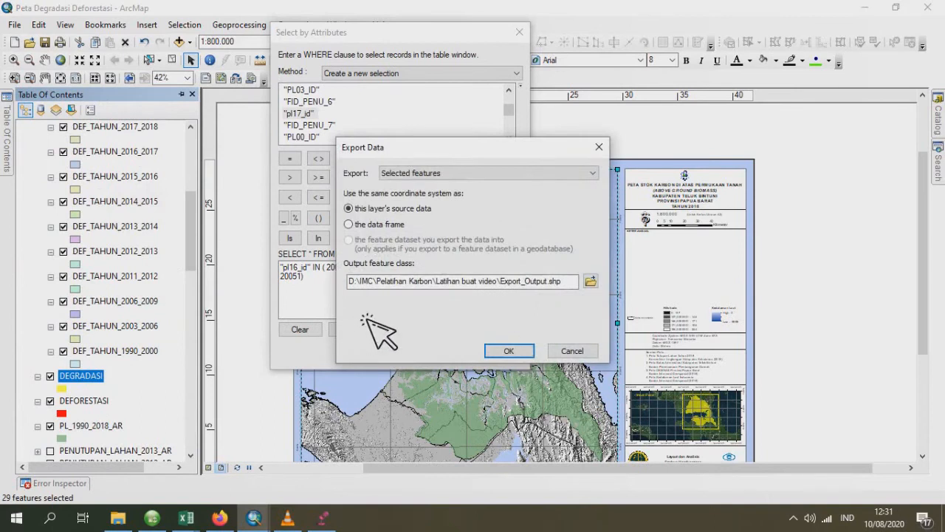
left_click(590, 283)
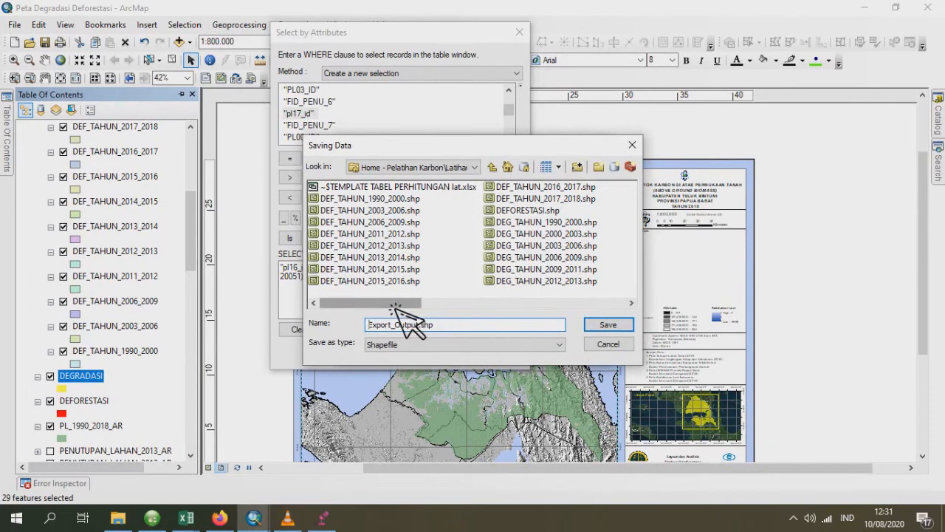
- Name the output shapefile DEG_TAHUN_2016_2017.shp, run the export and add the result to the map
left_click_drag(395, 305, 551, 311)
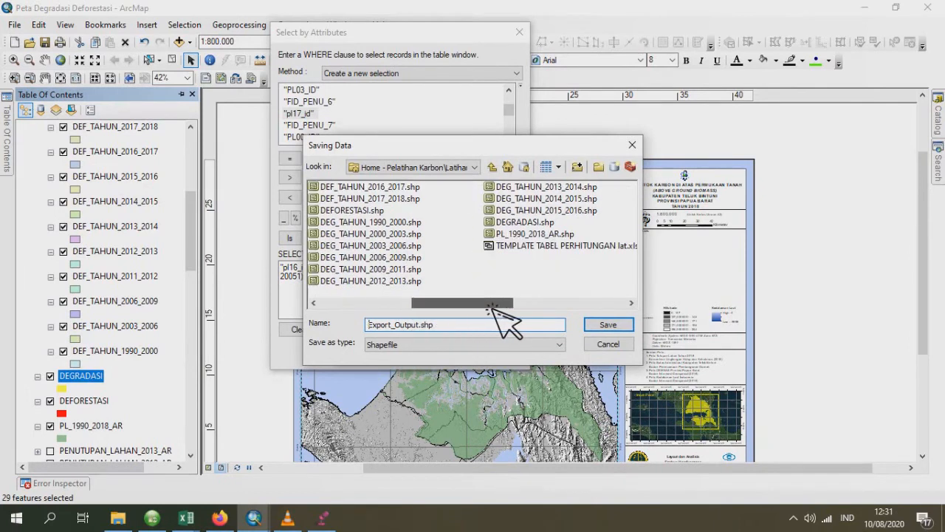
left_click(576, 211)
left_click(436, 324)
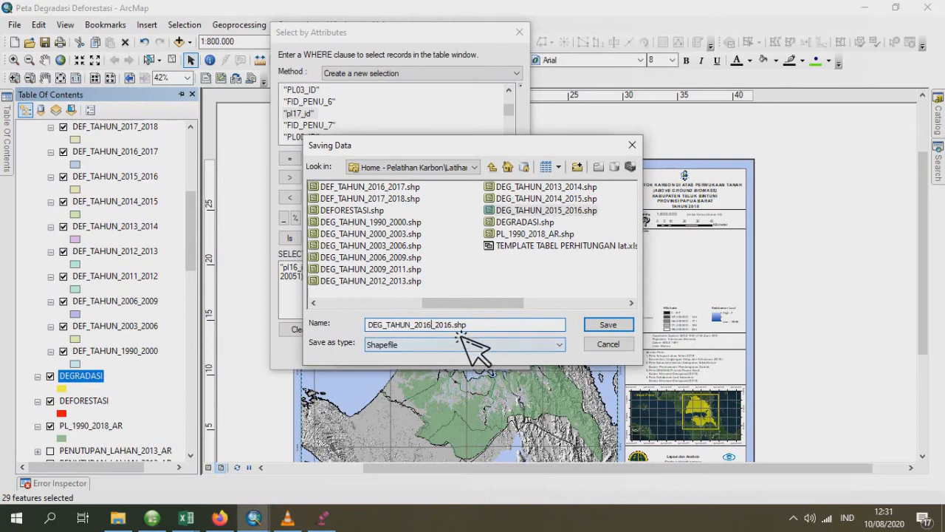
key("Right")
key("Right")
key("Right")
key("Right")
key("Right")
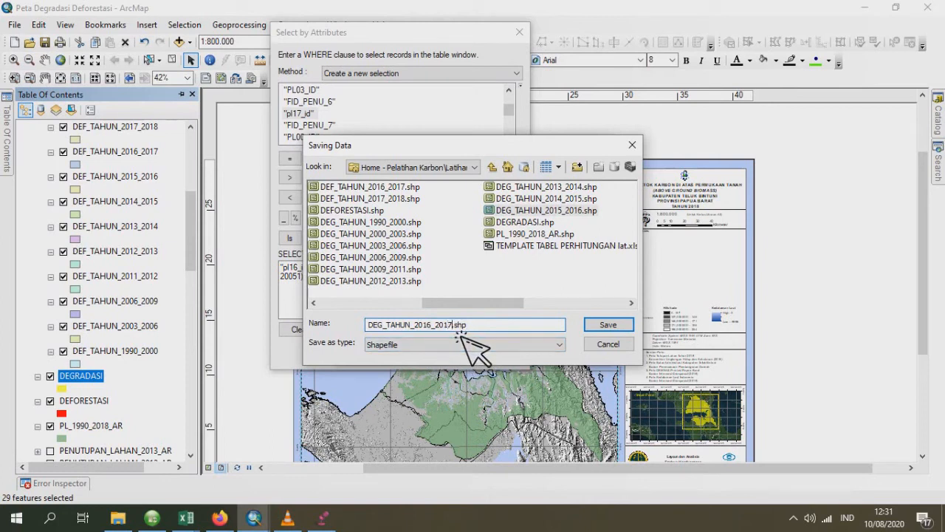
left_click(613, 326)
left_click(517, 352)
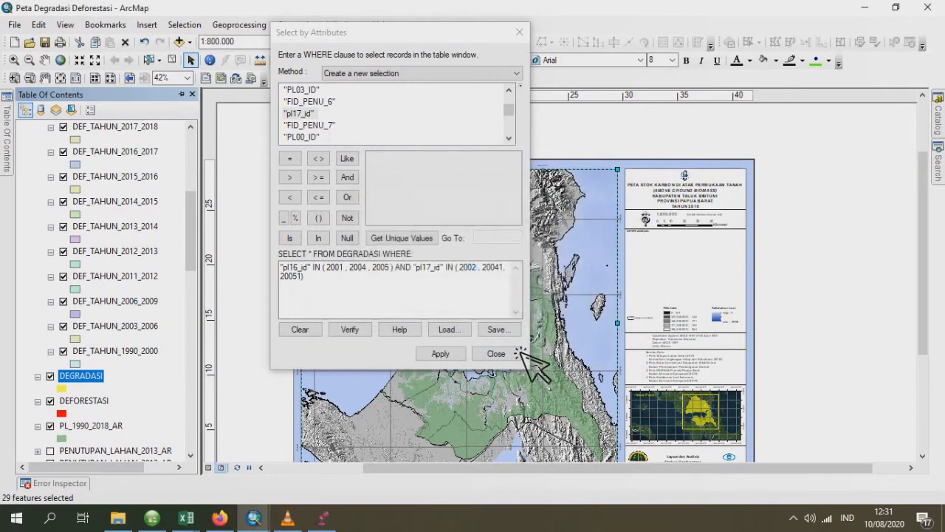
left_click(525, 309)
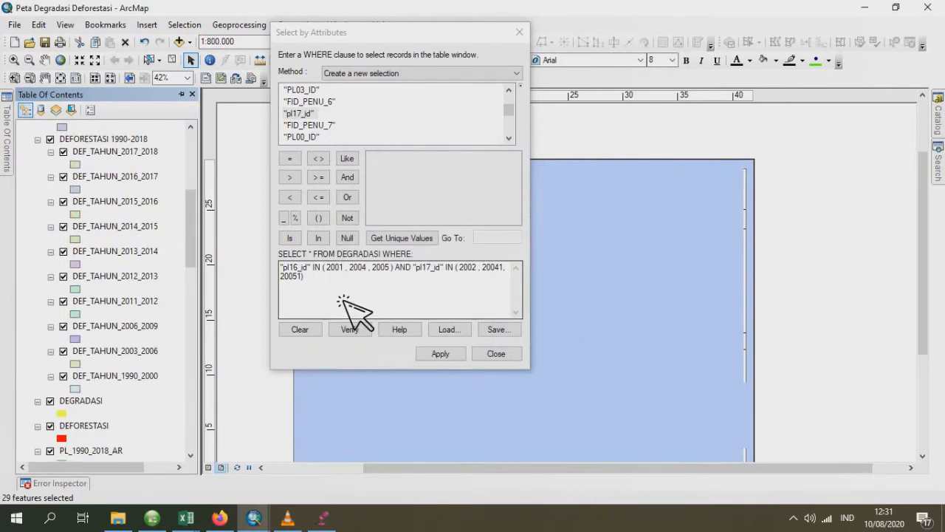
- Select the DEGRADASI records where "pl17_id" IN (2001, 2004, 2005) AND "PL_18_ID" IN (2002, 20041, 20051)
double_click(296, 267)
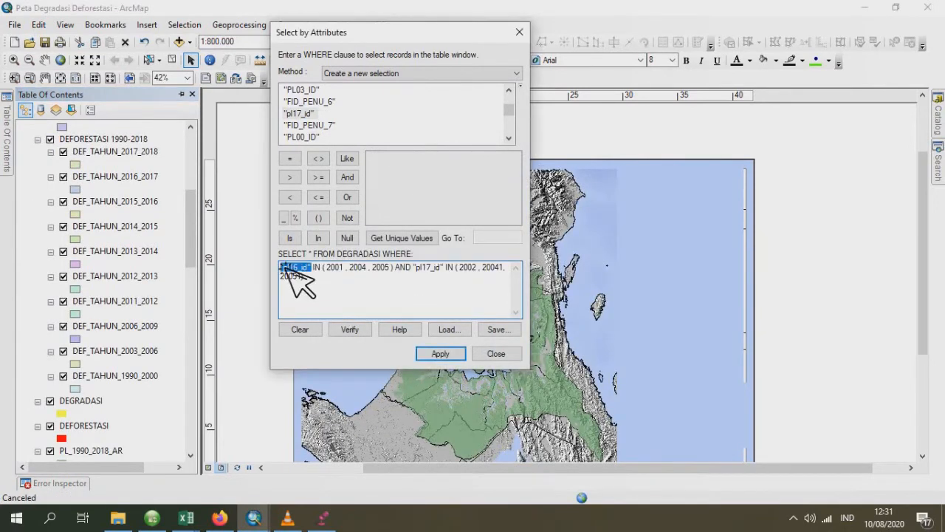
double_click(303, 114)
left_click(456, 271)
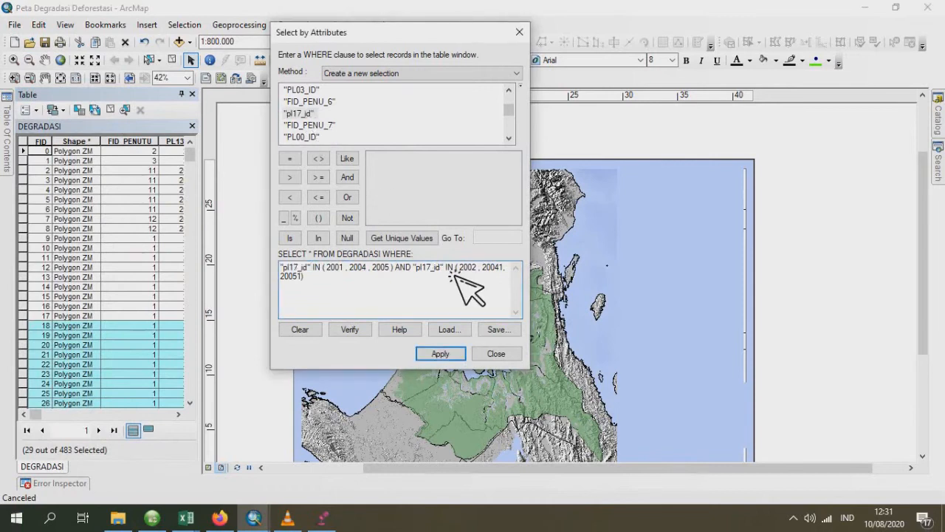
key("Delete")
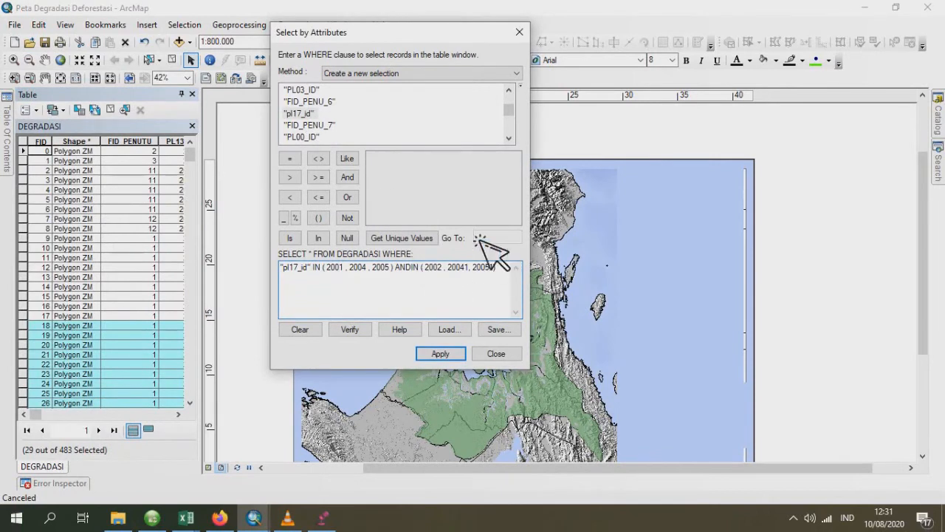
left_click(378, 164)
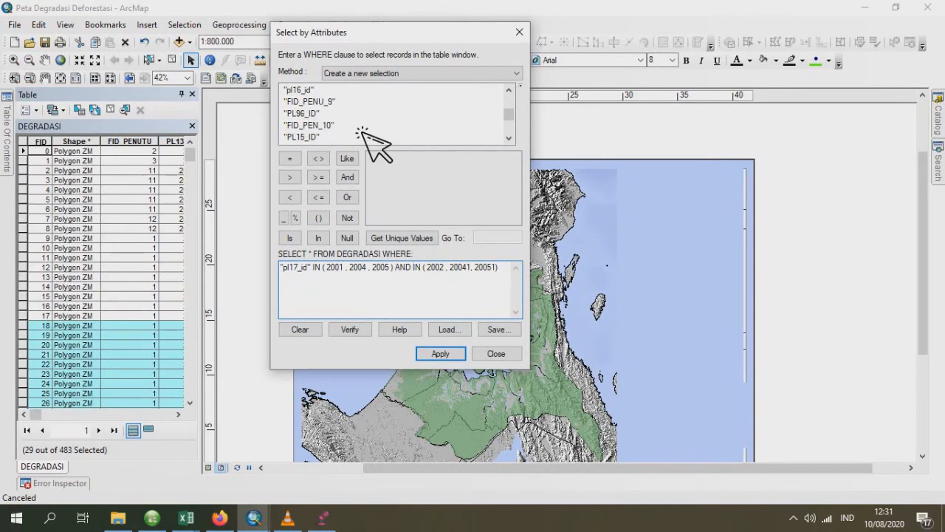
scroll(362, 131, "up", 2)
double_click(313, 138)
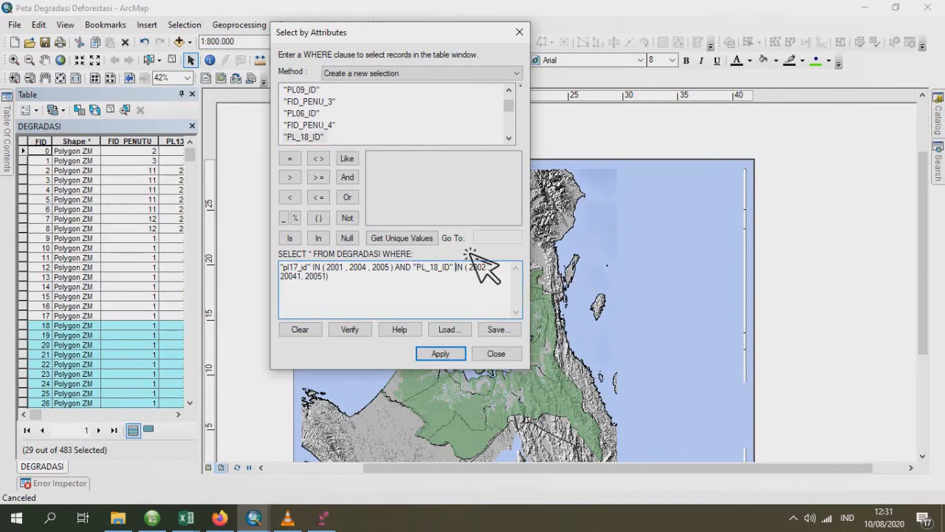
left_click(442, 355)
left_click(32, 316)
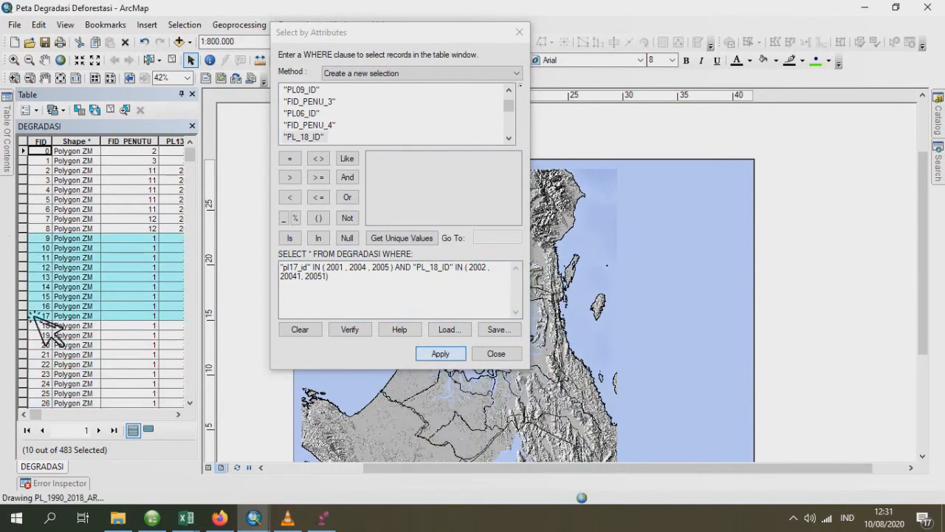
- Export the selected DEGRADASI features as DEG_TAHUN_2017_2018.shp, add the result to the map and close the attribute query
left_click(8, 158)
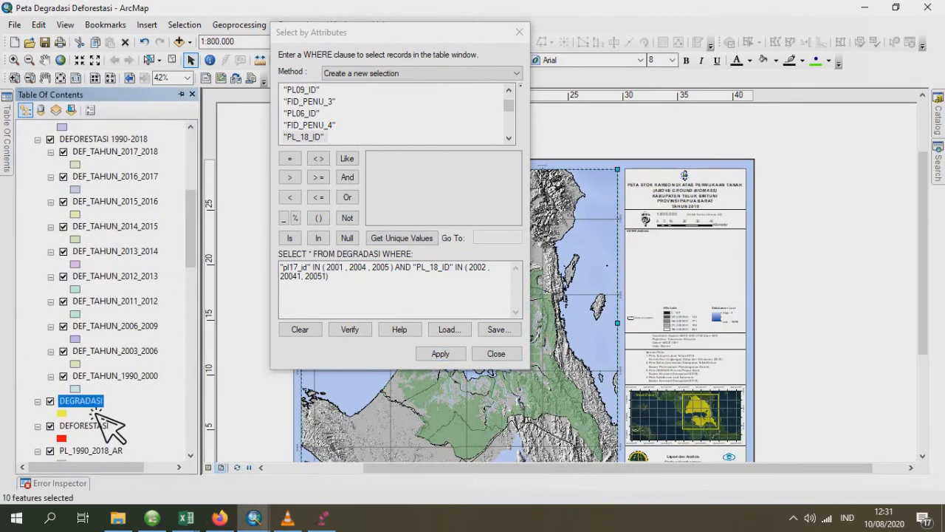
right_click(93, 411)
mouse_move(221, 347)
left_click(314, 363)
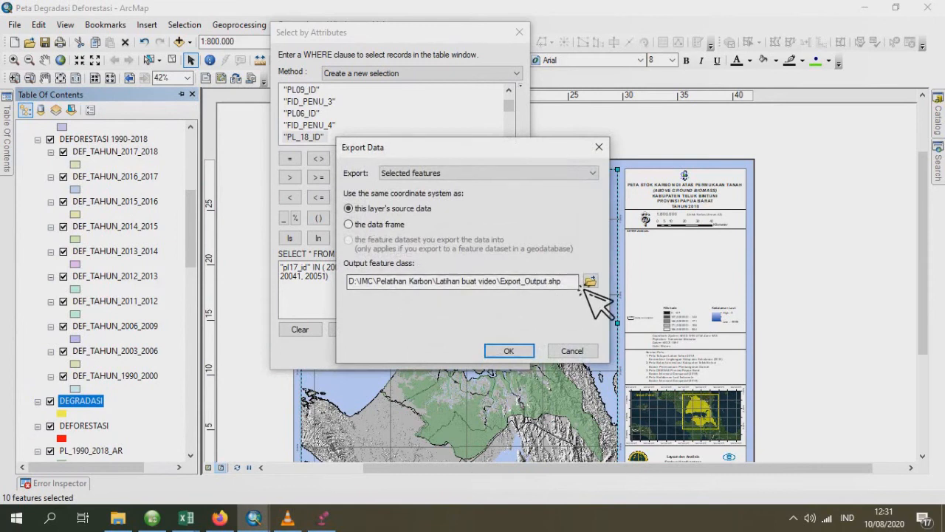
left_click(590, 281)
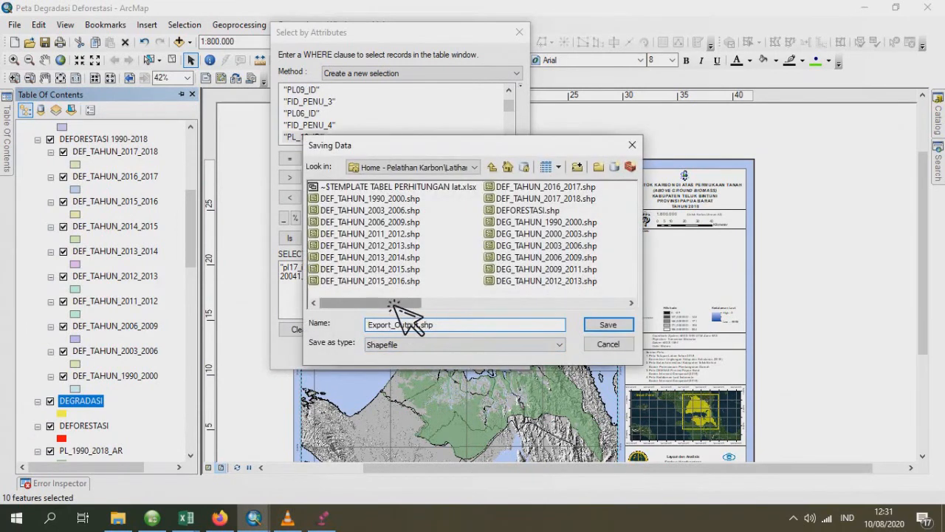
left_click_drag(405, 303, 611, 304)
left_click(413, 223)
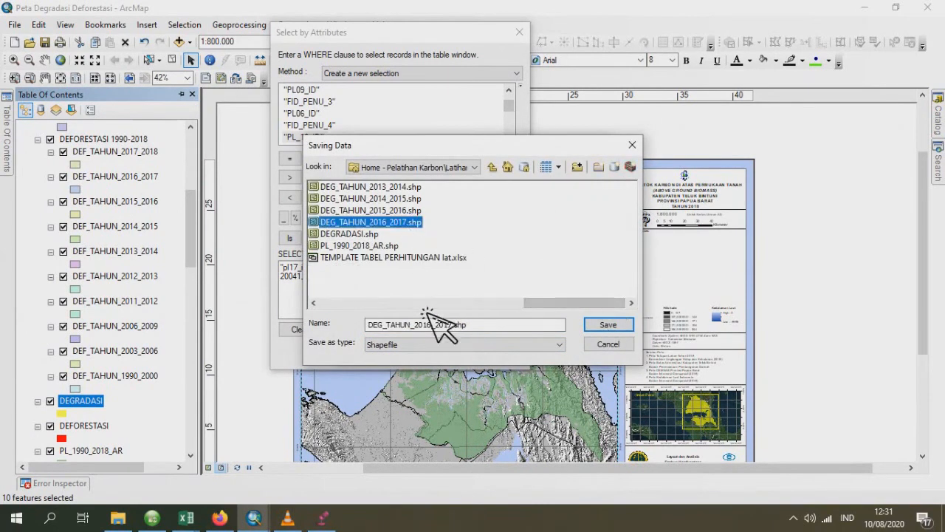
left_click(433, 325)
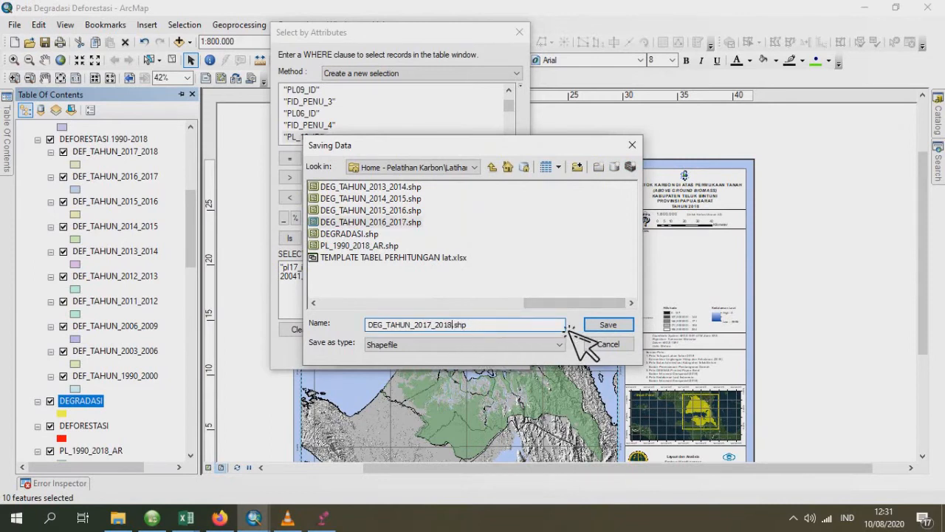
left_click(605, 325)
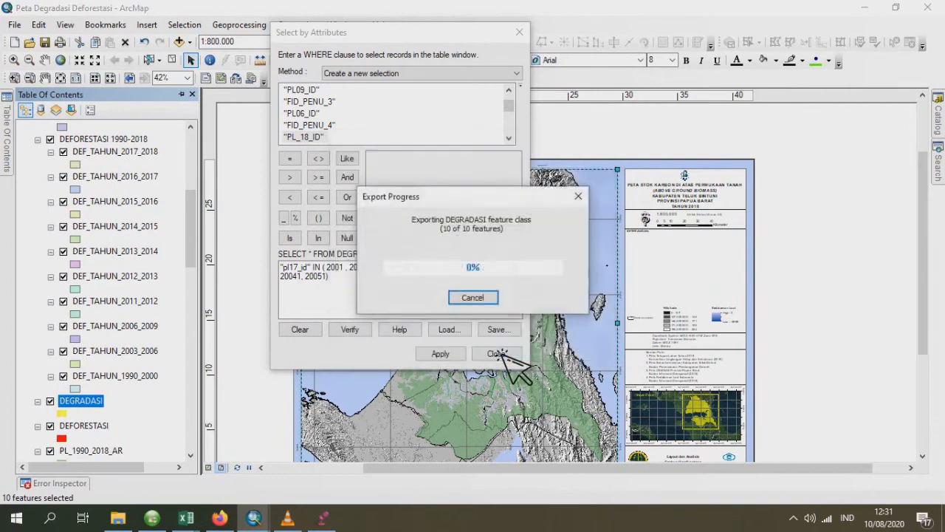
left_click(523, 309)
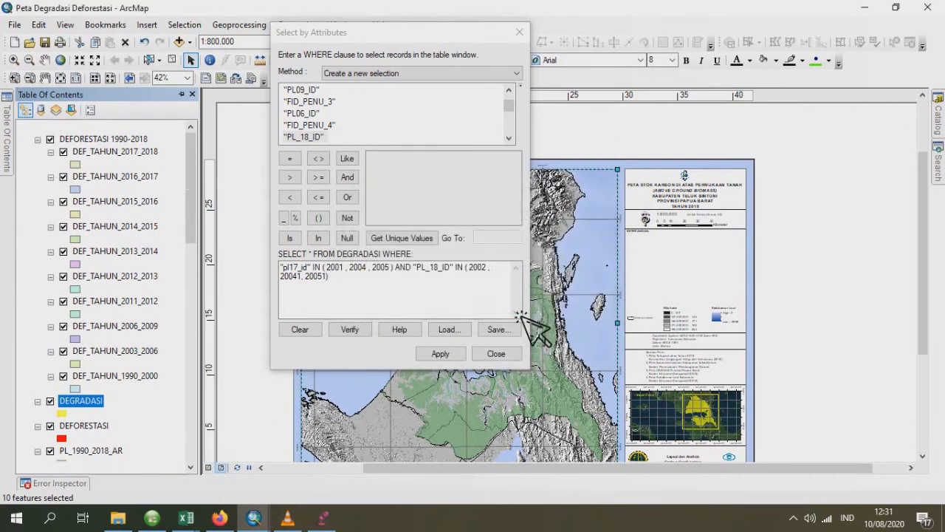
left_click(517, 354)
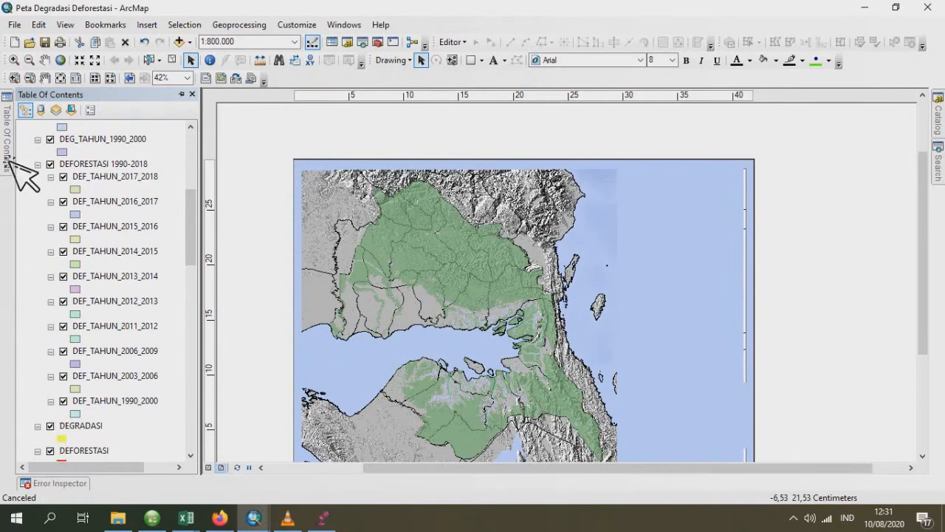
- Clear the record selection in the DEGRADASI attribute table and close the table
left_click(181, 95)
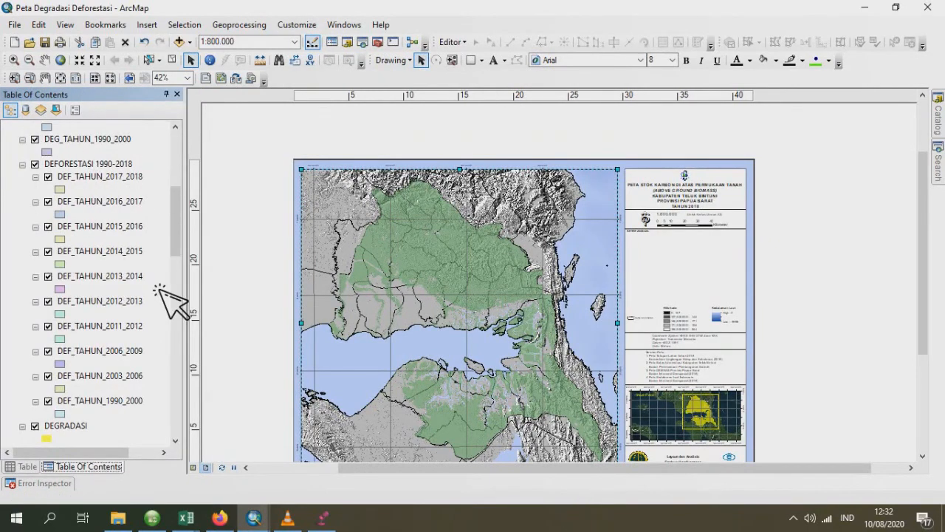
left_click(29, 466)
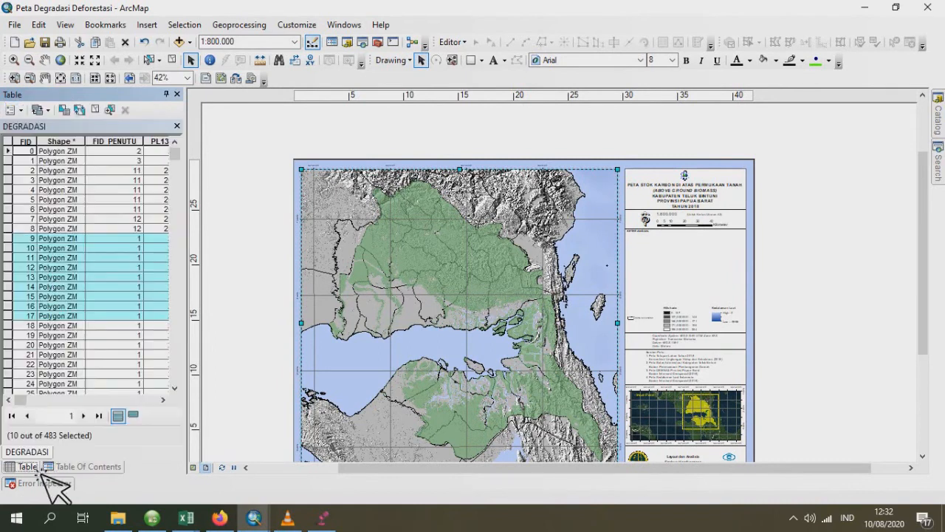
right_click(9, 245)
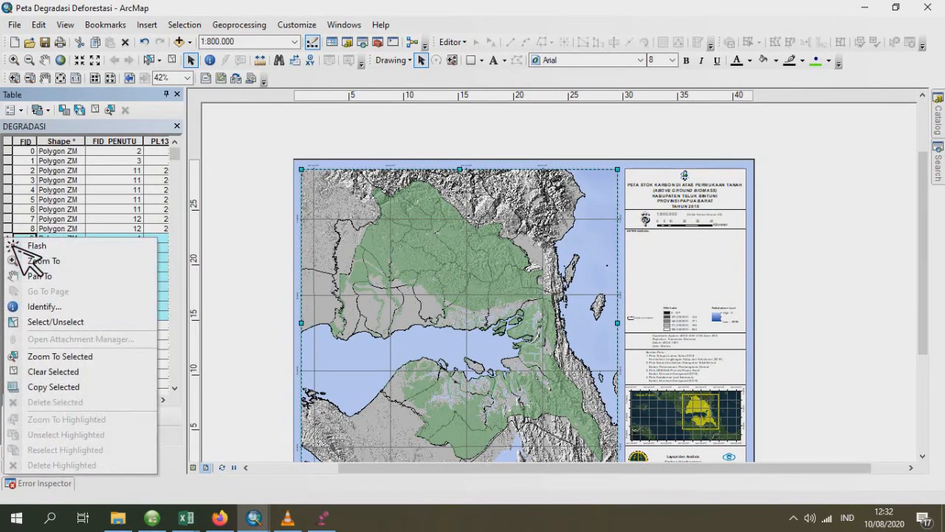
left_click(64, 387)
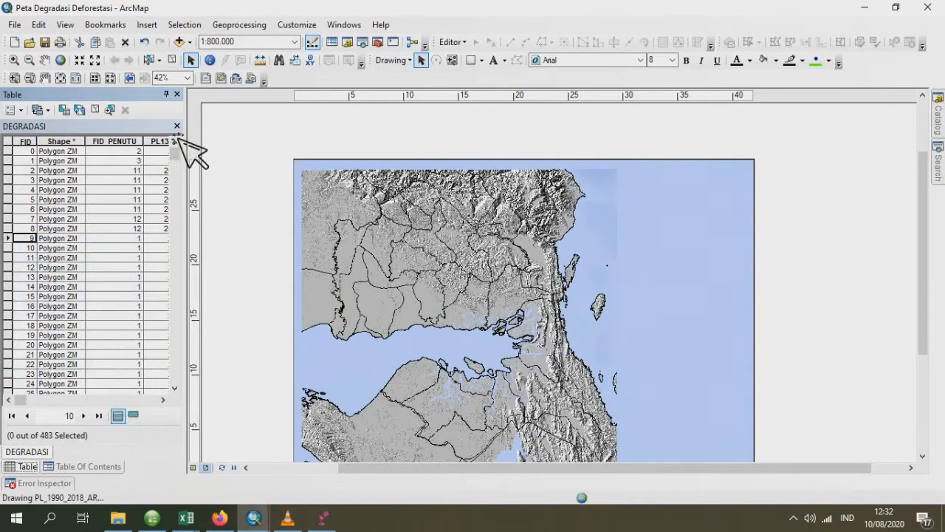
left_click(177, 127)
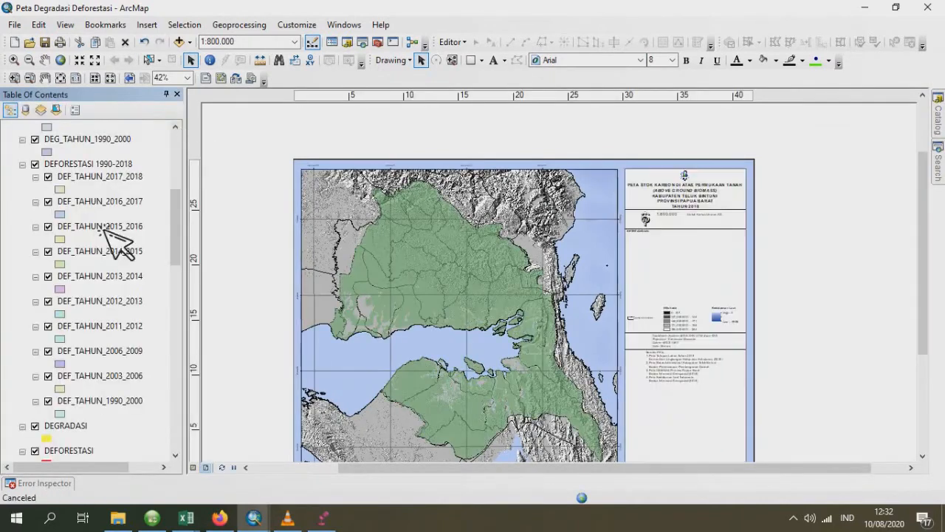
- Group all the DEG_TAHUN layers, from DEG_TAHUN_1990_2000 up to DEG_TAHUN_2017_2018, into a new group layer
scroll(133, 237, "up", 3)
scroll(151, 229, "up", 5)
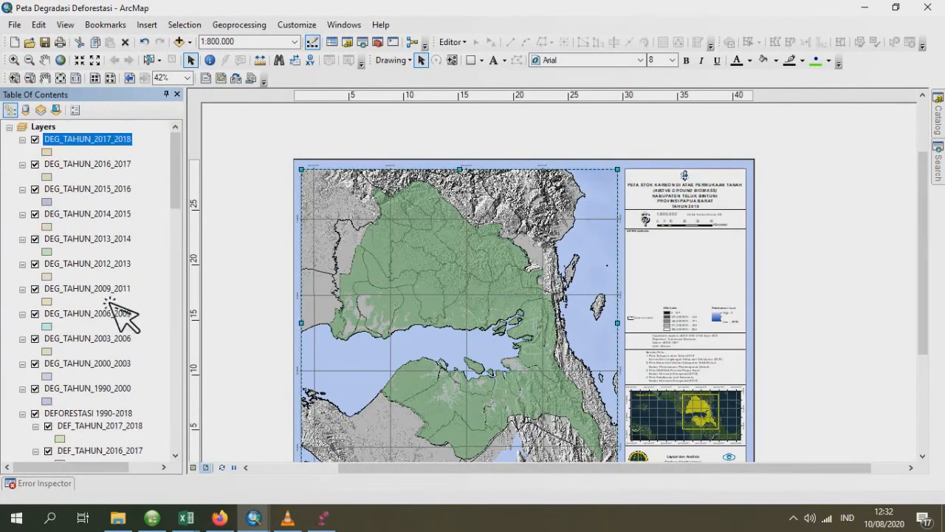
left_click(85, 390)
left_click(111, 362, "ctrl")
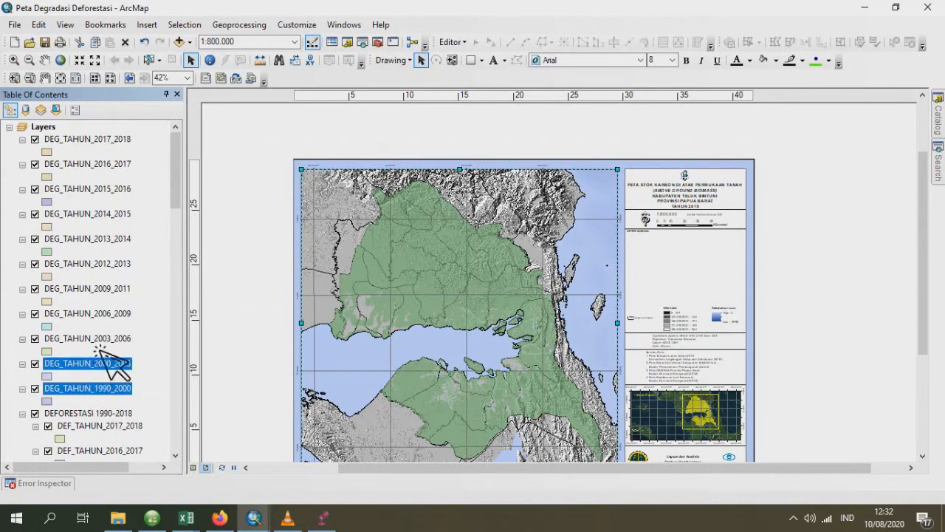
left_click(114, 338, "ctrl")
left_click(119, 313, "ctrl")
left_click(115, 288, "ctrl")
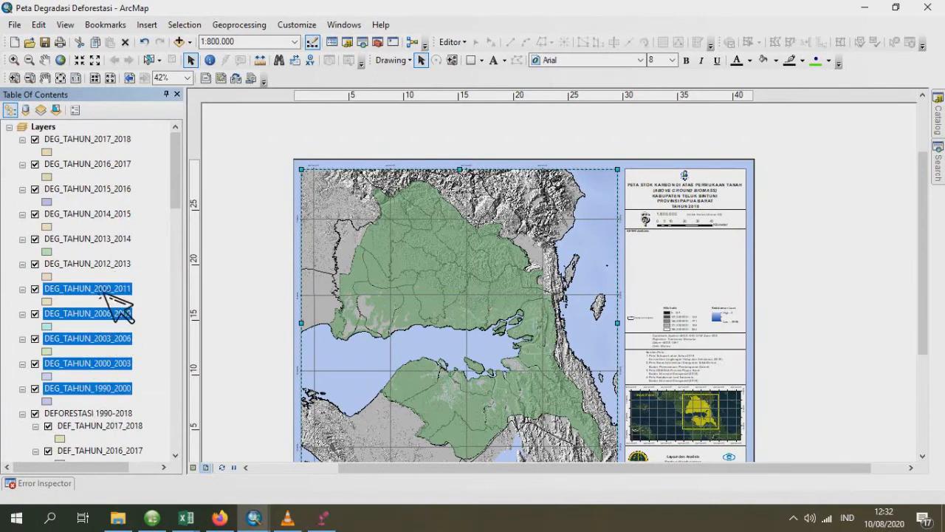
left_click(117, 264, "ctrl")
left_click(120, 238, "ctrl")
left_click(115, 214, "ctrl")
left_click(117, 191, "ctrl")
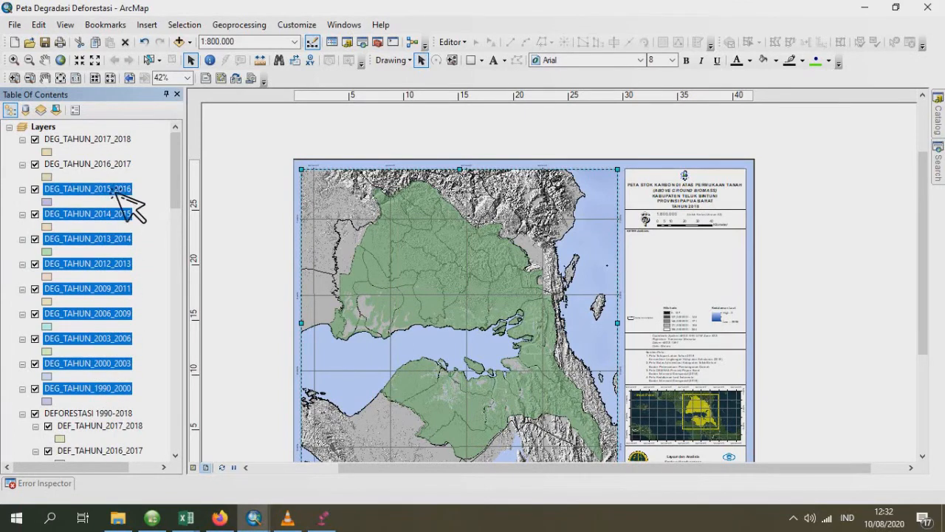
left_click(113, 164, "ctrl")
left_click(115, 141, "ctrl")
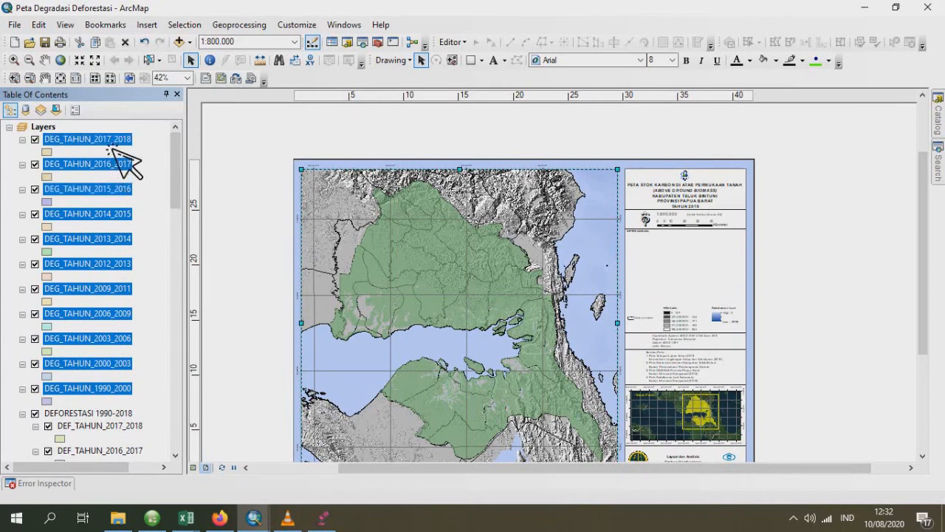
right_click(116, 141)
left_click(160, 183)
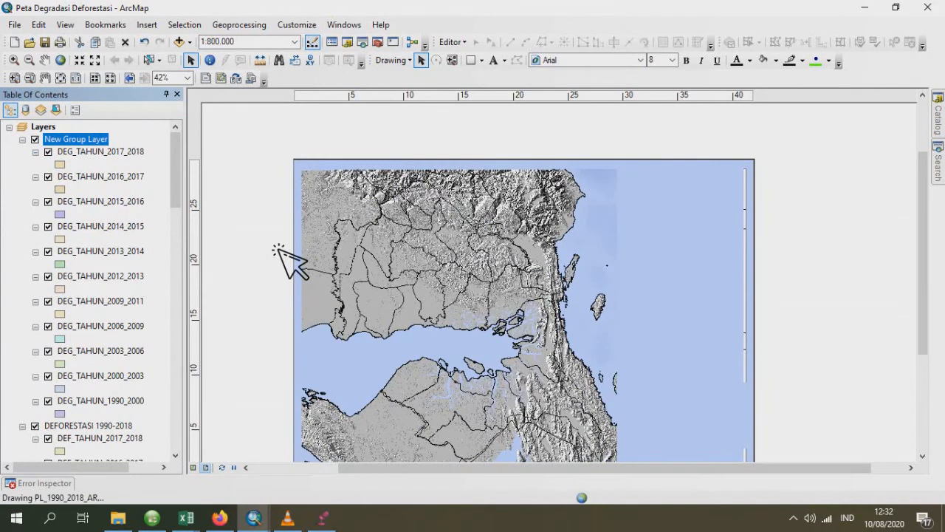
- Rename the new group layer as DEGRADASI 1990-2018
double_click(122, 144)
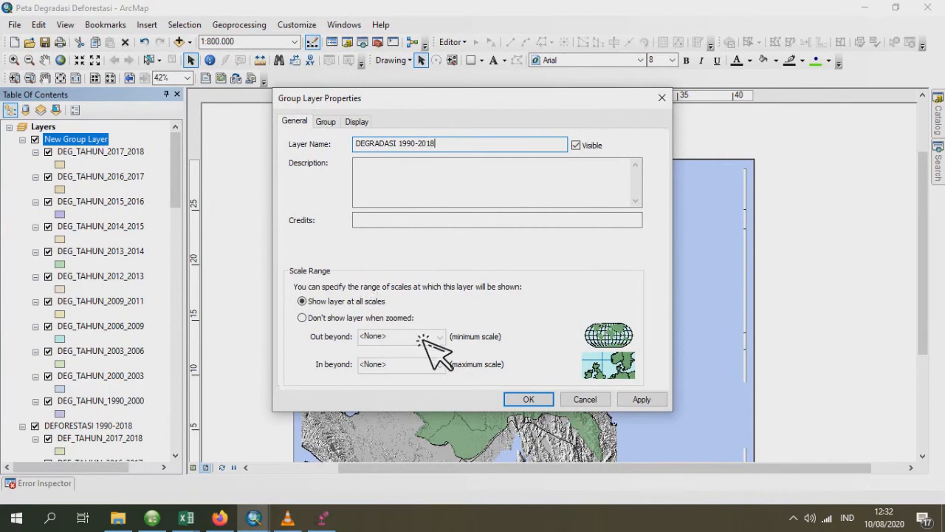
left_click(543, 398)
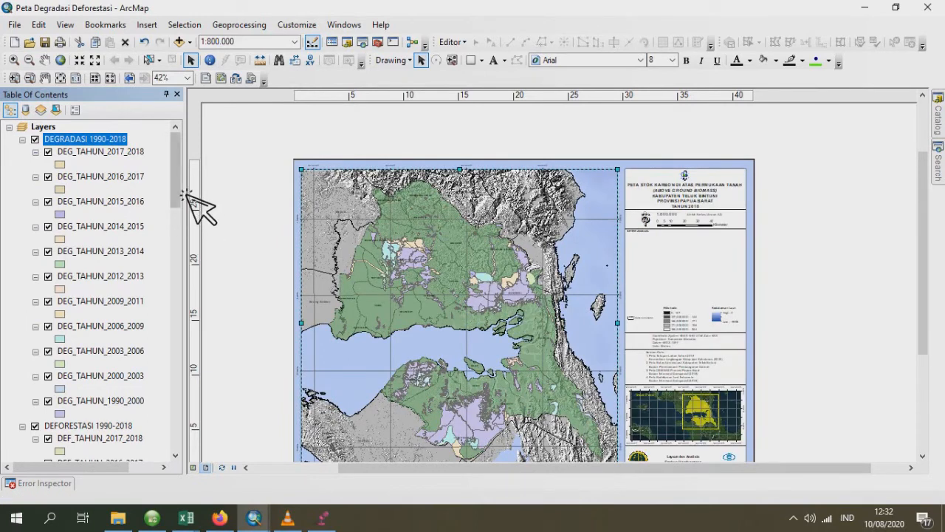
left_click_drag(186, 196, 201, 183)
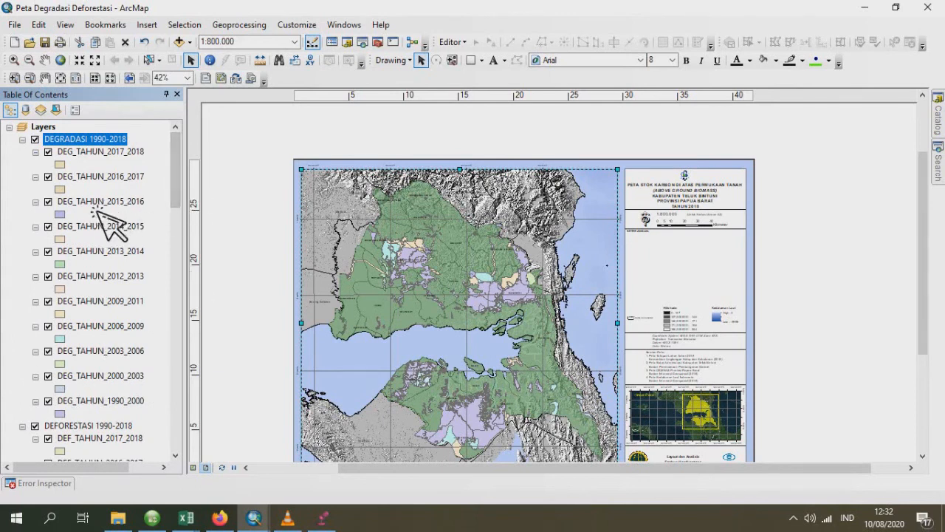
- Give the DEG_TAHUN_2017_2018 symbol's base layer a solid yellow fill with no outline colour
left_click(67, 164)
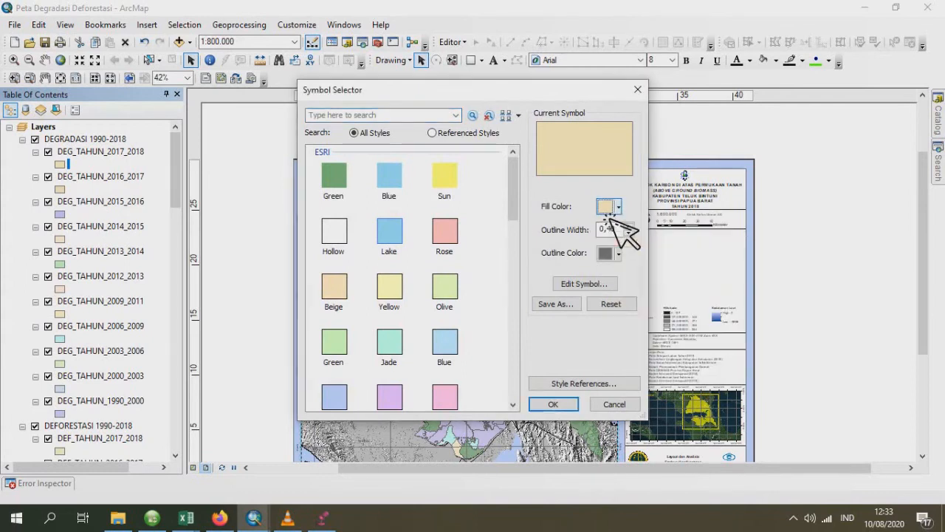
left_click(583, 284)
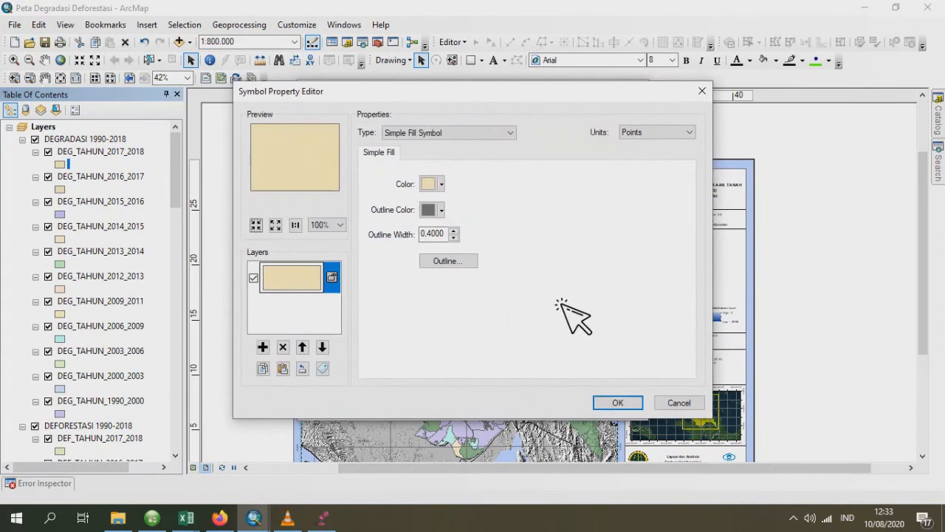
left_click(437, 186)
left_click(491, 253)
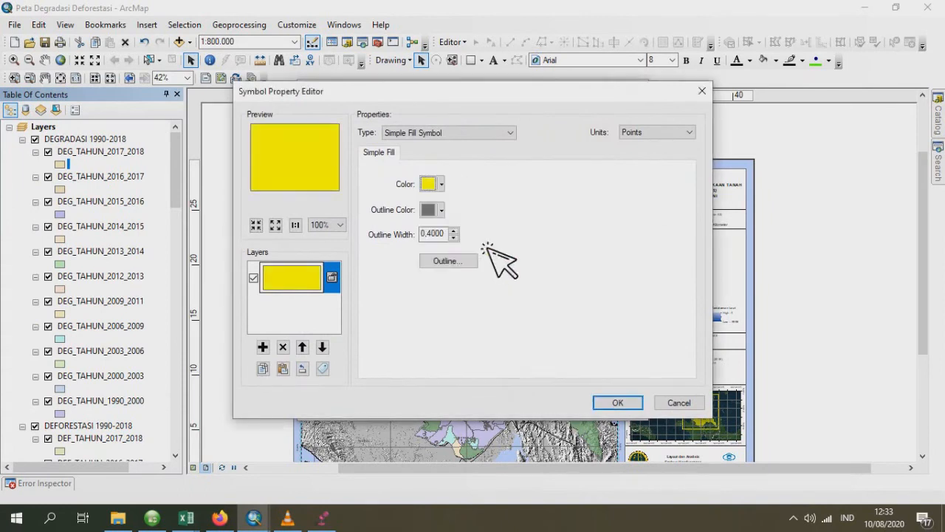
left_click(442, 211)
left_click(489, 228)
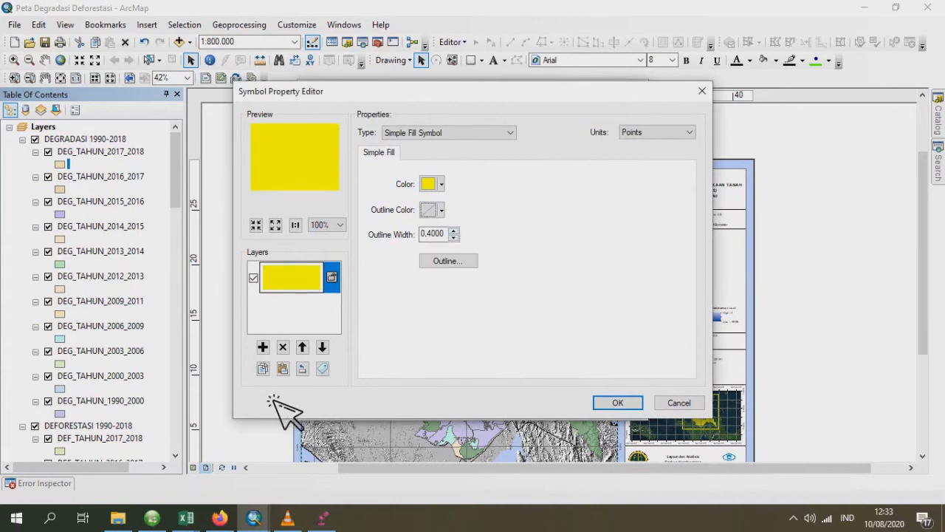
- Add a second symbol layer to DEG_TAHUN_2017_2018 as a Line Fill Symbol with grey lines at an angle of 20
left_click(263, 347)
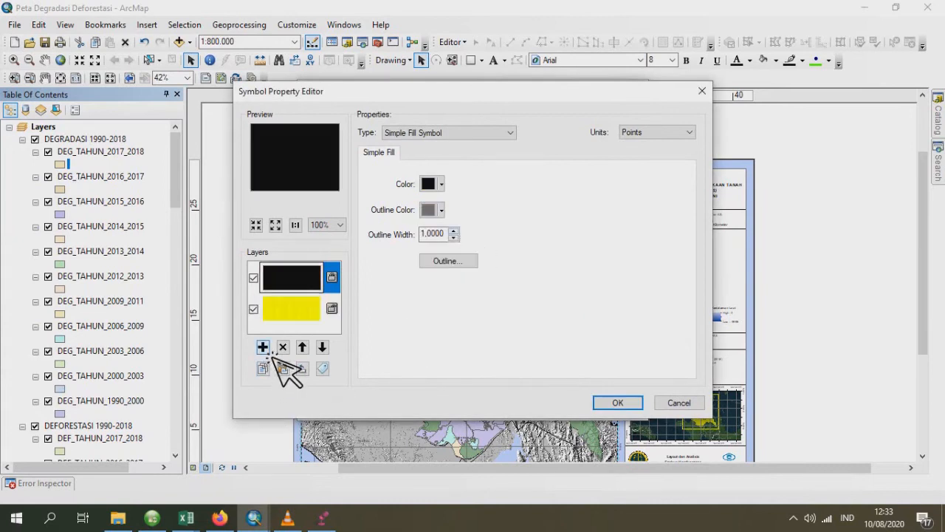
left_click(422, 132)
left_click(418, 163)
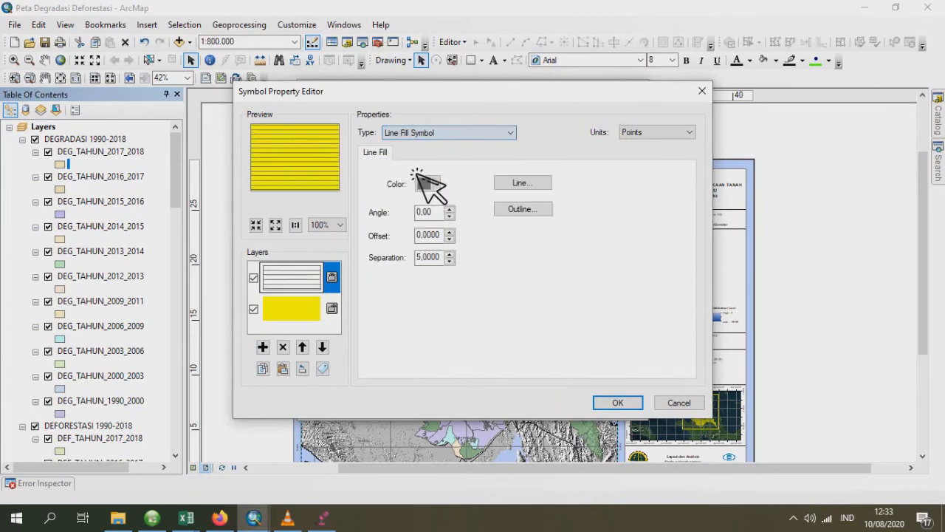
left_click(437, 185)
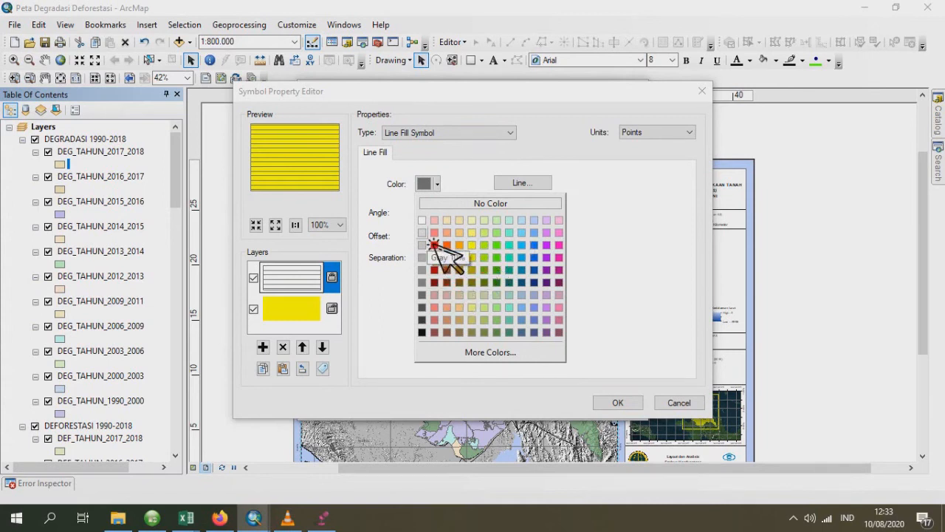
left_click(431, 282)
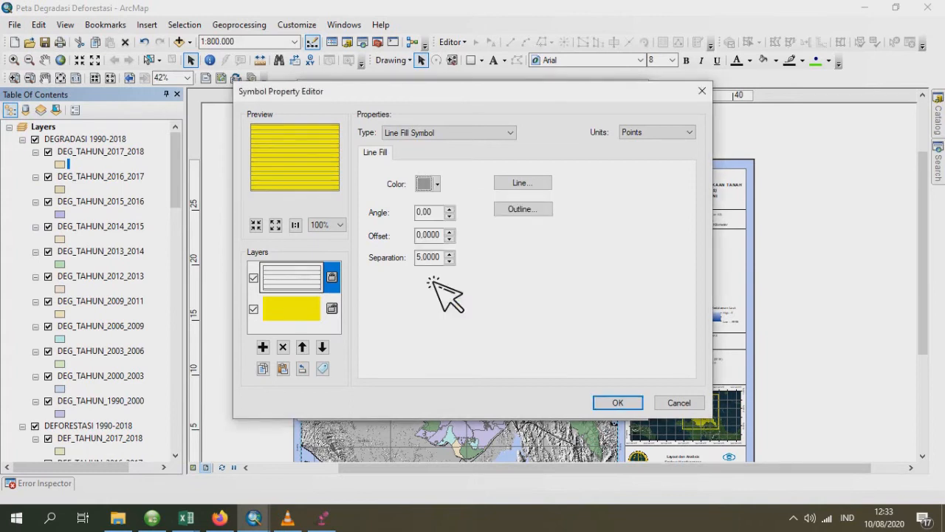
left_click(437, 184)
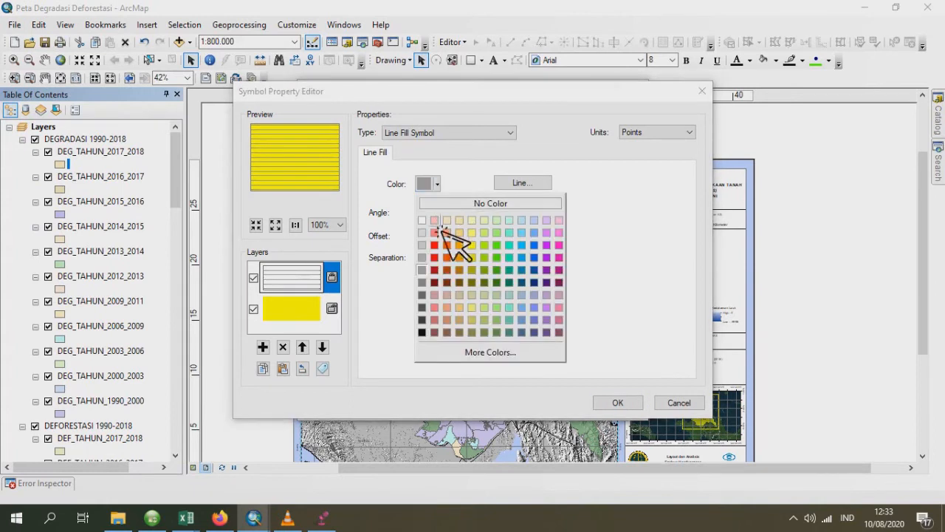
left_click(427, 271)
double_click(418, 212)
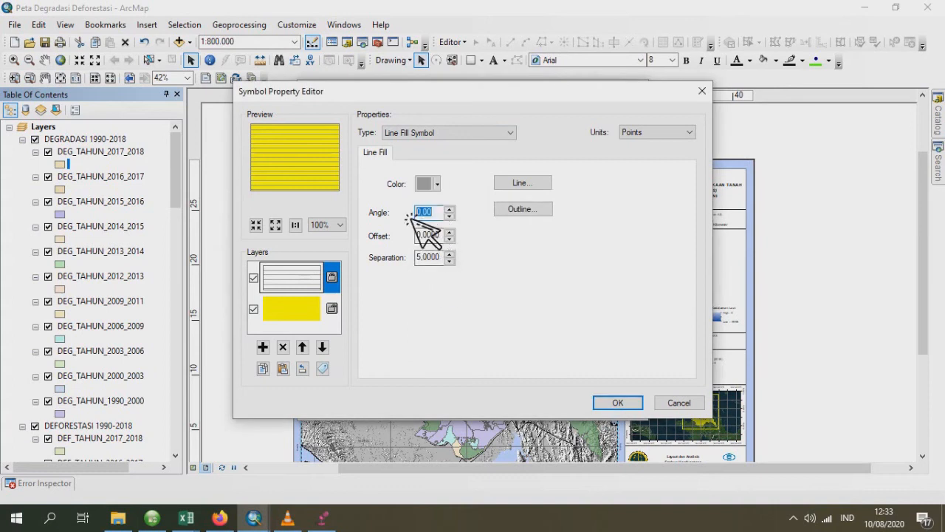
type("20")
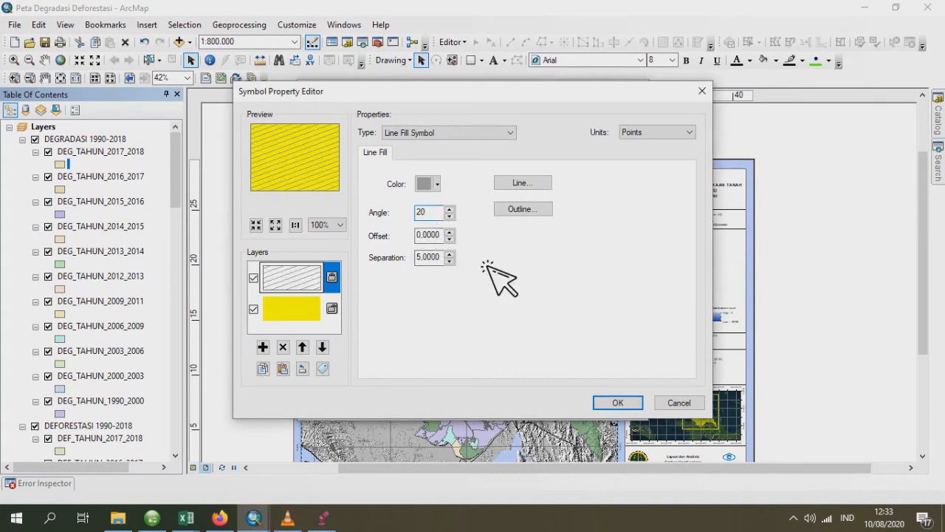
left_click(618, 404)
- Set the hatched DEG_TAHUN_2017_2018 symbol's outline to No Color and apply the symbol to the layer
left_click(619, 254)
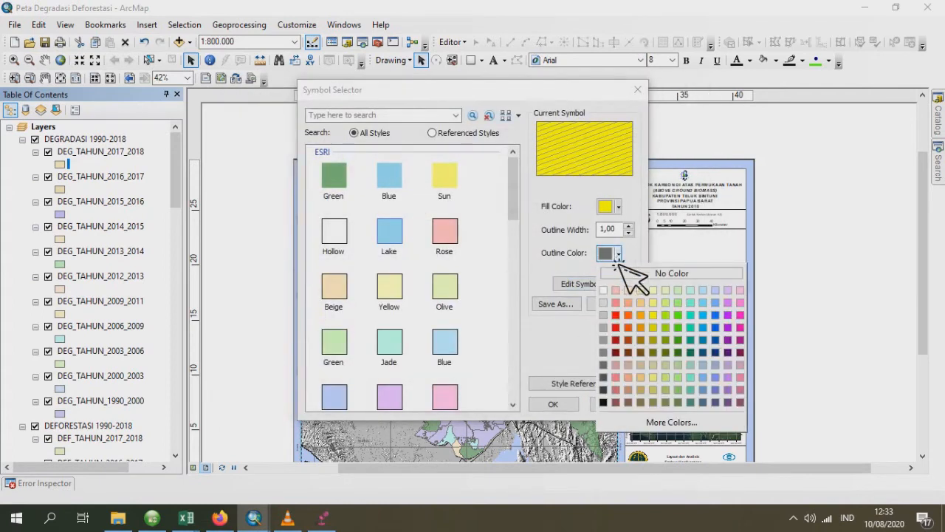
left_click(628, 273)
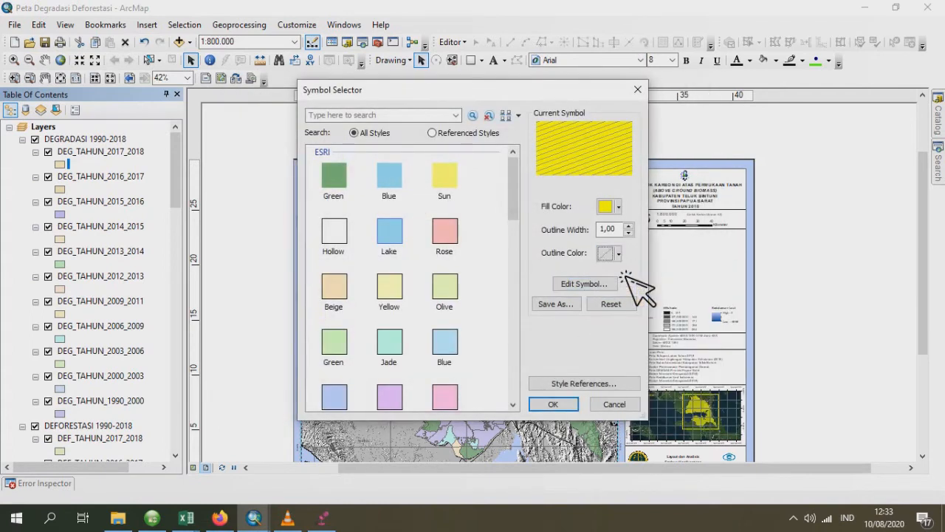
left_click(554, 405)
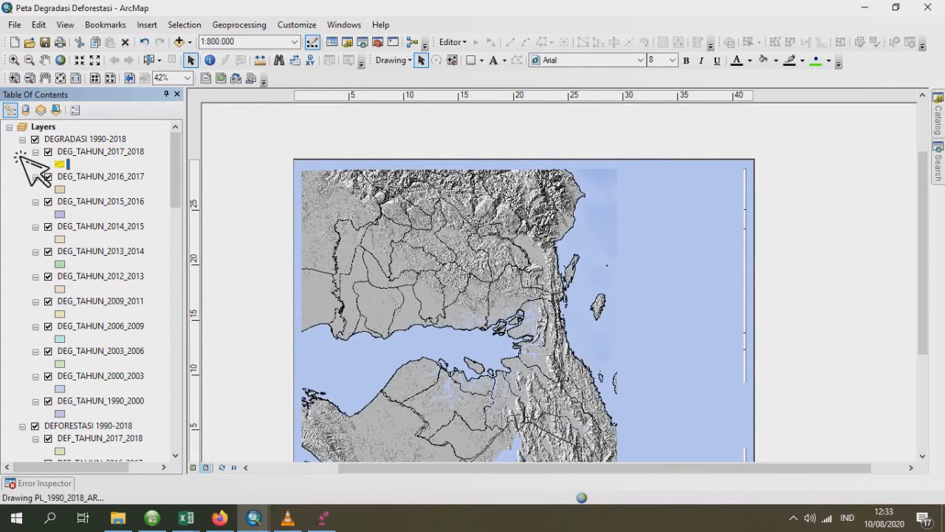
- Give the DEG_TAHUN_2016_2017 symbol's base layer a solid yellow fill with no outline colour
left_click(62, 190)
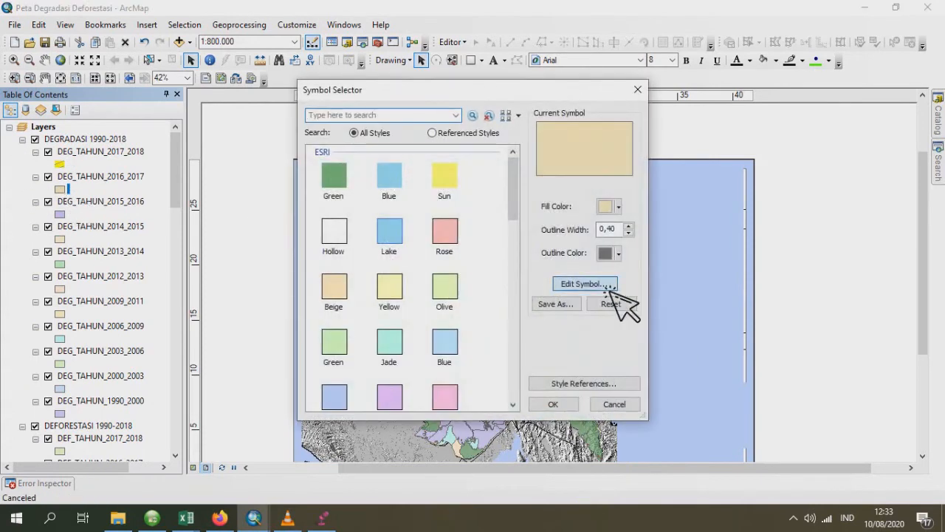
left_click(558, 282)
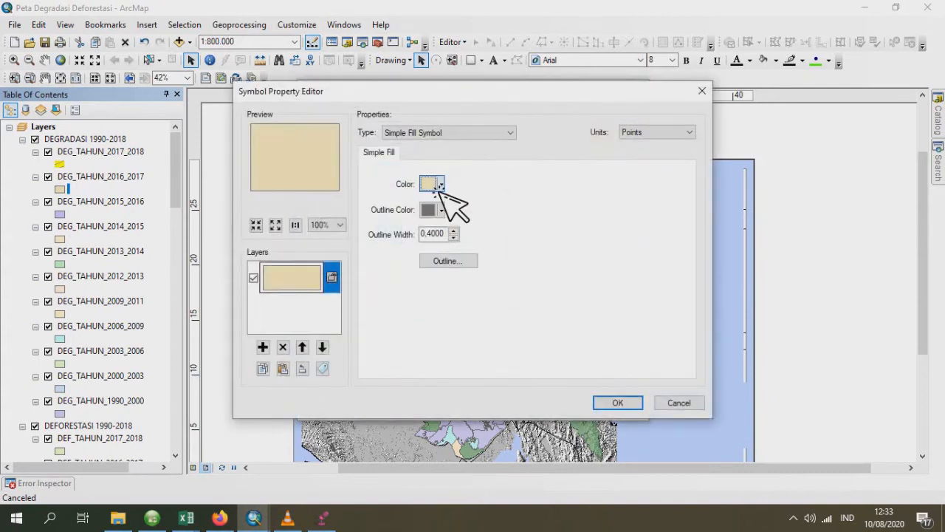
left_click(432, 184)
left_click(476, 246)
left_click(432, 209)
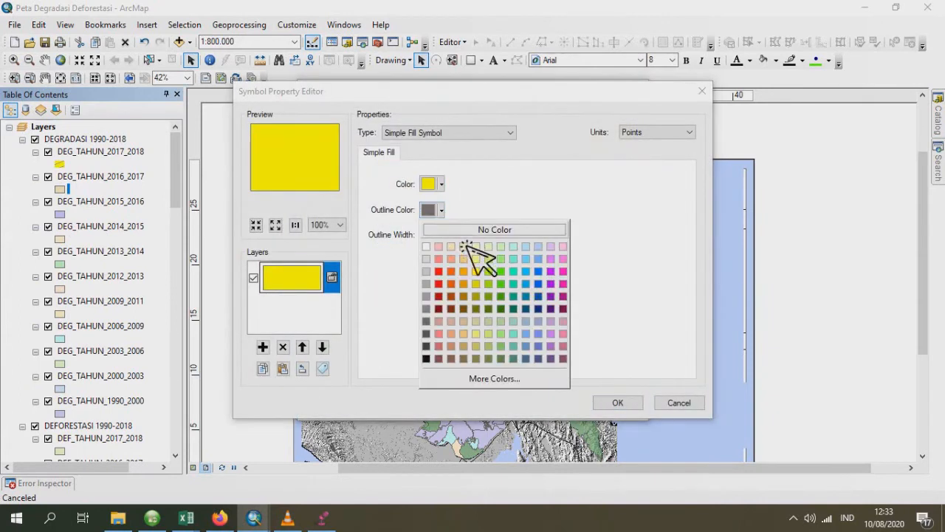
left_click(467, 231)
- Add a second symbol layer to DEG_TAHUN_2016_2017 as a Line Fill Symbol with dark red lines at an angle of 20
left_click(265, 350)
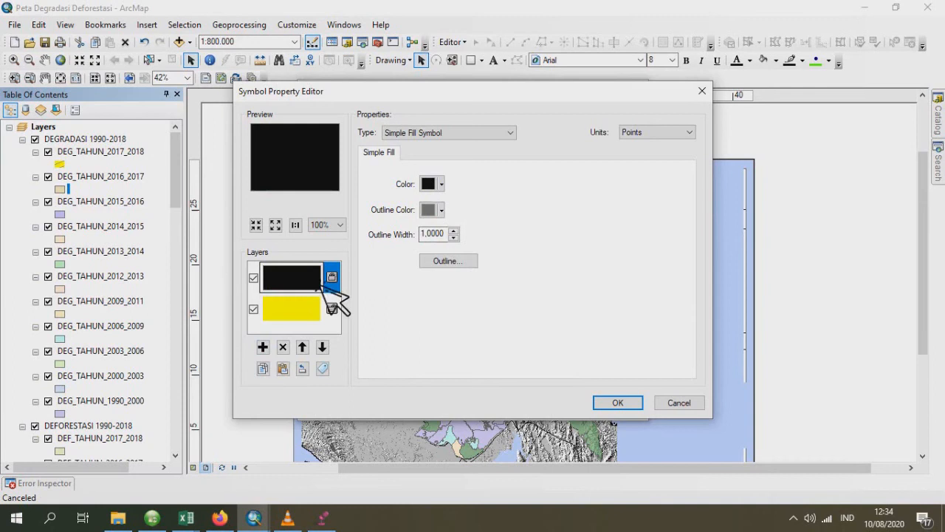
left_click(436, 134)
left_click(443, 164)
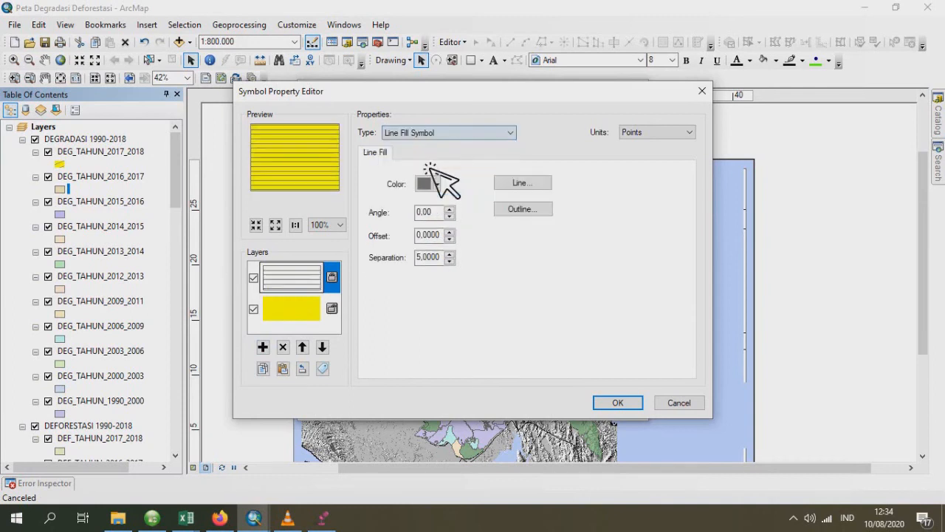
left_click(430, 184)
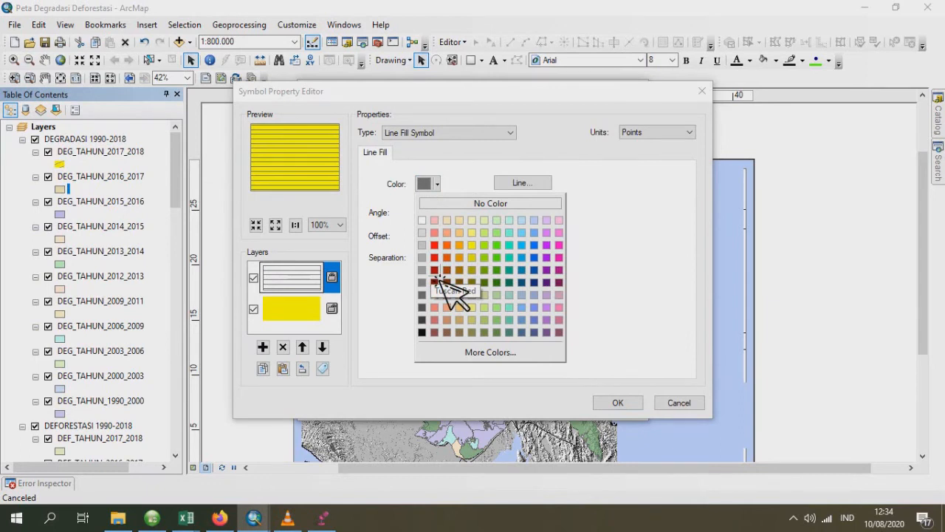
left_click(436, 282)
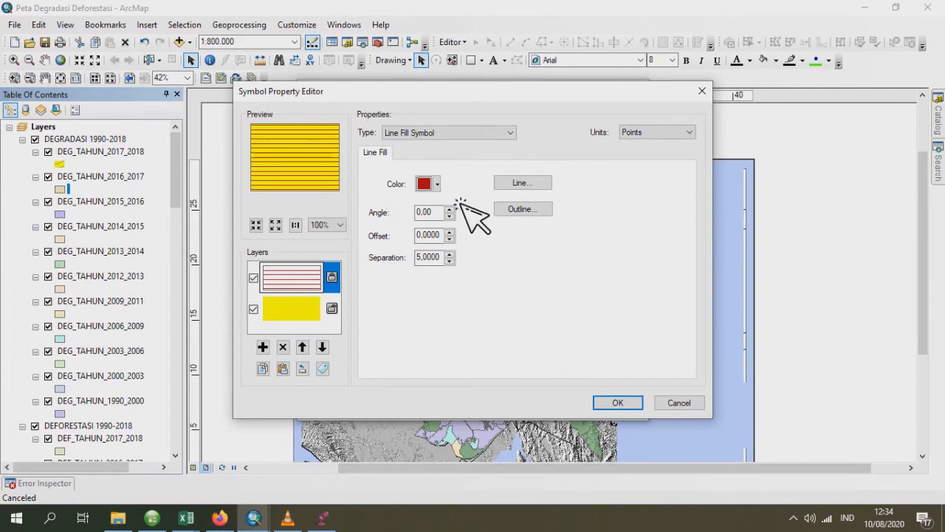
left_click(428, 214)
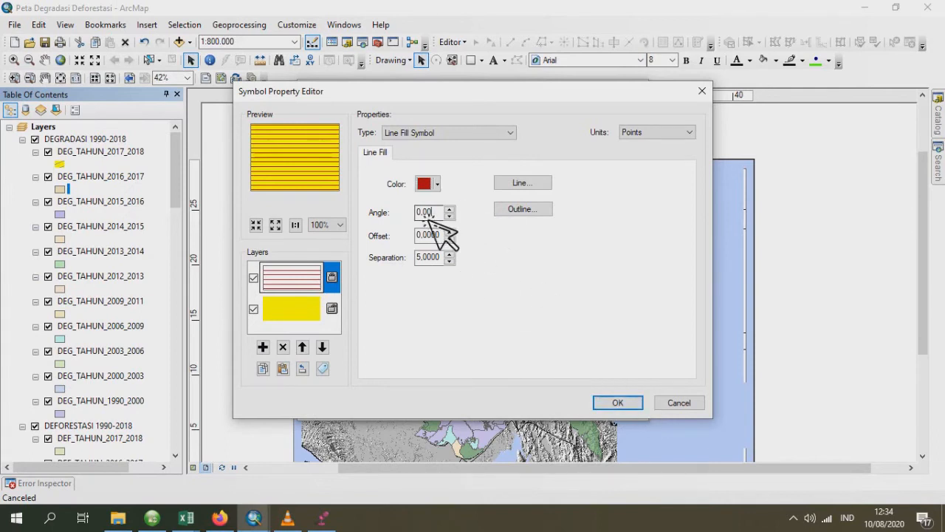
left_click_drag(430, 213, 414, 214)
type("20")
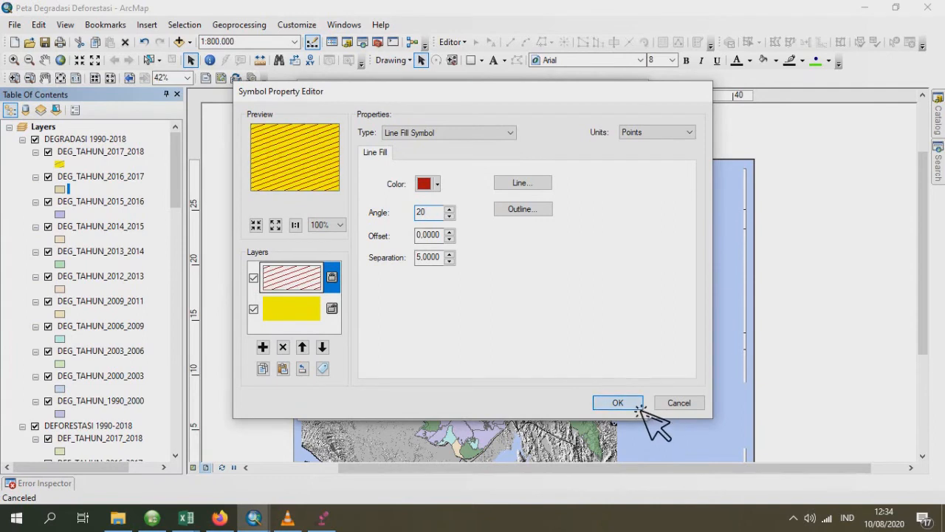
left_click(636, 406)
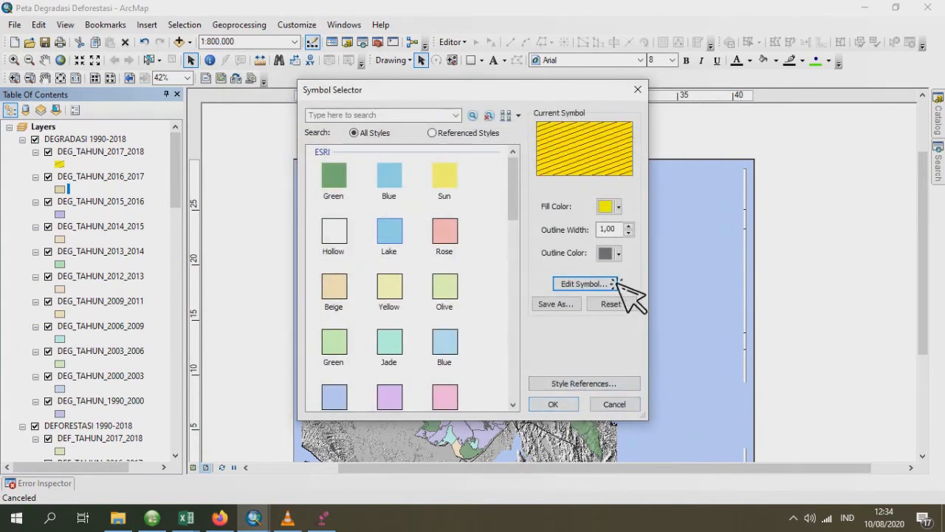
- Set the hatched DEG_TAHUN_2016_2017 symbol's outline to No Color and apply the symbol to the layer
left_click(619, 253)
left_click(654, 275)
left_click(553, 404)
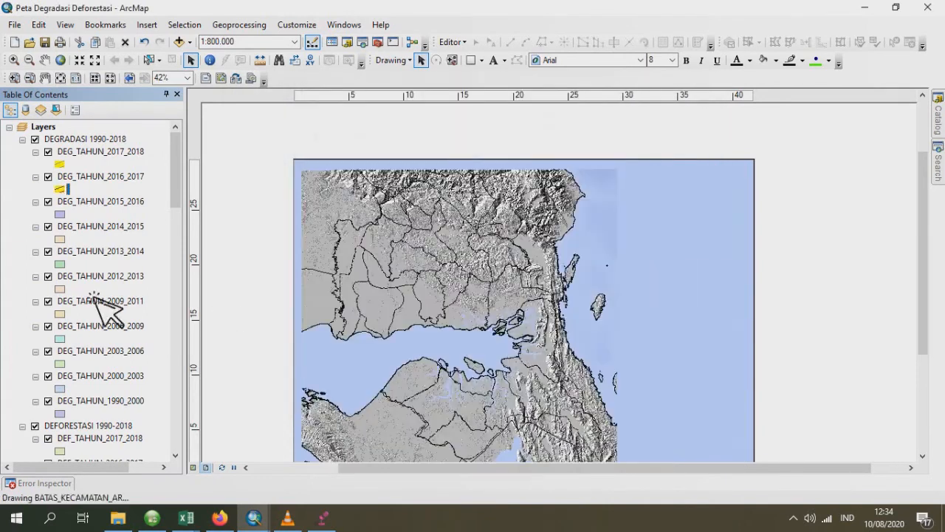
- Give the DEG_TAHUN_2015_2016 symbol's base layer a solid yellow fill with no outline colour
left_click(68, 214)
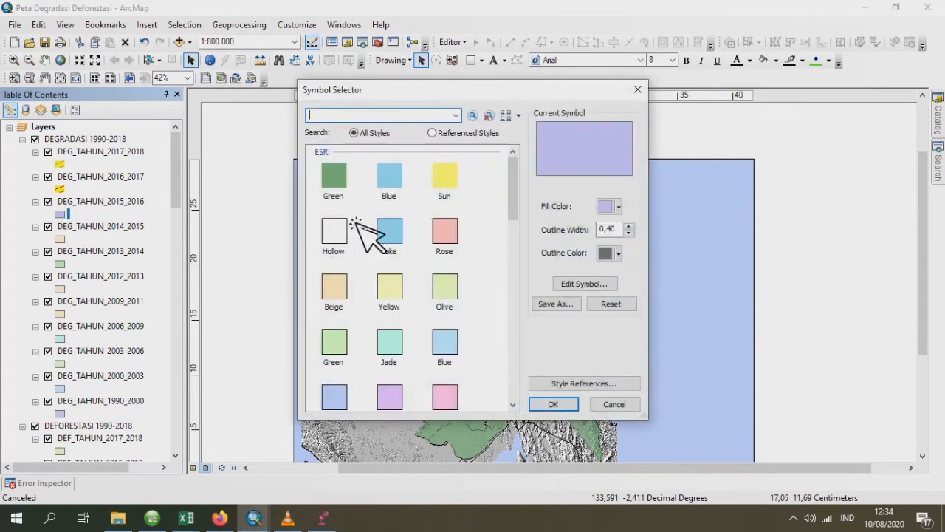
left_click(584, 284)
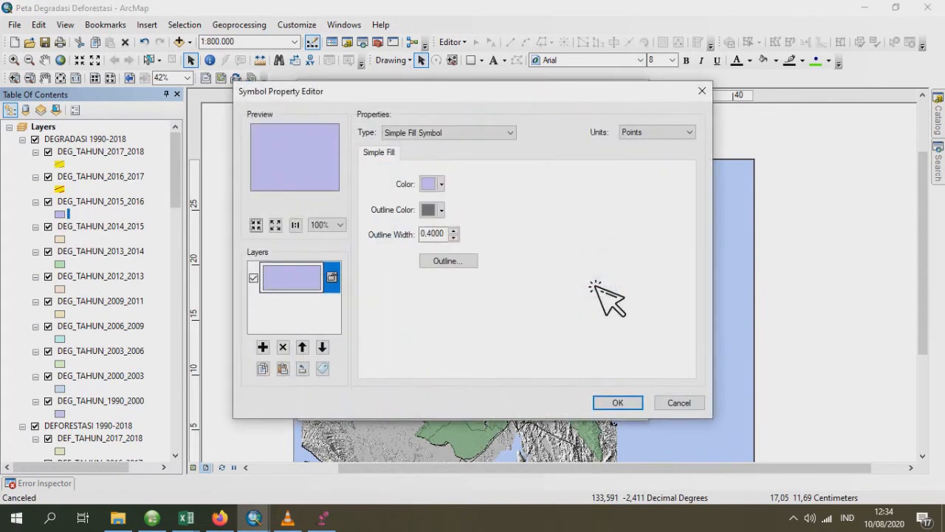
left_click(432, 184)
left_click(477, 246)
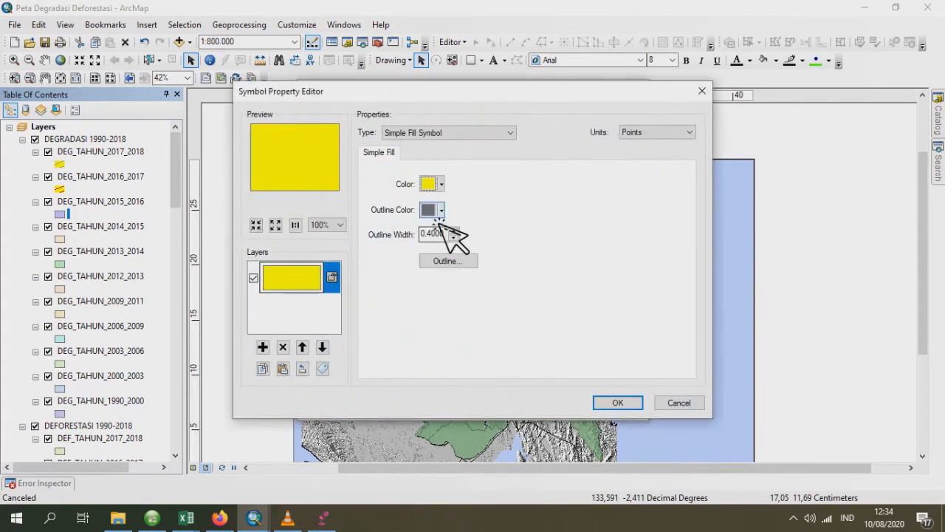
left_click(432, 210)
left_click(492, 229)
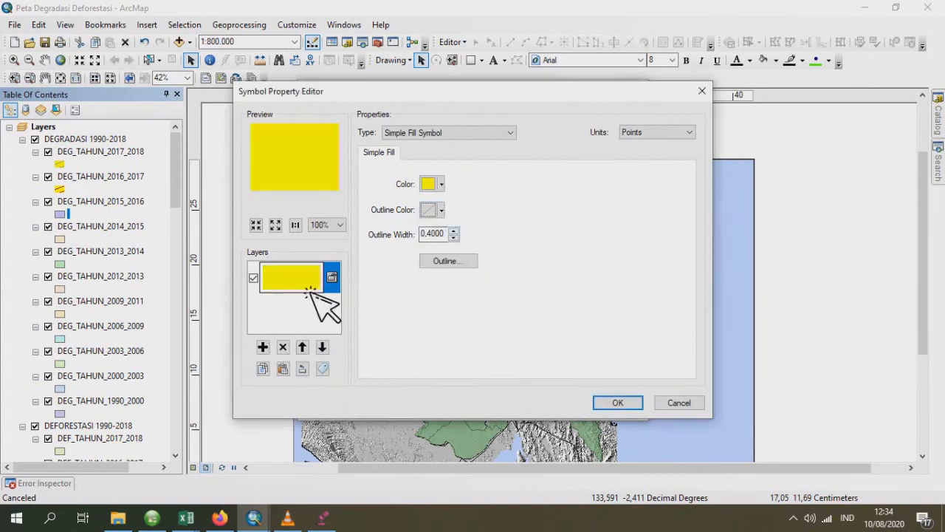
- Add a second symbol layer to DEG_TAHUN_2015_2016 as a Line Fill Symbol with orange-brown lines at an angle of 20
left_click(263, 346)
left_click(443, 134)
left_click(442, 162)
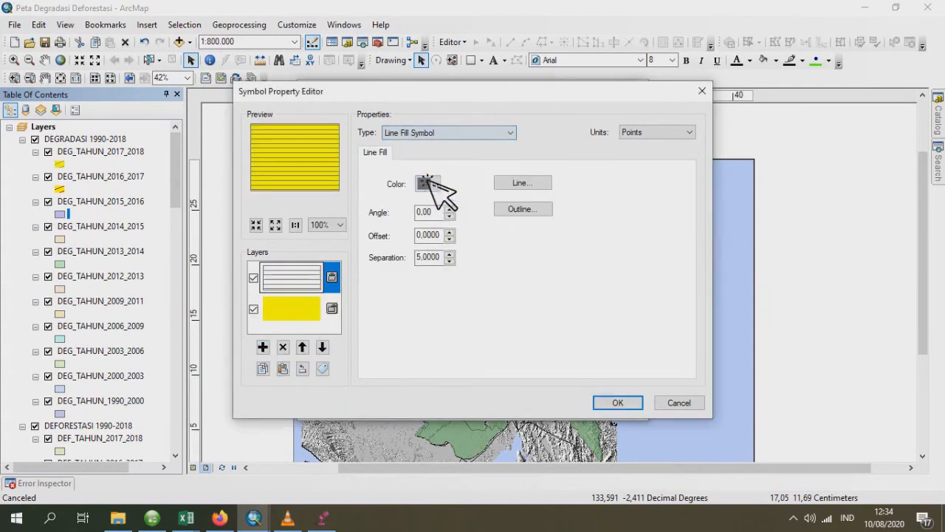
left_click(435, 184)
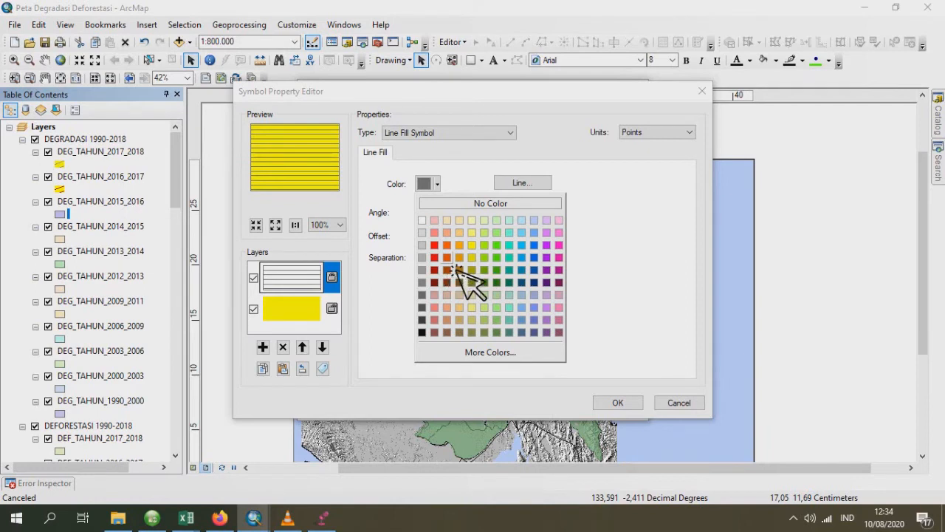
left_click(456, 271)
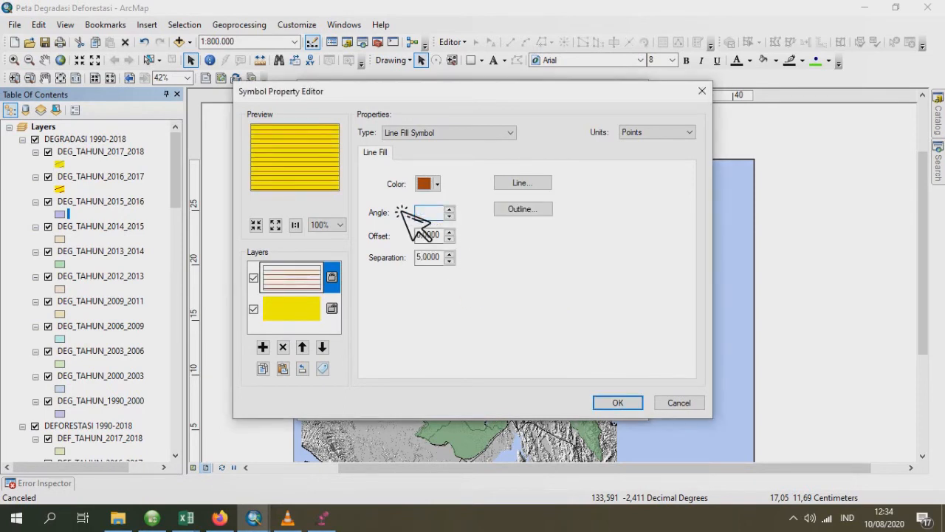
type("20")
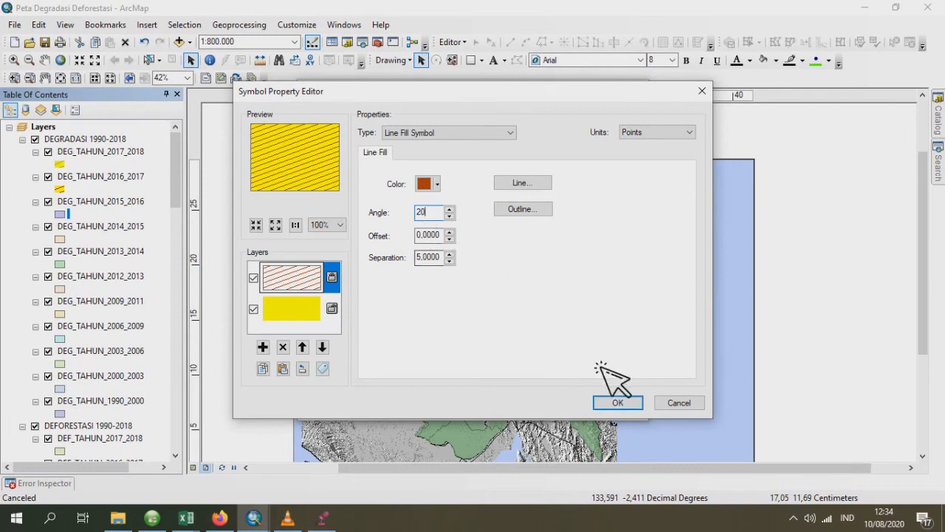
left_click(618, 403)
- Set the hatched DEG_TAHUN_2015_2016 symbol's outline to No Color and apply the symbol to the layer
left_click(619, 253)
left_click(669, 273)
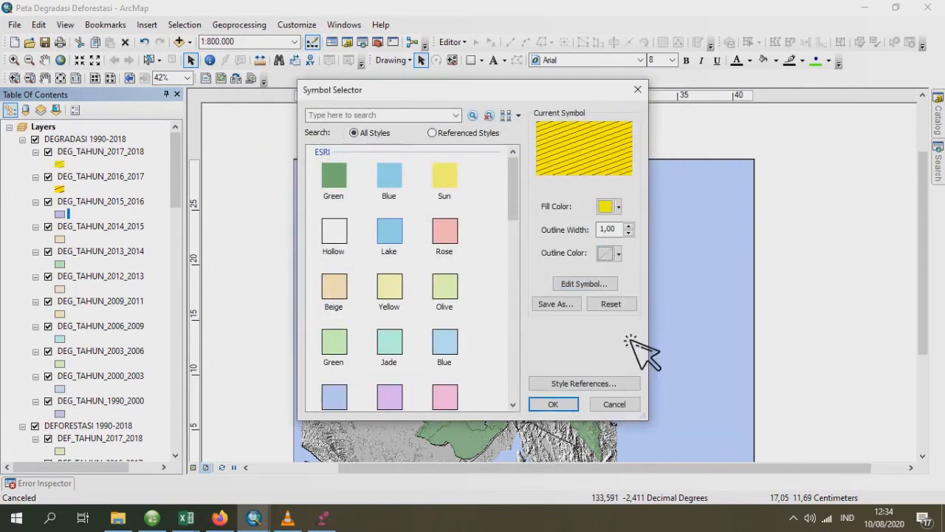
left_click(557, 405)
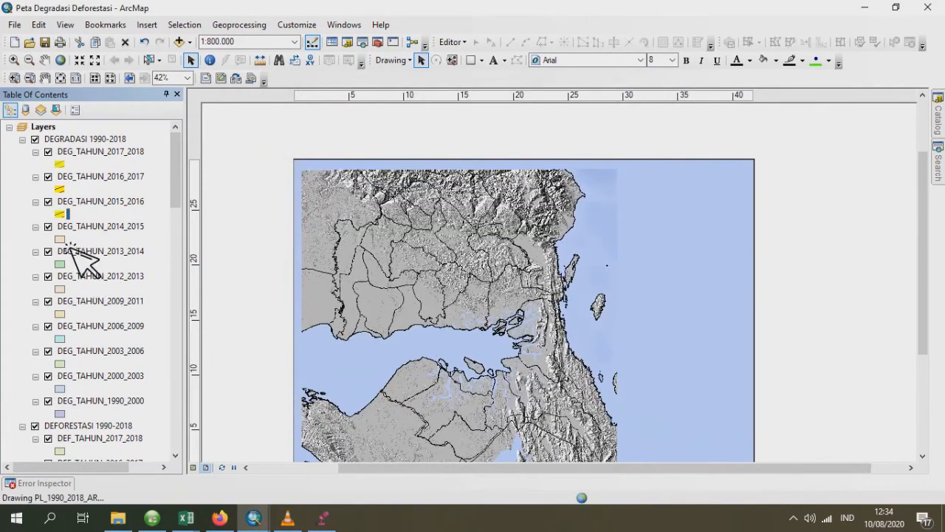
- Give the DEG_TAHUN_2014_2015 symbol's base layer a solid yellow fill with no outline colour
double_click(66, 240)
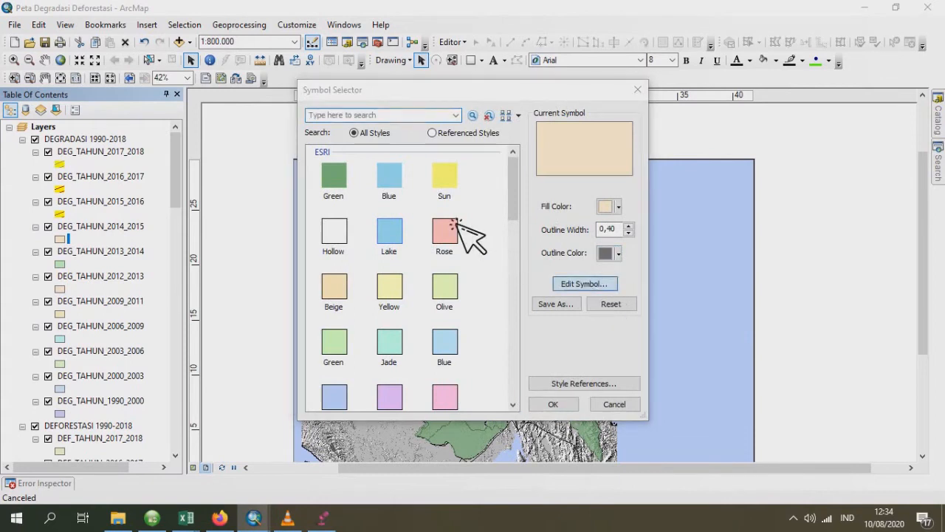
left_click(442, 211)
left_click(474, 232)
left_click(441, 185)
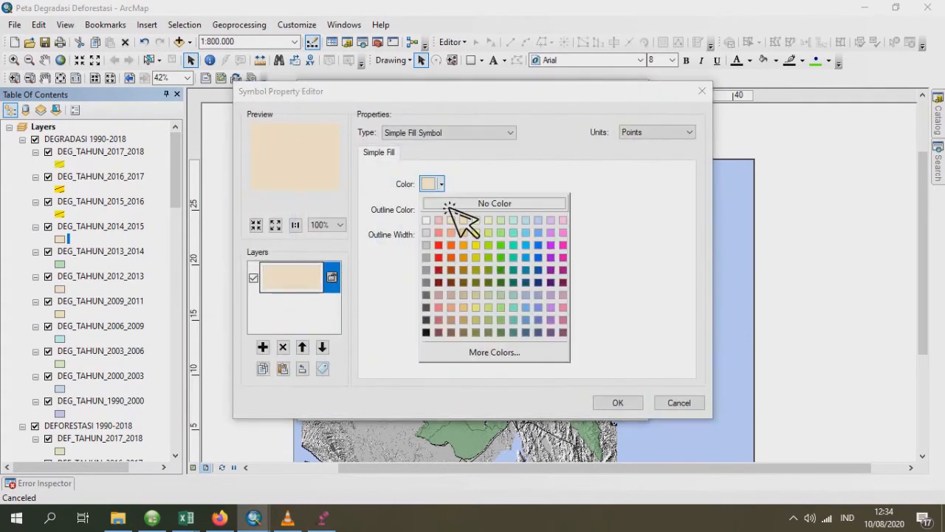
left_click(476, 245)
- Add a second symbol layer to DEG_TAHUN_2014_2015 as a Line Fill Symbol with Raw Umber brown lines at an angle of 20
left_click(263, 347)
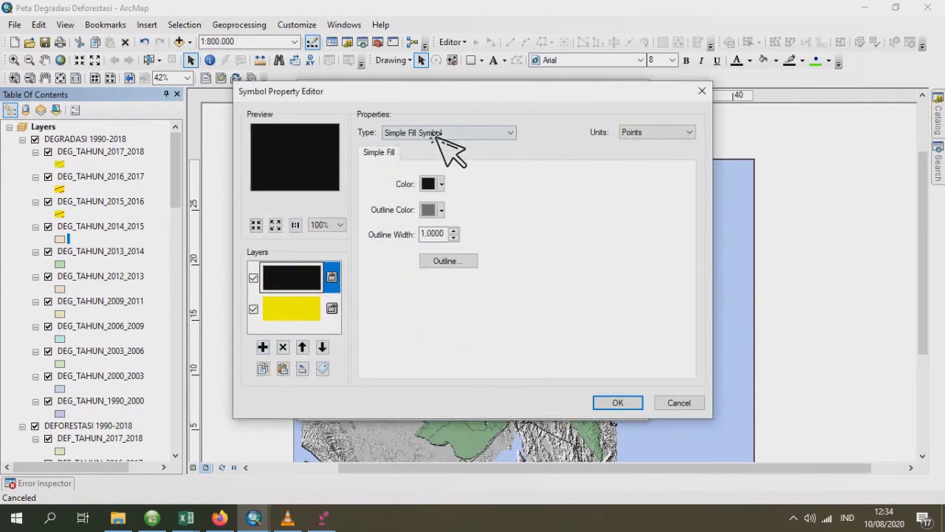
left_click(442, 133)
left_click(434, 164)
left_click(437, 184)
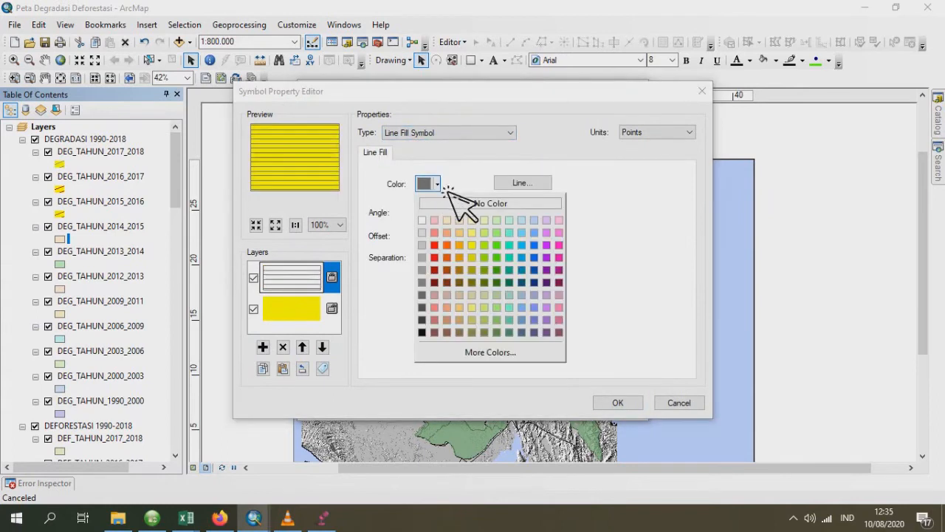
left_click(465, 271)
double_click(418, 212)
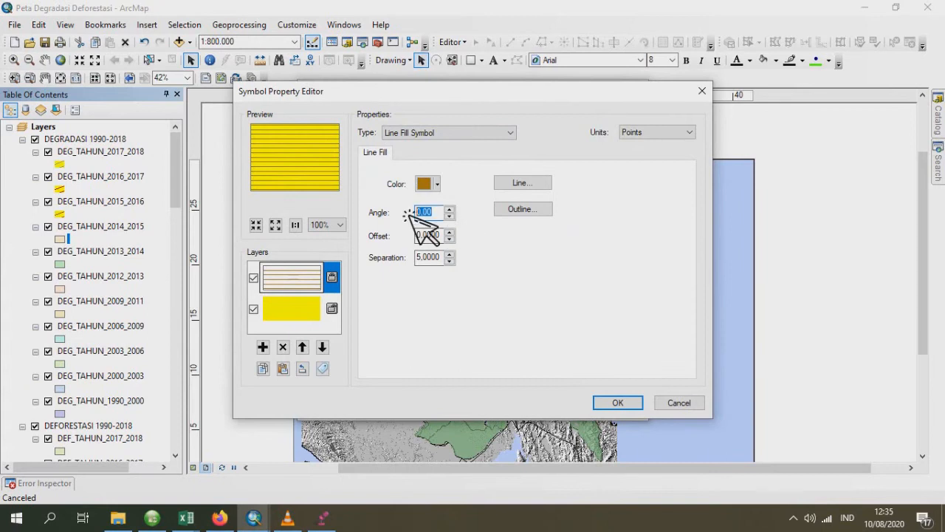
type("20")
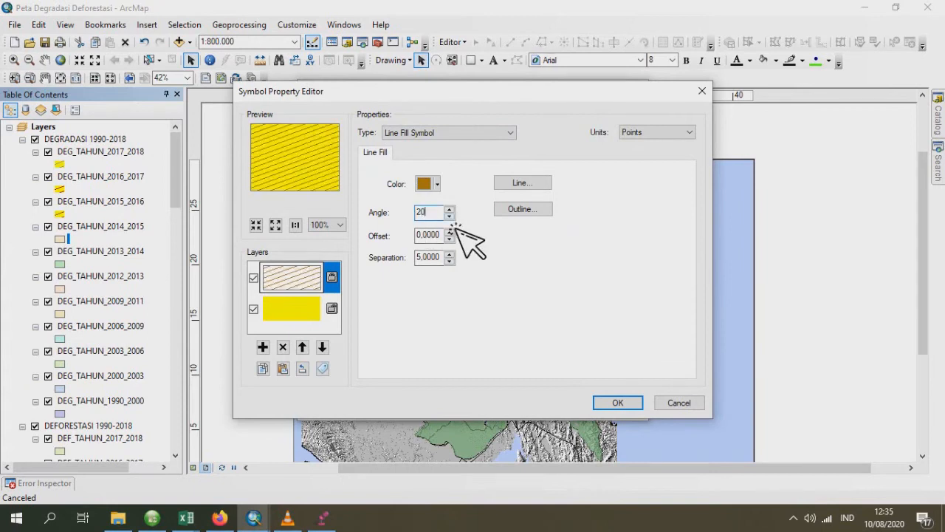
left_click(625, 405)
- Set the hatched DEG_TAHUN_2014_2015 symbol's outline to No Color and apply the symbol to the layer
left_click(619, 253)
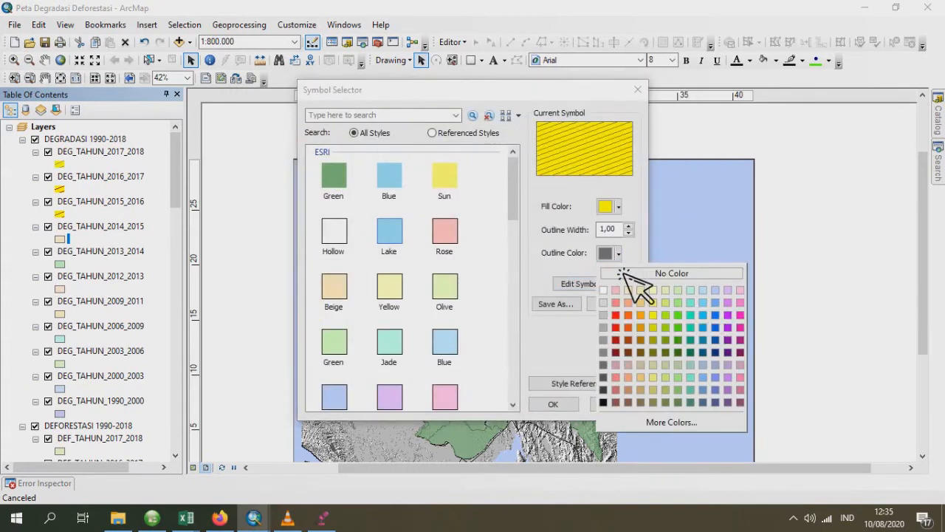
left_click(631, 277)
left_click(555, 404)
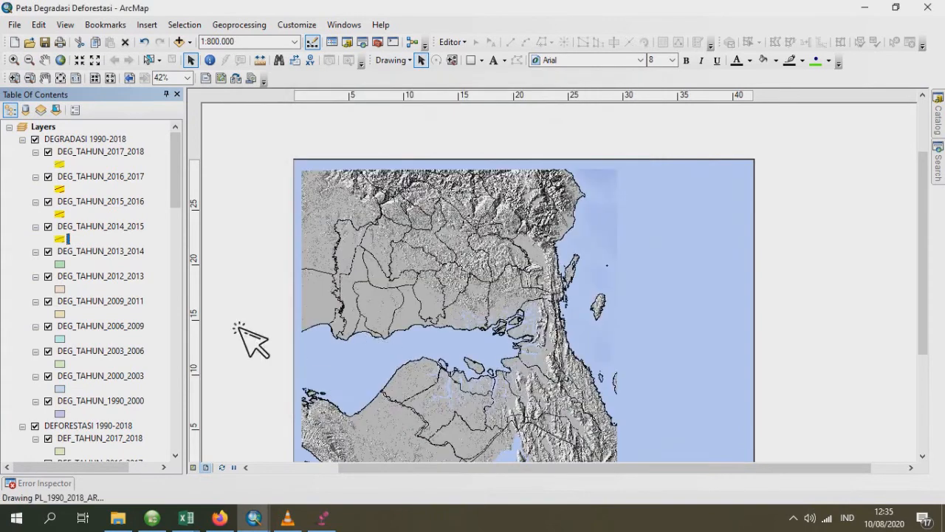
- Give the DEG_TAHUN_2013_2014 symbol's base layer a solid yellow fill with no outline colour
left_click(65, 266)
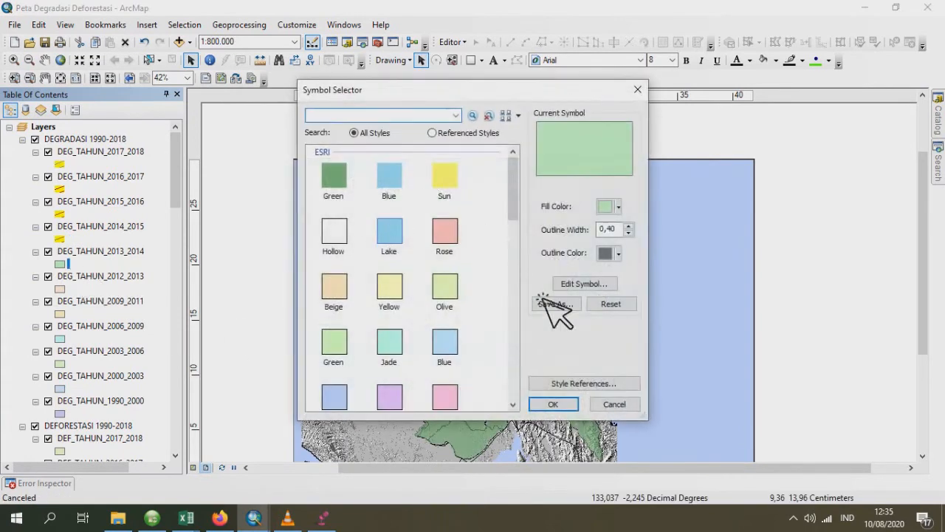
left_click(585, 285)
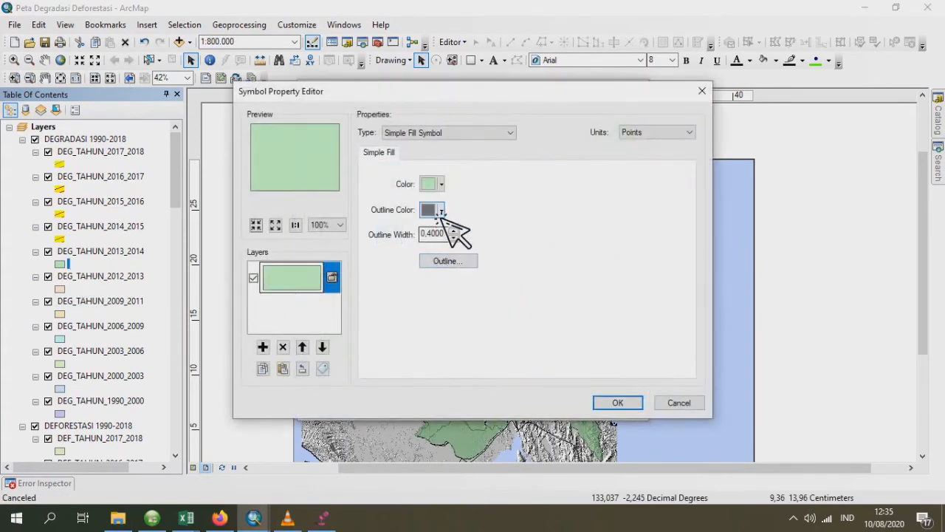
left_click(443, 211)
left_click(452, 228)
left_click(442, 184)
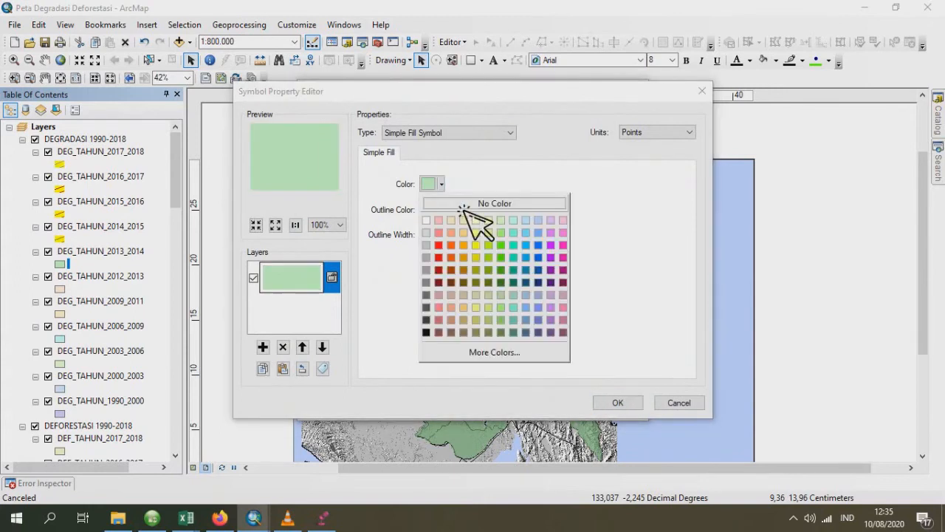
left_click(475, 245)
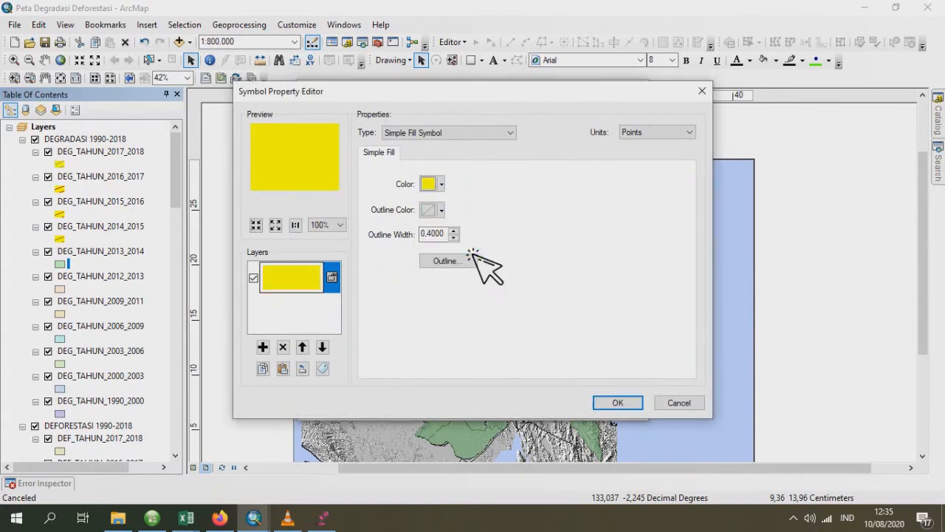
- Add a second symbol layer to DEG_TAHUN_2013_2014 as a Line Fill Symbol with slanted Citron Yellow lines
left_click(263, 347)
left_click(432, 133)
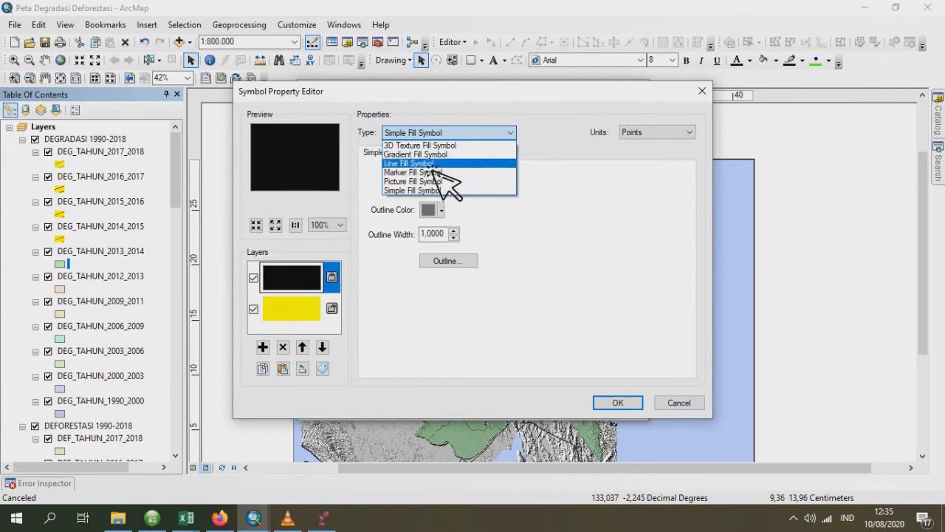
left_click(434, 163)
left_click(437, 185)
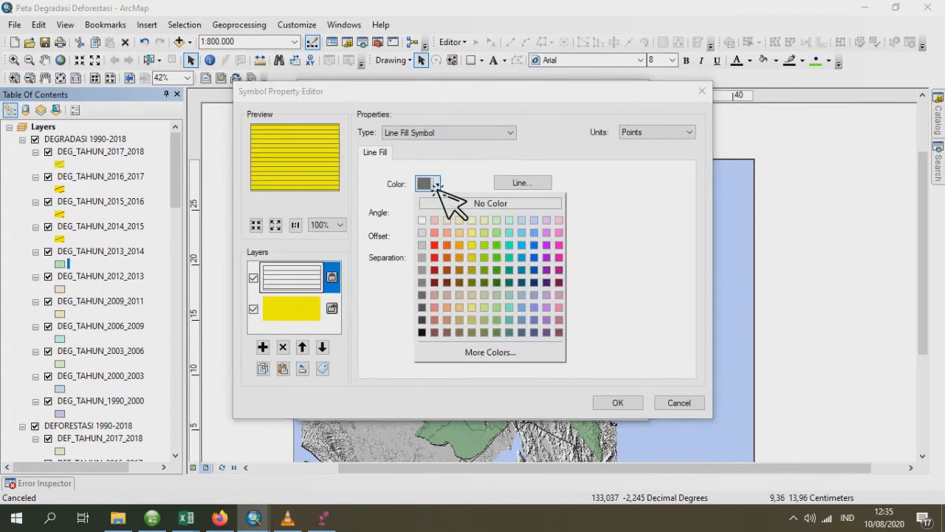
left_click(480, 263)
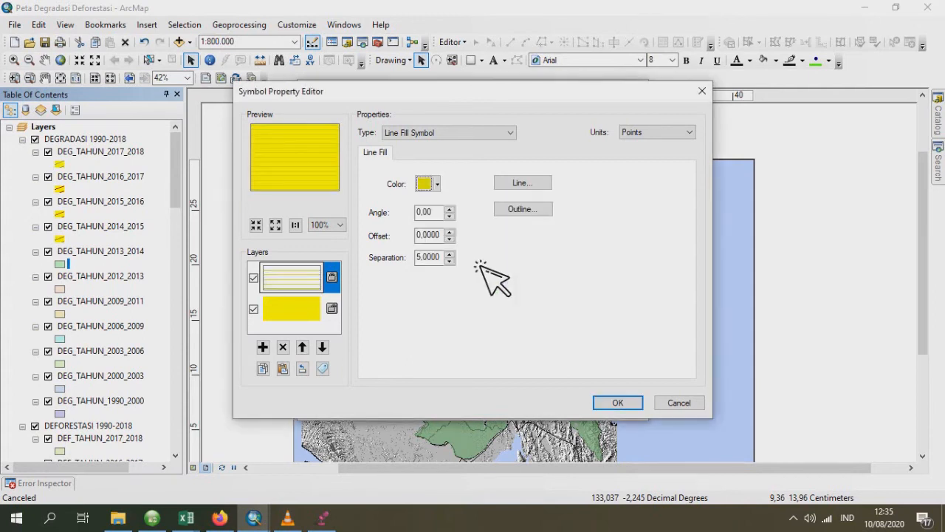
double_click(432, 212)
type("20")
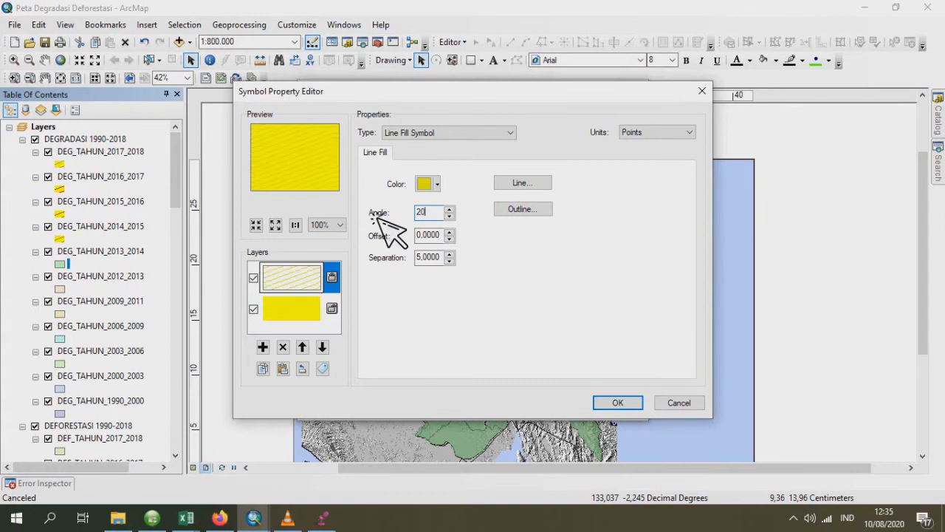
left_click(624, 403)
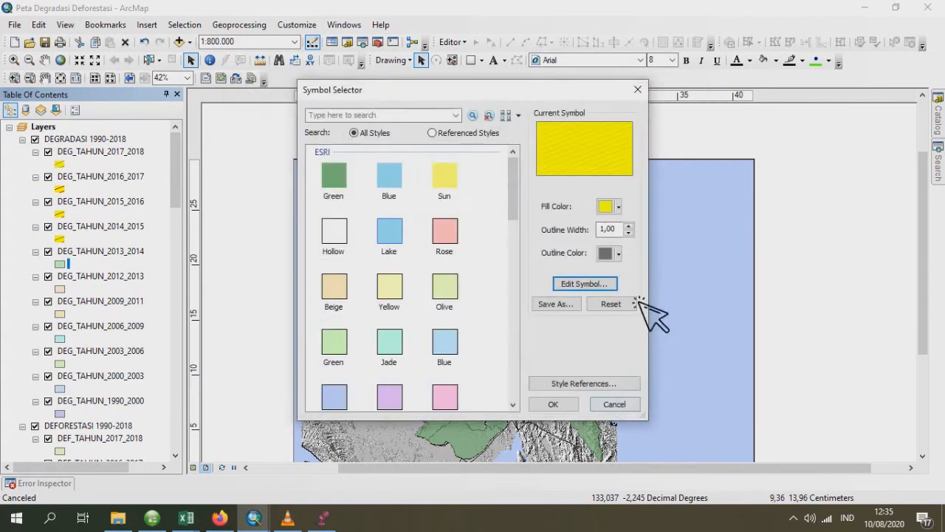
- Set the hatched DEG_TAHUN_2013_2014 symbol's outline to No Color and apply the symbol to the layer
left_click(619, 253)
left_click(628, 274)
left_click(569, 403)
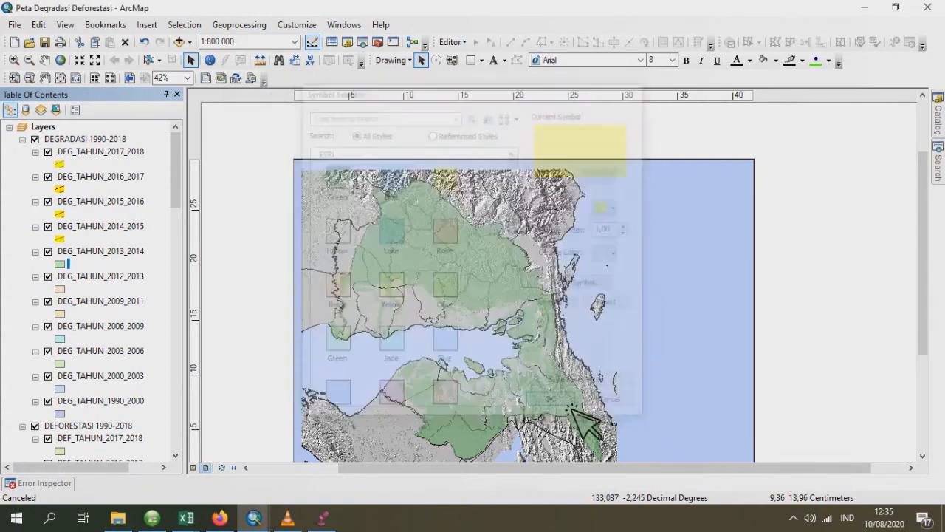
- Give the DEG_TAHUN_2012_2013 symbol's base layer a solid yellow fill with no outline colour
left_click(59, 289)
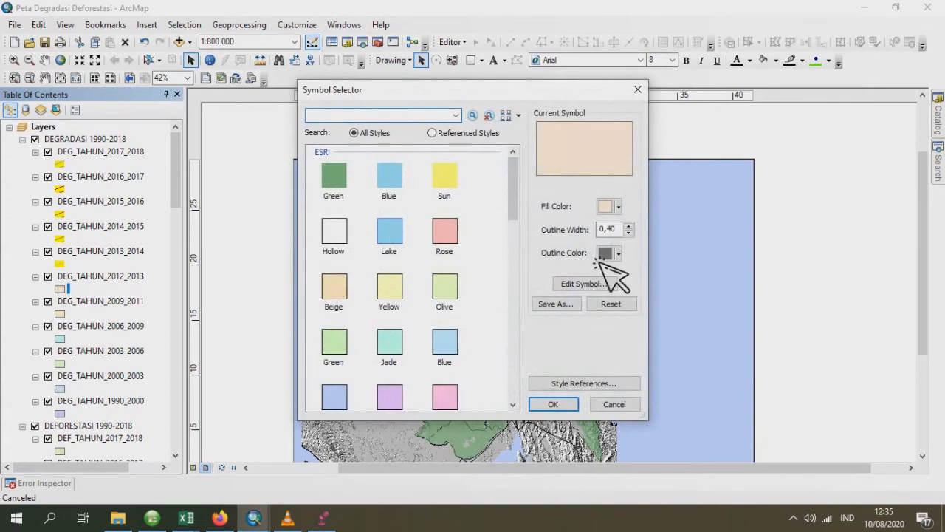
left_click(584, 285)
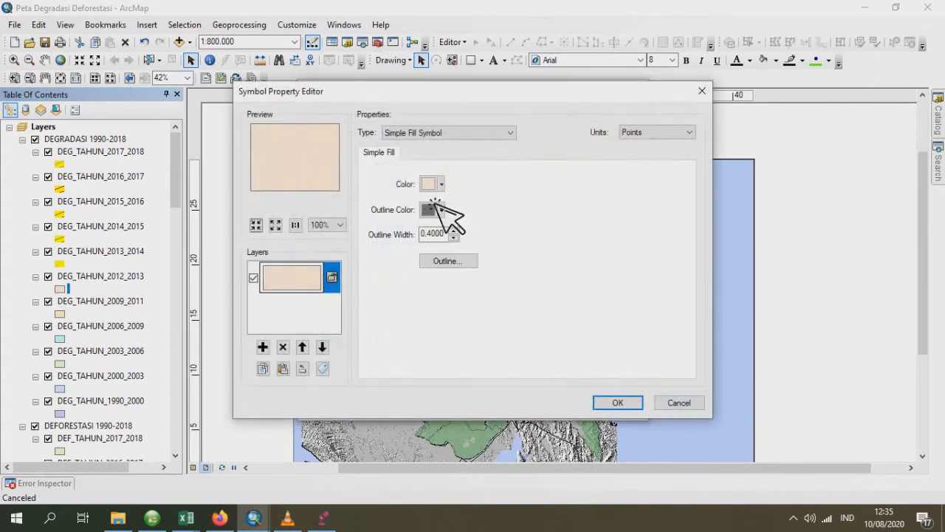
left_click(441, 184)
left_click(476, 245)
left_click(442, 211)
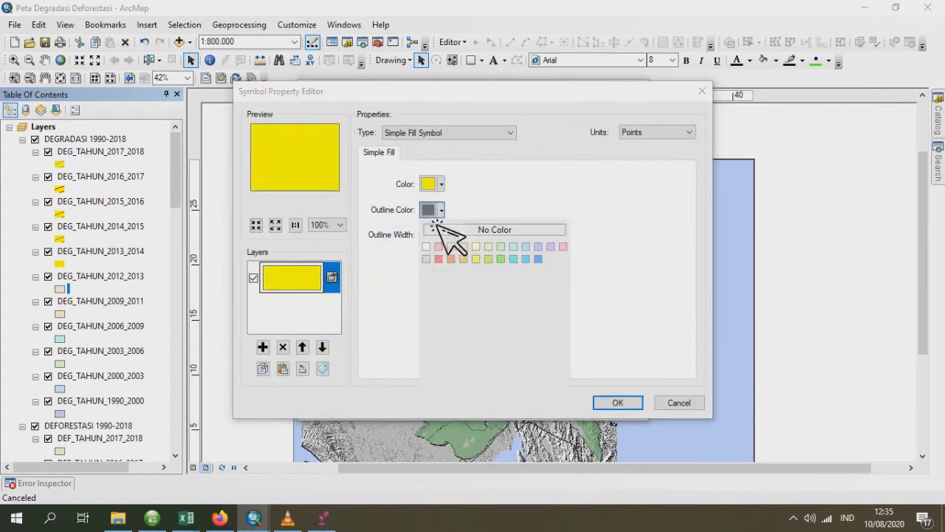
left_click(488, 253)
- Add a second symbol layer to DEG_TAHUN_2012_2013 as a Line Fill Symbol with green lines at an angle of 20
left_click(263, 347)
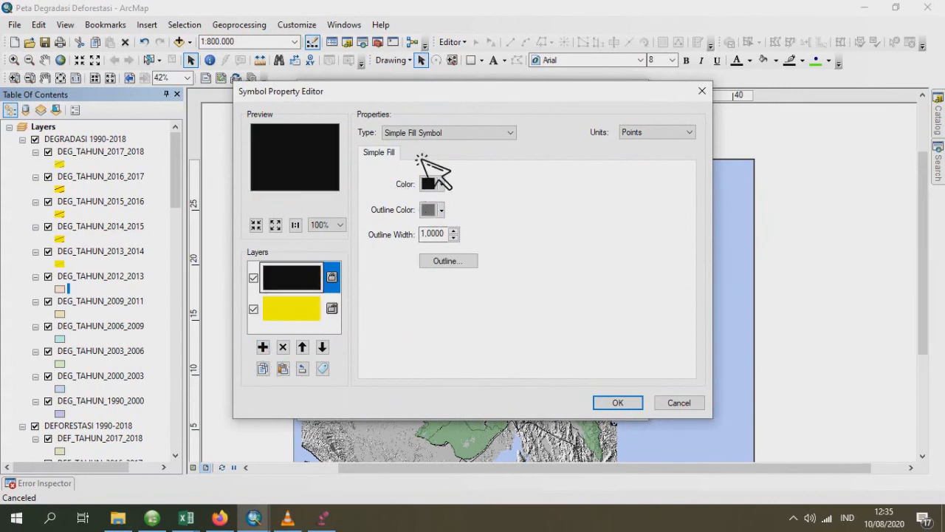
left_click(443, 133)
left_click(433, 163)
left_click(438, 184)
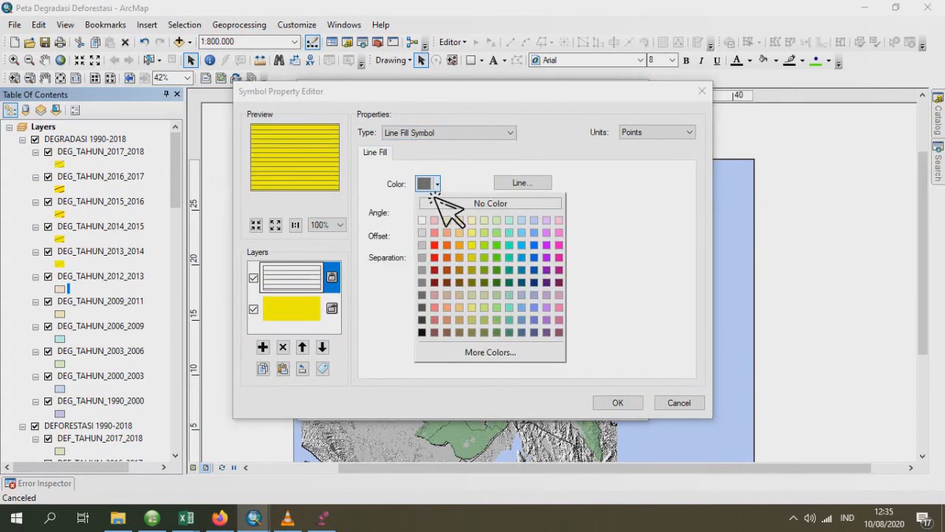
left_click(498, 257)
double_click(425, 212)
type("20")
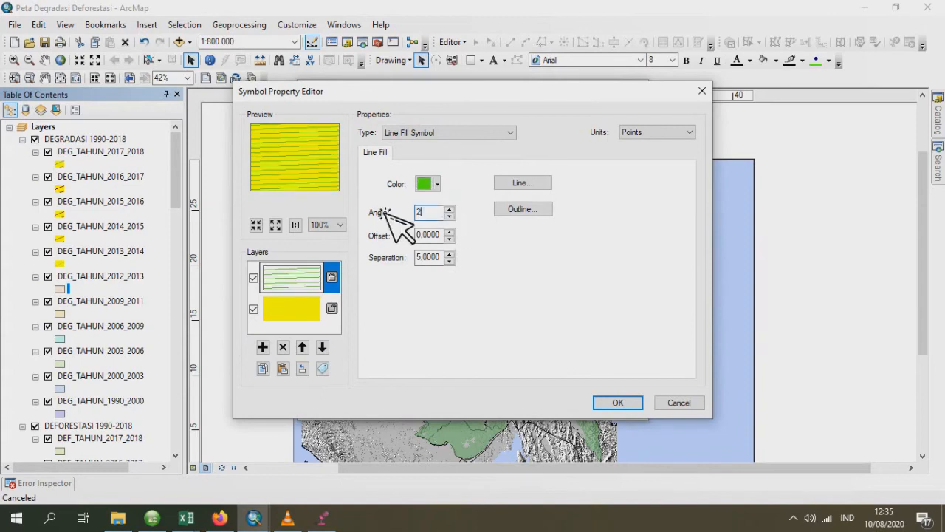
left_click(613, 401)
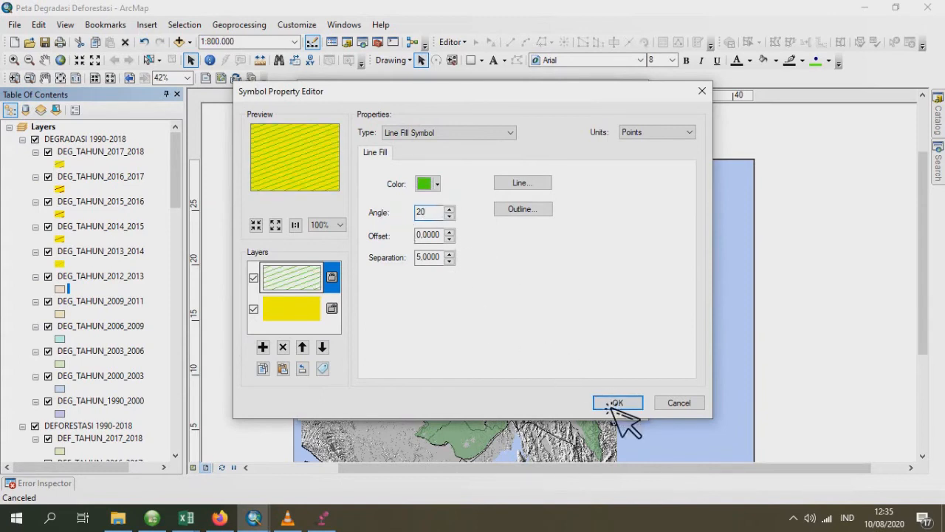
- Set the hatched DEG_TAHUN_2012_2013 symbol's outline to No Color and apply the symbol to the layer
left_click(605, 253)
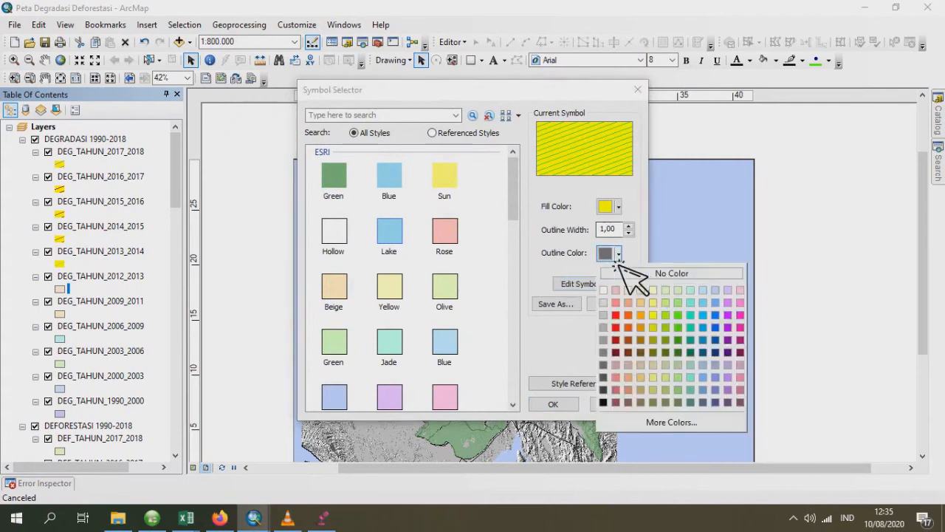
left_click(627, 273)
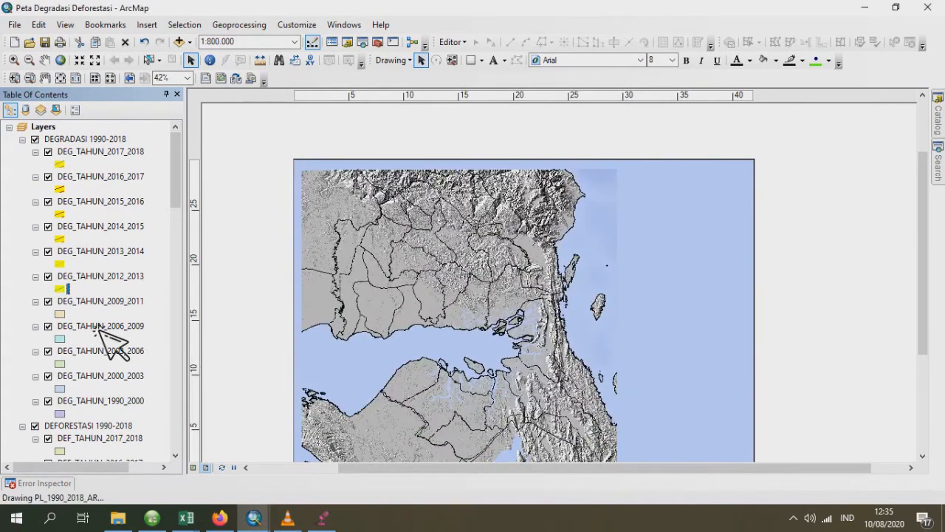
- Give the DEG_TAHUN_2009_2011 symbol's base layer a solid yellow fill and a yellow outline
left_click(66, 314)
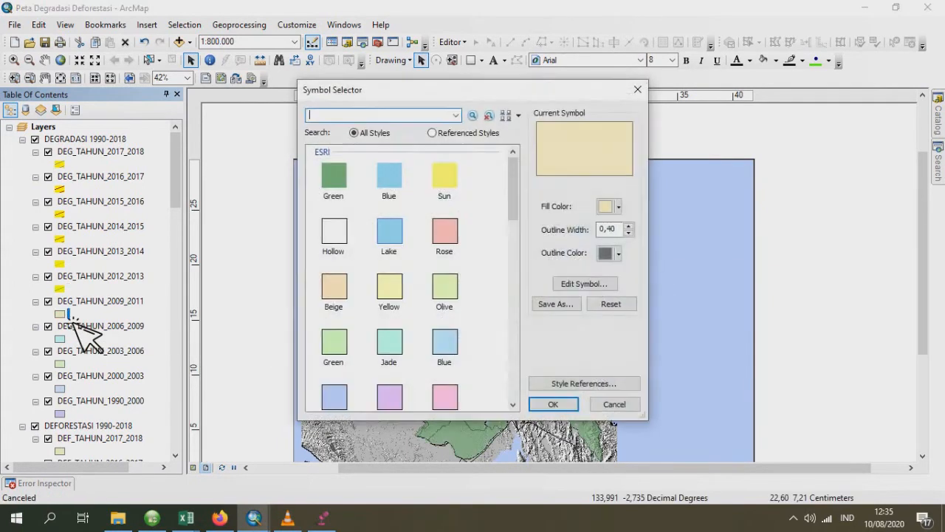
left_click(602, 286)
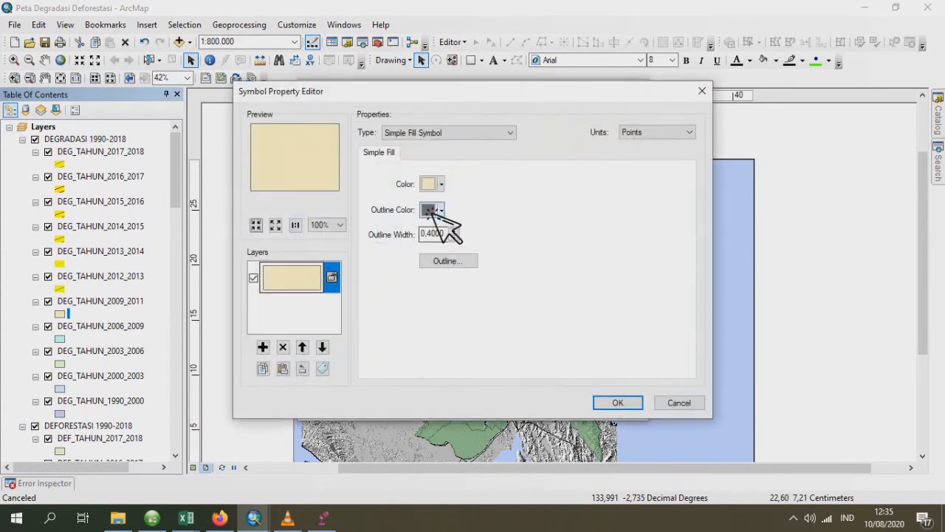
left_click(433, 209)
left_click(480, 280)
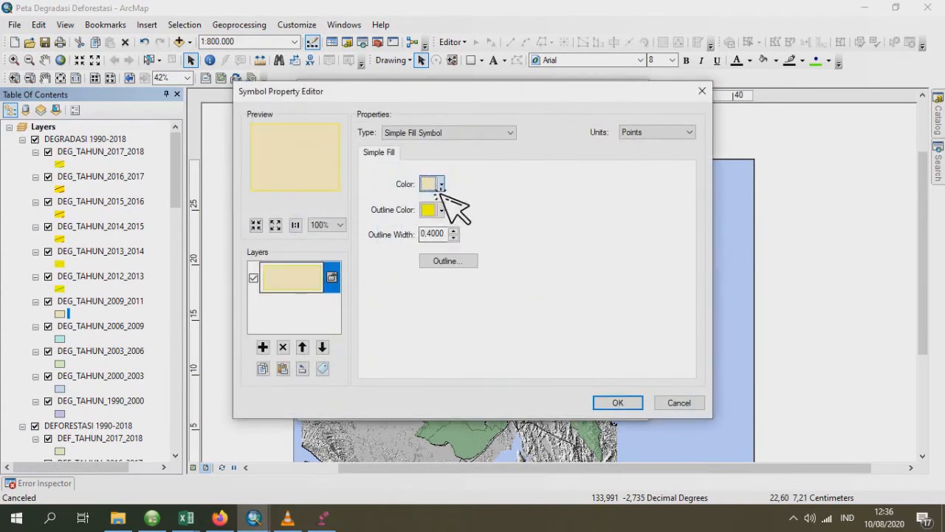
left_click(441, 183)
left_click(479, 256)
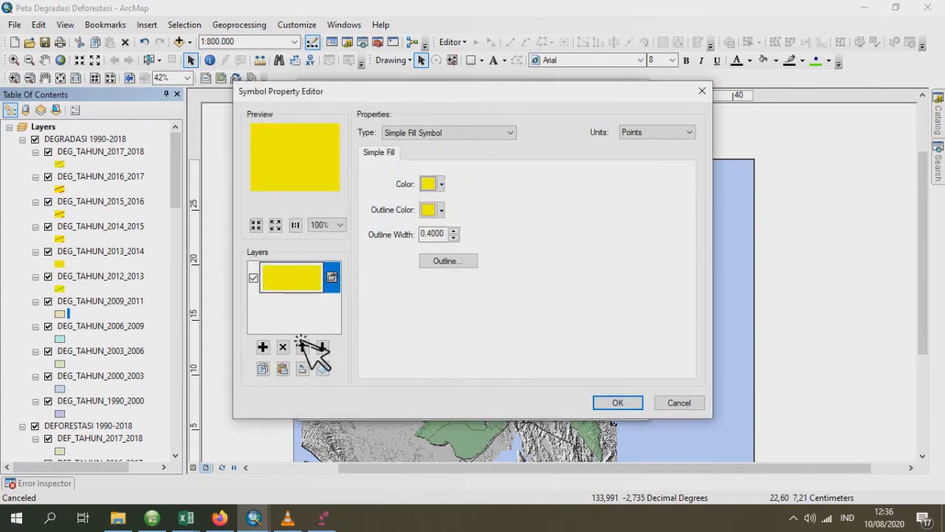
- Add a second symbol layer to DEG_TAHUN_2009_2011 and set the yellow base layer's outline to No Color
left_click(263, 346)
left_click(314, 308)
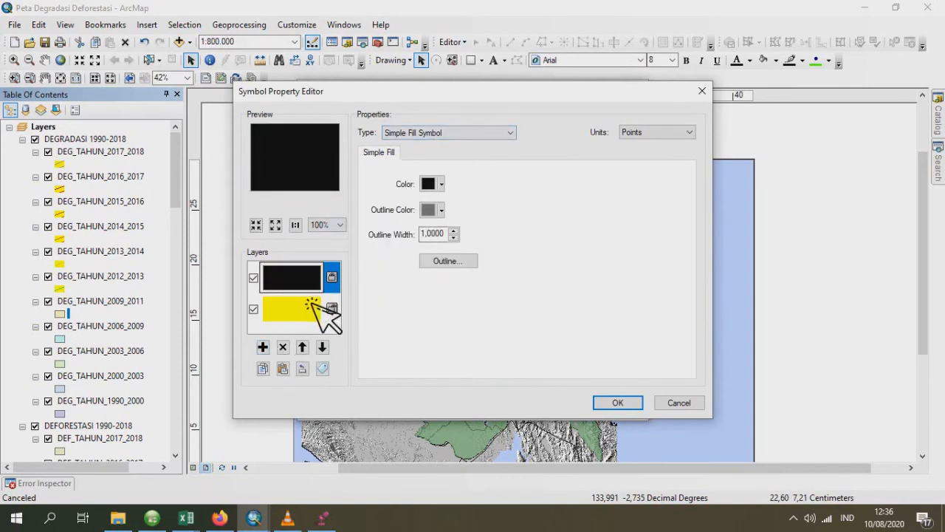
left_click(441, 210)
left_click(462, 229)
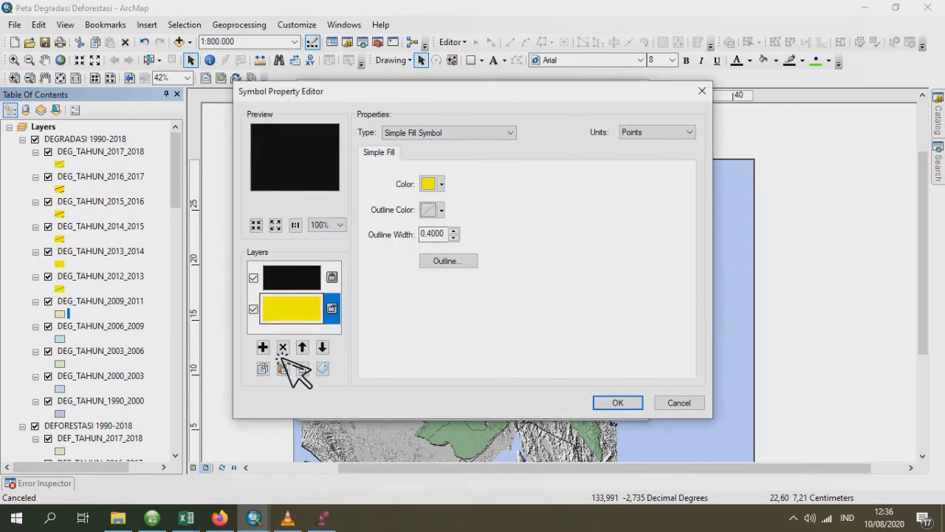
- Make the top symbol layer of DEG_TAHUN_2009_2011 a Line Fill Symbol with teal lines at an angle of 20
left_click(263, 347)
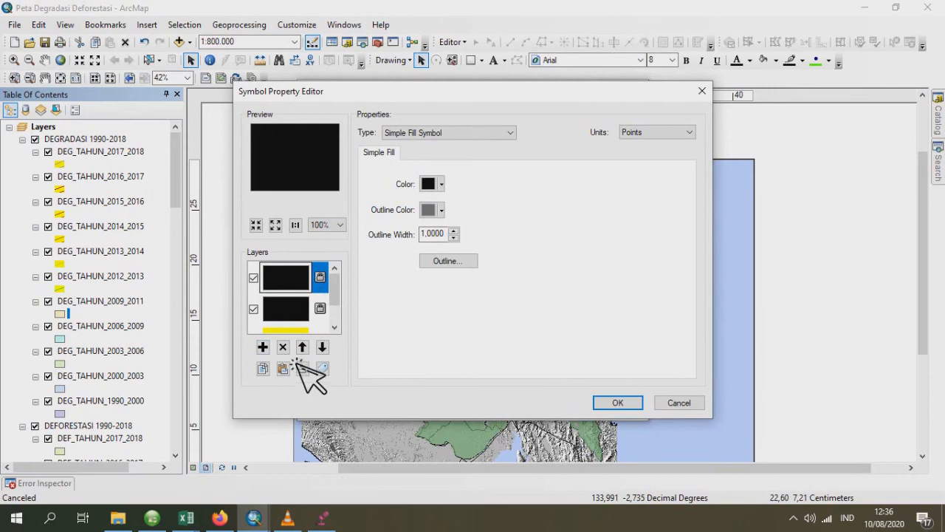
left_click(283, 347)
left_click(405, 133)
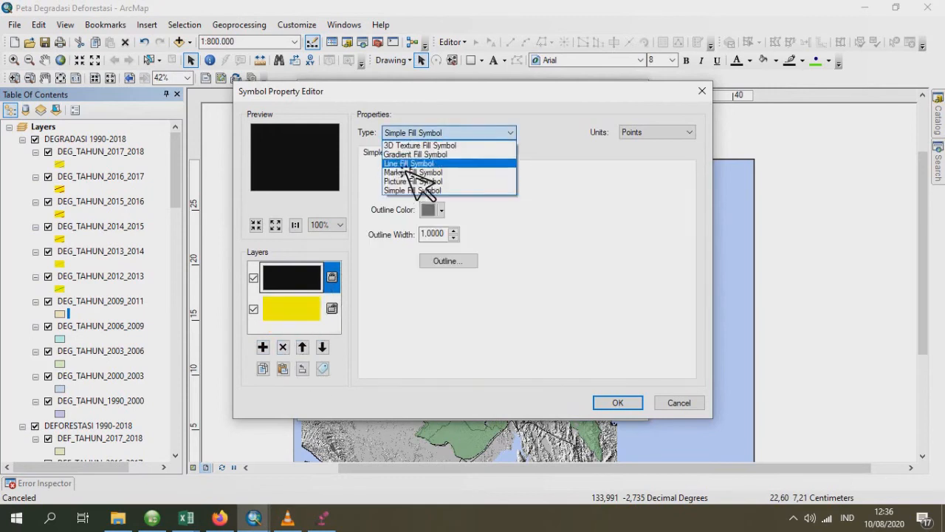
left_click(414, 163)
left_click(436, 183)
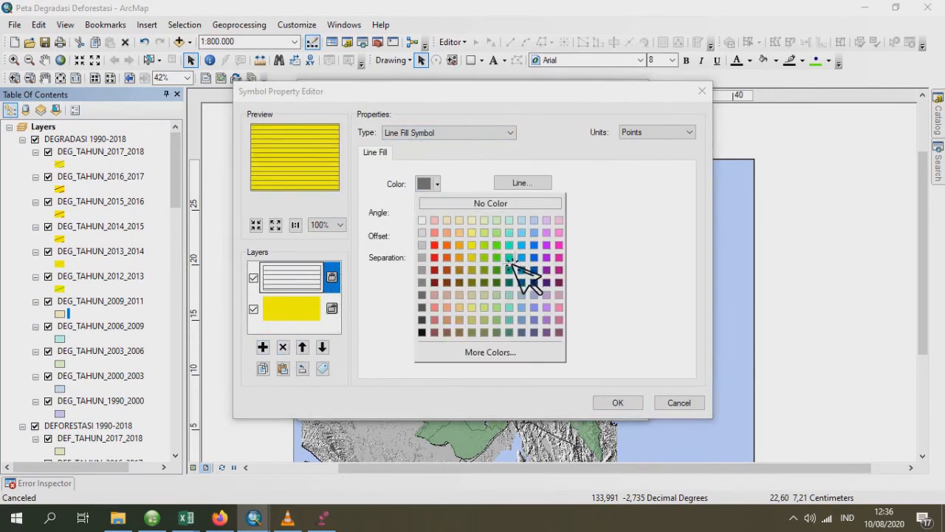
left_click(510, 258)
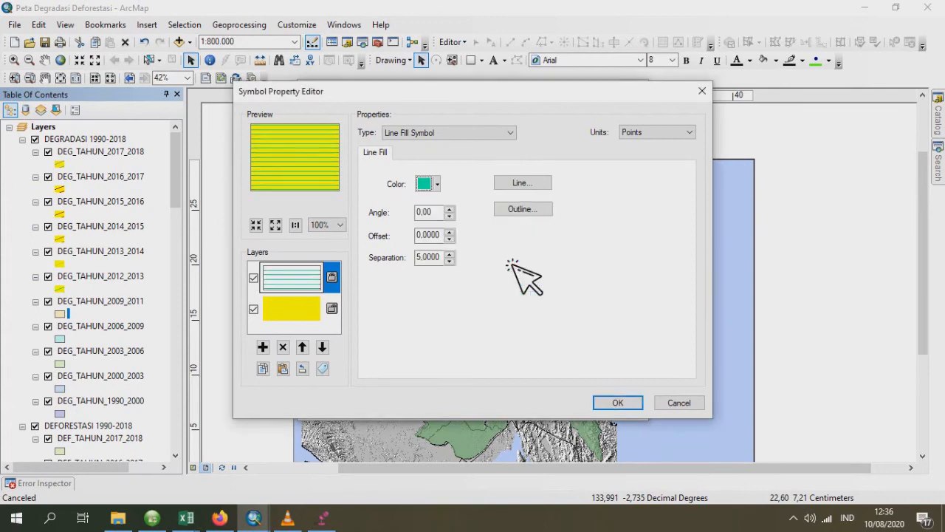
left_click_drag(442, 214, 406, 212)
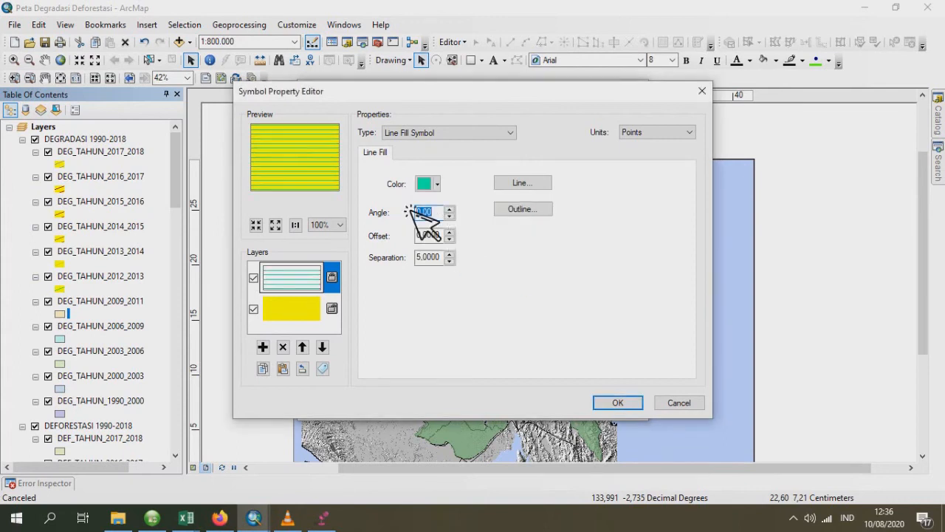
type("20")
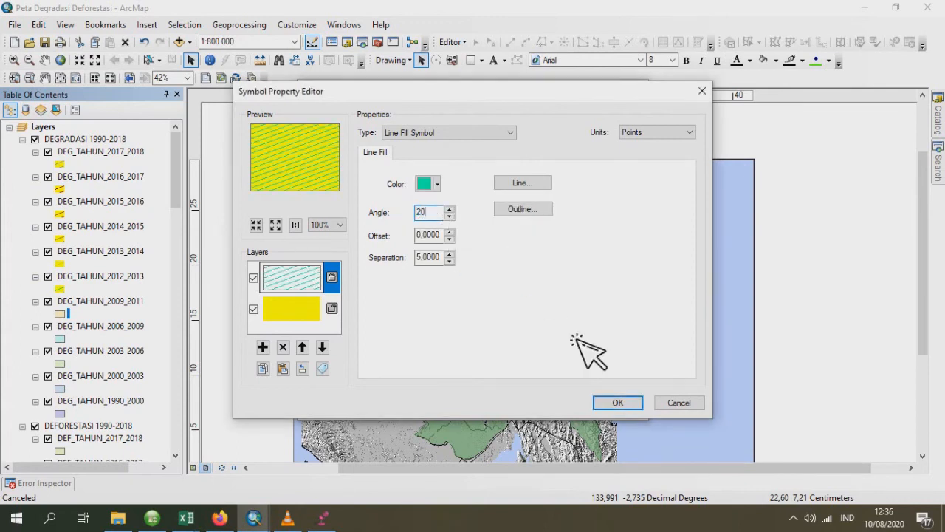
left_click(618, 403)
- Set the hatched DEG_TAHUN_2009_2011 symbol's outline to No Color and apply the symbol to the layer
left_click(618, 254)
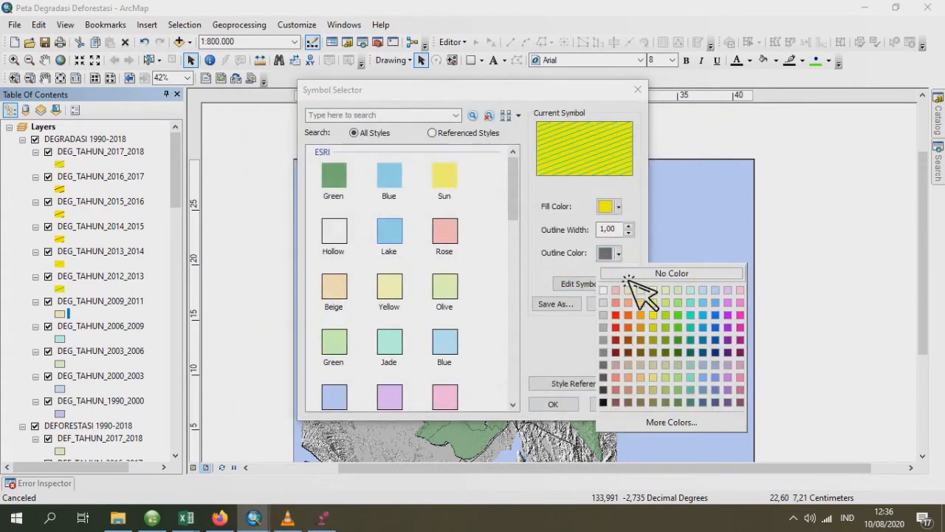
left_click(650, 271)
left_click(552, 404)
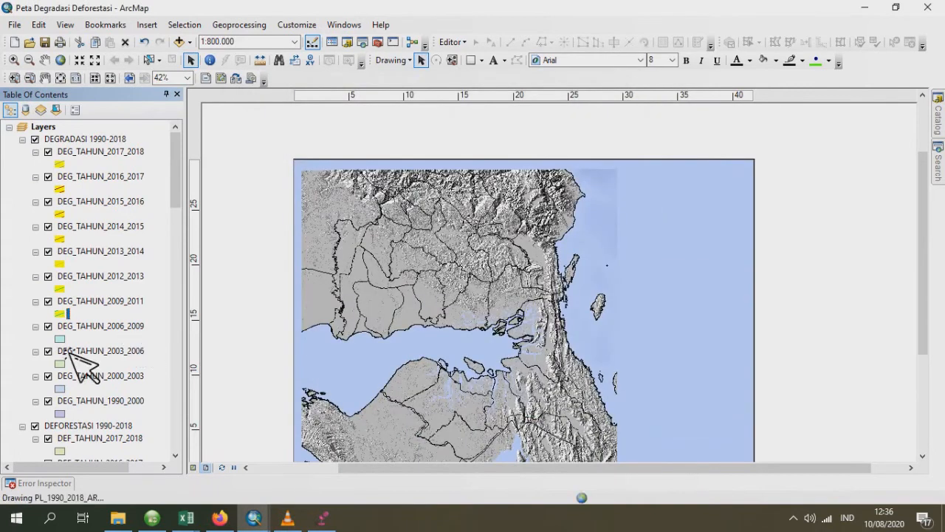
- Give the DEG_TAHUN_2006_2009 symbol's base layer a solid yellow fill with its outline set to No Color
left_click(62, 339)
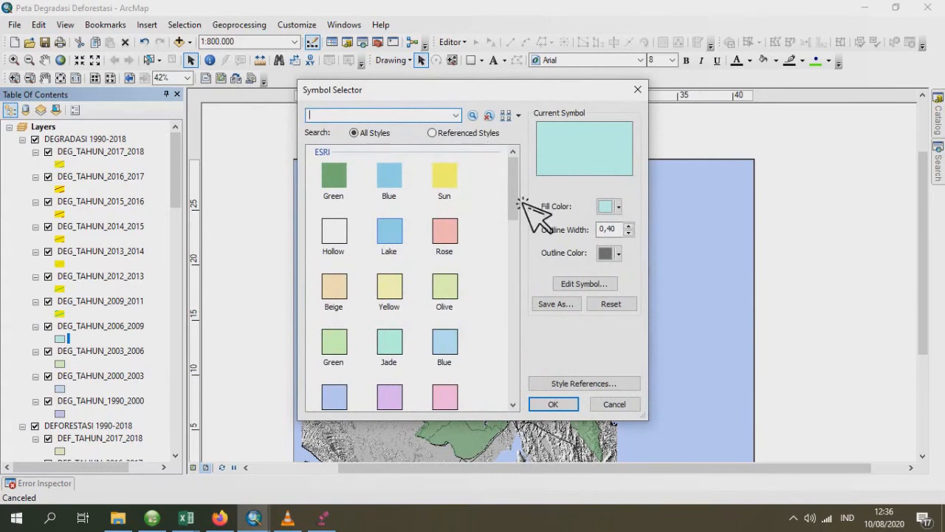
left_click(593, 286)
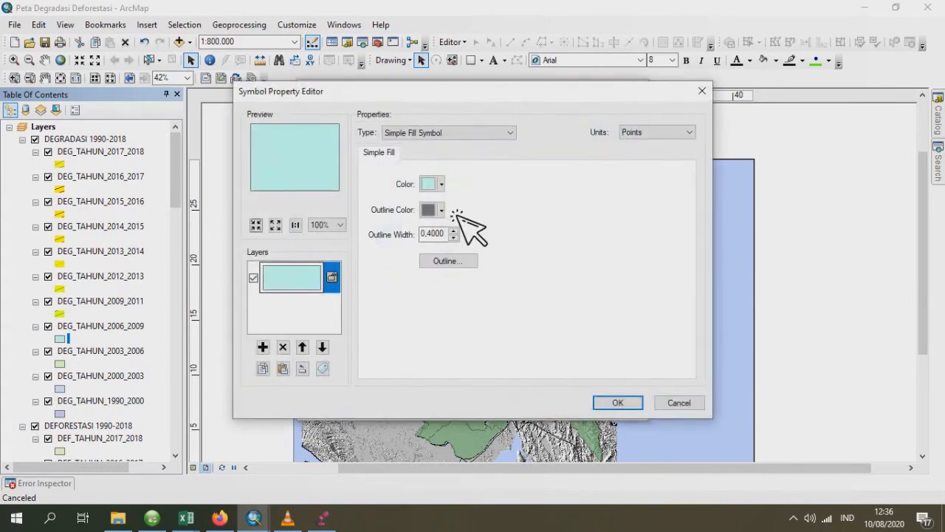
left_click(458, 137)
left_click(443, 190)
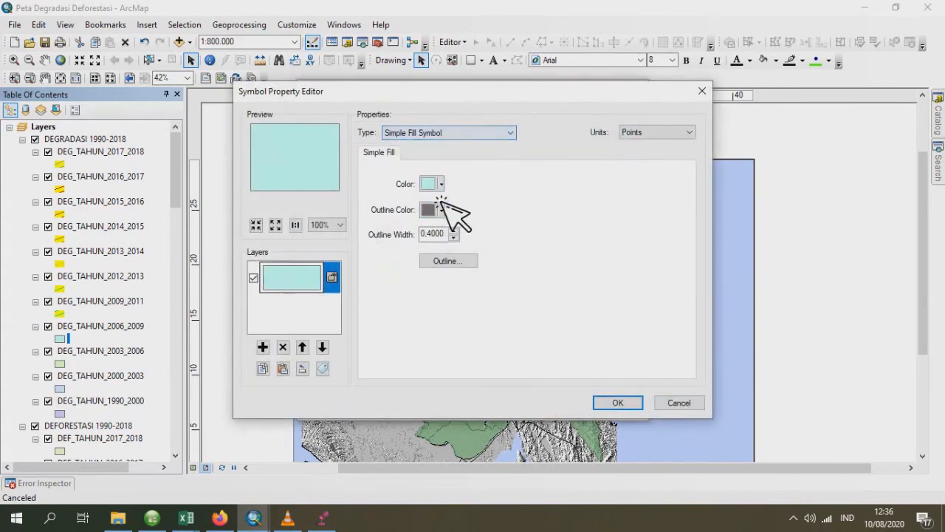
left_click(436, 184)
left_click(484, 254)
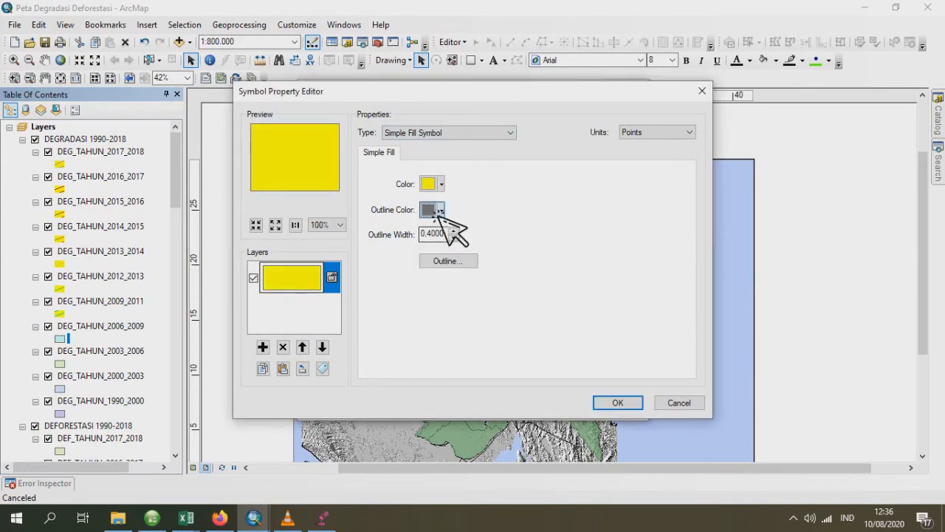
left_click(434, 210)
left_click(480, 231)
- Add a second symbol layer to DEG_TAHUN_2006_2009 as a Line Fill Symbol with slanted light blue lines
left_click(262, 347)
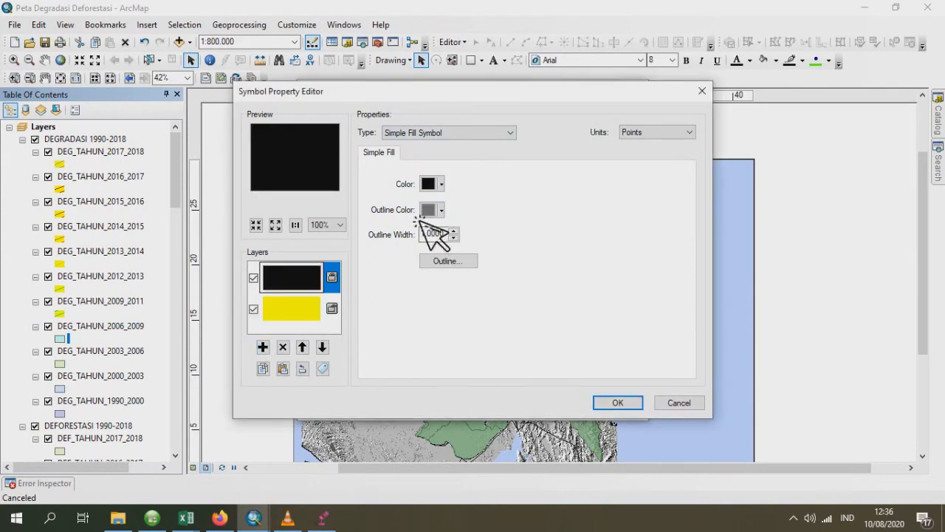
left_click(466, 139)
left_click(443, 163)
left_click(432, 183)
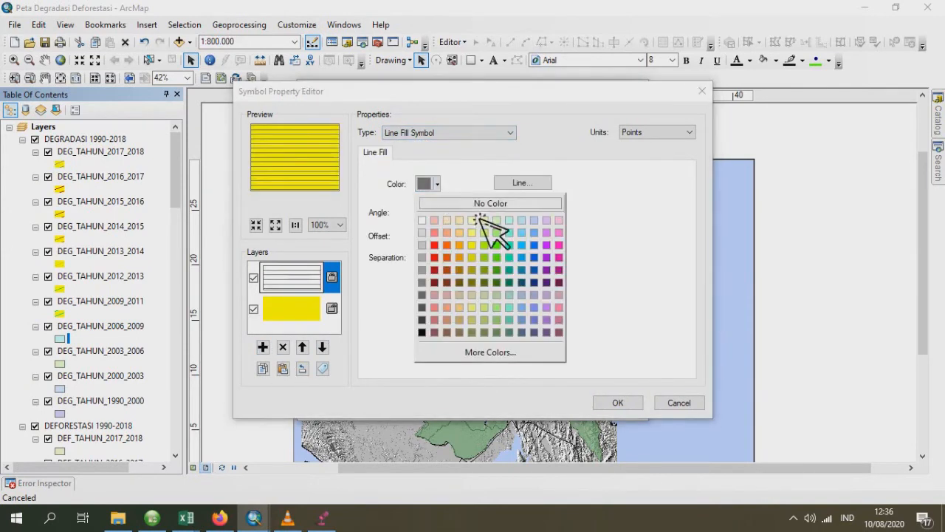
left_click(529, 251)
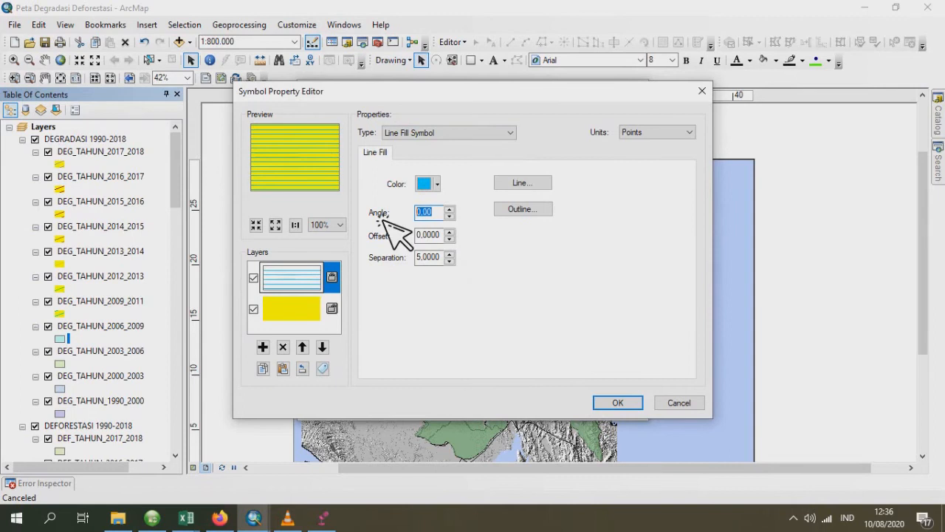
type("45")
left_click(613, 403)
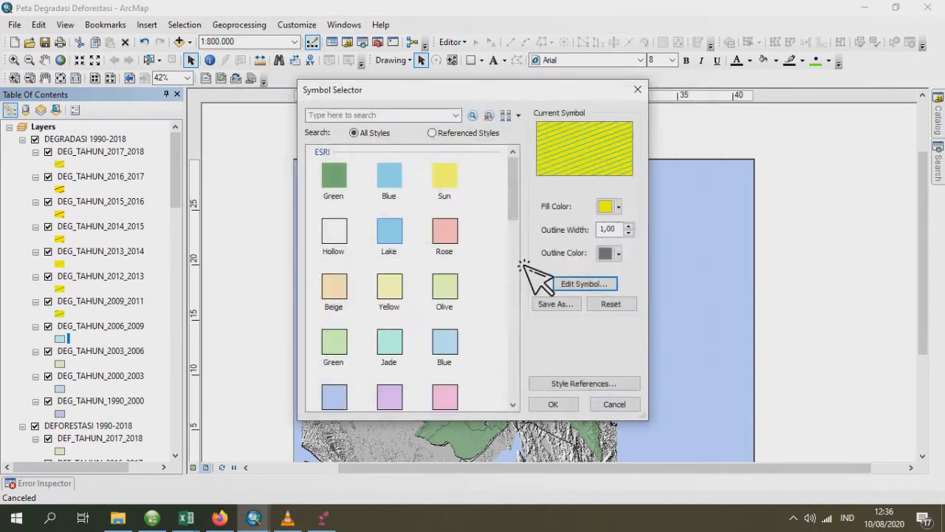
- Set the hatched DEG_TAHUN_2006_2009 symbol's outline to No Color and apply the symbol to the layer
left_click(619, 253)
left_click(620, 271)
left_click(553, 404)
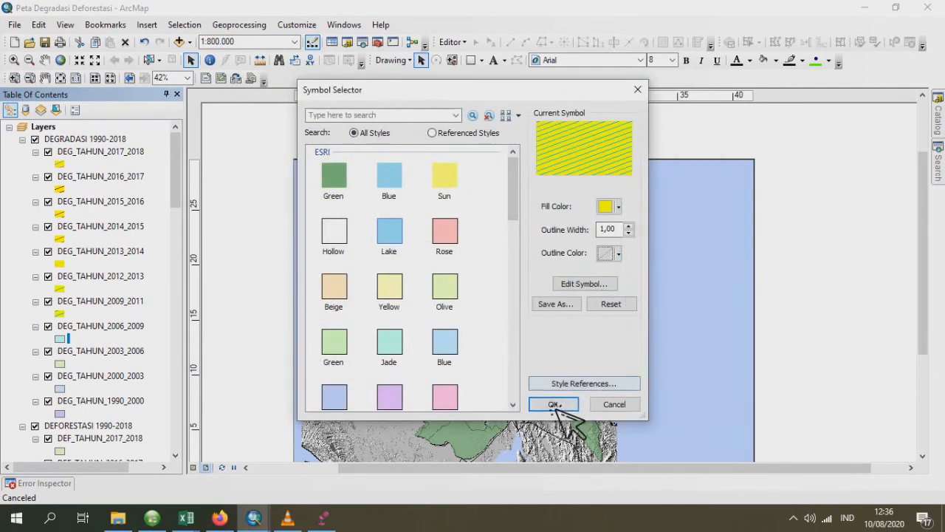
- Give the DEG_TAHUN_2003_2006 symbol's base layer a solid yellow fill with its outline set to No Color
left_click(61, 364)
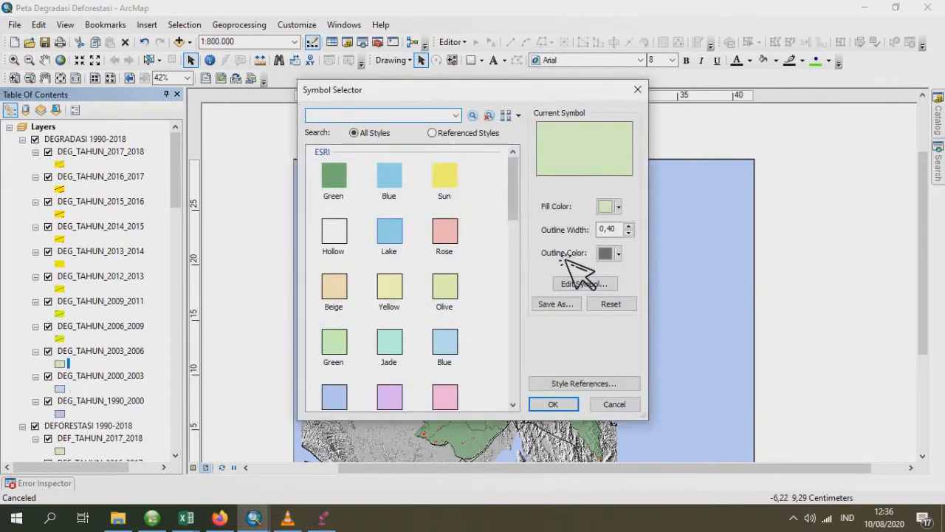
left_click(583, 285)
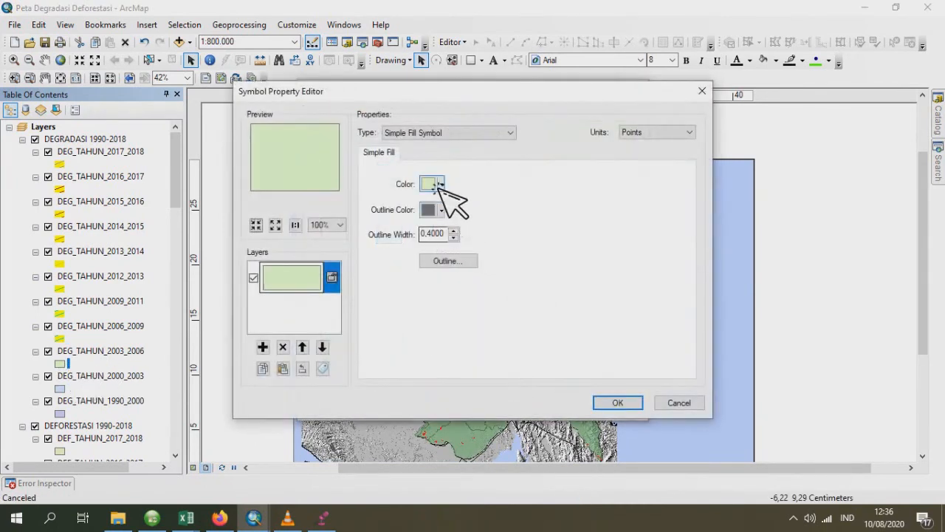
left_click(441, 185)
left_click(486, 256)
left_click(441, 210)
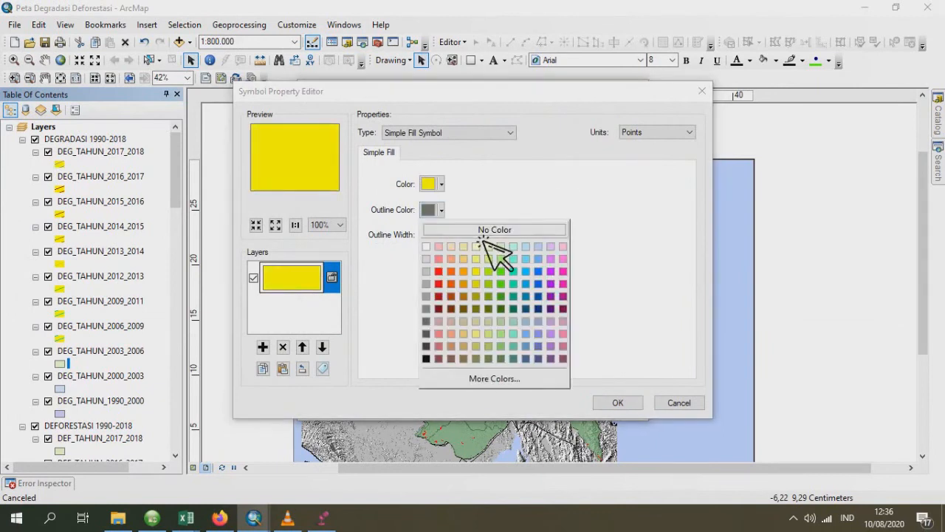
left_click(492, 229)
- Add a second symbol layer to DEG_TAHUN_2003_2006 as a Line Fill Symbol with blue lines at an angle of 20
left_click(263, 347)
left_click(443, 132)
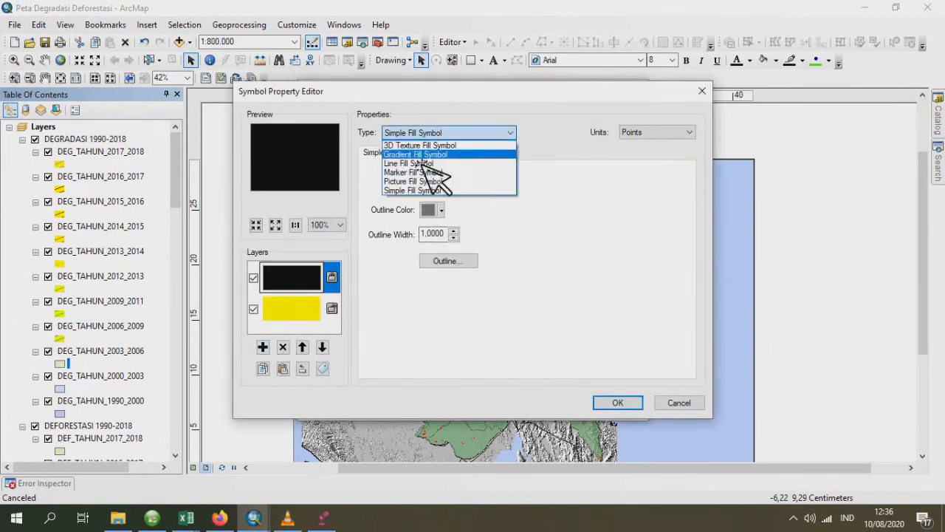
left_click(432, 168)
left_click(437, 184)
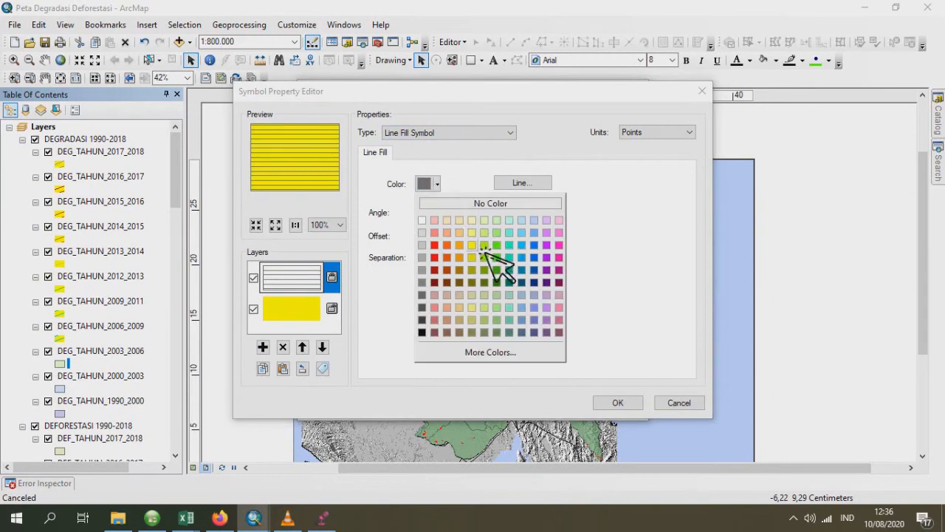
left_click(535, 245)
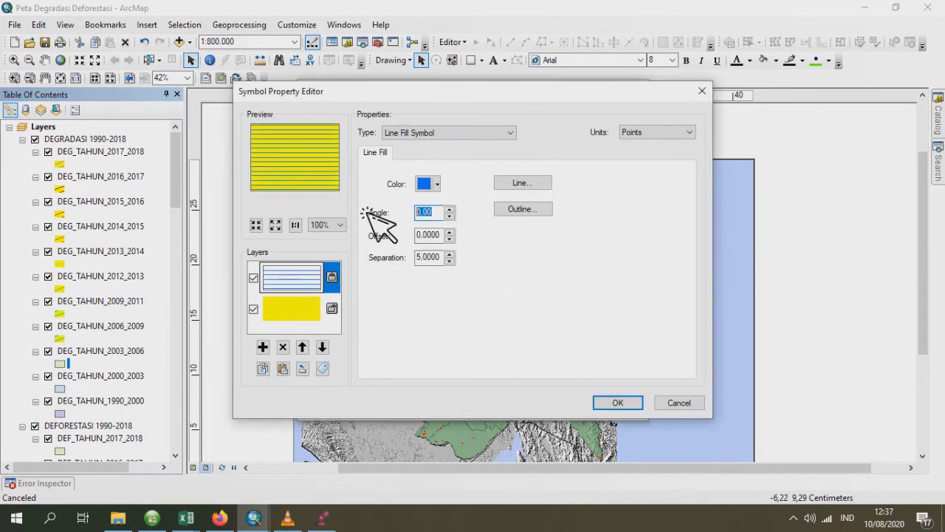
type("20")
left_click(617, 402)
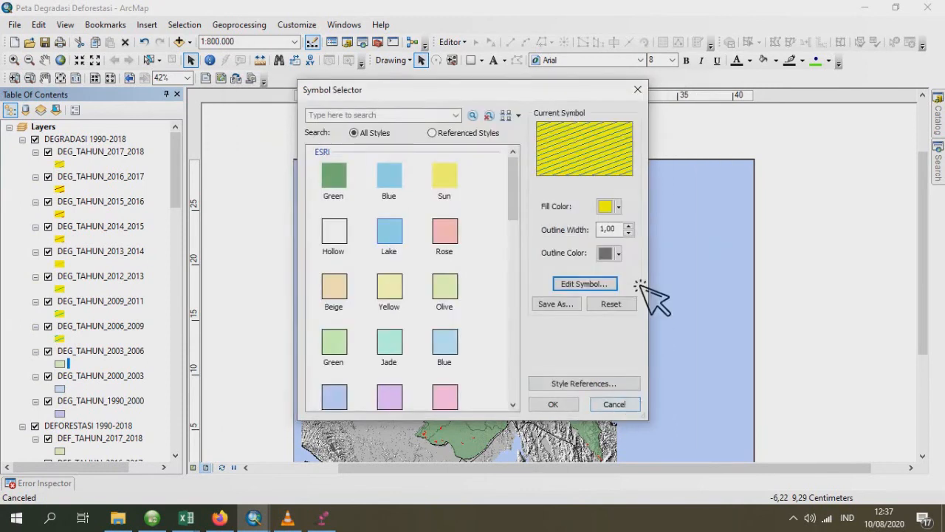
- Set the hatched DEG_TAHUN_2003_2006 symbol's outline to No Color and apply the symbol to the layer
left_click(619, 252)
left_click(669, 272)
left_click(553, 404)
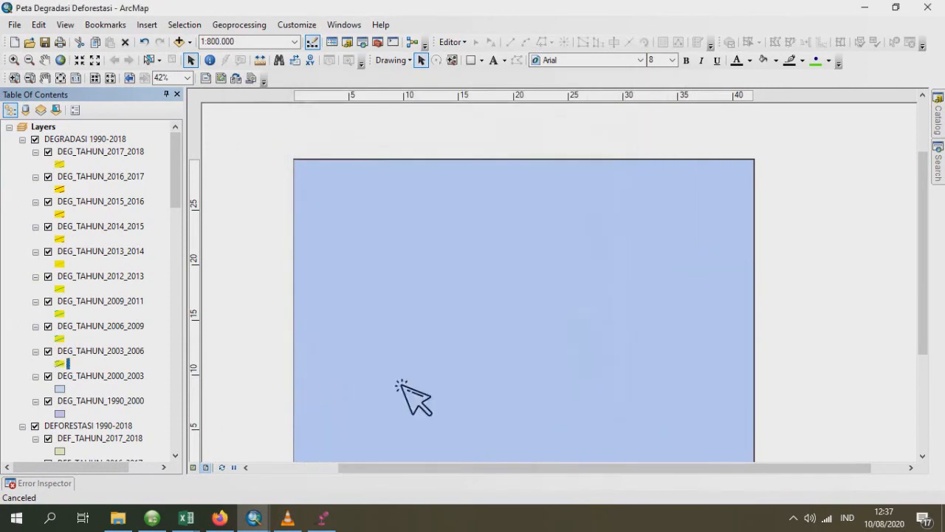
- Give the DEG_TAHUN_2000_2003 symbol's base layer a solid yellow fill with its outline set to No Color
left_click(61, 388)
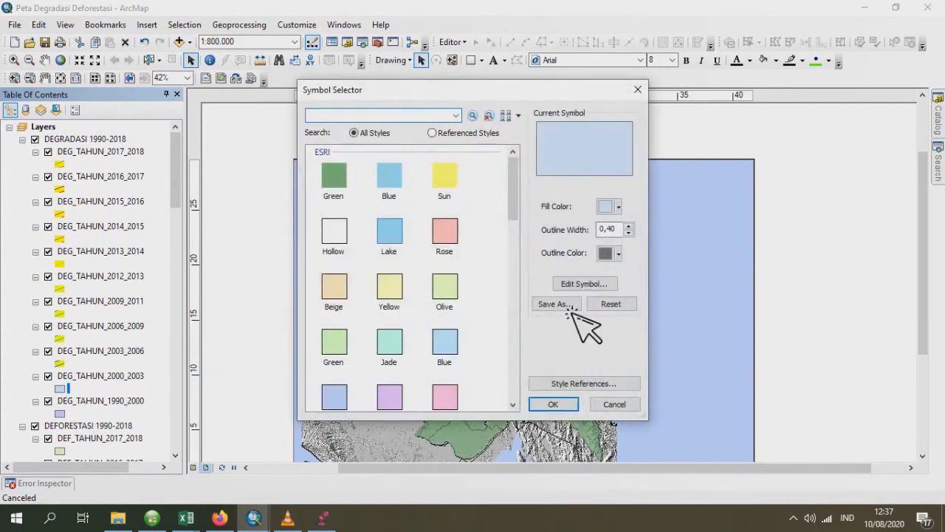
left_click(583, 283)
left_click(441, 210)
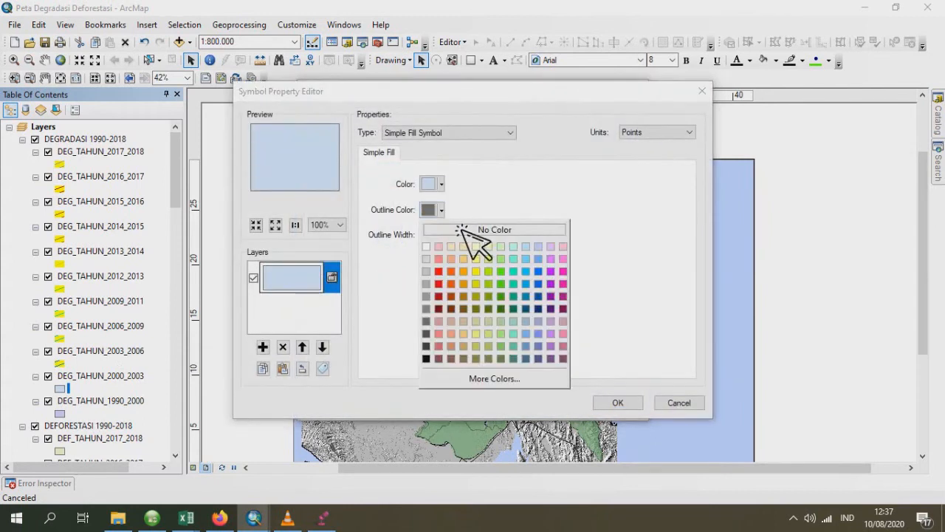
left_click(464, 230)
left_click(441, 210)
left_click(468, 230)
left_click(442, 185)
left_click(452, 204)
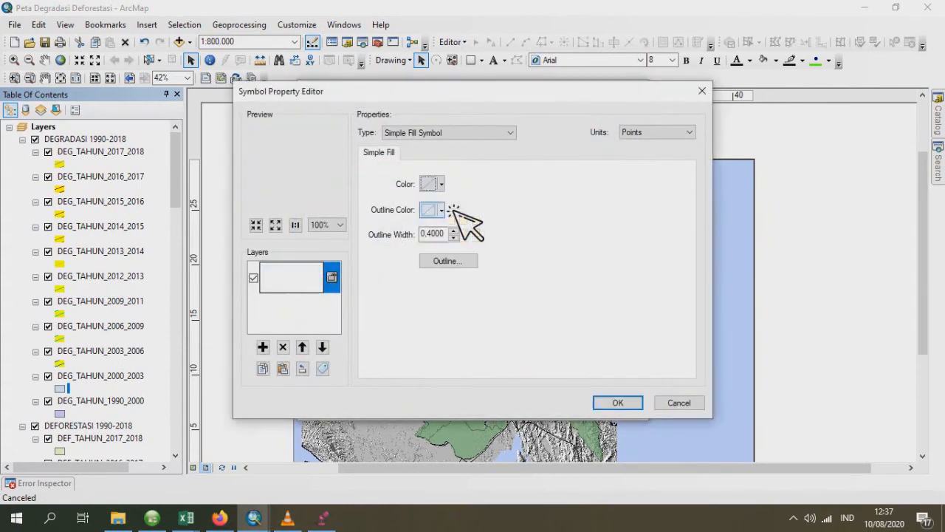
left_click(441, 184)
left_click(490, 249)
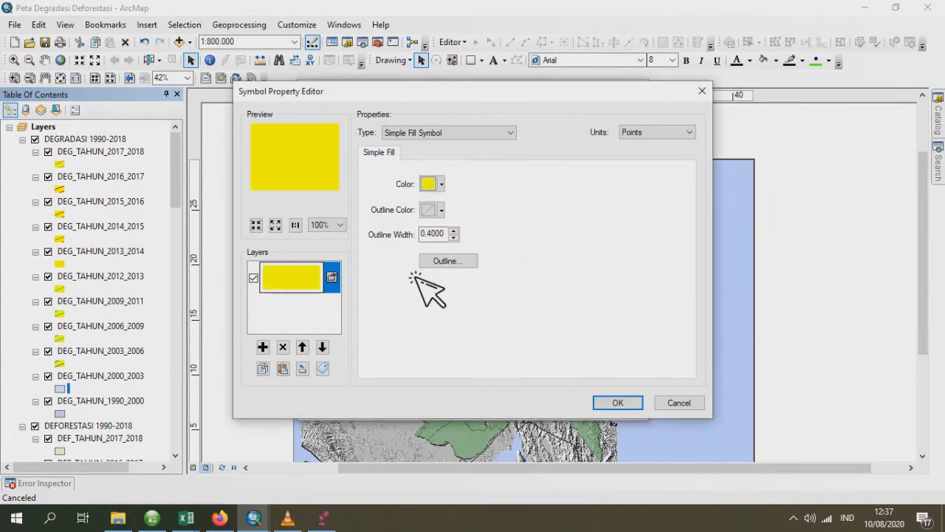
- Add a second symbol layer to DEG_TAHUN_2000_2003 as a Line Fill Symbol with purple lines at an angle of 20
left_click(263, 347)
left_click(449, 133)
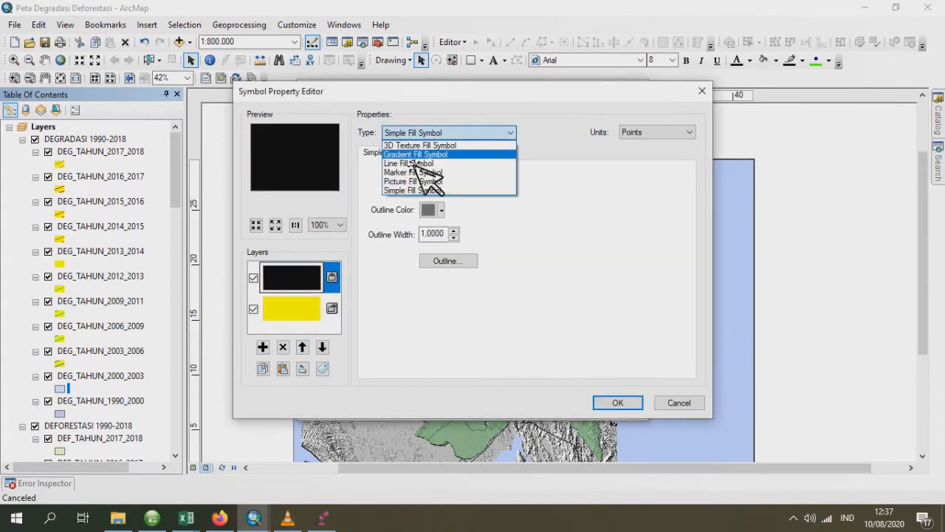
left_click(411, 163)
left_click(438, 184)
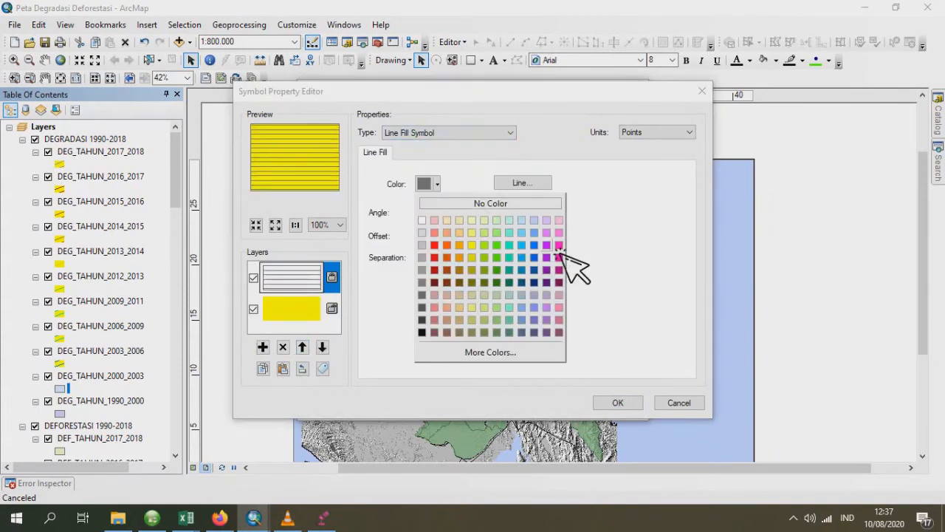
left_click(559, 245)
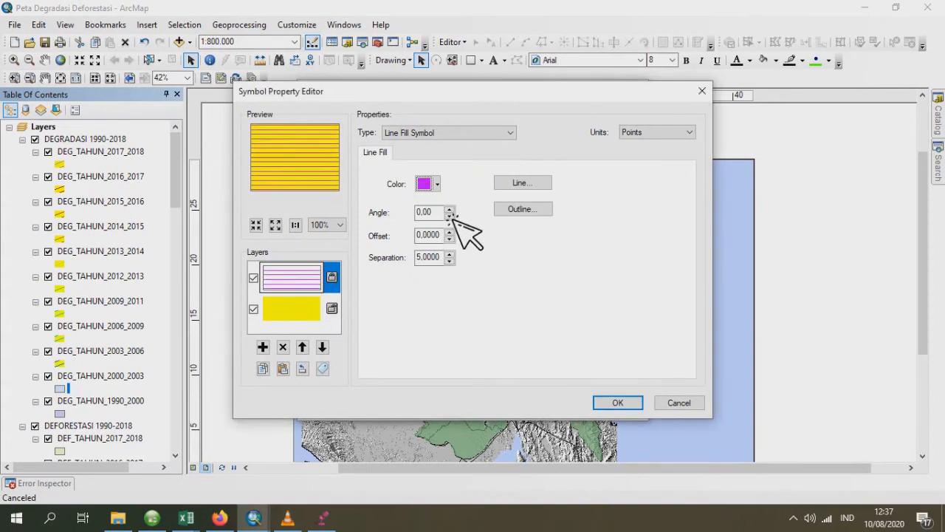
double_click(423, 212)
type("20")
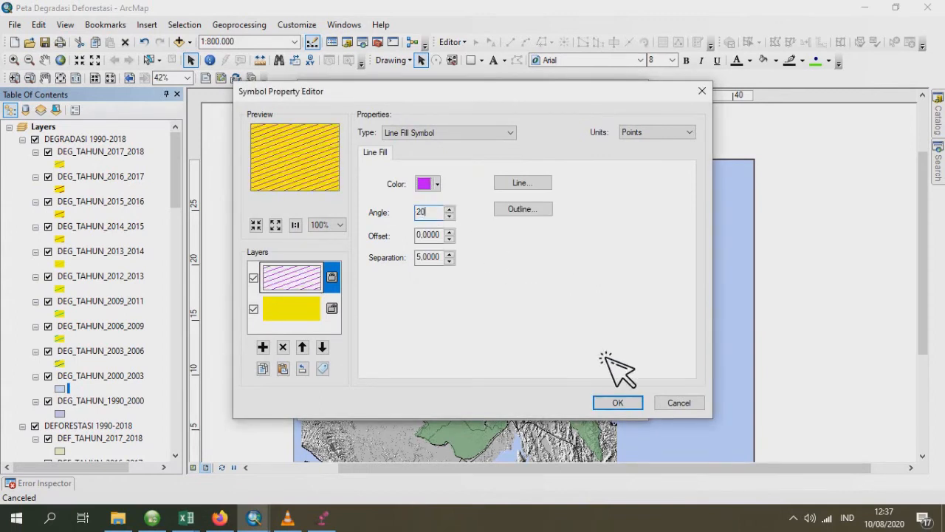
left_click(629, 404)
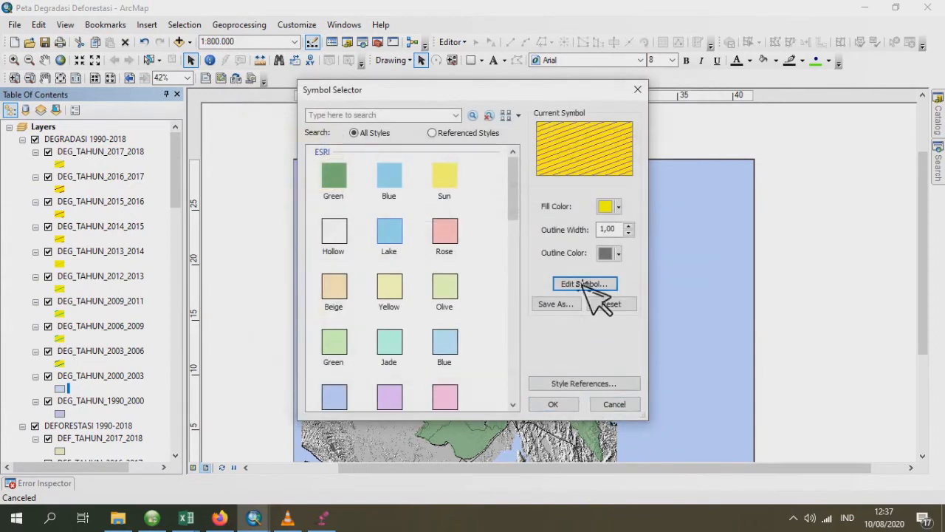
- Set the hatched DEG_TAHUN_2000_2003 symbol's outline to No Color and apply the symbol to the layer
left_click(618, 254)
left_click(628, 276)
left_click(553, 404)
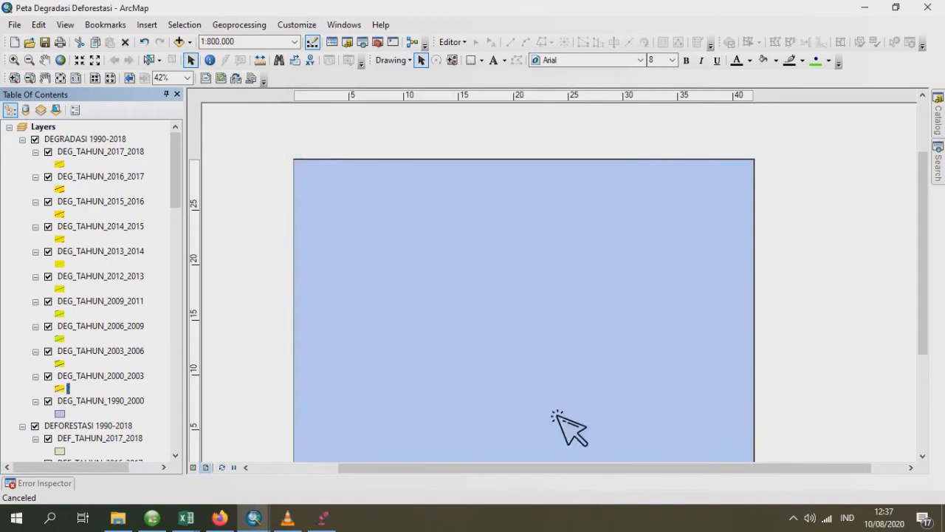
- Open the DEG_TAHUN_1990_2000 layer's symbol for editing in the Symbol Property Editor
left_click(62, 414)
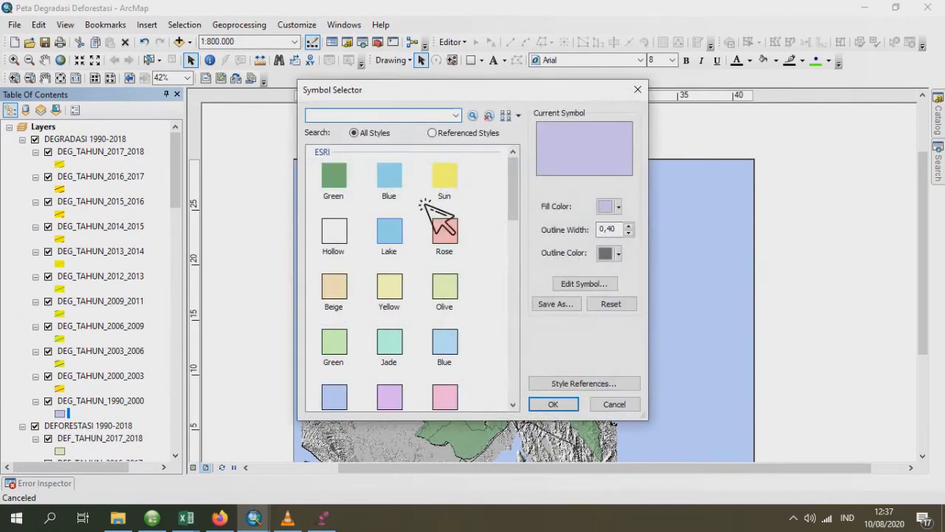
left_click(594, 289)
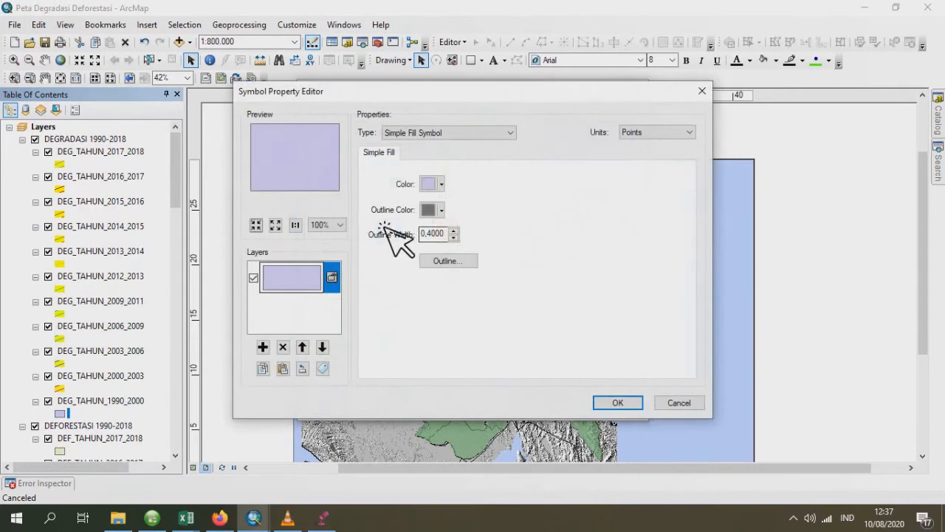
left_click(415, 133)
left_click(432, 163)
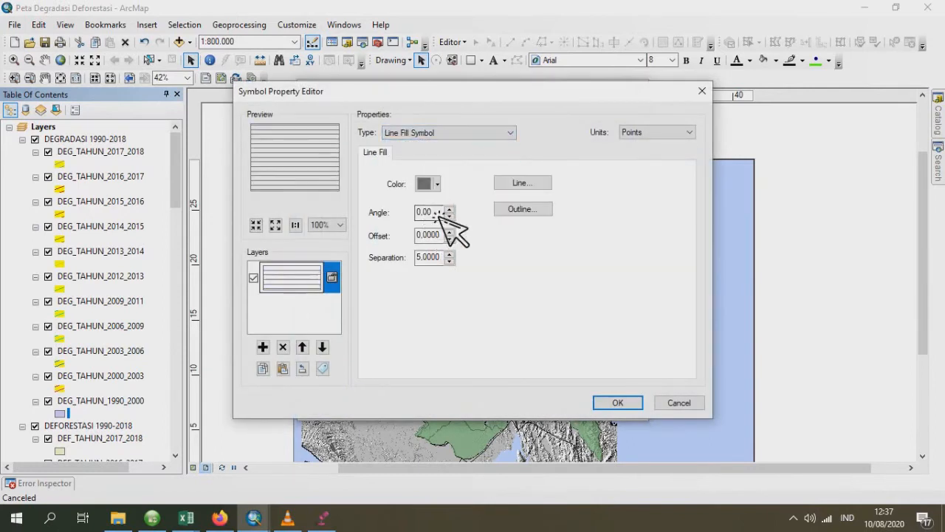
left_click(431, 184)
left_click(471, 244)
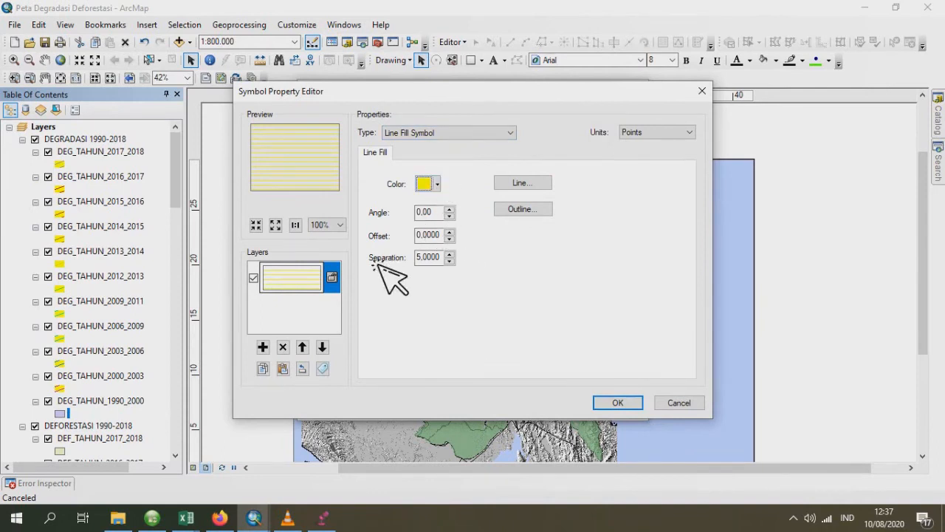
- Make the DEG_TAHUN_1990_2000 base layer a Simple Fill Symbol with a solid yellow fill and its outline set to No Color
left_click(424, 134)
left_click(429, 188)
left_click(428, 185)
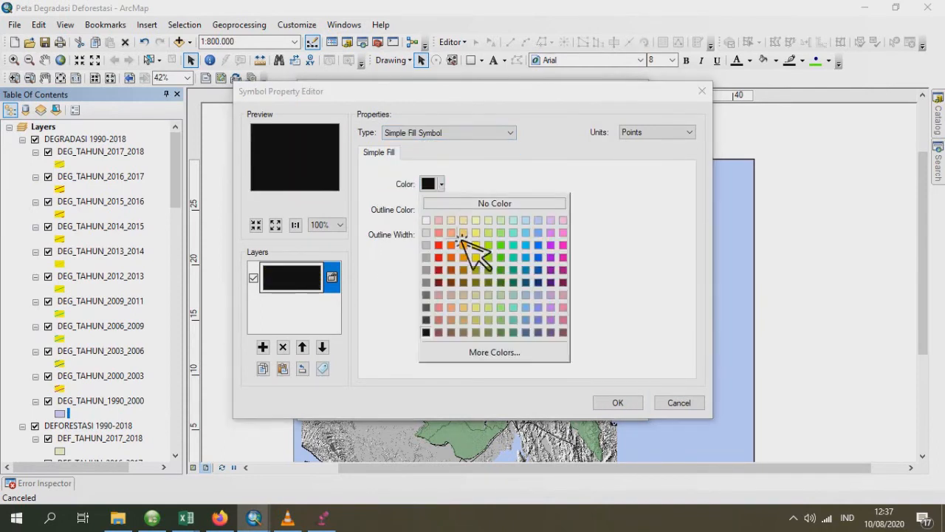
left_click(473, 246)
left_click(435, 213)
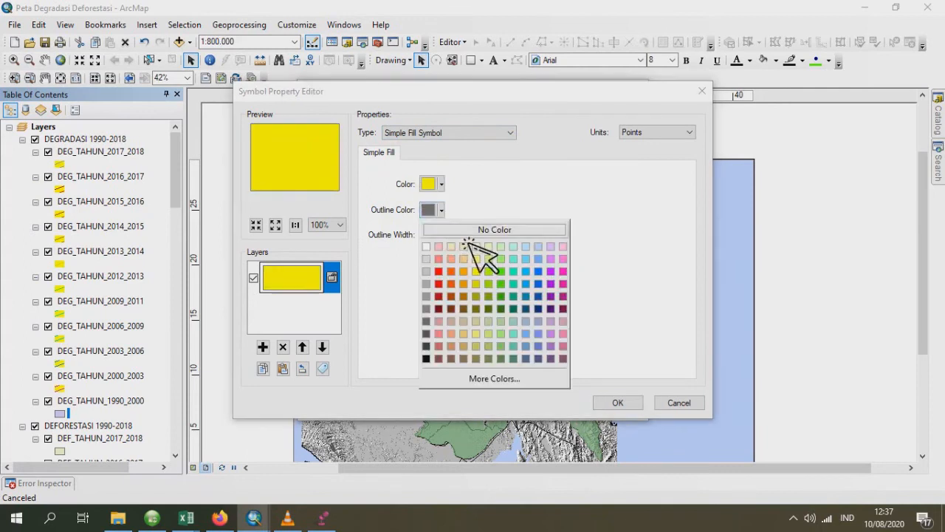
left_click(468, 230)
- Add a second symbol layer to DEG_TAHUN_1990_2000 as a Line Fill Symbol with Fuchsia Pink lines at an angle of 20
left_click(263, 347)
left_click(419, 134)
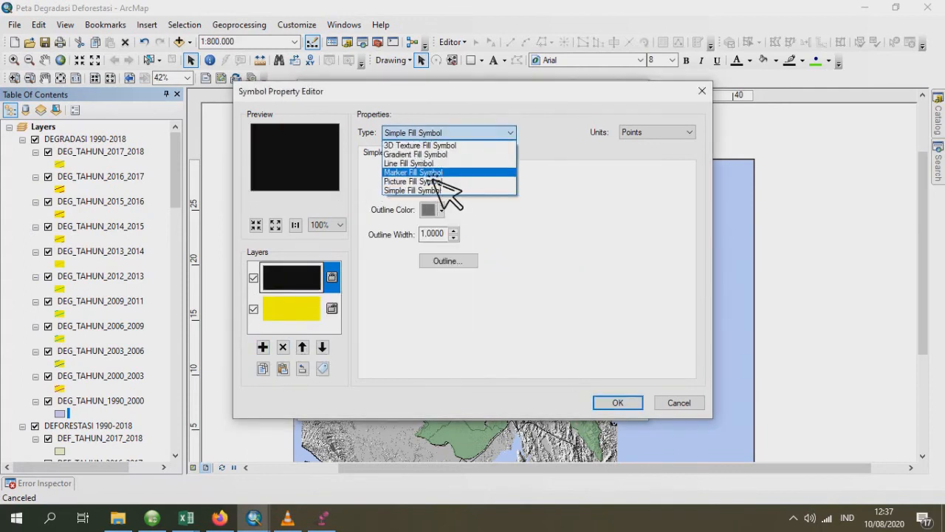
left_click(434, 161)
left_click(434, 186)
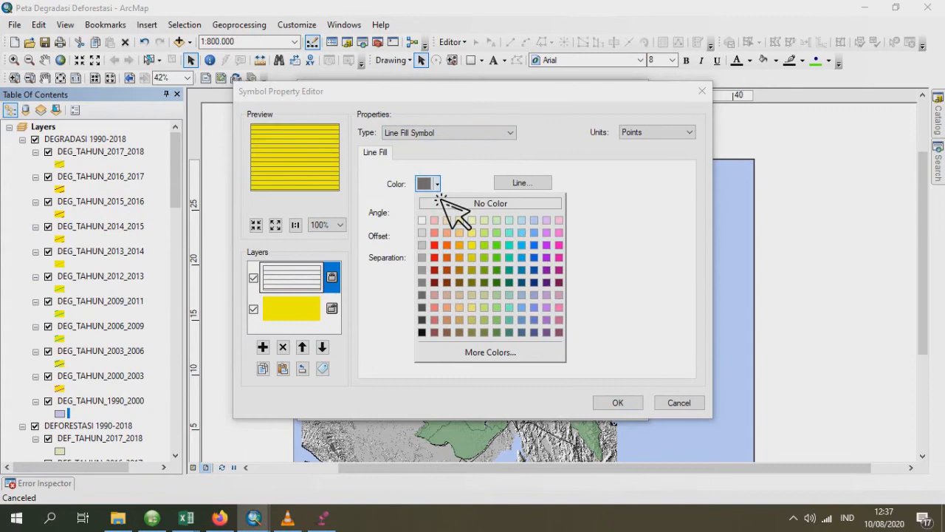
left_click(561, 246)
left_click_drag(442, 212, 378, 216)
type("20")
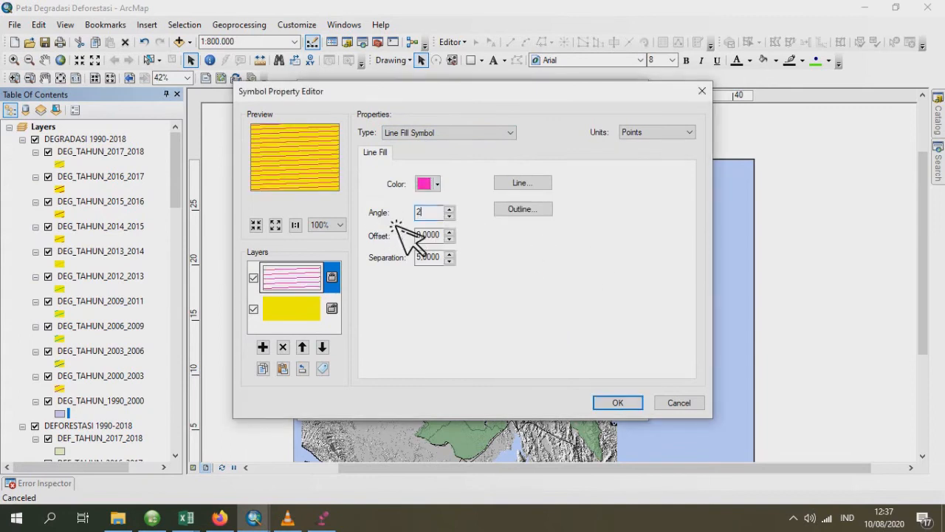
- Set the hatched DEG_TAHUN_1990_2000 symbol's outline to No Color and apply the symbol to the layer
left_click(629, 406)
left_click(619, 253)
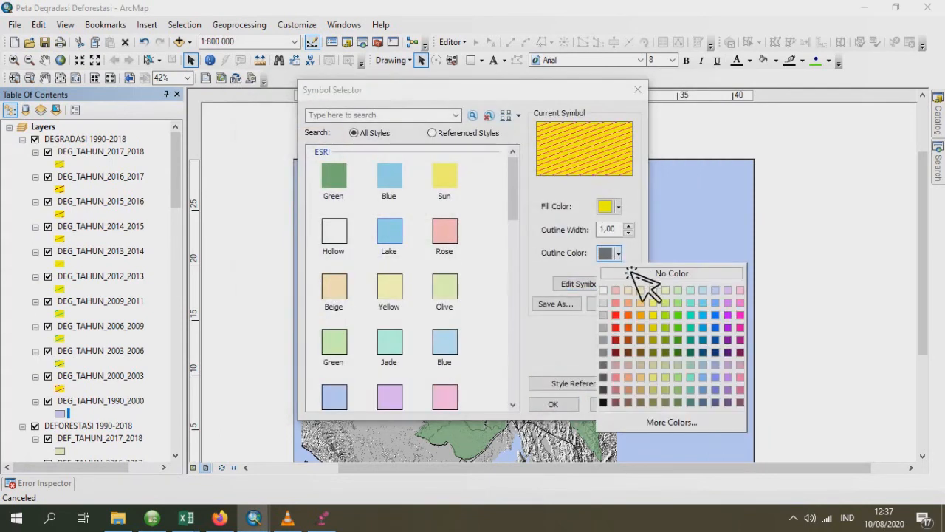
left_click(637, 272)
left_click(554, 405)
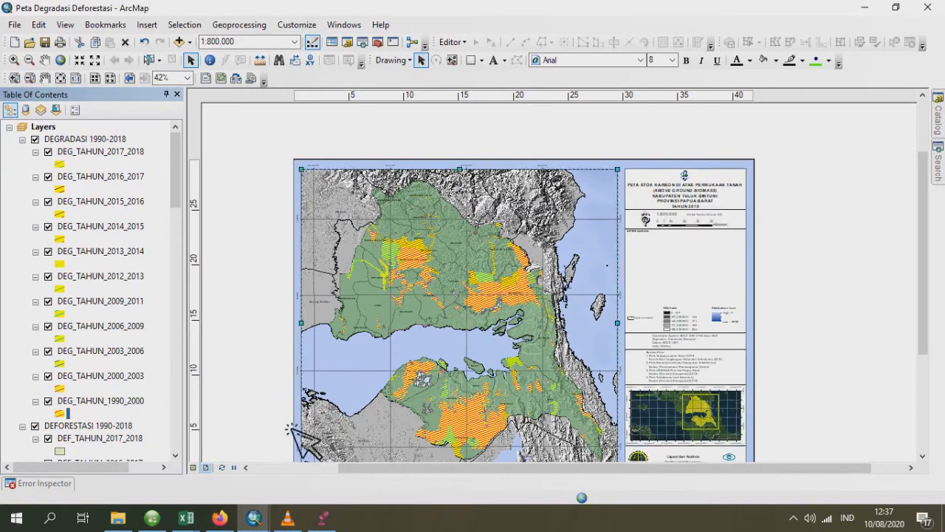
- Set the DEG_TAHUN_2017_2018 layer's transparency to 30% and open its layer name for editing
scroll(288, 435, "up", 1)
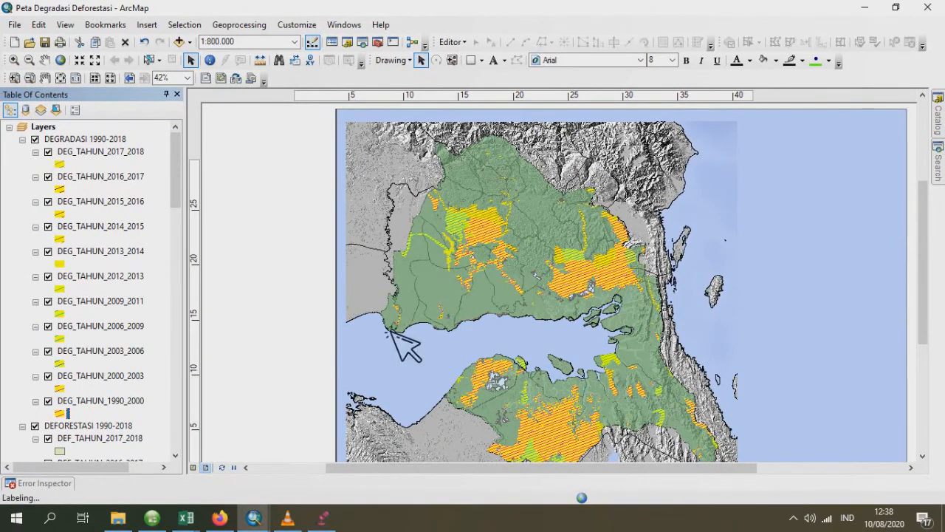
left_click(97, 154)
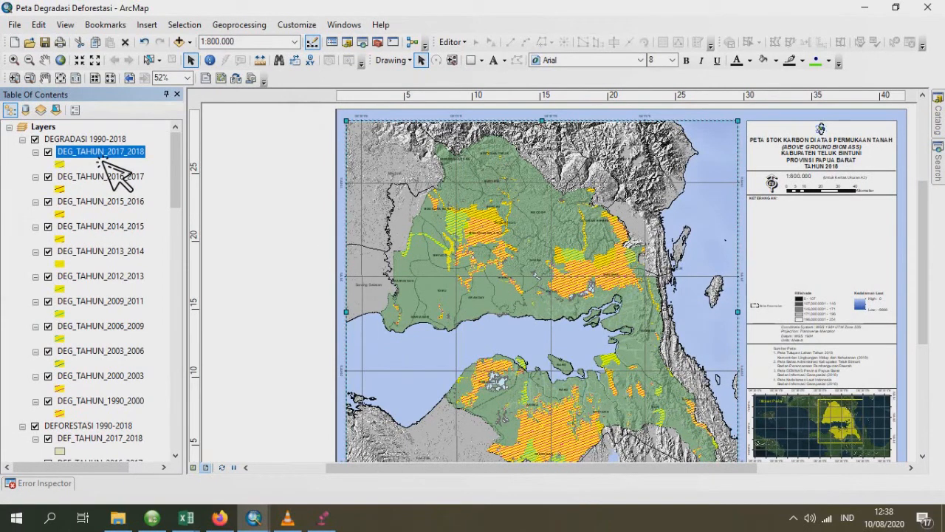
double_click(111, 155)
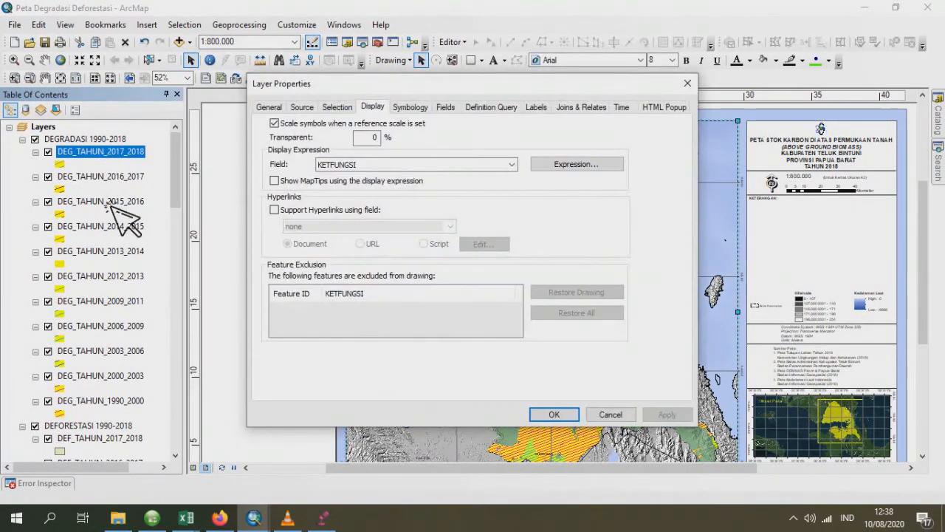
double_click(366, 137)
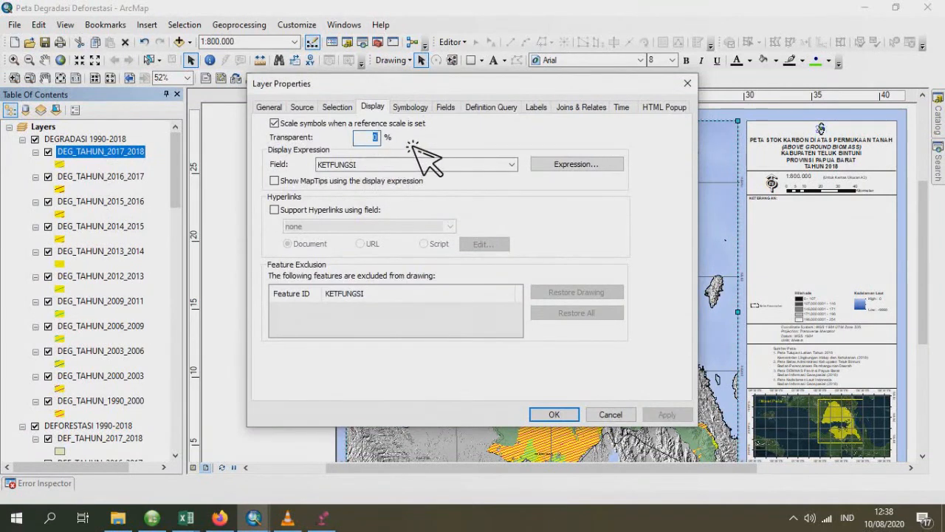
double_click(361, 142)
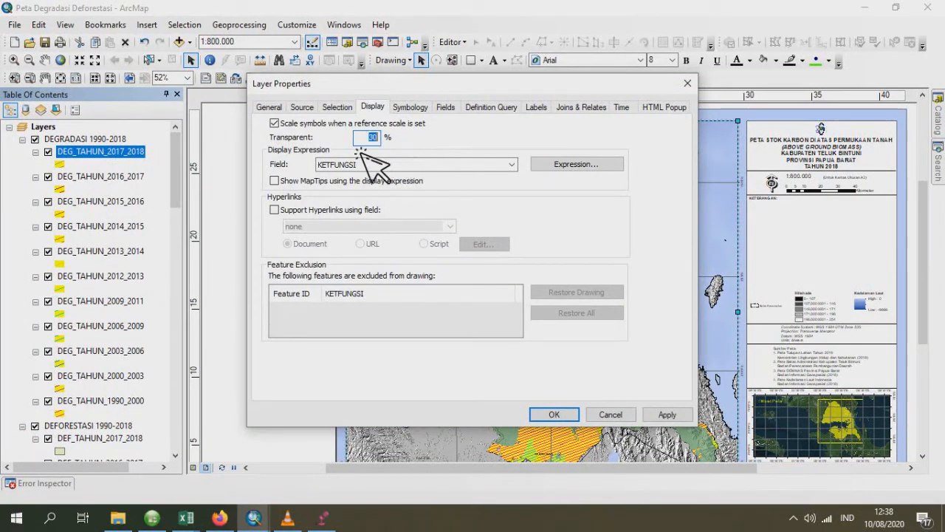
left_click(270, 107)
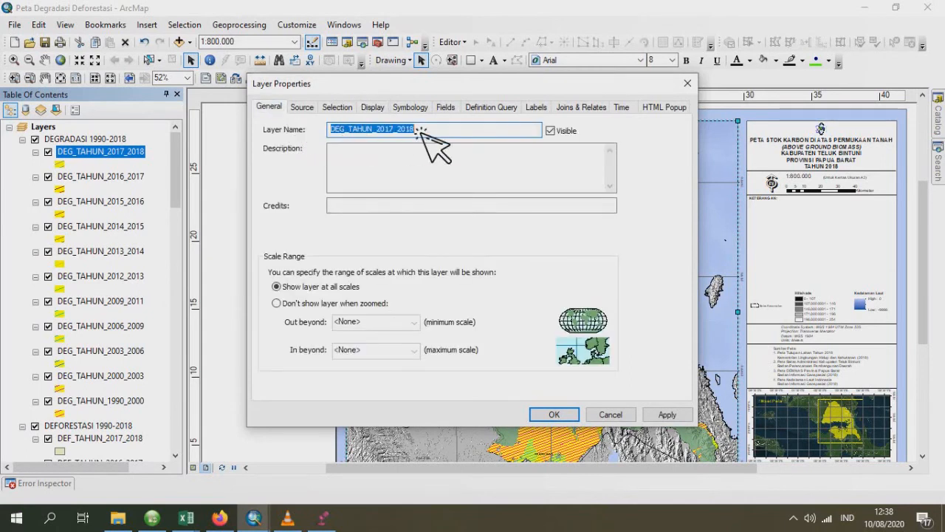
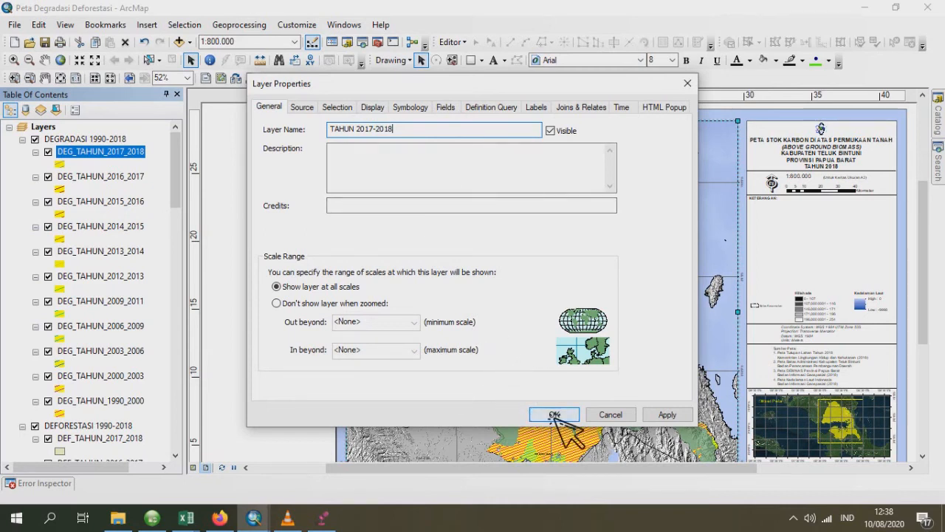
- Rename the DEG_TAHUN_2017_2018 layer as TAHUN 2017-2018 and apply its layer properties
left_click(372, 108)
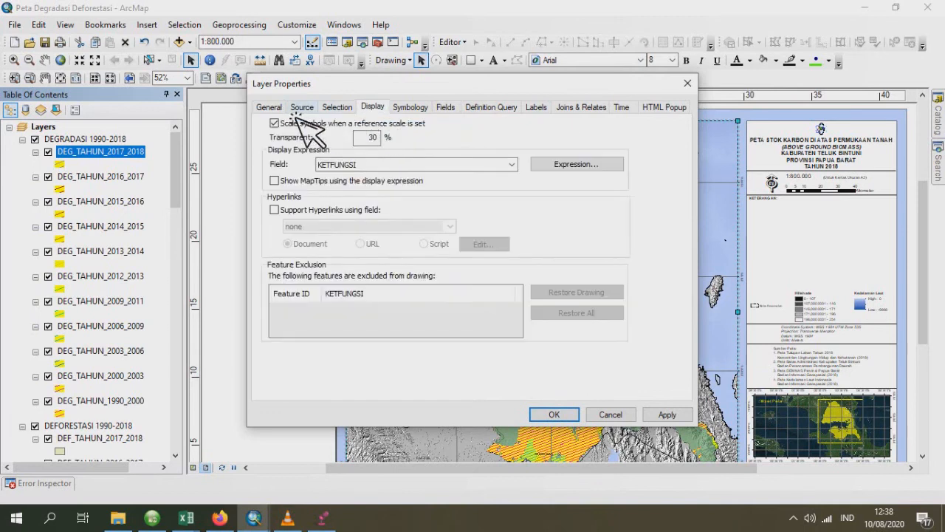
left_click(274, 108)
left_click(554, 415)
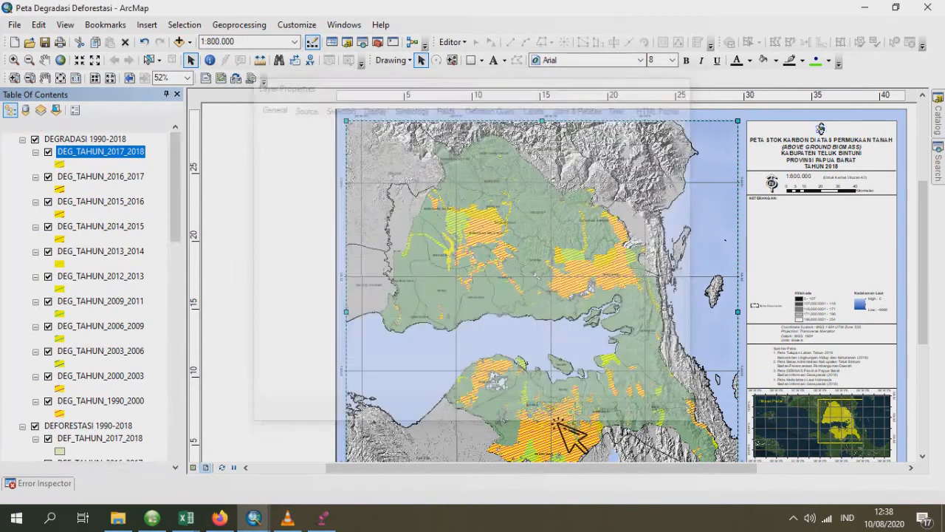
- Rename the DEG_TAHUN_2016_2017 layer as TAHUN 2016-2017 and set its transparency to 30%
left_click(97, 178)
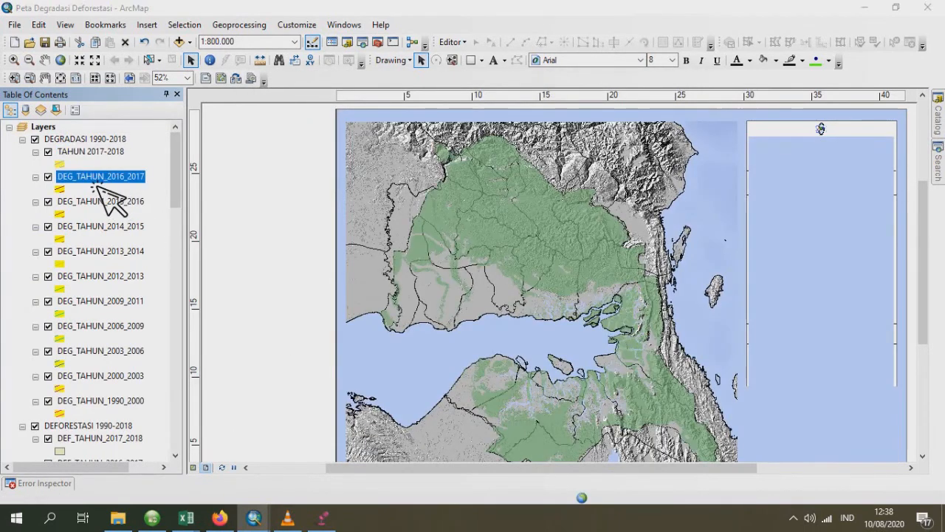
double_click(96, 180)
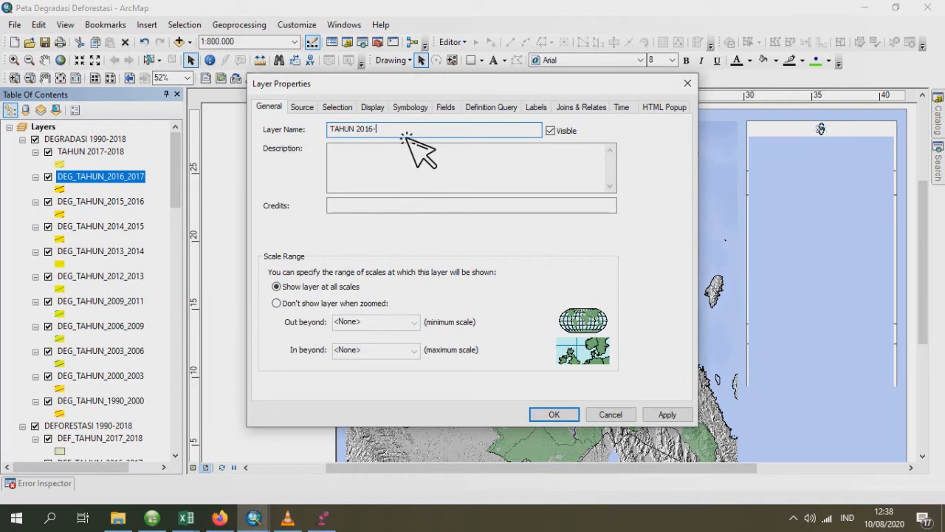
left_click(372, 109)
double_click(370, 139)
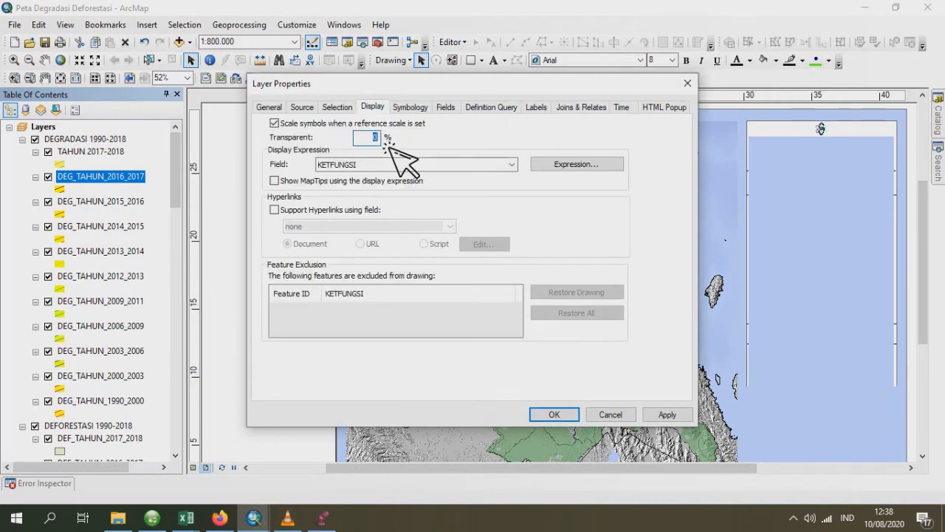
type("30")
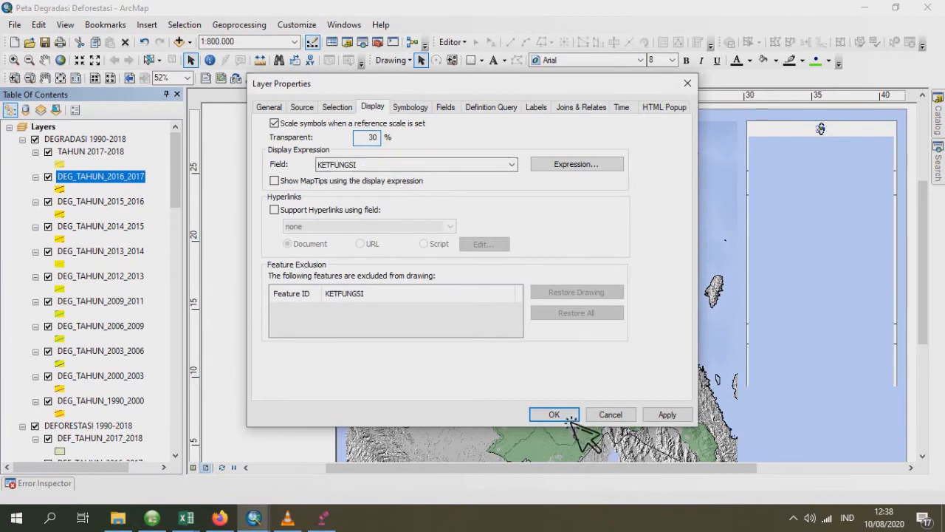
left_click(571, 418)
- Set the DEG_TAHUN_2015_2016 layer's transparency to match the layers above it and rename it TAHUN 2015-2016
left_click(94, 207)
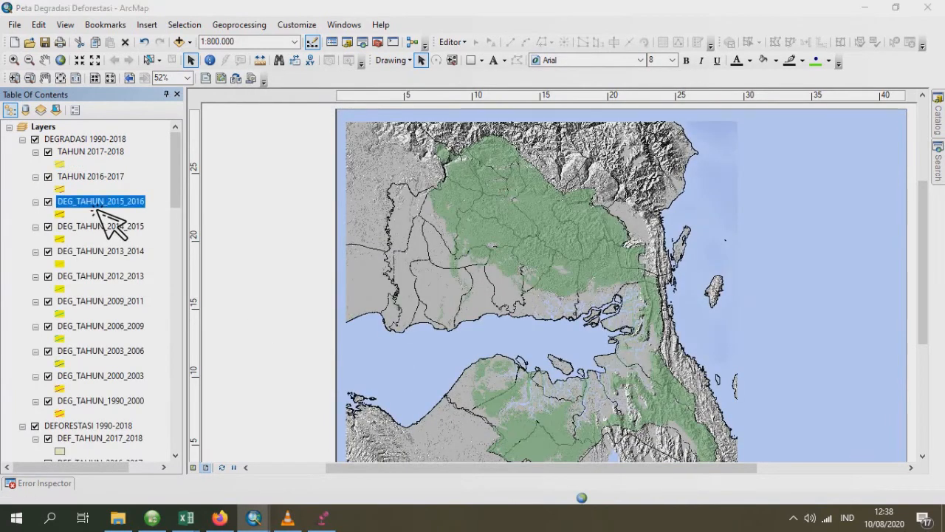
double_click(96, 207)
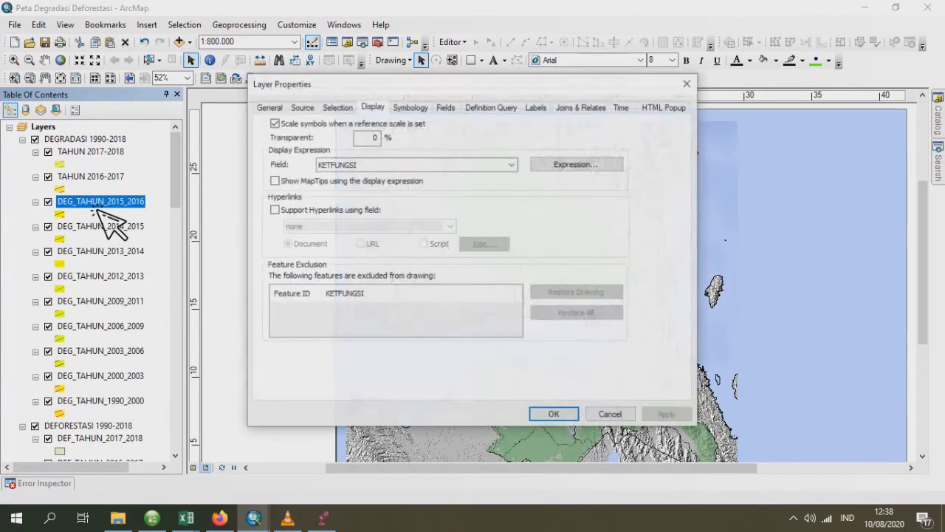
double_click(367, 137)
left_click(274, 108)
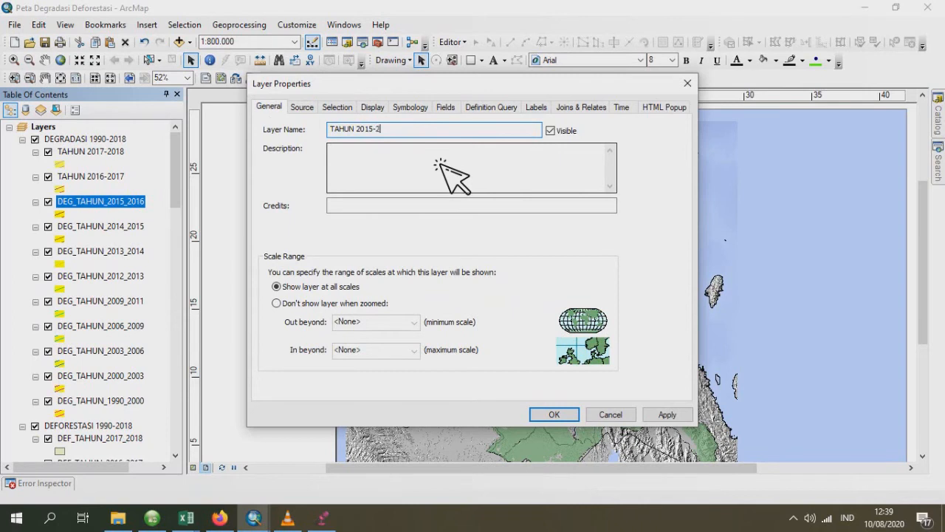
left_click(554, 415)
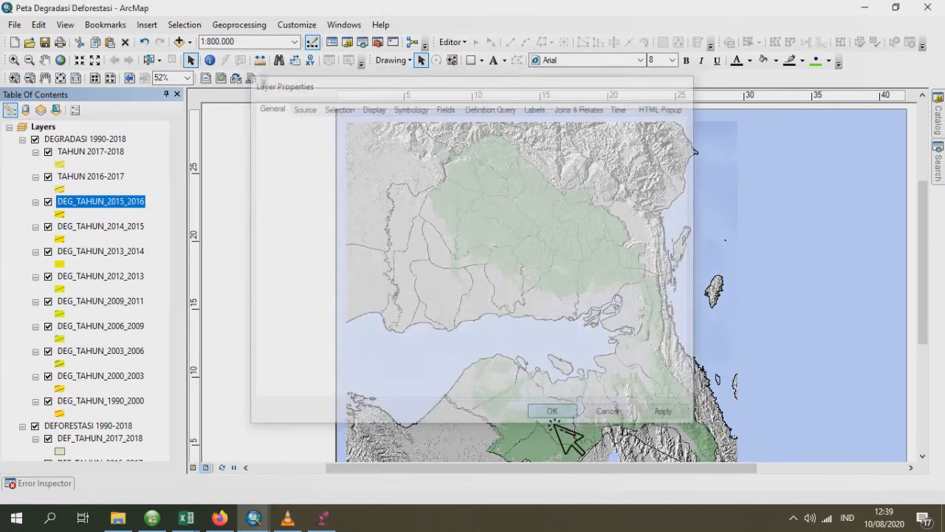
- Rename the DEG_TAHUN_2014_2015 layer as TAHUN 2014-2015 and set its transparency to 30%
double_click(96, 231)
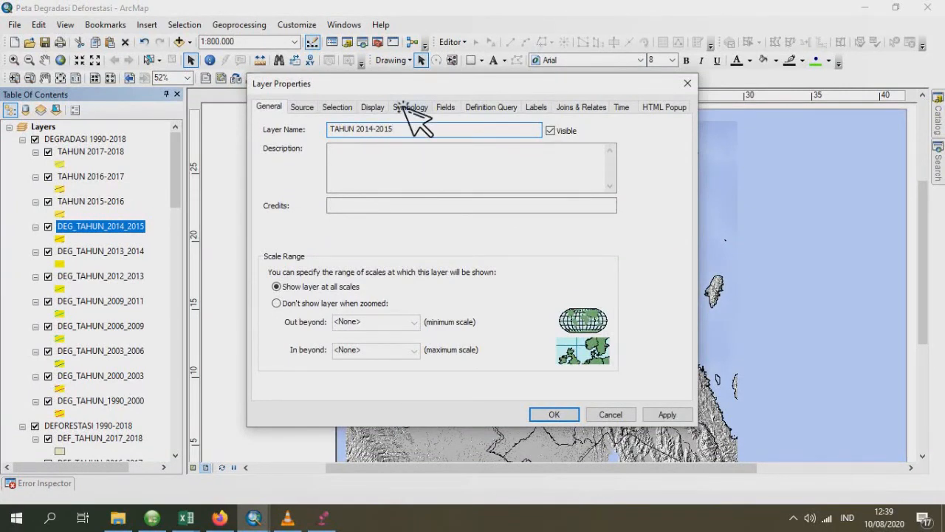
left_click(378, 110)
double_click(367, 142)
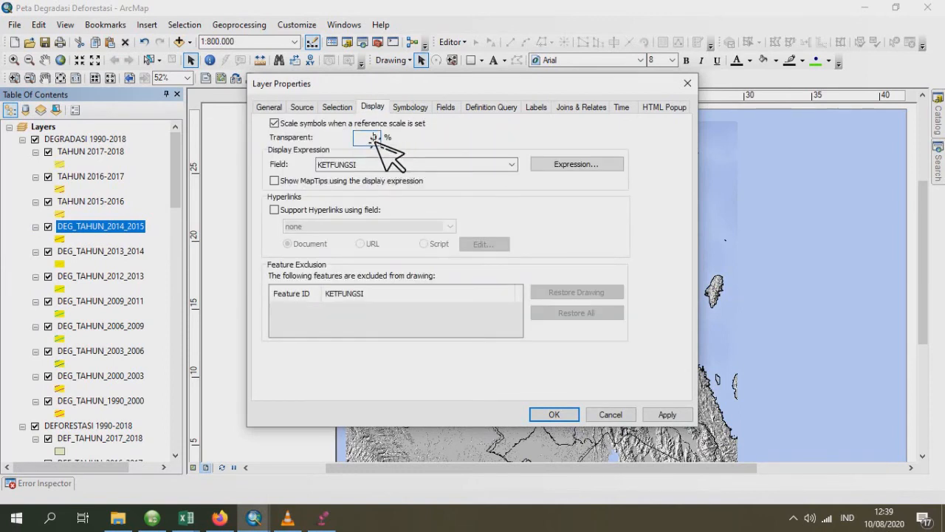
type("30")
double_click(378, 138)
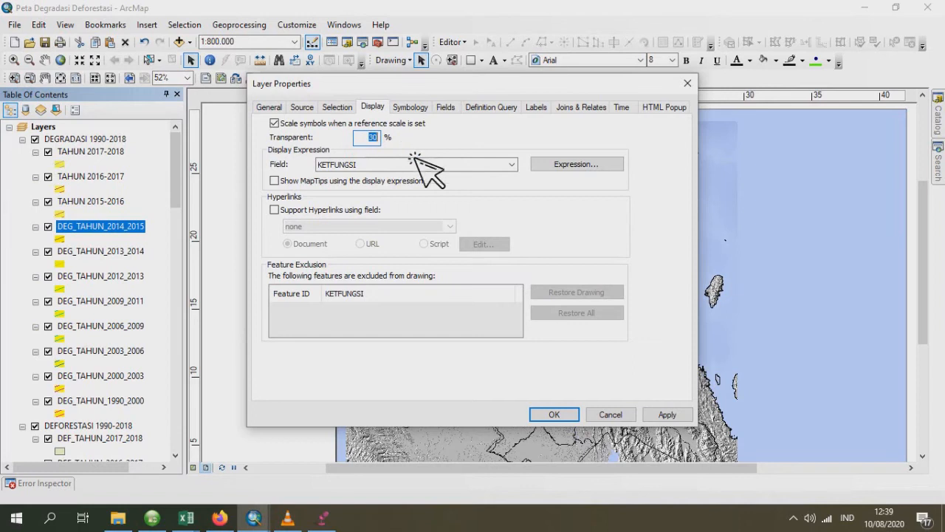
left_click(561, 415)
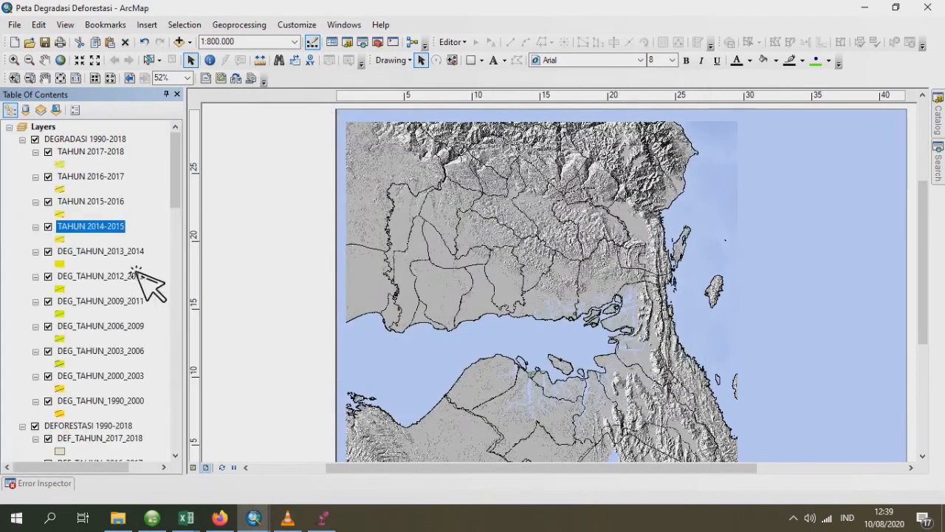
- Set the DEG_TAHUN_2013_2014 layer's transparency to match the layers above it and rename it TAHUN 2013-2014
double_click(122, 252)
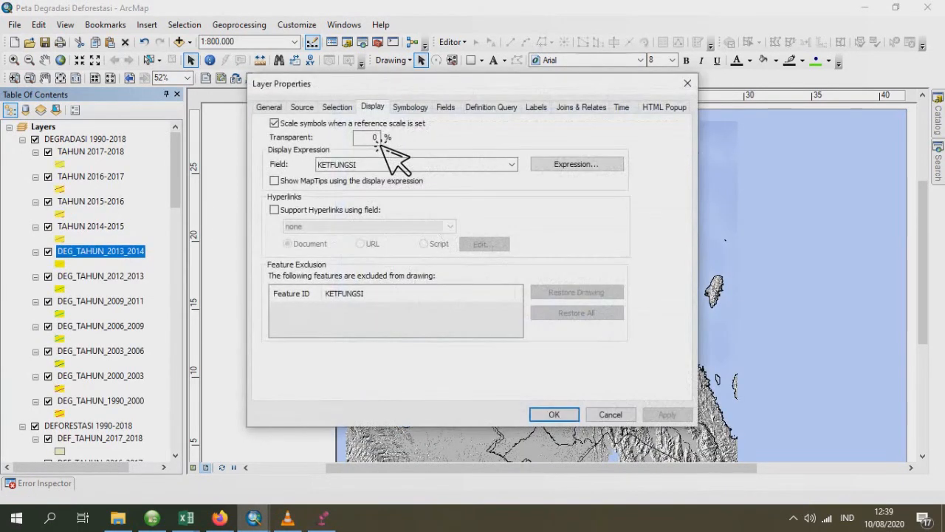
left_click(277, 108)
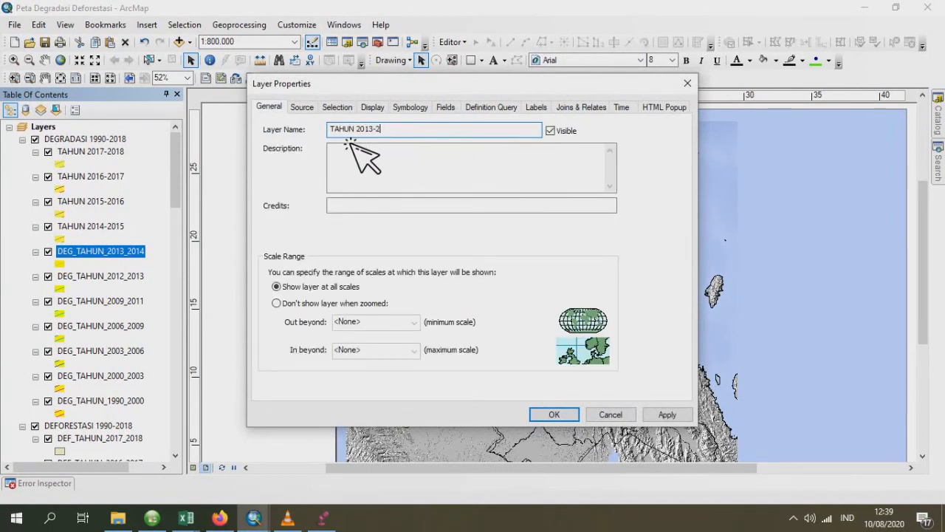
left_click(554, 415)
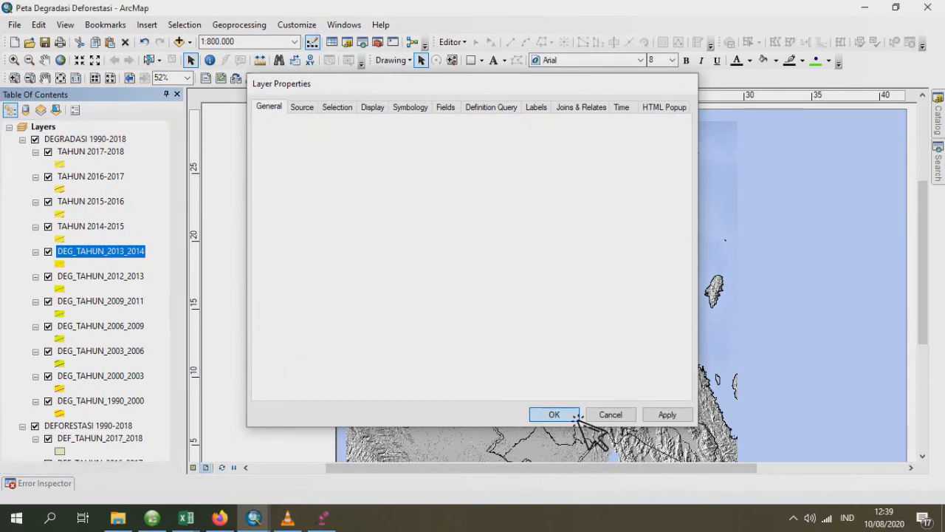
- Rename the DEG_TAHUN_2012_2013 layer as TAHUN 2012-2013 and set its transparency to 30%
double_click(96, 280)
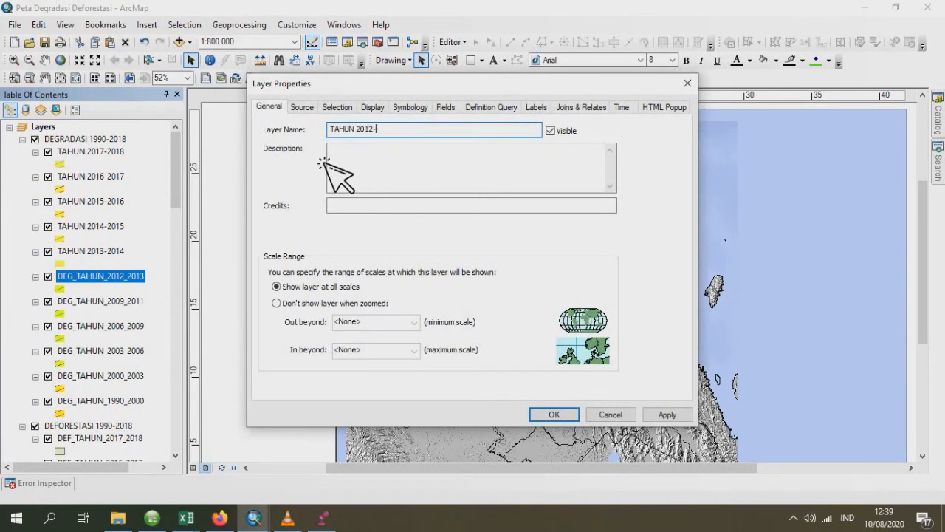
left_click(373, 108)
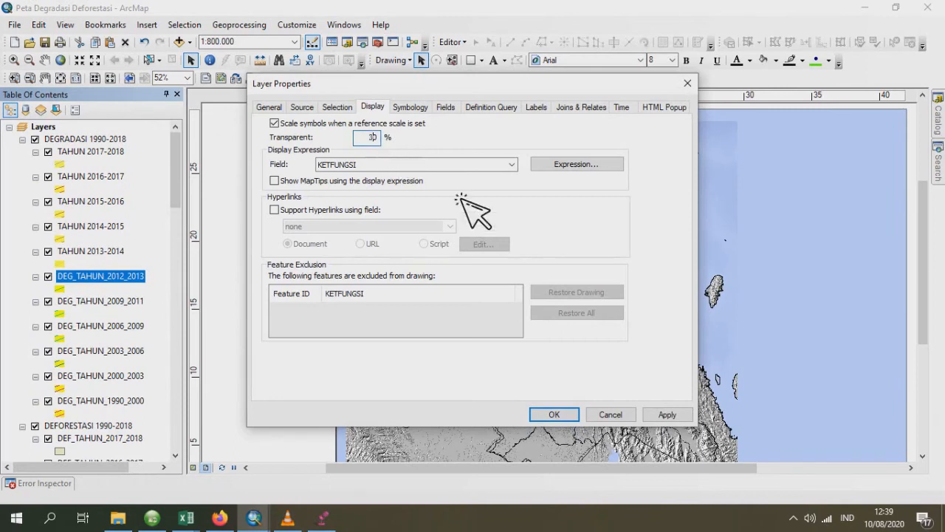
left_click(555, 414)
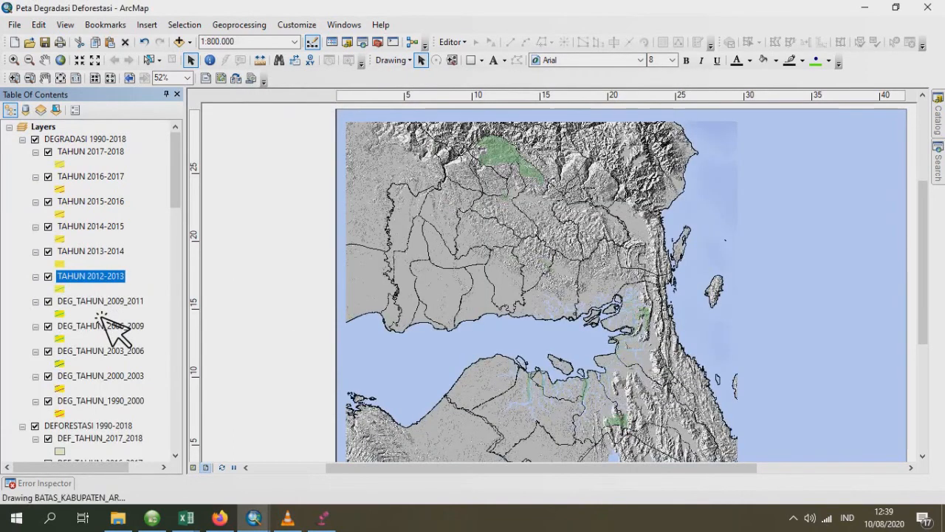
- Set the DEG_TAHUN_2009_2011 layer's transparency to 30% and rename it TAHUN 2009-2011
left_click(100, 301)
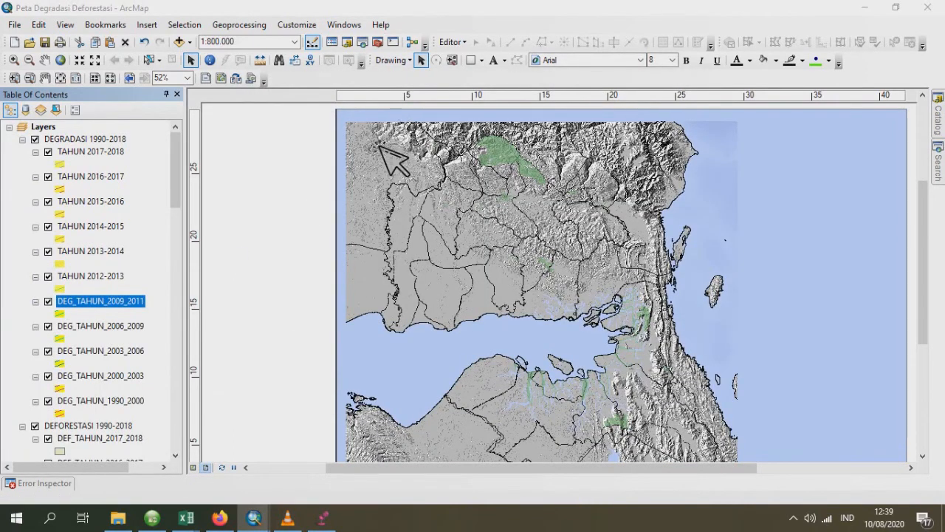
type("30")
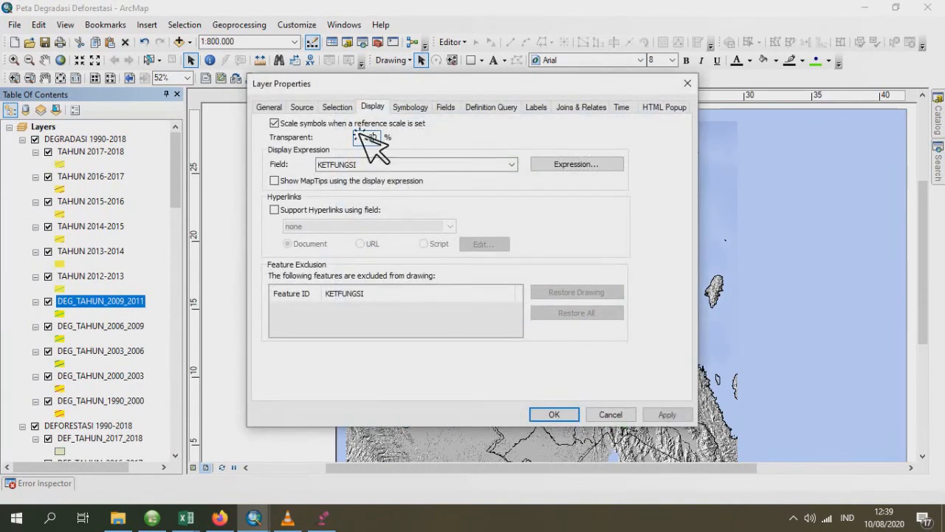
left_click(268, 107)
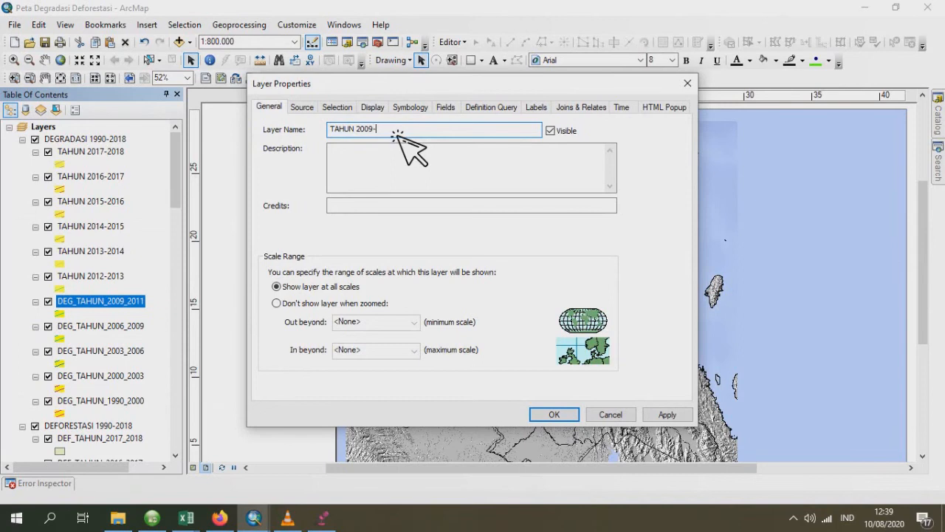
left_click(554, 414)
- Rename the DEG_TAHUN_2006_2009 layer as TAHUN 2006-2009 and set its transparency to 30%
double_click(110, 326)
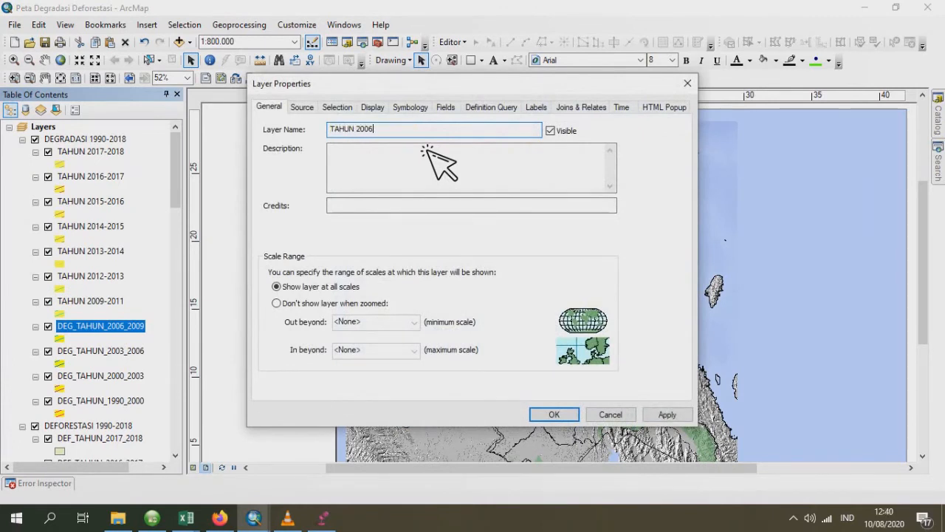
left_click(382, 111)
left_click(378, 138)
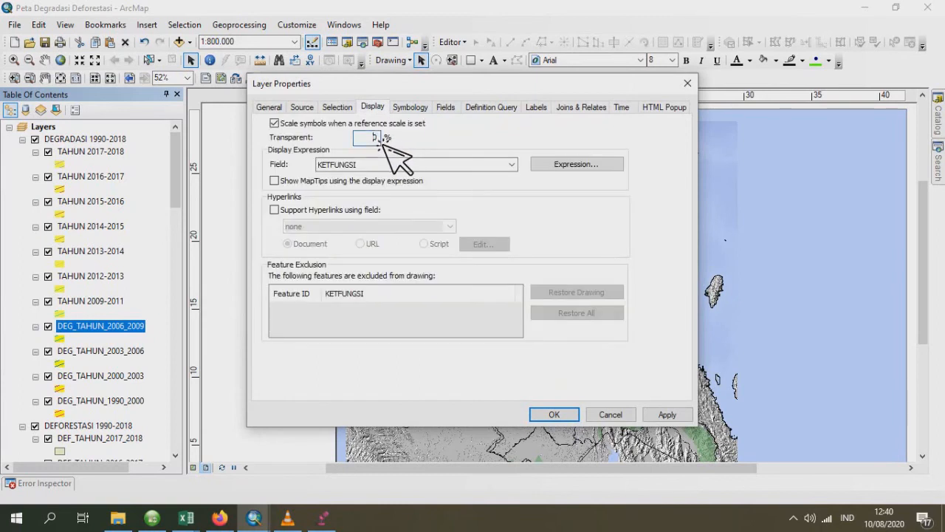
type("30")
left_click(554, 415)
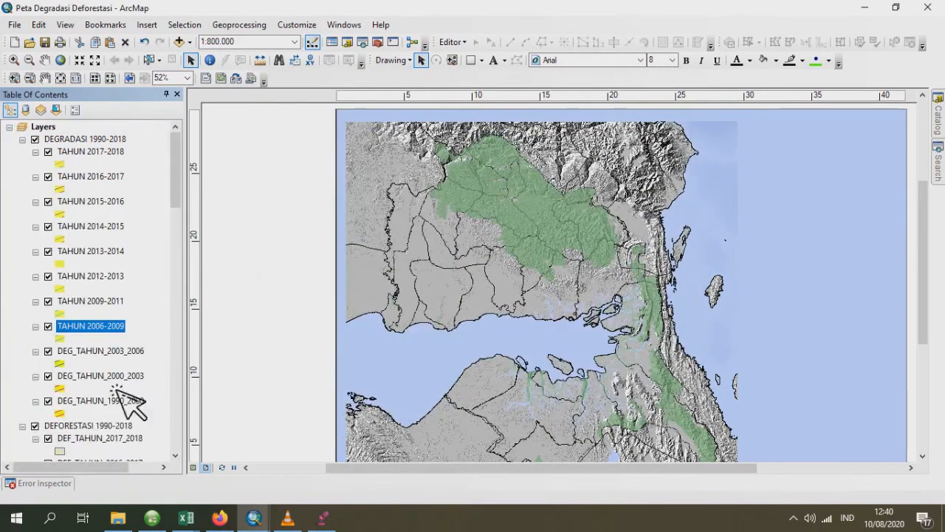
- Set the DEG_TAHUN_2003_2006 layer's transparency to 30% and rename it TAHUN 2003-2006
left_click(88, 356)
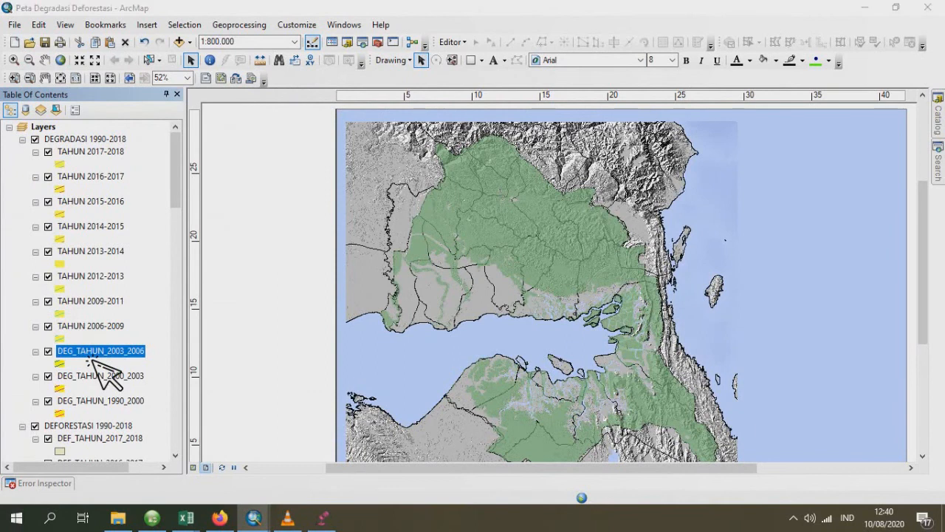
double_click(89, 357)
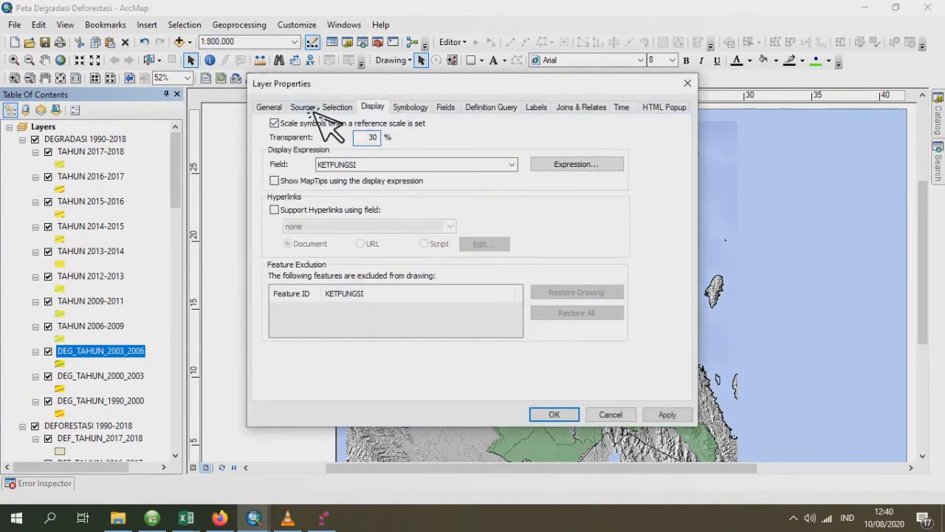
left_click(270, 107)
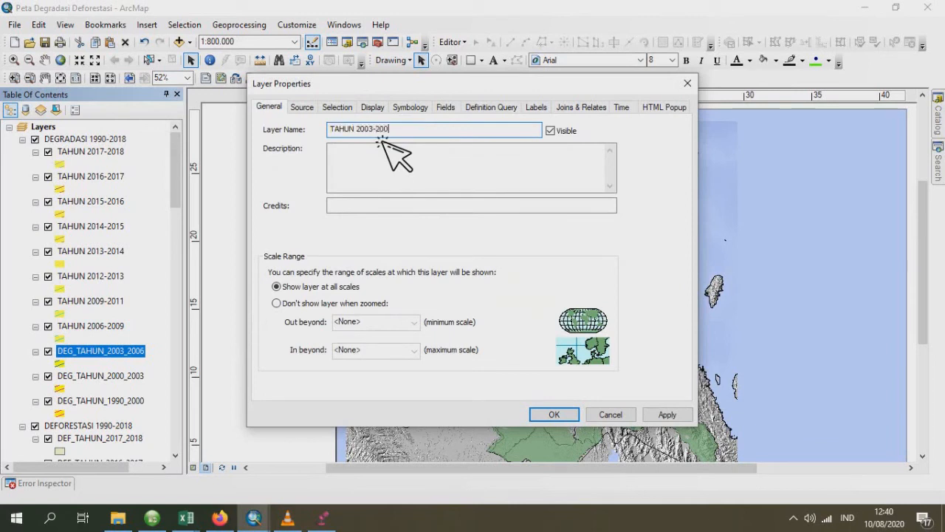
left_click(573, 415)
- Rename the DEG_TAHUN_2000_2003 layer as TAHUN 2000-2003 and set its transparency to 30%
double_click(117, 379)
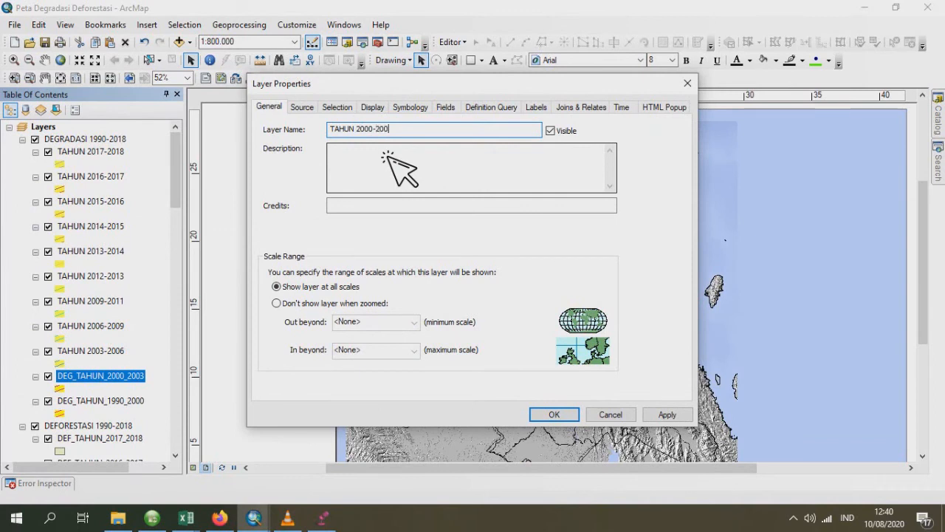
left_click(370, 116)
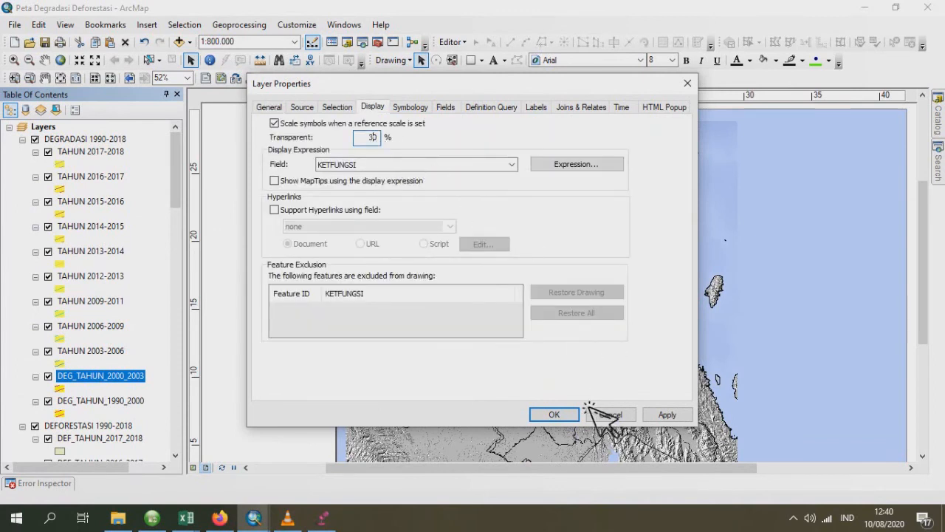
left_click(561, 416)
- Set the DEG_TAHUN_1990_2000 layer's transparency to 30% and rename it TAHUN 1990-2000
double_click(118, 402)
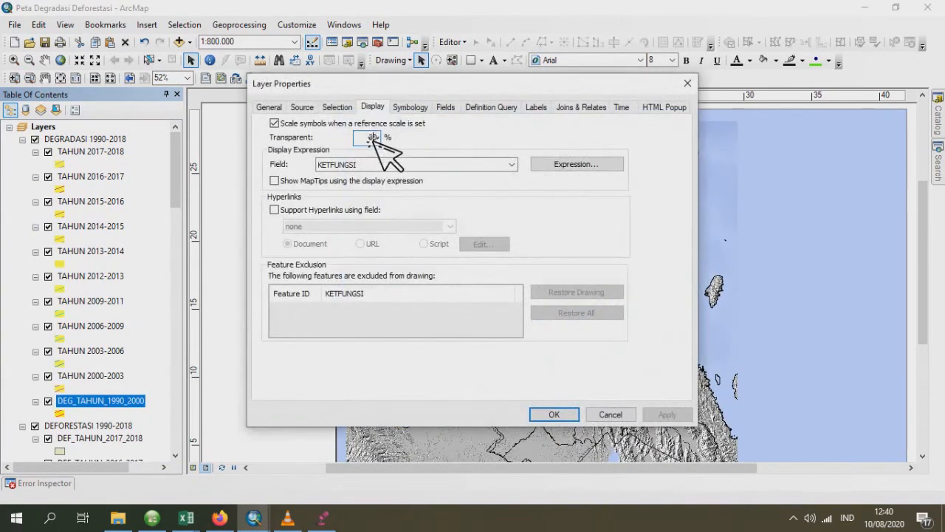
left_click(270, 108)
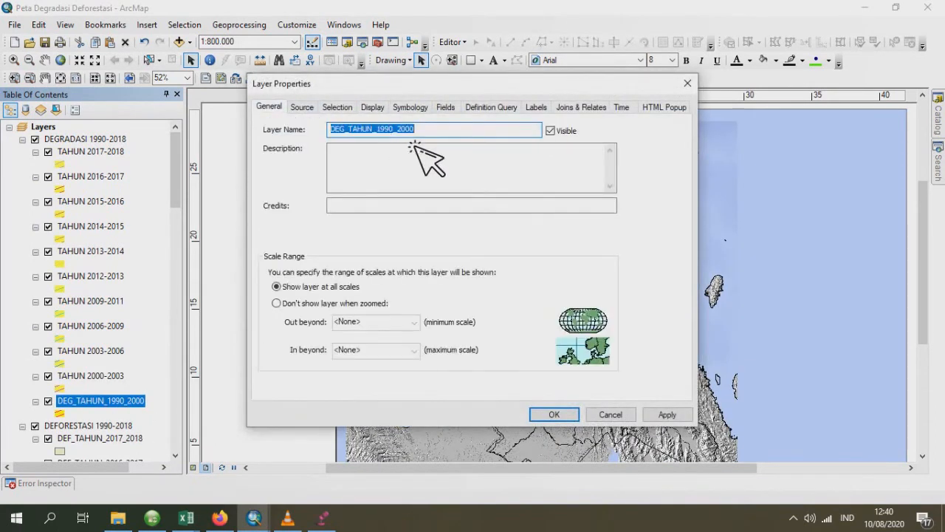
type("TAHU")
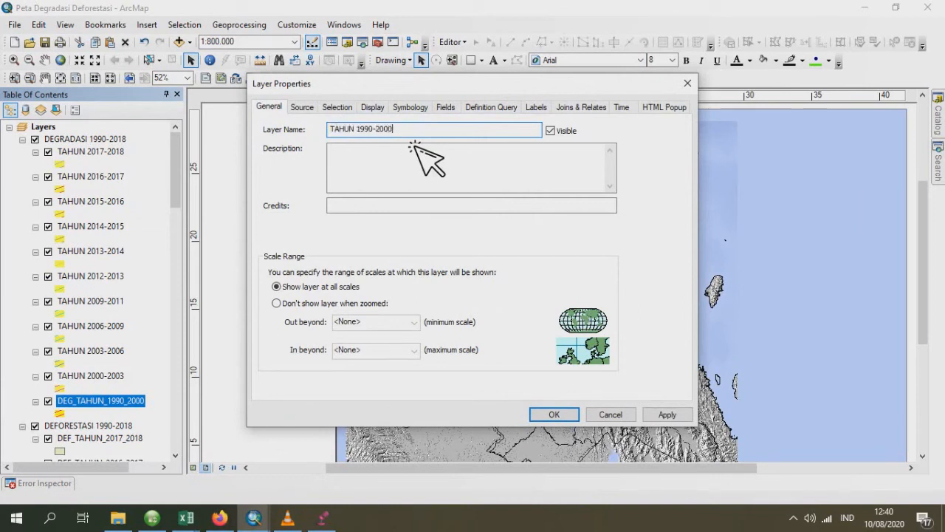
type("N 1990-2000")
left_click(554, 414)
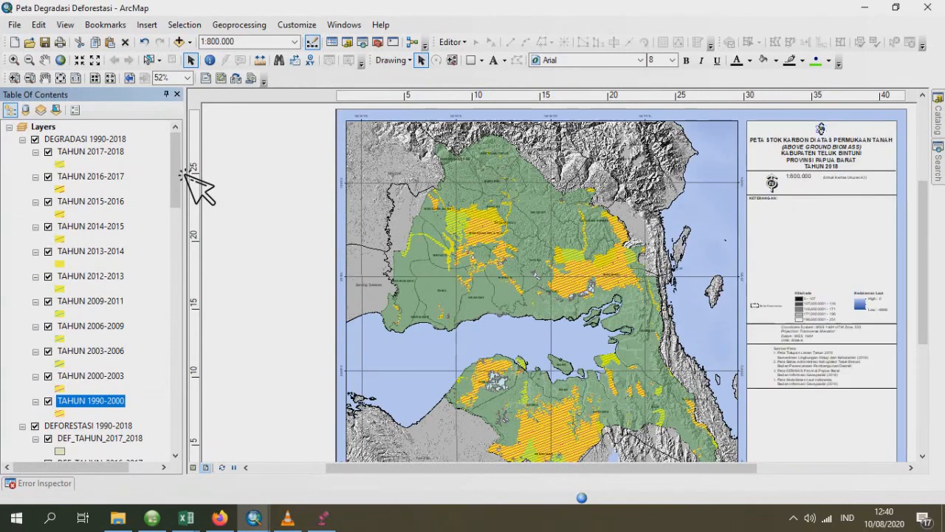
- Set the DEF_TAHUN_2017_2018 layer's base symbol to a red fill with no outline colour
mouse_move(176, 173)
left_mouse_down()
mouse_move(177, 240)
mouse_move(176, 232)
left_mouse_up()
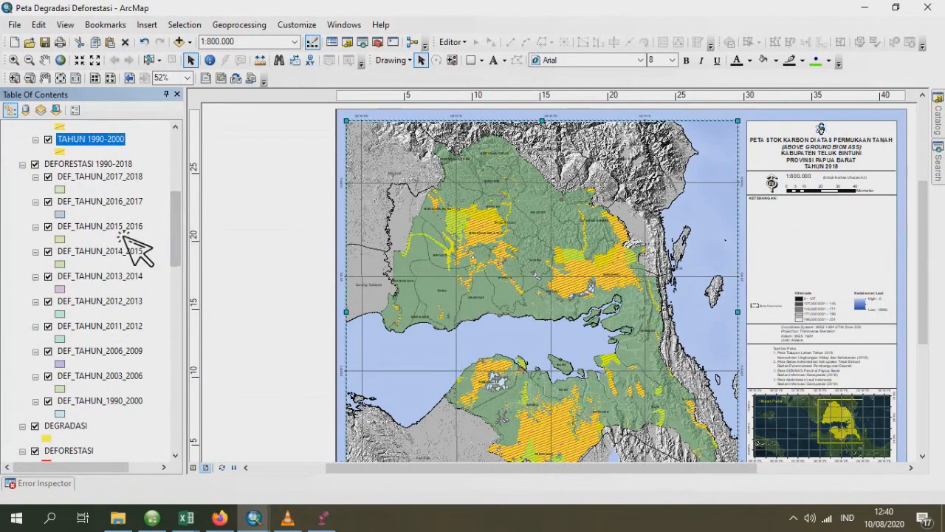
left_click(60, 190)
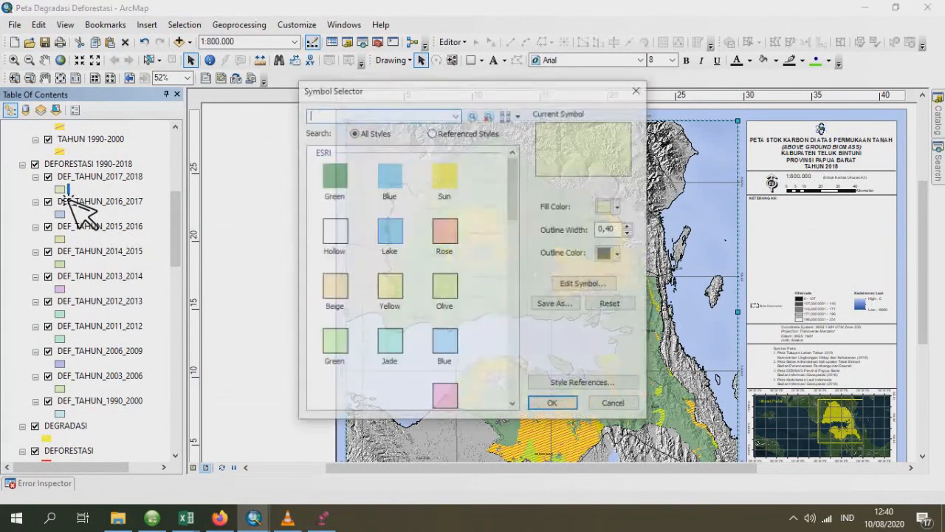
left_click(595, 284)
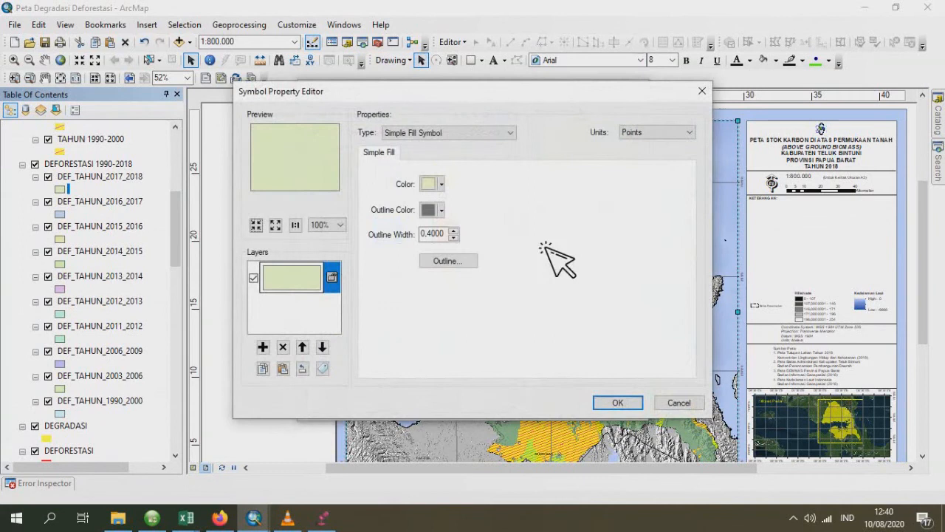
left_click(436, 185)
left_click(450, 249)
left_click(441, 210)
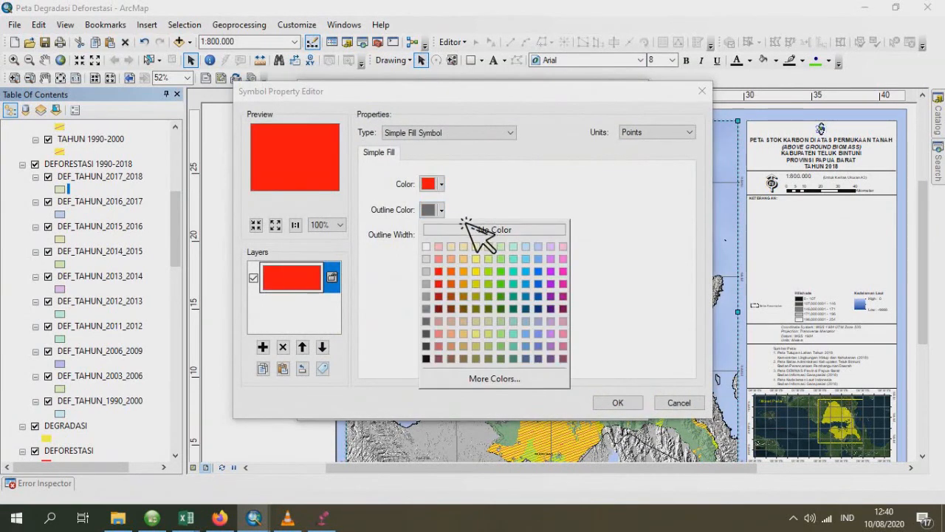
left_click(473, 231)
- Overlay a white line fill angled 20° on the DEF_TAHUN_2017_2018 symbol, remove its outline colour and apply the symbol
left_click(263, 347)
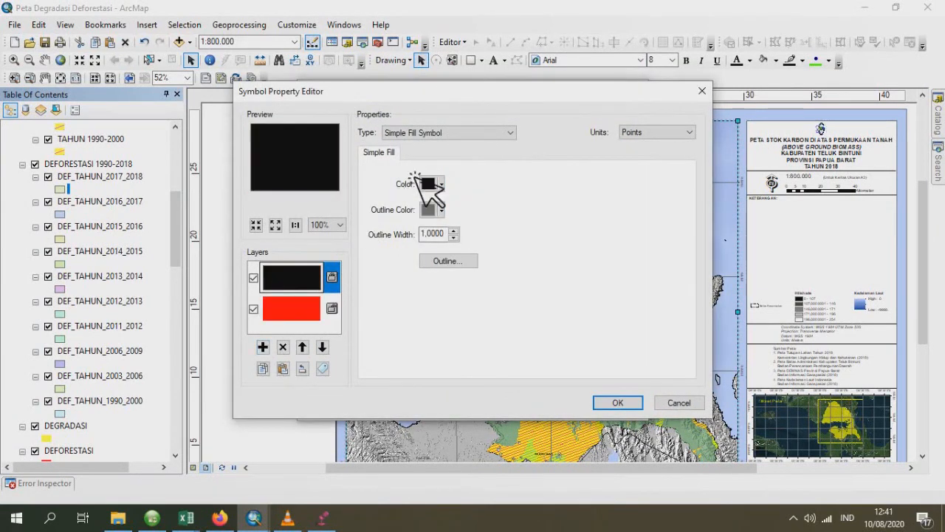
left_click(465, 133)
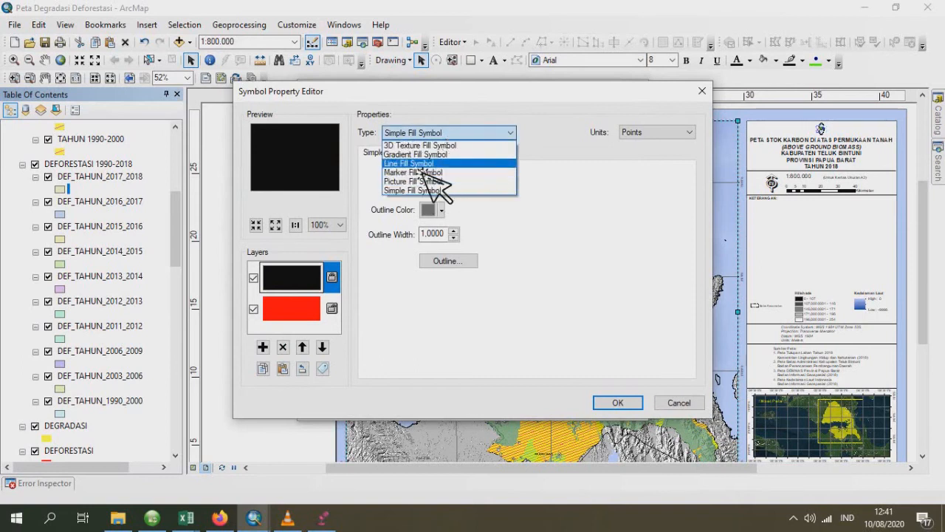
left_click(428, 166)
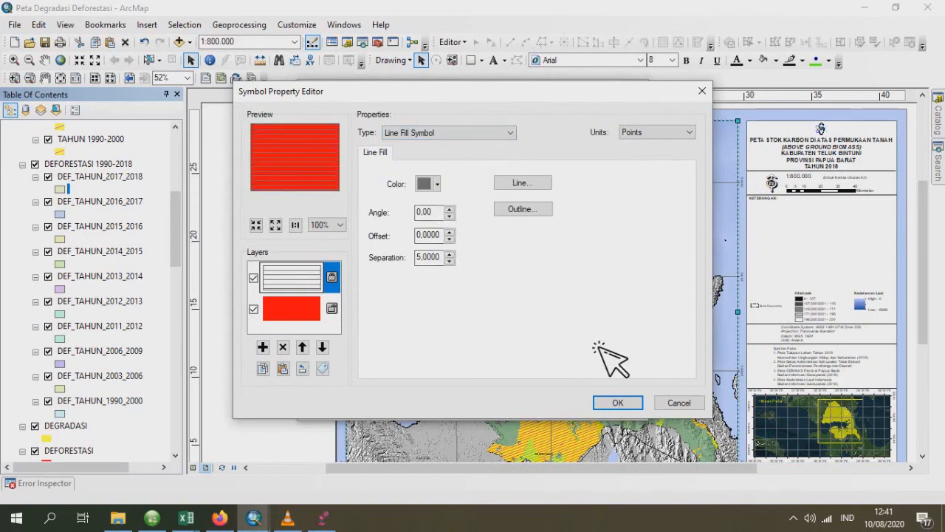
left_click(432, 184)
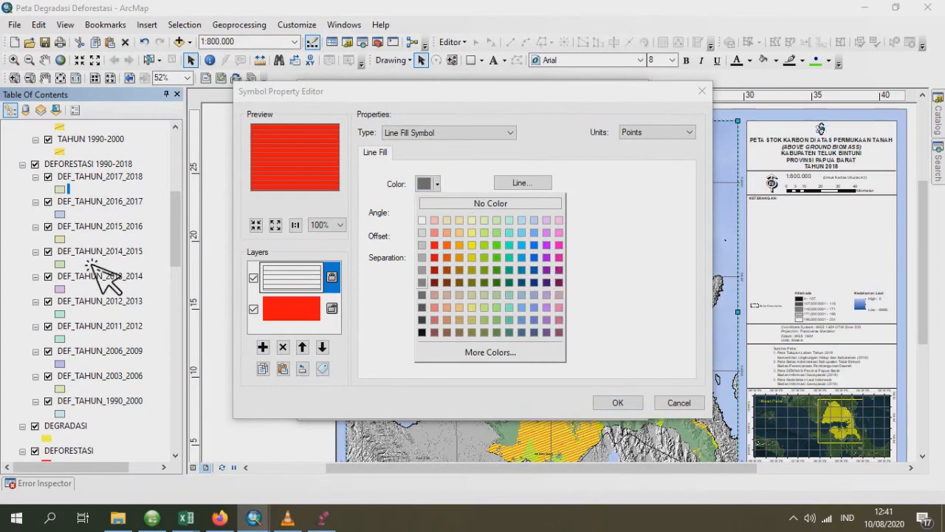
left_click(426, 221)
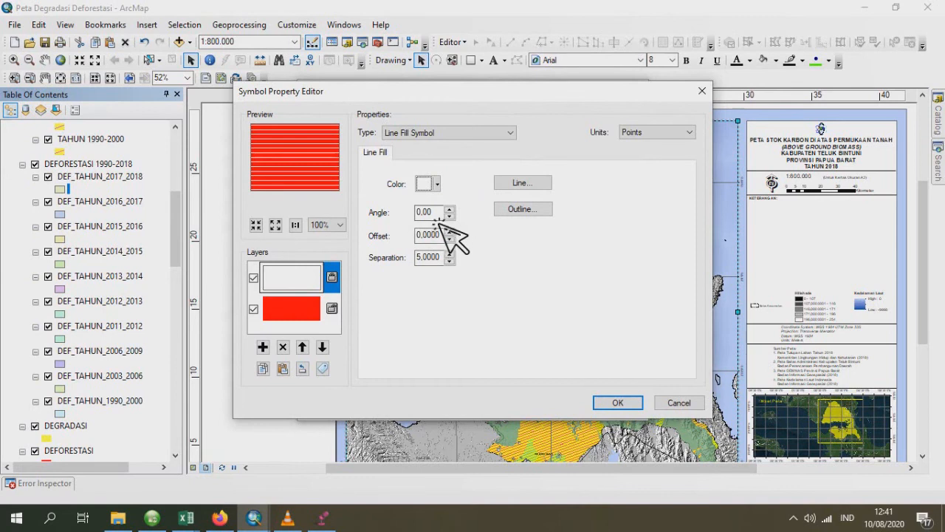
key("Tab")
type("20")
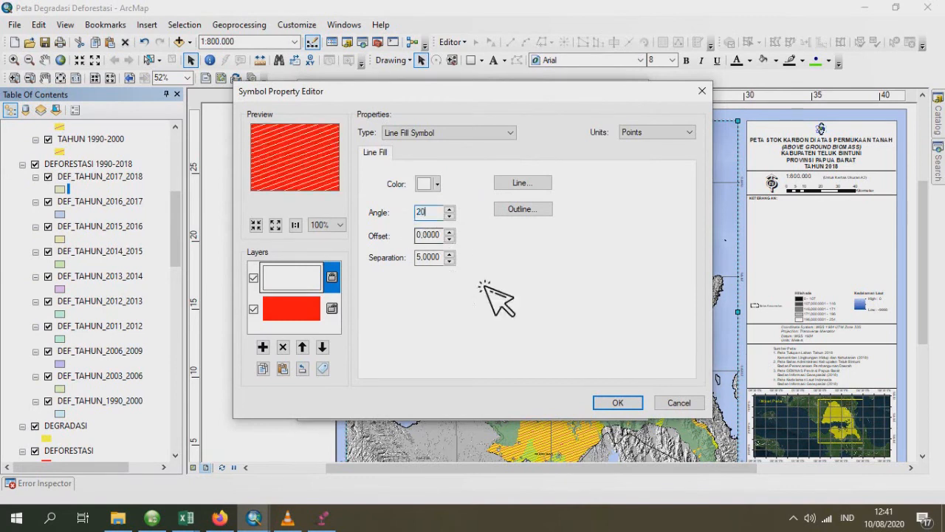
left_click(626, 403)
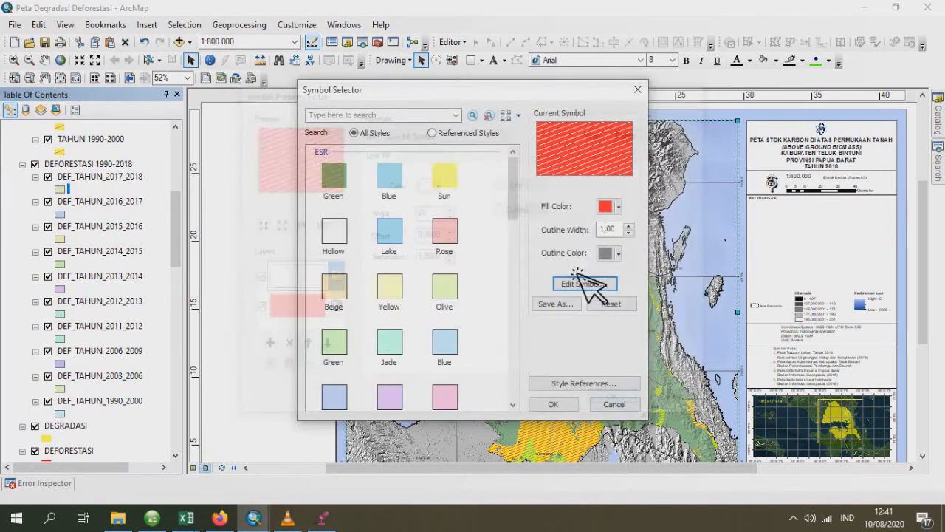
left_click(610, 253)
left_click(650, 270)
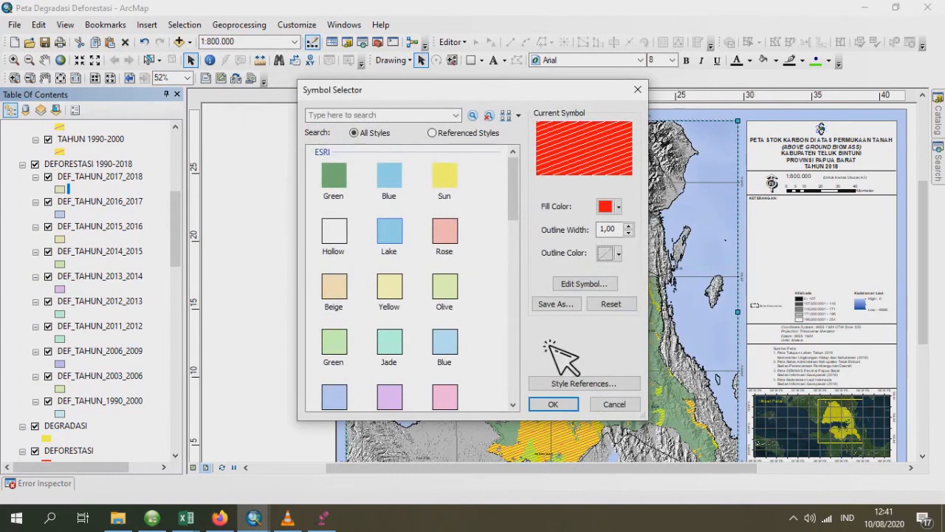
left_click(555, 405)
- Set the DEF_TAHUN_2016_2017 layer's base symbol to a red fill with no outline colour
left_click(60, 214)
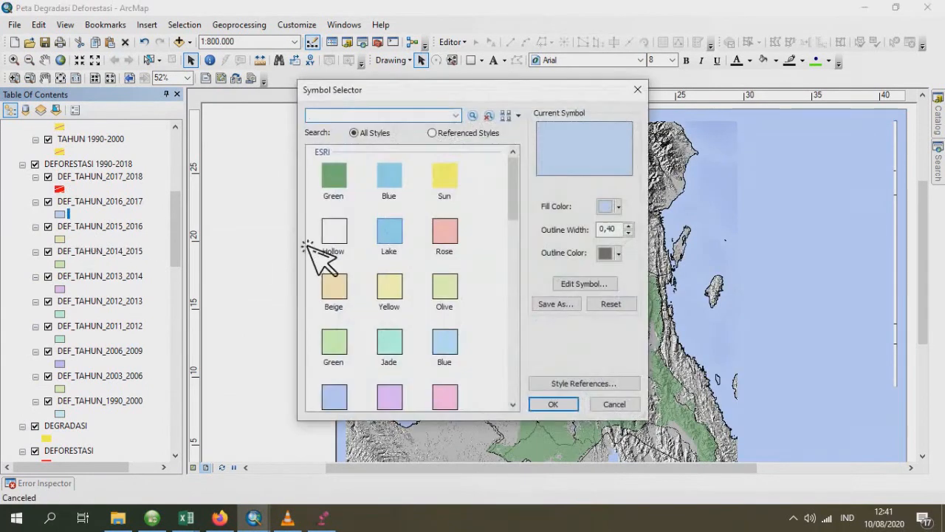
left_click(597, 286)
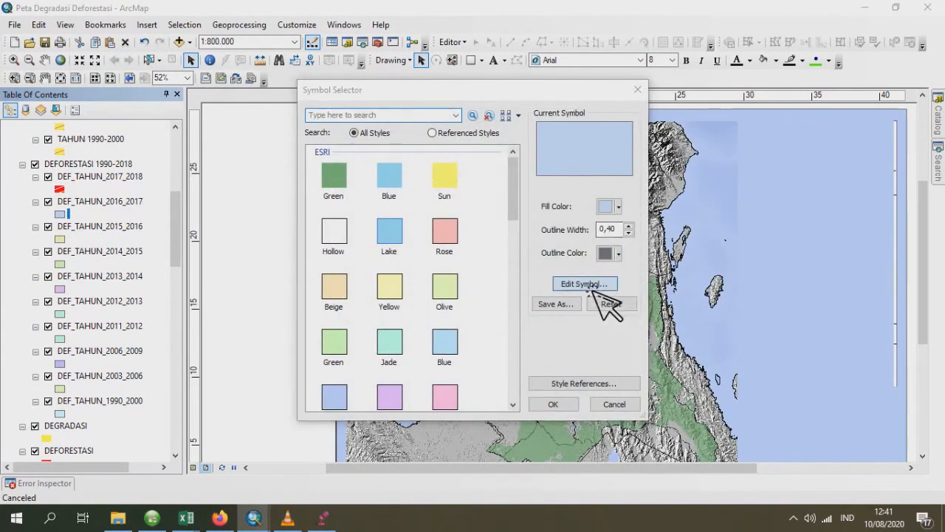
left_click(438, 185)
left_click(439, 271)
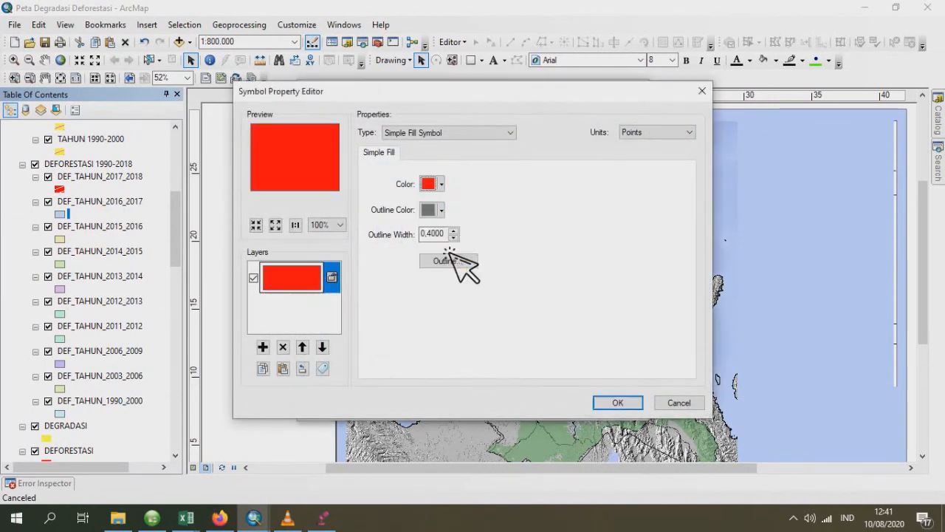
left_click(435, 211)
left_click(484, 237)
- Overlay a light pink line fill angled 20° on the DEF_TAHUN_2016_2017 symbol, remove its outline colour and apply the symbol
left_click(262, 347)
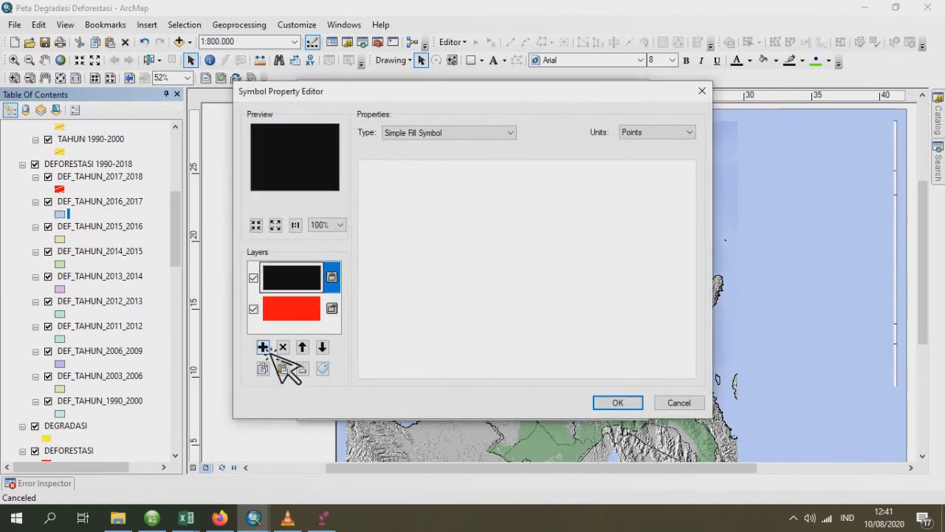
left_click(435, 132)
left_click(453, 163)
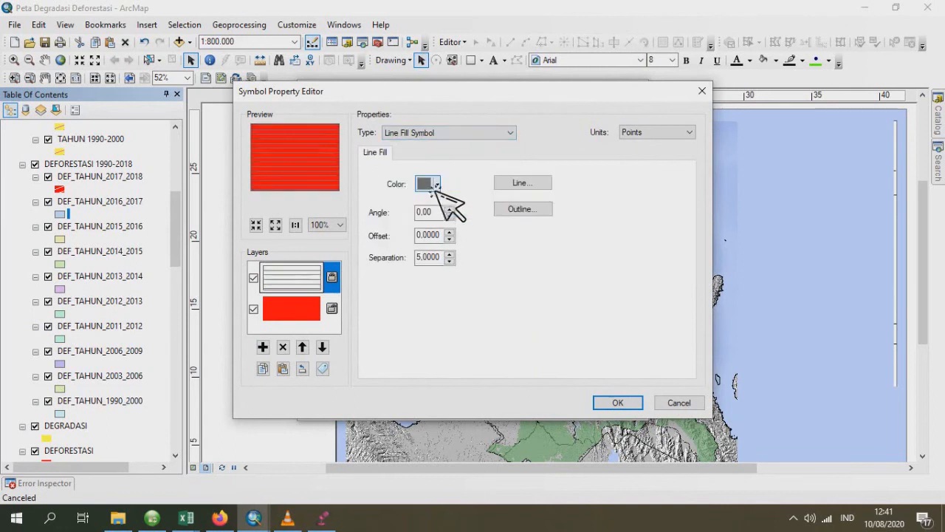
left_click(437, 185)
left_click(446, 209)
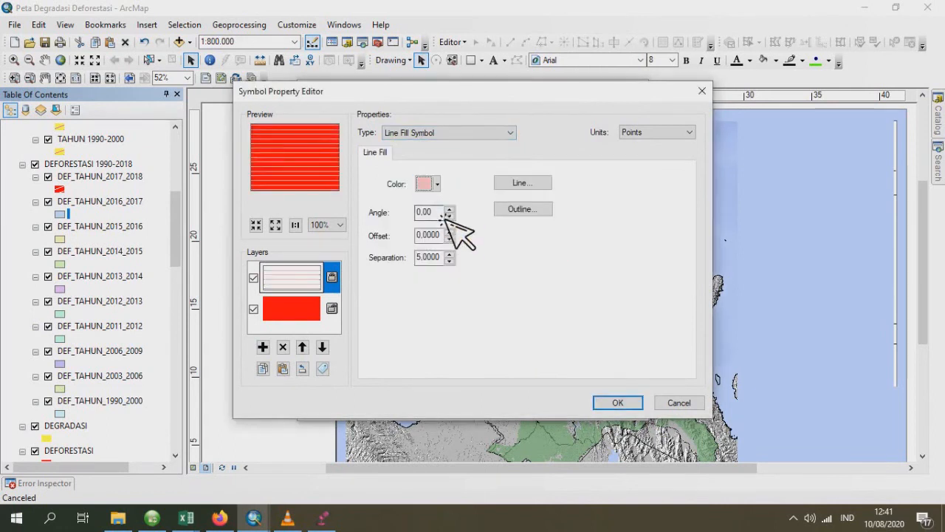
left_click_drag(442, 213, 366, 227)
type("20")
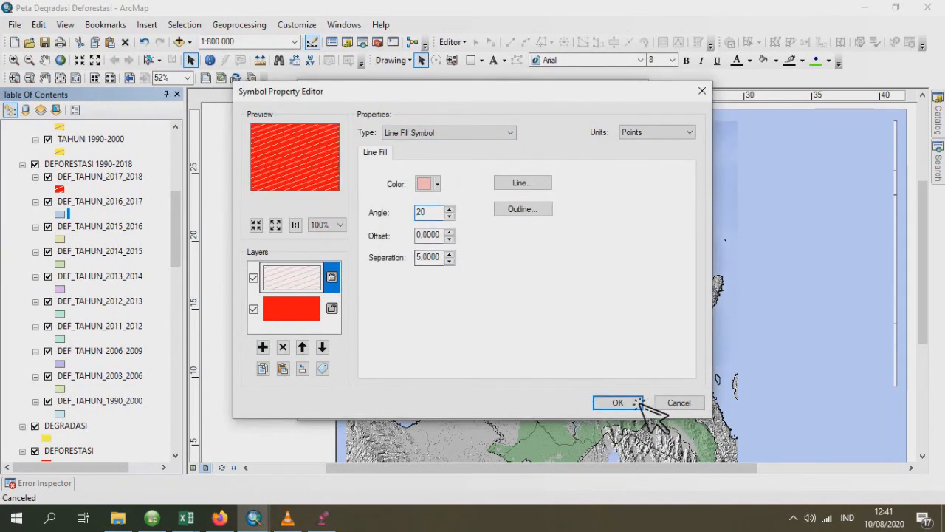
left_click(619, 402)
left_click(618, 253)
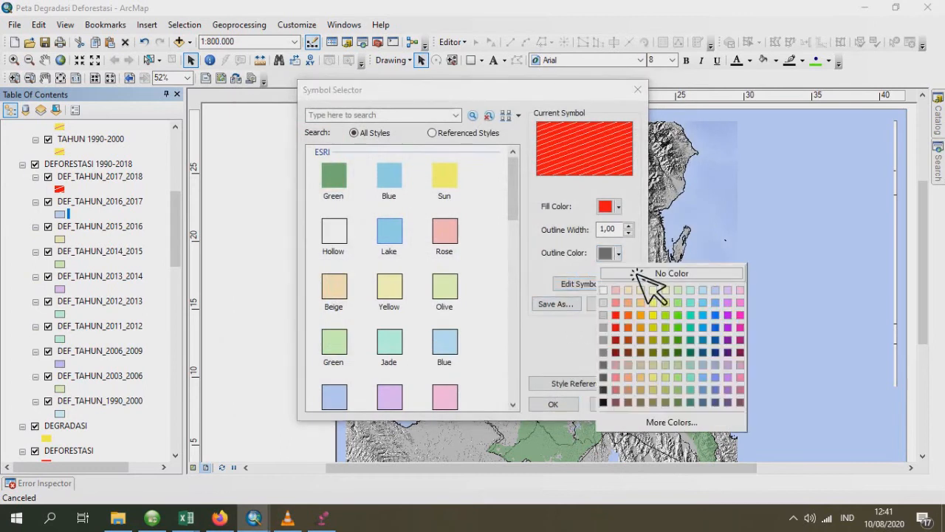
left_click(636, 274)
left_click(553, 404)
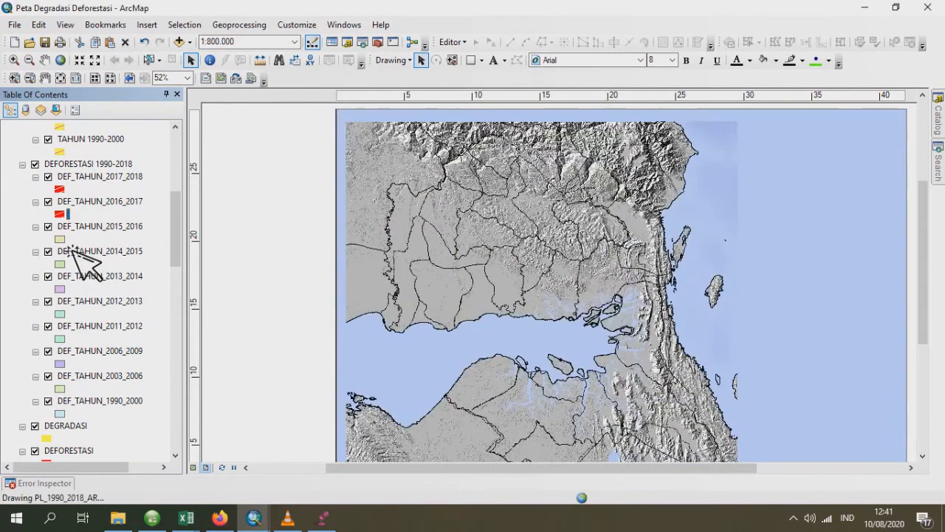
- Set the DEF_TAHUN_2015_2016 layer's base symbol to a red fill with no outline colour
left_click(63, 241)
left_click(599, 286)
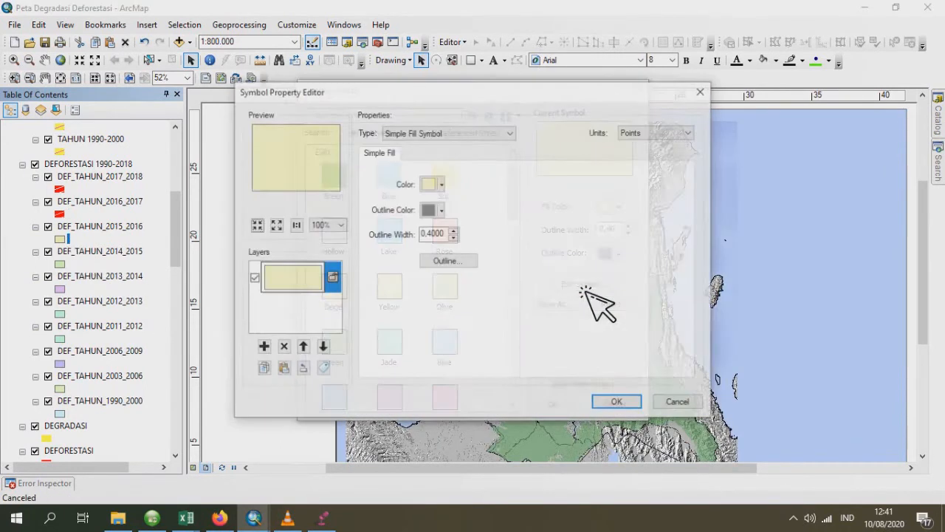
left_click(442, 185)
left_click(438, 245)
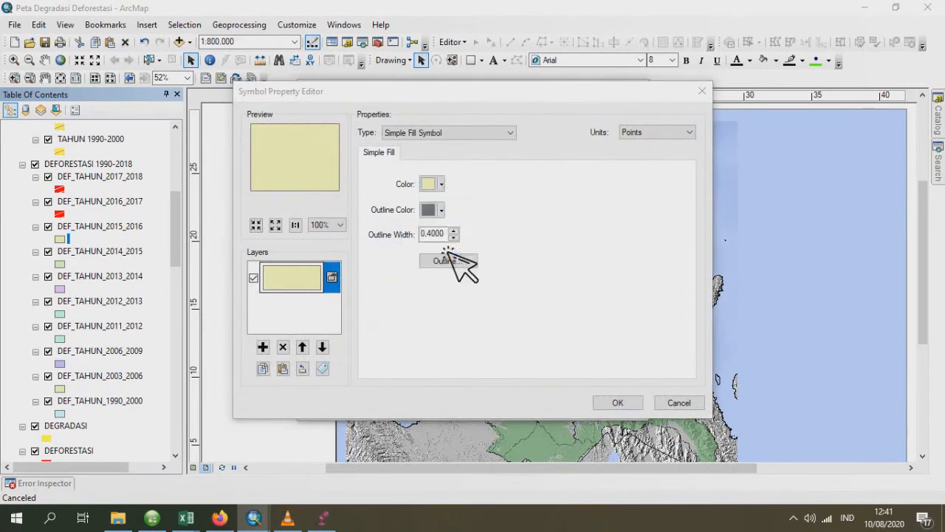
left_click(442, 211)
left_click(474, 232)
- Overlay a light beige line fill angled 20° on the DEF_TAHUN_2015_2016 symbol and apply it
left_click(263, 346)
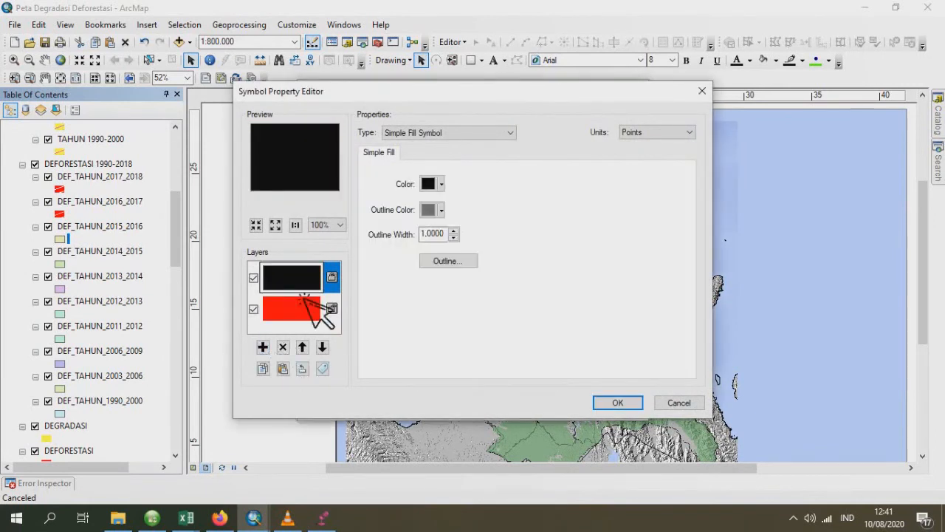
left_click(424, 133)
left_click(431, 163)
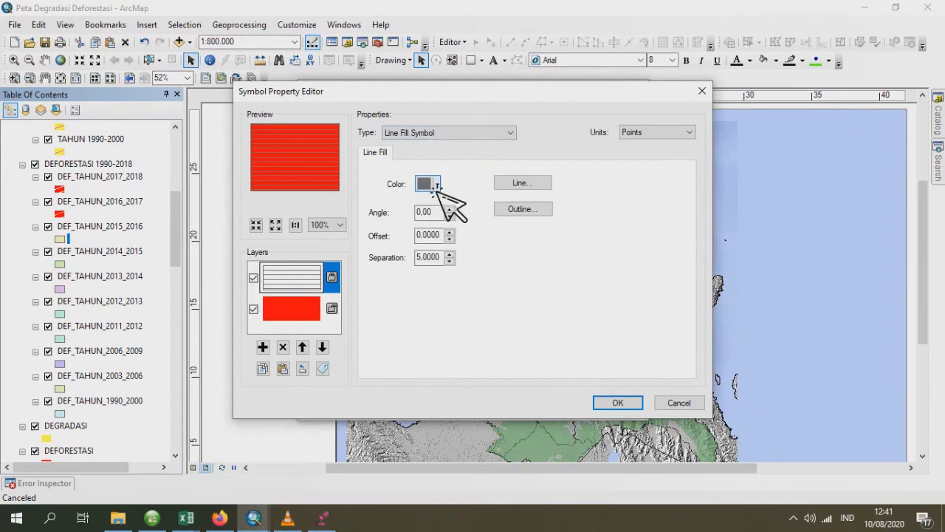
left_click(427, 184)
left_click(448, 216)
left_click_drag(441, 212, 376, 217)
type("20")
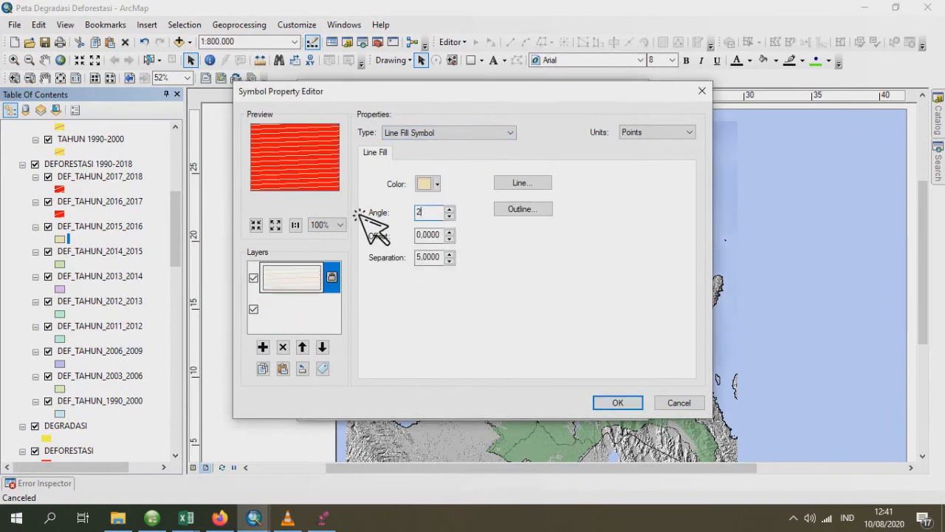
left_click(611, 403)
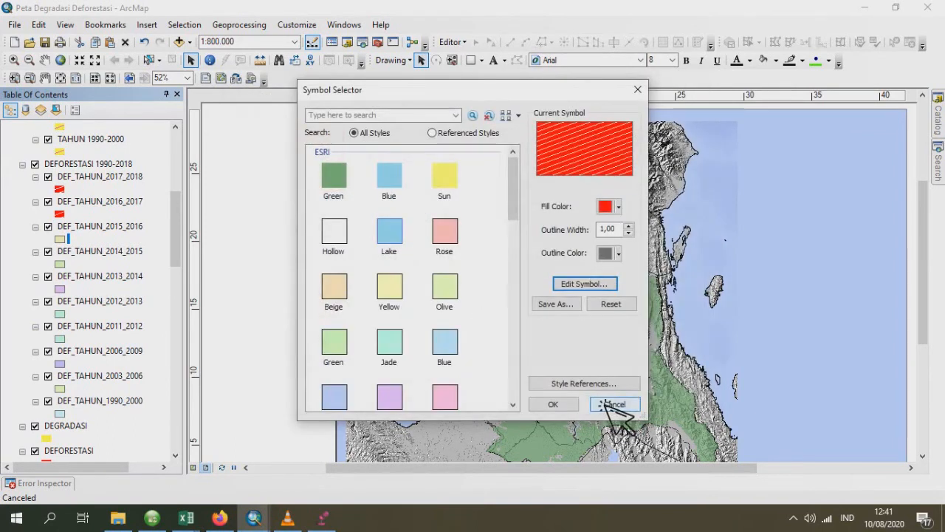
left_click(567, 406)
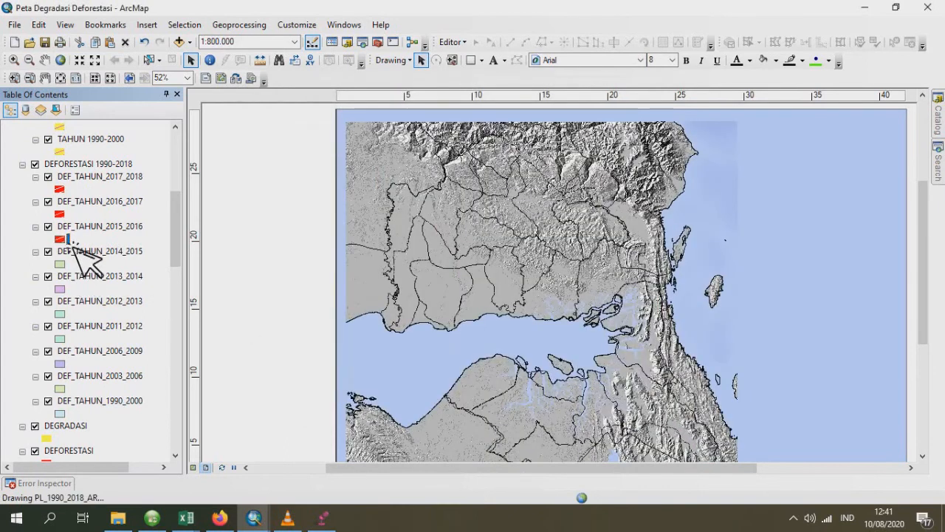
- Remove the outline colour from the hatched DEF_TAHUN_2015_2016 symbol
double_click(64, 240)
left_click(619, 253)
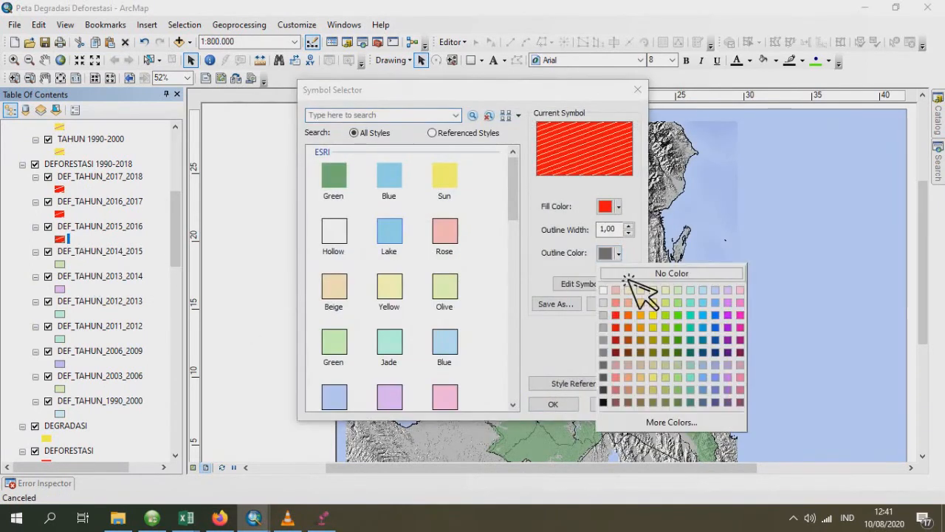
left_click(631, 273)
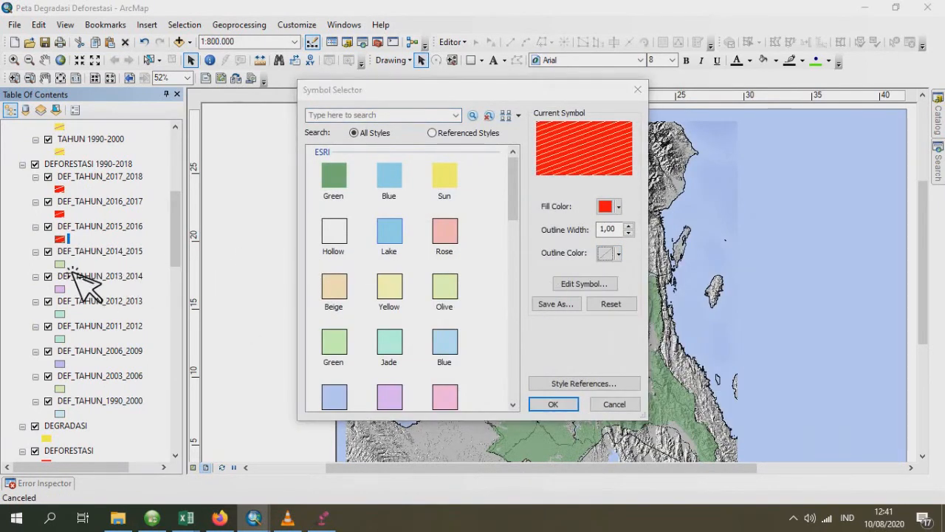
left_click(613, 404)
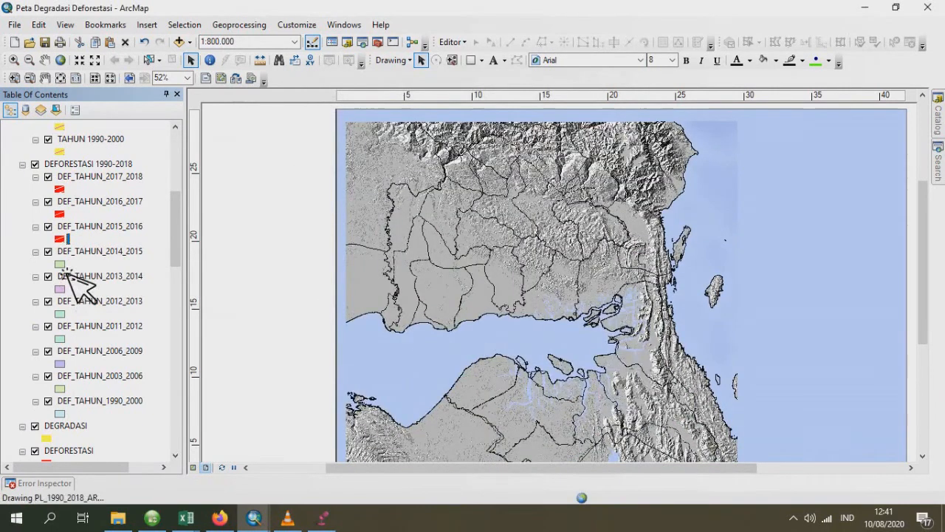
- Set the DEF_TAHUN_2014_2015 layer's base symbol to a red fill with no outline colour
double_click(61, 264)
left_click(610, 287)
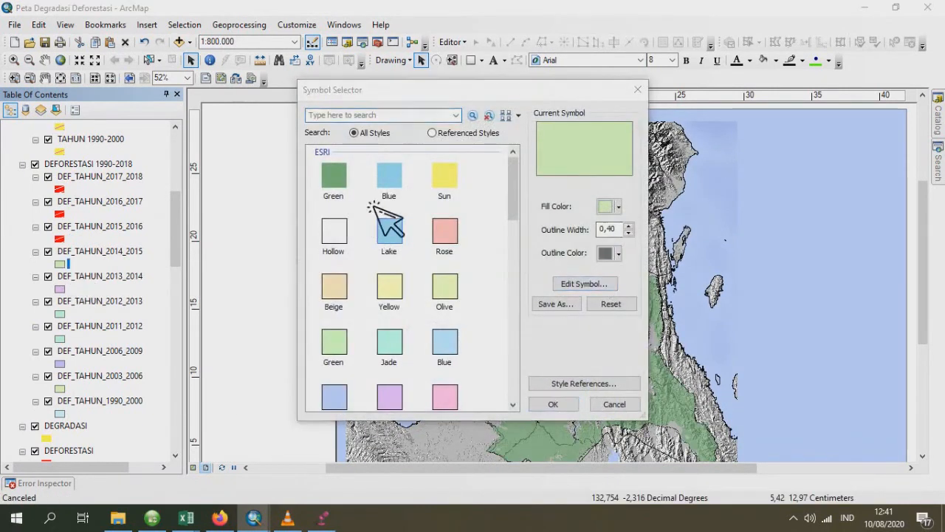
left_click(441, 185)
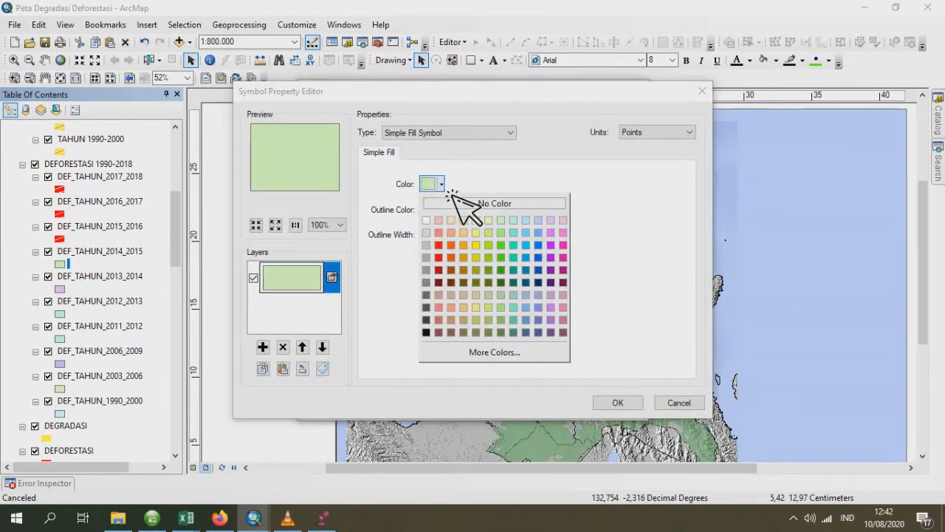
left_click(440, 251)
left_click(441, 210)
left_click(466, 227)
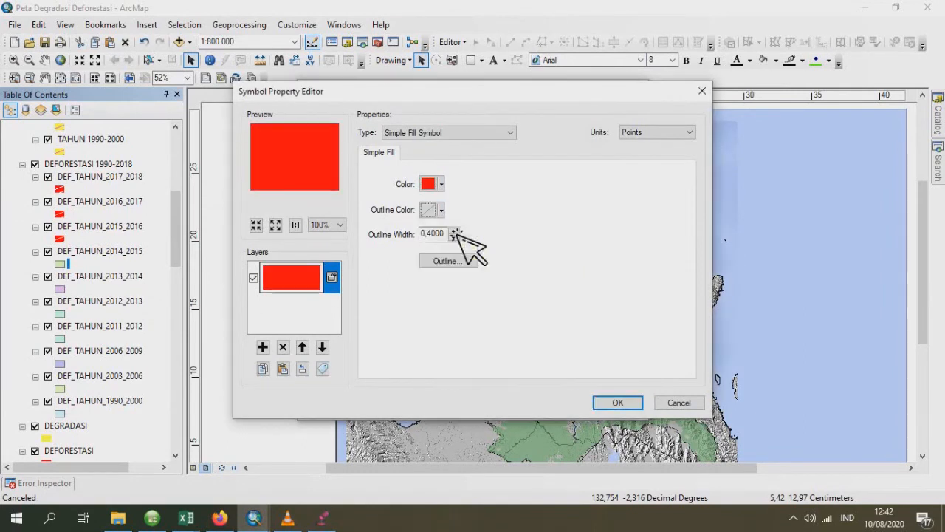
- Overlay a pale yellow-beige line fill angled 20° on the red DEF_TAHUN_2014_2015 symbol
left_click(264, 347)
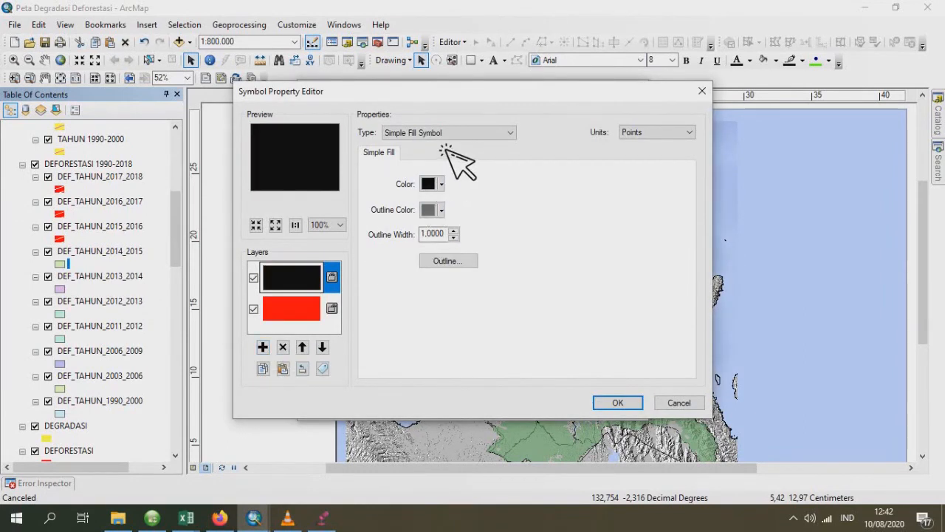
left_click(445, 136)
left_click(447, 172)
left_click(435, 186)
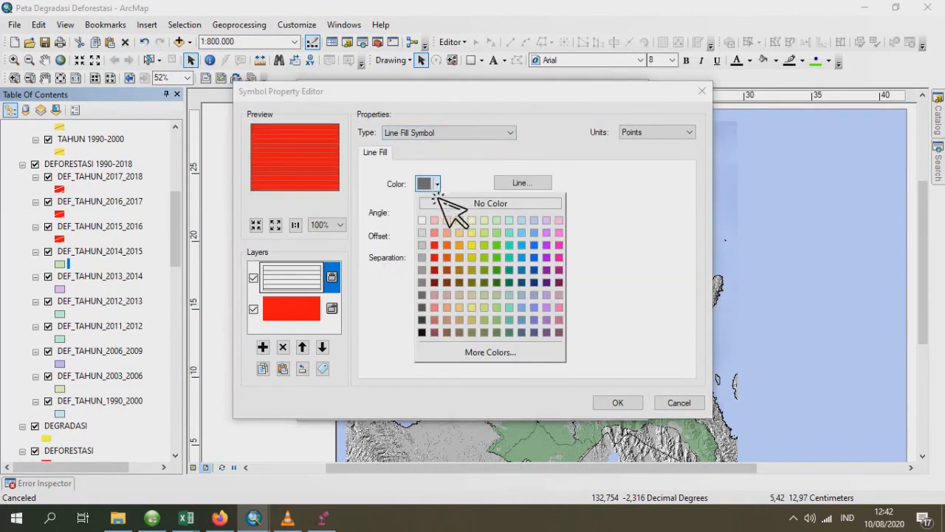
left_click(466, 235)
type("20")
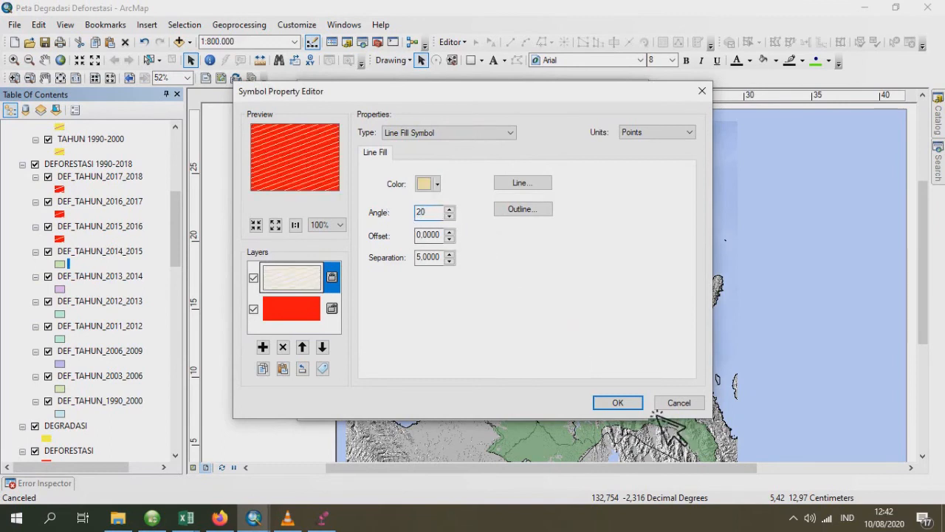
left_click(616, 402)
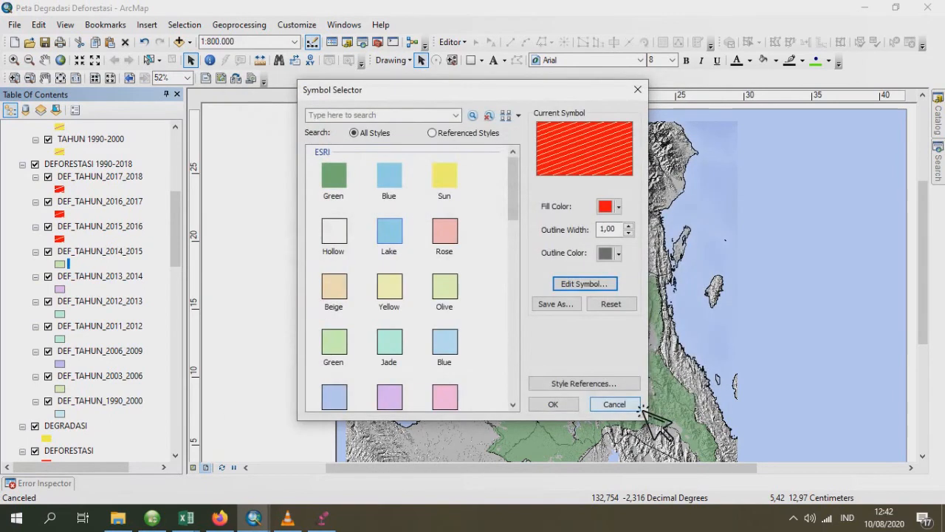
- Remove the outline colour from the hatched DEF_TAHUN_2014_2015 symbol and apply it to the layer
left_click(619, 252)
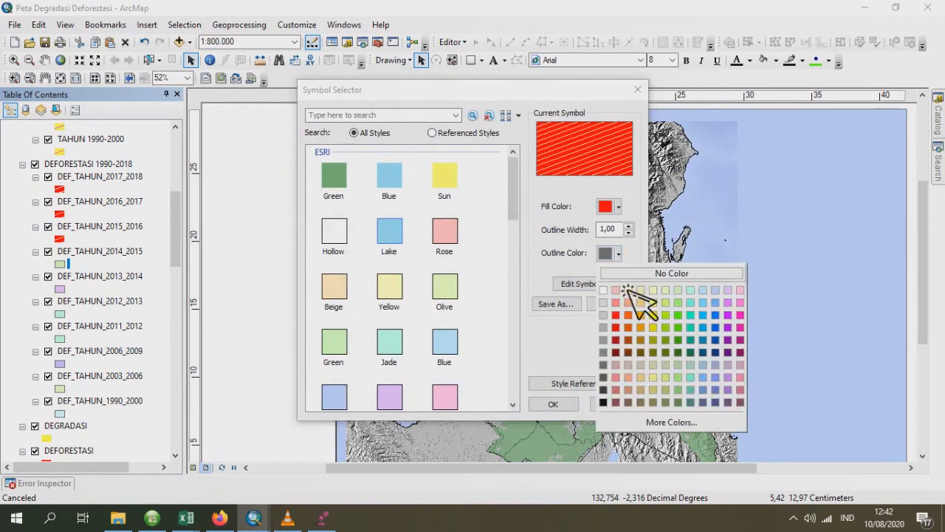
left_click(637, 302)
left_click(553, 404)
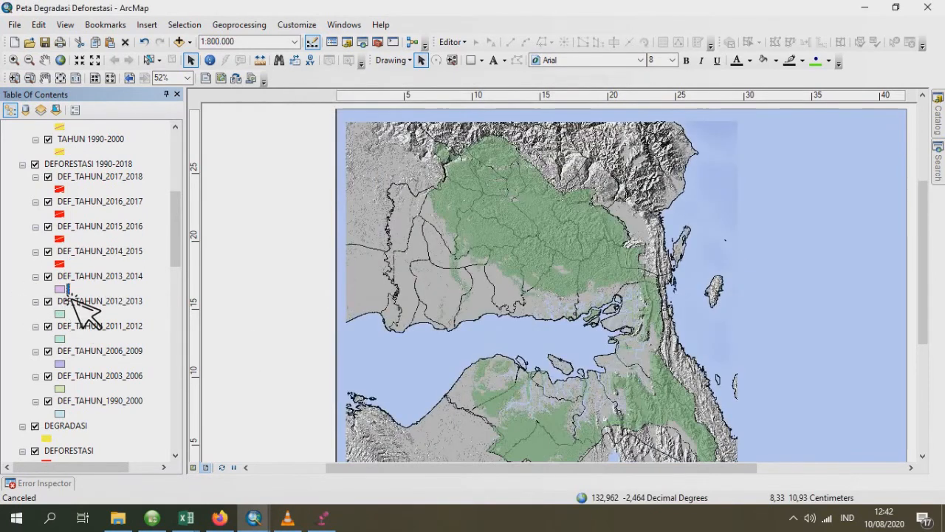
- Set the DEF_TAHUN_2013_2014 layer's base symbol to a red fill with no outline colour
left_click(60, 288)
left_click(589, 285)
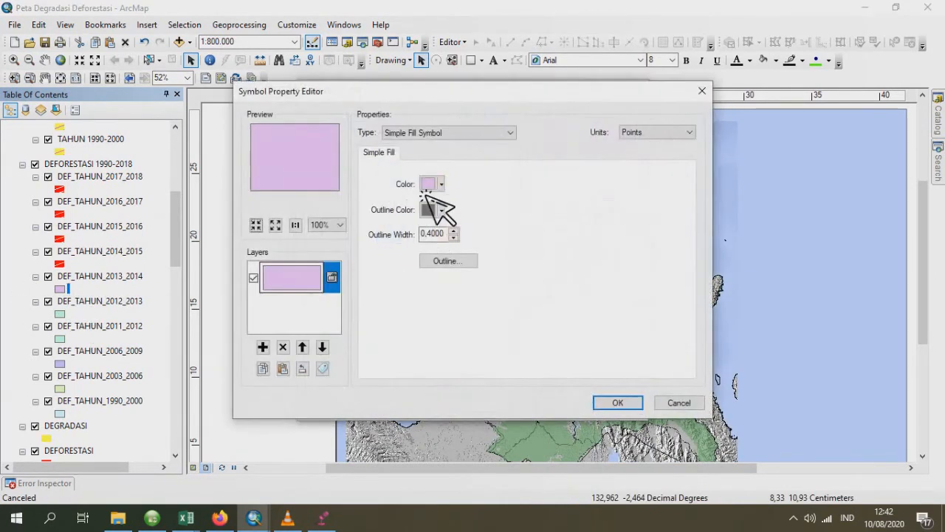
left_click(431, 185)
left_click(451, 254)
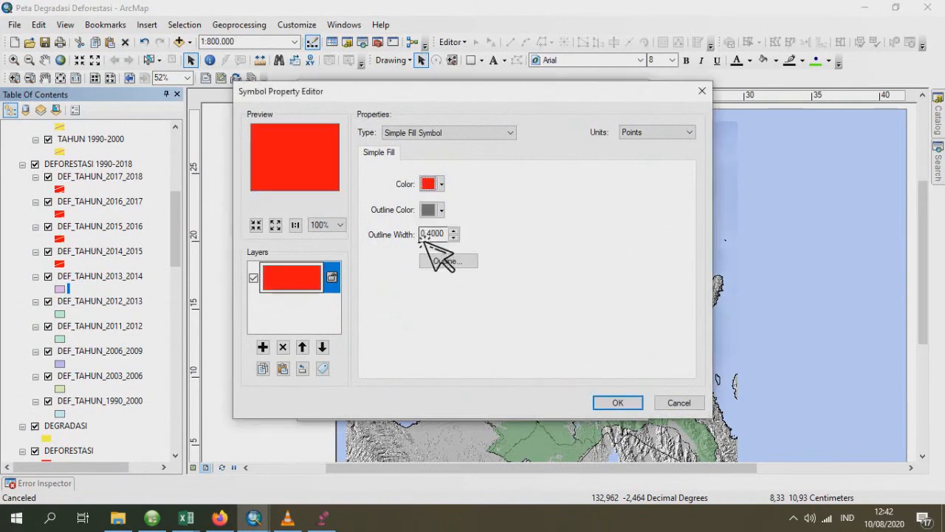
left_click(440, 210)
left_click(495, 232)
- Overlay a light yellow line fill angled 20° on the red DEF_TAHUN_2013_2014 symbol
left_click(262, 346)
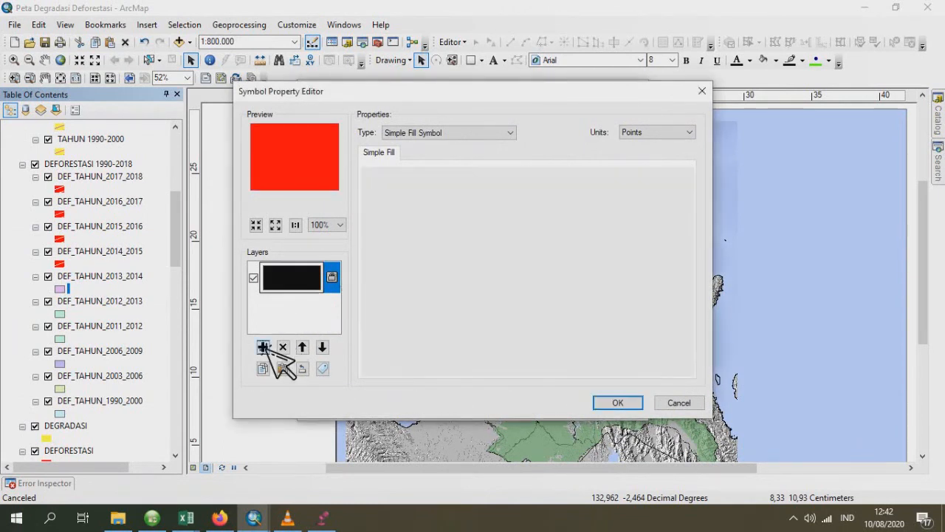
left_click(432, 132)
left_click(416, 164)
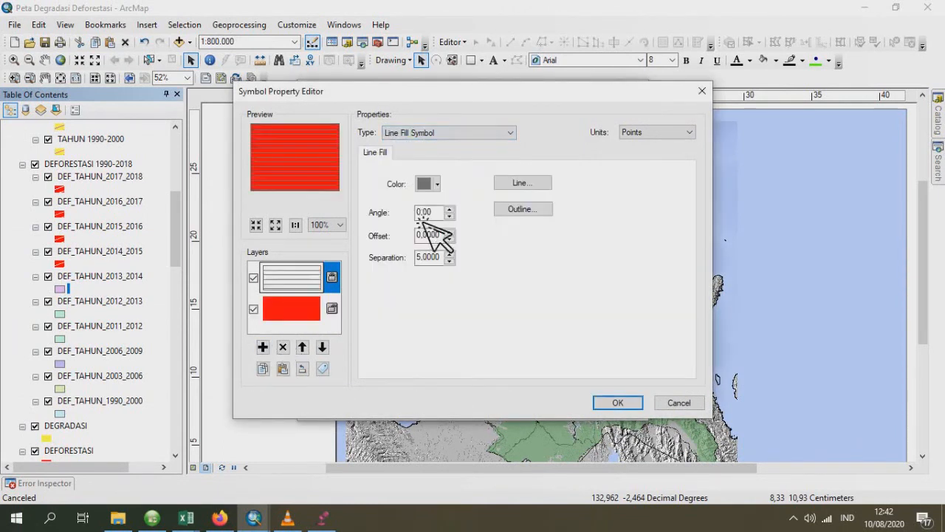
left_click(437, 185)
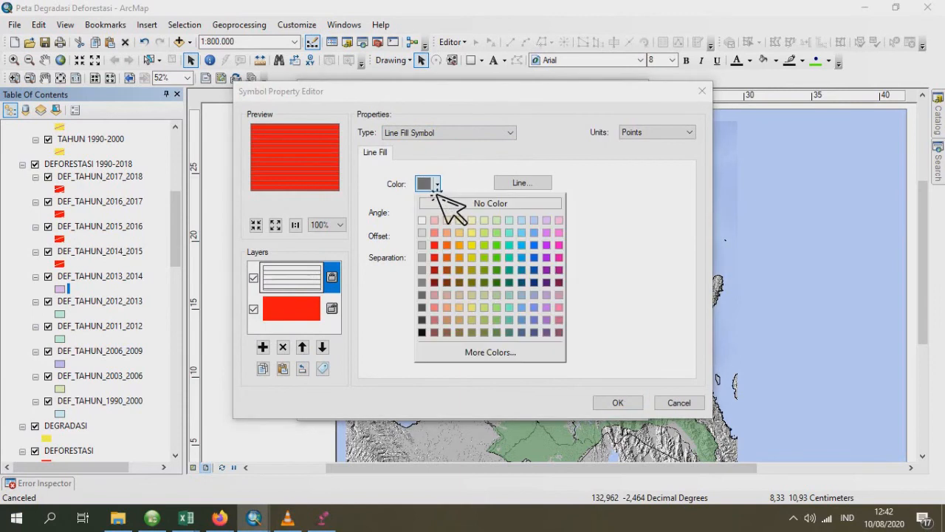
left_click(480, 235)
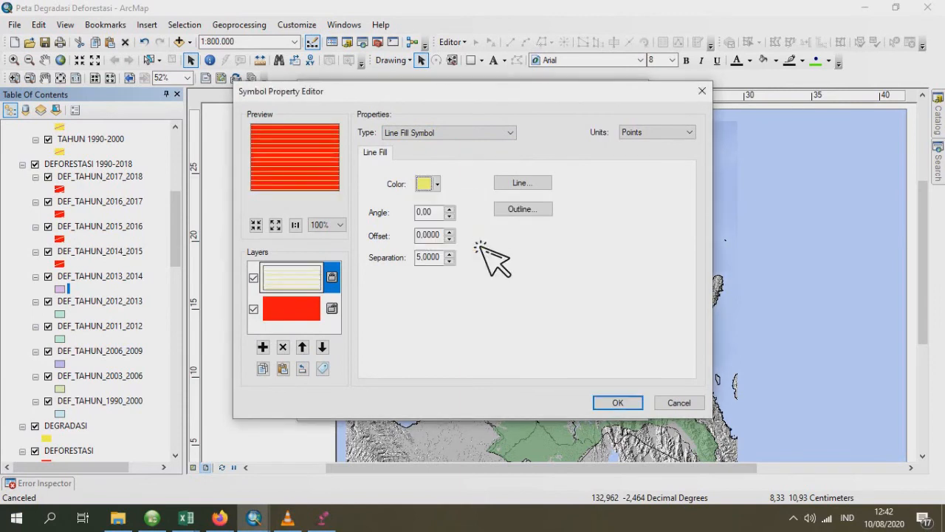
left_click_drag(442, 212, 401, 212)
type("20")
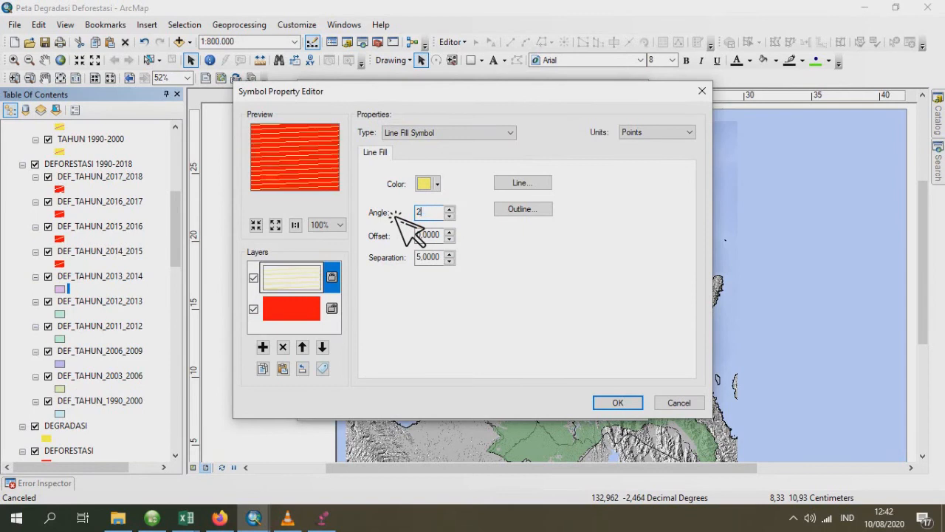
left_click(613, 402)
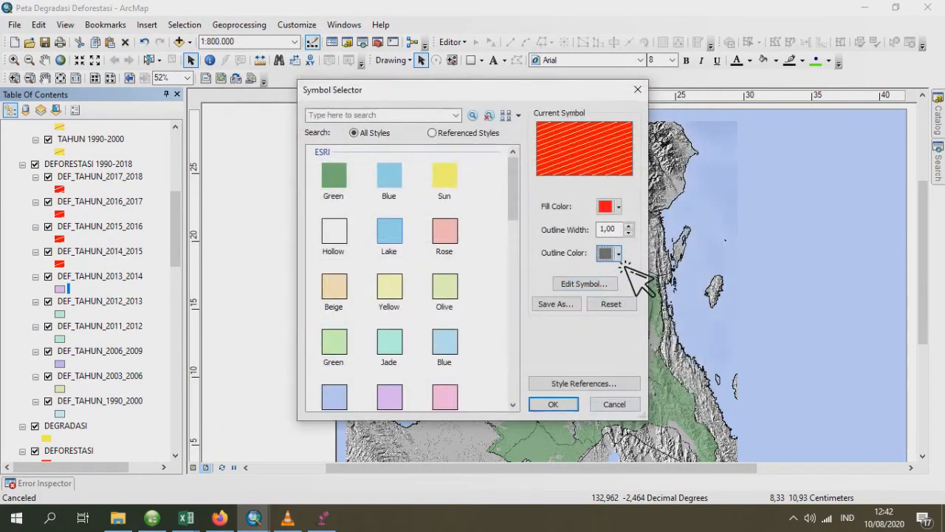
- Remove the outline colour from the hatched DEF_TAHUN_2013_2014 symbol and apply it to the layer
left_click(619, 254)
left_click(664, 272)
left_click(565, 404)
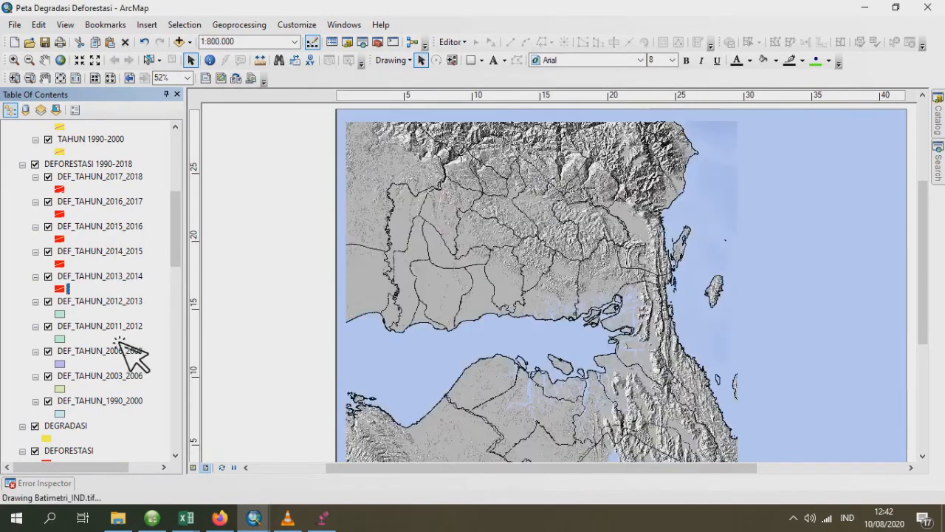
- Set the DEF_TAHUN_2012_2013 layer's base symbol to a red fill with no outline colour
left_click(64, 313)
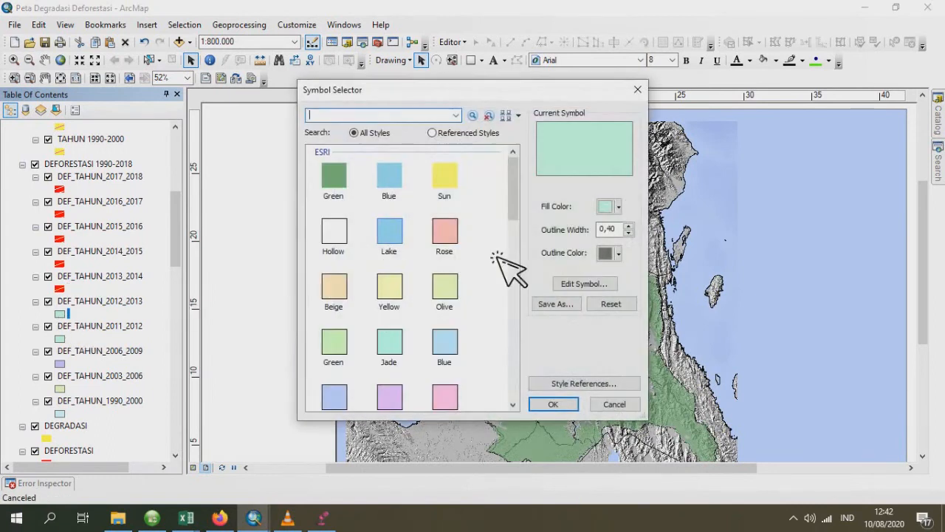
left_click(587, 285)
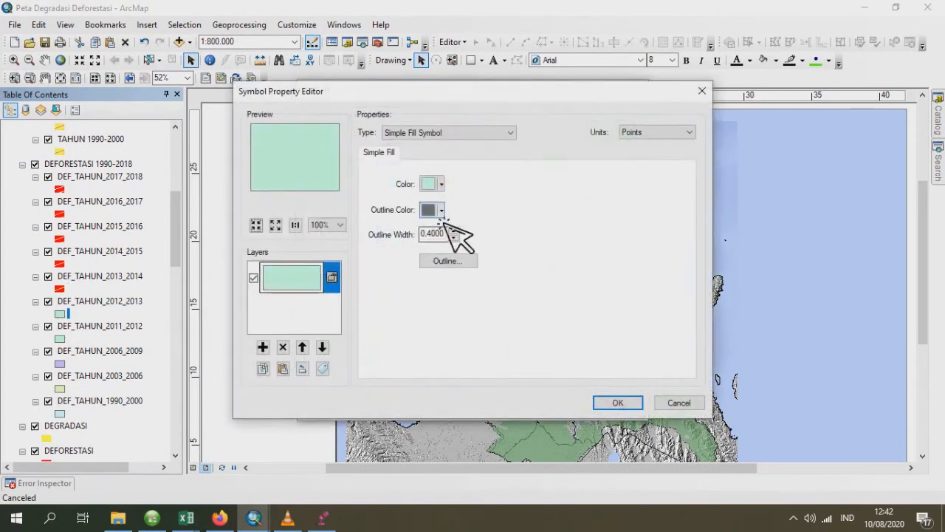
left_click(440, 184)
left_click(442, 251)
left_click(441, 210)
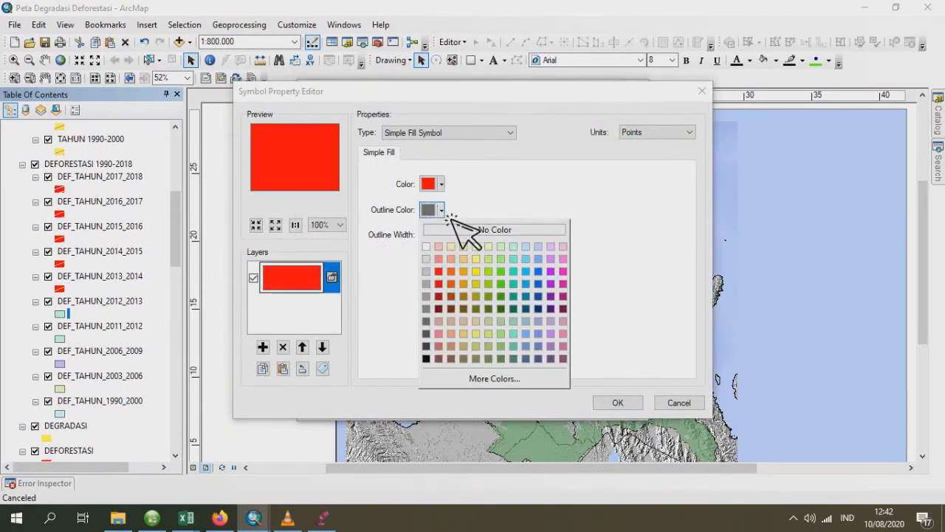
left_click(441, 210)
- Overlay a light yellow-green line fill angled 20° on the red DEF_TAHUN_2012_2013 symbol
left_click(263, 347)
left_click(444, 133)
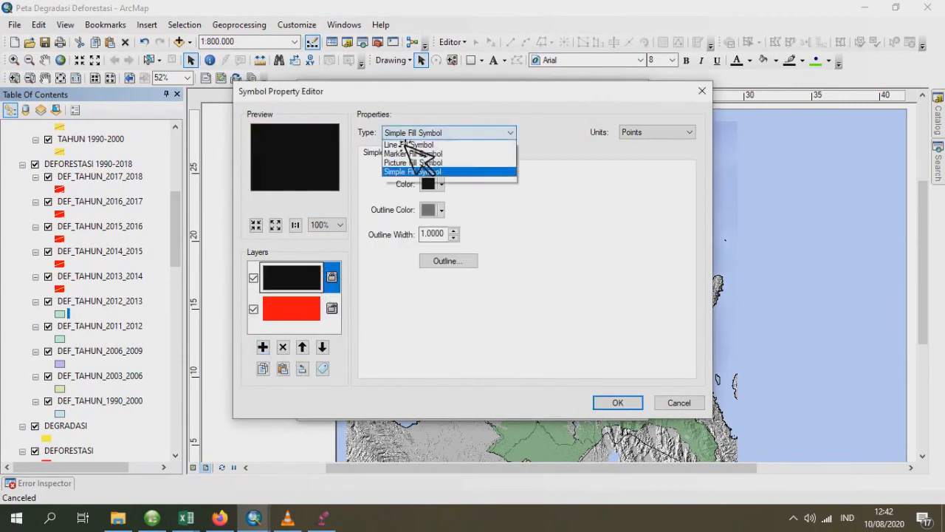
left_click(432, 168)
left_click(432, 185)
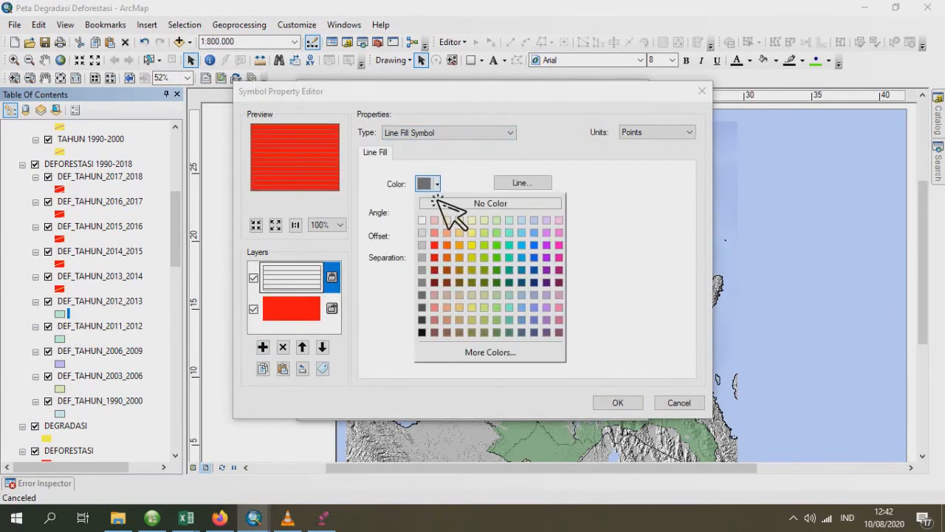
left_click(486, 233)
left_click(397, 211)
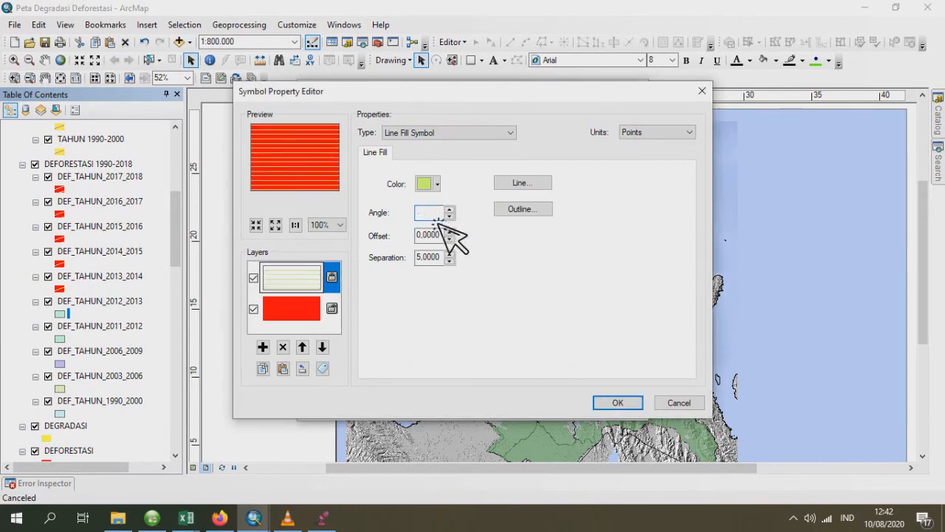
type("20")
left_click(616, 402)
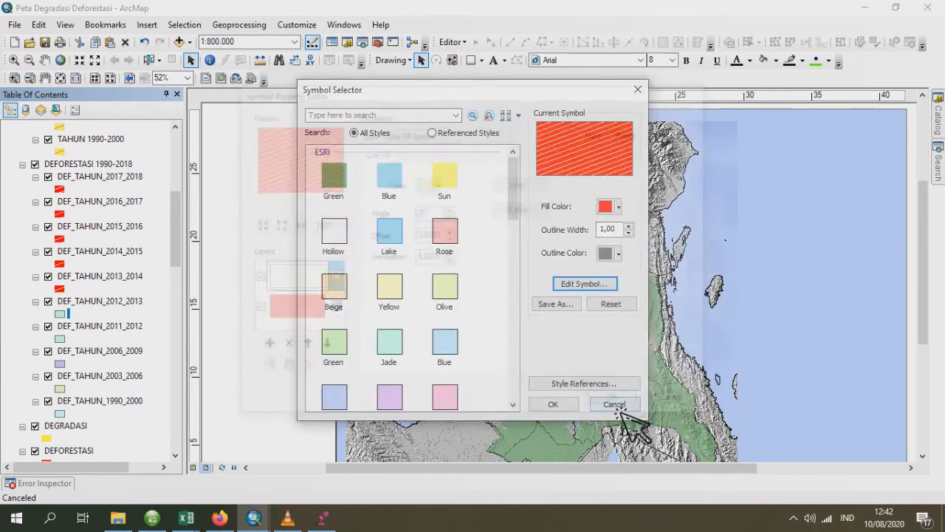
- Remove the outline colour from the hatched DEF_TAHUN_2012_2013 symbol and apply it to the layer
left_click(619, 253)
left_click(669, 272)
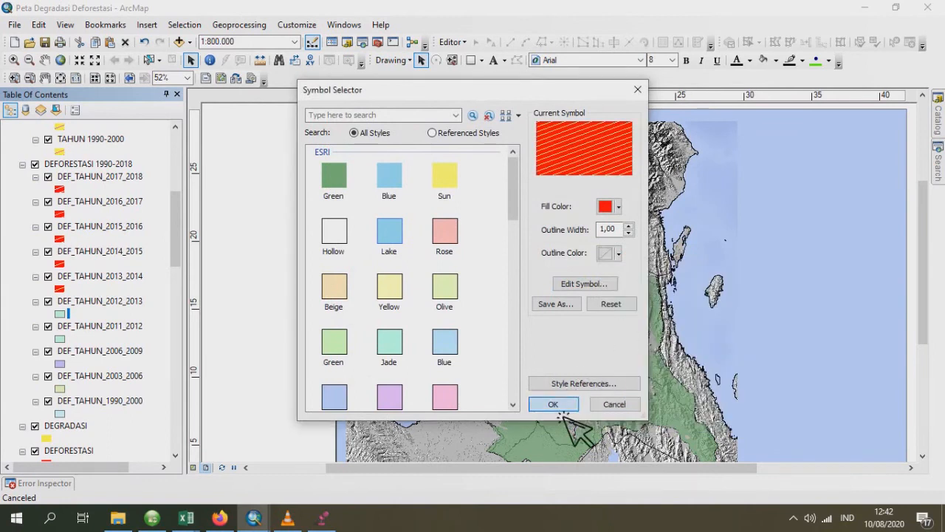
left_click(553, 404)
- Set the DEF_TAHUN_2011_2012 layer's base symbol to a red fill with no outline colour
left_click(61, 338)
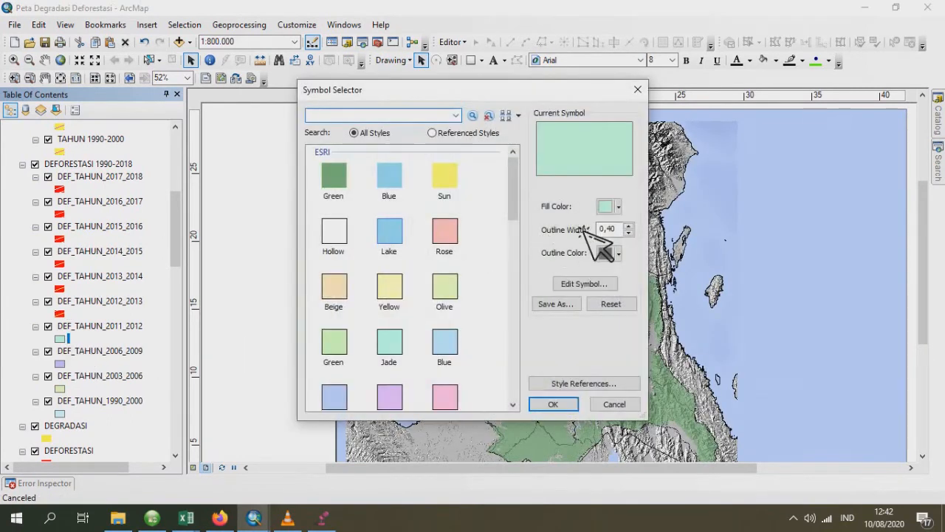
left_click(619, 206)
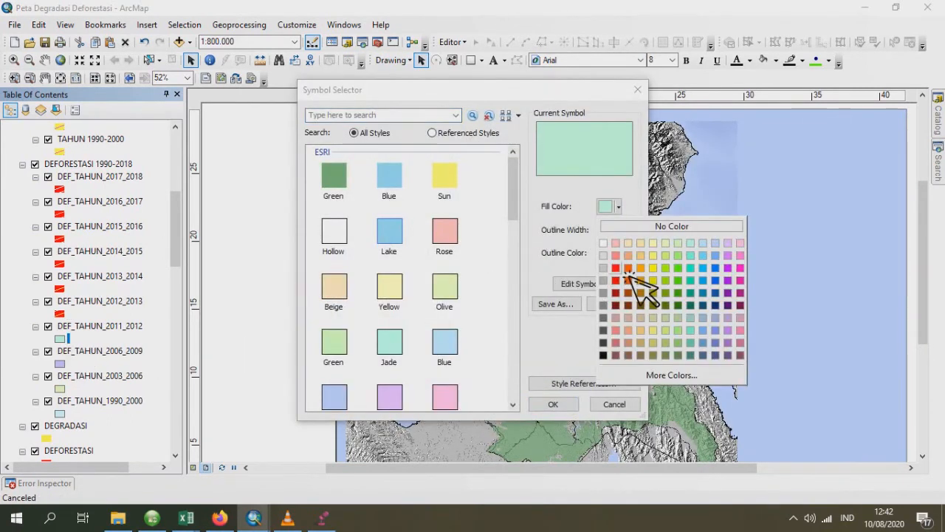
left_click(627, 272)
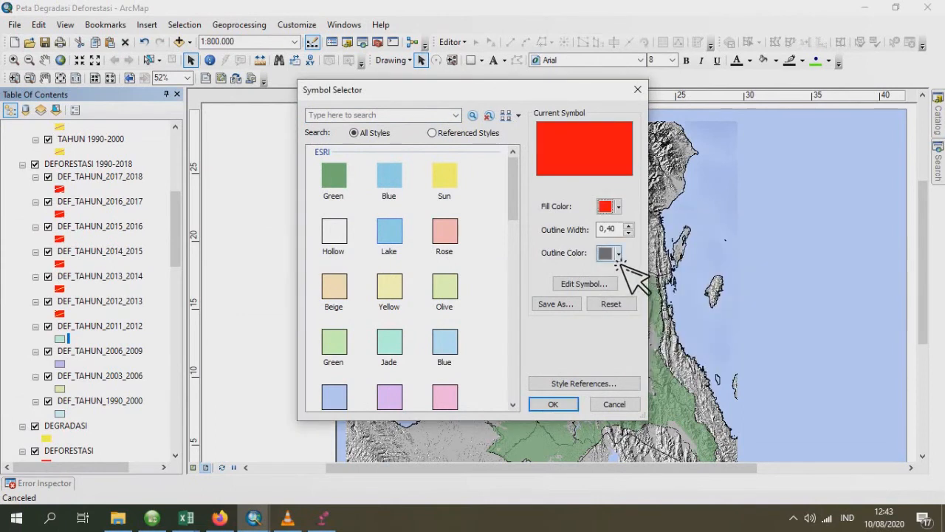
left_click(618, 256)
left_click(571, 288)
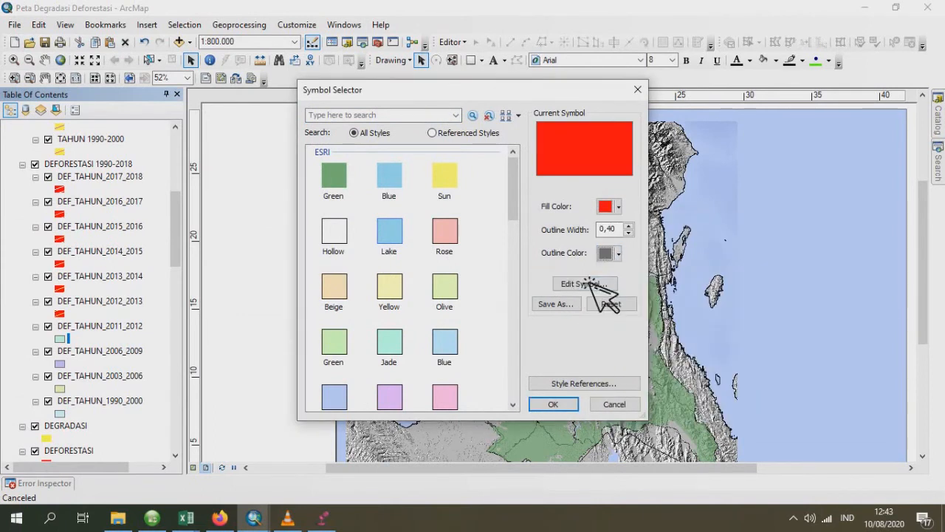
left_click(440, 184)
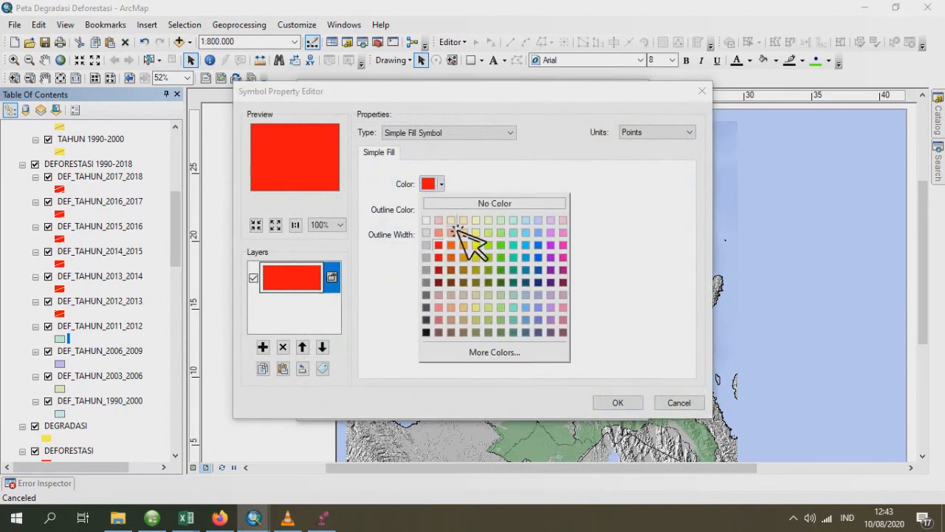
left_click(441, 245)
left_click(441, 210)
left_click(458, 230)
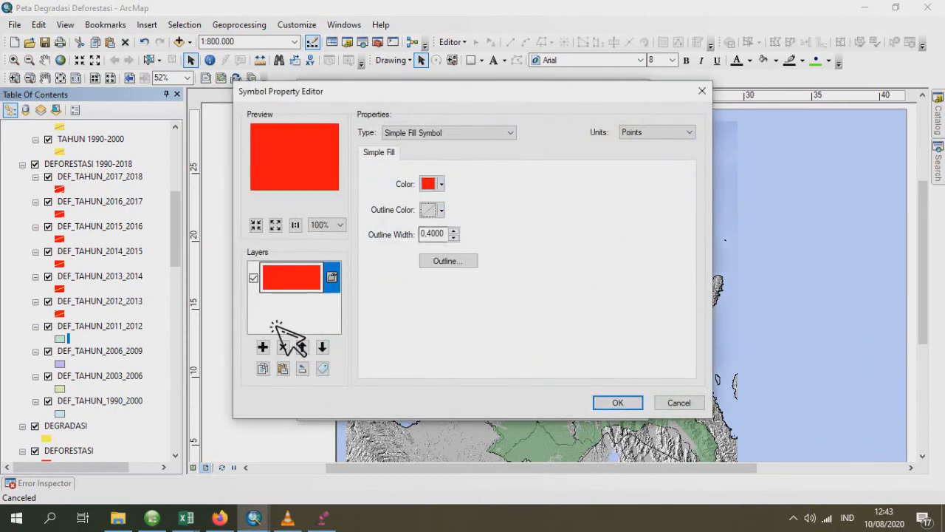
- Overlay an angled light green line fill on the red DEF_TAHUN_2011_2012 symbol
left_click(263, 347)
left_click(428, 137)
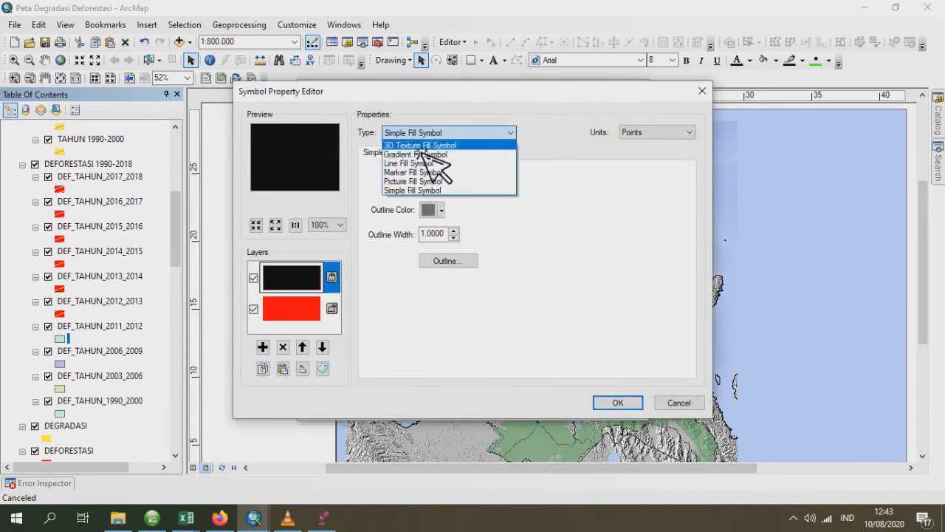
left_click(424, 166)
left_click(437, 184)
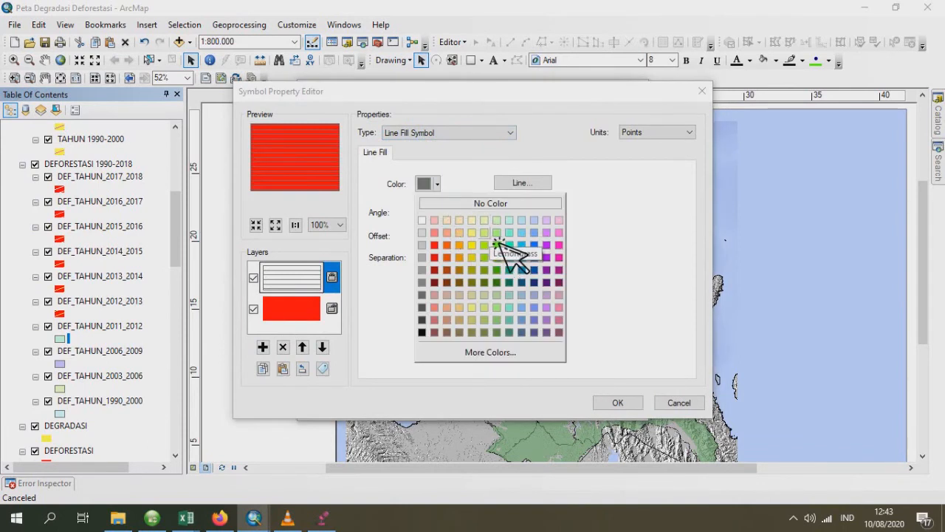
left_click(497, 245)
left_click_drag(435, 212, 399, 213)
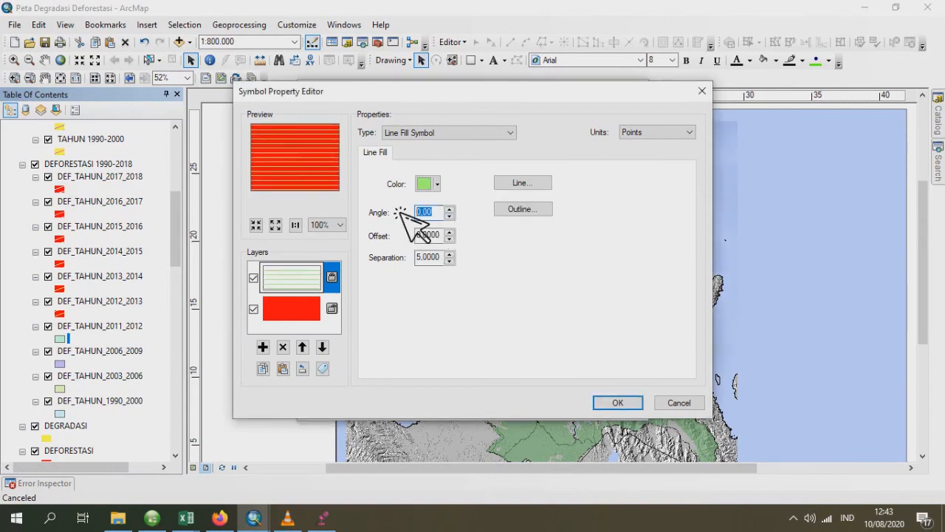
type("45")
left_click(617, 402)
- Remove the outline colour from the hatched DEF_TAHUN_2011_2012 symbol and apply it to the layer
left_click(619, 253)
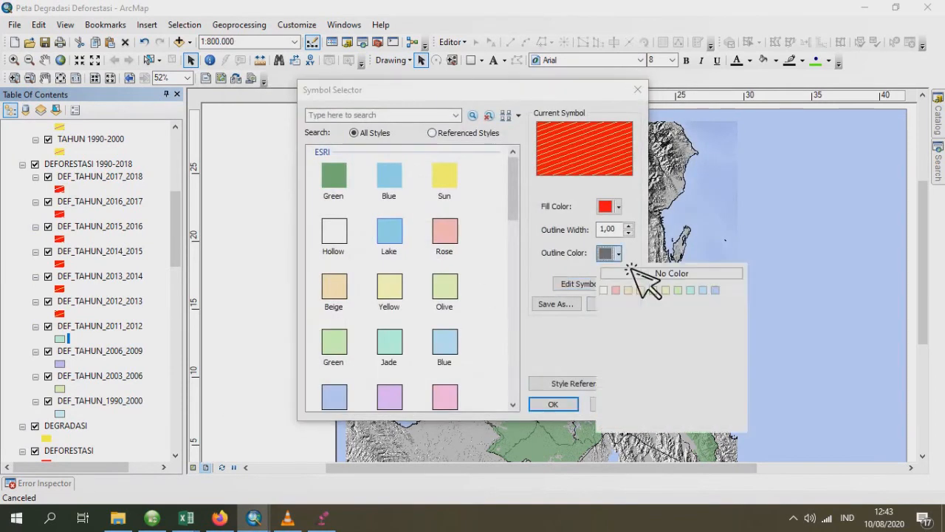
left_click(633, 274)
left_click(562, 404)
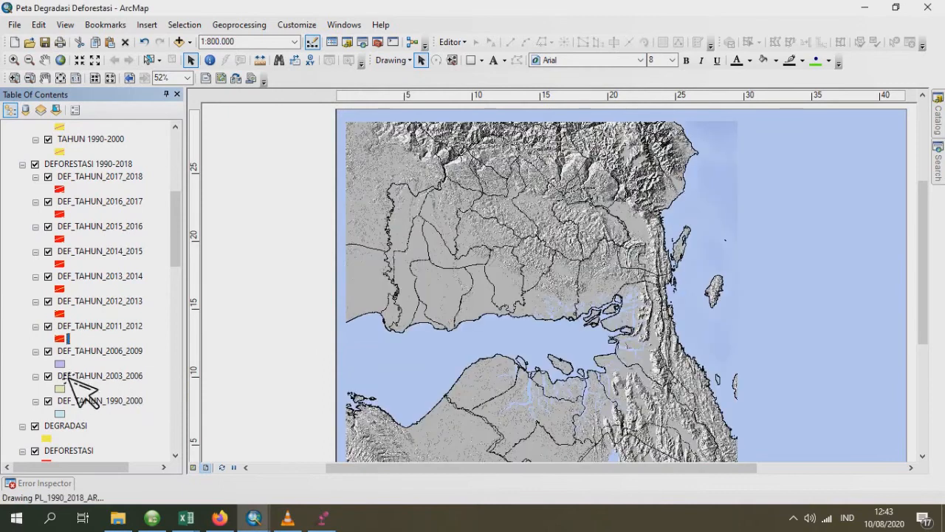
- Set the DEF_TAHUN_2006_2009 layer's base symbol to a red fill with no outline colour
left_click(60, 364)
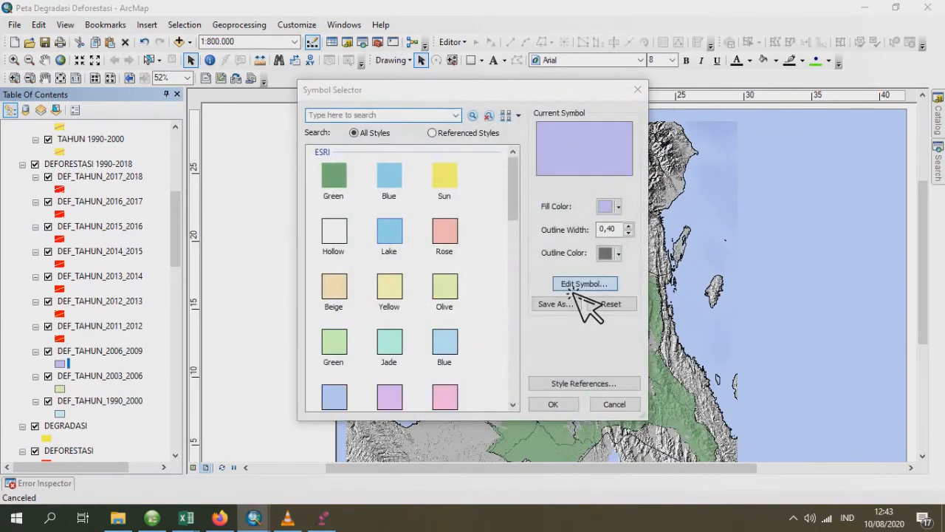
left_click(573, 289)
left_click(441, 210)
left_click(474, 230)
left_click(442, 185)
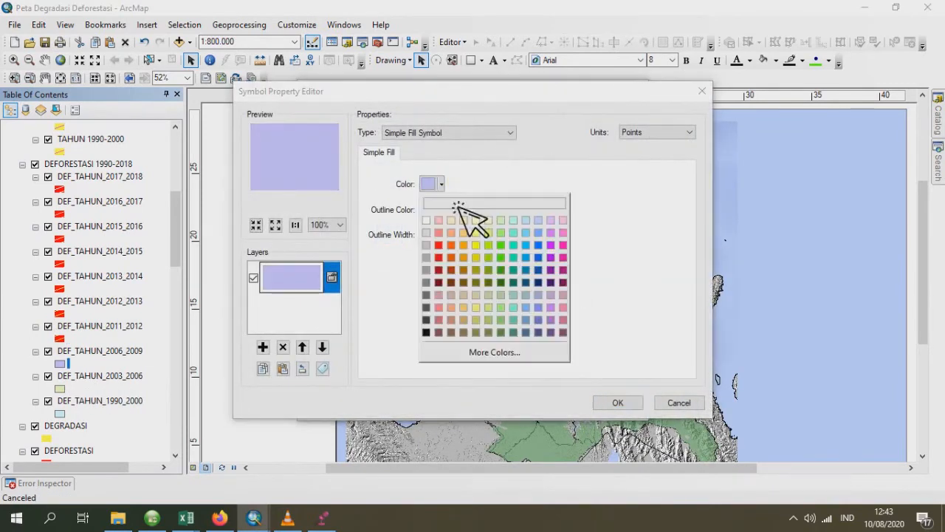
left_click(451, 246)
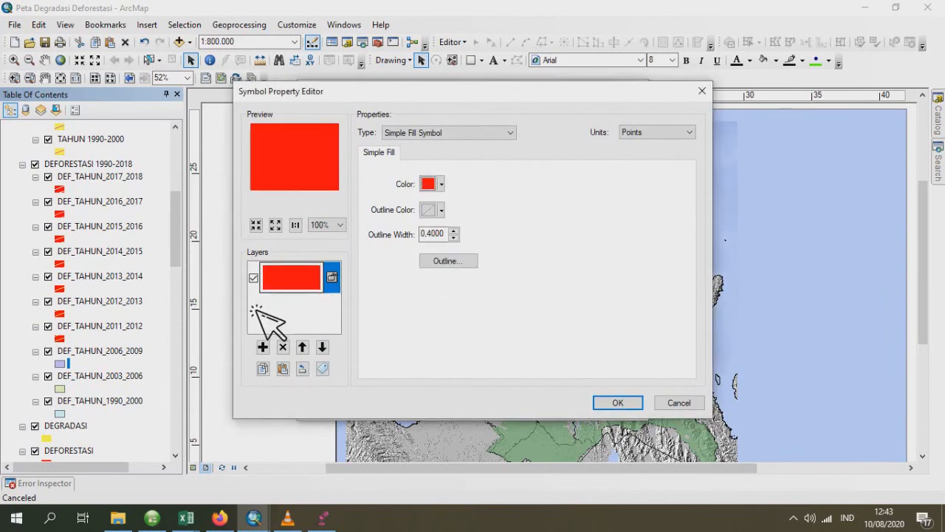
- Overlay a light turquoise line fill on the red DEF_TAHUN_2006_2009 symbol
left_click(263, 348)
left_click(417, 133)
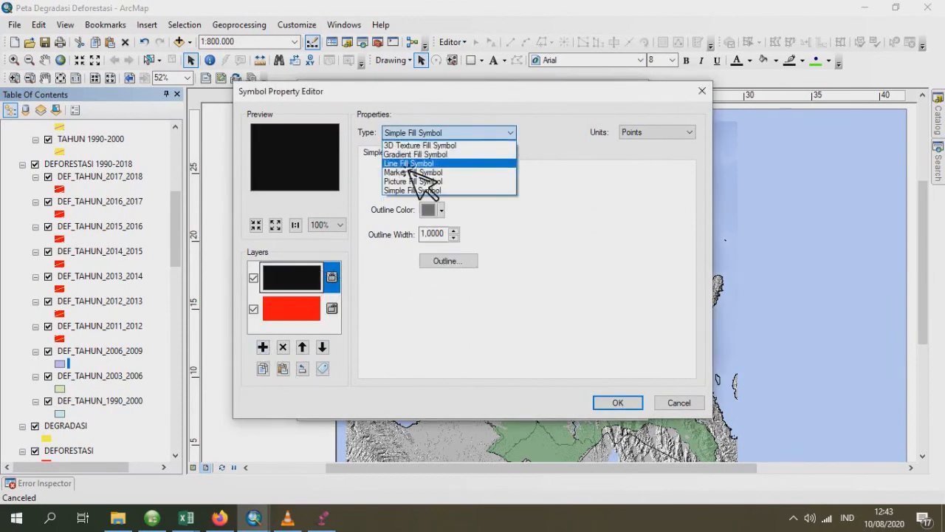
left_click(411, 163)
left_click(428, 183)
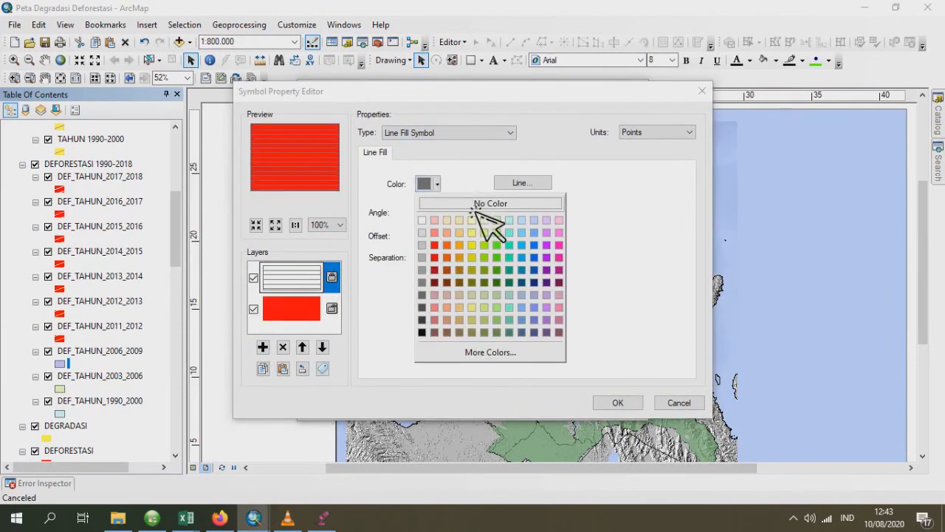
left_click(517, 244)
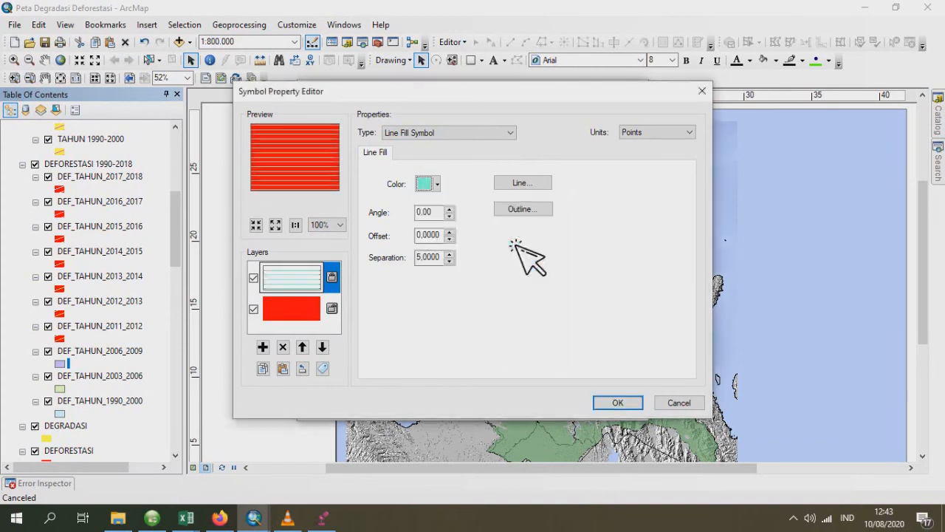
left_click(621, 402)
- Remove the hatched DEF_TAHUN_2006_2009 symbol's outline colour, set its line angle to 20°, and apply it to the layer
left_click(619, 253)
left_click(615, 272)
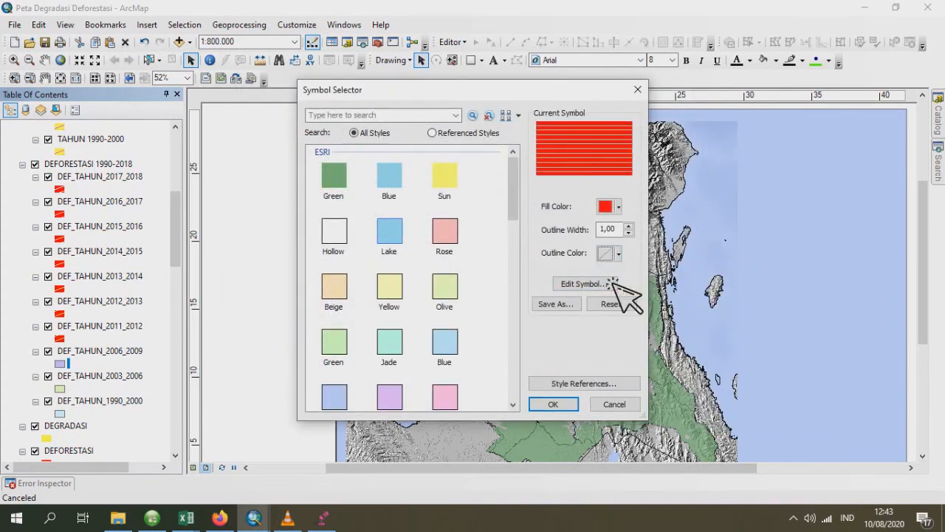
left_click(594, 285)
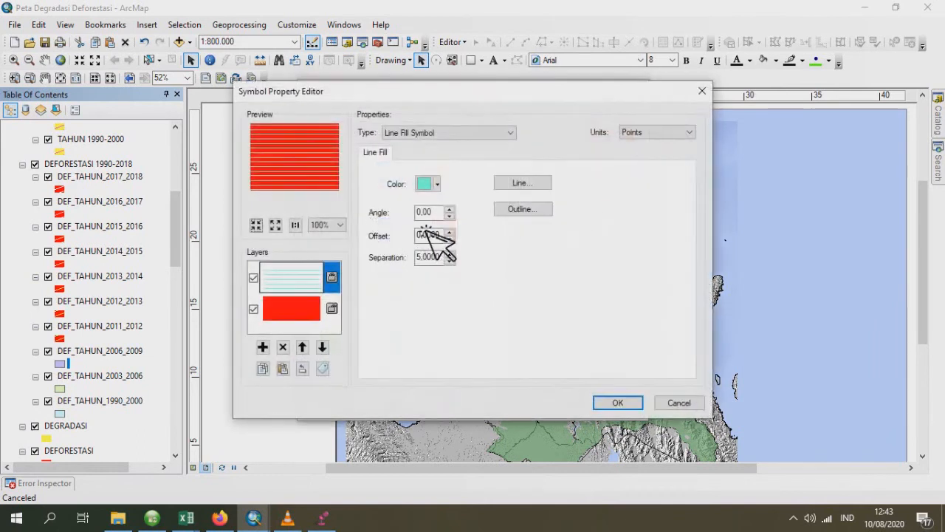
type("20")
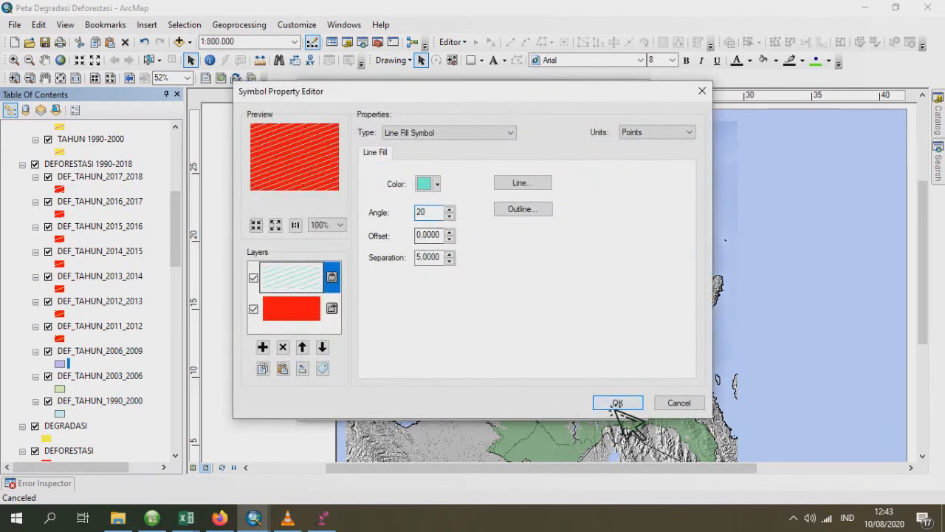
left_click(618, 402)
left_click(553, 404)
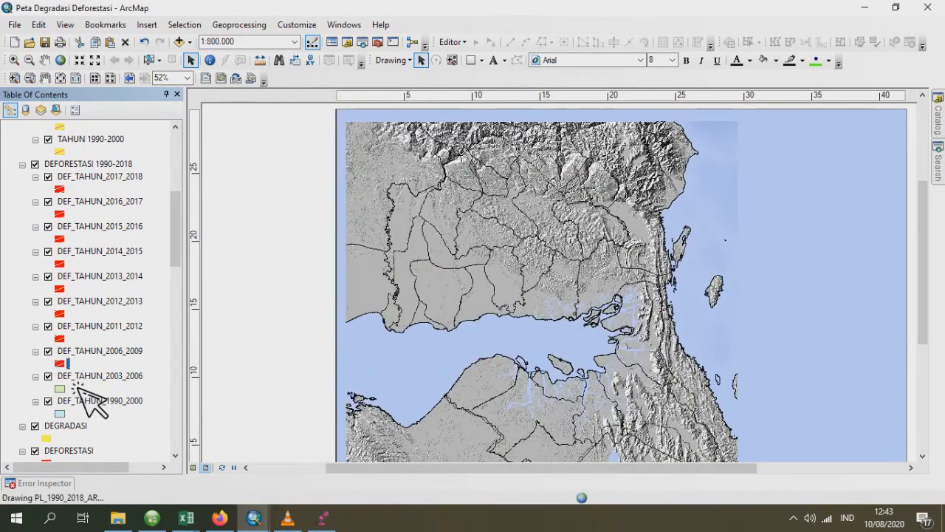
- Set the DEF_TAHUN_2003_2006 layer's base symbol to a red fill
double_click(71, 387)
left_click(590, 285)
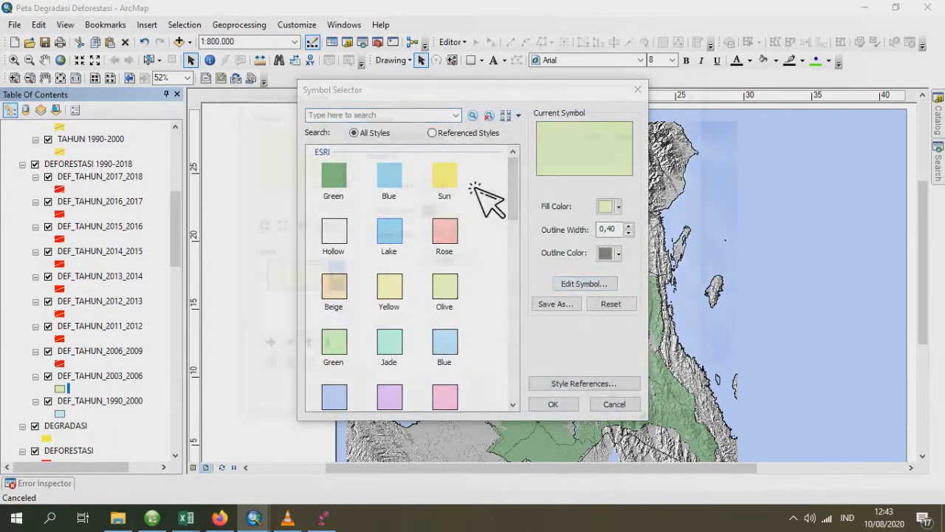
left_click(440, 186)
left_click(455, 263)
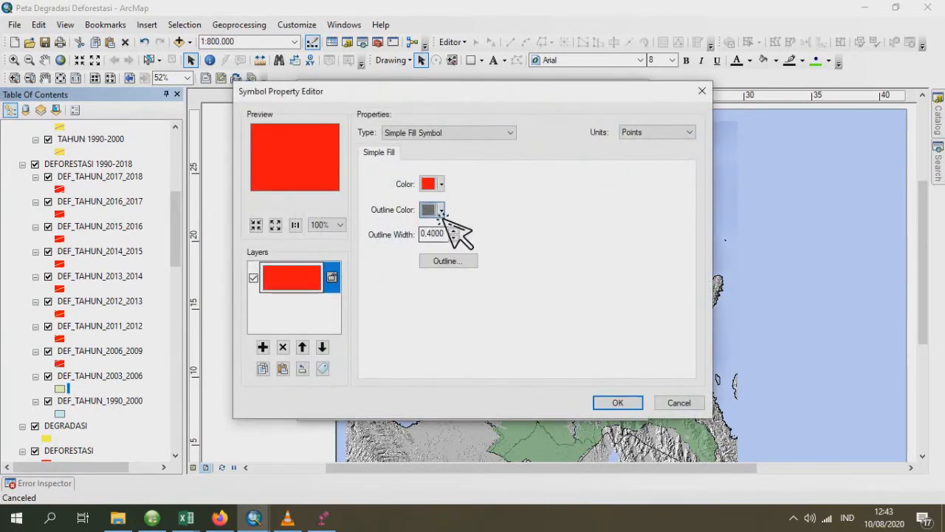
- Overlay a purple line fill angled 20° on the red DEF_TAHUN_2003_2006 symbol
left_click(262, 347)
left_click(447, 133)
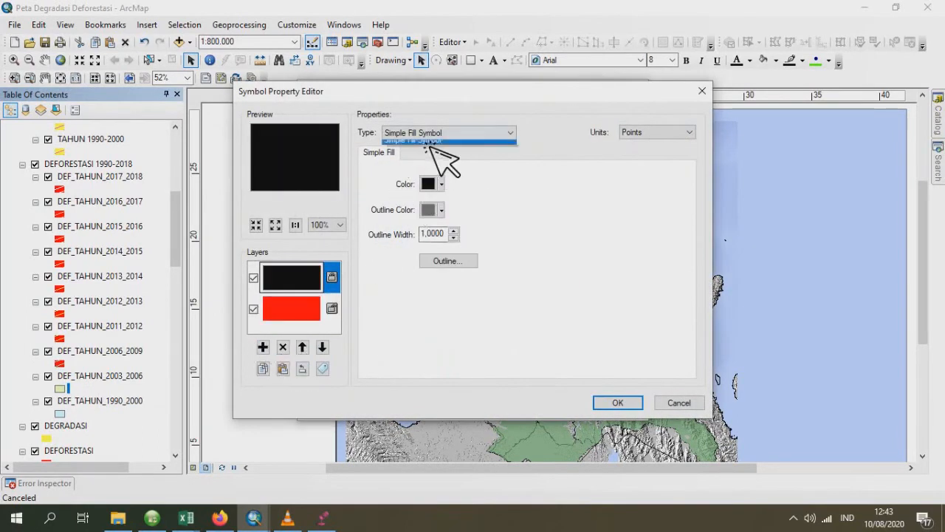
left_click(432, 163)
left_click(438, 185)
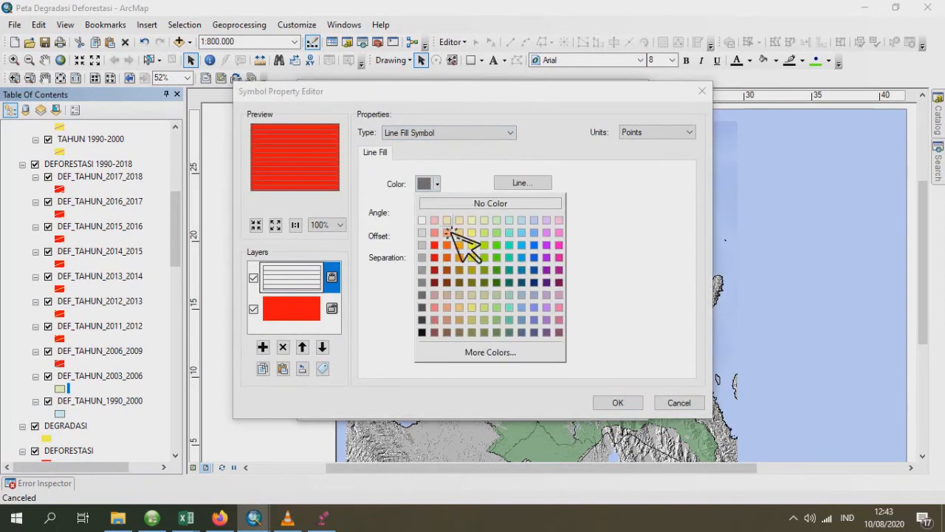
left_click(560, 244)
double_click(427, 212)
type("45")
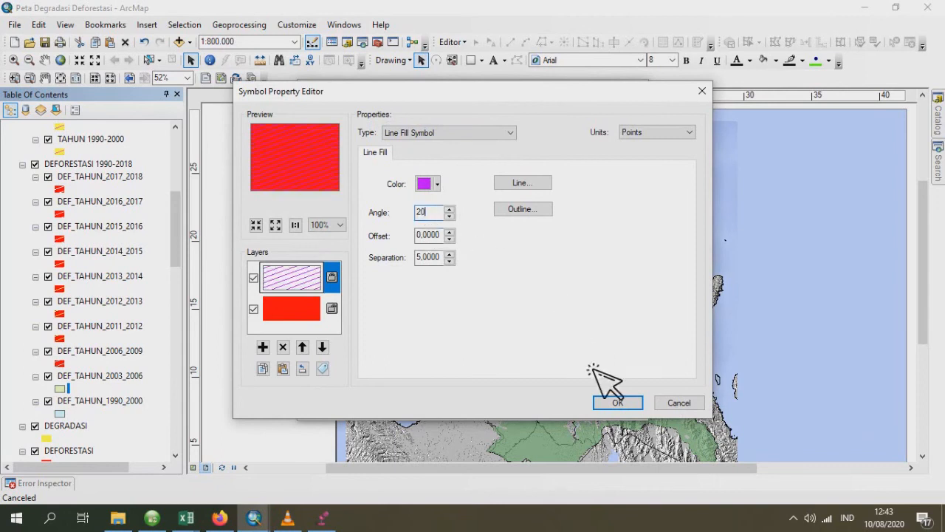
left_click(616, 402)
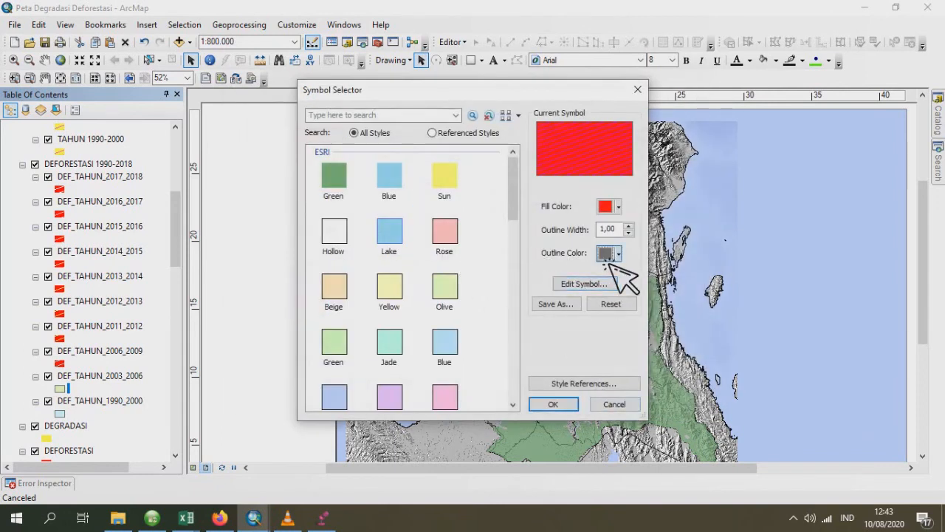
- Remove the outline colour from the hatched DEF_TAHUN_2003_2006 symbol and apply it to the layer
left_click(618, 252)
left_click(637, 274)
left_click(553, 404)
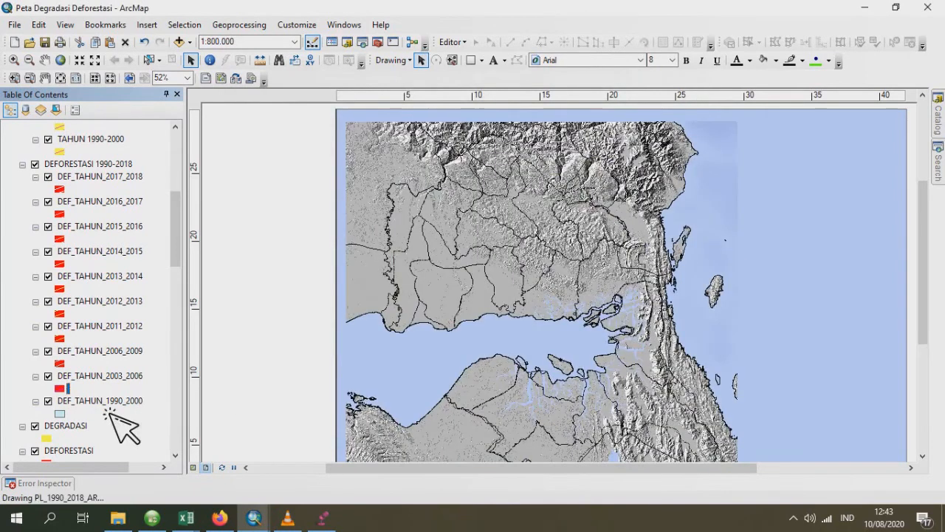
- Set the DEF_TAHUN_1990_2000 layer's base symbol to a red fill with no outline colour
left_click(74, 420)
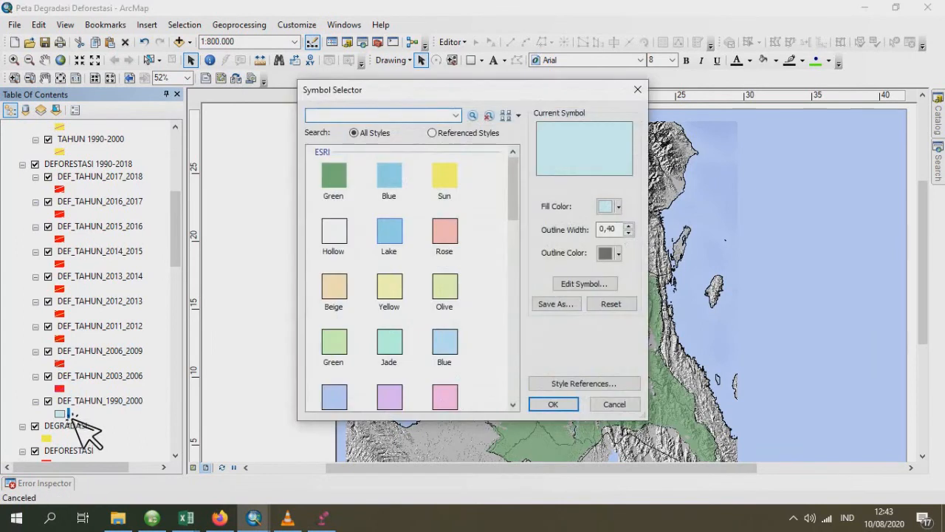
left_click(599, 283)
left_click(436, 183)
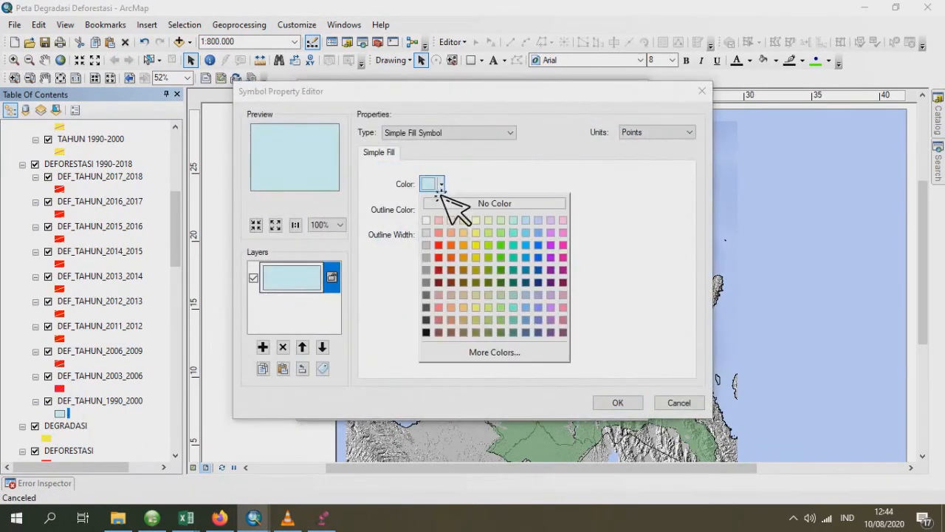
left_click(451, 257)
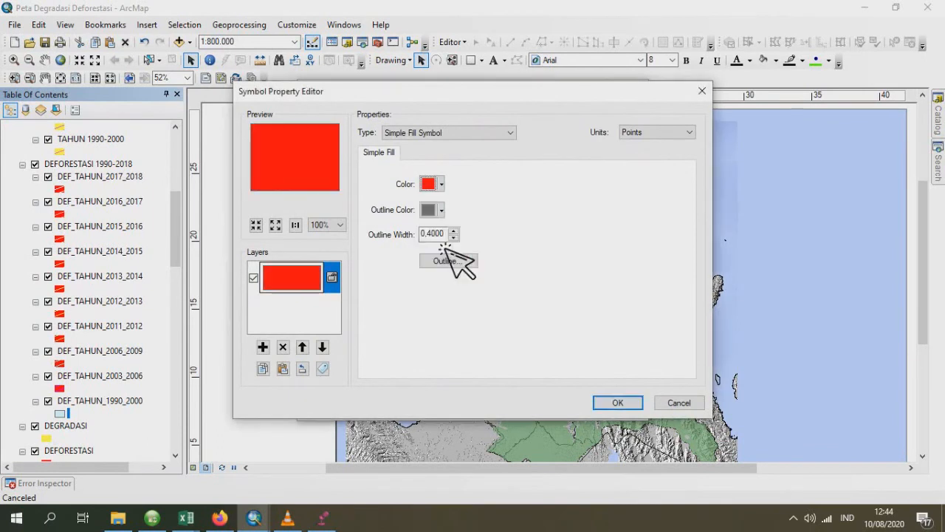
left_click(441, 210)
left_click(487, 230)
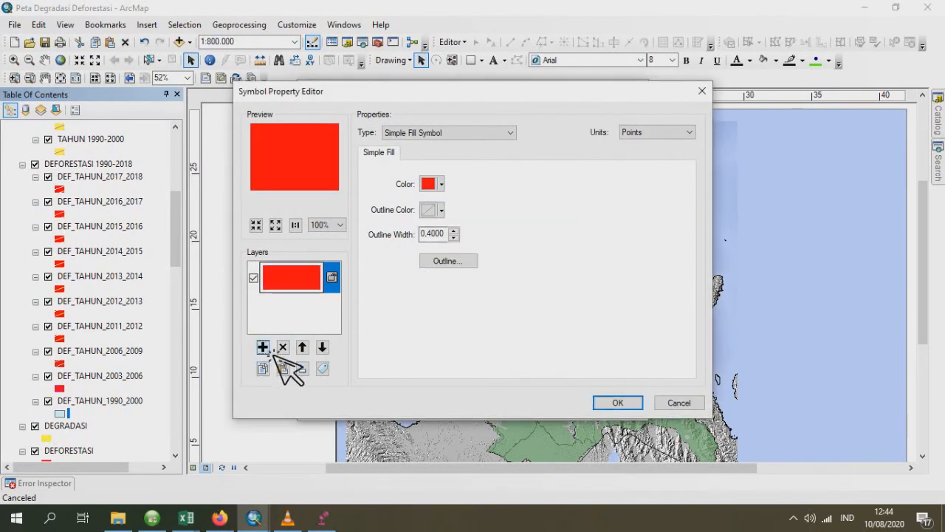
- Overlay a dark gray line fill angled 20° on the red DEF_TAHUN_1990_2000 symbol
left_click(262, 346)
left_click(407, 133)
left_click(418, 166)
left_click(422, 184)
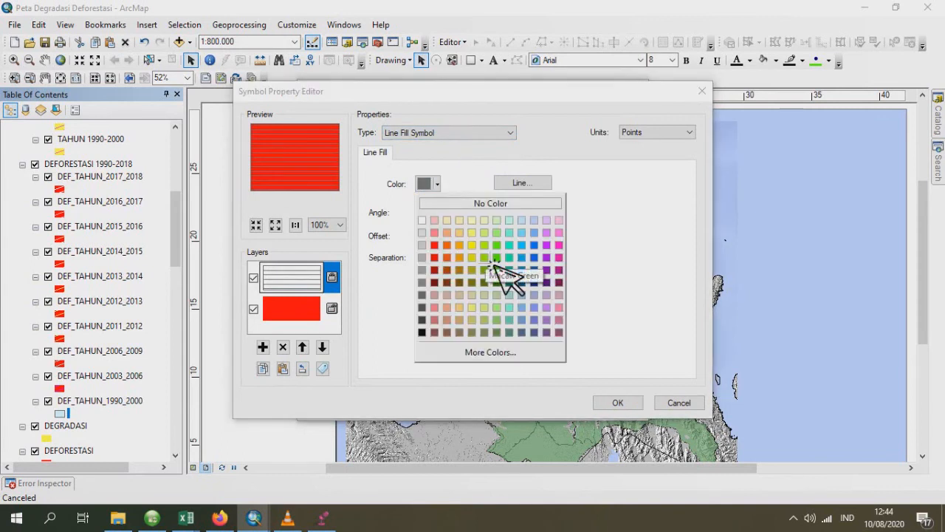
left_click(424, 320)
double_click(428, 212)
type("20")
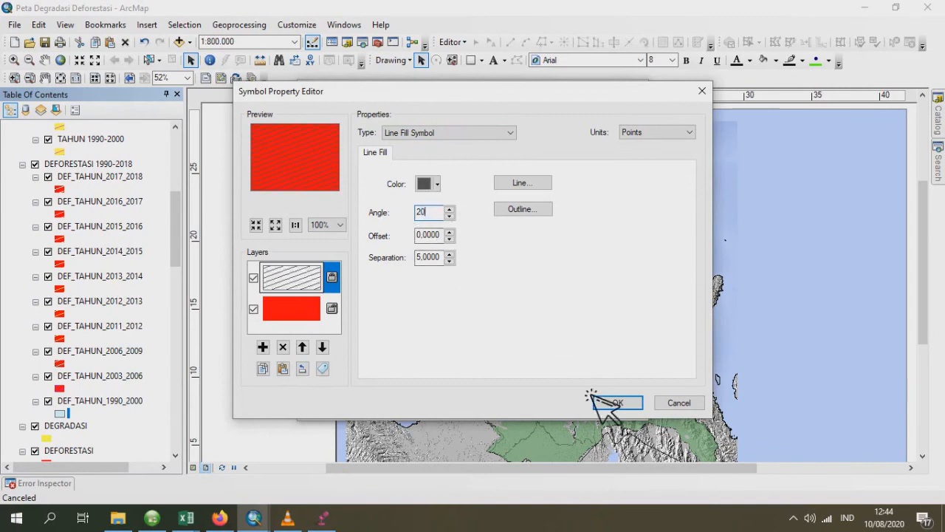
left_click(596, 400)
- Remove the outline colour from the hatched DEF_TAHUN_1990_2000 symbol and apply it to the layer
left_click(618, 253)
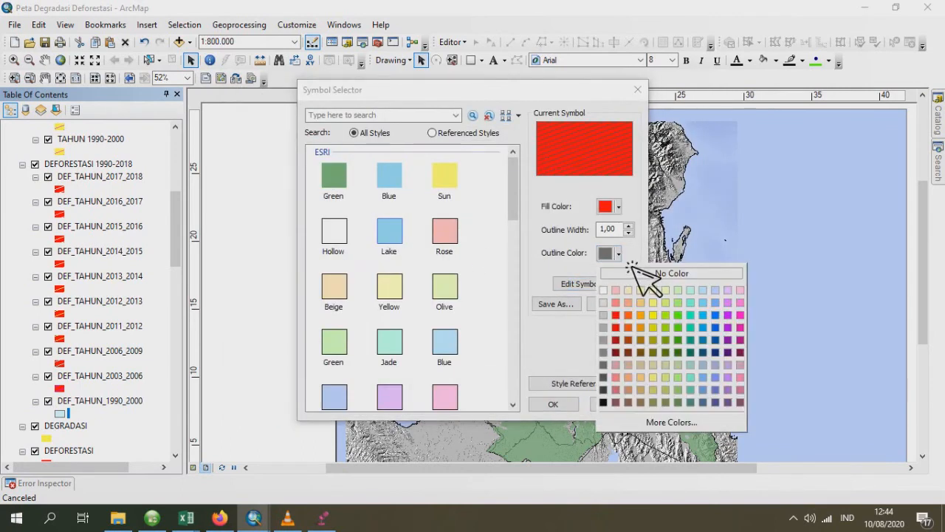
left_click(637, 273)
left_click(555, 404)
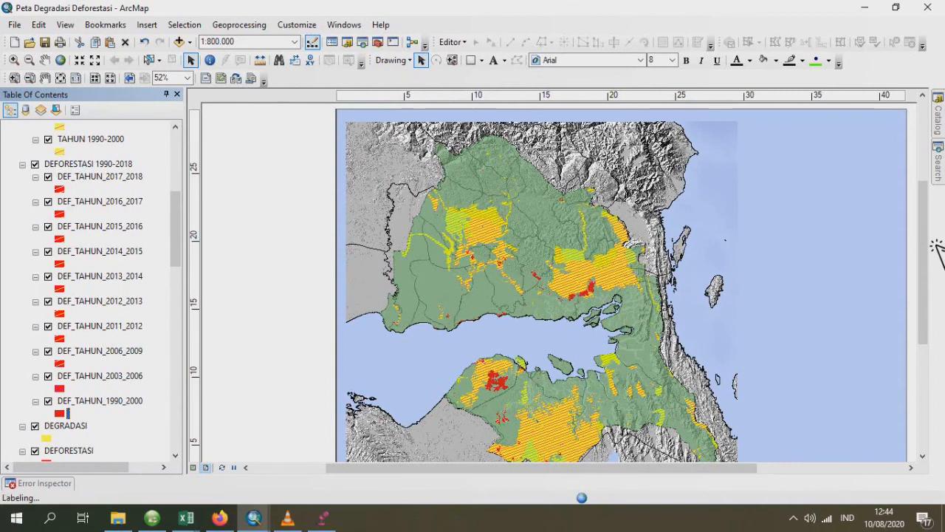
- Rename the DEF_TAHUN_2017_2018 layer to TAHUN 2017-2018 and set its transparency to 30%
left_click(96, 182)
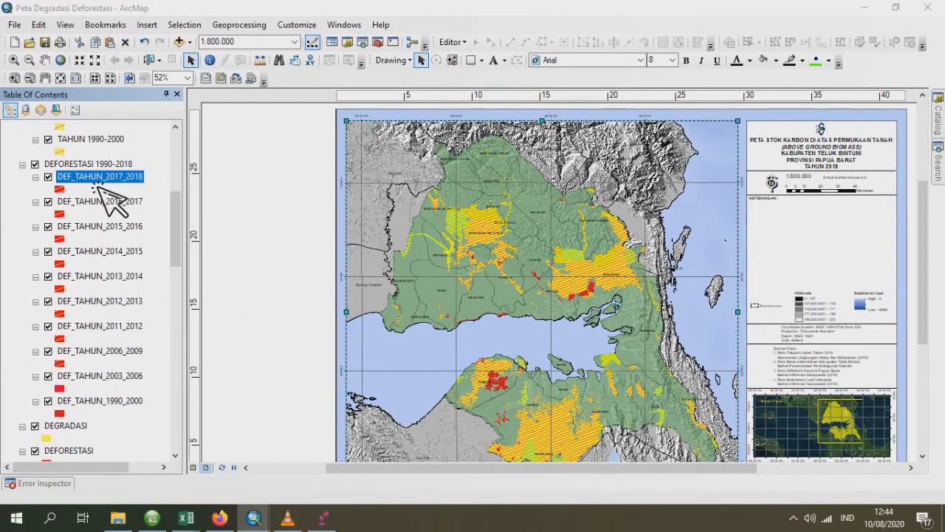
double_click(97, 184)
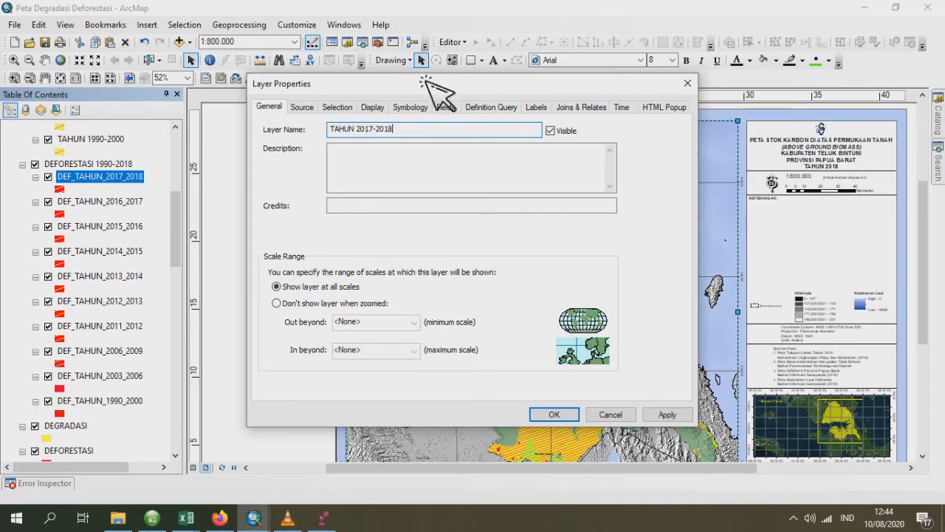
left_click(378, 109)
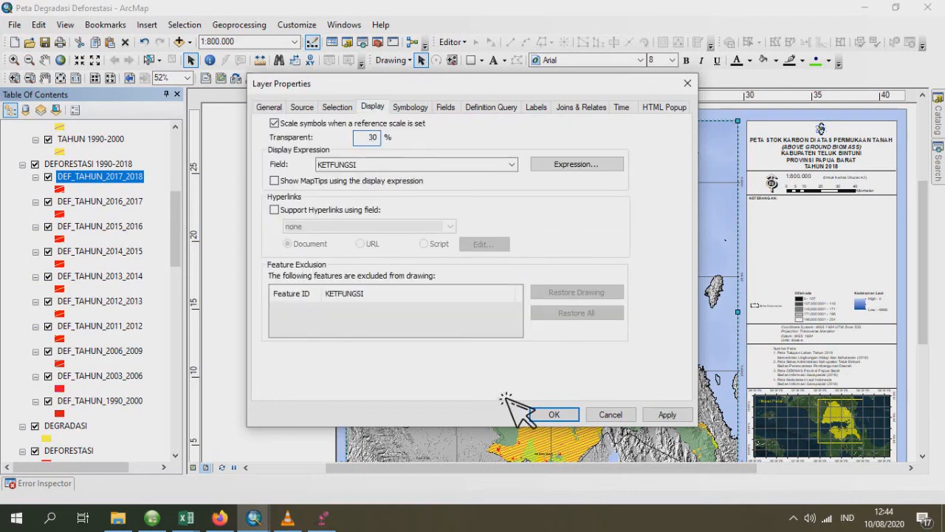
left_click(553, 414)
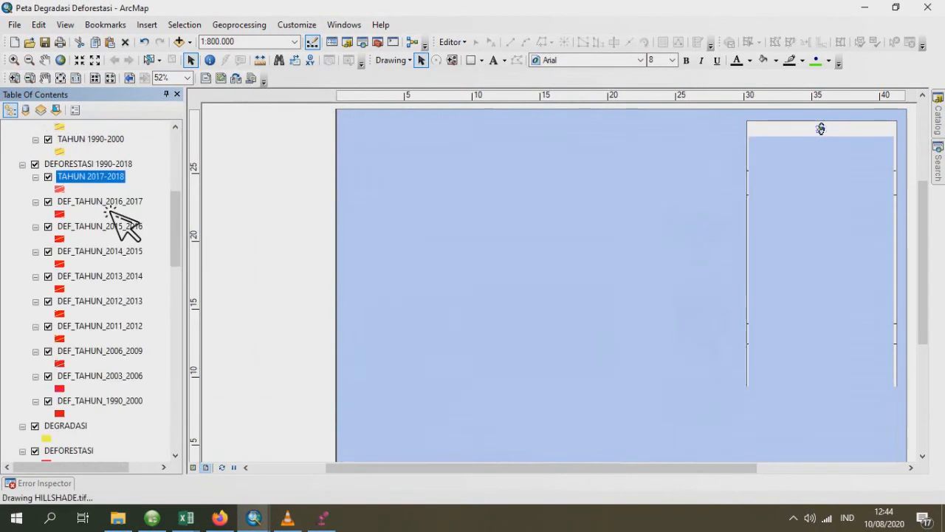
- Set the DEF_TAHUN_2016_2017 layer's transparency to 30% and rename it TAHUN 2016-2017
left_click(111, 206)
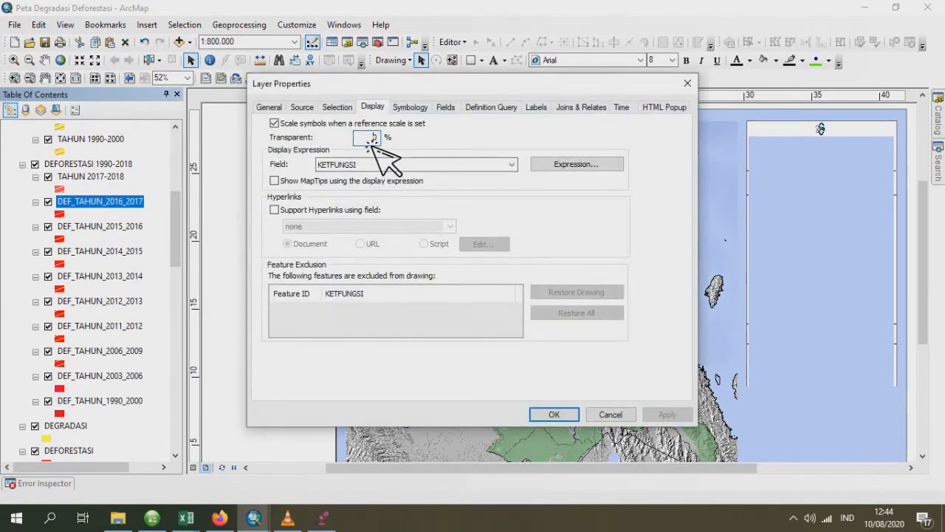
left_click(269, 107)
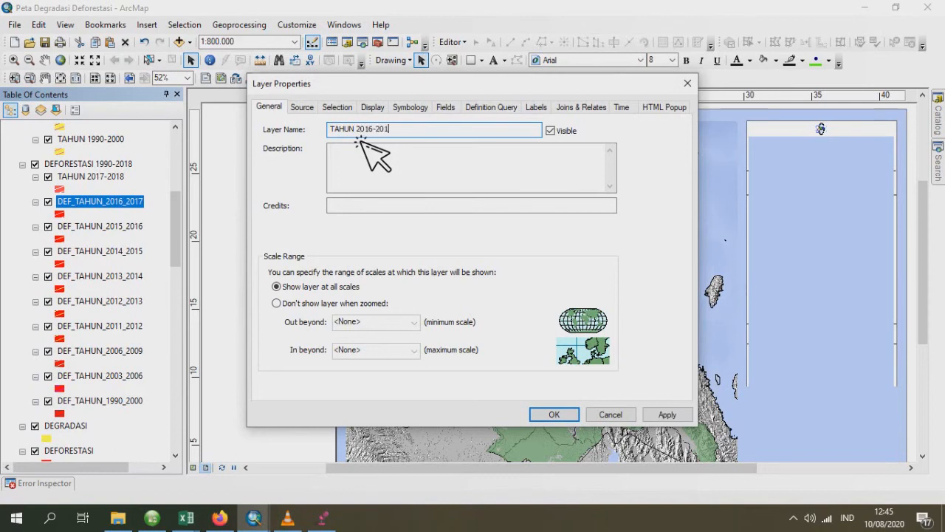
key("Return")
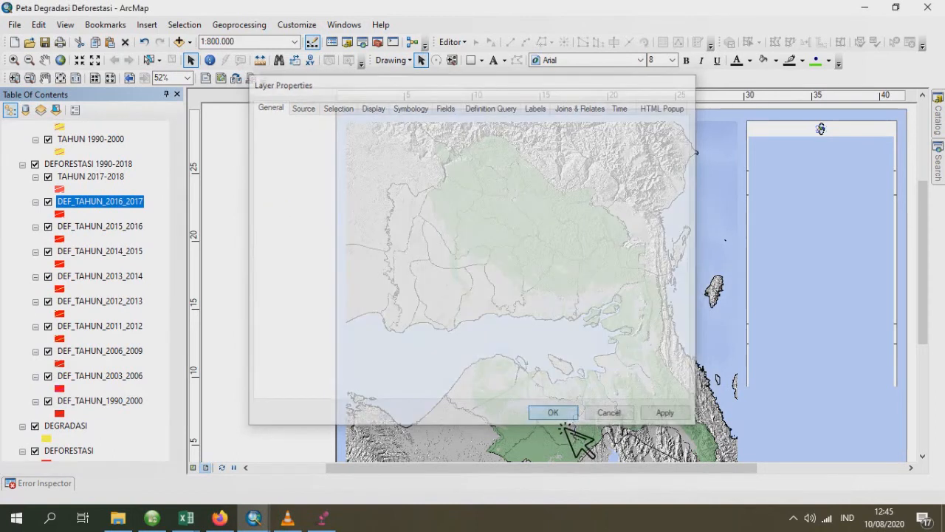
- Rename the DEF_TAHUN_2015_2016 layer to TAHUN 2015-2016 and set its transparency to 30%
double_click(86, 229)
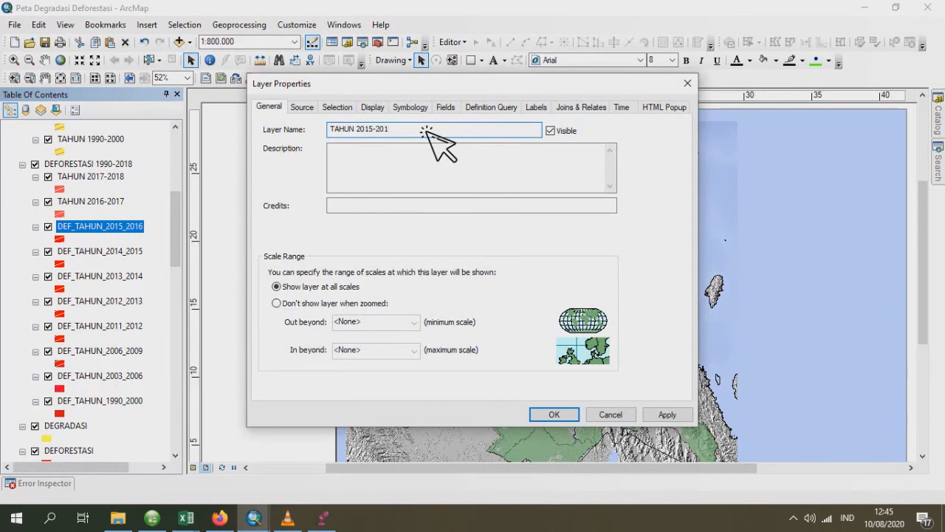
left_click(373, 107)
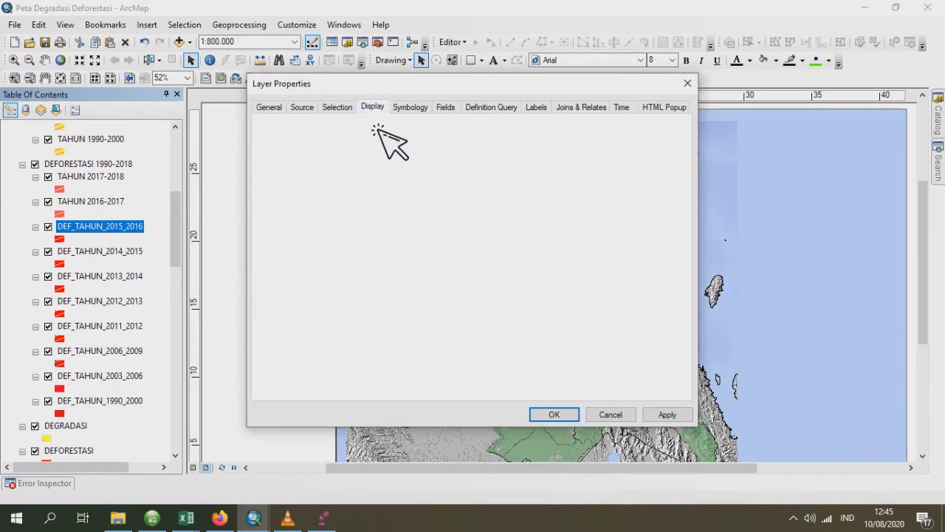
left_click(532, 405)
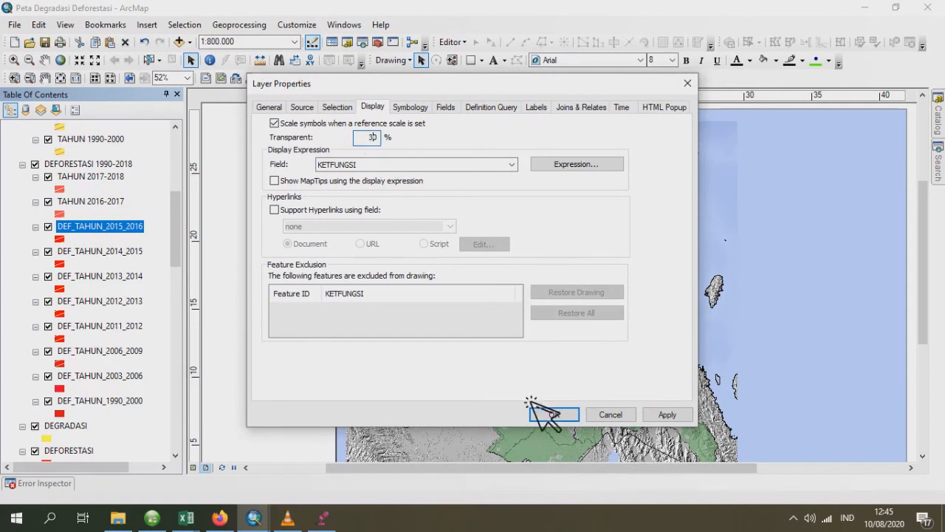
- Set the DEF_TAHUN_2014_2015 layer's transparency to 30% and rename it TAHUN 2014-2015
scroll(126, 284, "down", 5)
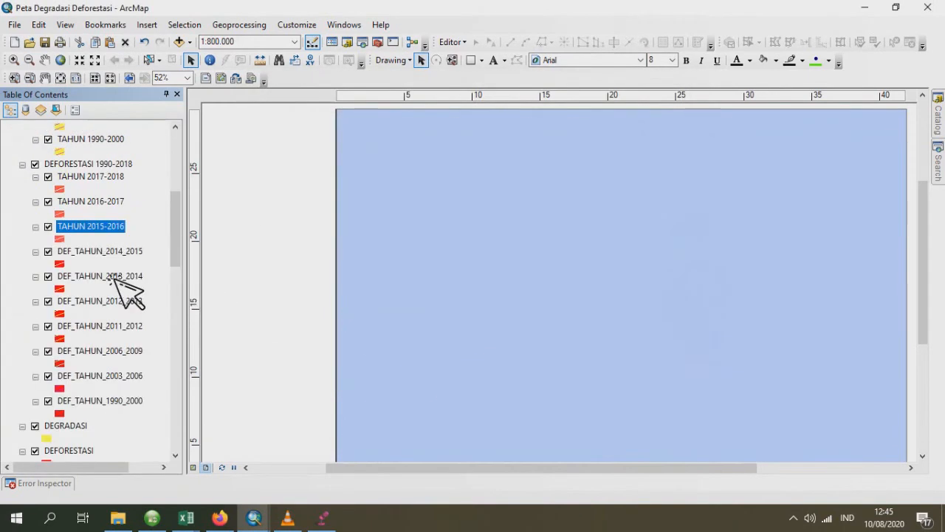
left_click(98, 255)
double_click(103, 262)
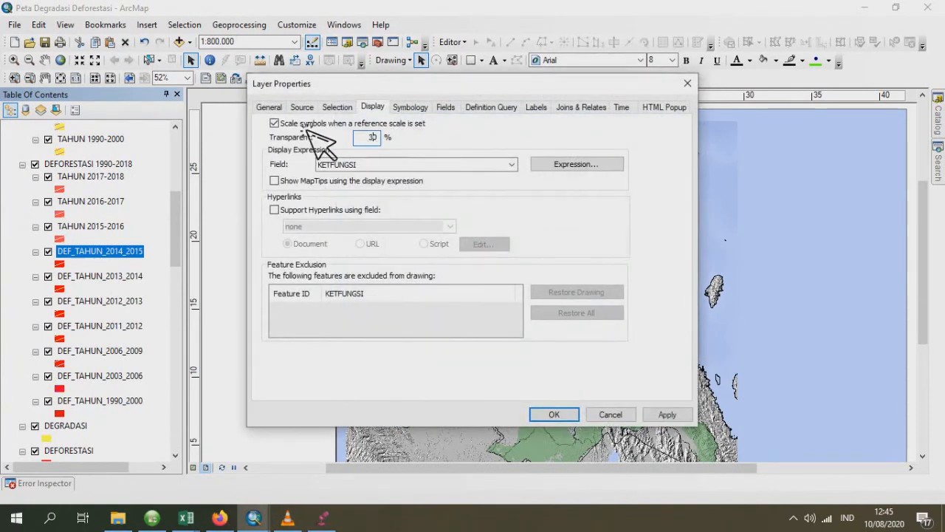
left_click(278, 109)
type("TAHUN 2014-")
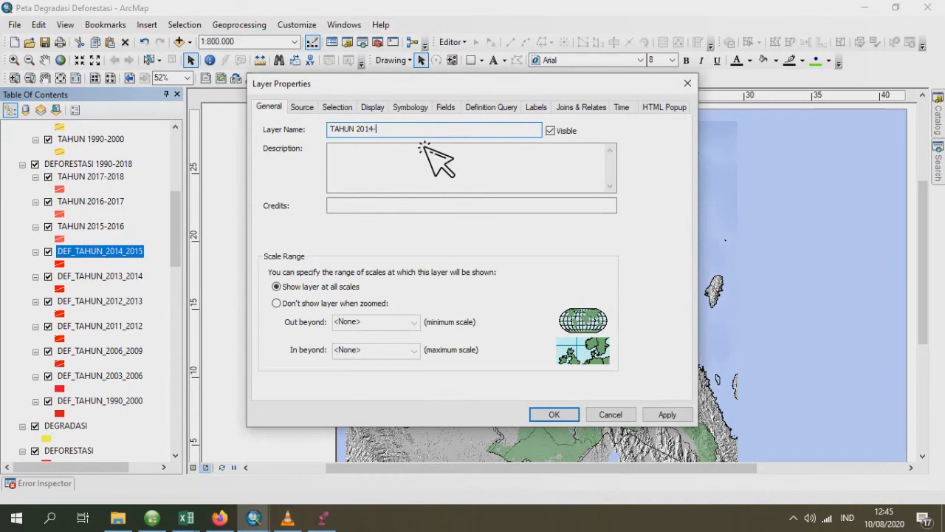
type("2015")
left_click(552, 413)
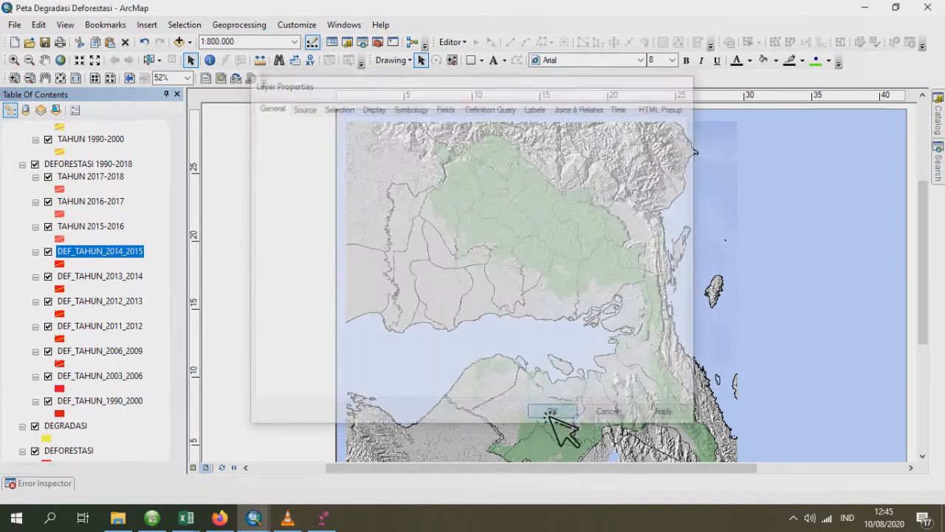
- Rename the DEF_TAHUN_2013_2014 layer to TAHUN 2013-2014 and set its transparency to 30%
double_click(129, 278)
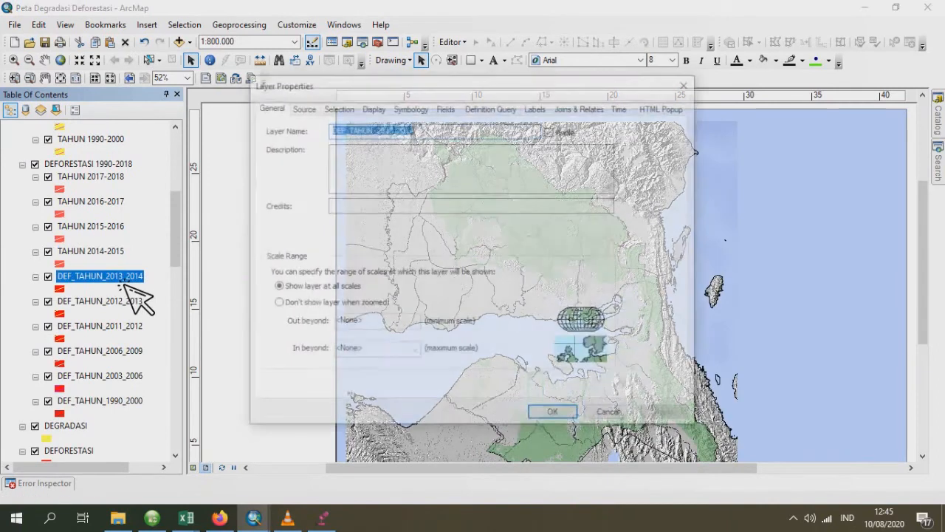
type("TAHUN")
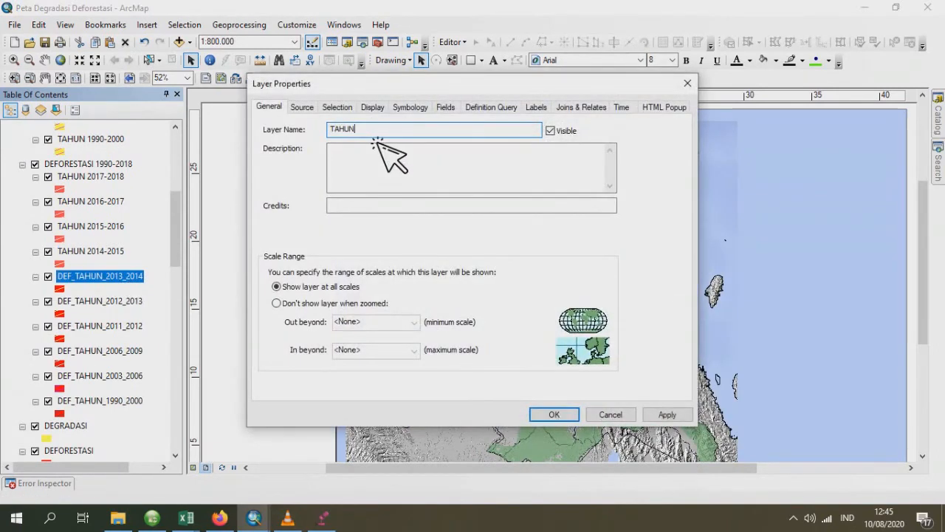
type(" 2013-2014")
left_click(378, 109)
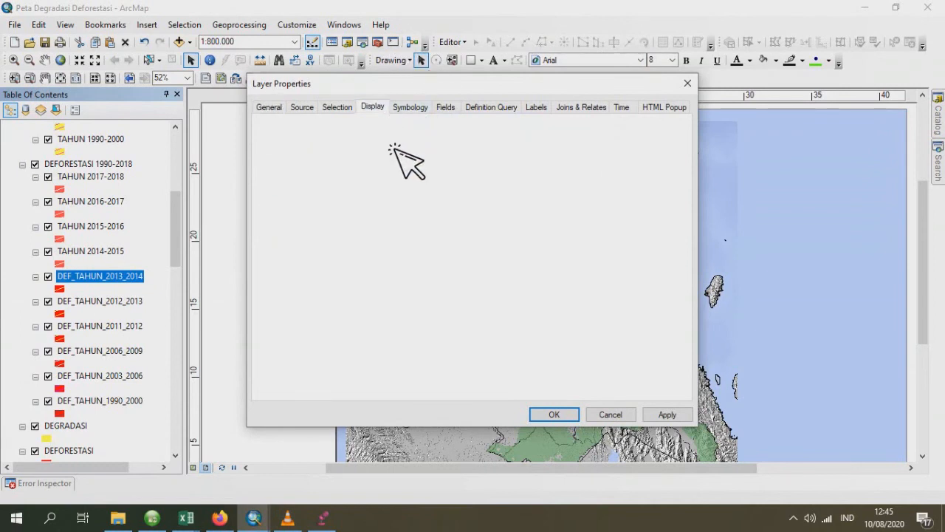
left_click(376, 143)
type("30")
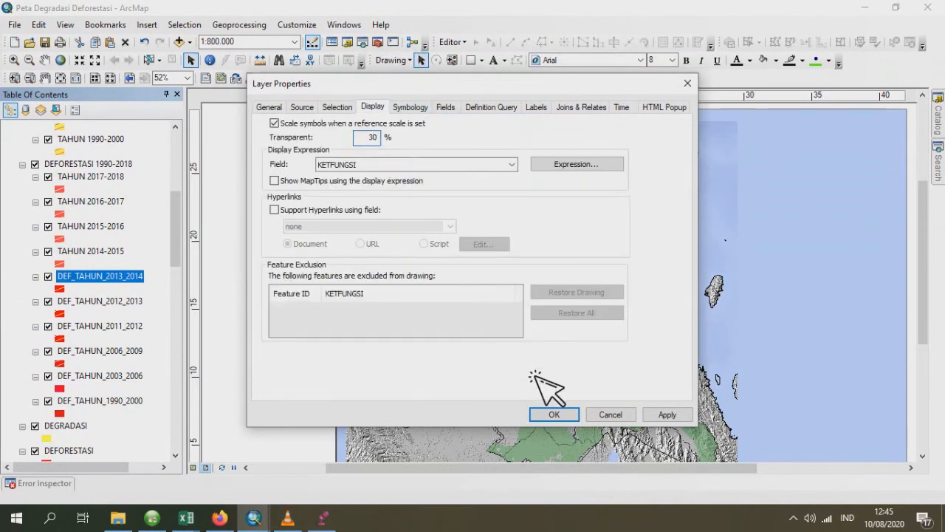
left_click(554, 415)
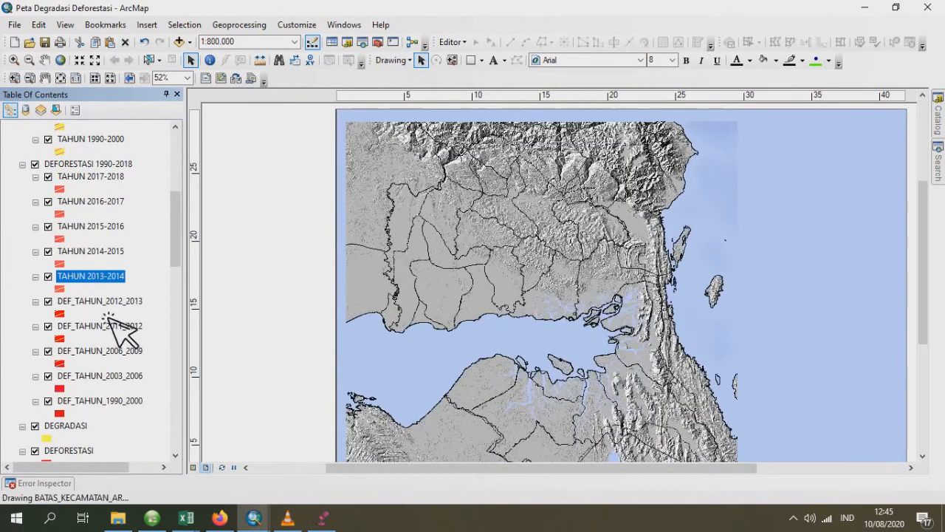
- Set the DEF_TAHUN_2012_2013 layer's transparency to 30% and rename it TAHUN 2012-2013
left_click(137, 301)
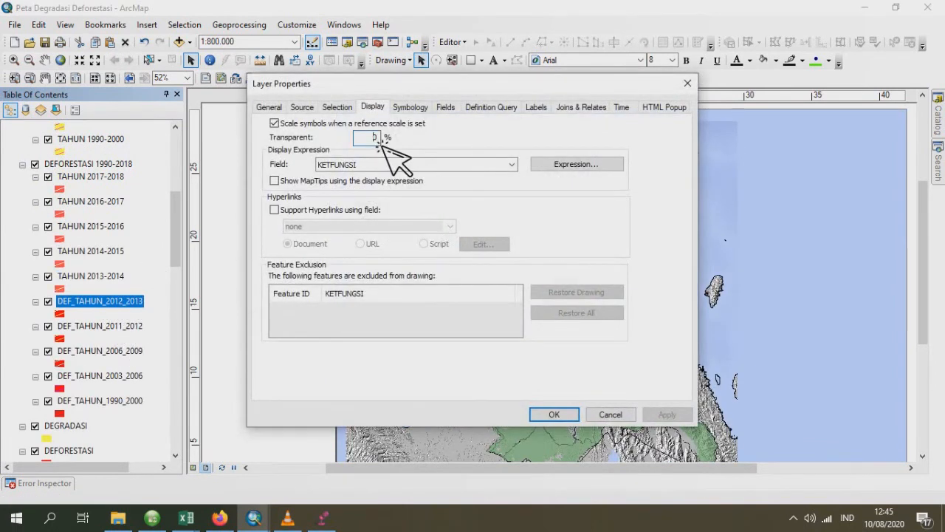
type("30")
left_click(271, 108)
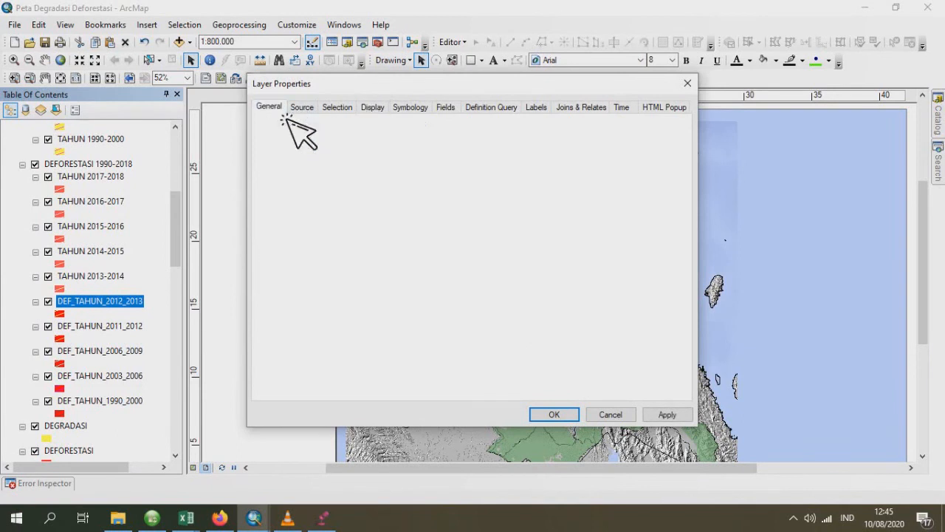
type("TAHUN 2012-2013")
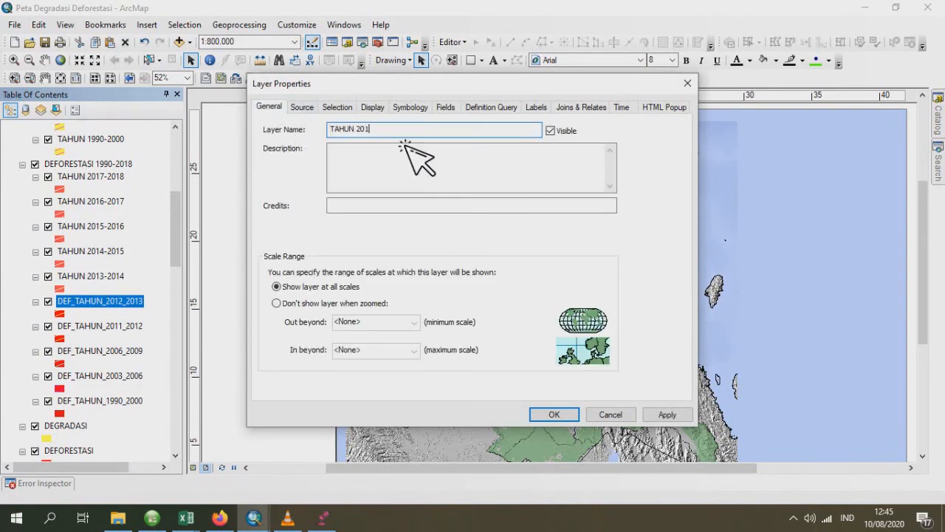
left_click(554, 414)
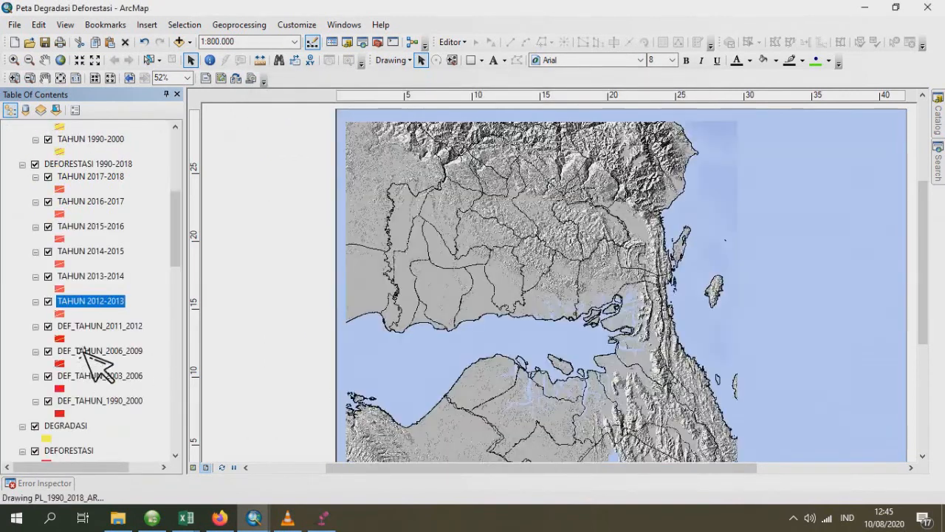
- Rename the DEF_TAHUN_2011_2012 layer to TAHUN 2011-2012 and set its transparency to 30%
double_click(100, 325)
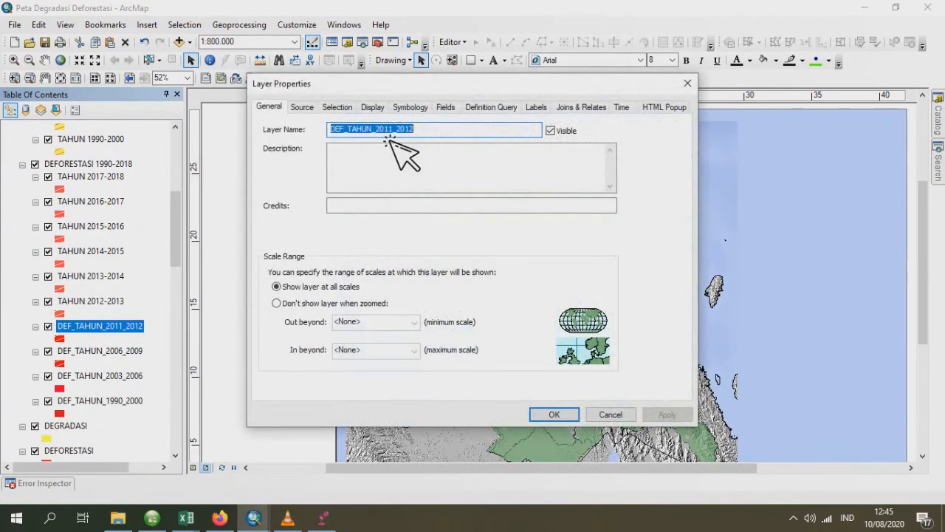
type("TAHUN 20")
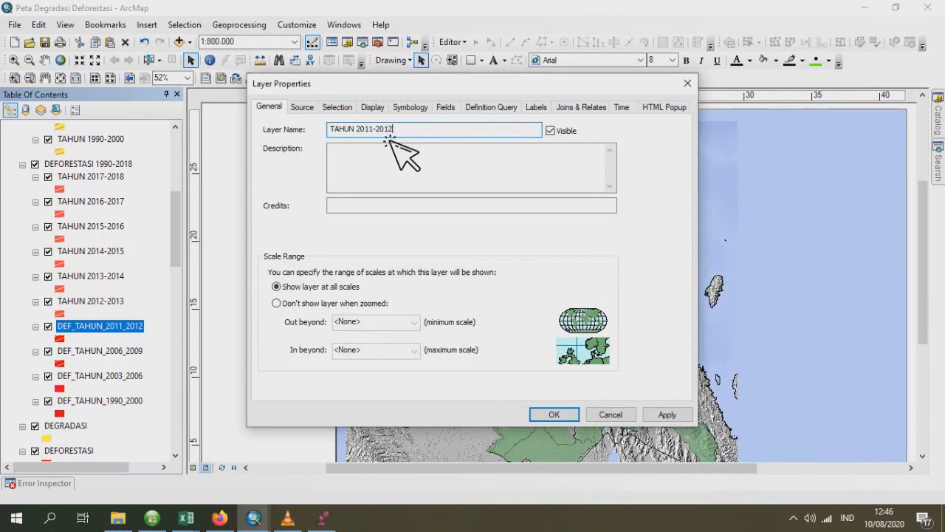
left_click(380, 108)
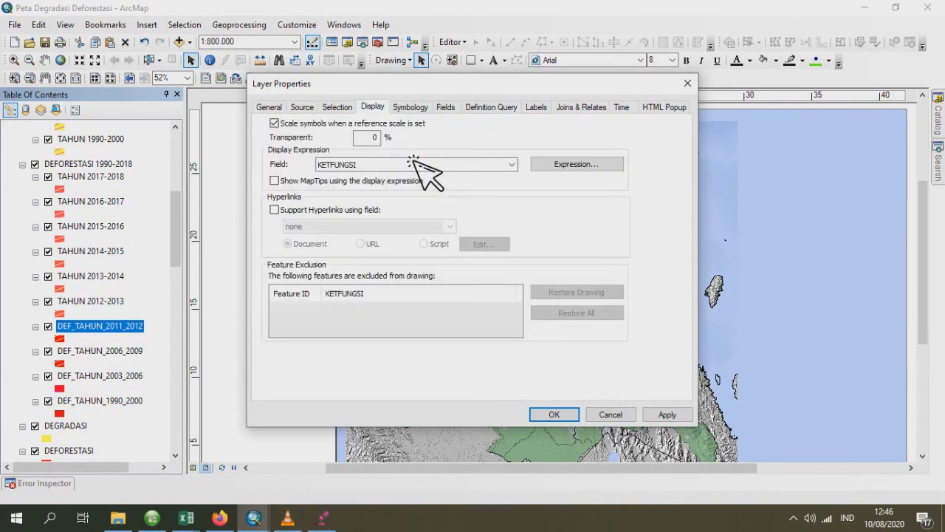
left_click(555, 415)
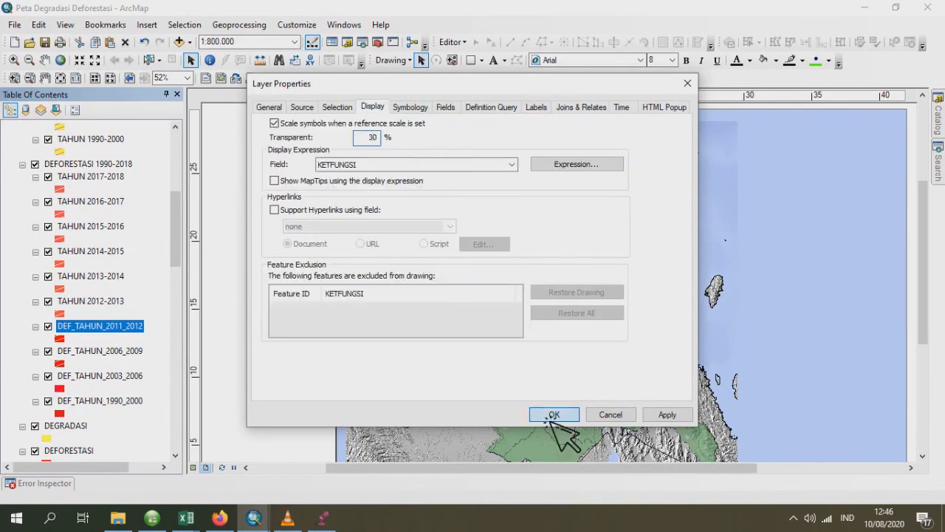
- Set the DEF_TAHUN_2006_2009 layer's transparency to 30% and rename it TAHUN 2006-2009
left_click(116, 353)
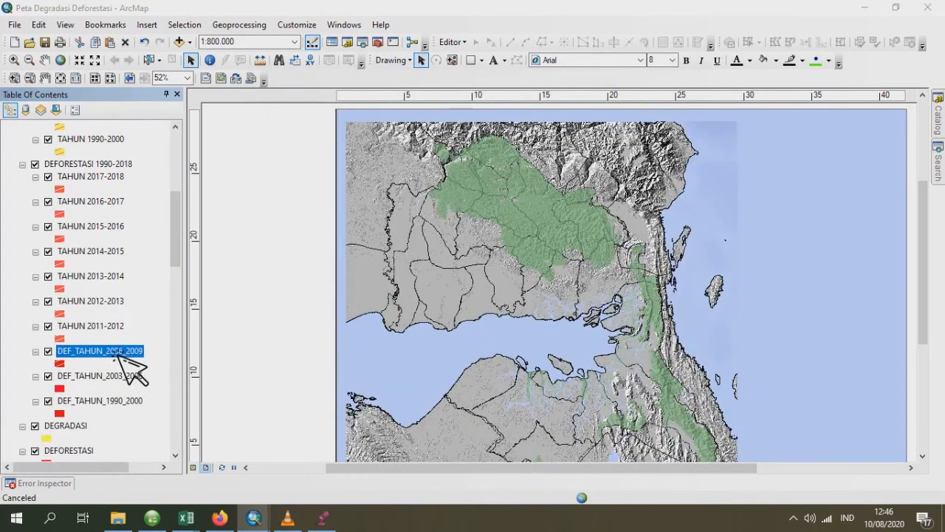
double_click(116, 353)
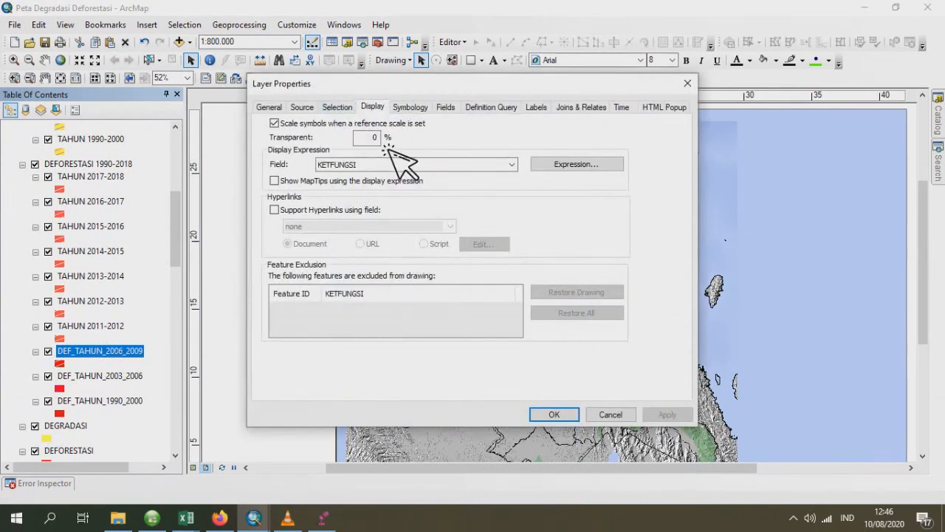
left_click(375, 144)
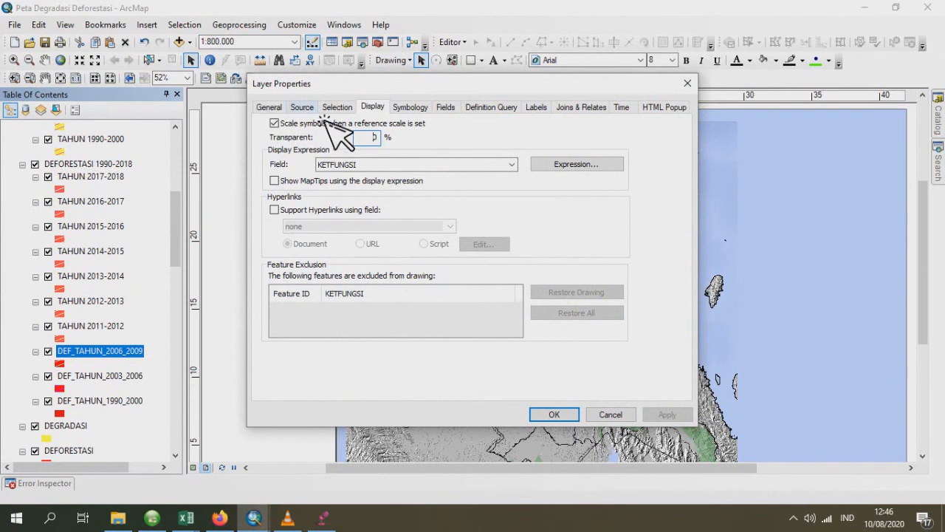
type("3")
left_click(287, 109)
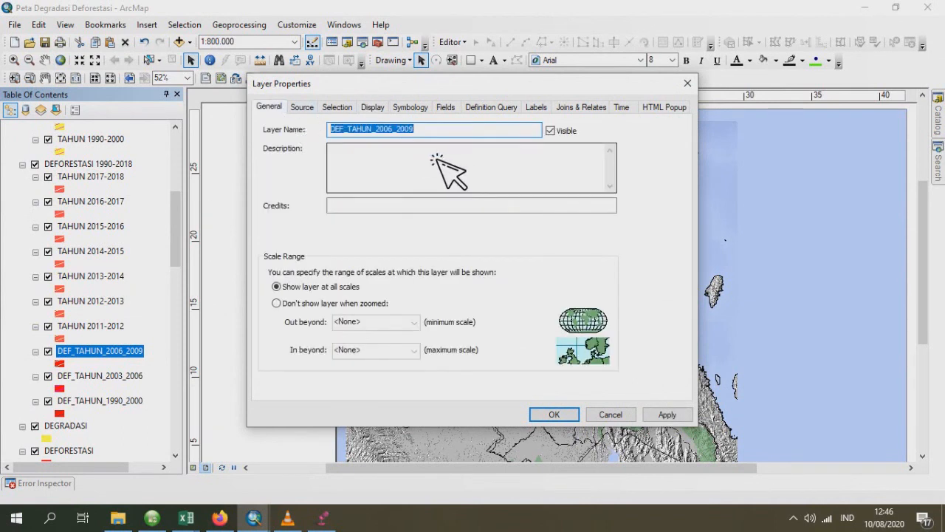
type("TA")
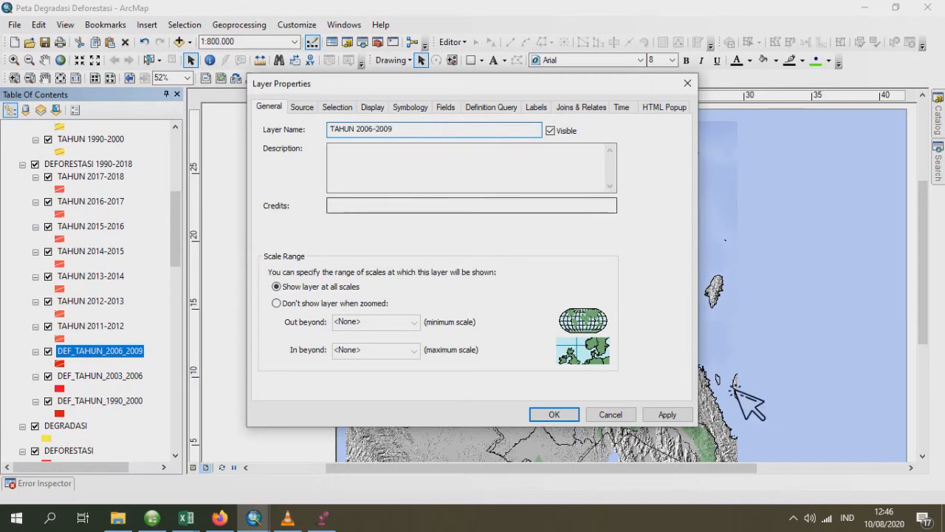
left_click(603, 412)
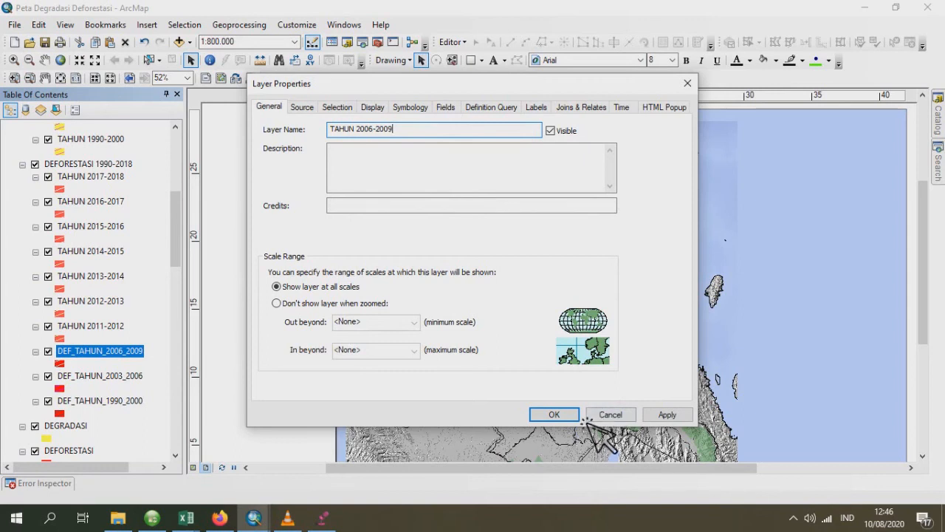
left_click(554, 415)
- Rename the DEF_TAHUN_2003_2006 layer to TAHUN 2003-2006 and set its transparency to 30%
double_click(126, 384)
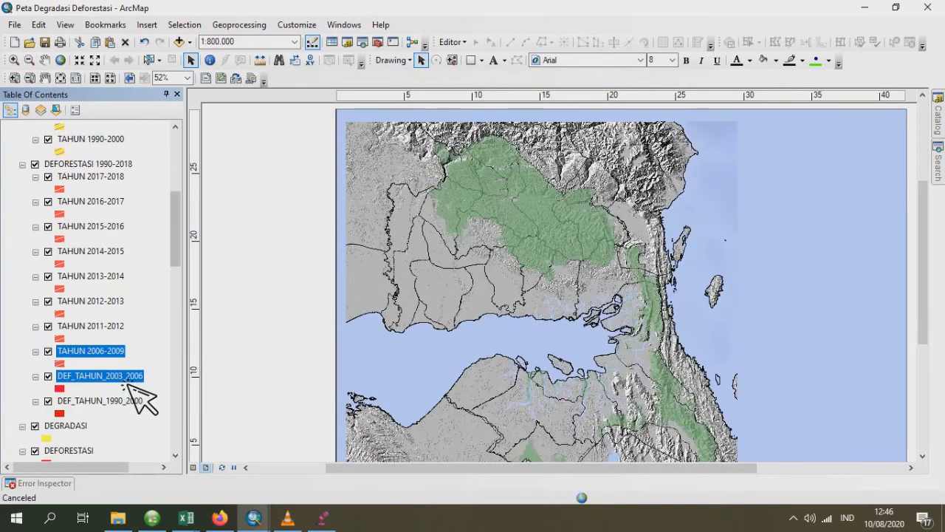
type("TAHUN 2003-2006")
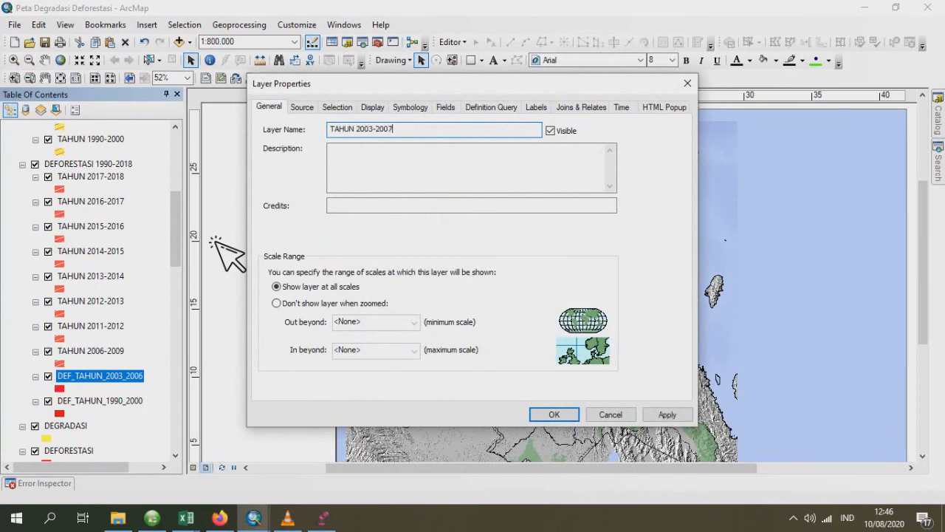
left_click(372, 109)
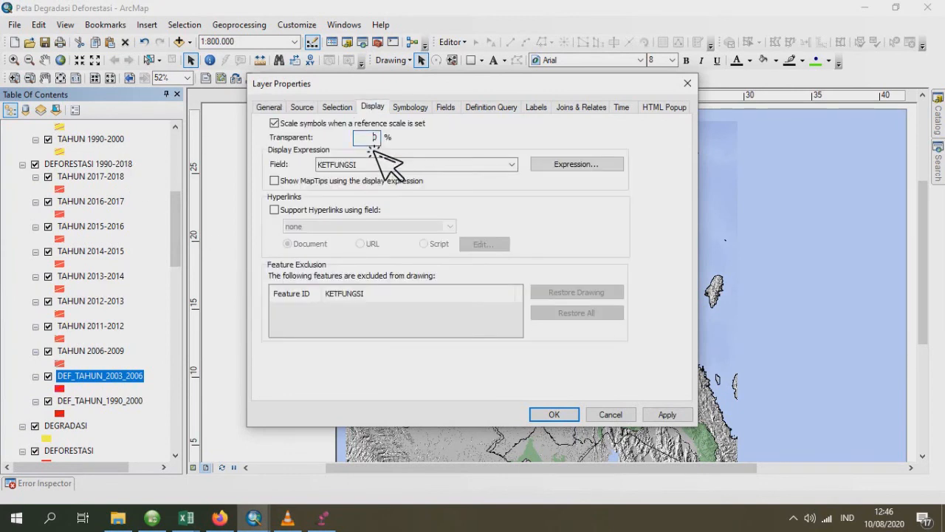
type("30")
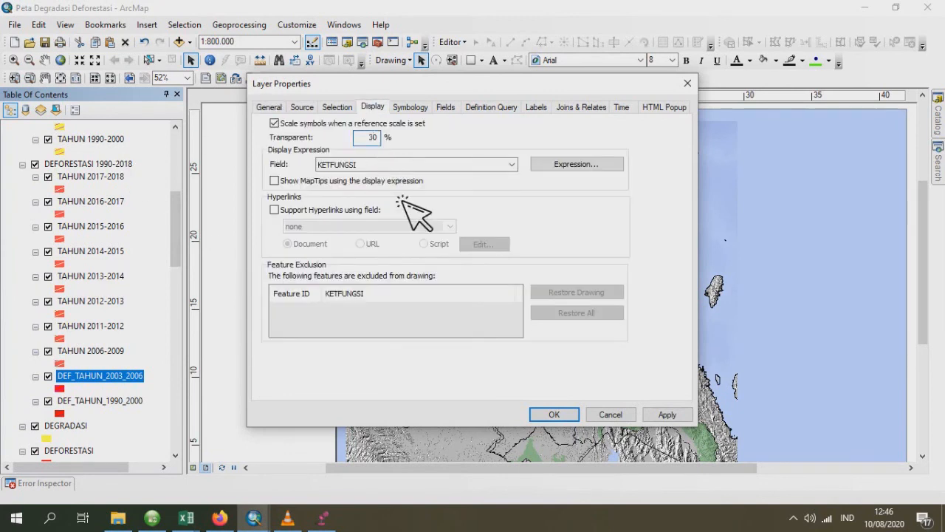
left_click(554, 415)
- Rename the DEF_TAHUN_1990_2000 layer to TAHUN 1990-2000 and set its transparency to 30%
left_click(115, 404)
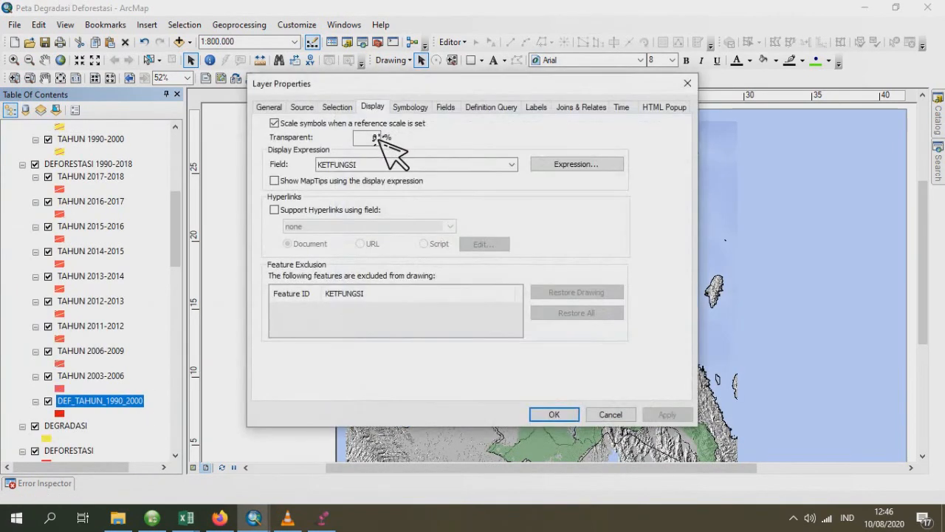
left_click(270, 107)
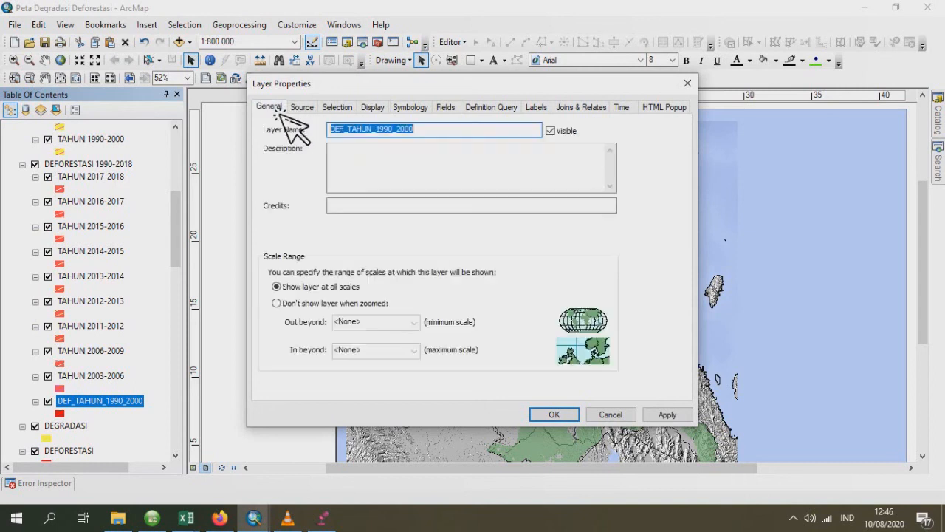
type("TAHUN 1990-")
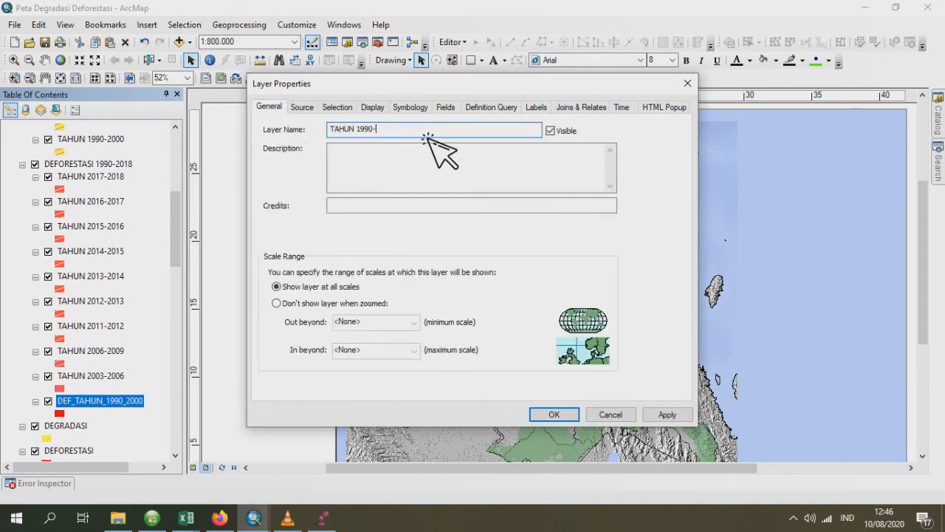
type("2000")
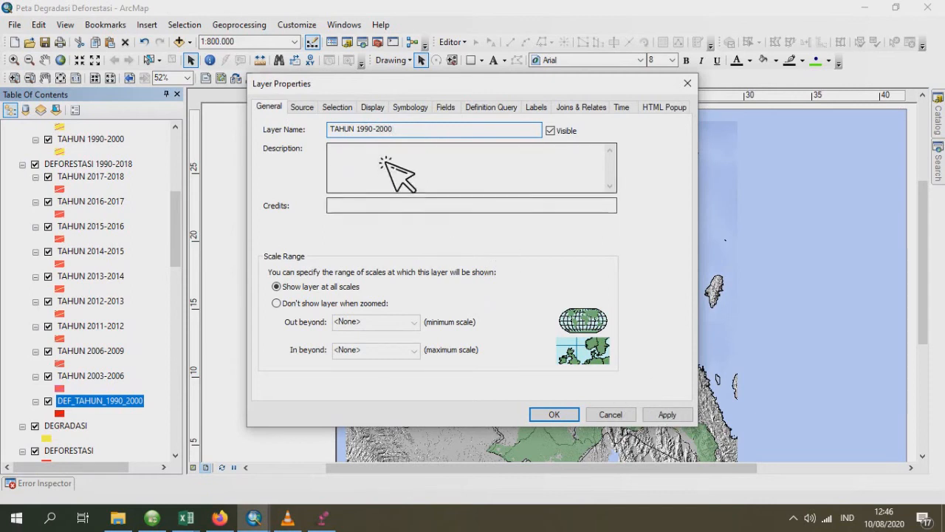
left_click(372, 108)
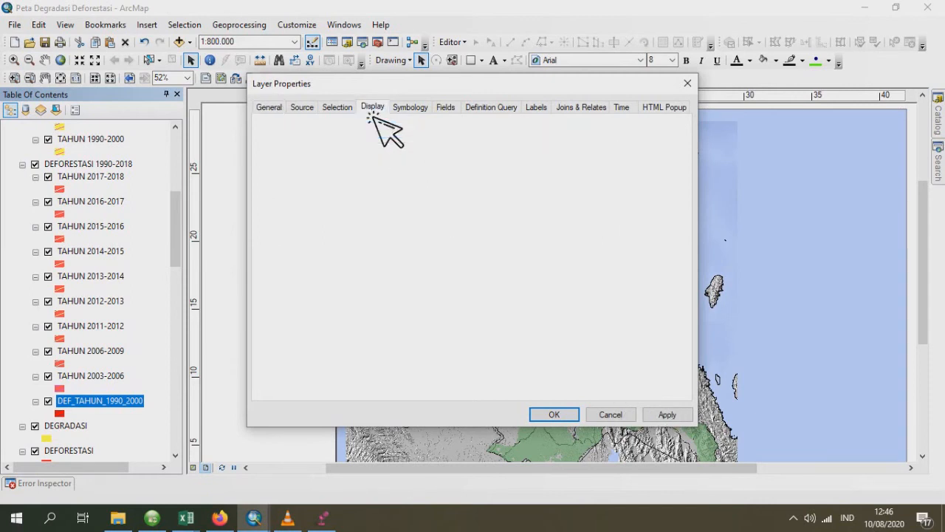
left_click(562, 416)
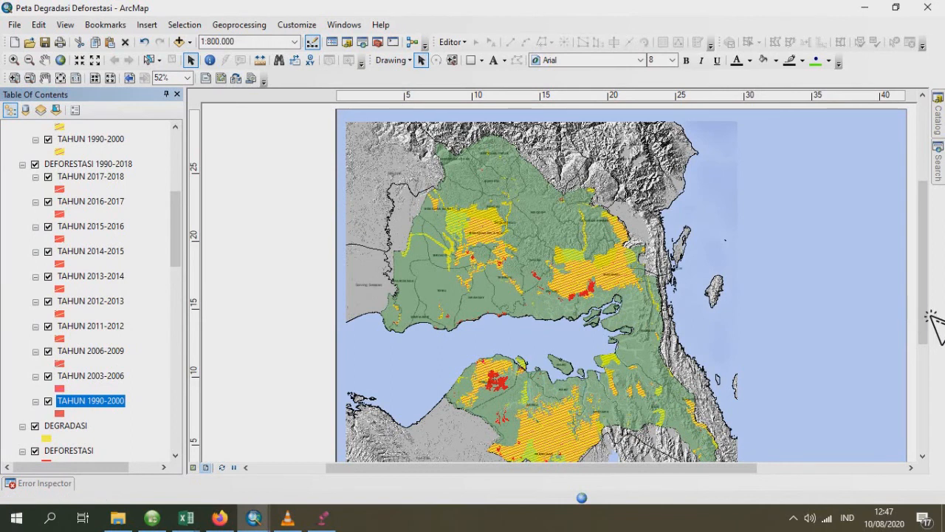
- Move the BATAS_KECAMATAN_AR layer to the start of the layer order, above the DEGRADASI 1990-2018 group
scroll(821, 399, "up", 2)
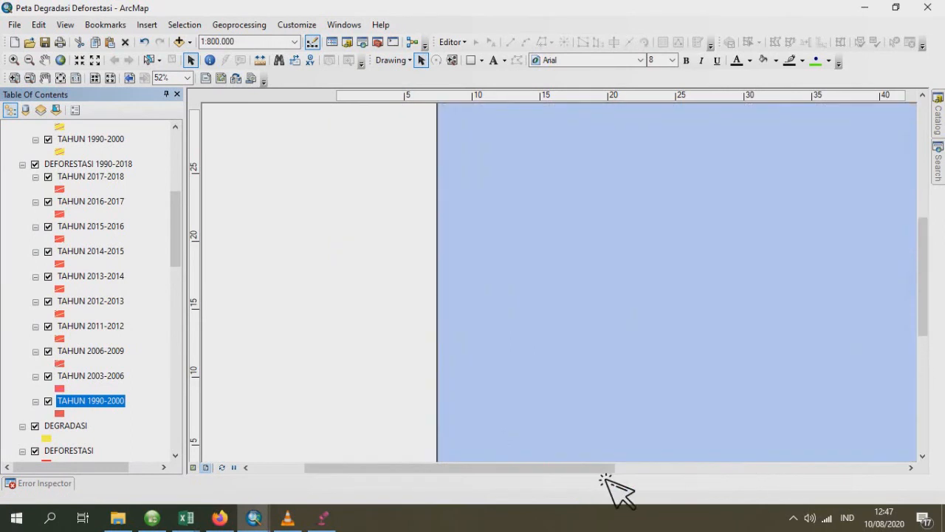
left_click_drag(602, 472, 664, 476)
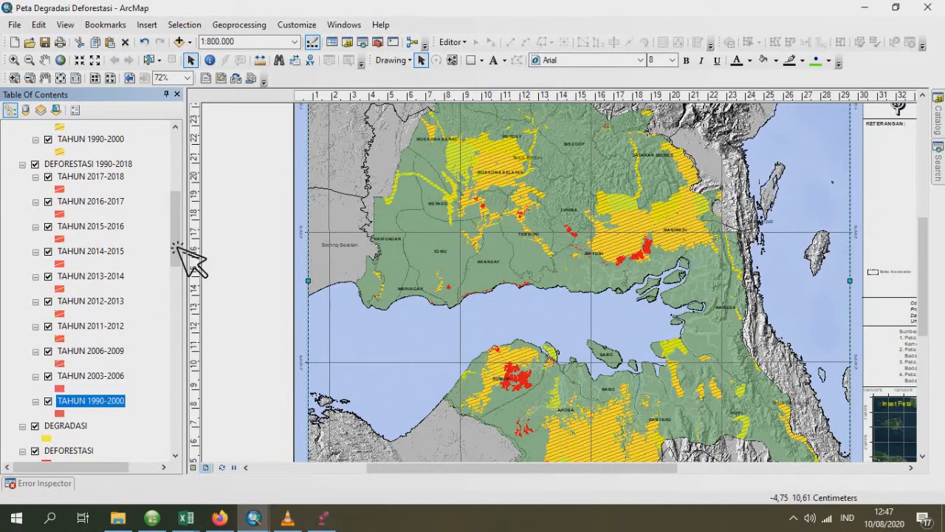
left_click_drag(177, 251, 180, 289)
scroll(123, 363, "down", 5)
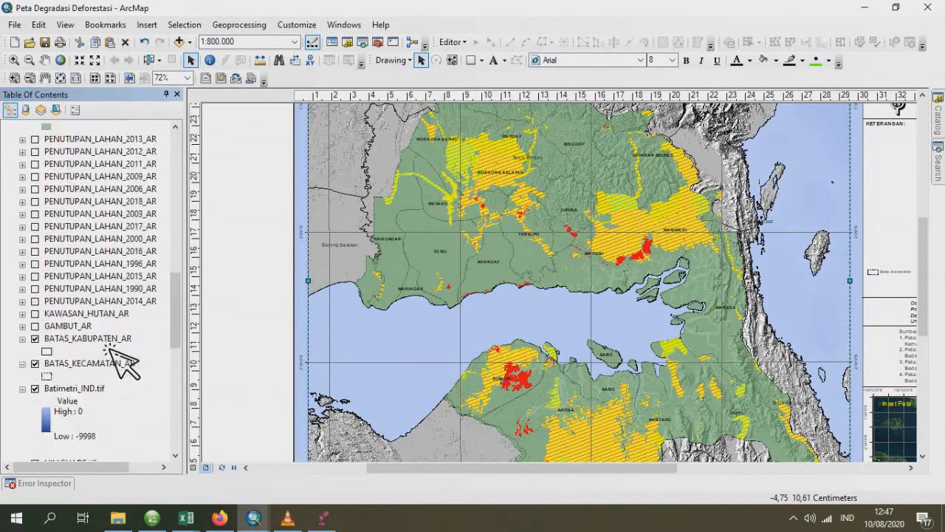
scroll(112, 349, "down", 5)
scroll(112, 349, "up", 3)
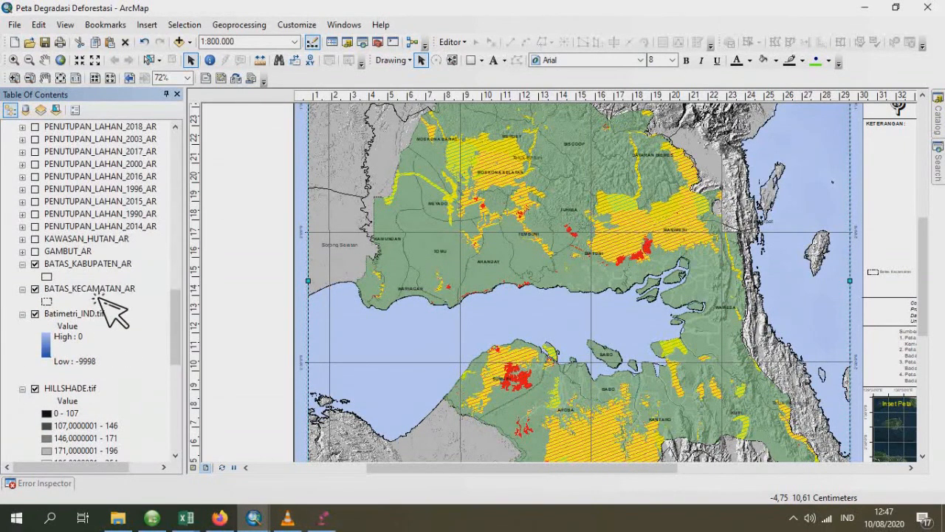
left_click(99, 290)
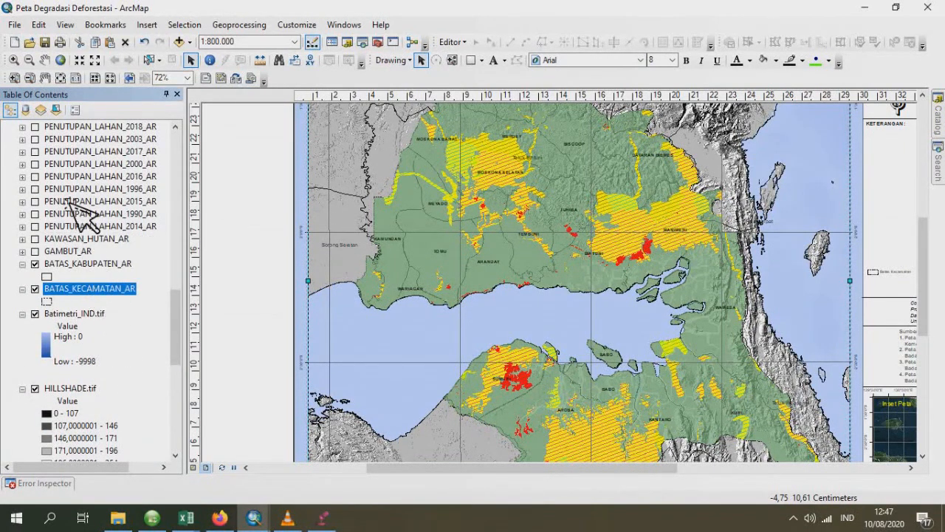
scroll(96, 136, "up", 2)
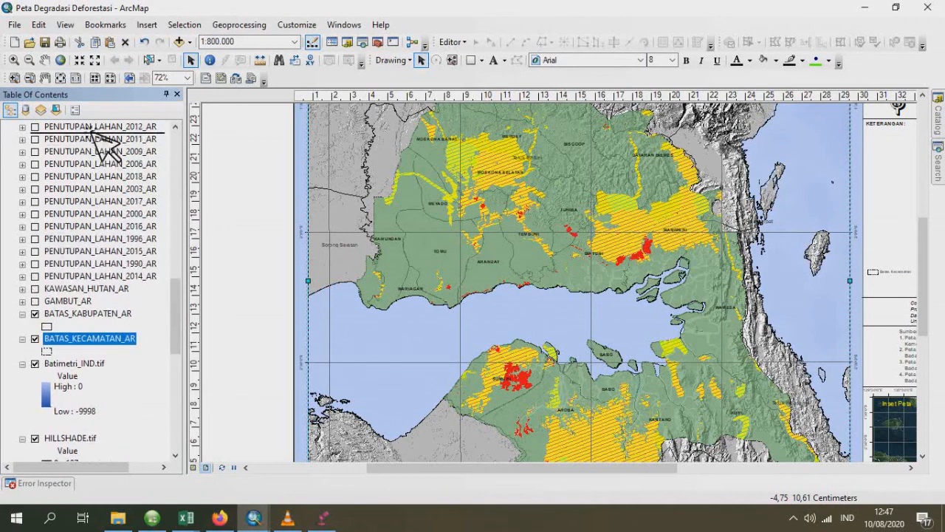
scroll(92, 131, "up", 7)
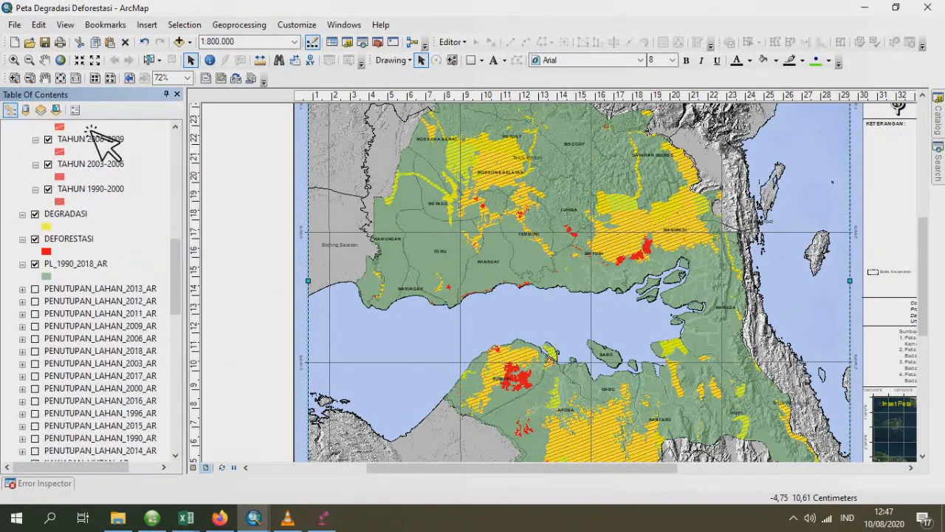
scroll(90, 130, "up", 8)
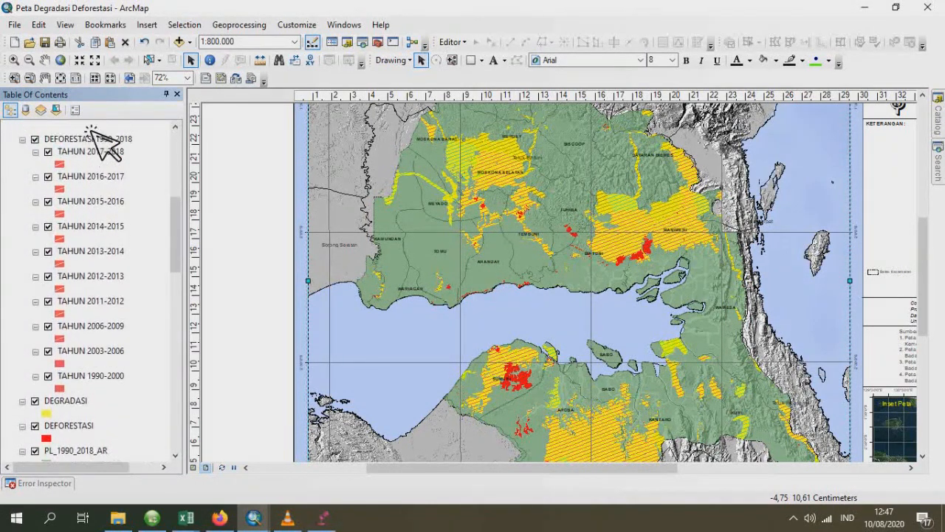
scroll(89, 130, "up", 7)
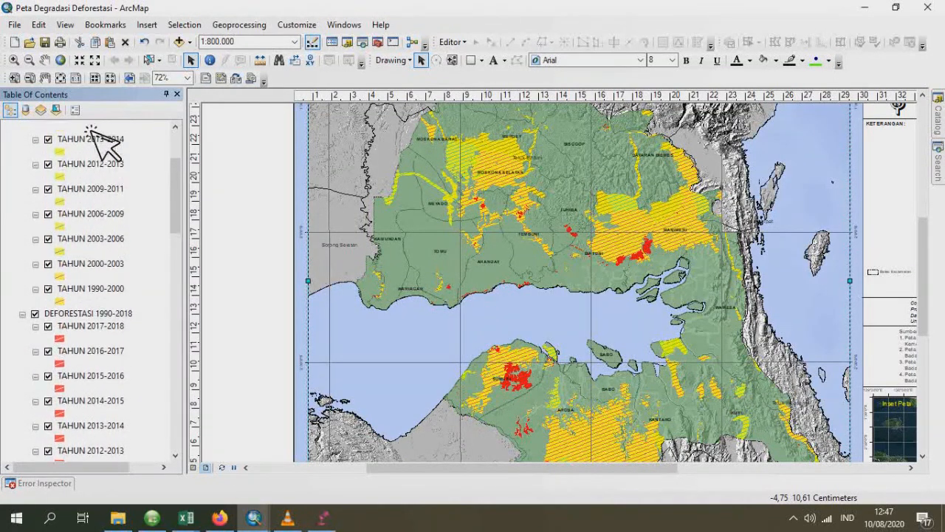
scroll(90, 131, "up", 5)
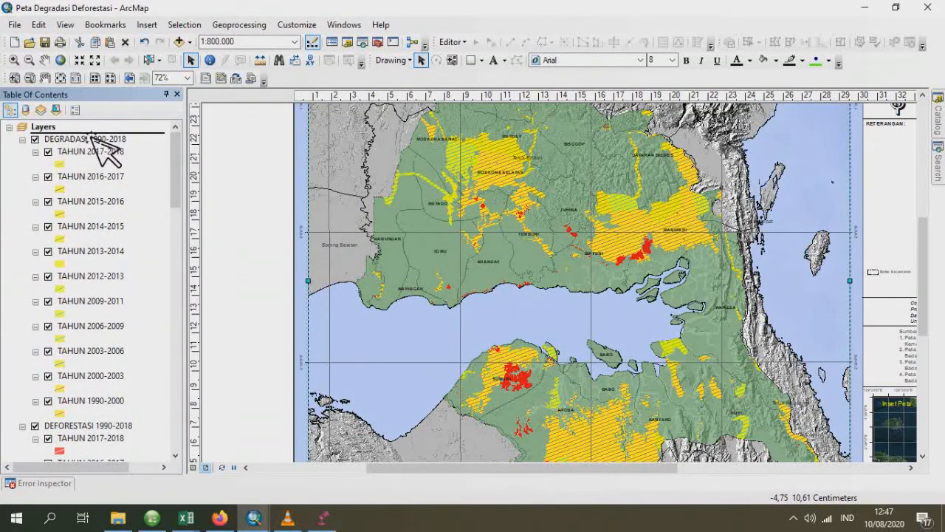
left_click_drag(90, 141, 102, 148)
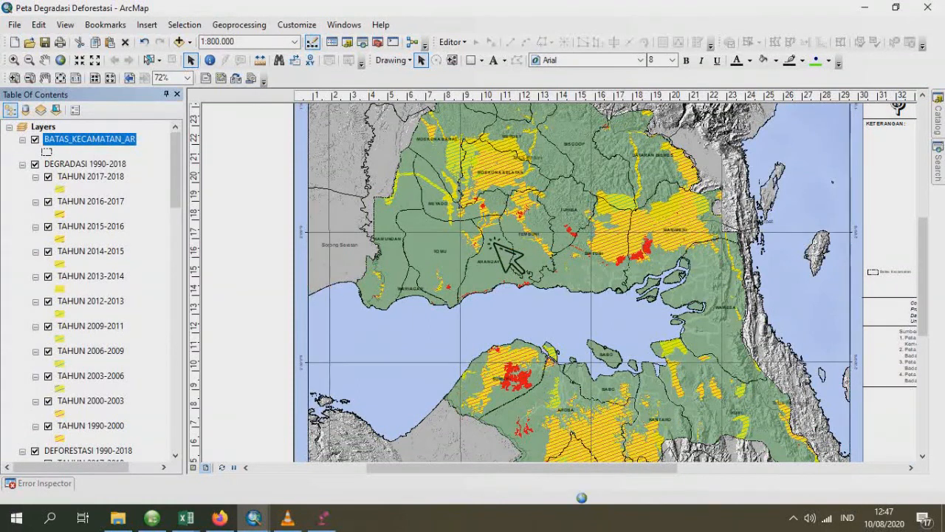
- Replace the map title with four lines, "PETA / DEFORESTASI DAN DEGRADASI HUTAN / PROVINSI PAPUA BARAT / TAHUN 1990 - 2018", and move it slightly up
left_click_drag(435, 467, 597, 492)
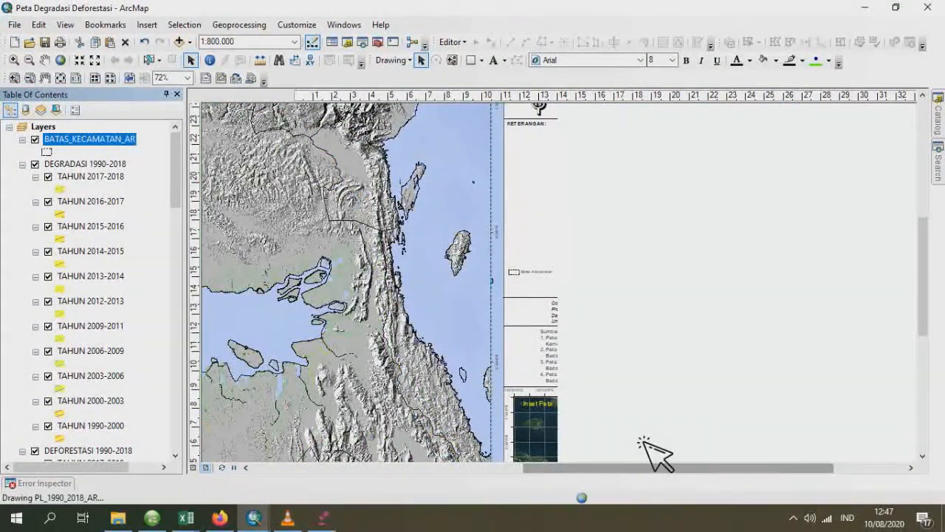
left_click_drag(932, 314, 931, 280)
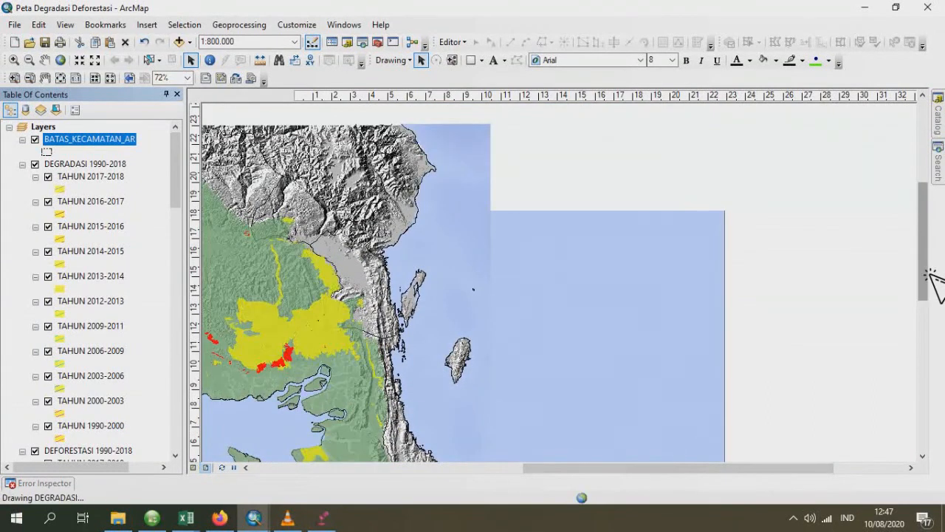
left_click_drag(926, 271, 930, 261)
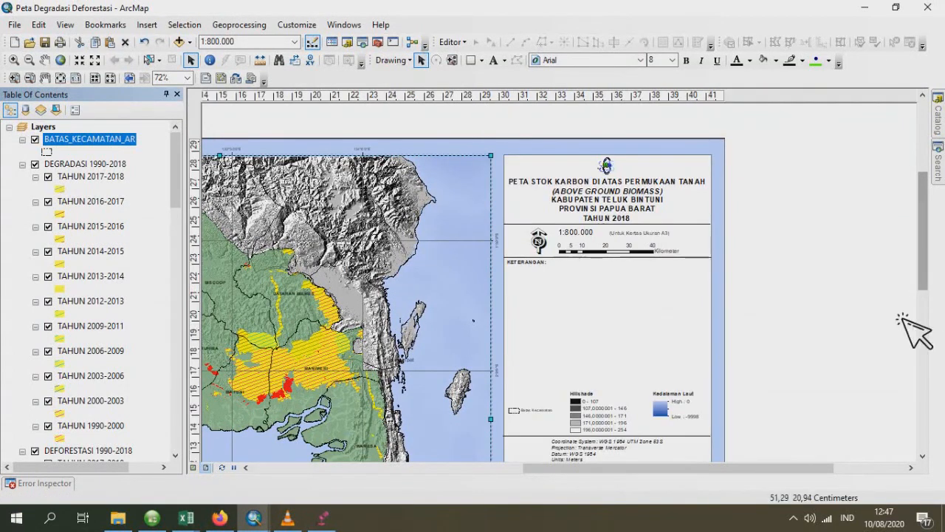
double_click(600, 208)
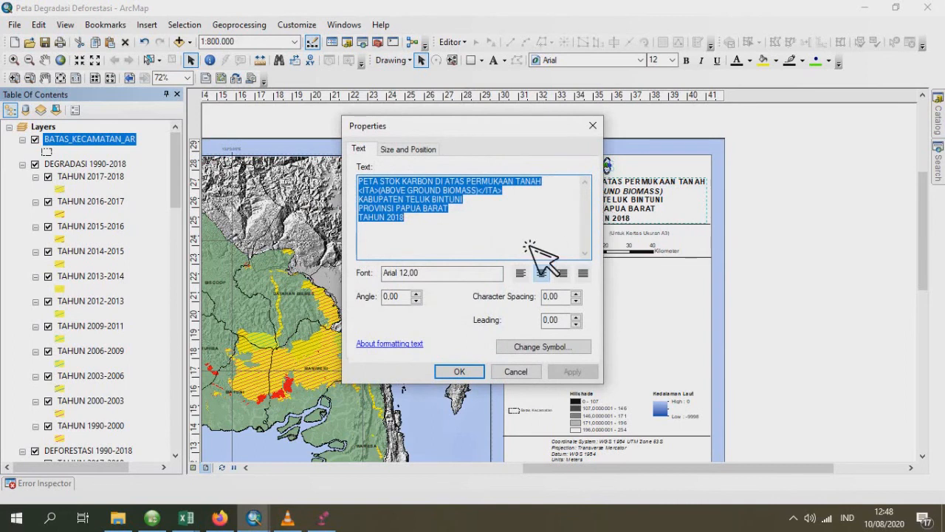
type("PETA")
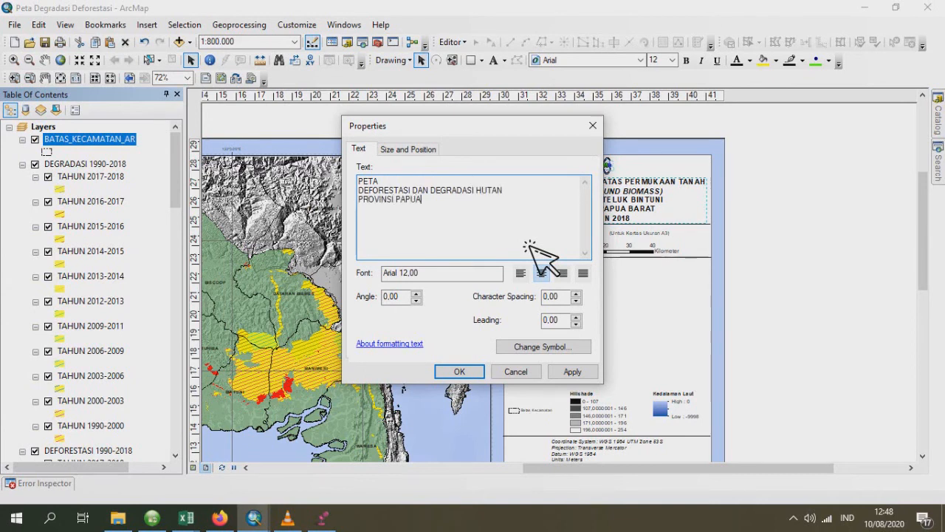
type("BARAT")
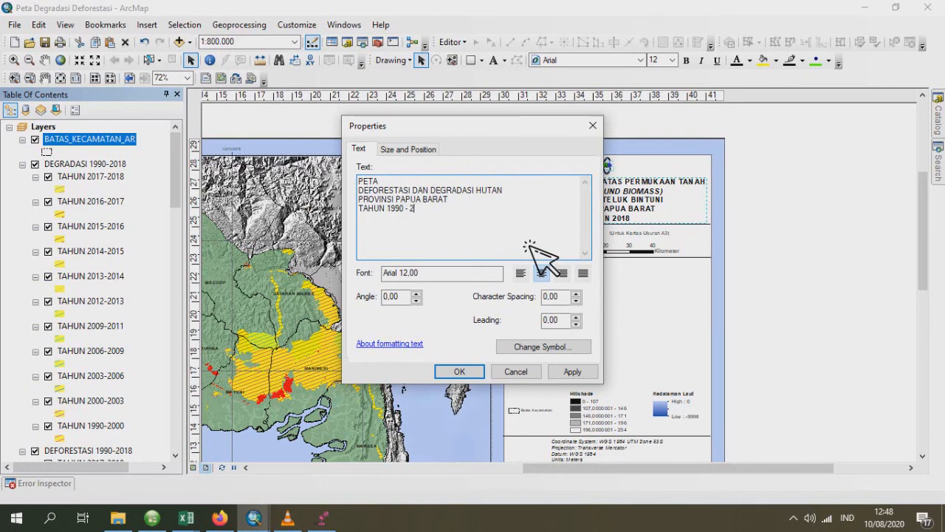
left_click(473, 375)
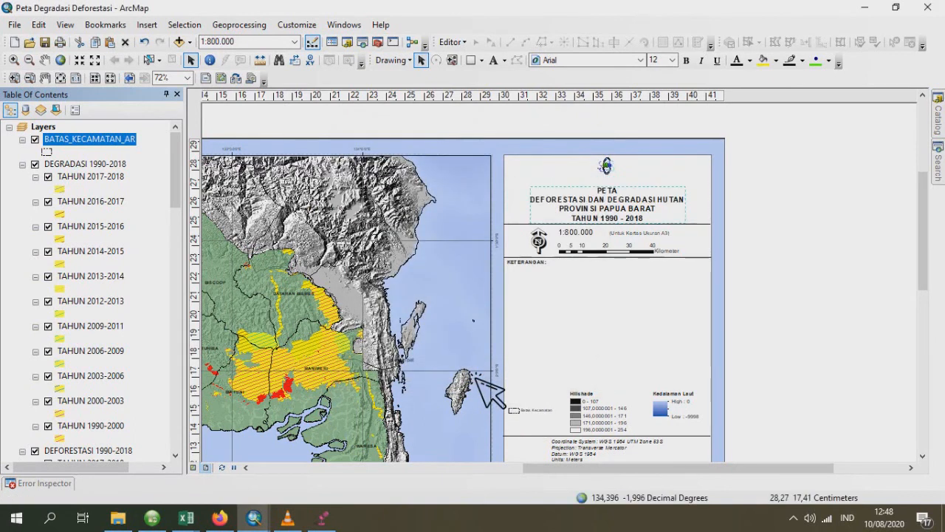
left_click_drag(606, 211, 611, 206)
- In the layout's Sumber Peta text, change the year of the Peta Tutupan Lahan source to 1990 - 2018
scroll(932, 245, "down", 1)
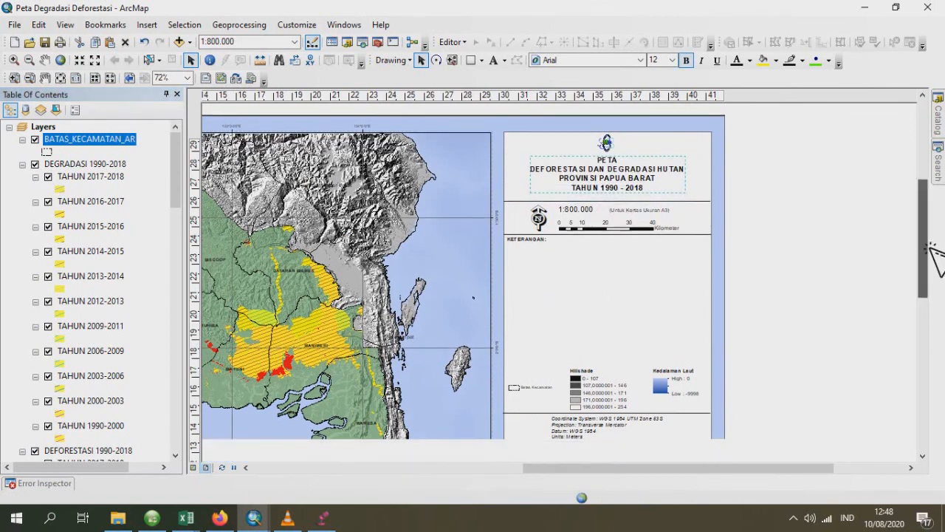
scroll(930, 246, "down", 2)
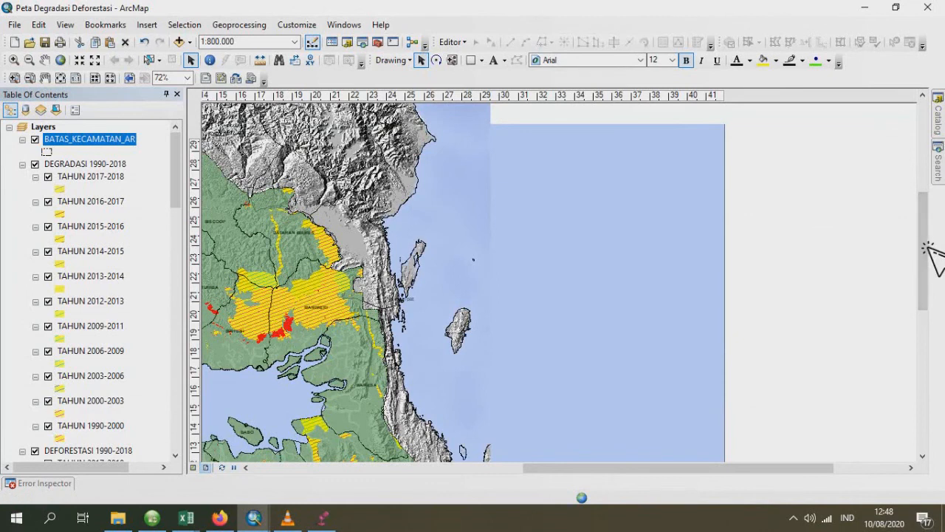
scroll(923, 248, "down", 2)
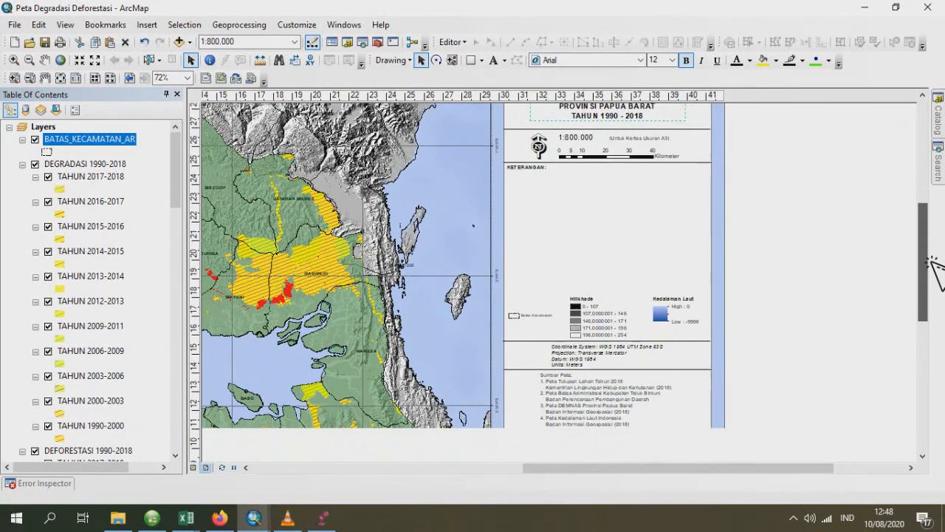
scroll(933, 262, "up", 1)
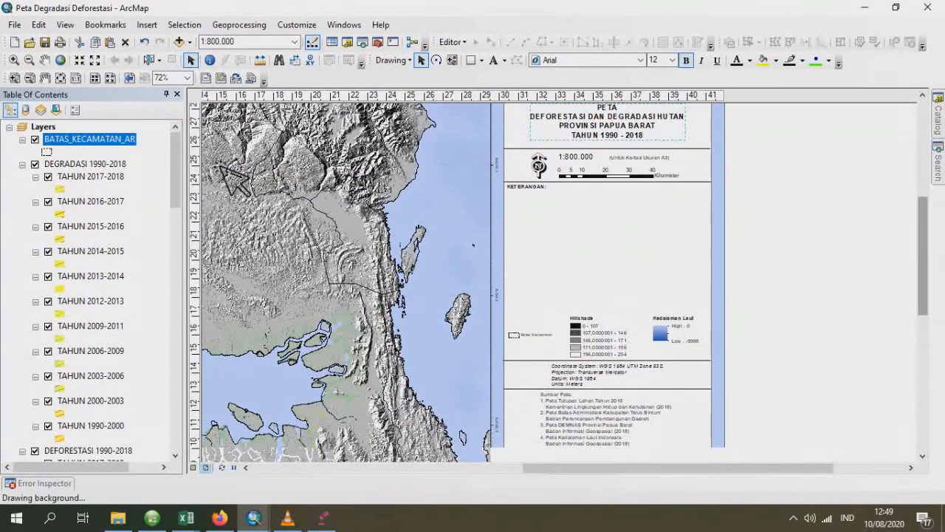
double_click(629, 435)
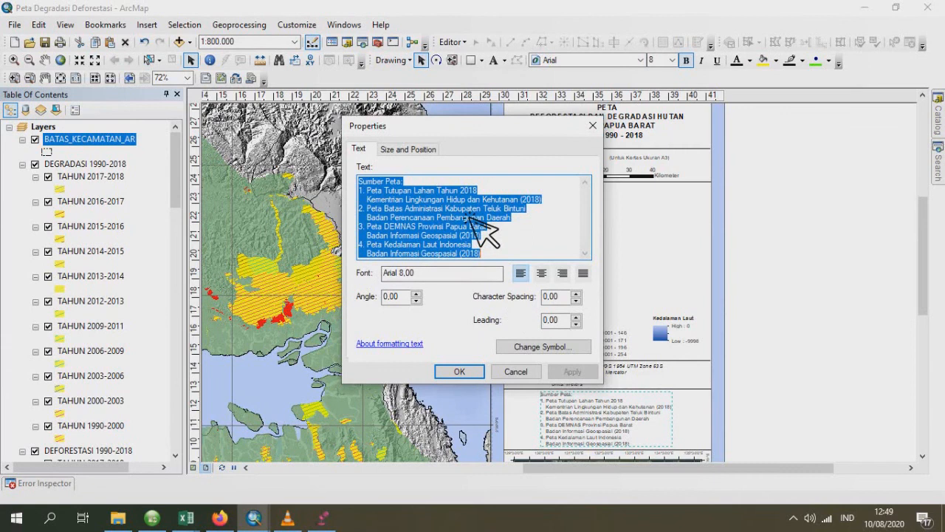
left_click(415, 190)
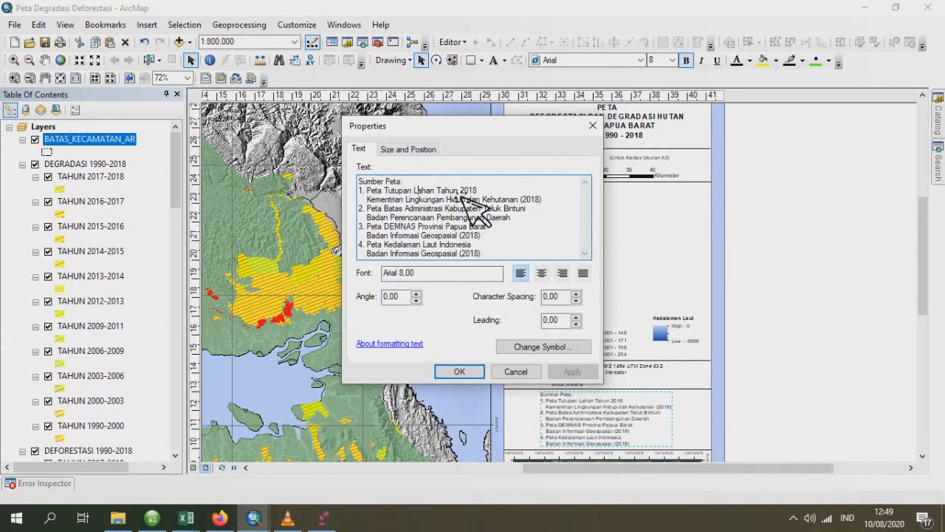
left_click(469, 196)
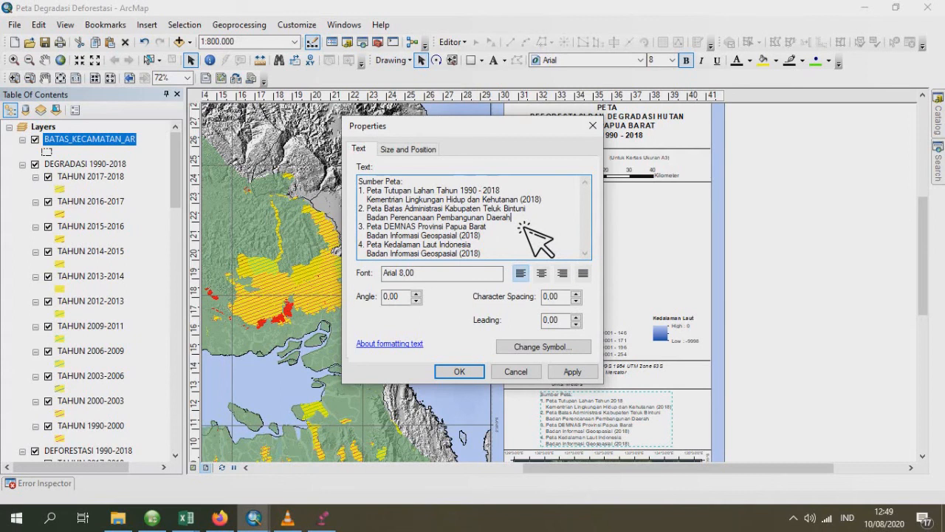
- Add the line "Kabupaten Teluk Bintuni (2014)" below Badan Perencanaan Pembangunan Daerah in the Sumber Peta text and apply the edit
key("Return")
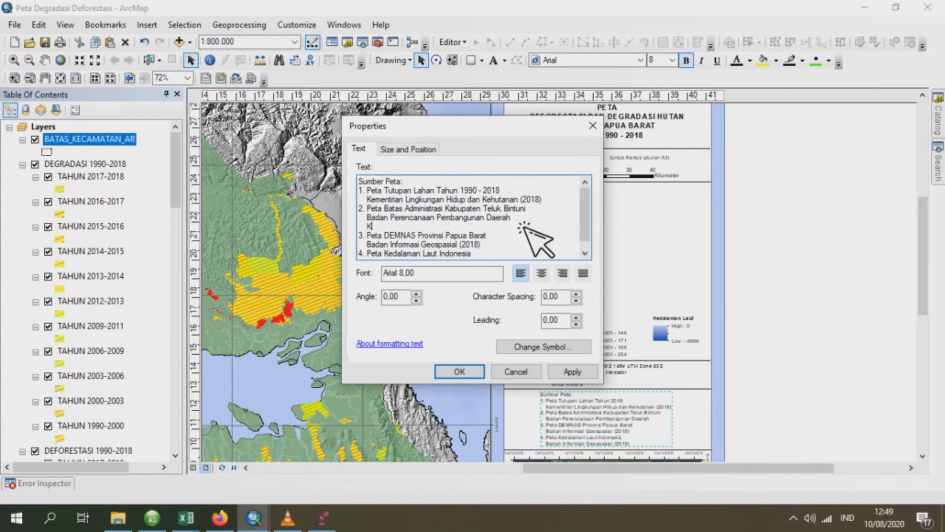
type("K")
key("Caps_Lock")
type("abupaten Teluk Bintuni (2014")
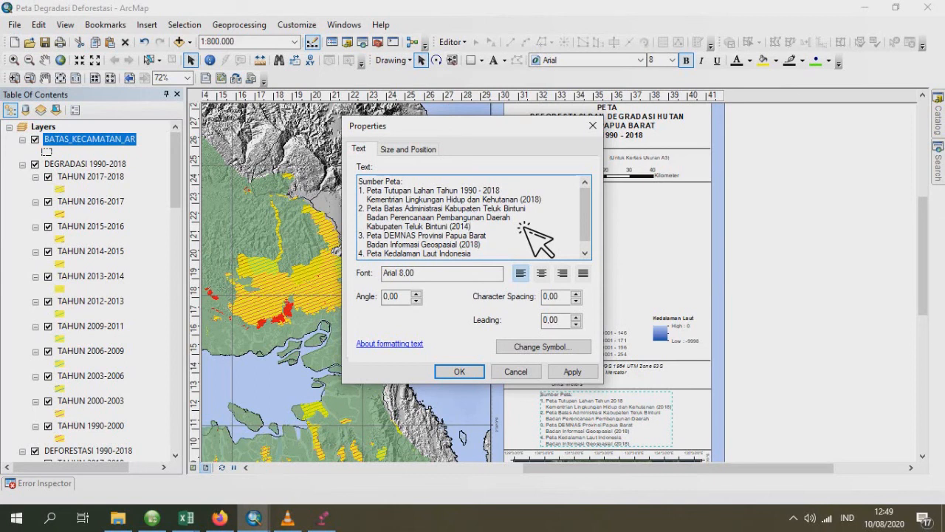
scroll(570, 237, "down", 1)
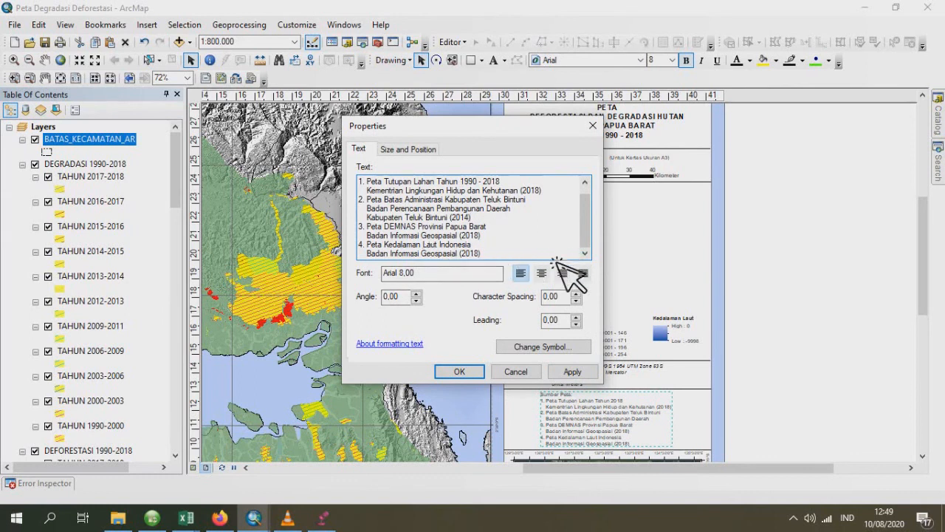
scroll(563, 266, "up", 1)
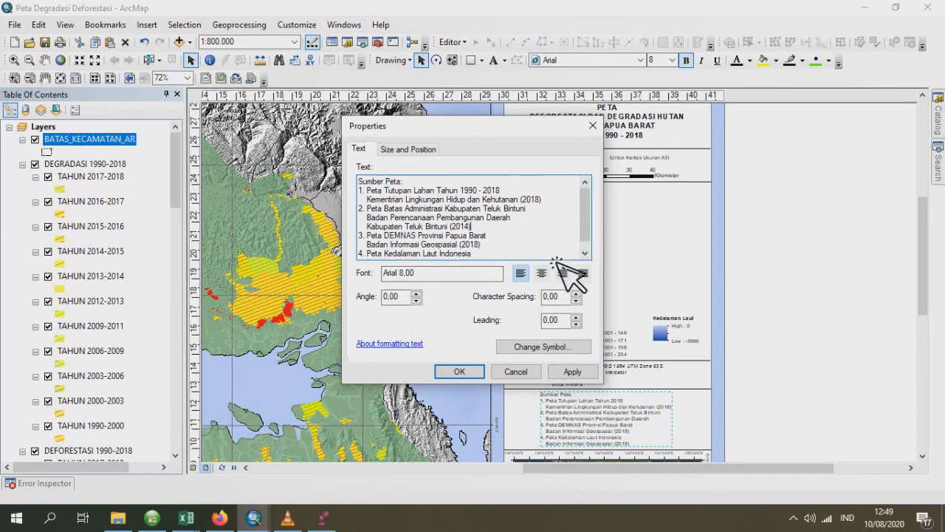
left_click(464, 372)
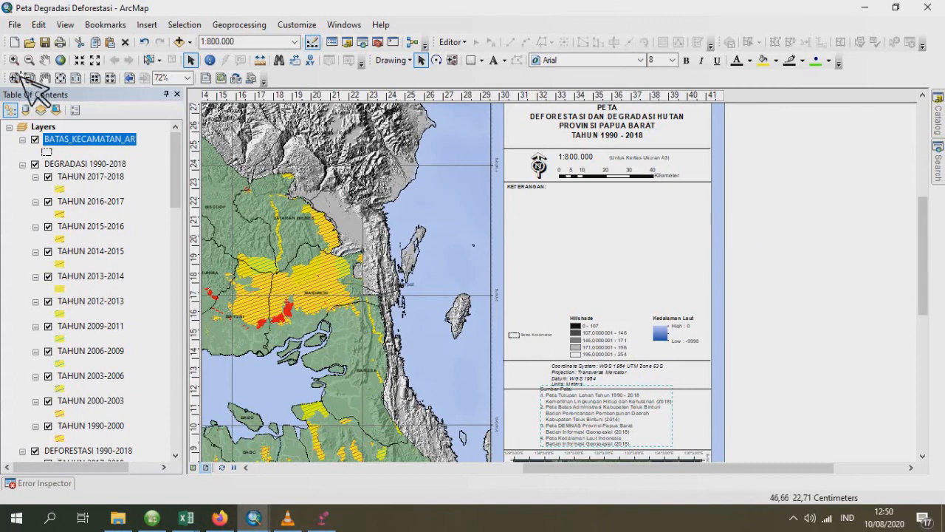
- Start a new legend for the layout and remove all preselected layers from its legend items
left_click(158, 25)
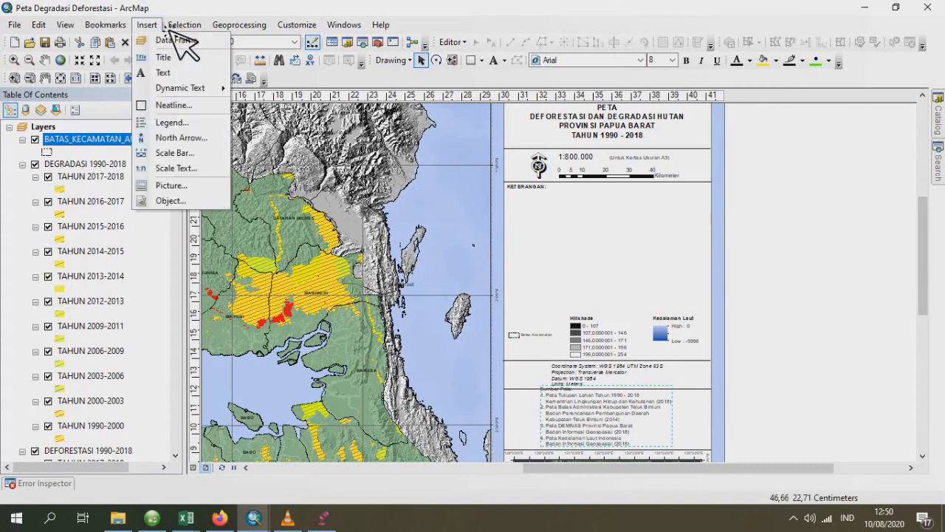
left_click(188, 122)
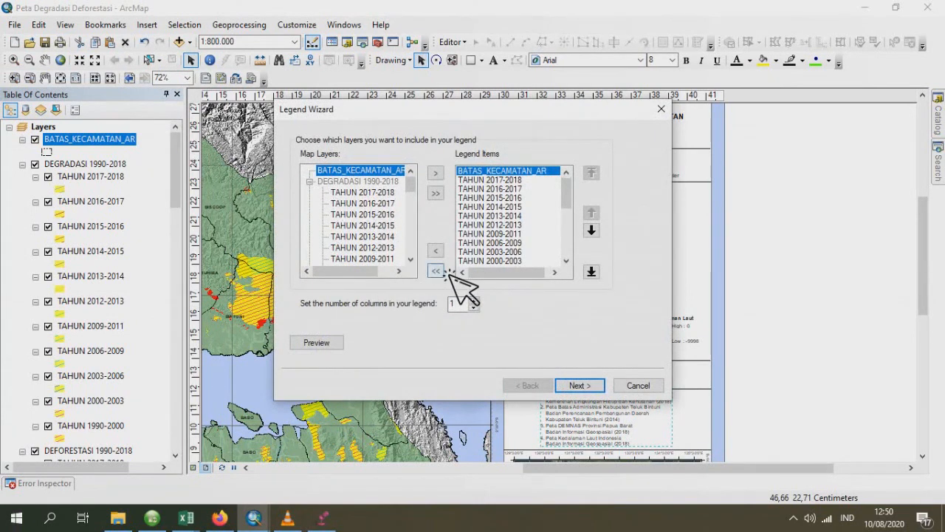
left_click(446, 271)
- Add all DEGRADASI 1990-2018 layers to the legend items in chronological order, from TAHUN 1990-2000 to TAHUN 2017-2018
scroll(359, 231, "down", 1)
scroll(347, 214, "up", 1)
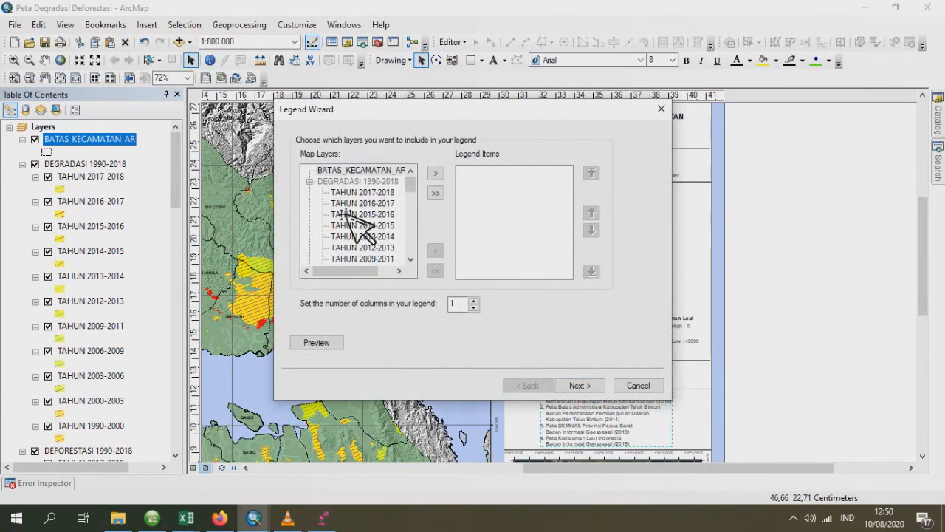
scroll(363, 208, "down", 3)
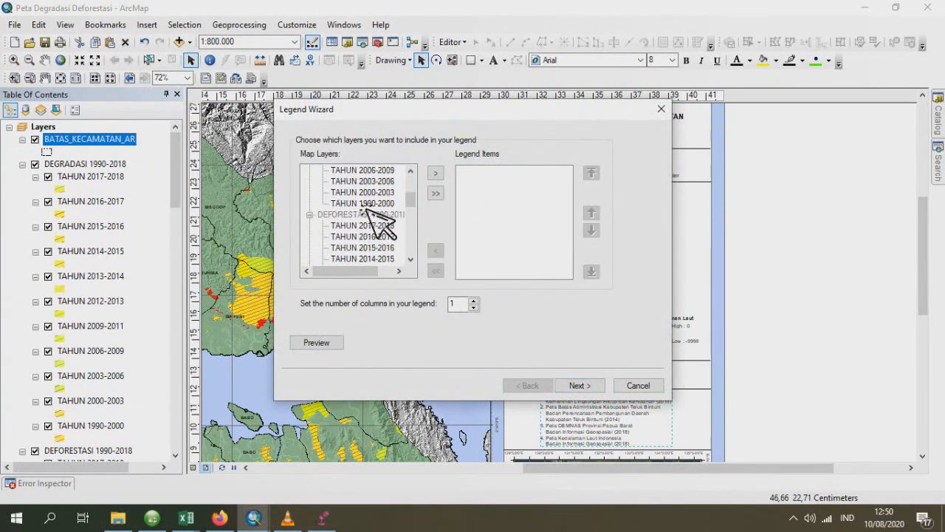
scroll(366, 214, "up", 1)
double_click(379, 237)
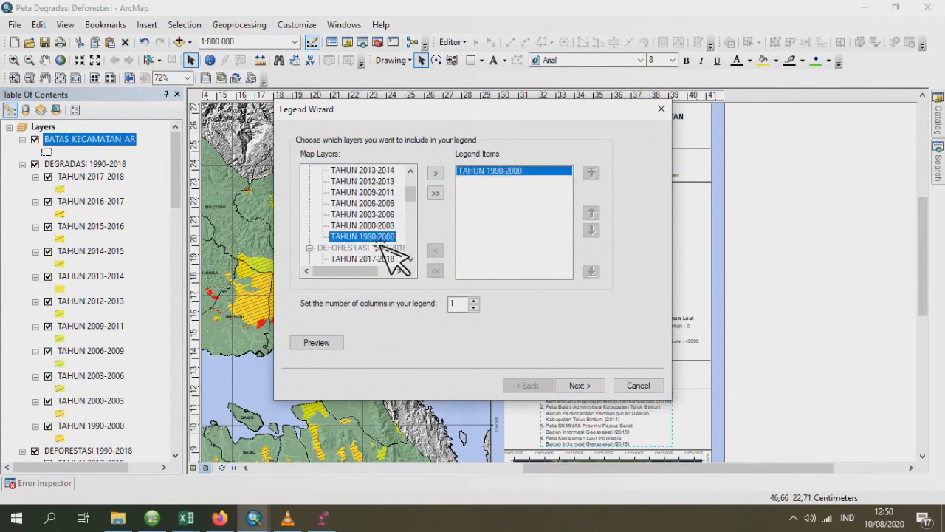
double_click(380, 225)
double_click(382, 215)
double_click(383, 203)
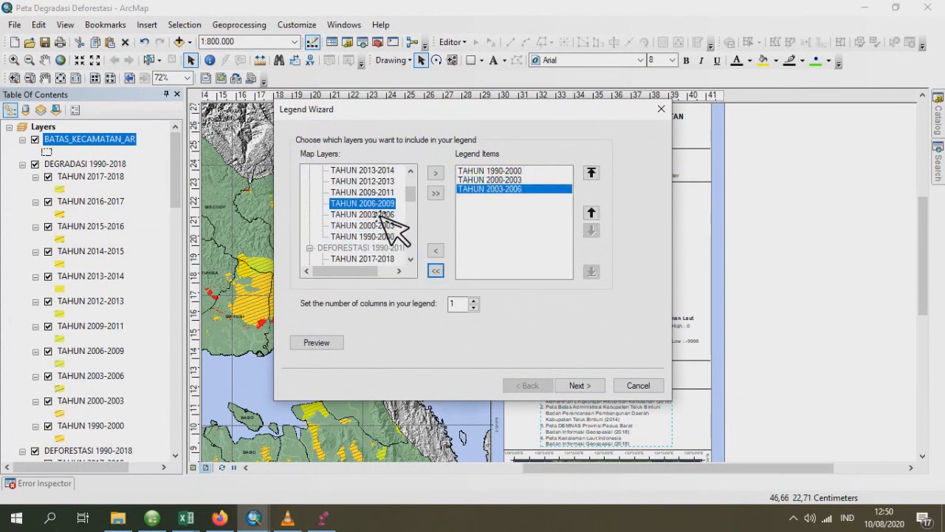
double_click(383, 192)
double_click(384, 181)
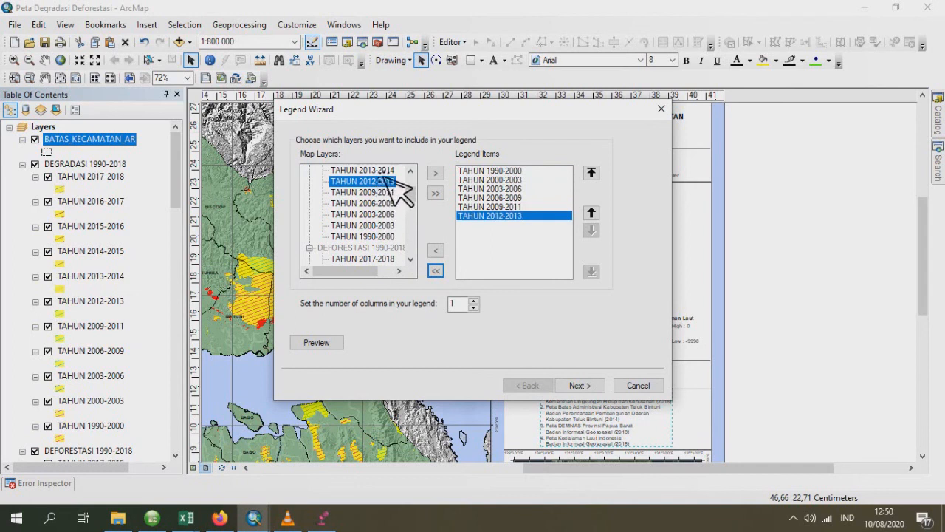
double_click(383, 171)
scroll(384, 186, "up", 2)
double_click(384, 225)
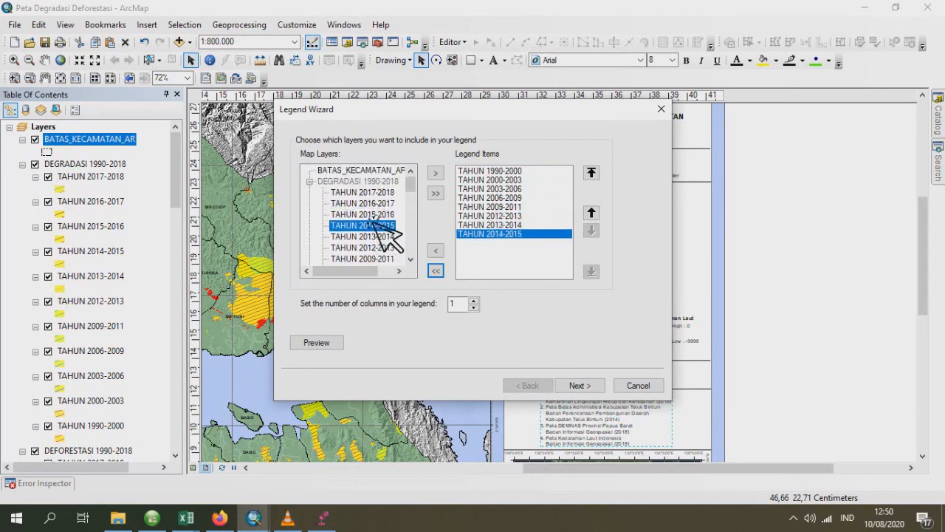
double_click(383, 214)
double_click(379, 204)
double_click(379, 192)
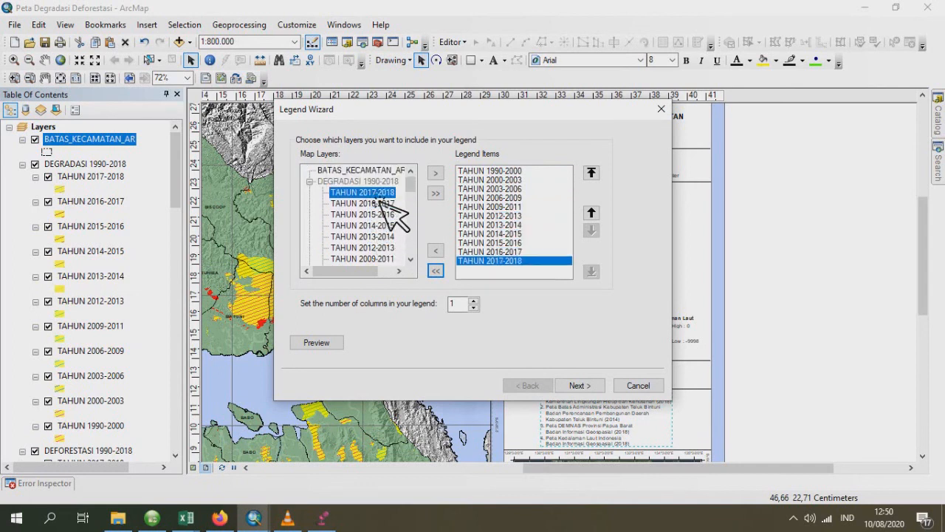
- Clear the legend title and finish the degradation legend with the default frame, patch and spacing settings
left_click(583, 393)
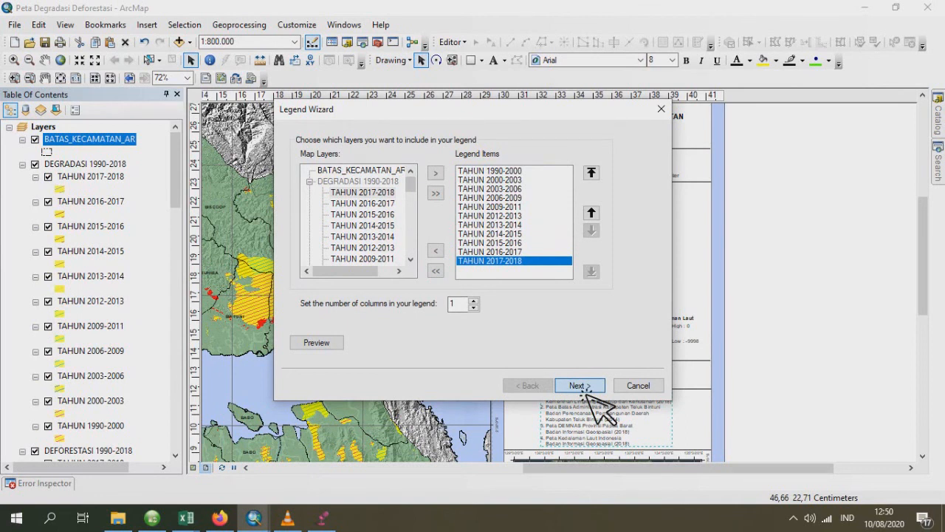
left_click(580, 386)
left_click_drag(390, 178, 193, 155)
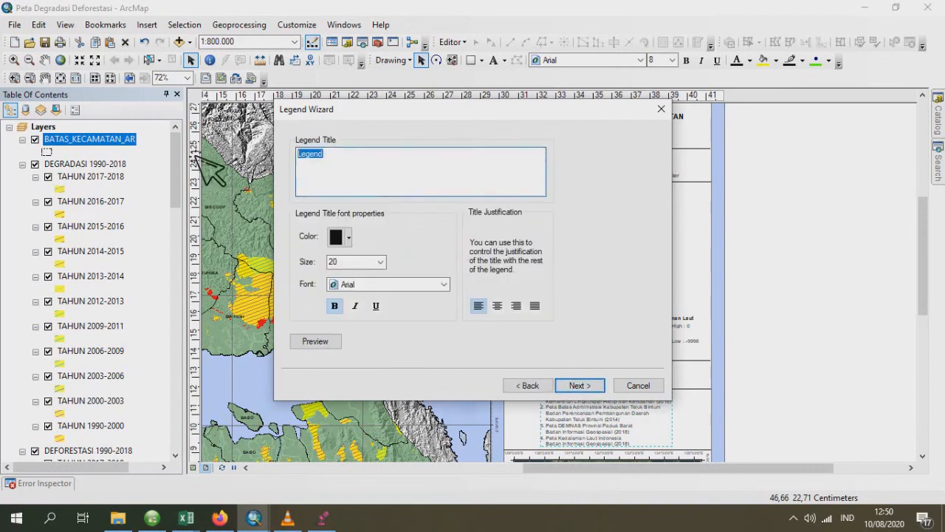
key("Delete")
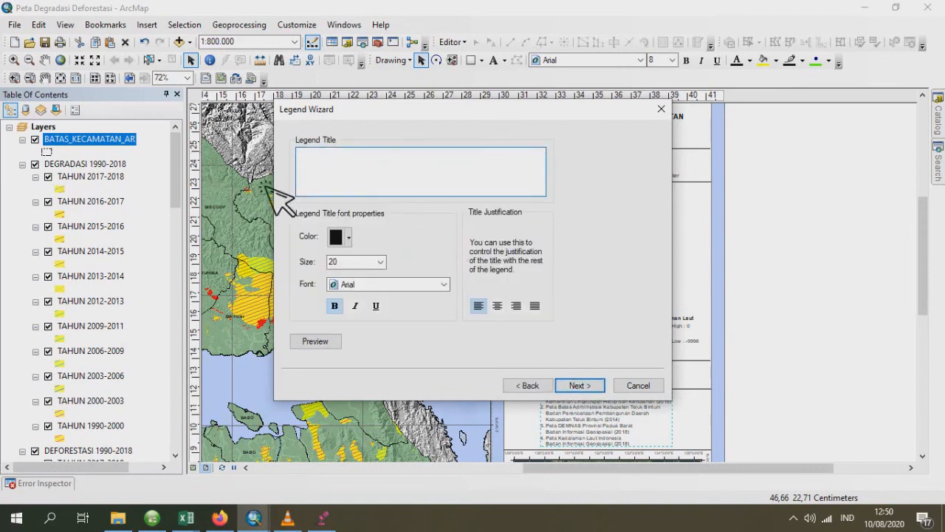
left_click(591, 388)
left_click(580, 386)
left_click(580, 385)
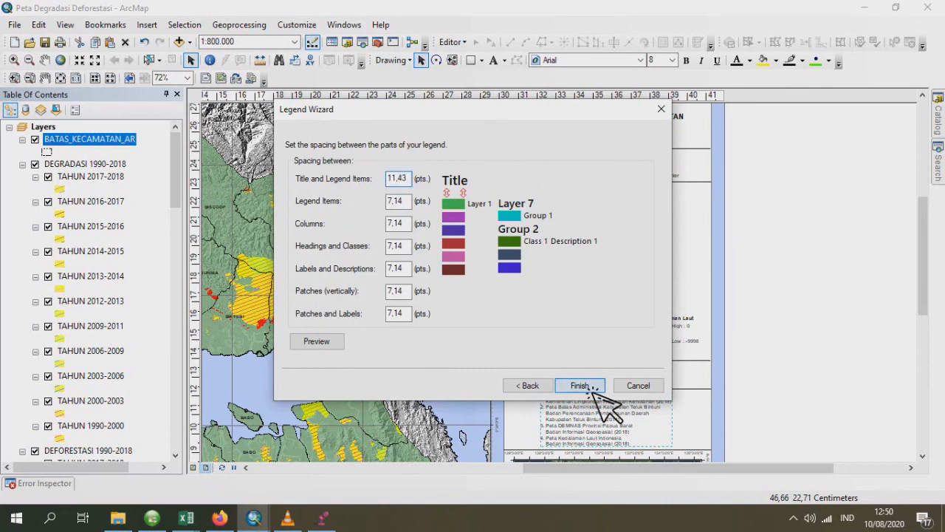
left_click(592, 391)
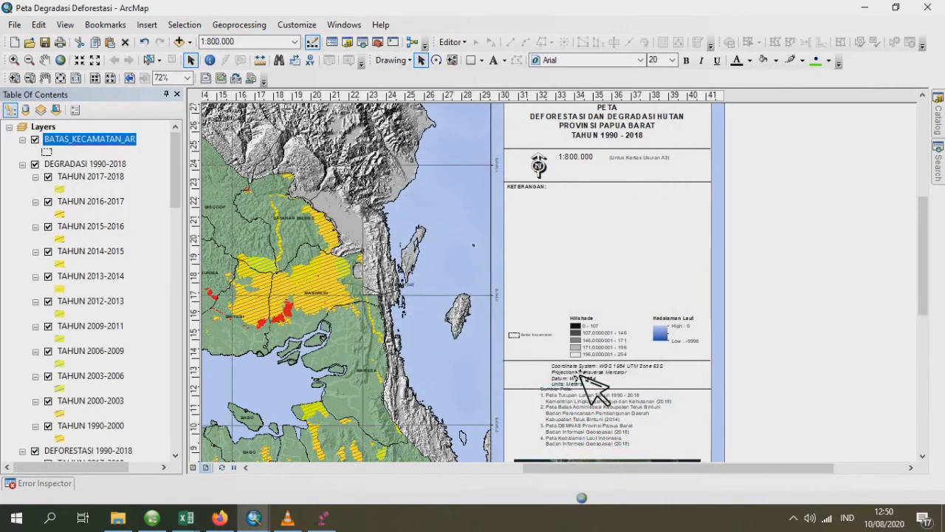
- Move the degradation legend off the page, beside the KETERANGAN box, and set its font size to 10
left_click_drag(532, 263, 782, 313)
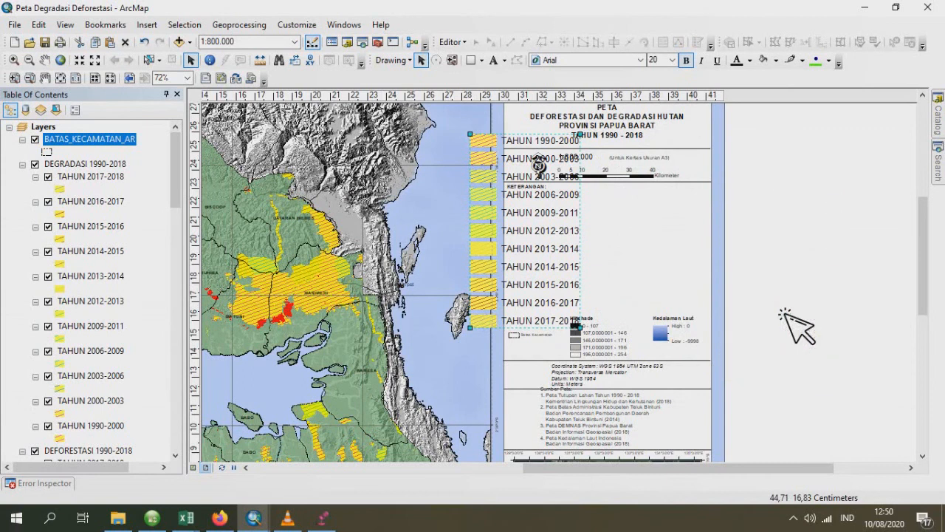
left_click(672, 60)
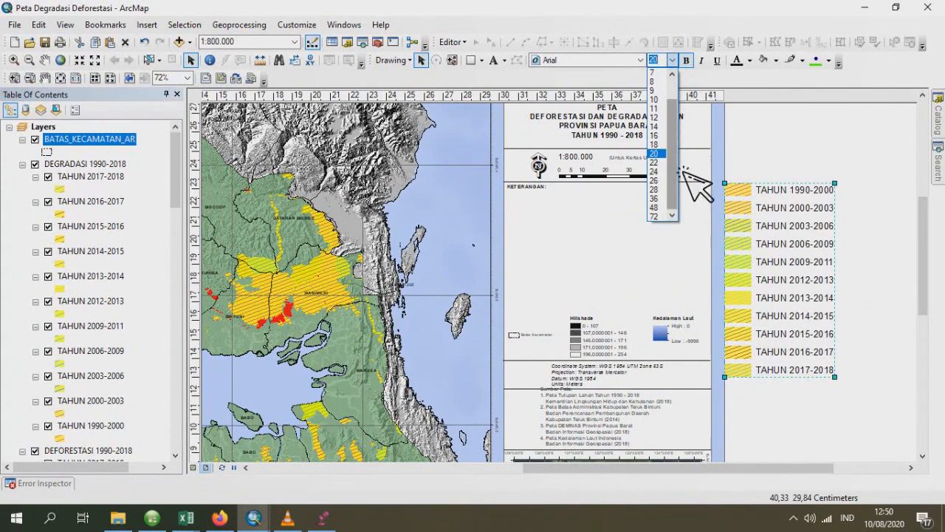
left_click(661, 99)
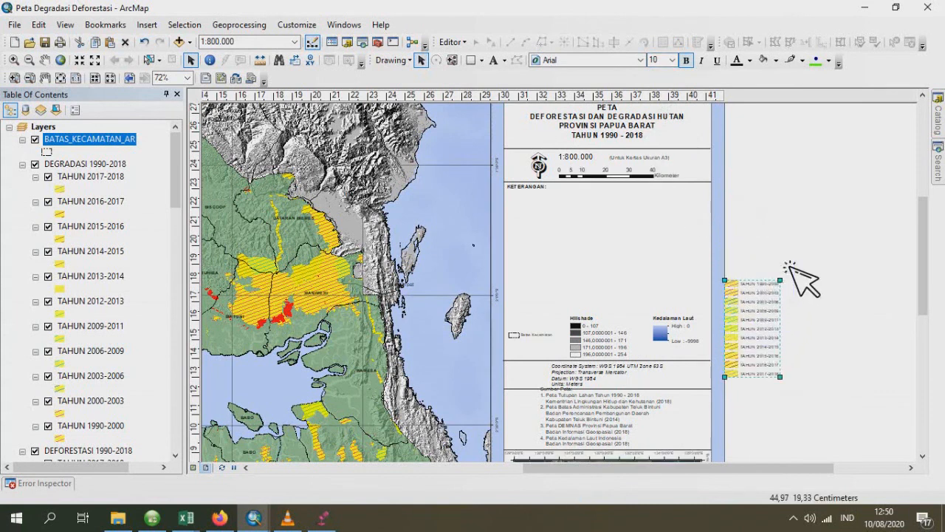
- Start a second legend for the deforestation layers and empty its preselected legend items
scroll(866, 273, "down", 1)
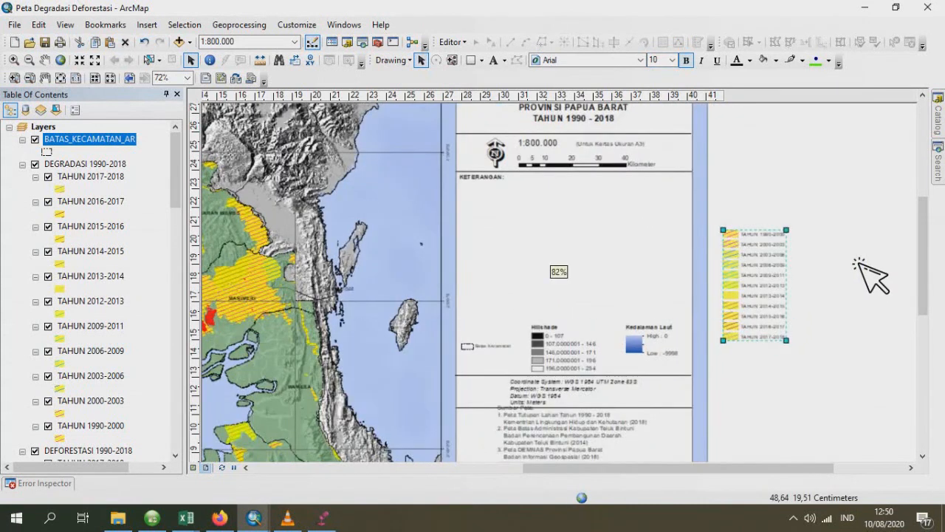
scroll(857, 262, "down", 3)
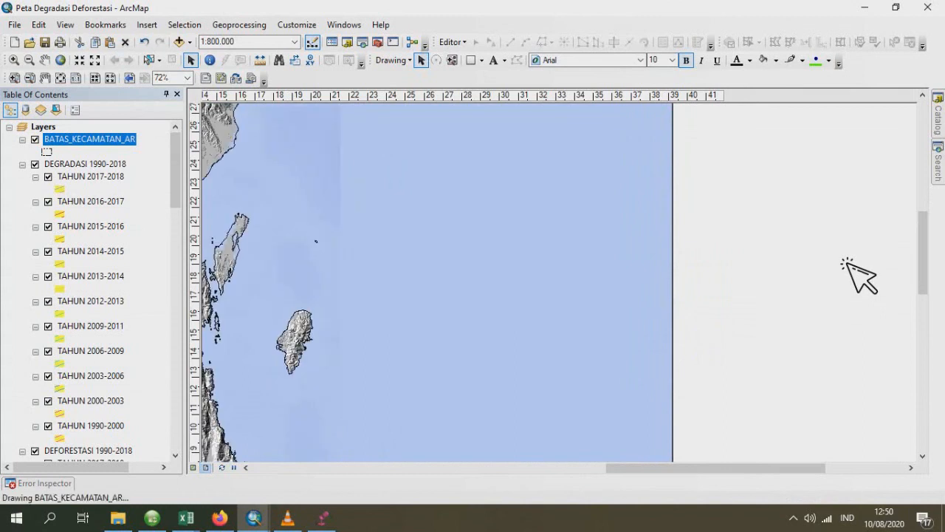
left_click(148, 27)
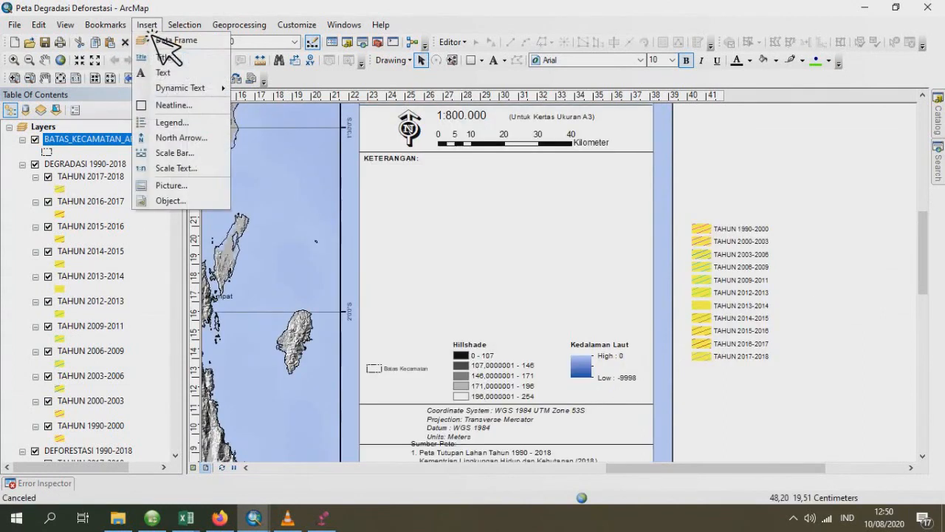
left_click(177, 124)
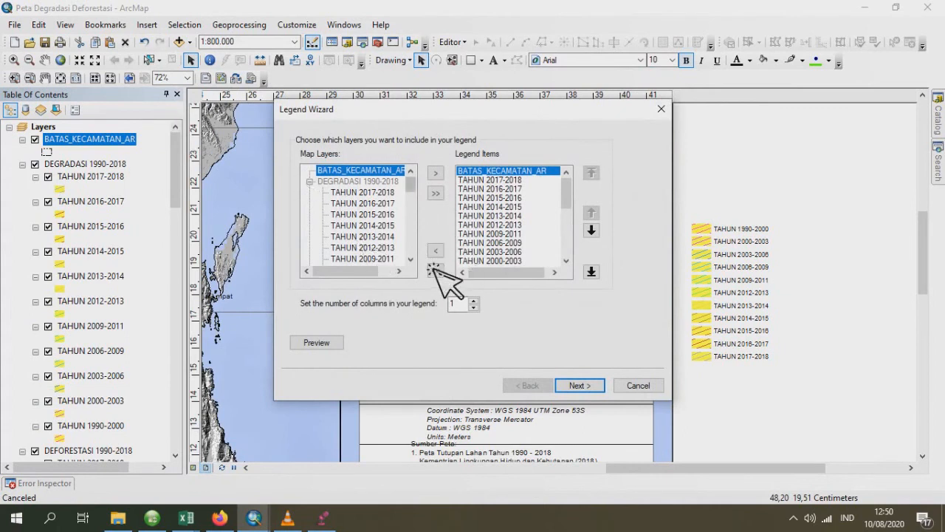
left_click(436, 271)
- Add all DEFORESTASI 1990-2018 layers to the legend items in chronological order, from TAHUN 1990-2000 to TAHUN 2017-2018
scroll(410, 226, "down", 4)
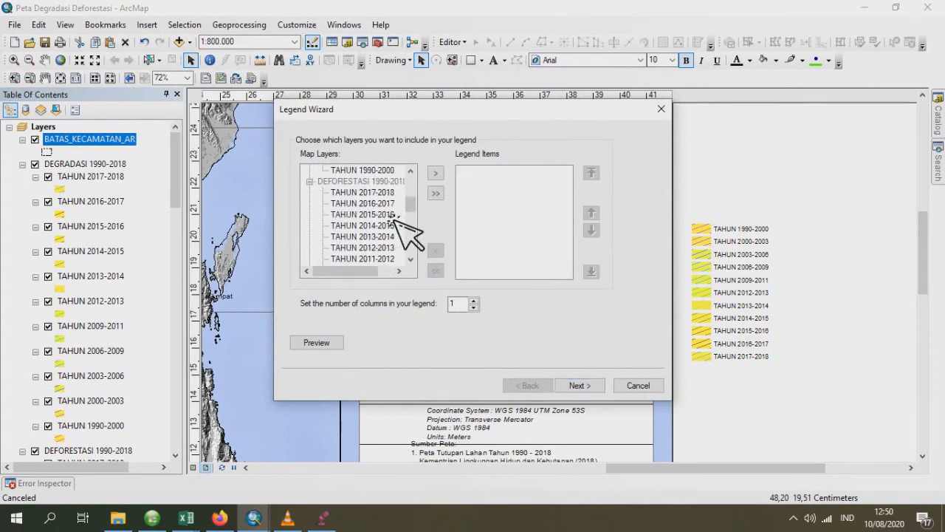
scroll(398, 229, "down", 2)
double_click(384, 225)
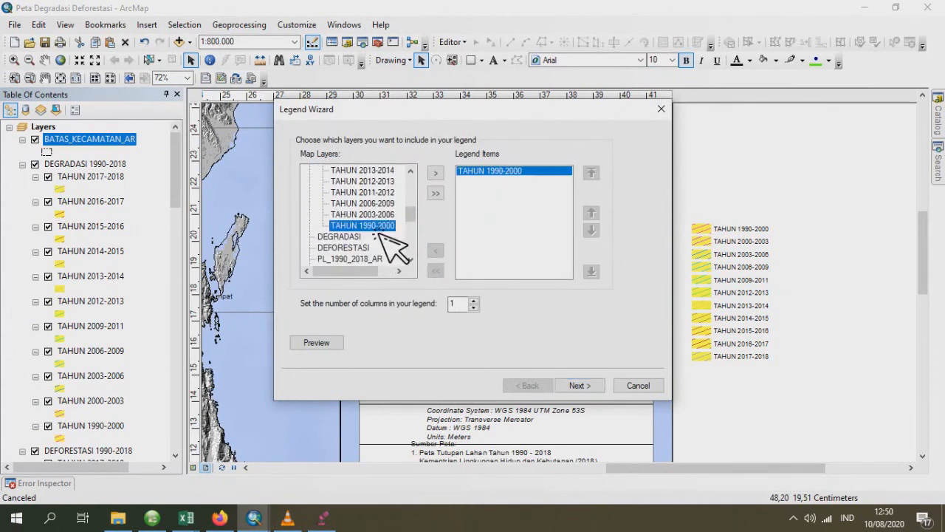
left_click(373, 215)
double_click(373, 214)
double_click(373, 204)
double_click(374, 192)
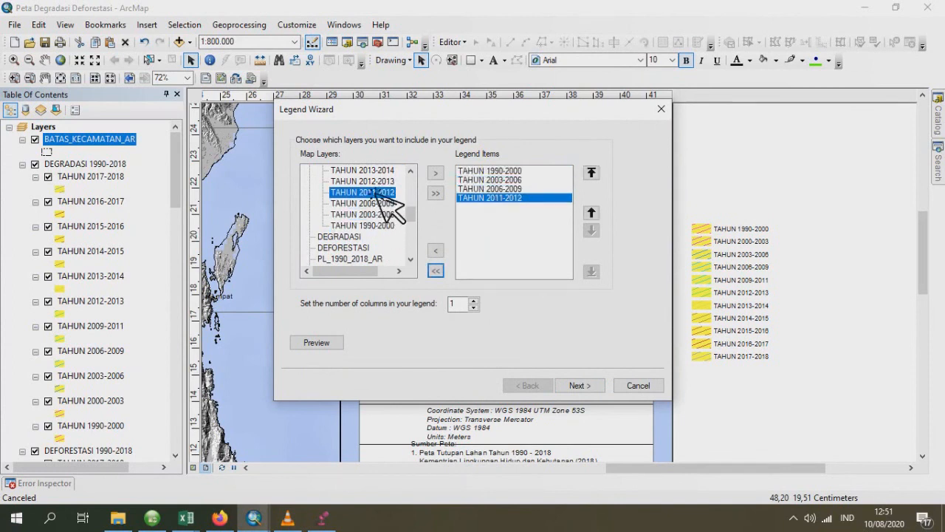
double_click(375, 182)
double_click(375, 170)
scroll(378, 181, "up", 1)
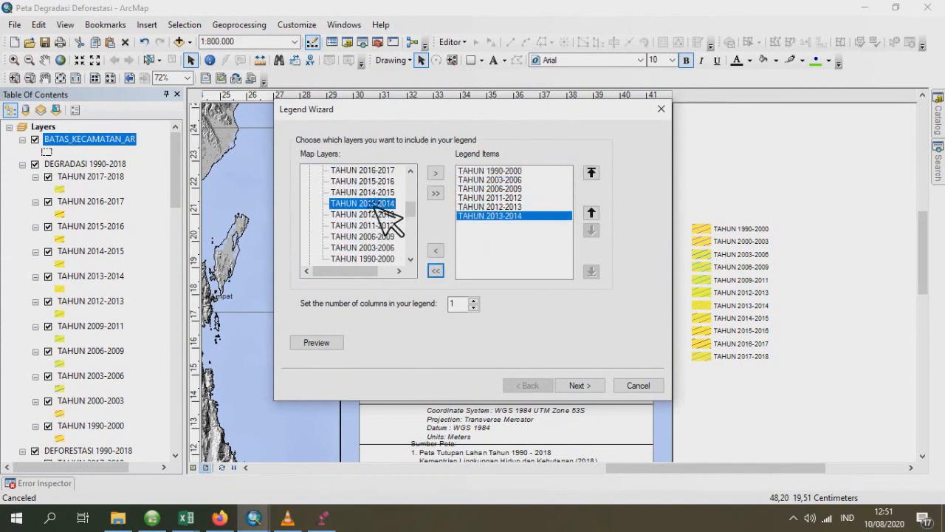
double_click(376, 192)
double_click(375, 182)
double_click(375, 170)
scroll(377, 177, "up", 1)
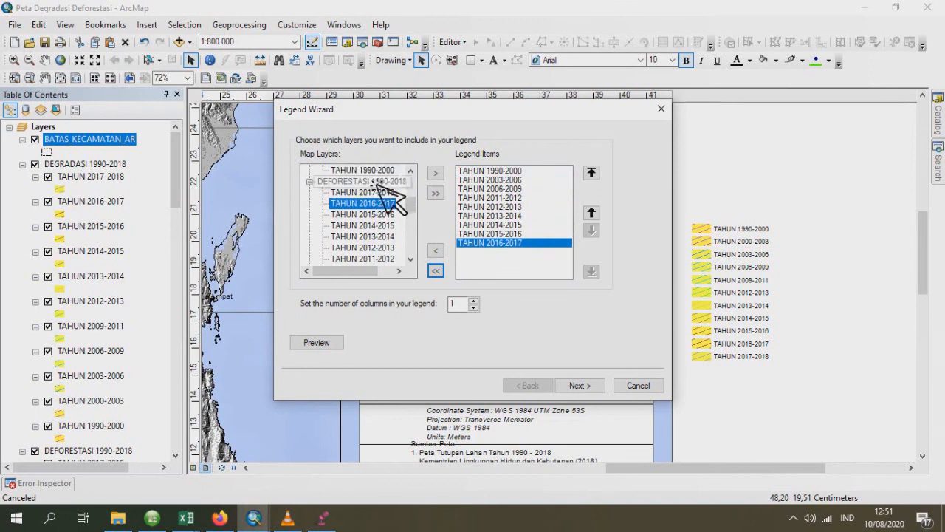
double_click(373, 192)
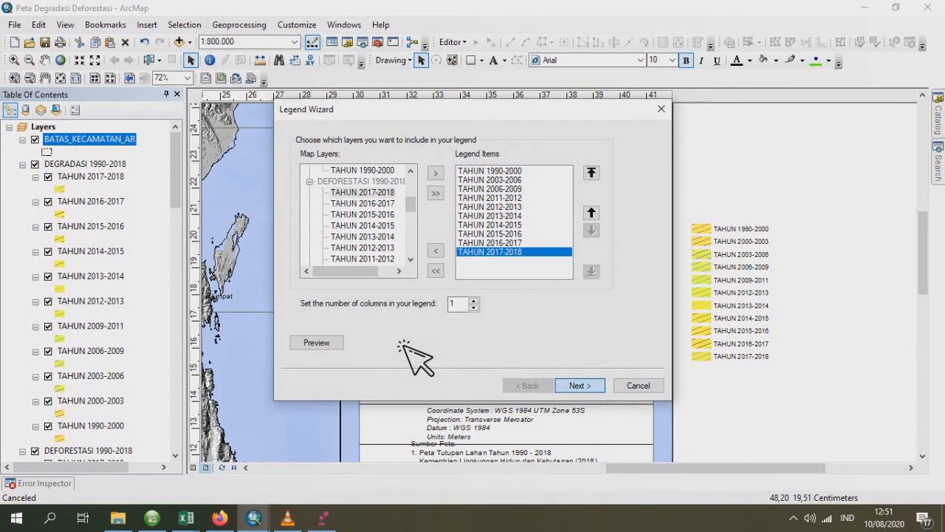
- Finish the deforestation legend, keeping the default frame, patch and spacing settings
key("Return")
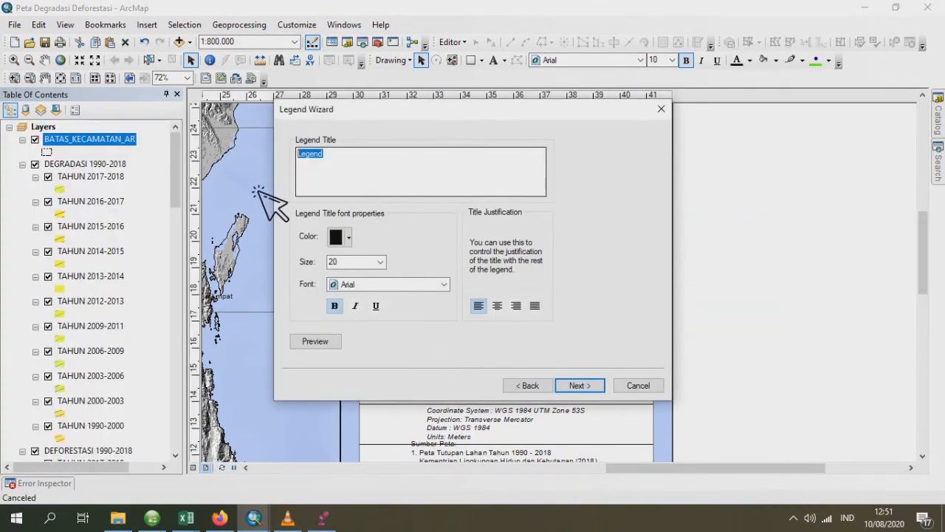
left_click(579, 386)
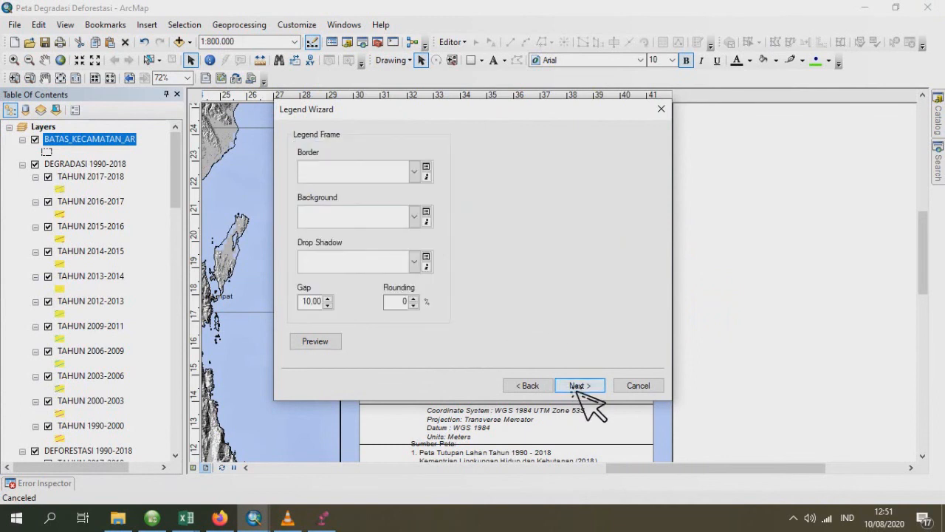
left_click(578, 387)
left_click(578, 386)
left_click(578, 386)
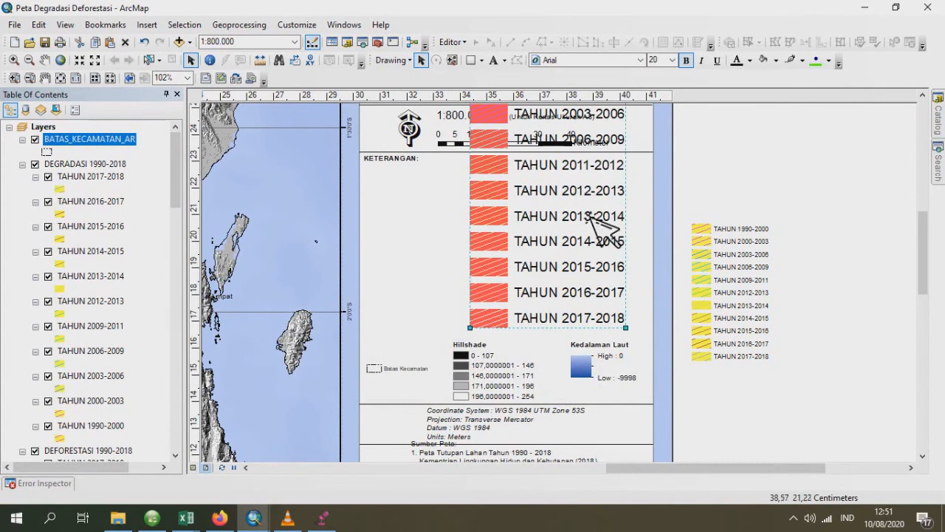
- Set the deforestation legend's font size to 10 and move it off the page, beside the degradation legend
left_click(672, 60)
left_click(661, 113)
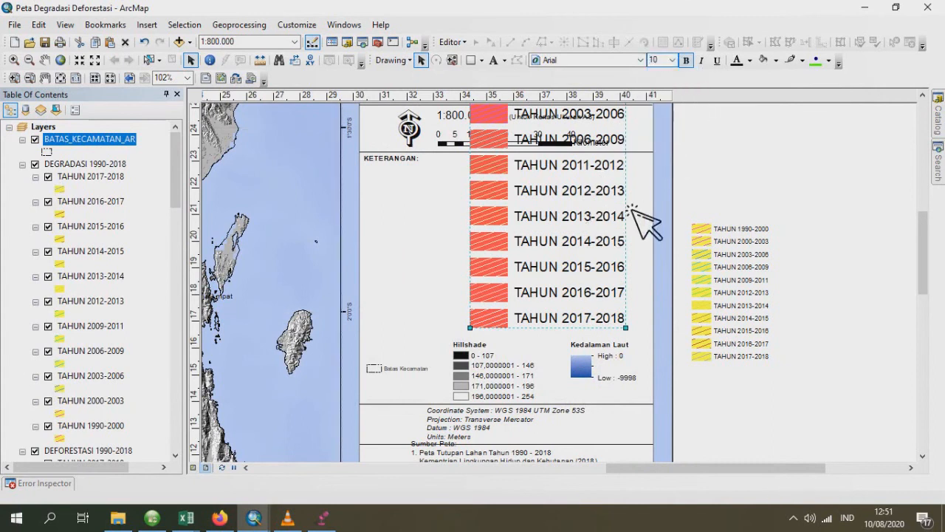
left_click_drag(533, 270, 846, 293)
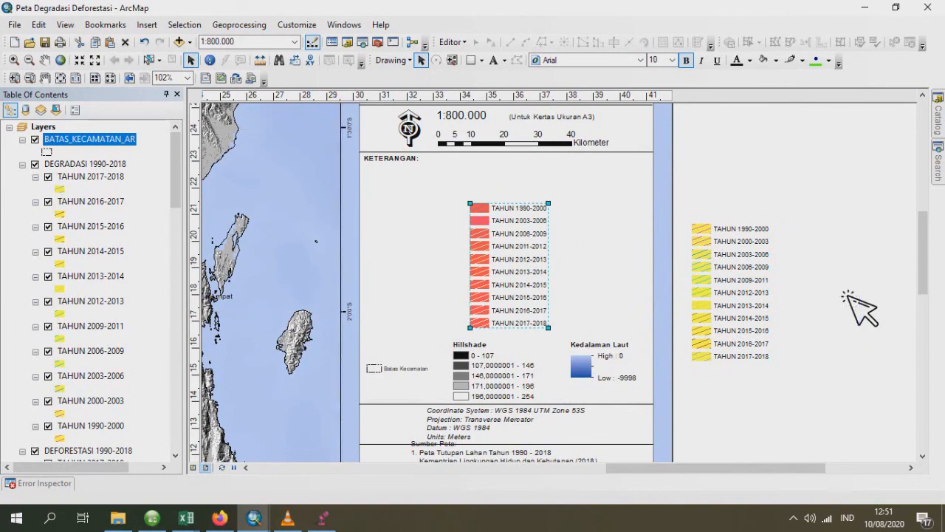
- Add a horizontal guide near the tops of the two year legends and align both legends' top edges to it
left_click(197, 226)
left_click_drag(198, 226, 197, 223)
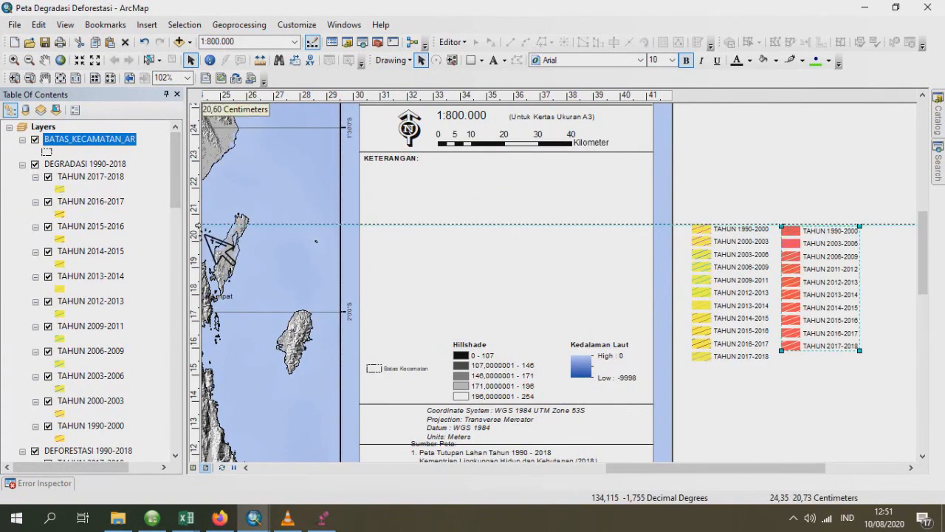
left_click(727, 299)
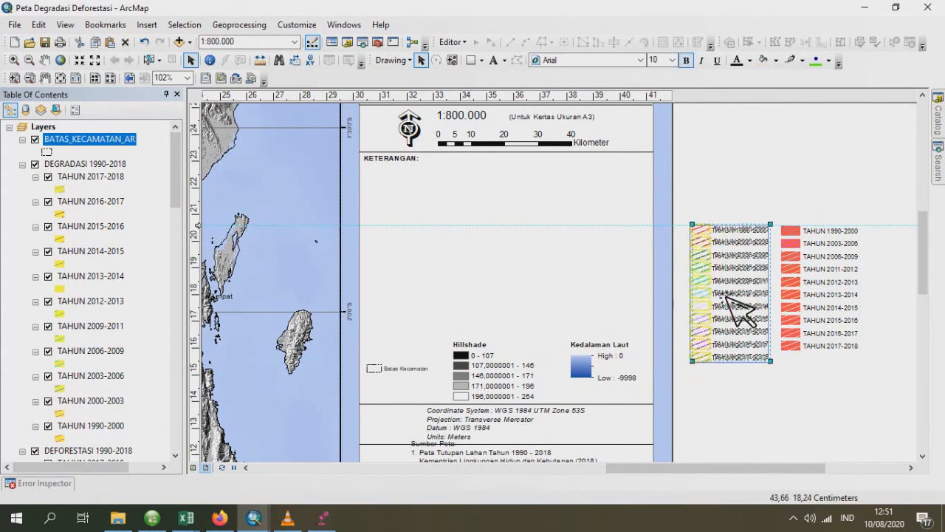
left_click(842, 276)
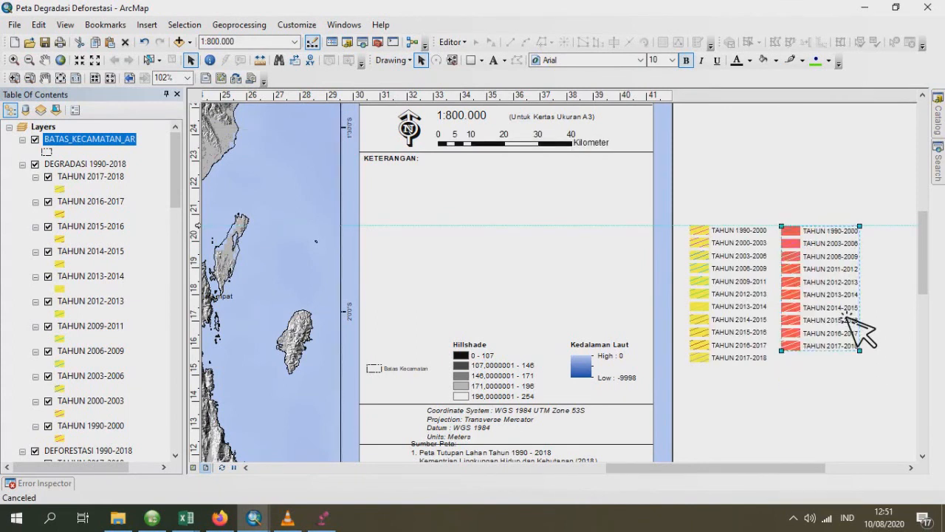
left_click(895, 284)
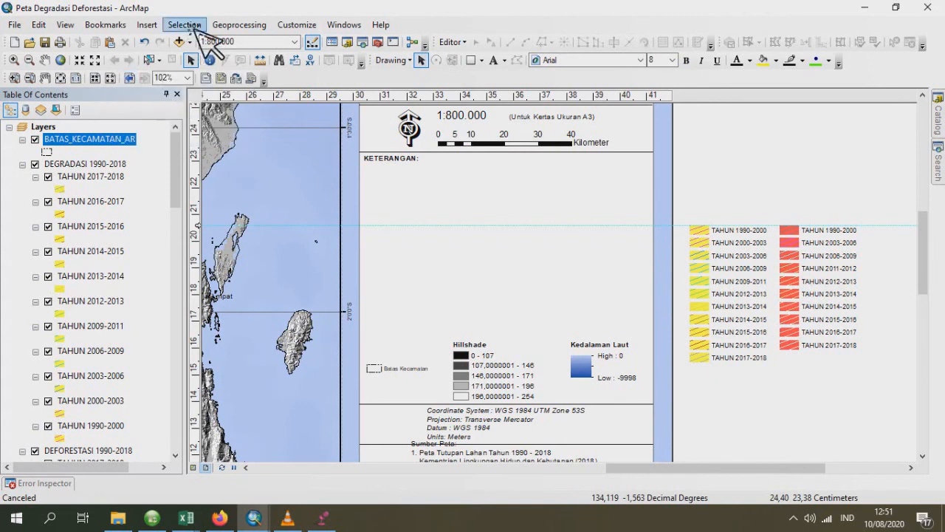
- Start a new legend and replace its preselected legend items with only the DEGRADASI layer
left_click(150, 24)
left_click(200, 124)
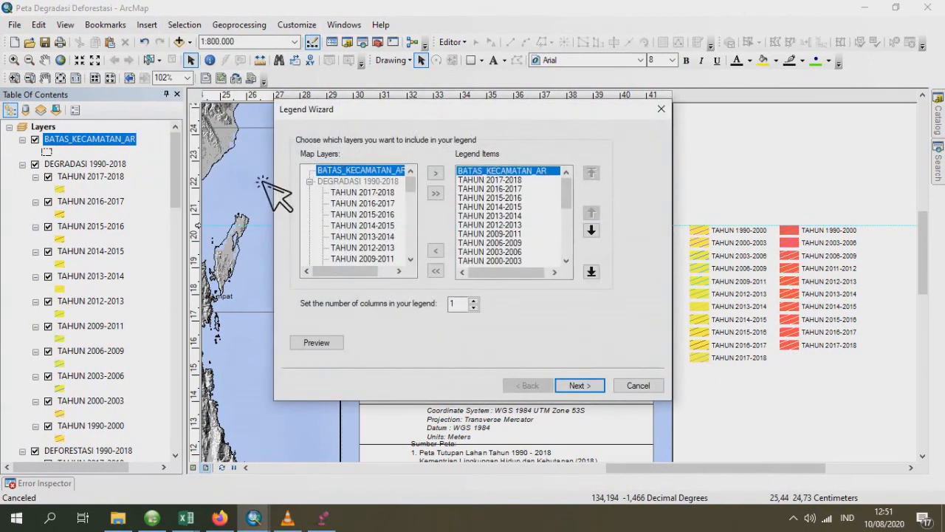
left_click(436, 271)
scroll(373, 228, "down", 1)
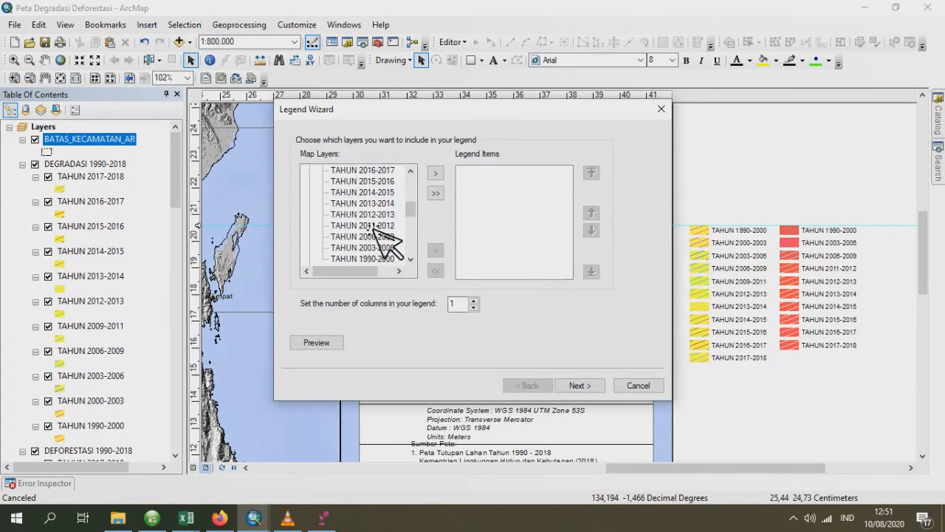
scroll(375, 230, "down", 2)
double_click(348, 204)
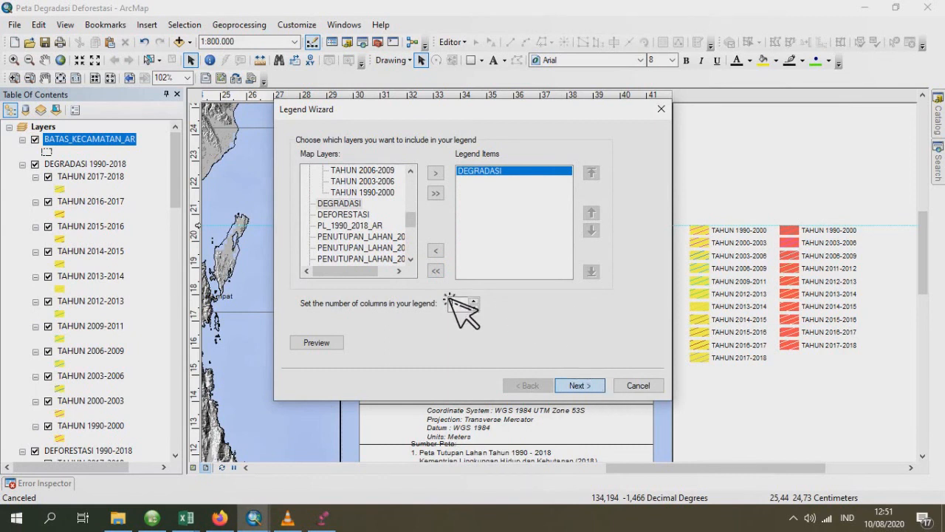
- Remove the DEGRADASI legend's title and finish the legend with the default frame, patch and spacing settings
left_click(587, 381)
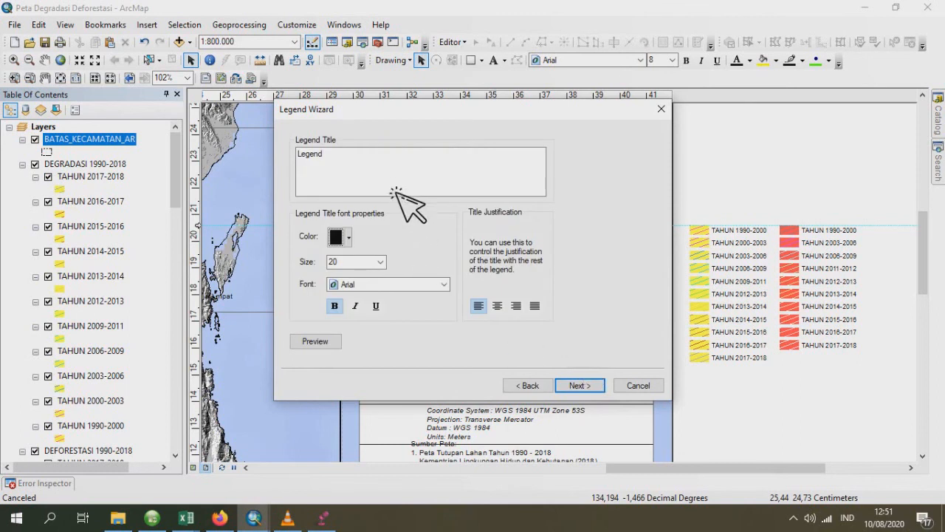
left_click_drag(405, 194, 327, 207)
left_click(573, 386)
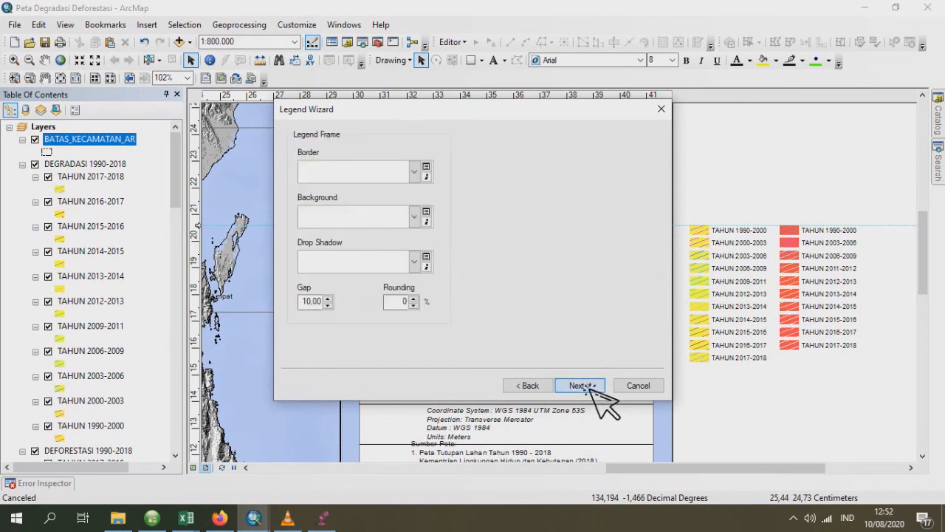
left_click(589, 385)
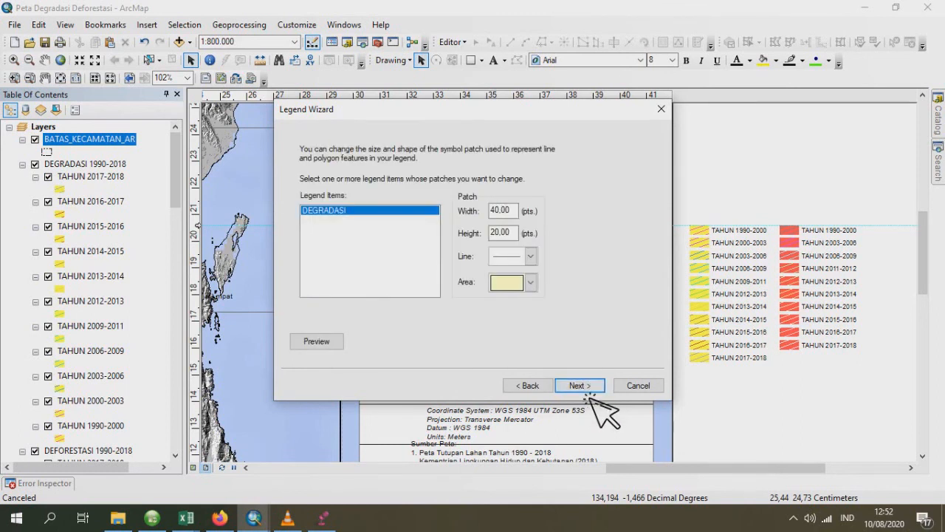
left_click(589, 387)
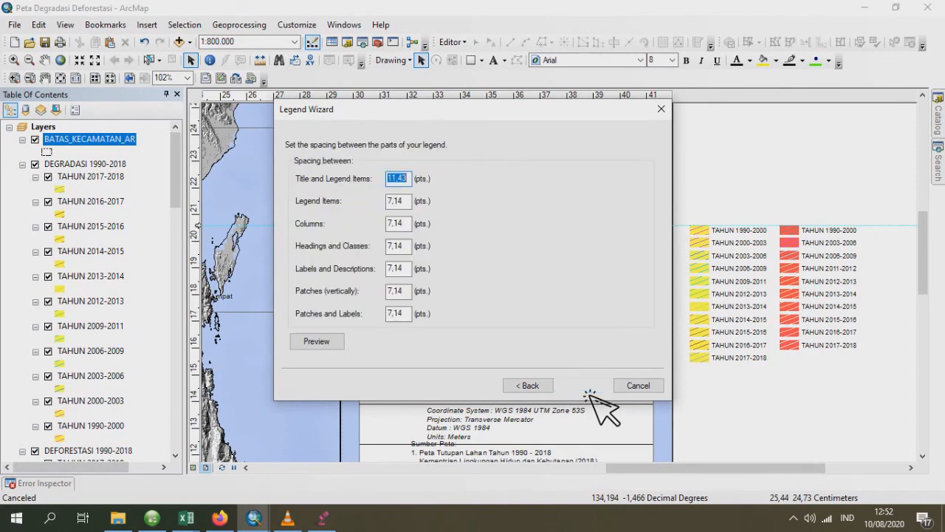
left_click(589, 387)
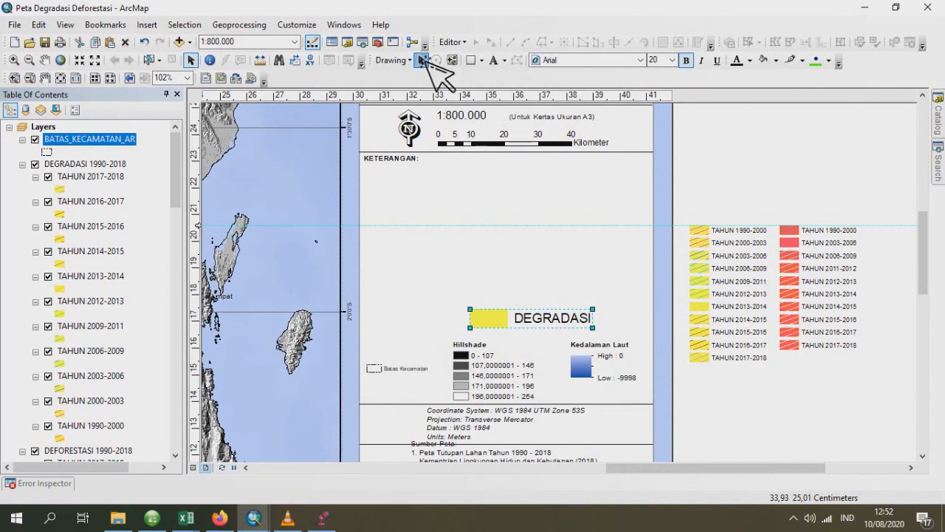
- Set the DEGRADASI legend's font size to 10 and align it to a new horizontal guide above the yellow year legend
left_click(672, 60)
left_click(657, 100)
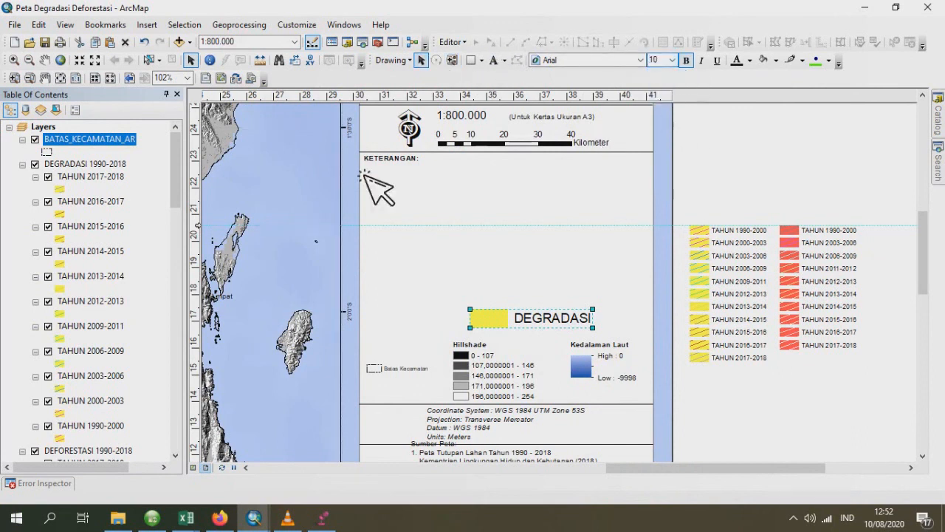
left_click(204, 197)
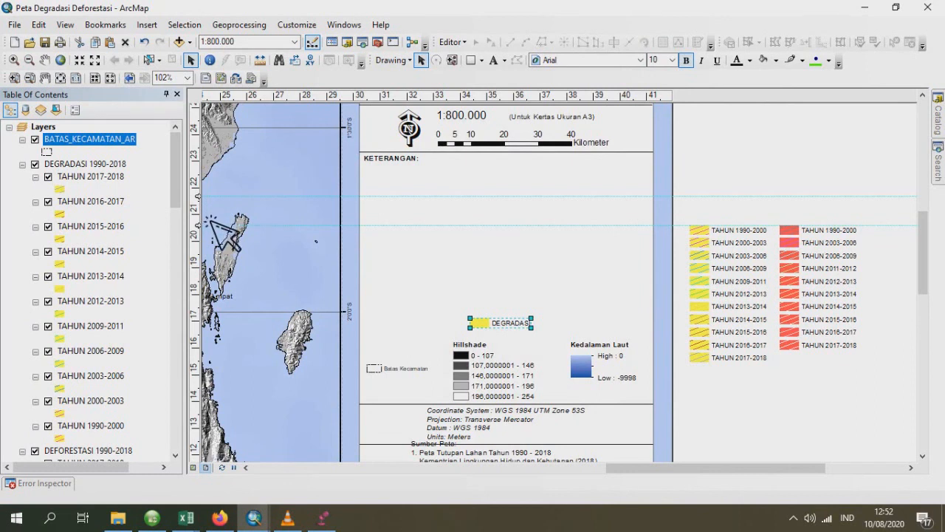
left_click_drag(199, 196, 200, 204)
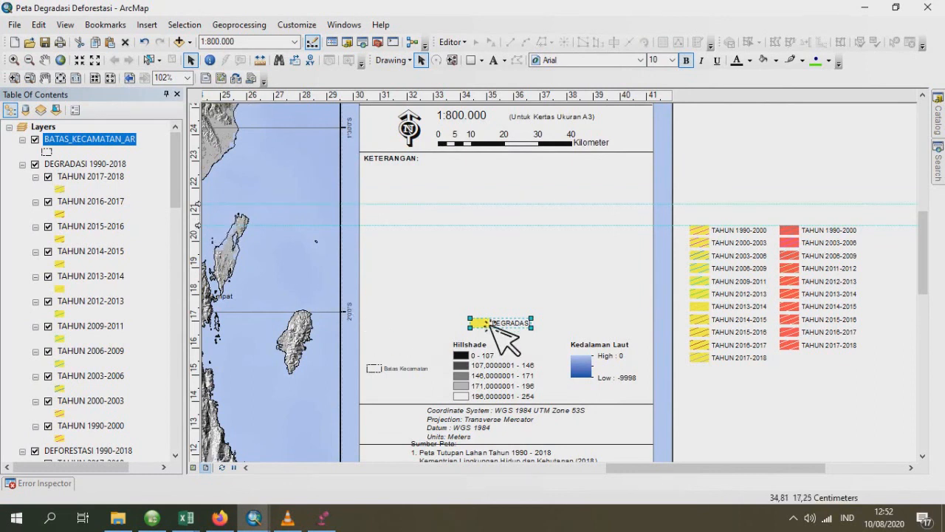
left_click_drag(486, 325, 707, 212)
- Start another legend and replace its preselected legend items with only the DEFORESTASI layer
left_click(155, 26)
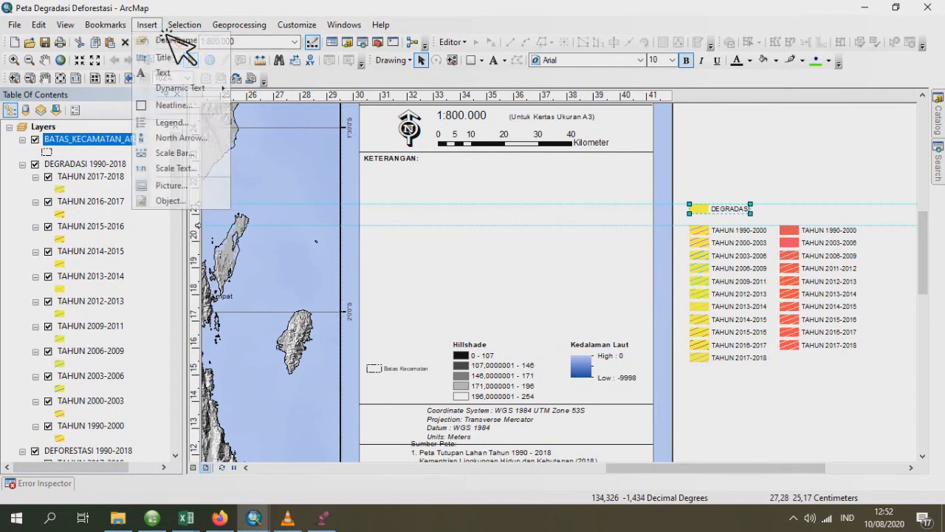
left_click(184, 124)
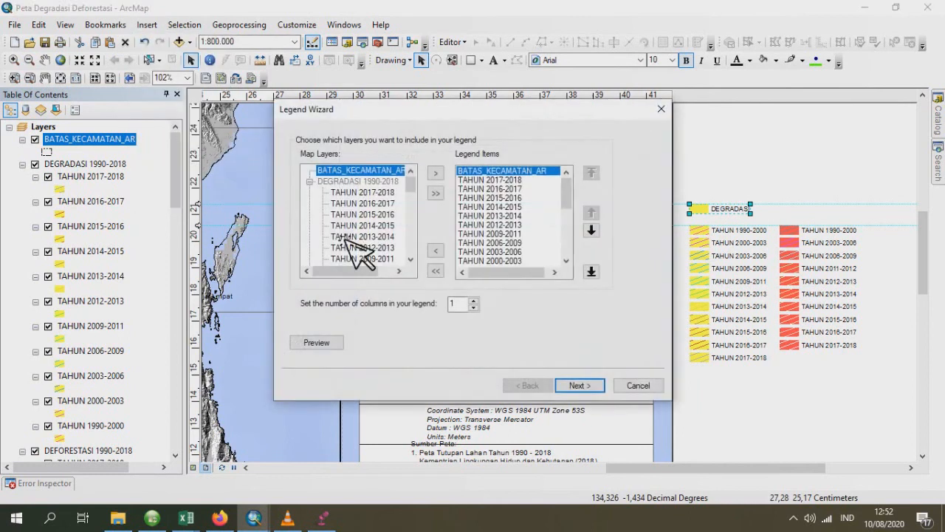
left_click(443, 277)
scroll(347, 214, "down", 3)
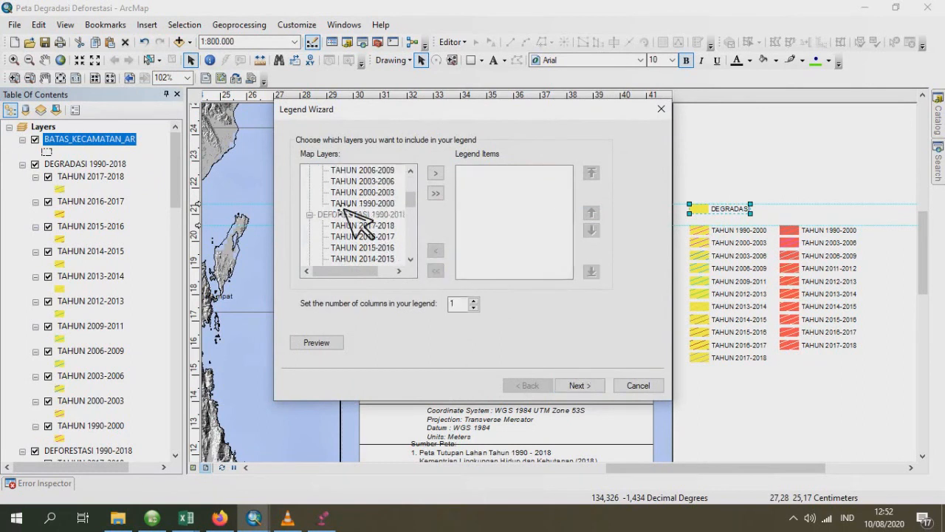
double_click(346, 215)
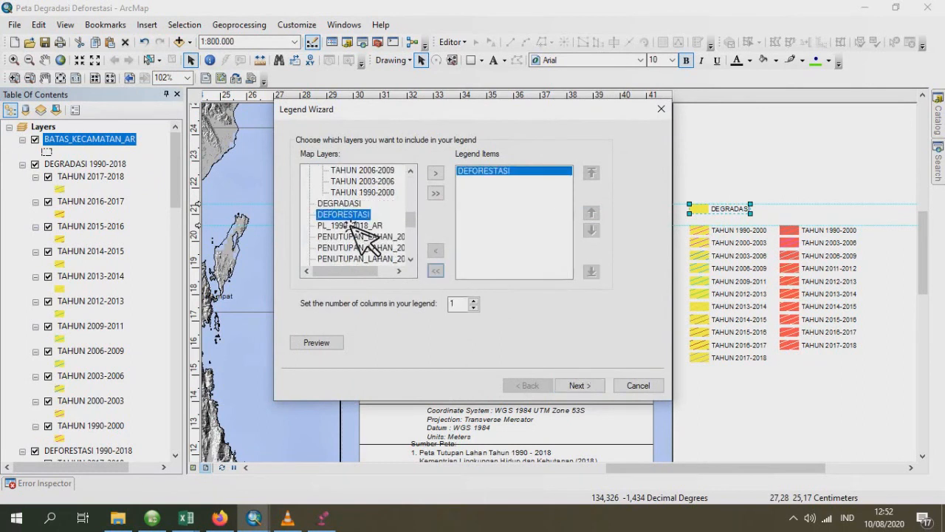
- Clear the DEFORESTASI legend's title and finish the legend, keeping the default frame, patch and spacing settings
left_click(597, 385)
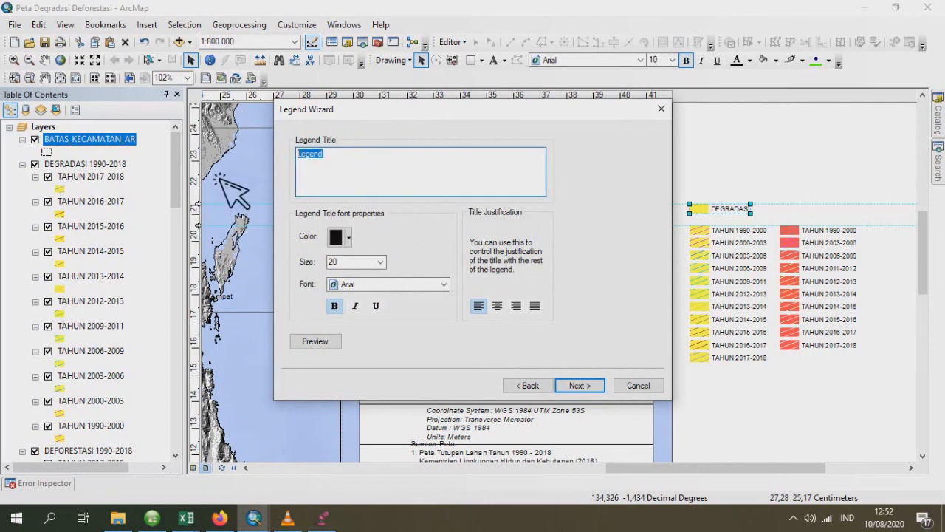
key("BackSpace")
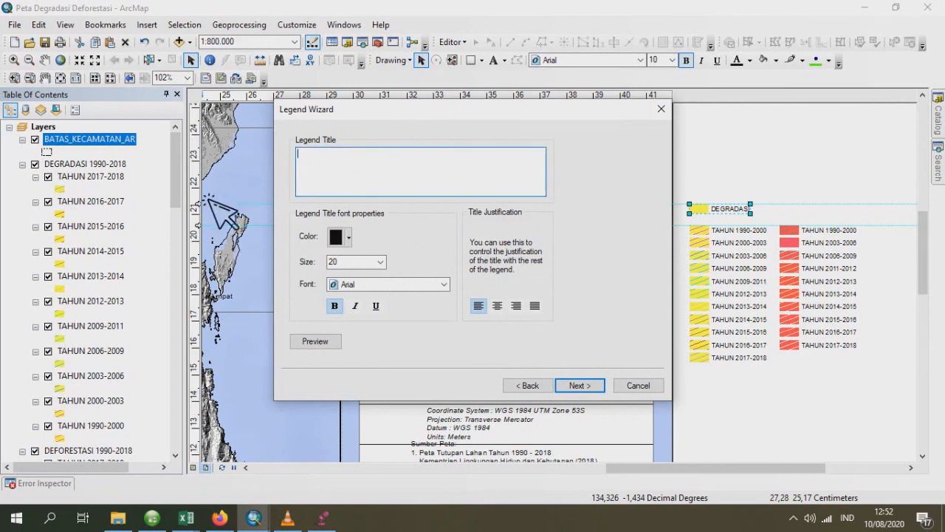
left_click(602, 389)
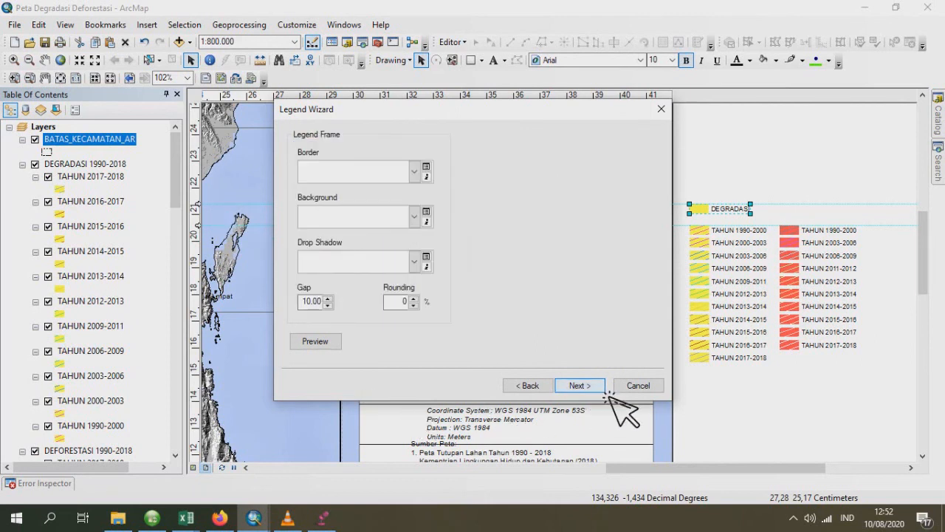
left_click(602, 389)
left_click(602, 389)
left_click(602, 389)
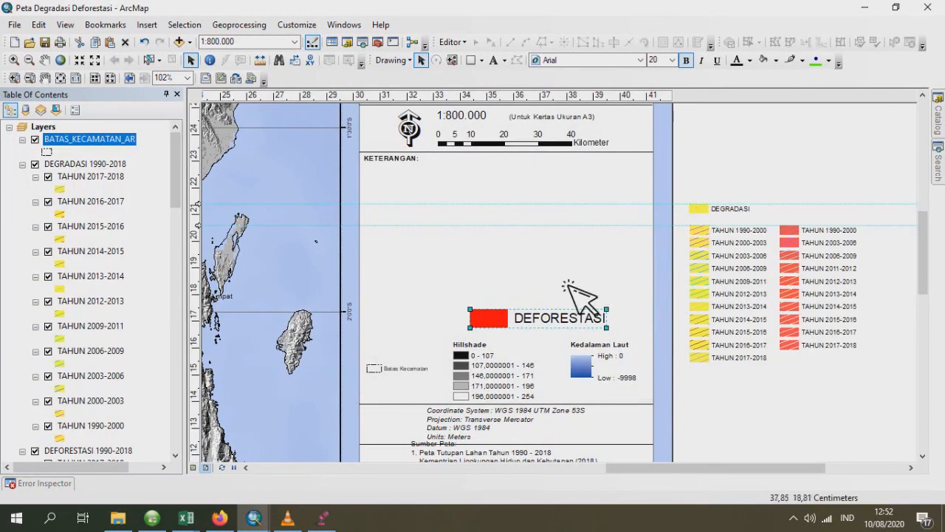
- Set the DEFORESTASI legend's font size to 10 and place it above the red year legend, level with the DEGRADASI legend
left_click(671, 59)
left_click(675, 116)
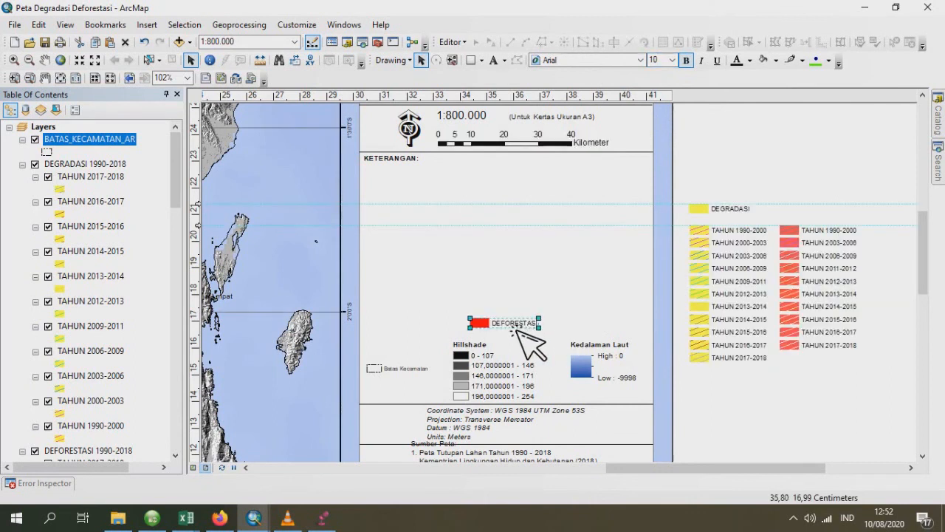
left_click_drag(516, 328, 816, 222)
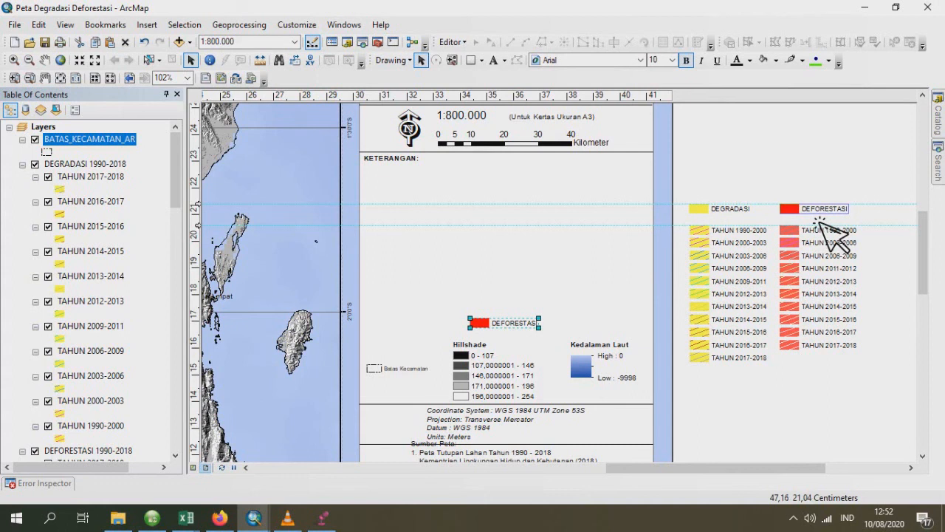
left_click_drag(818, 221, 821, 225)
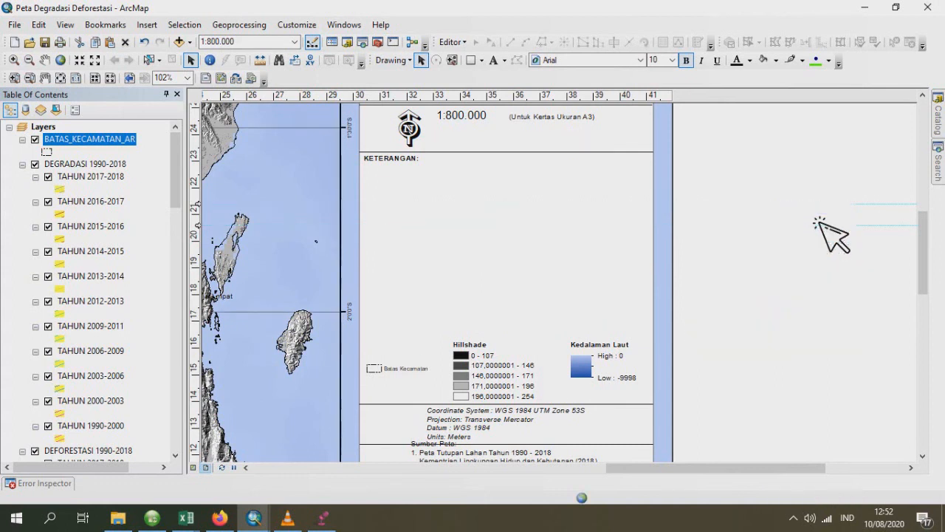
- Rename the PL_1990_2018_AR layer to Wilayah Kabupaten
left_click_drag(178, 176, 175, 291)
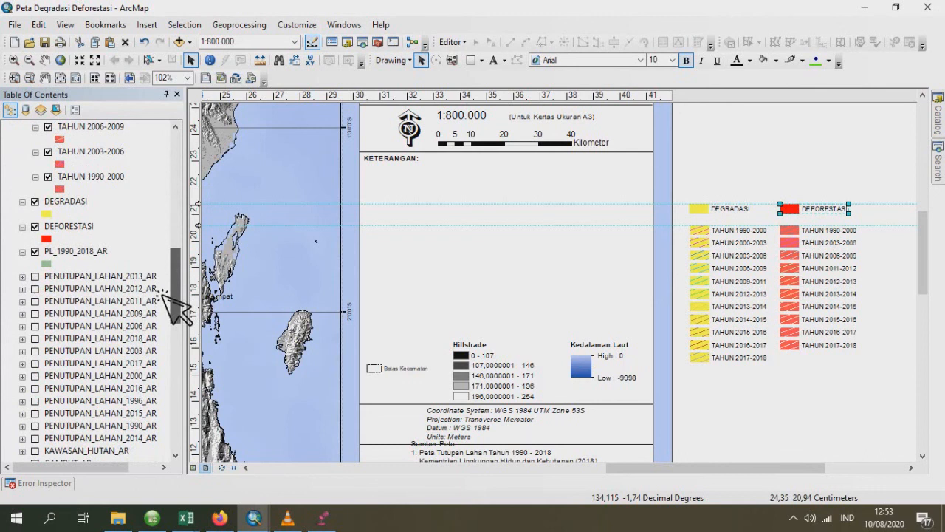
double_click(83, 253)
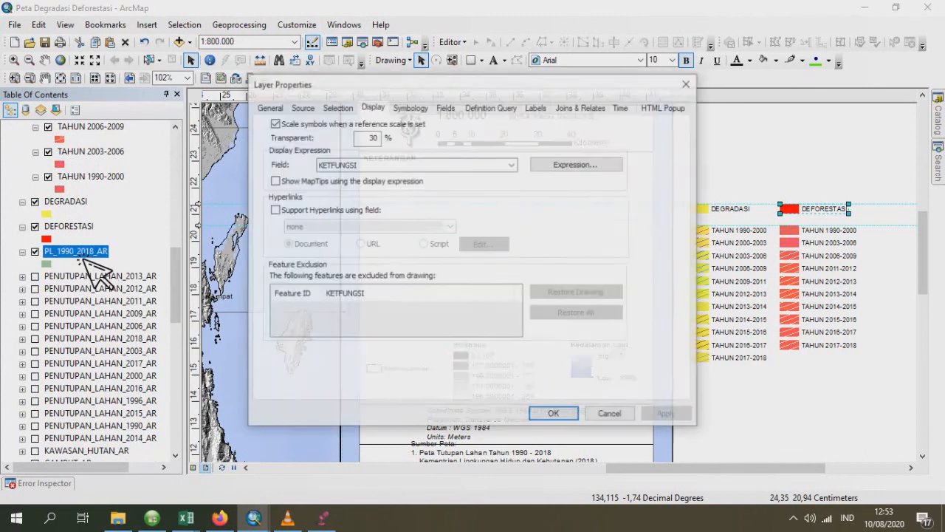
left_click(271, 108)
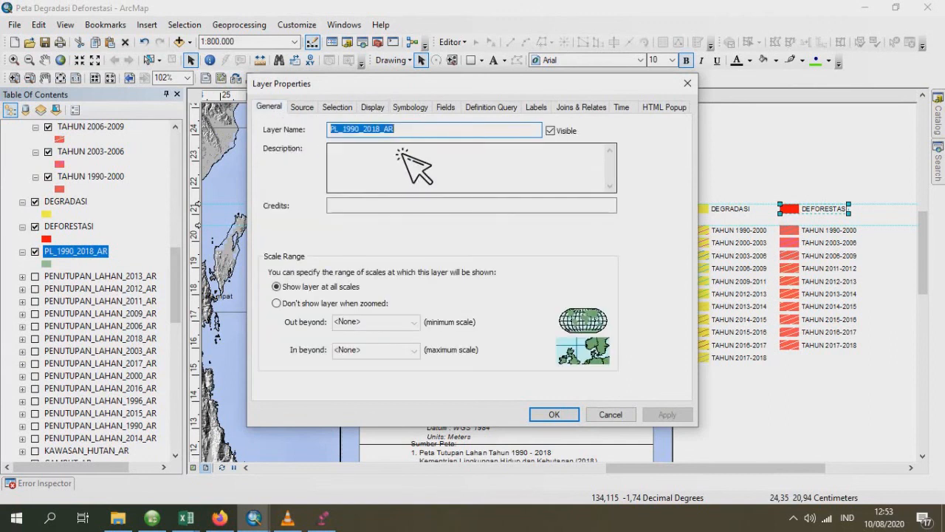
type("Wilayah Kabupaten")
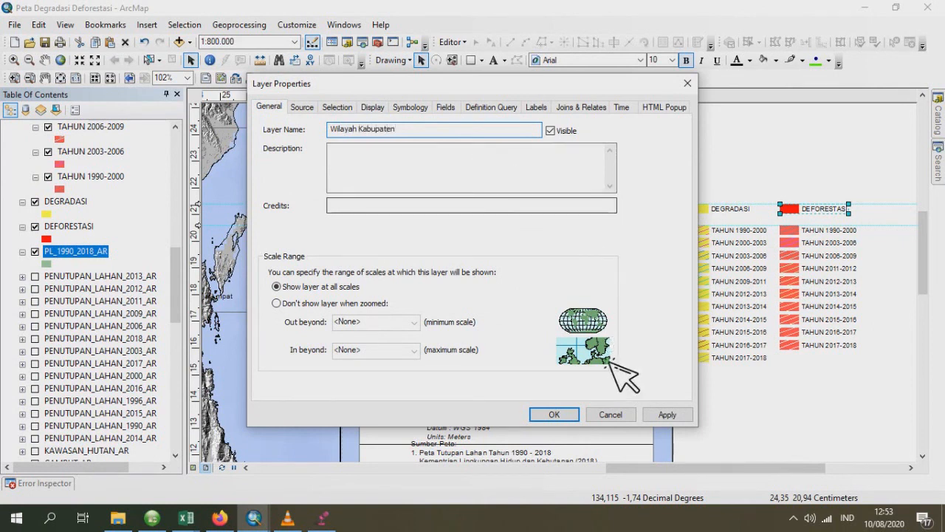
left_click(554, 414)
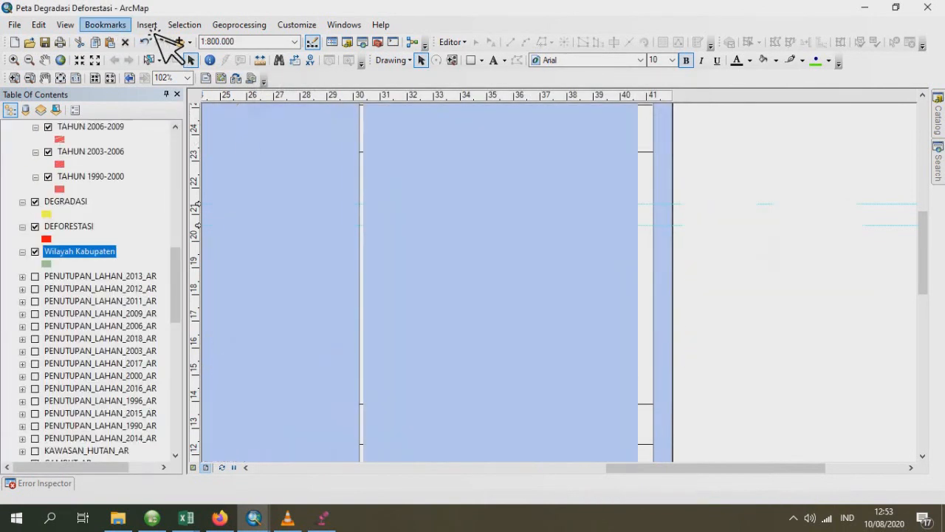
- Start a new legend and replace its preselected legend items with only the Wilayah Kabupaten layer
left_click(147, 24)
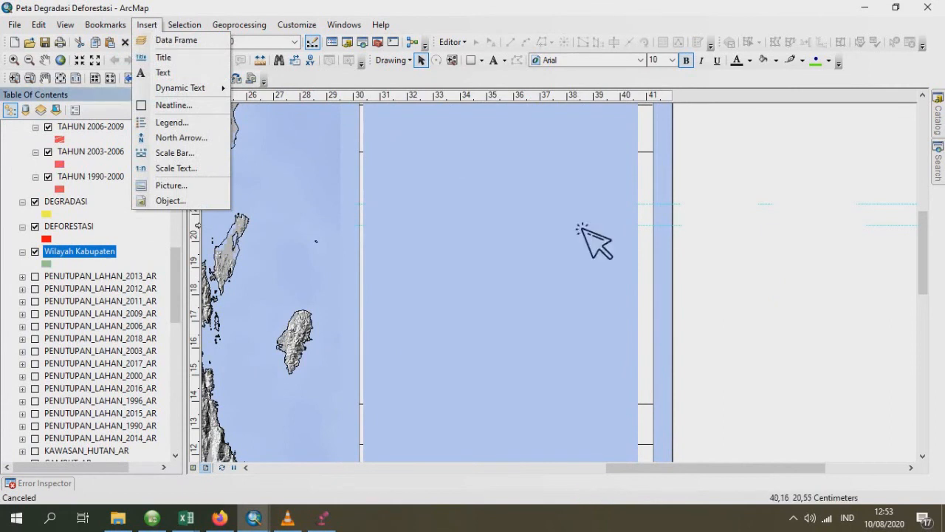
left_click(172, 123)
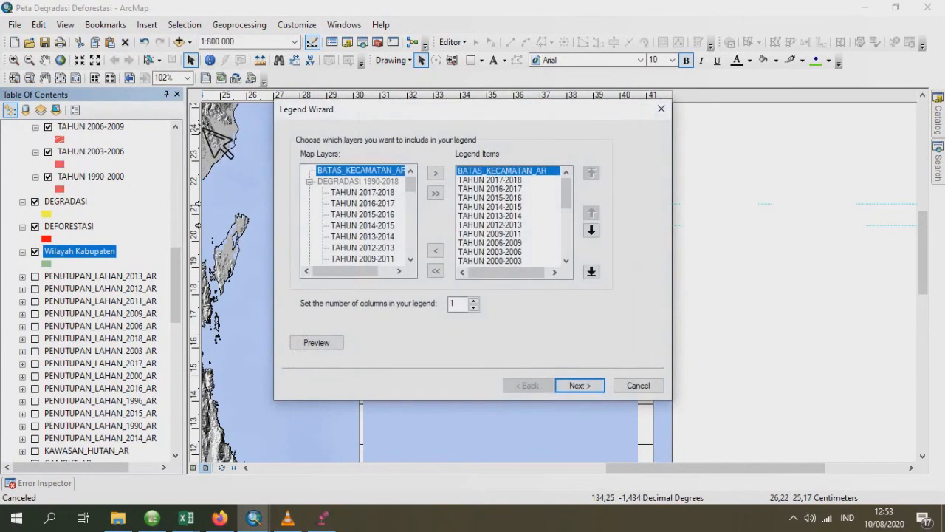
left_click(435, 271)
scroll(390, 192, "down", 10)
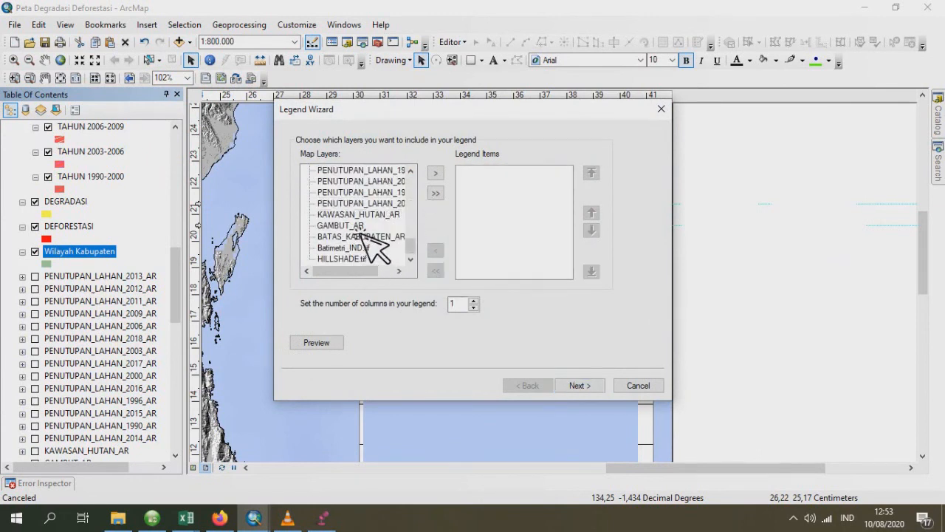
scroll(364, 229, "up", 10)
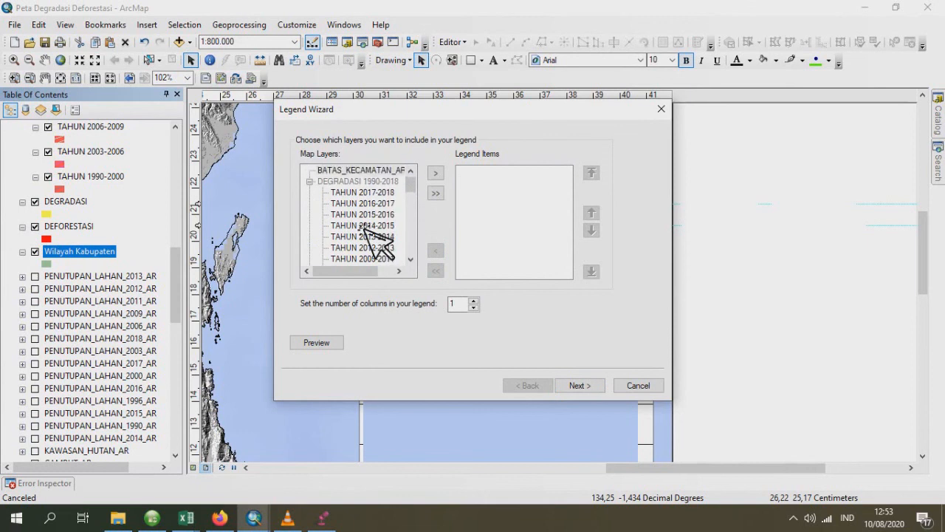
scroll(365, 222, "down", 4)
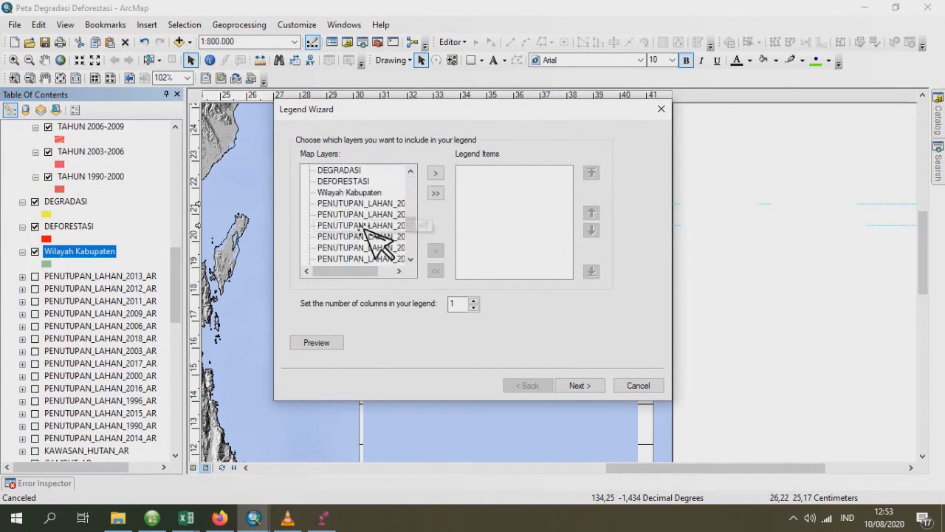
double_click(374, 197)
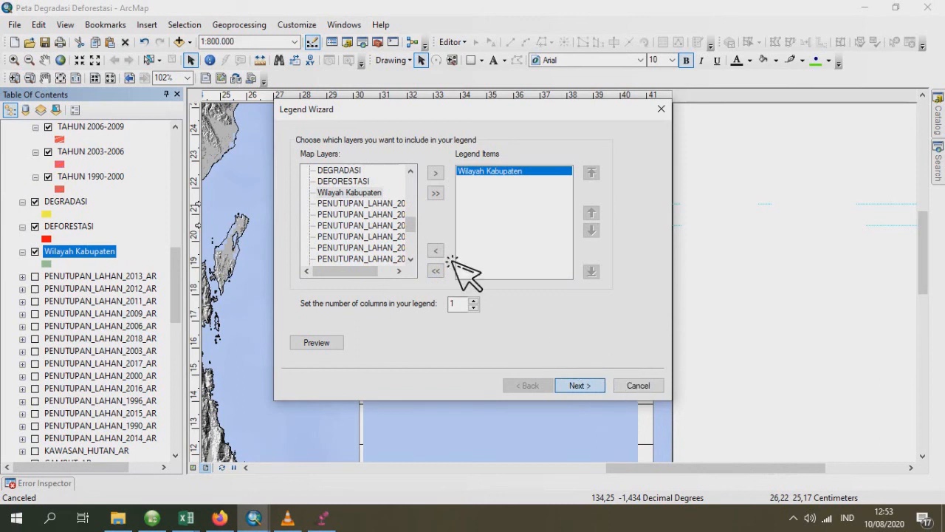
- Clear the Wilayah Kabupaten legend's title and finish the legend with the default frame, patch and spacing settings
key("Return")
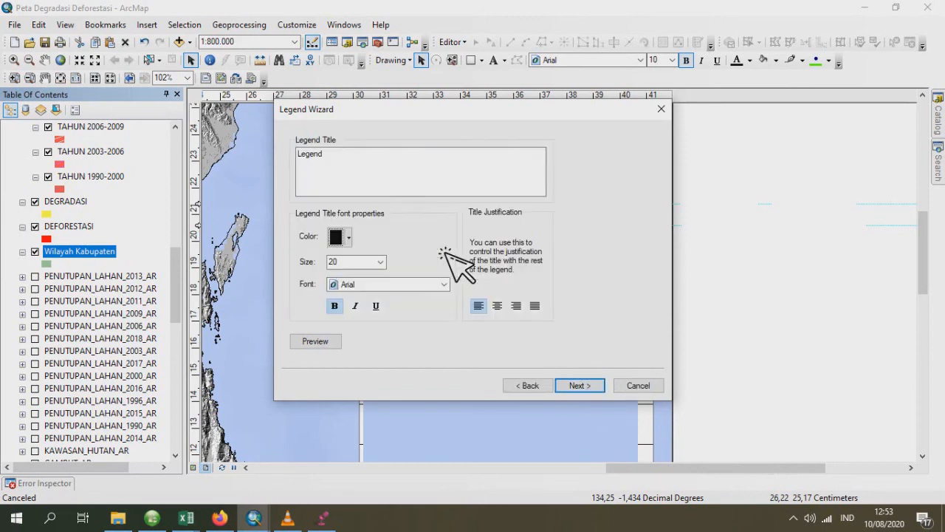
left_click_drag(336, 177, 230, 183)
key("BackSpace")
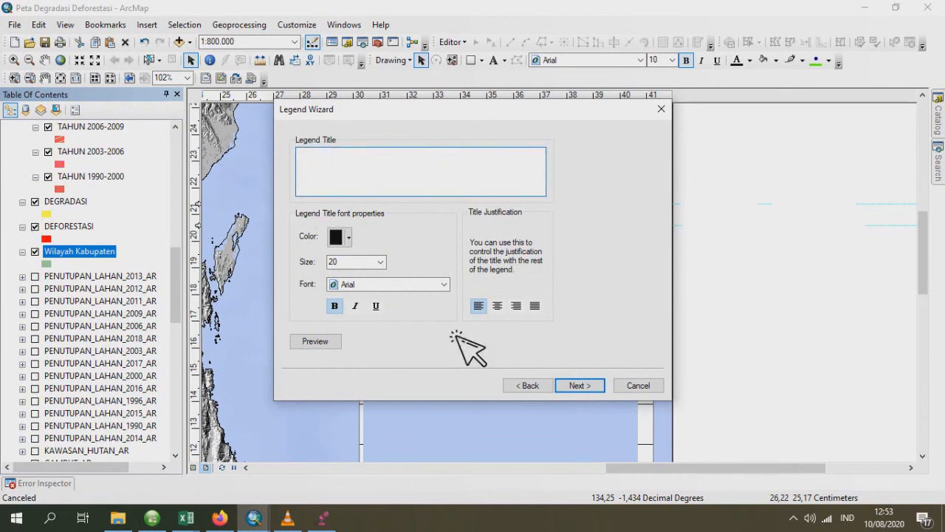
left_click(602, 385)
left_click(602, 385)
left_click(602, 384)
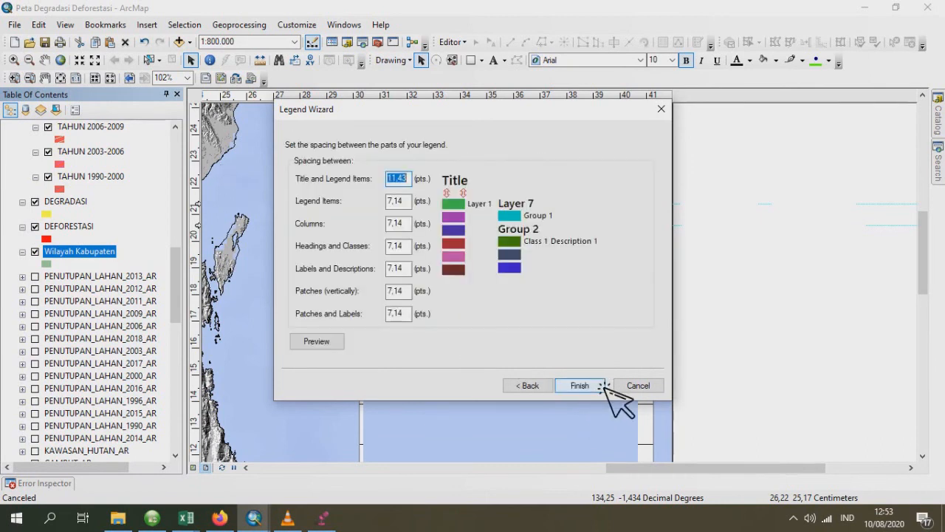
left_click(603, 385)
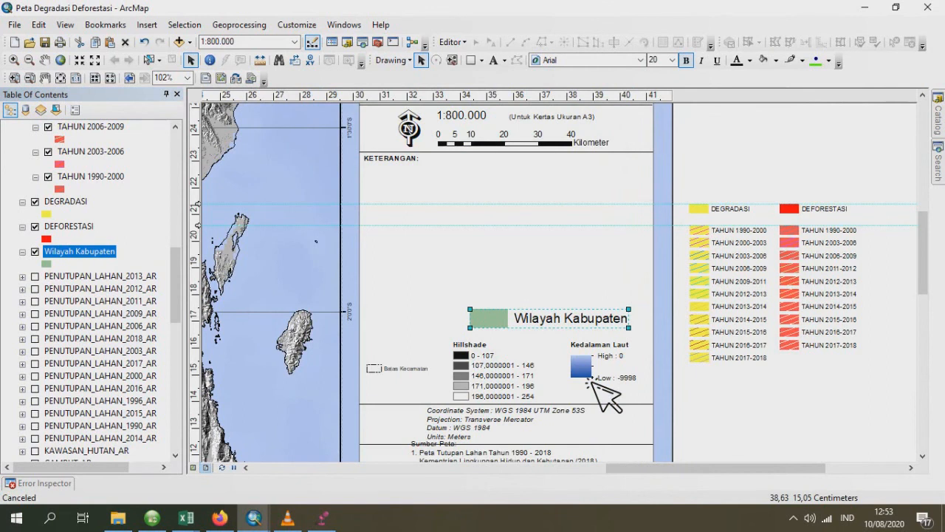
- Set the Wilayah Kabupaten legend's font size to 10 and move it outside the page, above the DEGRADASI and DEFORESTASI legends
left_click(673, 61)
scroll(683, 111, "up", 3)
left_click(661, 89)
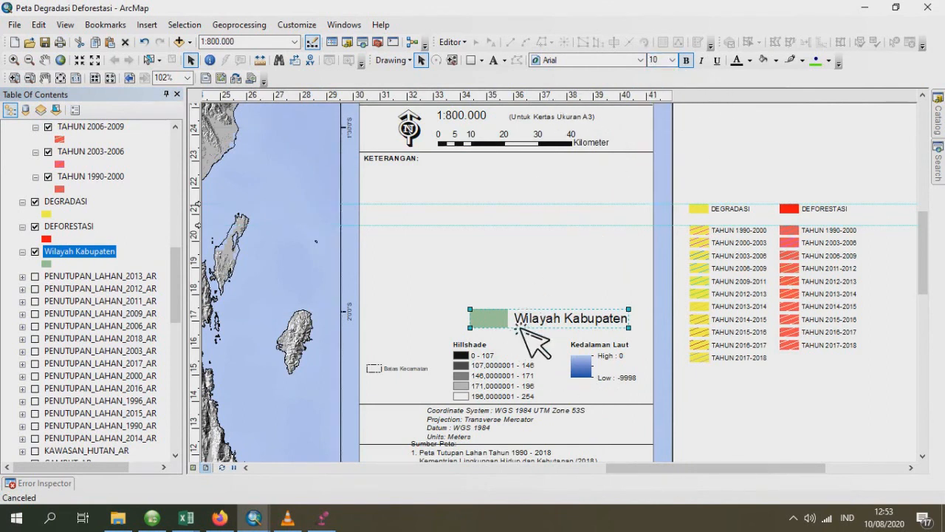
left_click_drag(489, 324, 739, 193)
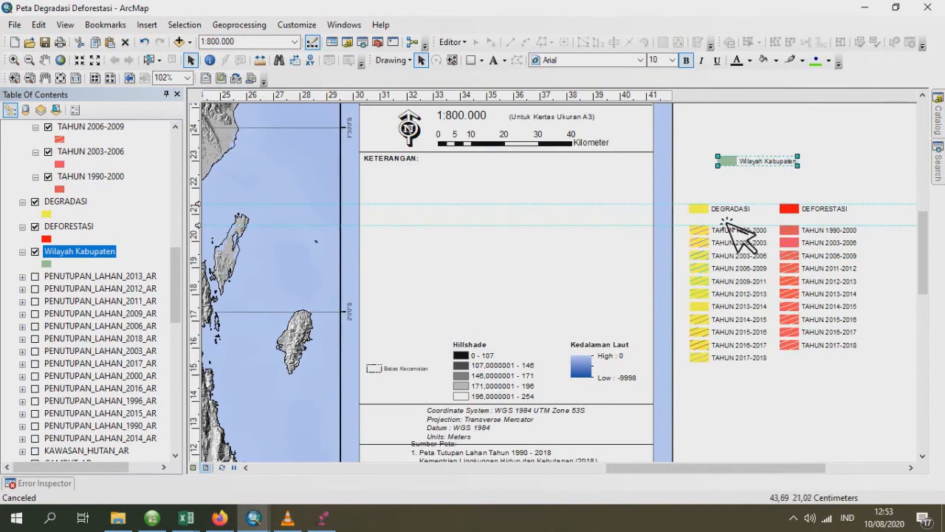
- Group the DEGRADASI and DEFORESTASI legends with their two yearly legends into one element
left_click(739, 234, "shift")
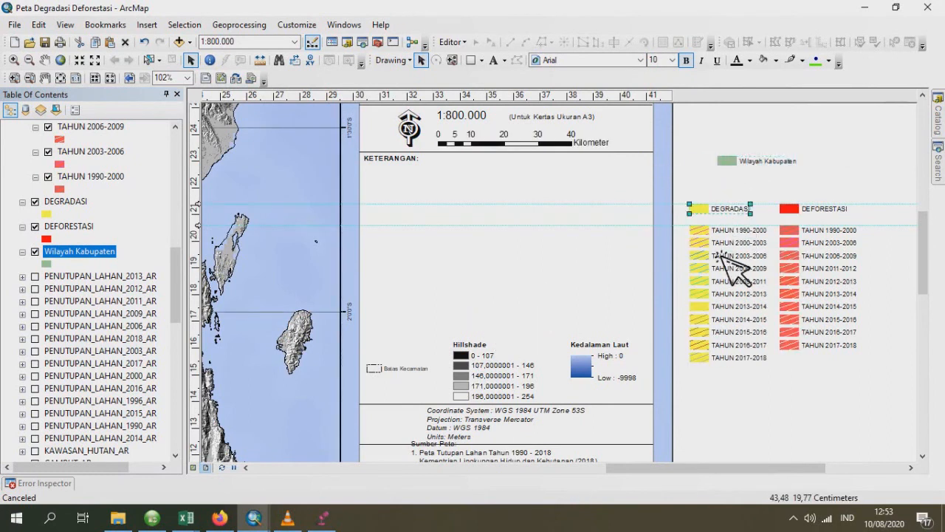
left_click(798, 265, "shift")
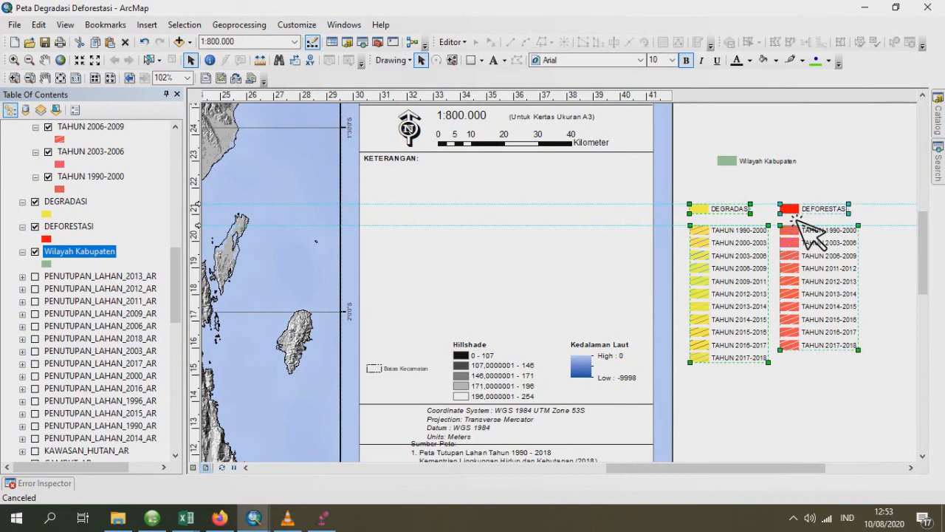
right_click(796, 219)
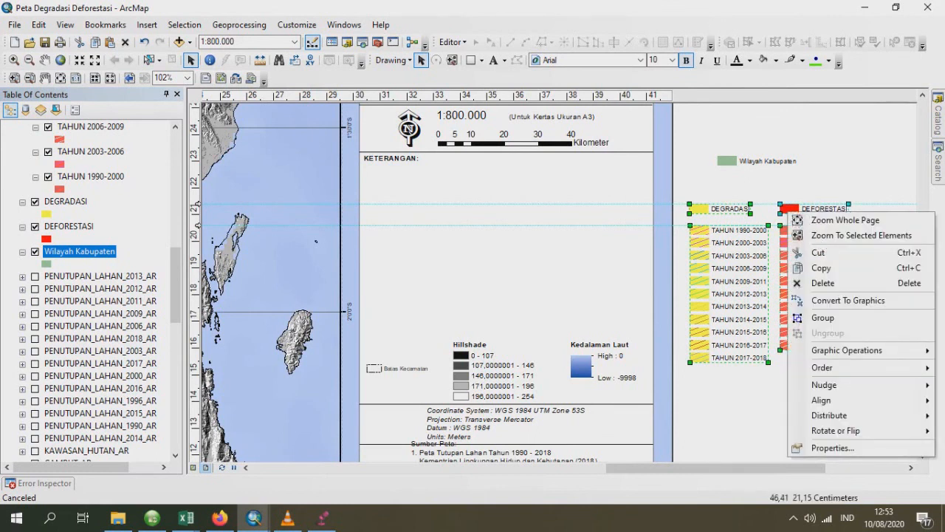
left_click(872, 318)
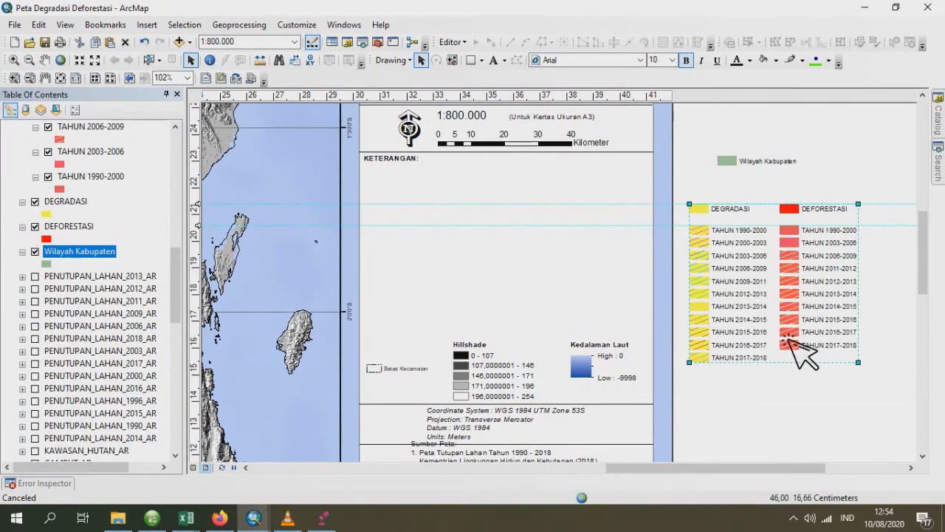
- Move the grouped legends under the KETERANGAN heading and place the Wilayah Kabupaten legend beside them, level with DEFORESTASI
left_click_drag(754, 325, 432, 293)
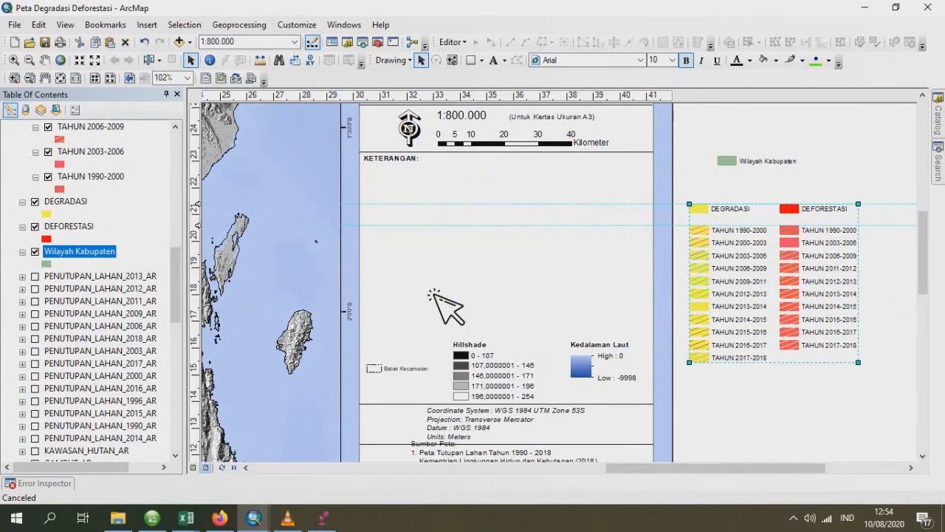
left_click_drag(772, 163, 615, 188)
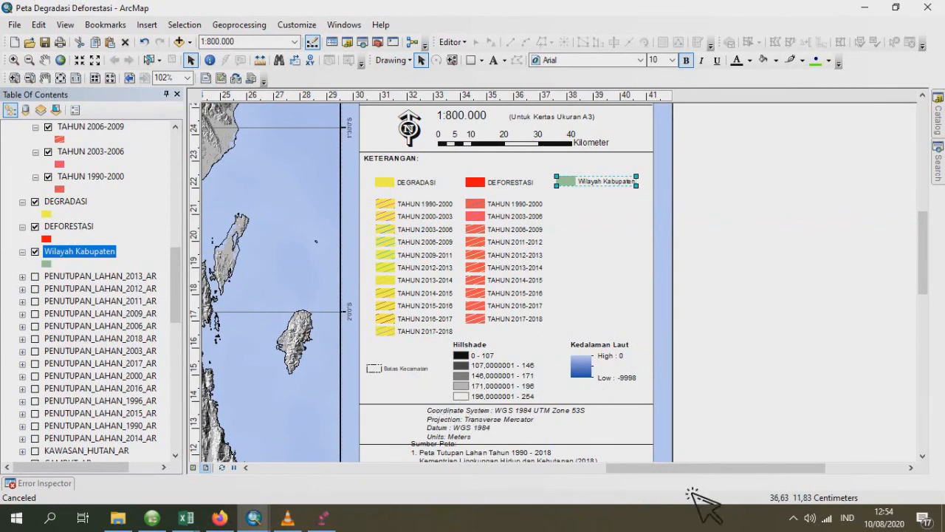
- Examine the mapped degradation and deforestation areas and the overall page layout with the placed legends
left_click_drag(691, 469, 602, 469)
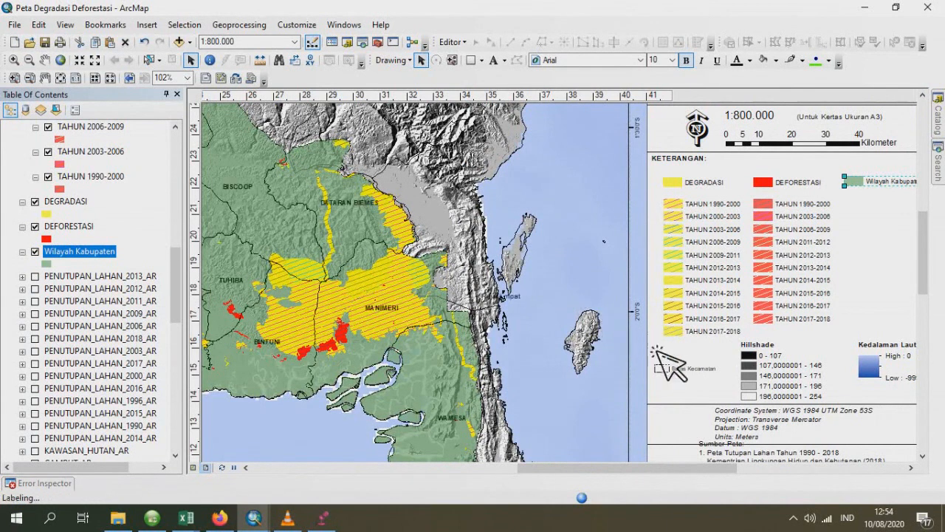
scroll(672, 377, "up", 1)
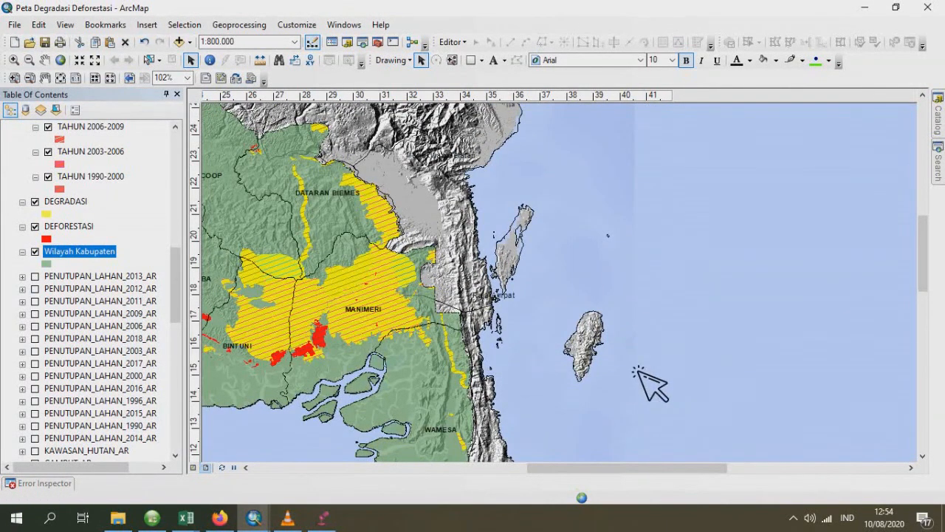
scroll(502, 346, "up", 1)
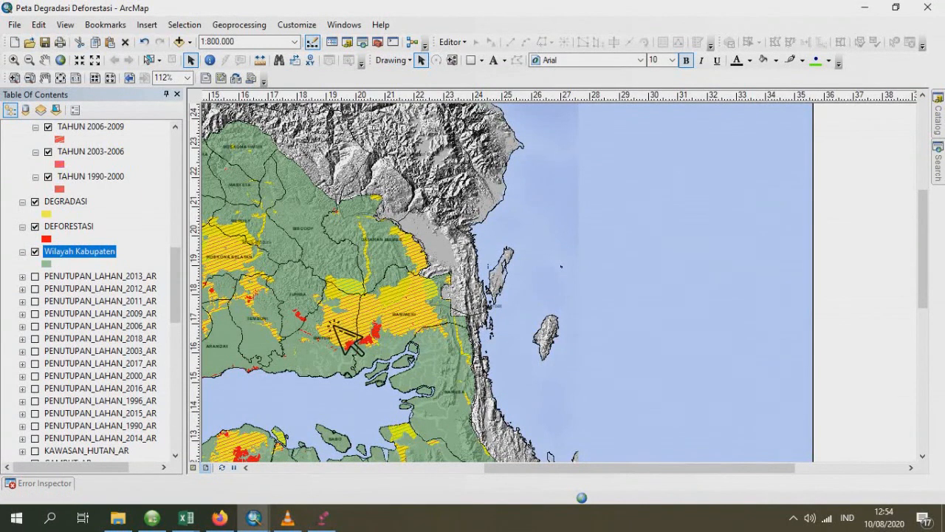
scroll(347, 340, "up", 3)
scroll(347, 339, "down", 2)
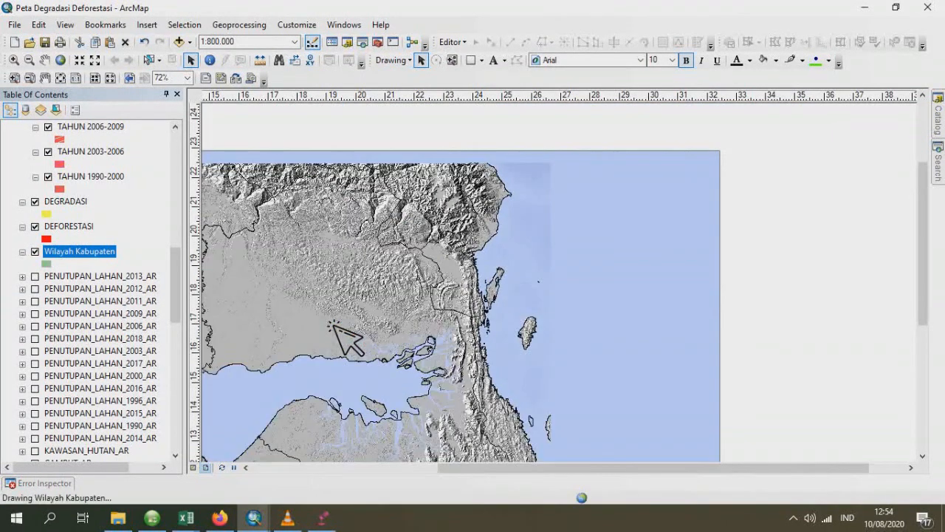
left_click_drag(705, 481, 600, 478)
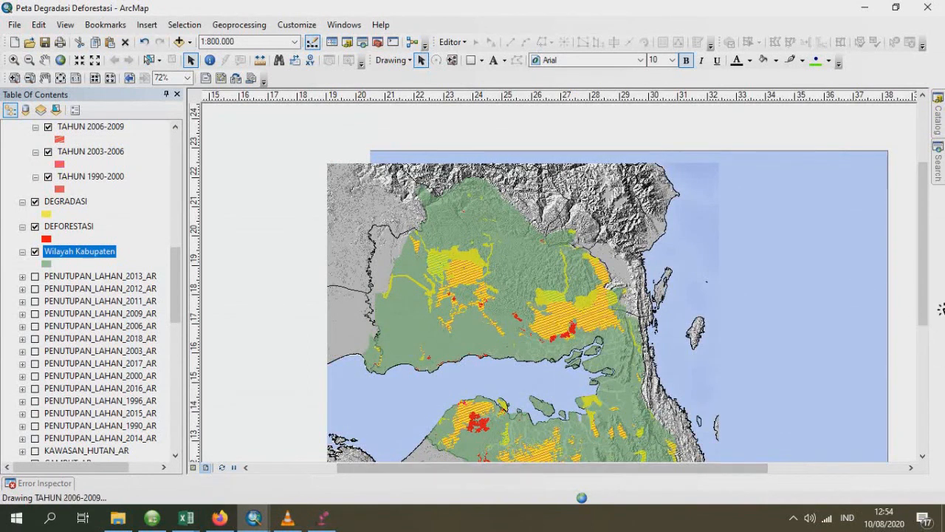
left_click_drag(927, 318, 926, 343)
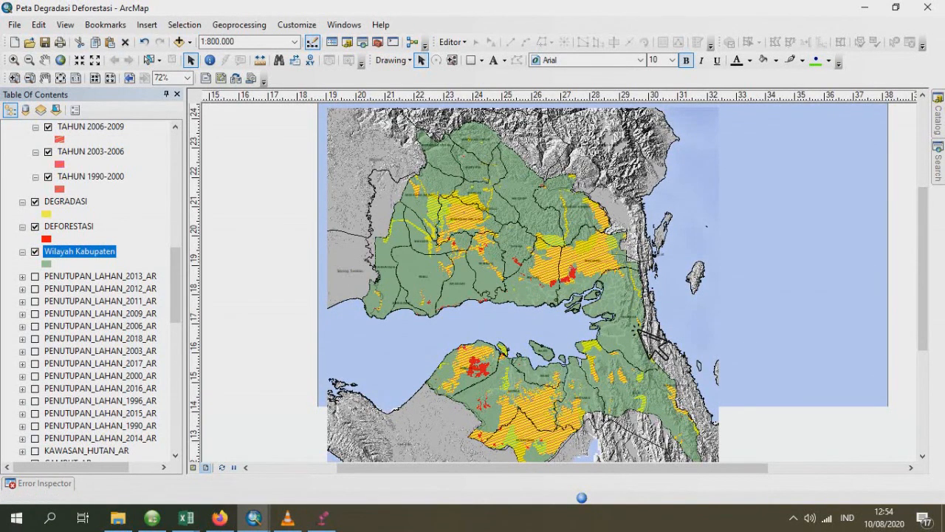
scroll(637, 330, "down", 3)
scroll(638, 330, "up", 1)
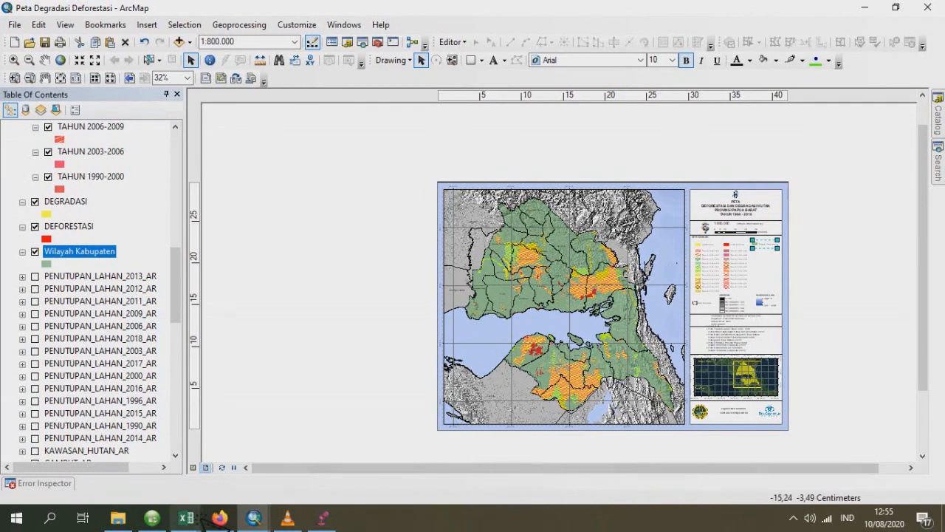
- Switch to the other ArcMap window, Peta Degradasi dan Deforestasi Hutan
left_click(257, 522)
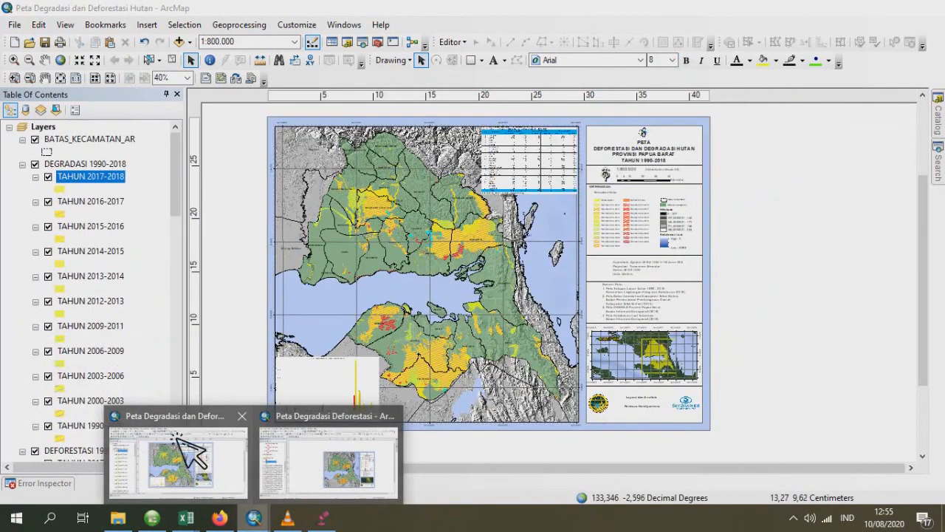
left_click(177, 437)
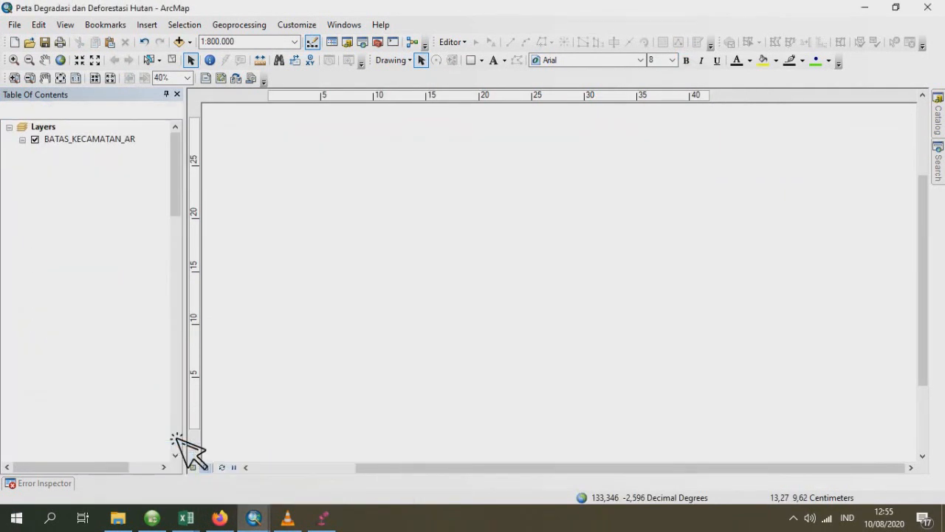